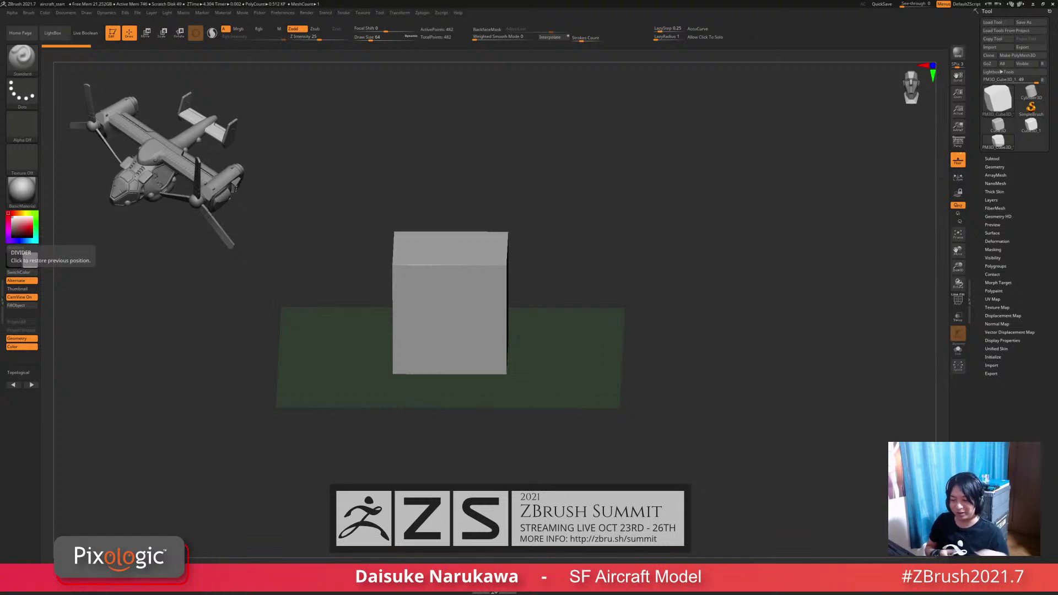
# Step: Examine the cube on the floor grid from the front and from several angled views
pyautogui.moveTo(419, 400); pyautogui.dragTo(466, 426)
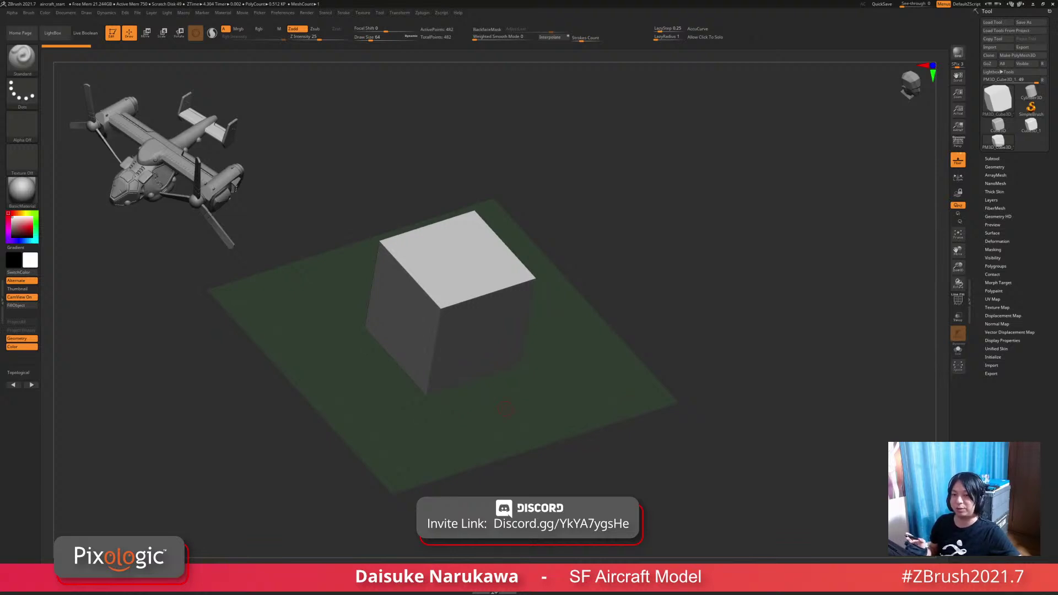
pyautogui.moveTo(525, 374); pyautogui.dragTo(535, 366)
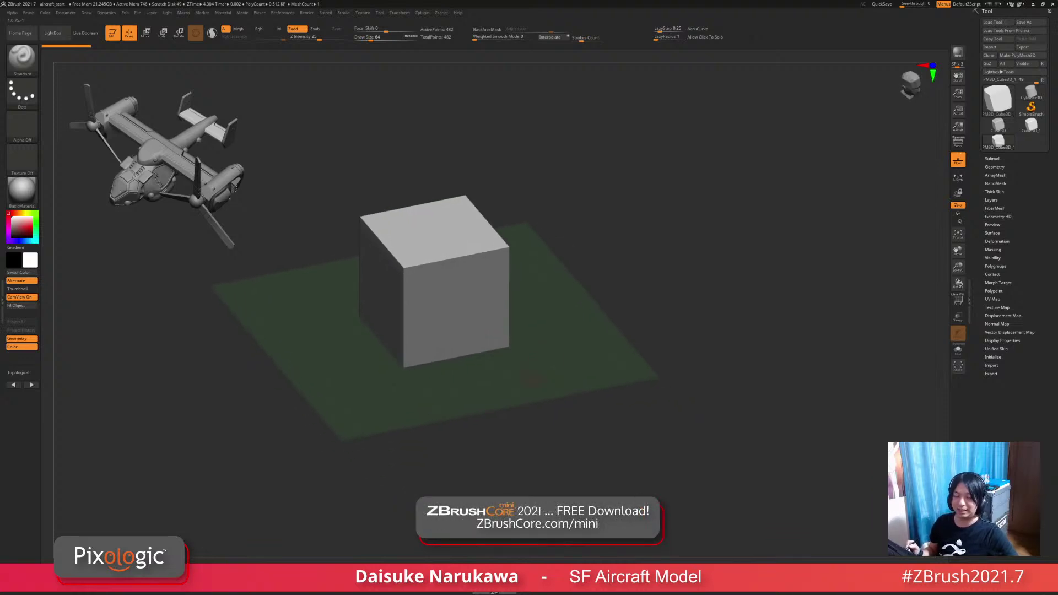
pyautogui.moveTo(533, 379); pyautogui.dragTo(573, 375)
pyautogui.click(912, 93)
pyautogui.click(912, 94)
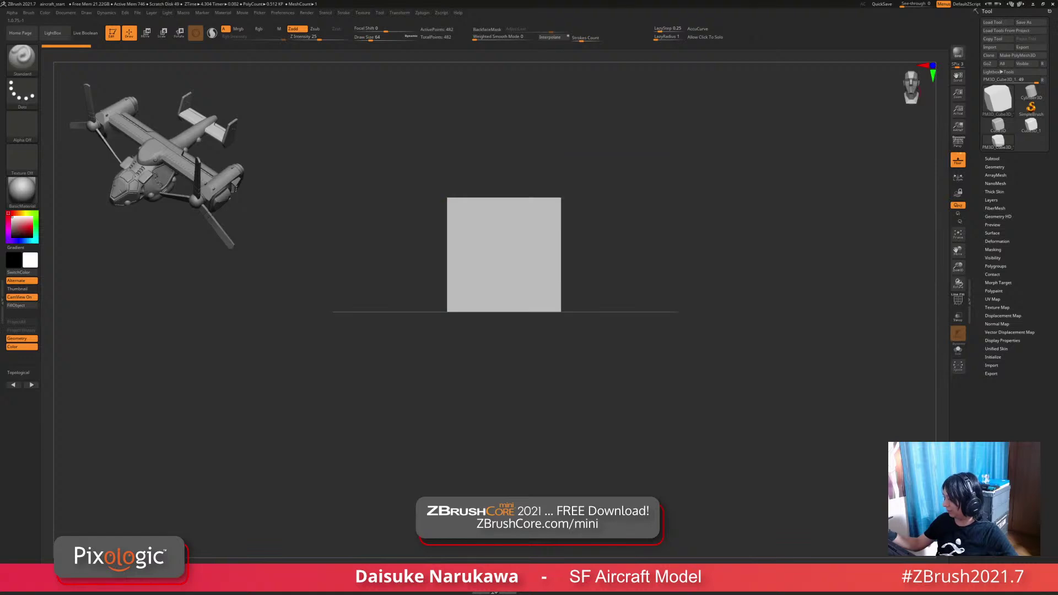
pyautogui.click(904, 87)
pyautogui.moveTo(909, 87); pyautogui.dragTo(923, 105)
pyautogui.keyDown('alt'); pyautogui.moveTo(505, 411); pyautogui.dragTo(518, 406); pyautogui.keyUp('alt')
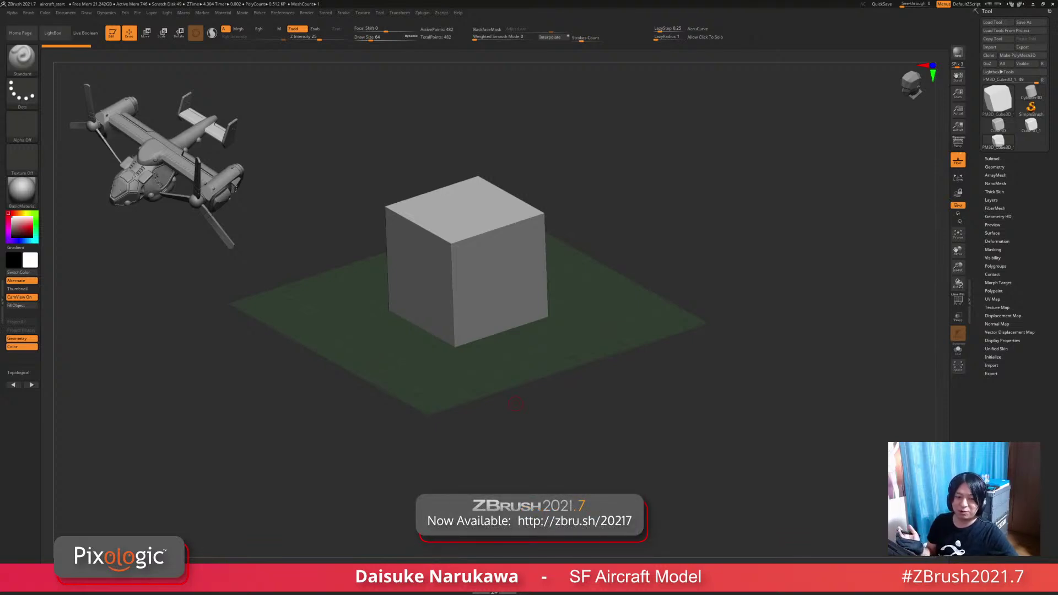
pyautogui.moveTo(500, 305)
pyautogui.keyDown('alt'); pyautogui.mouseDown(button='right')
pyautogui.moveTo(522, 297)
pyautogui.moveTo(491, 279)
pyautogui.moveTo(514, 293)
pyautogui.moveTo(489, 308)
pyautogui.mouseUp(button='right'); pyautogui.keyUp('alt')
# Step: Stretch the cube sideways and flatten it with the transform gizmo into a long thin wing slab raised above the floor
pyautogui.press('w')
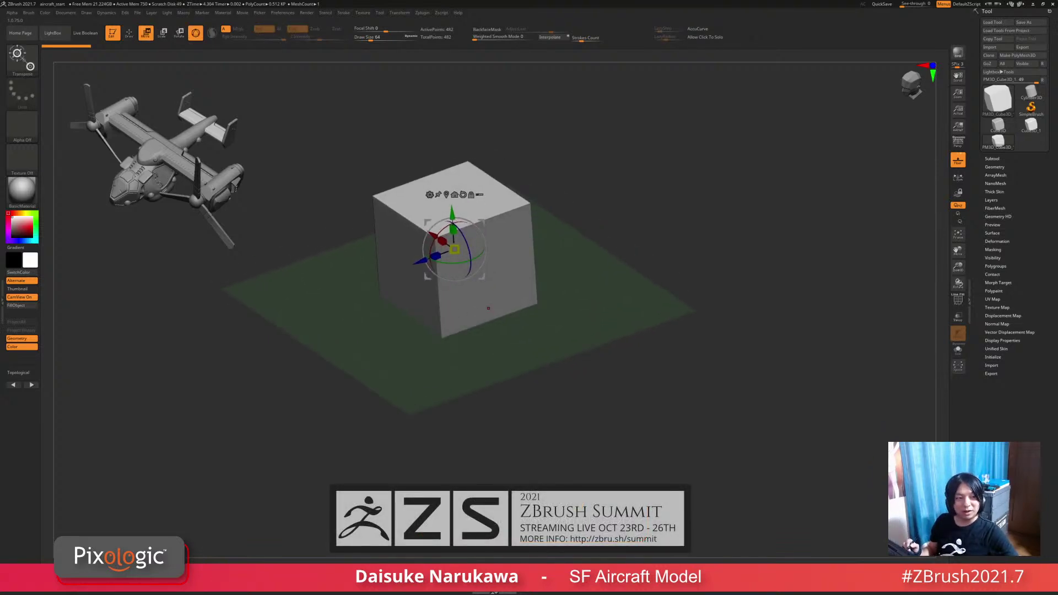
pyautogui.moveTo(489, 308)
pyautogui.keyDown('alt'); pyautogui.mouseDown(button='right')
pyautogui.moveTo(480, 296)
pyautogui.moveTo(491, 334)
pyautogui.moveTo(485, 323)
pyautogui.moveTo(499, 307)
pyautogui.mouseUp(button='right'); pyautogui.keyUp('alt')
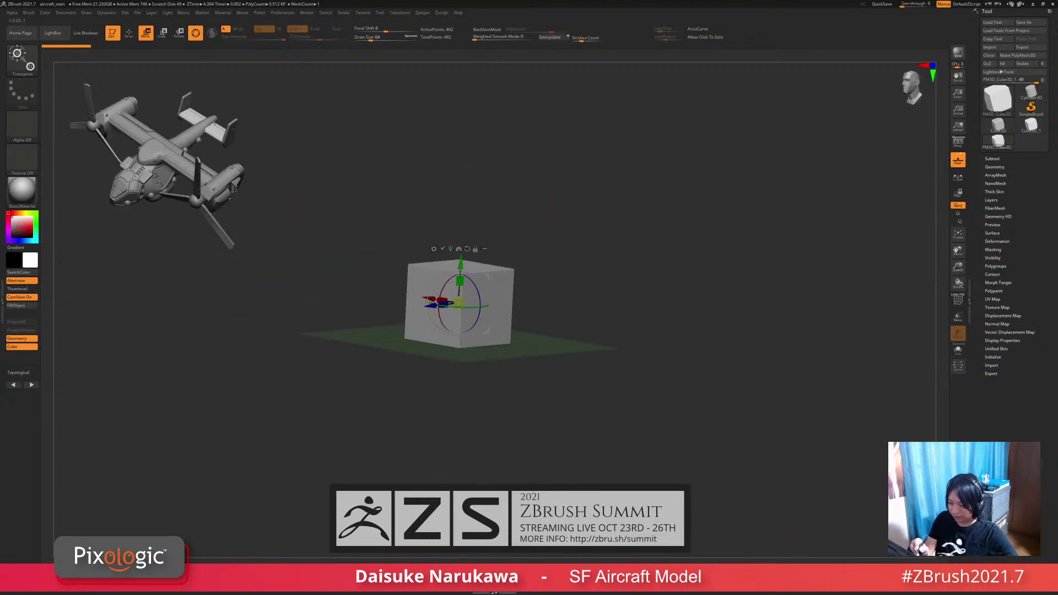
pyautogui.moveTo(460, 264); pyautogui.dragTo(462, 217)
pyautogui.moveTo(462, 217); pyautogui.dragTo(458, 243, button='right')
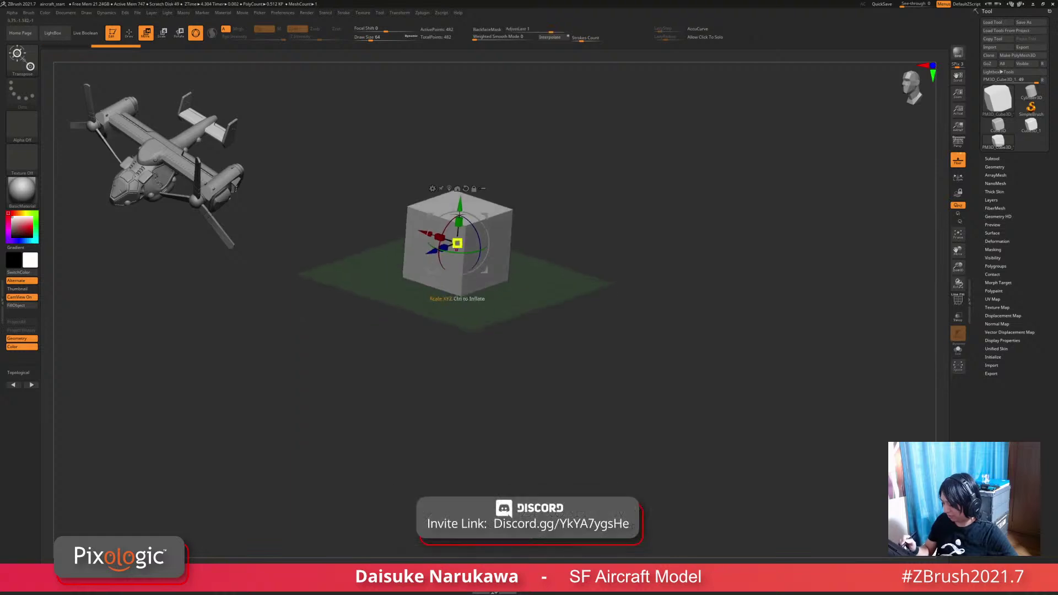
pyautogui.moveTo(440, 237); pyautogui.dragTo(383, 220)
pyautogui.moveTo(458, 222); pyautogui.dragTo(454, 289)
pyautogui.keyDown('shift'); pyautogui.moveTo(457, 289); pyautogui.dragTo(462, 335, button='right'); pyautogui.keyUp('shift')
pyautogui.keyDown('alt'); pyautogui.moveTo(462, 335); pyautogui.dragTo(467, 308, button='right'); pyautogui.keyUp('alt')
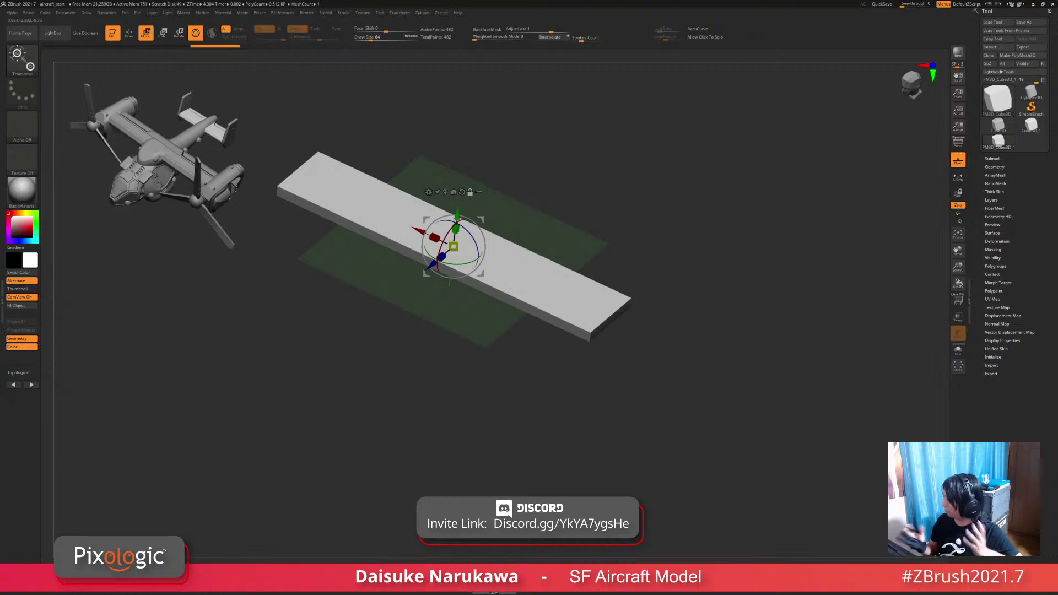
# Step: Append a Sphere3D as a second subtool to the wing slab
pyautogui.click(992, 158)
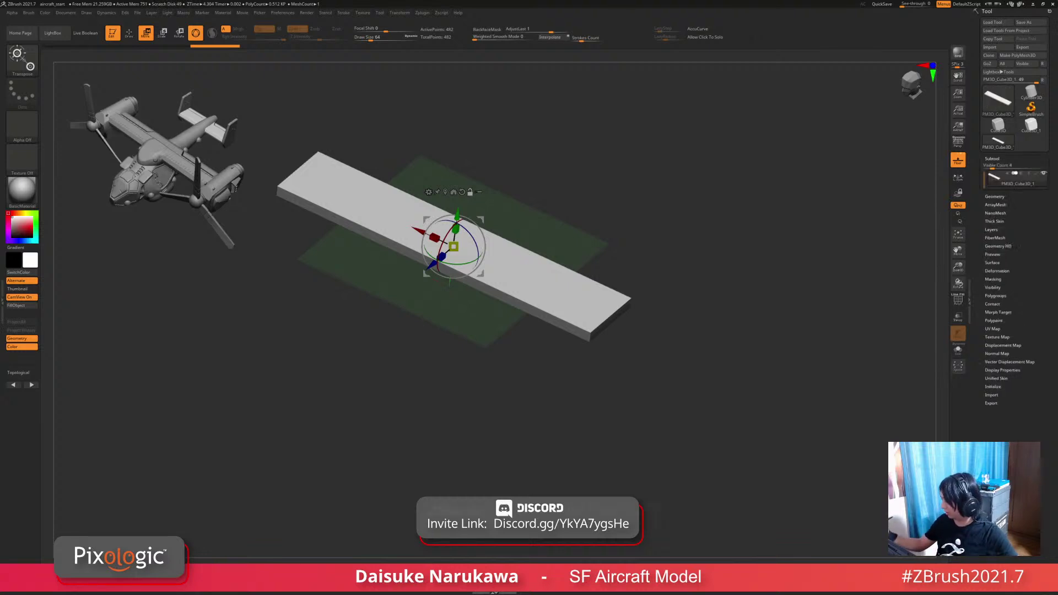
pyautogui.click(1030, 306)
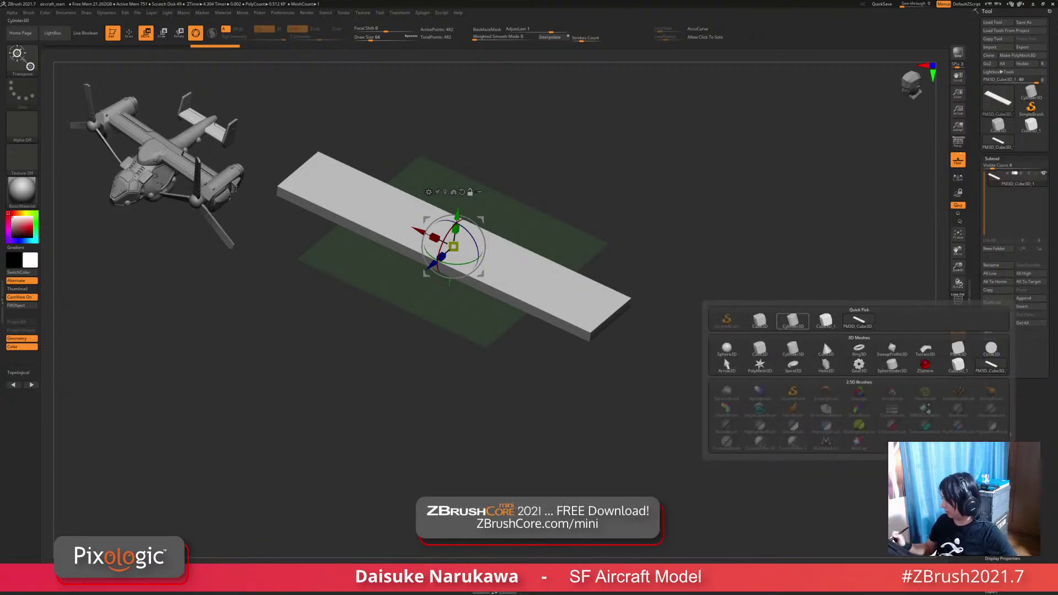
pyautogui.click(727, 349)
# Step: Set up the SnakeHook brush on the sphere with a draw size of about 602 and BackfaceMask enabled
pyautogui.moveTo(458, 353)
pyautogui.keyDown('alt'); pyautogui.mouseDown(button='right')
pyautogui.moveTo(447, 323)
pyautogui.moveTo(475, 335)
pyautogui.mouseUp(button='right'); pyautogui.keyUp('alt')
pyautogui.press('q')
pyautogui.press('b')
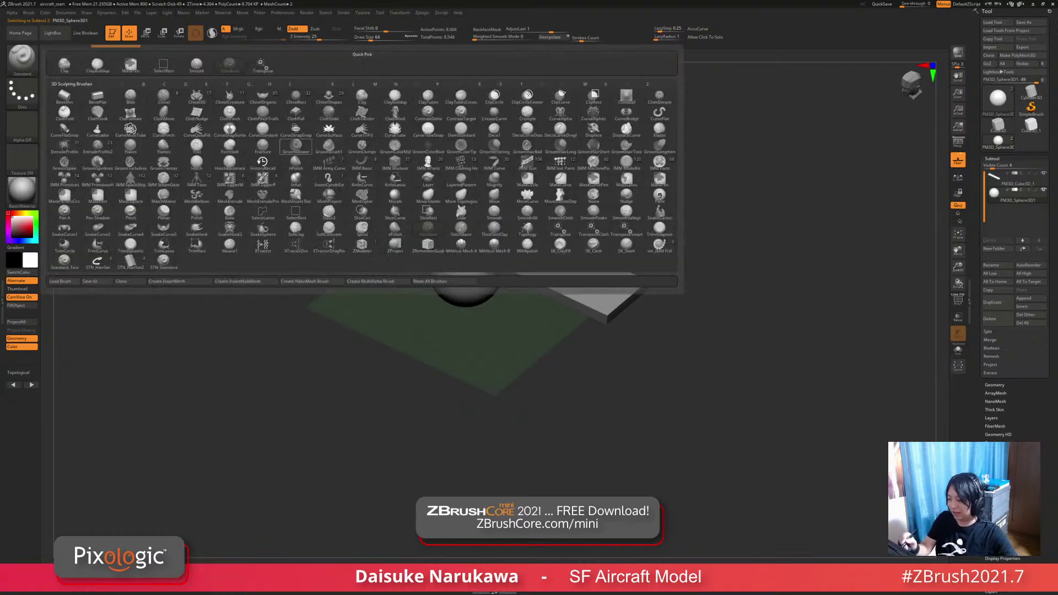
pyautogui.press('s')
pyautogui.press('h')
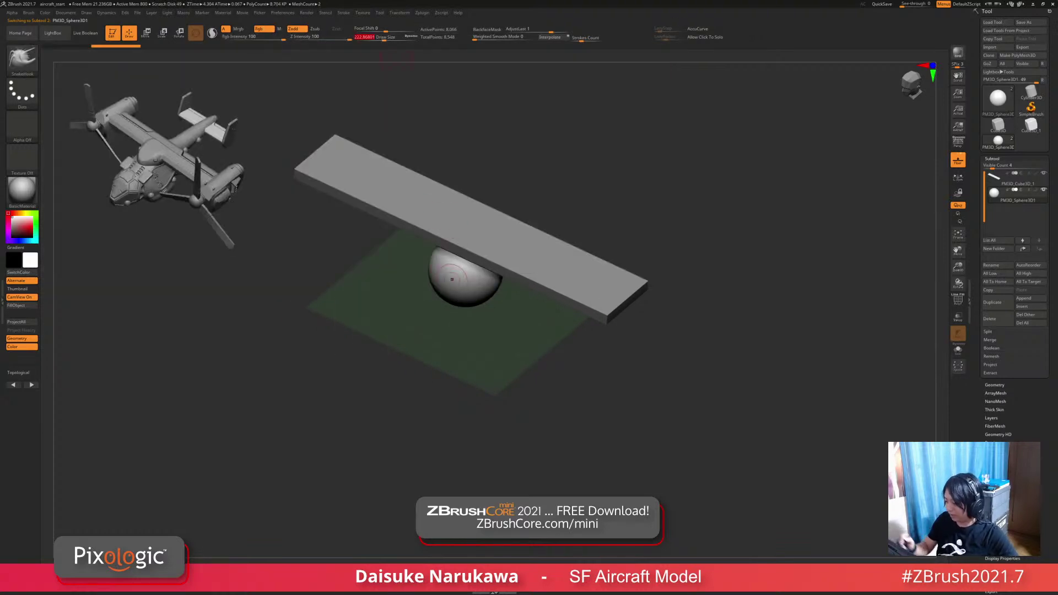
pyautogui.moveTo(384, 38); pyautogui.dragTo(402, 39)
pyautogui.moveTo(466, 319)
pyautogui.keyDown('alt'); pyautogui.mouseDown()
pyautogui.moveTo(450, 314)
pyautogui.moveTo(465, 310)
pyautogui.moveTo(454, 306)
pyautogui.mouseUp(); pyautogui.keyUp('alt')
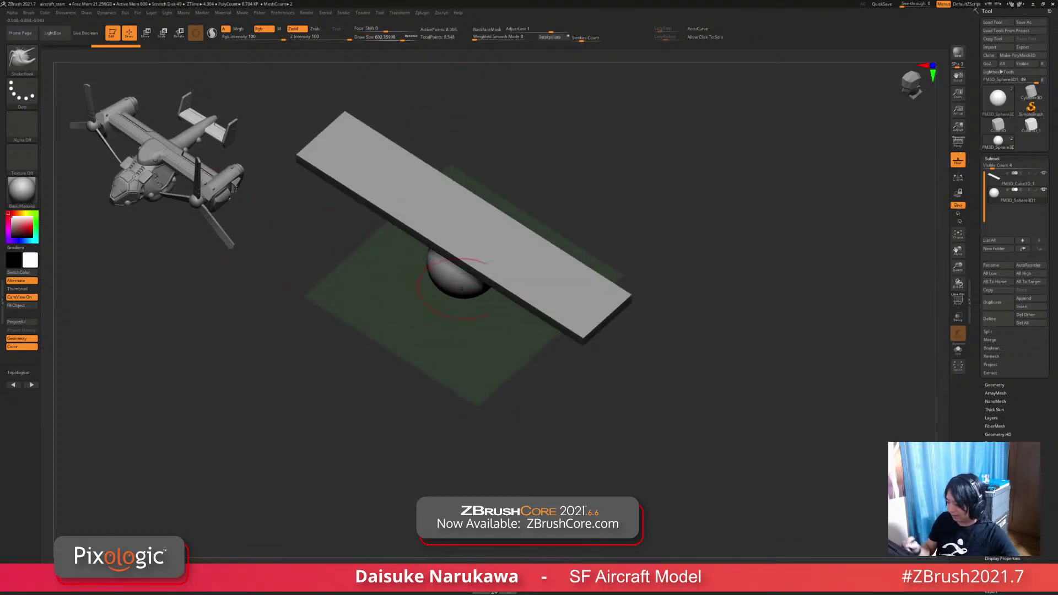
pyautogui.moveTo(562, 348); pyautogui.dragTo(572, 306)
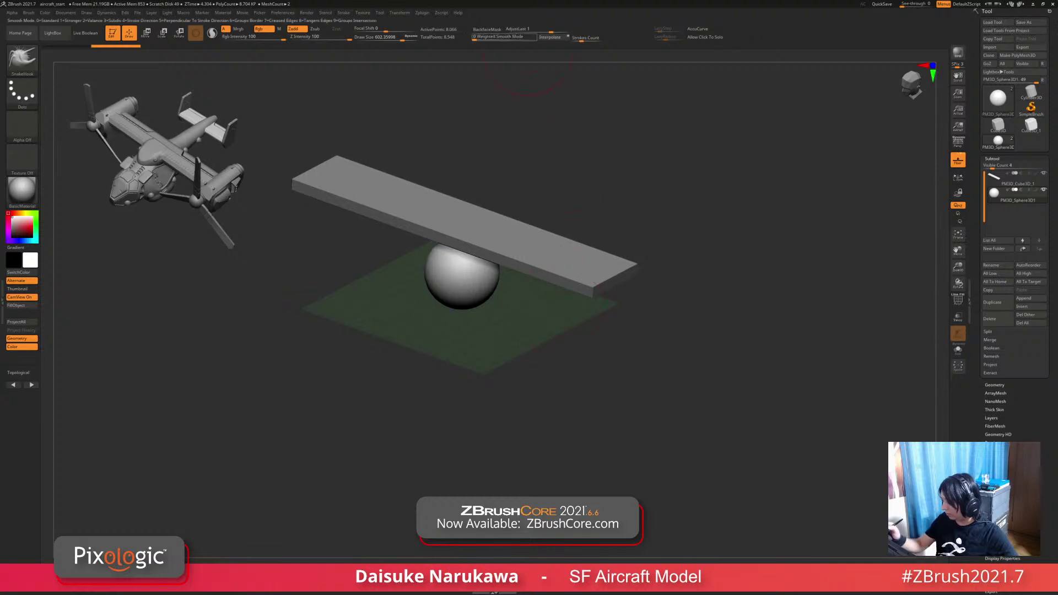
pyautogui.click(487, 30)
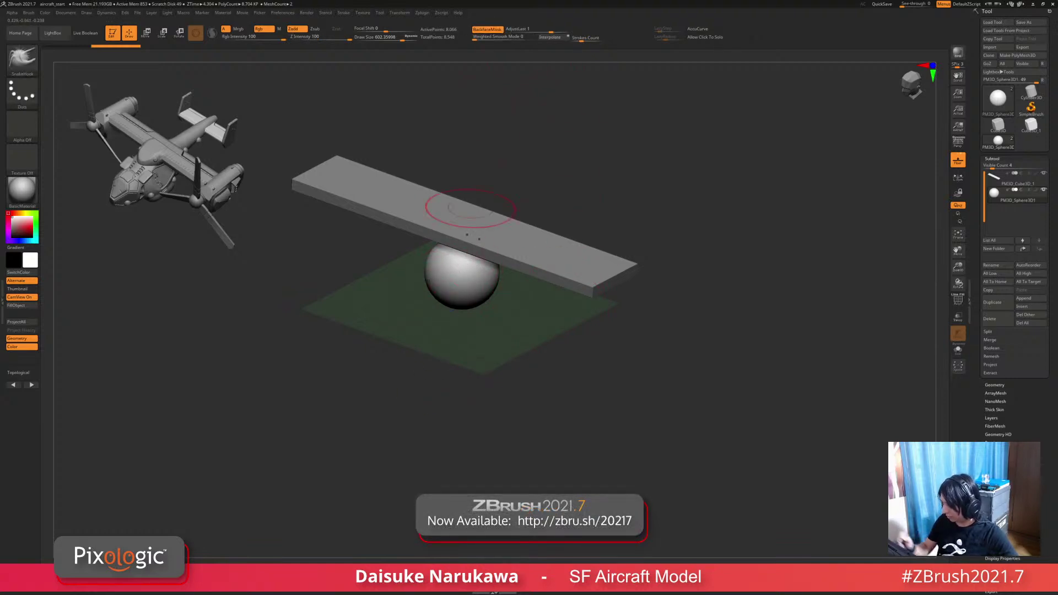
pyautogui.moveTo(491, 150); pyautogui.dragTo(506, 316)
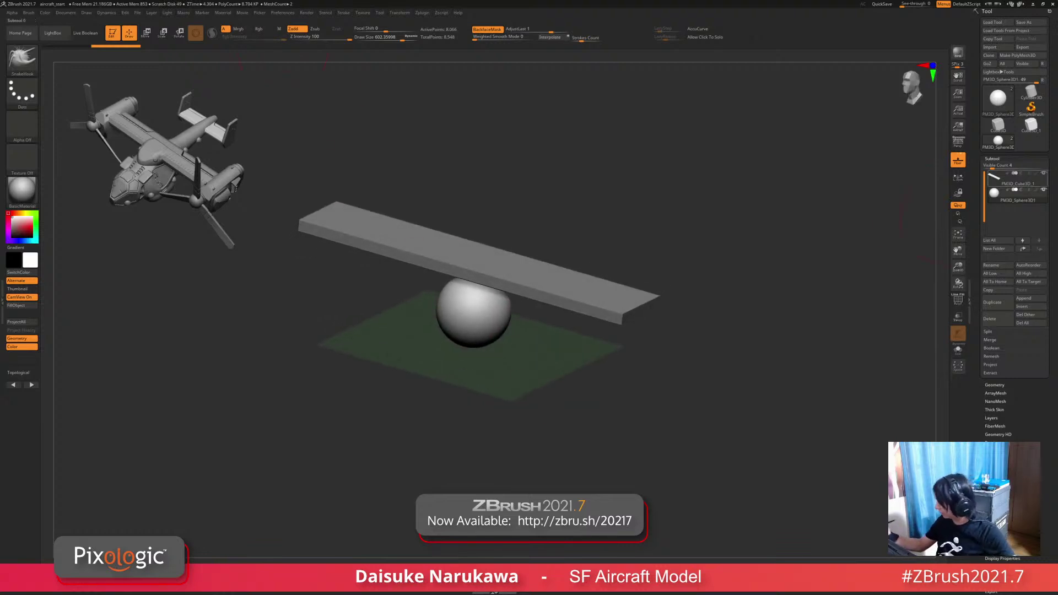
# Step: Delete the sphere subtool and append a fresh Sphere3D beneath the wing slab
pyautogui.click(1017, 178)
pyautogui.click(1017, 194)
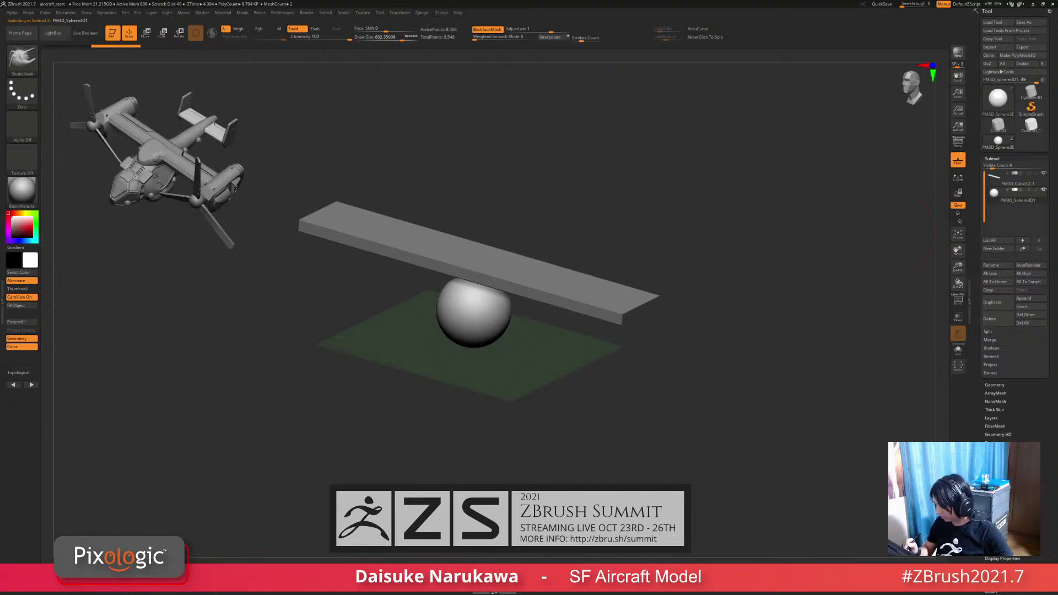
pyautogui.moveTo(430, 322); pyautogui.dragTo(455, 319)
pyautogui.moveTo(496, 347); pyautogui.dragTo(447, 315)
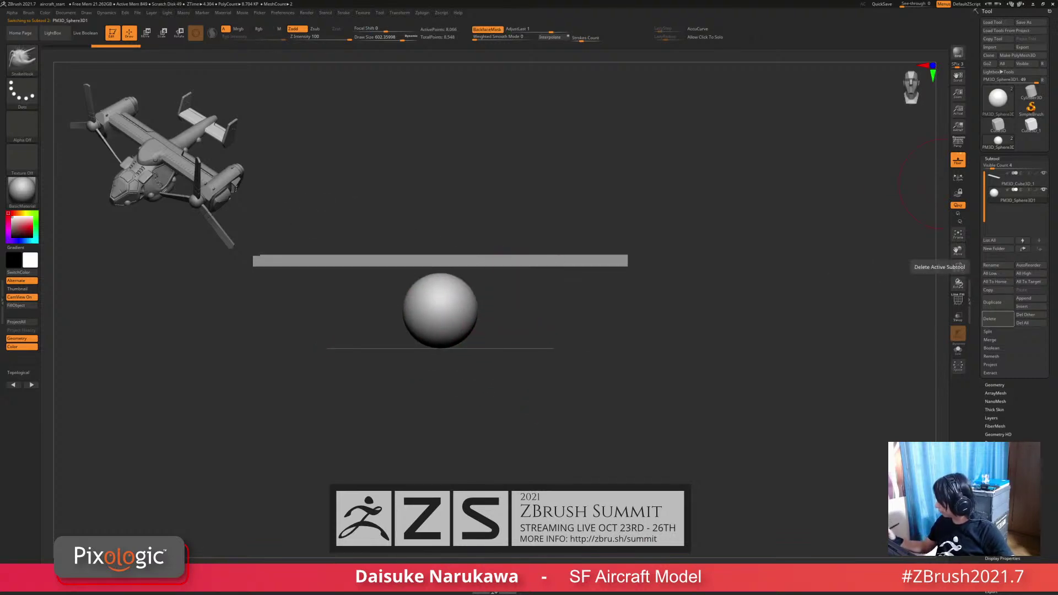
pyautogui.click(991, 318)
pyautogui.click(935, 335)
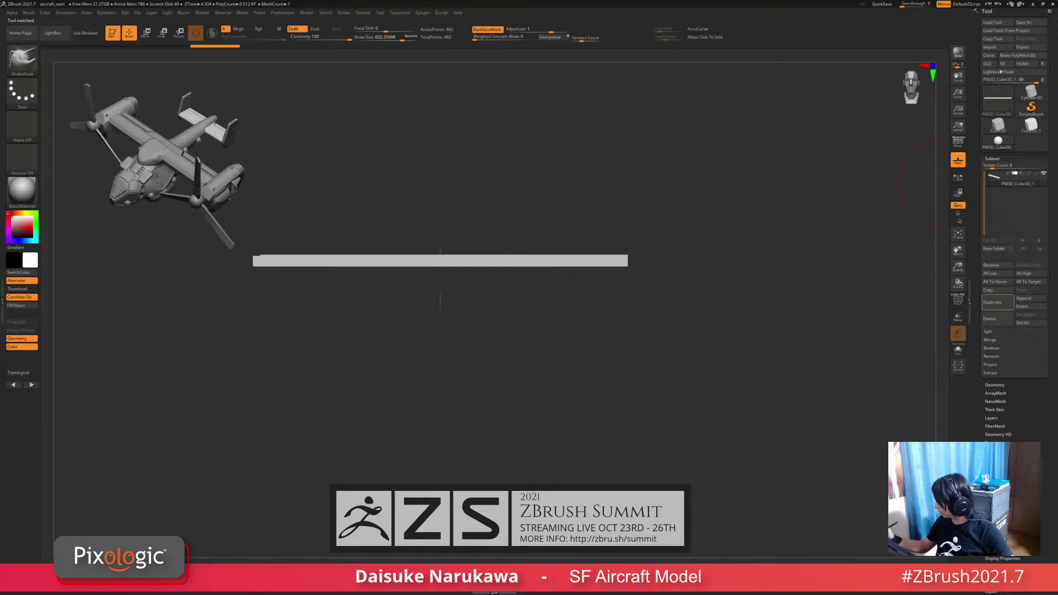
pyautogui.click(1024, 298)
pyautogui.click(822, 339)
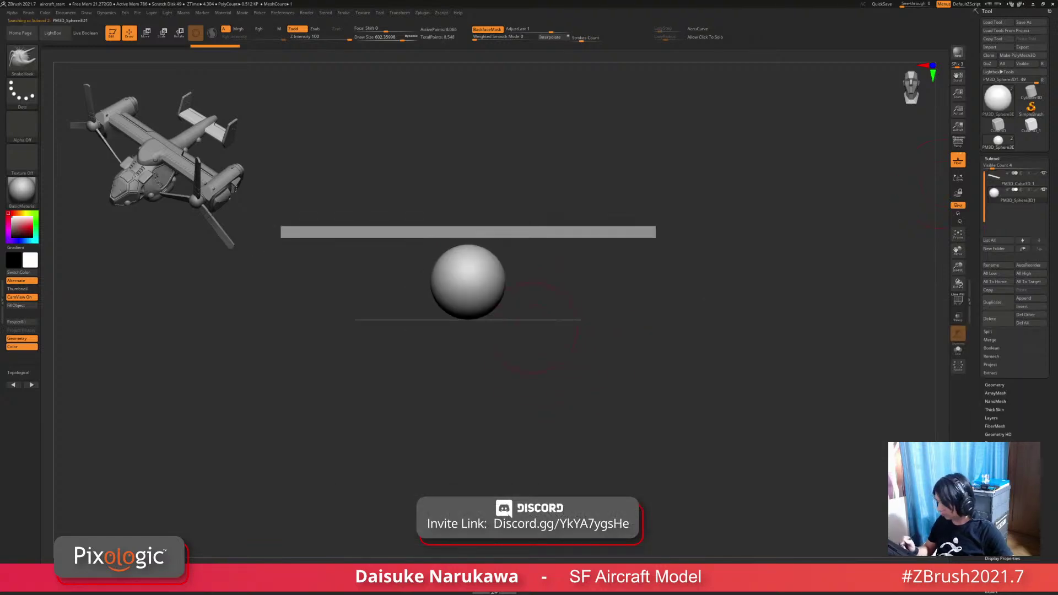
pyautogui.moveTo(538, 326); pyautogui.dragTo(479, 280)
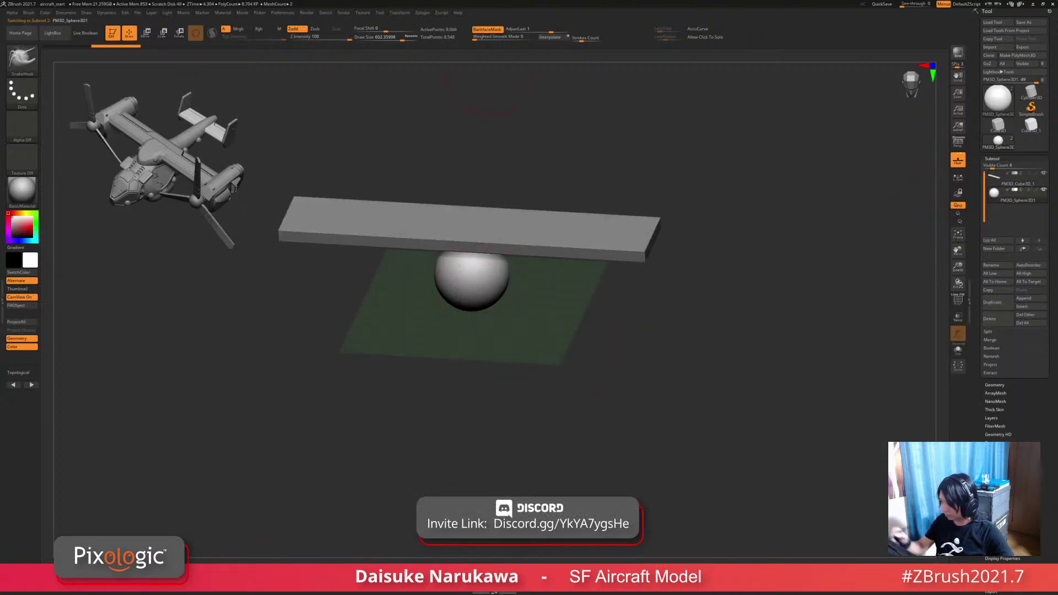
# Step: Switch to the Standard brush and zoom in on the sphere
pyautogui.press('b')
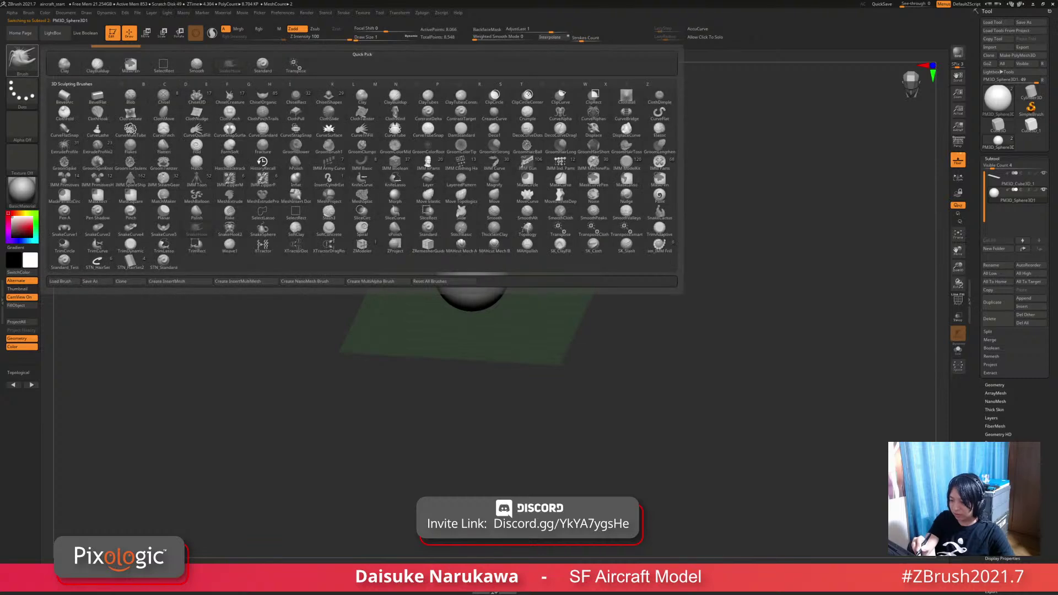
pyautogui.press('s')
pyautogui.press('t')
pyautogui.keyDown('ctrl'); pyautogui.moveTo(474, 276); pyautogui.dragTo(474, 342, button='right'); pyautogui.keyUp('ctrl')
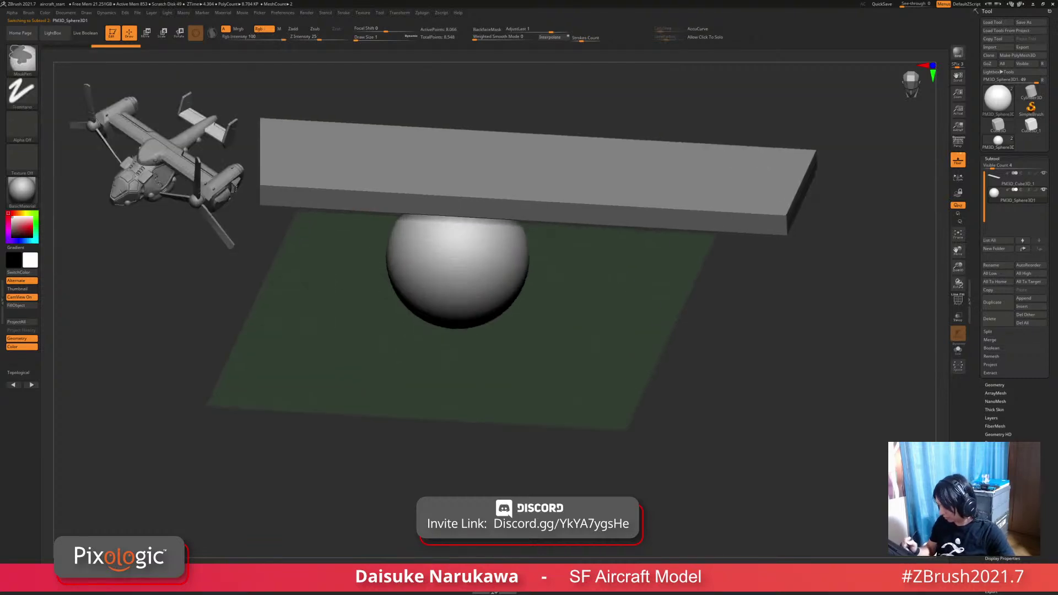
pyautogui.moveTo(554, 353); pyautogui.dragTo(547, 286, button='right')
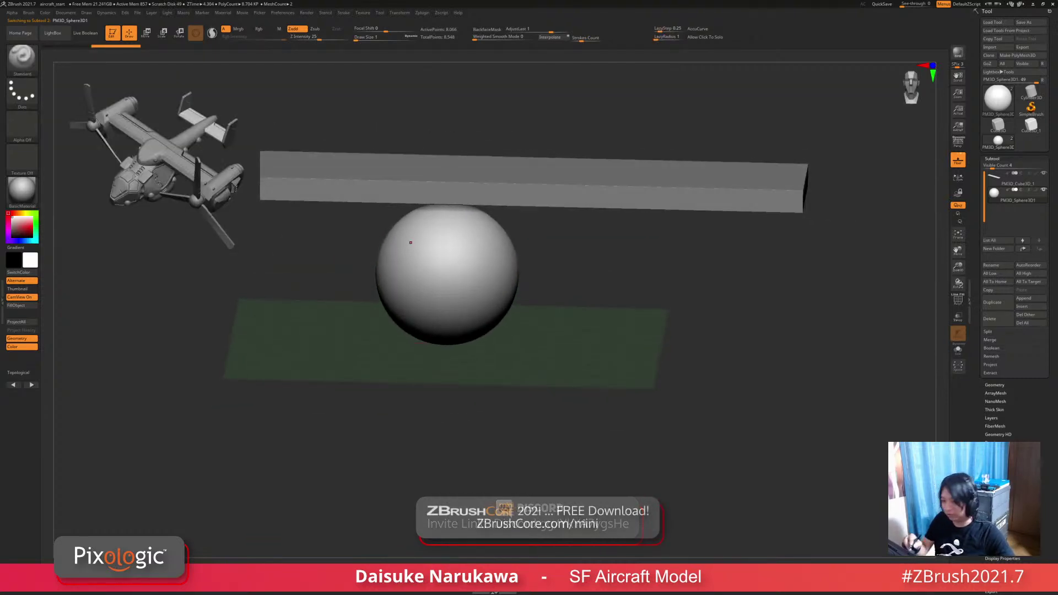
# Step: Select the SnakeHook brush for the sphere and check the brush's samples and auto masking settings
pyautogui.press('b')
pyautogui.press('s')
pyautogui.press('h')
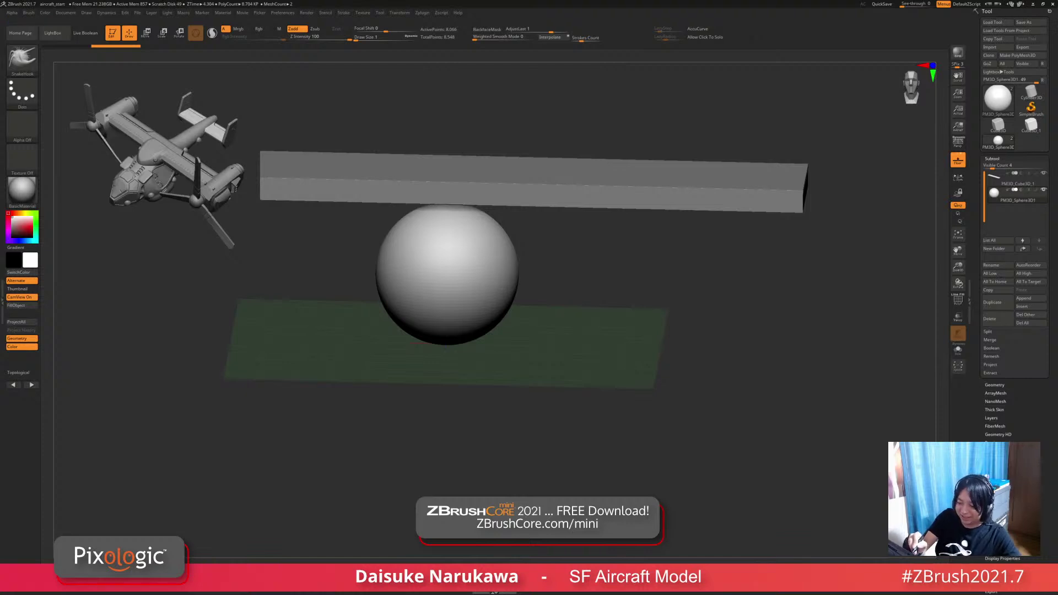
pyautogui.click(29, 12)
pyautogui.click(45, 179)
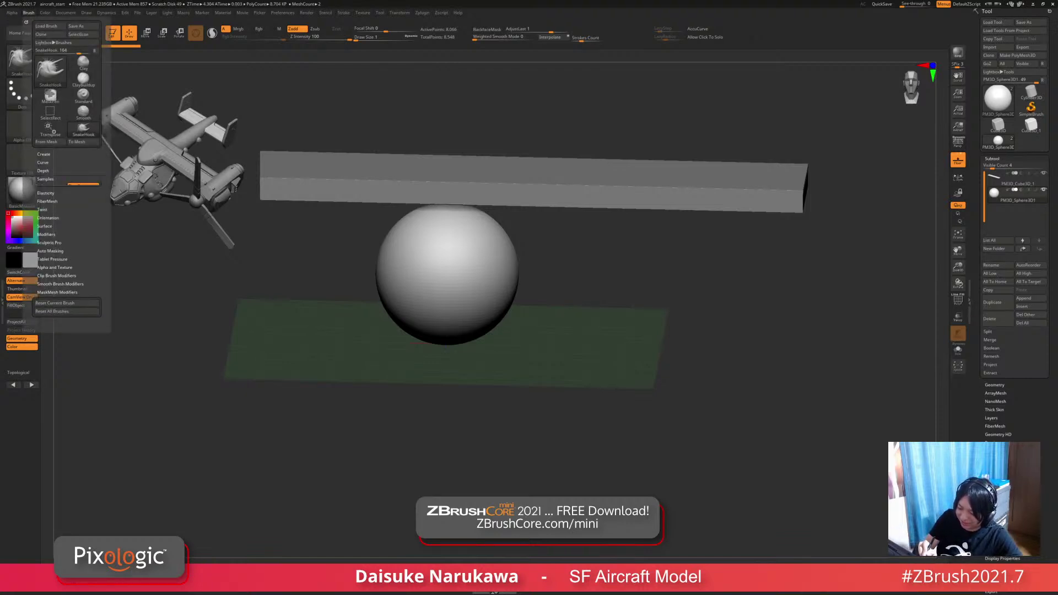
pyautogui.click(66, 252)
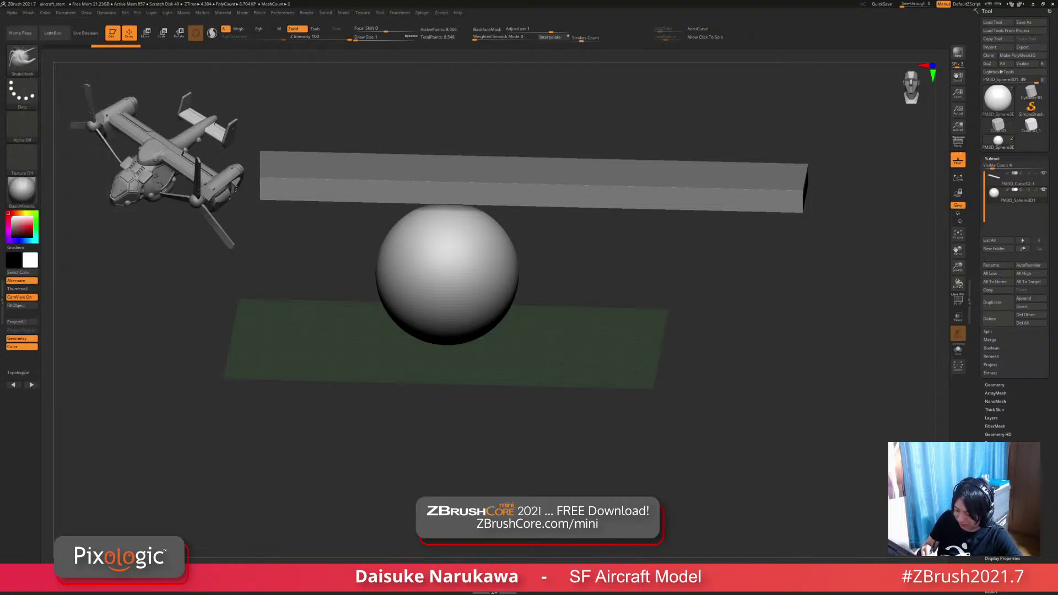
pyautogui.moveTo(368, 375)
pyautogui.keyDown('ctrl'); pyautogui.mouseDown(button='right')
pyautogui.moveTo(368, 312)
pyautogui.moveTo(353, 309)
pyautogui.mouseUp(button='right'); pyautogui.keyUp('ctrl')
pyautogui.moveTo(381, 265); pyautogui.dragTo(472, 277, button='right')
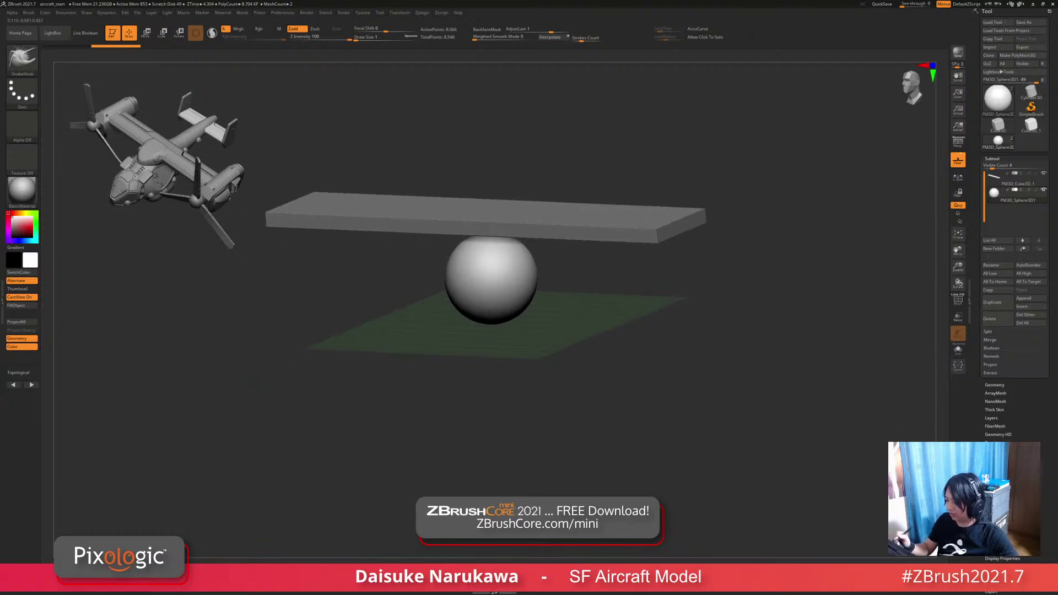
pyautogui.moveTo(480, 237); pyautogui.dragTo(496, 270, button='right')
# Step: Create a new document, redraw the slab and sphere tool on the canvas and enter edit mode
pyautogui.click(66, 13)
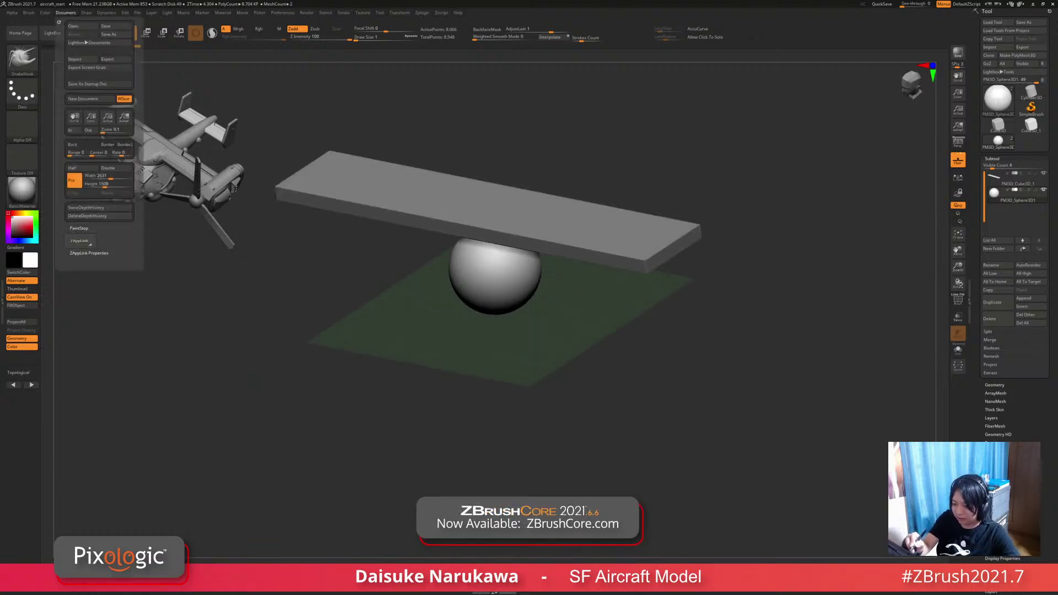
pyautogui.click(83, 99)
pyautogui.click(553, 318)
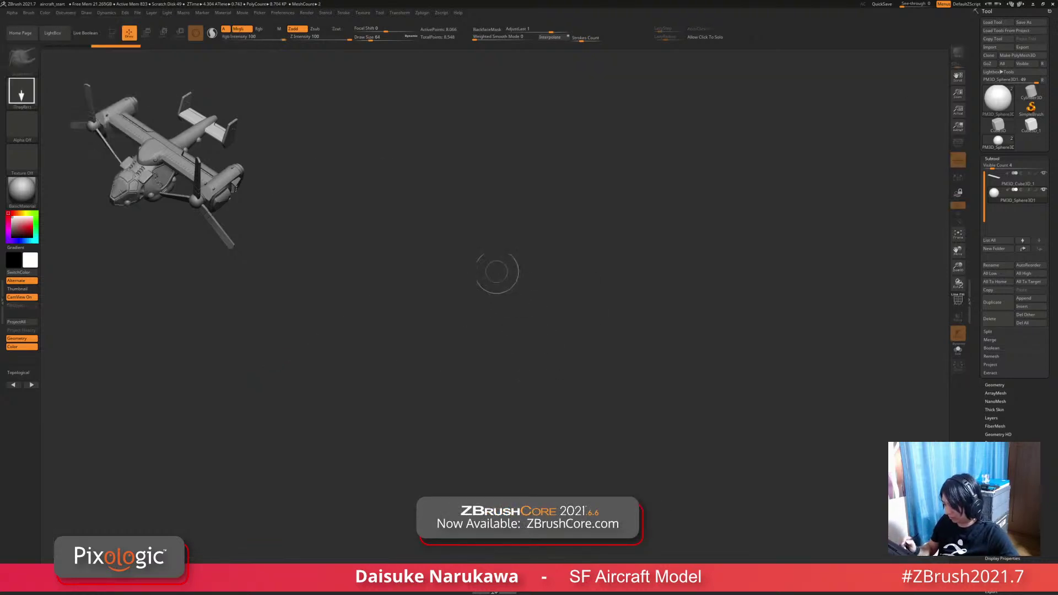
pyautogui.moveTo(480, 247); pyautogui.dragTo(504, 366)
pyautogui.click(113, 33)
pyautogui.keyDown('ctrl'); pyautogui.moveTo(539, 315); pyautogui.dragTo(488, 295, button='right'); pyautogui.keyUp('ctrl')
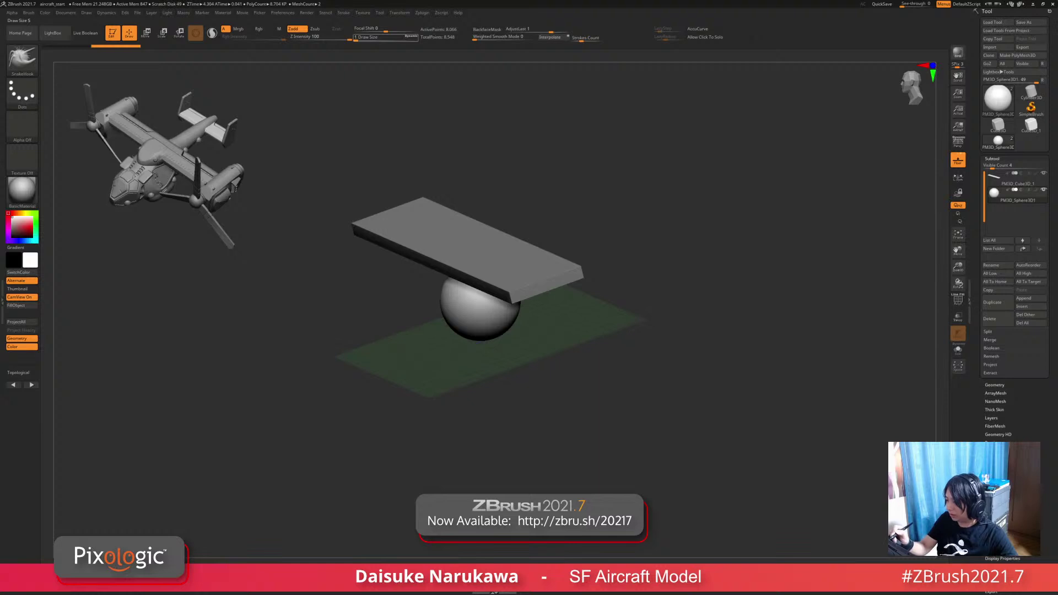
# Step: Enable BackfaceMask for the SnakeHook brush and raise its draw size to about 559
pyautogui.click(390, 38)
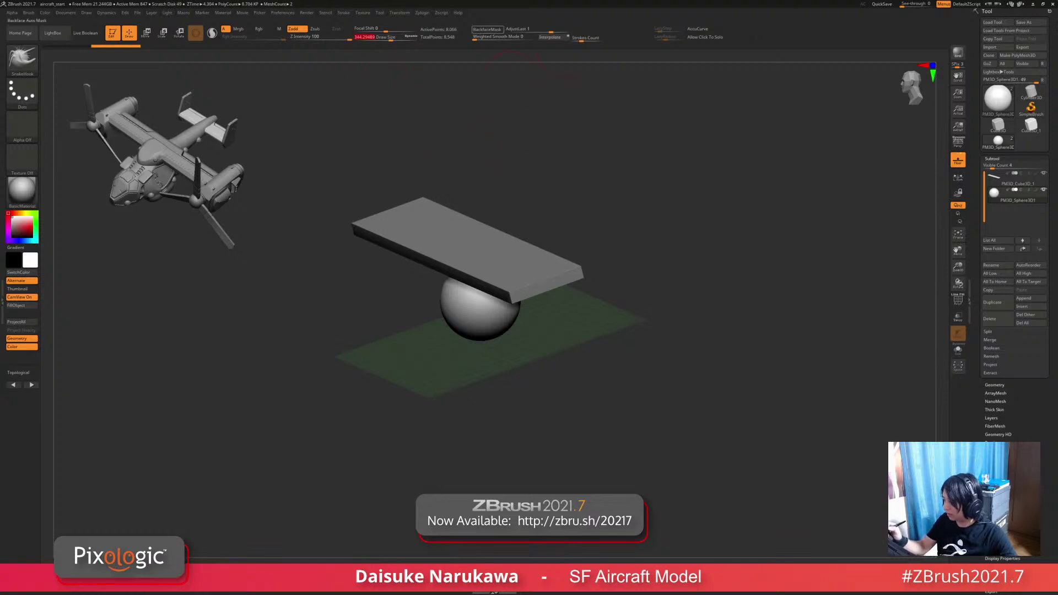
pyautogui.moveTo(464, 325); pyautogui.dragTo(468, 328, button='right')
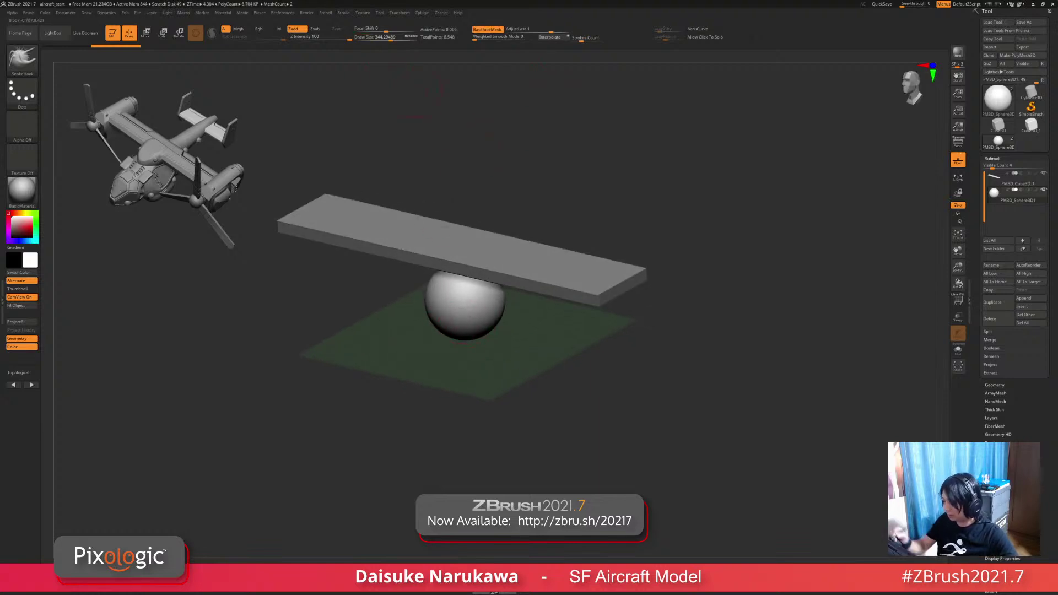
pyautogui.moveTo(396, 39); pyautogui.dragTo(400, 38)
# Step: Pull the front of the sphere forward with SnakeHook into a tapered, pointed nose beneath the wing slab
pyautogui.moveTo(449, 311); pyautogui.dragTo(457, 338, button='right')
pyautogui.moveTo(459, 328); pyautogui.dragTo(445, 361)
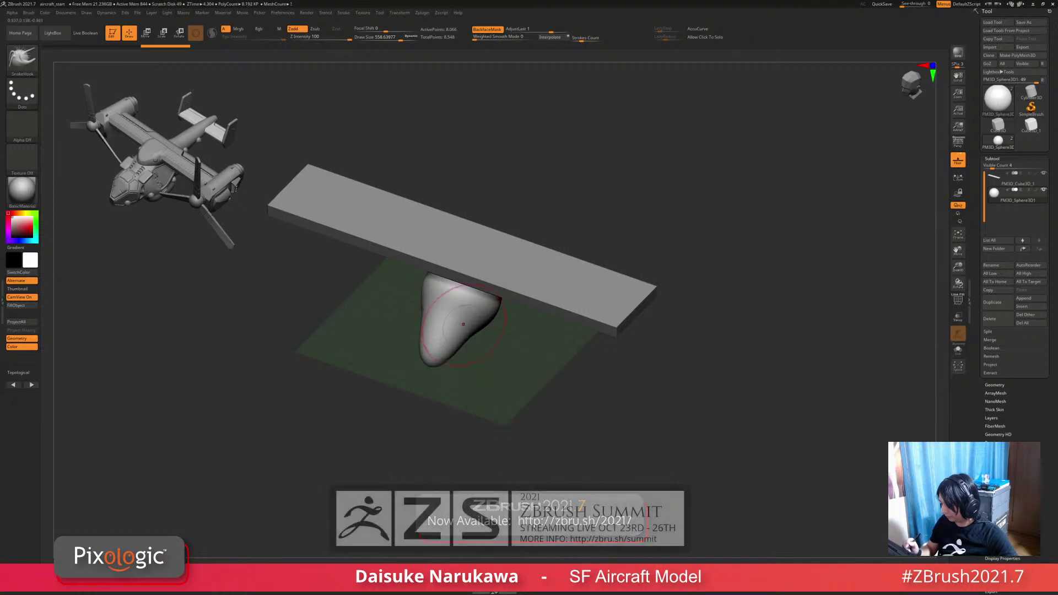
pyautogui.moveTo(445, 342); pyautogui.dragTo(447, 356, button='right')
pyautogui.moveTo(447, 347)
pyautogui.mouseDown()
pyautogui.moveTo(438, 358)
pyautogui.moveTo(449, 359)
pyautogui.moveTo(430, 366)
pyautogui.mouseUp()
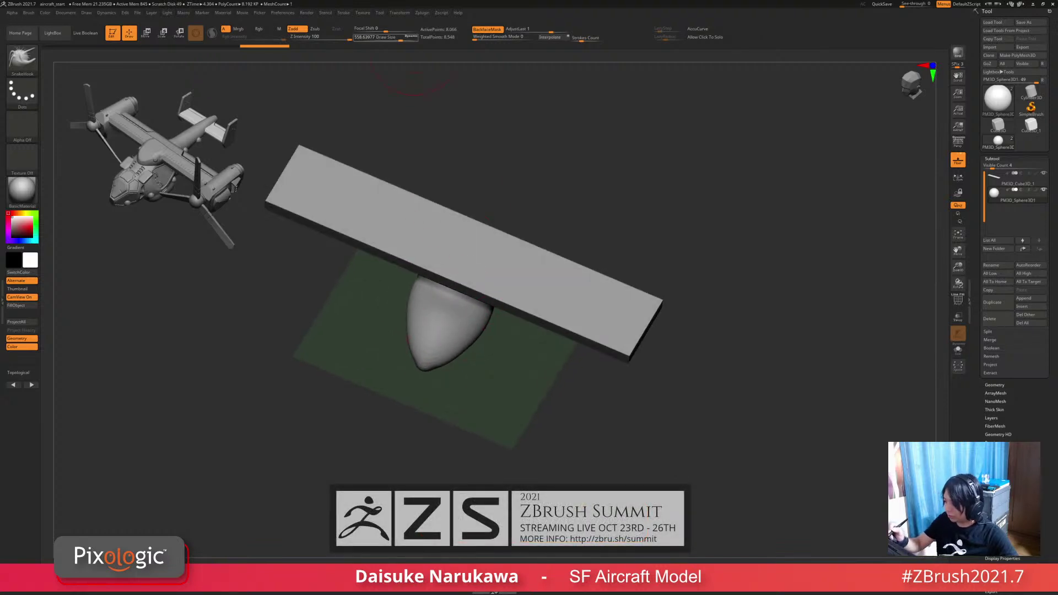
# Step: Reduce the SnakeHook draw size to about 393 and pull the front of the sphere into a lower, fuller nose
pyautogui.click(411, 39)
pyautogui.moveTo(443, 237); pyautogui.dragTo(443, 165, button='right')
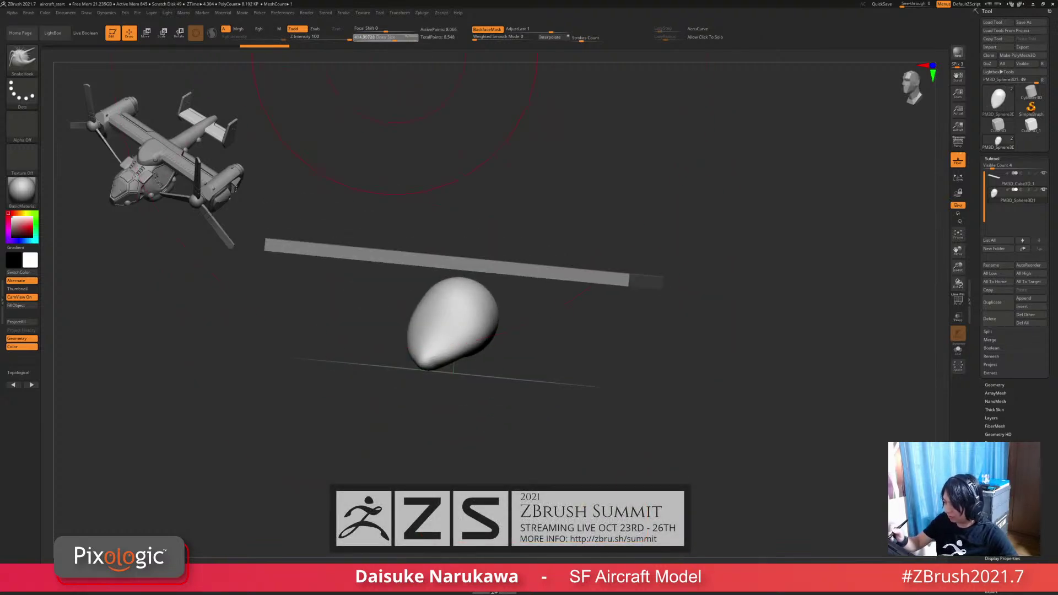
pyautogui.moveTo(441, 251); pyautogui.dragTo(460, 262, button='right')
pyautogui.moveTo(440, 326); pyautogui.dragTo(416, 333)
pyautogui.moveTo(441, 286); pyautogui.dragTo(464, 307, button='right')
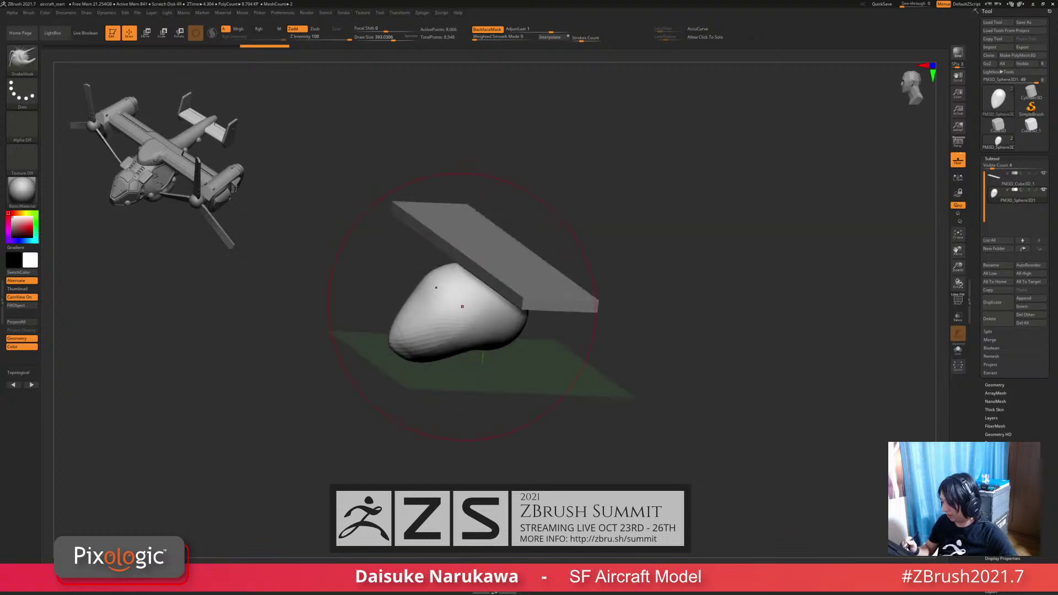
pyautogui.keyDown('shift'); pyautogui.moveTo(441, 314); pyautogui.dragTo(431, 318); pyautogui.keyUp('shift')
pyautogui.keyDown('shift'); pyautogui.moveTo(449, 315); pyautogui.dragTo(484, 309, button='right'); pyautogui.keyUp('shift')
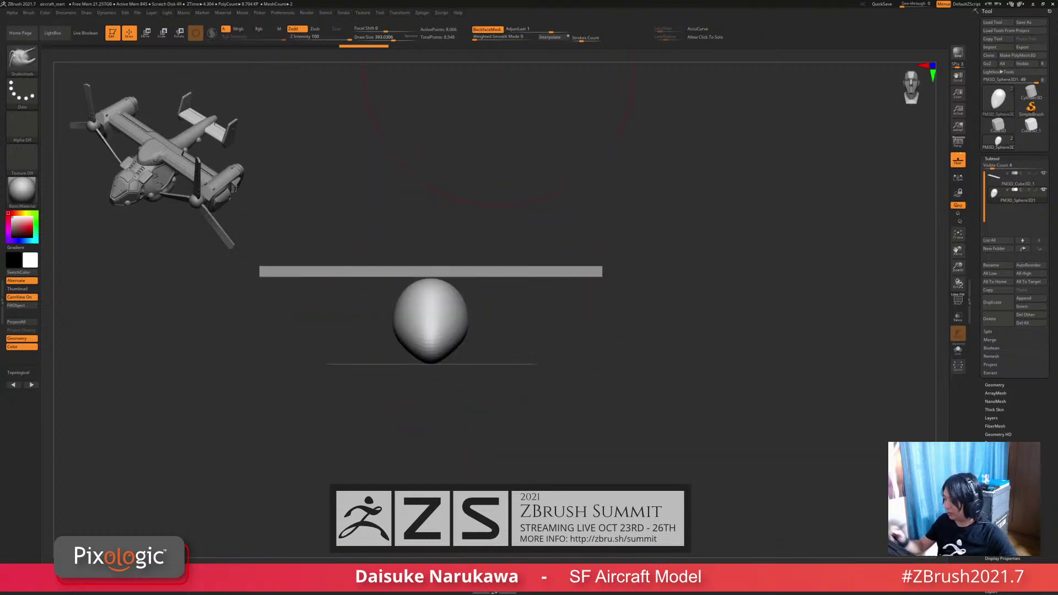
# Step: Turn off BackfaceMask, reduce the draw size to about 262, and pull the back of the sphere rearward into a long fuselage body
pyautogui.moveTo(484, 61); pyautogui.dragTo(460, 69, button='right')
pyautogui.moveTo(464, 314); pyautogui.dragTo(467, 324)
pyautogui.hotkey('ctrl', 'z')
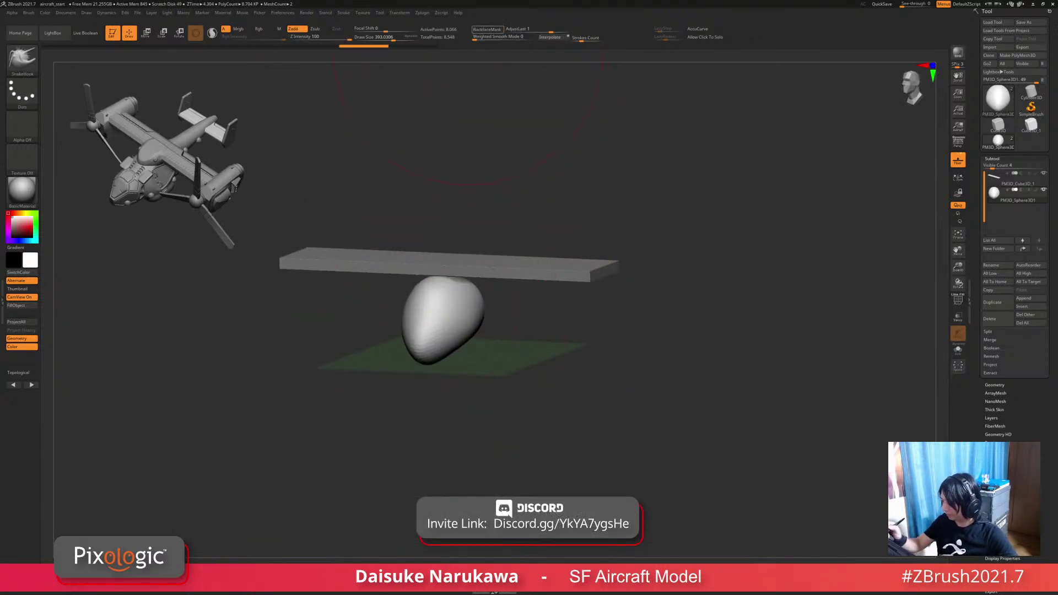
pyautogui.moveTo(499, 293); pyautogui.dragTo(468, 303, button='right')
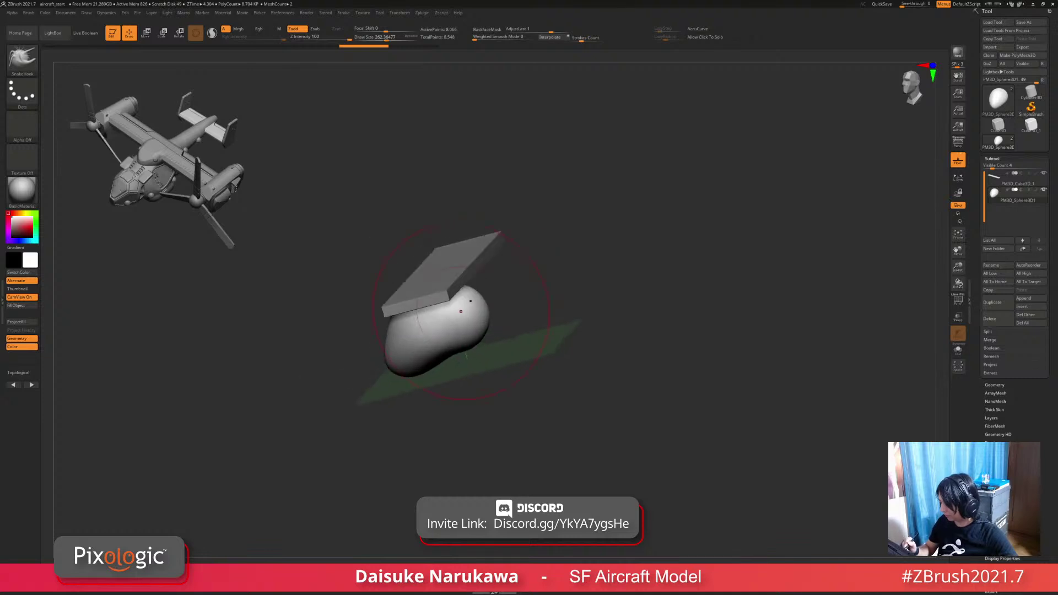
pyautogui.moveTo(467, 304); pyautogui.dragTo(585, 277)
pyautogui.keyDown('shift'); pyautogui.moveTo(553, 306); pyautogui.dragTo(535, 308, button='right'); pyautogui.keyUp('shift')
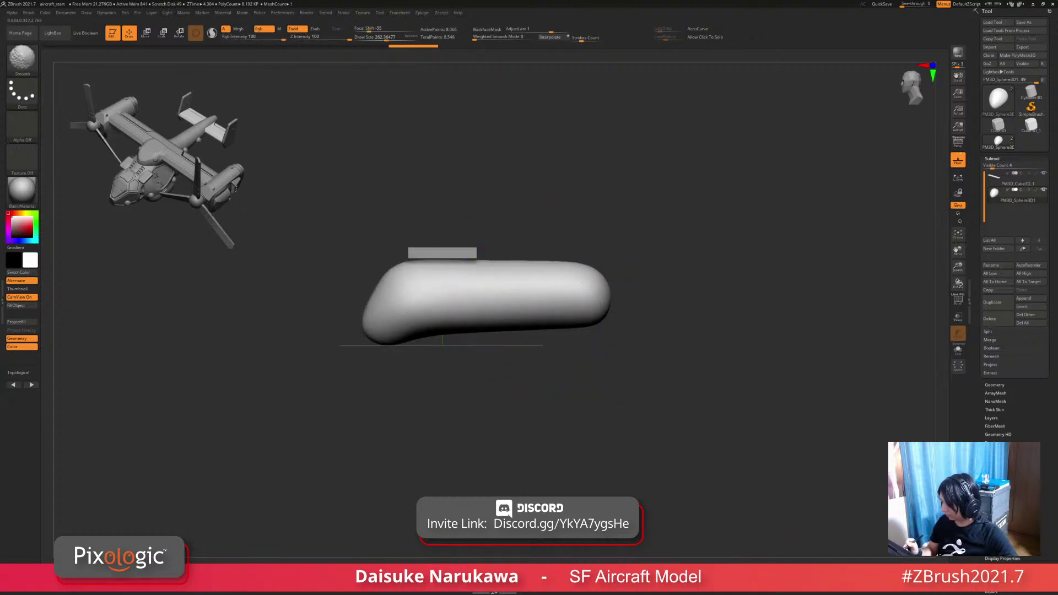
# Step: Smooth the front of the fuselage and pull the nose forward into a longer taper ahead of the wing
pyautogui.moveTo(379, 280); pyautogui.dragTo(392, 293)
pyautogui.moveTo(393, 293); pyautogui.dragTo(421, 312, button='right')
pyautogui.moveTo(368, 311); pyautogui.dragTo(327, 325)
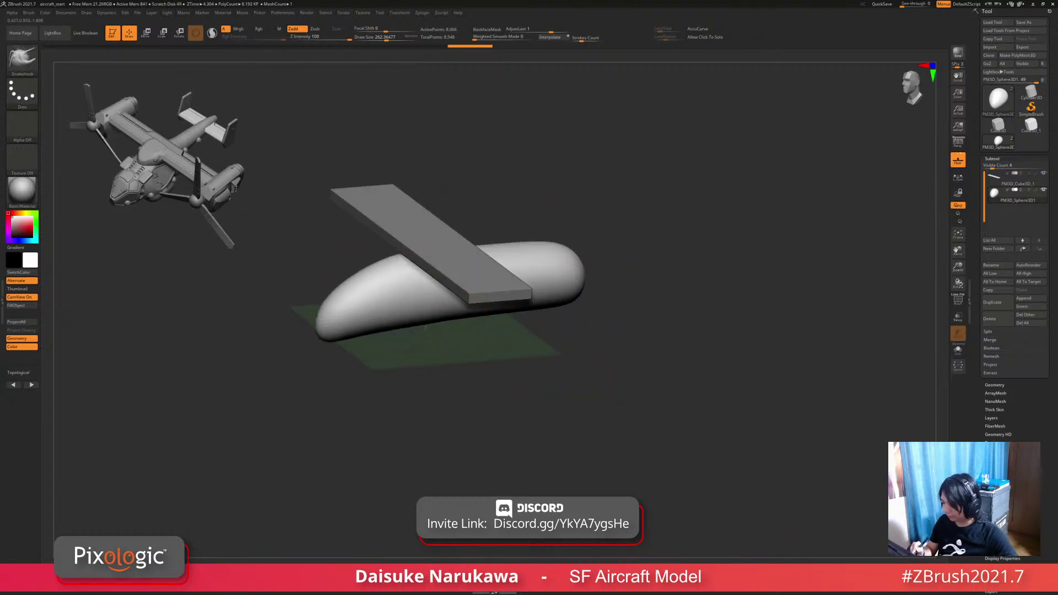
pyautogui.moveTo(327, 326)
pyautogui.mouseDown(button='right')
pyautogui.moveTo(350, 343)
pyautogui.moveTo(353, 368)
pyautogui.mouseUp(button='right')
# Step: Enable BackfaceMask, reduce the draw size to about 209, and widen the sides of the nose ahead of the wing
pyautogui.moveTo(361, 300); pyautogui.dragTo(387, 324)
pyautogui.hotkey('ctrl', 'z')
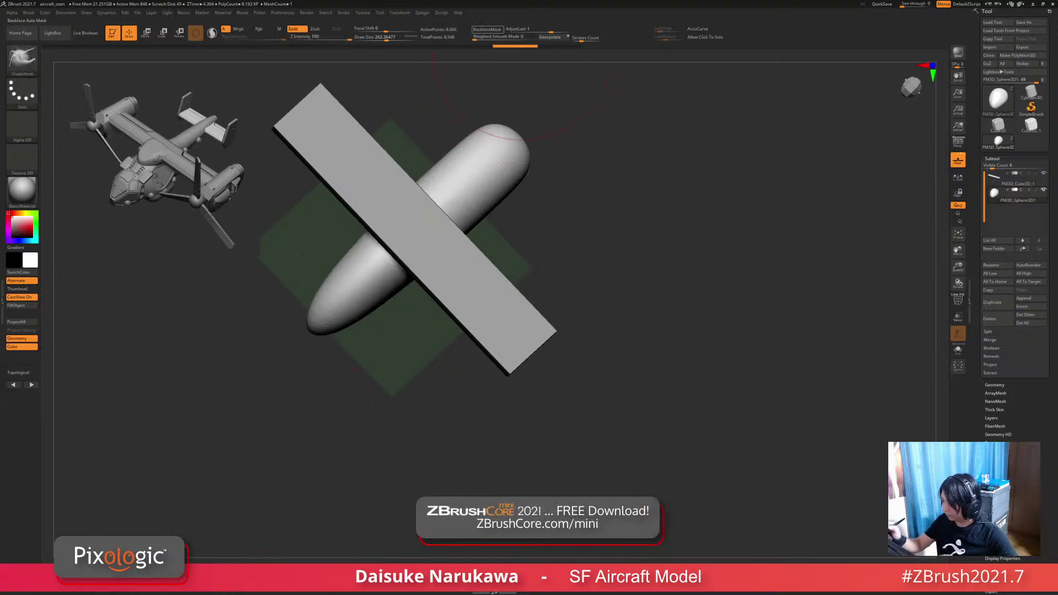
pyautogui.click(487, 29)
pyautogui.moveTo(386, 38); pyautogui.dragTo(383, 38)
pyautogui.moveTo(364, 299); pyautogui.dragTo(385, 323)
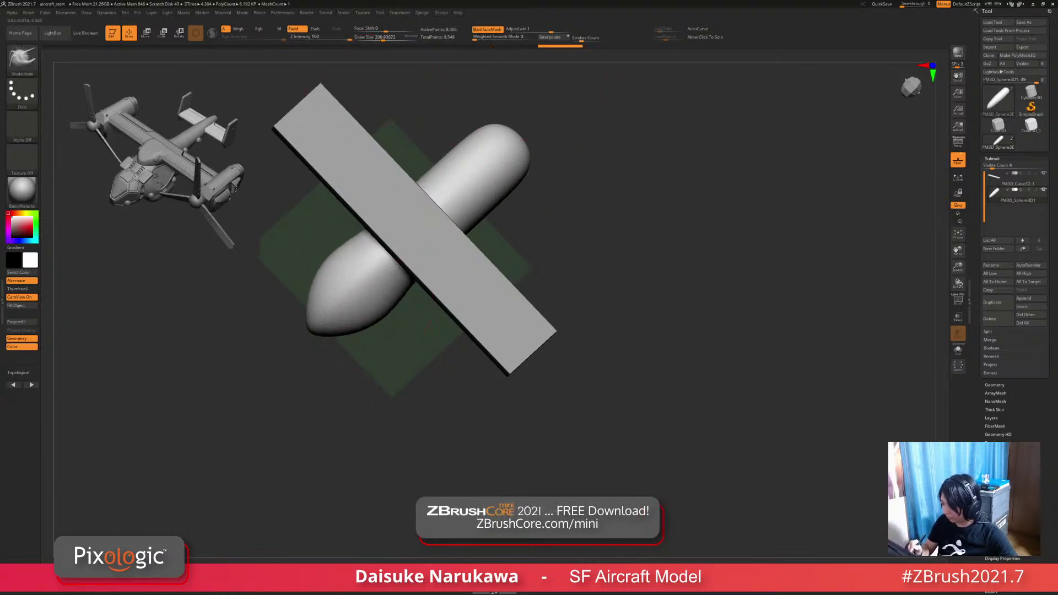
pyautogui.moveTo(386, 339)
pyautogui.mouseDown(button='right')
pyautogui.moveTo(385, 309)
pyautogui.moveTo(406, 336)
pyautogui.moveTo(418, 324)
pyautogui.mouseUp(button='right')
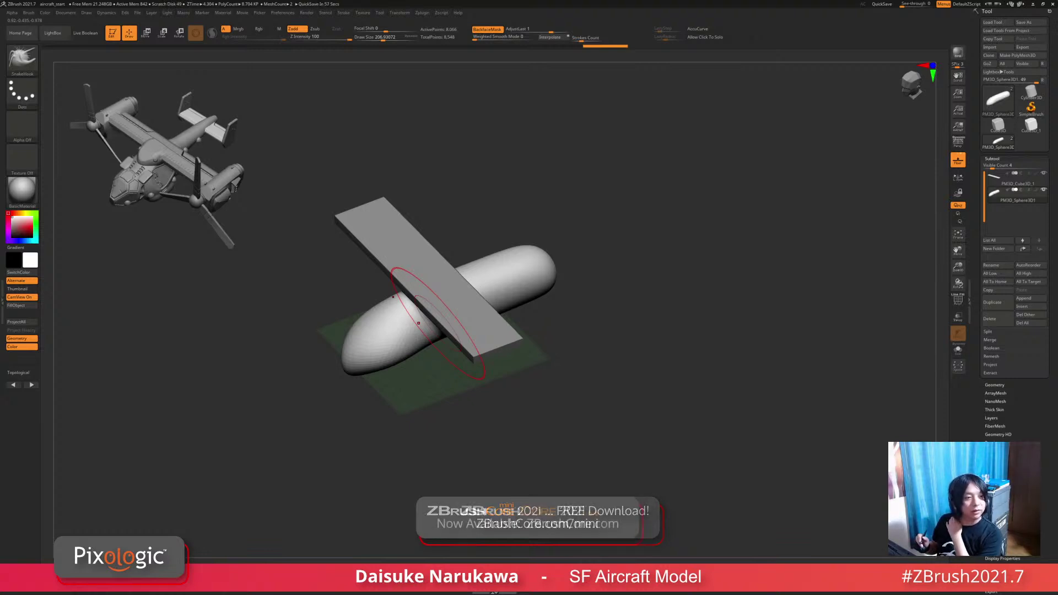
# Step: Bulge the front fuselage sides further and blend them back toward the wing
pyautogui.moveTo(418, 324); pyautogui.dragTo(448, 325, button='right')
pyautogui.moveTo(447, 325)
pyautogui.keyDown('ctrl'); pyautogui.mouseDown(button='right')
pyautogui.moveTo(448, 361)
pyautogui.moveTo(396, 388)
pyautogui.mouseUp(button='right'); pyautogui.keyUp('ctrl')
pyautogui.moveTo(333, 373)
pyautogui.mouseDown(button='right')
pyautogui.moveTo(363, 333)
pyautogui.moveTo(343, 348)
pyautogui.moveTo(351, 342)
pyautogui.mouseUp(button='right')
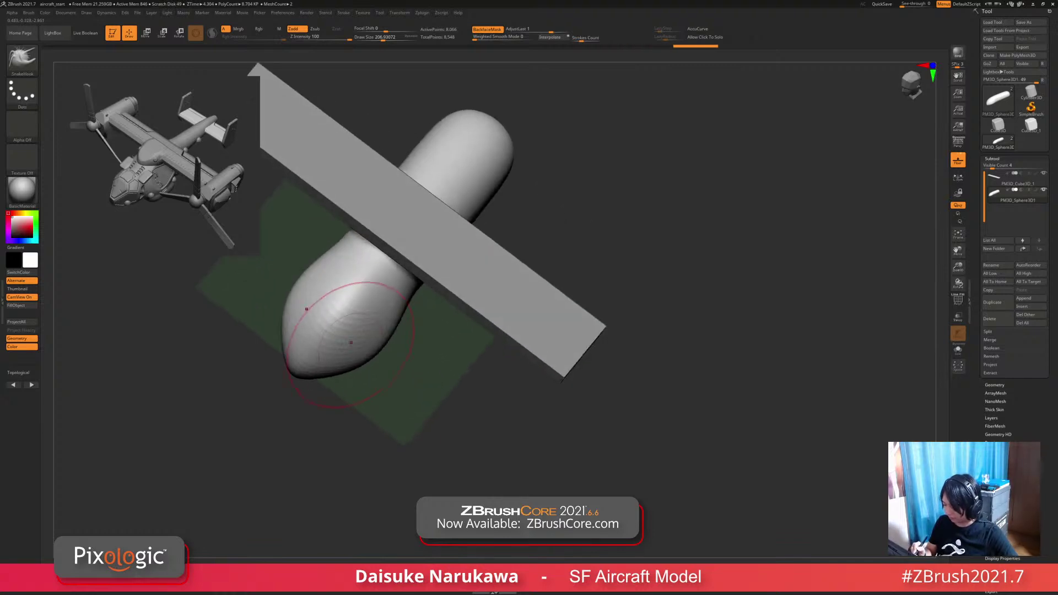
pyautogui.moveTo(415, 351); pyautogui.dragTo(405, 320, button='right')
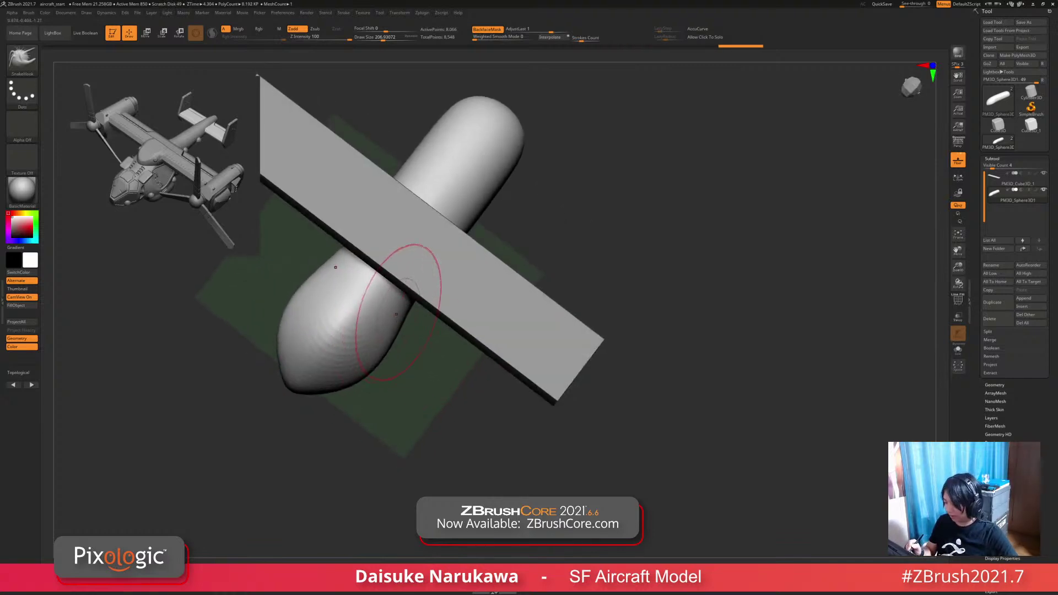
pyautogui.moveTo(392, 309); pyautogui.dragTo(407, 318)
pyautogui.moveTo(430, 353); pyautogui.dragTo(408, 267, button='right')
# Step: Turn off BackfaceMask and pull the rear of the fuselage up and back into a slender raised tail boom
pyautogui.moveTo(419, 378)
pyautogui.keyDown('alt'); pyautogui.mouseDown(button='right')
pyautogui.moveTo(383, 346)
pyautogui.moveTo(325, 339)
pyautogui.moveTo(319, 290)
pyautogui.moveTo(385, 320)
pyautogui.moveTo(435, 321)
pyautogui.moveTo(420, 361)
pyautogui.moveTo(406, 330)
pyautogui.moveTo(500, 300)
pyautogui.mouseUp(button='right'); pyautogui.keyUp('alt')
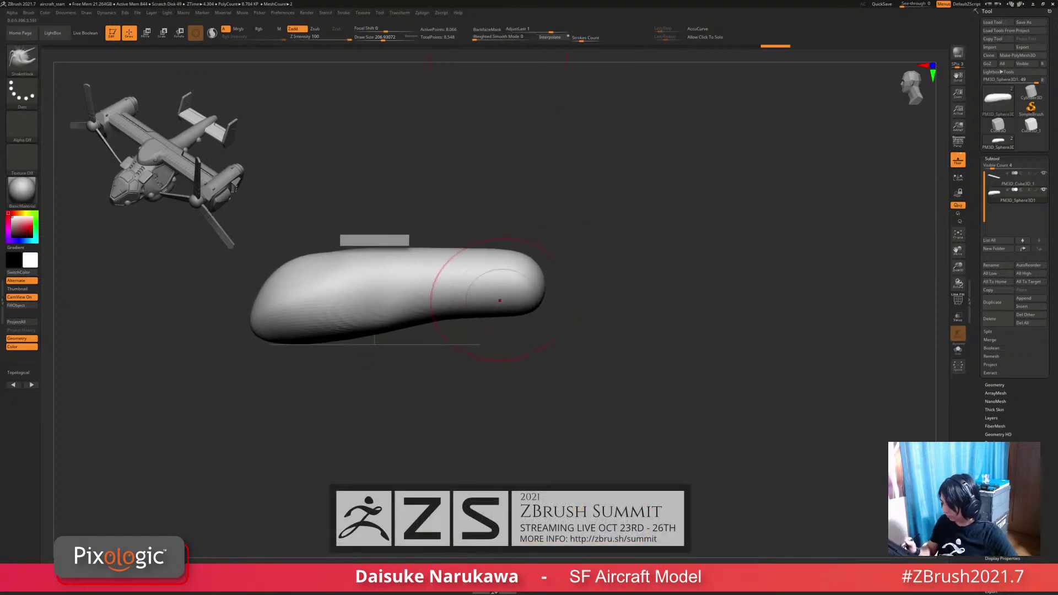
pyautogui.moveTo(546, 284); pyautogui.dragTo(578, 262)
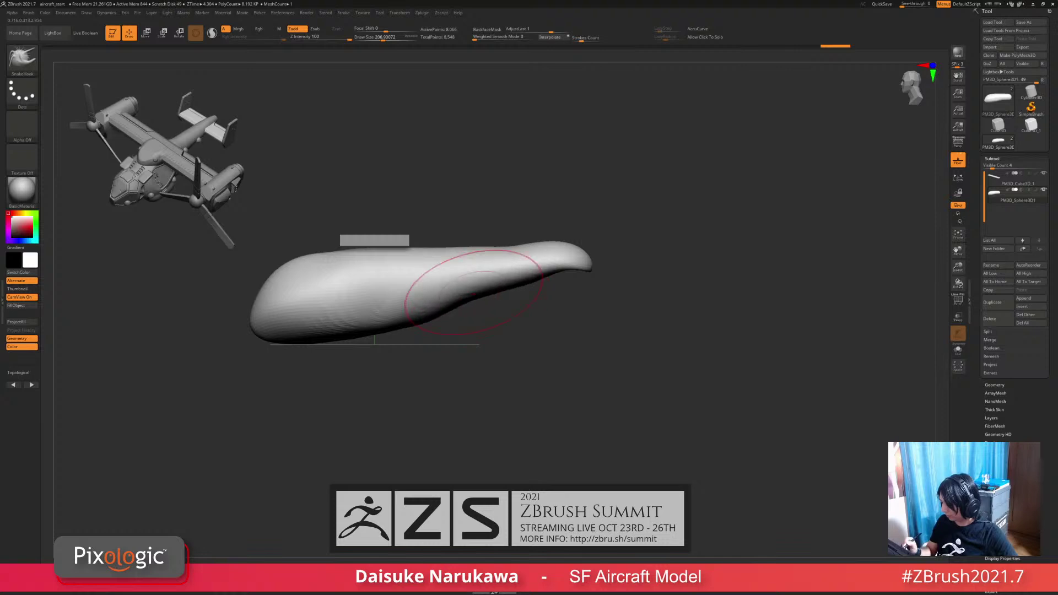
pyautogui.moveTo(474, 292); pyautogui.dragTo(520, 242, button='right')
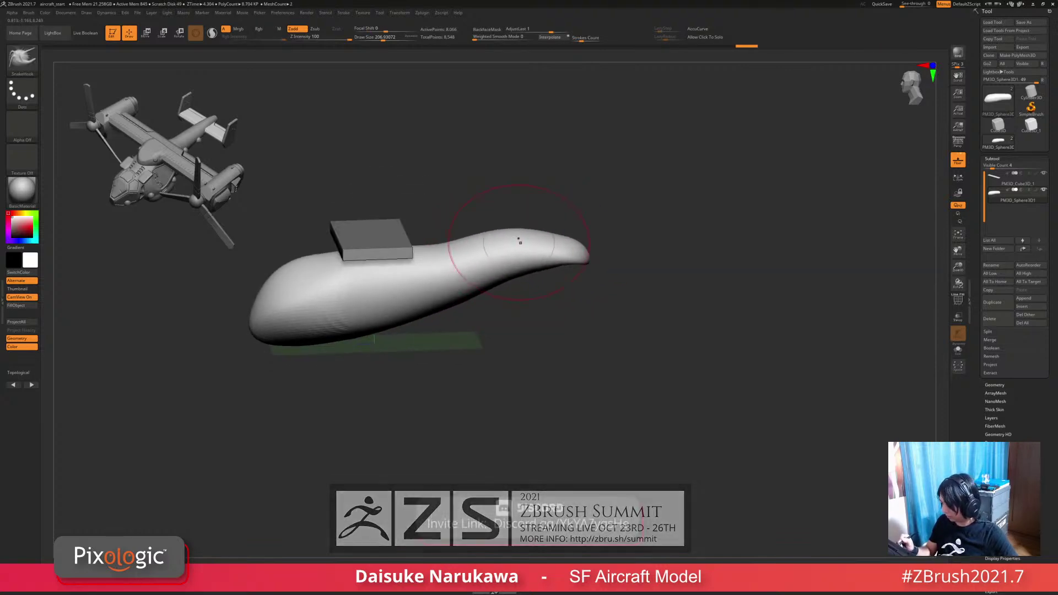
pyautogui.moveTo(591, 252); pyautogui.dragTo(611, 239)
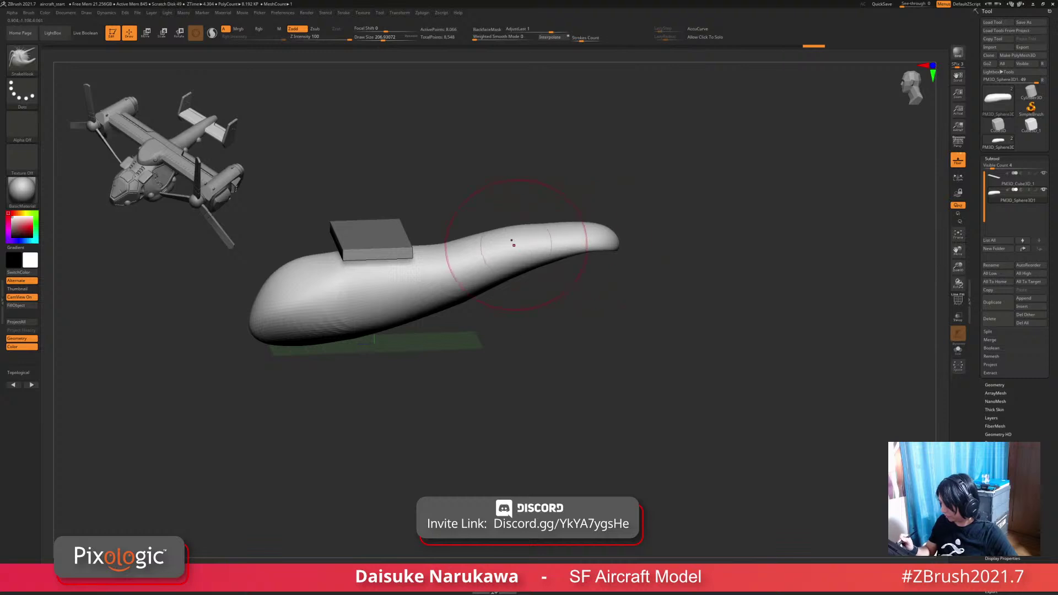
pyautogui.moveTo(520, 244); pyautogui.dragTo(515, 268, button='right')
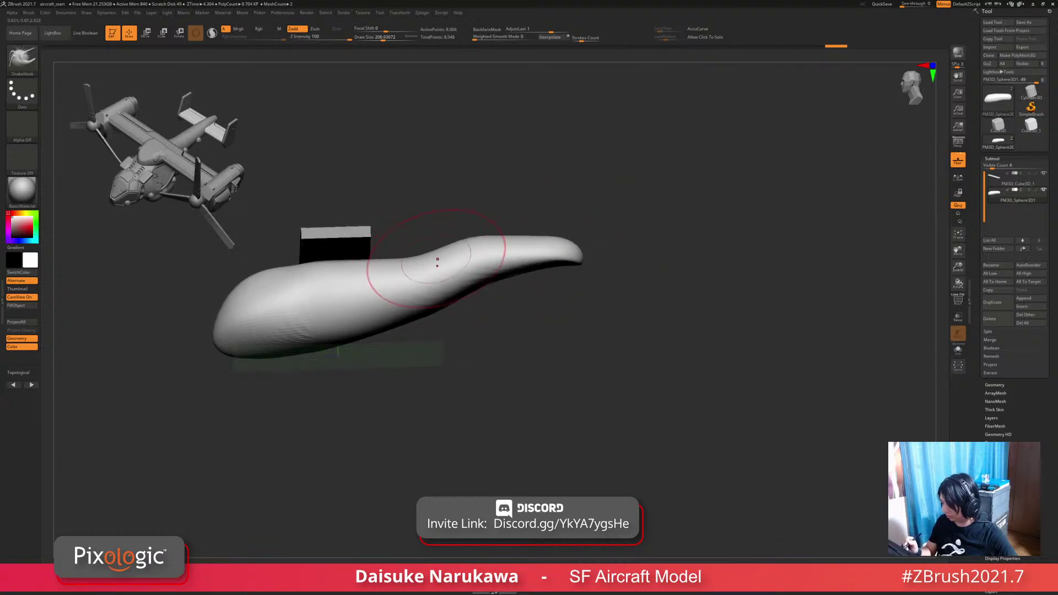
# Step: Refine the fuselage behind the wing and push in the tail boom's sides to narrow it in plan
pyautogui.moveTo(437, 263); pyautogui.dragTo(410, 291, button='right')
pyautogui.moveTo(409, 291); pyautogui.dragTo(418, 306, button='right')
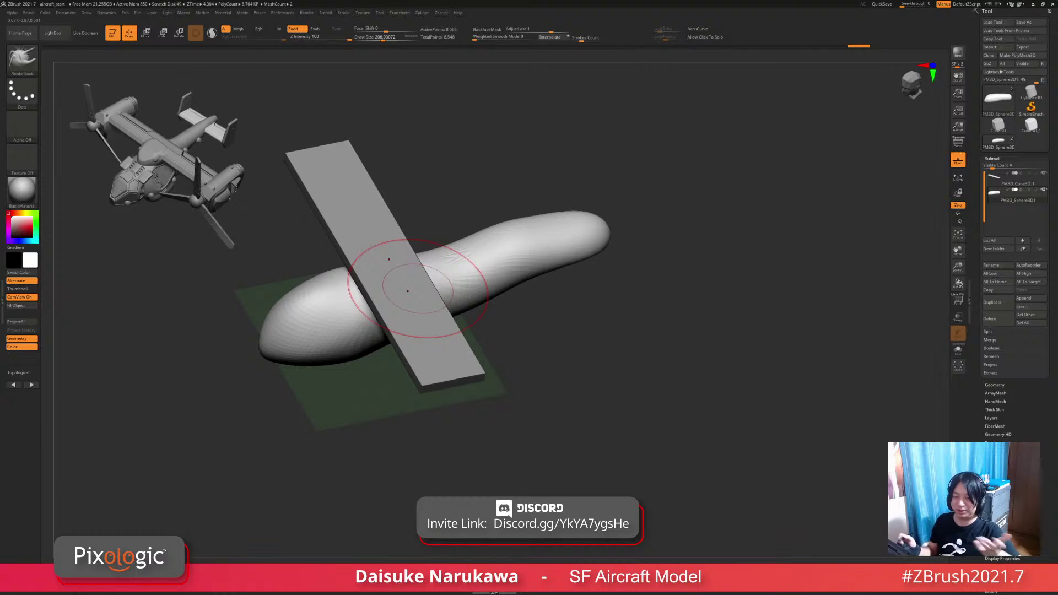
pyautogui.moveTo(482, 305); pyautogui.dragTo(514, 265, button='right')
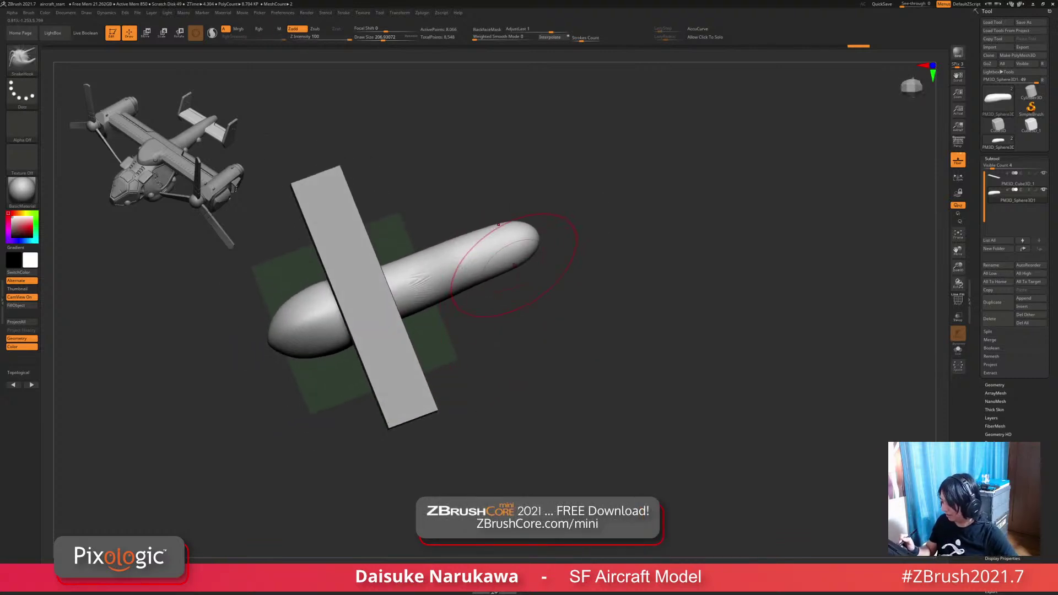
pyautogui.moveTo(516, 263); pyautogui.dragTo(486, 269)
pyautogui.moveTo(479, 275)
pyautogui.keyDown('alt'); pyautogui.mouseDown(button='right')
pyautogui.moveTo(488, 297)
pyautogui.moveTo(499, 298)
pyautogui.moveTo(457, 356)
pyautogui.mouseUp(button='right'); pyautogui.keyUp('alt')
# Step: Duplicate the main wing slab and move the copy rearward to the end of the tail boom
pyautogui.keyDown('alt'); pyautogui.click(364, 315); pyautogui.keyUp('alt')
pyautogui.keyDown('alt'); pyautogui.moveTo(364, 315); pyautogui.dragTo(392, 335, button='right'); pyautogui.keyUp('alt')
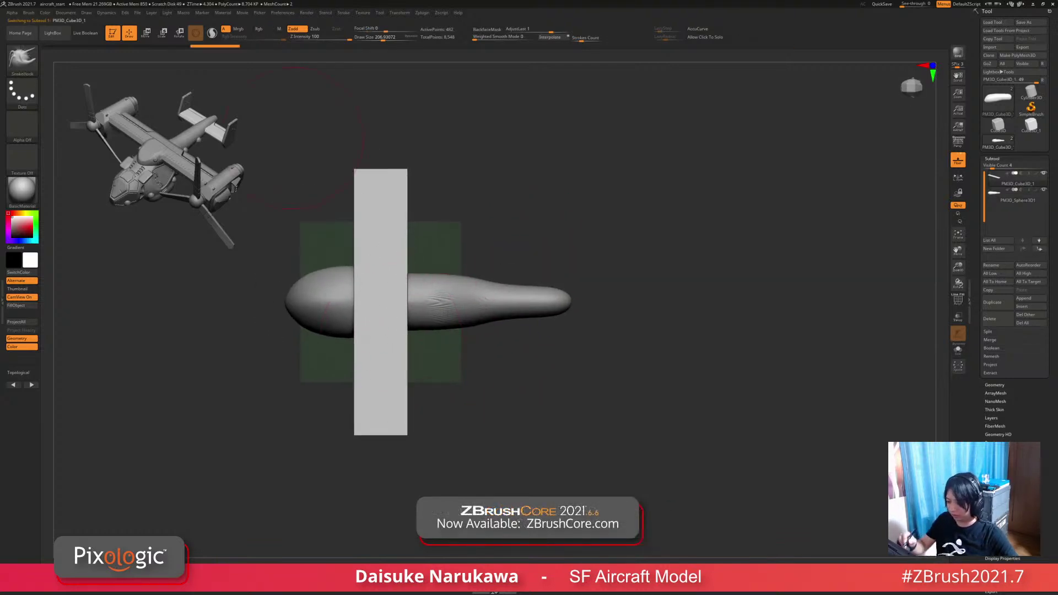
pyautogui.press('w')
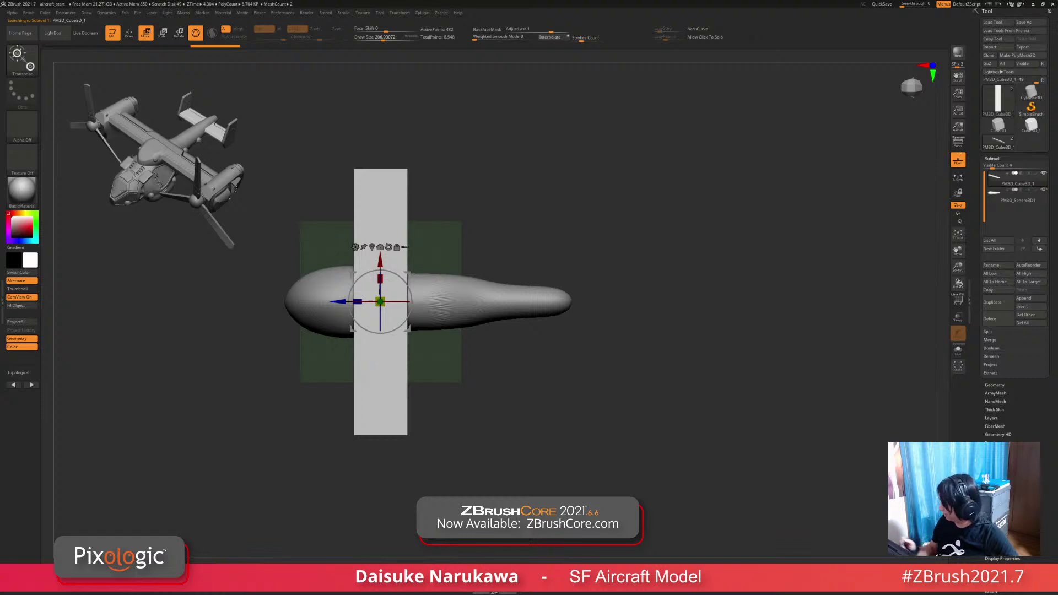
pyautogui.click(991, 302)
pyautogui.moveTo(339, 301); pyautogui.dragTo(510, 302)
pyautogui.moveTo(510, 308); pyautogui.dragTo(538, 317, button='right')
# Step: Scale the duplicated slab to about half the main wing's span and slightly shorten its chord
pyautogui.moveTo(550, 278); pyautogui.dragTo(550, 304)
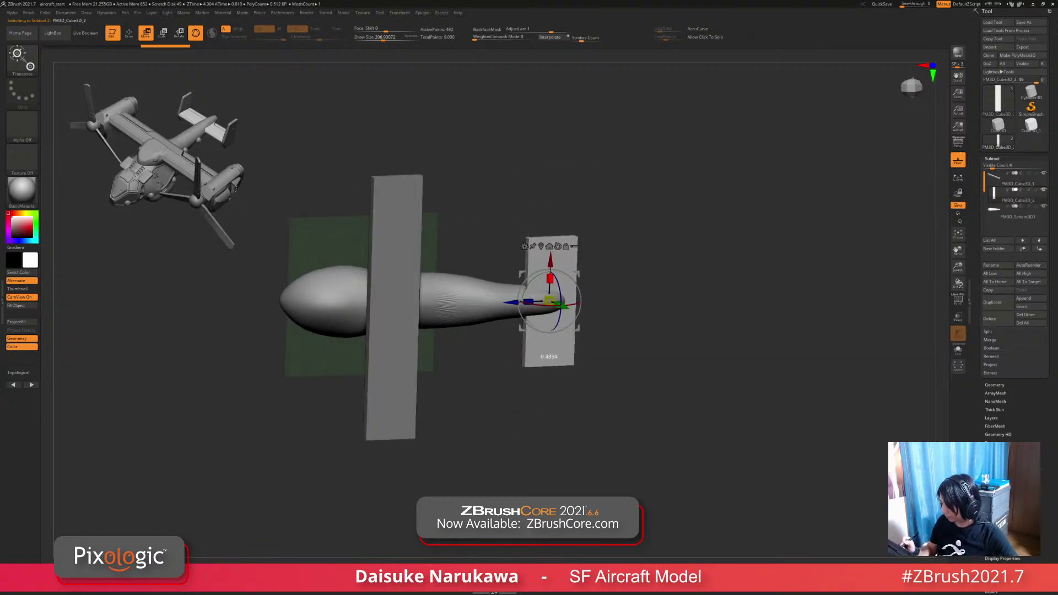
pyautogui.keyDown('shift'); pyautogui.moveTo(550, 304); pyautogui.dragTo(551, 302, button='right'); pyautogui.keyUp('shift')
pyautogui.moveTo(528, 302); pyautogui.dragTo(533, 301)
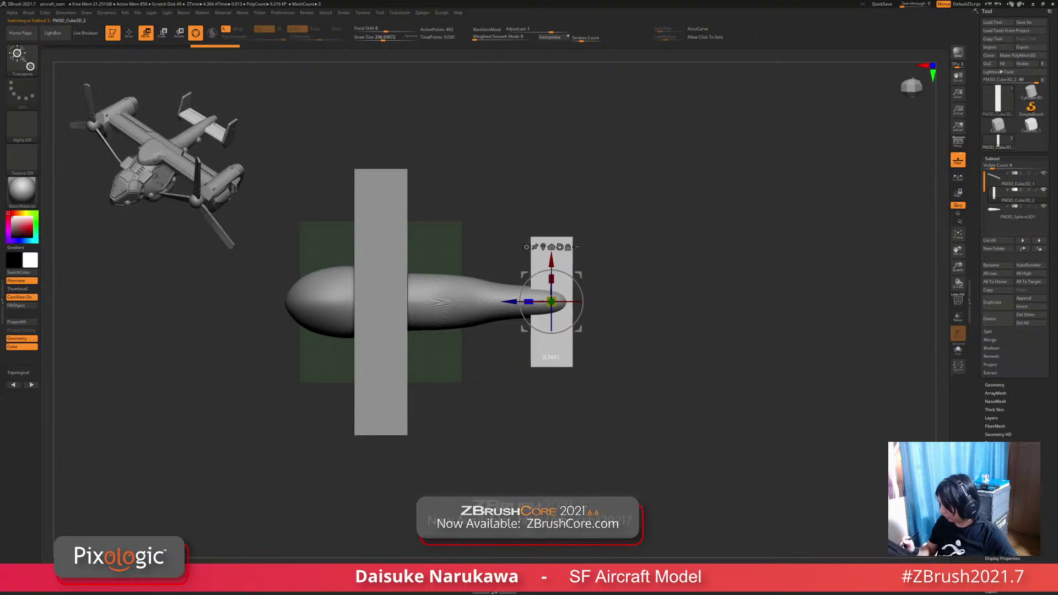
# Step: Adjust the tailplane slab's height and fore-aft position from the side so it sits across the tail end
pyautogui.moveTo(533, 309); pyautogui.dragTo(534, 260, button='right')
pyautogui.moveTo(522, 270); pyautogui.dragTo(515, 261)
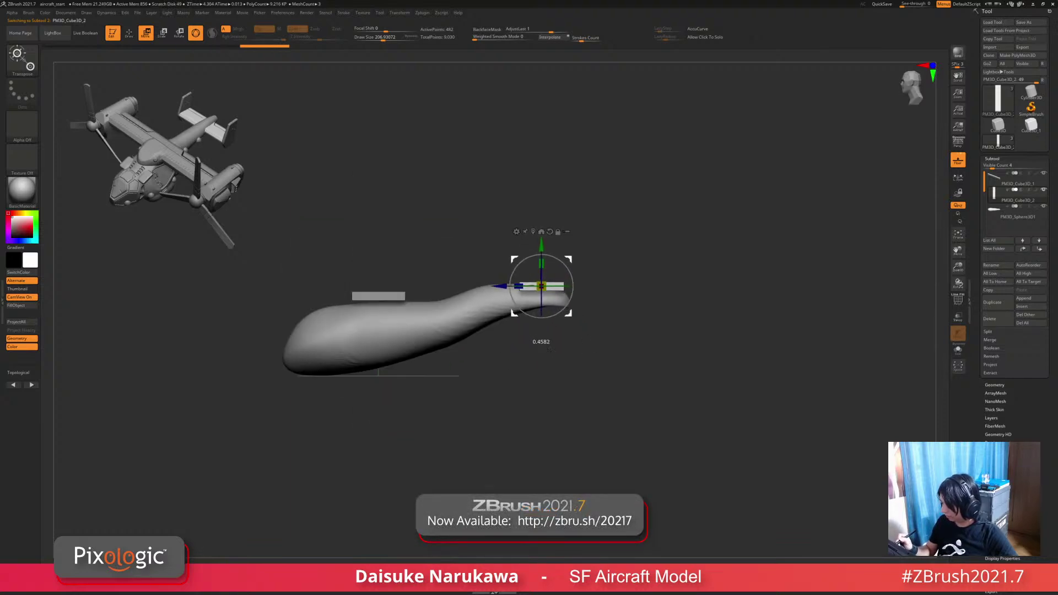
pyautogui.moveTo(515, 261); pyautogui.dragTo(601, 298, button='right')
pyautogui.moveTo(530, 231); pyautogui.dragTo(528, 240)
pyautogui.moveTo(529, 240); pyautogui.dragTo(525, 295, button='right')
pyautogui.moveTo(591, 279); pyautogui.dragTo(516, 273, button='right')
# Step: Select the fuselage for sculpting and smooth its upper and lower contours between the wing and the tail
pyautogui.keyDown('alt'); pyautogui.click(507, 321); pyautogui.keyUp('alt')
pyautogui.press('q')
pyautogui.keyDown('alt'); pyautogui.moveTo(531, 510); pyautogui.dragTo(579, 485, button='right'); pyautogui.keyUp('alt')
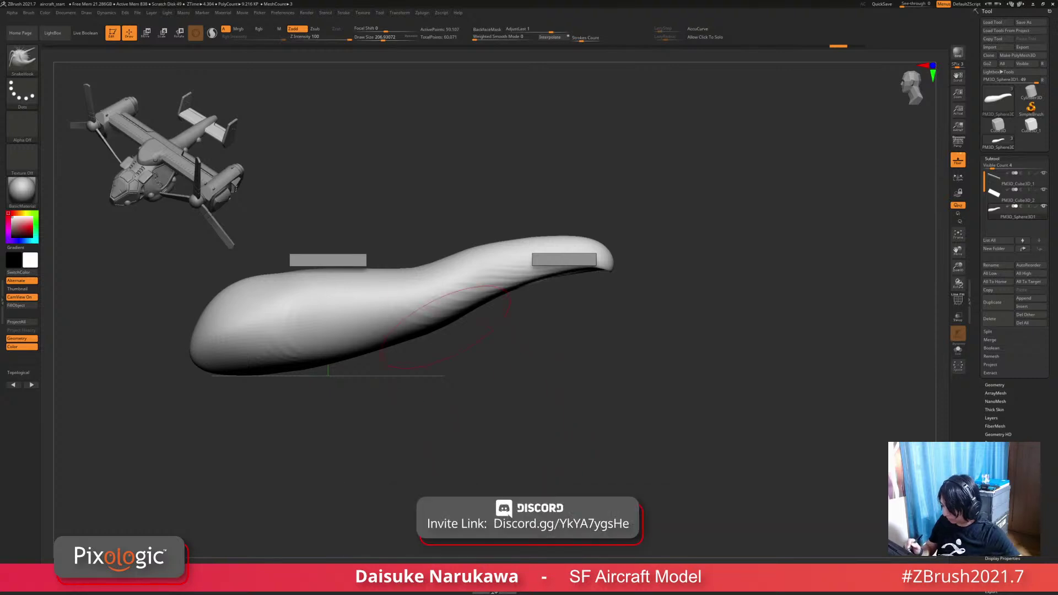
pyautogui.moveTo(407, 237); pyautogui.dragTo(459, 265, button='right')
pyautogui.keyDown('shift'); pyautogui.moveTo(458, 265); pyautogui.dragTo(463, 270); pyautogui.keyUp('shift')
pyautogui.moveTo(485, 226); pyautogui.dragTo(524, 245, button='right')
pyautogui.moveTo(316, 349)
pyautogui.keyDown('alt'); pyautogui.mouseDown(button='right')
pyautogui.moveTo(386, 322)
pyautogui.moveTo(366, 295)
pyautogui.mouseUp(button='right'); pyautogui.keyUp('alt')
pyautogui.moveTo(366, 288); pyautogui.dragTo(475, 281)
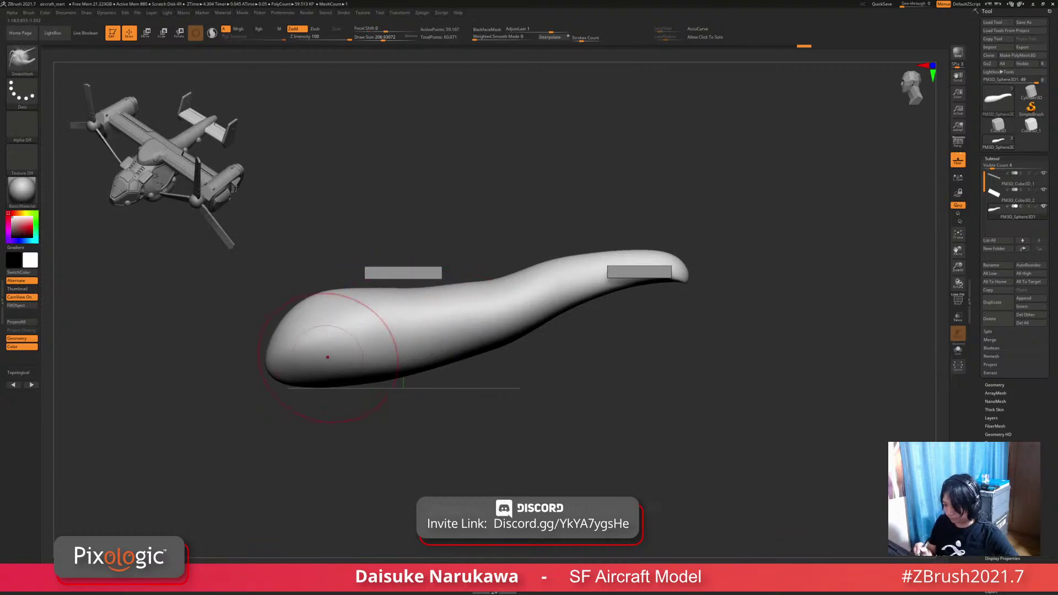
# Step: Smooth and round the front part of the fuselage around the nose
pyautogui.moveTo(326, 357); pyautogui.dragTo(326, 347)
pyautogui.moveTo(326, 348); pyautogui.dragTo(378, 342, button='right')
pyautogui.moveTo(324, 335); pyautogui.dragTo(320, 326)
pyautogui.moveTo(320, 325)
pyautogui.mouseDown(button='right')
pyautogui.moveTo(386, 394)
pyautogui.moveTo(473, 332)
pyautogui.moveTo(425, 263)
pyautogui.mouseUp(button='right')
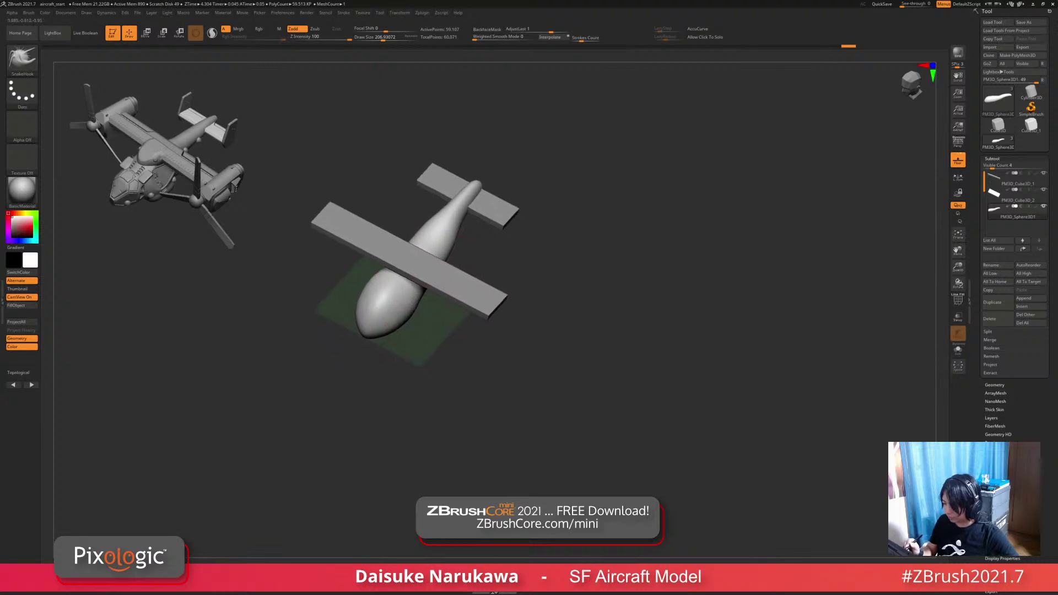
pyautogui.moveTo(470, 339)
pyautogui.mouseDown(button='right')
pyautogui.moveTo(419, 323)
pyautogui.moveTo(400, 377)
pyautogui.mouseUp(button='right')
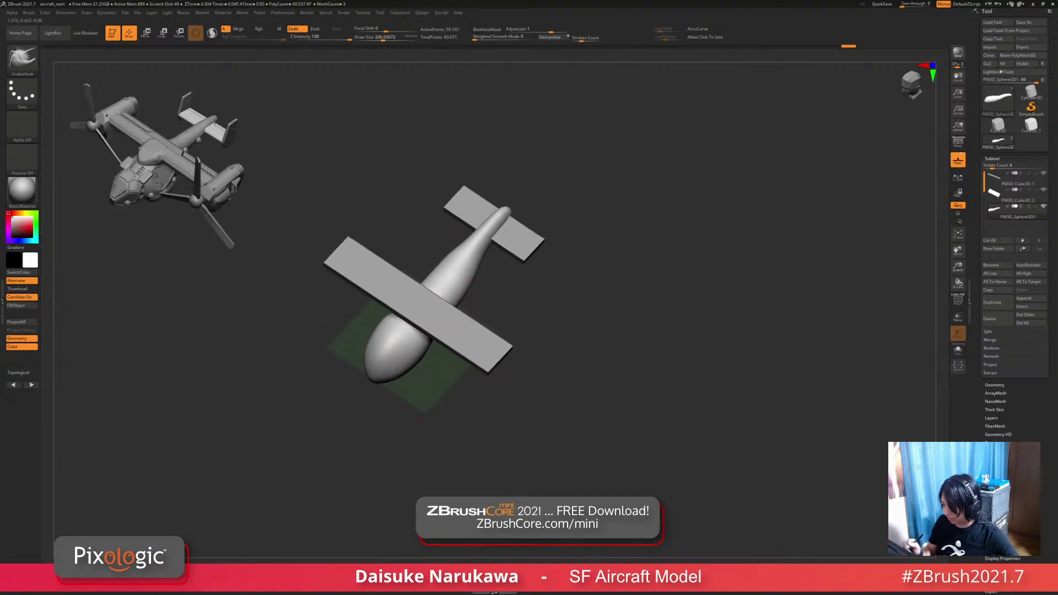
# Step: Lower the main wing slab onto the fuselage and shift it slightly rearward
pyautogui.keyDown('alt'); pyautogui.click(414, 312); pyautogui.keyUp('alt')
pyautogui.press('w')
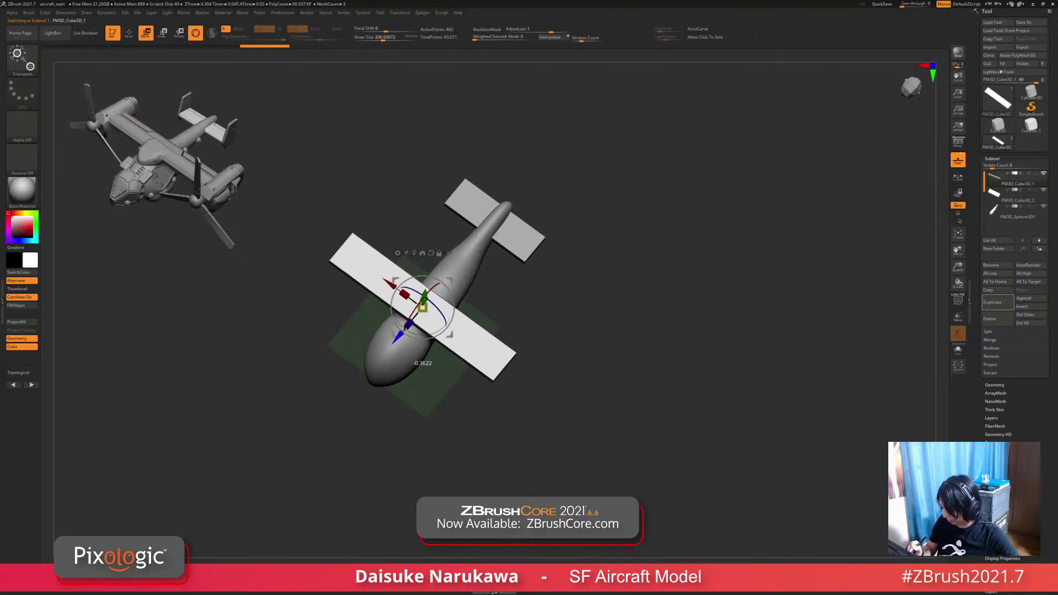
pyautogui.moveTo(418, 352); pyautogui.dragTo(397, 317, button='right')
pyautogui.keyDown('ctrl'); pyautogui.moveTo(397, 317); pyautogui.dragTo(419, 364, button='right'); pyautogui.keyUp('ctrl')
pyautogui.moveTo(433, 293); pyautogui.dragTo(432, 301)
pyautogui.moveTo(457, 354)
pyautogui.keyDown('alt'); pyautogui.mouseDown(button='right')
pyautogui.moveTo(459, 308)
pyautogui.moveTo(435, 348)
pyautogui.moveTo(441, 378)
pyautogui.mouseUp(button='right'); pyautogui.keyUp('alt')
# Step: Insert a sphere subtool, shrink it, and place it on top of the fuselage at the wing's front centre
pyautogui.press('q')
pyautogui.click(1031, 307)
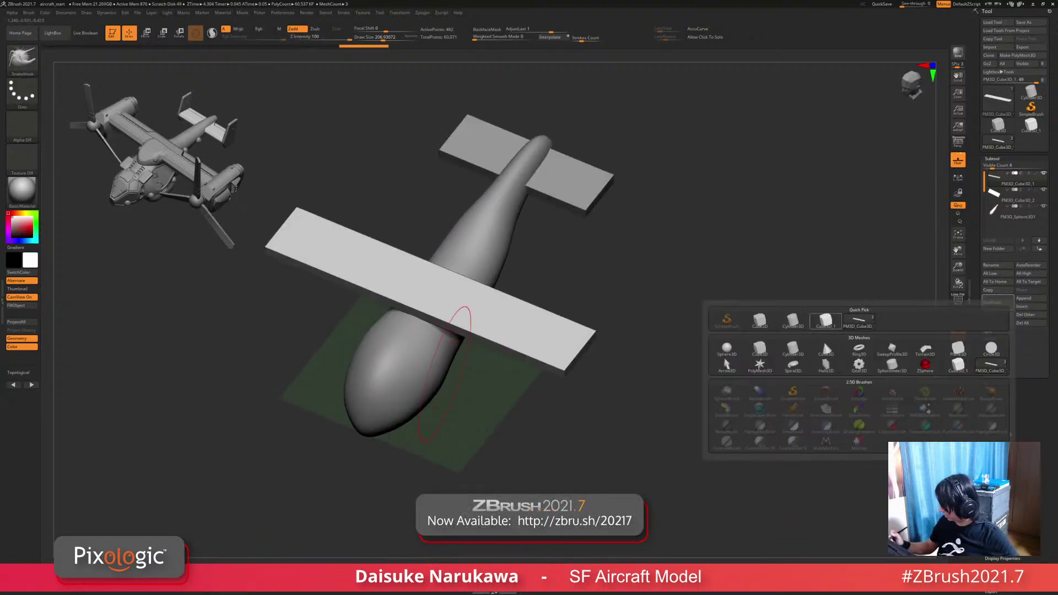
pyautogui.click(823, 340)
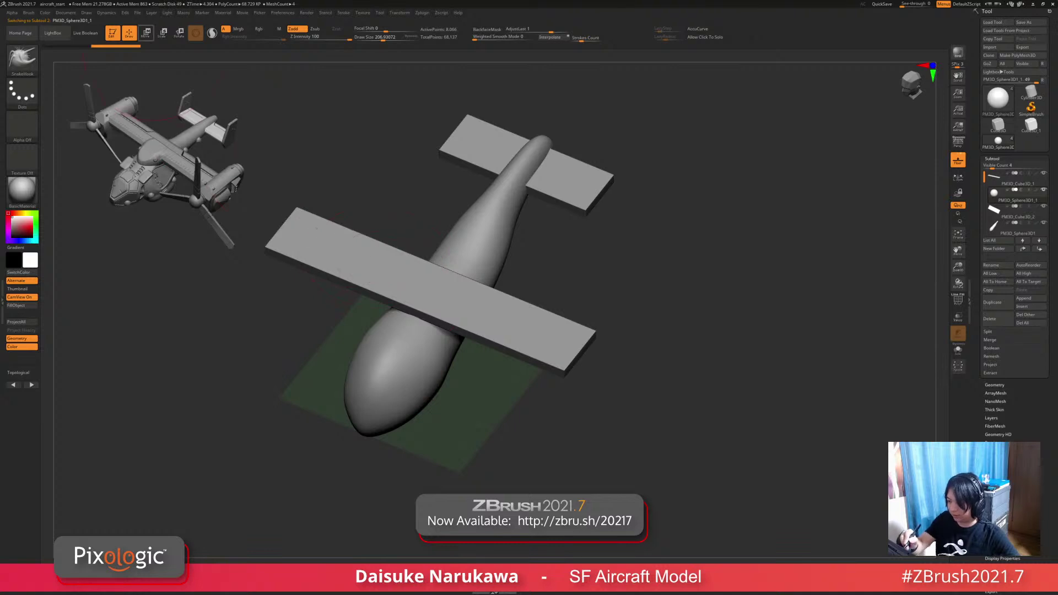
pyautogui.click(146, 33)
pyautogui.moveTo(458, 485)
pyautogui.mouseDown(button='right')
pyautogui.moveTo(433, 405)
pyautogui.moveTo(434, 337)
pyautogui.moveTo(405, 331)
pyautogui.moveTo(401, 343)
pyautogui.mouseUp(button='right')
pyautogui.press('q')
# Step: Stretch the small sphere forward with SnakeHook into an elongated hump over the wing root
pyautogui.moveTo(402, 325); pyautogui.dragTo(408, 359)
pyautogui.hotkey('ctrl', 'z')
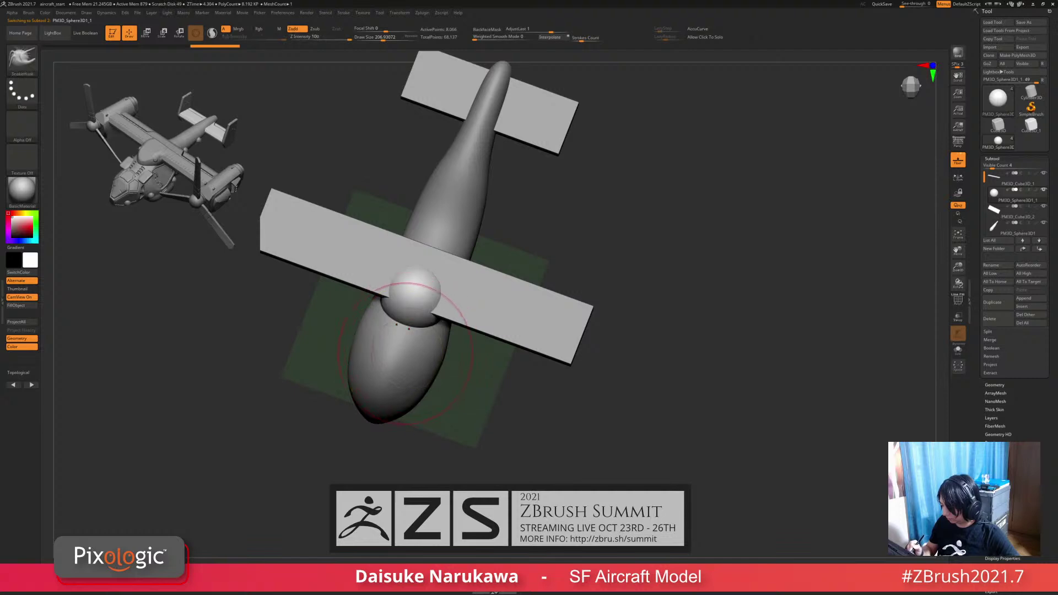
pyautogui.moveTo(420, 336); pyautogui.dragTo(419, 347, button='right')
pyautogui.moveTo(409, 325); pyautogui.dragTo(409, 361)
pyautogui.moveTo(409, 359)
pyautogui.mouseDown(button='right')
pyautogui.moveTo(413, 314)
pyautogui.moveTo(386, 323)
pyautogui.moveTo(408, 381)
pyautogui.moveTo(429, 338)
pyautogui.mouseUp(button='right')
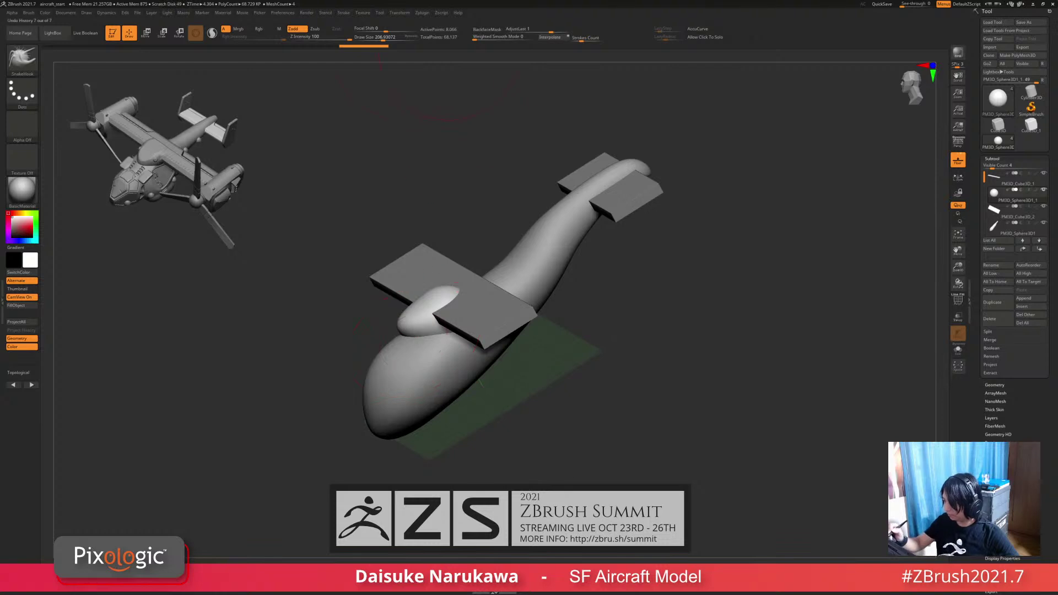
# Step: Reduce the draw size to about 148 and reshape the hump into a lower, wider fairing over the wing root
pyautogui.keyDown('shift'); pyautogui.moveTo(379, 70); pyautogui.dragTo(353, 137); pyautogui.keyUp('shift')
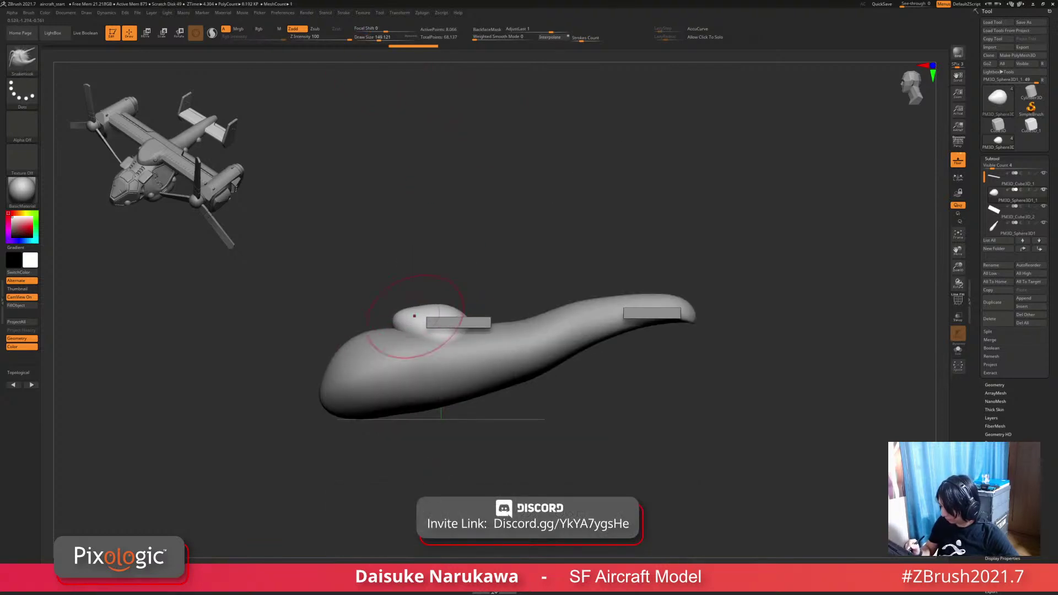
pyautogui.moveTo(415, 316); pyautogui.dragTo(463, 370, button='right')
pyautogui.moveTo(407, 335); pyautogui.dragTo(419, 343, button='right')
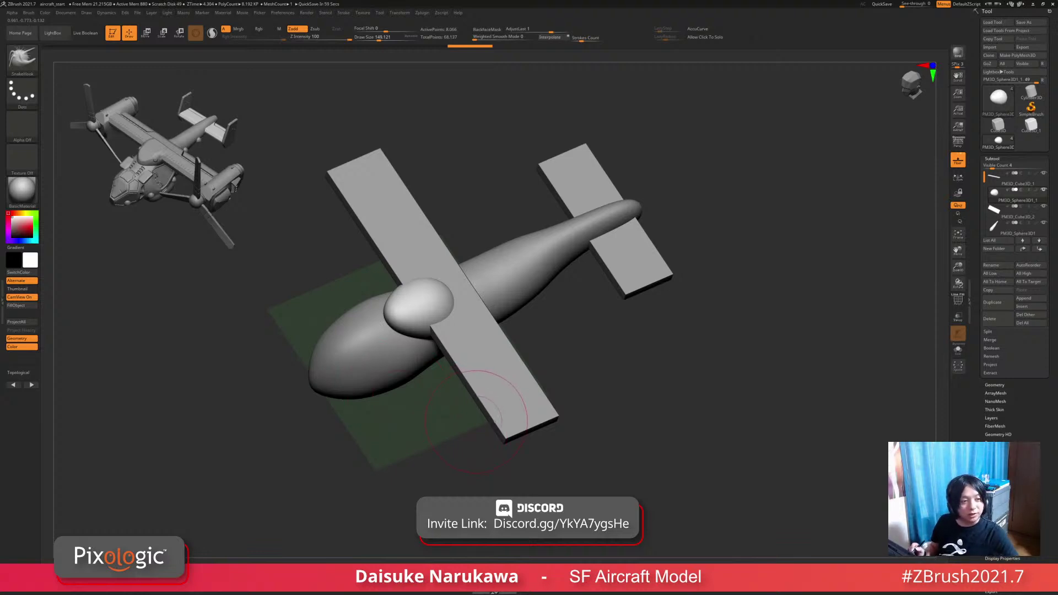
# Step: Slice the wing-root hump with KnifeCurve, cutting its top flat and bevelling its front with an angled cut
pyautogui.keyDown('alt'); pyautogui.moveTo(489, 412); pyautogui.dragTo(515, 384, button='right'); pyautogui.keyUp('alt')
pyautogui.moveTo(485, 276)
pyautogui.mouseDown(button='right')
pyautogui.moveTo(506, 310)
pyautogui.moveTo(487, 273)
pyautogui.moveTo(448, 302)
pyautogui.moveTo(437, 337)
pyautogui.moveTo(452, 339)
pyautogui.mouseUp(button='right')
pyautogui.keyDown('ctrl'); pyautogui.keyDown('shift'); pyautogui.click(23, 60); pyautogui.keyUp('shift'); pyautogui.keyUp('ctrl')
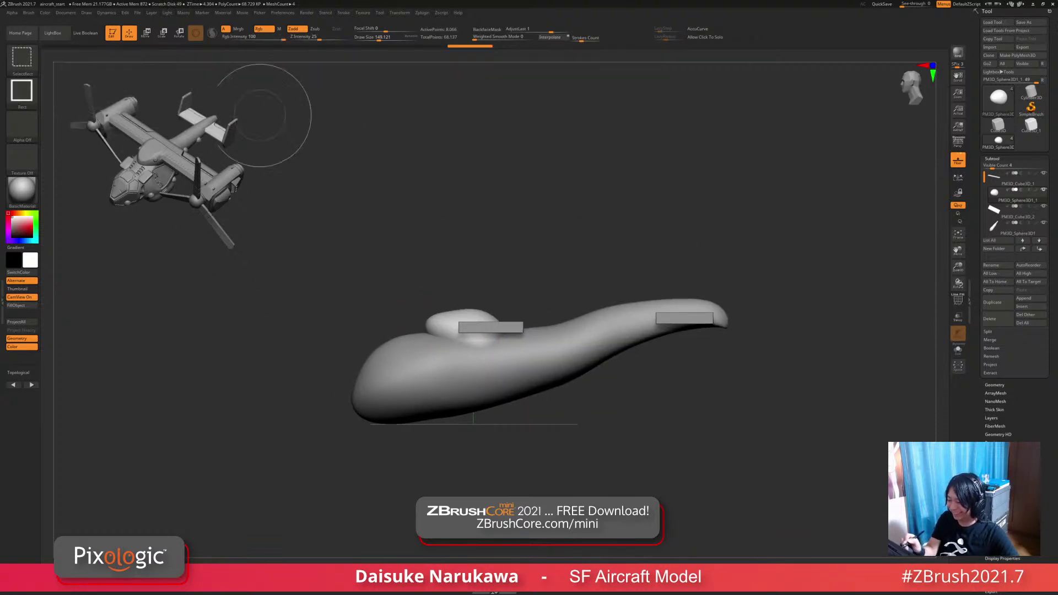
pyautogui.keyDown('ctrl'); pyautogui.keyDown('shift'); pyautogui.click(22, 59); pyautogui.keyUp('shift'); pyautogui.keyUp('ctrl')
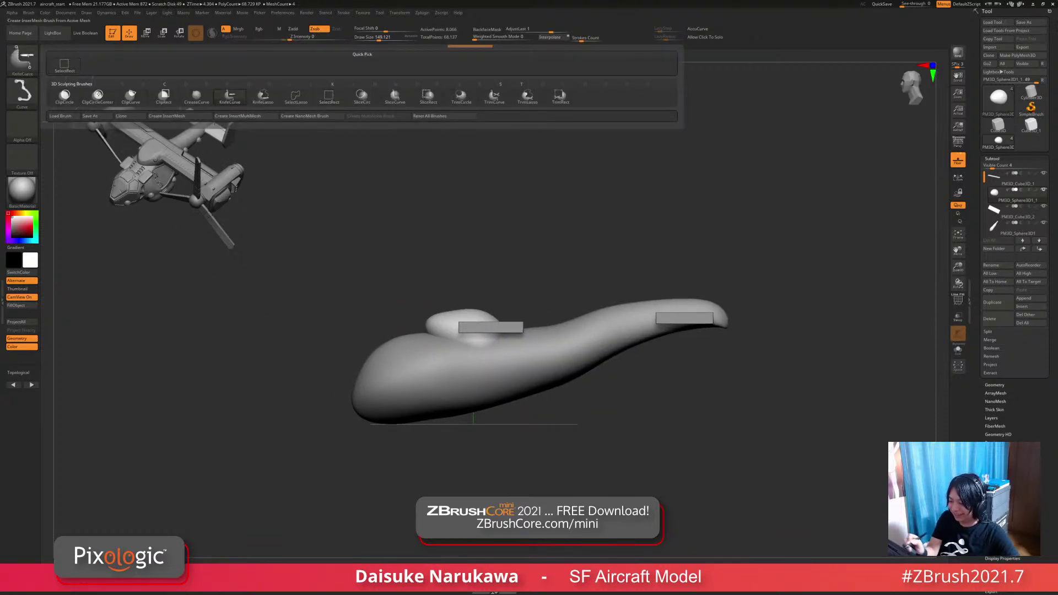
pyautogui.click(230, 96)
pyautogui.moveTo(365, 307)
pyautogui.mouseDown()
pyautogui.moveTo(537, 307)
pyautogui.moveTo(552, 317)
pyautogui.mouseUp()
pyautogui.moveTo(551, 264); pyautogui.dragTo(565, 309, button='right')
pyautogui.moveTo(493, 378)
pyautogui.mouseDown(button='right')
pyautogui.moveTo(527, 385)
pyautogui.moveTo(556, 369)
pyautogui.moveTo(501, 374)
pyautogui.moveTo(485, 347)
pyautogui.mouseUp(button='right')
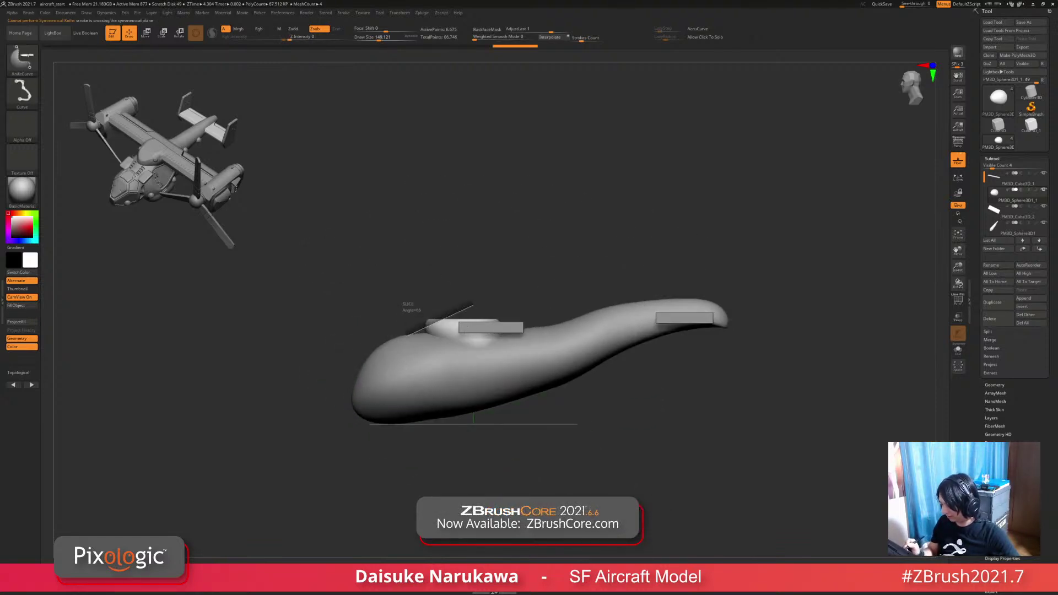
pyautogui.keyDown('ctrl'); pyautogui.keyDown('shift'); pyautogui.moveTo(473, 306); pyautogui.dragTo(520, 267); pyautogui.keyUp('shift'); pyautogui.keyUp('ctrl')
pyautogui.moveTo(464, 381)
pyautogui.mouseDown(button='right')
pyautogui.moveTo(520, 427)
pyautogui.moveTo(441, 401)
pyautogui.moveTo(463, 439)
pyautogui.moveTo(482, 447)
pyautogui.moveTo(480, 413)
pyautogui.moveTo(472, 426)
pyautogui.moveTo(482, 325)
pyautogui.moveTo(498, 331)
pyautogui.mouseUp(button='right')
# Step: Insert a cylinder subtool after the main wing and move it sideways, clear of the fuselage
pyautogui.keyDown('alt'); pyautogui.click(458, 398); pyautogui.keyUp('alt')
pyautogui.click(1030, 306)
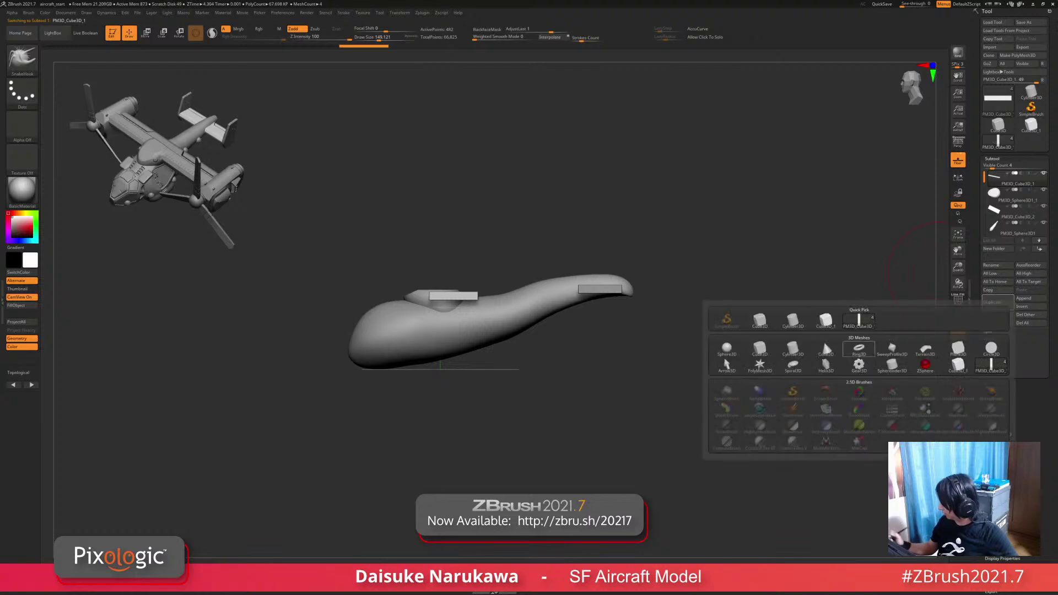
pyautogui.click(794, 350)
pyautogui.moveTo(496, 386)
pyautogui.keyDown('shift'); pyautogui.mouseDown(button='right')
pyautogui.moveTo(568, 392)
pyautogui.moveTo(513, 384)
pyautogui.mouseUp(button='right'); pyautogui.keyUp('shift')
pyautogui.press('w')
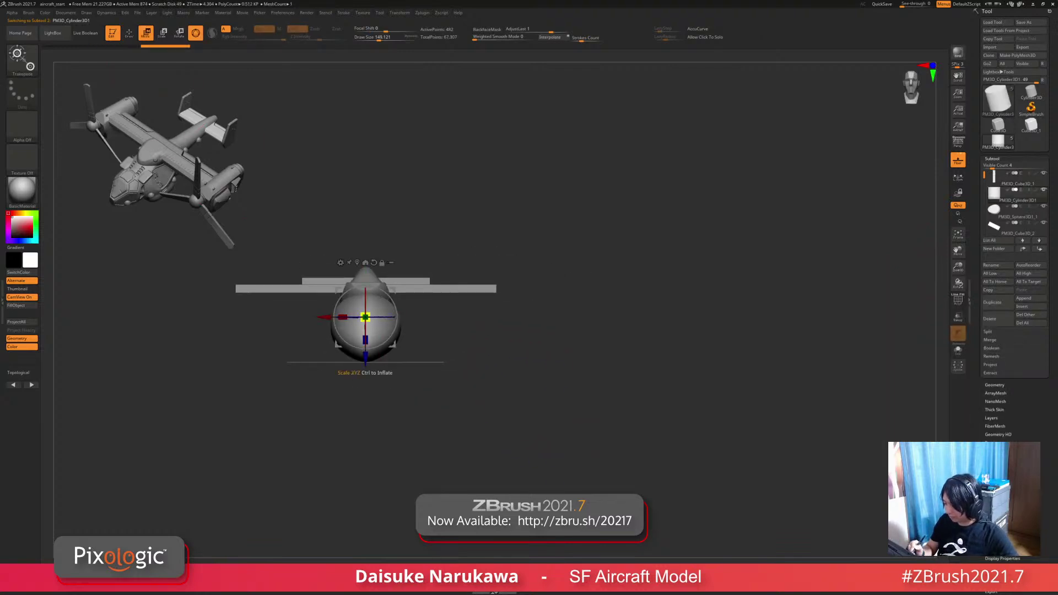
pyautogui.moveTo(324, 318); pyautogui.dragTo(431, 318)
pyautogui.keyDown('ctrl'); pyautogui.moveTo(445, 323); pyautogui.dragTo(447, 352, button='right'); pyautogui.keyUp('ctrl')
# Step: Reduce the cylinder's divisions with the Cylinder 3D primitive settings and rotate it 90° so its axis runs fore and aft
pyautogui.click(465, 260)
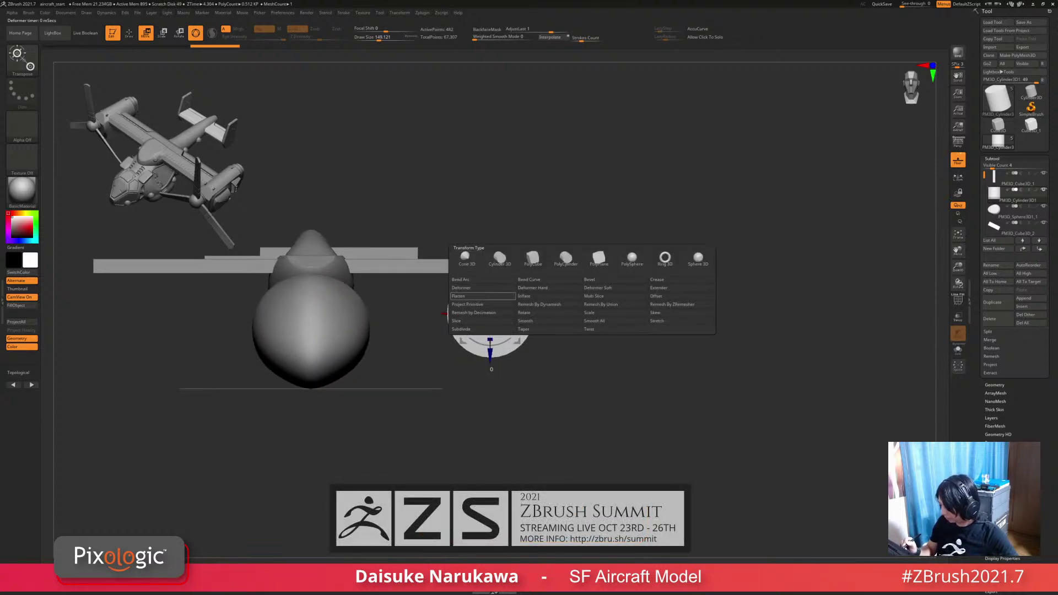
pyautogui.click(500, 258)
pyautogui.moveTo(491, 309)
pyautogui.mouseDown(button='right')
pyautogui.moveTo(487, 329)
pyautogui.moveTo(488, 308)
pyautogui.mouseUp(button='right')
pyautogui.click(465, 252)
pyautogui.click(468, 253)
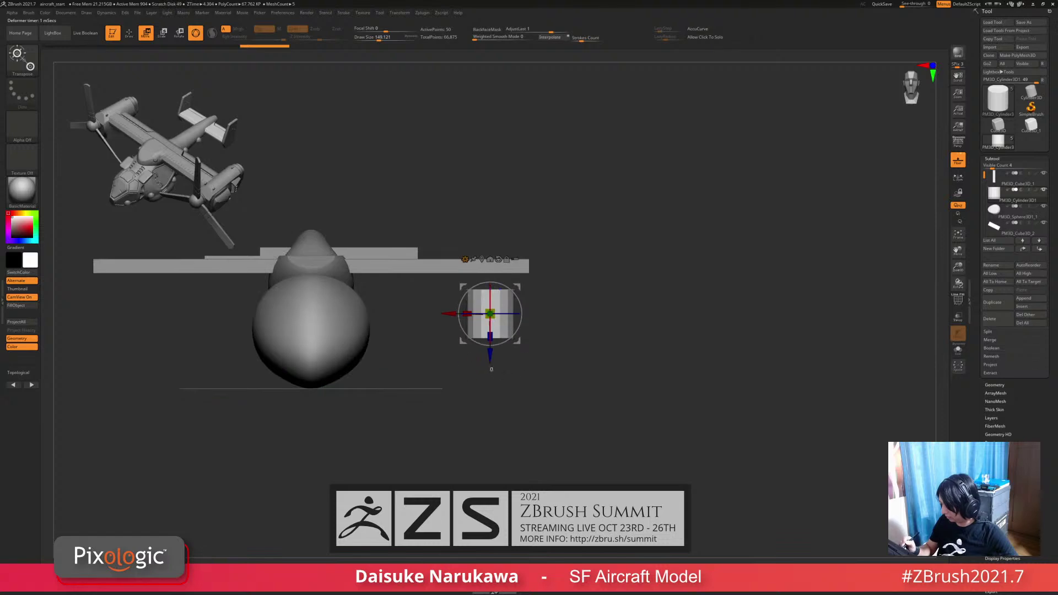
pyautogui.keyDown('shift'); pyautogui.moveTo(490, 295); pyautogui.dragTo(490, 339); pyautogui.keyUp('shift')
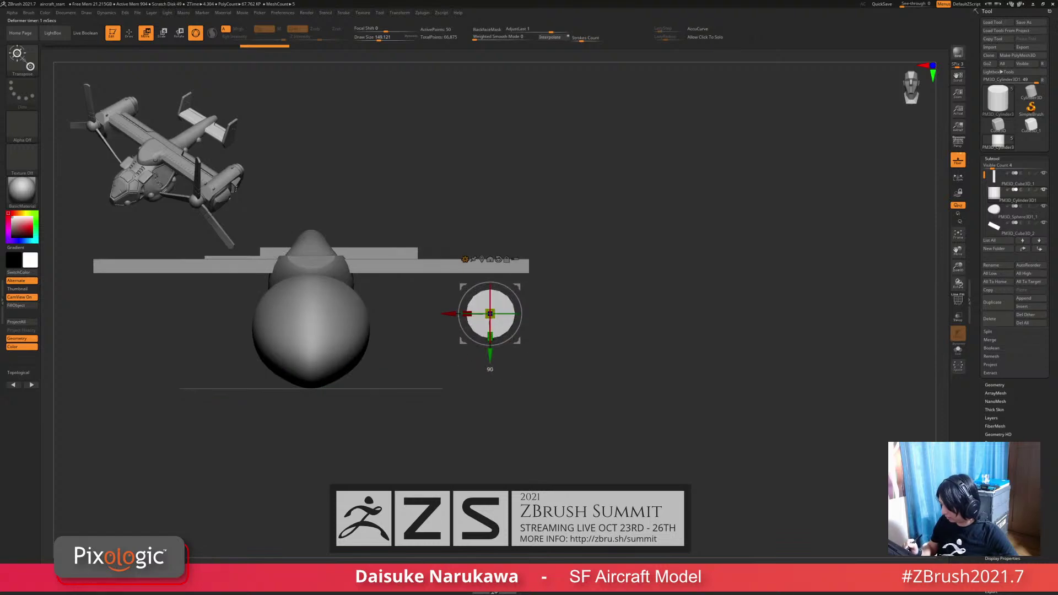
# Step: Enlarge the cylinder to about the wing's chord, align it under the wing in side view, and reset the gizmo orientation
pyautogui.keyDown('shift'); pyautogui.moveTo(529, 317); pyautogui.dragTo(490, 314, button='right'); pyautogui.keyUp('shift')
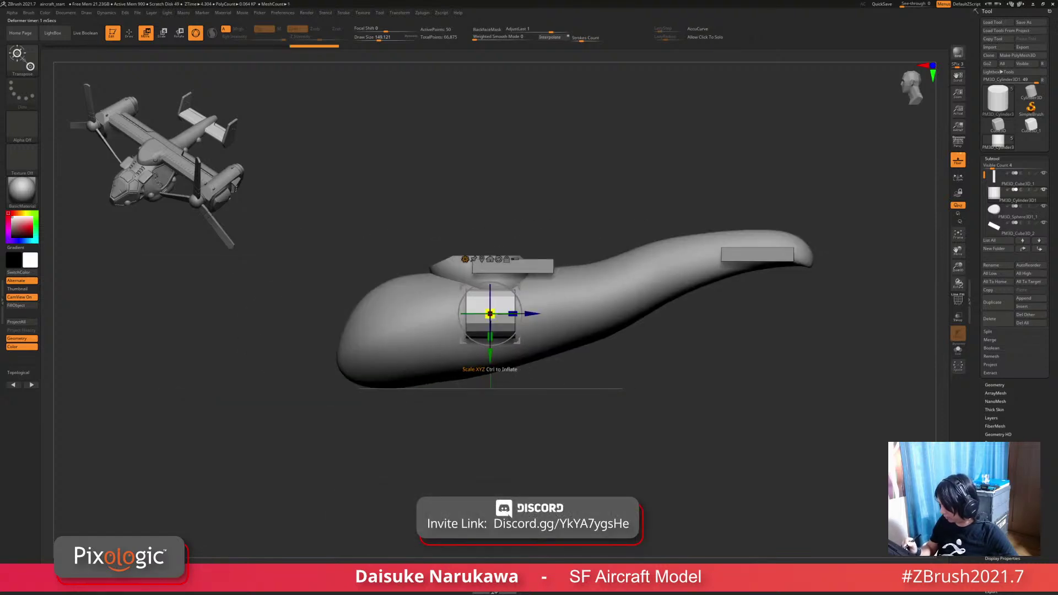
pyautogui.moveTo(490, 314); pyautogui.dragTo(511, 313)
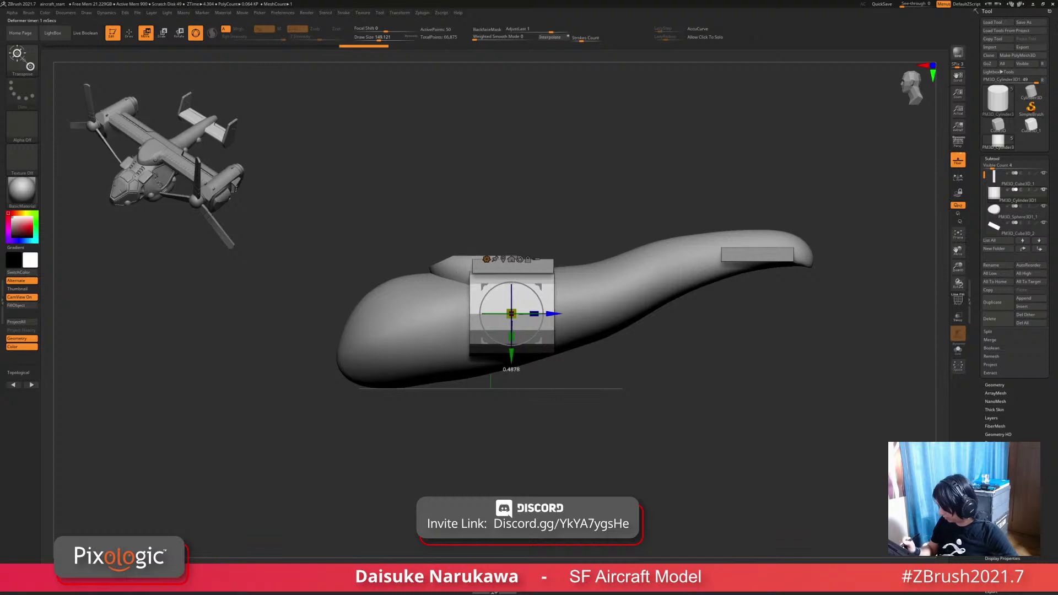
pyautogui.click(520, 260)
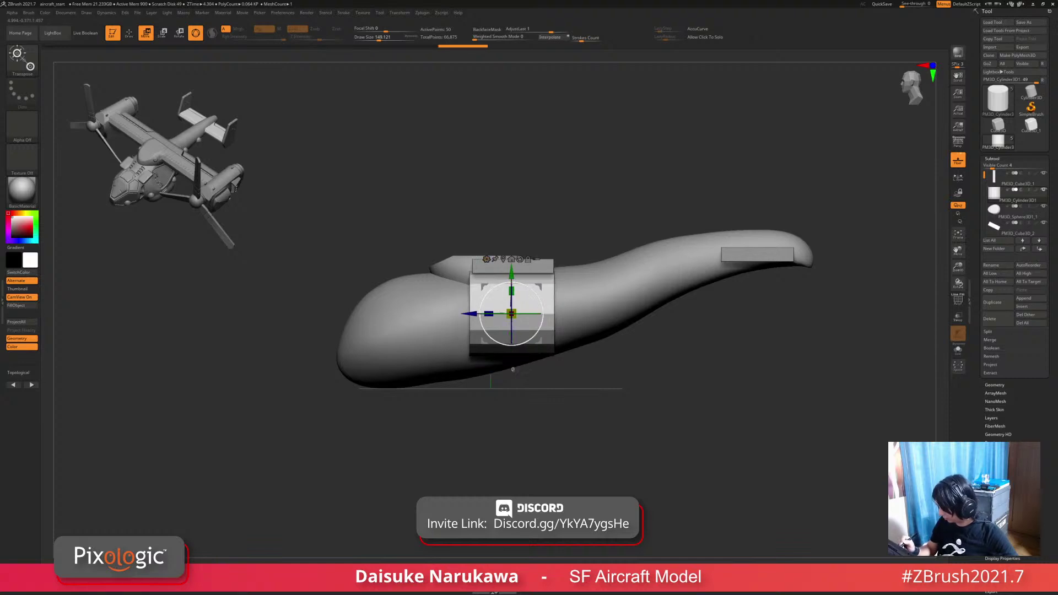
pyautogui.moveTo(474, 322); pyautogui.dragTo(519, 332, button='right')
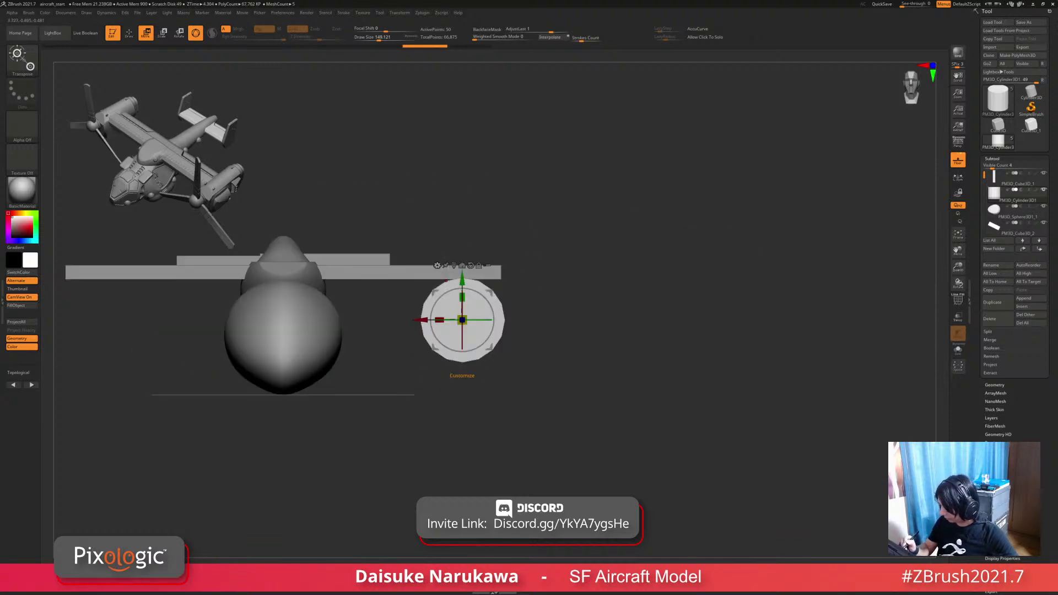
pyautogui.click(438, 266)
pyautogui.click(457, 306)
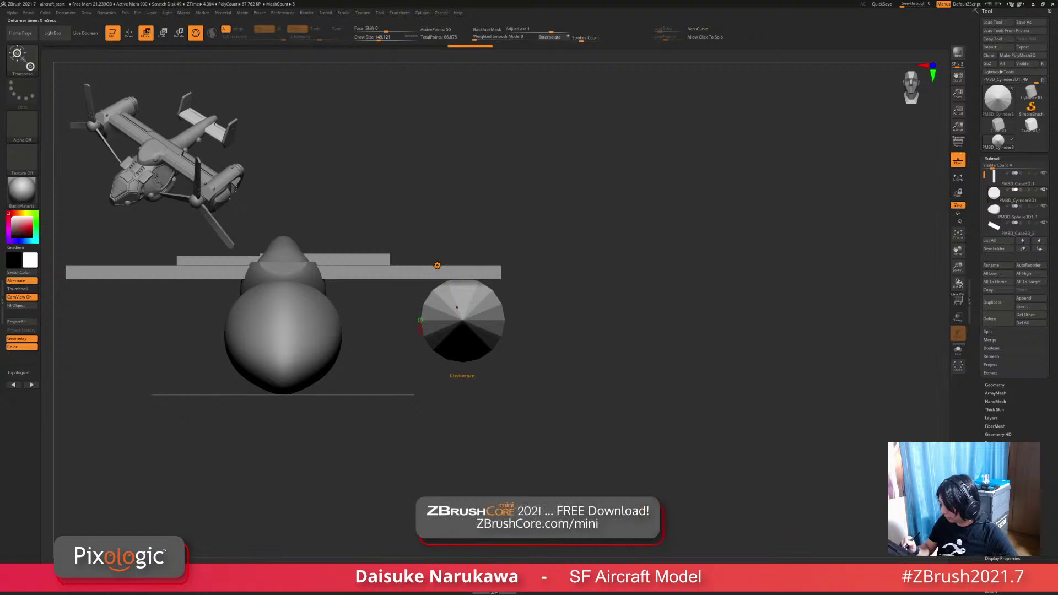
pyautogui.hotkey('ctrl', 'z')
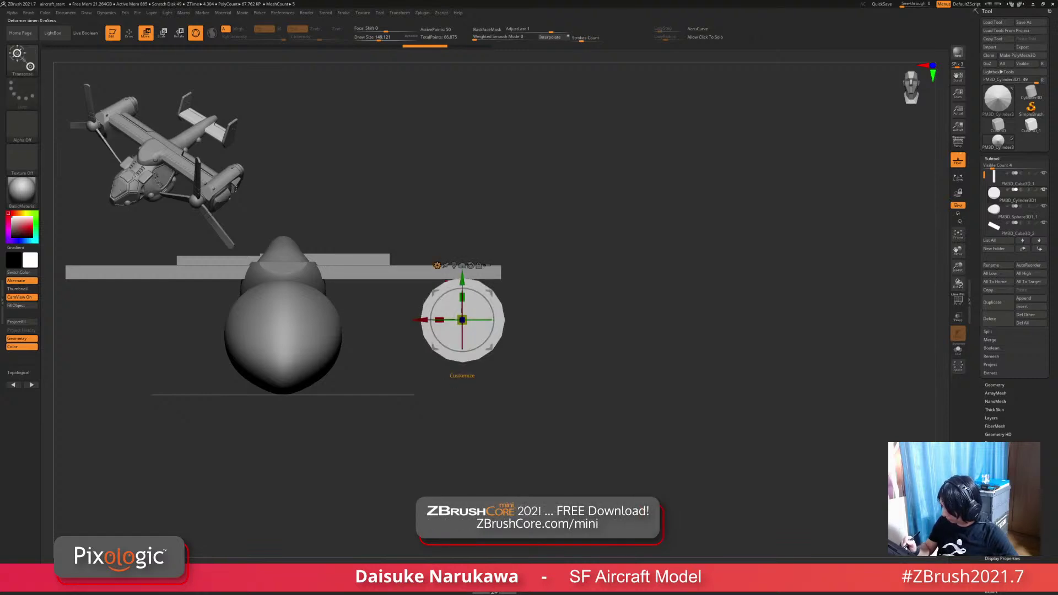
pyautogui.moveTo(446, 282); pyautogui.dragTo(451, 313, button='right')
pyautogui.click(427, 246)
pyautogui.click(474, 249)
pyautogui.moveTo(455, 317); pyautogui.dragTo(435, 318)
pyautogui.keyDown('shift'); pyautogui.moveTo(441, 314); pyautogui.dragTo(436, 284, button='right'); pyautogui.keyUp('shift')
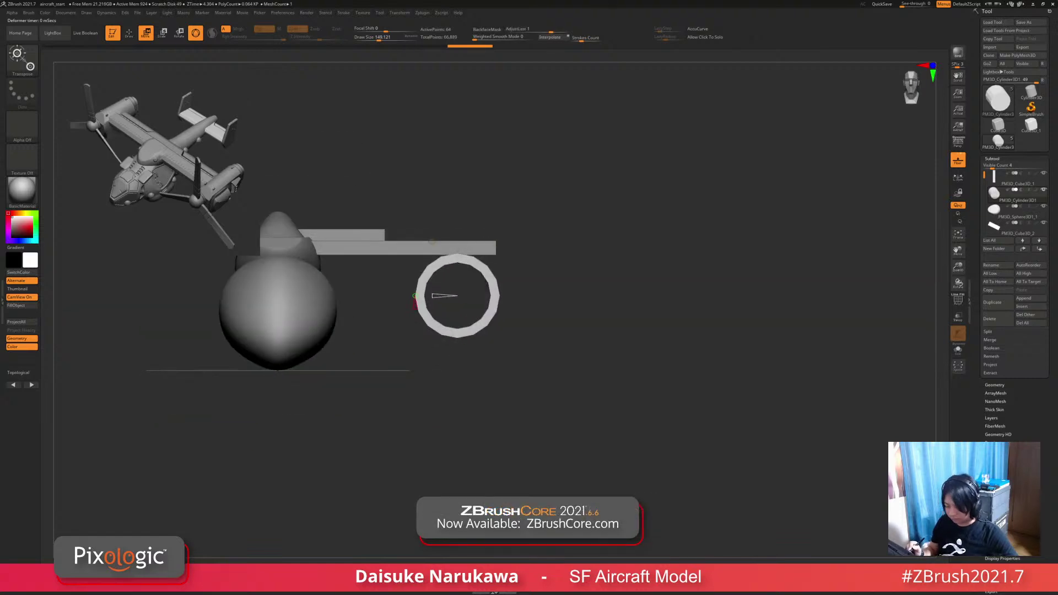
pyautogui.hotkey('ctrl', 'z')
pyautogui.moveTo(546, 341); pyautogui.dragTo(495, 336, button='right')
pyautogui.hotkey('ctrl', 'z')
# Step: Move the cylinder outward and up so it is centred on the end of the main wing as an engine nacelle
pyautogui.press('q')
pyautogui.moveTo(231, 293)
pyautogui.keyDown('alt'); pyautogui.mouseDown(button='right')
pyautogui.moveTo(264, 318)
pyautogui.moveTo(253, 345)
pyautogui.moveTo(264, 331)
pyautogui.mouseUp(button='right'); pyautogui.keyUp('alt')
pyautogui.keyDown('alt'); pyautogui.moveTo(265, 330); pyautogui.dragTo(307, 329, button='right'); pyautogui.keyUp('alt')
pyautogui.keyDown('alt'); pyautogui.moveTo(495, 335); pyautogui.dragTo(543, 405, button='right'); pyautogui.keyUp('alt')
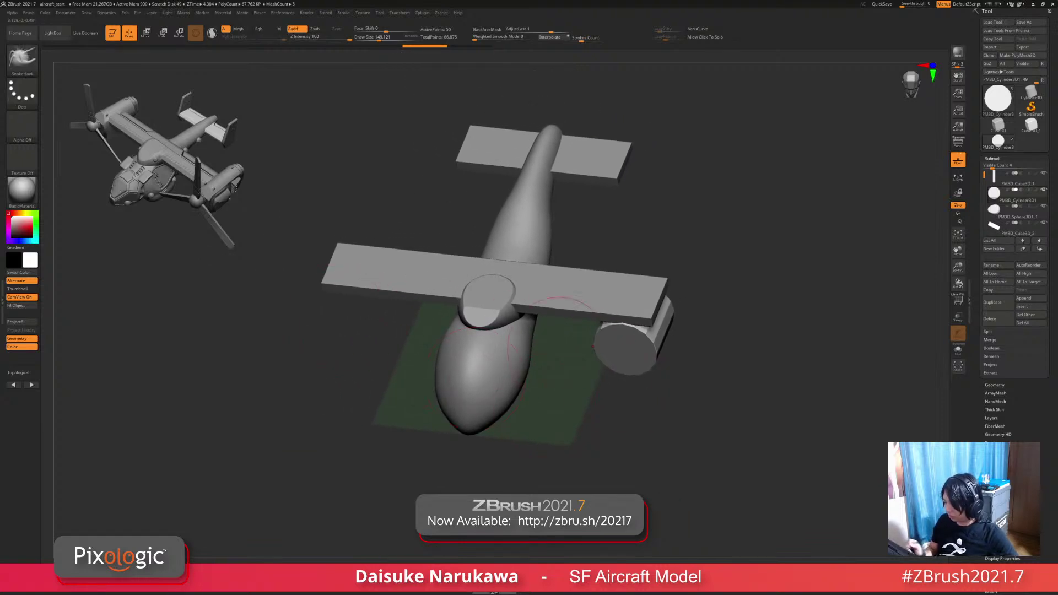
pyautogui.moveTo(586, 356)
pyautogui.mouseDown(button='right')
pyautogui.moveTo(573, 331)
pyautogui.moveTo(575, 368)
pyautogui.mouseUp(button='right')
pyautogui.press('w')
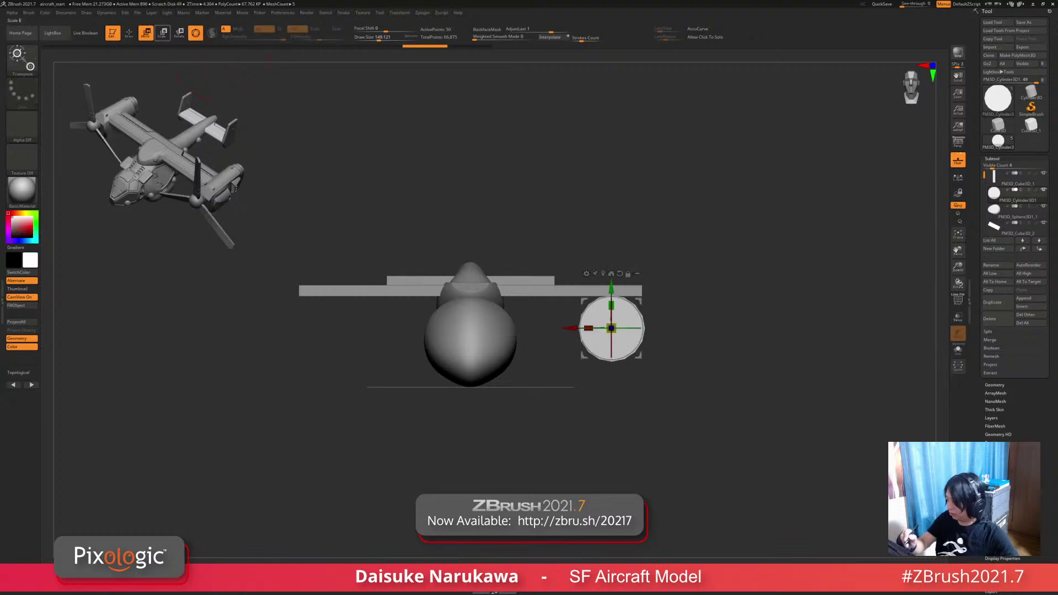
pyautogui.moveTo(611, 329); pyautogui.dragTo(656, 290)
pyautogui.moveTo(656, 290); pyautogui.dragTo(648, 335, button='right')
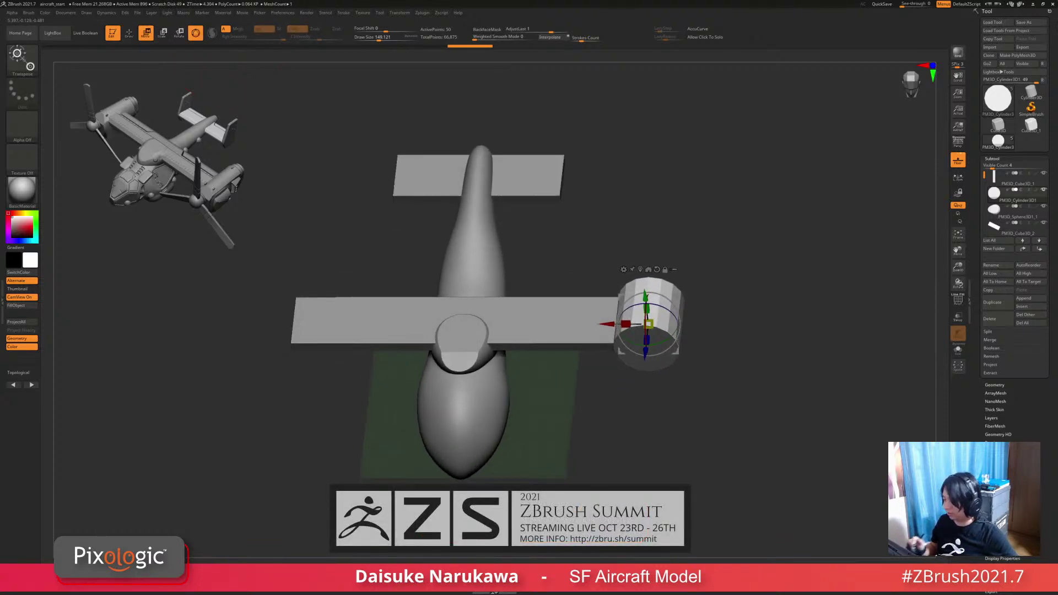
# Step: Turn on Array Mesh for the nacelle cylinder with Lock Pos and X Mirror to mirror it onto the opposite wingtip
pyautogui.click(992, 159)
pyautogui.keyDown('shift'); pyautogui.moveTo(794, 331); pyautogui.dragTo(794, 292, button='right'); pyautogui.keyUp('shift')
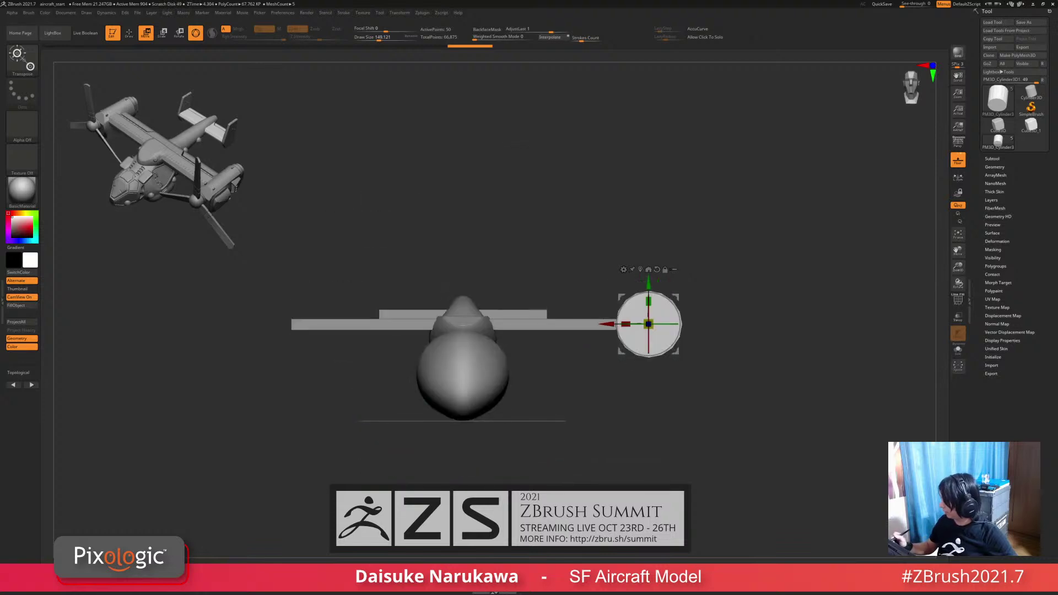
pyautogui.click(995, 175)
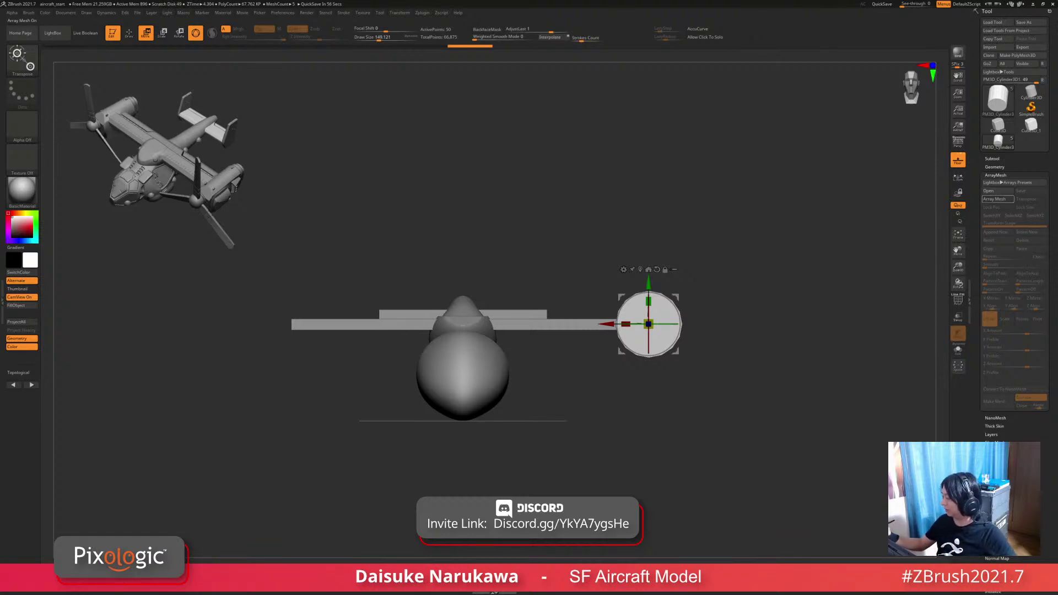
pyautogui.click(998, 199)
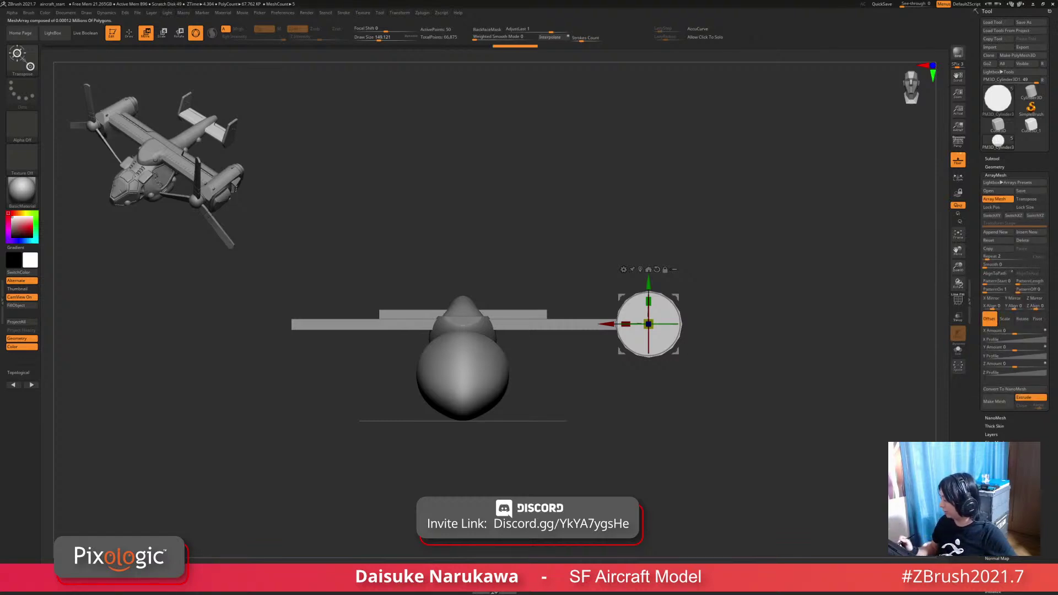
pyautogui.keyDown('alt'); pyautogui.moveTo(717, 231); pyautogui.dragTo(768, 245); pyautogui.keyUp('alt')
pyautogui.moveTo(769, 244); pyautogui.dragTo(752, 301)
pyautogui.click(992, 208)
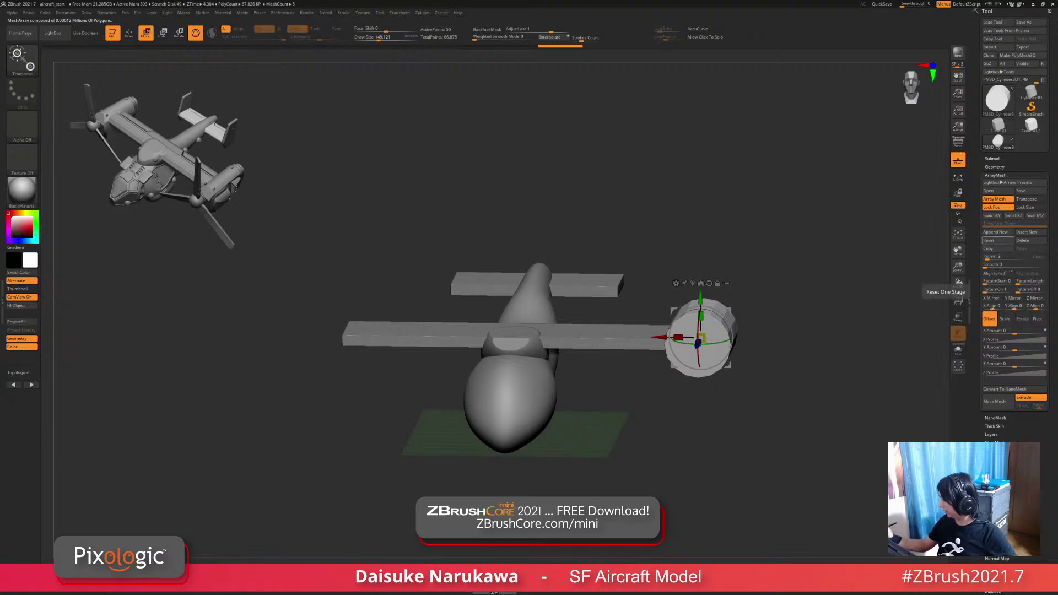
pyautogui.click(989, 240)
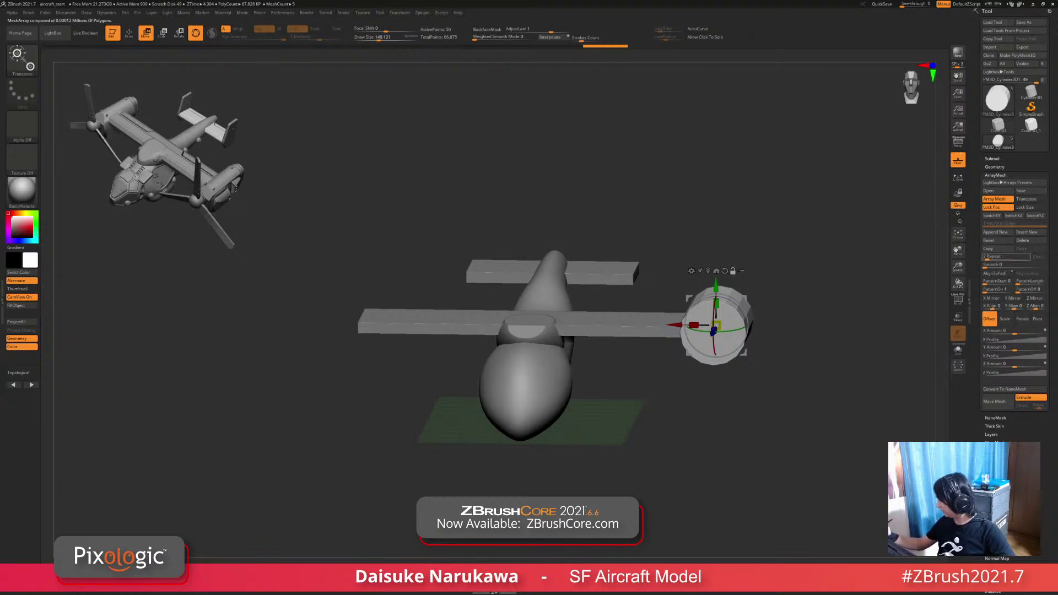
pyautogui.click(992, 297)
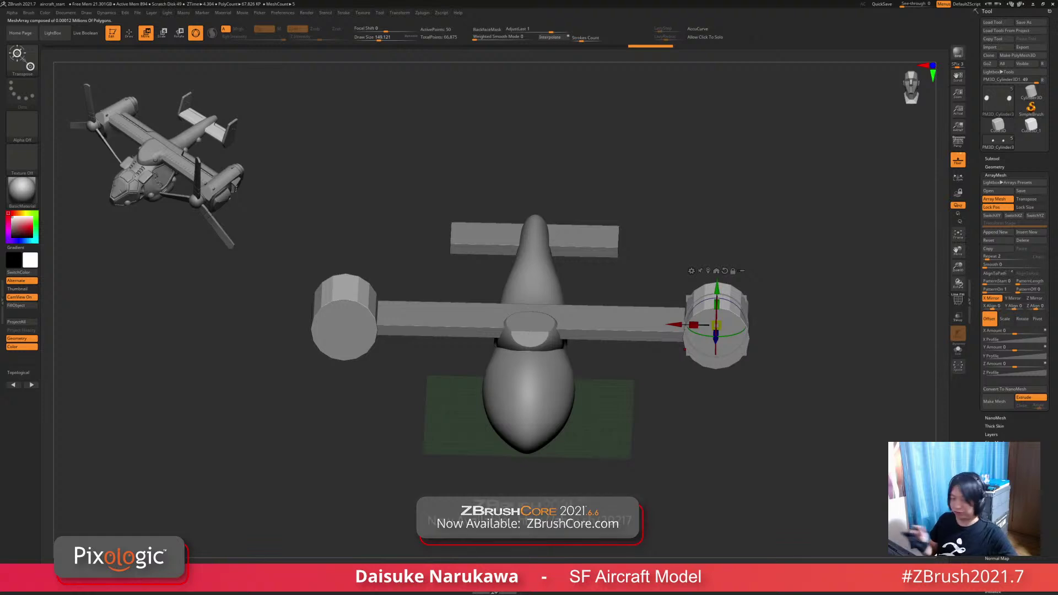
# Step: Slice the outer and inner sides of the nacelle cylinders flat with KnifeCurve and lower the nacelles slightly
pyautogui.keyDown('alt'); pyautogui.moveTo(771, 419); pyautogui.dragTo(723, 347); pyautogui.keyUp('alt')
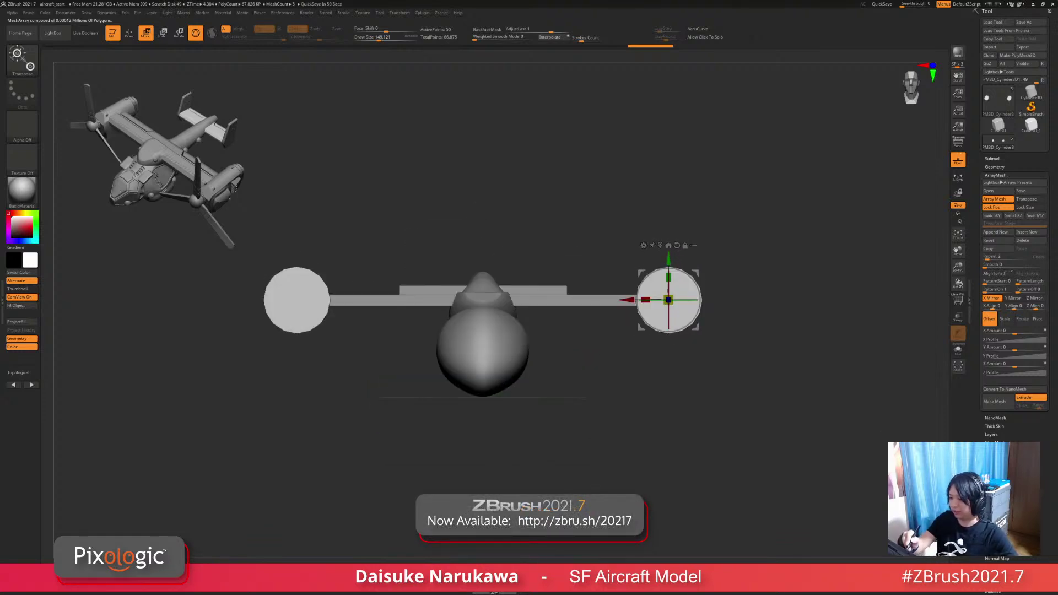
pyautogui.press('q')
pyautogui.keyDown('ctrl'); pyautogui.keyDown('shift'); pyautogui.moveTo(700, 219); pyautogui.dragTo(695, 389); pyautogui.keyUp('shift'); pyautogui.keyUp('ctrl')
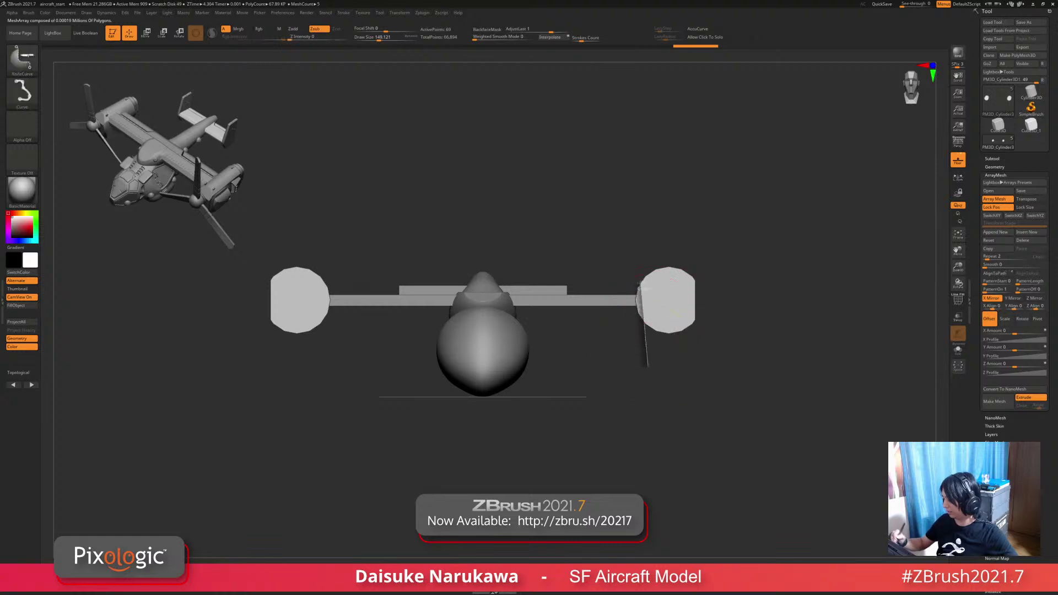
pyautogui.moveTo(642, 211)
pyautogui.mouseDown()
pyautogui.moveTo(645, 359)
pyautogui.moveTo(589, 435)
pyautogui.moveTo(626, 422)
pyautogui.moveTo(634, 380)
pyautogui.moveTo(623, 377)
pyautogui.mouseUp()
pyautogui.moveTo(624, 377)
pyautogui.mouseDown()
pyautogui.moveTo(612, 457)
pyautogui.moveTo(600, 402)
pyautogui.mouseUp()
pyautogui.press('w')
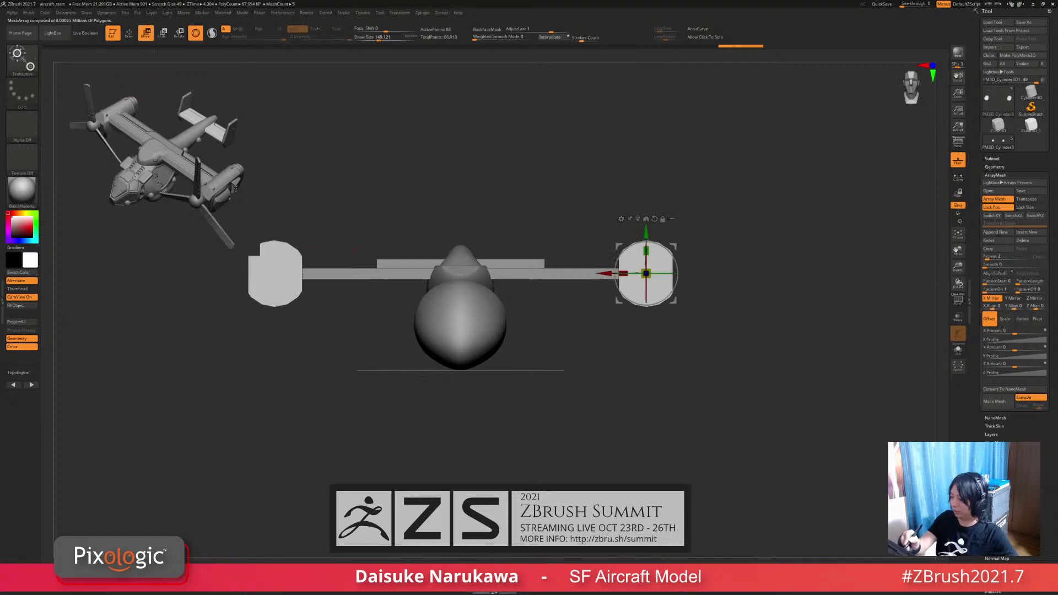
pyautogui.moveTo(646, 250); pyautogui.dragTo(645, 263)
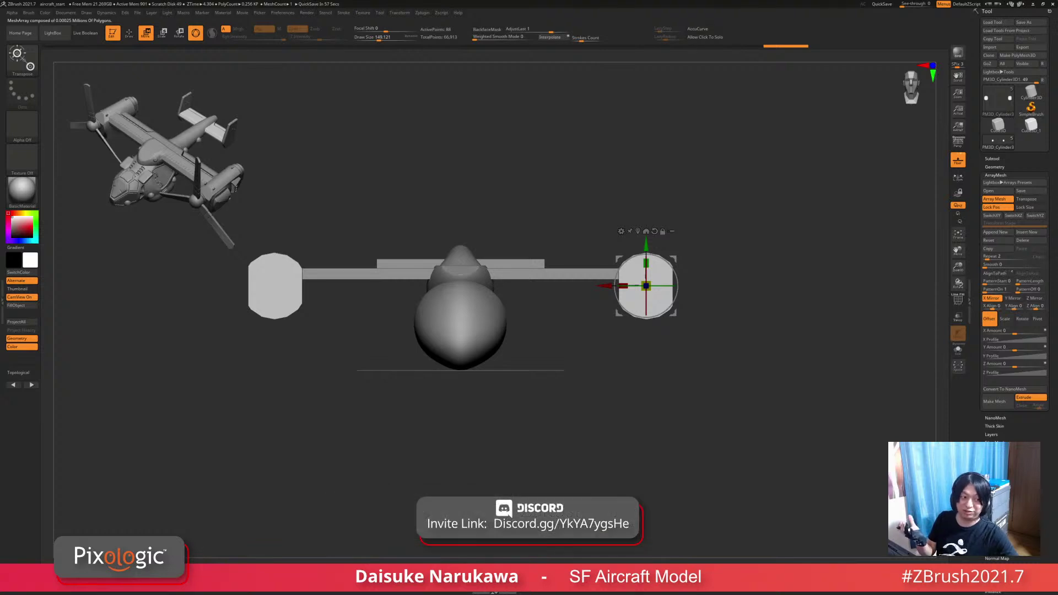
# Step: Mask the upper half of the nacelles and pull the lower half down to make them taller
pyautogui.moveTo(744, 375); pyautogui.dragTo(788, 444)
pyautogui.moveTo(787, 444)
pyautogui.mouseDown()
pyautogui.moveTo(751, 443)
pyautogui.moveTo(750, 375)
pyautogui.moveTo(756, 388)
pyautogui.moveTo(610, 306)
pyautogui.moveTo(589, 307)
pyautogui.mouseUp()
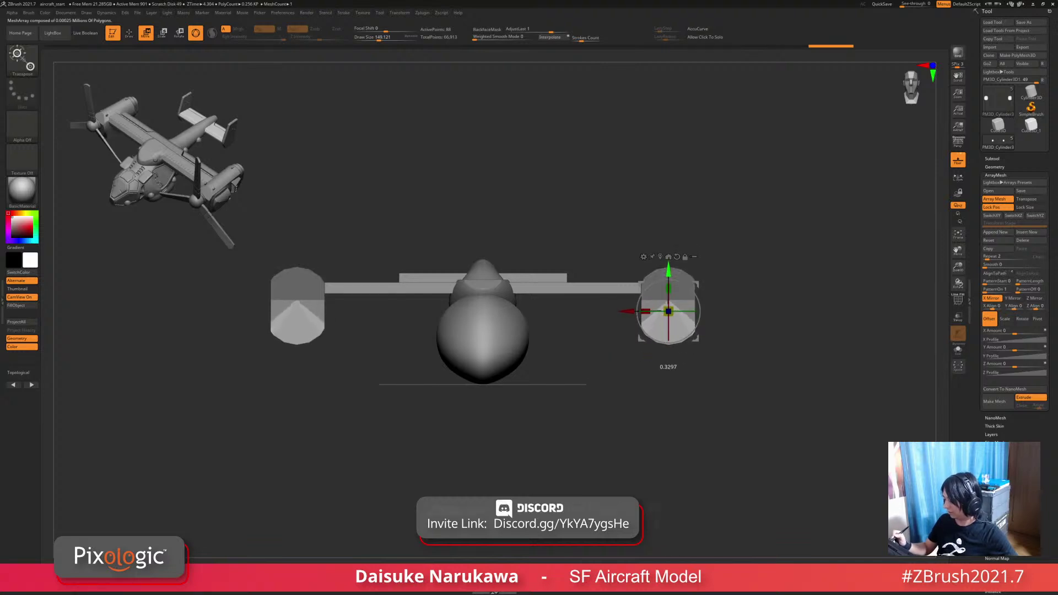
pyautogui.moveTo(669, 270); pyautogui.dragTo(668, 278)
pyautogui.keyDown('ctrl'); pyautogui.moveTo(752, 380); pyautogui.dragTo(683, 422); pyautogui.keyUp('ctrl')
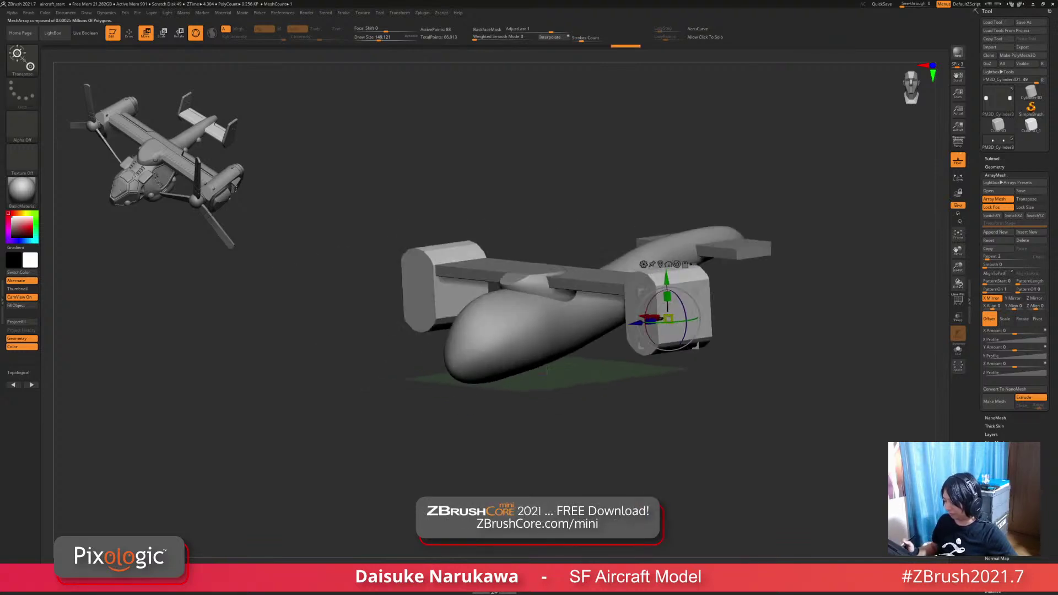
# Step: Lengthen the nacelles fore and aft and fine-tune their width and height against the wingtips
pyautogui.moveTo(547, 370); pyautogui.dragTo(609, 490)
pyautogui.moveTo(643, 328); pyautogui.dragTo(643, 338)
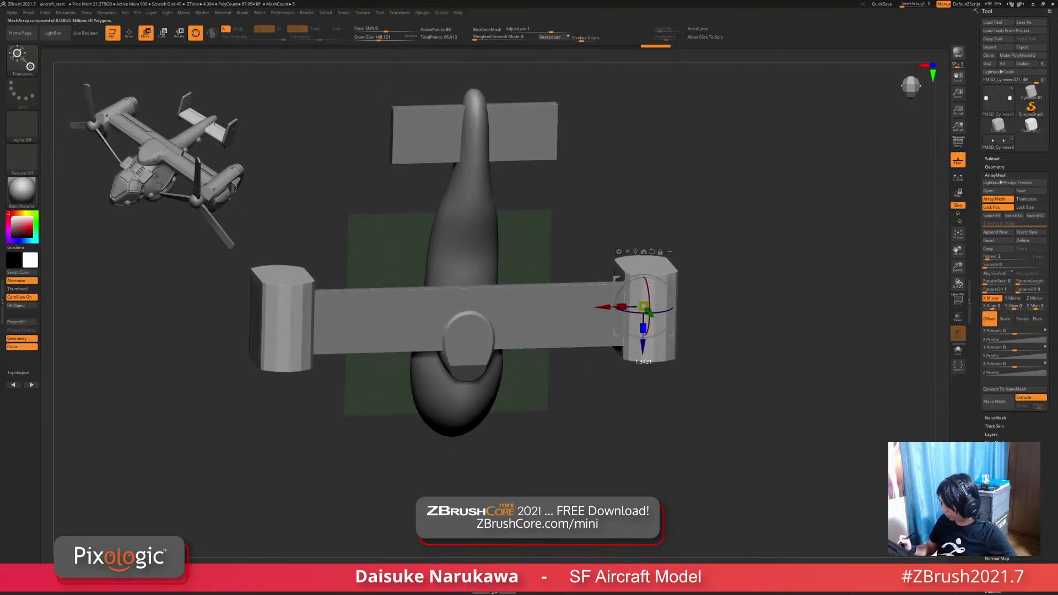
pyautogui.keyDown('shift'); pyautogui.moveTo(640, 419); pyautogui.dragTo(666, 385); pyautogui.keyUp('shift')
pyautogui.moveTo(634, 315); pyautogui.dragTo(629, 315)
pyautogui.moveTo(666, 396)
pyautogui.keyDown('shift'); pyautogui.mouseDown()
pyautogui.moveTo(664, 352)
pyautogui.moveTo(686, 386)
pyautogui.moveTo(628, 388)
pyautogui.moveTo(584, 366)
pyautogui.moveTo(634, 394)
pyautogui.moveTo(640, 411)
pyautogui.moveTo(609, 375)
pyautogui.moveTo(567, 367)
pyautogui.moveTo(664, 379)
pyautogui.mouseUp(); pyautogui.keyUp('shift')
pyautogui.moveTo(593, 291); pyautogui.dragTo(593, 295)
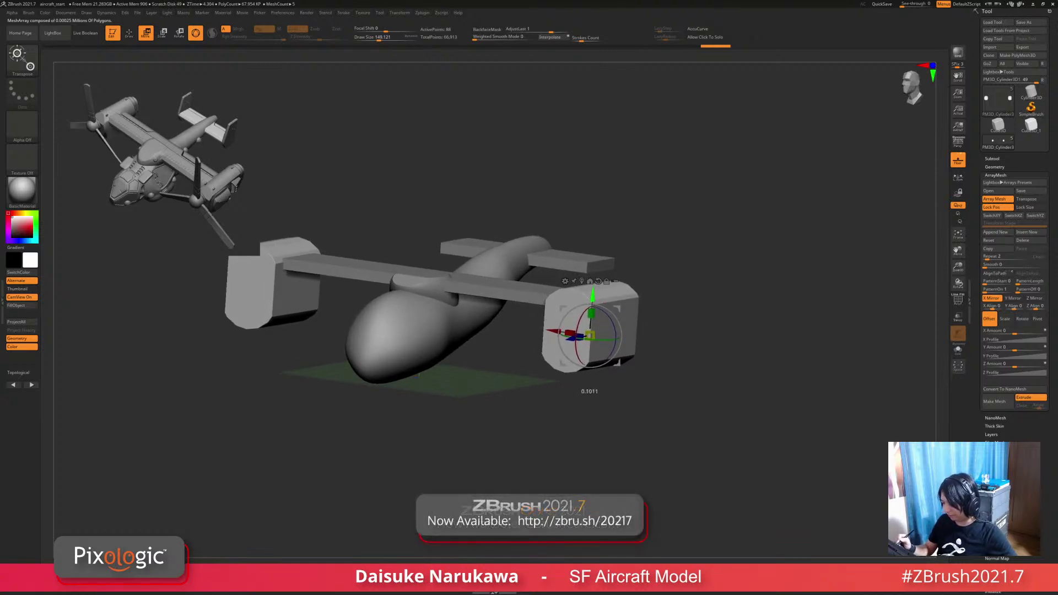
pyautogui.keyDown('alt'); pyautogui.moveTo(662, 397); pyautogui.dragTo(676, 517); pyautogui.keyUp('alt')
# Step: Select the tailplane subtool and insert a cube subtool after it
pyautogui.keyDown('alt'); pyautogui.click(640, 234); pyautogui.keyUp('alt')
pyautogui.keyDown('shift'); pyautogui.moveTo(716, 308); pyautogui.dragTo(757, 297); pyautogui.keyUp('shift')
pyautogui.keyDown('alt'); pyautogui.moveTo(650, 187); pyautogui.dragTo(599, 216); pyautogui.keyUp('alt')
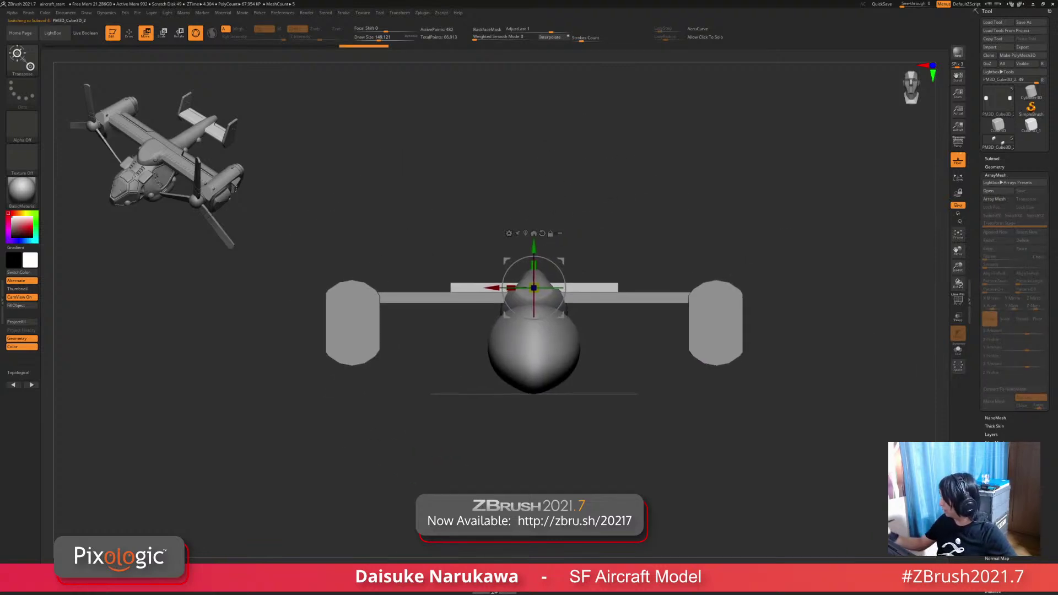
pyautogui.click(992, 158)
pyautogui.click(1022, 306)
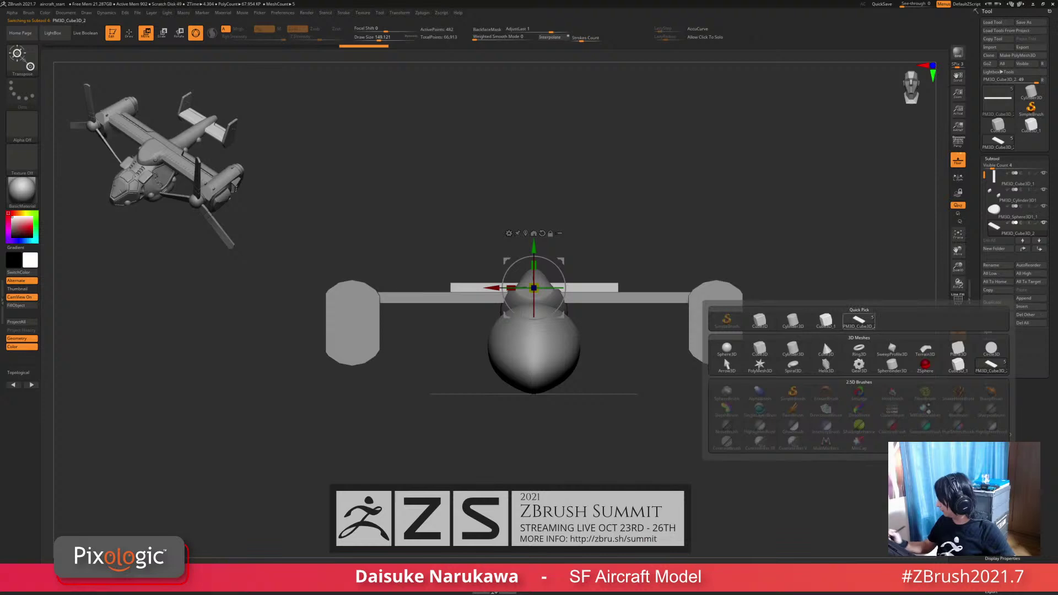
pyautogui.click(825, 320)
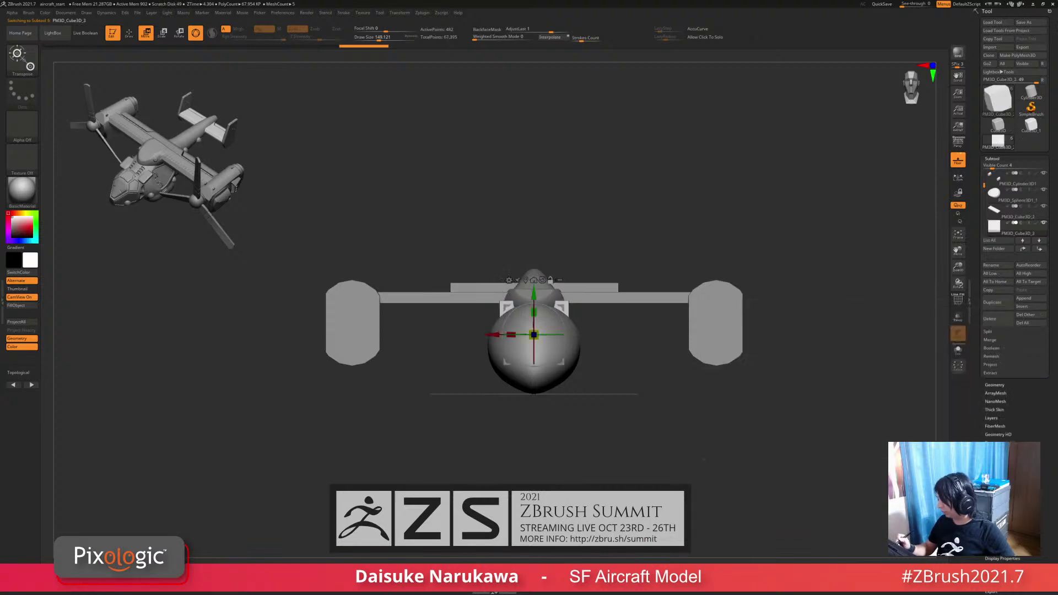
# Step: Move the new cube back to the outer end of the tailplane, aligned with its front-to-back position
pyautogui.keyDown('alt'); pyautogui.moveTo(772, 242); pyautogui.dragTo(749, 297); pyautogui.keyUp('alt')
pyautogui.moveTo(750, 297)
pyautogui.mouseDown()
pyautogui.moveTo(794, 331)
pyautogui.moveTo(752, 301)
pyautogui.mouseUp()
pyautogui.keyDown('shift'); pyautogui.moveTo(527, 265); pyautogui.dragTo(529, 337); pyautogui.keyUp('shift')
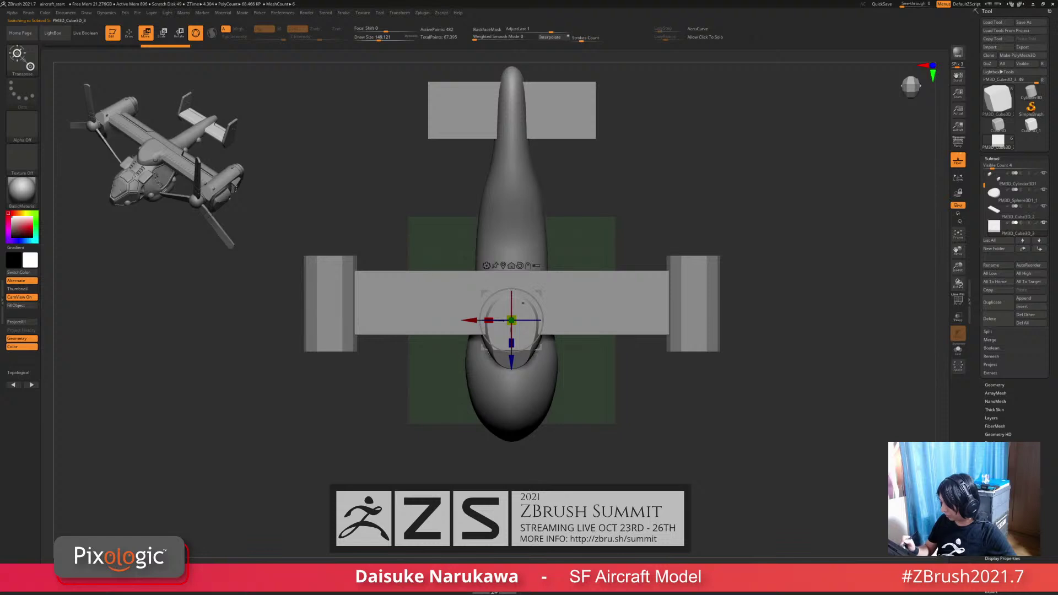
pyautogui.moveTo(539, 294); pyautogui.dragTo(618, 81)
pyautogui.moveTo(567, 108); pyautogui.dragTo(584, 109)
# Step: Raise the cube onto the tailplane tip and narrow it sideways into an upright fin
pyautogui.moveTo(656, 221); pyautogui.dragTo(596, 132)
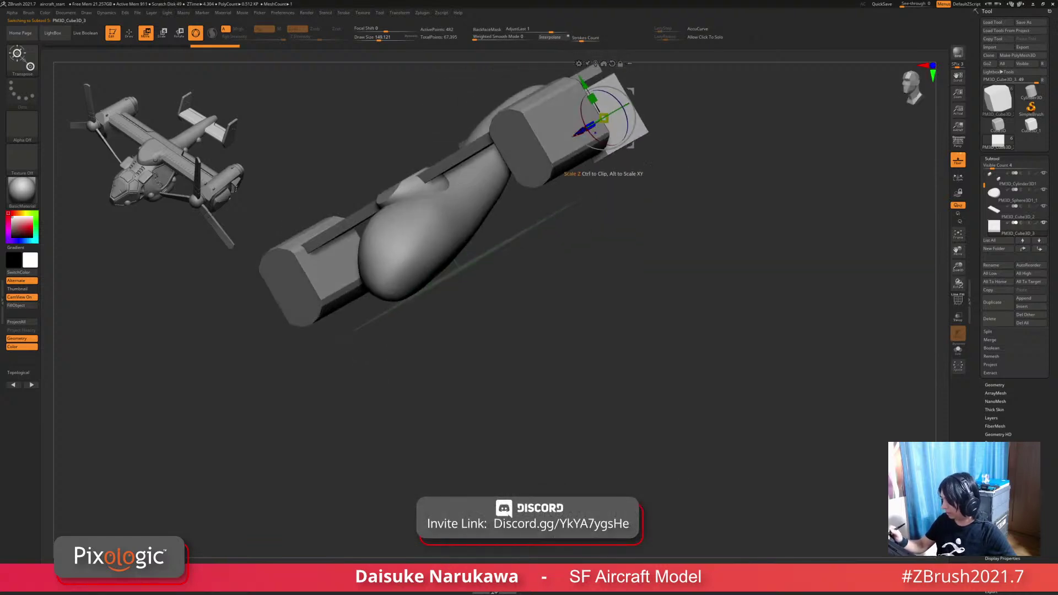
pyautogui.keyDown('shift'); pyautogui.moveTo(648, 164); pyautogui.dragTo(587, 346); pyautogui.keyUp('shift')
pyautogui.moveTo(586, 249); pyautogui.dragTo(585, 170)
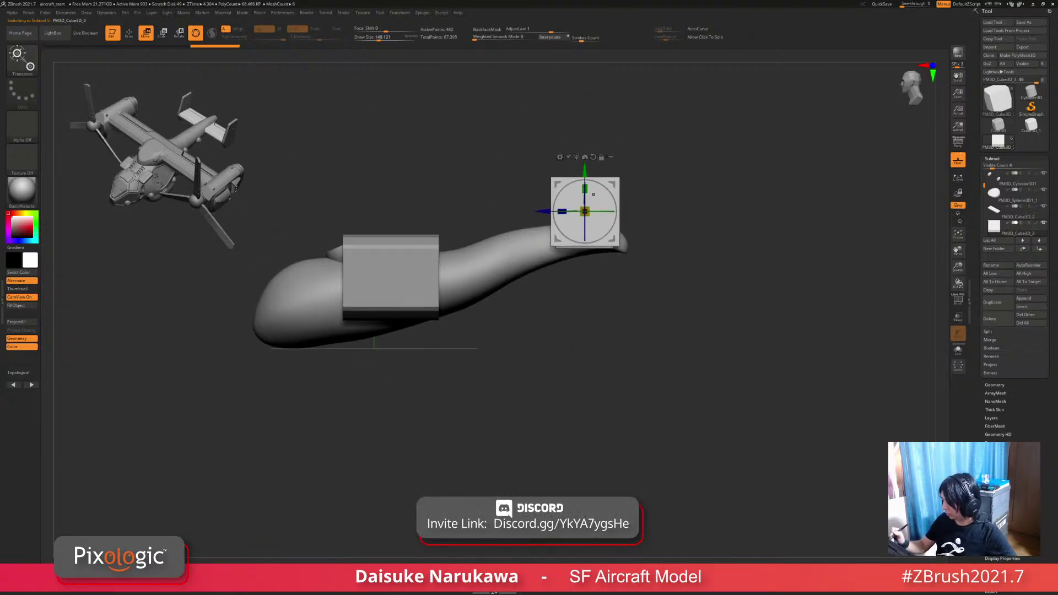
pyautogui.moveTo(648, 204)
pyautogui.mouseDown()
pyautogui.moveTo(700, 212)
pyautogui.moveTo(716, 248)
pyautogui.moveTo(656, 212)
pyautogui.mouseUp()
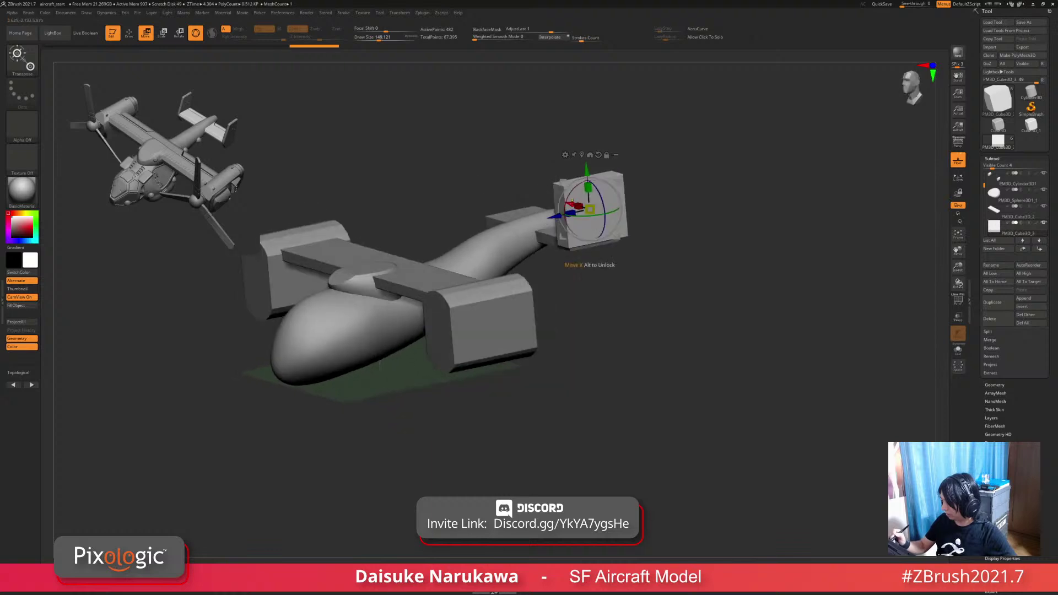
pyautogui.moveTo(568, 213); pyautogui.dragTo(577, 210)
# Step: Turn on ArrayMesh for the tail fin and mirror it across X to the other tailplane tip
pyautogui.moveTo(678, 221); pyautogui.dragTo(597, 175)
pyautogui.moveTo(661, 204); pyautogui.dragTo(662, 248)
pyautogui.click(992, 158)
pyautogui.click(995, 176)
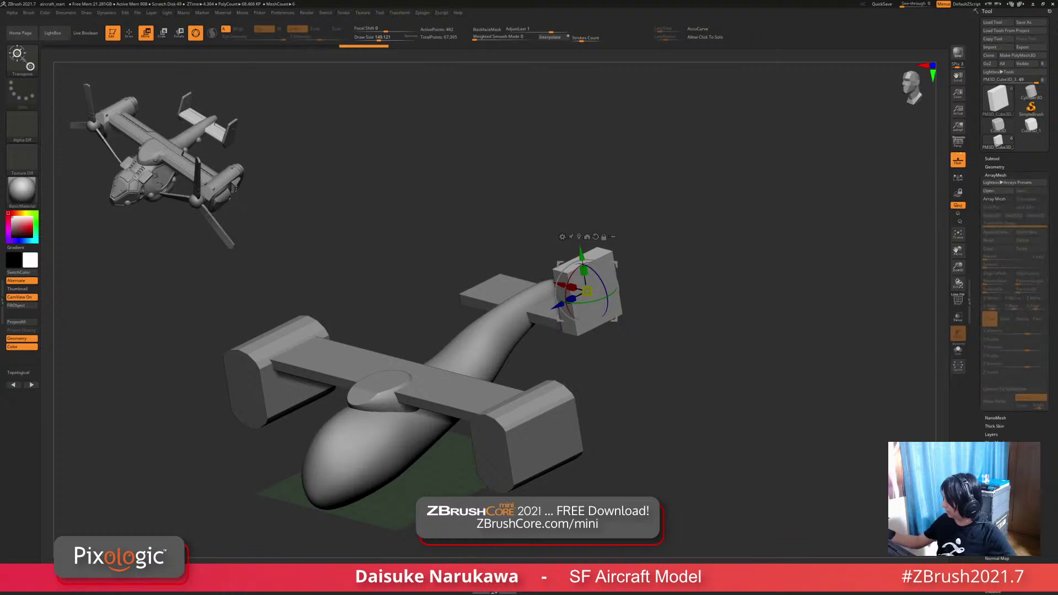
pyautogui.click(997, 199)
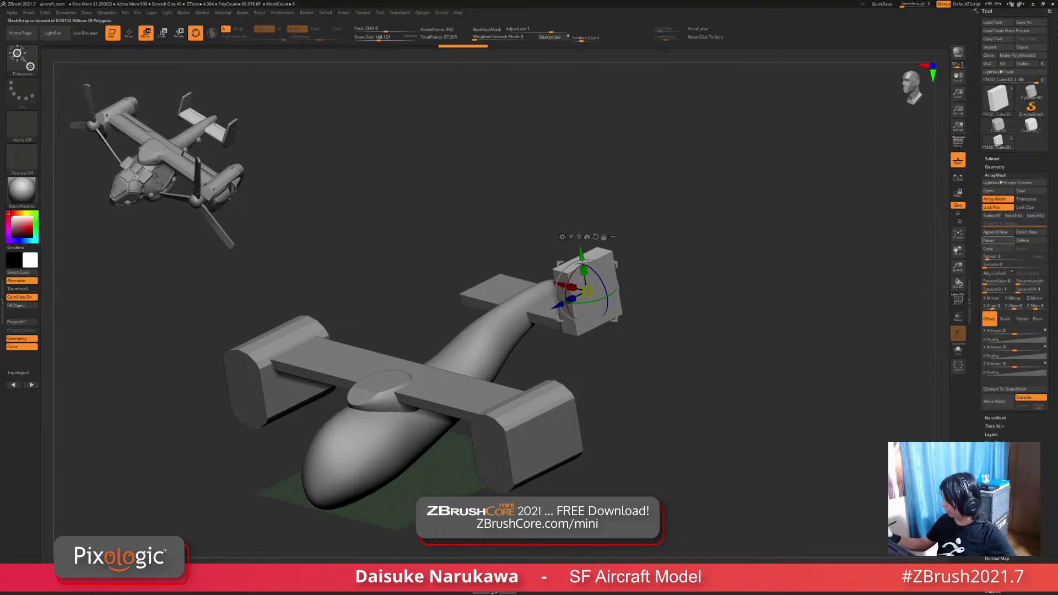
pyautogui.click(992, 298)
# Step: Fine-tune the size and position of the mirrored fins so they sit at the ends of the tailplane
pyautogui.moveTo(722, 275); pyautogui.dragTo(662, 243)
pyautogui.keyDown('ctrl'); pyautogui.moveTo(661, 243); pyautogui.dragTo(642, 253, button='right'); pyautogui.keyUp('ctrl')
pyautogui.moveTo(642, 253); pyautogui.dragTo(622, 275, button='right')
pyautogui.moveTo(599, 278); pyautogui.dragTo(604, 278)
pyautogui.moveTo(621, 269); pyautogui.dragTo(645, 260, button='right')
pyautogui.moveTo(618, 264); pyautogui.dragTo(585, 281)
pyautogui.moveTo(617, 309); pyautogui.dragTo(636, 521, button='right')
pyautogui.moveTo(618, 298); pyautogui.dragTo(619, 293)
pyautogui.moveTo(557, 391); pyautogui.dragTo(765, 300)
pyautogui.moveTo(765, 300); pyautogui.dragTo(742, 316)
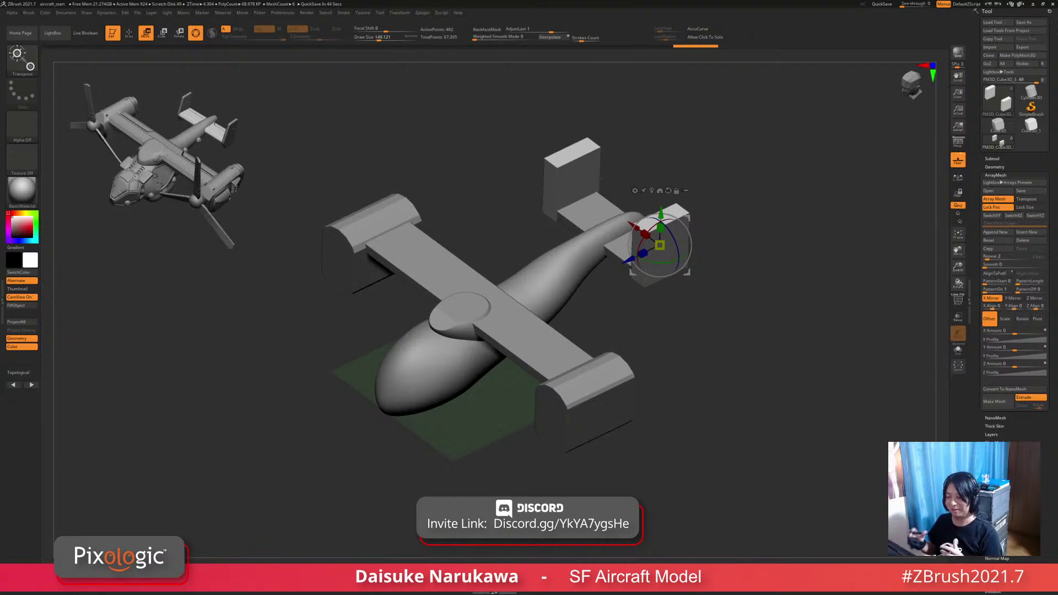
# Step: Select the mirrored nacelles and try adjusting one side to demonstrate the array, undoing each change
pyautogui.keyDown('alt'); pyautogui.click(589, 386); pyautogui.keyUp('alt')
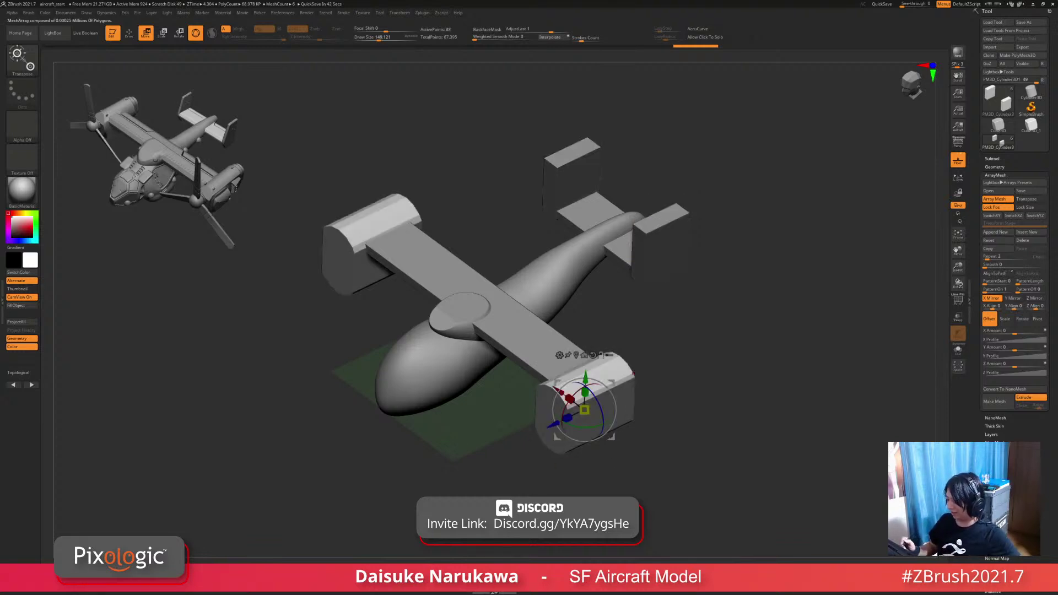
pyautogui.moveTo(553, 424); pyautogui.dragTo(556, 384)
pyautogui.hotkey('ctrl', 'z')
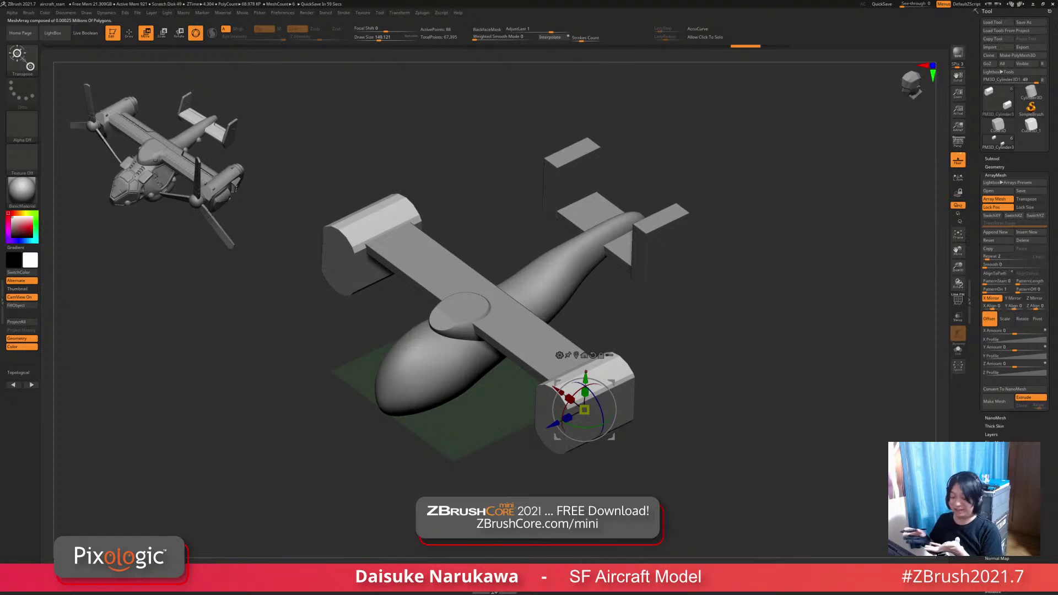
pyautogui.moveTo(563, 420)
pyautogui.mouseDown()
pyautogui.moveTo(566, 401)
pyautogui.moveTo(563, 419)
pyautogui.moveTo(564, 404)
pyautogui.moveTo(592, 386)
pyautogui.moveTo(563, 415)
pyautogui.moveTo(563, 432)
pyautogui.moveTo(565, 405)
pyautogui.moveTo(563, 422)
pyautogui.moveTo(603, 423)
pyautogui.moveTo(598, 397)
pyautogui.mouseUp()
pyautogui.hotkey('ctrl', 'z')
pyautogui.keyDown('alt'); pyautogui.moveTo(689, 408); pyautogui.dragTo(665, 382); pyautogui.keyUp('alt')
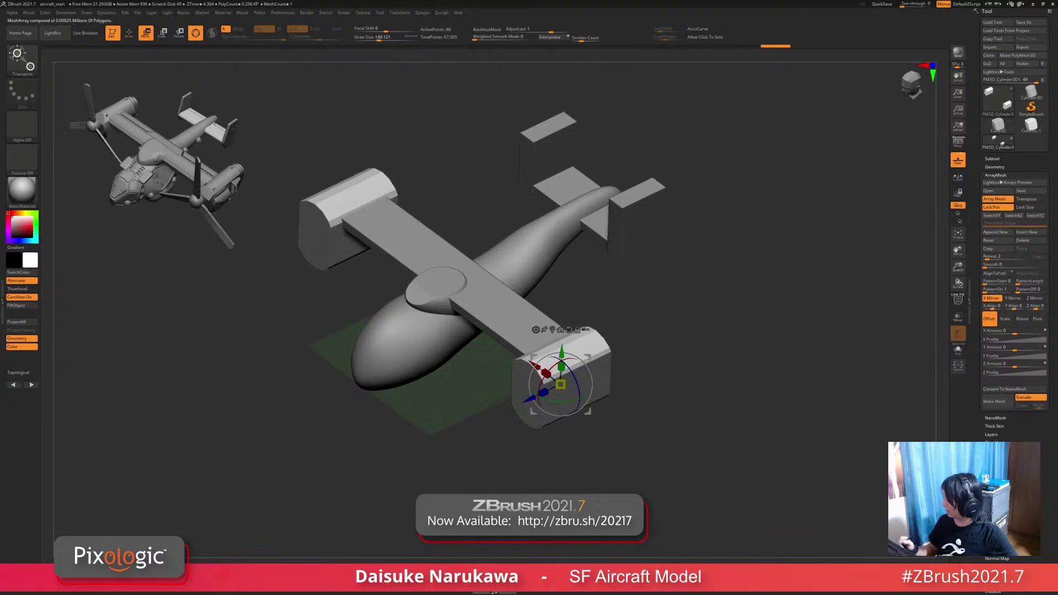
# Step: Add a cylinder subtool, turned sideways, and move it outward along the wing beside the wingtip nacelle
pyautogui.click(992, 158)
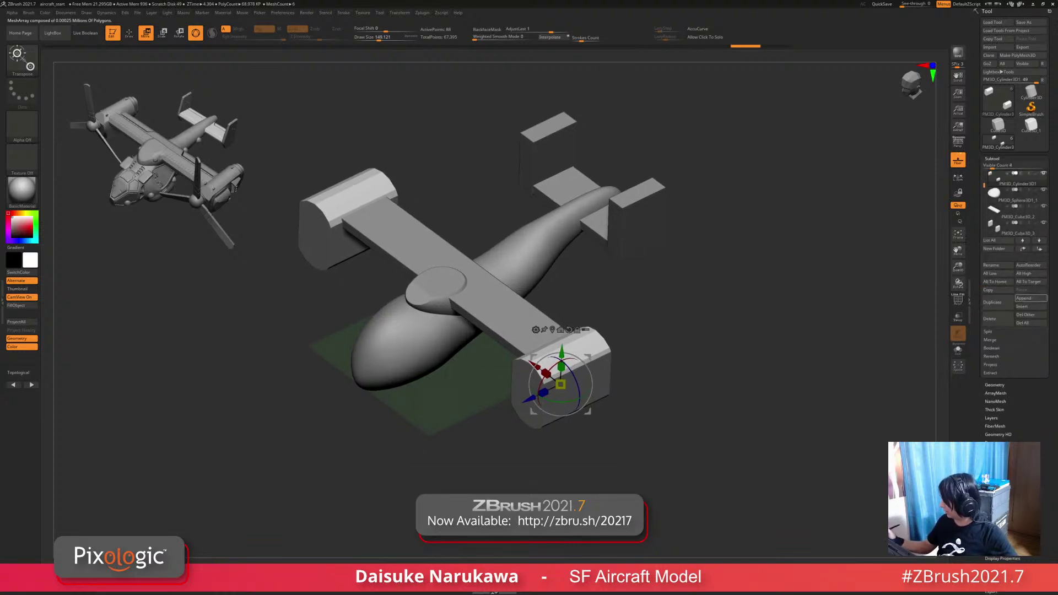
pyautogui.click(1024, 299)
pyautogui.click(794, 322)
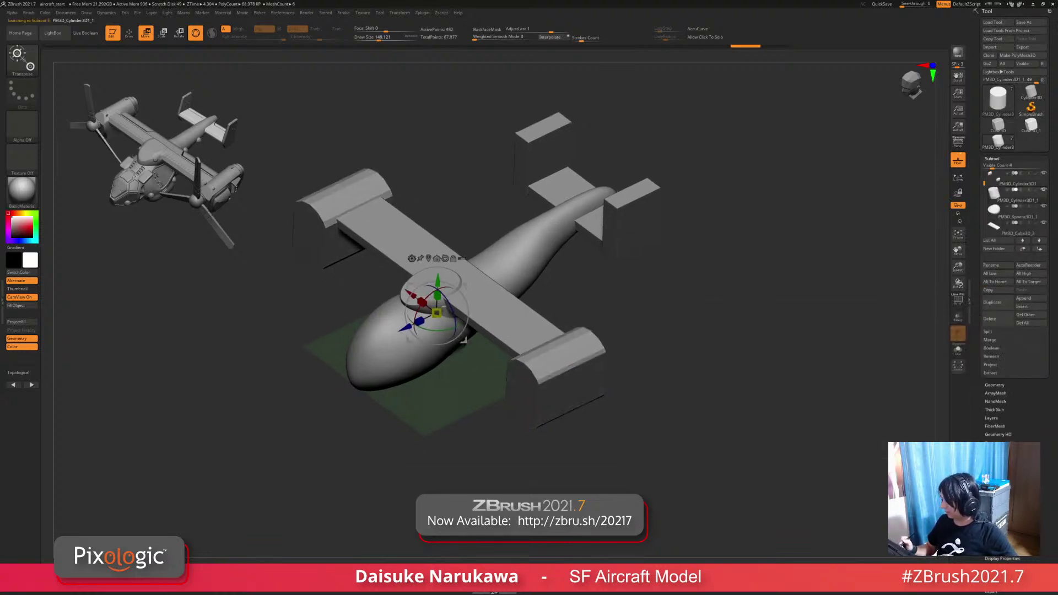
pyautogui.moveTo(706, 380); pyautogui.dragTo(755, 353)
pyautogui.moveTo(444, 338); pyautogui.dragTo(535, 312)
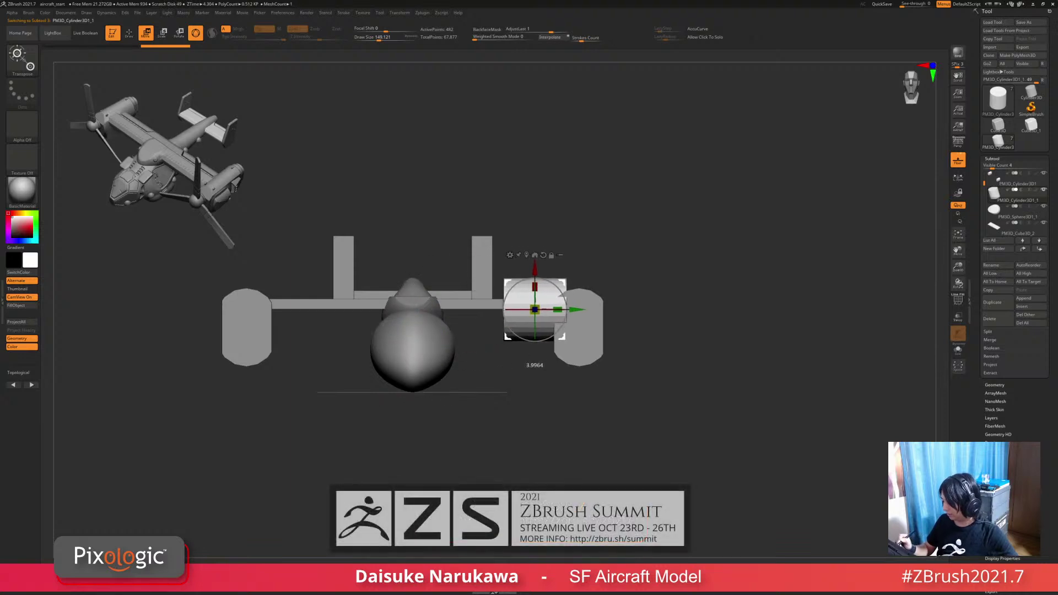
# Step: Align the cylinder with the wing, flatten it into a thin disc and place it between the wing and nacelle
pyautogui.moveTo(534, 264); pyautogui.dragTo(540, 309, button='right')
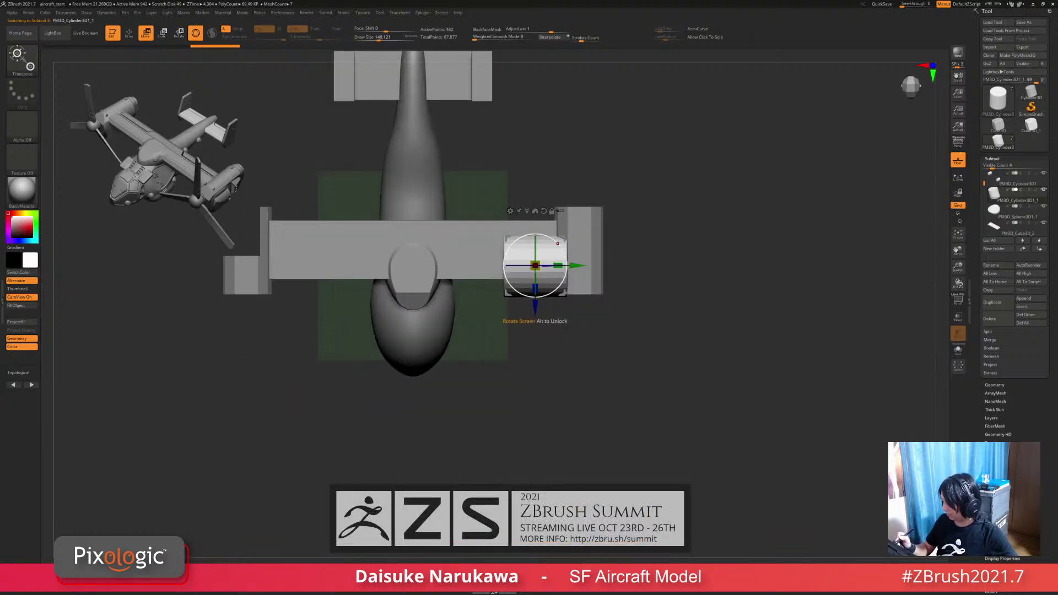
pyautogui.moveTo(534, 308); pyautogui.dragTo(537, 294)
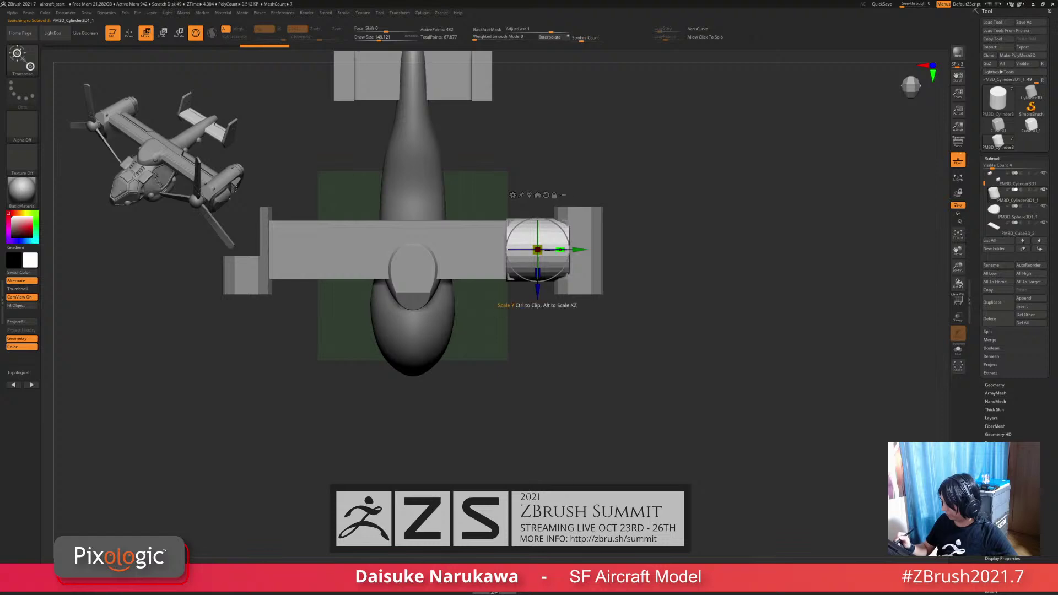
pyautogui.moveTo(560, 249); pyautogui.dragTo(598, 250)
pyautogui.moveTo(661, 342)
pyautogui.mouseDown()
pyautogui.moveTo(689, 320)
pyautogui.moveTo(667, 338)
pyautogui.mouseUp()
pyautogui.moveTo(599, 249); pyautogui.dragTo(602, 249)
pyautogui.moveTo(689, 397); pyautogui.dragTo(703, 317)
pyautogui.keyDown('ctrl'); pyautogui.moveTo(517, 269); pyautogui.dragTo(513, 303, button='right'); pyautogui.keyUp('ctrl')
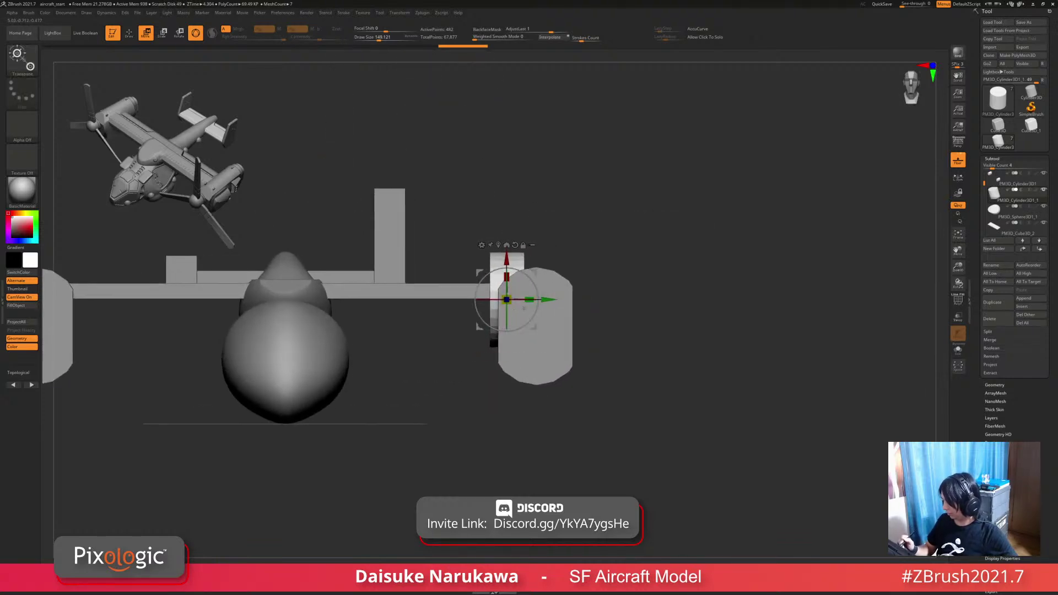
pyautogui.keyDown('ctrl'); pyautogui.keyDown('shift'); pyautogui.moveTo(441, 270); pyautogui.dragTo(605, 270); pyautogui.keyUp('shift'); pyautogui.keyUp('ctrl')
pyautogui.keyDown('ctrl'); pyautogui.moveTo(515, 308); pyautogui.dragTo(517, 281, button='right'); pyautogui.keyUp('ctrl')
pyautogui.moveTo(650, 320)
pyautogui.mouseDown()
pyautogui.moveTo(664, 350)
pyautogui.moveTo(611, 366)
pyautogui.moveTo(642, 326)
pyautogui.moveTo(659, 341)
pyautogui.moveTo(651, 386)
pyautogui.moveTo(642, 308)
pyautogui.mouseUp()
pyautogui.keyDown('ctrl'); pyautogui.keyDown('shift'); pyautogui.moveTo(578, 380); pyautogui.dragTo(482, 308); pyautogui.keyUp('shift'); pyautogui.keyUp('ctrl')
pyautogui.hotkey('ctrl', 'z')
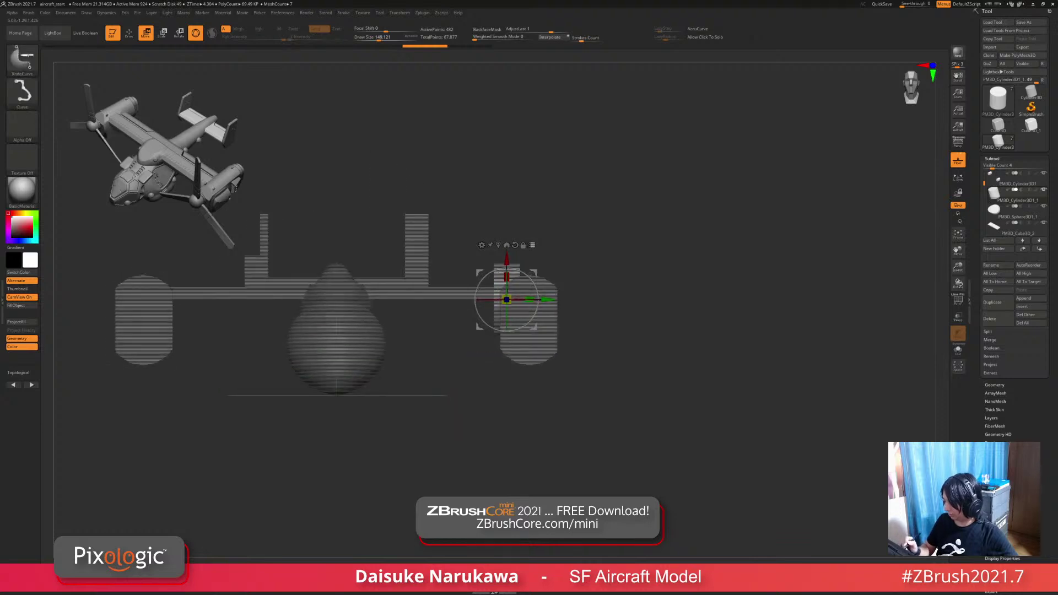
pyautogui.keyDown('ctrl'); pyautogui.keyDown('shift'); pyautogui.moveTo(444, 270); pyautogui.dragTo(597, 268); pyautogui.keyUp('shift'); pyautogui.keyUp('ctrl')
pyautogui.hotkey('ctrl', 'z')
pyautogui.keyDown('ctrl'); pyautogui.keyDown('shift'); pyautogui.moveTo(445, 274); pyautogui.dragTo(582, 273); pyautogui.keyUp('shift'); pyautogui.keyUp('ctrl')
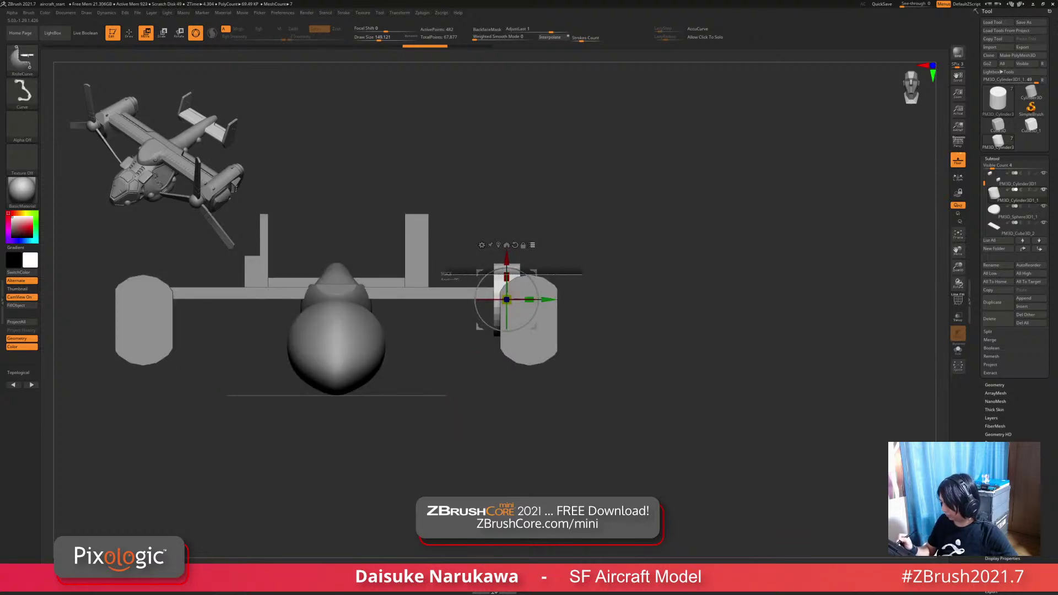
pyautogui.hotkey('ctrl', 'z')
pyautogui.hotkey('ctrl', 'z')
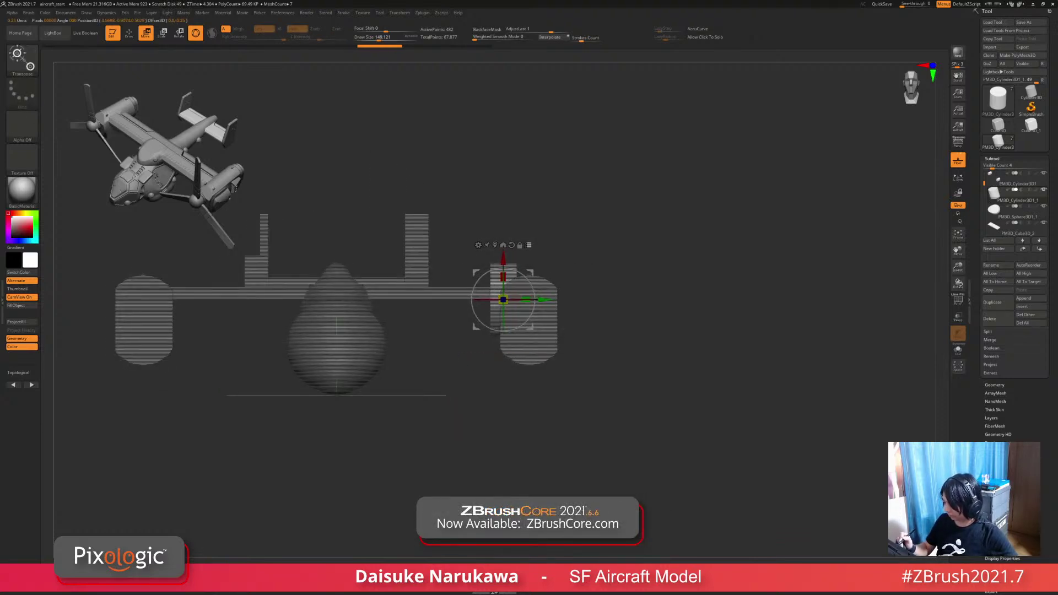
# Step: Slice the top of the wingtip disc flat with KnifeCurve, about level with the top of the nacelle
pyautogui.moveTo(650, 320)
pyautogui.mouseDown()
pyautogui.moveTo(651, 366)
pyautogui.moveTo(651, 309)
pyautogui.mouseUp()
pyautogui.press('q')
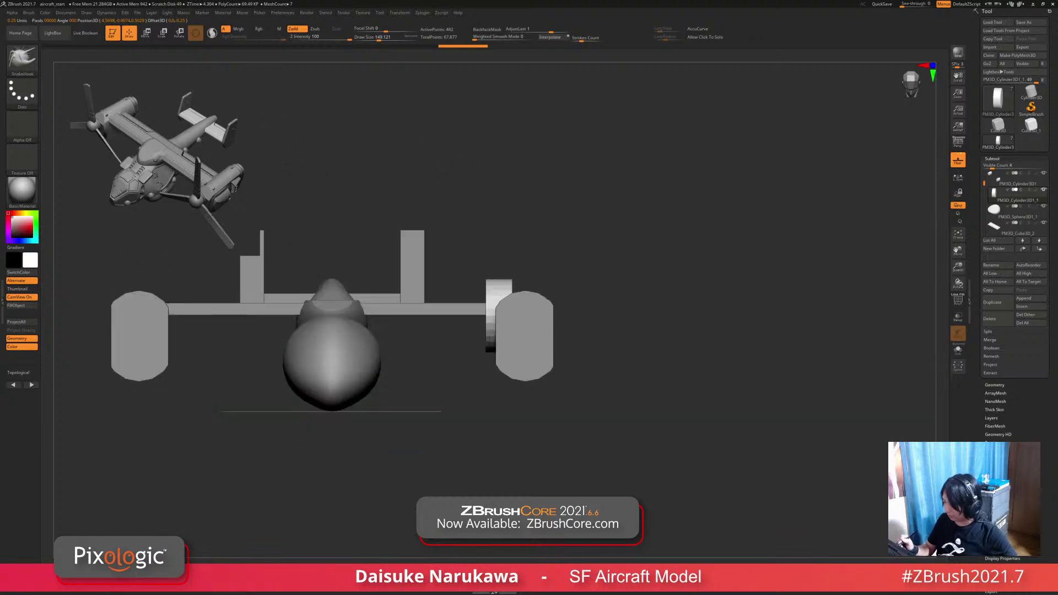
pyautogui.keyDown('ctrl'); pyautogui.keyDown('shift'); pyautogui.moveTo(442, 292); pyautogui.dragTo(612, 303); pyautogui.keyUp('shift'); pyautogui.keyUp('ctrl')
pyautogui.press('r')
pyautogui.keyDown('ctrl'); pyautogui.keyDown('shift'); pyautogui.click(22, 59); pyautogui.keyUp('shift'); pyautogui.keyUp('ctrl')
pyautogui.keyDown('ctrl'); pyautogui.keyDown('shift'); pyautogui.click(97, 67); pyautogui.keyUp('shift'); pyautogui.keyUp('ctrl')
pyautogui.keyDown('ctrl'); pyautogui.keyDown('shift'); pyautogui.moveTo(576, 372); pyautogui.dragTo(498, 265); pyautogui.keyUp('shift'); pyautogui.keyUp('ctrl')
pyautogui.moveTo(592, 331); pyautogui.dragTo(562, 356)
# Step: Fine-tune the sliced disc's placement between the wing and nacelle, undoing unwanted adjustments
pyautogui.moveTo(494, 319)
pyautogui.mouseDown()
pyautogui.moveTo(498, 344)
pyautogui.moveTo(495, 308)
pyautogui.mouseUp()
pyautogui.hotkey('ctrl', 'z')
pyautogui.keyDown('ctrl'); pyautogui.keyDown('alt'); pyautogui.keyDown('shift'); pyautogui.moveTo(417, 259); pyautogui.dragTo(423, 323); pyautogui.keyUp('shift'); pyautogui.keyUp('alt'); pyautogui.keyUp('ctrl')
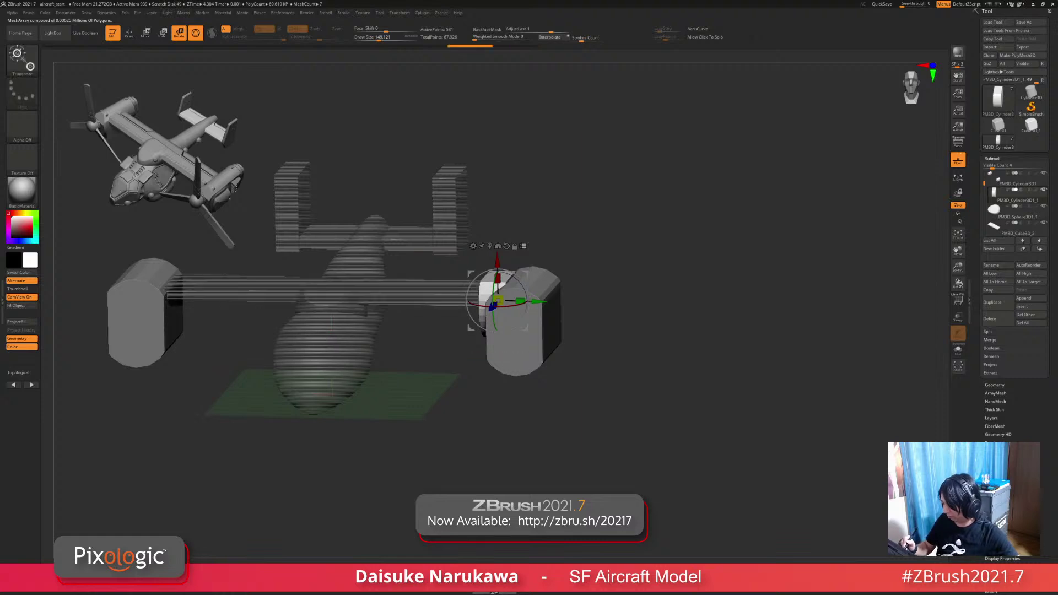
pyautogui.moveTo(595, 358); pyautogui.dragTo(609, 328)
pyautogui.moveTo(493, 325)
pyautogui.mouseDown()
pyautogui.moveTo(495, 356)
pyautogui.moveTo(494, 336)
pyautogui.mouseUp()
pyautogui.moveTo(600, 336); pyautogui.dragTo(599, 375)
pyautogui.hotkey('ctrl', 'z')
pyautogui.keyDown('alt'); pyautogui.moveTo(599, 352); pyautogui.dragTo(631, 377); pyautogui.keyUp('alt')
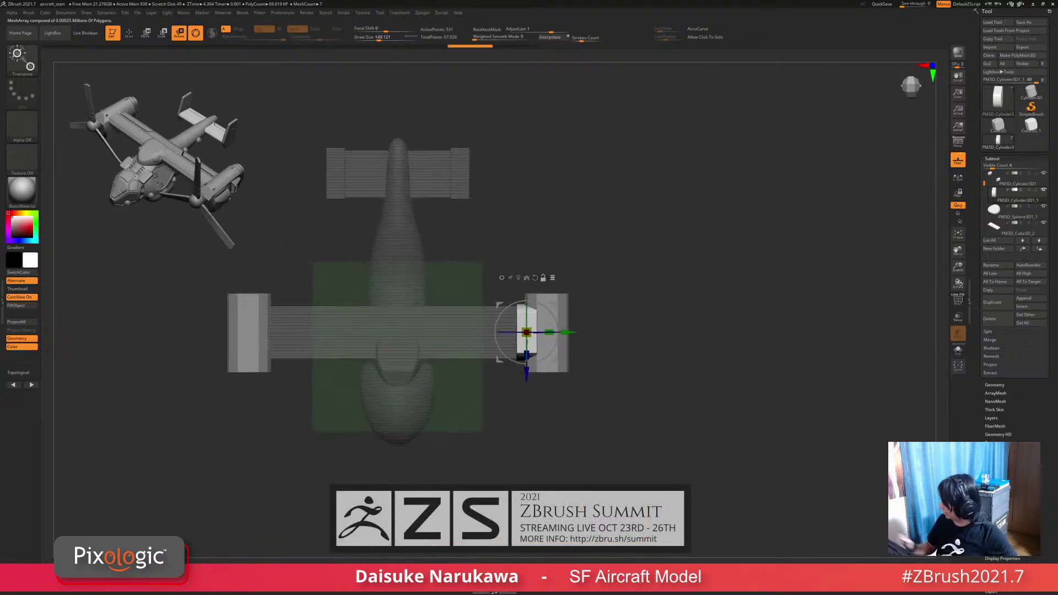
# Step: Turn on ArrayMesh with Lock Pos for the disc and mirror it across X to the opposite wingtip
pyautogui.click(992, 159)
pyautogui.click(996, 175)
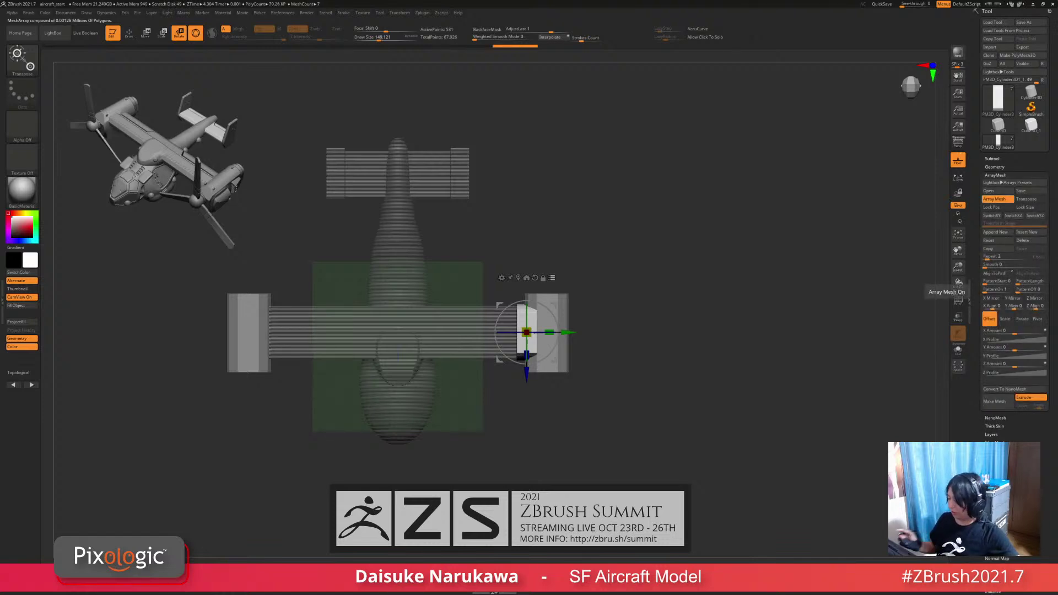
pyautogui.click(997, 207)
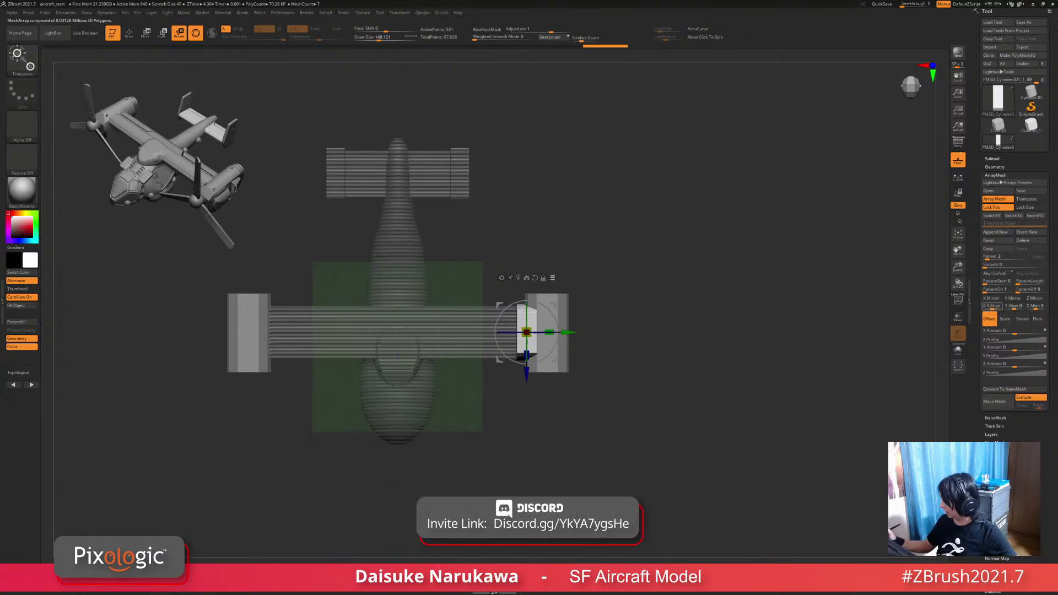
pyautogui.click(991, 298)
pyautogui.moveTo(716, 386)
pyautogui.mouseDown()
pyautogui.moveTo(702, 223)
pyautogui.moveTo(766, 336)
pyautogui.mouseUp()
pyautogui.keyDown('ctrl'); pyautogui.click(544, 302); pyautogui.keyUp('ctrl')
pyautogui.moveTo(760, 330); pyautogui.dragTo(736, 310)
# Step: Examine the blocked-out aircraft from several angles, selecting the fuselage and nacelles to check their proportions and joints
pyautogui.click(129, 33)
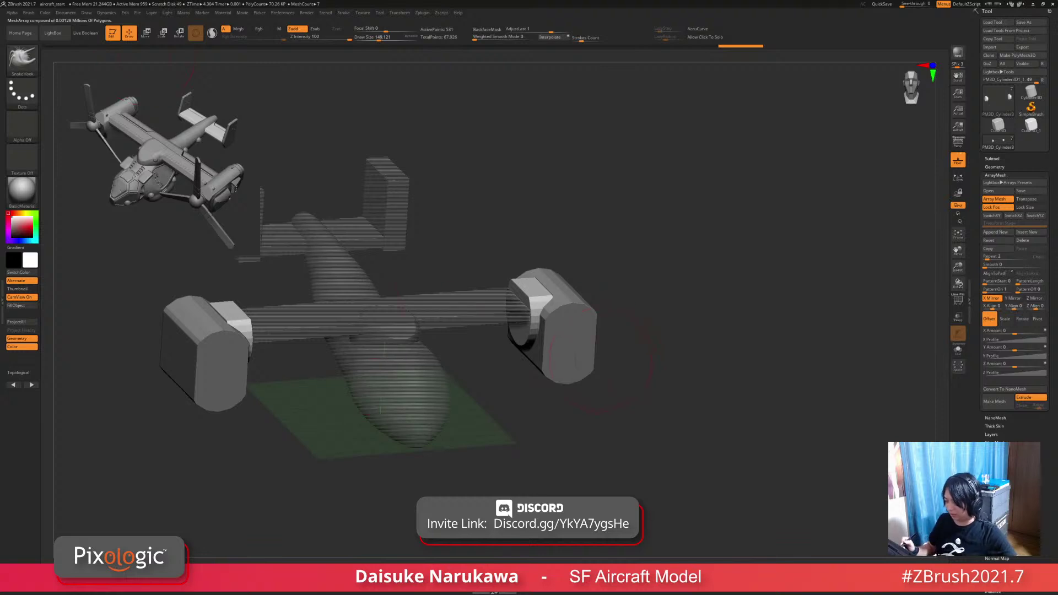
pyautogui.moveTo(604, 361)
pyautogui.mouseDown()
pyautogui.moveTo(546, 324)
pyautogui.moveTo(509, 372)
pyautogui.moveTo(556, 355)
pyautogui.mouseUp()
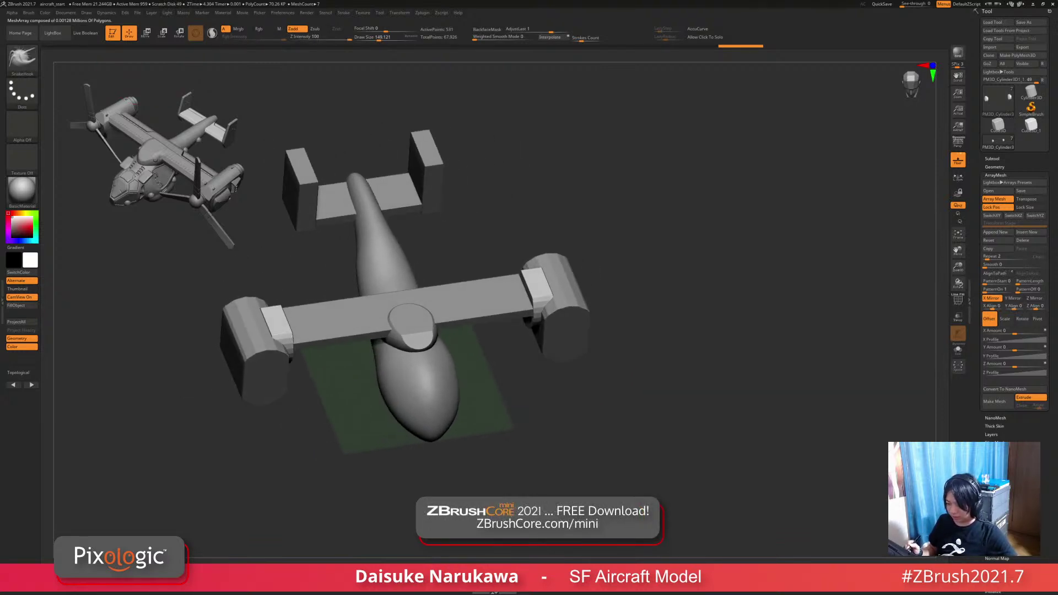
pyautogui.moveTo(595, 386); pyautogui.dragTo(439, 373)
pyautogui.keyDown('alt'); pyautogui.click(484, 371); pyautogui.keyUp('alt')
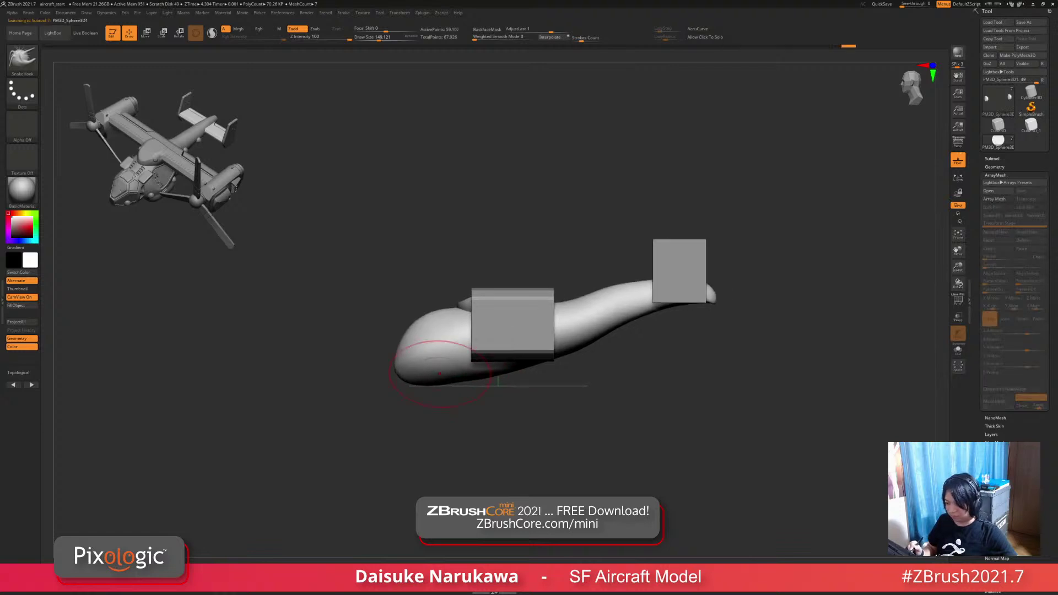
pyautogui.moveTo(463, 413); pyautogui.dragTo(538, 439)
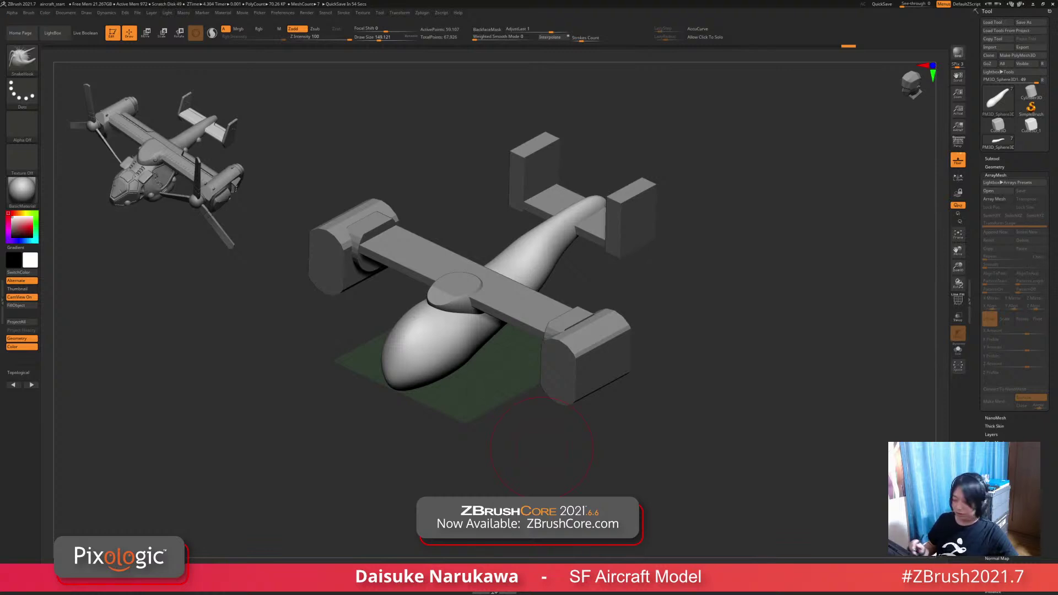
pyautogui.keyDown('alt'); pyautogui.moveTo(541, 448); pyautogui.dragTo(556, 434); pyautogui.keyUp('alt')
pyautogui.keyDown('alt'); pyautogui.click(573, 380); pyautogui.keyUp('alt')
pyautogui.keyDown('alt'); pyautogui.moveTo(571, 391); pyautogui.dragTo(550, 413); pyautogui.keyUp('alt')
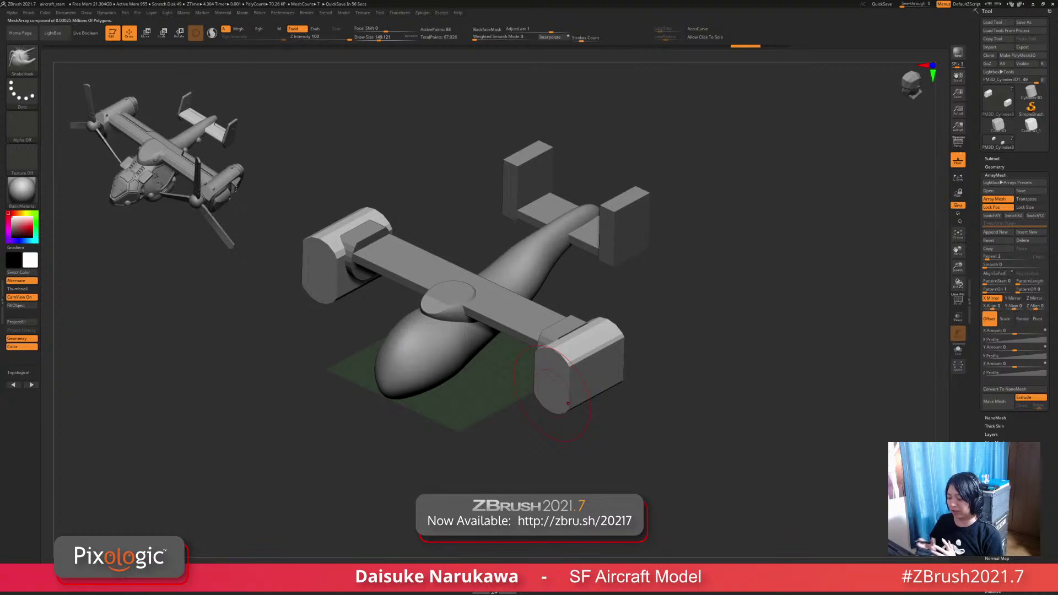
pyautogui.keyDown('alt'); pyautogui.moveTo(509, 397); pyautogui.dragTo(535, 405); pyautogui.keyUp('alt')
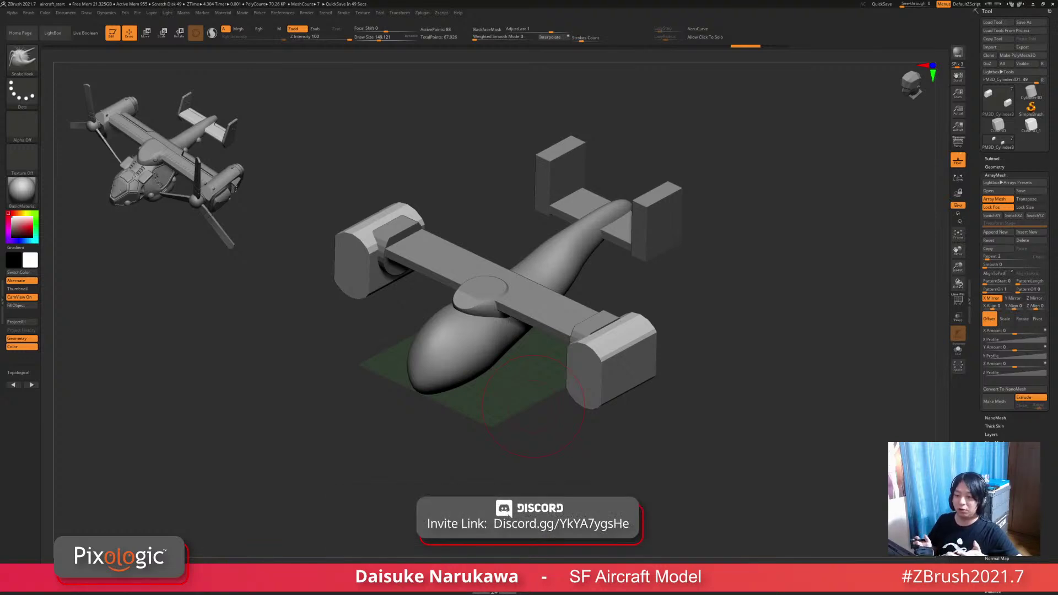
pyautogui.keyDown('shift'); pyautogui.moveTo(533, 406); pyautogui.dragTo(570, 386); pyautogui.keyUp('shift')
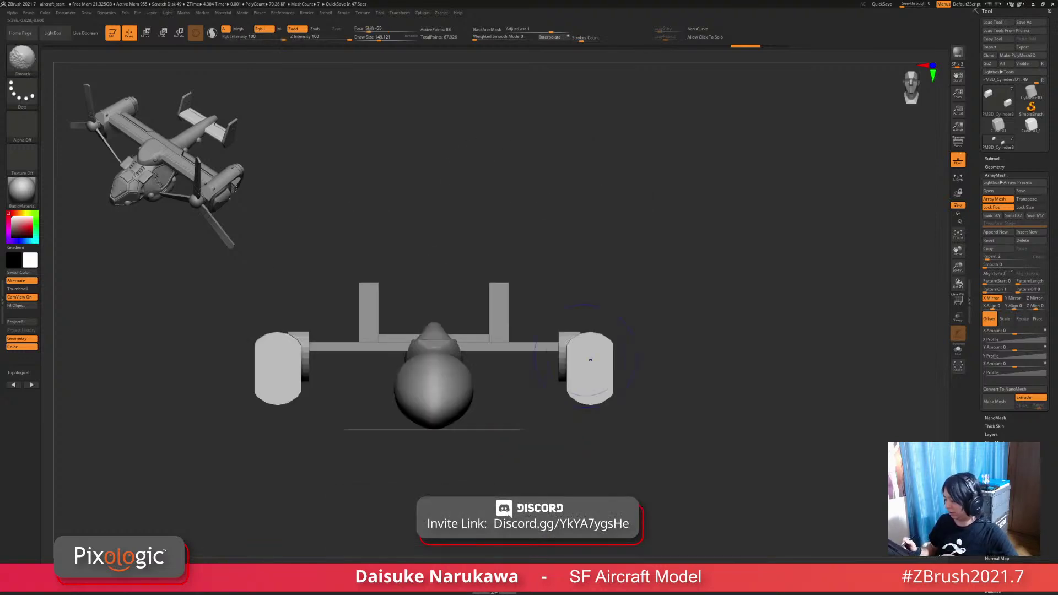
pyautogui.keyDown('ctrl'); pyautogui.moveTo(569, 346); pyautogui.dragTo(562, 319, button='right'); pyautogui.keyUp('ctrl')
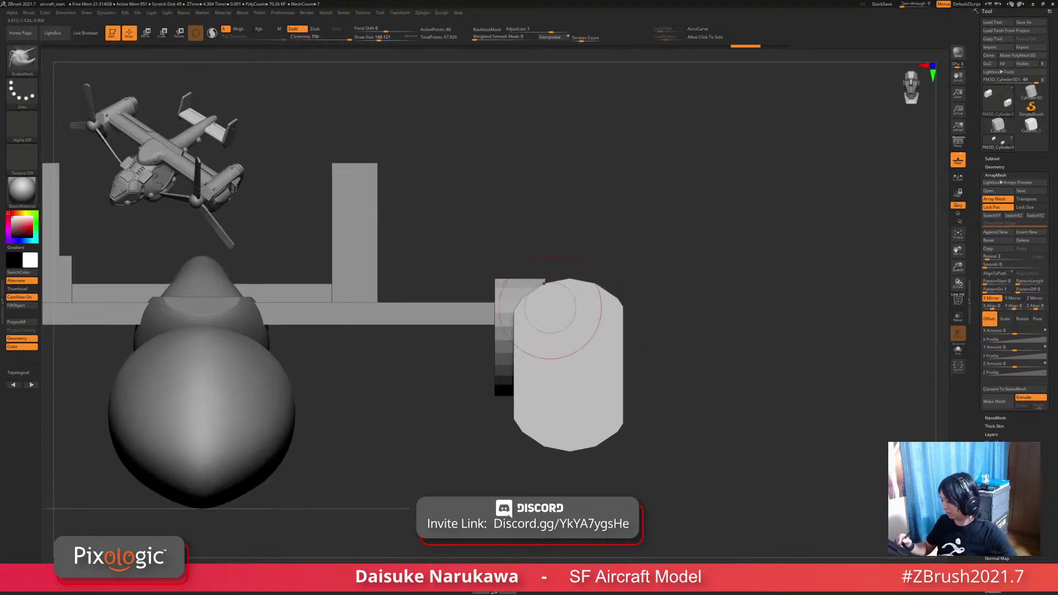
pyautogui.keyDown('ctrl'); pyautogui.moveTo(624, 401); pyautogui.dragTo(676, 326, button='right'); pyautogui.keyUp('ctrl')
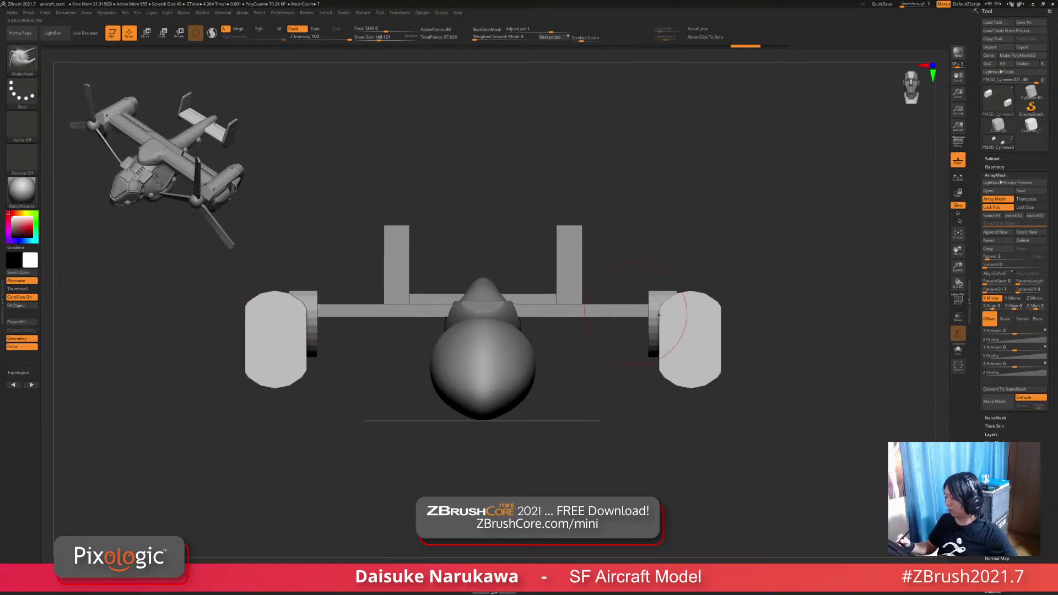
# Step: Try masking the mirrored wingtip nacelles in the front view and clear the mask
pyautogui.moveTo(643, 231)
pyautogui.keyDown('ctrl'); pyautogui.mouseDown()
pyautogui.moveTo(753, 378)
pyautogui.moveTo(754, 438)
pyautogui.moveTo(745, 428)
pyautogui.mouseUp(); pyautogui.keyUp('ctrl')
pyautogui.hotkey('ctrl', 'z')
pyautogui.keyDown('ctrl'); pyautogui.moveTo(634, 223); pyautogui.dragTo(738, 433); pyautogui.keyUp('ctrl')
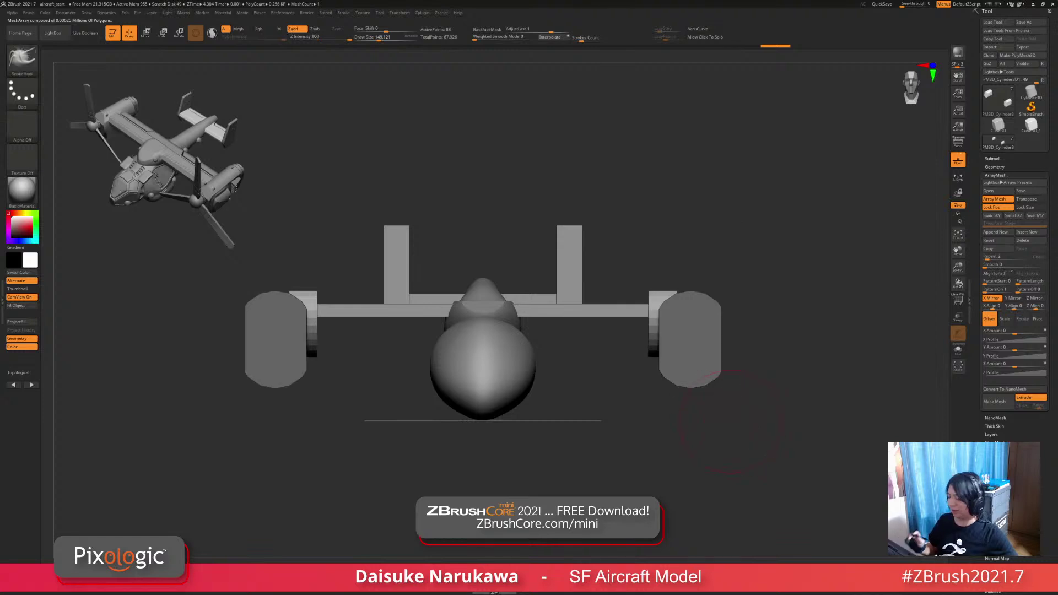
pyautogui.keyDown('ctrl'); pyautogui.click(730, 422); pyautogui.keyUp('ctrl')
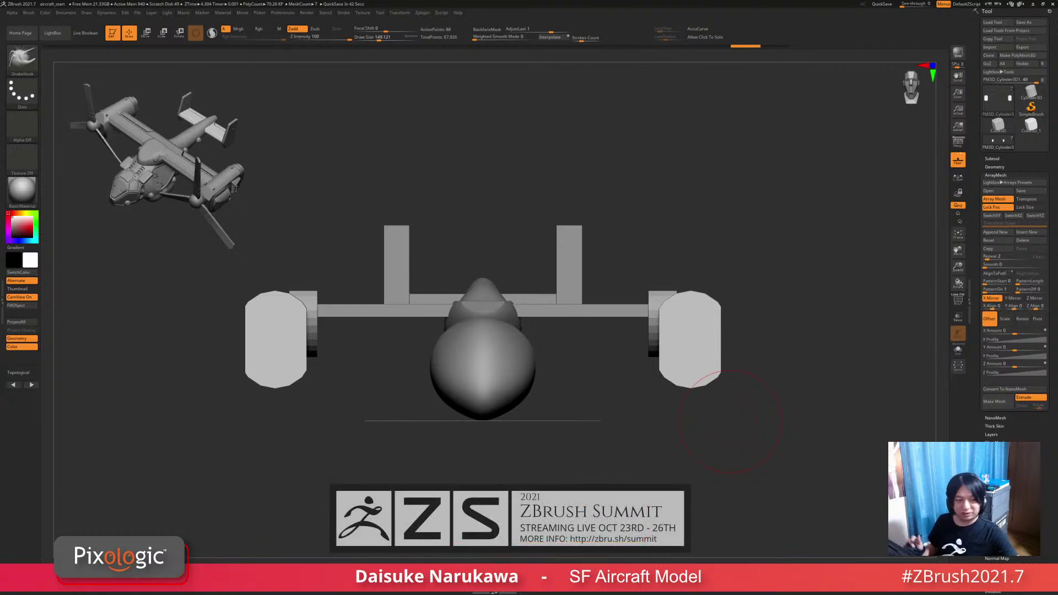
# Step: Cut a bent diagonal gap through the mirrored nacelles in side view with KnifeCurve, using a draw size of about 17
pyautogui.moveTo(731, 421); pyautogui.dragTo(534, 420)
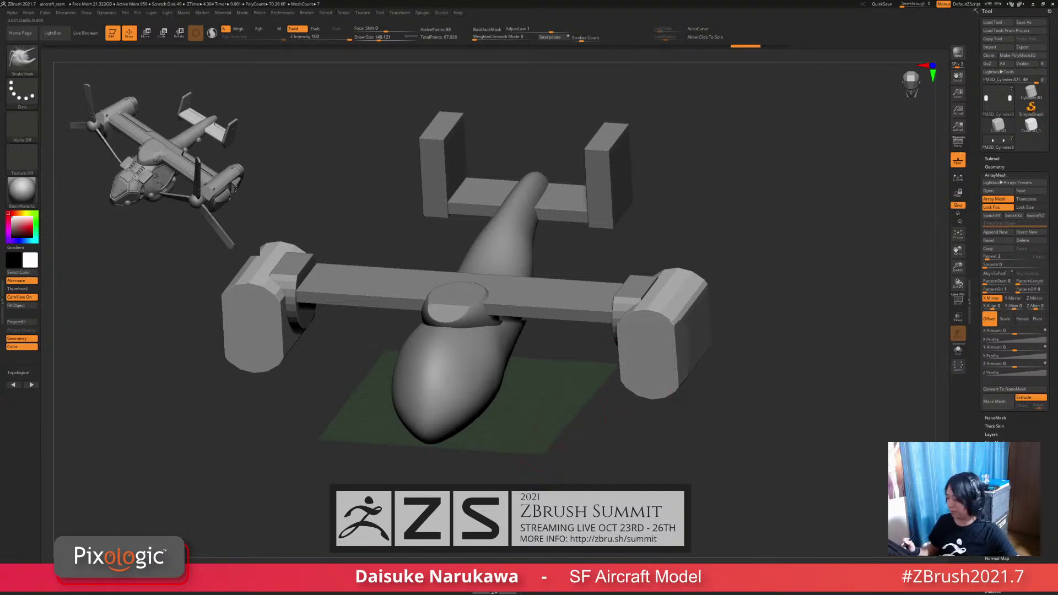
pyautogui.keyDown('shift'); pyautogui.moveTo(554, 421); pyautogui.dragTo(716, 380, button='right'); pyautogui.keyUp('shift')
pyautogui.moveTo(465, 394)
pyautogui.mouseDown()
pyautogui.moveTo(594, 347)
pyautogui.moveTo(573, 399)
pyautogui.moveTo(606, 386)
pyautogui.moveTo(559, 405)
pyautogui.mouseUp()
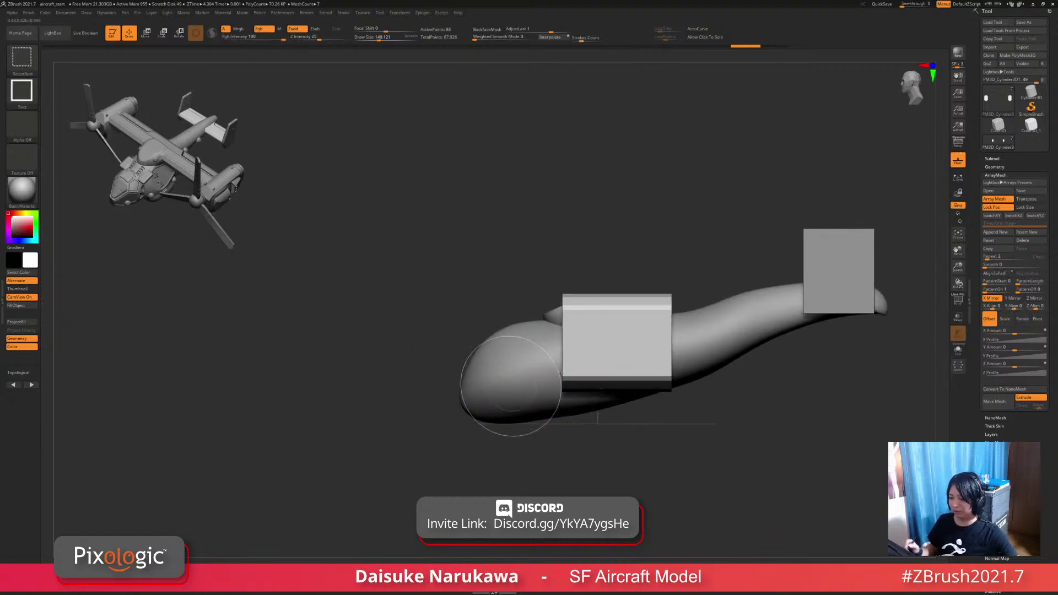
pyautogui.click(22, 90)
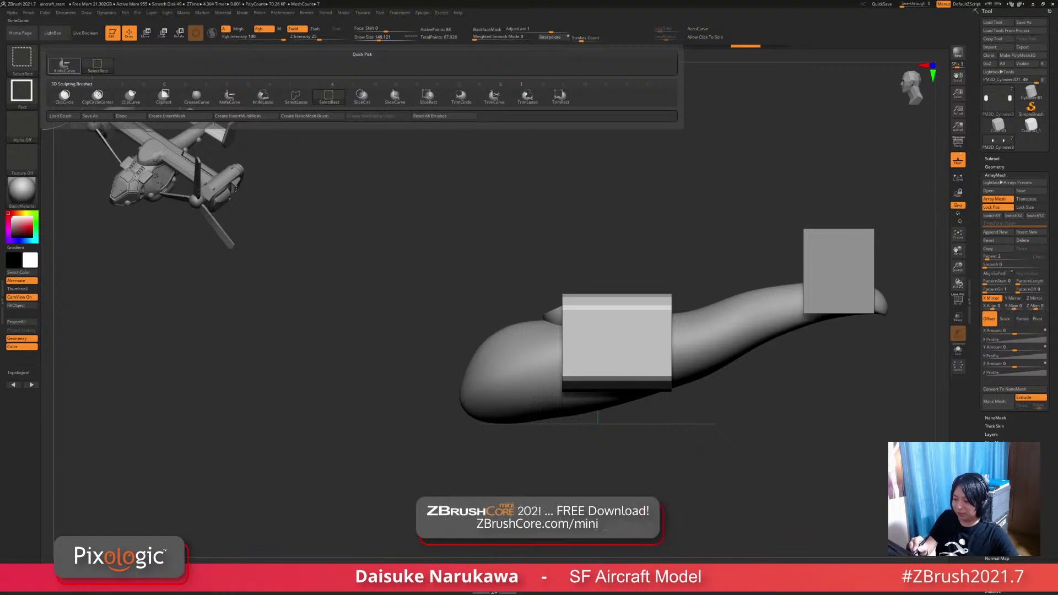
pyautogui.click(64, 65)
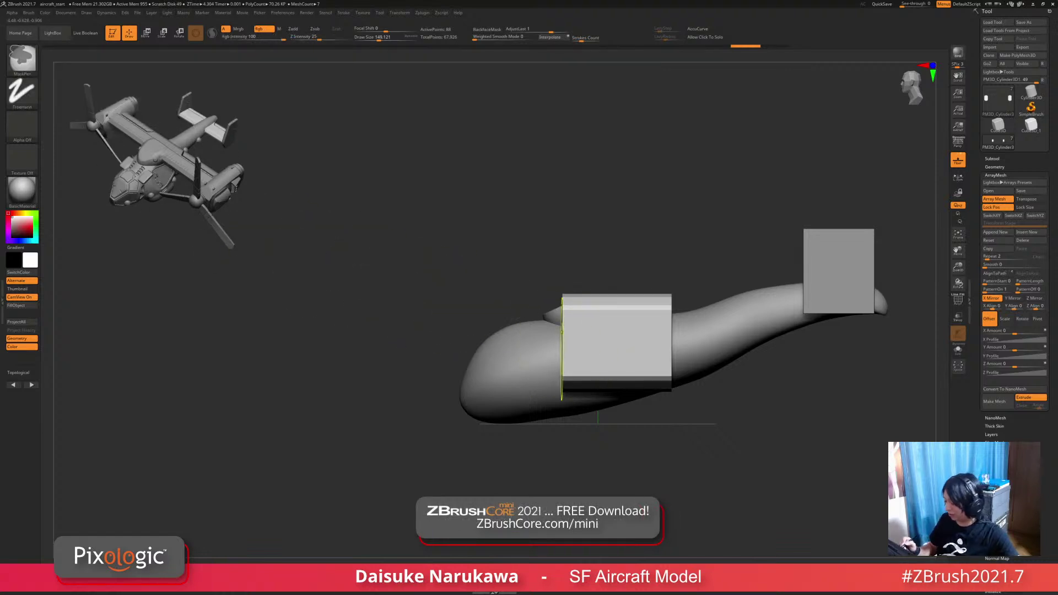
pyautogui.keyDown('alt'); pyautogui.moveTo(562, 332); pyautogui.dragTo(469, 333, button='right'); pyautogui.keyUp('alt')
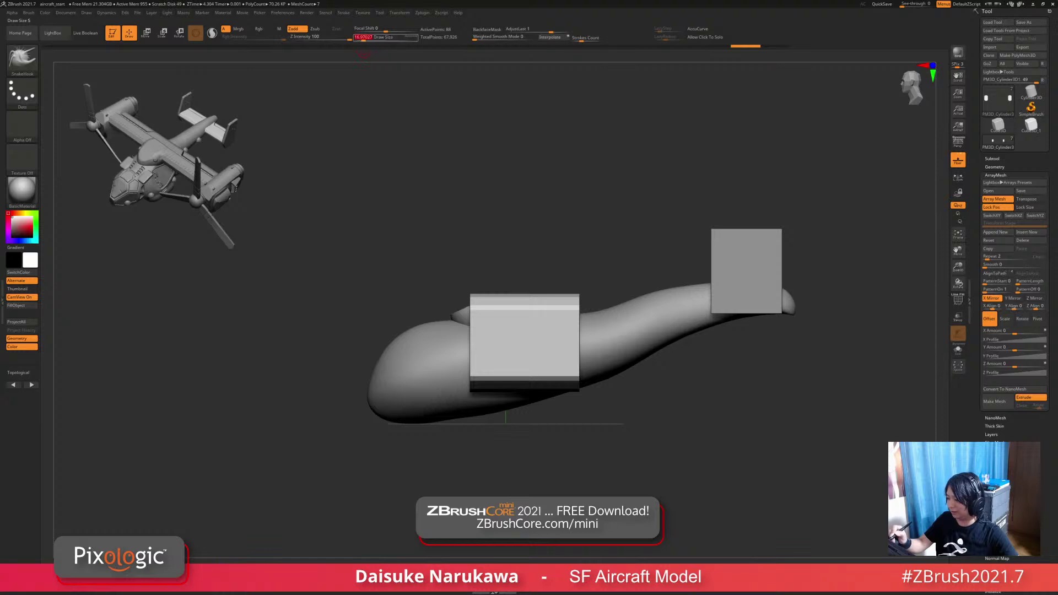
pyautogui.moveTo(411, 393)
pyautogui.keyDown('ctrl'); pyautogui.keyDown('shift'); pyautogui.mouseDown()
pyautogui.moveTo(567, 288)
pyautogui.moveTo(516, 334)
pyautogui.moveTo(545, 272)
pyautogui.mouseUp(); pyautogui.keyUp('shift'); pyautogui.keyUp('ctrl')
pyautogui.keyDown('ctrl'); pyautogui.keyDown('shift'); pyautogui.moveTo(441, 382); pyautogui.dragTo(519, 332); pyautogui.keyUp('shift'); pyautogui.keyUp('ctrl')
pyautogui.keyDown('ctrl'); pyautogui.keyDown('shift'); pyautogui.moveTo(550, 269); pyautogui.dragTo(550, 269); pyautogui.keyUp('shift'); pyautogui.keyUp('ctrl')
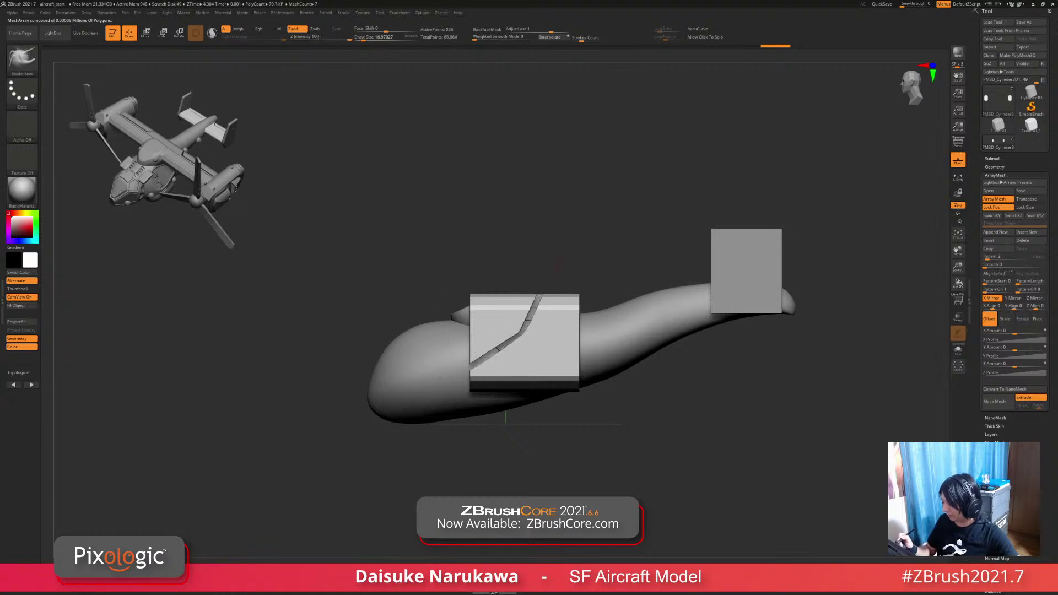
# Step: Set Move Topological to draw size 1 and try shifting a cut section of the nacelle
pyautogui.moveTo(557, 436)
pyautogui.mouseDown()
pyautogui.moveTo(661, 441)
pyautogui.moveTo(645, 474)
pyautogui.moveTo(672, 480)
pyautogui.moveTo(644, 496)
pyautogui.moveTo(584, 468)
pyautogui.mouseUp()
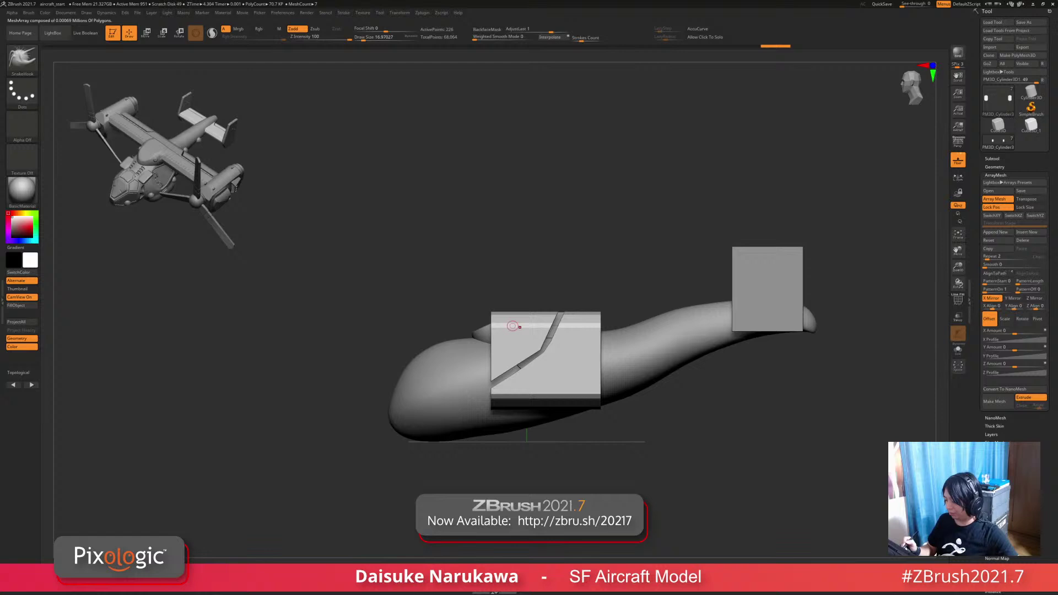
pyautogui.moveTo(513, 326)
pyautogui.mouseDown(button='right')
pyautogui.moveTo(507, 307)
pyautogui.moveTo(542, 312)
pyautogui.mouseUp(button='right')
pyautogui.click(22, 58)
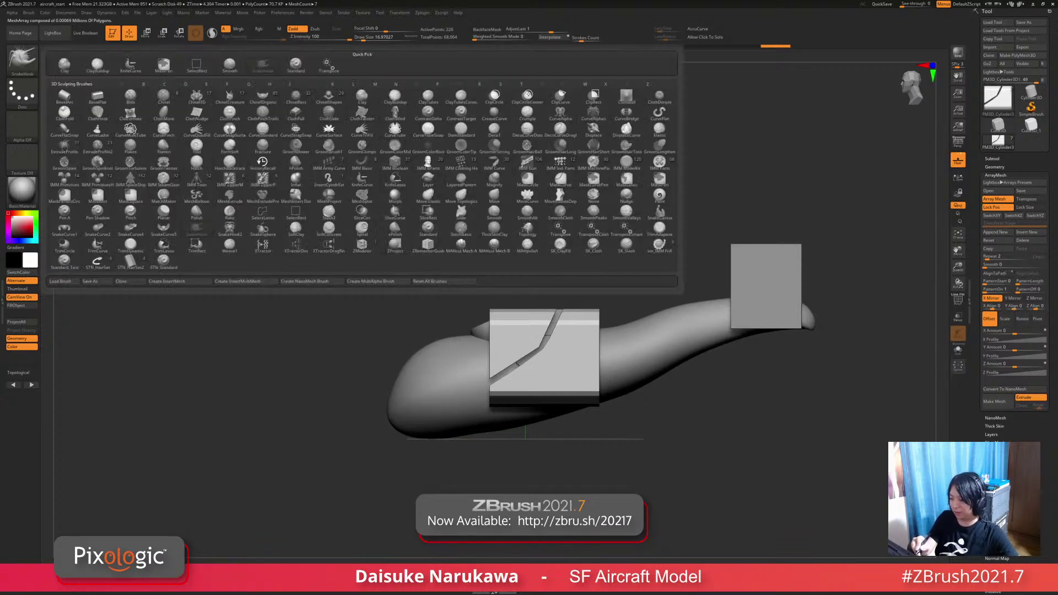
pyautogui.press('m')
pyautogui.press('t')
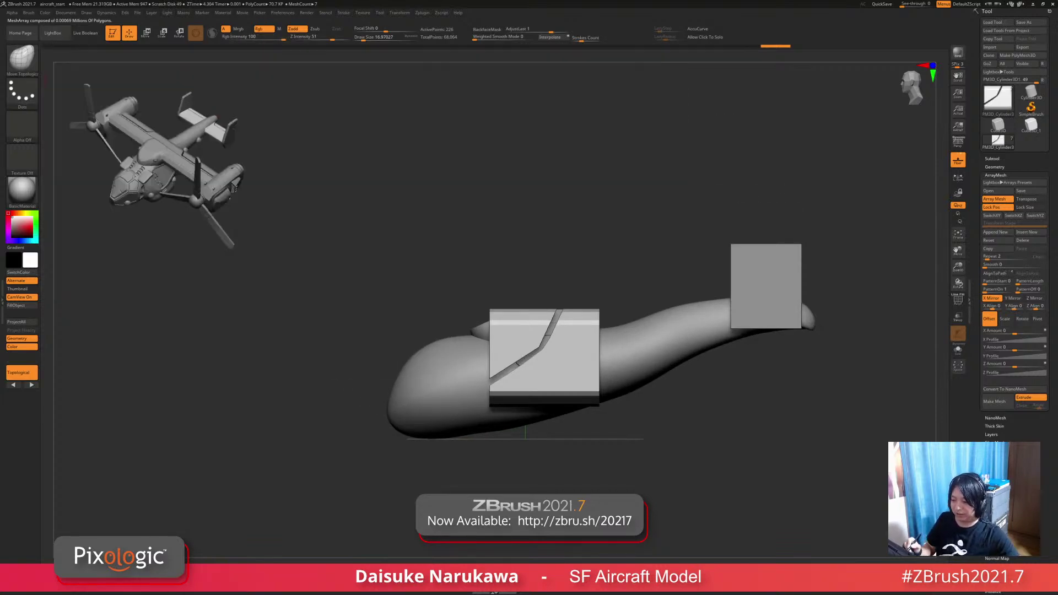
pyautogui.keyDown('alt'); pyautogui.moveTo(465, 340); pyautogui.dragTo(448, 314, button='right'); pyautogui.keyUp('alt')
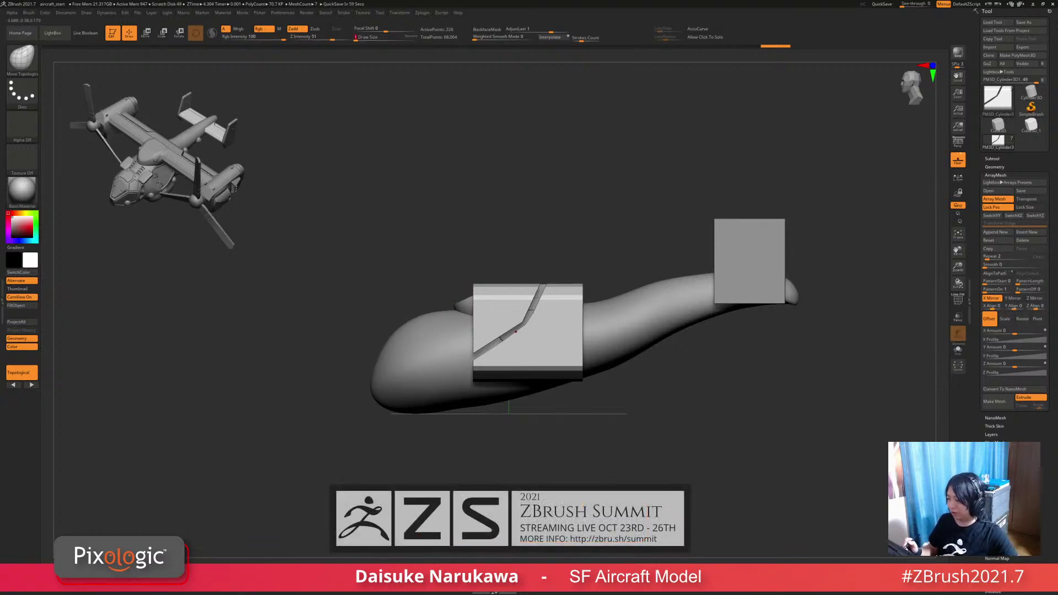
pyautogui.moveTo(449, 304); pyautogui.dragTo(504, 372, button='right')
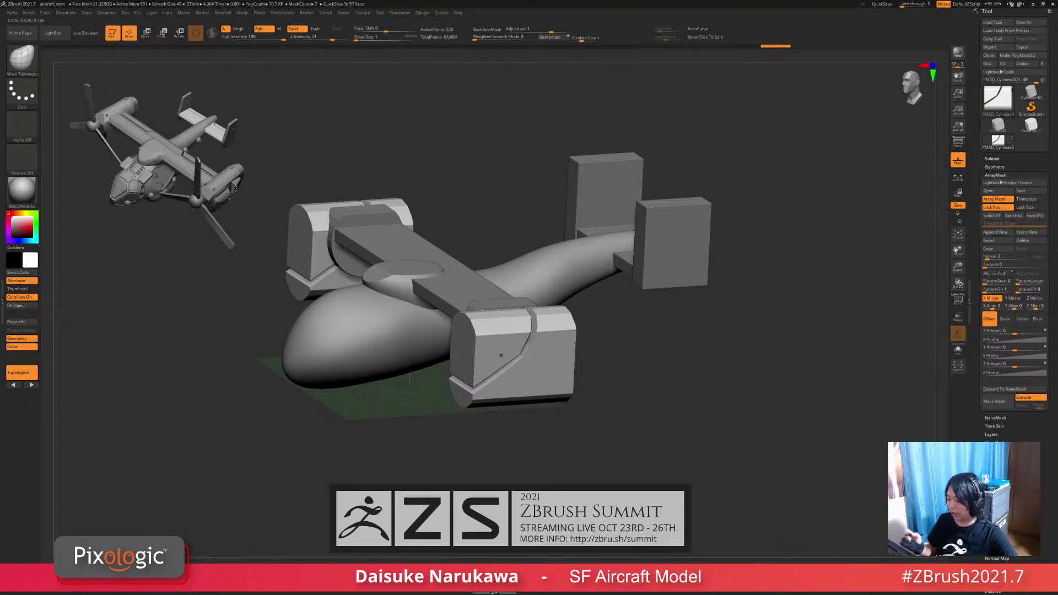
pyautogui.moveTo(501, 355); pyautogui.dragTo(570, 325, button='right')
pyautogui.moveTo(480, 325); pyautogui.dragTo(485, 365, button='right')
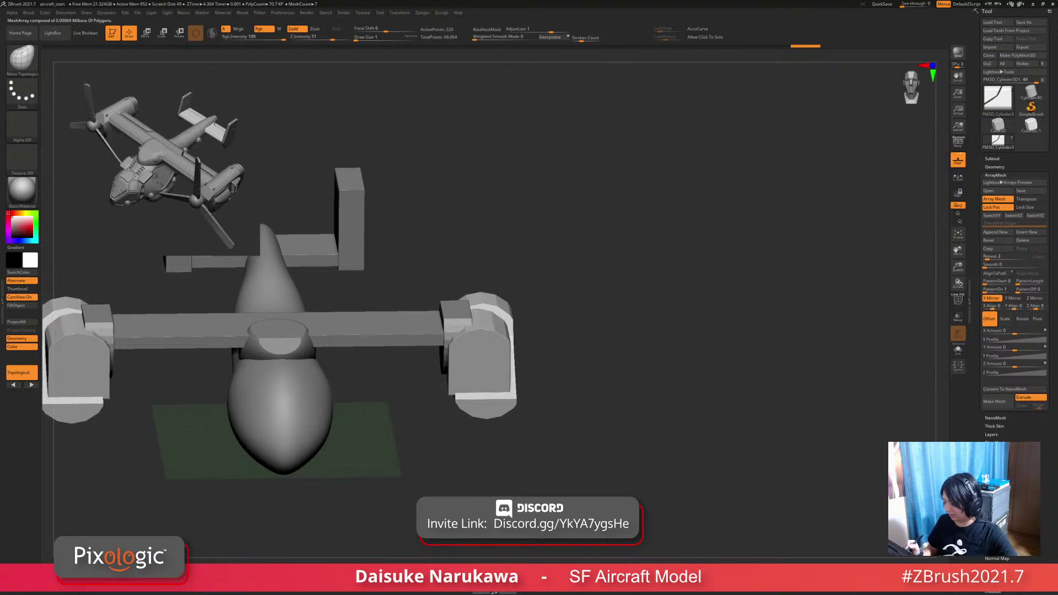
pyautogui.moveTo(480, 363); pyautogui.dragTo(486, 364)
pyautogui.keyDown('alt'); pyautogui.moveTo(486, 347); pyautogui.dragTo(531, 357, button='right'); pyautogui.keyUp('alt')
pyautogui.moveTo(531, 357); pyautogui.dragTo(626, 363, button='right')
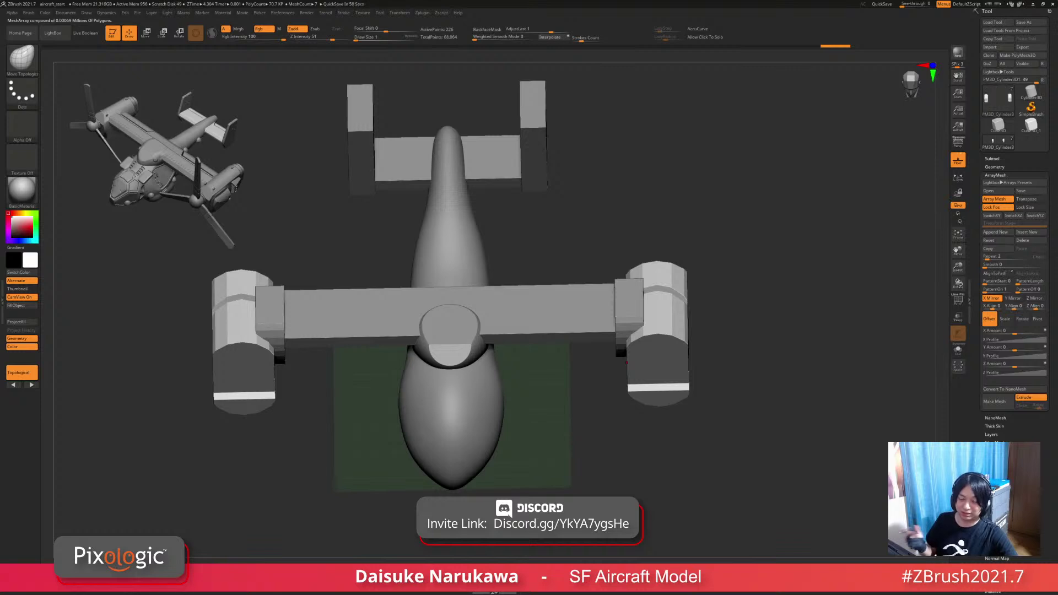
pyautogui.moveTo(626, 363)
pyautogui.keyDown('alt'); pyautogui.mouseDown(button='right')
pyautogui.moveTo(605, 339)
pyautogui.moveTo(641, 350)
pyautogui.moveTo(661, 300)
pyautogui.moveTo(518, 303)
pyautogui.mouseUp(button='right'); pyautogui.keyUp('alt')
# Step: Undo the nacelle section moves and the knife cut
pyautogui.hotkey('ctrl', 'z')
pyautogui.hotkey('ctrl', 'z')
pyautogui.hotkey('ctrl', 'z')
pyautogui.hotkey('ctrl', 'z')
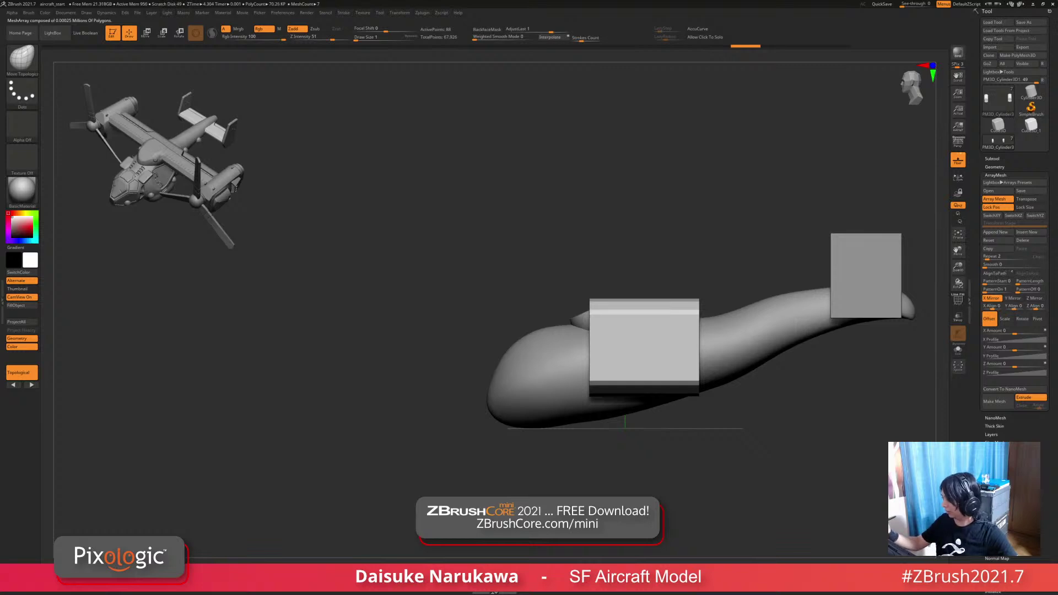
# Step: Convert the mirrored nacelle array to a regular mesh and cut the same bent gap through both nacelles
pyautogui.hotkey('ctrl', 'shift', 'z')
pyautogui.moveTo(678, 308)
pyautogui.keyDown('alt'); pyautogui.mouseDown(button='right')
pyautogui.moveTo(600, 326)
pyautogui.moveTo(651, 341)
pyautogui.moveTo(584, 338)
pyautogui.moveTo(612, 335)
pyautogui.moveTo(584, 346)
pyautogui.mouseUp(button='right'); pyautogui.keyUp('alt')
pyautogui.hotkey('ctrl', 'shift', 'z')
pyautogui.moveTo(474, 328); pyautogui.dragTo(472, 358, button='right')
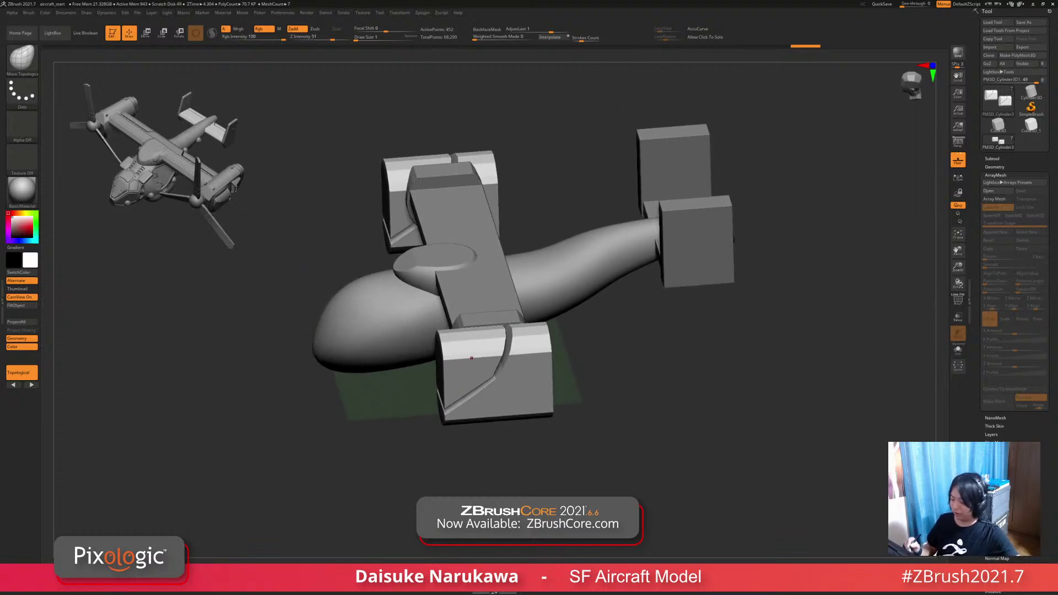
# Step: Test shifting the cut section of the near nacelle with Move Topological and undo the moves
pyautogui.moveTo(471, 359); pyautogui.dragTo(480, 352)
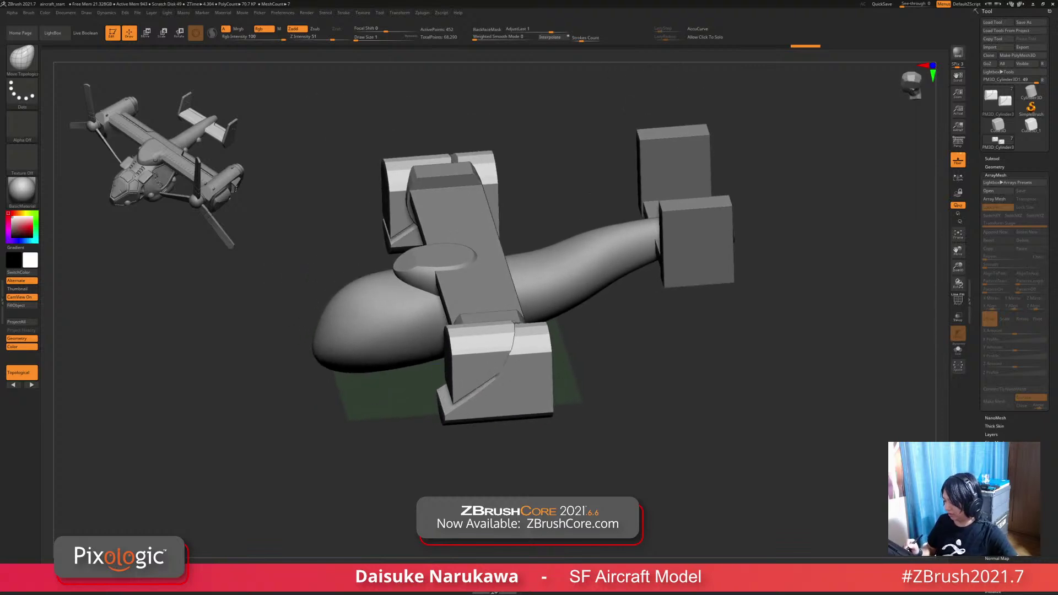
pyautogui.hotkey('ctrl', 'shift', 'z')
pyautogui.moveTo(480, 309)
pyautogui.mouseDown(button='right')
pyautogui.moveTo(472, 358)
pyautogui.moveTo(468, 312)
pyautogui.mouseUp(button='right')
pyautogui.moveTo(466, 412); pyautogui.dragTo(477, 406)
pyautogui.moveTo(477, 406); pyautogui.dragTo(477, 449, button='right')
pyautogui.hotkey('ctrl', 'z')
pyautogui.moveTo(468, 394); pyautogui.dragTo(481, 390)
pyautogui.hotkey('ctrl', 'z')
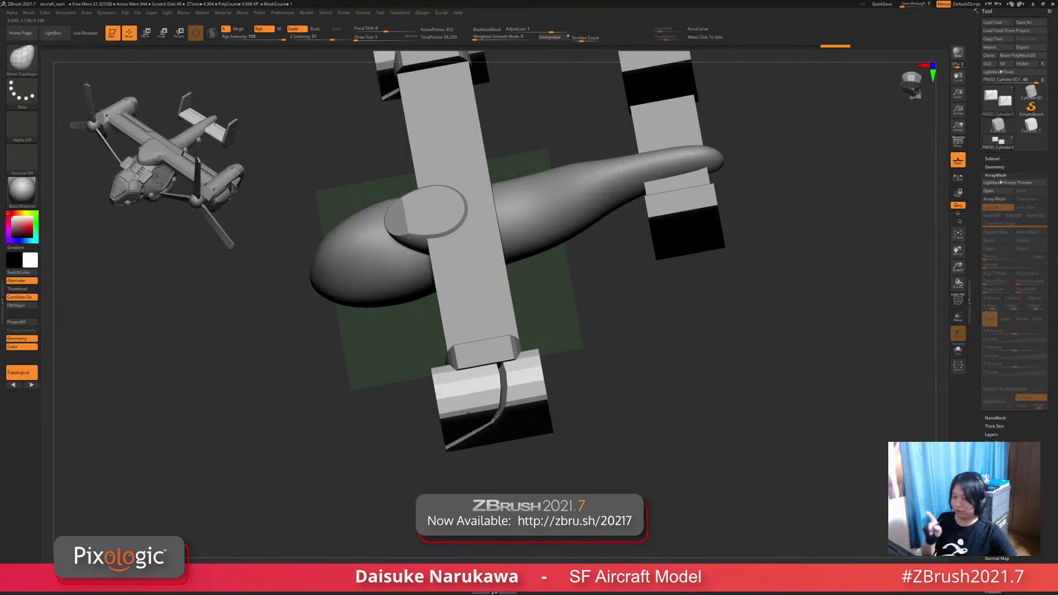
pyautogui.moveTo(468, 412)
pyautogui.mouseDown(button='right')
pyautogui.moveTo(481, 384)
pyautogui.moveTo(500, 427)
pyautogui.moveTo(495, 402)
pyautogui.moveTo(493, 414)
pyautogui.mouseUp(button='right')
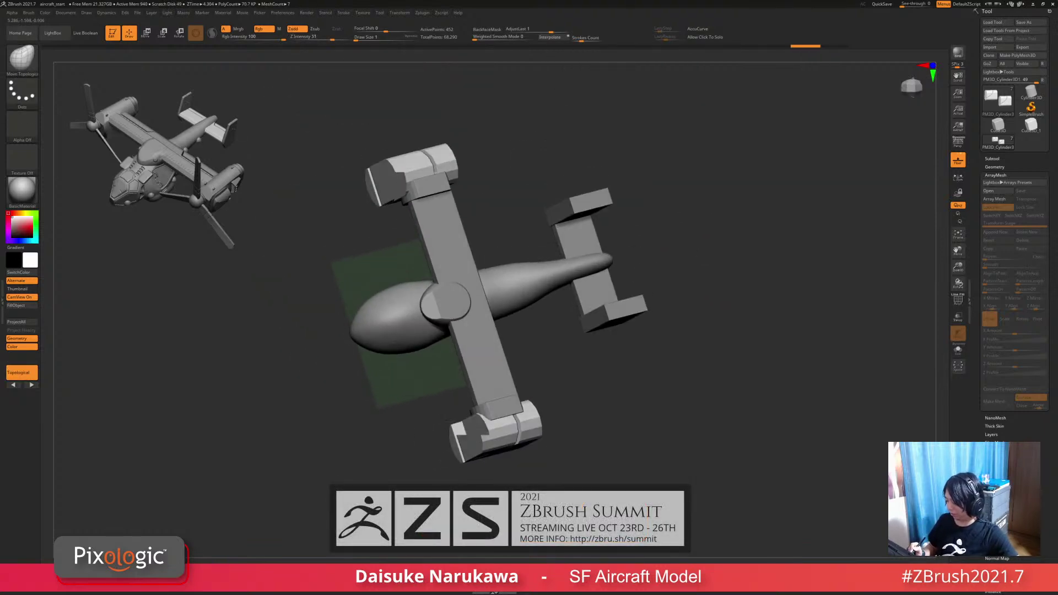
pyautogui.moveTo(482, 441); pyautogui.dragTo(496, 438)
pyautogui.hotkey('ctrl', 'z')
pyautogui.keyDown('alt'); pyautogui.moveTo(483, 411); pyautogui.dragTo(467, 374, button='right'); pyautogui.keyUp('alt')
# Step: Try moving the nacelle's cut section with the Gizmo 3D and undo the change
pyautogui.press('w')
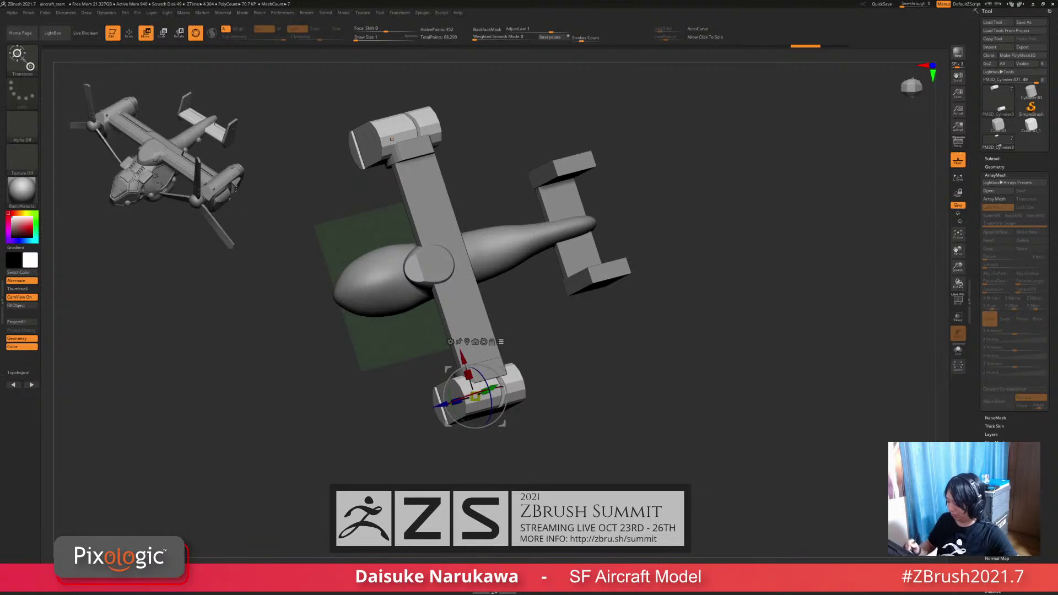
pyautogui.moveTo(475, 396); pyautogui.dragTo(476, 397)
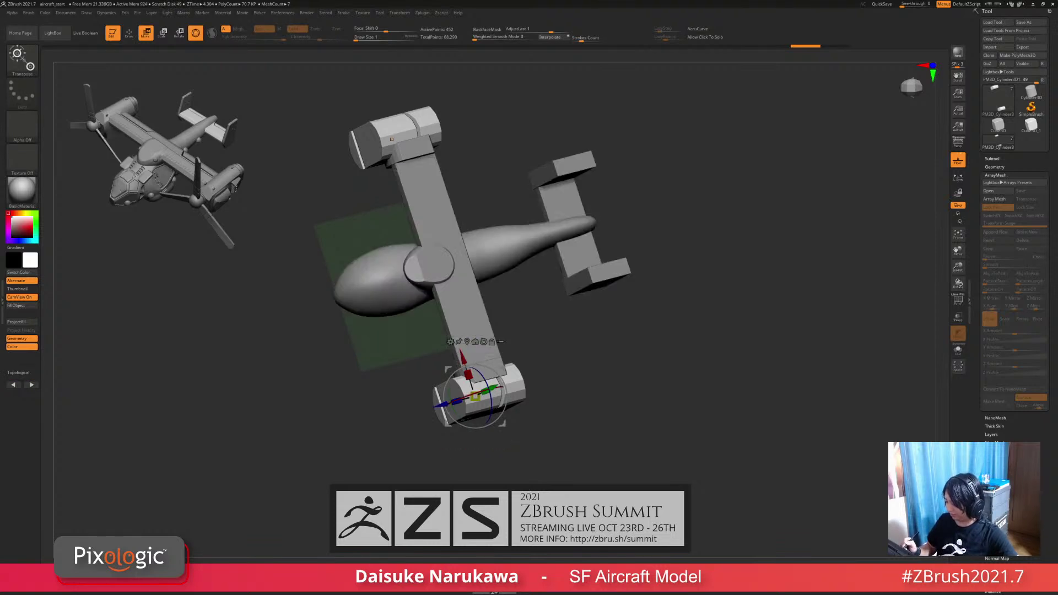
pyautogui.moveTo(463, 357); pyautogui.dragTo(472, 384)
pyautogui.hotkey('ctrl', 'z')
pyautogui.keyDown('ctrl'); pyautogui.moveTo(471, 416); pyautogui.dragTo(472, 449, button='right'); pyautogui.keyUp('ctrl')
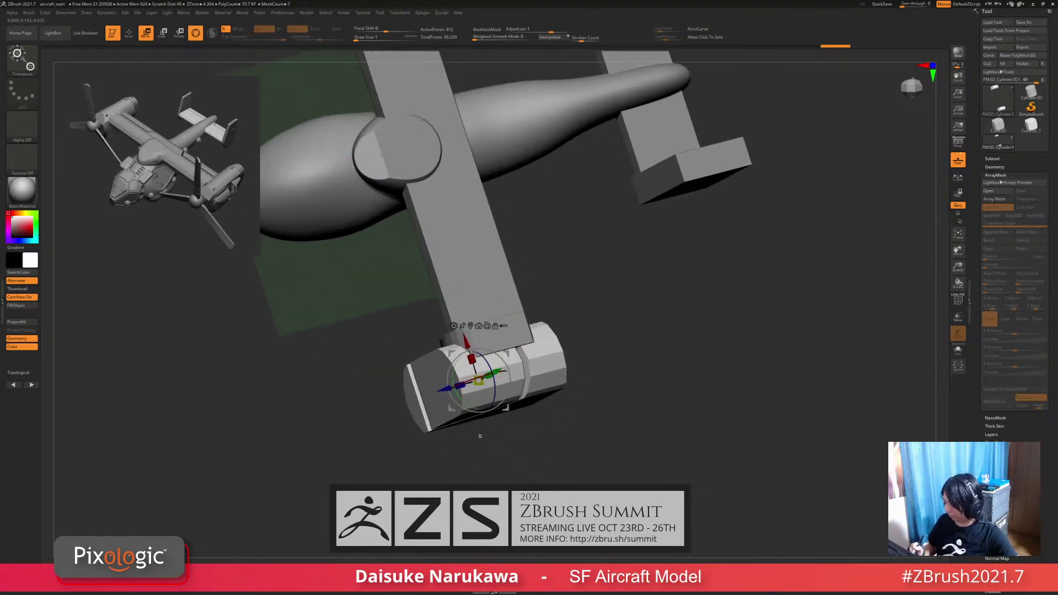
# Step: Mask everything except one nacelle section, try moving it with the gizmo, and undo the attempts
pyautogui.click(996, 175)
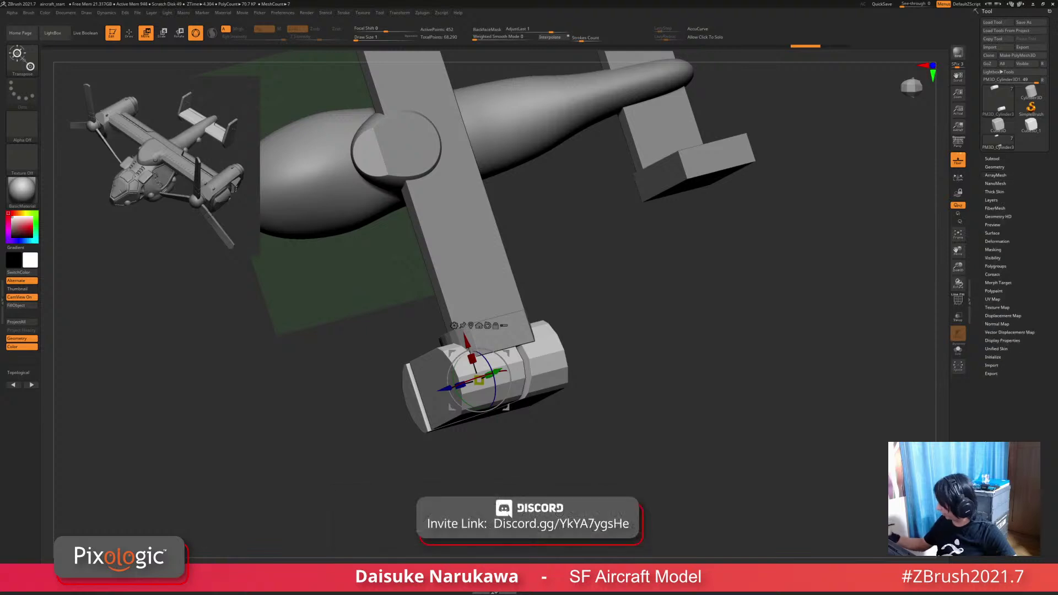
pyautogui.click(996, 266)
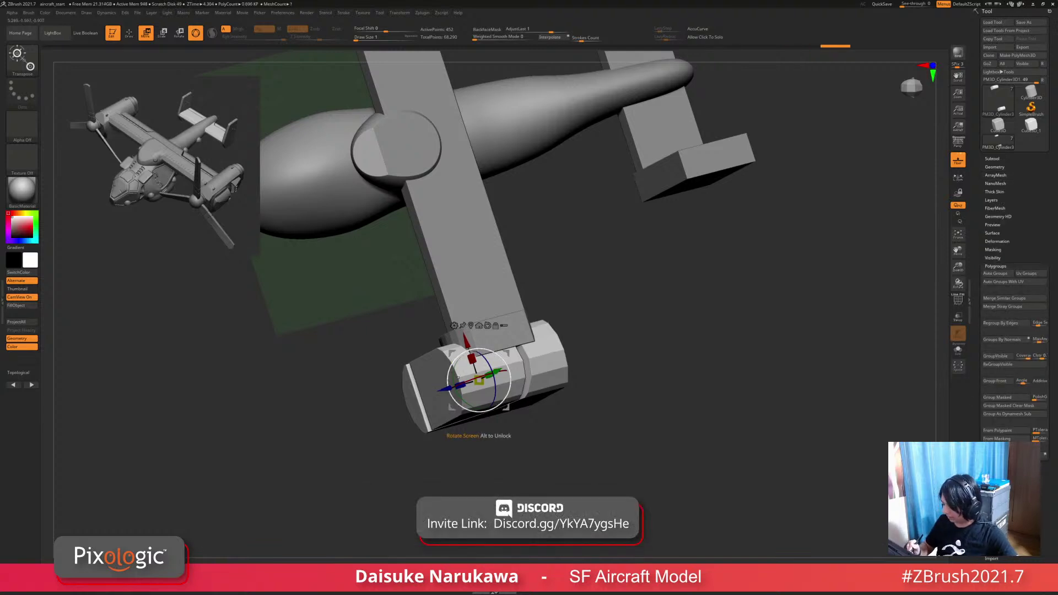
pyautogui.keyDown('ctrl'); pyautogui.moveTo(451, 356); pyautogui.dragTo(451, 325, button='right'); pyautogui.keyUp('ctrl')
pyautogui.keyDown('ctrl'); pyautogui.click(488, 376); pyautogui.keyUp('ctrl')
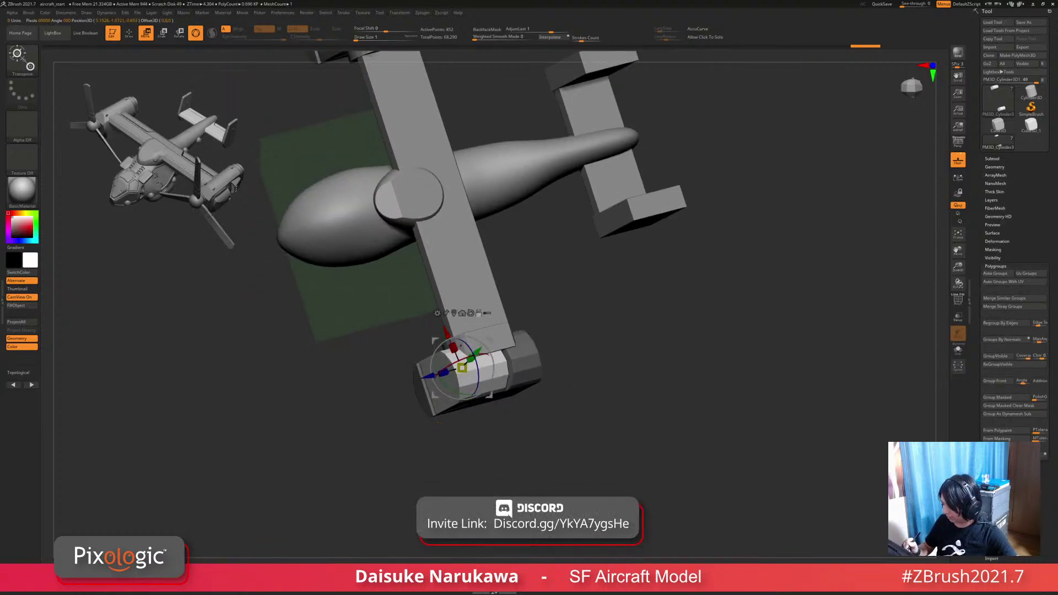
pyautogui.moveTo(447, 333); pyautogui.dragTo(469, 401)
pyautogui.keyDown('ctrl'); pyautogui.moveTo(471, 405); pyautogui.dragTo(472, 362, button='right'); pyautogui.keyUp('ctrl')
pyautogui.moveTo(486, 393); pyautogui.dragTo(475, 359)
pyautogui.hotkey('ctrl', 'z')
pyautogui.hotkey('ctrl', 'z')
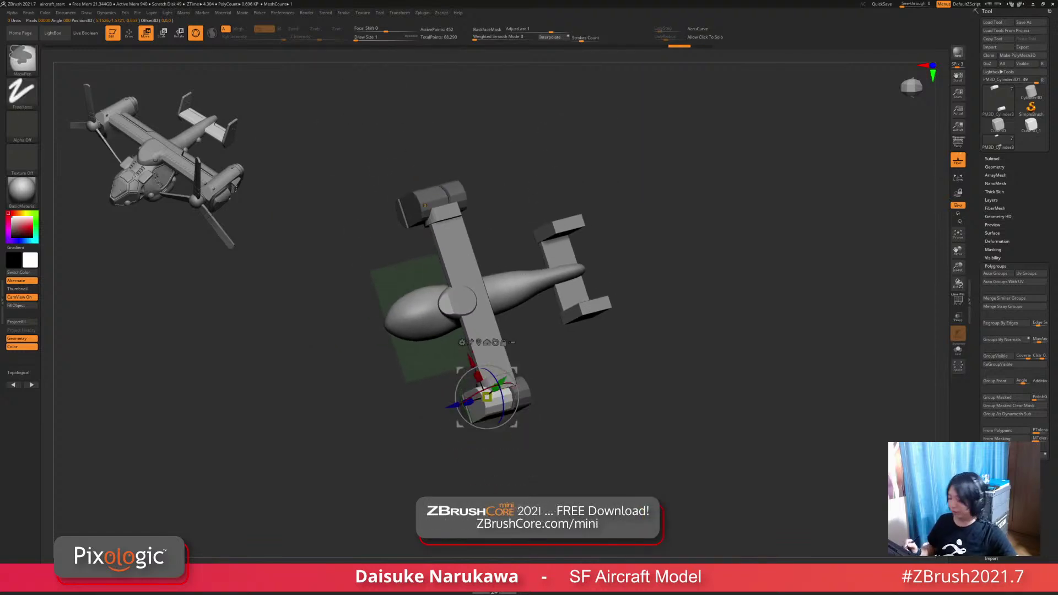
# Step: Return to Draw mode and undo the nacelle cut and mesh conversion, restoring the mirrored ArrayMesh nacelles
pyautogui.keyDown('ctrl'); pyautogui.moveTo(458, 342); pyautogui.dragTo(477, 380, button='right'); pyautogui.keyUp('ctrl')
pyautogui.moveTo(477, 380)
pyautogui.mouseDown(button='right')
pyautogui.moveTo(526, 363)
pyautogui.moveTo(562, 375)
pyautogui.moveTo(552, 347)
pyautogui.moveTo(564, 371)
pyautogui.moveTo(571, 329)
pyautogui.moveTo(562, 337)
pyautogui.moveTo(518, 320)
pyautogui.mouseUp(button='right')
pyautogui.press('q')
pyautogui.hotkey('ctrl', 'z')
pyautogui.hotkey('ctrl', 'z')
pyautogui.hotkey('ctrl', 'z')
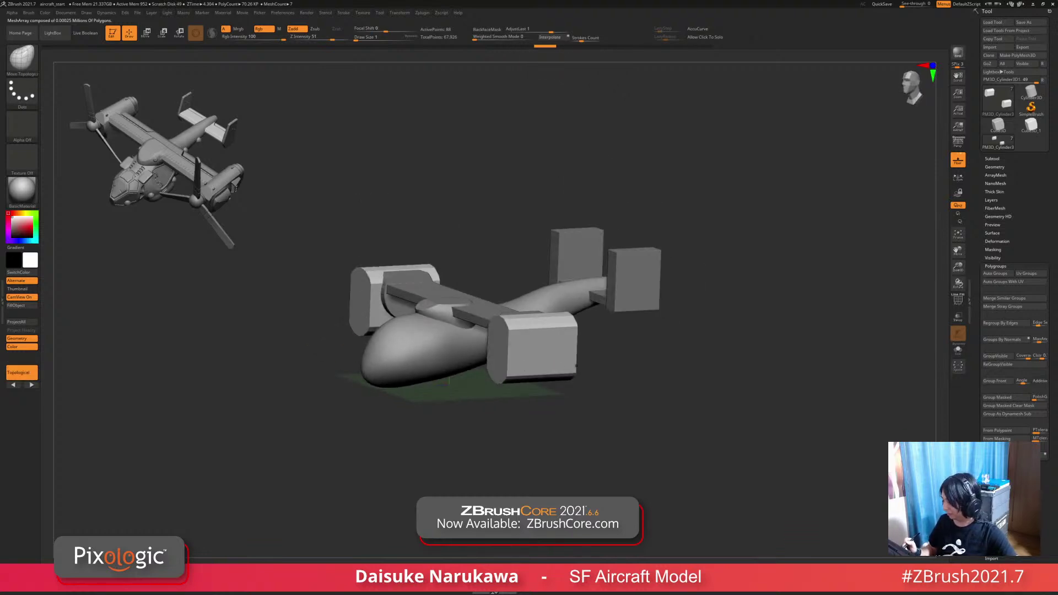
# Step: Select the fuselage and slice off its rounded upper nose along a windshield-like slope in side view with KnifeCurve
pyautogui.moveTo(577, 366); pyautogui.dragTo(596, 420, button='right')
pyautogui.click(992, 159)
pyautogui.keyDown('alt'); pyautogui.click(414, 353); pyautogui.keyUp('alt')
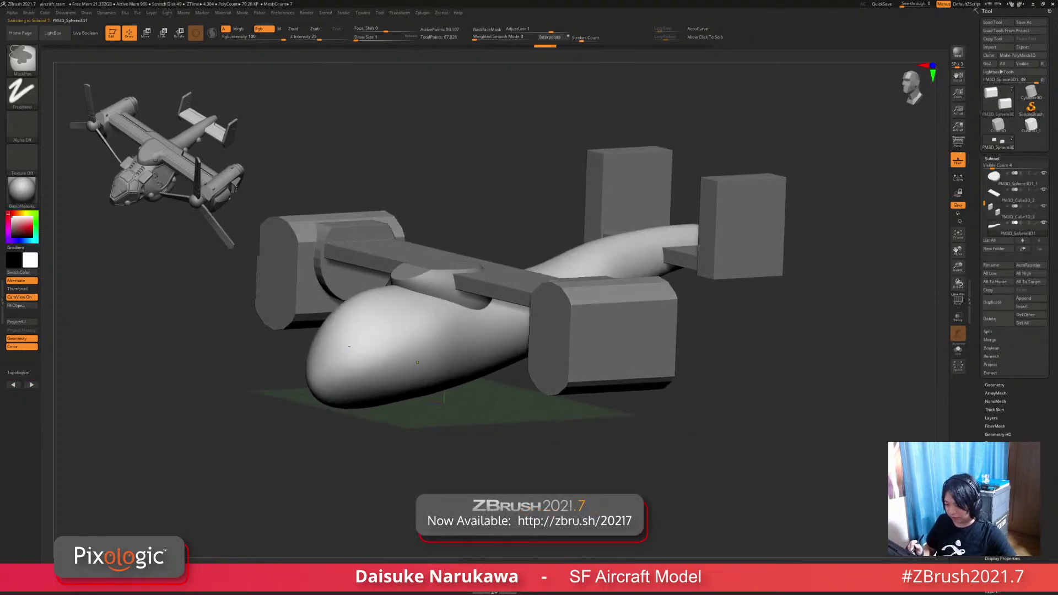
pyautogui.moveTo(427, 358)
pyautogui.keyDown('shift'); pyautogui.mouseDown(button='right')
pyautogui.moveTo(408, 360)
pyautogui.moveTo(426, 341)
pyautogui.mouseUp(button='right'); pyautogui.keyUp('shift')
pyautogui.hotkey('ctrl', 'shift')
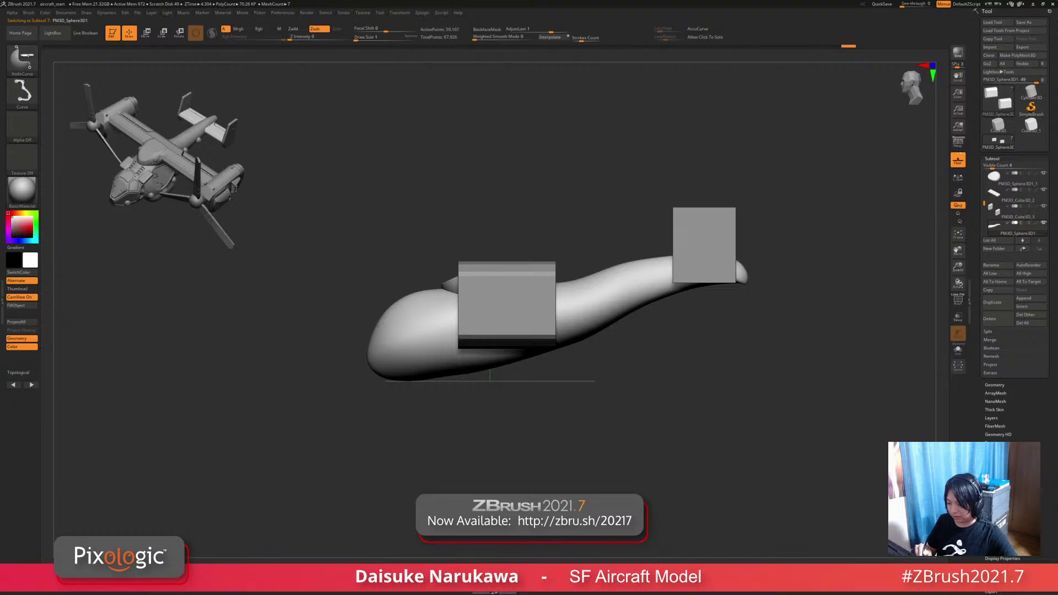
pyautogui.moveTo(551, 408)
pyautogui.mouseDown(button='right')
pyautogui.moveTo(601, 420)
pyautogui.moveTo(597, 430)
pyautogui.moveTo(573, 425)
pyautogui.mouseUp(button='right')
pyautogui.hotkey('ctrl', 'shift')
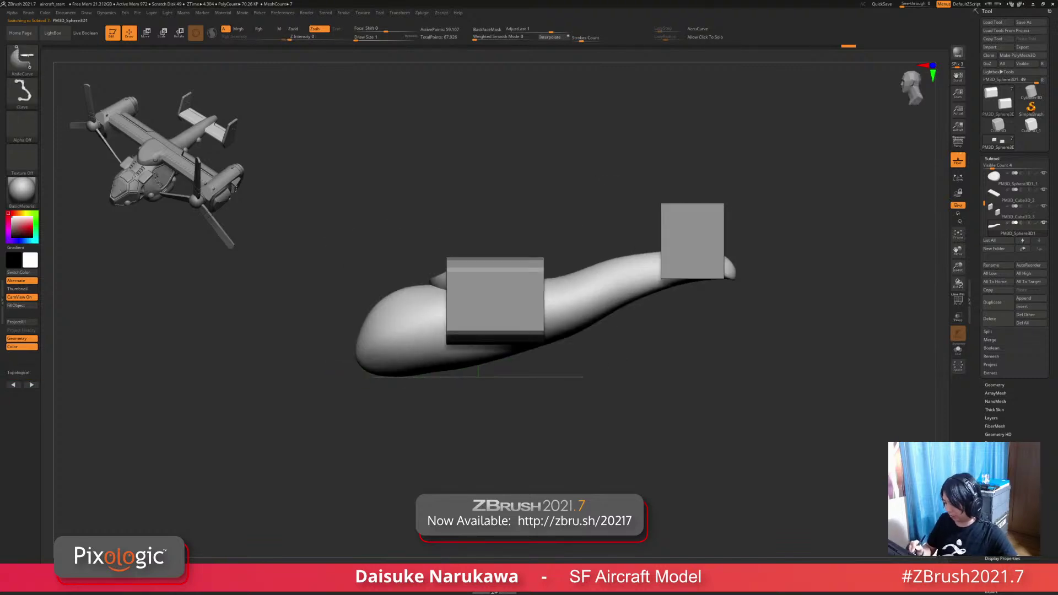
pyautogui.press('ctrl')
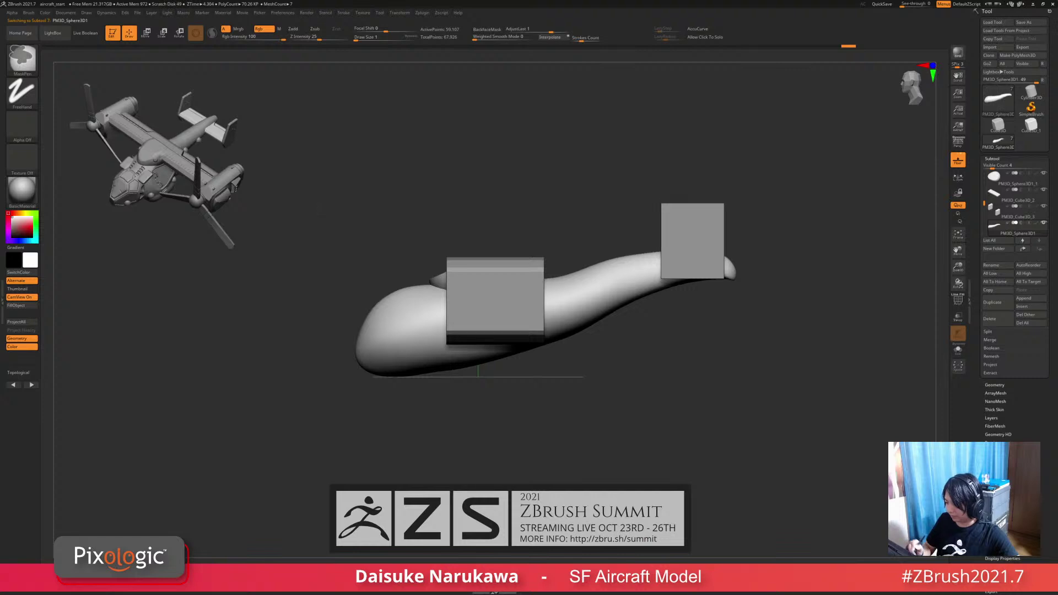
pyautogui.hotkey('ctrl', 'shift')
pyautogui.moveTo(322, 352)
pyautogui.keyDown('ctrl'); pyautogui.keyDown('shift'); pyautogui.mouseDown()
pyautogui.moveTo(383, 306)
pyautogui.moveTo(461, 270)
pyautogui.moveTo(454, 265)
pyautogui.mouseUp(); pyautogui.keyUp('shift'); pyautogui.keyUp('ctrl')
pyautogui.moveTo(298, 220)
pyautogui.mouseDown()
pyautogui.moveTo(386, 231)
pyautogui.moveTo(381, 253)
pyautogui.moveTo(303, 225)
pyautogui.mouseUp()
# Step: Slice a steep slanted face across the front of the fuselage nose with KnifeCurve
pyautogui.hotkey('ctrl', 'shift')
pyautogui.keyDown('ctrl'); pyautogui.keyDown('shift'); pyautogui.moveTo(352, 397); pyautogui.dragTo(386, 273); pyautogui.keyUp('shift'); pyautogui.keyUp('ctrl')
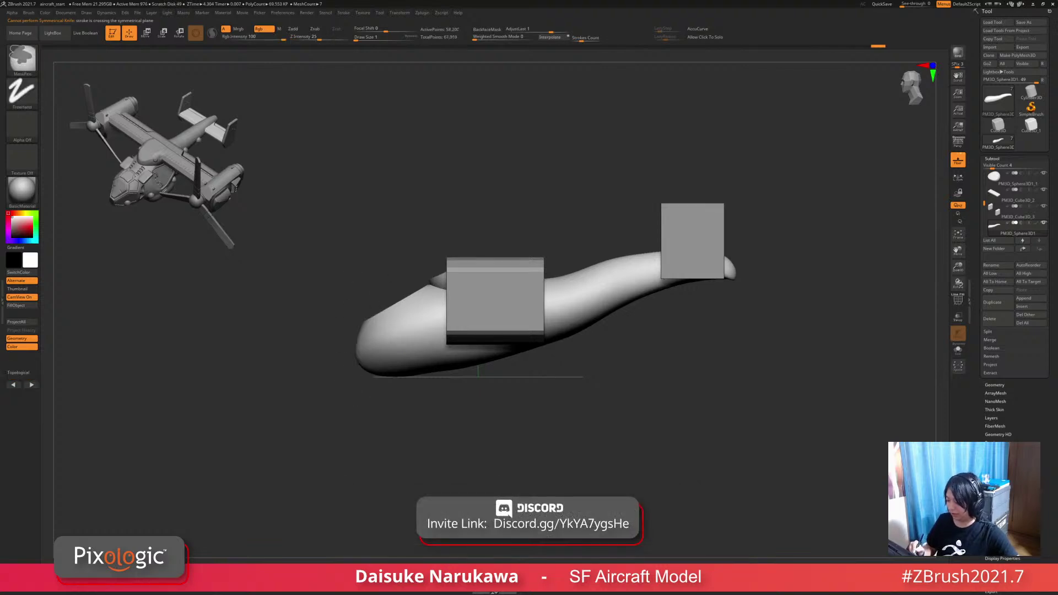
pyautogui.keyDown('ctrl'); pyautogui.keyDown('shift'); pyautogui.moveTo(352, 394); pyautogui.dragTo(389, 290); pyautogui.keyUp('shift'); pyautogui.keyUp('ctrl')
pyautogui.moveTo(297, 221)
pyautogui.mouseDown()
pyautogui.moveTo(386, 234)
pyautogui.moveTo(309, 224)
pyautogui.mouseUp()
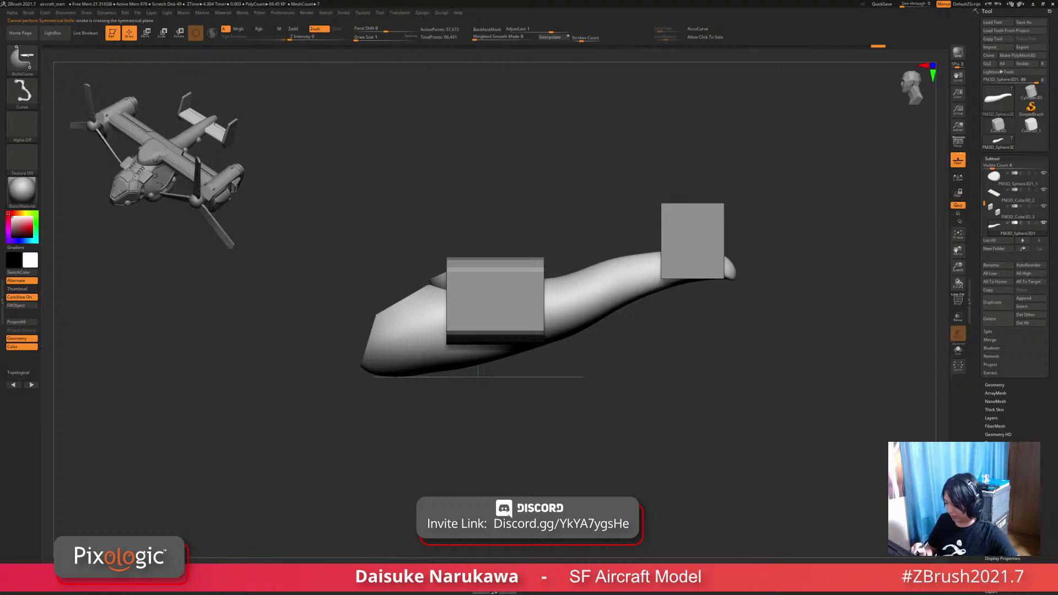
# Step: Cut an angled chin below the nose tip and trim the fuselage's underside flat with KnifeCurve
pyautogui.moveTo(342, 345)
pyautogui.keyDown('ctrl'); pyautogui.keyDown('shift'); pyautogui.mouseDown()
pyautogui.moveTo(447, 404)
pyautogui.moveTo(317, 323)
pyautogui.mouseUp(); pyautogui.keyUp('shift'); pyautogui.keyUp('ctrl')
pyautogui.hotkey('ctrl', 'z')
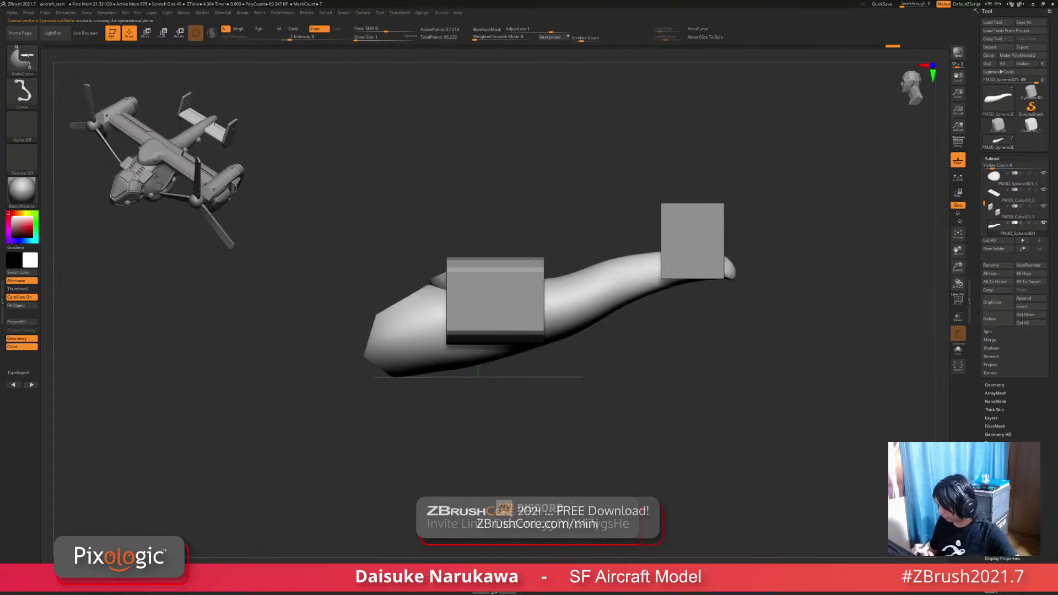
pyautogui.keyDown('ctrl'); pyautogui.keyDown('shift'); pyautogui.moveTo(590, 340); pyautogui.dragTo(362, 377); pyautogui.keyUp('shift'); pyautogui.keyUp('ctrl')
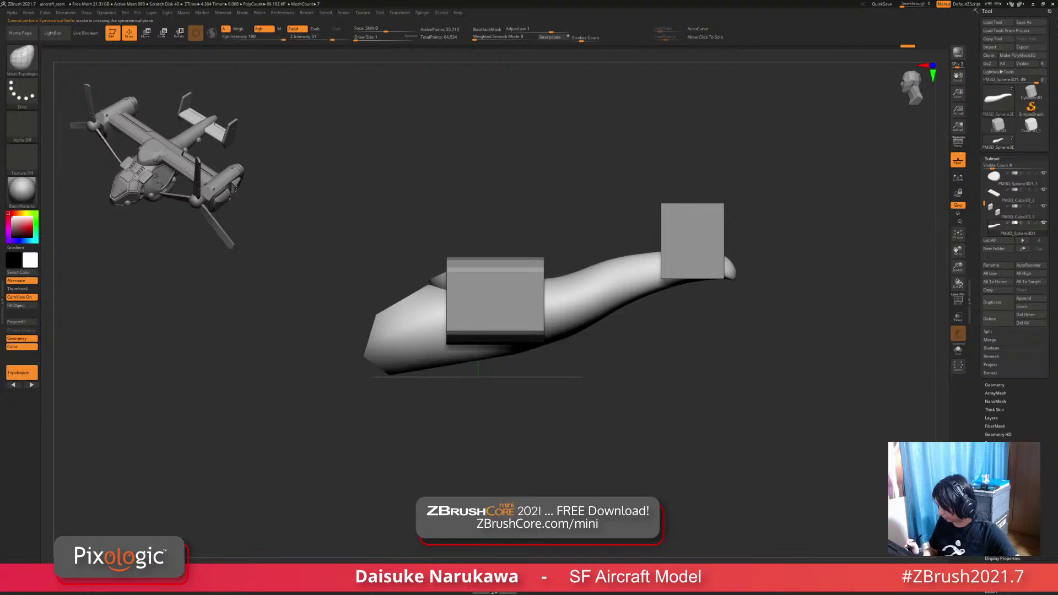
# Step: Slice the sides of the fuselage nose into a forward taper from the top view with KnifeCurve
pyautogui.moveTo(418, 452)
pyautogui.mouseDown()
pyautogui.moveTo(458, 419)
pyautogui.moveTo(551, 458)
pyautogui.moveTo(488, 451)
pyautogui.moveTo(589, 479)
pyautogui.moveTo(518, 455)
pyautogui.moveTo(612, 532)
pyautogui.mouseUp()
pyautogui.keyDown('ctrl'); pyautogui.keyDown('shift'); pyautogui.moveTo(455, 255); pyautogui.dragTo(431, 344); pyautogui.keyUp('shift'); pyautogui.keyUp('ctrl')
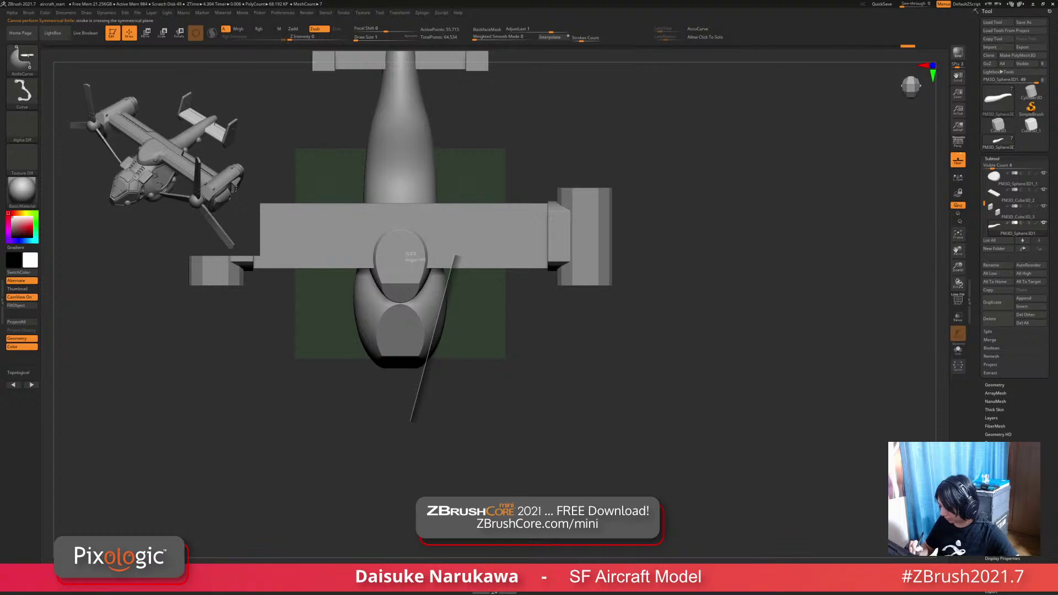
pyautogui.keyDown('ctrl'); pyautogui.keyDown('shift'); pyautogui.moveTo(411, 422); pyautogui.dragTo(419, 442); pyautogui.keyUp('shift'); pyautogui.keyUp('ctrl')
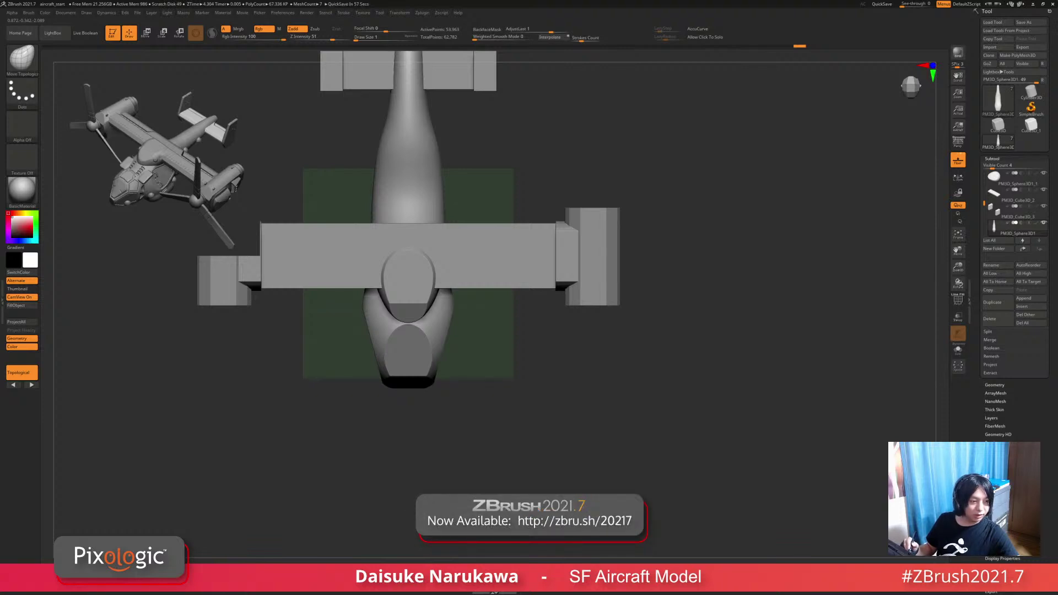
# Step: Trim the side of the fuselage nose flat with a straight lengthwise KnifeCurve cut in top view
pyautogui.hotkey('ctrl', 'shift')
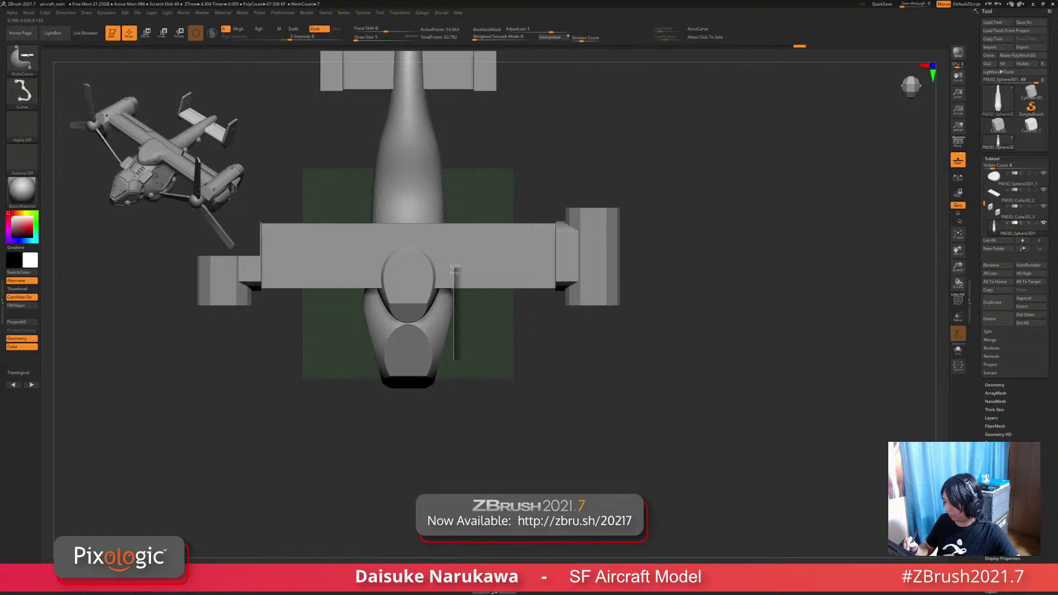
pyautogui.keyDown('ctrl'); pyautogui.keyDown('shift'); pyautogui.moveTo(454, 268); pyautogui.dragTo(452, 267); pyautogui.keyUp('shift'); pyautogui.keyUp('ctrl')
pyautogui.moveTo(689, 352)
pyautogui.mouseDown()
pyautogui.moveTo(689, 232)
pyautogui.moveTo(706, 253)
pyautogui.mouseUp()
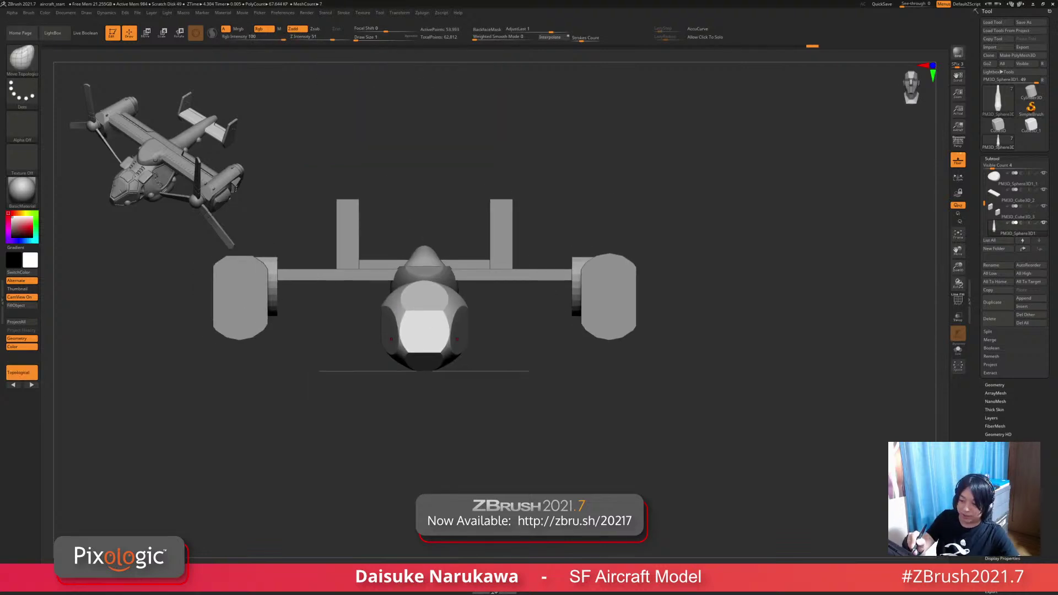
# Step: Examine the Move Topological brush's Auto Masking options, including its Topological setting
pyautogui.click(28, 12)
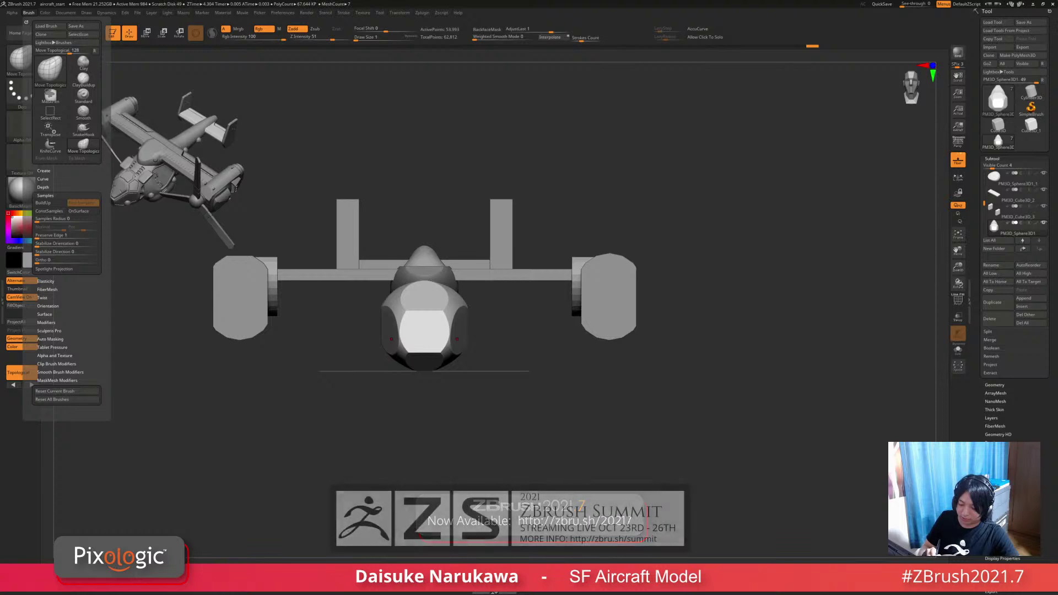
pyautogui.click(50, 339)
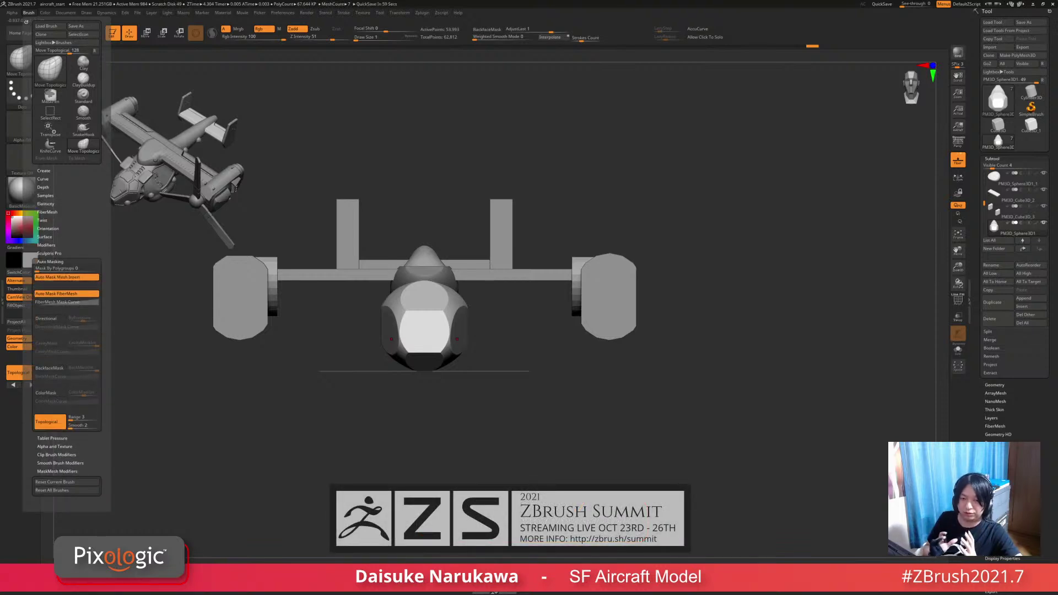
pyautogui.moveTo(457, 325)
pyautogui.mouseDown(button='right')
pyautogui.moveTo(448, 356)
pyautogui.moveTo(435, 334)
pyautogui.moveTo(443, 388)
pyautogui.mouseUp(button='right')
# Step: Select the engine nacelles and try pulling them with the Move Topological brush at a very large draw size
pyautogui.keyDown('alt'); pyautogui.click(588, 331); pyautogui.keyUp('alt')
pyautogui.moveTo(589, 344); pyautogui.dragTo(611, 342, button='right')
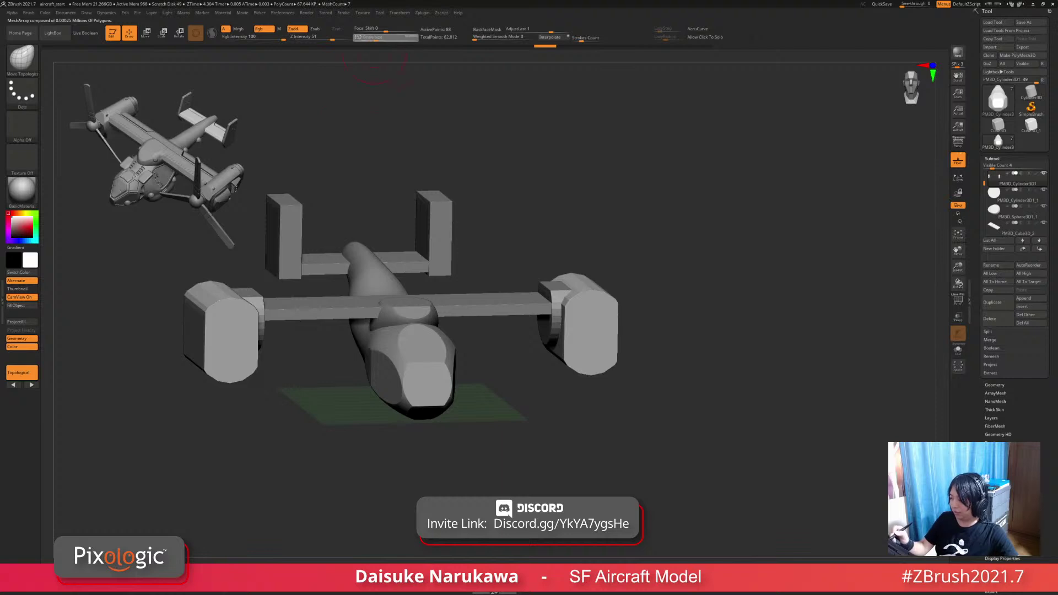
pyautogui.moveTo(375, 37)
pyautogui.mouseDown()
pyautogui.moveTo(416, 38)
pyautogui.moveTo(392, 38)
pyautogui.mouseUp()
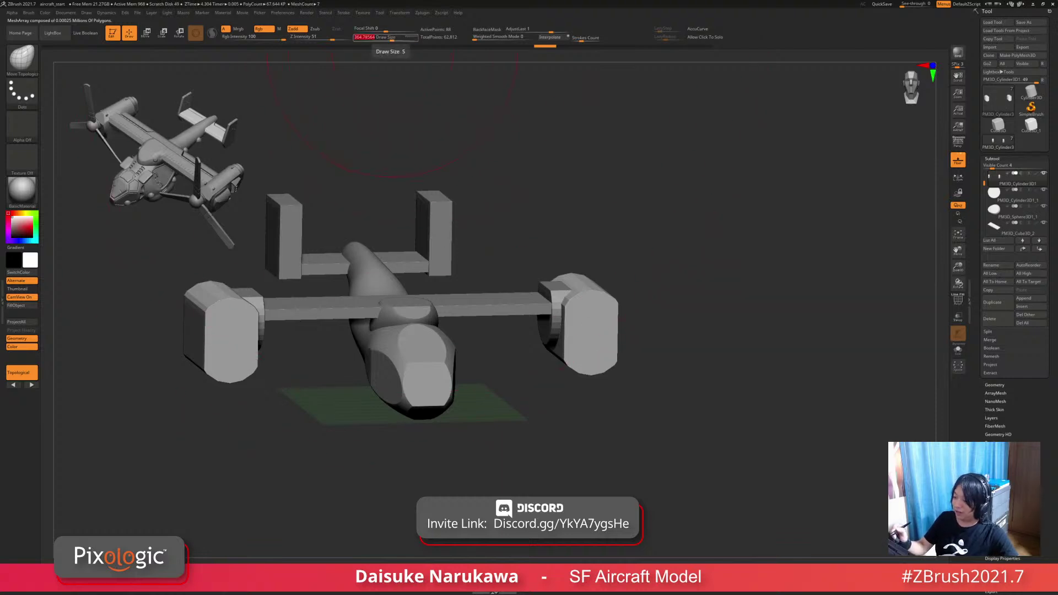
pyautogui.moveTo(586, 312); pyautogui.dragTo(590, 319, button='right')
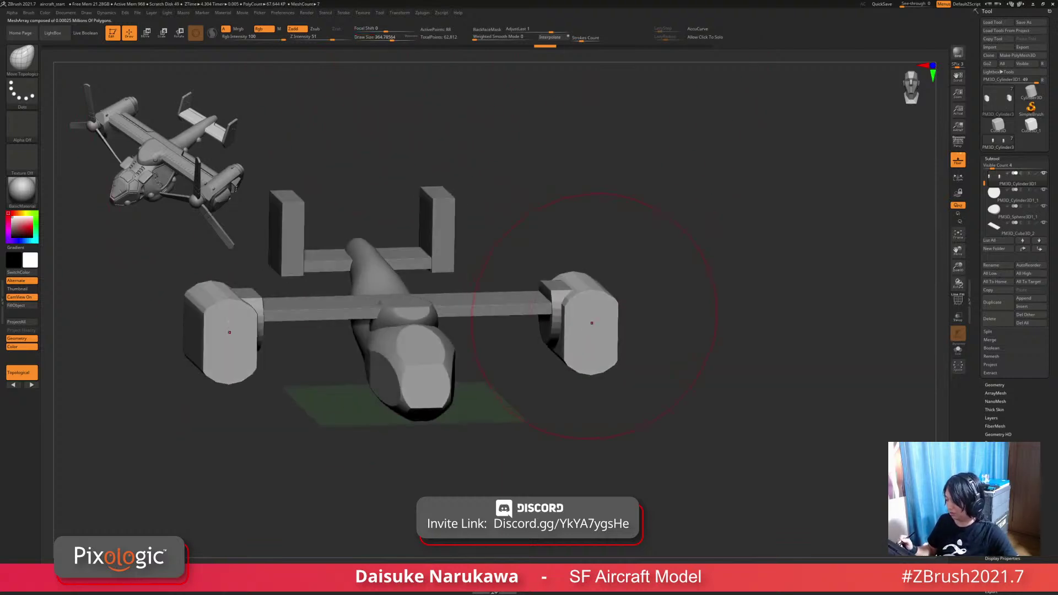
pyautogui.moveTo(591, 320)
pyautogui.mouseDown()
pyautogui.moveTo(601, 311)
pyautogui.moveTo(593, 352)
pyautogui.moveTo(612, 339)
pyautogui.moveTo(597, 348)
pyautogui.mouseUp()
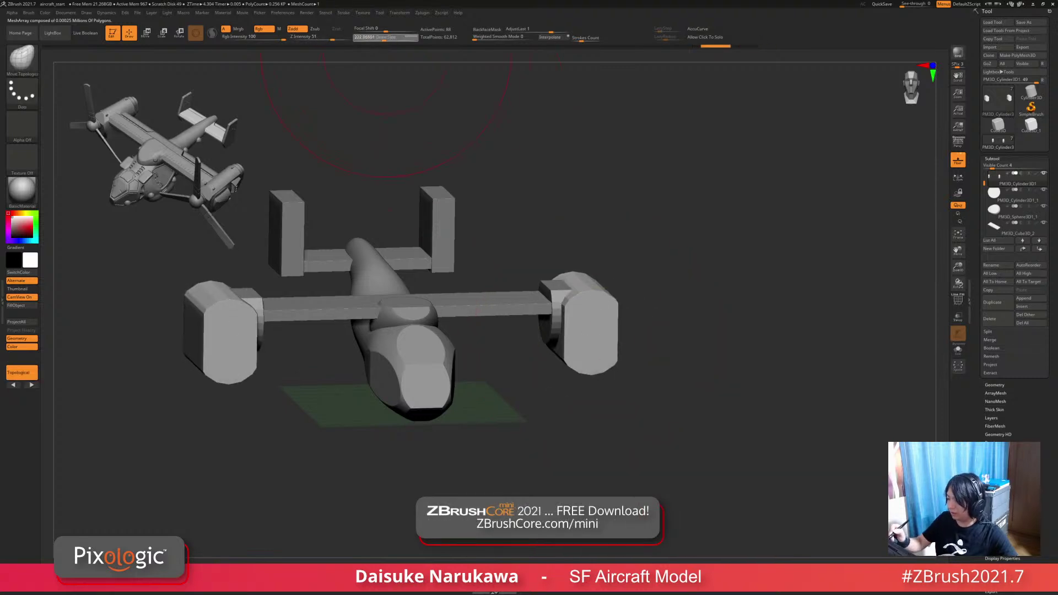
# Step: Try moving the nacelles with the Move Topological brush at a minimal draw size, and undo the stroke
pyautogui.moveTo(358, 38); pyautogui.dragTo(354, 37)
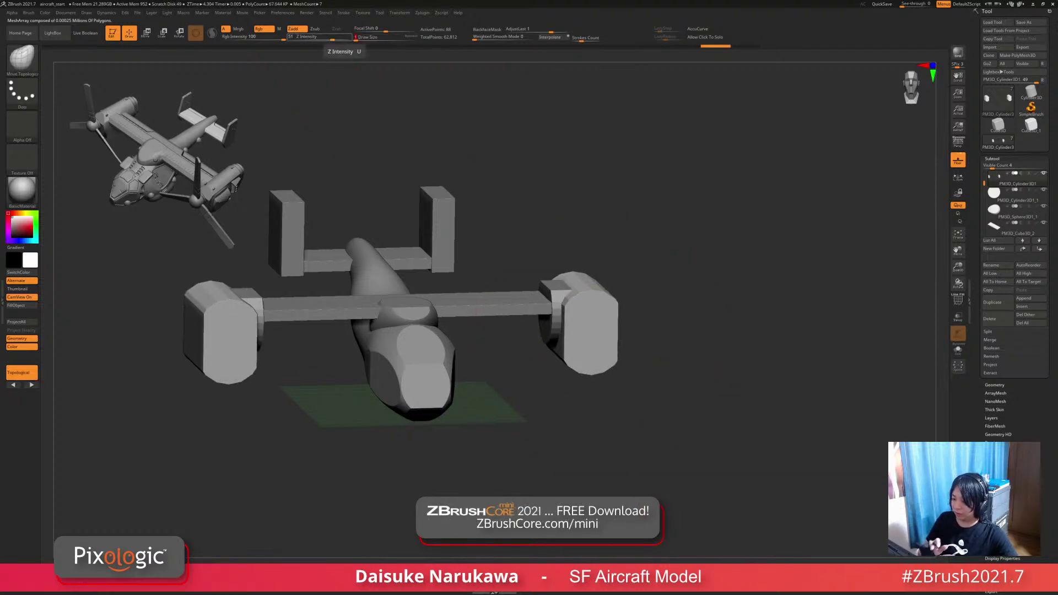
pyautogui.moveTo(342, 165); pyautogui.dragTo(336, 137, button='right')
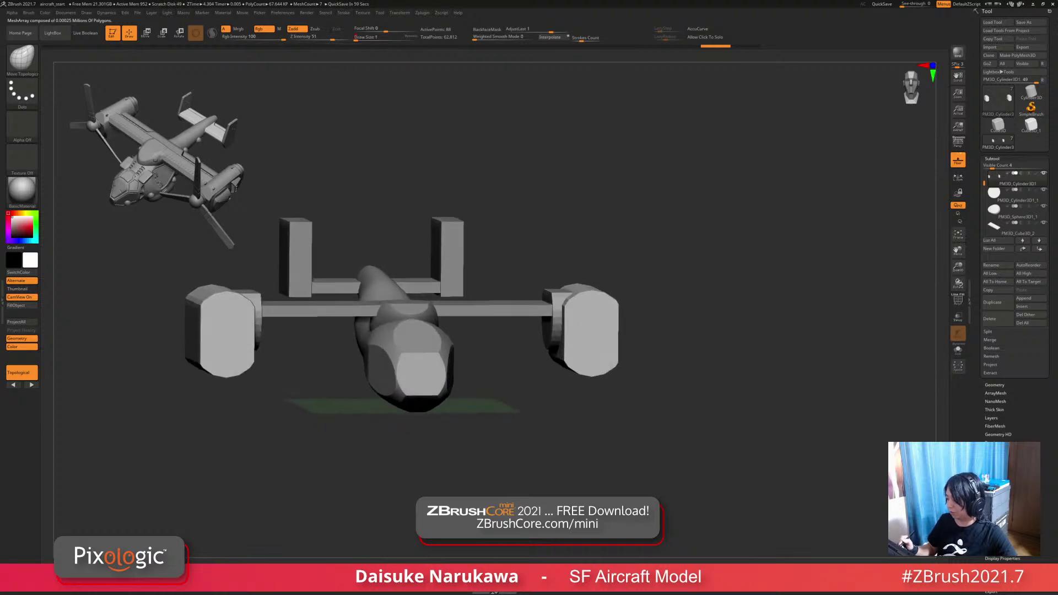
pyautogui.moveTo(592, 280); pyautogui.dragTo(592, 320)
pyautogui.moveTo(662, 331); pyautogui.dragTo(672, 375, button='right')
pyautogui.hotkey('ctrl', 'z')
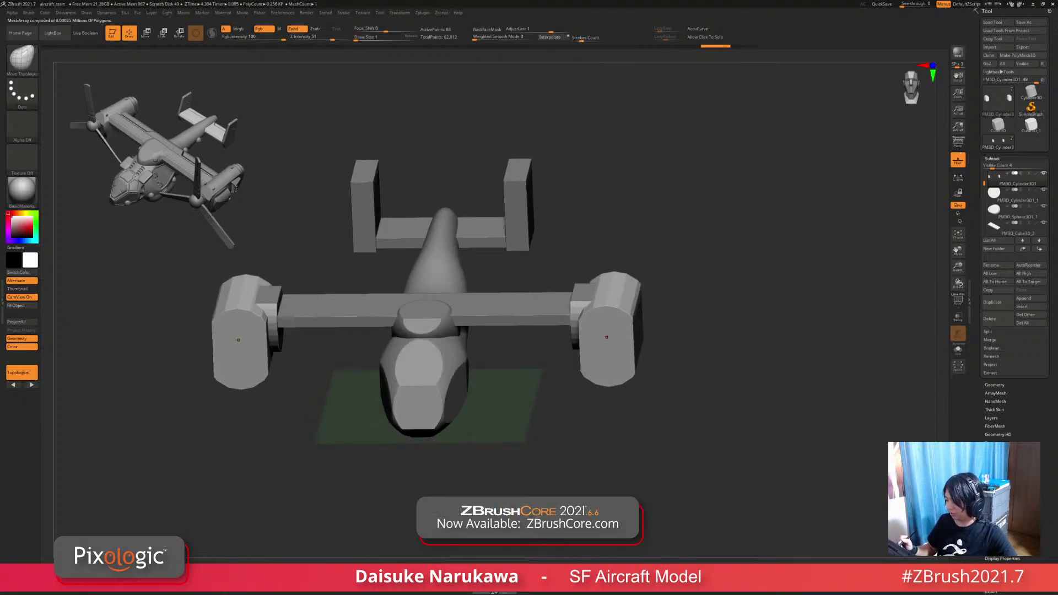
# Step: Try shifting the whole nacelles in repeated Move Topological strokes from their front faces, and undo the changes
pyautogui.moveTo(607, 342); pyautogui.dragTo(640, 320, button='right')
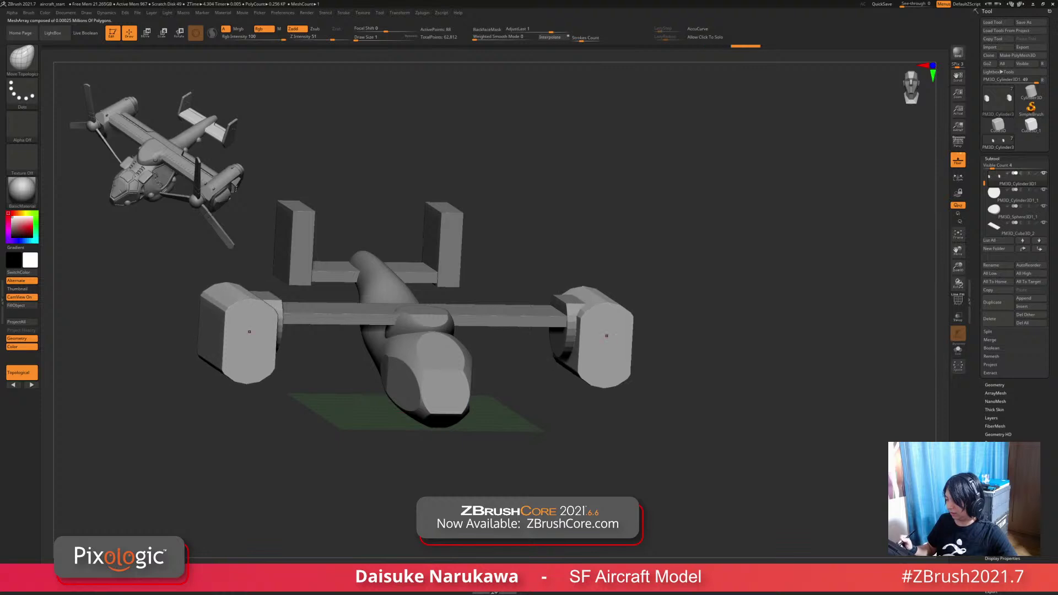
pyautogui.keyDown('shift'); pyautogui.moveTo(607, 337); pyautogui.dragTo(606, 335); pyautogui.keyUp('shift')
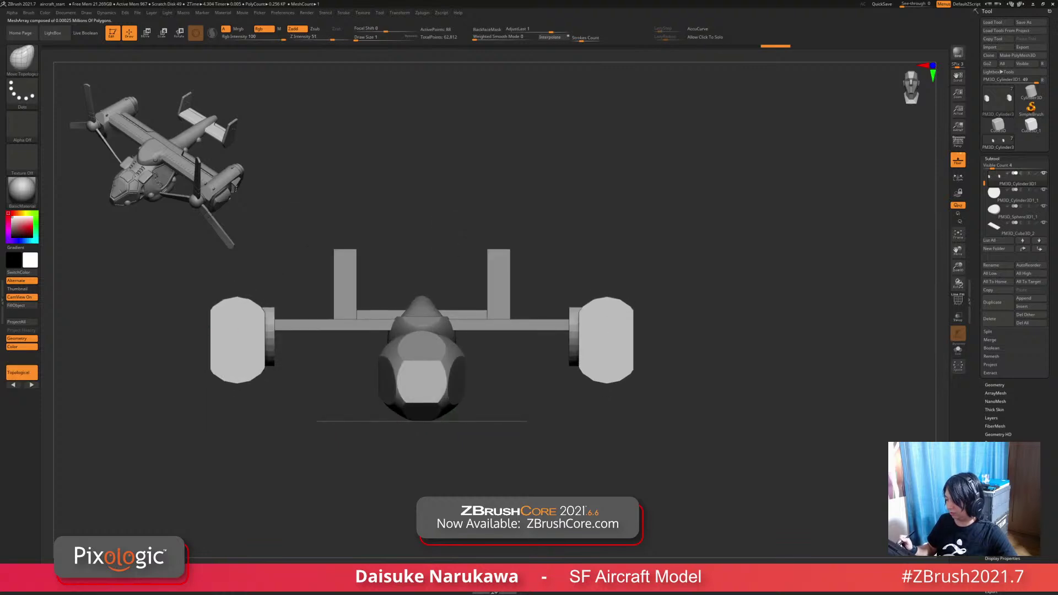
pyautogui.moveTo(661, 331); pyautogui.dragTo(678, 375, button='right')
pyautogui.hotkey('ctrl', 'z')
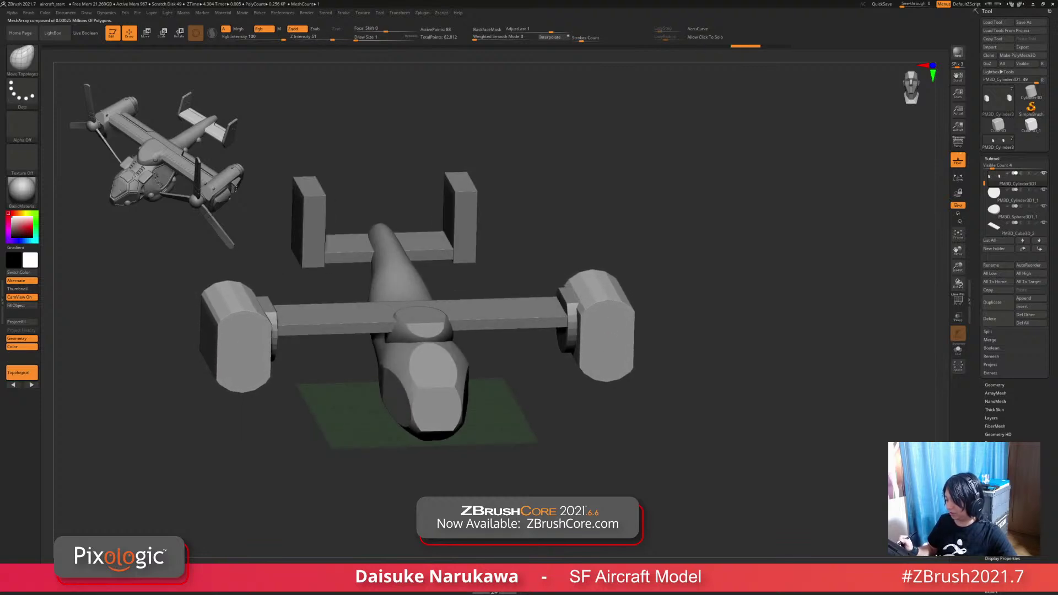
pyautogui.hotkey('ctrl', 'shift', 'z')
pyautogui.moveTo(605, 336)
pyautogui.mouseDown(button='right')
pyautogui.moveTo(594, 305)
pyautogui.moveTo(613, 369)
pyautogui.mouseUp(button='right')
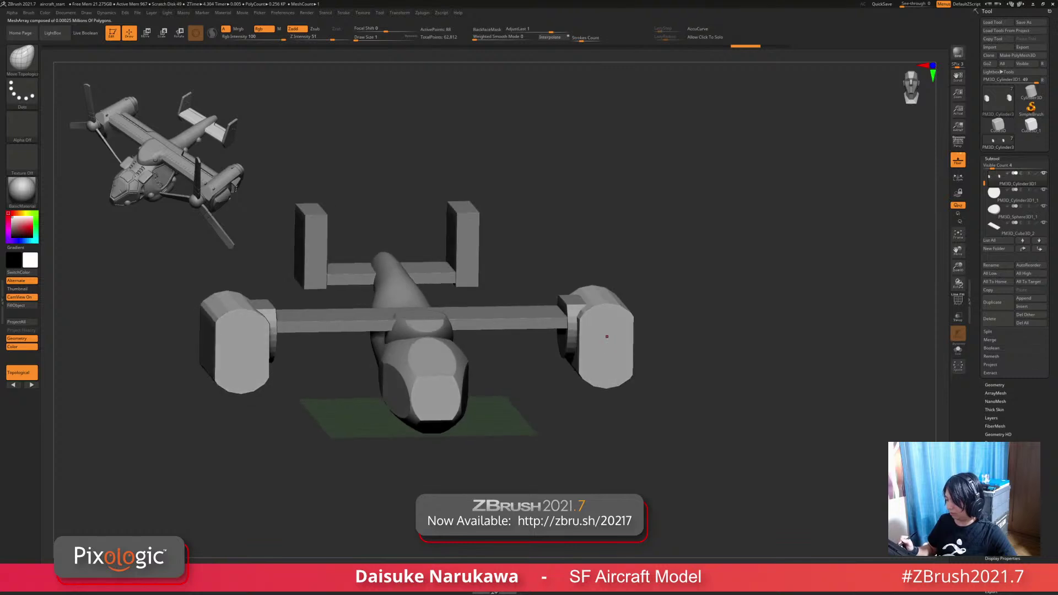
pyautogui.moveTo(645, 332)
pyautogui.mouseDown()
pyautogui.moveTo(658, 319)
pyautogui.moveTo(610, 333)
pyautogui.moveTo(667, 349)
pyautogui.moveTo(621, 299)
pyautogui.mouseUp()
pyautogui.moveTo(595, 334); pyautogui.dragTo(607, 335)
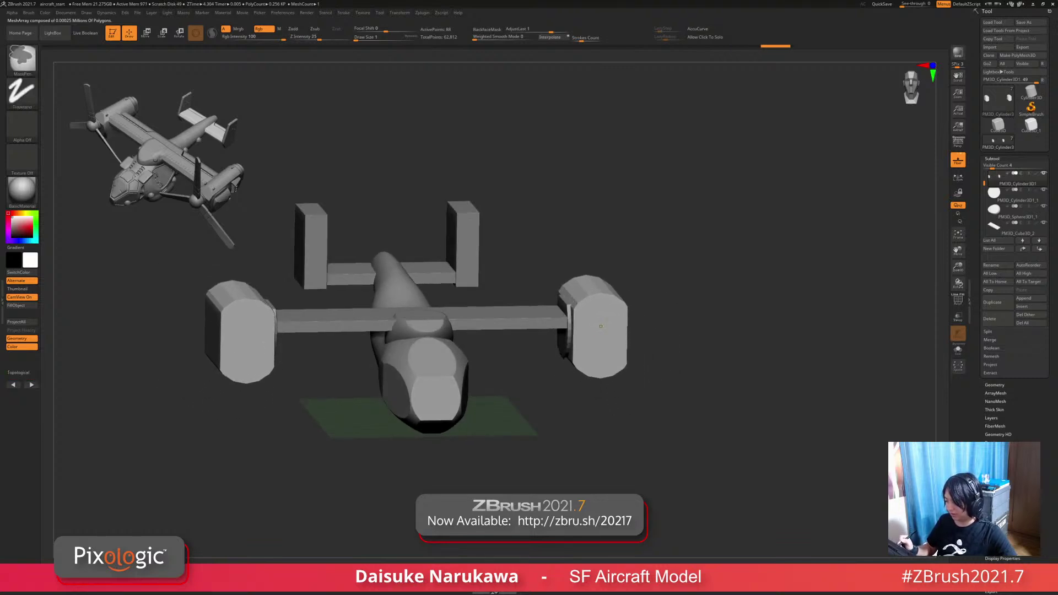
pyautogui.keyDown('alt'); pyautogui.moveTo(607, 336); pyautogui.dragTo(616, 333, button='right'); pyautogui.keyUp('alt')
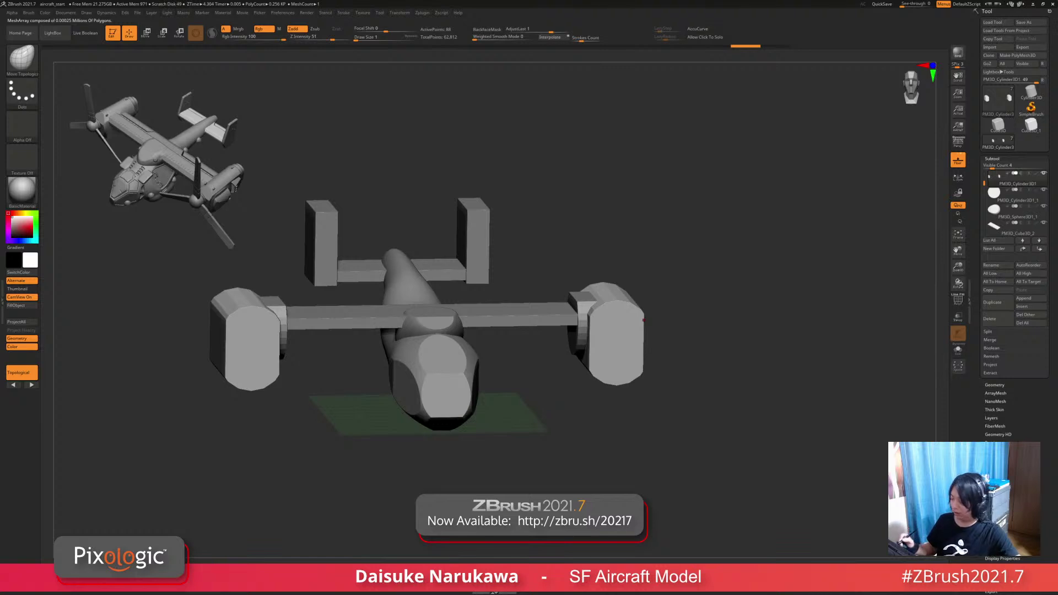
pyautogui.moveTo(620, 333)
pyautogui.mouseDown()
pyautogui.moveTo(634, 321)
pyautogui.moveTo(620, 337)
pyautogui.moveTo(646, 342)
pyautogui.moveTo(628, 323)
pyautogui.mouseUp()
pyautogui.hotkey('ctrl', 'z')
pyautogui.moveTo(629, 325); pyautogui.dragTo(637, 386, button='right')
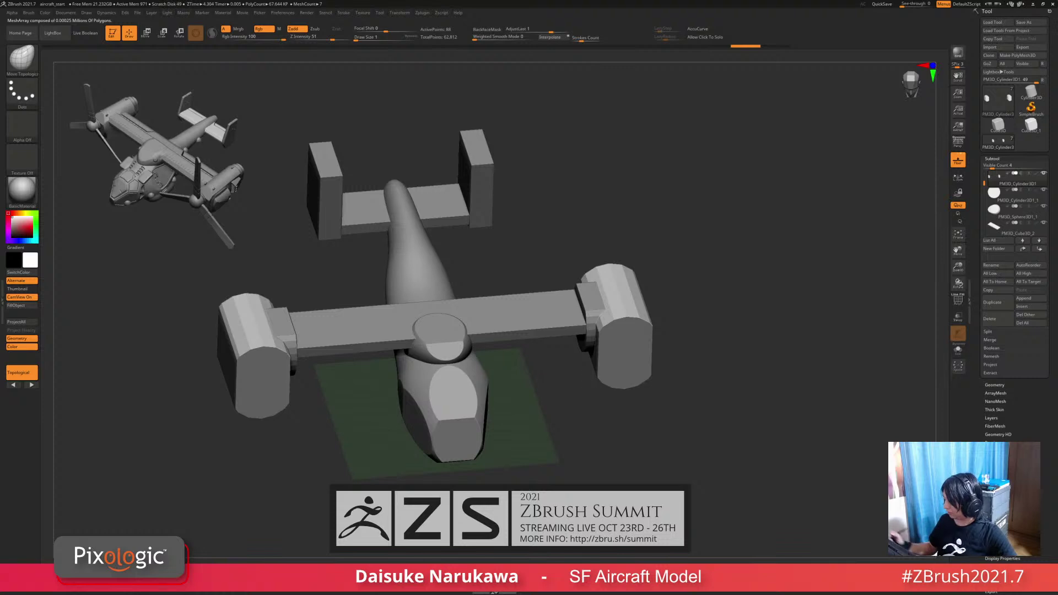
# Step: Turn on the polyframe display and inspect the nacelles' mesh topology from the front and from above
pyautogui.click(957, 300)
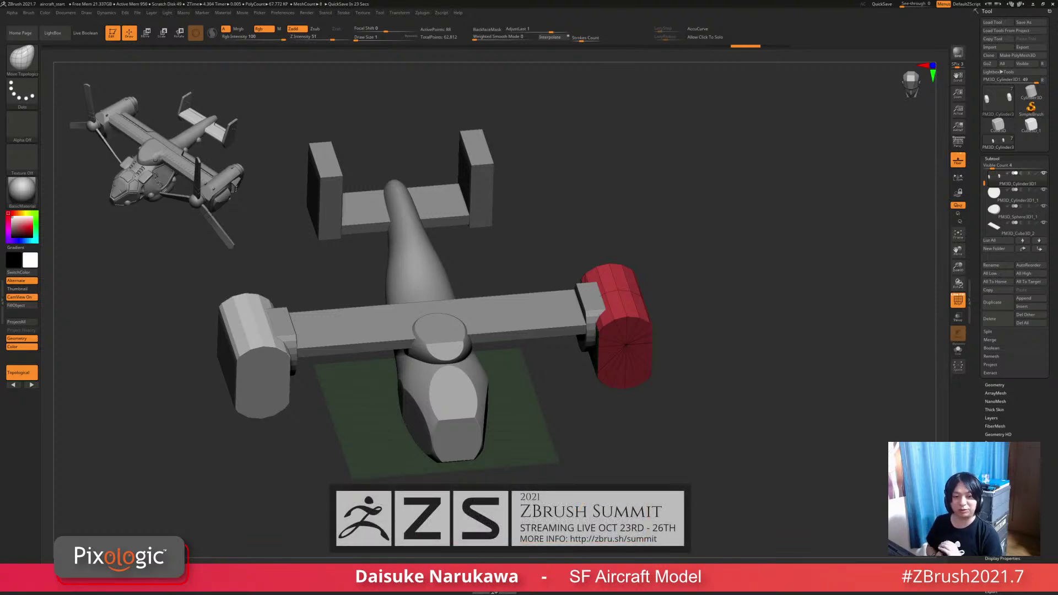
pyautogui.keyDown('alt'); pyautogui.moveTo(744, 353); pyautogui.dragTo(675, 265); pyautogui.keyUp('alt')
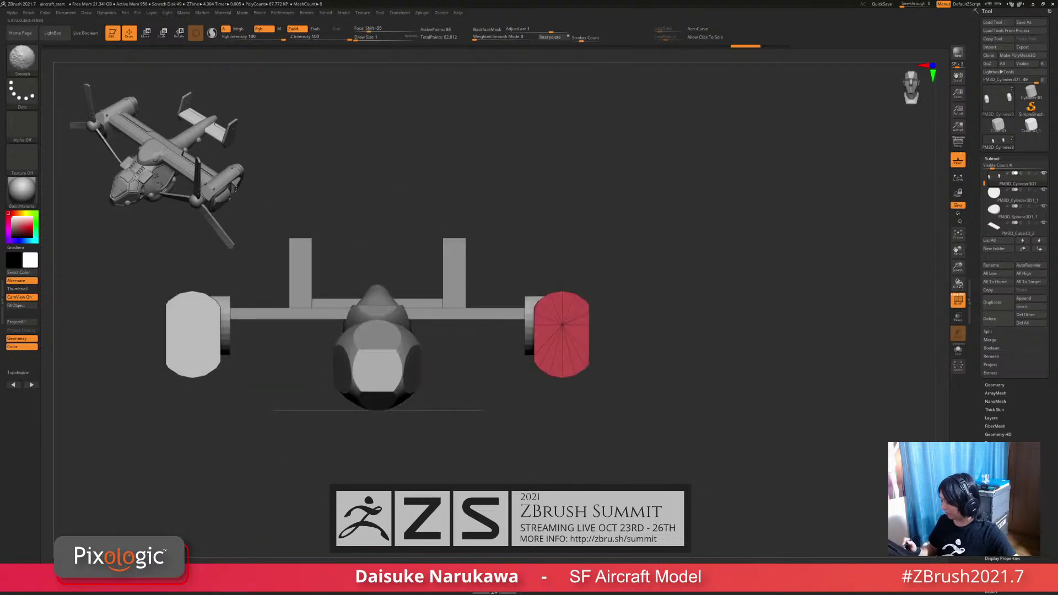
pyautogui.moveTo(716, 309)
pyautogui.keyDown('alt'); pyautogui.mouseDown()
pyautogui.moveTo(668, 307)
pyautogui.moveTo(716, 305)
pyautogui.mouseUp(); pyautogui.keyUp('alt')
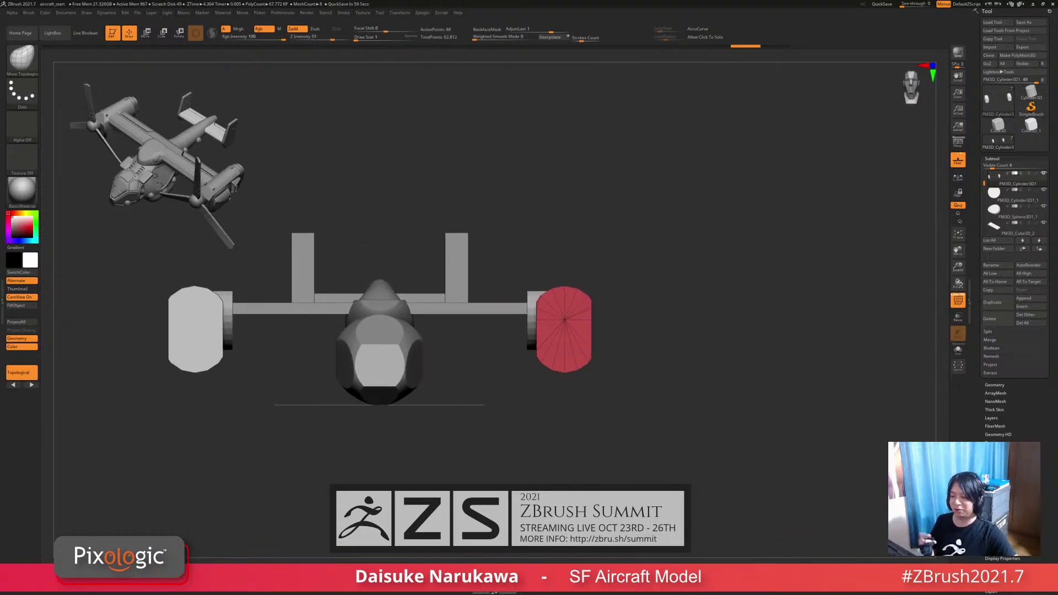
pyautogui.moveTo(716, 306); pyautogui.dragTo(731, 378)
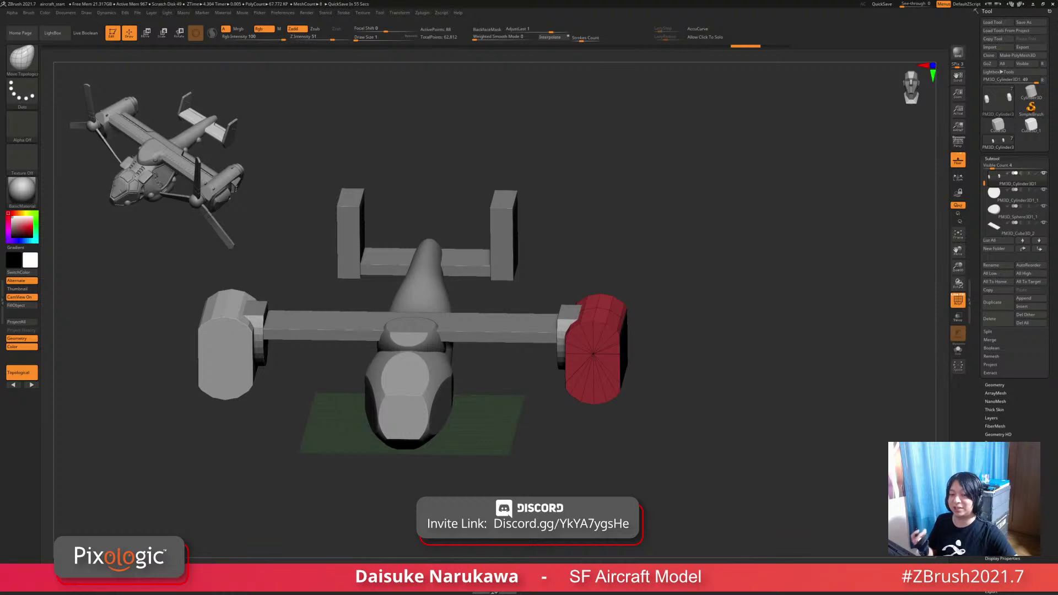
pyautogui.keyDown('alt'); pyautogui.moveTo(716, 353); pyautogui.dragTo(743, 354); pyautogui.keyUp('alt')
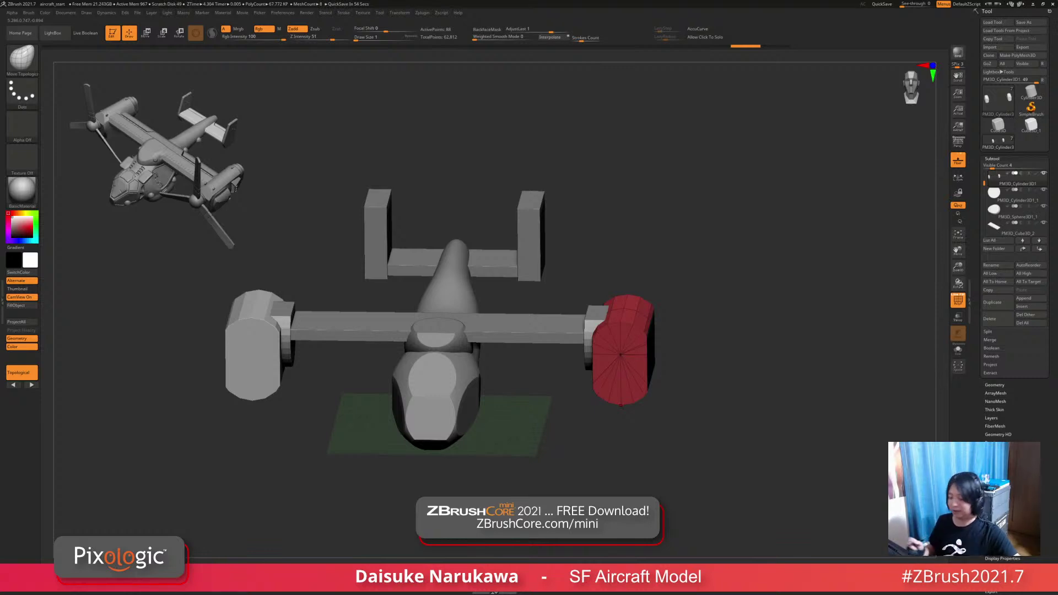
# Step: Append a Cylinder3D as a new subtool, make it active and show the aircraft from above
pyautogui.click(1023, 307)
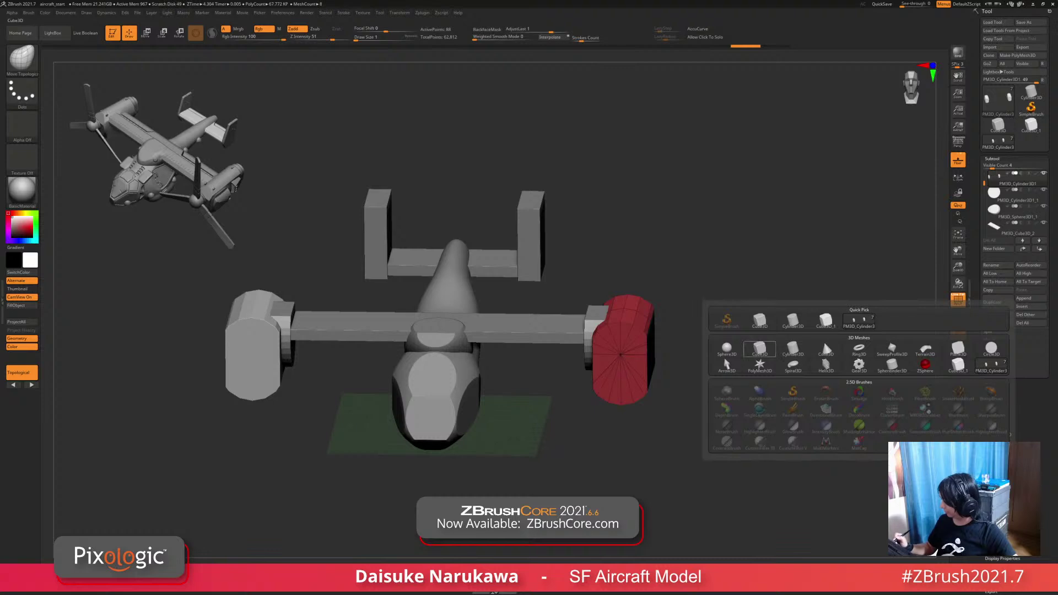
pyautogui.click(1024, 307)
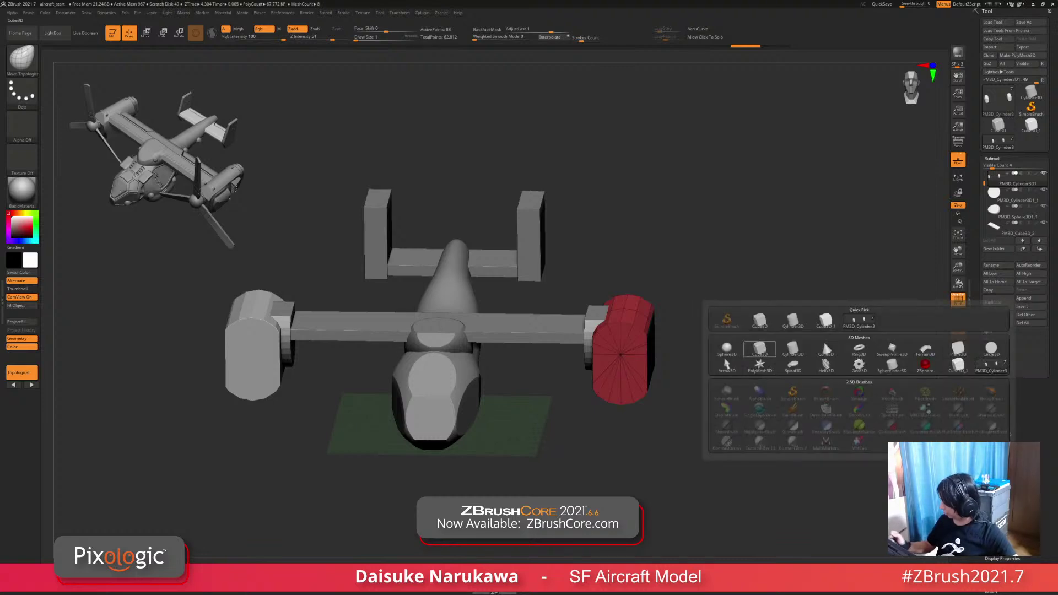
pyautogui.click(792, 348)
pyautogui.keyDown('alt'); pyautogui.moveTo(792, 348); pyautogui.dragTo(726, 356, button='right'); pyautogui.keyUp('alt')
pyautogui.keyDown('ctrl'); pyautogui.moveTo(726, 356); pyautogui.dragTo(733, 435, button='right'); pyautogui.keyUp('ctrl')
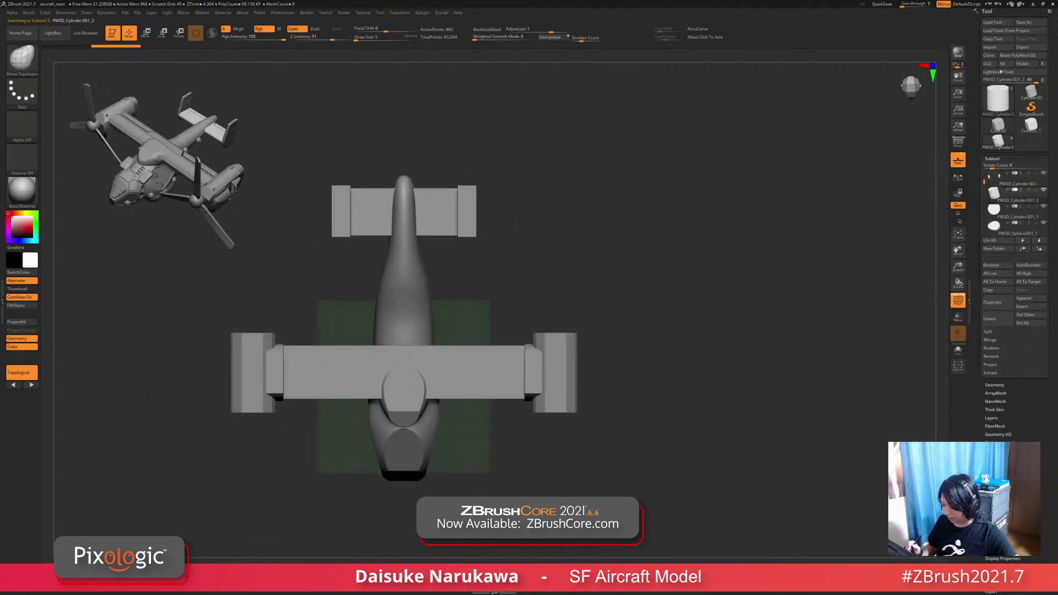
# Step: Move the new cylinder onto one wingtip nacelle and rotate it 90 degrees to point along the fuselage direction
pyautogui.press('w')
pyautogui.moveTo(364, 386); pyautogui.dragTo(551, 419)
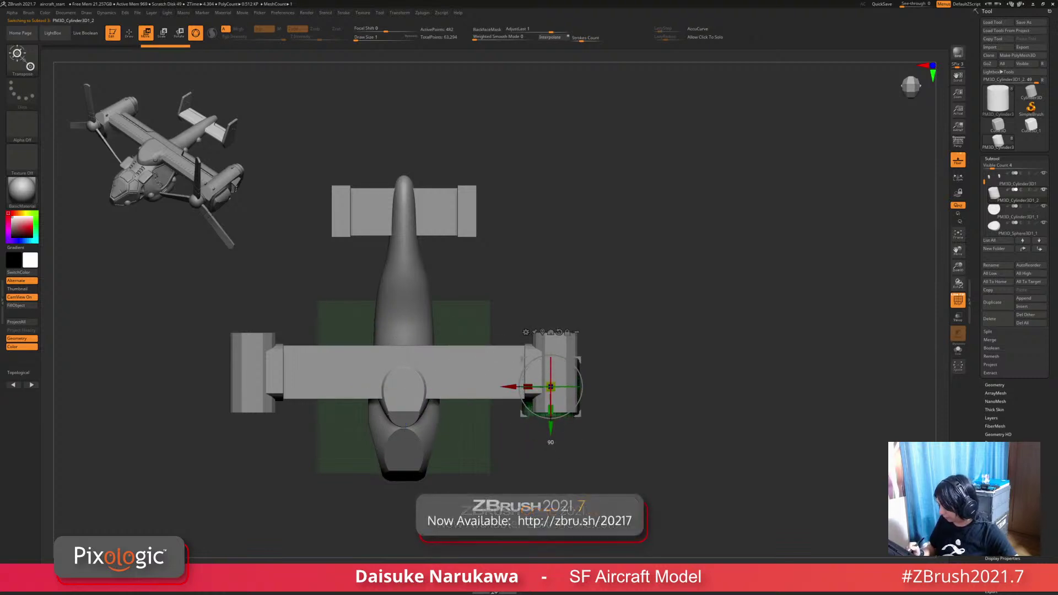
pyautogui.keyDown('shift'); pyautogui.moveTo(543, 422); pyautogui.dragTo(595, 386, button='right'); pyautogui.keyUp('shift')
pyautogui.moveTo(543, 387); pyautogui.dragTo(581, 386)
pyautogui.moveTo(581, 387); pyautogui.dragTo(523, 395, button='right')
pyautogui.moveTo(609, 419); pyautogui.dragTo(608, 381)
pyautogui.keyDown('shift'); pyautogui.moveTo(608, 382); pyautogui.dragTo(584, 377, button='right'); pyautogui.keyUp('shift')
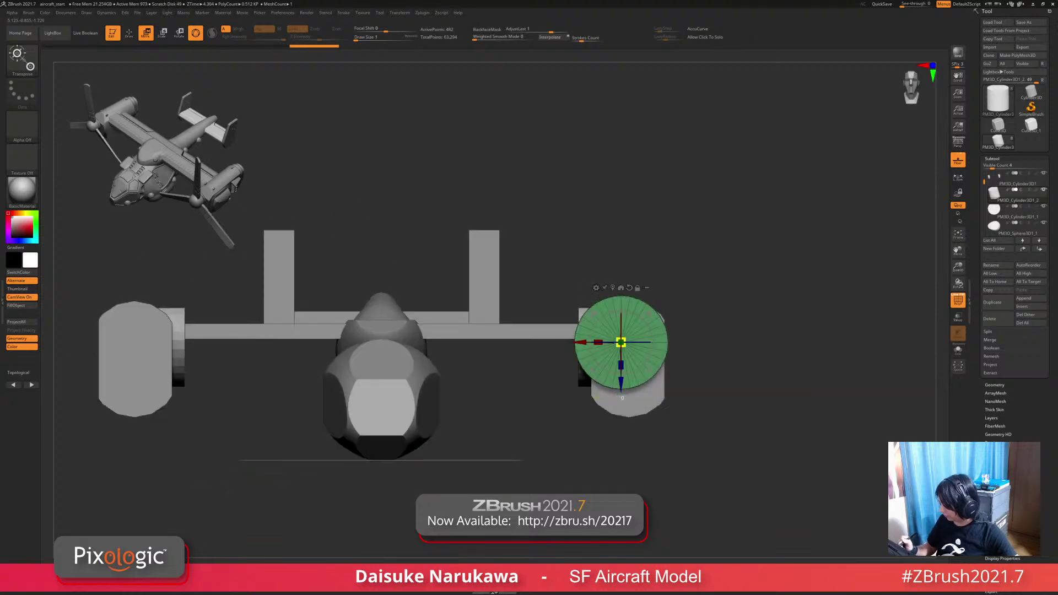
# Step: Scale the cylinder down and centre it on the upper part of the nacelle's front face
pyautogui.moveTo(621, 342); pyautogui.dragTo(588, 345)
pyautogui.moveTo(648, 316); pyautogui.dragTo(662, 310)
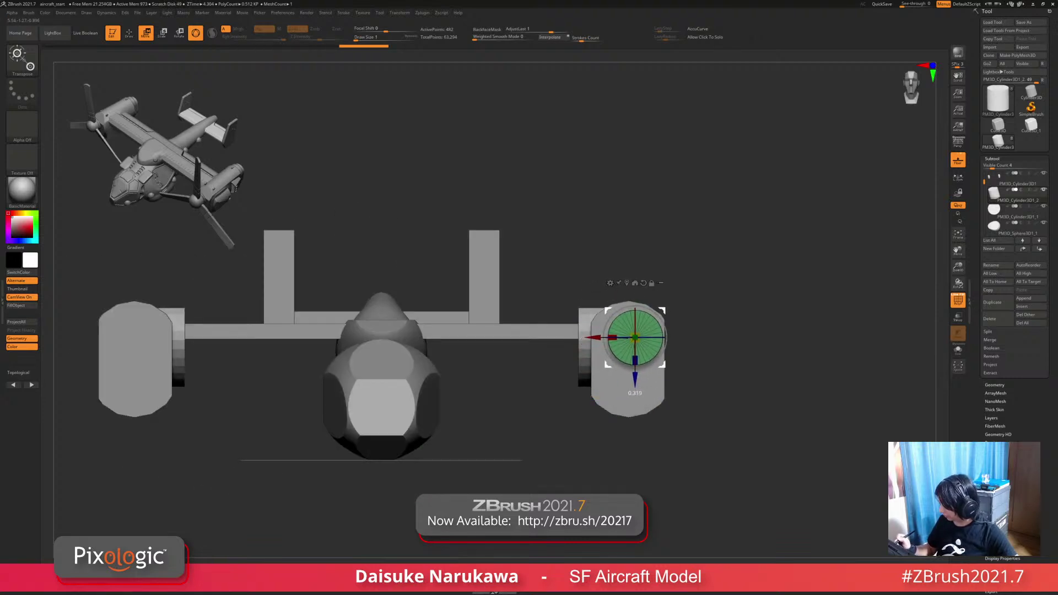
pyautogui.moveTo(583, 340); pyautogui.dragTo(604, 364, button='right')
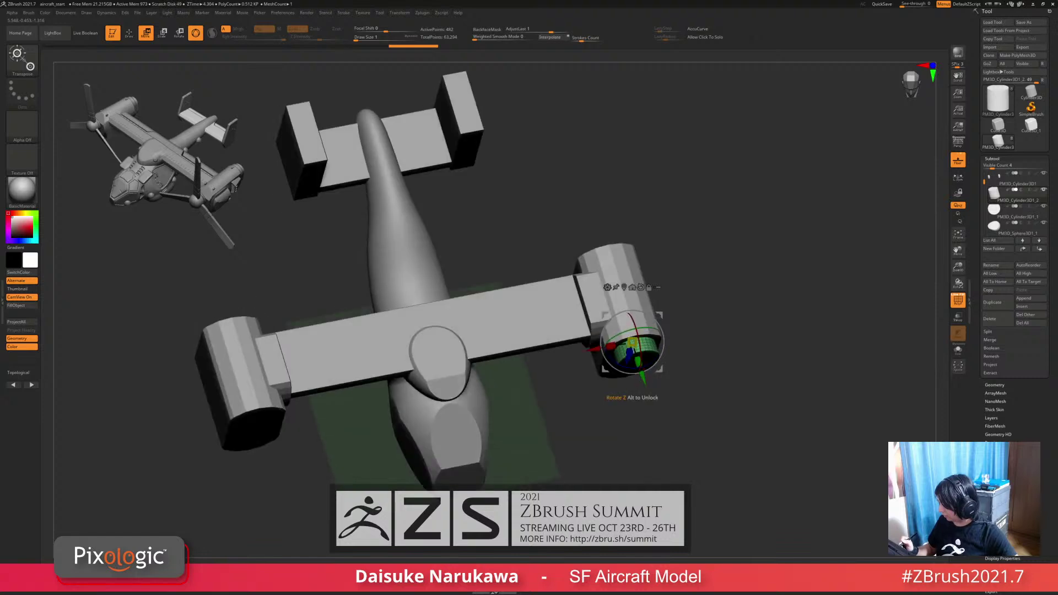
# Step: Shorten the cylinder into a small hub protruding from the nacelle's front face and mirror it to the opposite nacelle
pyautogui.moveTo(637, 361); pyautogui.dragTo(637, 361)
pyautogui.moveTo(637, 361)
pyautogui.mouseDown(button='right')
pyautogui.moveTo(612, 353)
pyautogui.moveTo(626, 349)
pyautogui.mouseUp(button='right')
pyautogui.moveTo(626, 349); pyautogui.dragTo(620, 350)
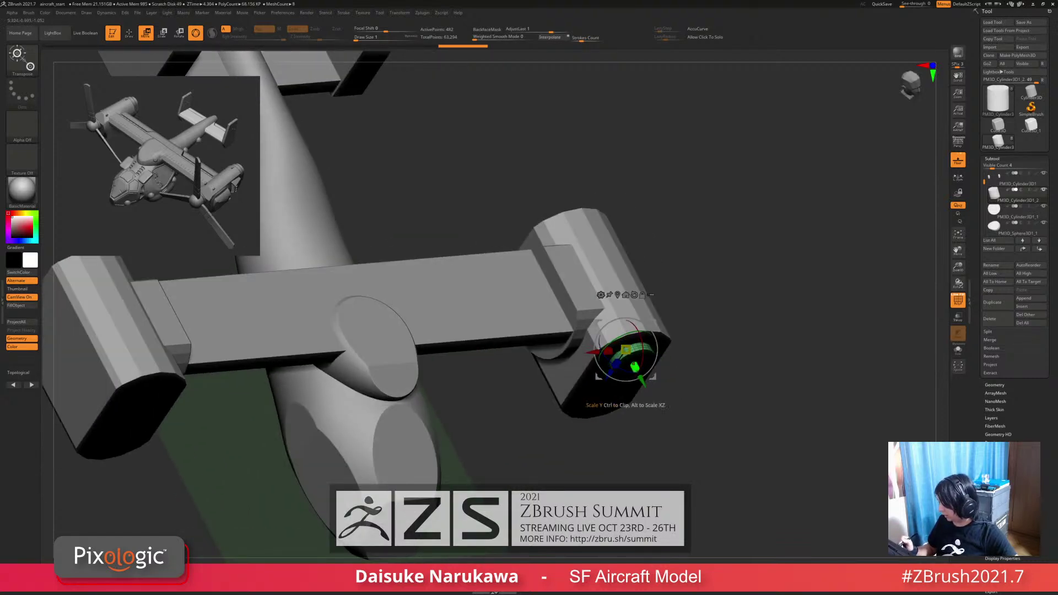
pyautogui.moveTo(634, 365)
pyautogui.mouseDown(button='right')
pyautogui.moveTo(646, 352)
pyautogui.moveTo(654, 367)
pyautogui.moveTo(638, 386)
pyautogui.moveTo(644, 359)
pyautogui.mouseUp(button='right')
pyautogui.keyDown('alt'); pyautogui.moveTo(632, 412); pyautogui.dragTo(690, 390, button='right'); pyautogui.keyUp('alt')
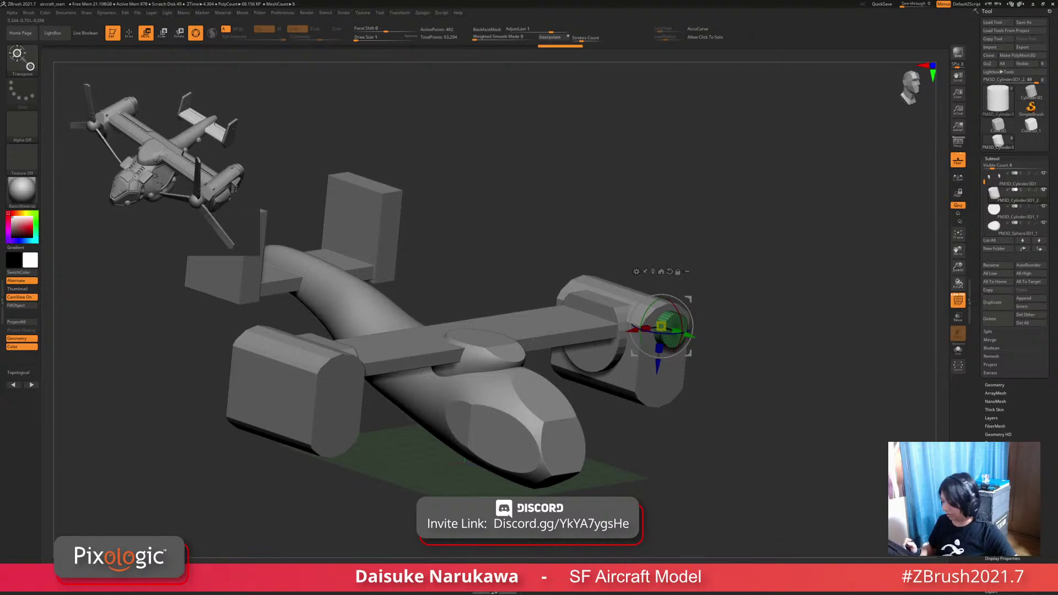
pyautogui.hotkey('ctrl', 'm')
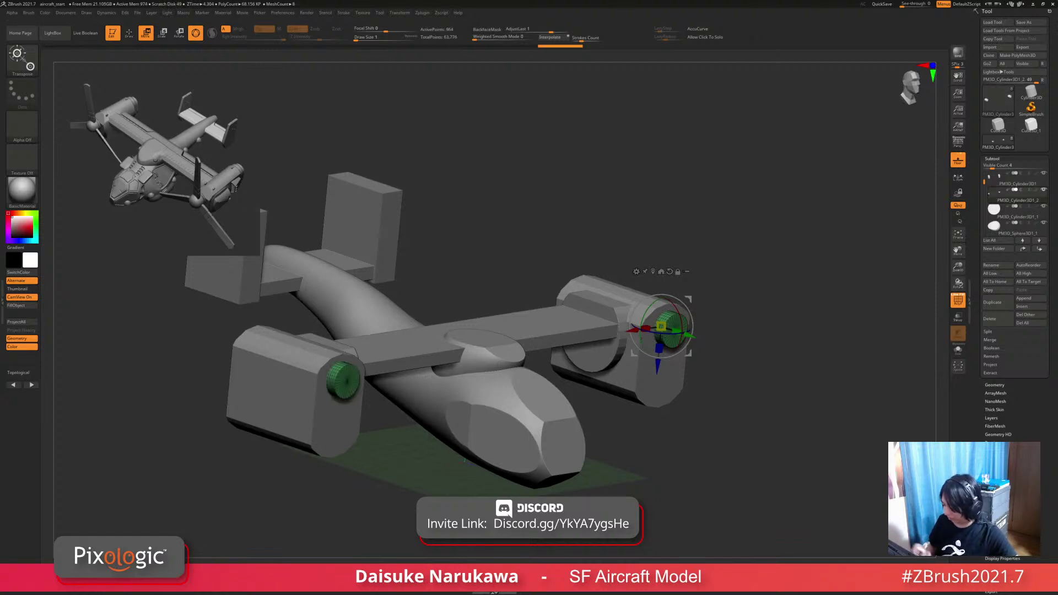
# Step: Duplicate the mirrored hub cylinder subtool and move the copy forward in front of the nacelle hub
pyautogui.keyDown('alt'); pyautogui.moveTo(690, 390); pyautogui.dragTo(683, 414, button='right'); pyautogui.keyUp('alt')
pyautogui.hotkey('ctrl', 'shift', 'd')
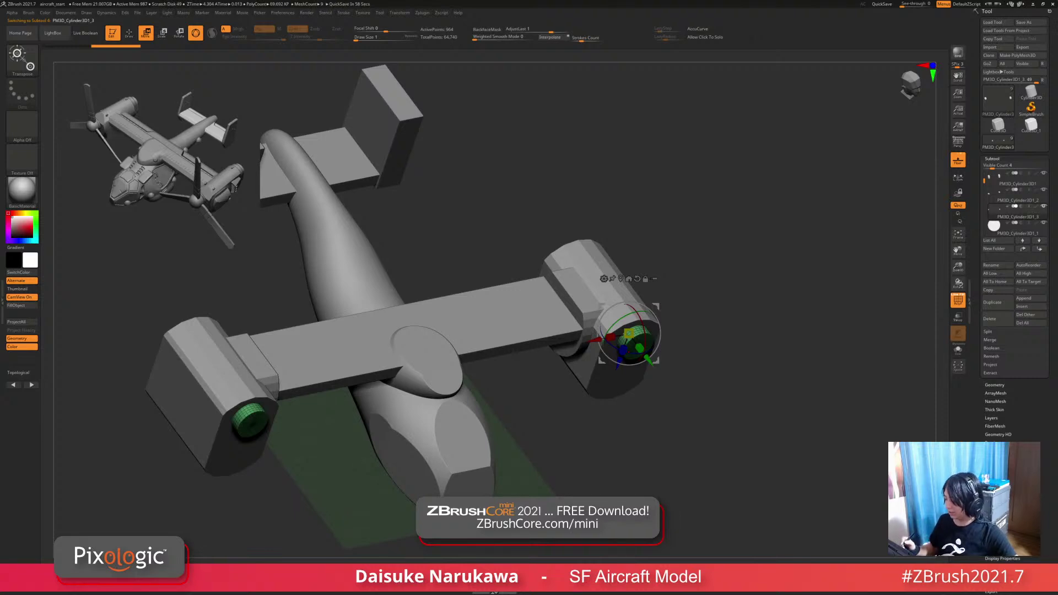
pyautogui.keyDown('ctrl'); pyautogui.moveTo(682, 397); pyautogui.dragTo(645, 355, button='right'); pyautogui.keyUp('ctrl')
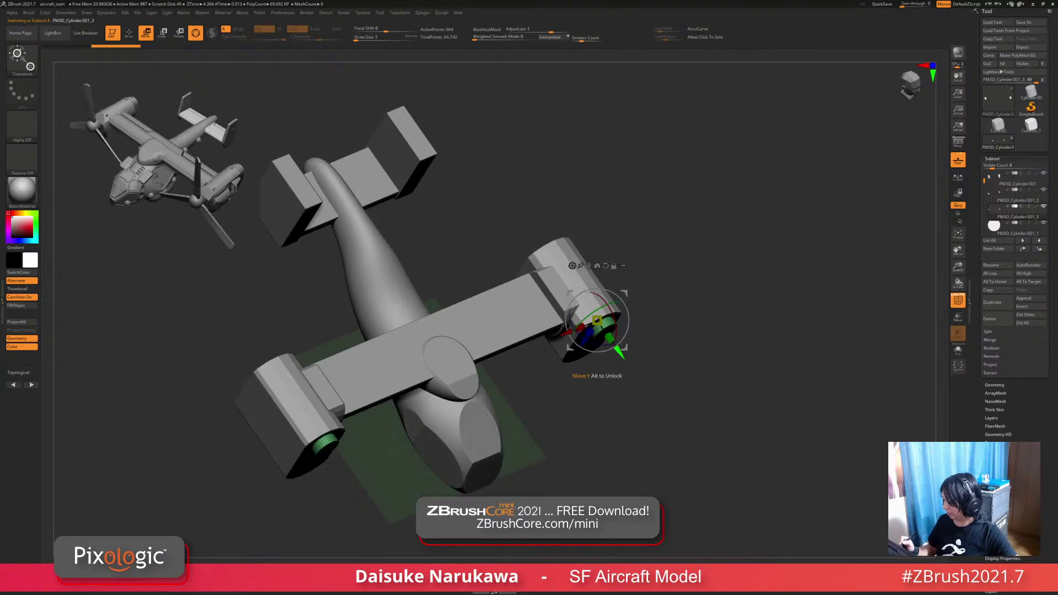
pyautogui.moveTo(618, 351); pyautogui.dragTo(638, 378)
pyautogui.keyDown('shift'); pyautogui.moveTo(638, 378); pyautogui.dragTo(616, 348, button='right'); pyautogui.keyUp('shift')
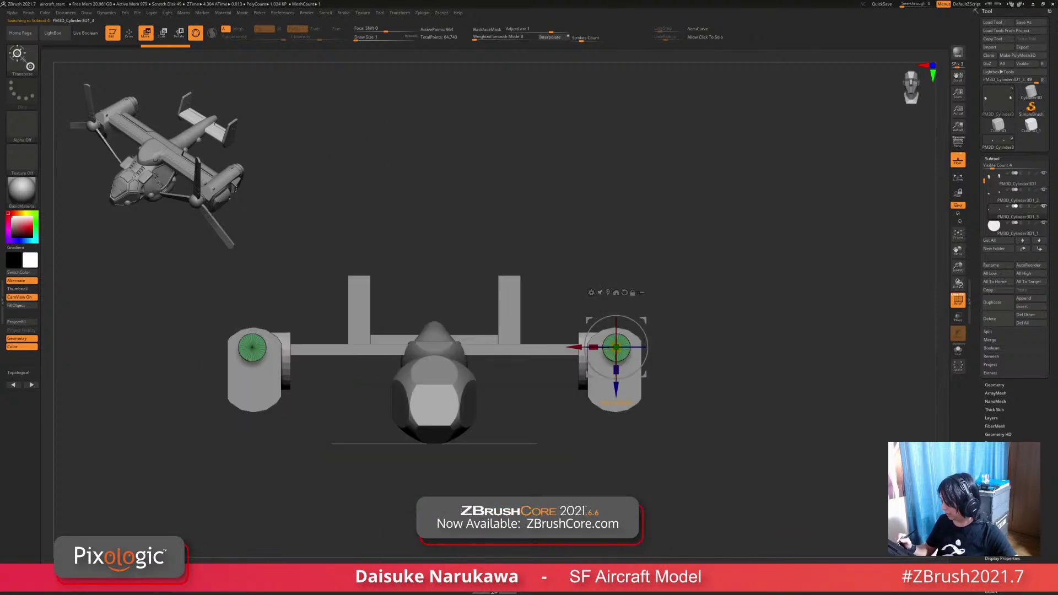
# Step: Replace the duplicated cylinder with a PolyCube primitive
pyautogui.click(592, 293)
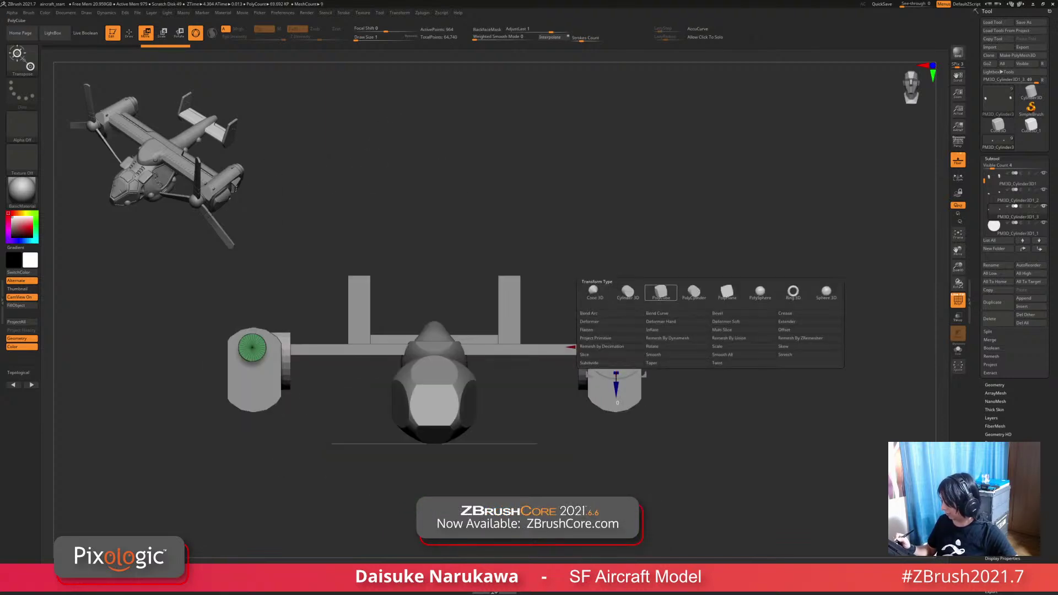
pyautogui.click(661, 292)
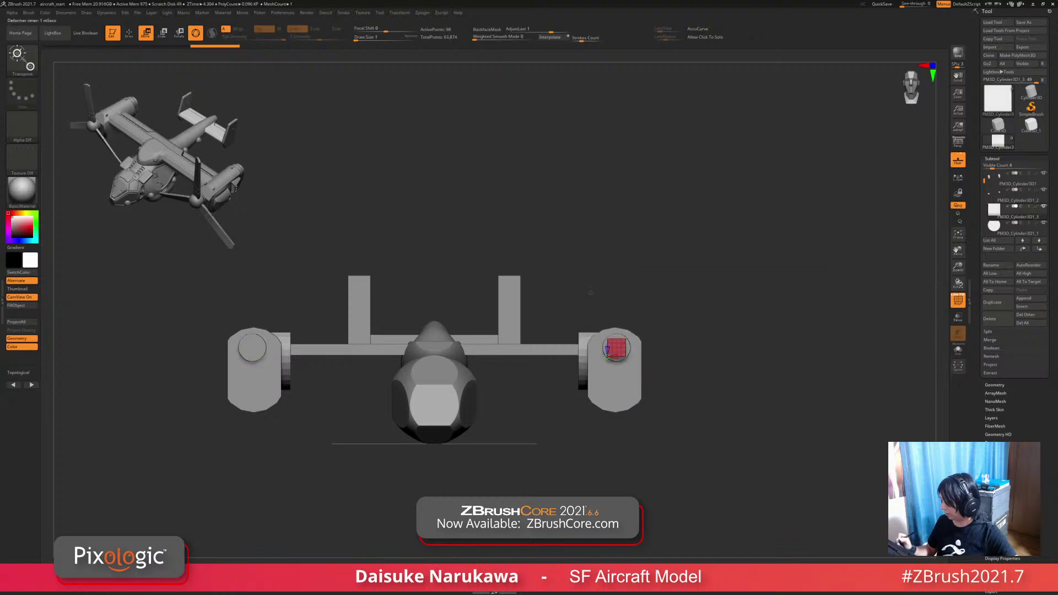
pyautogui.keyDown('ctrl'); pyautogui.moveTo(660, 293); pyautogui.dragTo(714, 357, button='right'); pyautogui.keyUp('ctrl')
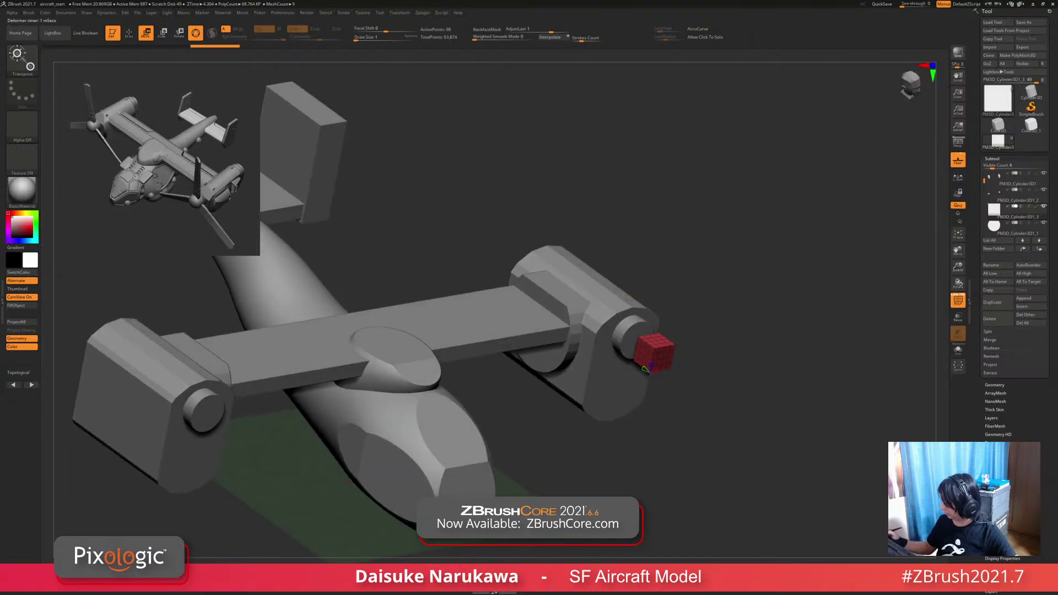
# Step: Enable Array Mesh on the cube and set its repeat count to 3
pyautogui.click(991, 159)
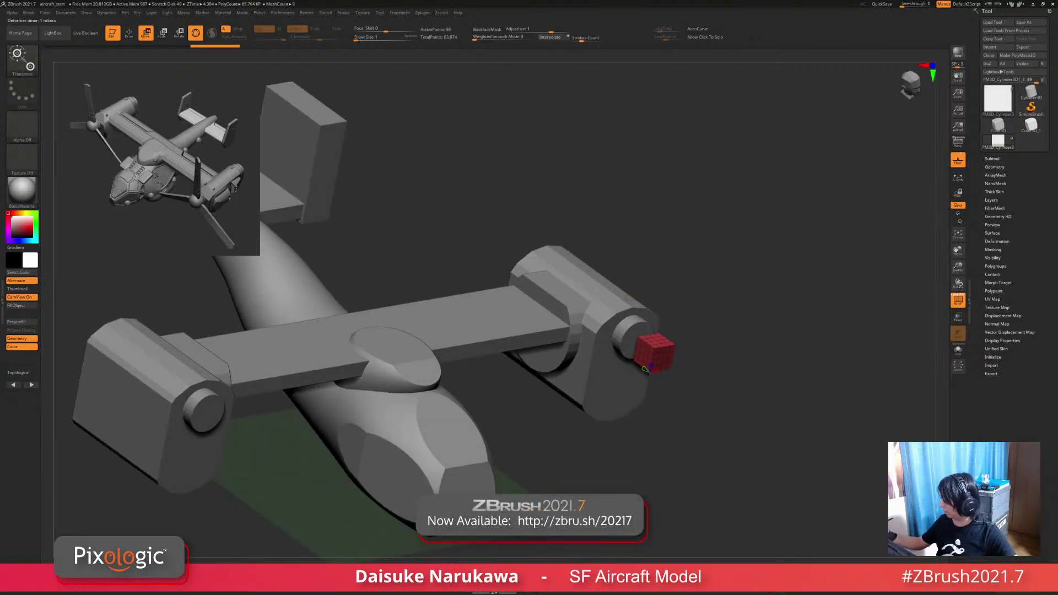
pyautogui.click(996, 175)
pyautogui.click(995, 199)
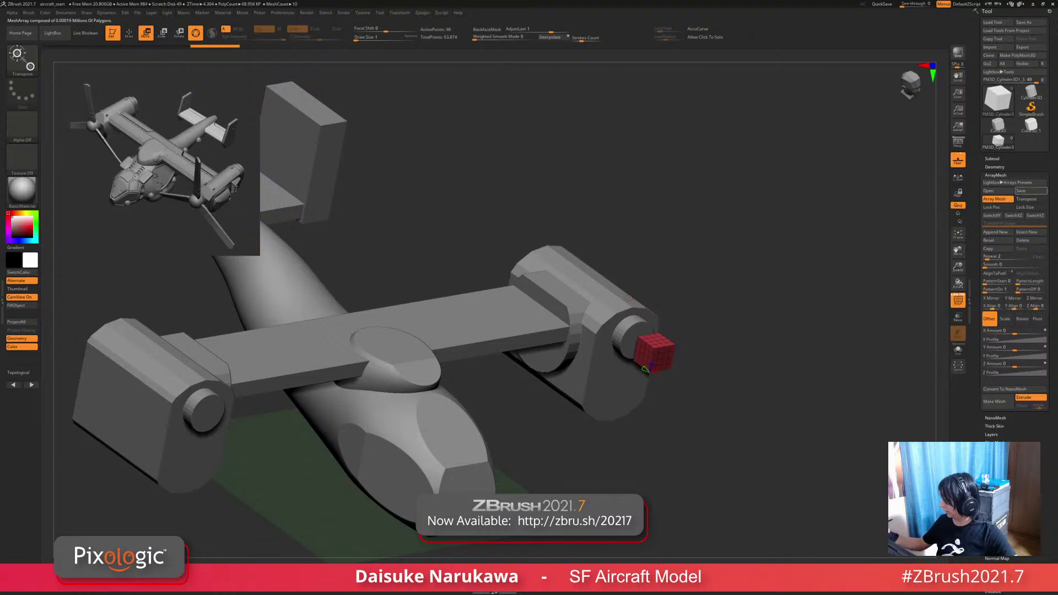
pyautogui.moveTo(629, 298); pyautogui.dragTo(679, 305, button='right')
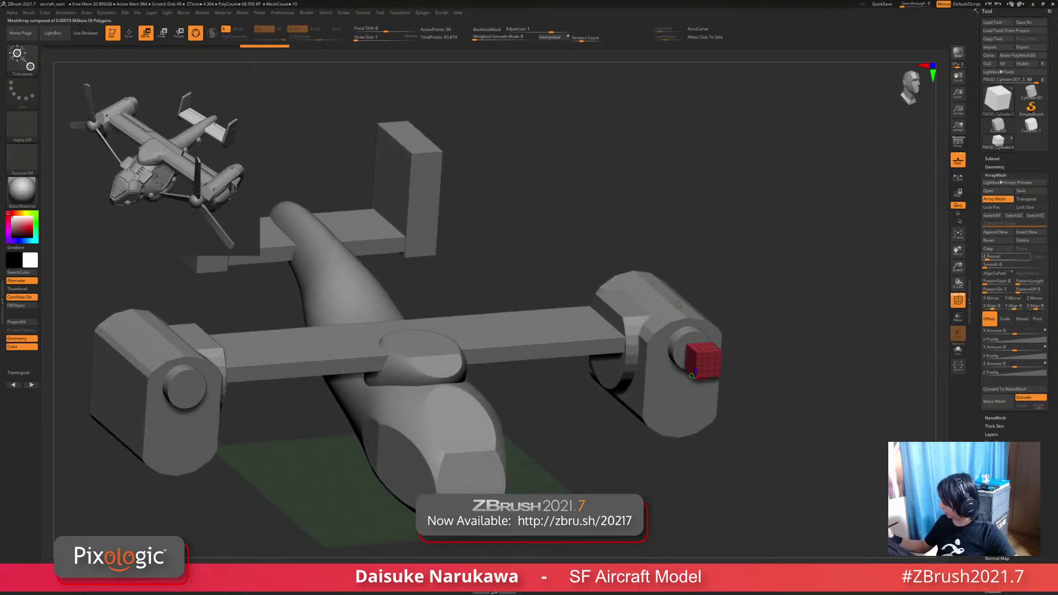
pyautogui.click(992, 257)
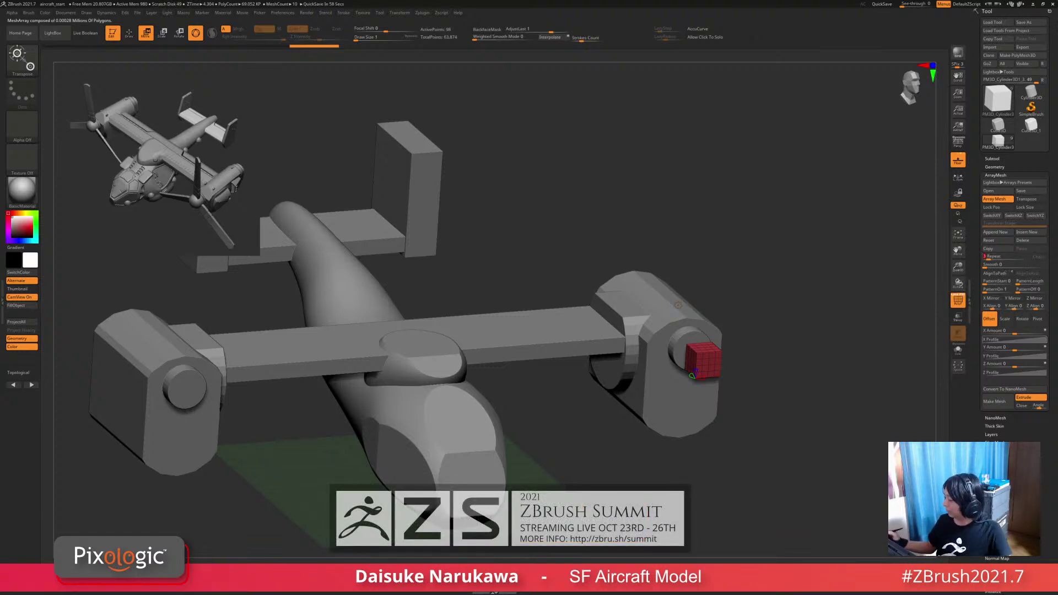
pyautogui.moveTo(799, 309); pyautogui.dragTo(821, 302)
pyautogui.moveTo(678, 305); pyautogui.dragTo(635, 318)
# Step: Set the array's Z rotation amount to 26 and turn on Lock Position
pyautogui.click(1022, 319)
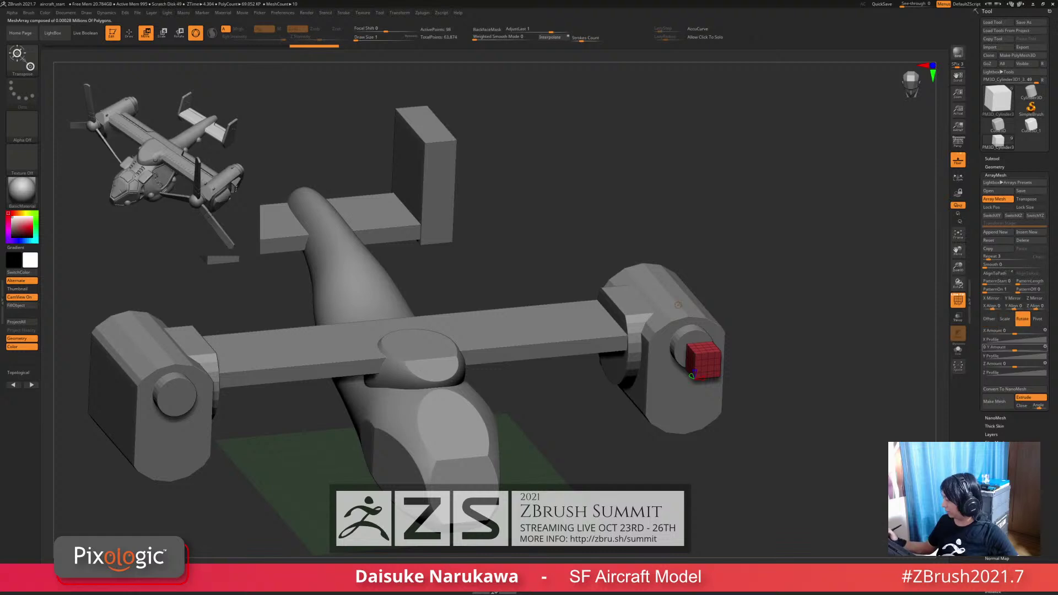
pyautogui.moveTo(1015, 364); pyautogui.dragTo(1027, 364)
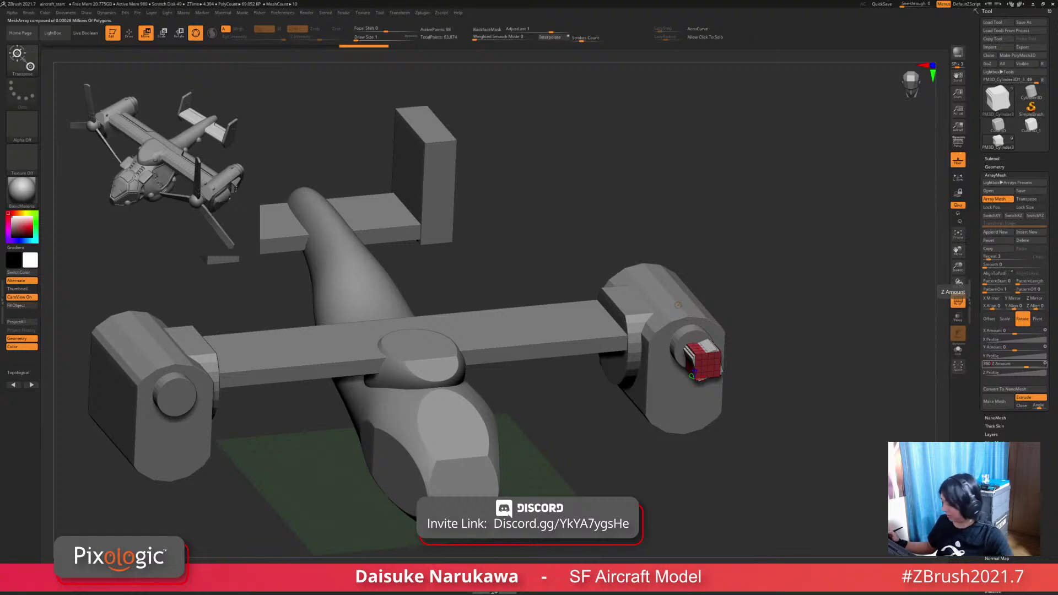
pyautogui.moveTo(678, 305)
pyautogui.keyDown('ctrl'); pyautogui.mouseDown(button='right')
pyautogui.moveTo(721, 379)
pyautogui.moveTo(646, 250)
pyautogui.moveTo(662, 270)
pyautogui.mouseUp(button='right'); pyautogui.keyUp('ctrl')
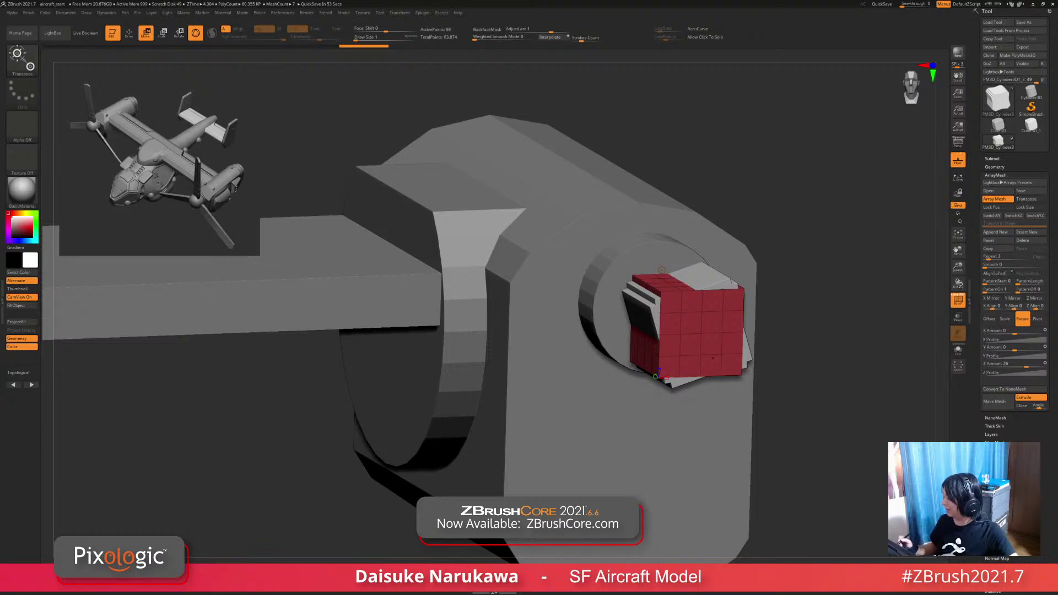
pyautogui.keyDown('ctrl'); pyautogui.moveTo(662, 270); pyautogui.dragTo(547, 285, button='right'); pyautogui.keyUp('ctrl')
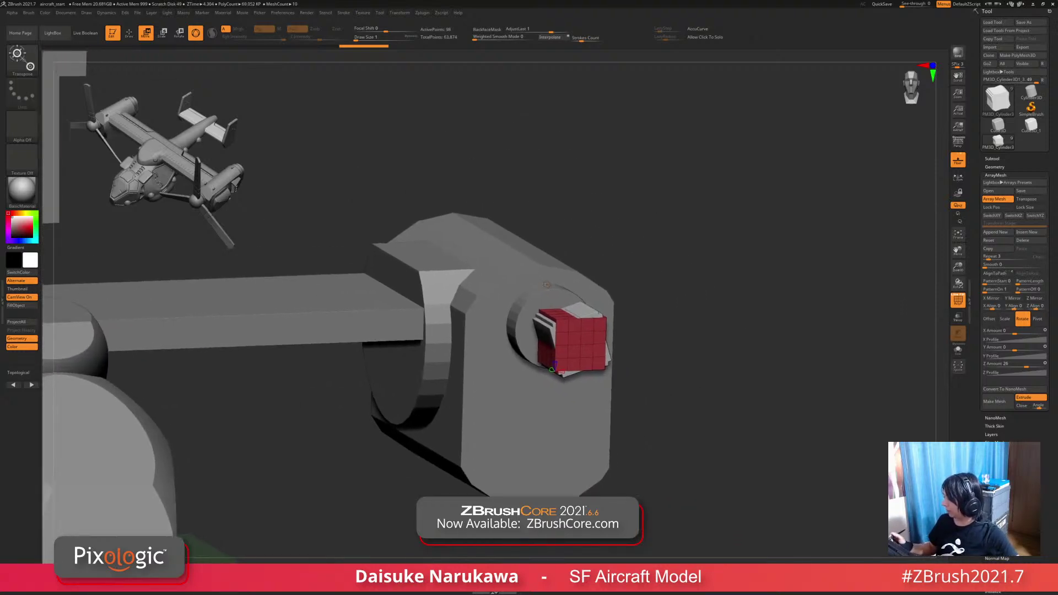
pyautogui.click(992, 207)
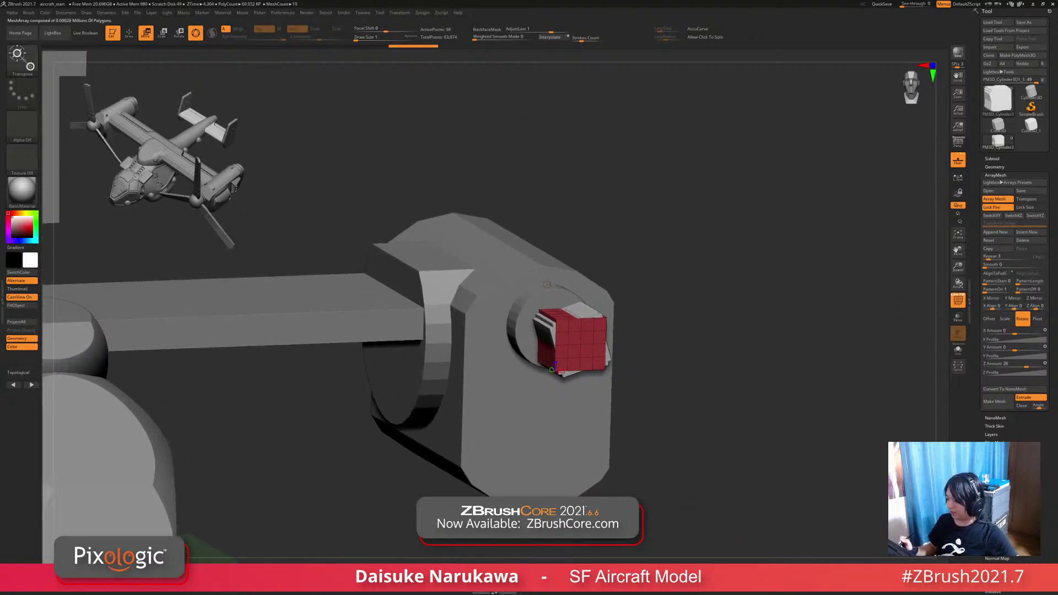
pyautogui.click(546, 285)
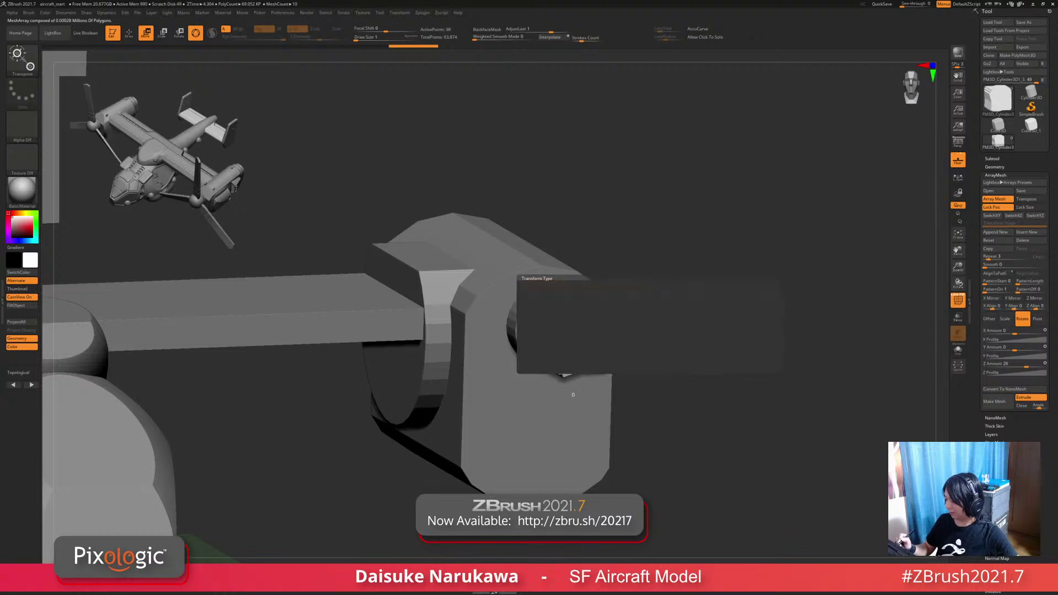
pyautogui.moveTo(570, 380); pyautogui.dragTo(570, 368)
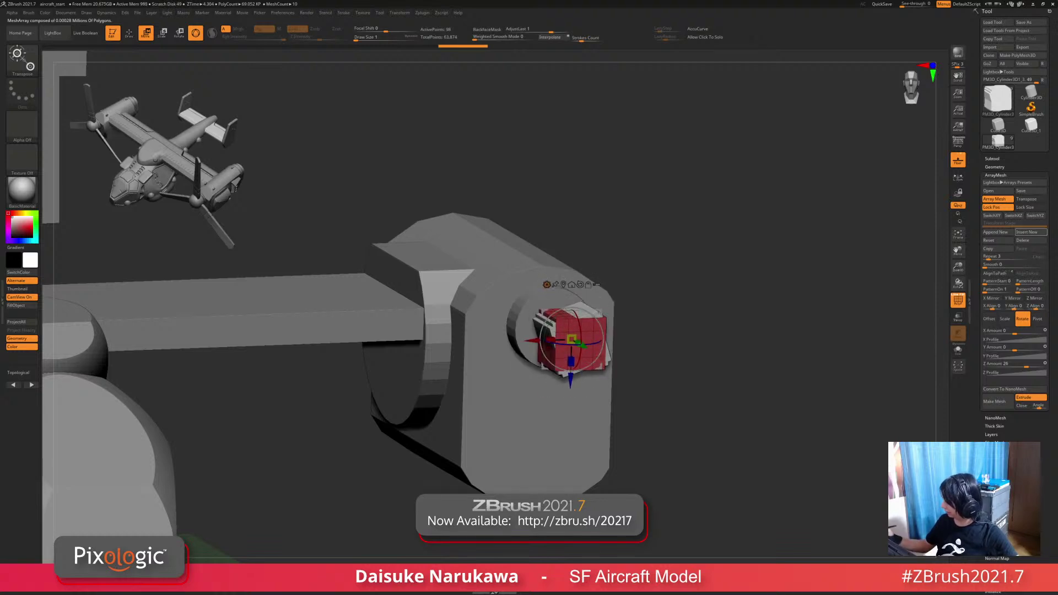
pyautogui.hotkey('ctrl', 'z')
pyautogui.moveTo(573, 374); pyautogui.dragTo(640, 377, button='right')
pyautogui.moveTo(589, 378); pyautogui.dragTo(589, 354)
pyautogui.moveTo(589, 355)
pyautogui.mouseDown(button='right')
pyautogui.moveTo(496, 391)
pyautogui.moveTo(520, 395)
pyautogui.mouseUp(button='right')
pyautogui.hotkey('ctrl', 'z')
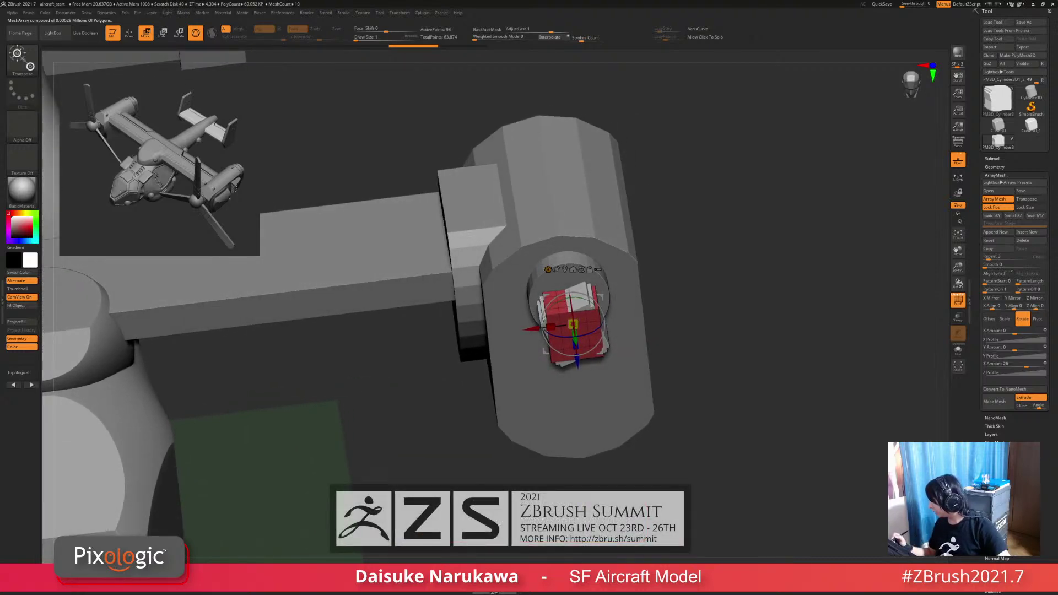
pyautogui.moveTo(520, 394); pyautogui.dragTo(566, 376, button='right')
pyautogui.moveTo(566, 372); pyautogui.dragTo(566, 323)
pyautogui.hotkey('ctrl', 'z')
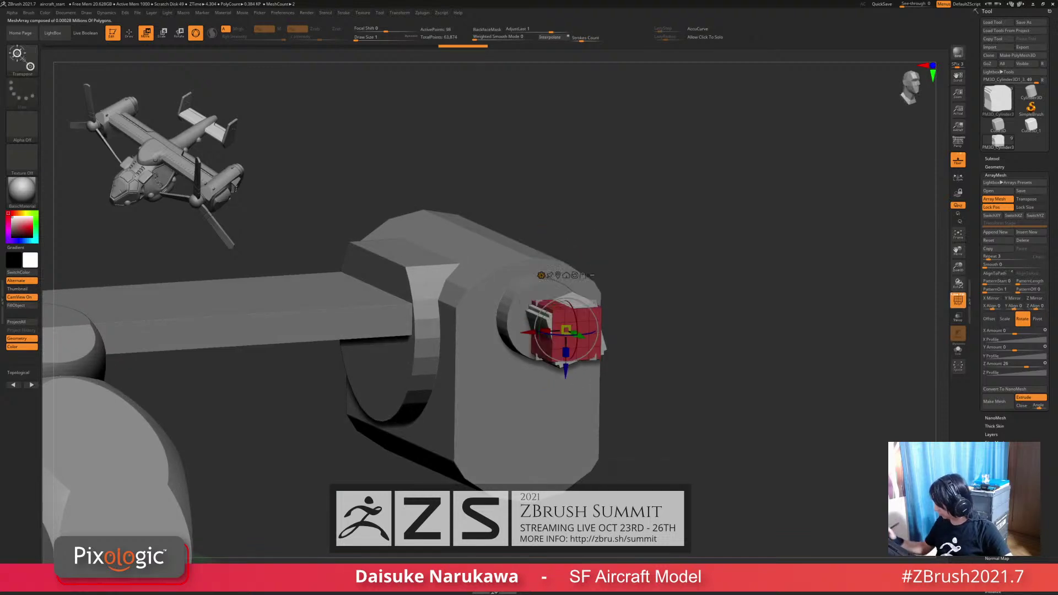
pyautogui.moveTo(566, 322)
pyautogui.keyDown('alt'); pyautogui.mouseDown(button='right')
pyautogui.moveTo(623, 291)
pyautogui.moveTo(581, 311)
pyautogui.mouseUp(button='right'); pyautogui.keyUp('alt')
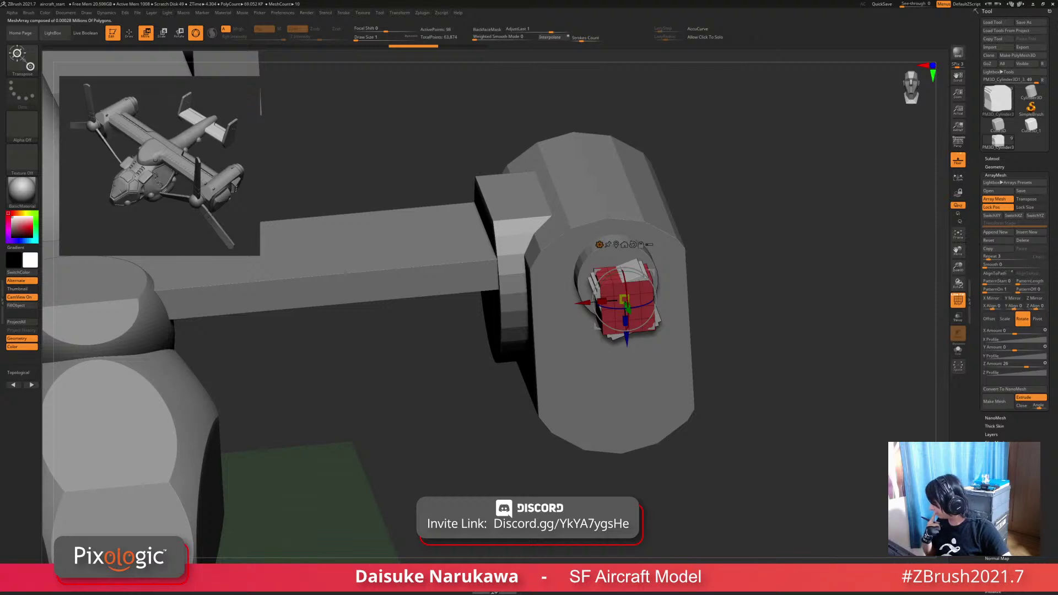
# Step: Set the array's Z rotation amount to 360, leaving Lock Position on and Lock Size off
pyautogui.click(1029, 207)
pyautogui.moveTo(626, 338)
pyautogui.mouseDown()
pyautogui.moveTo(625, 325)
pyautogui.moveTo(625, 336)
pyautogui.mouseUp()
pyautogui.moveTo(625, 337)
pyautogui.mouseDown(button='right')
pyautogui.moveTo(598, 341)
pyautogui.moveTo(587, 317)
pyautogui.moveTo(587, 333)
pyautogui.moveTo(620, 332)
pyautogui.mouseUp(button='right')
pyautogui.moveTo(1027, 365); pyautogui.dragTo(1036, 365)
pyautogui.click(1035, 365)
pyautogui.write('360')
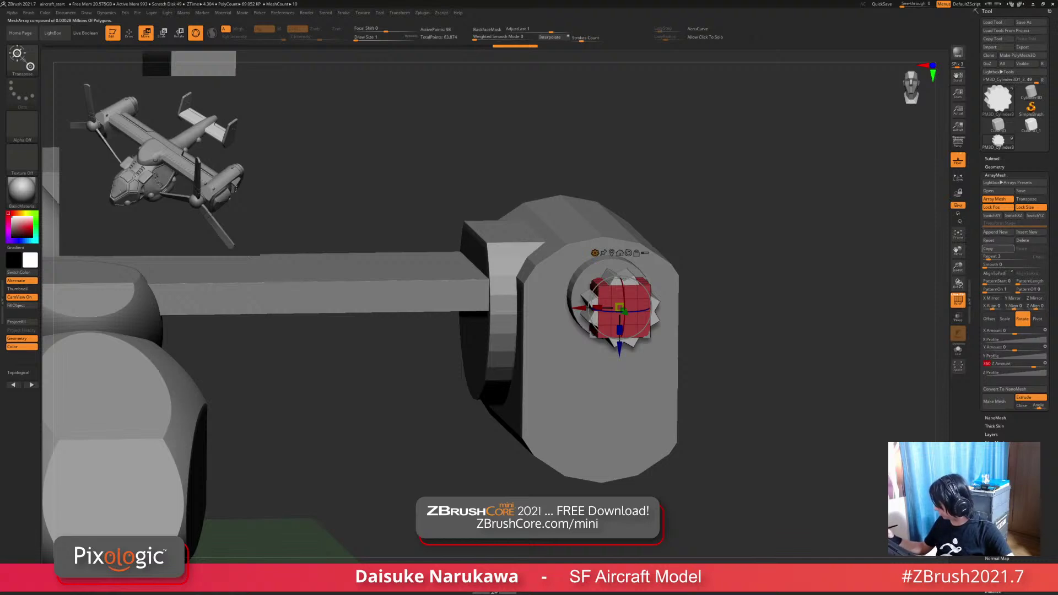
pyautogui.click(1031, 207)
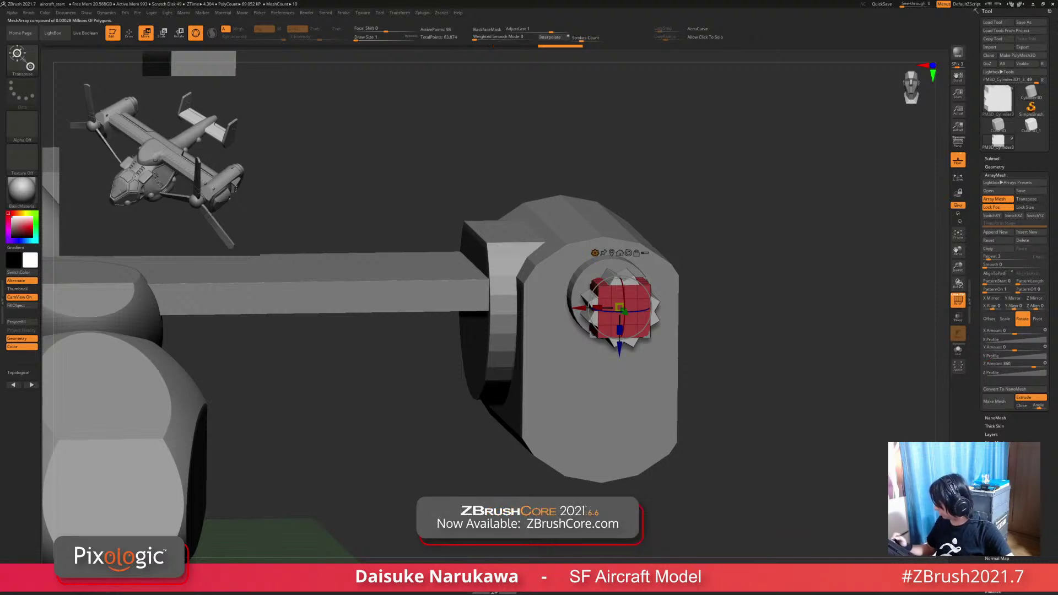
# Step: Raise the source cube above the array centre and stretch it vertically to form three rotor blades
pyautogui.moveTo(619, 342)
pyautogui.mouseDown()
pyautogui.moveTo(619, 295)
pyautogui.moveTo(619, 349)
pyautogui.mouseUp()
pyautogui.moveTo(619, 353); pyautogui.dragTo(711, 353, button='right')
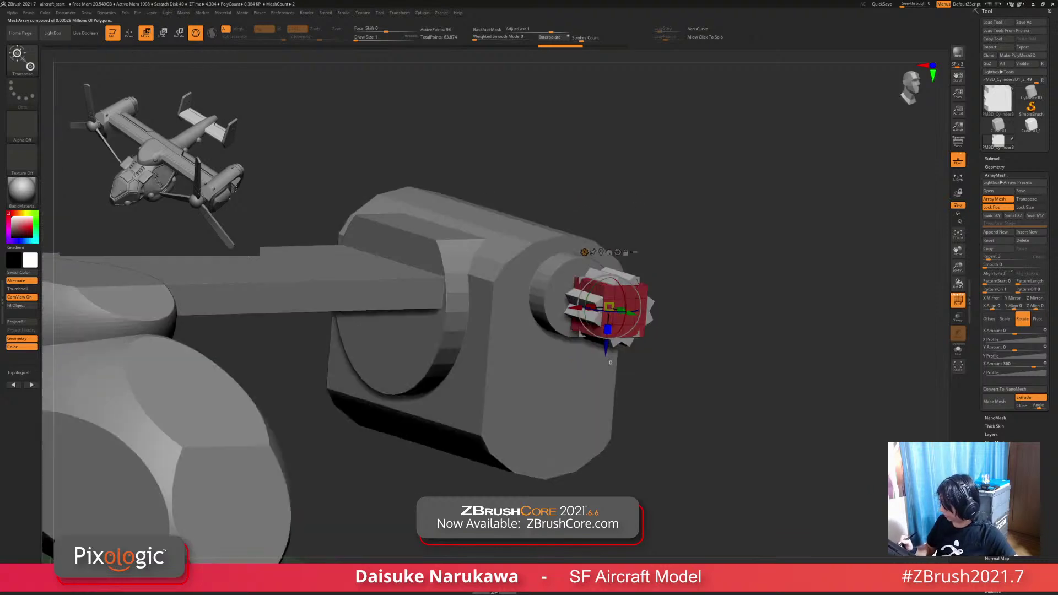
pyautogui.moveTo(608, 325); pyautogui.dragTo(614, 262)
pyautogui.moveTo(644, 287); pyautogui.dragTo(732, 353, button='right')
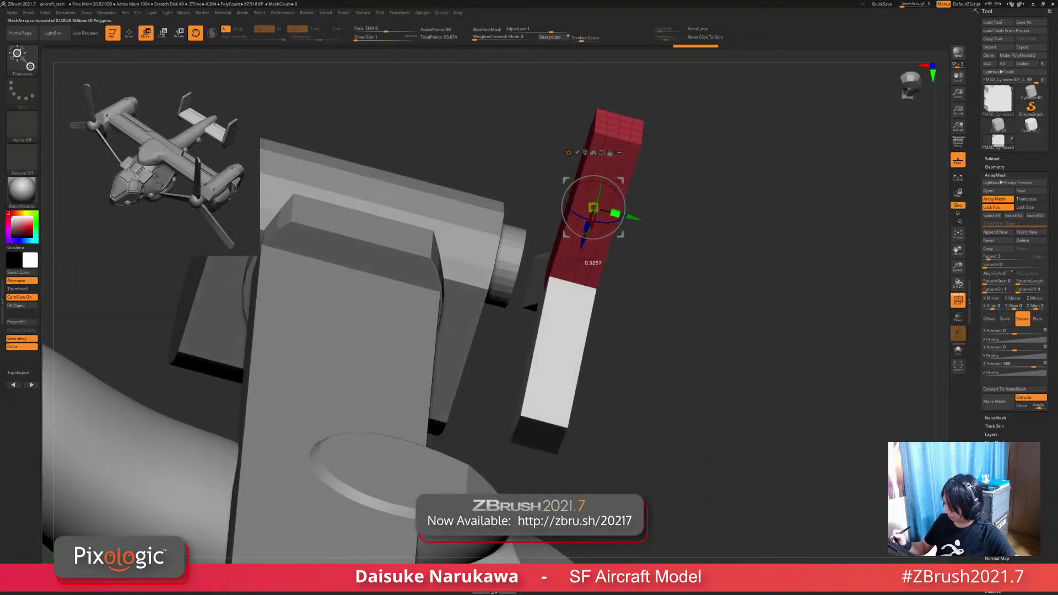
# Step: Thin the source blade along the fuselage direction and adjust its height so the three blades meet at the centre
pyautogui.moveTo(616, 213); pyautogui.dragTo(600, 211)
pyautogui.moveTo(716, 309)
pyautogui.mouseDown(button='right')
pyautogui.moveTo(634, 259)
pyautogui.moveTo(722, 314)
pyautogui.mouseUp(button='right')
pyautogui.moveTo(585, 245); pyautogui.dragTo(585, 224)
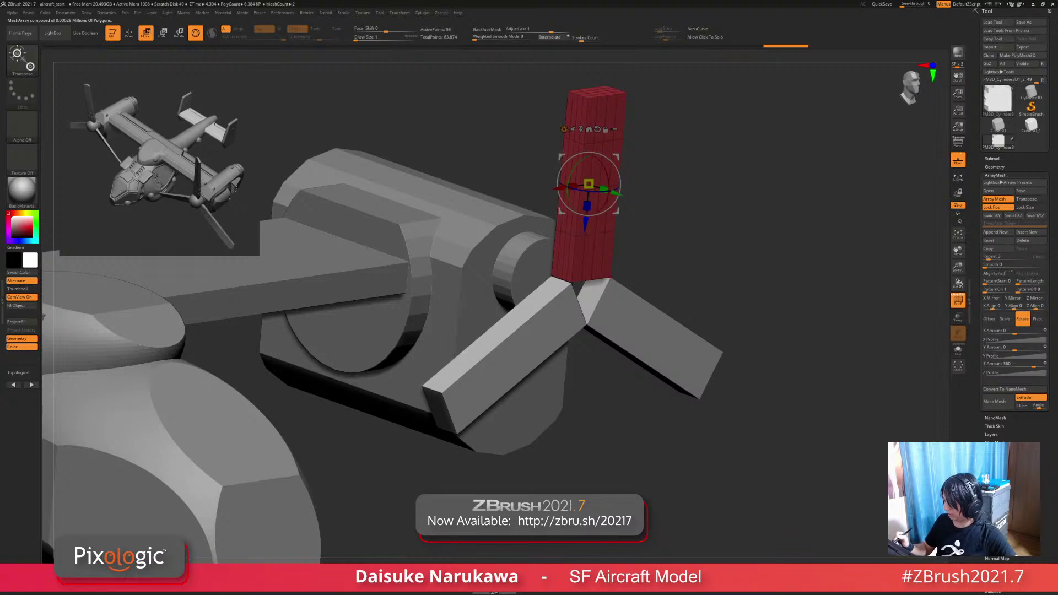
pyautogui.moveTo(722, 314)
pyautogui.mouseDown(button='right')
pyautogui.moveTo(644, 271)
pyautogui.moveTo(727, 320)
pyautogui.mouseUp(button='right')
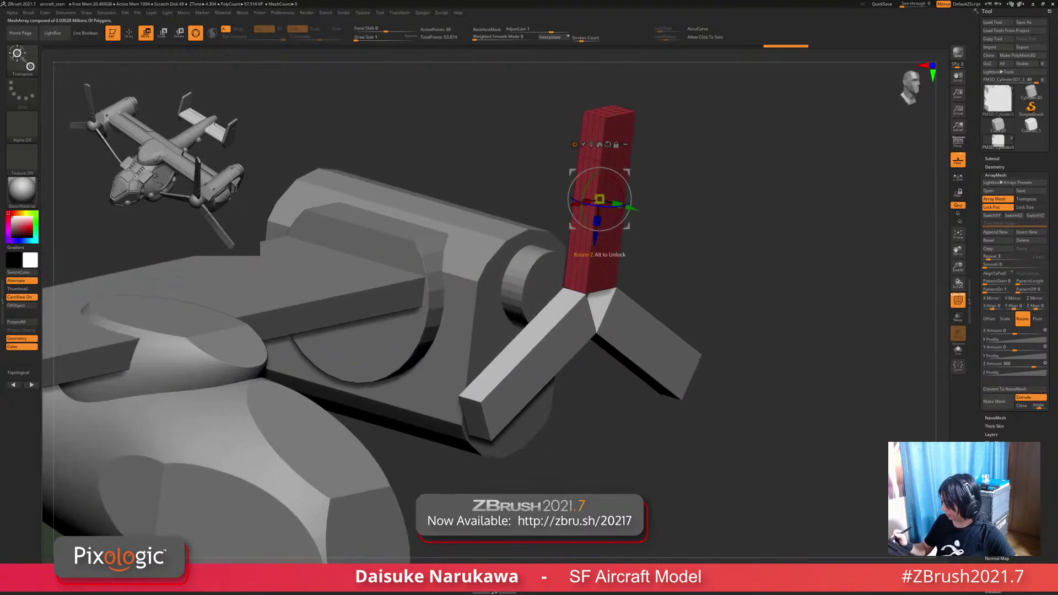
pyautogui.moveTo(606, 207)
pyautogui.mouseDown(button='right')
pyautogui.moveTo(634, 237)
pyautogui.moveTo(601, 193)
pyautogui.mouseUp(button='right')
pyautogui.moveTo(606, 232); pyautogui.dragTo(606, 244)
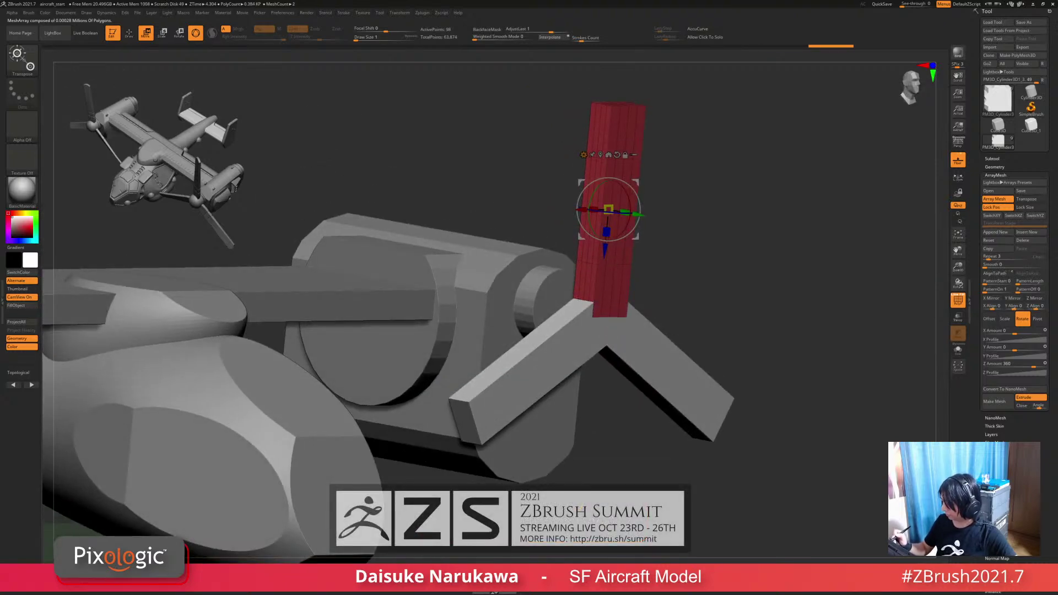
# Step: Flatten the blades further and move the rotor back against the nacelle hub
pyautogui.moveTo(435, 317); pyautogui.dragTo(489, 322, button='right')
pyautogui.moveTo(626, 212); pyautogui.dragTo(616, 211)
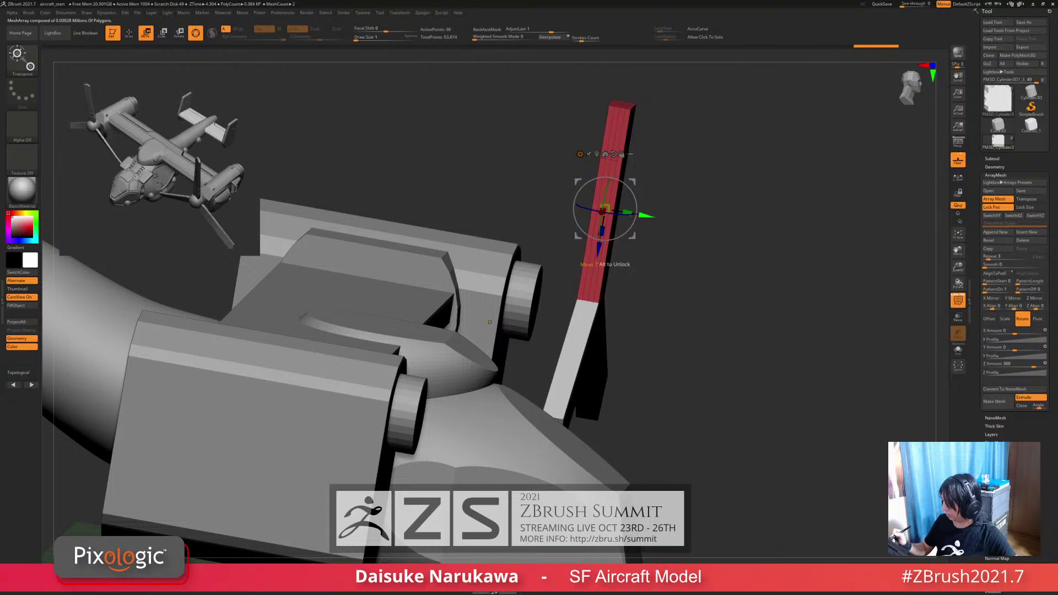
pyautogui.moveTo(489, 323)
pyautogui.mouseDown(button='right')
pyautogui.moveTo(441, 325)
pyautogui.moveTo(474, 308)
pyautogui.moveTo(507, 317)
pyautogui.mouseUp(button='right')
pyautogui.moveTo(648, 209); pyautogui.dragTo(612, 209)
pyautogui.moveTo(474, 317); pyautogui.dragTo(518, 300, button='right')
pyautogui.keyDown('ctrl'); pyautogui.moveTo(276, 308); pyautogui.dragTo(290, 275, button='right'); pyautogui.keyUp('ctrl')
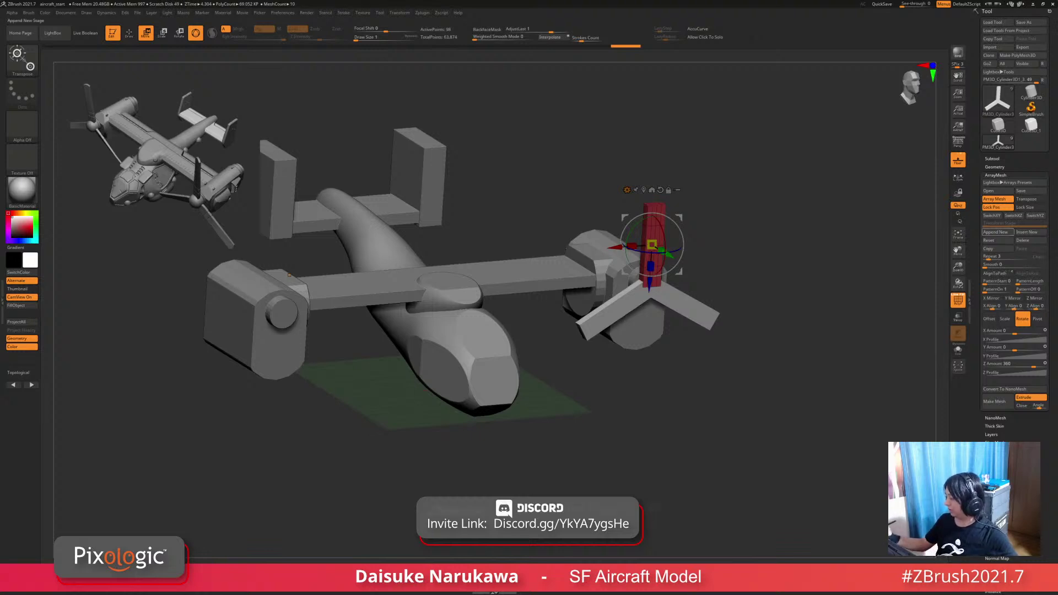
# Step: Append a new array stage and compare the settings of transform stages 1 and 2
pyautogui.click(995, 232)
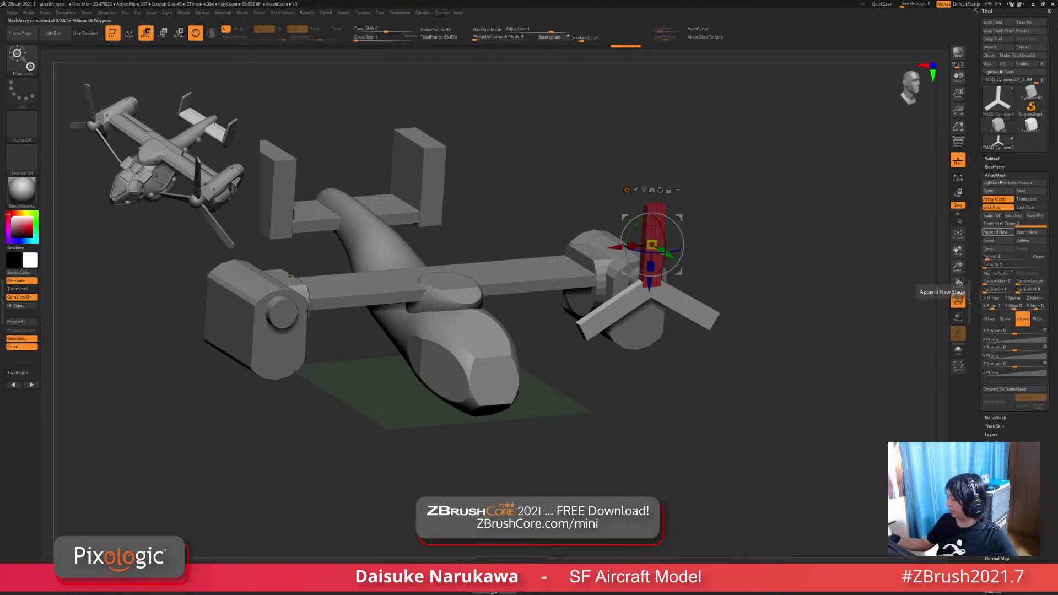
pyautogui.click(999, 224)
pyautogui.click(1031, 224)
pyautogui.click(998, 223)
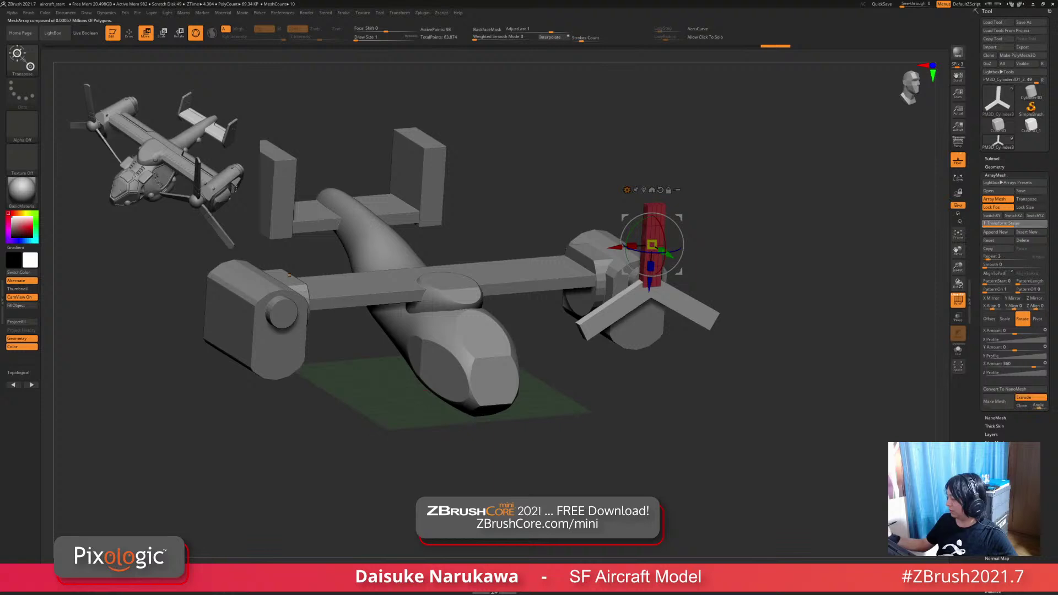
pyautogui.click(1031, 223)
pyautogui.click(999, 223)
pyautogui.click(1031, 224)
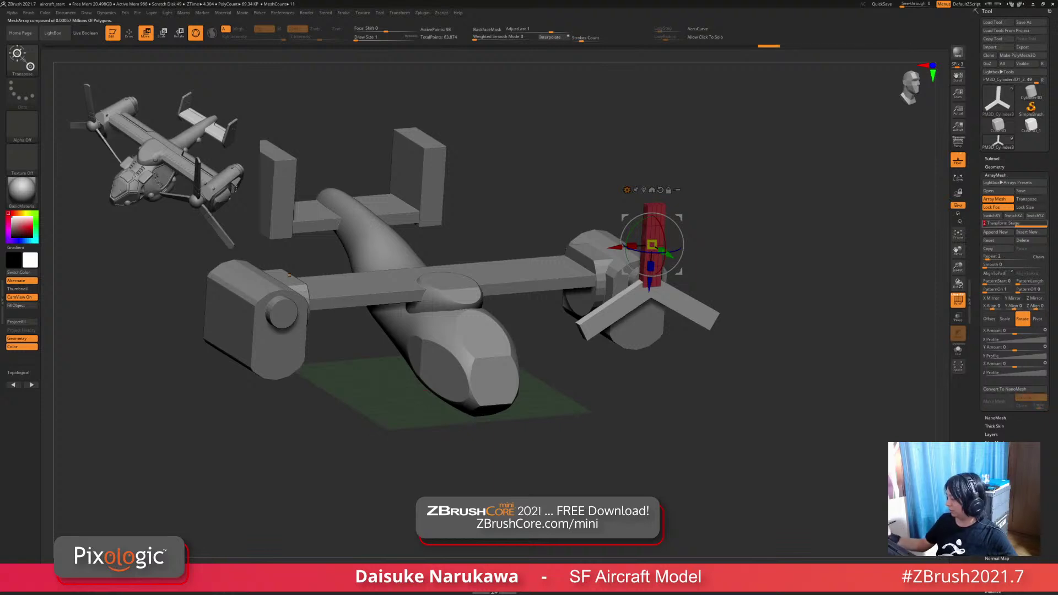
pyautogui.click(998, 224)
pyautogui.click(1031, 224)
pyautogui.click(999, 224)
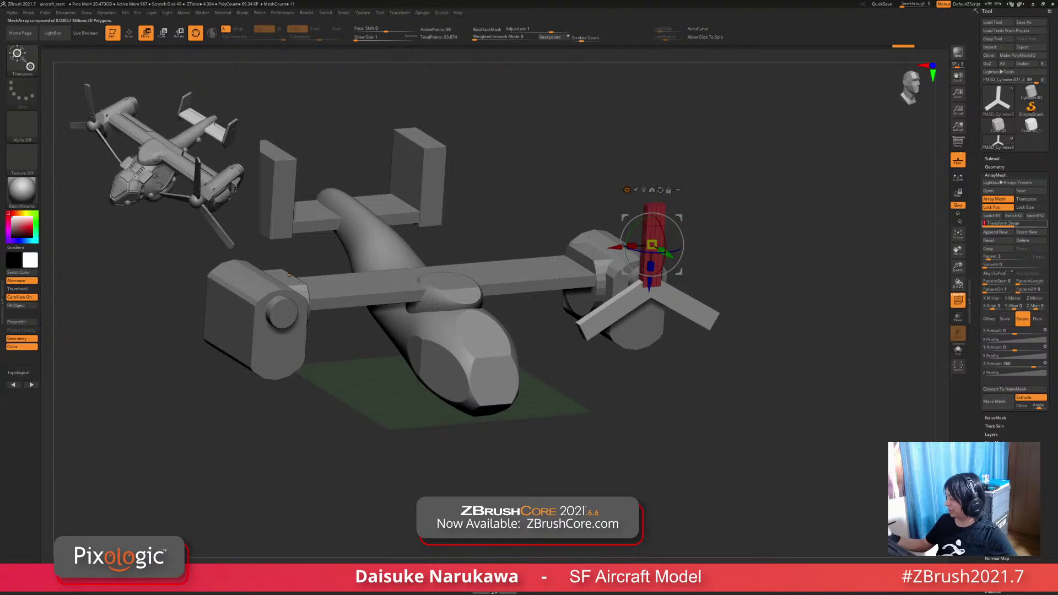
pyautogui.click(1031, 224)
pyautogui.click(999, 224)
pyautogui.click(1032, 224)
# Step: Raise the first transform stage's repeat count to 6 blades
pyautogui.click(999, 224)
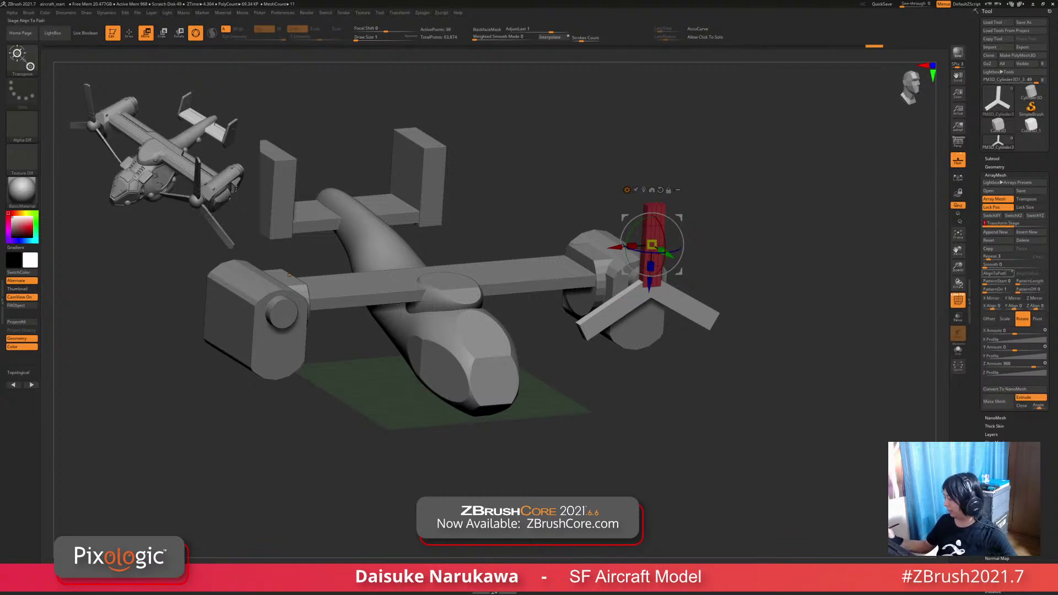
pyautogui.moveTo(1004, 257); pyautogui.dragTo(989, 257)
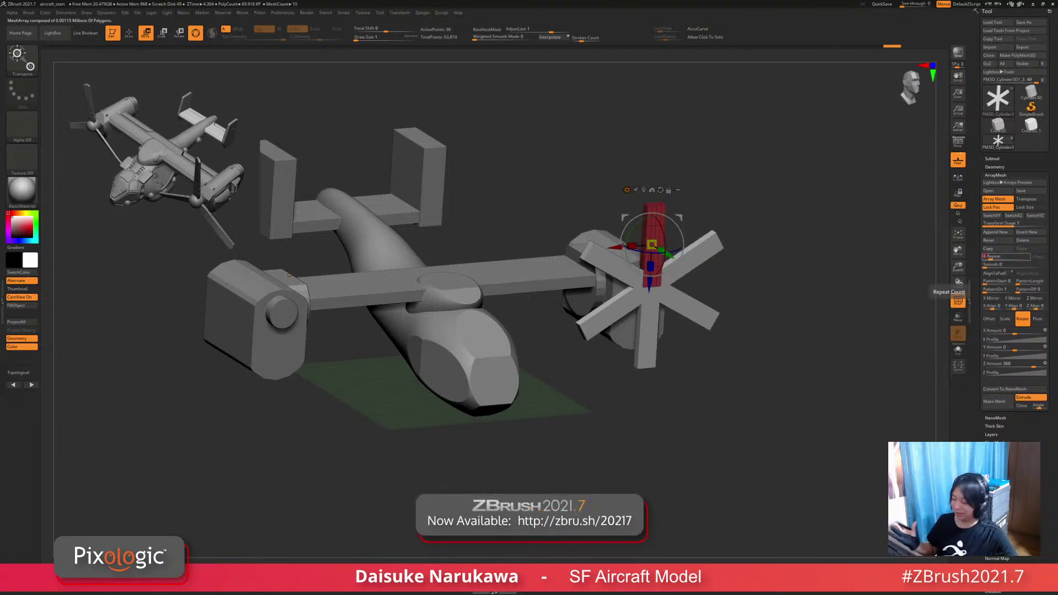
# Step: Mirror the rotor across X onto the opposite nacelle using the second array transform stage
pyautogui.click(1030, 224)
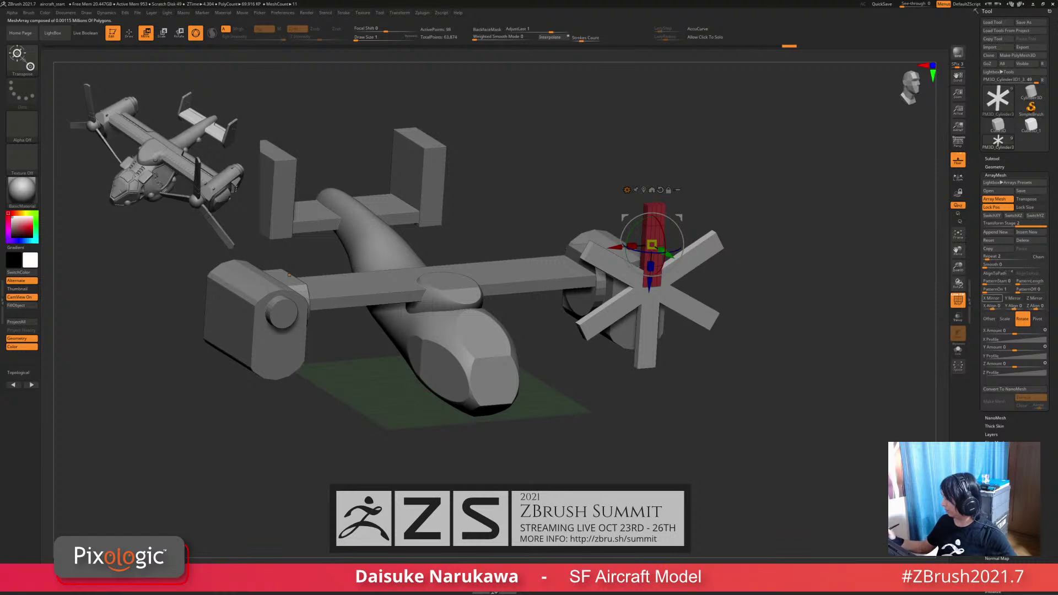
pyautogui.click(992, 299)
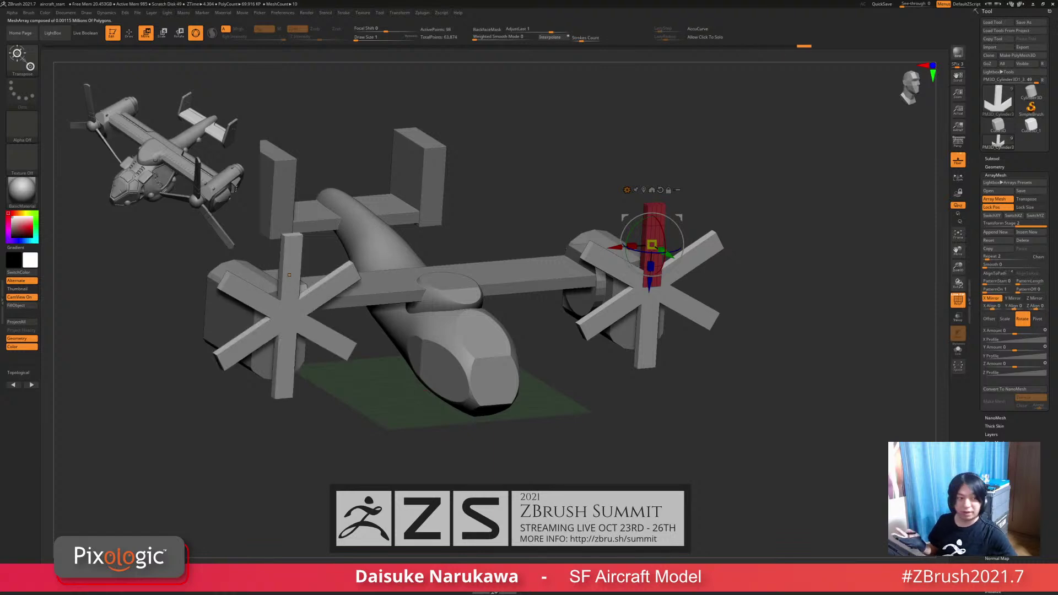
pyautogui.keyDown('alt'); pyautogui.moveTo(551, 265); pyautogui.dragTo(599, 273, button='right'); pyautogui.keyUp('alt')
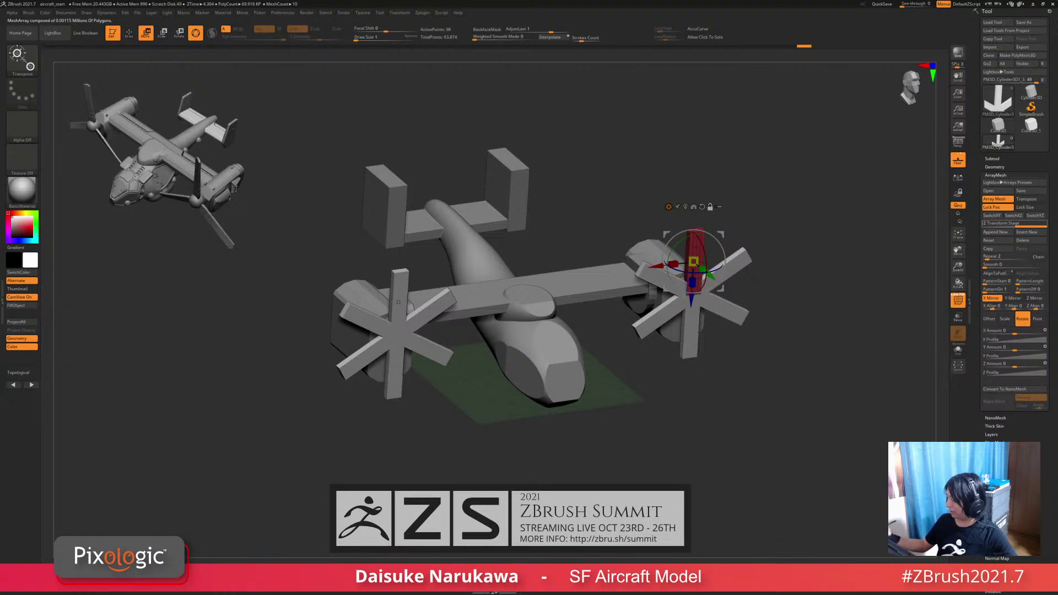
# Step: Set the first array transform stage's repeat count to 3 blades per rotor
pyautogui.click(991, 223)
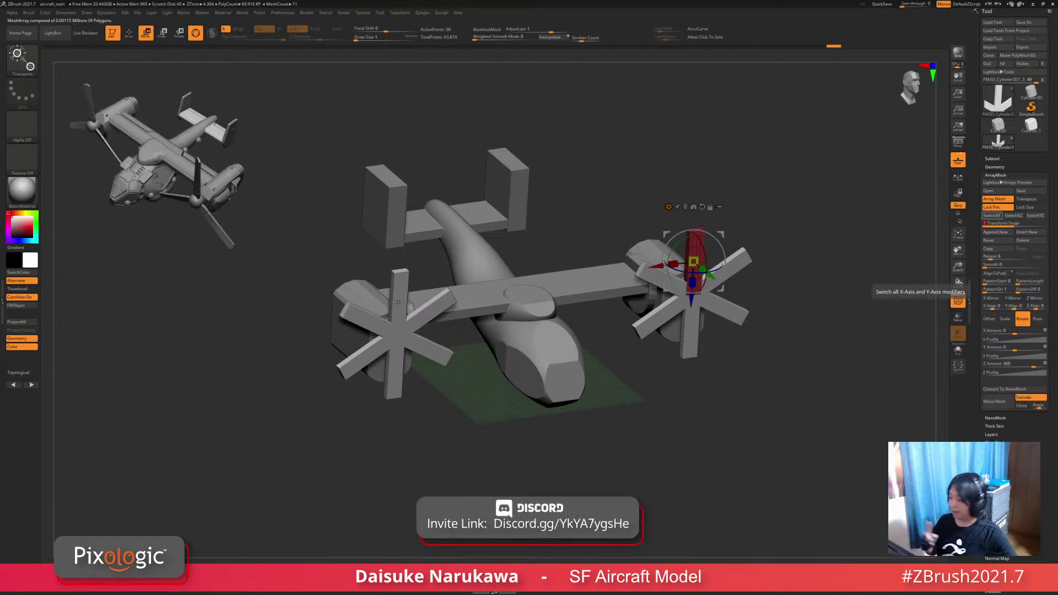
pyautogui.moveTo(992, 256); pyautogui.dragTo(989, 256)
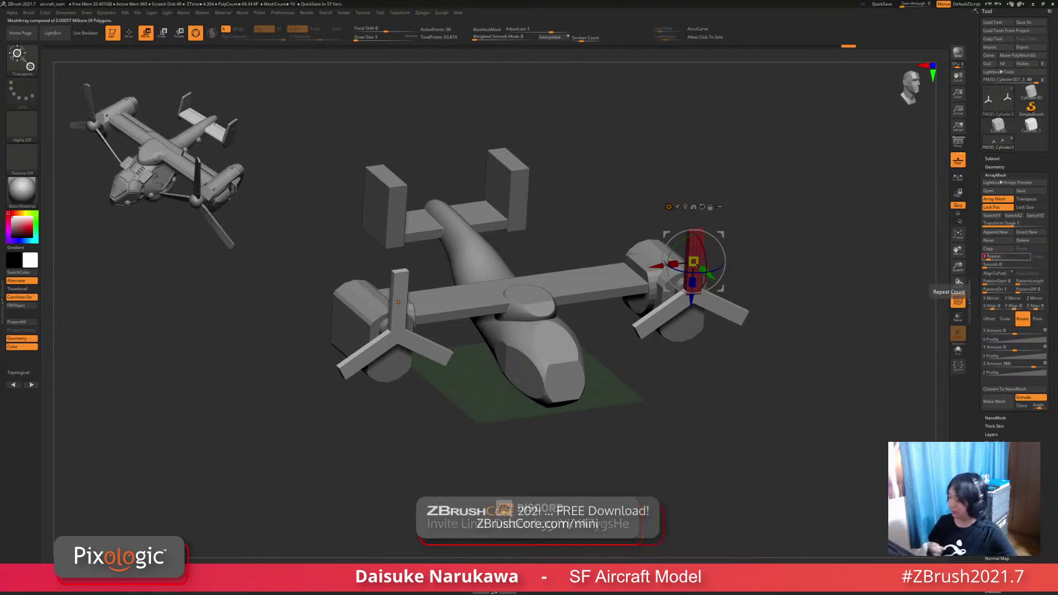
pyautogui.moveTo(989, 257); pyautogui.dragTo(990, 257)
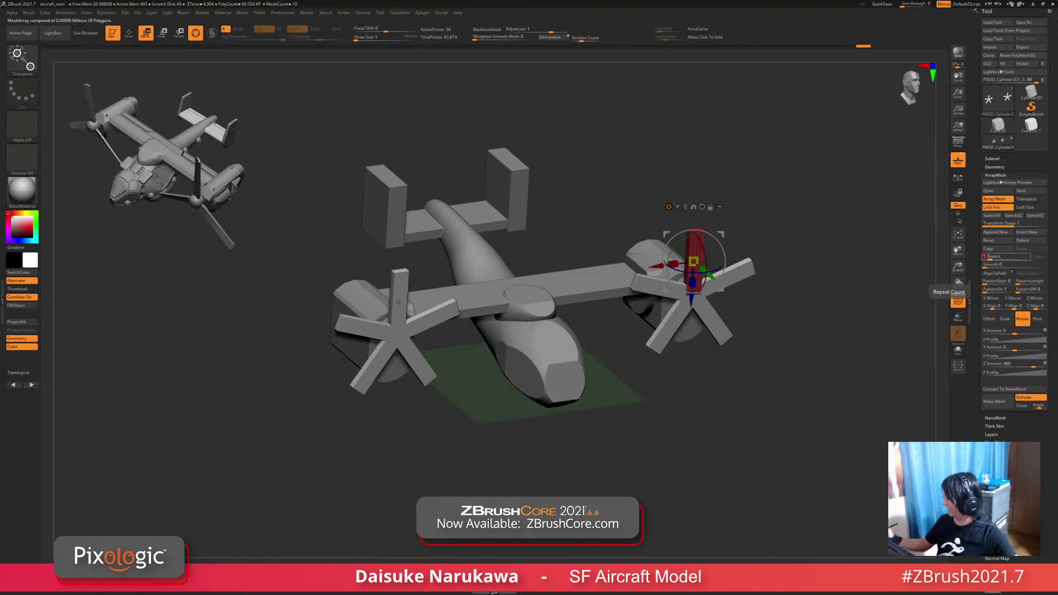
pyautogui.moveTo(990, 258); pyautogui.dragTo(988, 258)
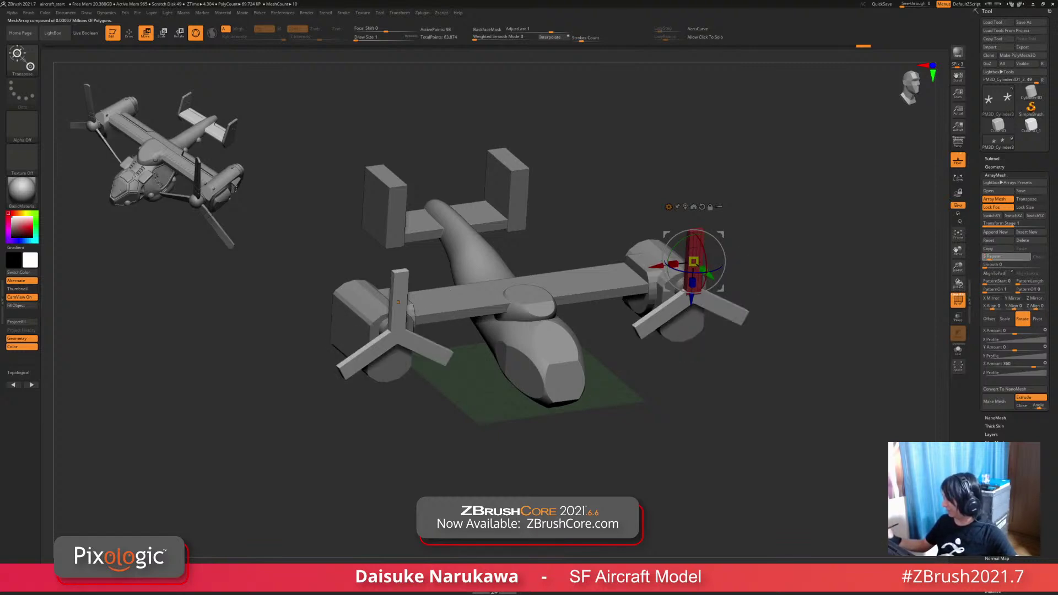
pyautogui.keyDown('shift'); pyautogui.moveTo(815, 385); pyautogui.dragTo(772, 481); pyautogui.keyUp('shift')
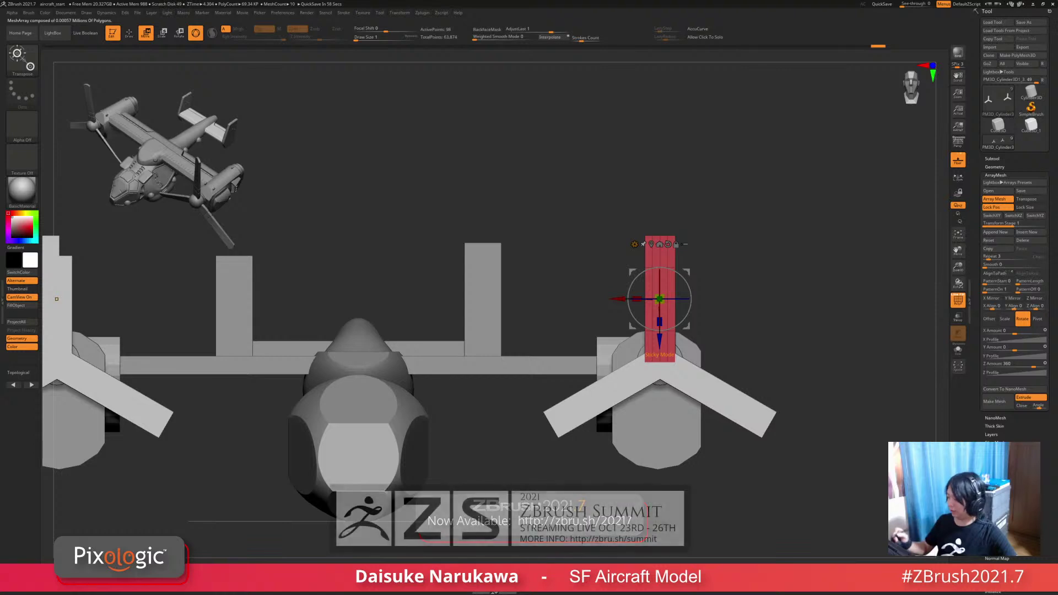
pyautogui.click(634, 244)
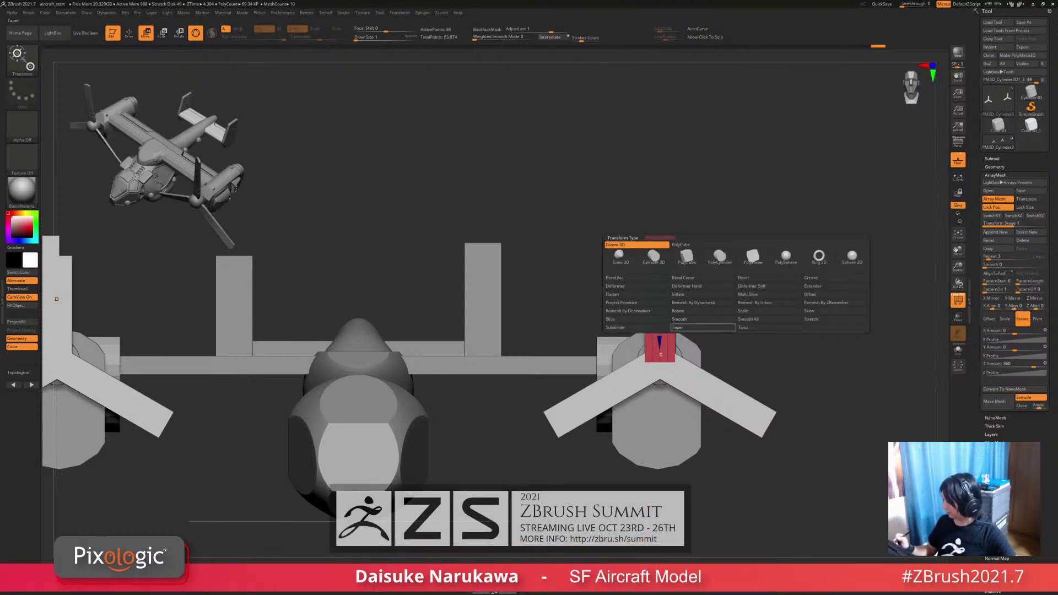
pyautogui.click(744, 328)
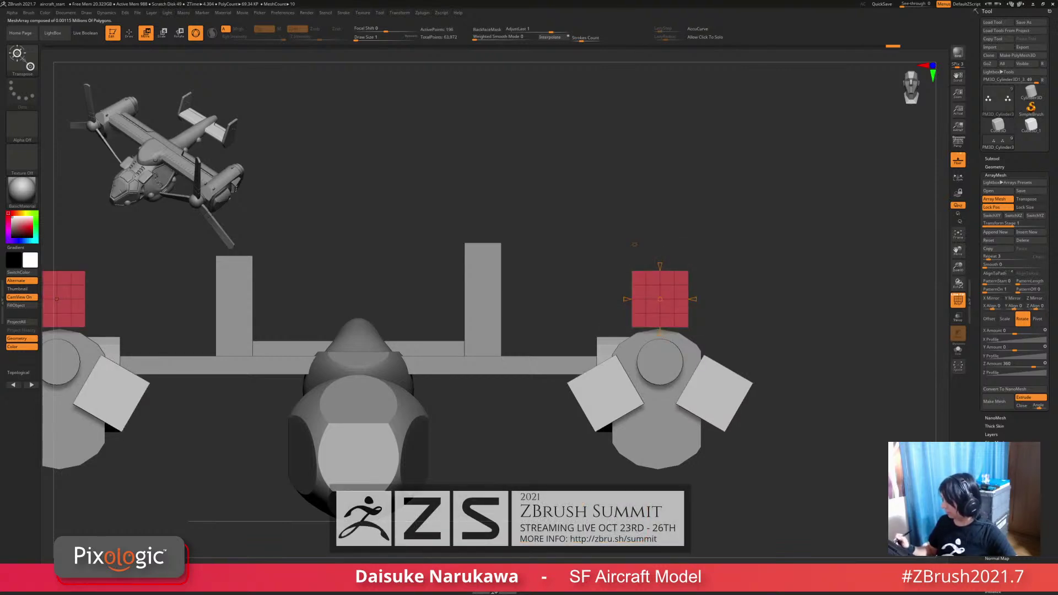
pyautogui.moveTo(771, 275); pyautogui.dragTo(832, 295)
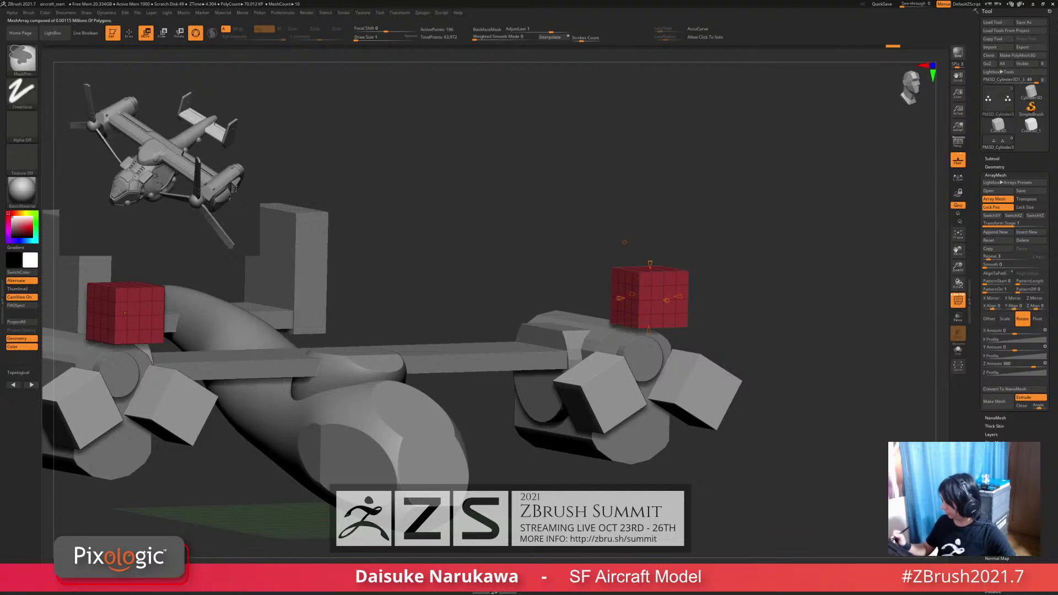
pyautogui.hotkey('ctrl', 'z')
# Step: Try a gizmo deformer on the source blade, checking it from the front view
pyautogui.click(624, 242)
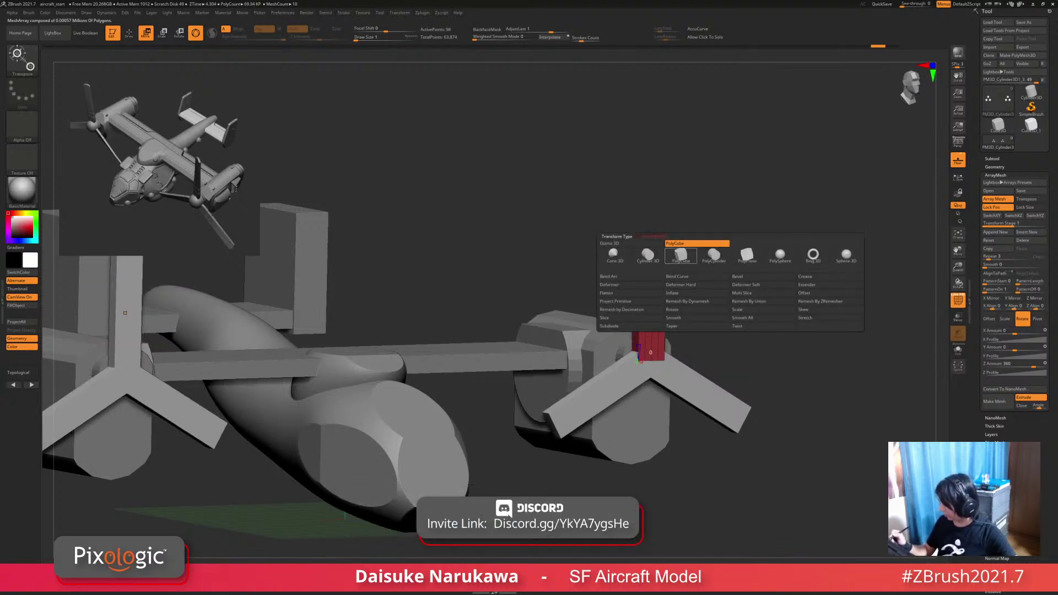
pyautogui.click(689, 285)
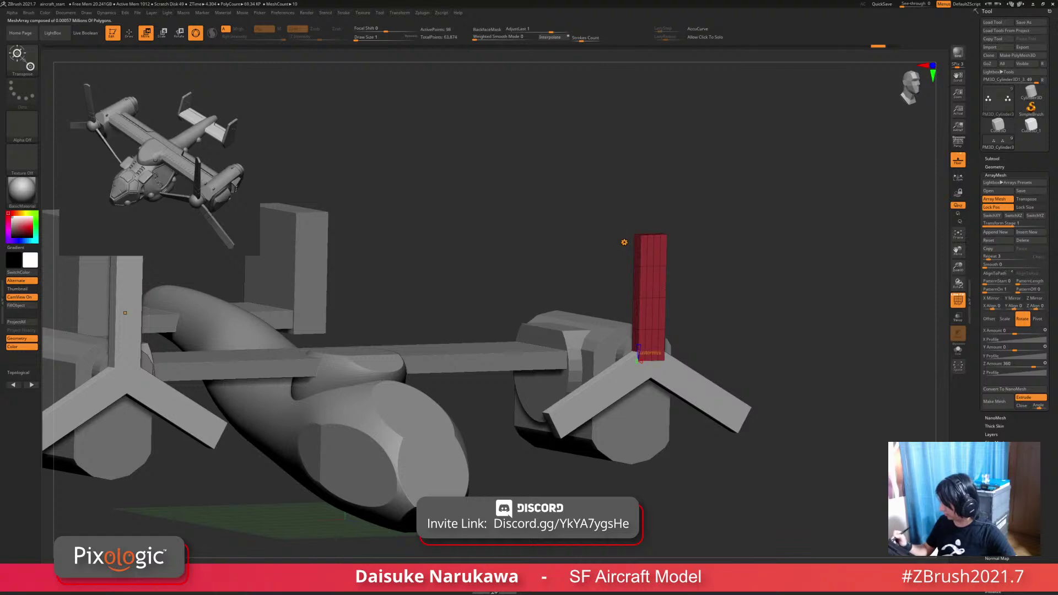
pyautogui.moveTo(625, 220); pyautogui.dragTo(585, 212)
pyautogui.keyDown('ctrl'); pyautogui.moveTo(605, 197); pyautogui.dragTo(708, 265); pyautogui.keyUp('ctrl')
pyautogui.keyDown('ctrl'); pyautogui.click(707, 266); pyautogui.keyUp('ctrl')
pyautogui.keyDown('alt'); pyautogui.moveTo(624, 242); pyautogui.dragTo(611, 231); pyautogui.keyUp('alt')
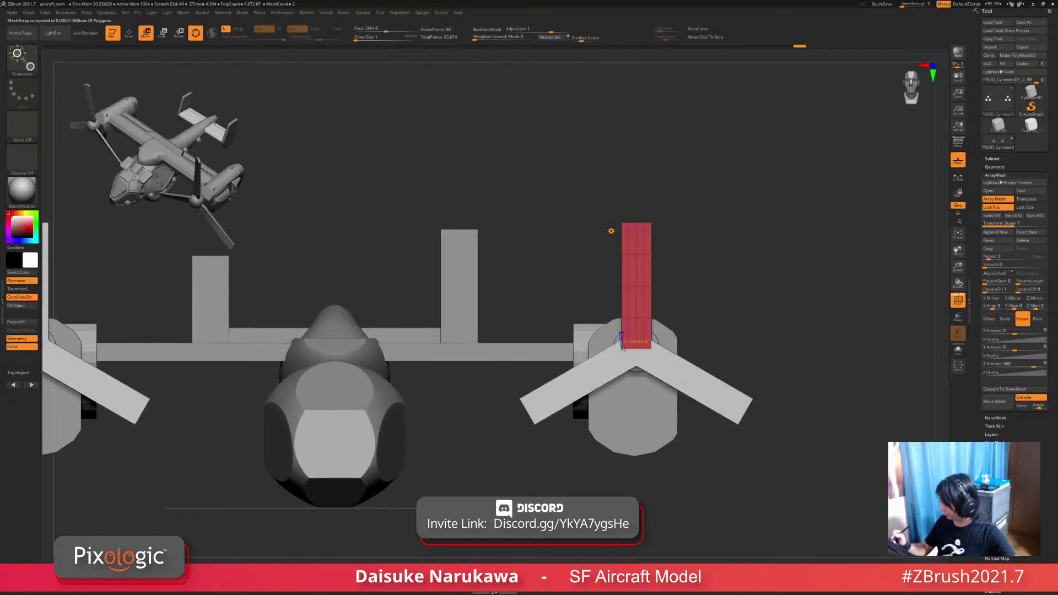
pyautogui.click(611, 231)
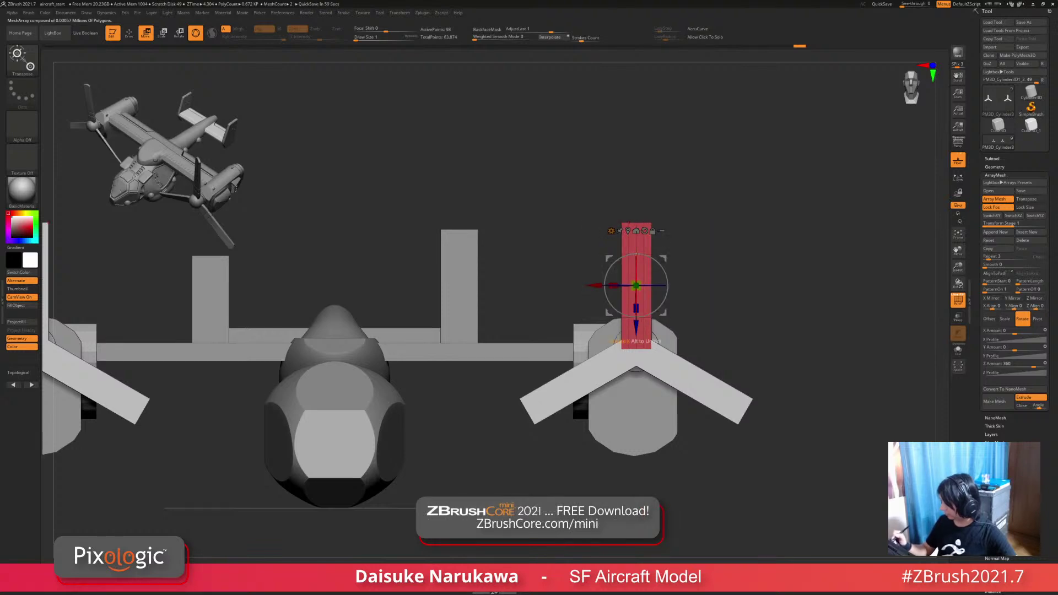
pyautogui.click(611, 230)
pyautogui.click(656, 309)
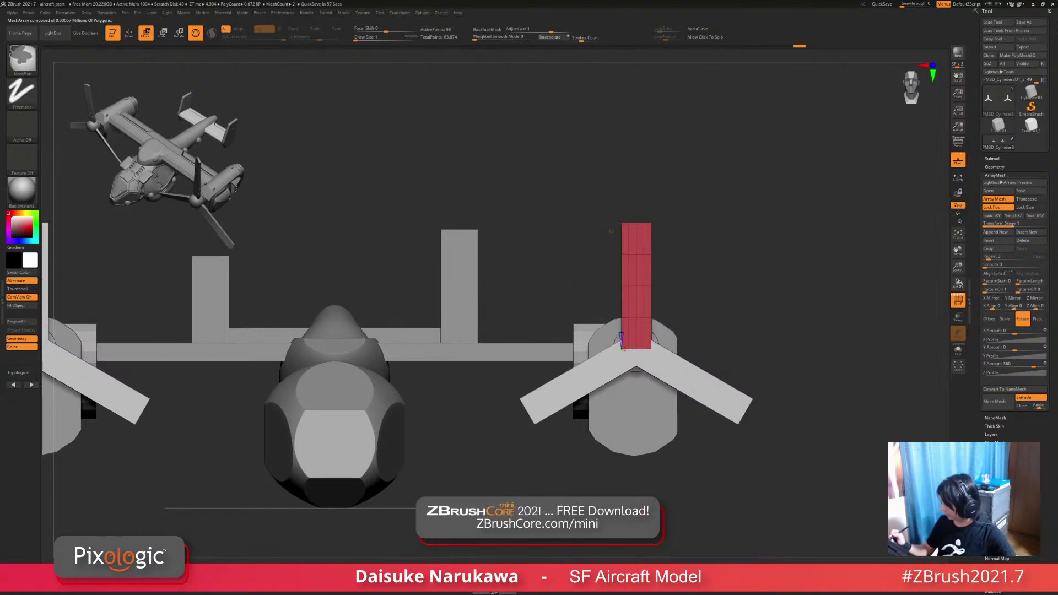
# Step: Try subdividing the source blade without creased edges, and undo the subdivision
pyautogui.keyDown('alt'); pyautogui.moveTo(716, 248); pyautogui.dragTo(667, 270); pyautogui.keyUp('alt')
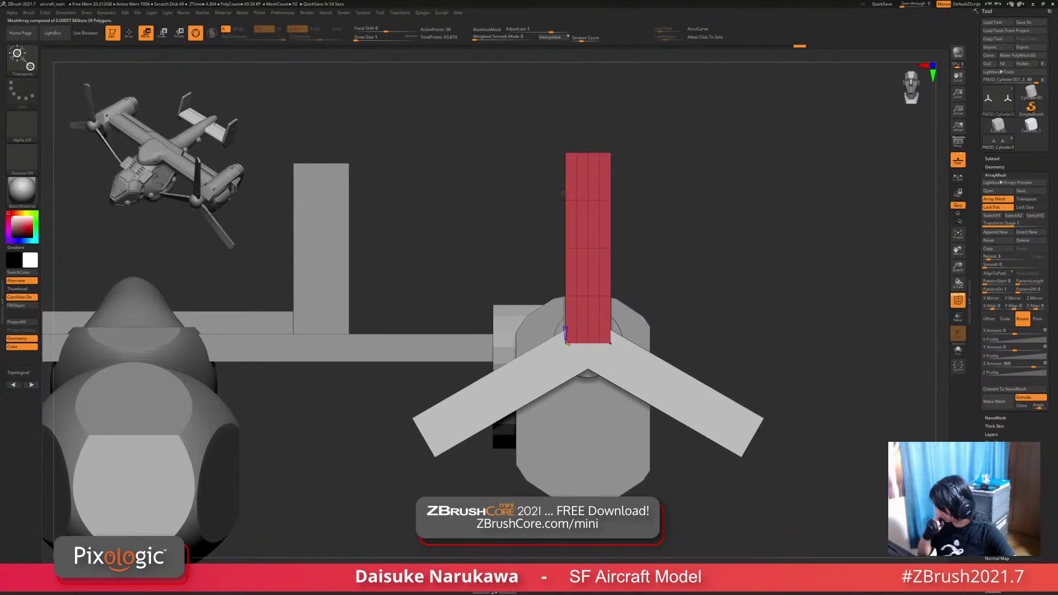
pyautogui.hotkey('ctrl', 'd')
pyautogui.moveTo(670, 231); pyautogui.dragTo(692, 273)
pyautogui.hotkey('ctrl', 'z')
pyautogui.hotkey('ctrl', 'd')
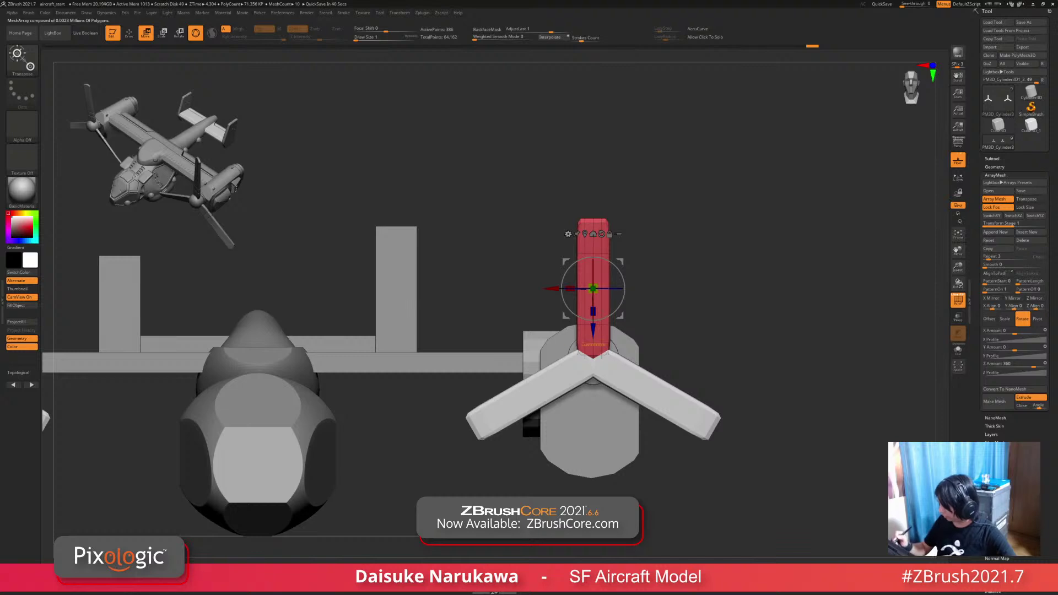
pyautogui.click(568, 234)
pyautogui.click(718, 304)
pyautogui.moveTo(684, 259); pyautogui.dragTo(733, 275)
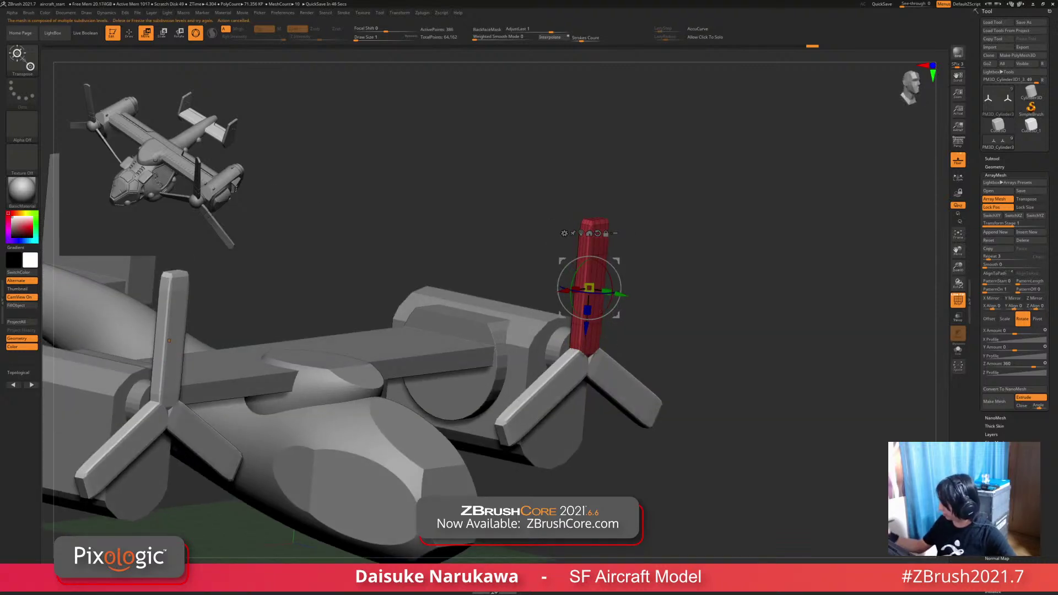
pyautogui.click(995, 166)
pyautogui.hotkey('ctrl', 'z')
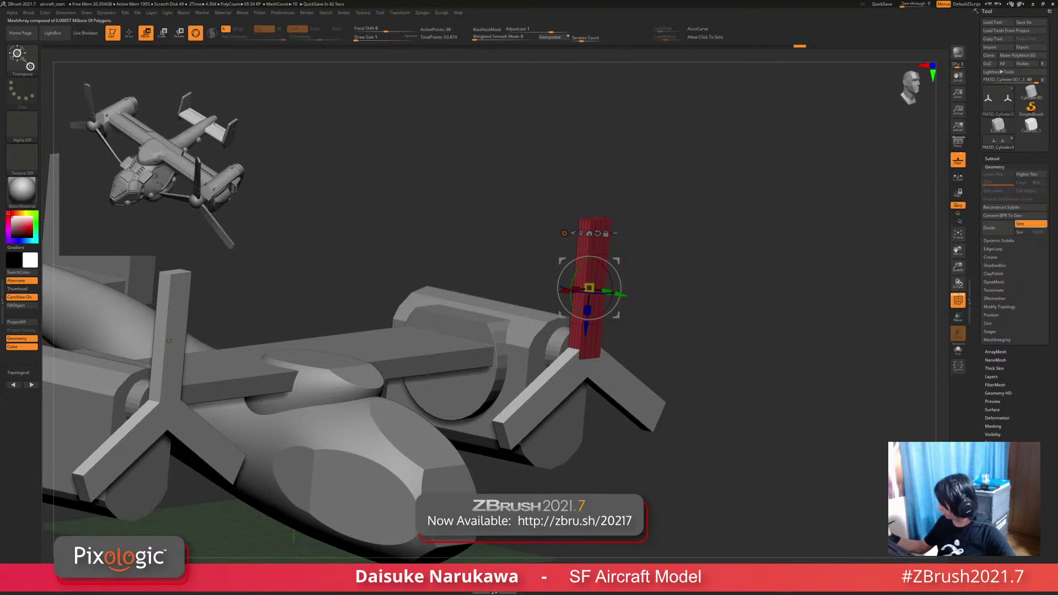
# Step: Subdivide the source blade once with creased edges and delete its lower subdivision level
pyautogui.click(990, 257)
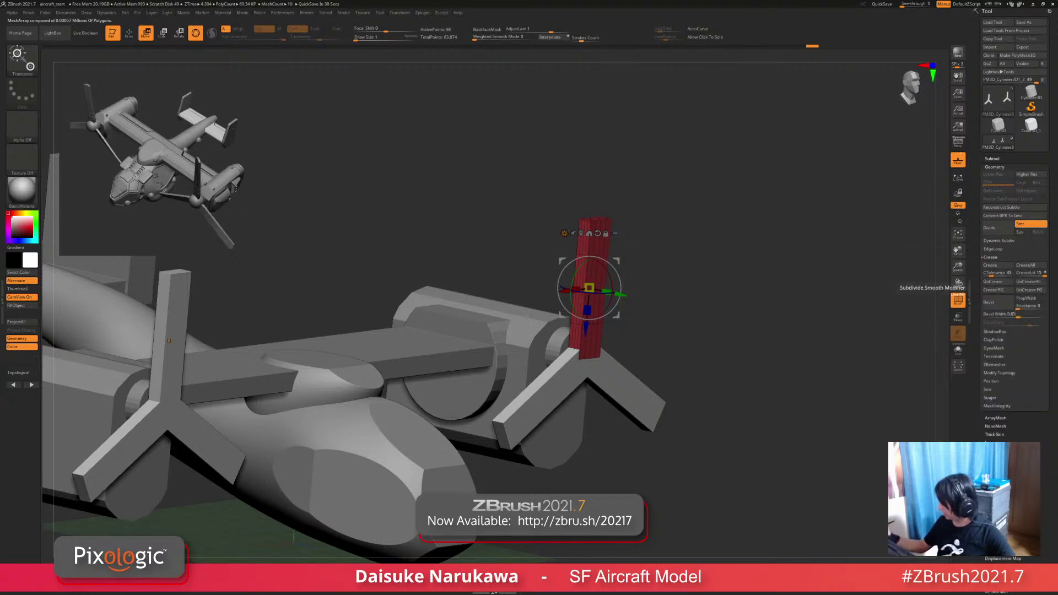
pyautogui.click(992, 227)
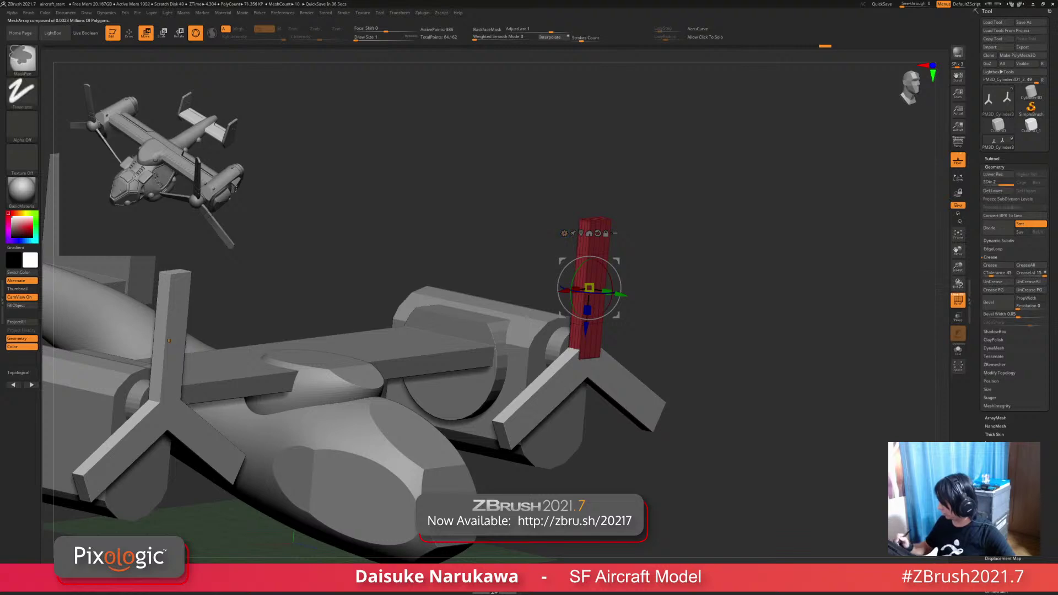
pyautogui.click(997, 190)
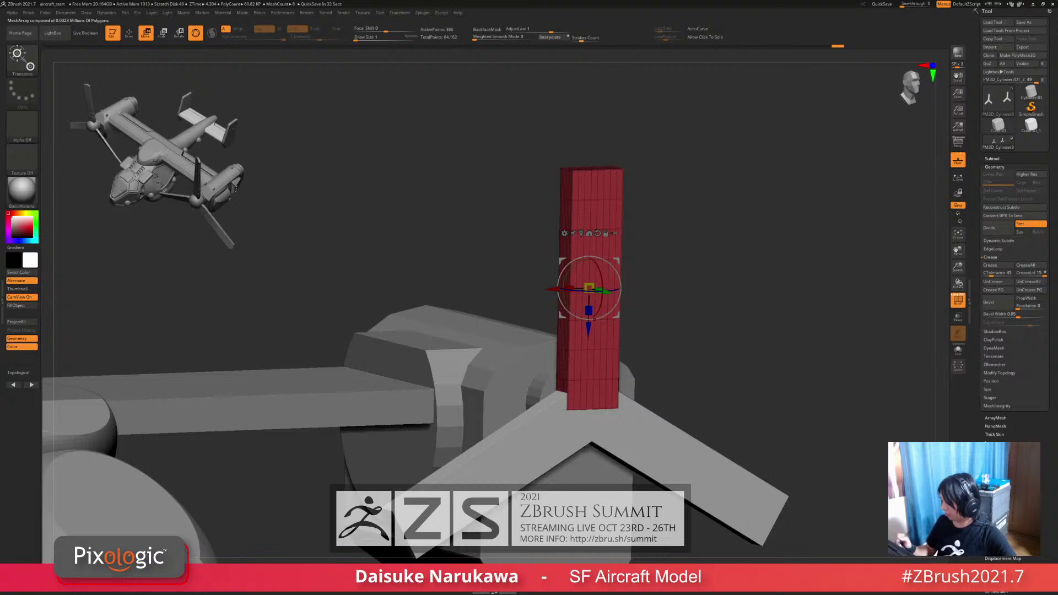
# Step: Try the Twist deformer on the source blade while its array is still active
pyautogui.moveTo(563, 260)
pyautogui.keyDown('shift'); pyautogui.mouseDown(button='right')
pyautogui.moveTo(573, 270)
pyautogui.moveTo(556, 258)
pyautogui.mouseUp(button='right'); pyautogui.keyUp('shift')
pyautogui.click(559, 231)
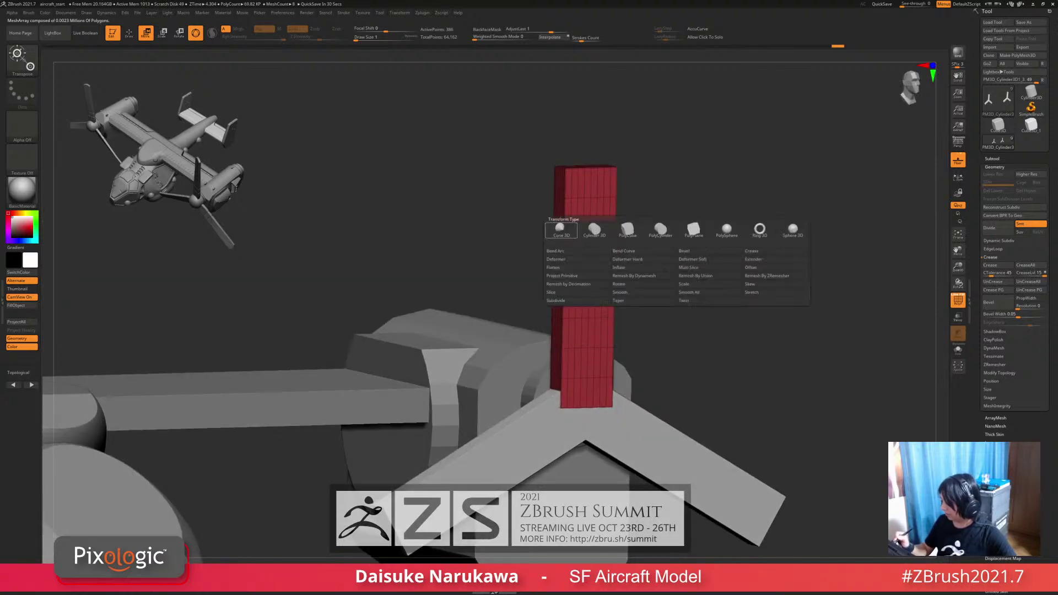
pyautogui.click(684, 300)
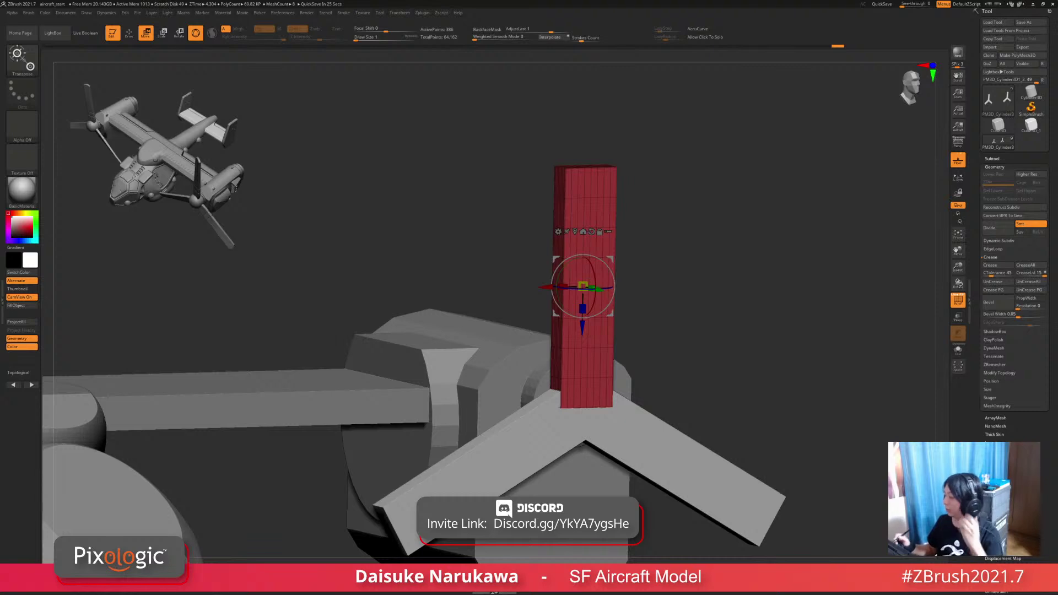
pyautogui.moveTo(684, 301); pyautogui.dragTo(681, 329)
pyautogui.click(557, 228)
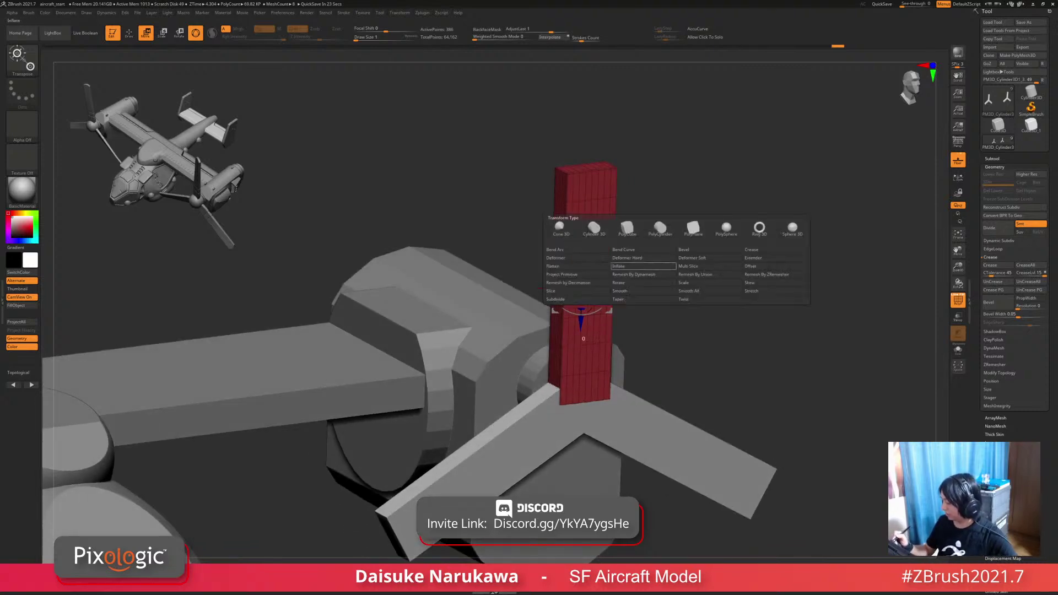
pyautogui.click(683, 299)
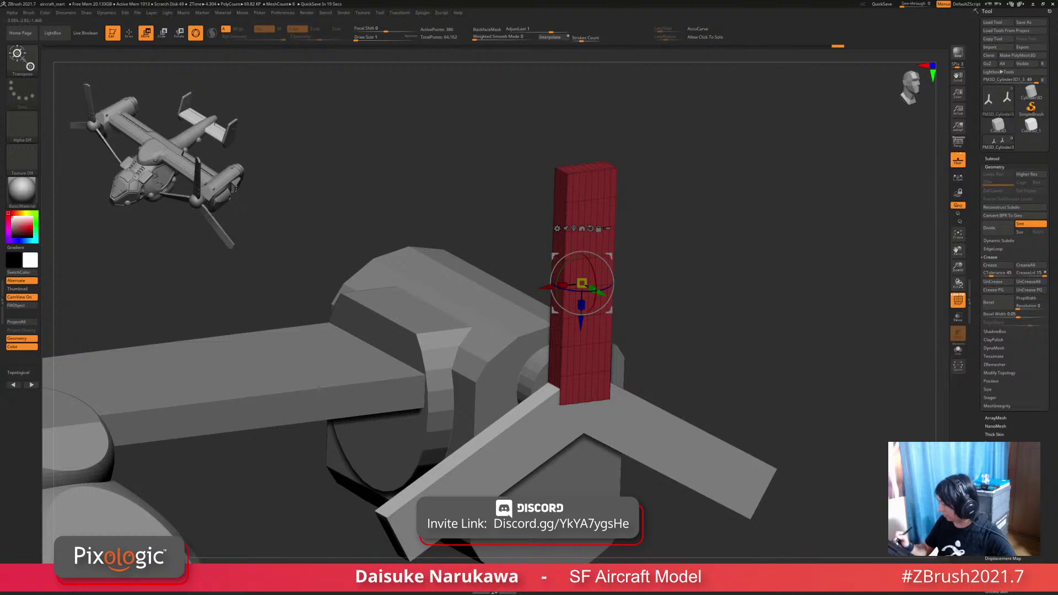
pyautogui.click(557, 228)
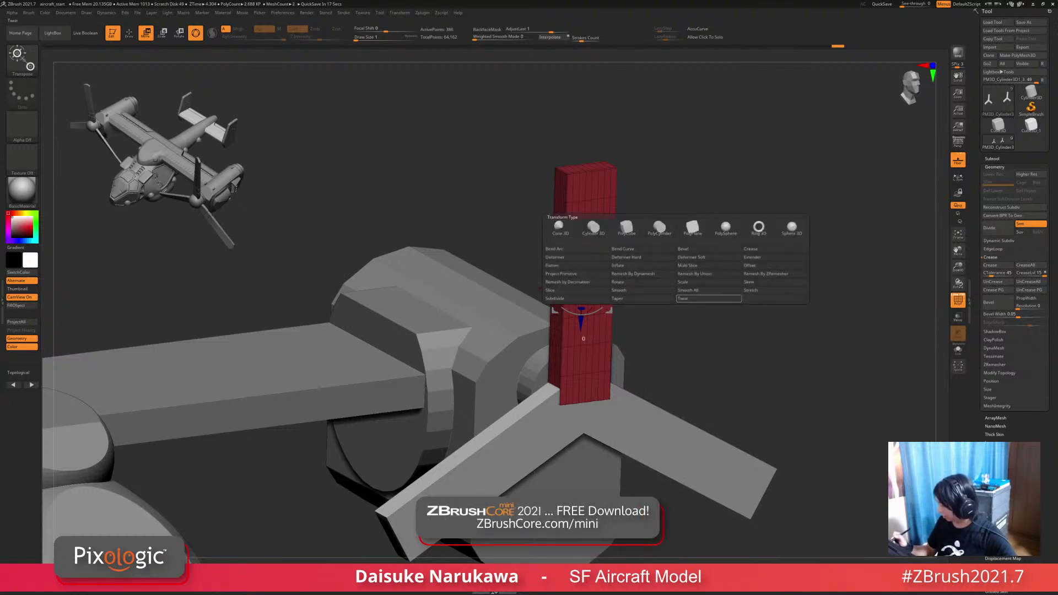
pyautogui.click(709, 298)
pyautogui.keyDown('ctrl'); pyautogui.moveTo(709, 299); pyautogui.dragTo(686, 229, button='right'); pyautogui.keyUp('ctrl')
# Step: Turn off ArrayMesh on the blade and exit the Twist deformer back to the standard gizmo
pyautogui.click(994, 167)
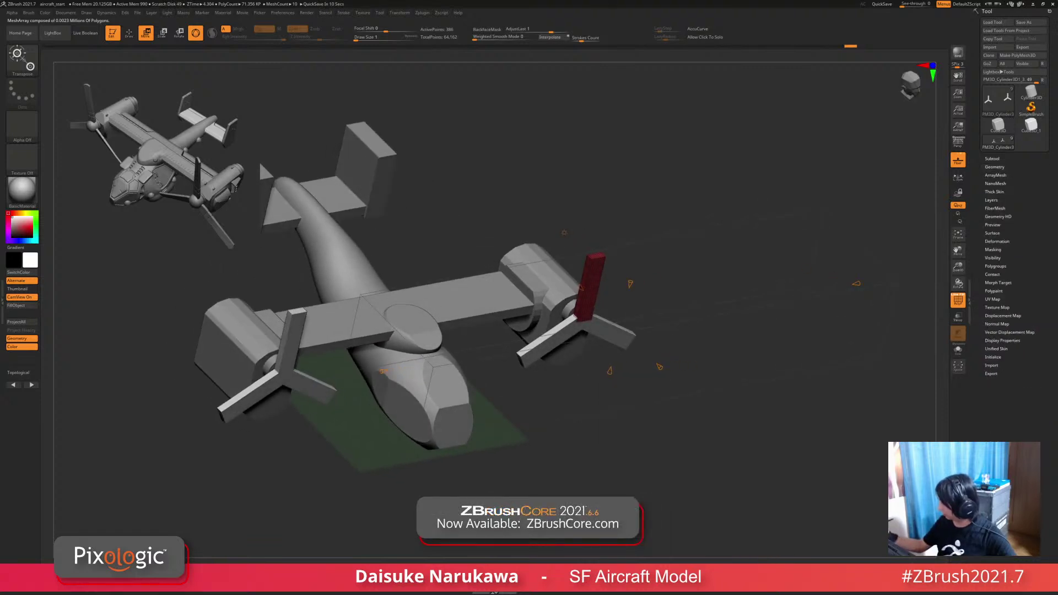
pyautogui.click(995, 176)
pyautogui.click(995, 199)
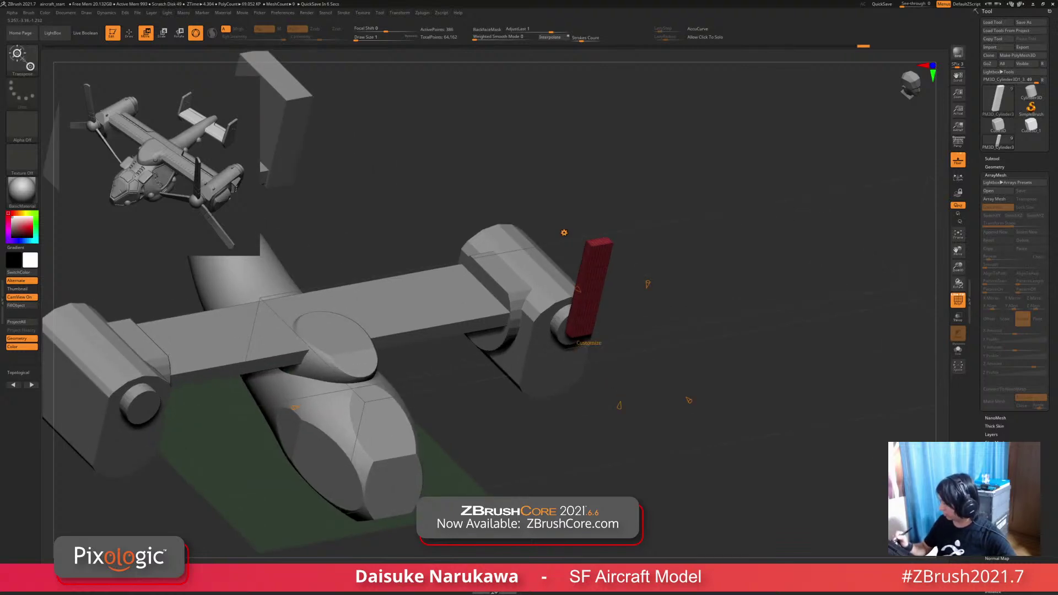
pyautogui.click(578, 337)
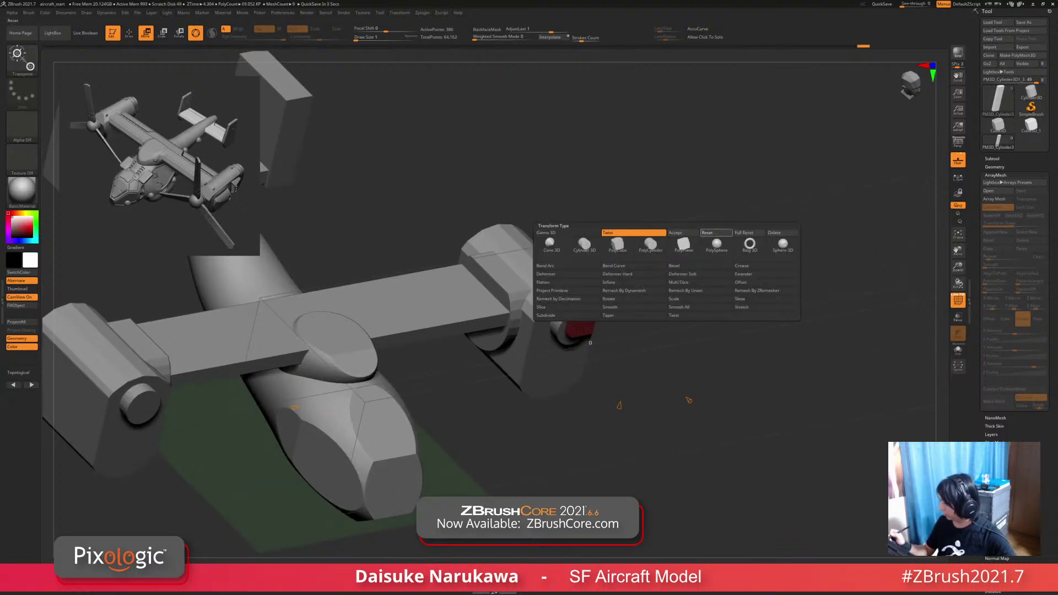
pyautogui.click(585, 244)
pyautogui.click(564, 233)
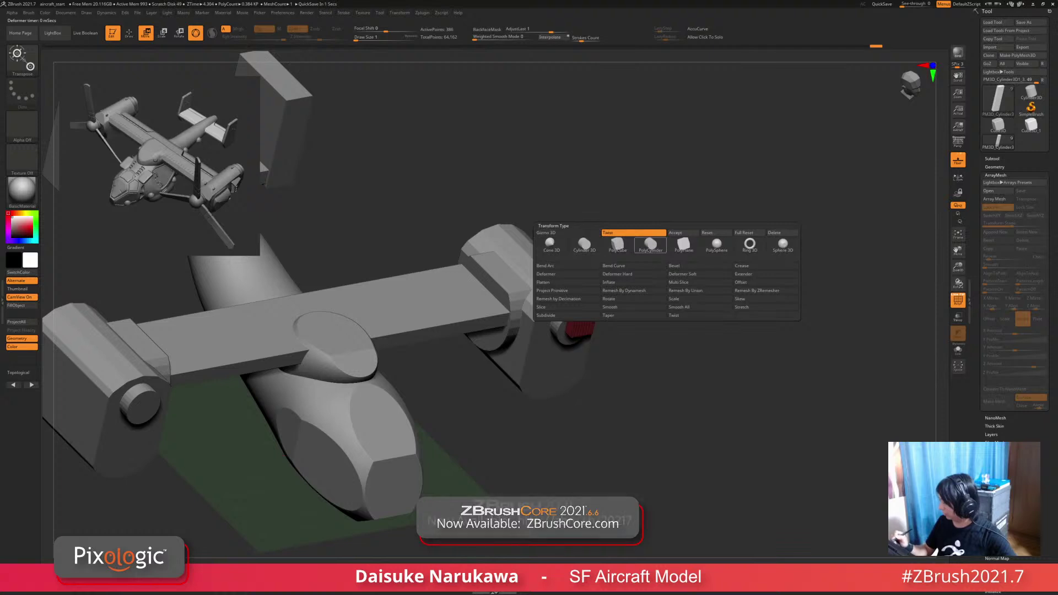
pyautogui.click(633, 234)
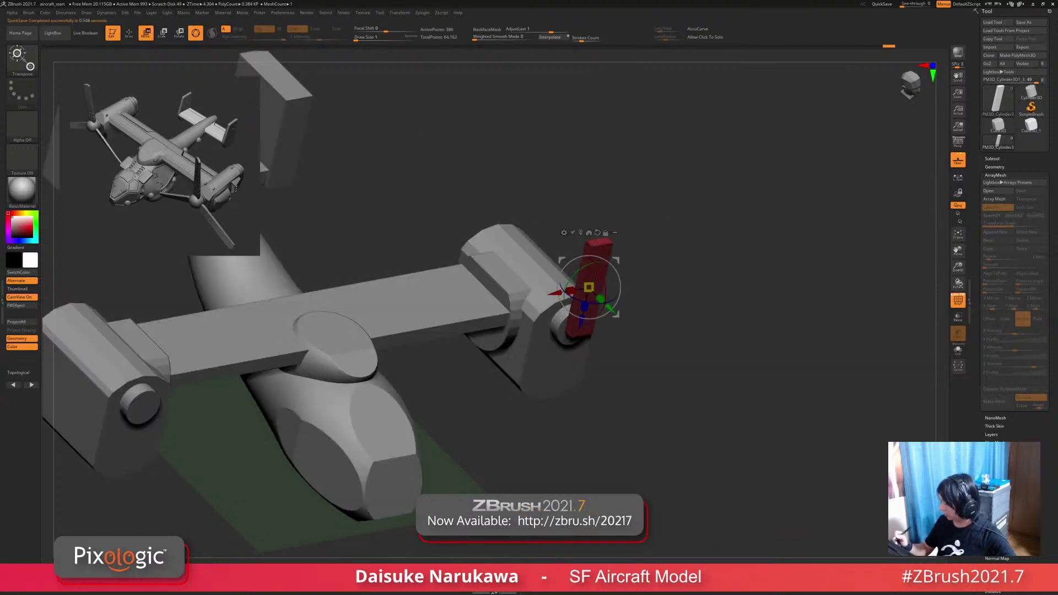
# Step: Apply the Twist deformer to the single source blade and twist it along its length
pyautogui.click(564, 233)
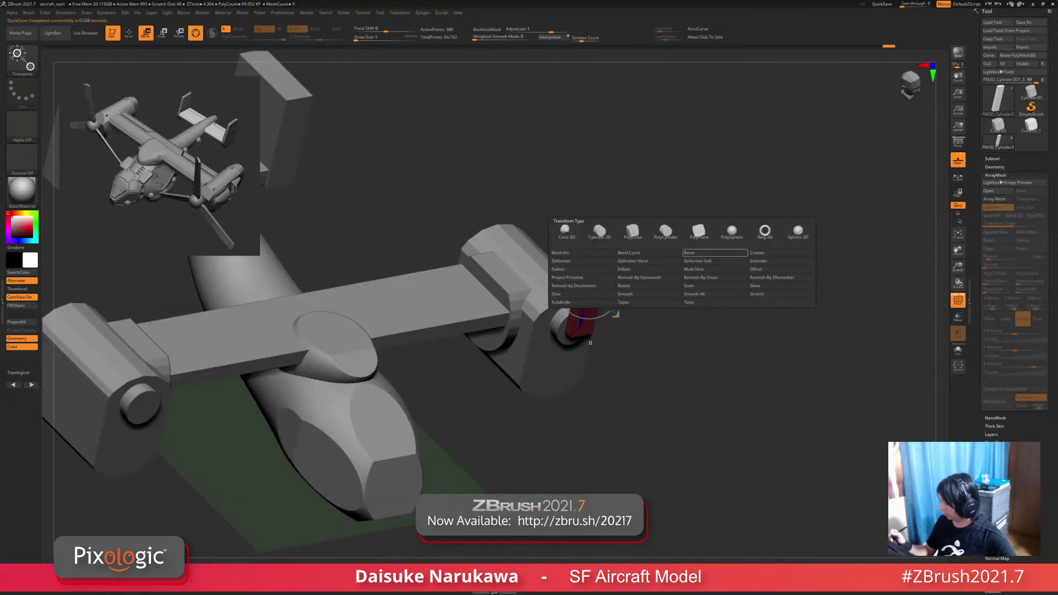
pyautogui.click(716, 303)
pyautogui.click(716, 303)
pyautogui.keyDown('shift'); pyautogui.moveTo(689, 430); pyautogui.dragTo(618, 385); pyautogui.keyUp('shift')
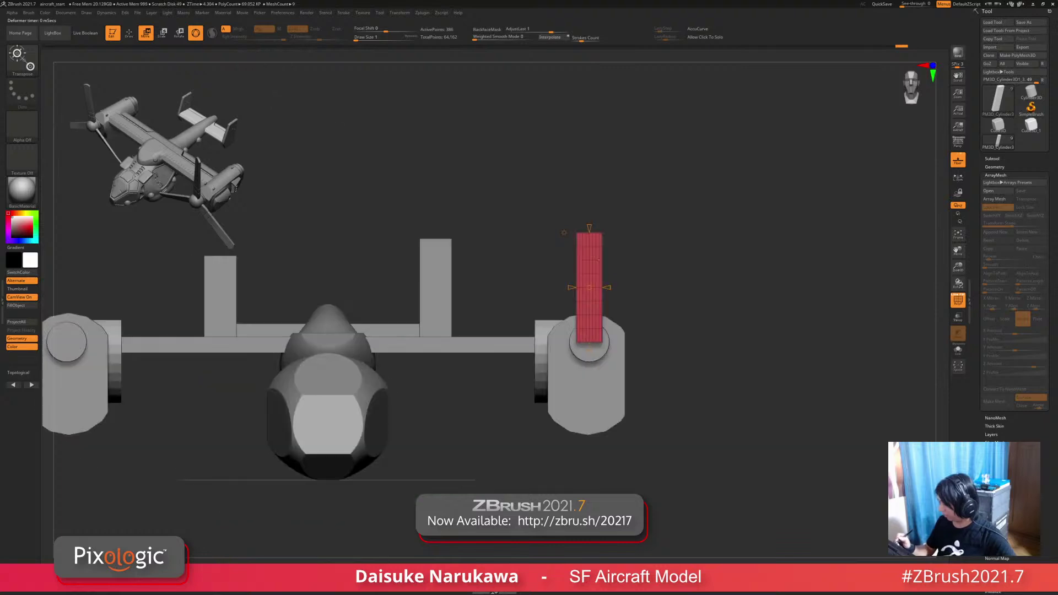
pyautogui.keyDown('alt'); pyautogui.moveTo(498, 397); pyautogui.dragTo(540, 476); pyautogui.keyUp('alt')
pyautogui.moveTo(588, 214); pyautogui.dragTo(588, 204)
pyautogui.moveTo(598, 359); pyautogui.dragTo(604, 359)
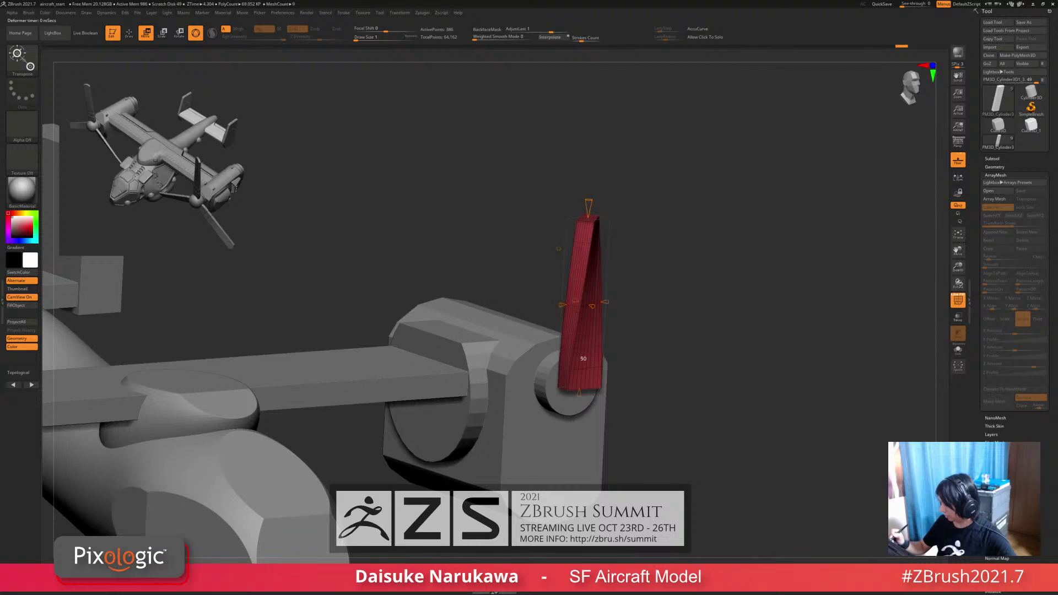
pyautogui.moveTo(716, 303); pyautogui.dragTo(680, 352)
pyautogui.moveTo(553, 231); pyautogui.dragTo(554, 204)
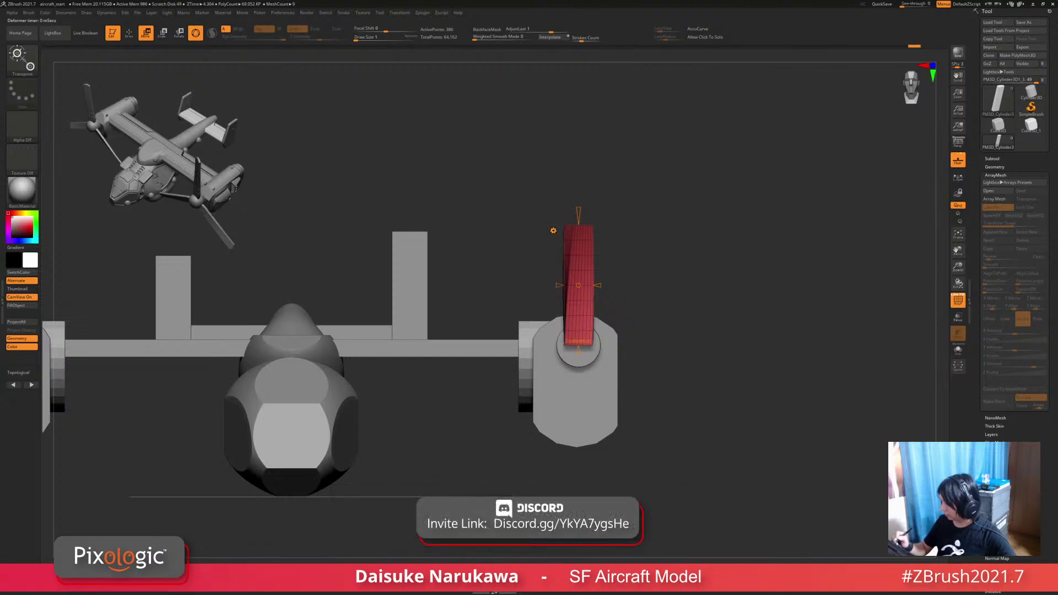
pyautogui.click(554, 231)
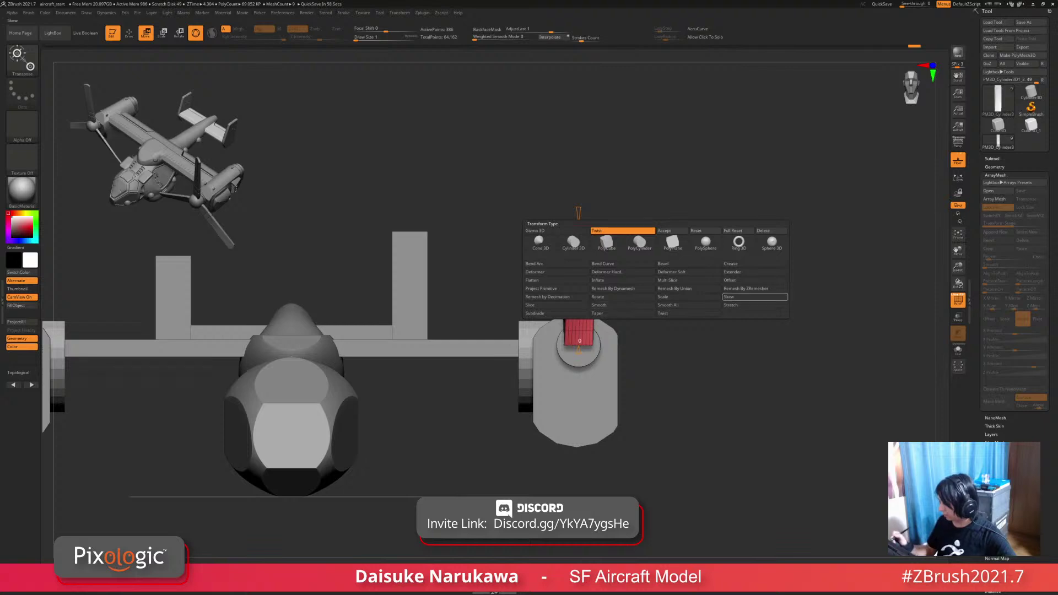
pyautogui.click(755, 297)
pyautogui.moveTo(479, 220)
pyautogui.mouseDown()
pyautogui.moveTo(543, 277)
pyautogui.moveTo(586, 259)
pyautogui.mouseUp()
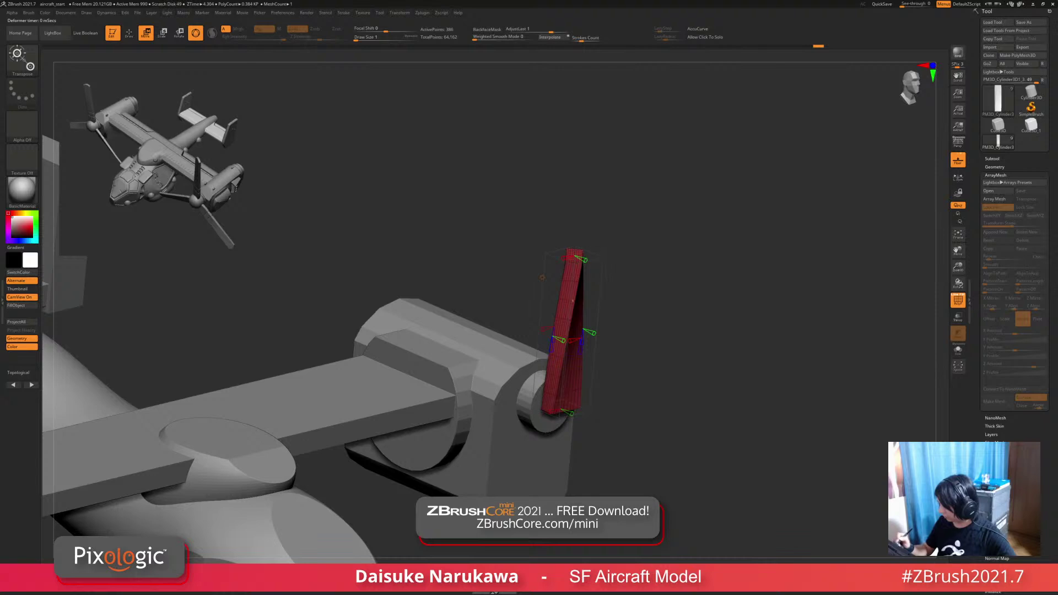
pyautogui.moveTo(617, 386)
pyautogui.mouseDown()
pyautogui.moveTo(579, 397)
pyautogui.moveTo(610, 393)
pyautogui.mouseUp()
# Step: Switch to the Taper deformer on the twisted blade and narrow its outer tip
pyautogui.click(543, 276)
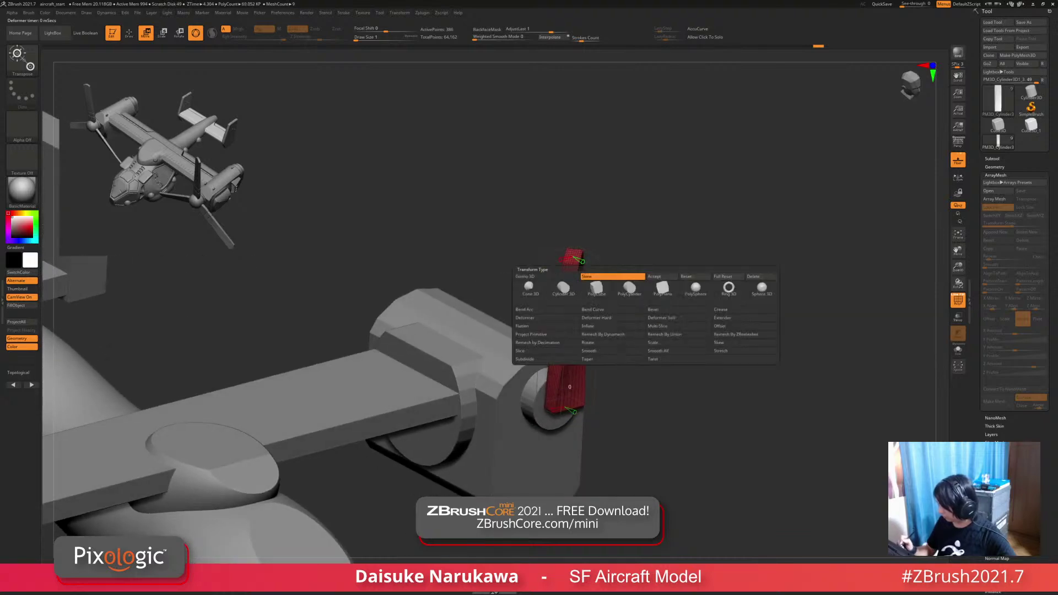
pyautogui.click(543, 276)
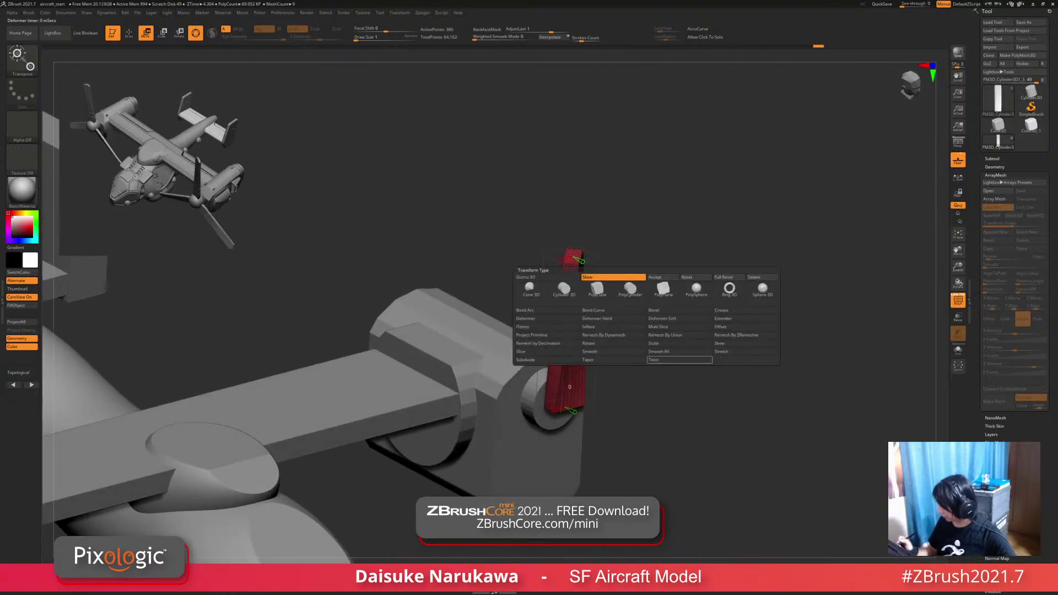
pyautogui.click(679, 360)
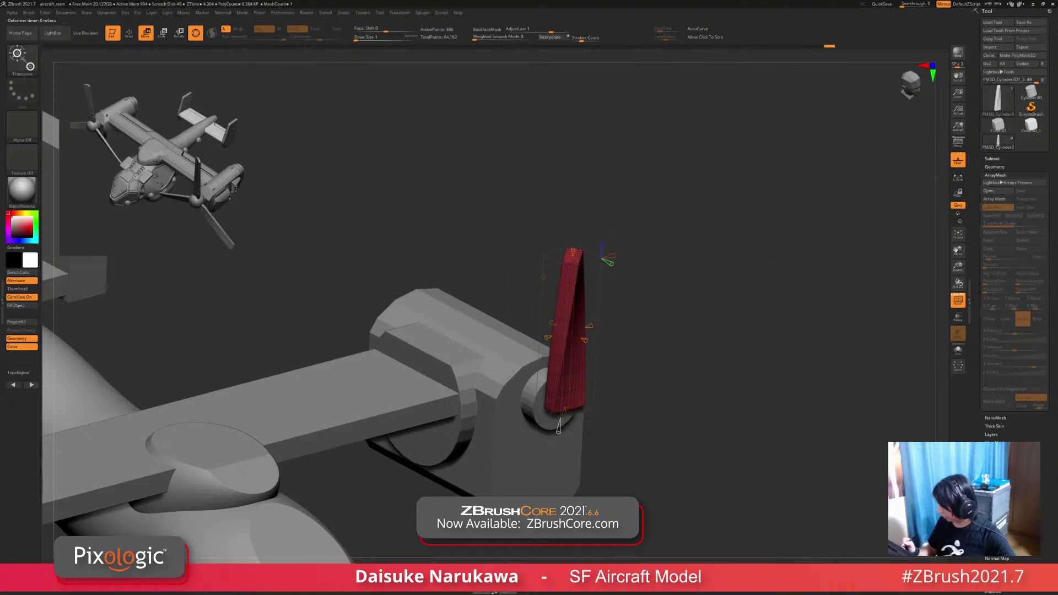
pyautogui.moveTo(573, 252); pyautogui.dragTo(572, 265)
pyautogui.keyDown('shift'); pyautogui.moveTo(700, 308); pyautogui.dragTo(644, 281); pyautogui.keyUp('shift')
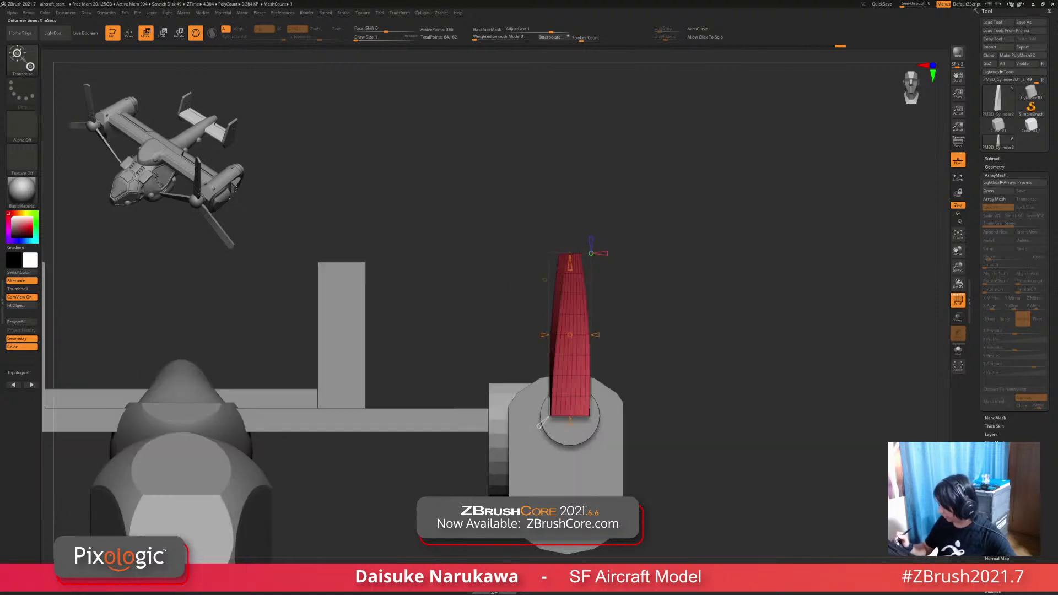
pyautogui.moveTo(570, 263); pyautogui.dragTo(570, 271)
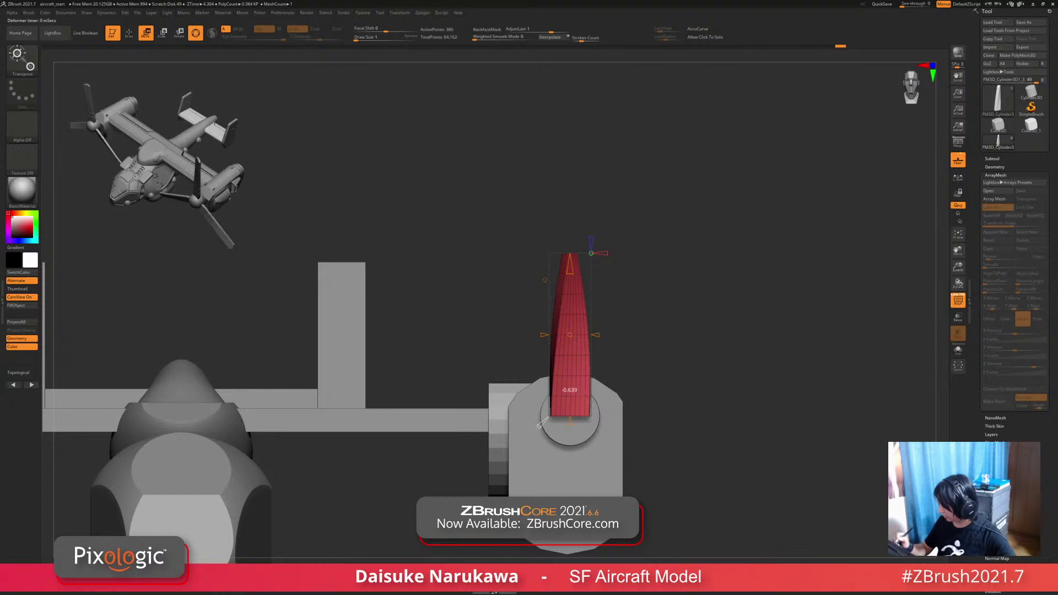
# Step: Taper the blade's root end at the hub as well and refine the curvature of its profile
pyautogui.keyDown('ctrl'); pyautogui.moveTo(602, 278); pyautogui.dragTo(599, 237, button='right'); pyautogui.keyUp('ctrl')
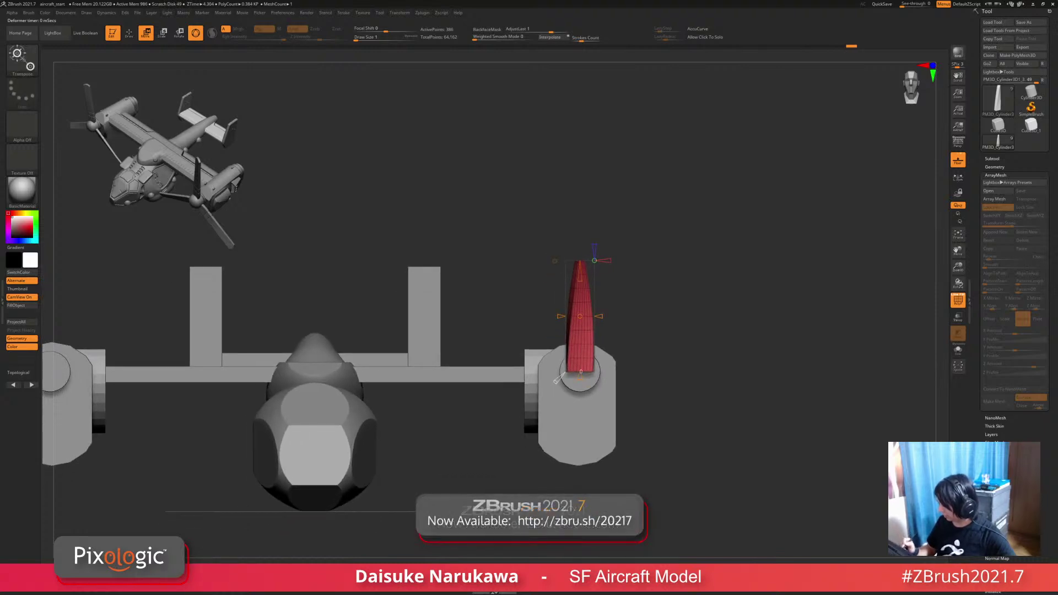
pyautogui.moveTo(579, 378); pyautogui.dragTo(580, 354)
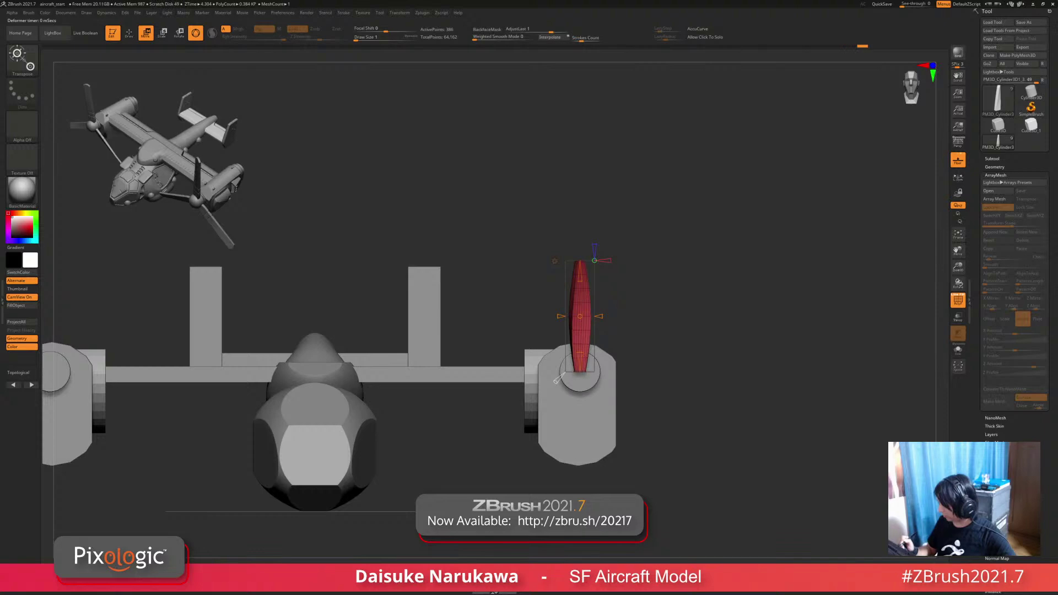
pyautogui.keyDown('ctrl'); pyautogui.moveTo(580, 354); pyautogui.dragTo(584, 397, button='right'); pyautogui.keyUp('ctrl')
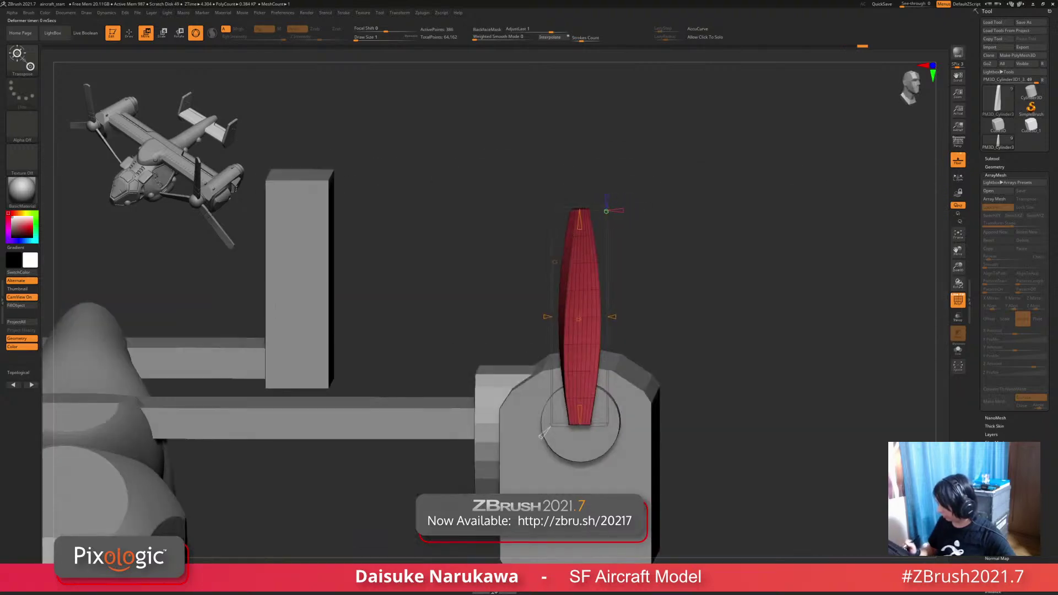
pyautogui.moveTo(543, 435); pyautogui.dragTo(531, 433, button='right')
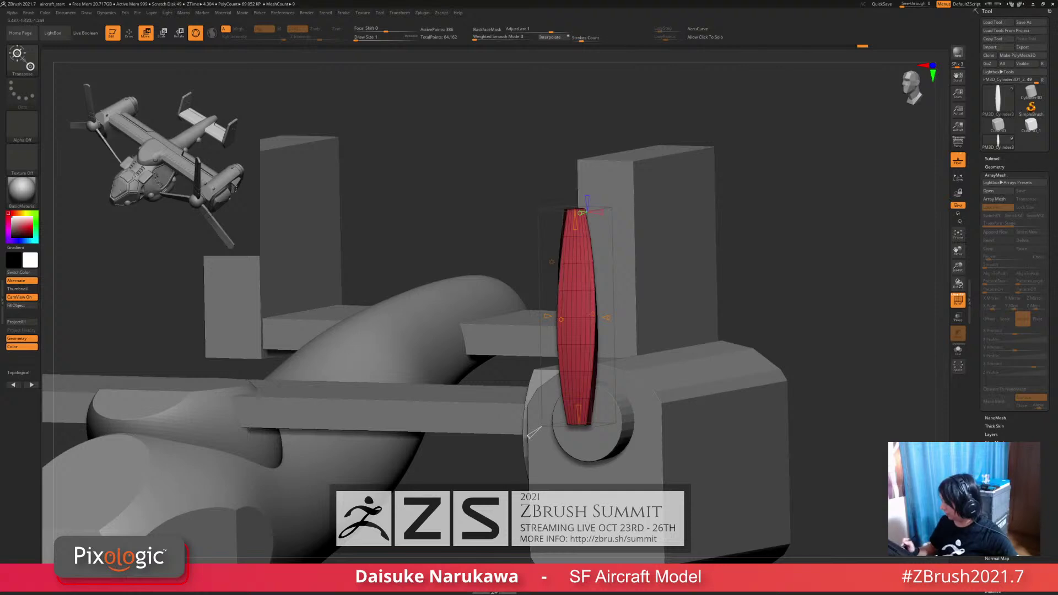
pyautogui.keyDown('alt'); pyautogui.moveTo(799, 308); pyautogui.dragTo(849, 264); pyautogui.keyUp('alt')
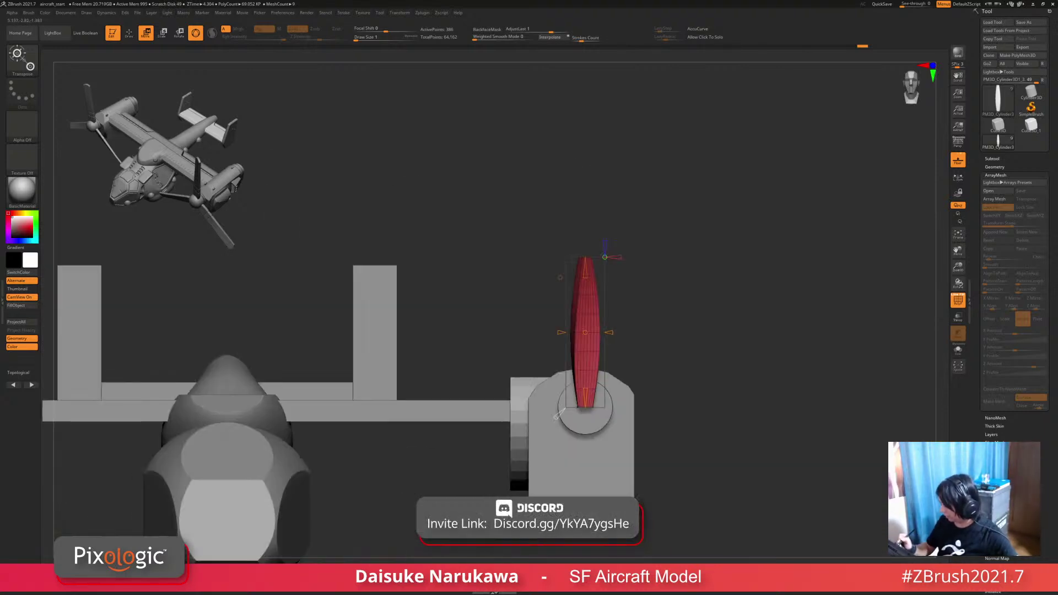
# Step: Accept the taper and turn ArrayMesh back on to repeat the shaped blade around both rotor hubs
pyautogui.click(560, 277)
pyautogui.click(680, 277)
pyautogui.keyDown('alt'); pyautogui.moveTo(717, 358); pyautogui.dragTo(827, 337); pyautogui.keyUp('alt')
pyautogui.click(994, 198)
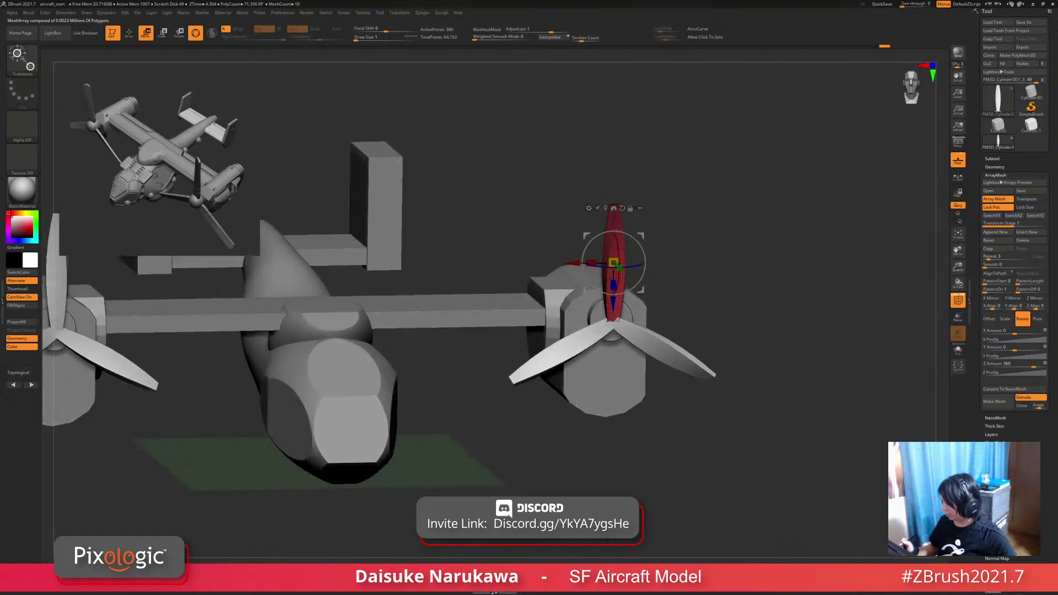
pyautogui.keyDown('alt'); pyautogui.moveTo(799, 375); pyautogui.dragTo(833, 342); pyautogui.keyUp('alt')
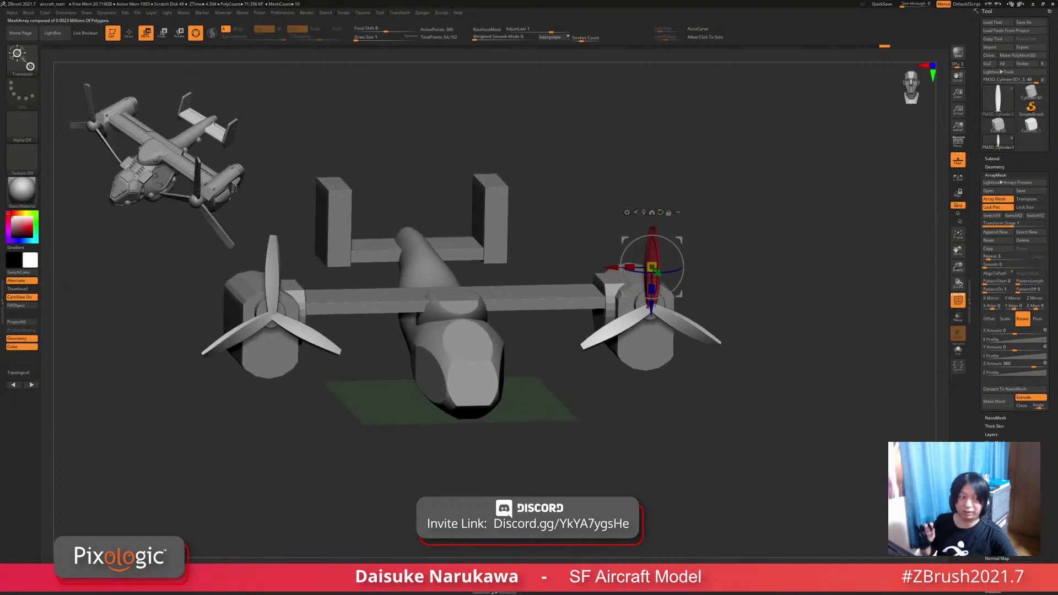
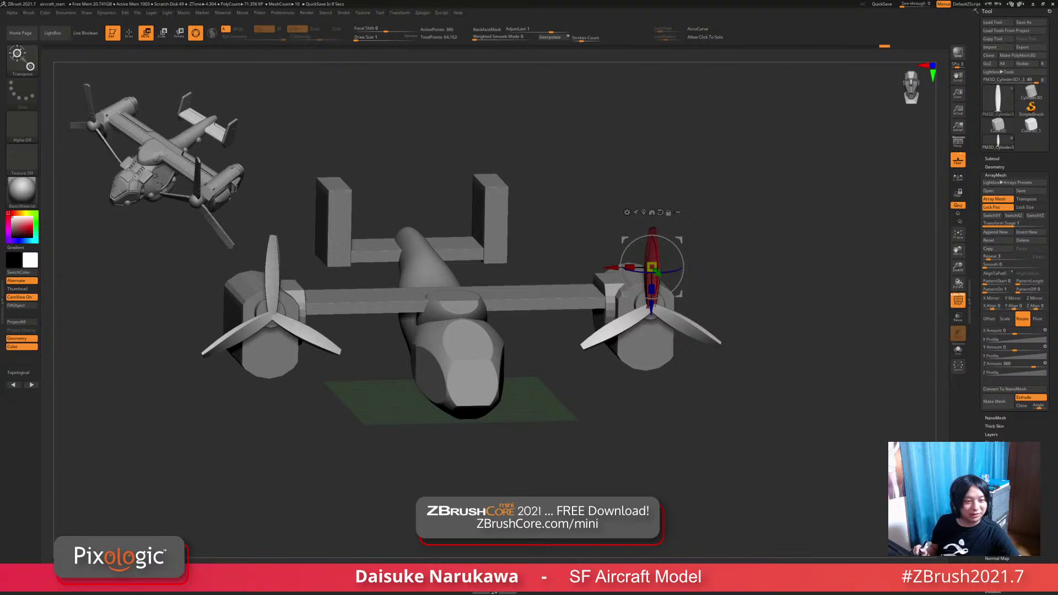
# Step: Show the subtool list and make the rotor hub cylinder between the nacelle and the blades the active subtool
pyautogui.keyDown('alt'); pyautogui.moveTo(653, 330); pyautogui.dragTo(675, 408, button='right'); pyautogui.keyUp('alt')
pyautogui.click(992, 159)
pyautogui.keyDown('alt'); pyautogui.click(606, 303); pyautogui.keyUp('alt')
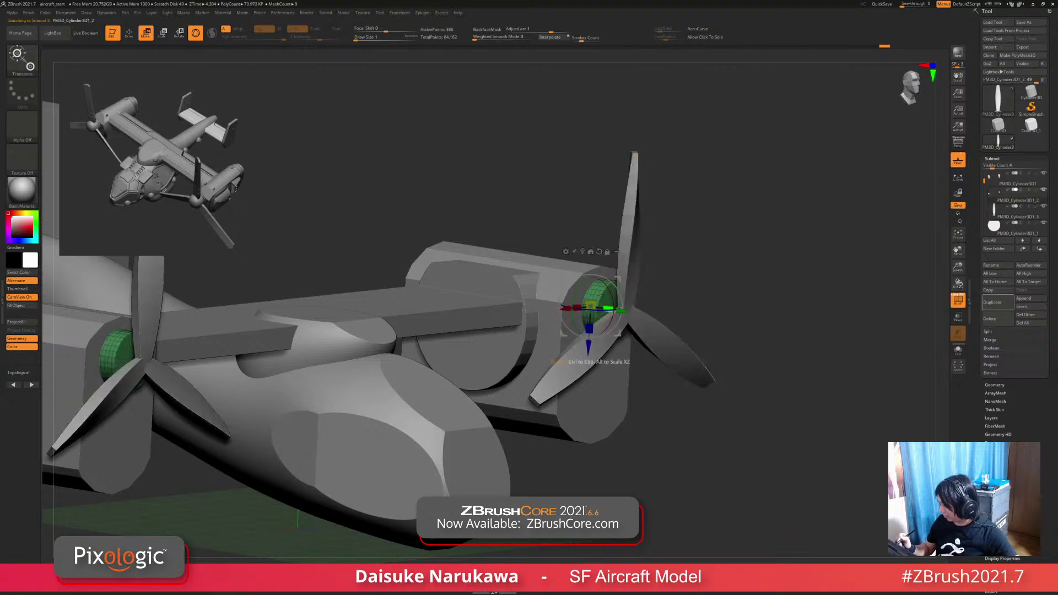
pyautogui.moveTo(606, 303); pyautogui.dragTo(670, 433, button='right')
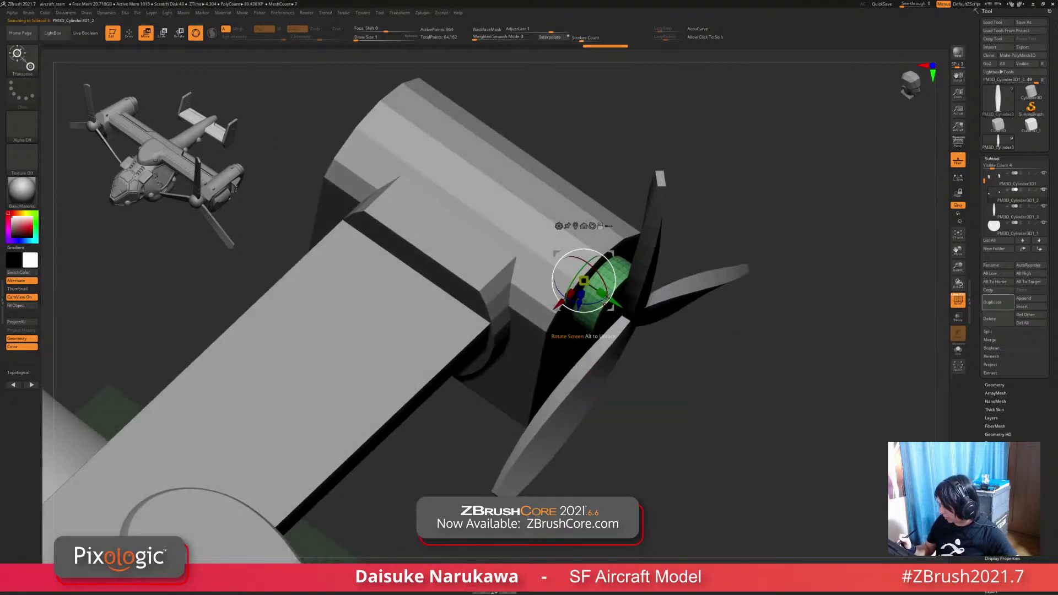
pyautogui.moveTo(608, 298); pyautogui.dragTo(595, 289)
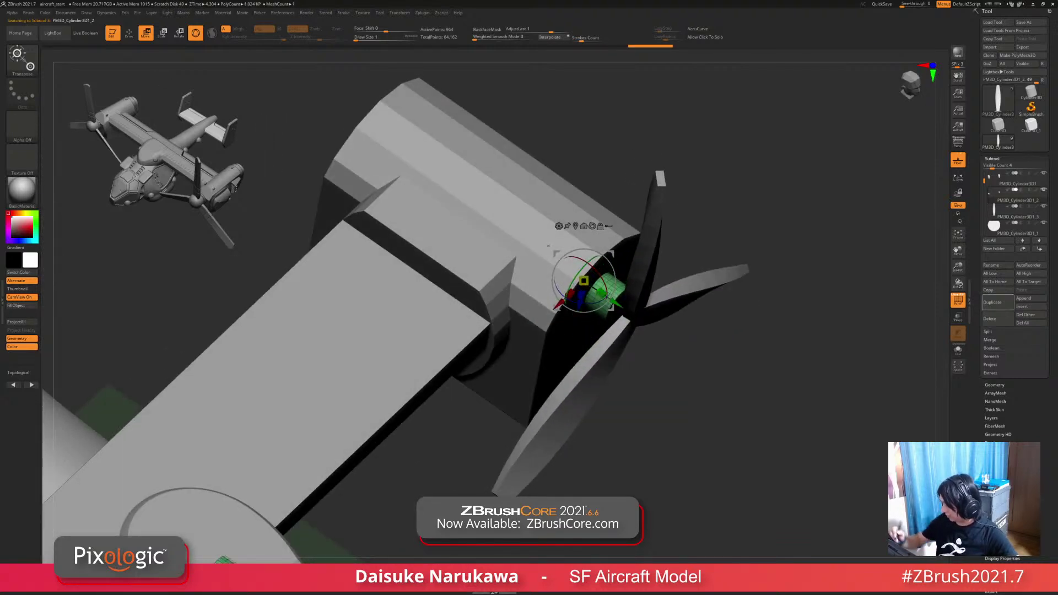
pyautogui.keyDown('ctrl'); pyautogui.moveTo(613, 293); pyautogui.dragTo(613, 248, button='right'); pyautogui.keyUp('ctrl')
pyautogui.hotkey('ctrl', 'z')
# Step: Turn on local symmetry and scale both rotor hubs into thin shafts reaching from the nacelles to the blades
pyautogui.keyDown('alt'); pyautogui.moveTo(623, 331); pyautogui.dragTo(653, 261, button='right'); pyautogui.keyUp('alt')
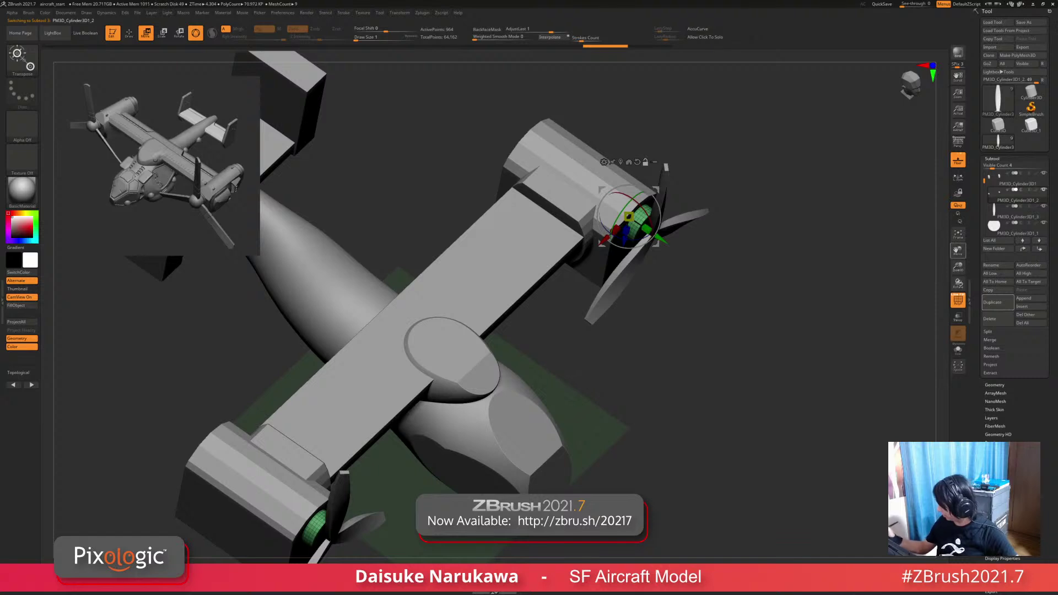
pyautogui.click(958, 177)
pyautogui.keyDown('ctrl'); pyautogui.moveTo(644, 223); pyautogui.dragTo(628, 267, button='right'); pyautogui.keyUp('ctrl')
pyautogui.moveTo(626, 211); pyautogui.dragTo(613, 199)
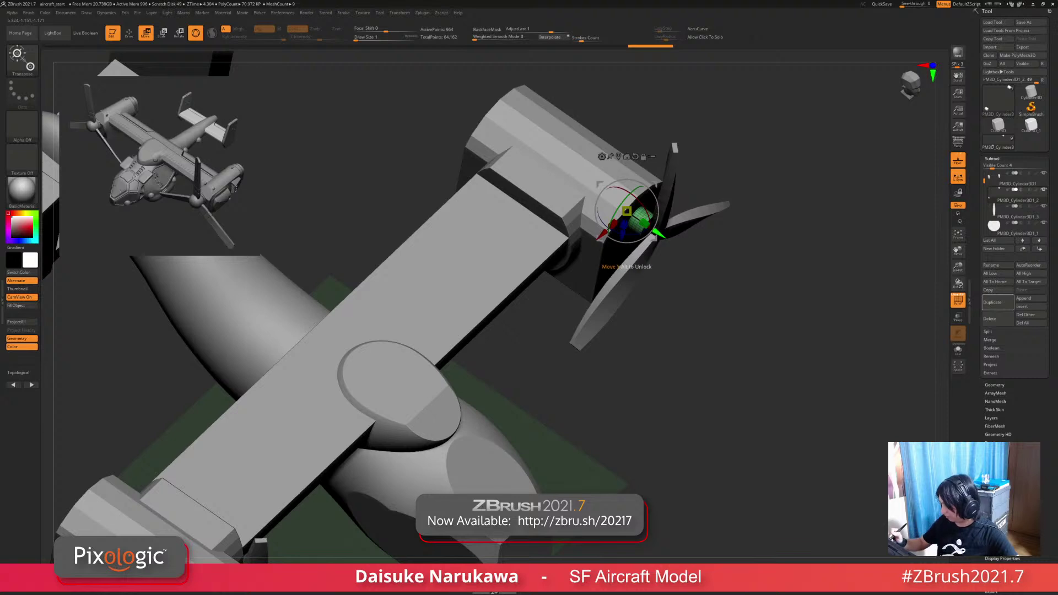
pyautogui.moveTo(659, 234); pyautogui.dragTo(666, 240)
pyautogui.moveTo(669, 308); pyautogui.dragTo(676, 255, button='right')
pyautogui.moveTo(664, 238); pyautogui.dragTo(677, 243)
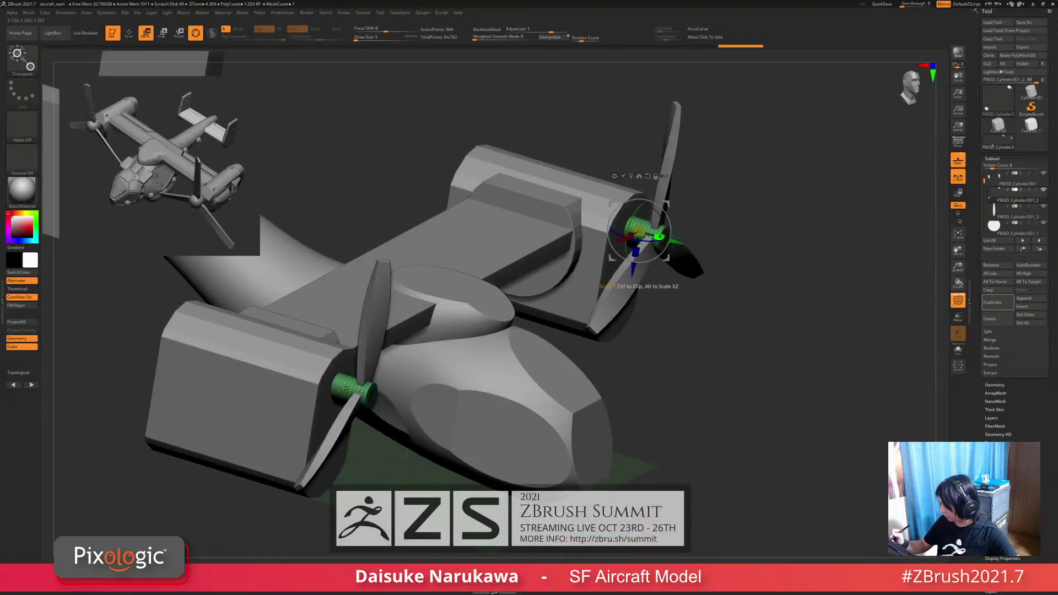
# Step: Hide the reference image overlay and make the vertical tail fins the active subtool
pyautogui.keyDown('ctrl'); pyautogui.moveTo(678, 275); pyautogui.dragTo(586, 341, button='right'); pyautogui.keyUp('ctrl')
pyautogui.hotkey('shift', 'z')
pyautogui.moveTo(595, 300); pyautogui.dragTo(601, 293, button='right')
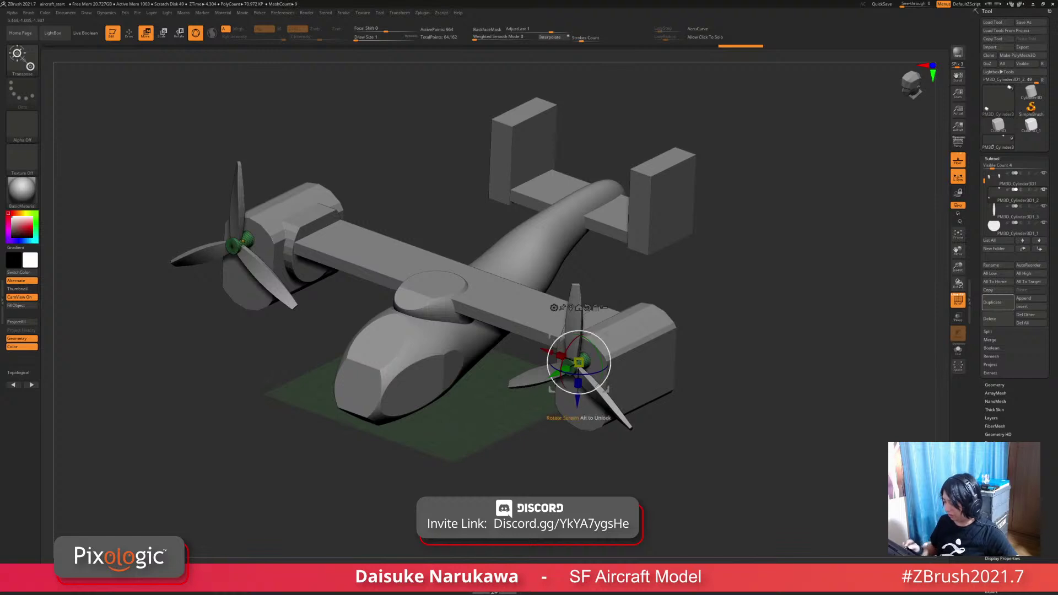
pyautogui.keyDown('alt'); pyautogui.click(658, 195); pyautogui.keyUp('alt')
pyautogui.keyDown('shift'); pyautogui.moveTo(661, 199); pyautogui.dragTo(559, 240, button='right'); pyautogui.keyUp('shift')
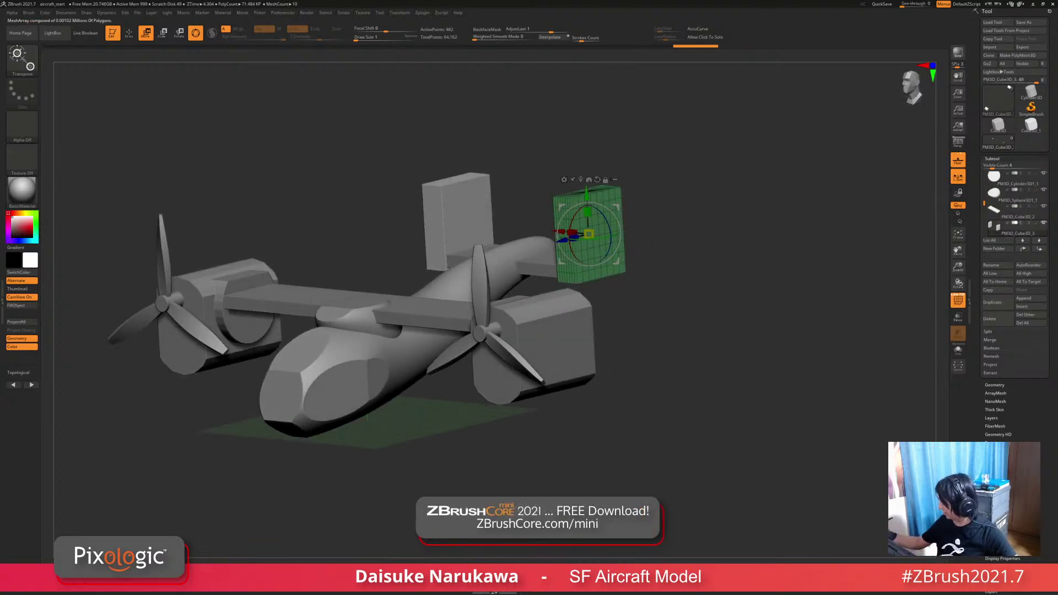
# Step: Remesh the vertical tail fins using ZRemesher with KeepCreases on and a Target Polygons Count of 1
pyautogui.click(992, 159)
pyautogui.click(994, 166)
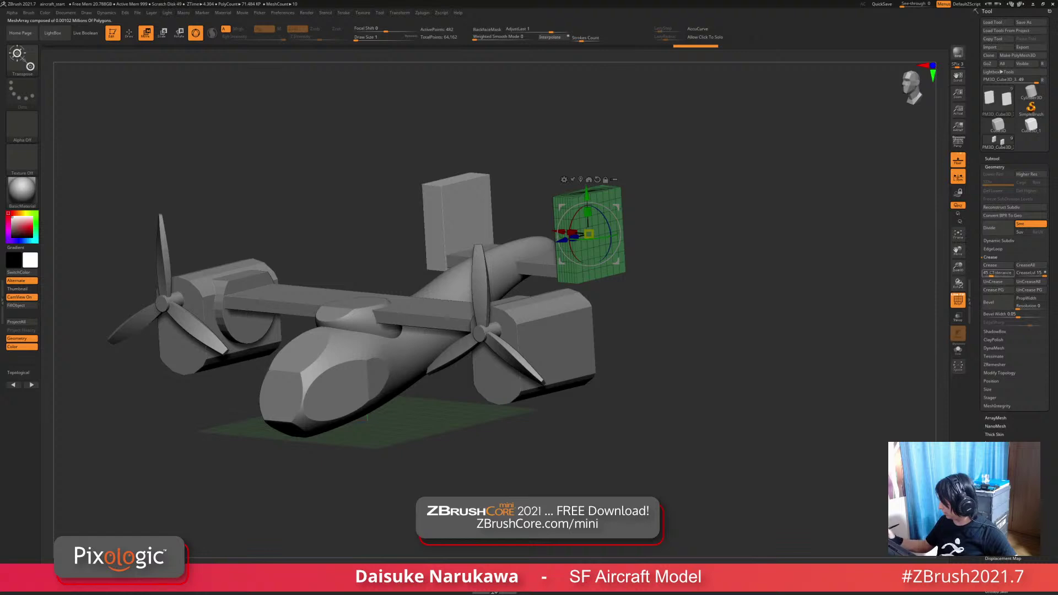
pyautogui.keyDown('ctrl'); pyautogui.moveTo(672, 237); pyautogui.dragTo(715, 373, button='right'); pyautogui.keyUp('ctrl')
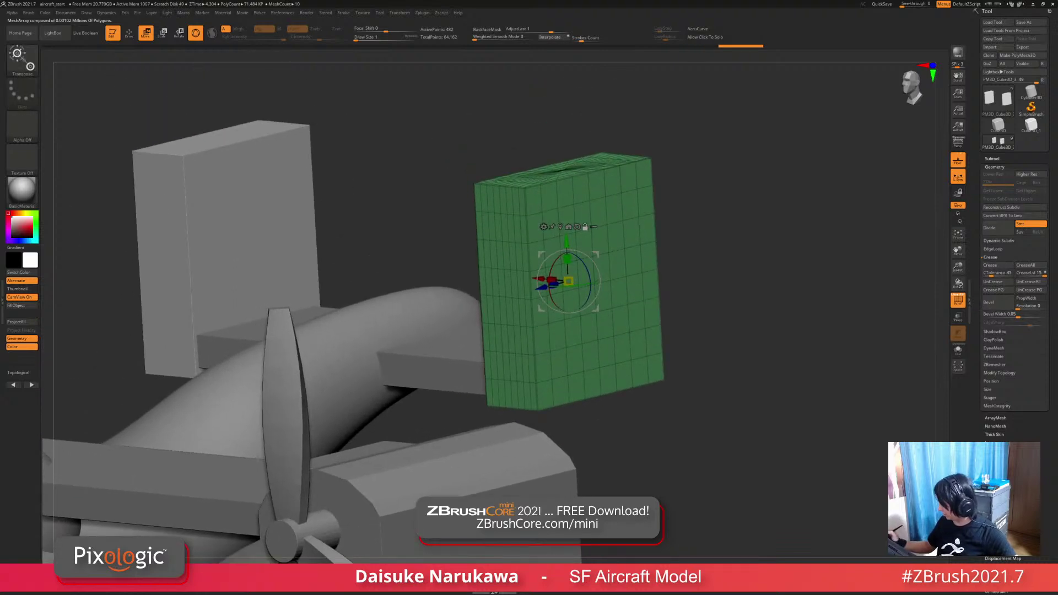
pyautogui.click(995, 364)
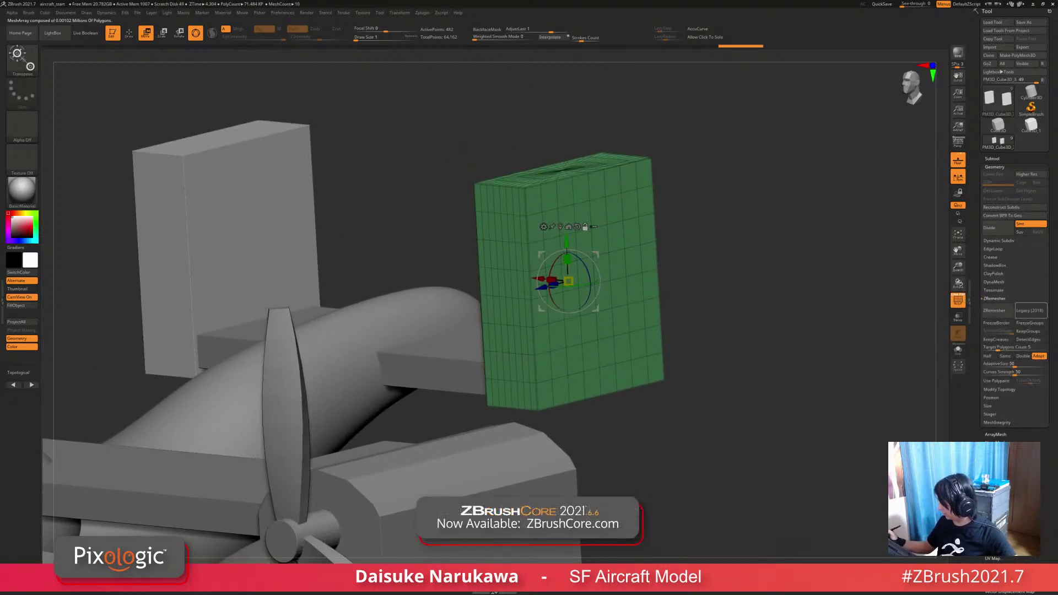
pyautogui.click(996, 340)
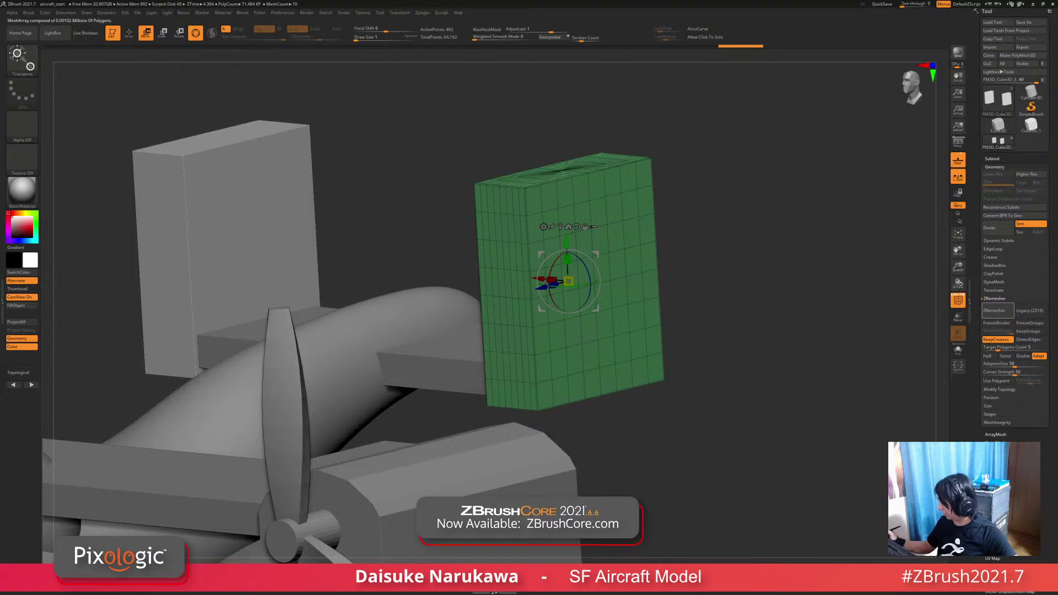
pyautogui.click(996, 310)
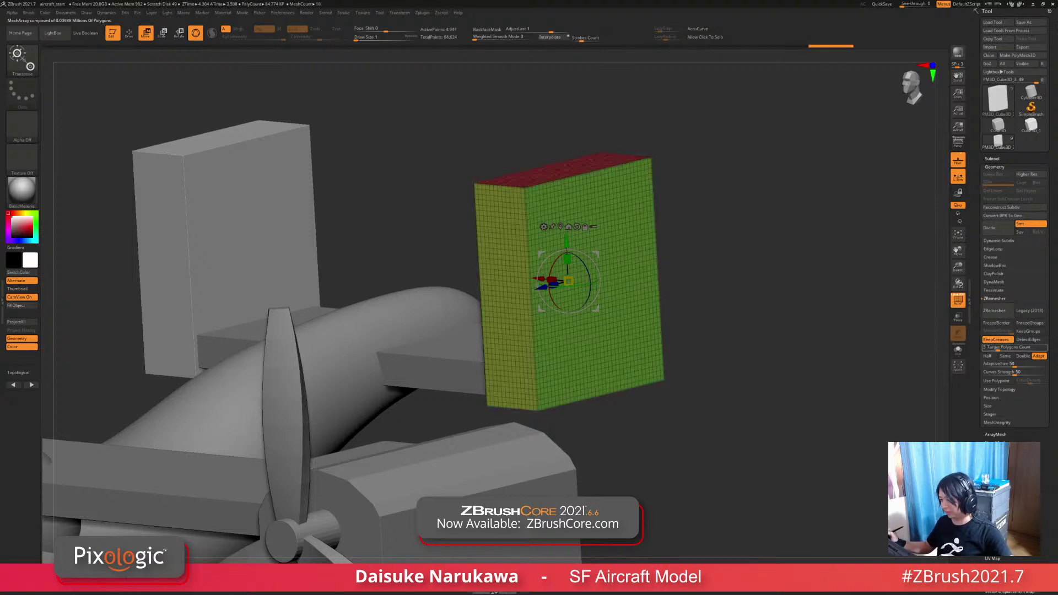
pyautogui.hotkey('ctrl', 'z')
pyautogui.click(985, 347)
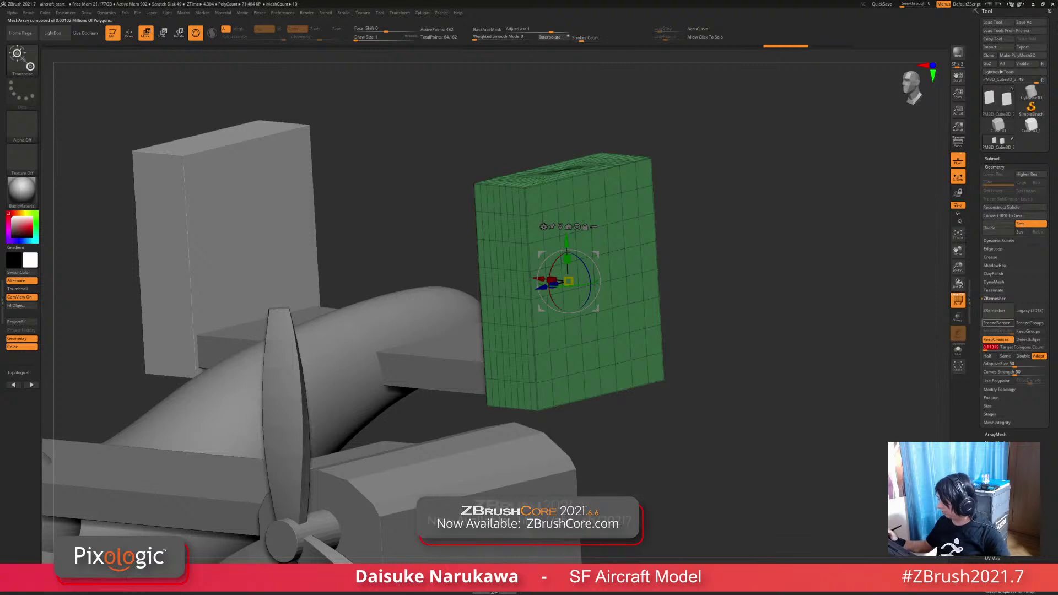
pyautogui.click(958, 299)
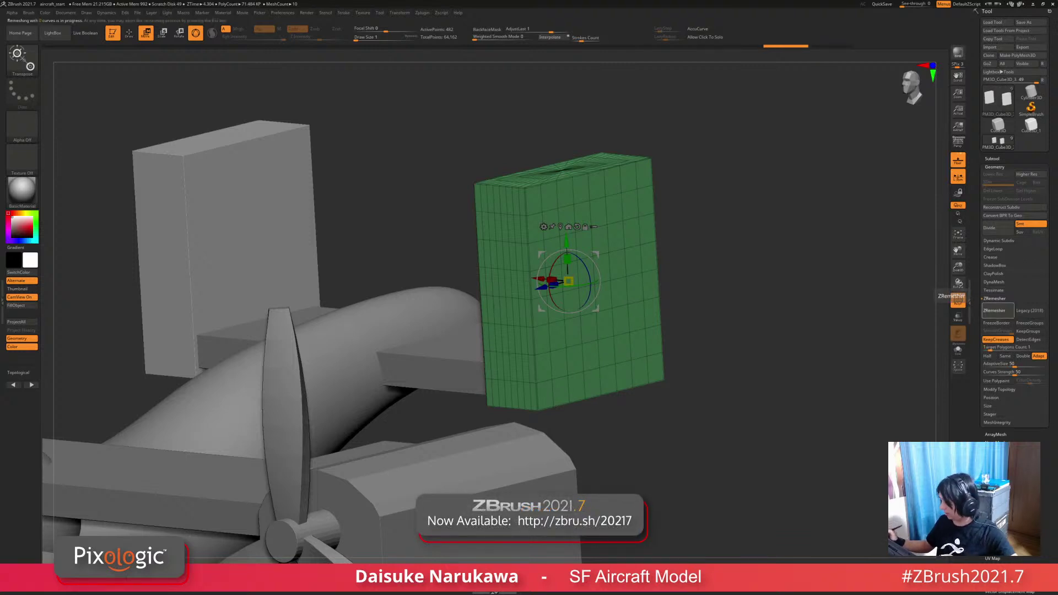
# Step: In side view, cut a slanted leading edge and a chamfered lower front corner on the tail fins with KnifeCurve
pyautogui.keyDown('ctrl'); pyautogui.moveTo(347, 232); pyautogui.dragTo(348, 177, button='right'); pyautogui.keyUp('ctrl')
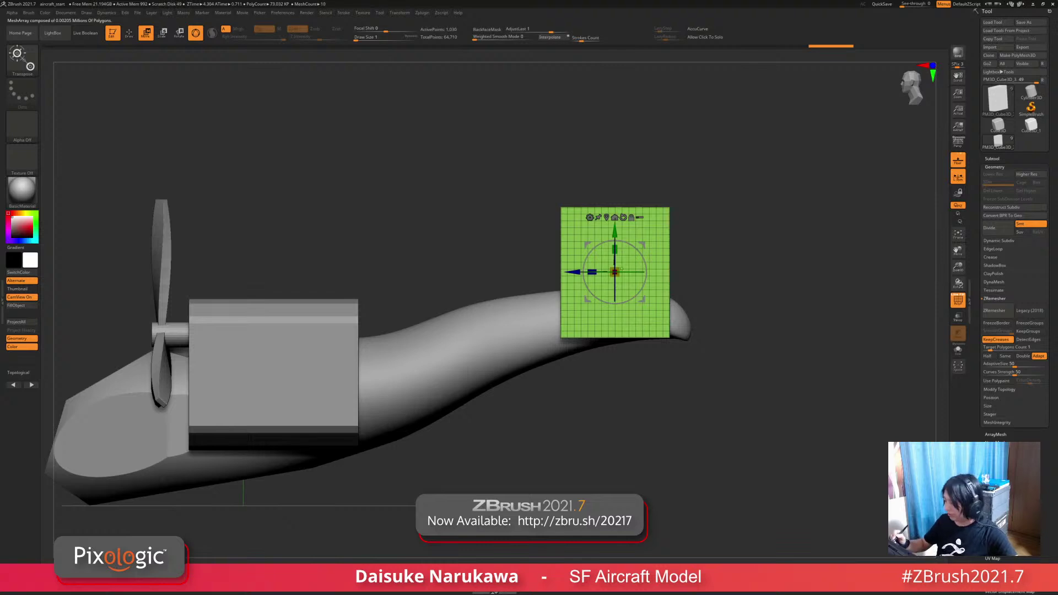
pyautogui.press('q')
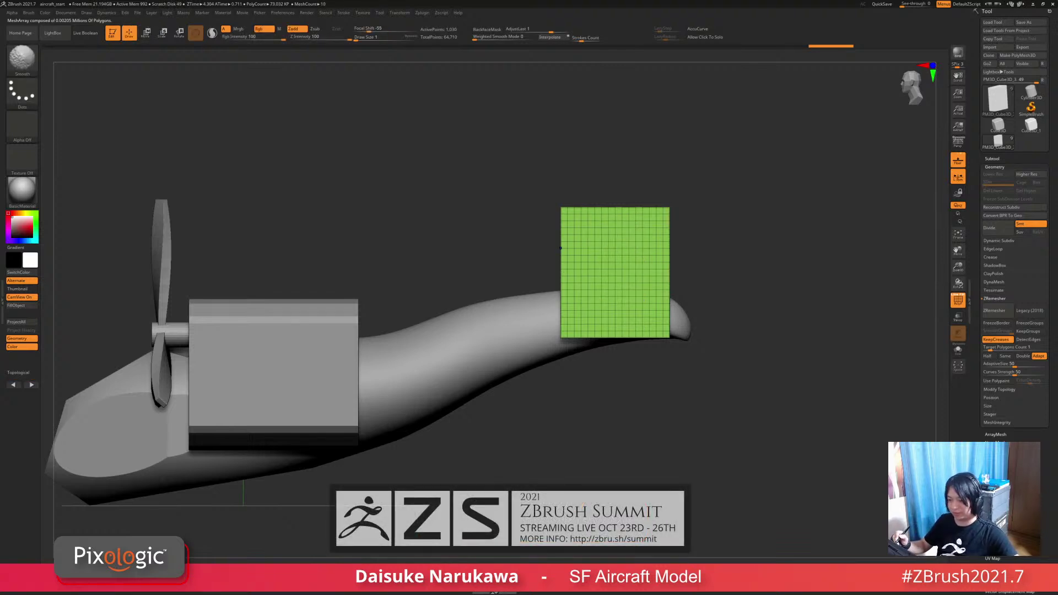
pyautogui.moveTo(546, 319)
pyautogui.keyDown('ctrl'); pyautogui.keyDown('shift'); pyautogui.mouseDown()
pyautogui.moveTo(633, 163)
pyautogui.moveTo(630, 180)
pyautogui.moveTo(619, 156)
pyautogui.mouseUp(); pyautogui.keyUp('shift'); pyautogui.keyUp('ctrl')
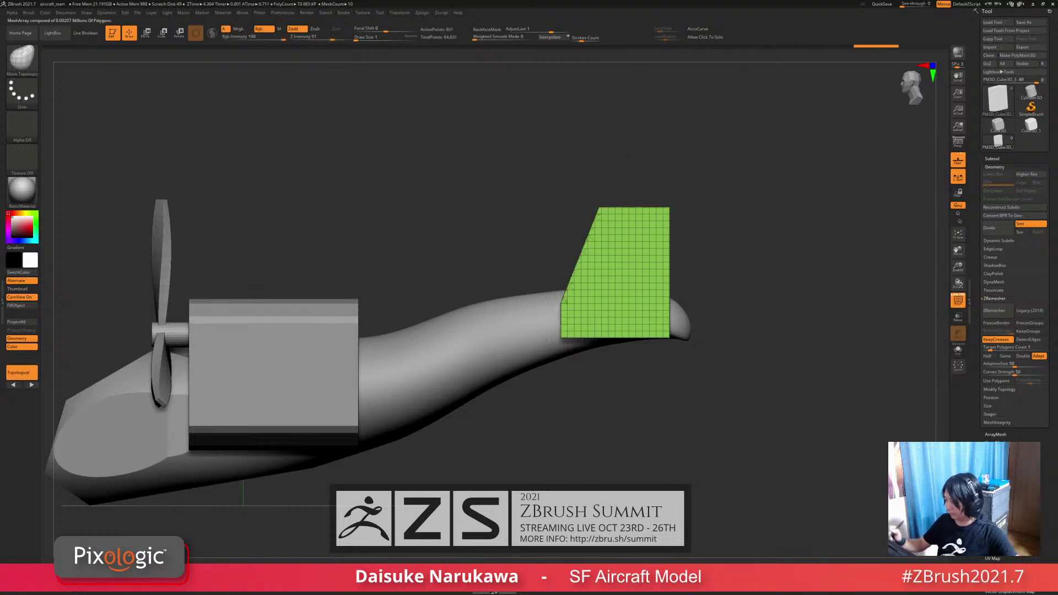
pyautogui.moveTo(582, 368)
pyautogui.keyDown('ctrl'); pyautogui.keyDown('shift'); pyautogui.mouseDown()
pyautogui.moveTo(548, 289)
pyautogui.moveTo(550, 302)
pyautogui.mouseUp(); pyautogui.keyUp('shift'); pyautogui.keyUp('ctrl')
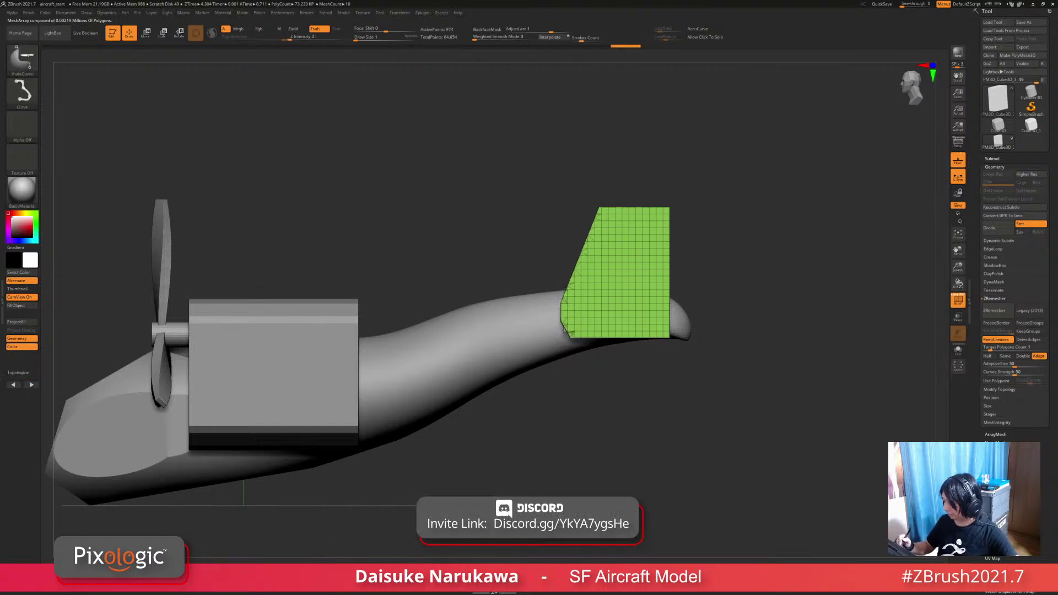
pyautogui.moveTo(590, 380)
pyautogui.mouseDown()
pyautogui.moveTo(650, 380)
pyautogui.moveTo(596, 380)
pyautogui.mouseUp()
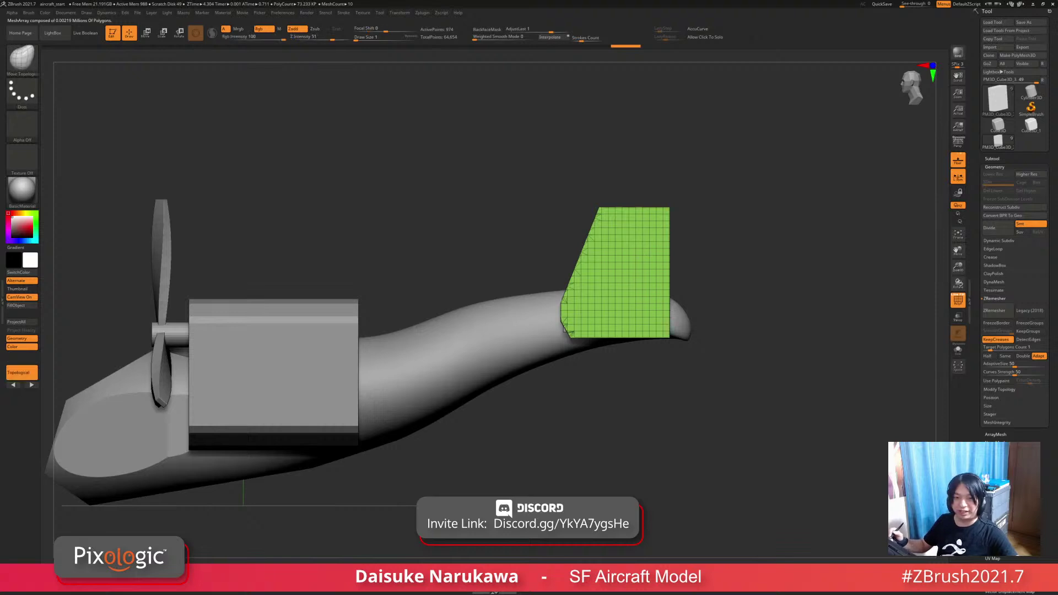
pyautogui.keyDown('alt'); pyautogui.moveTo(656, 234); pyautogui.dragTo(615, 236, button='right'); pyautogui.keyUp('alt')
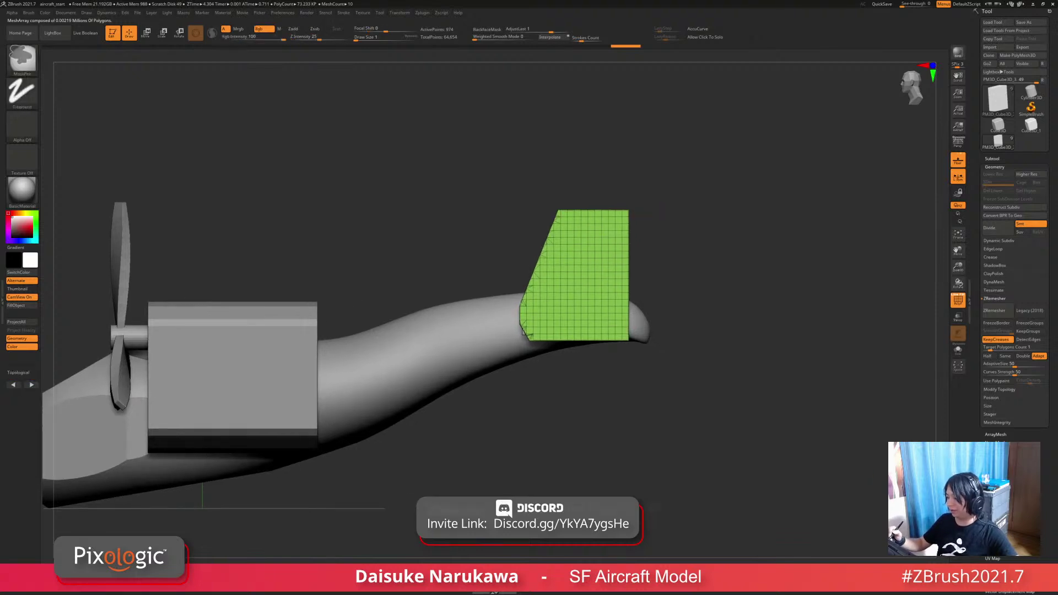
pyautogui.moveTo(182, 385)
pyautogui.keyDown('ctrl'); pyautogui.mouseDown(button='right')
pyautogui.moveTo(179, 375)
pyautogui.moveTo(283, 441)
pyautogui.moveTo(273, 436)
pyautogui.mouseUp(button='right'); pyautogui.keyUp('ctrl')
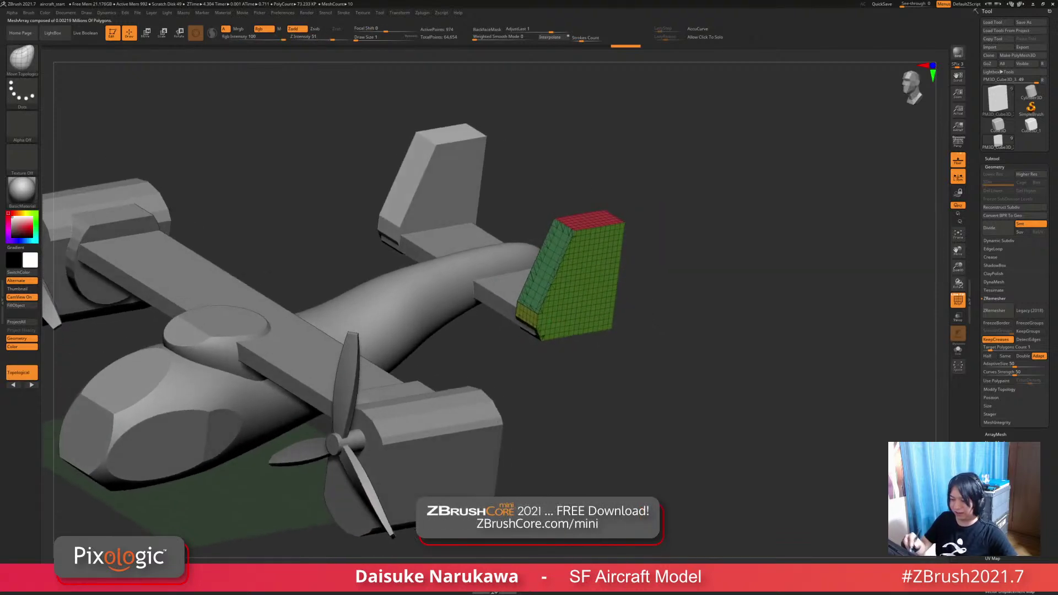
# Step: Browse the demo projects folder in LightBox and close the browser without loading a project
pyautogui.press(',')
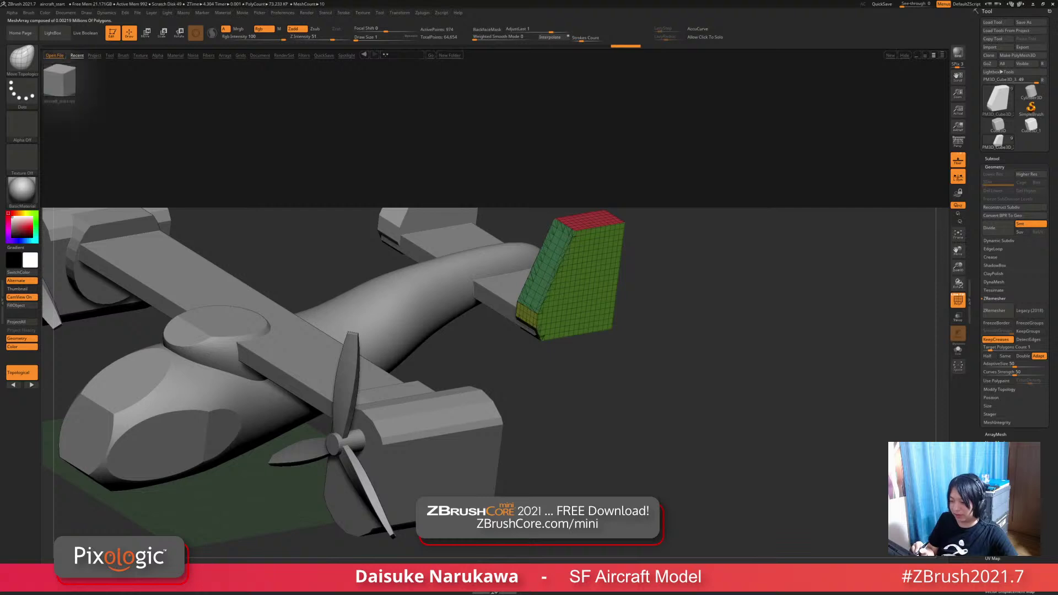
pyautogui.click(95, 55)
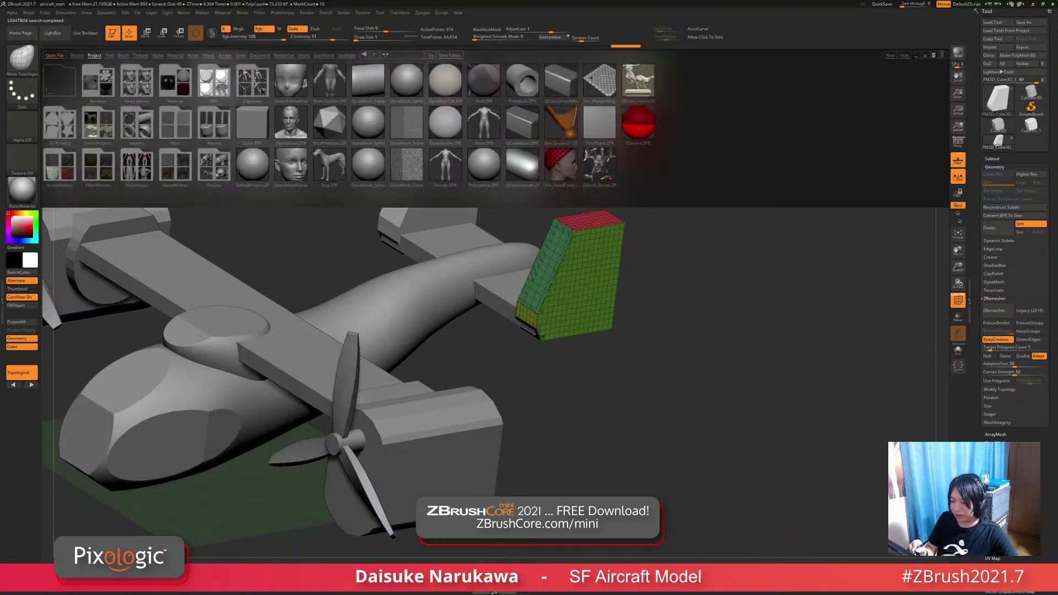
pyautogui.doubleClick(95, 124)
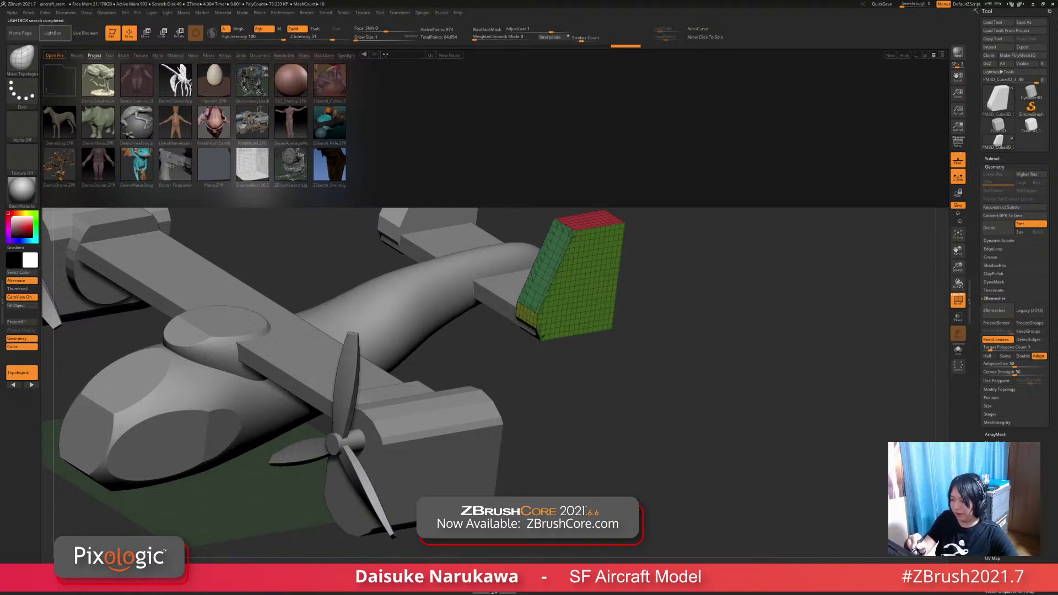
pyautogui.click(52, 32)
pyautogui.click(53, 33)
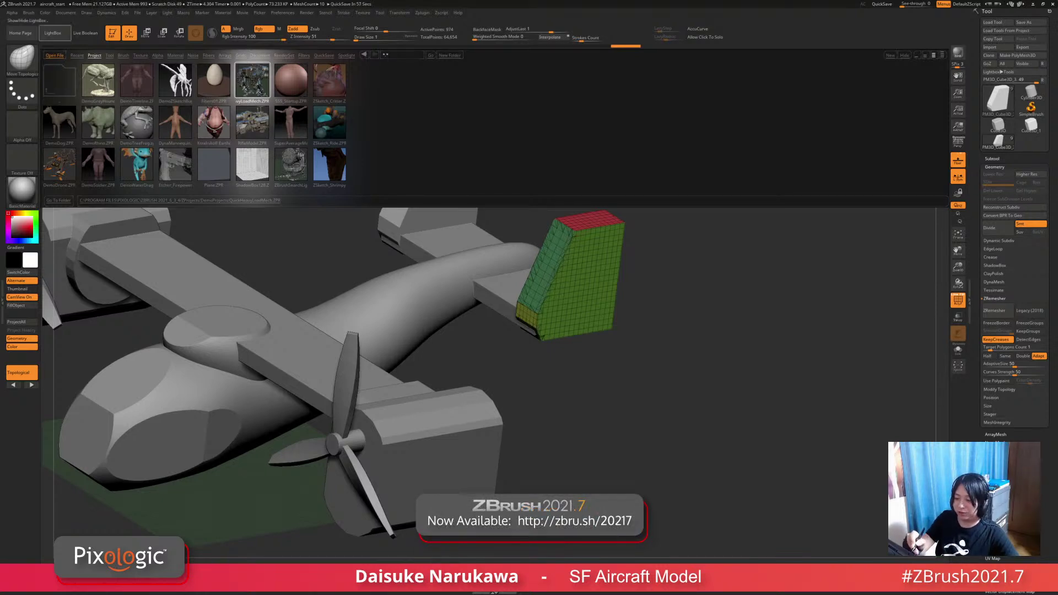
pyautogui.click(53, 33)
# Step: Thin the vertical tail fins by scaling them down across their thickness
pyautogui.moveTo(689, 386)
pyautogui.keyDown('ctrl'); pyautogui.mouseDown(button='right')
pyautogui.moveTo(689, 309)
pyautogui.moveTo(573, 291)
pyautogui.moveTo(634, 306)
pyautogui.mouseUp(button='right'); pyautogui.keyUp('ctrl')
pyautogui.moveTo(564, 214)
pyautogui.keyDown('ctrl'); pyautogui.keyDown('shift'); pyautogui.mouseDown()
pyautogui.moveTo(563, 391)
pyautogui.moveTo(562, 205)
pyautogui.mouseUp(); pyautogui.keyUp('shift'); pyautogui.keyUp('ctrl')
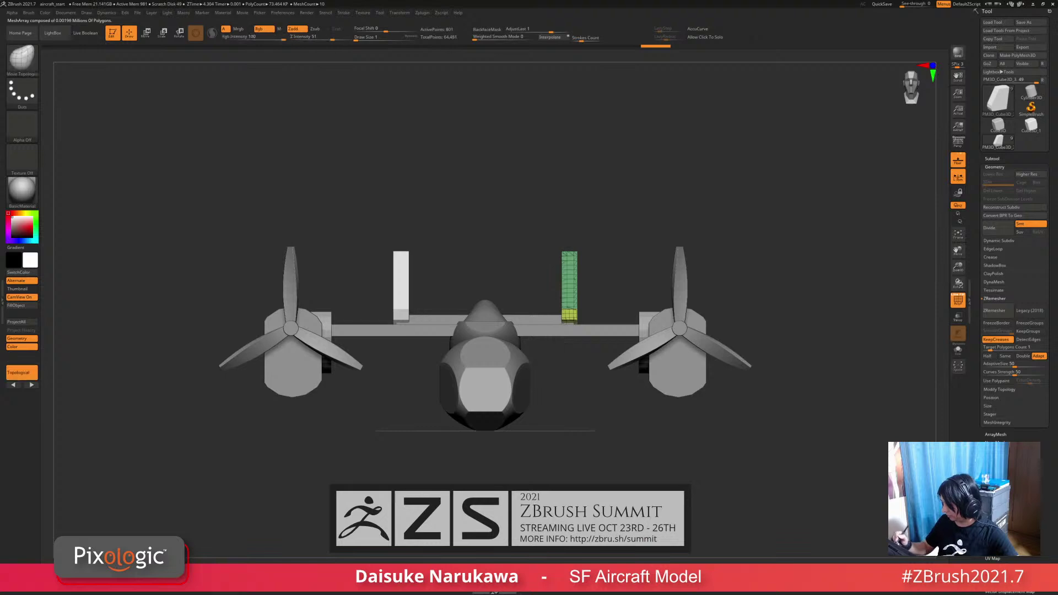
pyautogui.moveTo(612, 243)
pyautogui.mouseDown(button='right')
pyautogui.moveTo(609, 287)
pyautogui.moveTo(567, 270)
pyautogui.moveTo(606, 248)
pyautogui.mouseUp(button='right')
pyautogui.press('w')
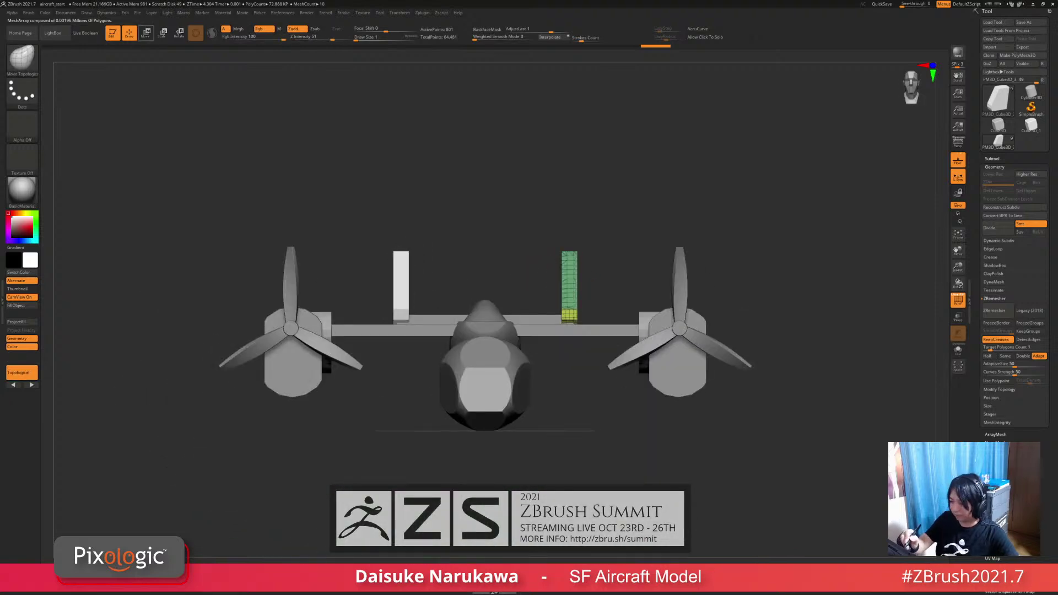
pyautogui.moveTo(571, 286); pyautogui.dragTo(576, 333, button='right')
pyautogui.keyDown('alt'); pyautogui.click(555, 227); pyautogui.keyUp('alt')
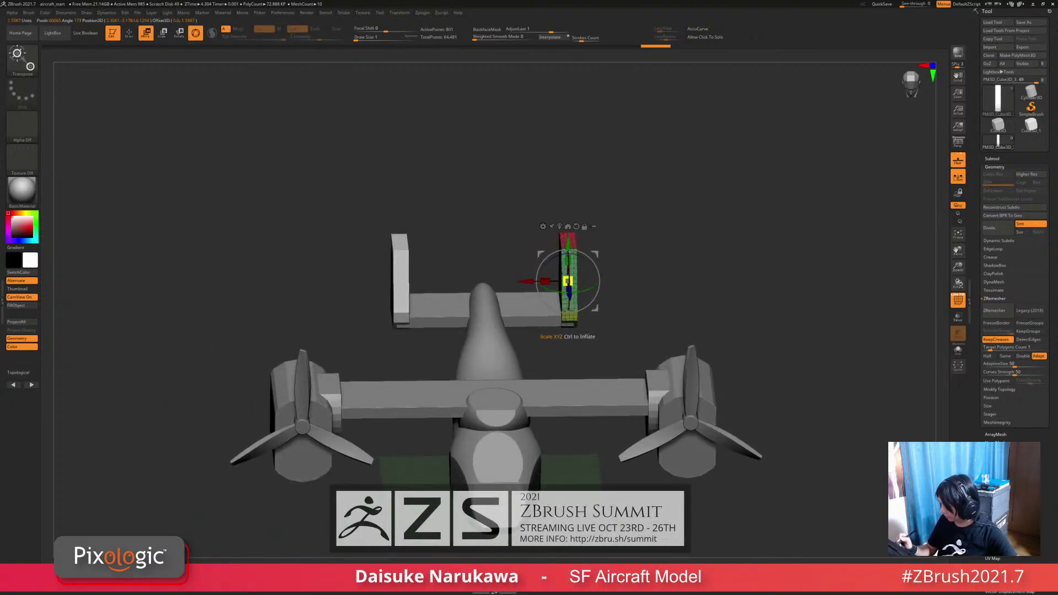
pyautogui.moveTo(545, 281)
pyautogui.mouseDown()
pyautogui.moveTo(560, 281)
pyautogui.moveTo(529, 282)
pyautogui.mouseUp()
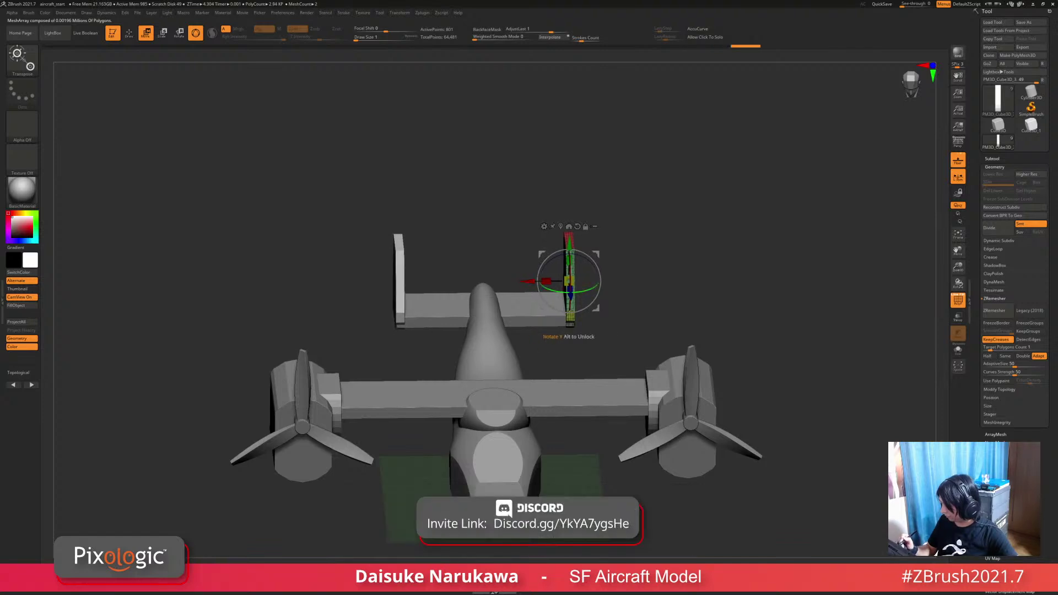
# Step: Make the horizontal stabilizer the active subtool and trim its leading edge with KnifeCurve cuts
pyautogui.keyDown('shift'); pyautogui.moveTo(571, 287); pyautogui.dragTo(560, 266, button='right'); pyautogui.keyUp('shift')
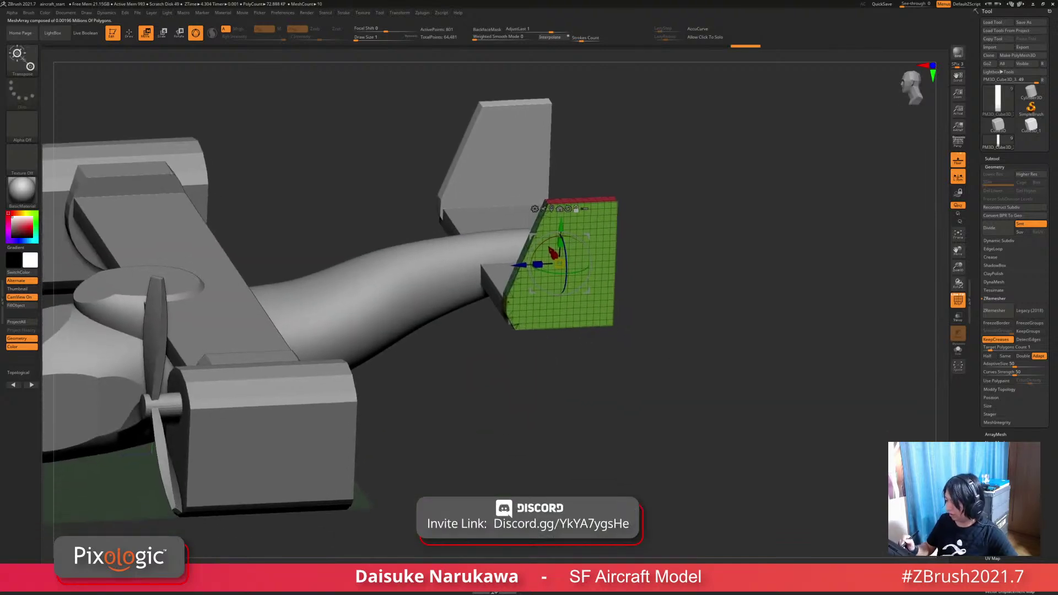
pyautogui.keyDown('alt'); pyautogui.click(499, 289); pyautogui.keyUp('alt')
pyautogui.press('f')
pyautogui.moveTo(499, 289)
pyautogui.keyDown('shift'); pyautogui.mouseDown(button='right')
pyautogui.moveTo(474, 270)
pyautogui.moveTo(474, 314)
pyautogui.mouseUp(button='right'); pyautogui.keyUp('shift')
pyautogui.press('q')
pyautogui.moveTo(463, 315)
pyautogui.keyDown('ctrl'); pyautogui.keyDown('shift'); pyautogui.mouseDown()
pyautogui.moveTo(530, 267)
pyautogui.moveTo(521, 248)
pyautogui.mouseUp(); pyautogui.keyUp('shift'); pyautogui.keyUp('ctrl')
pyautogui.moveTo(520, 248)
pyautogui.mouseDown(button='right')
pyautogui.moveTo(556, 261)
pyautogui.moveTo(524, 250)
pyautogui.mouseUp(button='right')
pyautogui.keyDown('ctrl'); pyautogui.keyDown('shift'); pyautogui.moveTo(520, 346); pyautogui.dragTo(473, 308); pyautogui.keyUp('shift'); pyautogui.keyUp('ctrl')
pyautogui.moveTo(473, 309)
pyautogui.mouseDown(button='right')
pyautogui.moveTo(573, 336)
pyautogui.moveTo(594, 381)
pyautogui.mouseUp(button='right')
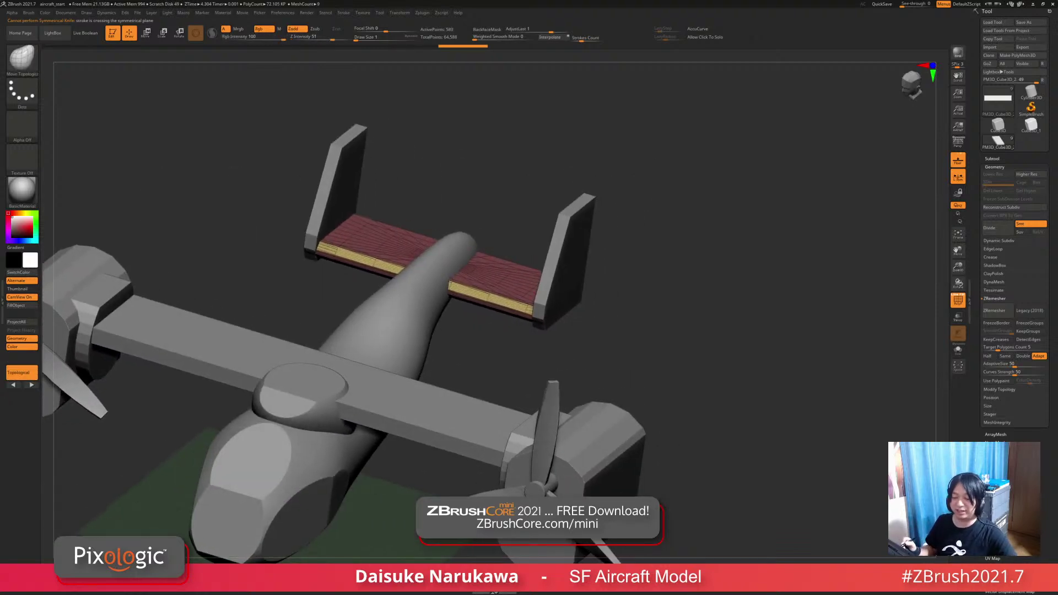
pyautogui.moveTo(549, 324); pyautogui.dragTo(499, 333, button='right')
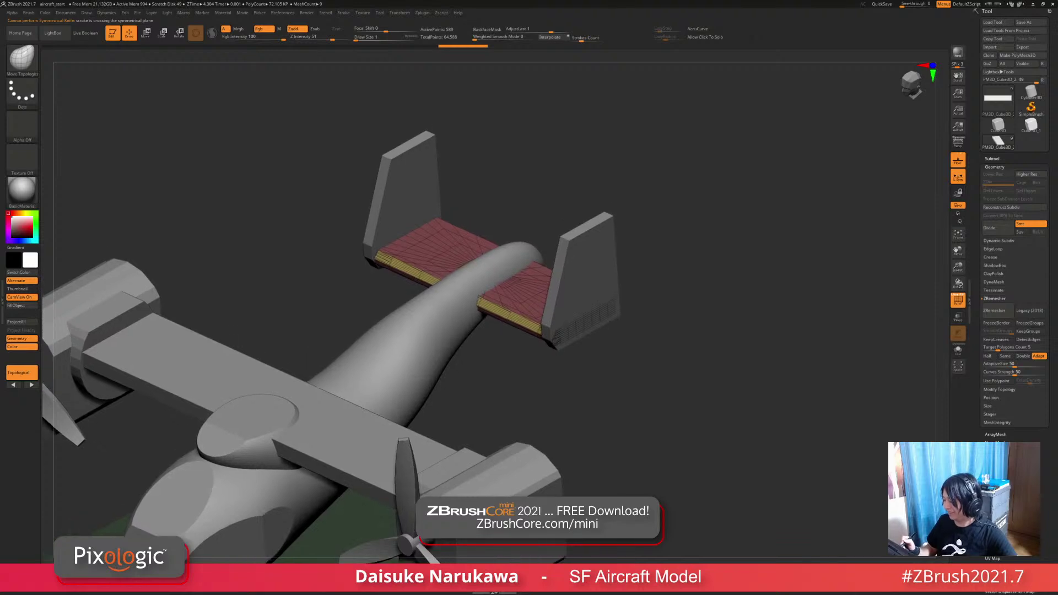
# Step: Make the vertical tail fins active again with the transform gizmo and check their fit in side view
pyautogui.keyDown('alt'); pyautogui.click(579, 292); pyautogui.keyUp('alt')
pyautogui.keyDown('ctrl'); pyautogui.moveTo(556, 298); pyautogui.dragTo(546, 336, button='right'); pyautogui.keyUp('ctrl')
pyautogui.press('w')
pyautogui.moveTo(570, 300)
pyautogui.mouseDown()
pyautogui.moveTo(562, 303)
pyautogui.moveTo(572, 301)
pyautogui.mouseUp()
pyautogui.moveTo(572, 301); pyautogui.dragTo(489, 243, button='right')
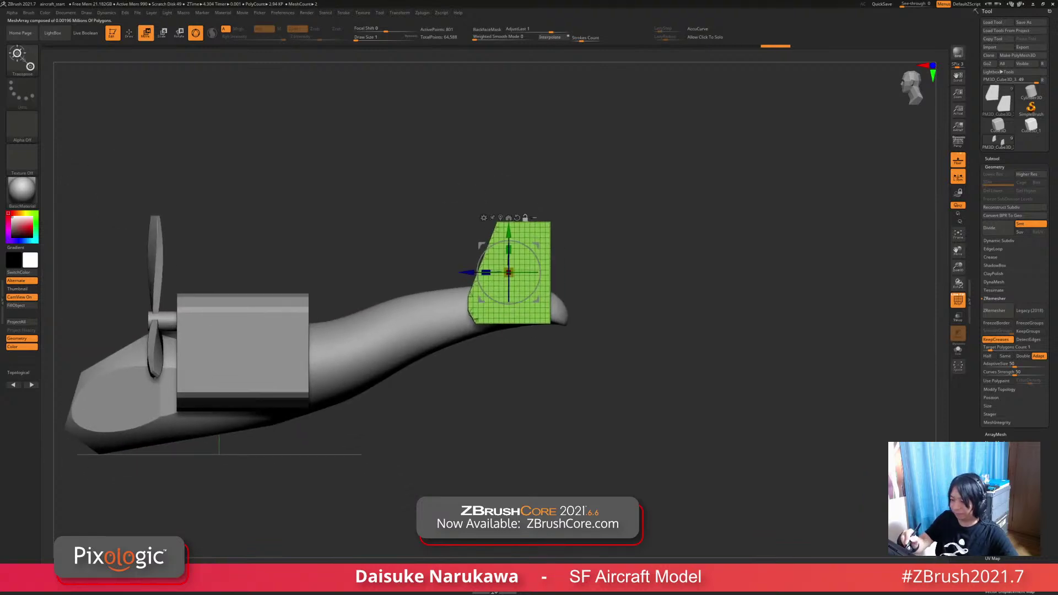
# Step: Make the engine nacelle the active subtool and merge it into a single polygroup
pyautogui.press('q')
pyautogui.keyDown('alt'); pyautogui.moveTo(242, 353); pyautogui.dragTo(376, 383, button='right'); pyautogui.keyUp('alt')
pyautogui.keyDown('alt'); pyautogui.click(359, 326); pyautogui.keyUp('alt')
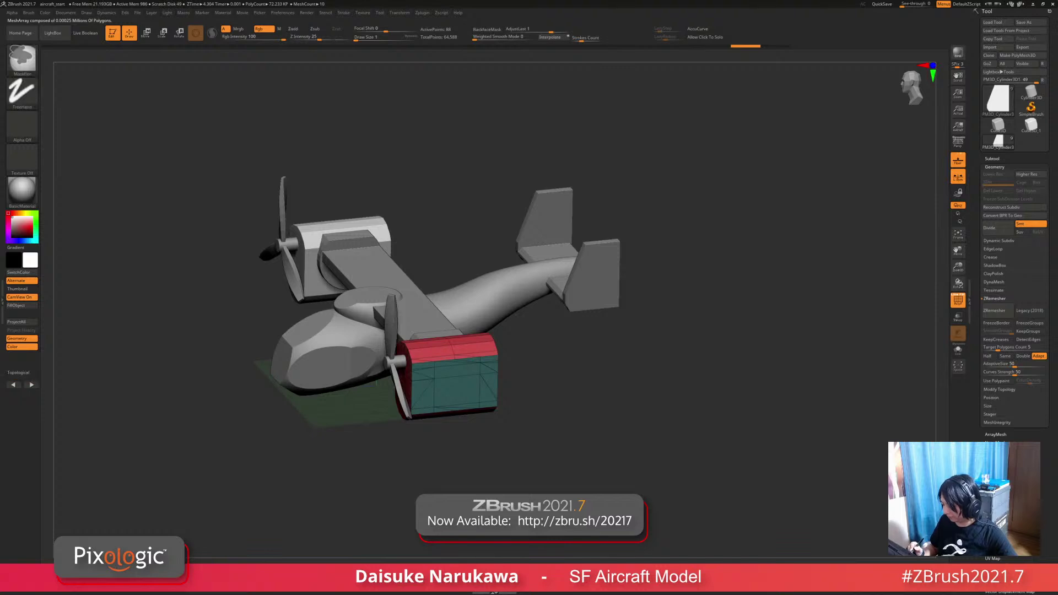
pyautogui.hotkey('ctrl', 'w')
pyautogui.moveTo(408, 330)
pyautogui.keyDown('ctrl'); pyautogui.mouseDown(button='right')
pyautogui.moveTo(412, 375)
pyautogui.moveTo(491, 386)
pyautogui.mouseUp(button='right'); pyautogui.keyUp('ctrl')
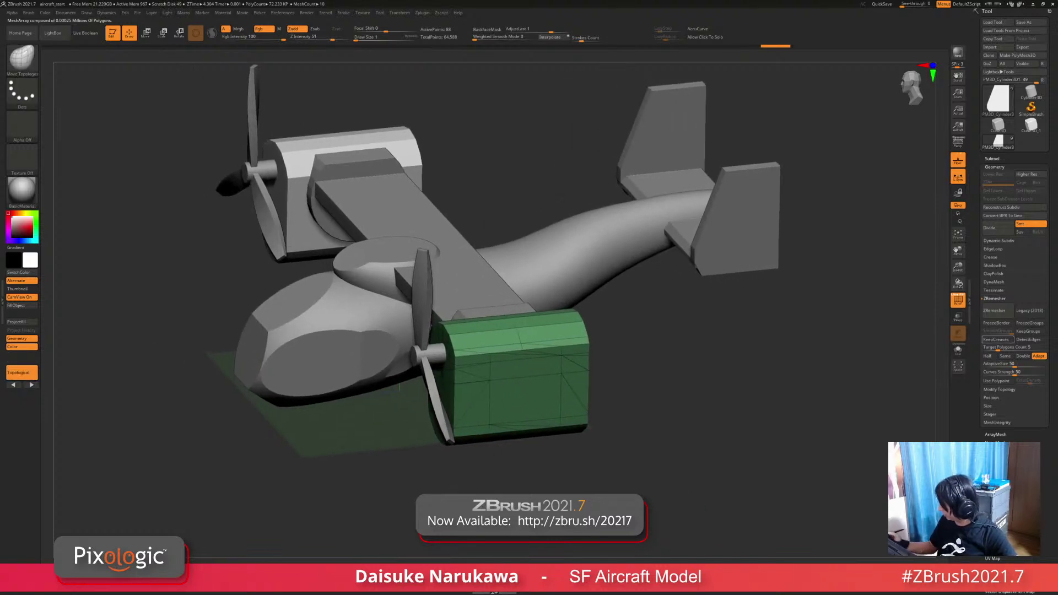
# Step: Remesh the nacelle with ZRemesher using DetectEdges and a target polygon count of about 1.29
pyautogui.click(1028, 339)
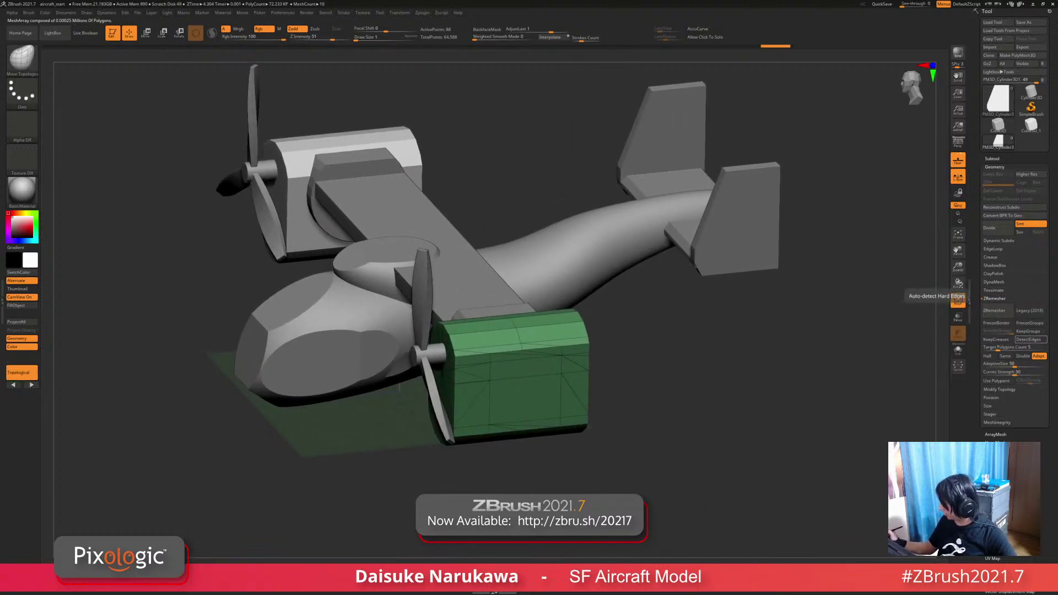
pyautogui.click(998, 311)
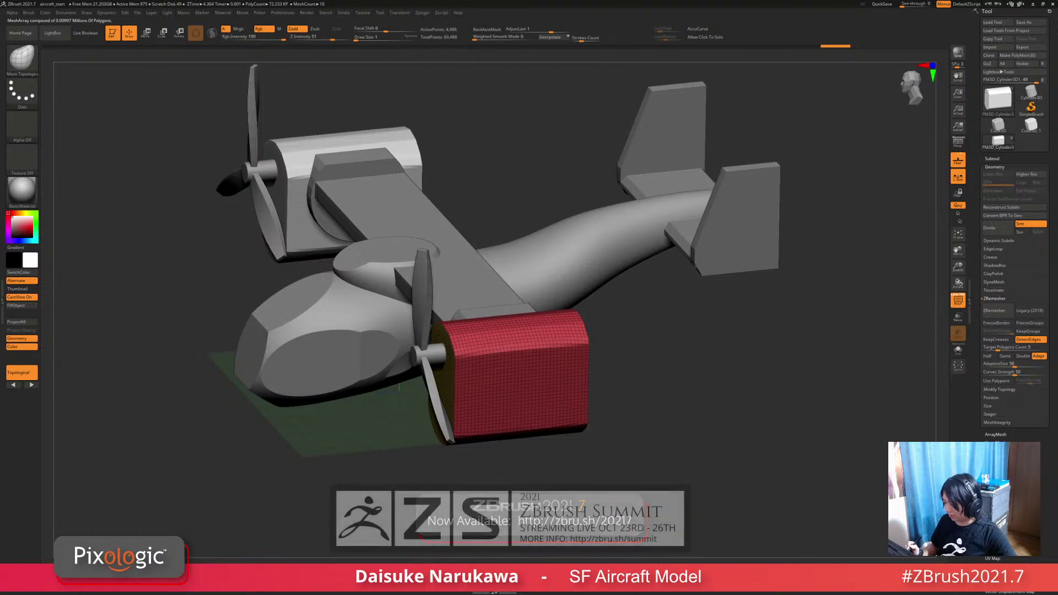
pyautogui.moveTo(689, 385); pyautogui.dragTo(689, 331, button='right')
pyautogui.hotkey('ctrl', 'z')
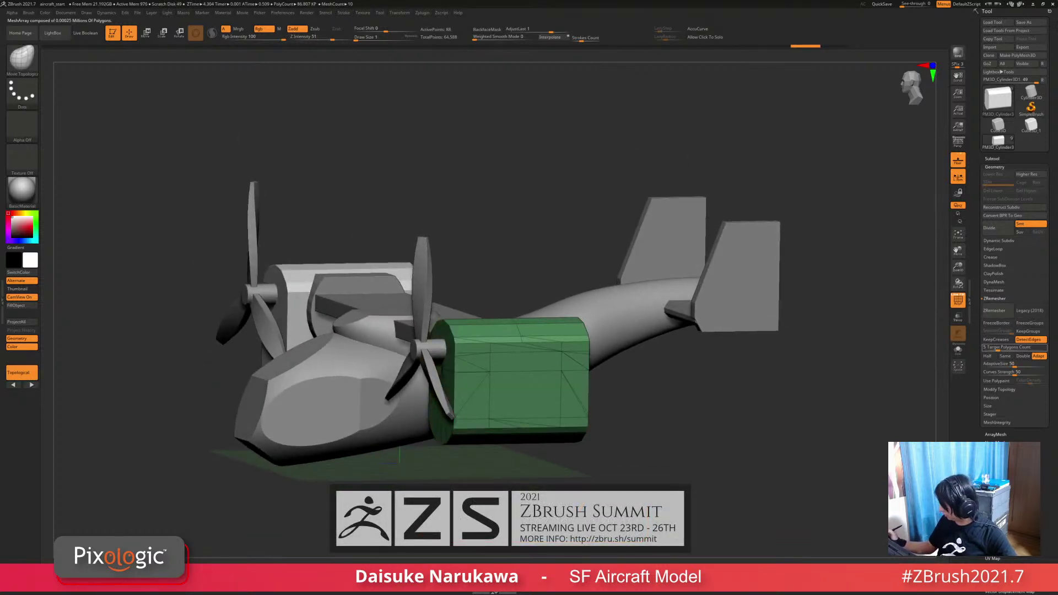
pyautogui.moveTo(998, 348); pyautogui.dragTo(991, 348)
pyautogui.click(997, 311)
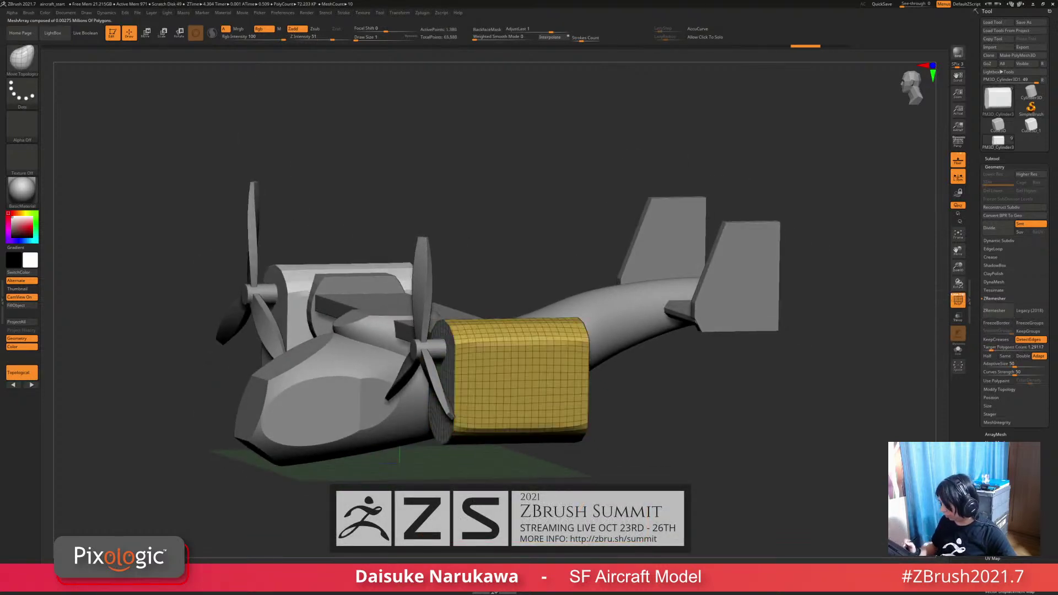
# Step: Test two extra subdivisions on the nacelle, hide its polyframe and delete the higher subdivision levels
pyautogui.moveTo(221, 165); pyautogui.dragTo(298, 215)
pyautogui.hotkey('ctrl', 'd')
pyautogui.hotkey('ctrl', 'd')
pyautogui.hotkey('shift', 'f')
pyautogui.click(987, 182)
pyautogui.click(1026, 190)
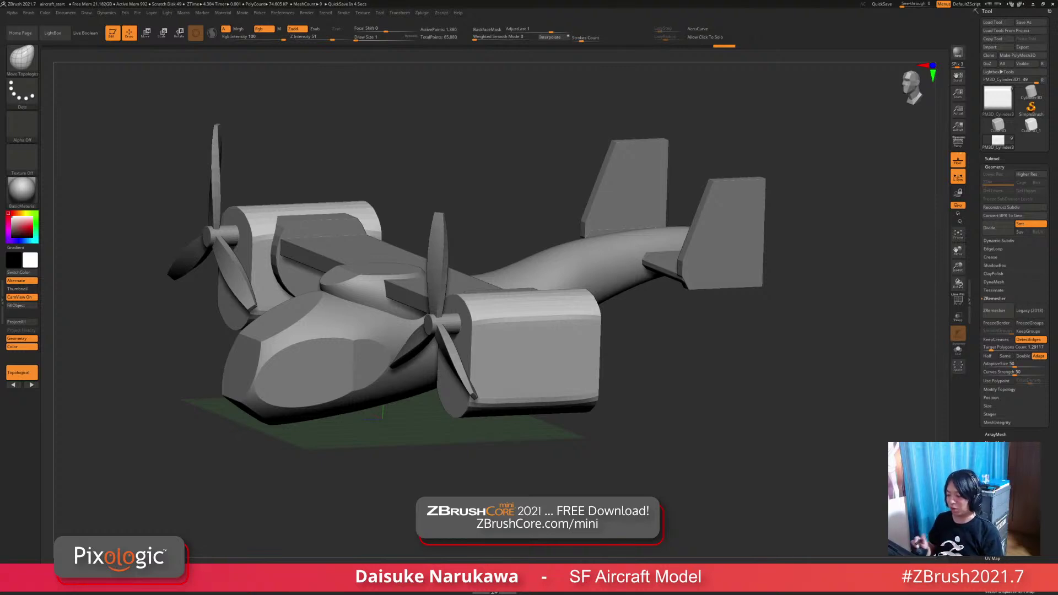
# Step: Make the rotor blades the active subtool and place the reoriented transform gizmo on the rotor hub
pyautogui.moveTo(385, 314); pyautogui.dragTo(496, 248, button='right')
pyautogui.keyDown('alt'); pyautogui.click(444, 317); pyautogui.keyUp('alt')
pyautogui.press('w')
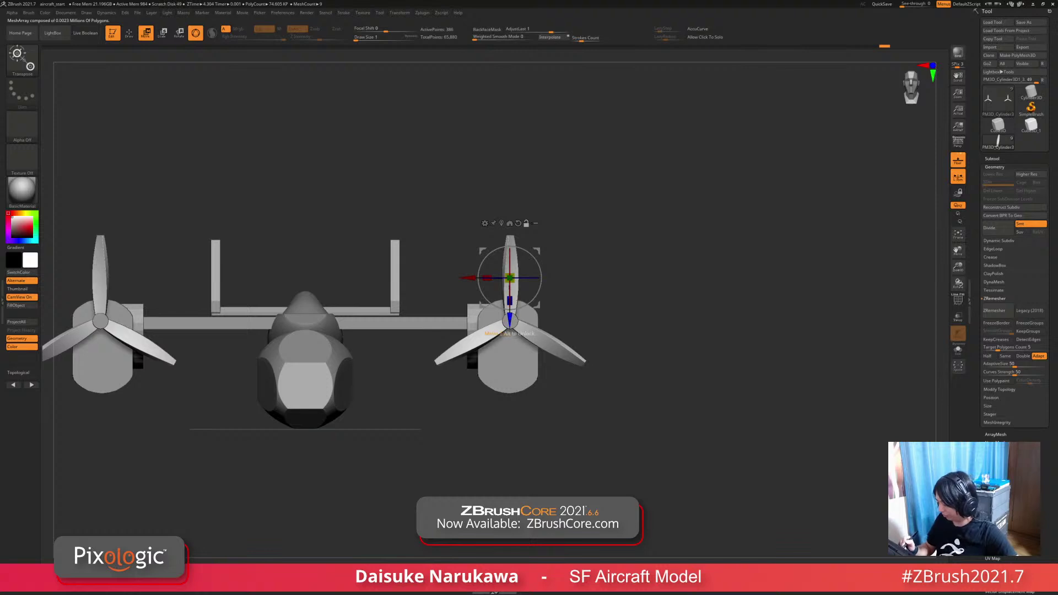
pyautogui.keyDown('alt'); pyautogui.moveTo(510, 350); pyautogui.dragTo(509, 364); pyautogui.keyUp('alt')
pyautogui.keyDown('alt'); pyautogui.click(518, 268); pyautogui.keyUp('alt')
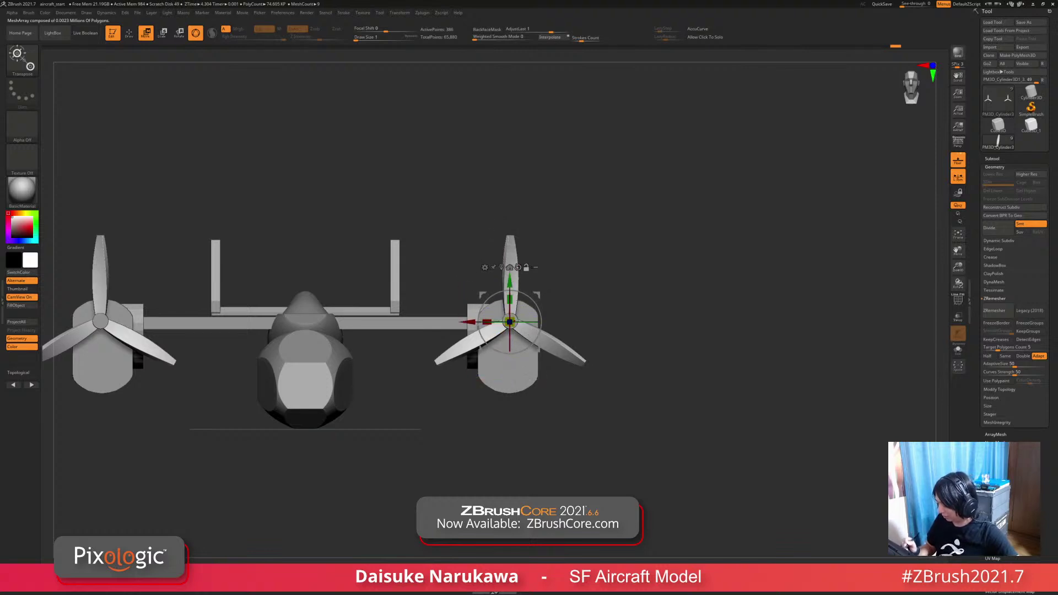
# Step: Try transforming the rotor blades with the gizmo at their hub and undo the attempts
pyautogui.keyDown('alt'); pyautogui.moveTo(529, 276); pyautogui.dragTo(573, 257, button='right'); pyautogui.keyUp('alt')
pyautogui.moveTo(485, 262); pyautogui.dragTo(479, 358, button='right')
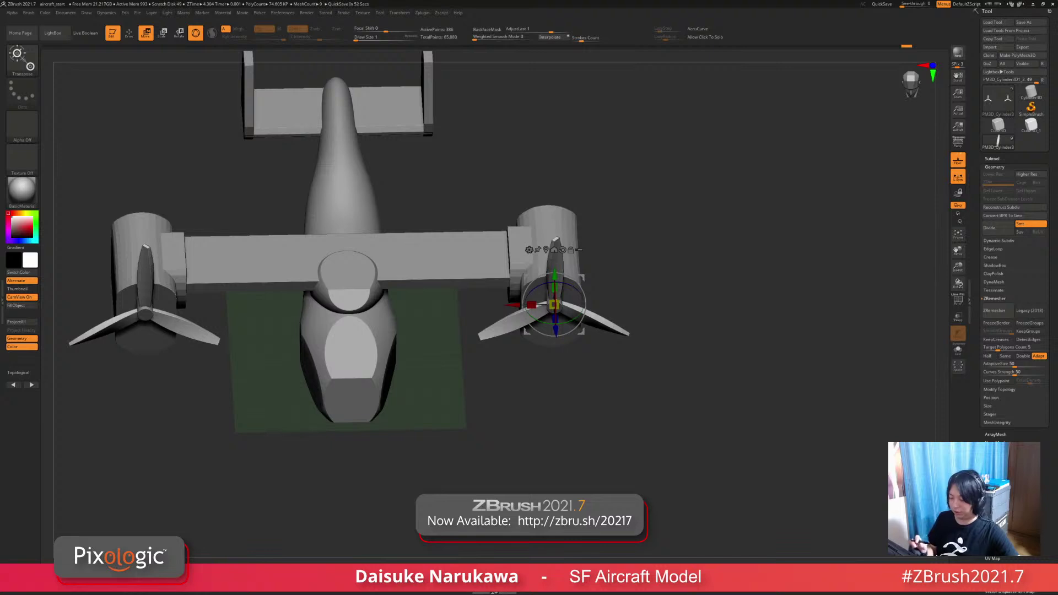
pyautogui.moveTo(618, 265); pyautogui.dragTo(634, 231)
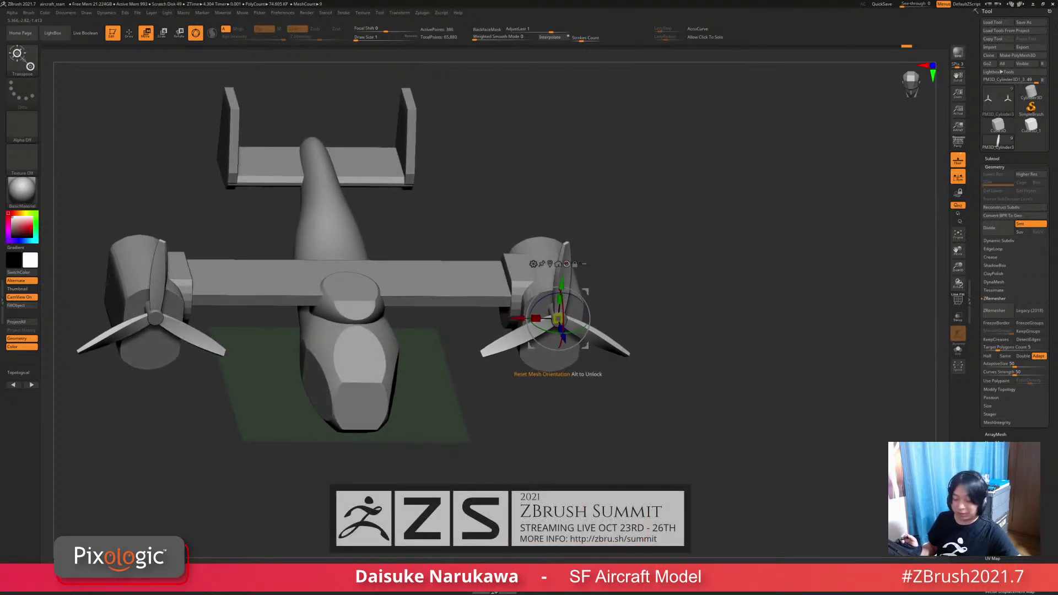
pyautogui.moveTo(513, 353); pyautogui.dragTo(554, 365)
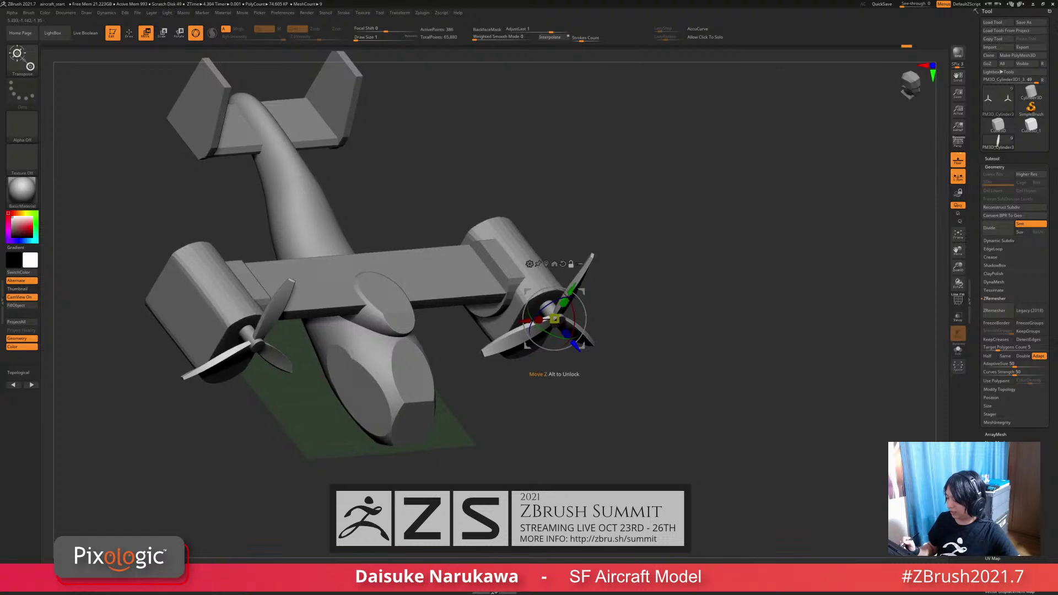
pyautogui.hotkey('ctrl', 'z')
pyautogui.hotkey('ctrl', 'z')
pyautogui.hotkey('ctrl', 'z')
# Step: Move the transform gizmo's pivot from the rotor hub to the aircraft's centre above the fuselage
pyautogui.moveTo(606, 336); pyautogui.dragTo(557, 302)
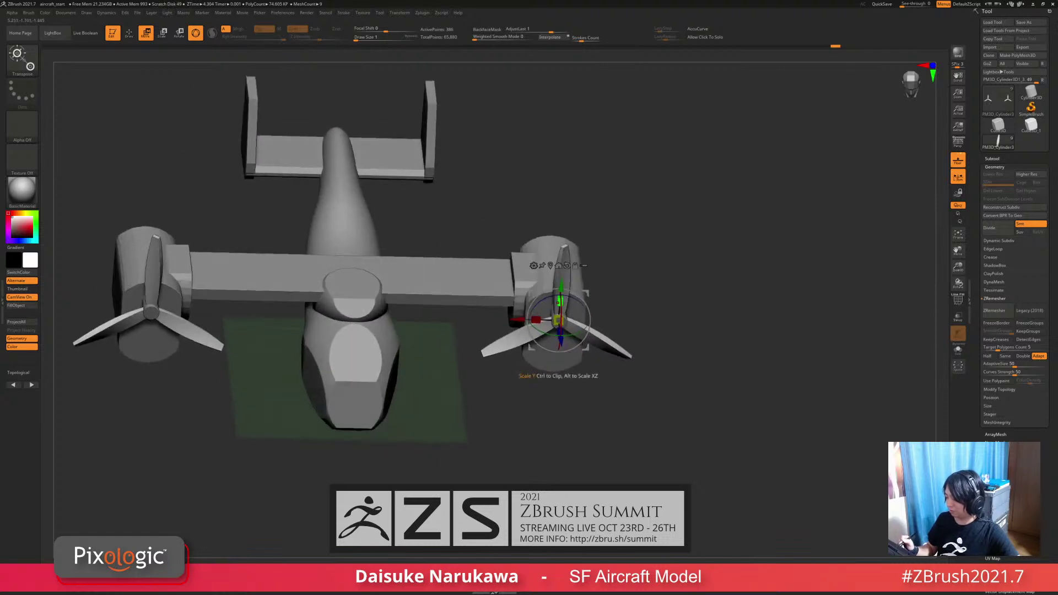
pyautogui.moveTo(565, 380); pyautogui.dragTo(559, 326)
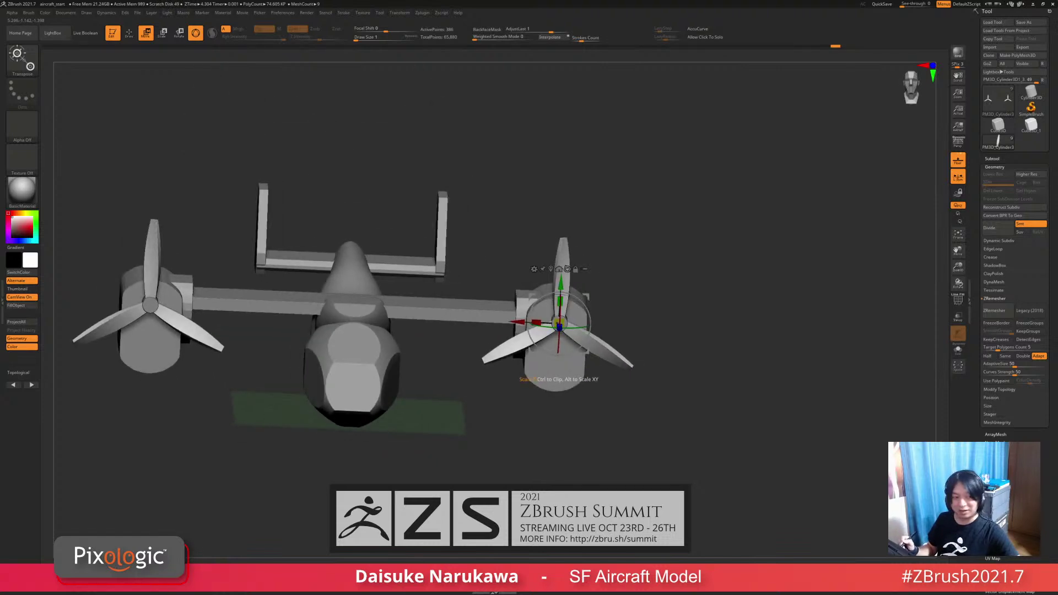
pyautogui.moveTo(559, 326); pyautogui.dragTo(601, 369, button='right')
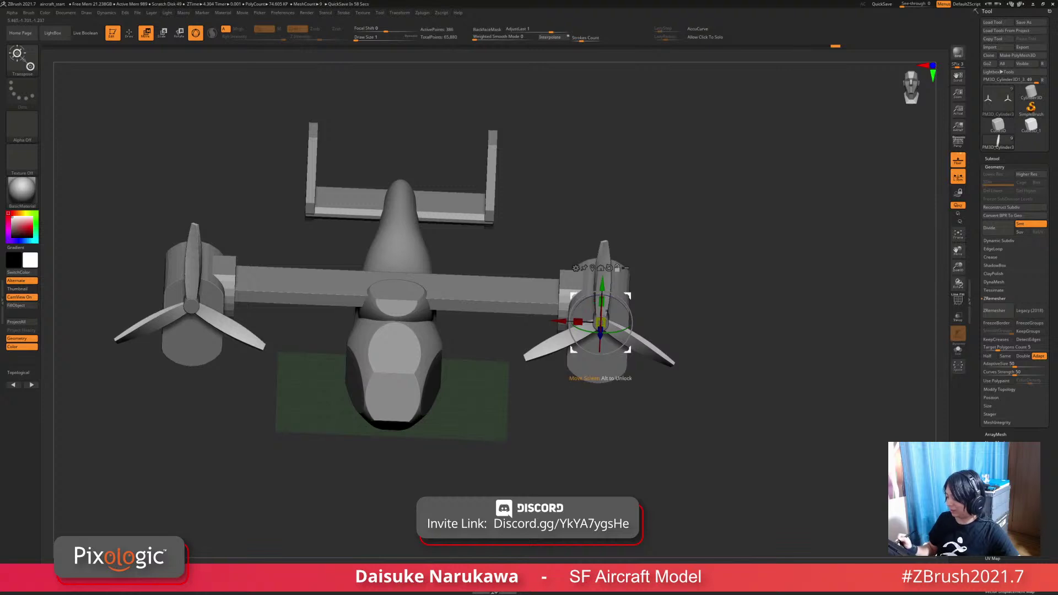
pyautogui.keyDown('alt'); pyautogui.moveTo(602, 322); pyautogui.dragTo(397, 288); pyautogui.keyUp('alt')
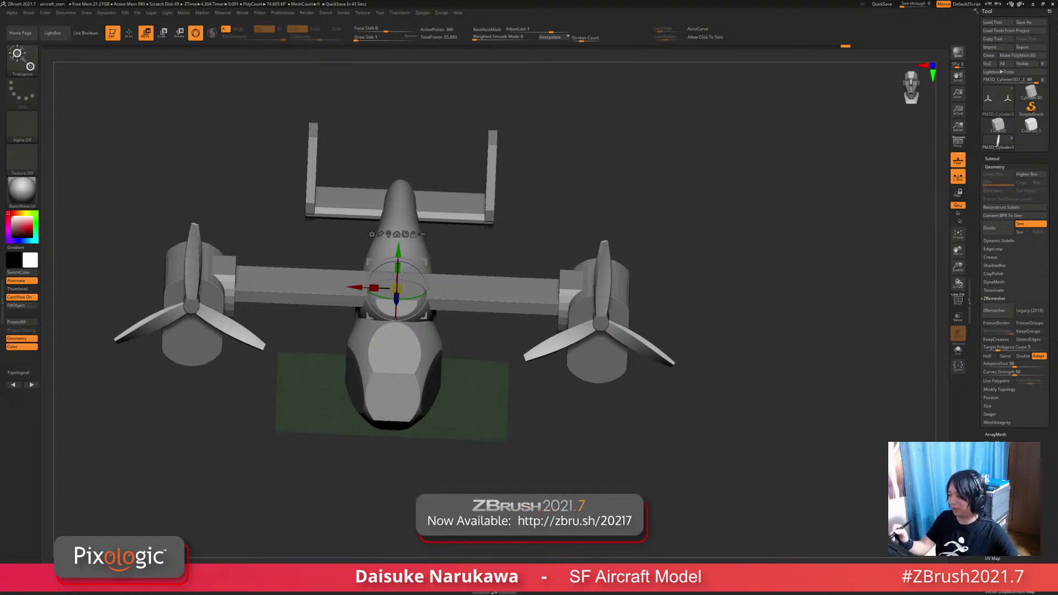
pyautogui.click(306, 12)
pyautogui.moveTo(259, 13)
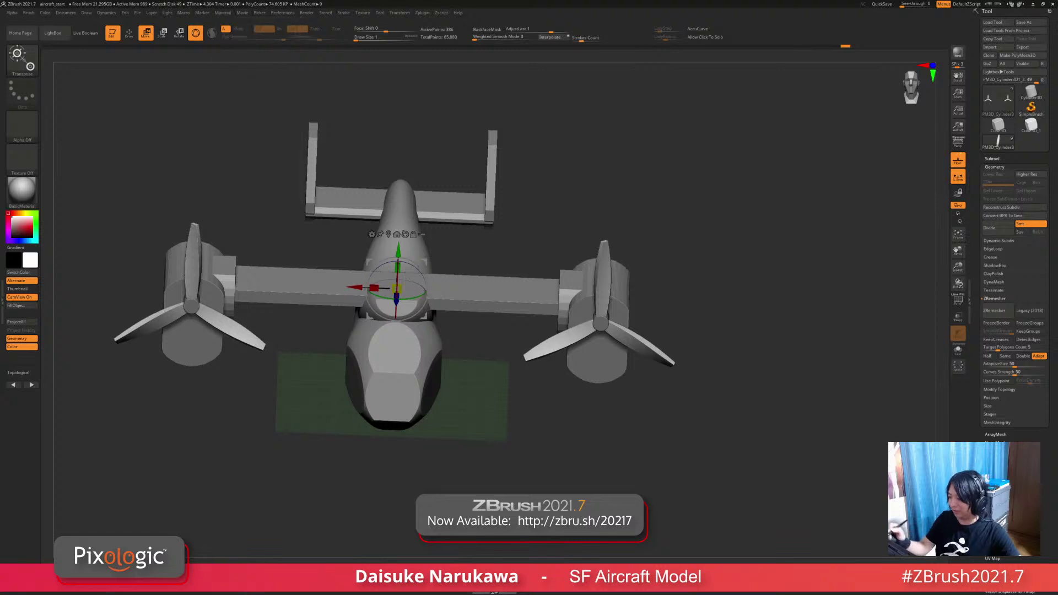
pyautogui.click(441, 13)
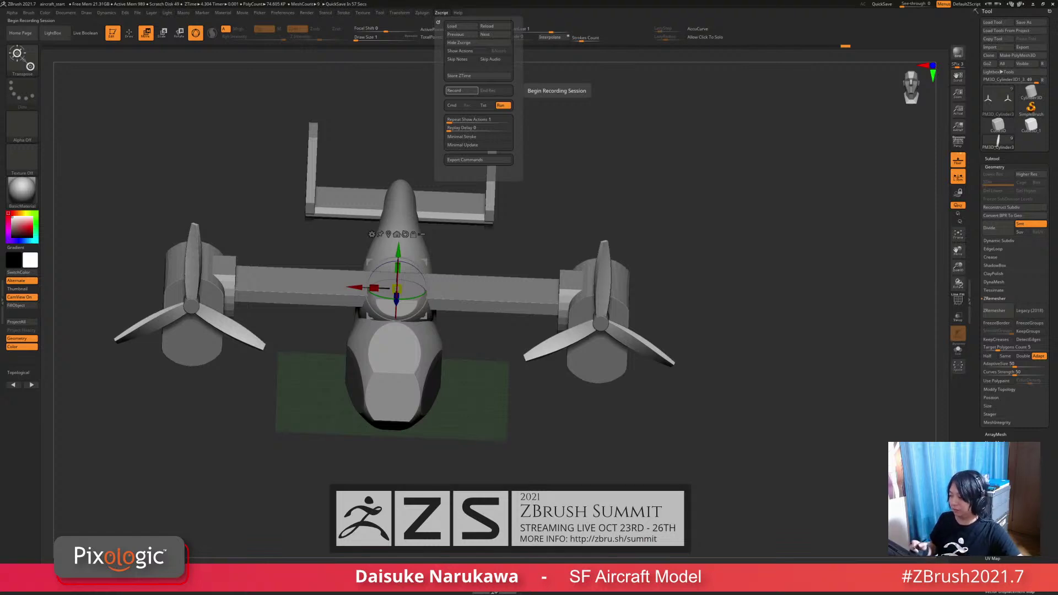
pyautogui.click(462, 90)
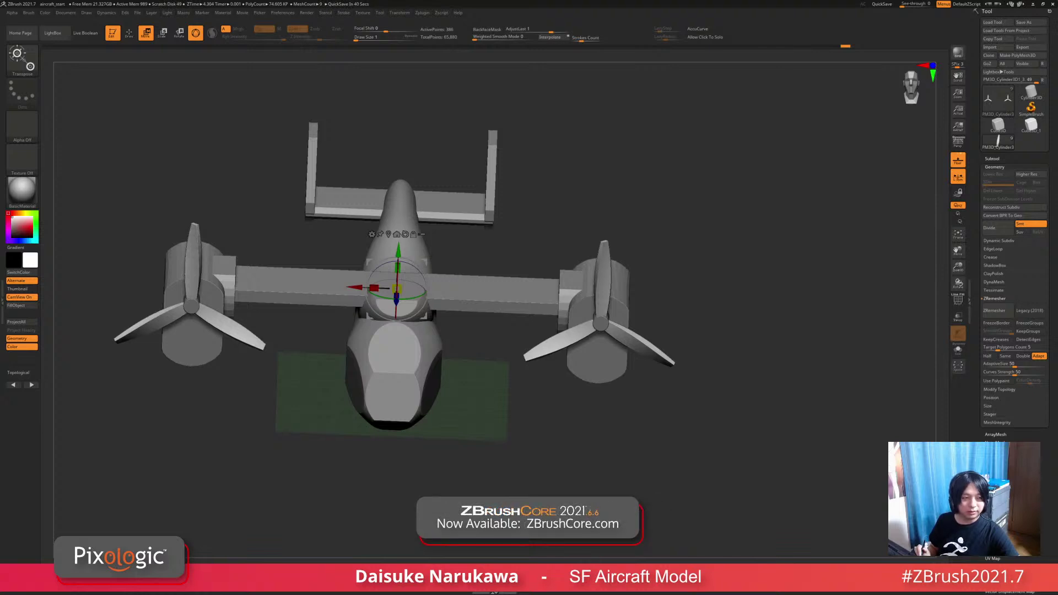
# Step: Make the wing the active subtool, choose the Move Topological brush and display the wing's polyframe
pyautogui.moveTo(733, 286); pyautogui.dragTo(738, 330, button='right')
pyautogui.keyDown('alt'); pyautogui.click(404, 369); pyautogui.keyUp('alt')
pyautogui.moveTo(738, 330); pyautogui.dragTo(689, 336, button='right')
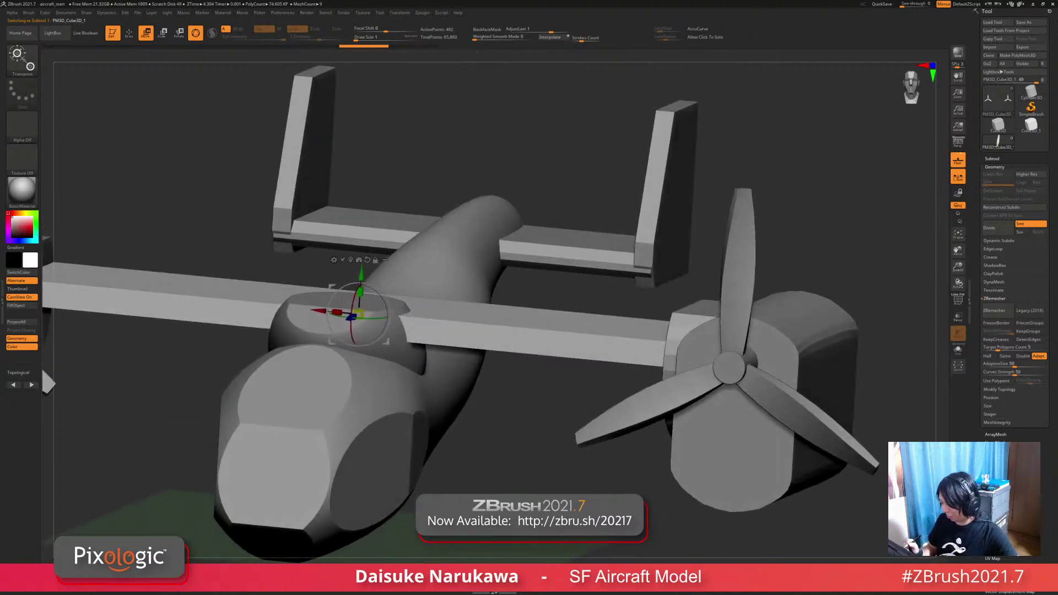
pyautogui.keyDown('ctrl'); pyautogui.moveTo(711, 166); pyautogui.dragTo(711, 220, button='right'); pyautogui.keyUp('ctrl')
pyautogui.moveTo(711, 221); pyautogui.dragTo(754, 273, button='right')
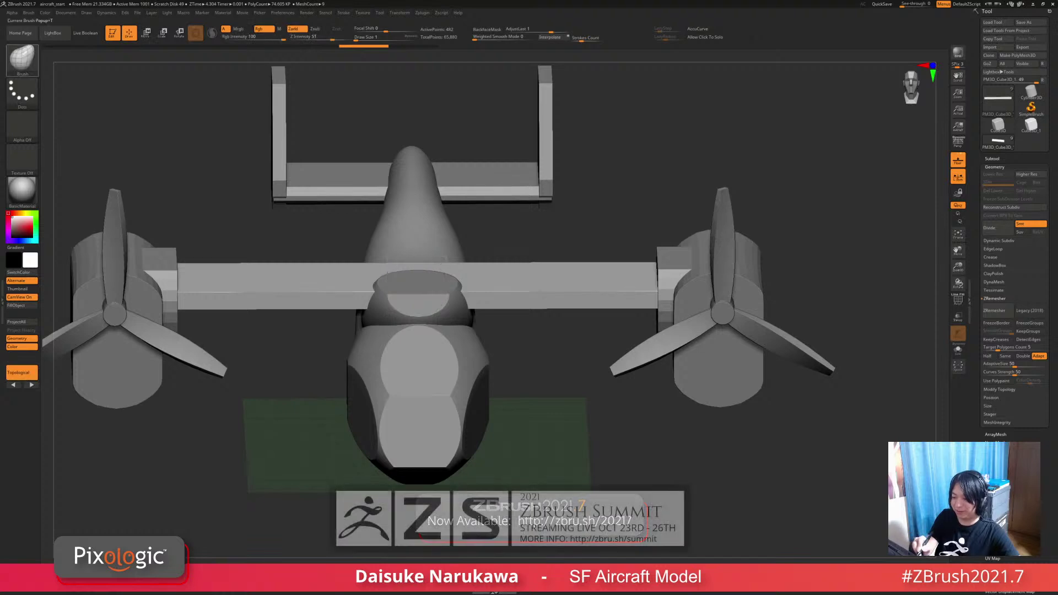
pyautogui.press('b')
pyautogui.press('m')
pyautogui.press('t')
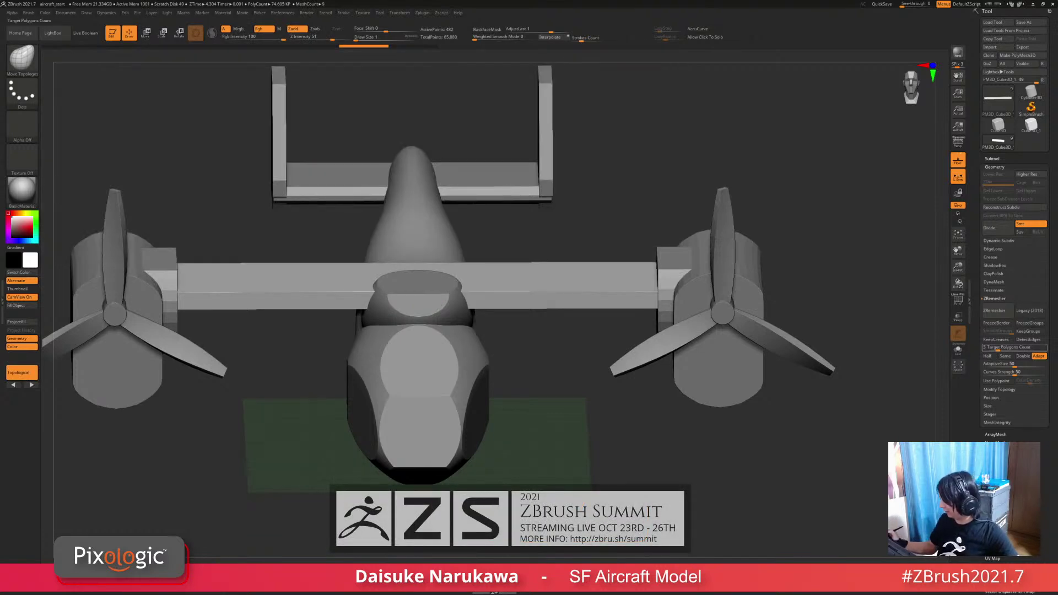
pyautogui.click(958, 301)
pyautogui.keyDown('alt'); pyautogui.moveTo(702, 307); pyautogui.dragTo(709, 348, button='right'); pyautogui.keyUp('alt')
# Step: Remesh the wing with ZRemesher using KeepCreases and a target polygon count of 2
pyautogui.click(990, 257)
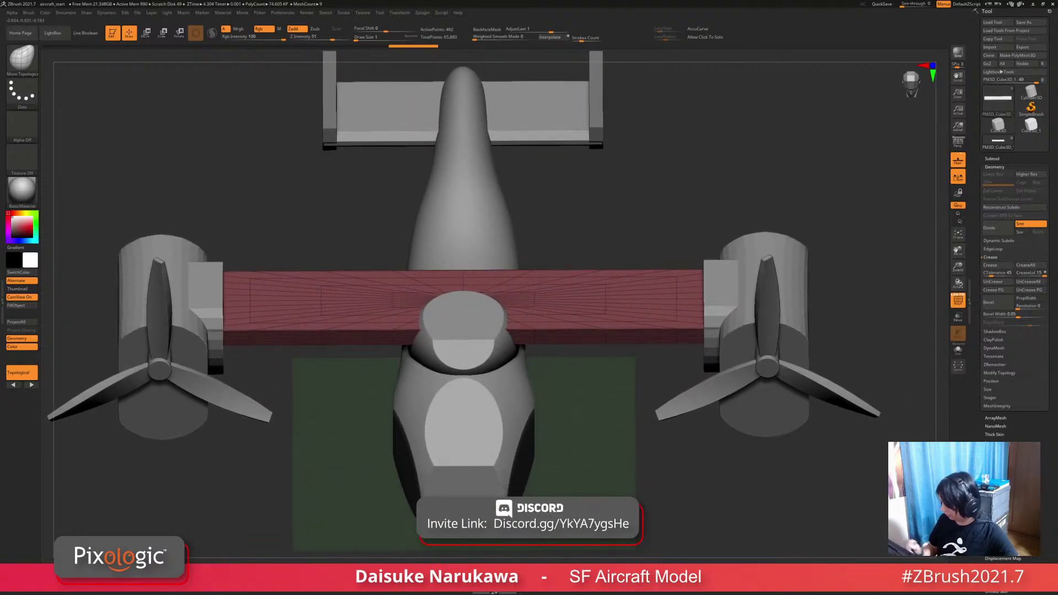
pyautogui.click(995, 364)
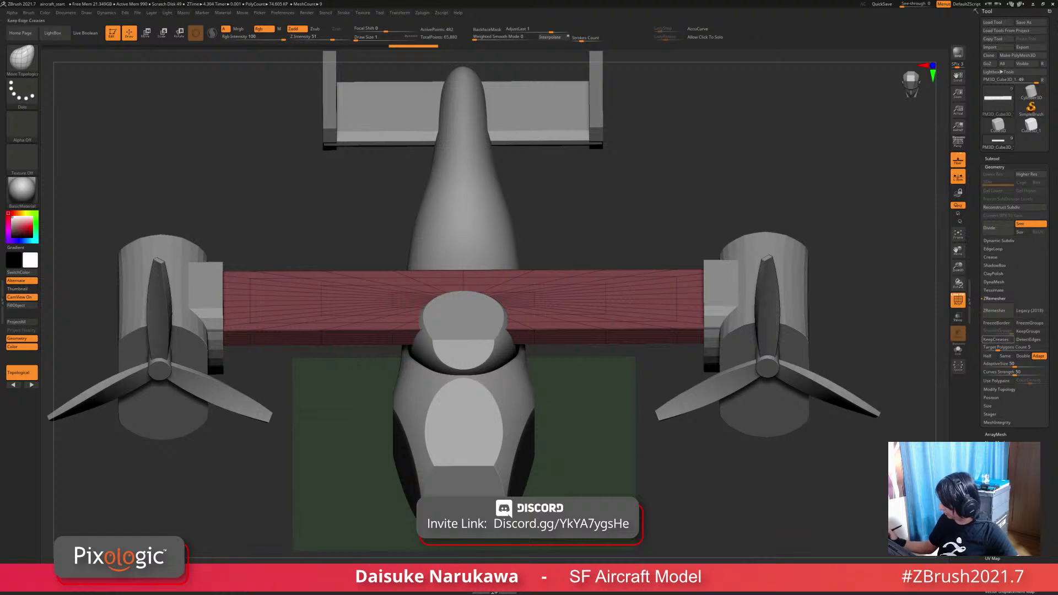
pyautogui.click(994, 348)
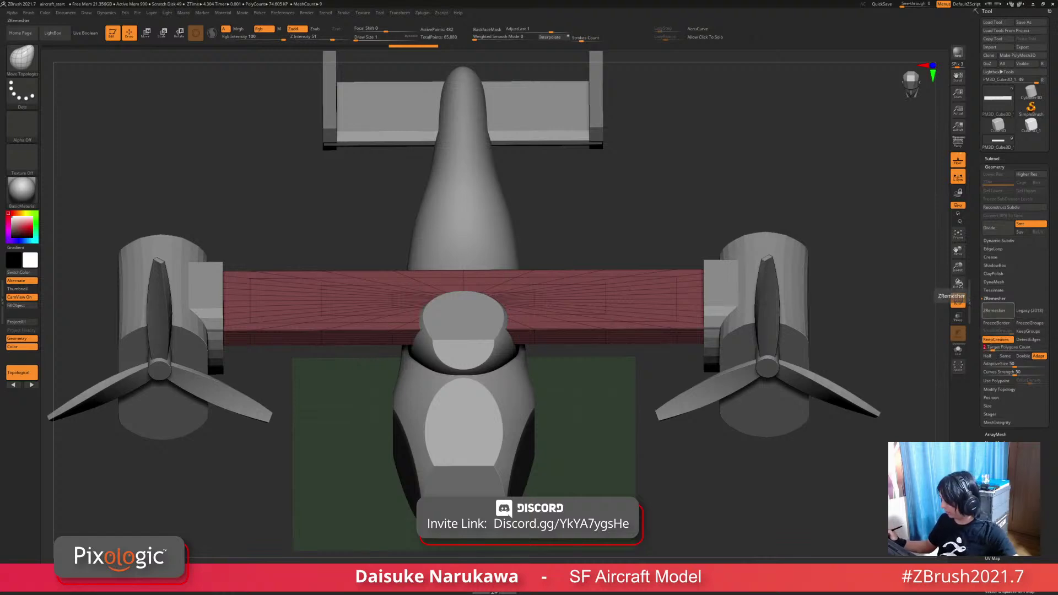
pyautogui.press('Return')
pyautogui.click(997, 311)
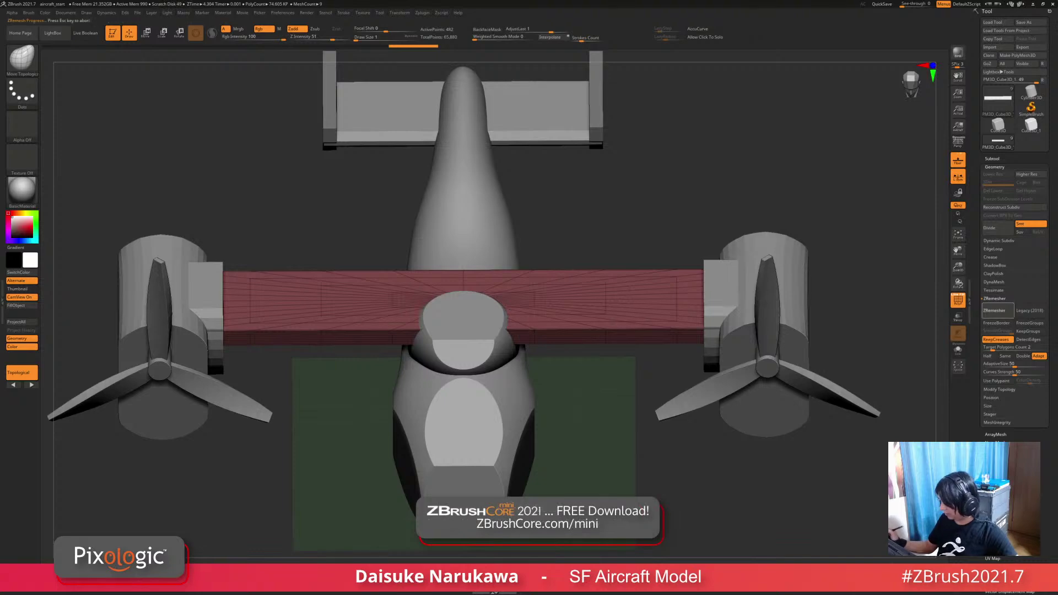
# Step: Hide the wing's polyframe and subdivide the remeshed wing once
pyautogui.moveTo(524, 347)
pyautogui.mouseDown(button='right')
pyautogui.moveTo(540, 245)
pyautogui.moveTo(521, 218)
pyautogui.moveTo(490, 327)
pyautogui.moveTo(491, 381)
pyautogui.moveTo(483, 325)
pyautogui.moveTo(516, 316)
pyautogui.moveTo(516, 337)
pyautogui.mouseUp(button='right')
pyautogui.click(958, 300)
pyautogui.hotkey('ctrl', 'd')
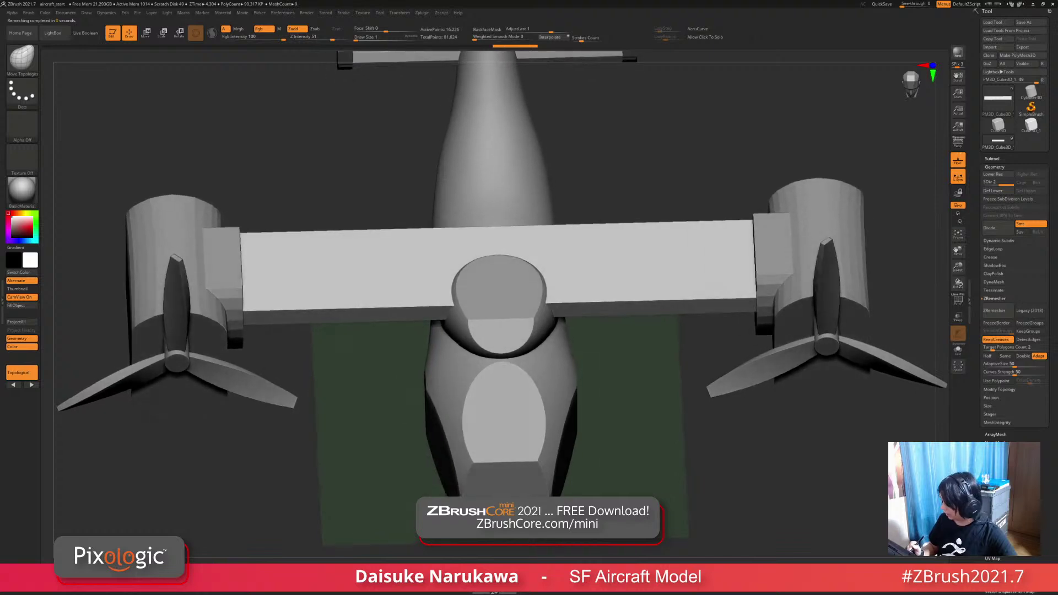
# Step: Round the wing's upper leading edge along its span with the BevelArc brush at a draw size of about 331
pyautogui.press('b')
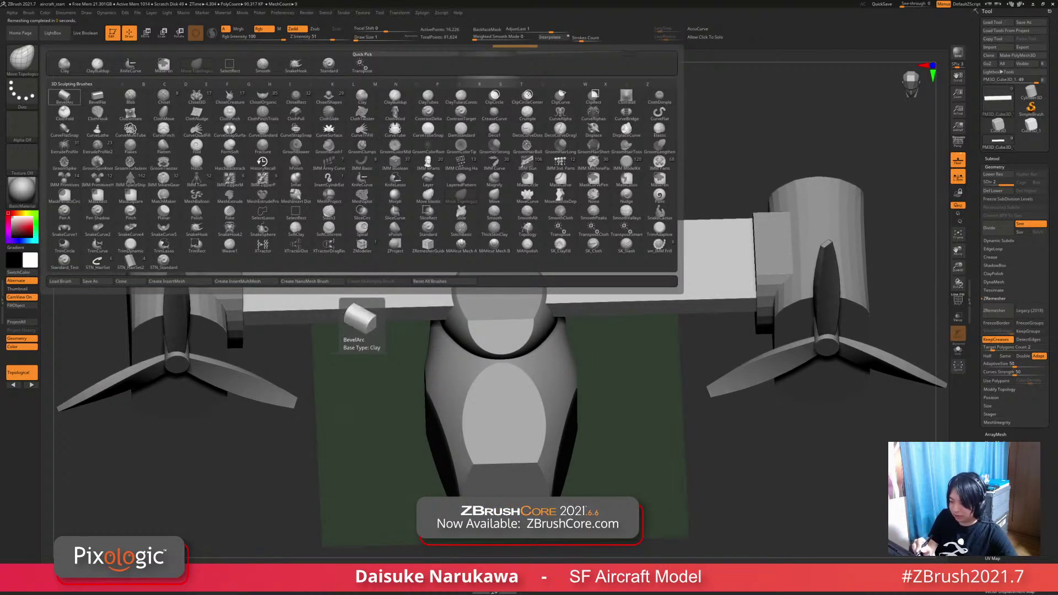
pyautogui.click(64, 96)
pyautogui.keyDown('alt'); pyautogui.moveTo(527, 290); pyautogui.dragTo(546, 328, button='right'); pyautogui.keyUp('alt')
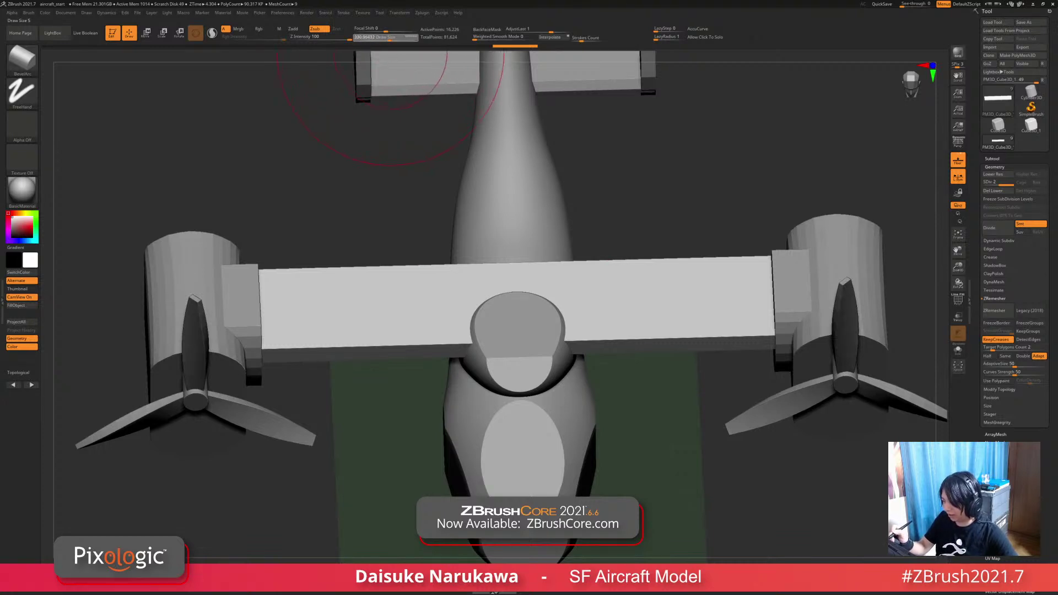
pyautogui.keyDown('alt'); pyautogui.moveTo(524, 338); pyautogui.dragTo(498, 328, button='right'); pyautogui.keyUp('alt')
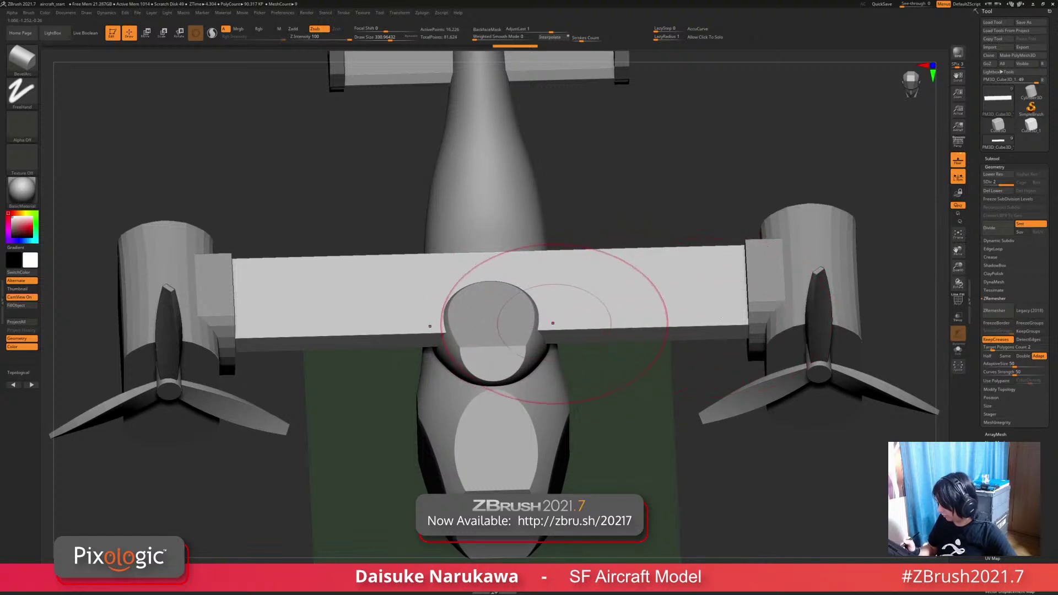
pyautogui.moveTo(553, 334); pyautogui.dragTo(746, 326)
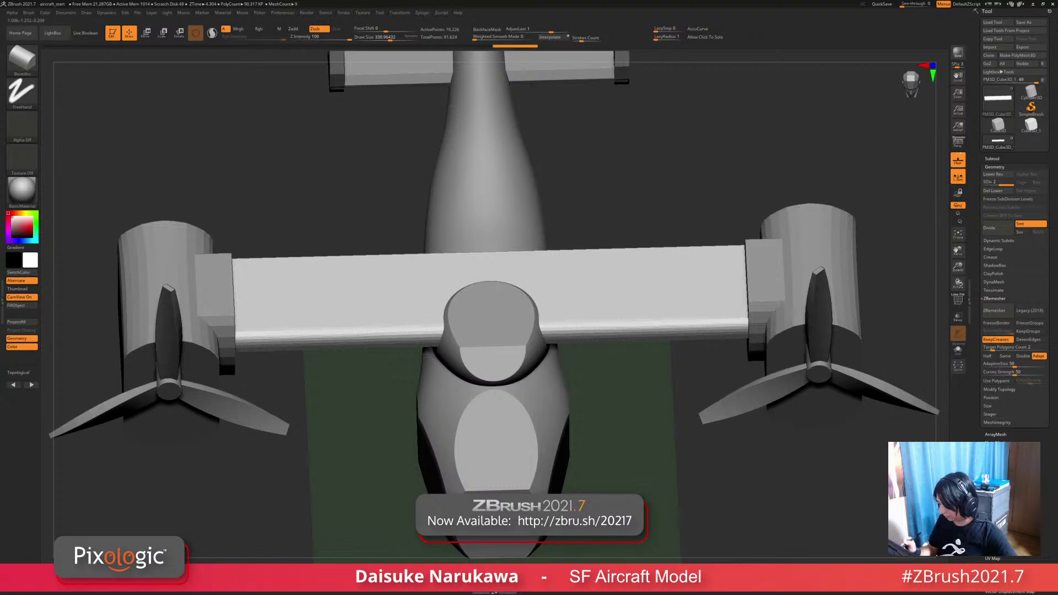
pyautogui.keyDown('alt'); pyautogui.moveTo(650, 441); pyautogui.dragTo(772, 353); pyautogui.keyUp('alt')
pyautogui.moveTo(656, 375); pyautogui.dragTo(660, 308)
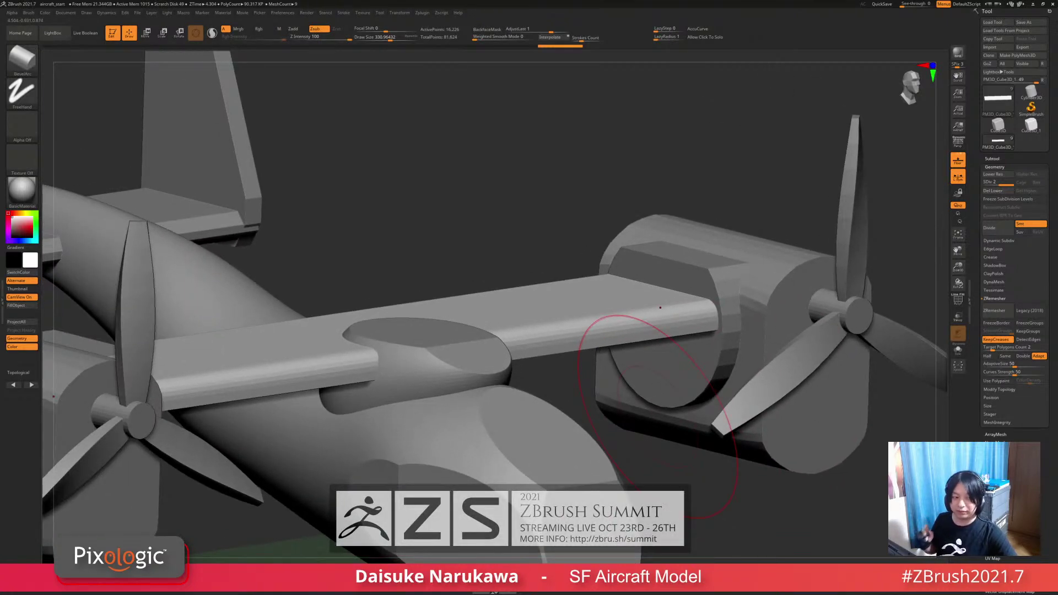
# Step: Subdivide the wing twice more to level 4 and check its rounded leading edge from below and above
pyautogui.moveTo(558, 412); pyautogui.dragTo(544, 315)
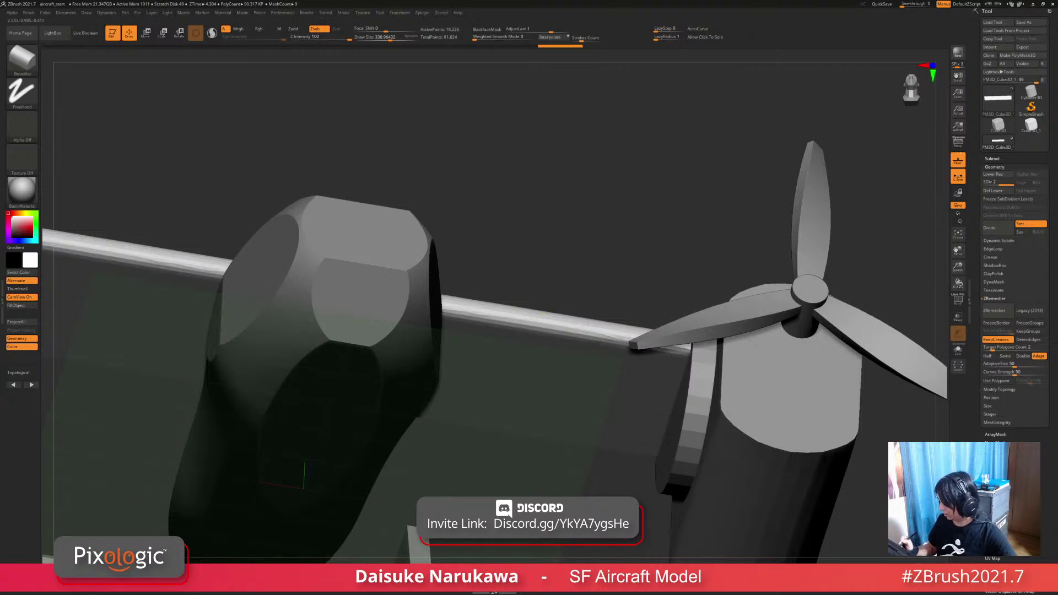
pyautogui.moveTo(544, 315)
pyautogui.mouseDown()
pyautogui.moveTo(532, 398)
pyautogui.moveTo(526, 385)
pyautogui.moveTo(577, 380)
pyautogui.moveTo(615, 412)
pyautogui.moveTo(577, 430)
pyautogui.mouseUp()
pyautogui.moveTo(590, 319)
pyautogui.mouseDown()
pyautogui.moveTo(637, 425)
pyautogui.moveTo(599, 324)
pyautogui.moveTo(518, 309)
pyautogui.moveTo(524, 295)
pyautogui.moveTo(592, 264)
pyautogui.moveTo(495, 363)
pyautogui.mouseUp()
pyautogui.hotkey('ctrl', 'd')
pyautogui.hotkey('ctrl', 'd')
pyautogui.moveTo(496, 363)
pyautogui.mouseDown(button='right')
pyautogui.moveTo(491, 402)
pyautogui.moveTo(473, 389)
pyautogui.moveTo(485, 485)
pyautogui.moveTo(493, 474)
pyautogui.mouseUp(button='right')
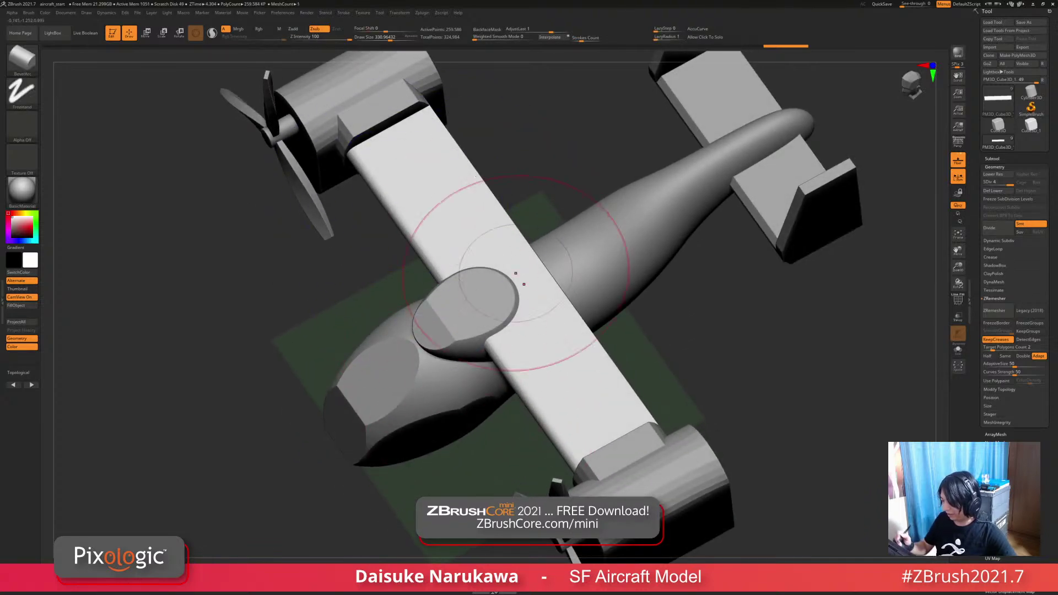
pyautogui.moveTo(517, 375); pyautogui.dragTo(617, 314, button='right')
pyautogui.moveTo(551, 254); pyautogui.dragTo(551, 424)
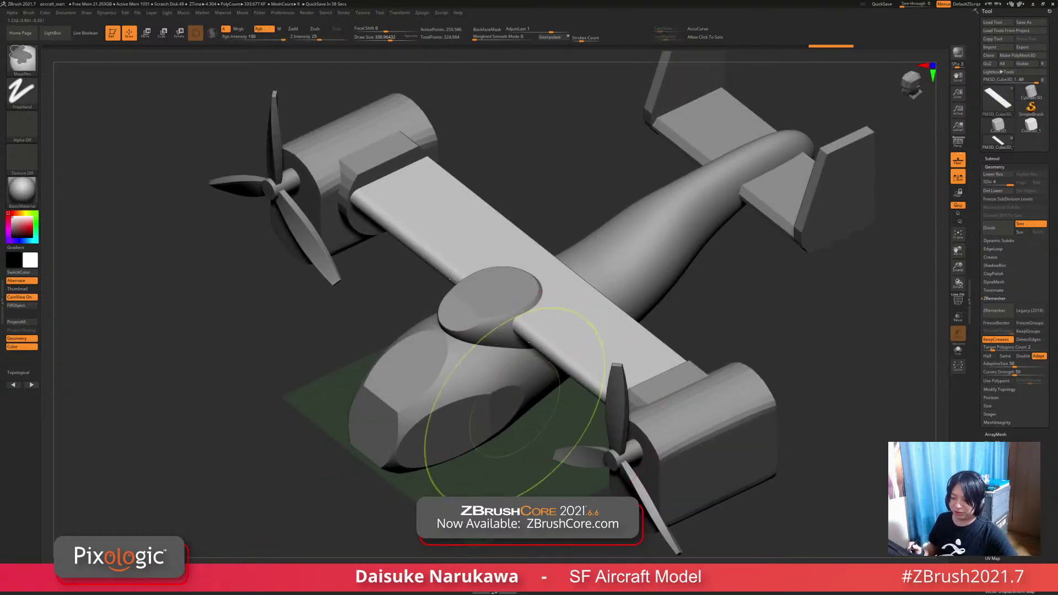
# Step: Examine the wing and its joints with the nacelles from above
pyautogui.keyDown('ctrl'); pyautogui.keyDown('shift'); pyautogui.click(23, 59); pyautogui.keyUp('shift'); pyautogui.keyUp('ctrl')
pyautogui.click(22, 59)
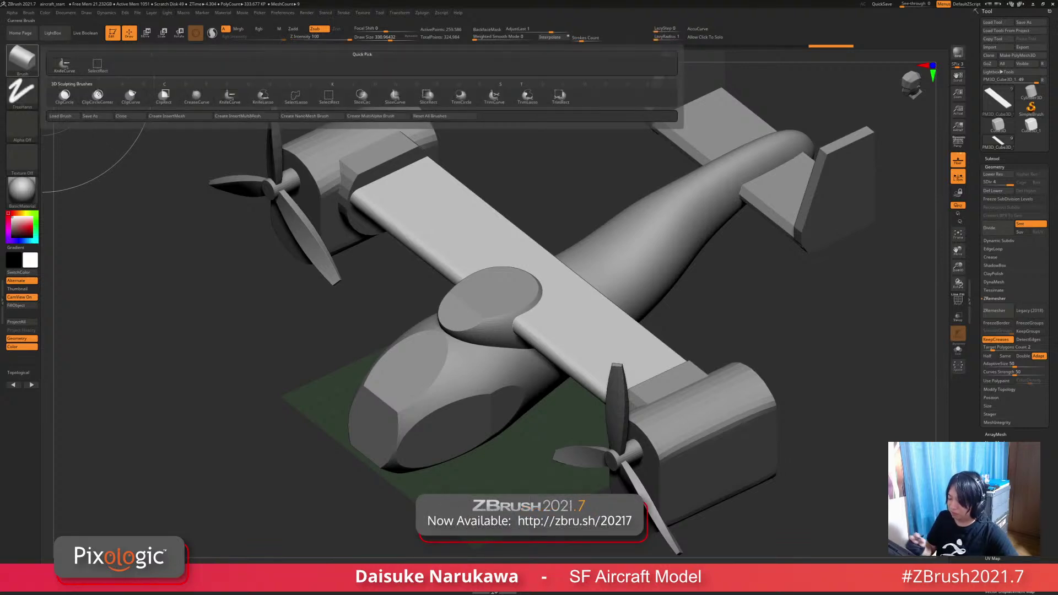
pyautogui.keyDown('shift'); pyautogui.moveTo(656, 364); pyautogui.dragTo(552, 333); pyautogui.keyUp('shift')
pyautogui.moveTo(430, 309)
pyautogui.mouseDown()
pyautogui.moveTo(510, 333)
pyautogui.moveTo(528, 390)
pyautogui.mouseUp()
pyautogui.moveTo(528, 390); pyautogui.dragTo(513, 270, button='right')
pyautogui.moveTo(458, 182); pyautogui.dragTo(530, 304)
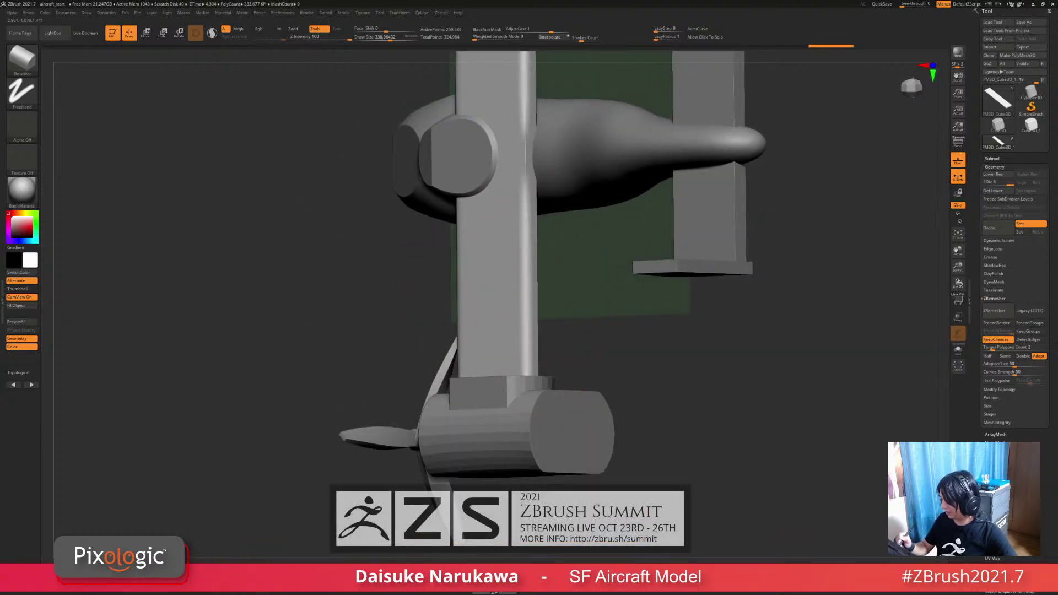
pyautogui.keyDown('alt'); pyautogui.moveTo(521, 124); pyautogui.dragTo(522, 437, button='right'); pyautogui.keyUp('alt')
pyautogui.keyDown('ctrl'); pyautogui.moveTo(527, 456); pyautogui.dragTo(481, 155); pyautogui.keyUp('ctrl')
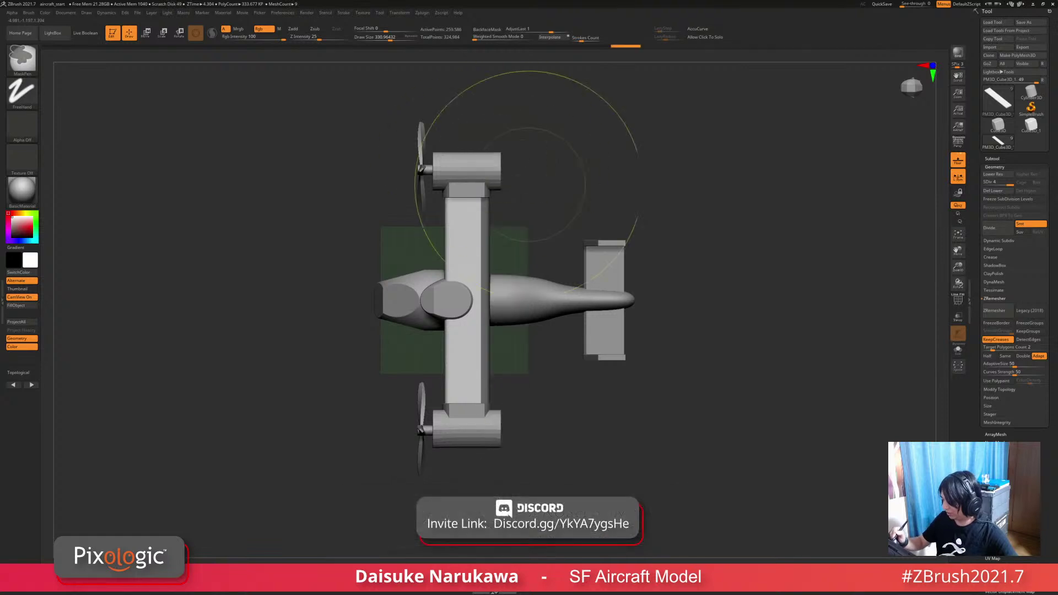
# Step: Widen the wing front to back by scaling it with the gizmo, and check its fit with the nacelles
pyautogui.keyDown('ctrl'); pyautogui.click(543, 207); pyautogui.keyUp('ctrl')
pyautogui.keyDown('ctrl'); pyautogui.moveTo(522, 239); pyautogui.dragTo(546, 262); pyautogui.keyUp('ctrl')
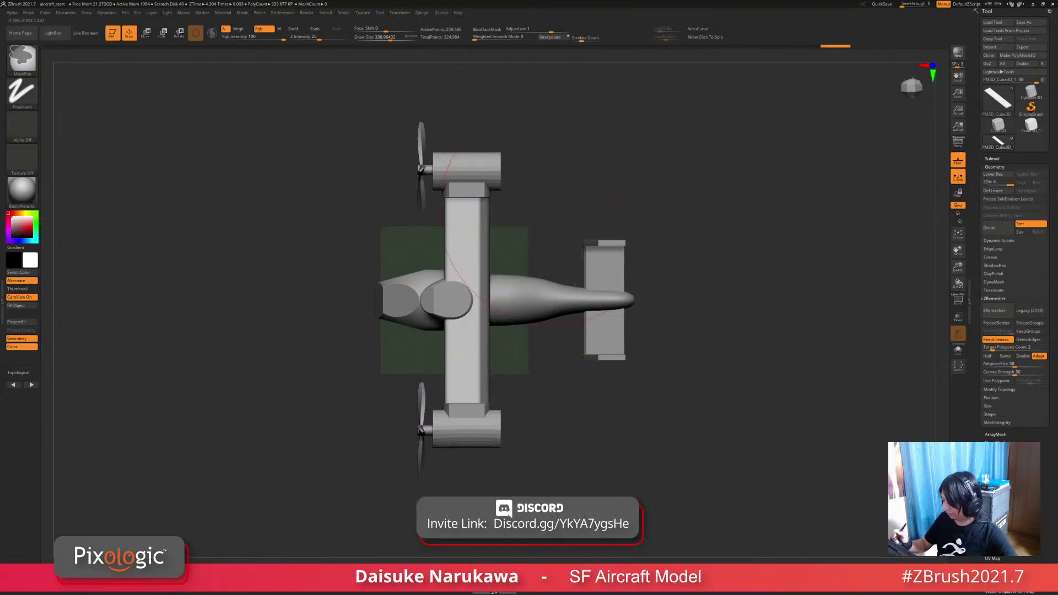
pyautogui.keyDown('ctrl'); pyautogui.click(561, 177); pyautogui.keyUp('ctrl')
pyautogui.click(146, 33)
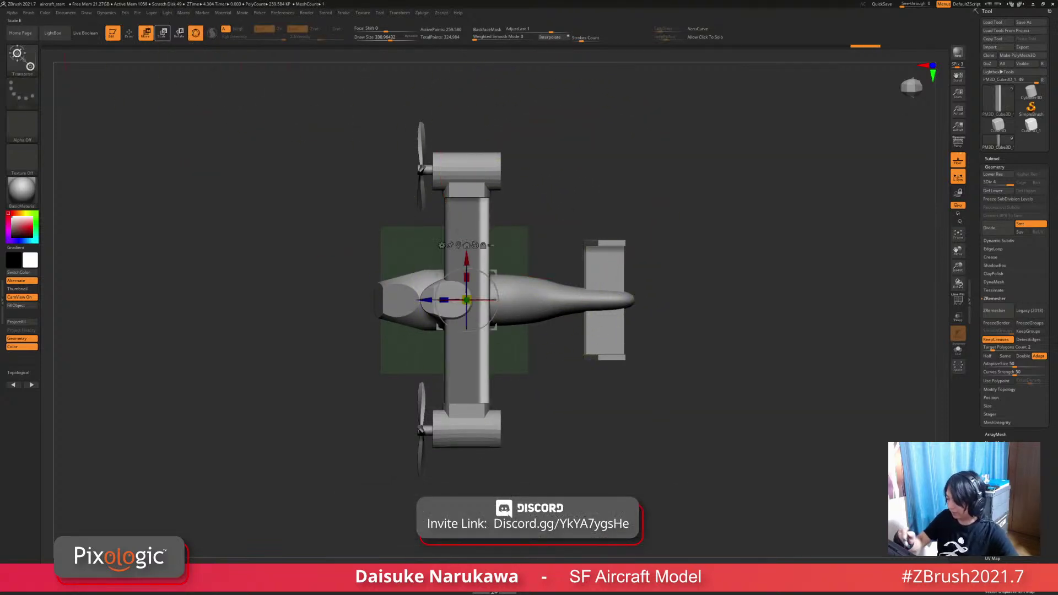
pyautogui.keyDown('ctrl'); pyautogui.moveTo(488, 259); pyautogui.dragTo(488, 280, button='right'); pyautogui.keyUp('ctrl')
pyautogui.moveTo(480, 298); pyautogui.dragTo(424, 298)
pyautogui.keyDown('ctrl'); pyautogui.moveTo(543, 226); pyautogui.dragTo(565, 248); pyautogui.keyUp('ctrl')
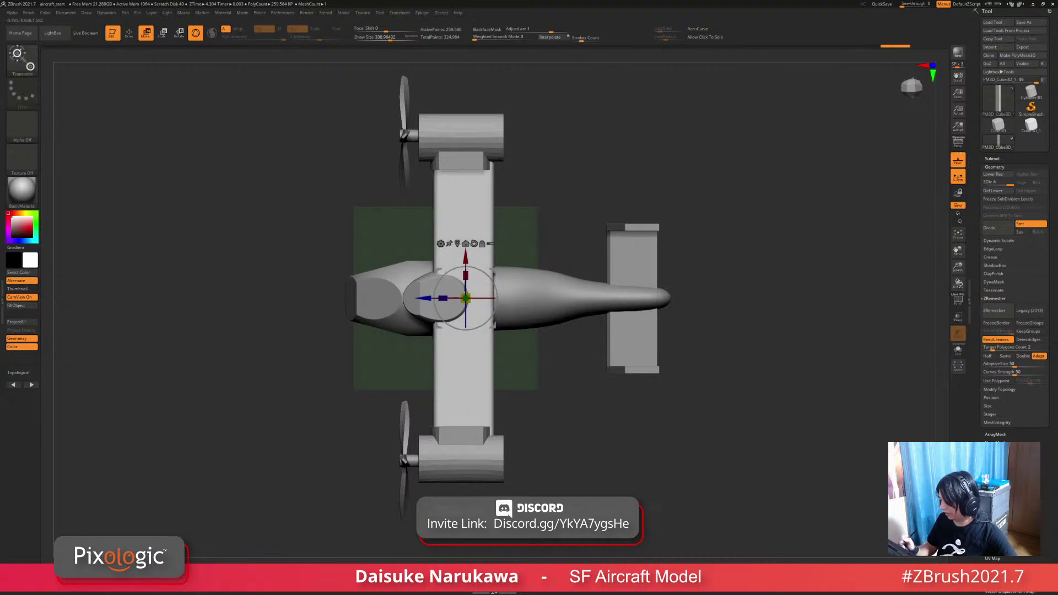
pyautogui.moveTo(565, 243); pyautogui.dragTo(583, 179, button='right')
pyautogui.keyDown('alt'); pyautogui.moveTo(491, 312); pyautogui.dragTo(494, 309, button='right'); pyautogui.keyUp('alt')
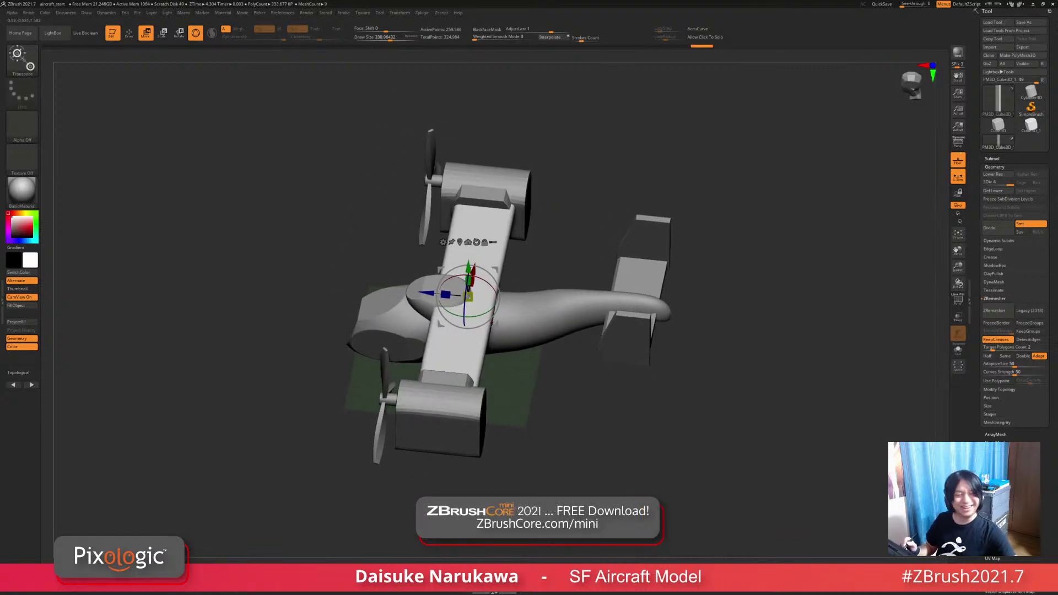
# Step: Select the wing-to-nacelle connector, centre the gizmo on it and scale it front to back to suit the widened wing
pyautogui.moveTo(588, 177); pyautogui.dragTo(588, 204, button='right')
pyautogui.keyDown('alt'); pyautogui.click(438, 432); pyautogui.keyUp('alt')
pyautogui.moveTo(413, 331); pyautogui.dragTo(422, 424, button='right')
pyautogui.hotkey('ctrl', 'shift', 'z')
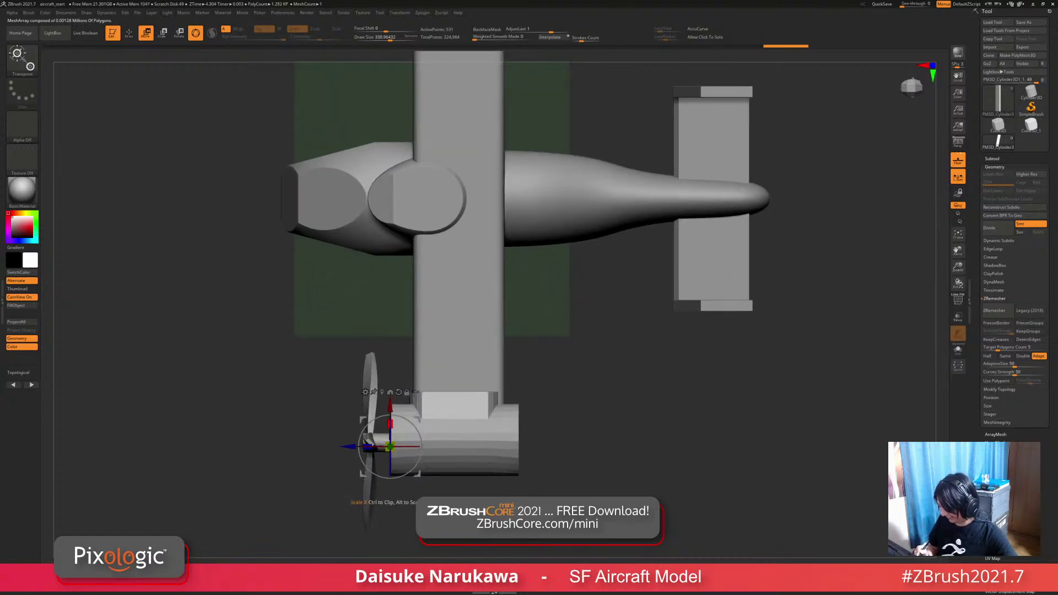
pyautogui.moveTo(432, 408); pyautogui.dragTo(429, 407)
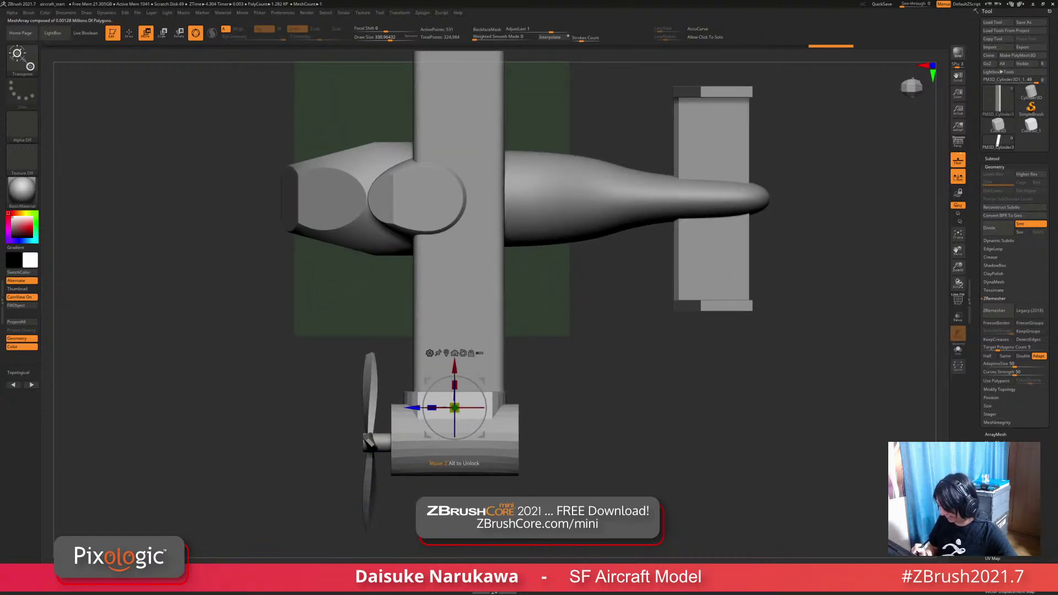
pyautogui.keyDown('ctrl'); pyautogui.moveTo(421, 410); pyautogui.dragTo(422, 386, button='right'); pyautogui.keyUp('ctrl')
pyautogui.moveTo(421, 386); pyautogui.dragTo(840, 466, button='right')
# Step: Show the connector's polyframe and adjust its fit between wing and nacelle along the span with the gizmo
pyautogui.click(958, 299)
pyautogui.keyDown('alt'); pyautogui.moveTo(903, 331); pyautogui.dragTo(796, 271, button='right'); pyautogui.keyUp('alt')
pyautogui.keyDown('ctrl'); pyautogui.moveTo(592, 264); pyautogui.dragTo(621, 434); pyautogui.keyUp('ctrl')
pyautogui.keyDown('ctrl'); pyautogui.click(621, 434); pyautogui.keyUp('ctrl')
pyautogui.keyDown('alt'); pyautogui.moveTo(621, 434); pyautogui.dragTo(542, 323, button='right'); pyautogui.keyUp('alt')
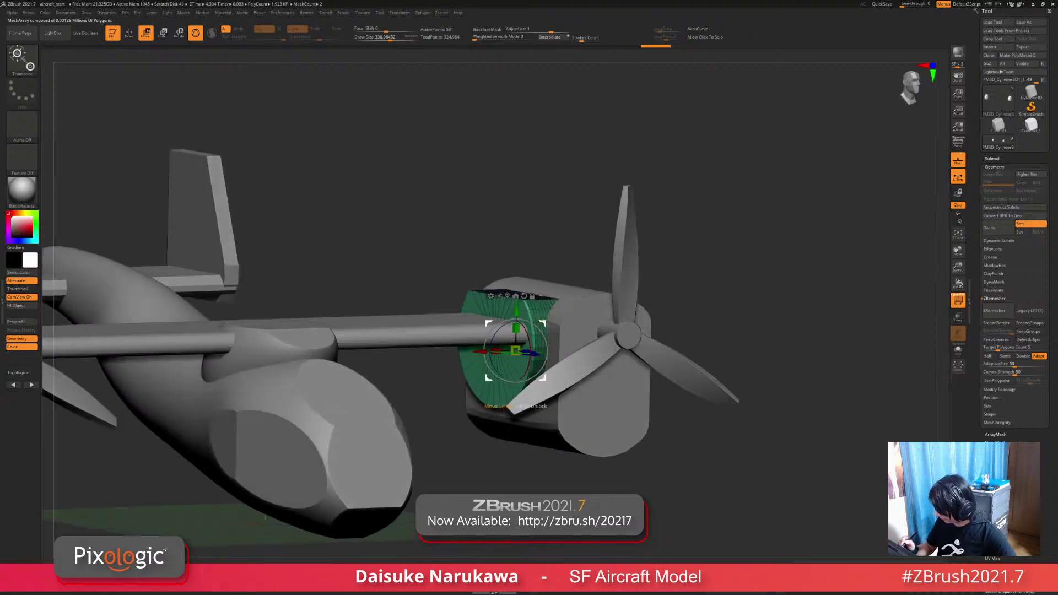
pyautogui.keyDown('ctrl'); pyautogui.moveTo(480, 352); pyautogui.dragTo(500, 352); pyautogui.keyUp('ctrl')
pyautogui.moveTo(508, 351); pyautogui.dragTo(474, 386, button='right')
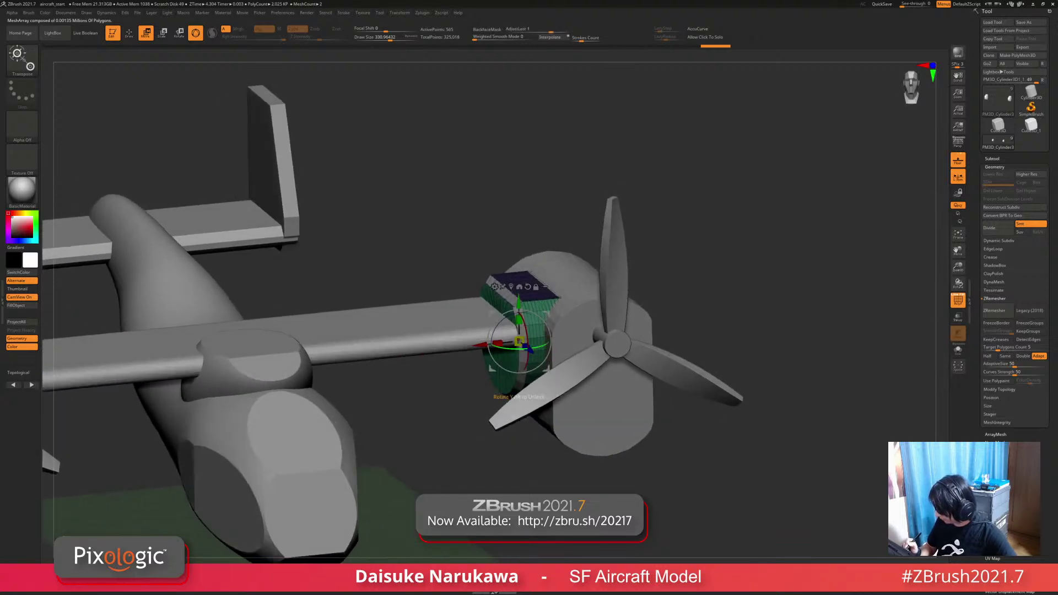
pyautogui.moveTo(481, 345); pyautogui.dragTo(478, 345)
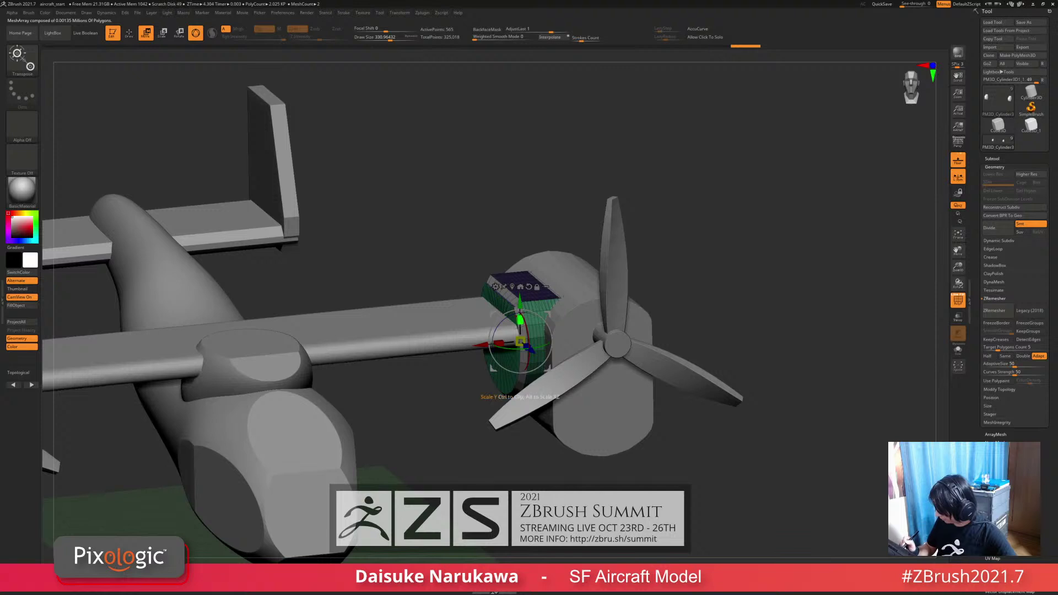
# Step: Merge the connector's faces into a single polygroup
pyautogui.keyDown('ctrl'); pyautogui.moveTo(703, 279); pyautogui.dragTo(716, 292); pyautogui.keyUp('ctrl')
pyautogui.moveTo(717, 292); pyautogui.dragTo(695, 284, button='right')
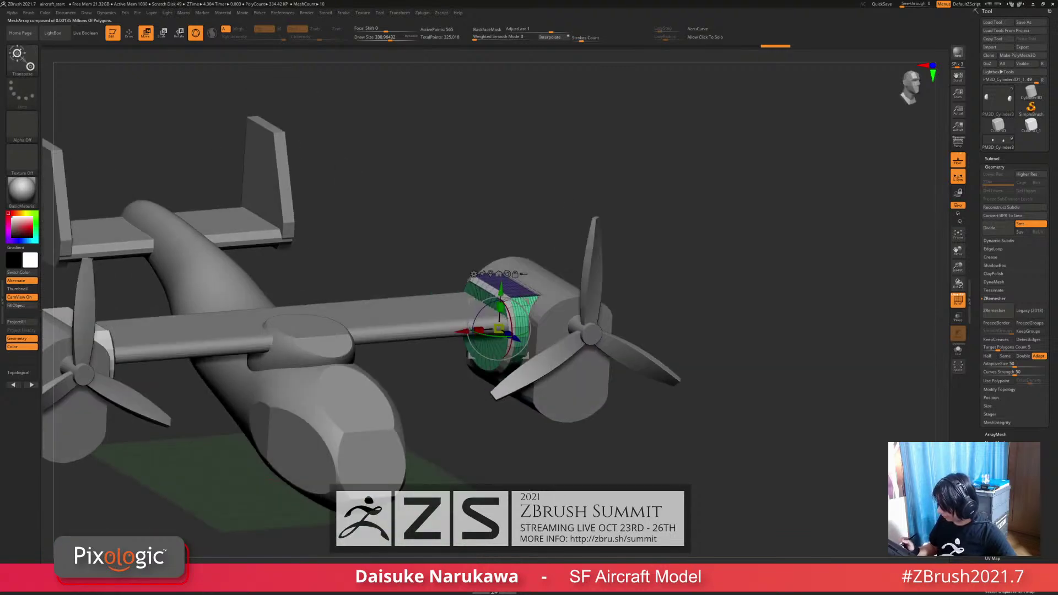
pyautogui.keyDown('alt'); pyautogui.moveTo(540, 366); pyautogui.dragTo(633, 342, button='right'); pyautogui.keyUp('alt')
pyautogui.hotkey('ctrl', 'w')
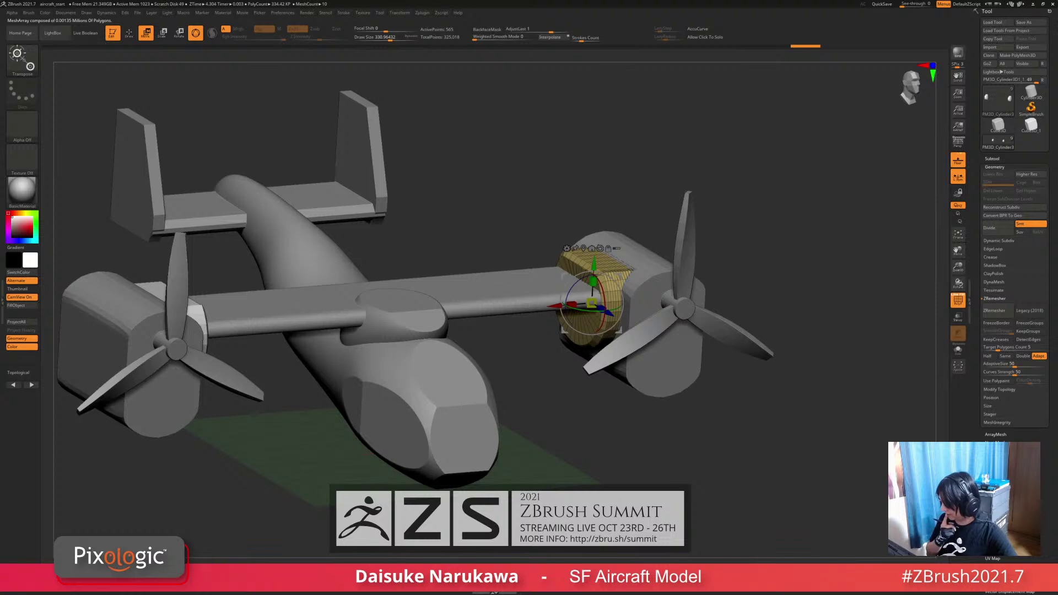
pyautogui.keyDown('alt'); pyautogui.moveTo(385, 187); pyautogui.dragTo(432, 205, button='right'); pyautogui.keyUp('alt')
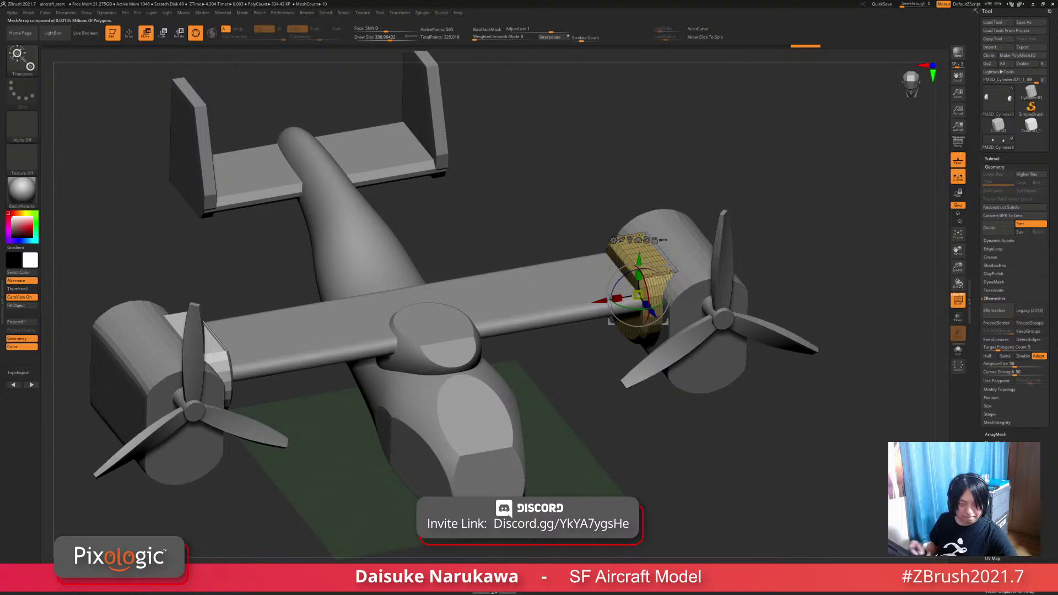
# Step: Select the wing, delete its lower subdivision levels and hide its polyframe
pyautogui.keyDown('alt'); pyautogui.click(553, 286); pyautogui.keyUp('alt')
pyautogui.moveTo(552, 286); pyautogui.dragTo(553, 358, button='right')
pyautogui.click(997, 191)
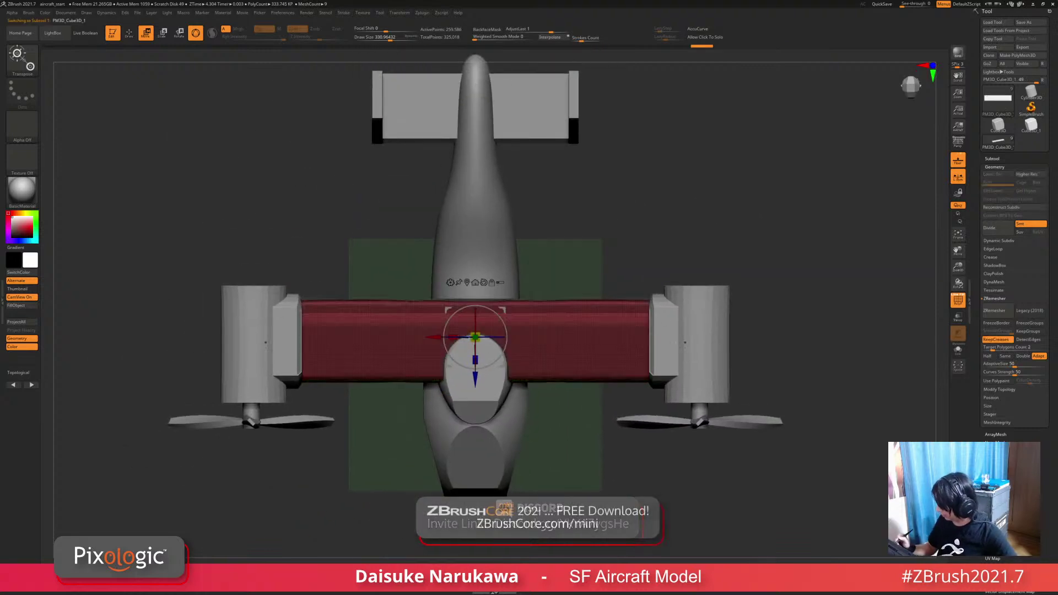
pyautogui.click(958, 300)
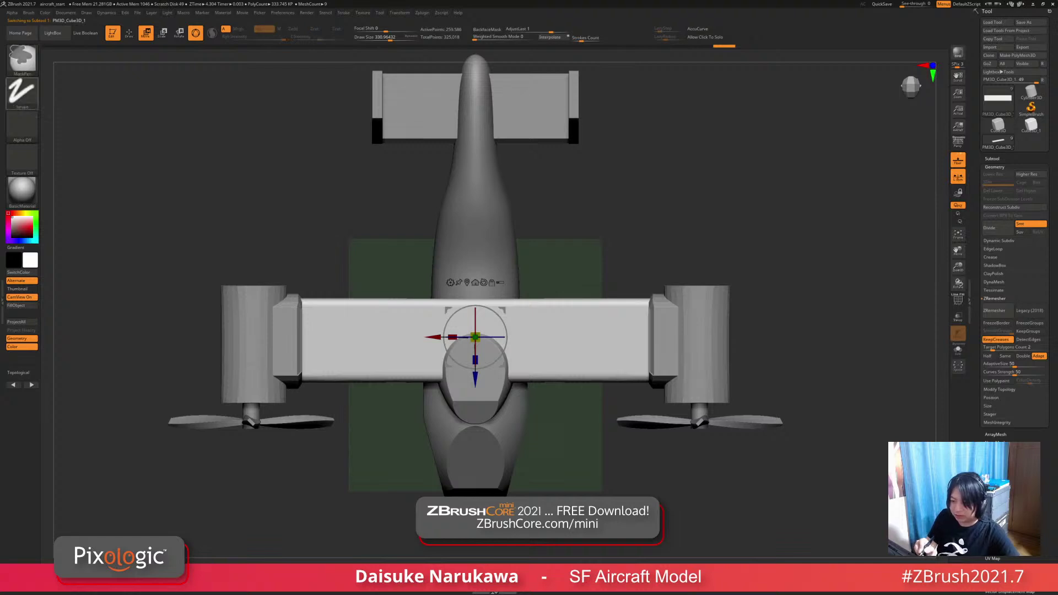
# Step: Choose the KnifeCurve brush with its BRadius option on
pyautogui.hotkey('ctrl', 'shift')
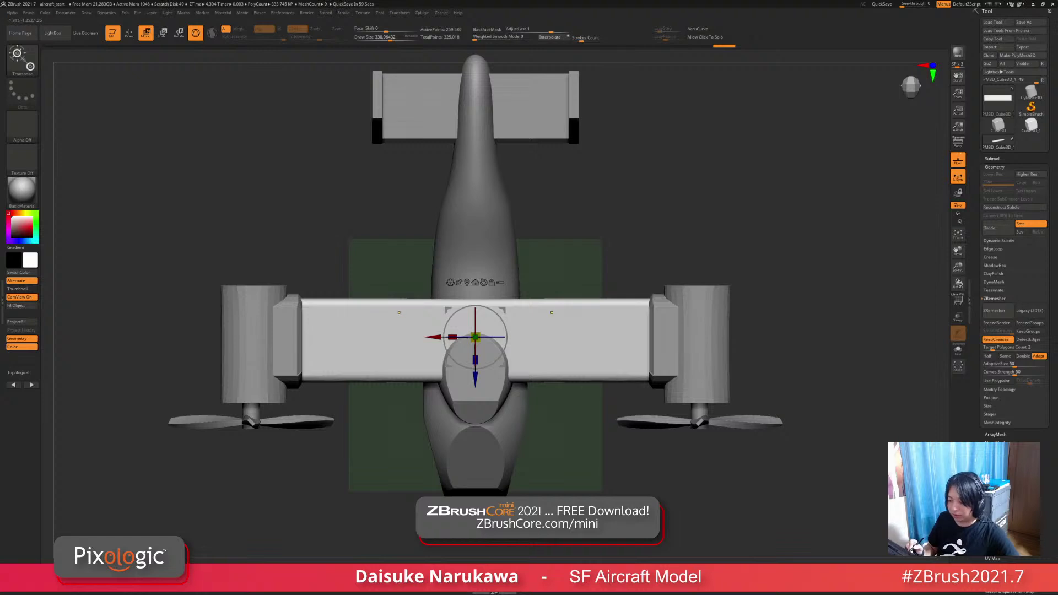
pyautogui.press('ctrl')
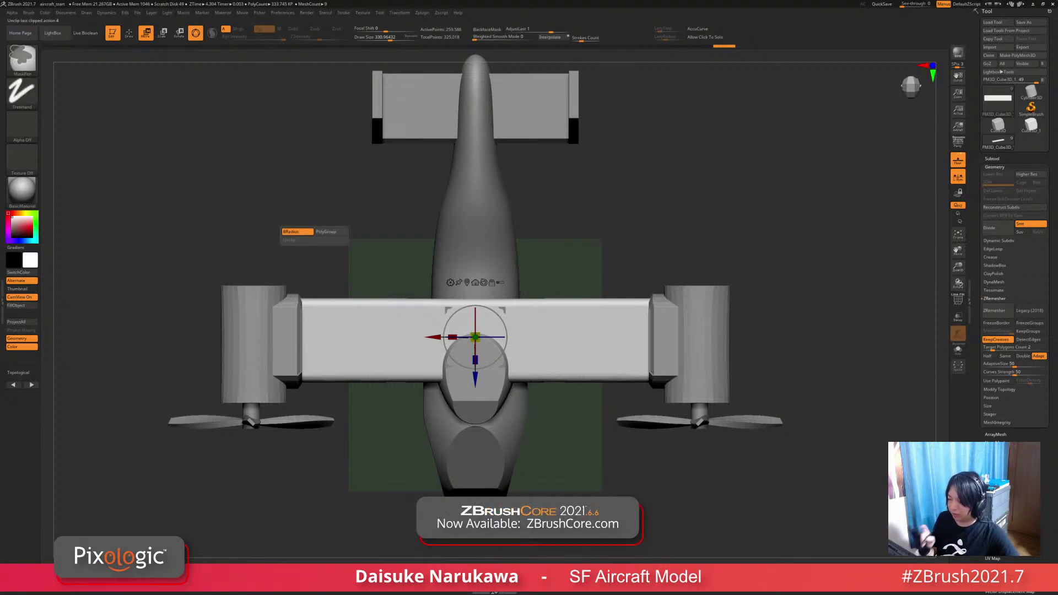
pyautogui.moveTo(296, 231)
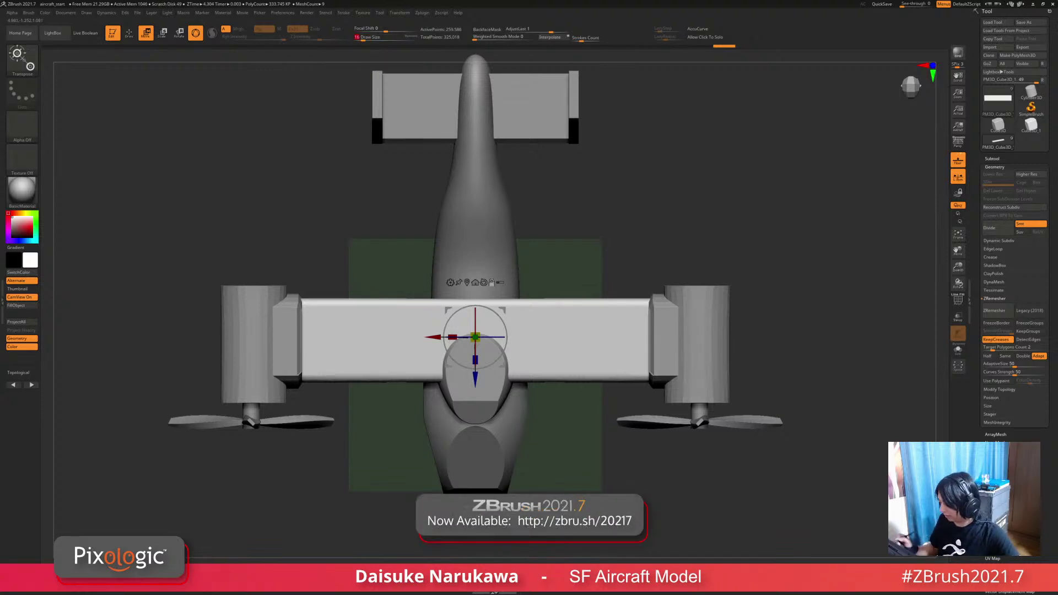
# Step: Try cutting an angled flap outline into the wing's trailing edge with KnifeCurve at draw size 16
pyautogui.keyDown('alt'); pyautogui.moveTo(661, 221); pyautogui.dragTo(593, 222); pyautogui.keyUp('alt')
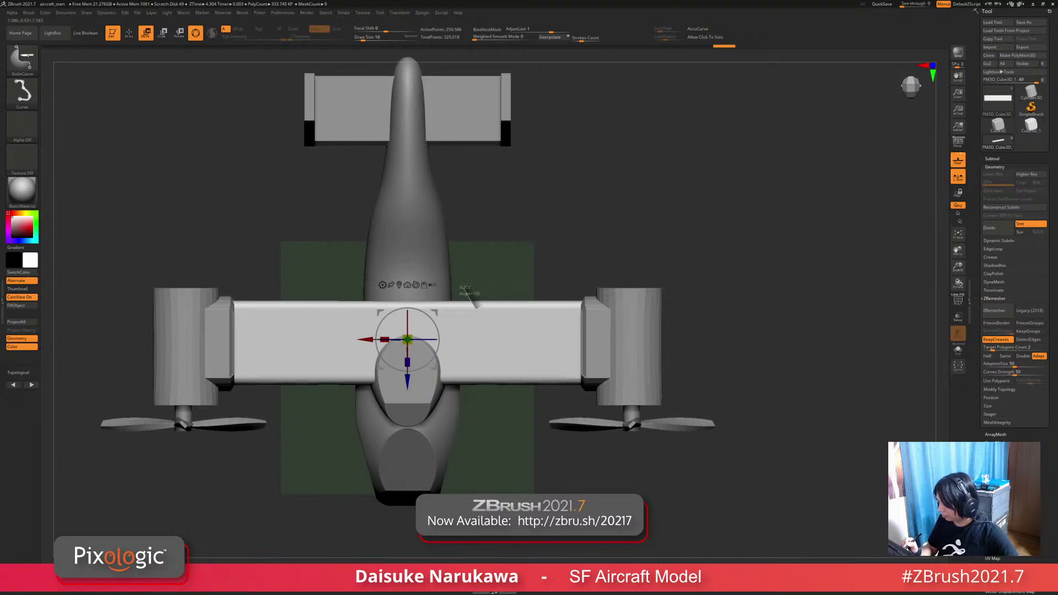
pyautogui.moveTo(485, 322); pyautogui.dragTo(656, 328)
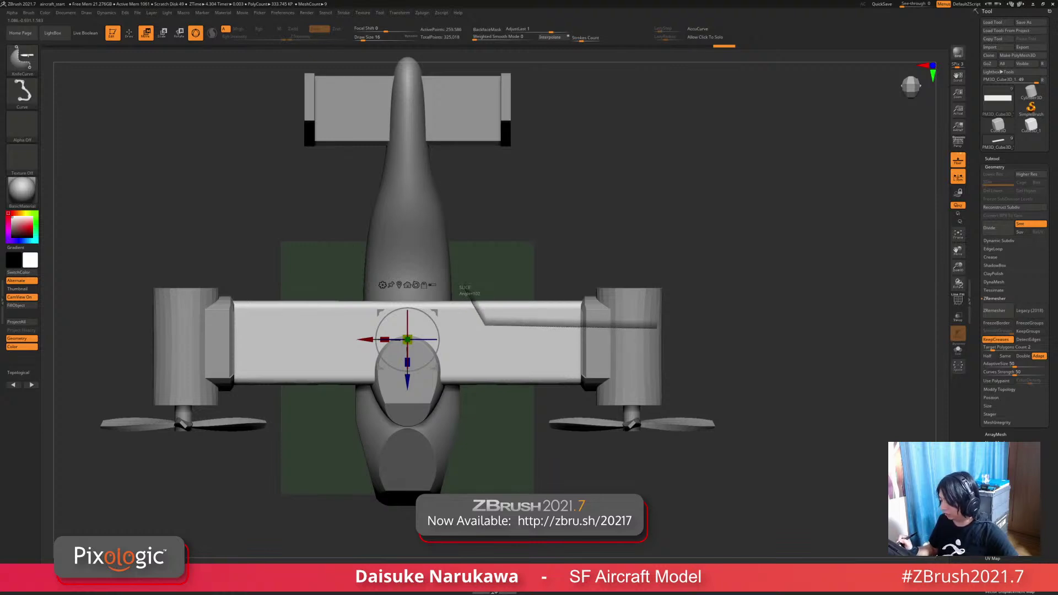
pyautogui.moveTo(657, 327); pyautogui.dragTo(674, 328)
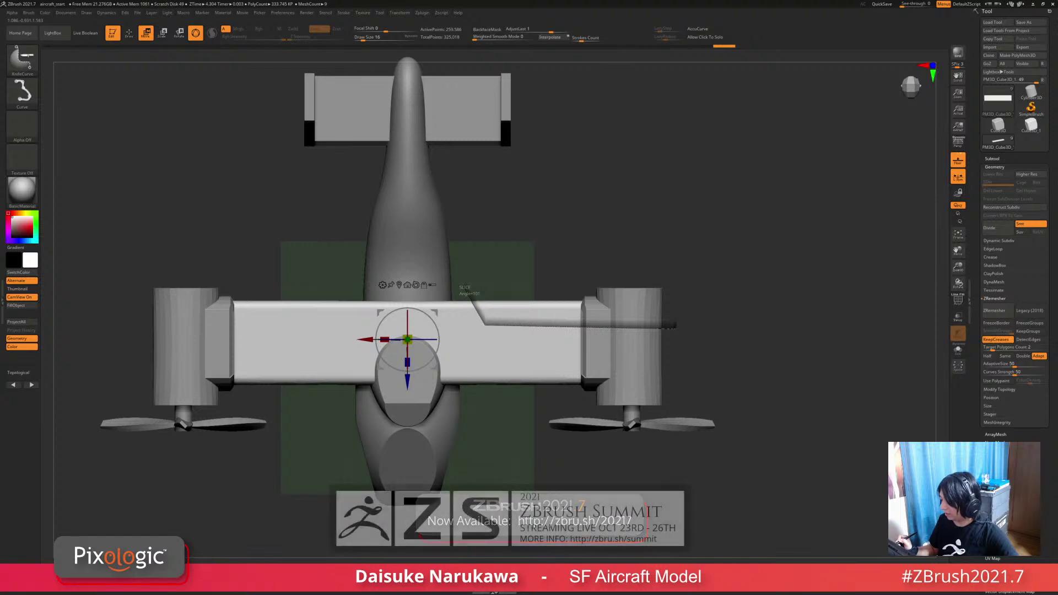
pyautogui.keyDown('ctrl'); pyautogui.keyDown('shift'); pyautogui.moveTo(673, 328); pyautogui.dragTo(675, 328); pyautogui.keyUp('shift'); pyautogui.keyUp('ctrl')
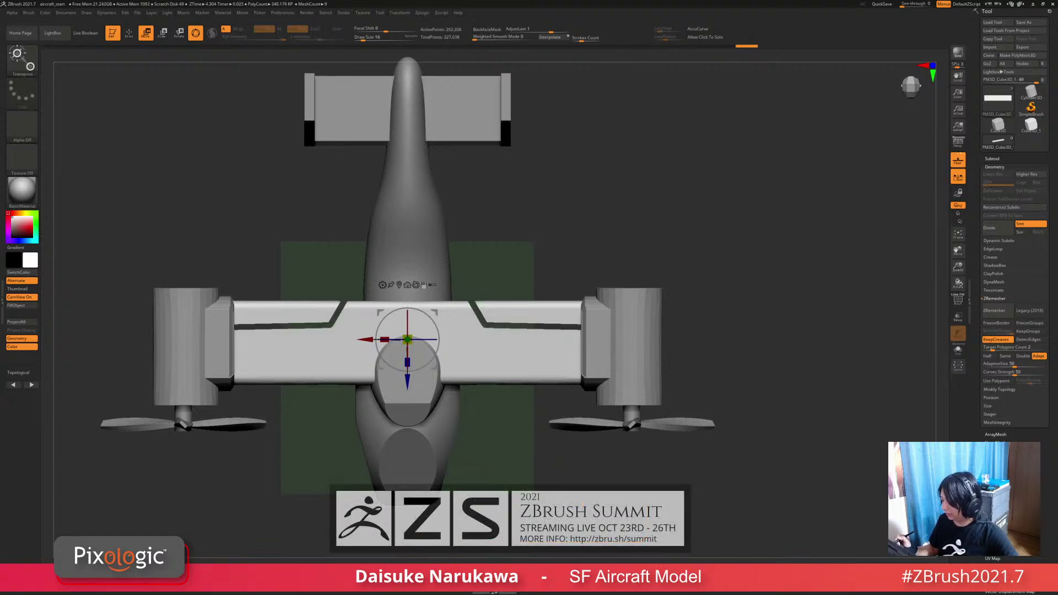
pyautogui.moveTo(733, 353)
pyautogui.keyDown('alt'); pyautogui.mouseDown()
pyautogui.moveTo(772, 308)
pyautogui.moveTo(780, 326)
pyautogui.mouseUp(); pyautogui.keyUp('alt')
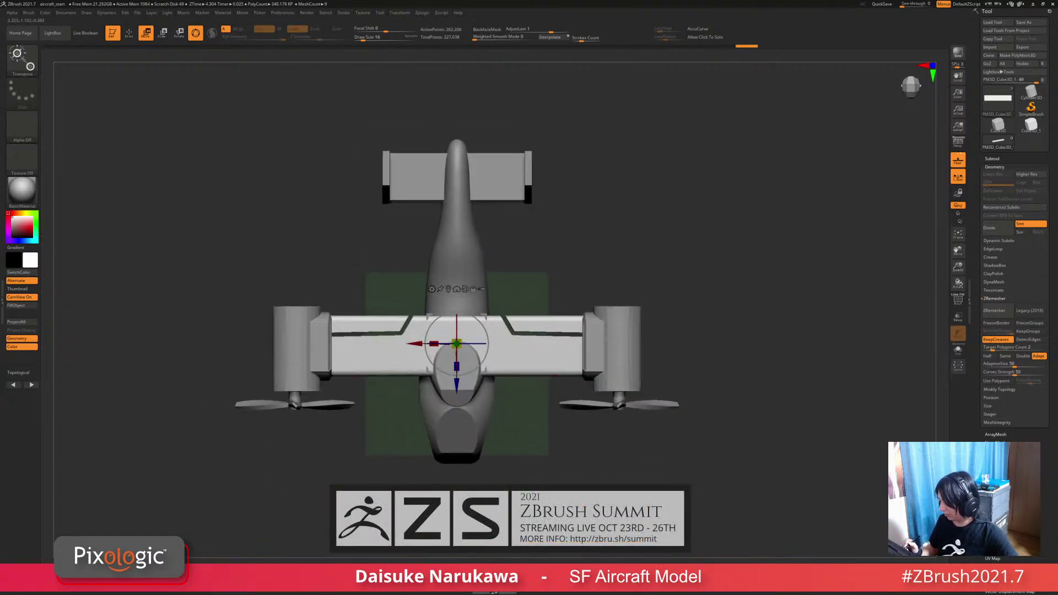
pyautogui.hotkey('ctrl', 'z')
# Step: Cut mirrored angled flap outlines into the wing's trailing edge with KnifeCurve at draw size 4
pyautogui.click(359, 37)
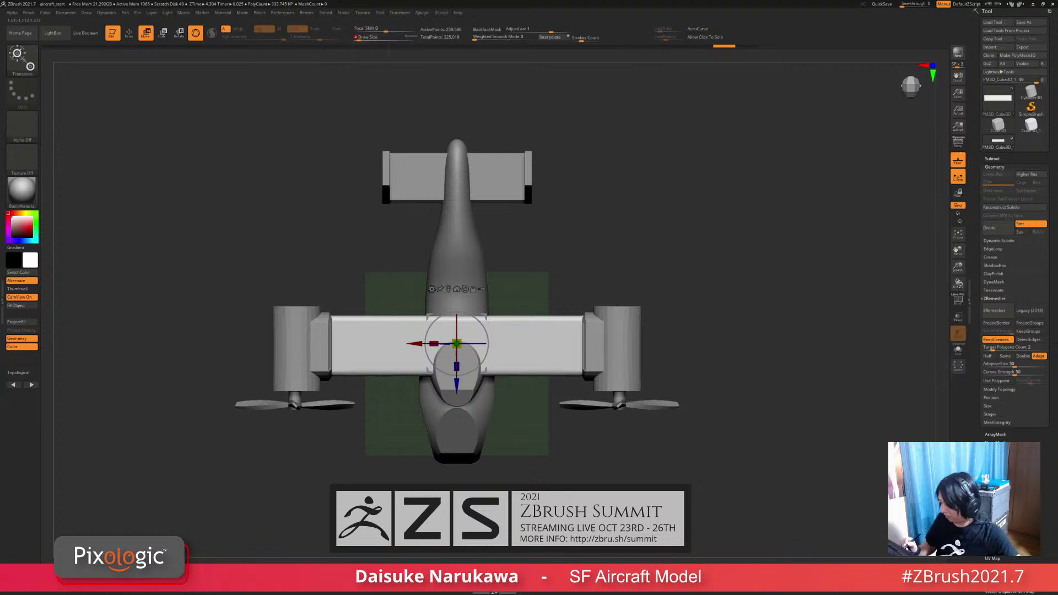
pyautogui.hotkey('ctrl', 'shift')
pyautogui.keyDown('ctrl'); pyautogui.keyDown('shift'); pyautogui.moveTo(519, 330); pyautogui.dragTo(650, 335); pyautogui.keyUp('shift'); pyautogui.keyUp('ctrl')
pyautogui.moveTo(542, 337)
pyautogui.mouseDown(button='right')
pyautogui.moveTo(526, 270)
pyautogui.moveTo(542, 331)
pyautogui.moveTo(537, 385)
pyautogui.moveTo(523, 341)
pyautogui.moveTo(502, 373)
pyautogui.moveTo(536, 373)
pyautogui.mouseUp(button='right')
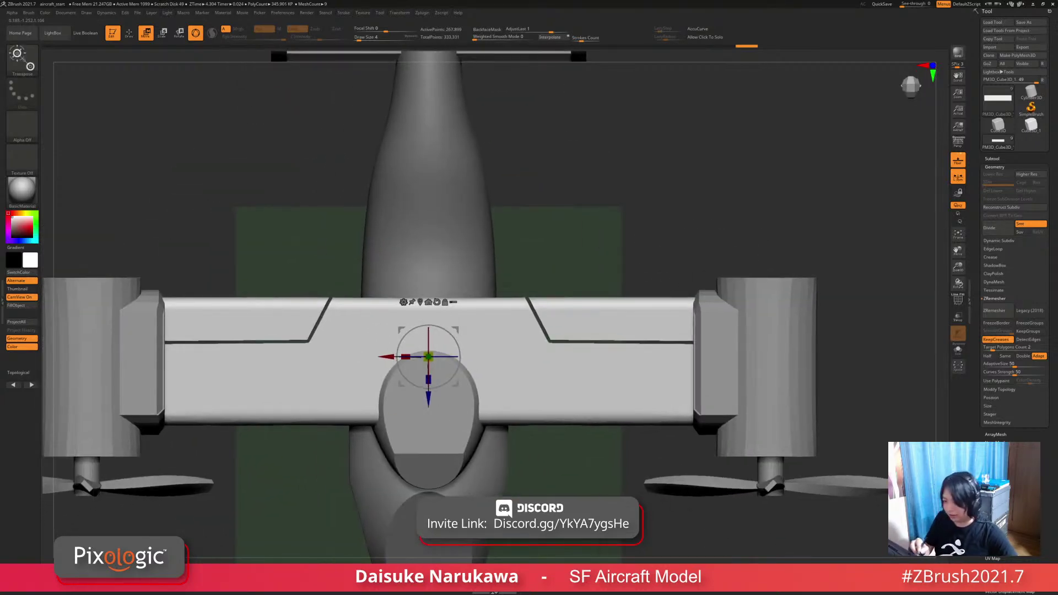
# Step: Shift the cut flaps toward the wing with the Move Topological brush at draw size 1 to narrow the gaps around them
pyautogui.press('q')
pyautogui.press('b')
pyautogui.press('m')
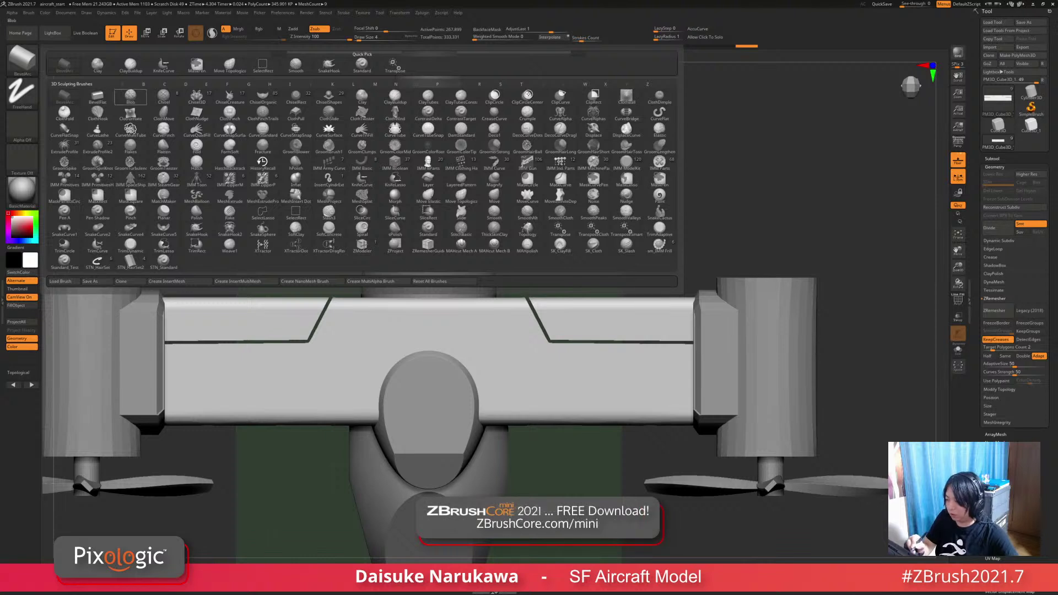
pyautogui.press('t')
pyautogui.keyDown('alt'); pyautogui.moveTo(536, 373); pyautogui.dragTo(571, 361, button='right'); pyautogui.keyUp('alt')
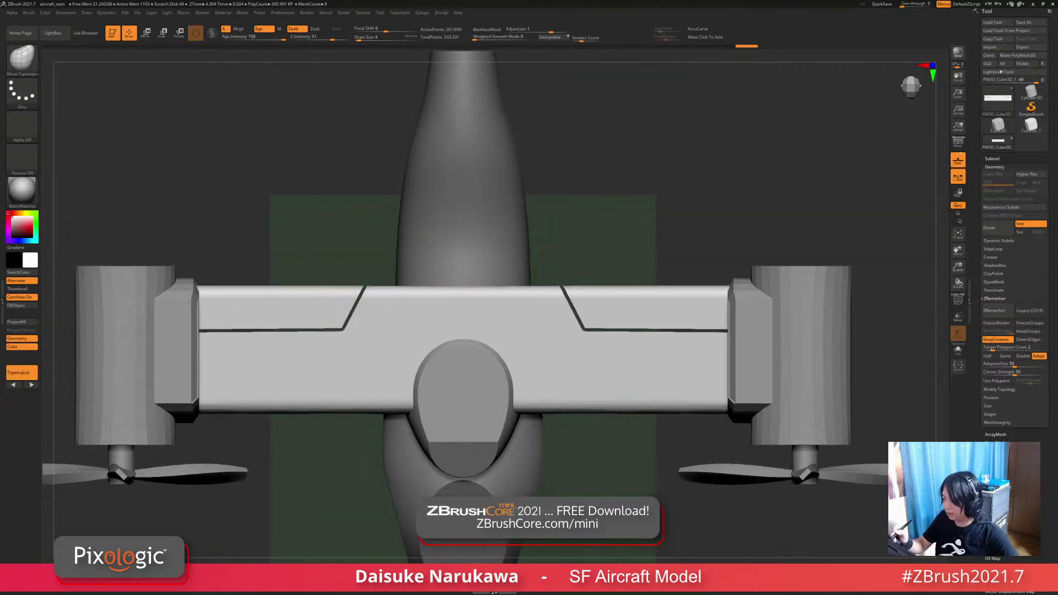
pyautogui.click(356, 38)
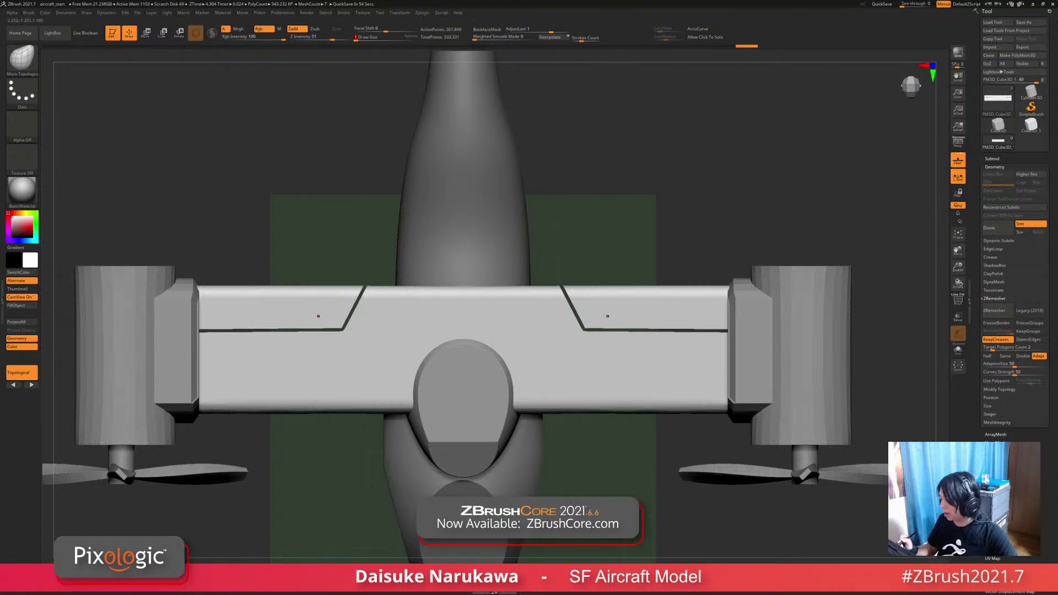
pyautogui.moveTo(607, 317); pyautogui.dragTo(606, 321)
pyautogui.moveTo(617, 312); pyautogui.dragTo(597, 310, button='right')
pyautogui.moveTo(597, 310); pyautogui.dragTo(601, 307)
pyautogui.moveTo(601, 298); pyautogui.dragTo(621, 313, button='right')
pyautogui.moveTo(616, 309); pyautogui.dragTo(616, 309)
pyautogui.moveTo(617, 308); pyautogui.dragTo(595, 278, button='right')
pyautogui.moveTo(617, 353); pyautogui.dragTo(627, 308, button='right')
pyautogui.keyDown('ctrl'); pyautogui.moveTo(627, 309); pyautogui.dragTo(618, 344, button='right'); pyautogui.keyUp('ctrl')
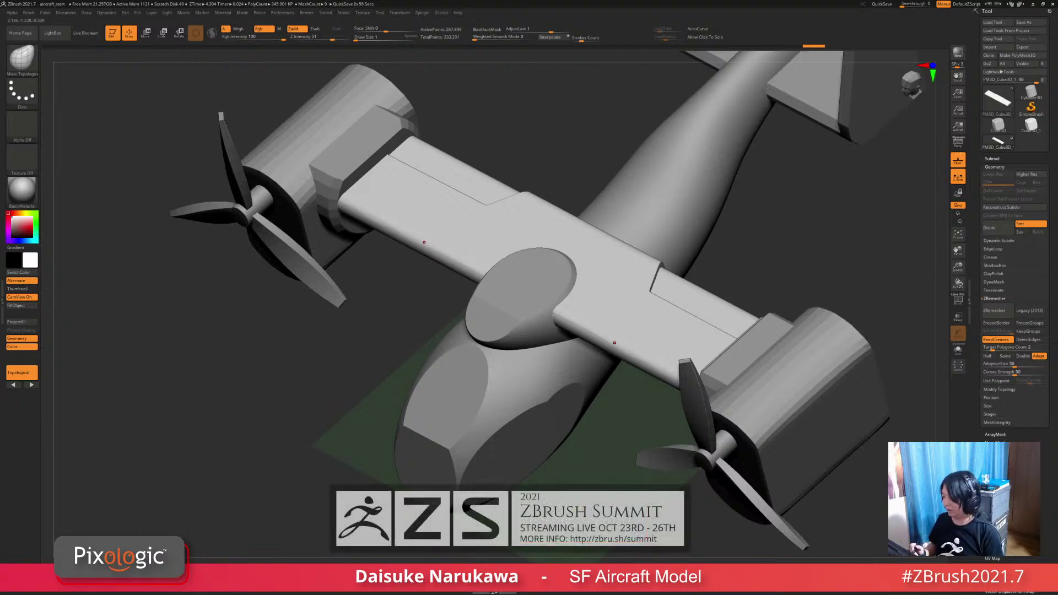
# Step: Try cutting a second panel line along the flaps with KnifeCurve at draw size 1
pyautogui.moveTo(622, 386)
pyautogui.mouseDown()
pyautogui.moveTo(689, 419)
pyautogui.moveTo(641, 456)
pyautogui.mouseUp()
pyautogui.moveTo(539, 255)
pyautogui.mouseDown()
pyautogui.moveTo(568, 291)
pyautogui.moveTo(823, 293)
pyautogui.mouseUp()
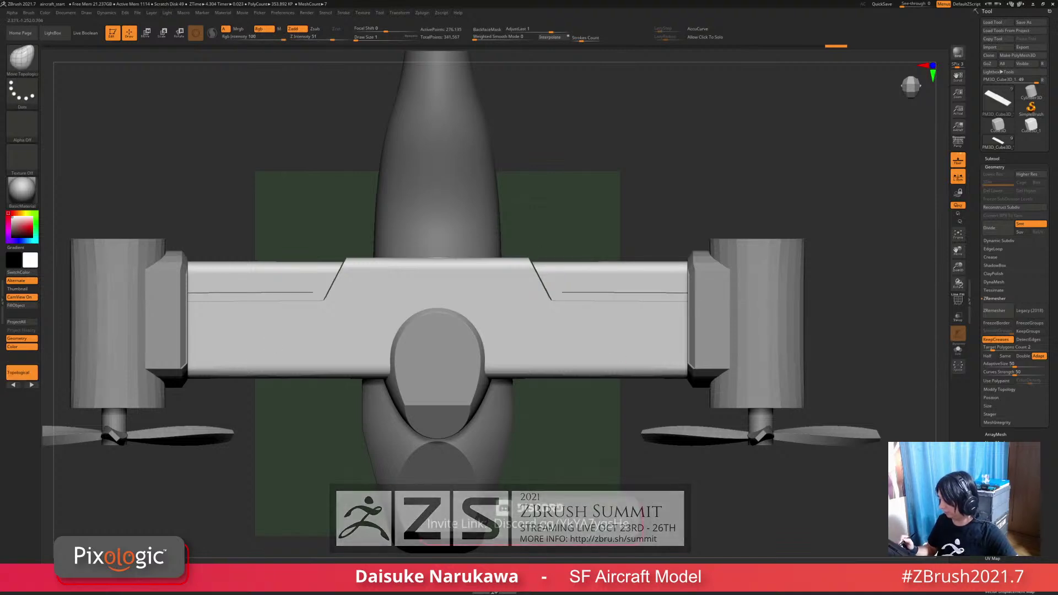
pyautogui.moveTo(843, 342)
pyautogui.mouseDown()
pyautogui.moveTo(818, 292)
pyautogui.moveTo(838, 320)
pyautogui.mouseUp()
pyautogui.hotkey('ctrl', 'z')
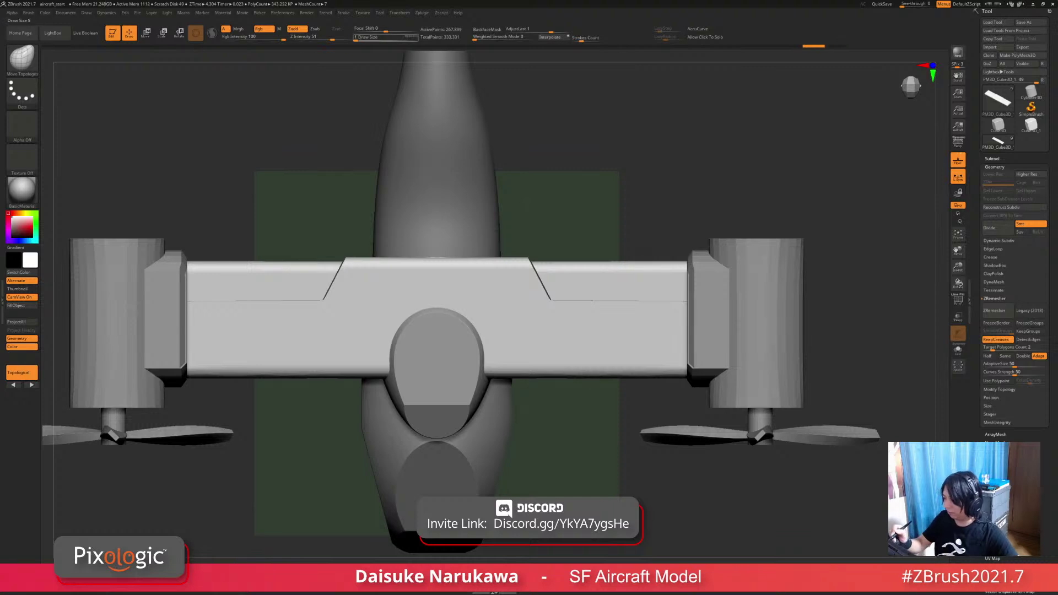
# Step: Cut a second panel line along the flaps with KnifeCurve at draw size 4
pyautogui.moveTo(356, 38); pyautogui.dragTo(359, 38)
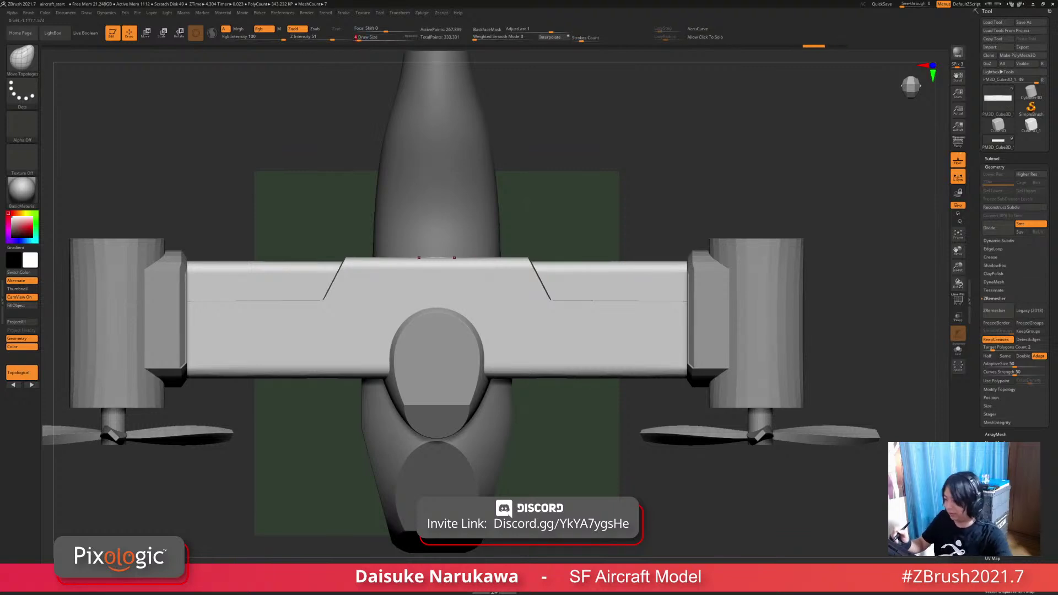
pyautogui.moveTo(533, 250)
pyautogui.keyDown('ctrl'); pyautogui.keyDown('shift'); pyautogui.mouseDown()
pyautogui.moveTo(563, 289)
pyautogui.moveTo(841, 290)
pyautogui.mouseUp(); pyautogui.keyUp('shift'); pyautogui.keyUp('ctrl')
pyautogui.moveTo(841, 291); pyautogui.dragTo(826, 215, button='right')
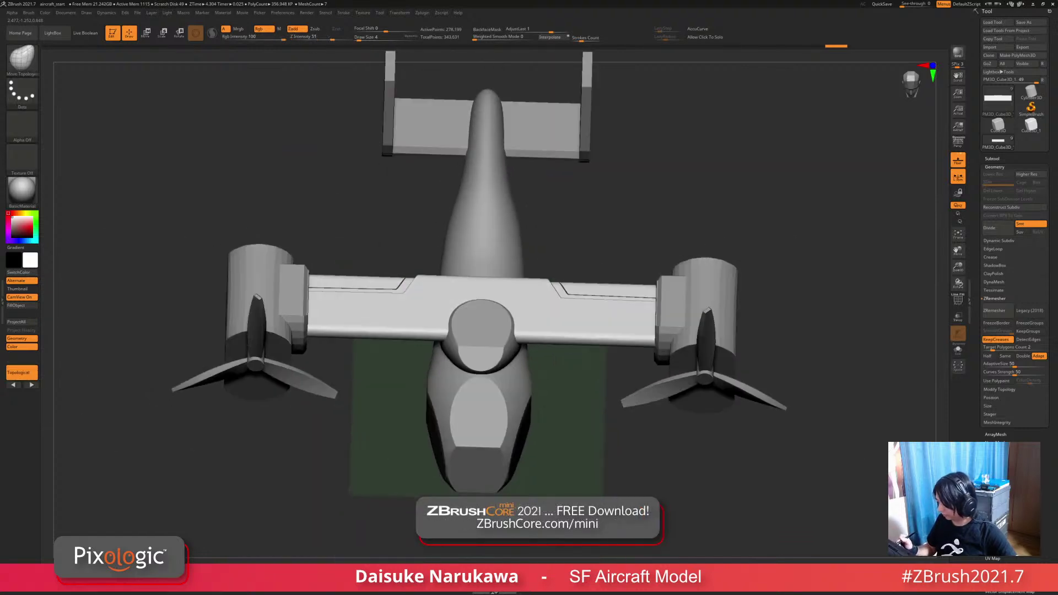
# Step: Nudge the second-cut flap panels with the Move Topological brush at draw size 1 to thin the new panel lines
pyautogui.moveTo(849, 408); pyautogui.dragTo(851, 473, button='right')
pyautogui.click(22, 59)
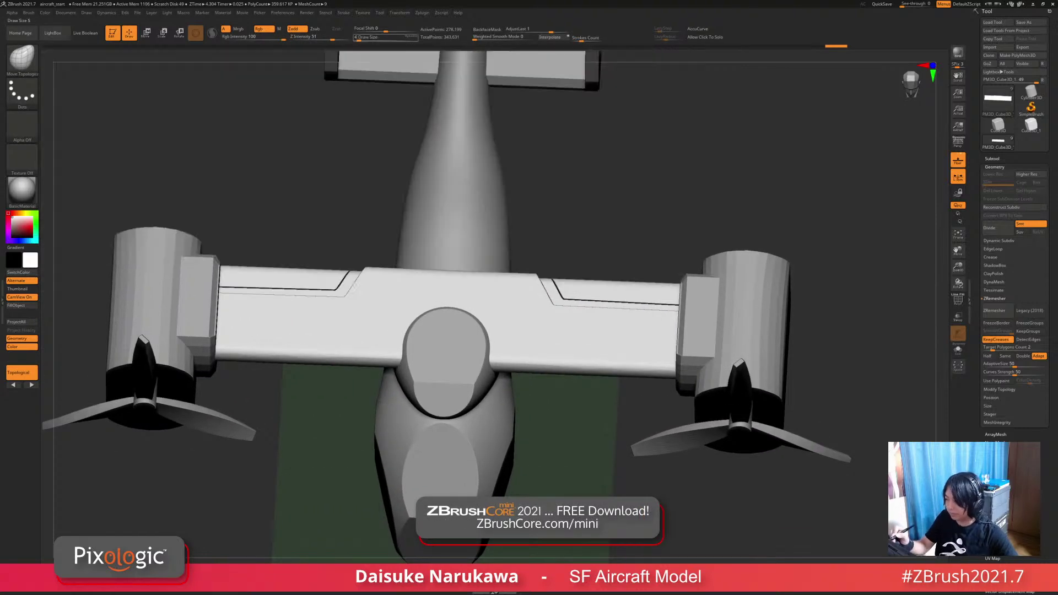
pyautogui.moveTo(359, 39); pyautogui.dragTo(355, 39)
pyautogui.moveTo(331, 280); pyautogui.dragTo(329, 298, button='right')
pyautogui.moveTo(321, 281); pyautogui.dragTo(321, 285)
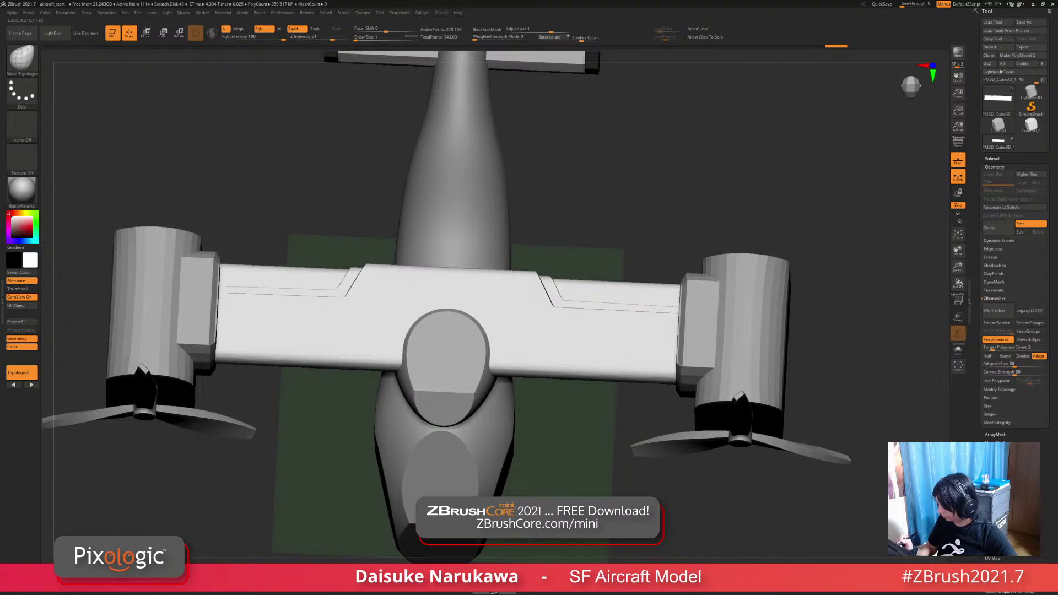
pyautogui.keyDown('ctrl'); pyautogui.moveTo(331, 319); pyautogui.dragTo(330, 286, button='right'); pyautogui.keyUp('ctrl')
pyautogui.moveTo(330, 286)
pyautogui.mouseDown(button='right')
pyautogui.moveTo(329, 221)
pyautogui.moveTo(265, 226)
pyautogui.moveTo(259, 292)
pyautogui.mouseUp(button='right')
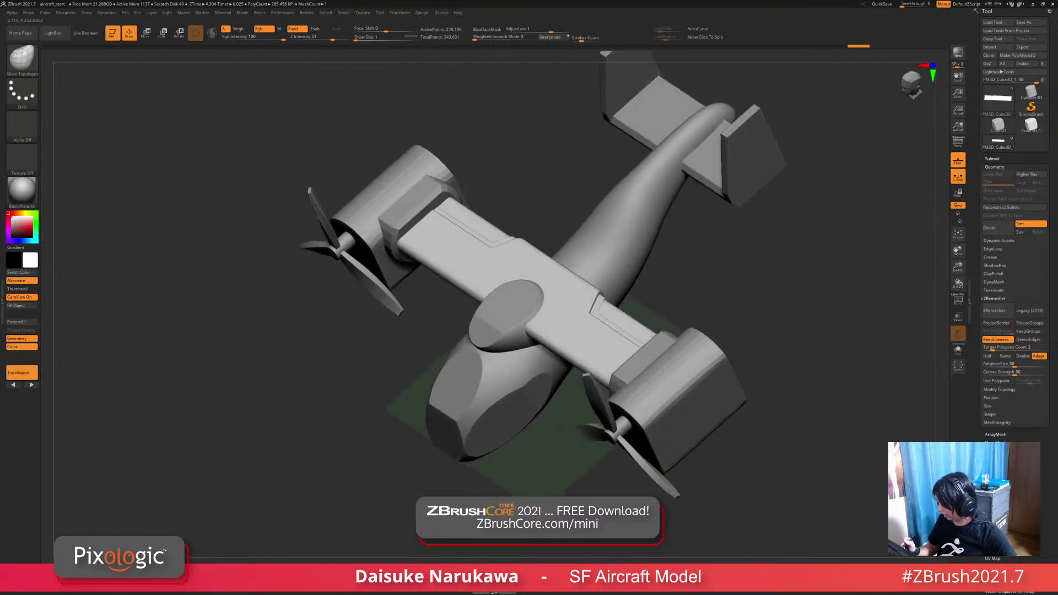
# Step: Examine the wing's flap panels, the tail plane and the overall aircraft silhouette from several angles
pyautogui.keyDown('alt'); pyautogui.moveTo(611, 322); pyautogui.dragTo(563, 313, button='right'); pyautogui.keyUp('alt')
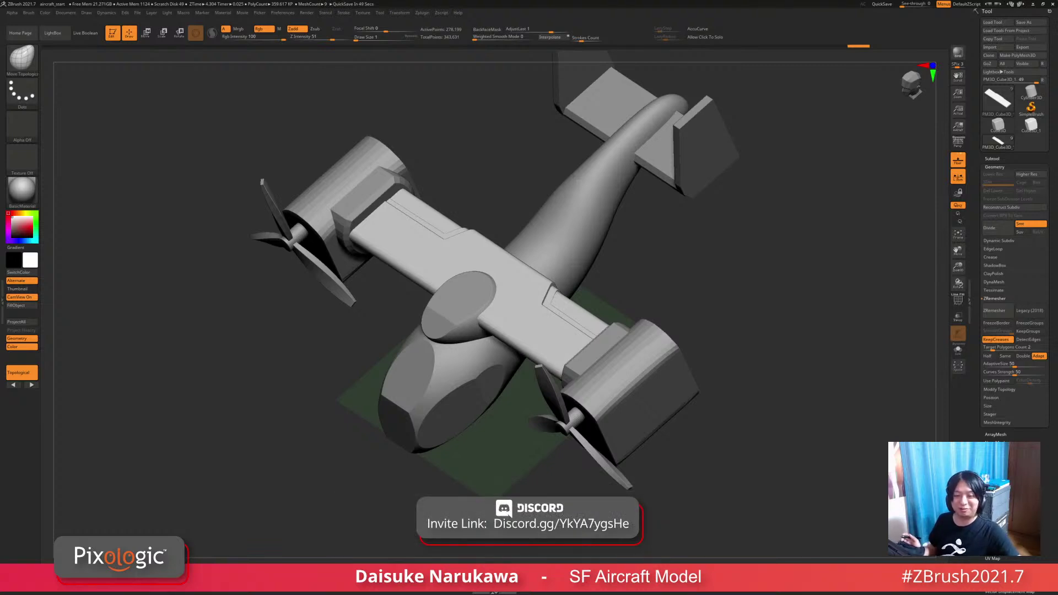
pyautogui.moveTo(782, 341)
pyautogui.mouseDown()
pyautogui.moveTo(843, 243)
pyautogui.moveTo(780, 336)
pyautogui.moveTo(782, 350)
pyautogui.mouseUp()
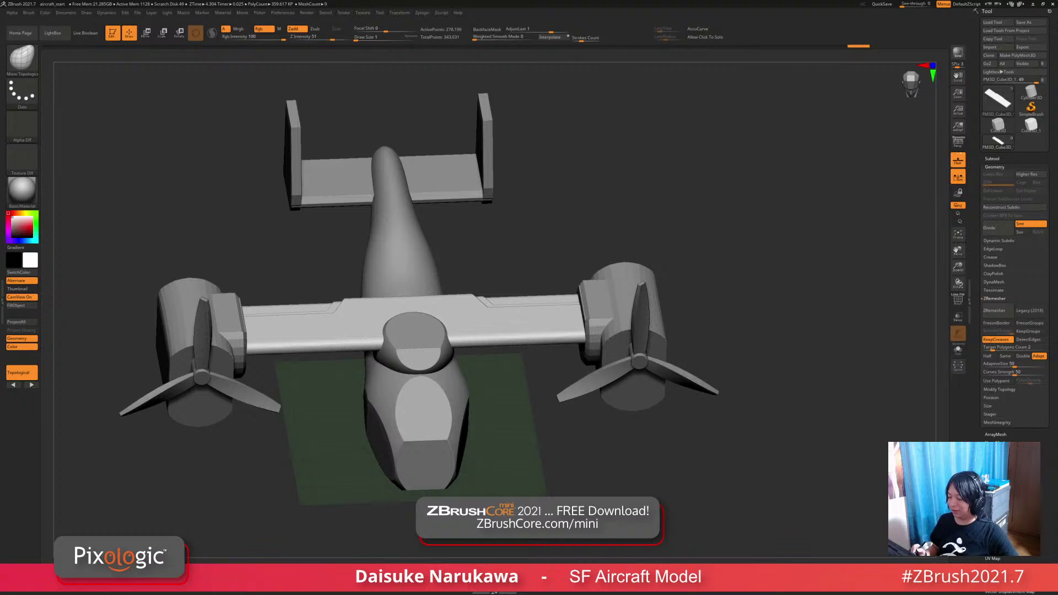
pyautogui.keyDown('shift'); pyautogui.moveTo(783, 248); pyautogui.dragTo(769, 353); pyautogui.keyUp('shift')
pyautogui.keyDown('alt'); pyautogui.click(458, 196); pyautogui.keyUp('alt')
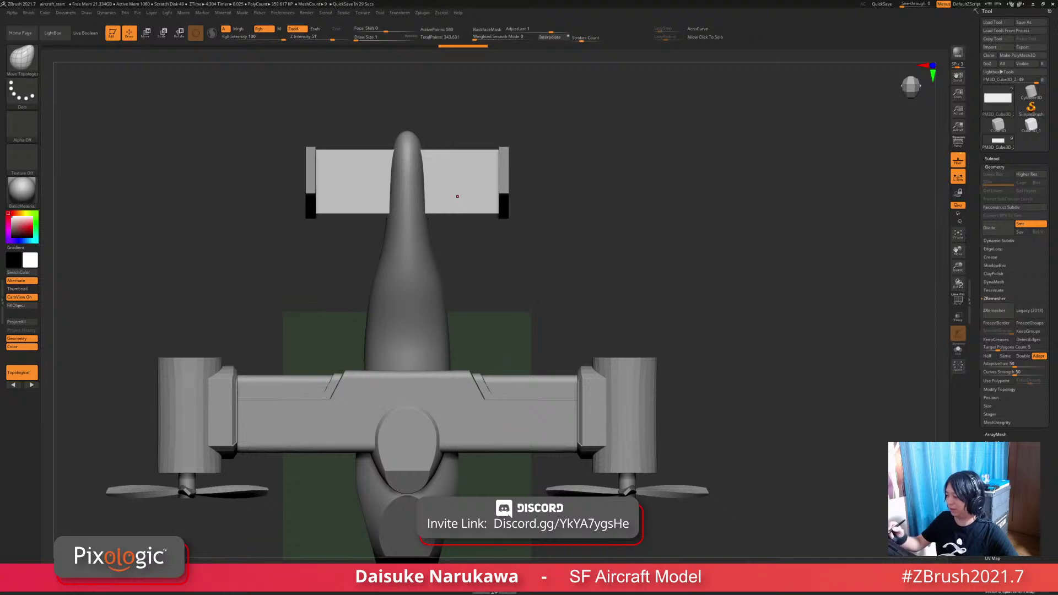
pyautogui.moveTo(422, 13)
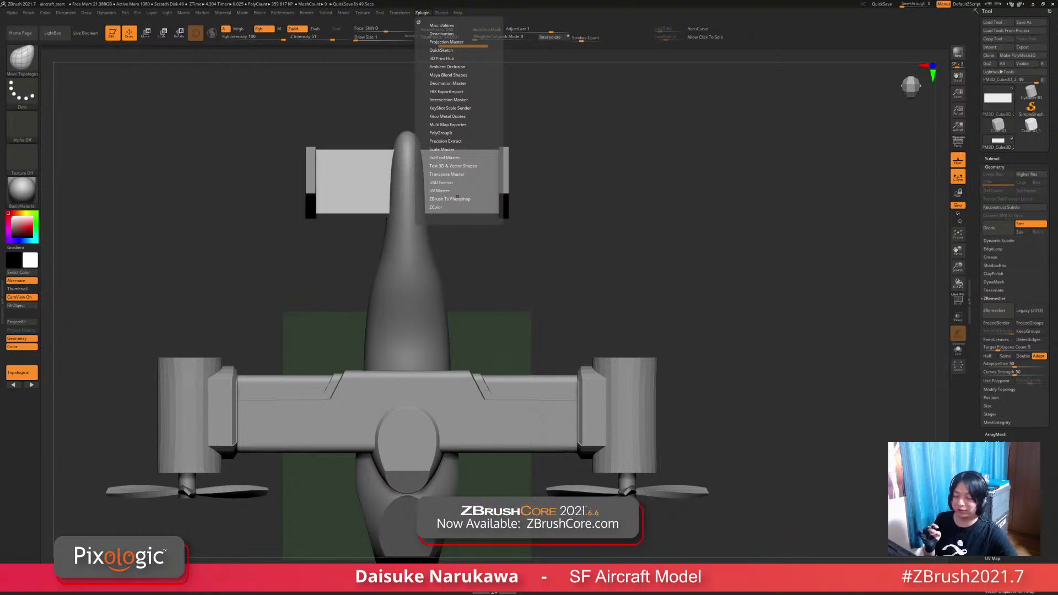
pyautogui.moveTo(545, 418); pyautogui.dragTo(501, 332, button='right')
pyautogui.moveTo(501, 332); pyautogui.dragTo(473, 315)
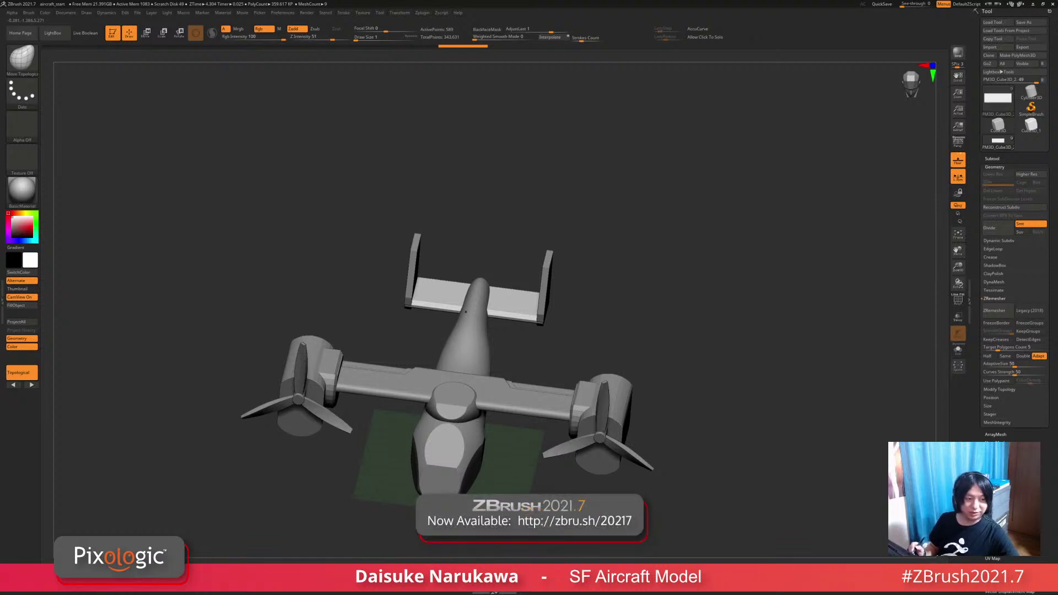
pyautogui.moveTo(471, 316); pyautogui.dragTo(413, 243)
pyautogui.keyDown('alt'); pyautogui.click(475, 361); pyautogui.keyUp('alt')
pyautogui.keyDown('shift'); pyautogui.moveTo(529, 275); pyautogui.dragTo(513, 265); pyautogui.keyUp('shift')
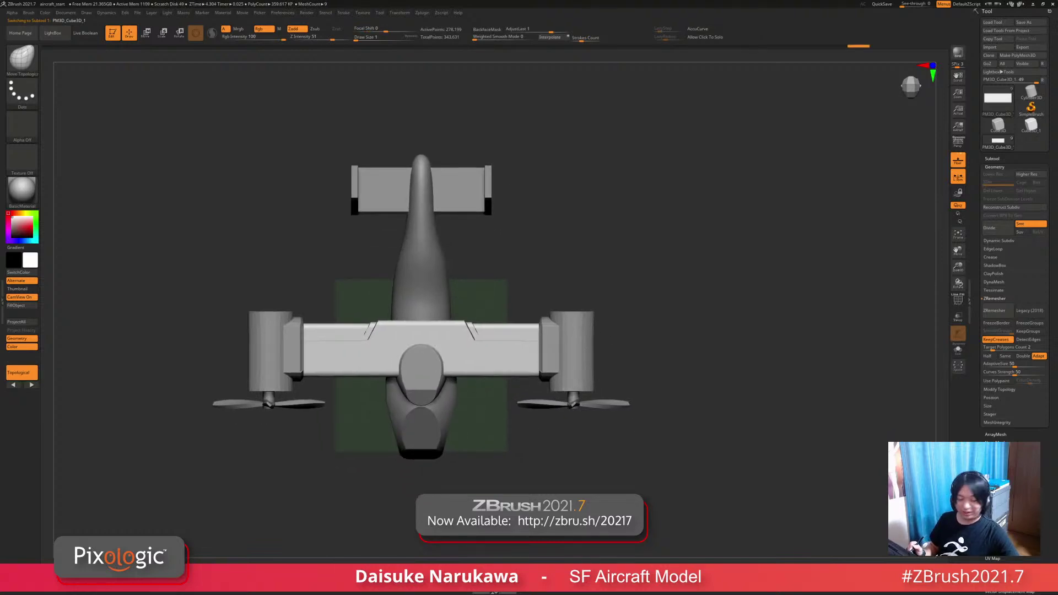
pyautogui.keyDown('ctrl'); pyautogui.moveTo(489, 385); pyautogui.dragTo(437, 357, button='right'); pyautogui.keyUp('ctrl')
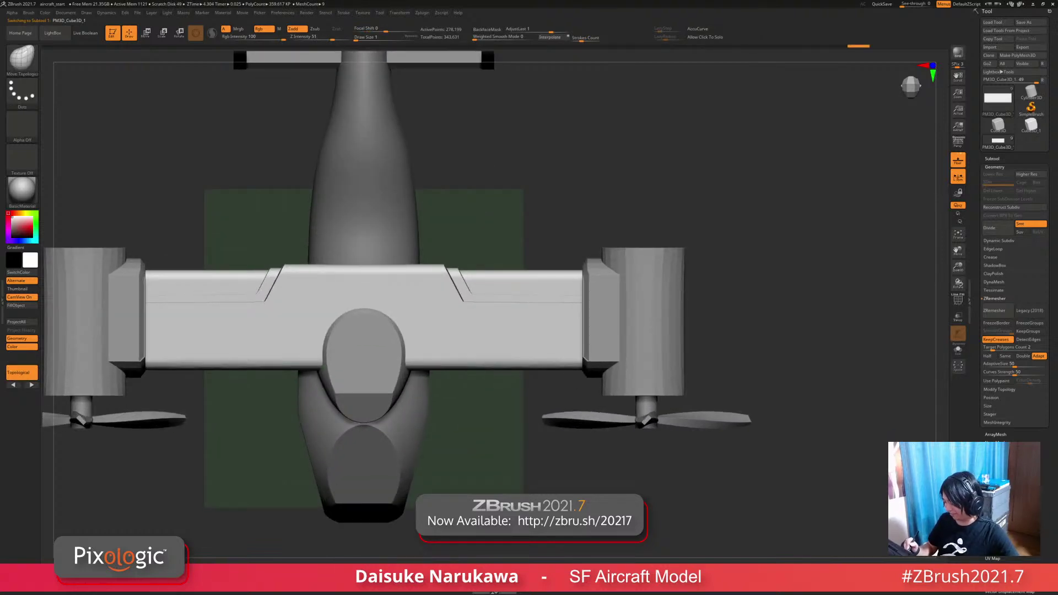
pyautogui.keyDown('alt'); pyautogui.moveTo(502, 368); pyautogui.dragTo(506, 395, button='right'); pyautogui.keyUp('alt')
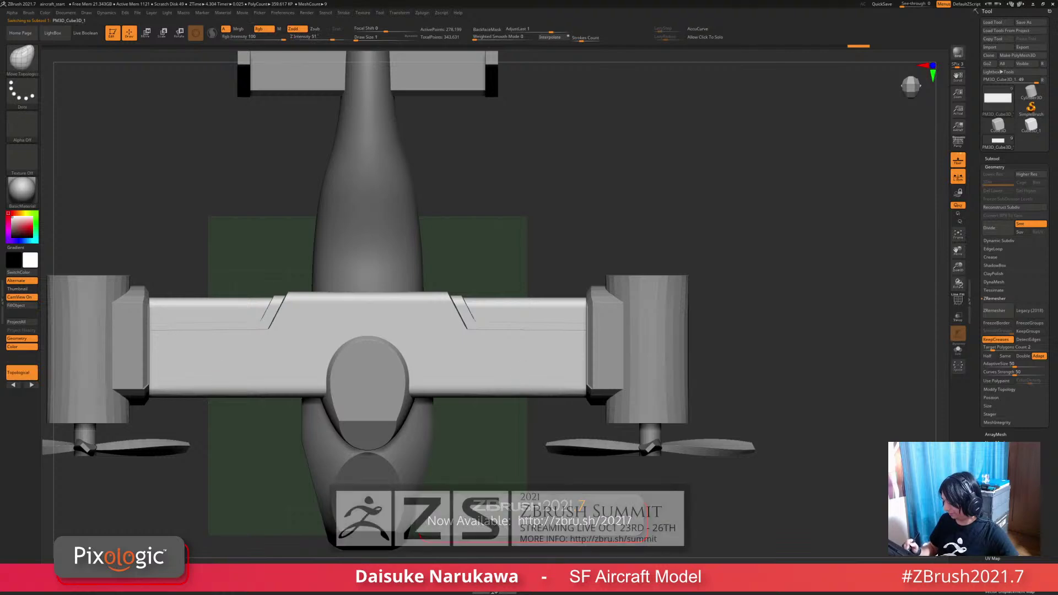
pyautogui.hotkey('ctrl', 'shift')
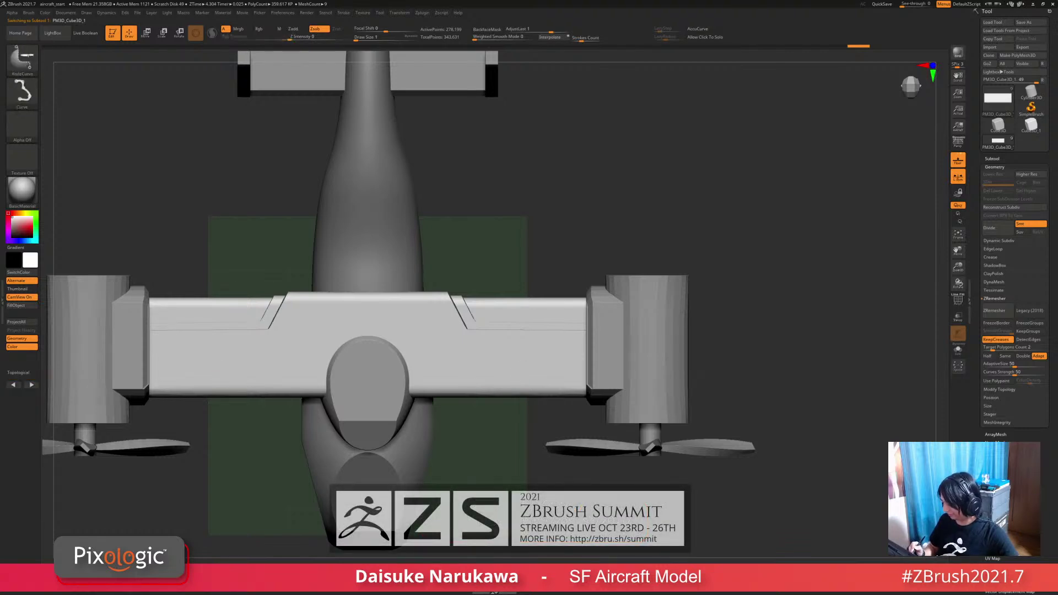
pyautogui.moveTo(703, 357)
pyautogui.keyDown('ctrl'); pyautogui.keyDown('shift'); pyautogui.mouseDown()
pyautogui.moveTo(435, 406)
pyautogui.moveTo(458, 375)
pyautogui.moveTo(420, 400)
pyautogui.mouseUp(); pyautogui.keyUp('shift'); pyautogui.keyUp('ctrl')
pyautogui.hotkey('ctrl', 'z')
pyautogui.keyDown('ctrl'); pyautogui.moveTo(424, 363); pyautogui.dragTo(425, 390, button='right'); pyautogui.keyUp('ctrl')
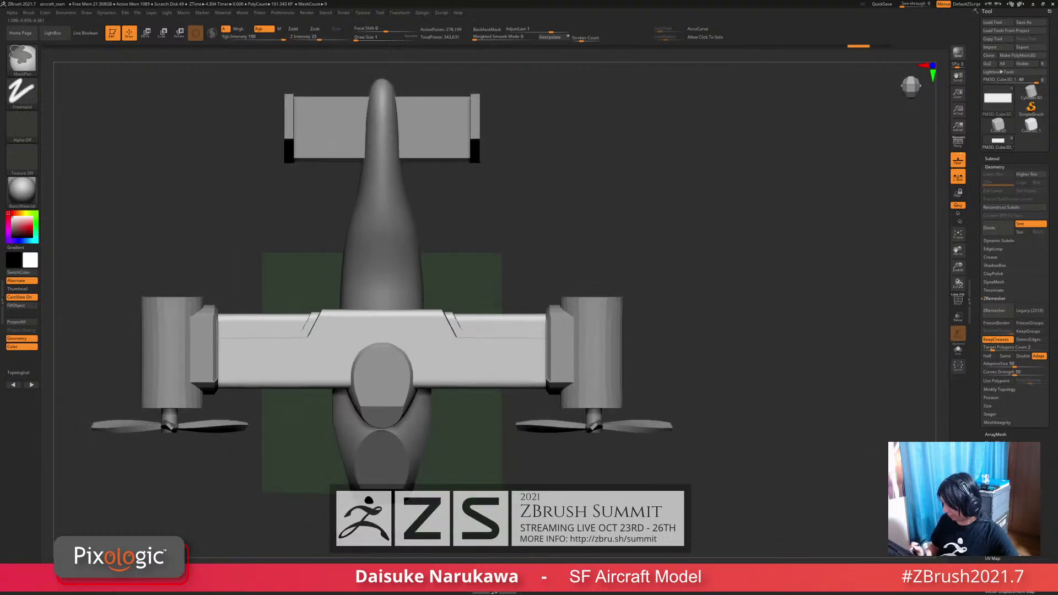
# Step: Trim the top of the fuselage's tail boom flat and slice off its rear tip at an angle with KnifeCurve
pyautogui.moveTo(628, 408); pyautogui.dragTo(632, 372, button='right')
pyautogui.keyDown('alt'); pyautogui.click(475, 409); pyautogui.keyUp('alt')
pyautogui.moveTo(475, 409)
pyautogui.mouseDown(button='right')
pyautogui.moveTo(485, 463)
pyautogui.moveTo(446, 441)
pyautogui.moveTo(421, 447)
pyautogui.moveTo(381, 402)
pyautogui.mouseUp(button='right')
pyautogui.keyDown('alt'); pyautogui.moveTo(476, 226); pyautogui.dragTo(422, 229, button='right'); pyautogui.keyUp('alt')
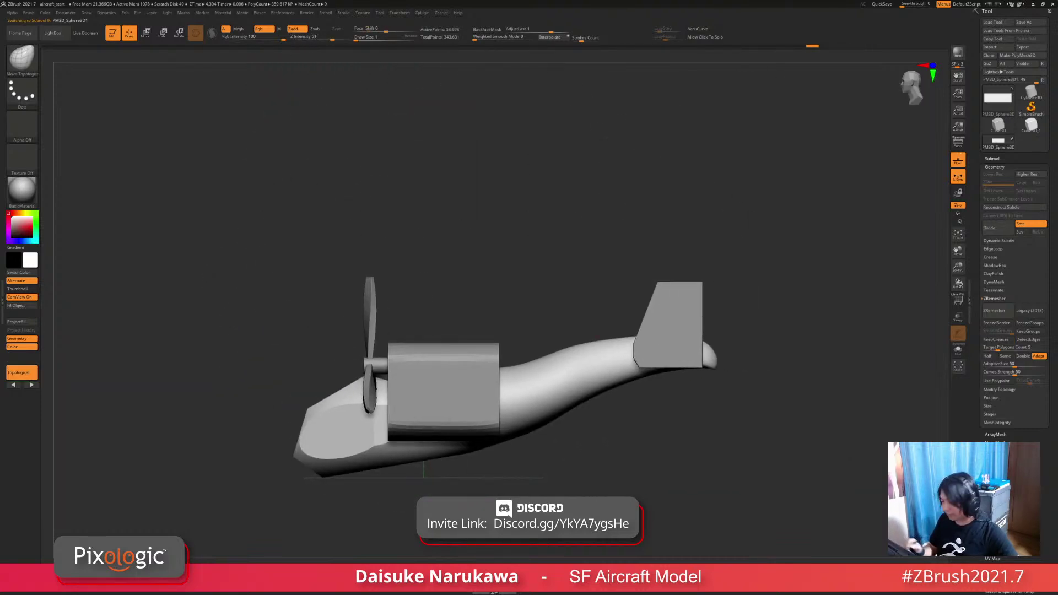
pyautogui.hotkey('ctrl', 'z')
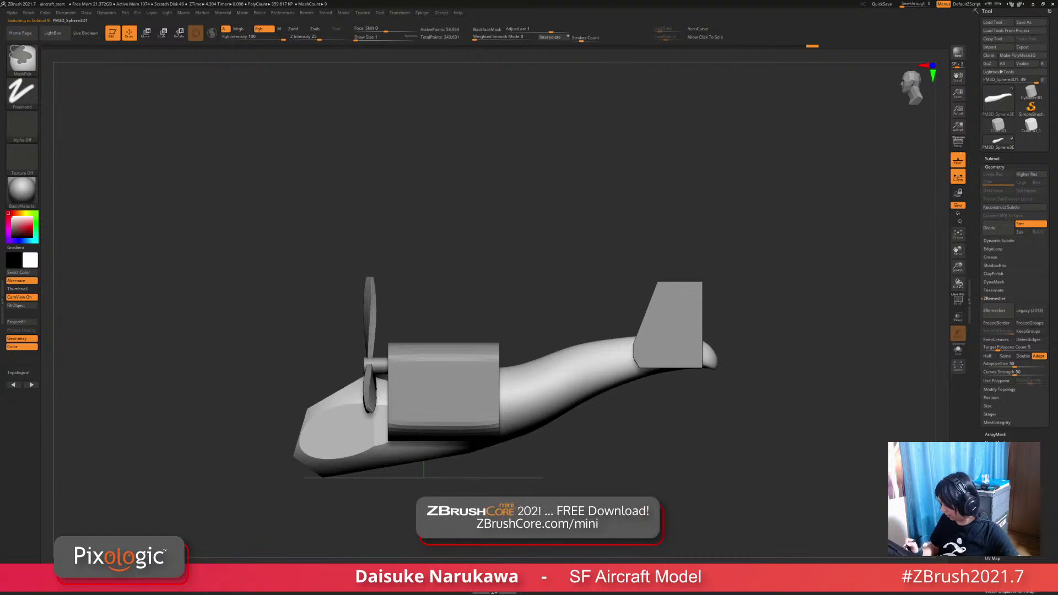
pyautogui.keyDown('ctrl'); pyautogui.keyDown('shift'); pyautogui.moveTo(535, 346); pyautogui.dragTo(737, 347); pyautogui.keyUp('shift'); pyautogui.keyUp('ctrl')
pyautogui.moveTo(736, 346)
pyautogui.mouseDown(button='right')
pyautogui.moveTo(766, 386)
pyautogui.moveTo(642, 332)
pyautogui.mouseUp(button='right')
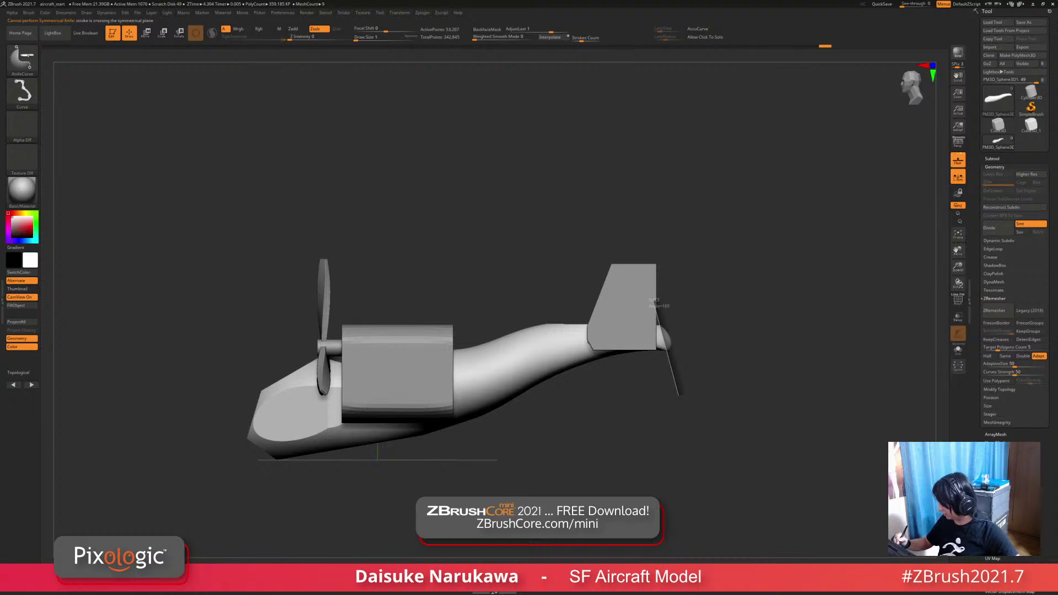
pyautogui.keyDown('ctrl'); pyautogui.keyDown('shift'); pyautogui.moveTo(680, 391); pyautogui.dragTo(679, 390); pyautogui.keyUp('shift'); pyautogui.keyUp('ctrl')
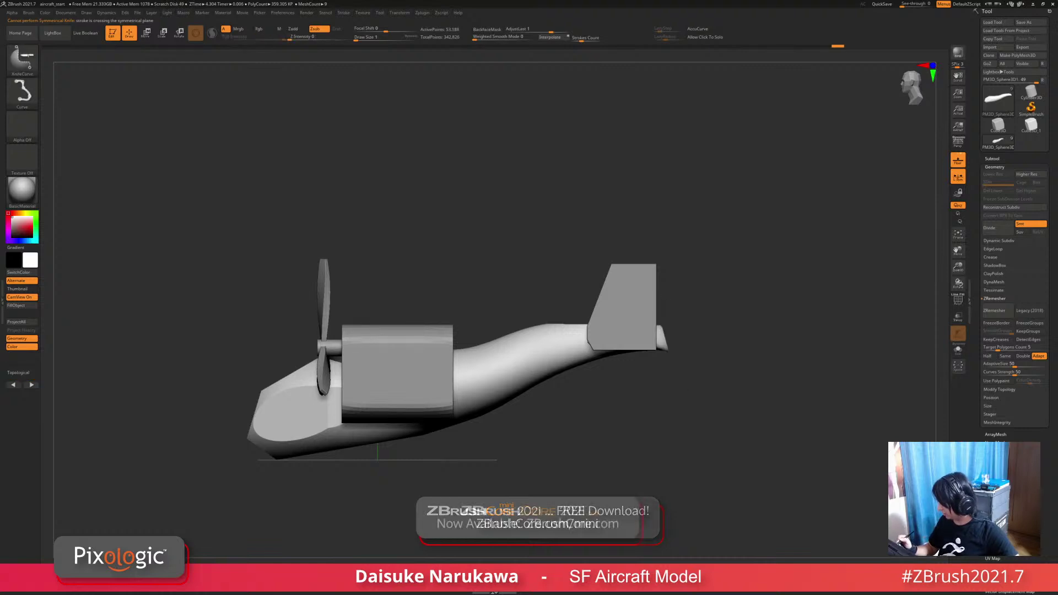
# Step: Bevel the fuselage's tail tip and trim the underside of the tail boom with KnifeCurve
pyautogui.moveTo(696, 336)
pyautogui.keyDown('ctrl'); pyautogui.keyDown('shift'); pyautogui.mouseDown()
pyautogui.moveTo(638, 357)
pyautogui.moveTo(642, 378)
pyautogui.moveTo(637, 368)
pyautogui.mouseUp(); pyautogui.keyUp('shift'); pyautogui.keyUp('ctrl')
pyautogui.moveTo(684, 402)
pyautogui.mouseDown()
pyautogui.moveTo(615, 389)
pyautogui.moveTo(700, 348)
pyautogui.moveTo(697, 430)
pyautogui.moveTo(681, 397)
pyautogui.mouseUp()
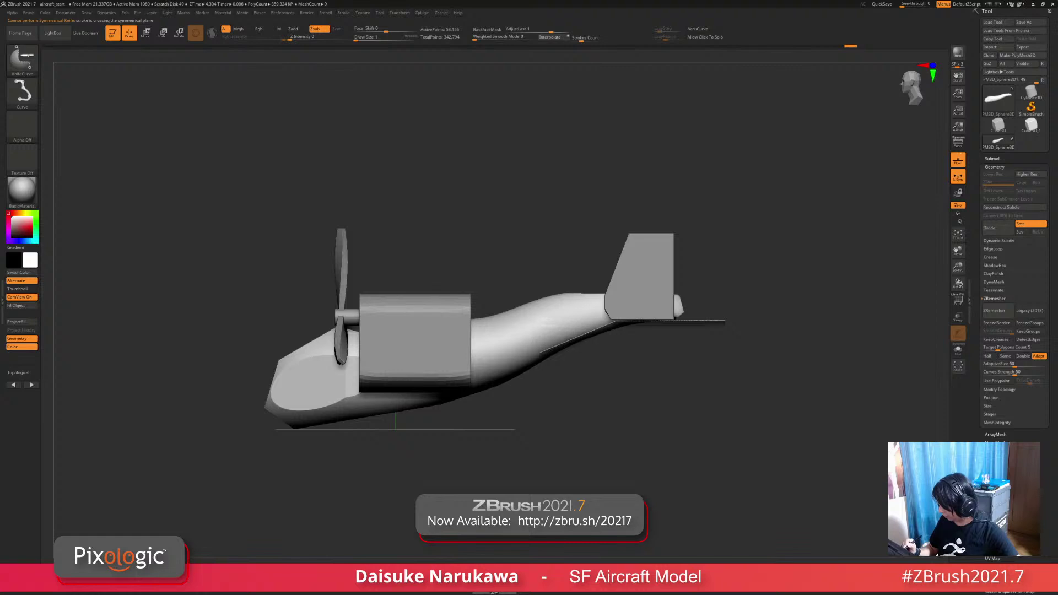
pyautogui.moveTo(520, 355); pyautogui.dragTo(417, 417)
pyautogui.keyDown('ctrl'); pyautogui.moveTo(651, 430); pyautogui.dragTo(651, 406, button='right'); pyautogui.keyUp('ctrl')
pyautogui.moveTo(650, 406)
pyautogui.mouseDown(button='right')
pyautogui.moveTo(680, 325)
pyautogui.moveTo(656, 397)
pyautogui.moveTo(738, 392)
pyautogui.moveTo(700, 435)
pyautogui.moveTo(656, 441)
pyautogui.moveTo(689, 463)
pyautogui.moveTo(661, 444)
pyautogui.moveTo(664, 399)
pyautogui.moveTo(638, 387)
pyautogui.moveTo(670, 468)
pyautogui.moveTo(732, 444)
pyautogui.moveTo(738, 388)
pyautogui.mouseUp(button='right')
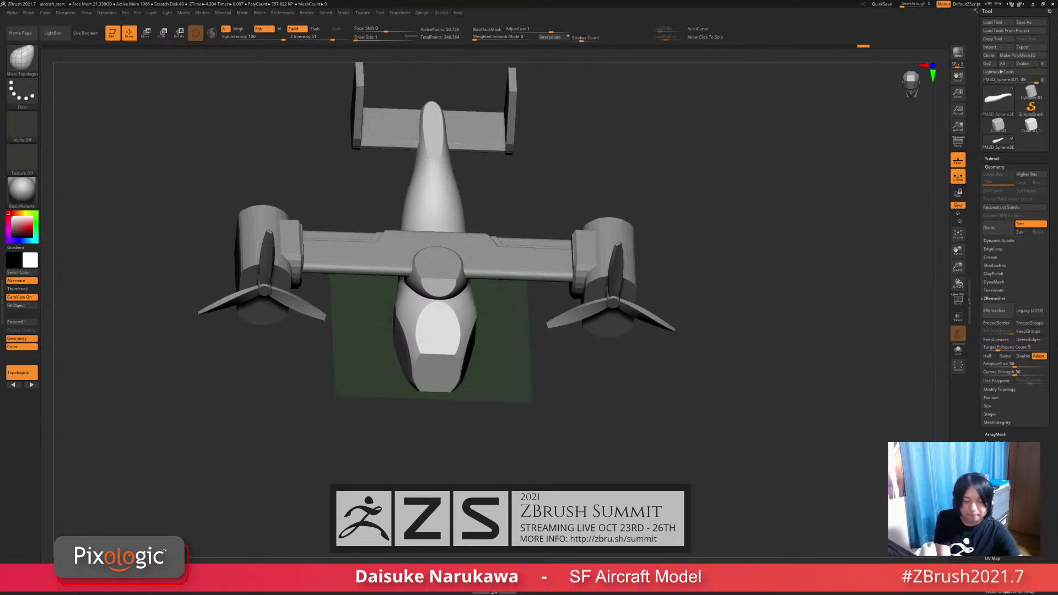
# Step: Slice both flanks of the fuselage flat with a mirrored KnifeCurve cut running from the tail boom toward the nose
pyautogui.moveTo(22, 192)
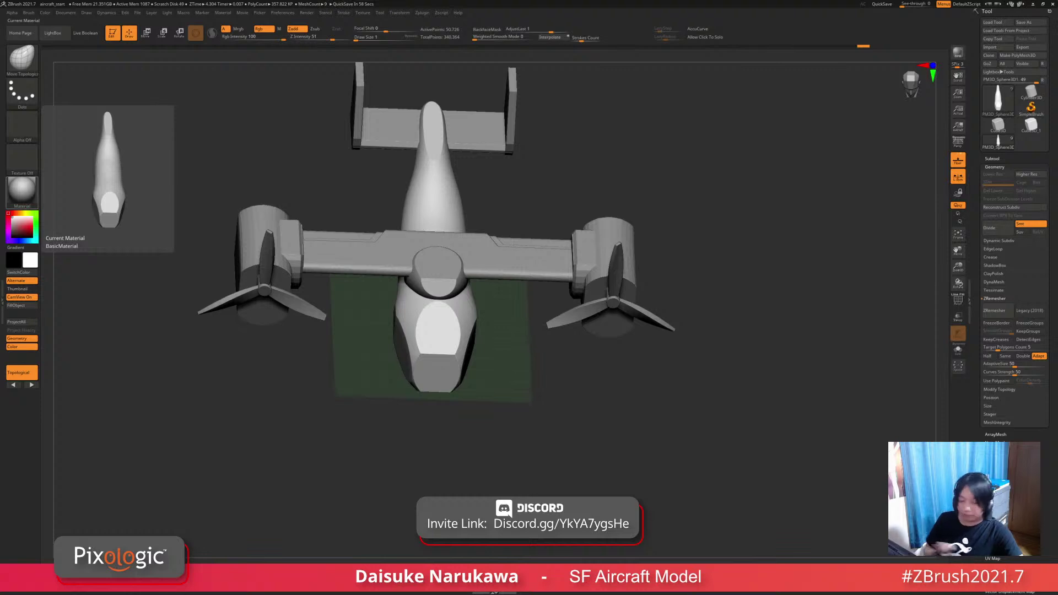
pyautogui.moveTo(733, 309); pyautogui.dragTo(689, 308)
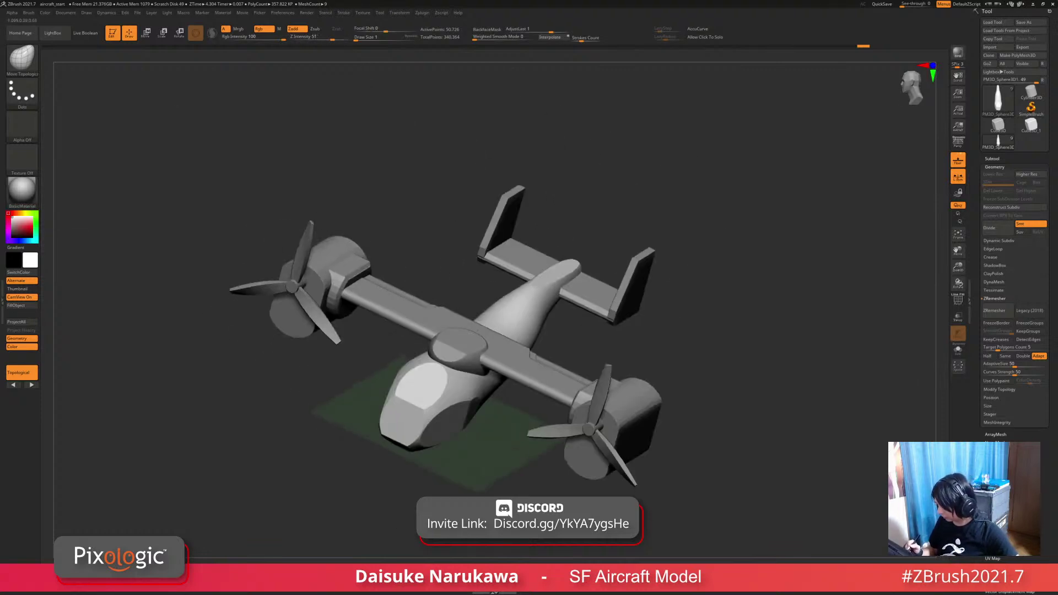
pyautogui.moveTo(766, 264); pyautogui.dragTo(766, 314)
pyautogui.moveTo(559, 292)
pyautogui.keyDown('ctrl'); pyautogui.keyDown('shift'); pyautogui.mouseDown()
pyautogui.moveTo(467, 448)
pyautogui.moveTo(465, 429)
pyautogui.mouseUp(); pyautogui.keyUp('shift'); pyautogui.keyUp('ctrl')
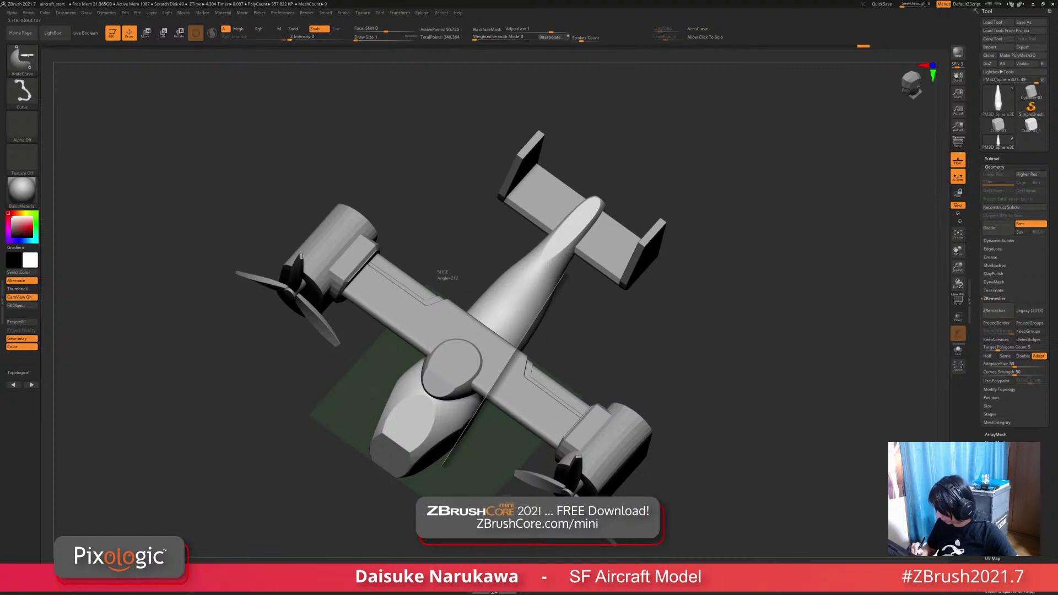
pyautogui.keyDown('ctrl'); pyautogui.keyDown('shift'); pyautogui.moveTo(442, 467); pyautogui.dragTo(442, 468); pyautogui.keyUp('shift'); pyautogui.keyUp('ctrl')
pyautogui.moveTo(760, 342)
pyautogui.mouseDown()
pyautogui.moveTo(749, 265)
pyautogui.moveTo(711, 254)
pyautogui.moveTo(714, 303)
pyautogui.moveTo(733, 221)
pyautogui.moveTo(717, 248)
pyautogui.moveTo(782, 253)
pyautogui.moveTo(816, 320)
pyautogui.moveTo(661, 271)
pyautogui.mouseUp()
pyautogui.moveTo(634, 419)
pyautogui.mouseDown()
pyautogui.moveTo(739, 408)
pyautogui.moveTo(645, 436)
pyautogui.moveTo(634, 468)
pyautogui.moveTo(759, 359)
pyautogui.mouseUp()
# Step: Reshape the fuselage's top profile from the tail boom to the nose with a side-view KnifeCurve cut
pyautogui.keyDown('ctrl'); pyautogui.keyDown('shift'); pyautogui.moveTo(289, 304); pyautogui.dragTo(366, 337); pyautogui.keyUp('shift'); pyautogui.keyUp('ctrl')
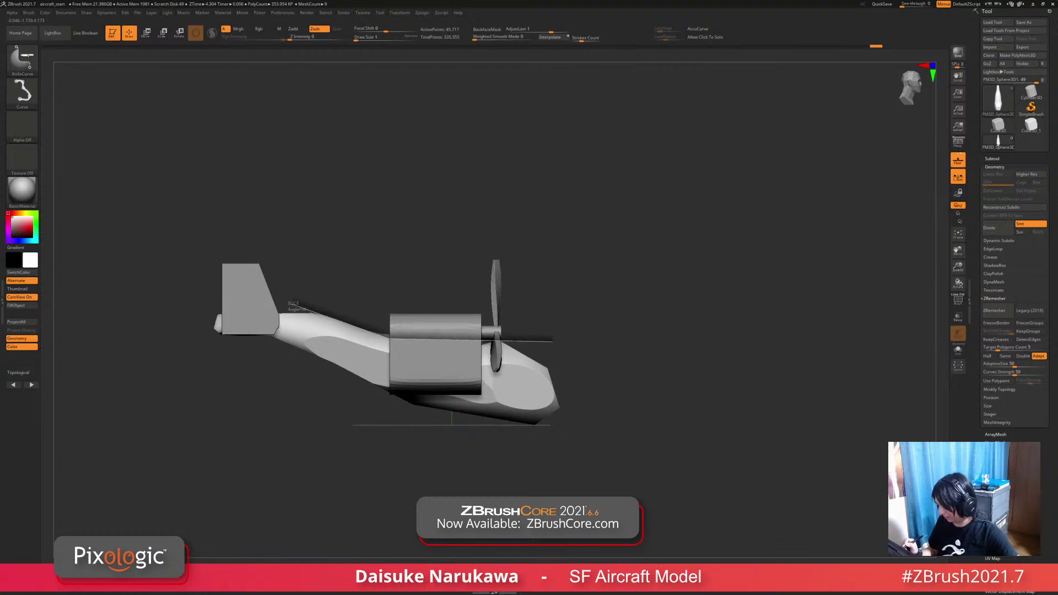
pyautogui.keyDown('ctrl'); pyautogui.keyDown('shift'); pyautogui.moveTo(553, 342); pyautogui.dragTo(554, 343); pyautogui.keyUp('shift'); pyautogui.keyUp('ctrl')
pyautogui.moveTo(689, 347)
pyautogui.mouseDown()
pyautogui.moveTo(628, 386)
pyautogui.moveTo(639, 463)
pyautogui.moveTo(651, 396)
pyautogui.moveTo(573, 364)
pyautogui.moveTo(512, 375)
pyautogui.moveTo(518, 430)
pyautogui.moveTo(441, 444)
pyautogui.mouseUp()
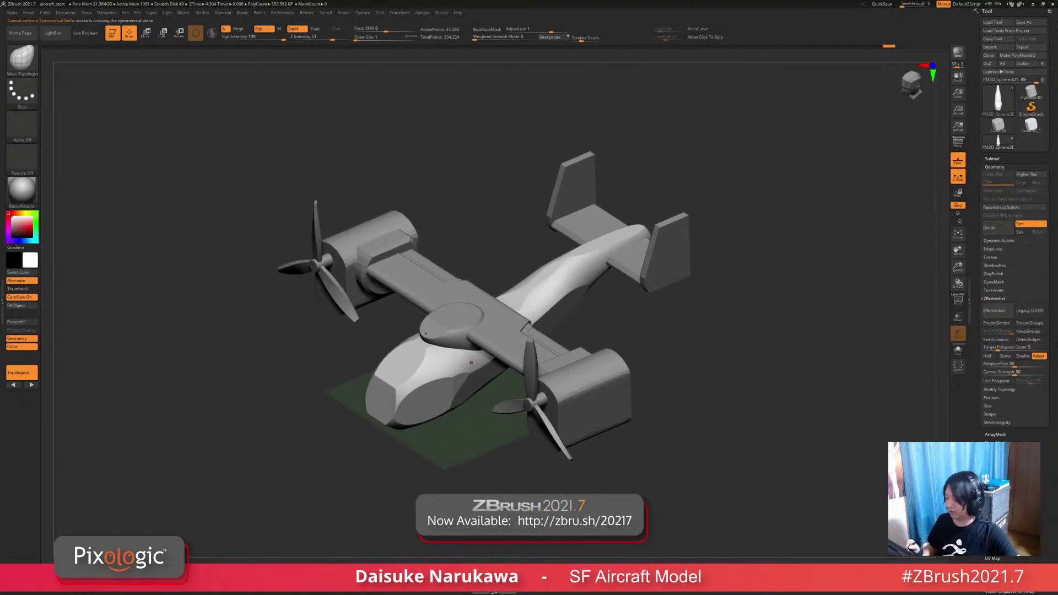
pyautogui.moveTo(650, 358); pyautogui.dragTo(648, 385)
# Step: Trim the upper surface of the dome at the wing's centre with a side-view KnifeCurve cut
pyautogui.keyDown('alt'); pyautogui.click(448, 319); pyautogui.keyUp('alt')
pyautogui.moveTo(717, 331)
pyautogui.keyDown('alt'); pyautogui.mouseDown()
pyautogui.moveTo(717, 386)
pyautogui.moveTo(628, 330)
pyautogui.mouseUp(); pyautogui.keyUp('alt')
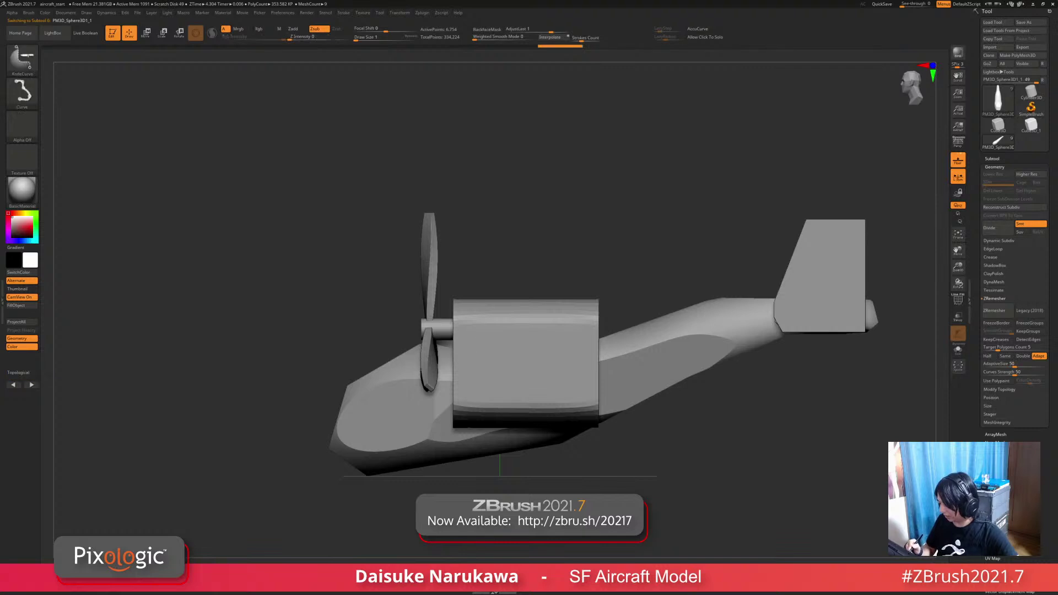
pyautogui.moveTo(628, 386)
pyautogui.mouseDown()
pyautogui.moveTo(716, 413)
pyautogui.moveTo(617, 385)
pyautogui.mouseUp()
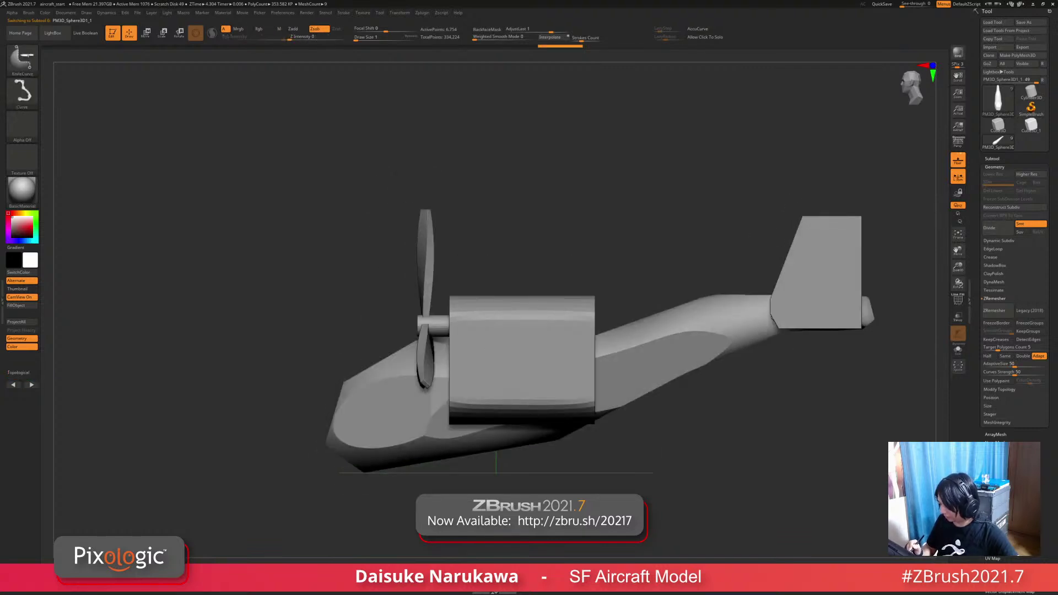
pyautogui.keyDown('ctrl'); pyautogui.keyDown('shift'); pyautogui.moveTo(408, 337); pyautogui.dragTo(513, 293); pyautogui.keyUp('shift'); pyautogui.keyUp('ctrl')
pyautogui.moveTo(716, 386)
pyautogui.mouseDown()
pyautogui.moveTo(799, 424)
pyautogui.moveTo(782, 413)
pyautogui.moveTo(772, 485)
pyautogui.moveTo(782, 419)
pyautogui.moveTo(860, 375)
pyautogui.moveTo(772, 441)
pyautogui.moveTo(804, 419)
pyautogui.mouseUp()
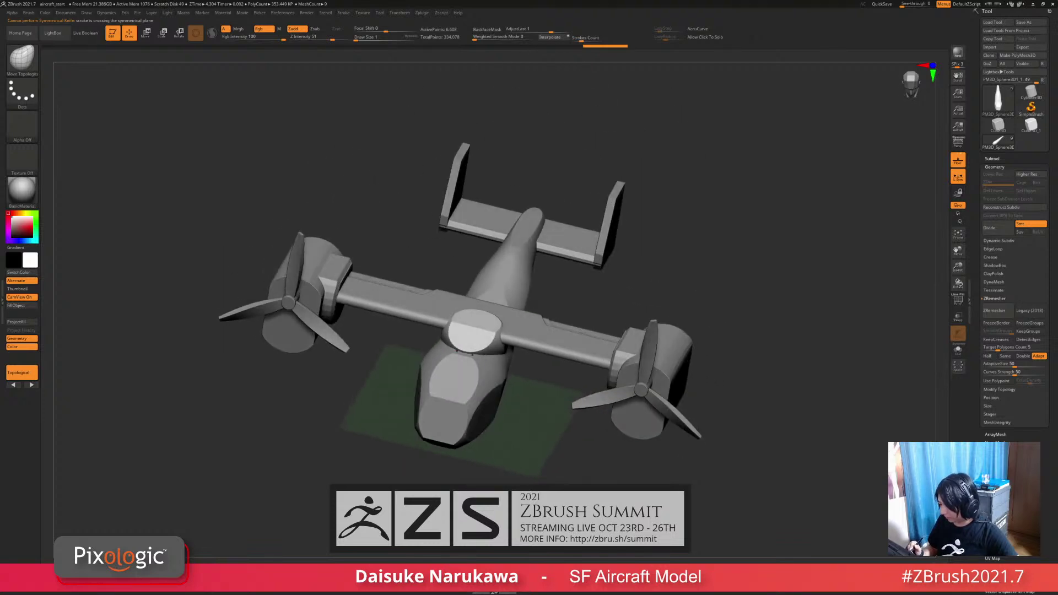
# Step: Select the propeller subtool, activate its transform gizmo and switch the selection brush to SelectRect
pyautogui.moveTo(516, 304); pyautogui.dragTo(527, 320)
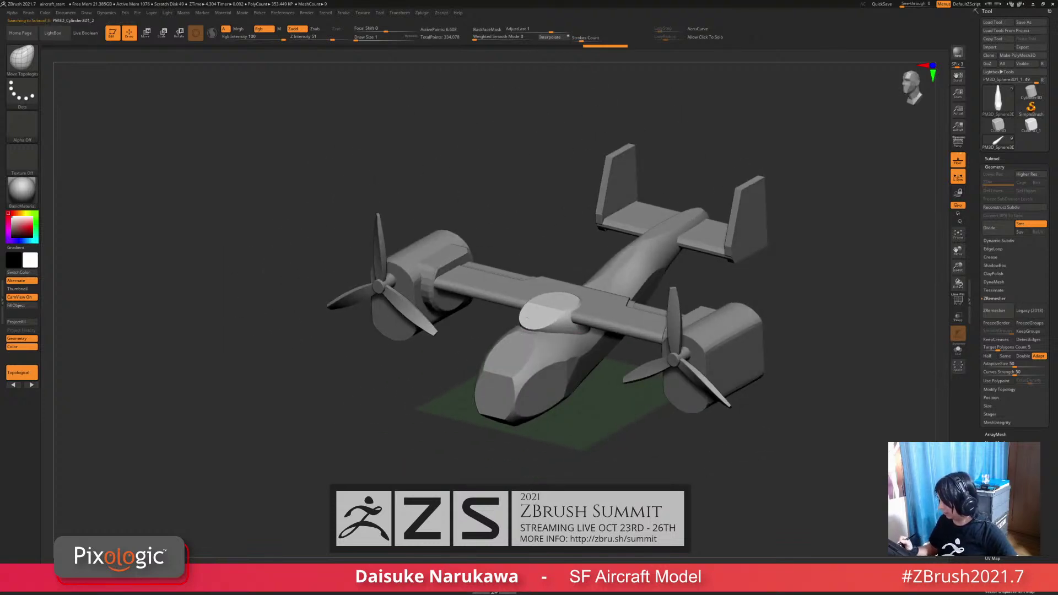
pyautogui.keyDown('ctrl'); pyautogui.moveTo(527, 318); pyautogui.dragTo(518, 353, button='right'); pyautogui.keyUp('ctrl')
pyautogui.click(146, 32)
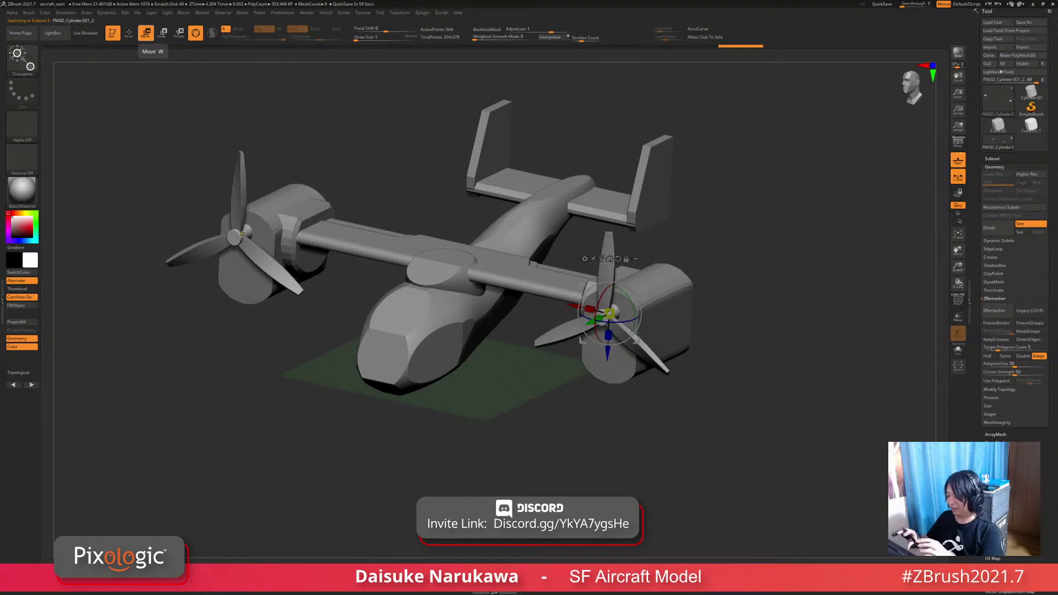
pyautogui.keyDown('shift'); pyautogui.moveTo(540, 366); pyautogui.dragTo(612, 360); pyautogui.keyUp('shift')
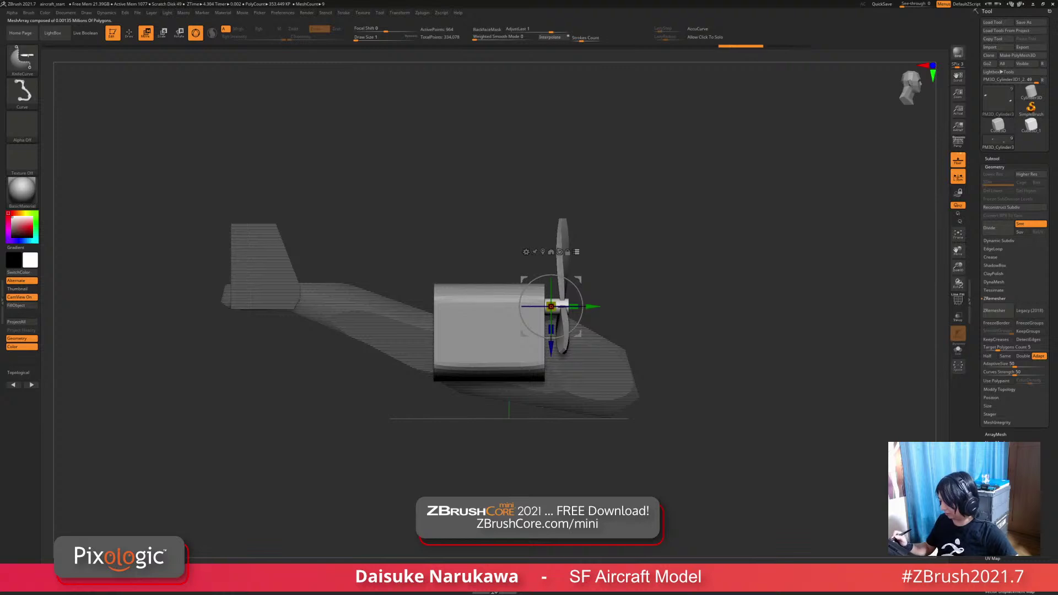
pyautogui.click(22, 58)
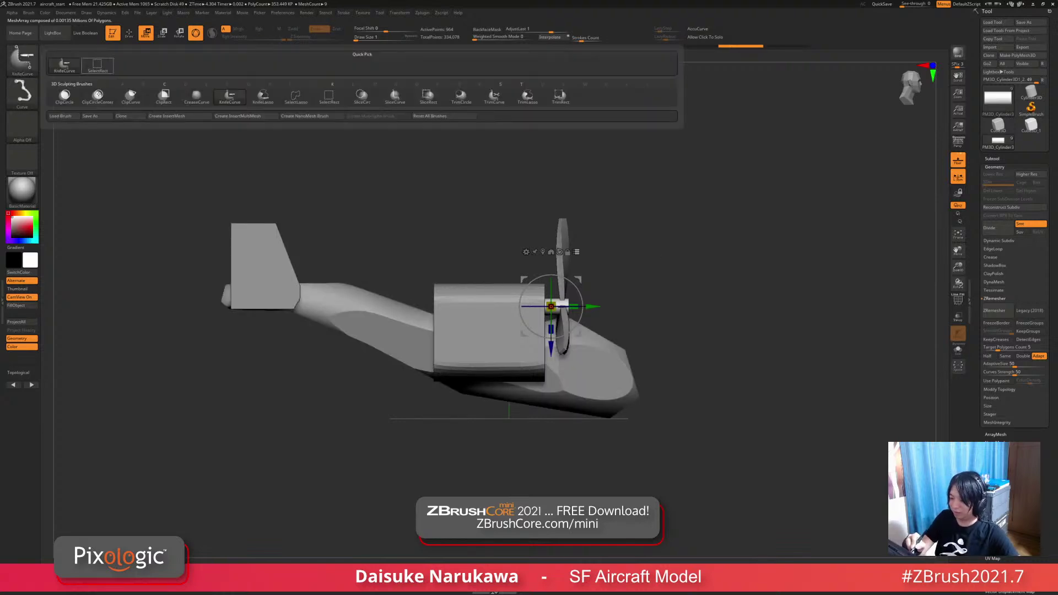
pyautogui.click(98, 65)
pyautogui.moveTo(688, 353); pyautogui.dragTo(661, 352)
pyautogui.keyDown('ctrl'); pyautogui.keyDown('shift'); pyautogui.moveTo(612, 278); pyautogui.dragTo(559, 350); pyautogui.keyUp('shift'); pyautogui.keyUp('ctrl')
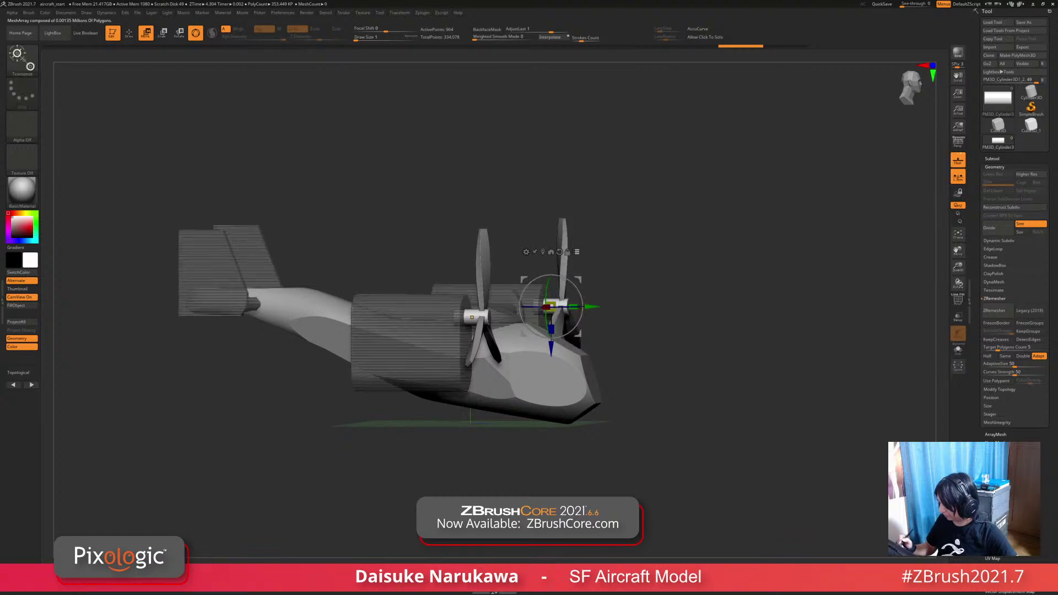
pyautogui.keyDown('ctrl'); pyautogui.keyDown('alt'); pyautogui.keyDown('shift'); pyautogui.moveTo(619, 413); pyautogui.dragTo(583, 389); pyautogui.keyUp('shift'); pyautogui.keyUp('alt'); pyautogui.keyUp('ctrl')
pyautogui.moveTo(705, 380); pyautogui.dragTo(631, 413)
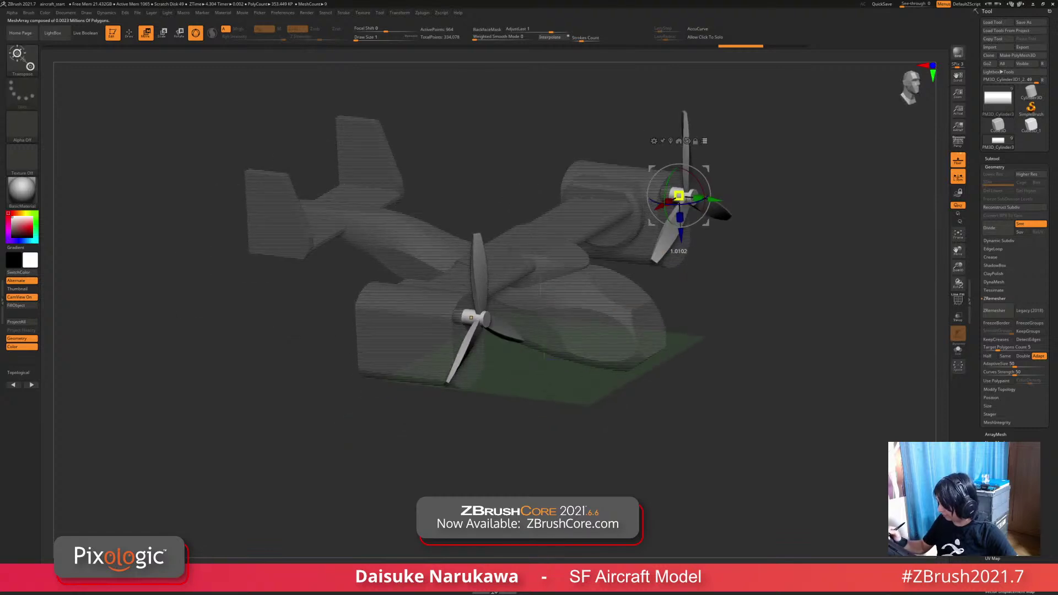
# Step: Enlarge both propellers uniformly with the gizmo and return to Draw mode
pyautogui.moveTo(679, 196); pyautogui.dragTo(711, 185)
pyautogui.keyDown('alt'); pyautogui.moveTo(761, 297); pyautogui.dragTo(708, 408); pyautogui.keyUp('alt')
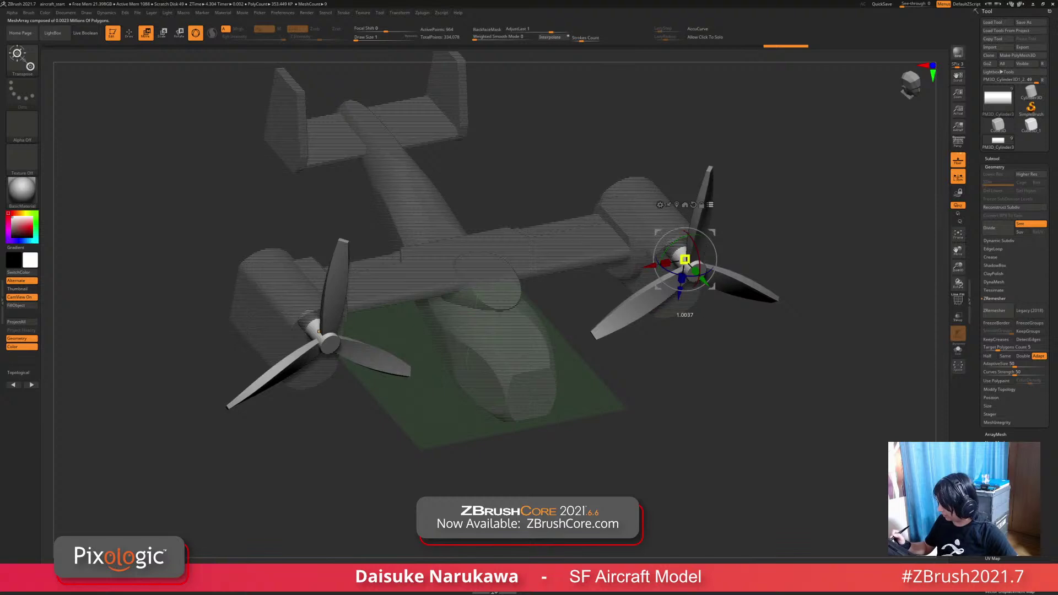
pyautogui.moveTo(685, 260); pyautogui.dragTo(693, 257)
pyautogui.keyDown('shift'); pyautogui.moveTo(771, 374); pyautogui.dragTo(799, 380); pyautogui.keyUp('shift')
pyautogui.moveTo(728, 282); pyautogui.dragTo(721, 279)
pyautogui.moveTo(799, 375); pyautogui.dragTo(733, 369)
pyautogui.moveTo(807, 252)
pyautogui.keyDown('alt'); pyautogui.mouseDown()
pyautogui.moveTo(763, 259)
pyautogui.moveTo(762, 237)
pyautogui.moveTo(741, 257)
pyautogui.moveTo(811, 309)
pyautogui.moveTo(813, 325)
pyautogui.moveTo(721, 283)
pyautogui.moveTo(617, 265)
pyautogui.moveTo(582, 242)
pyautogui.moveTo(689, 262)
pyautogui.moveTo(683, 276)
pyautogui.mouseUp(); pyautogui.keyUp('alt')
pyautogui.press('q')
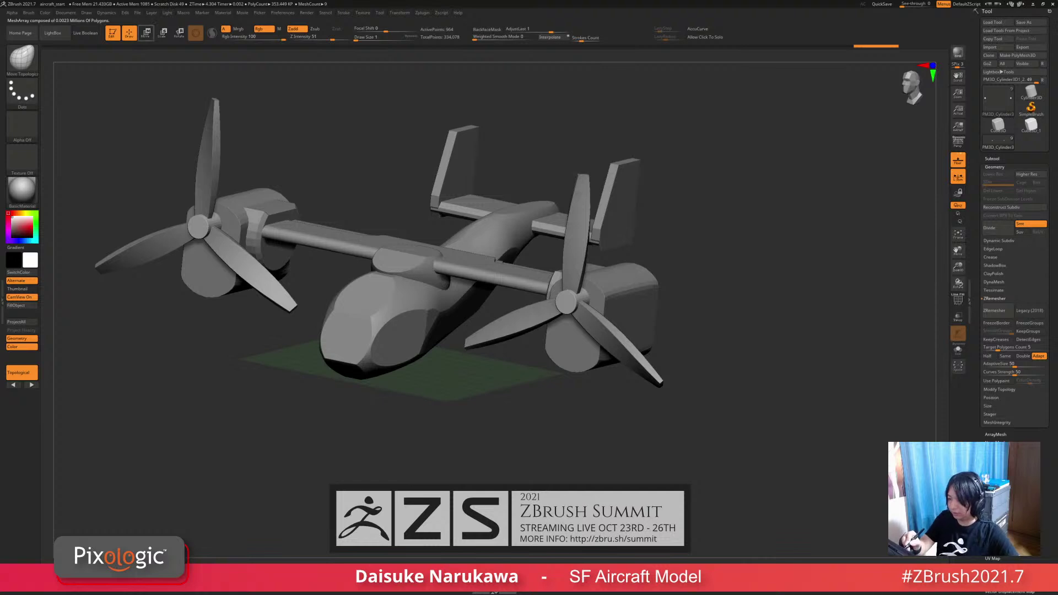
# Step: Duplicate the propeller hub shaft subtool and convert the copy into a PolySphere with the gizmo's transform types
pyautogui.press('w')
pyautogui.keyDown('ctrl'); pyautogui.moveTo(683, 275); pyautogui.dragTo(684, 353, button='right'); pyautogui.keyUp('ctrl')
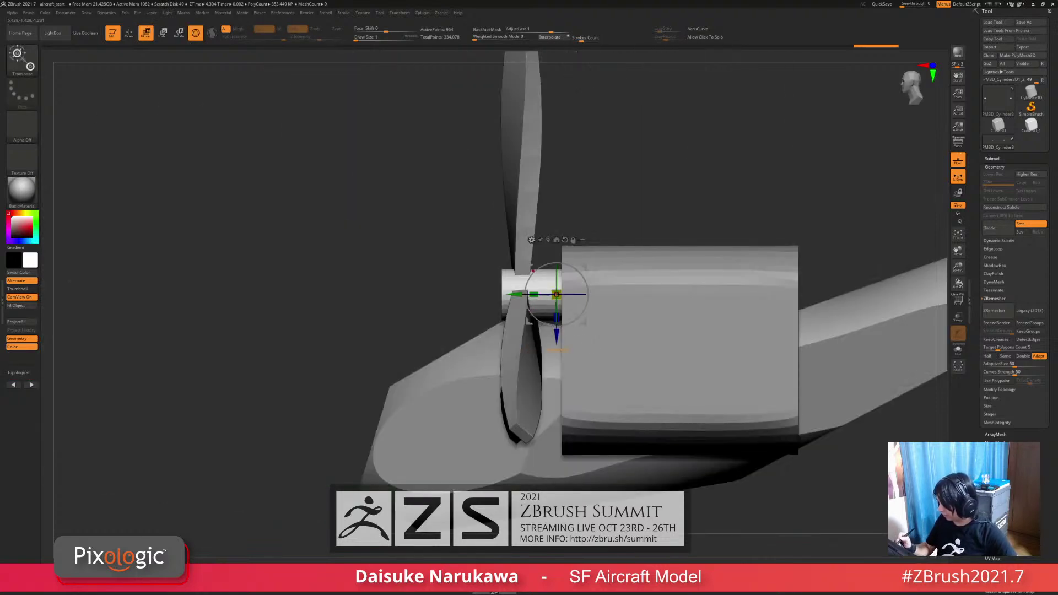
pyautogui.click(532, 246)
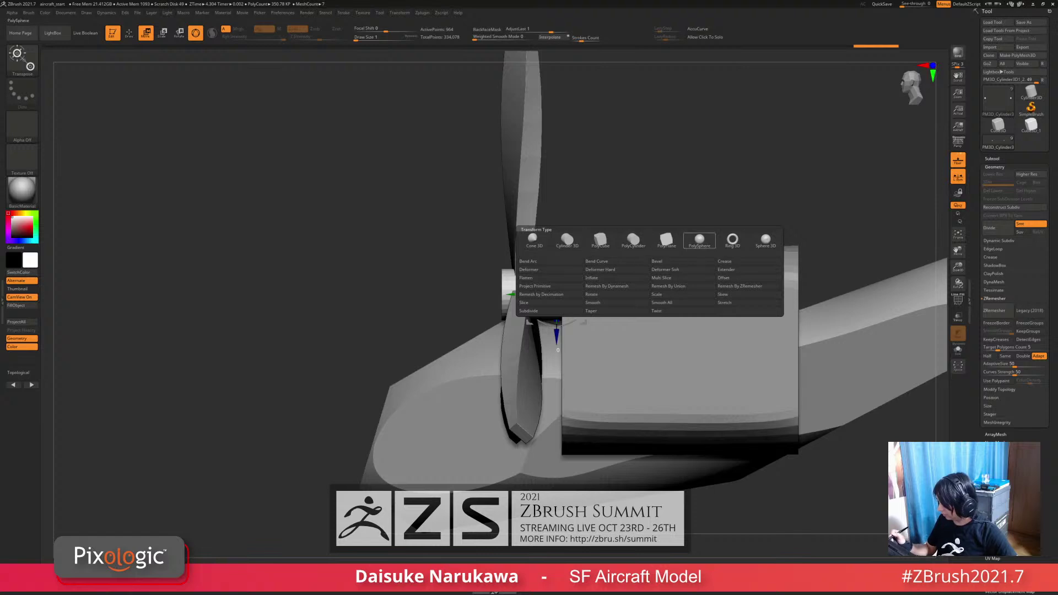
pyautogui.click(699, 240)
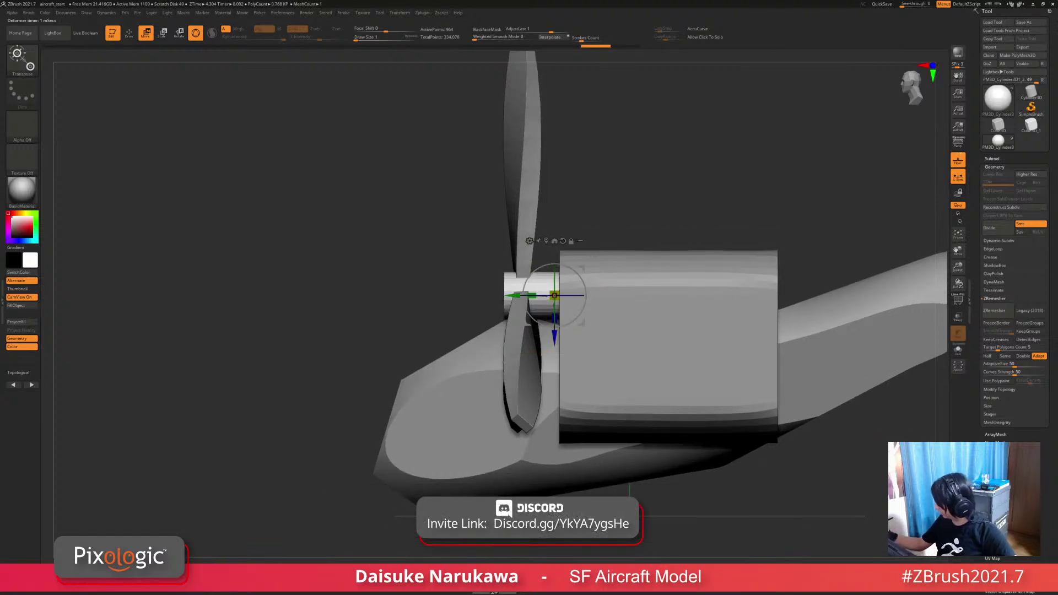
pyautogui.click(992, 159)
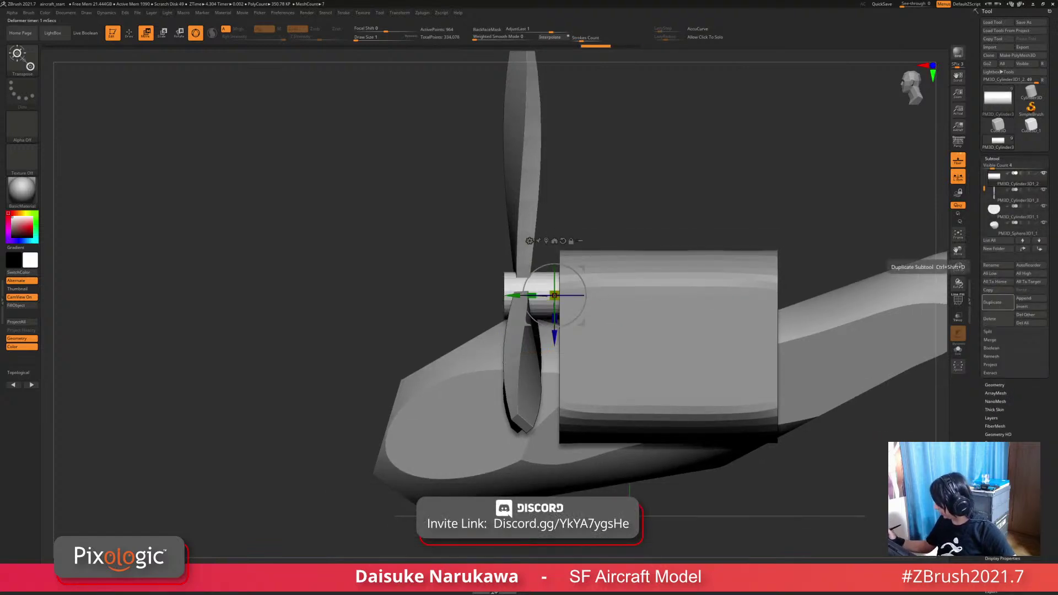
pyautogui.click(995, 302)
pyautogui.click(529, 240)
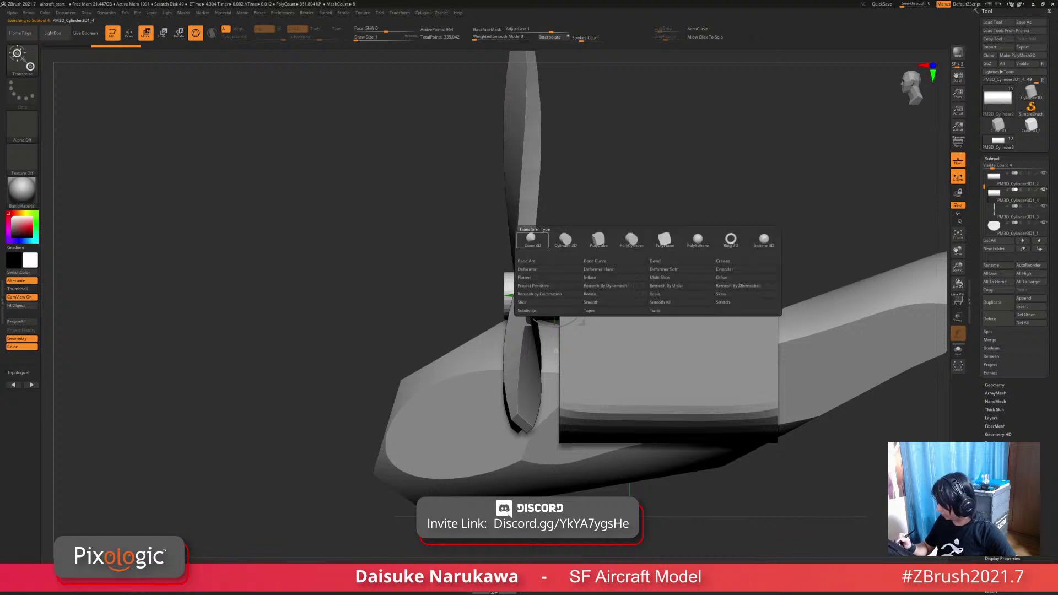
pyautogui.click(697, 241)
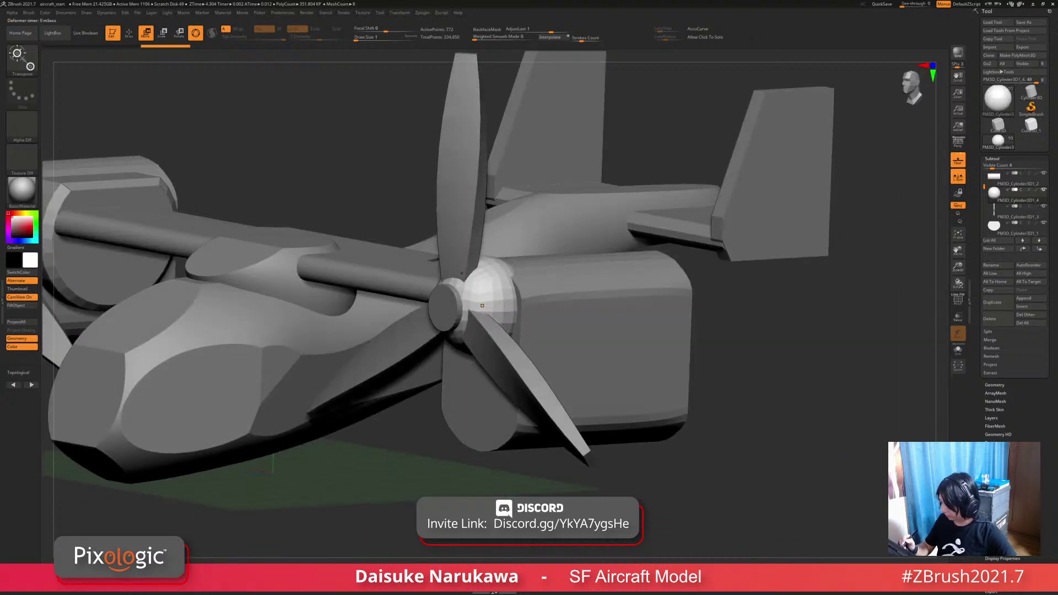
# Step: Move the new sphere forward along the shaft to the front of the propeller hub
pyautogui.press('q')
pyautogui.moveTo(477, 311)
pyautogui.keyDown('ctrl'); pyautogui.mouseDown(button='right')
pyautogui.moveTo(498, 297)
pyautogui.moveTo(670, 344)
pyautogui.mouseUp(button='right'); pyautogui.keyUp('ctrl')
pyautogui.press('w')
pyautogui.click(265, 141)
pyautogui.click(333, 140)
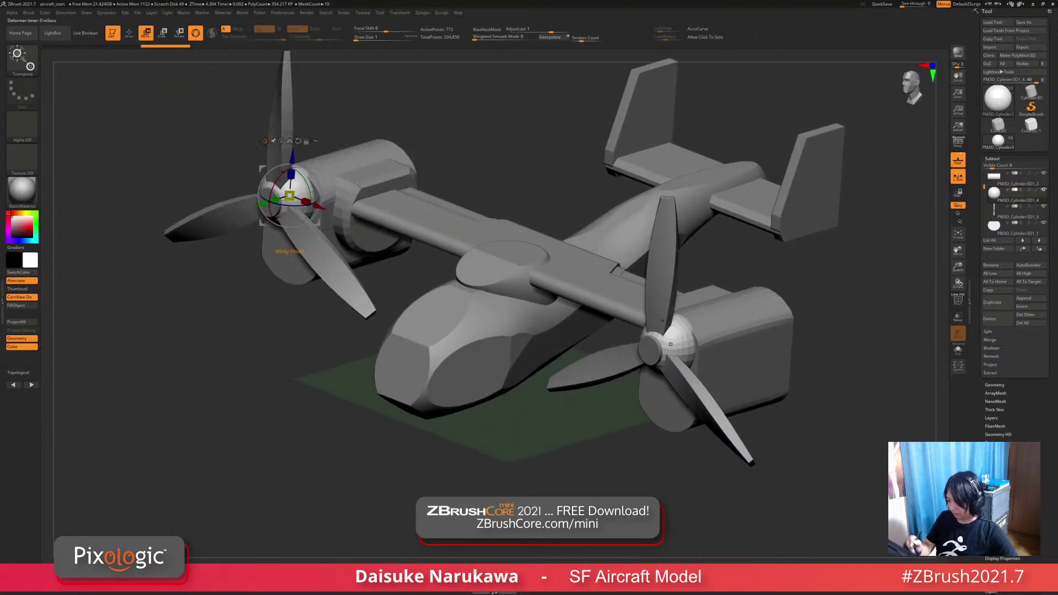
pyautogui.moveTo(261, 203)
pyautogui.mouseDown()
pyautogui.moveTo(248, 208)
pyautogui.moveTo(272, 206)
pyautogui.moveTo(259, 223)
pyautogui.mouseUp()
pyautogui.moveTo(551, 353); pyautogui.dragTo(419, 320, button='right')
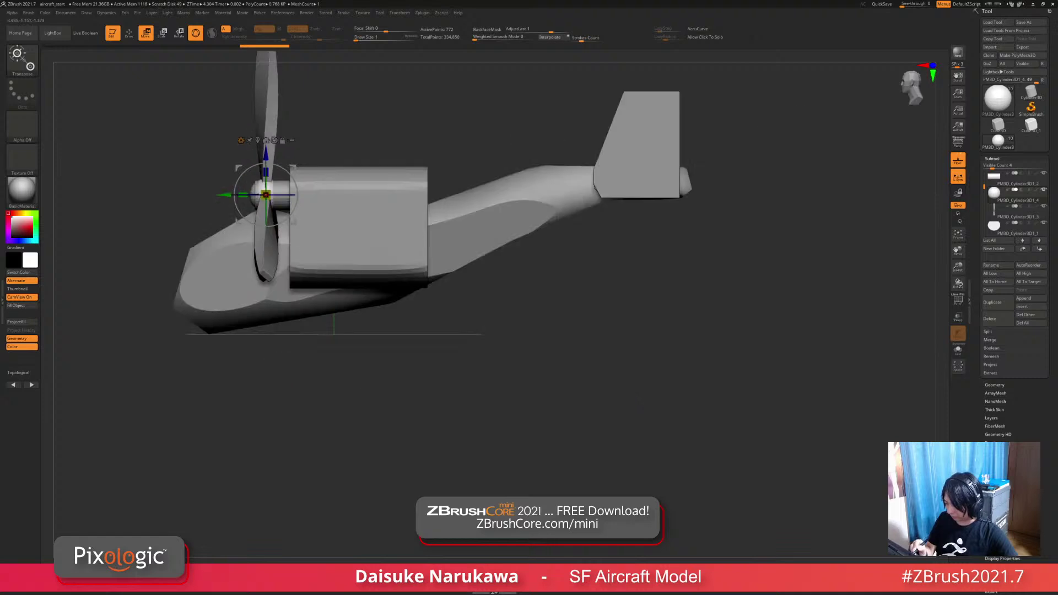
pyautogui.moveTo(226, 194); pyautogui.dragTo(217, 195)
# Step: Scale the hub sphere down uniformly to about 0.90 and subdivide it twice
pyautogui.keyDown('alt'); pyautogui.moveTo(551, 331); pyautogui.dragTo(722, 342, button='right'); pyautogui.keyUp('alt')
pyautogui.keyDown('alt'); pyautogui.moveTo(348, 262); pyautogui.dragTo(727, 402, button='right'); pyautogui.keyUp('alt')
pyautogui.moveTo(430, 287); pyautogui.dragTo(427, 288)
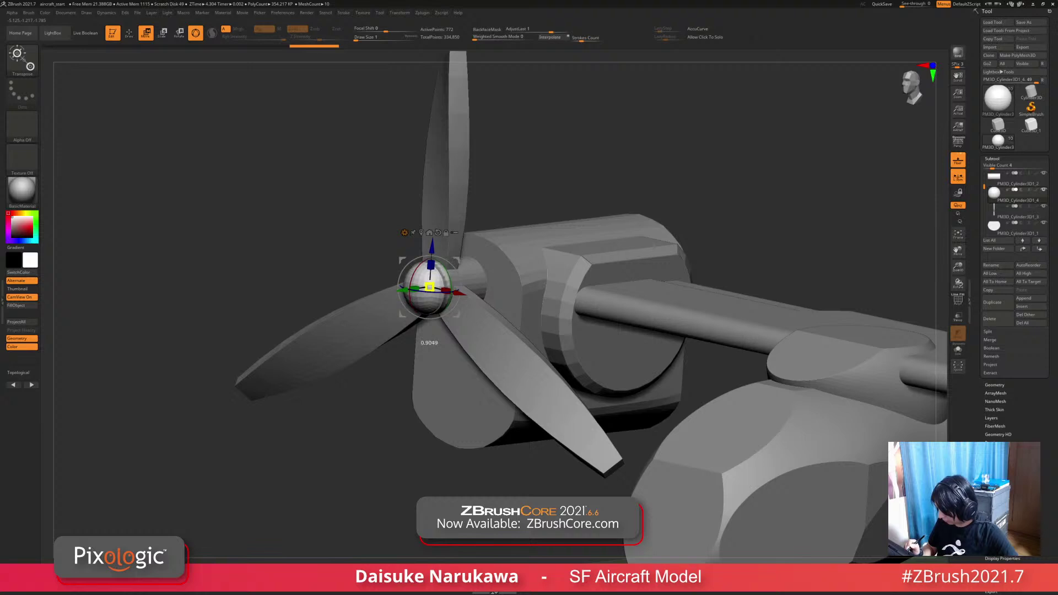
pyautogui.moveTo(430, 288)
pyautogui.keyDown('ctrl'); pyautogui.mouseDown(button='right')
pyautogui.moveTo(430, 242)
pyautogui.moveTo(331, 243)
pyautogui.moveTo(460, 284)
pyautogui.moveTo(460, 231)
pyautogui.moveTo(625, 226)
pyautogui.moveTo(755, 237)
pyautogui.moveTo(741, 243)
pyautogui.moveTo(741, 287)
pyautogui.moveTo(815, 352)
pyautogui.moveTo(838, 359)
pyautogui.mouseUp(button='right'); pyautogui.keyUp('ctrl')
pyautogui.click(129, 33)
pyautogui.hotkey('ctrl', 'd')
pyautogui.hotkey('ctrl', 'd')
# Step: Nudge the hub spheres slightly forward and stretch them along the propeller axis by about 1.17
pyautogui.click(146, 32)
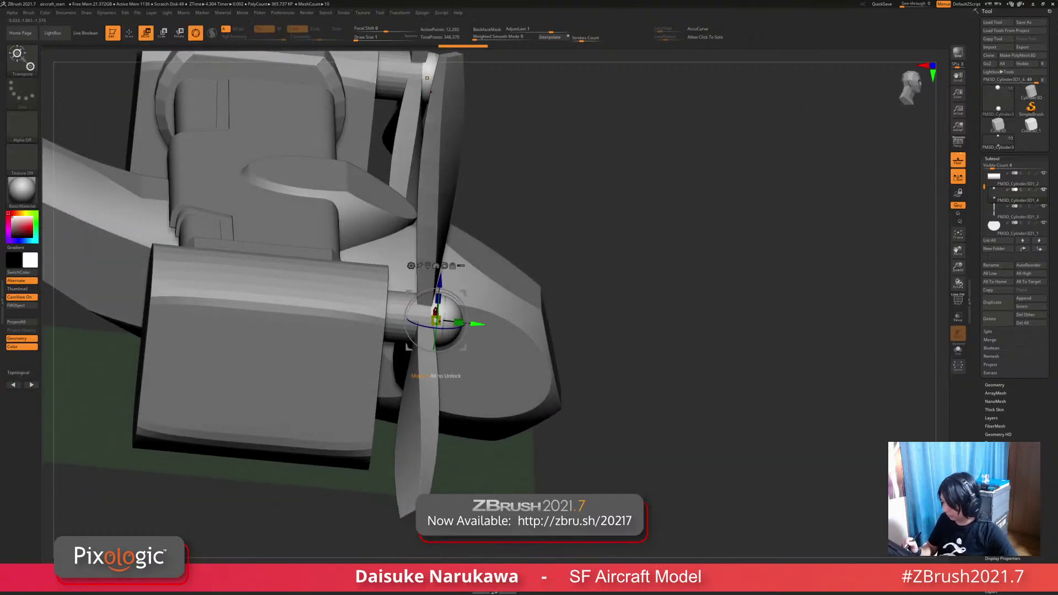
pyautogui.moveTo(477, 324); pyautogui.dragTo(483, 325)
pyautogui.keyDown('ctrl'); pyautogui.moveTo(483, 325); pyautogui.dragTo(385, 281, button='right'); pyautogui.keyUp('ctrl')
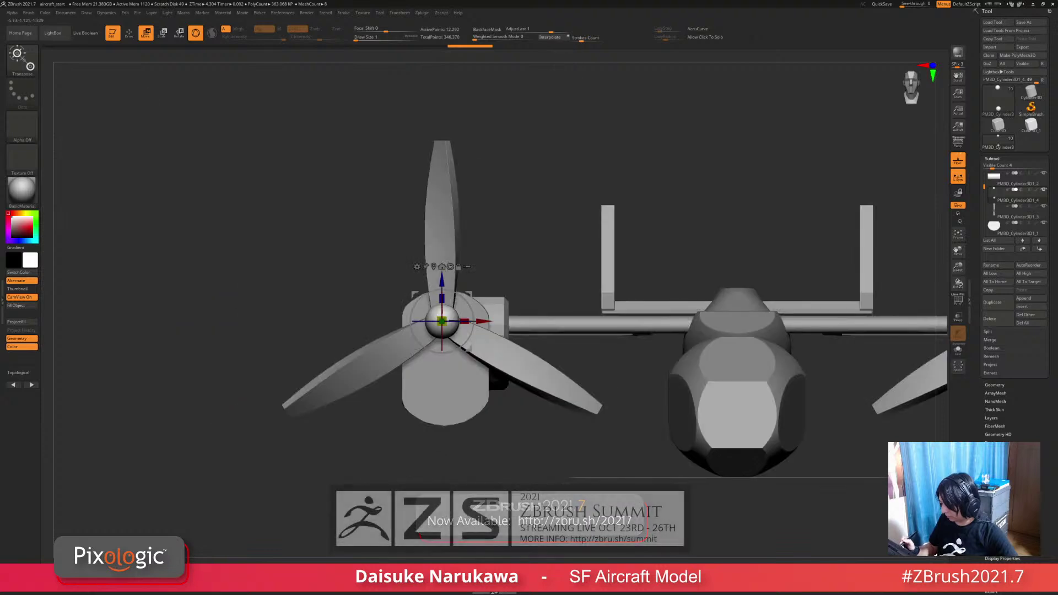
pyautogui.moveTo(482, 264); pyautogui.dragTo(331, 326, button='right')
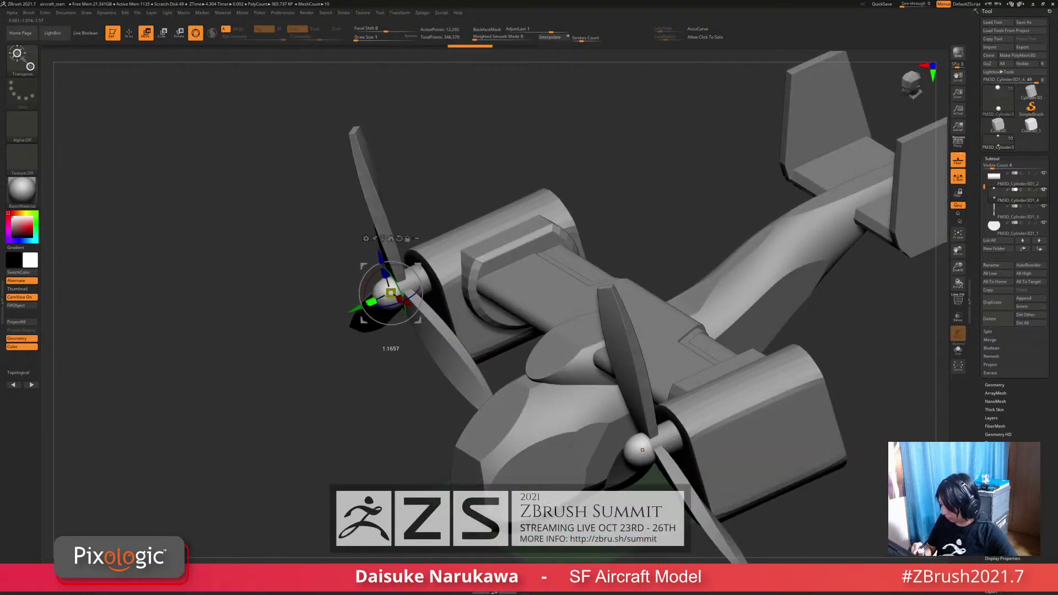
pyautogui.keyDown('shift'); pyautogui.moveTo(331, 325); pyautogui.dragTo(358, 322, button='right'); pyautogui.keyUp('shift')
# Step: Fine-tune the hub spheres' length along the propeller axis by about 0.98 and return to Draw mode
pyautogui.keyDown('alt'); pyautogui.moveTo(426, 282); pyautogui.dragTo(527, 351, button='right'); pyautogui.keyUp('alt')
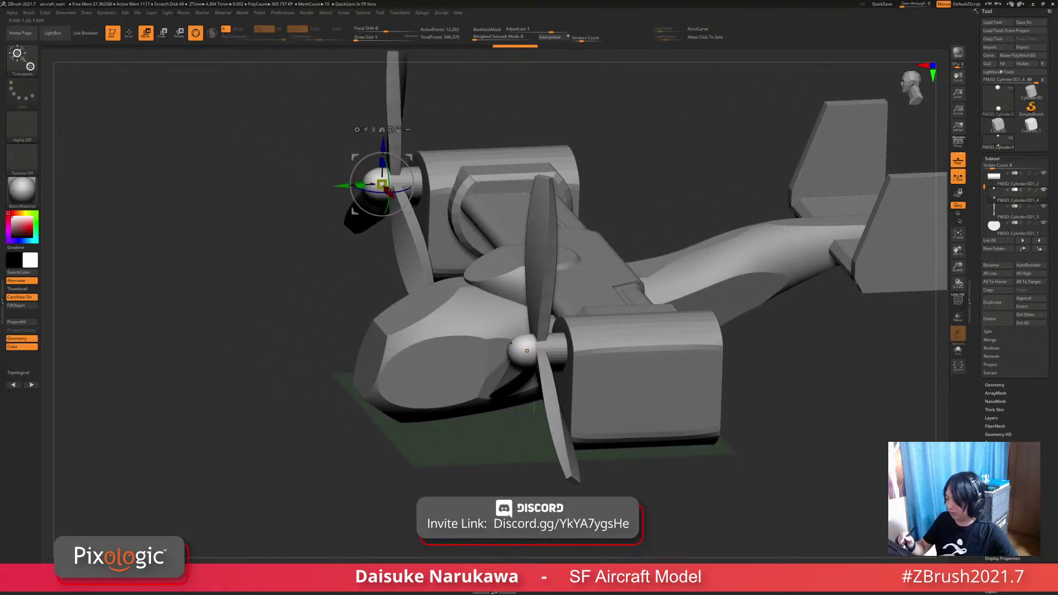
pyautogui.moveTo(527, 350); pyautogui.dragTo(617, 419, button='right')
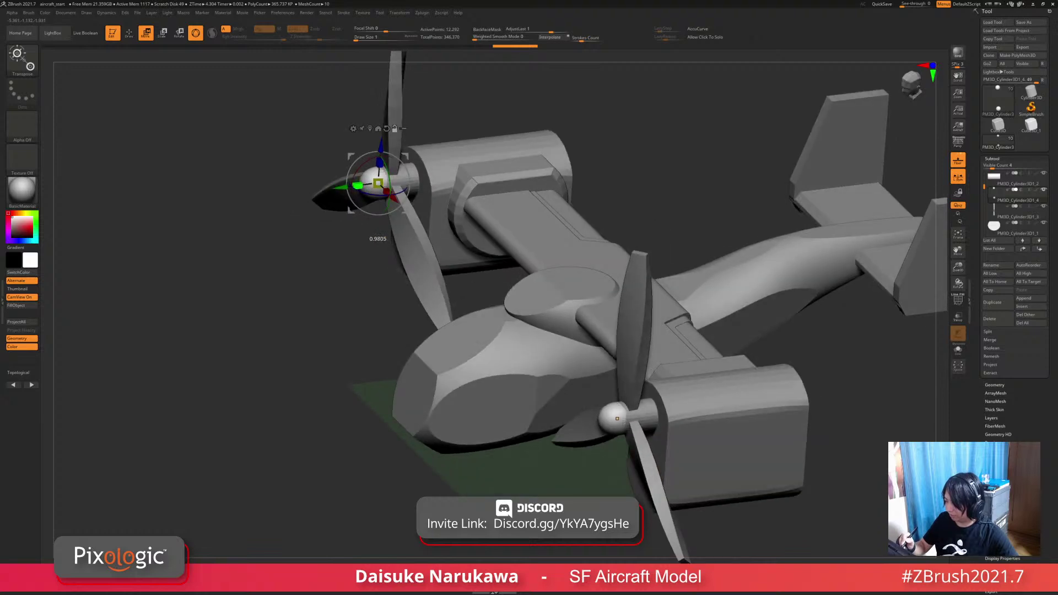
pyautogui.moveTo(392, 129)
pyautogui.keyDown('alt'); pyautogui.mouseDown(button='right')
pyautogui.moveTo(407, 182)
pyautogui.moveTo(405, 149)
pyautogui.mouseUp(button='right'); pyautogui.keyUp('alt')
pyautogui.press('q')
pyautogui.moveTo(405, 149)
pyautogui.mouseDown(button='right')
pyautogui.moveTo(386, 127)
pyautogui.moveTo(430, 133)
pyautogui.moveTo(456, 121)
pyautogui.mouseUp(button='right')
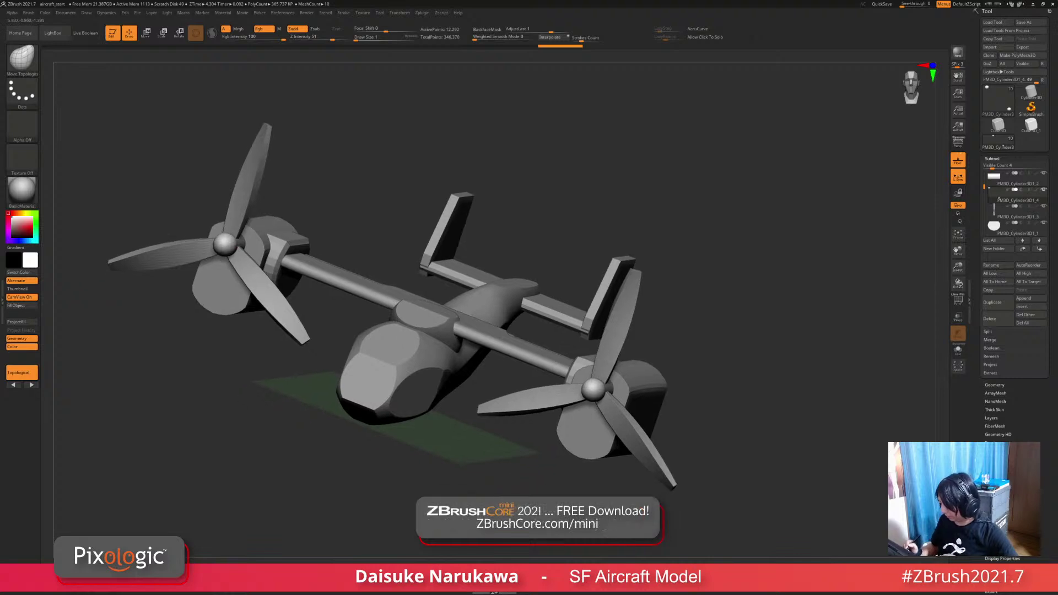
# Step: Examine the proportions of the engine nacelles and wing from front, top and angled views
pyautogui.keyDown('alt'); pyautogui.click(587, 433); pyautogui.keyUp('alt')
pyautogui.keyDown('shift'); pyautogui.moveTo(587, 433); pyautogui.dragTo(608, 407, button='right'); pyautogui.keyUp('shift')
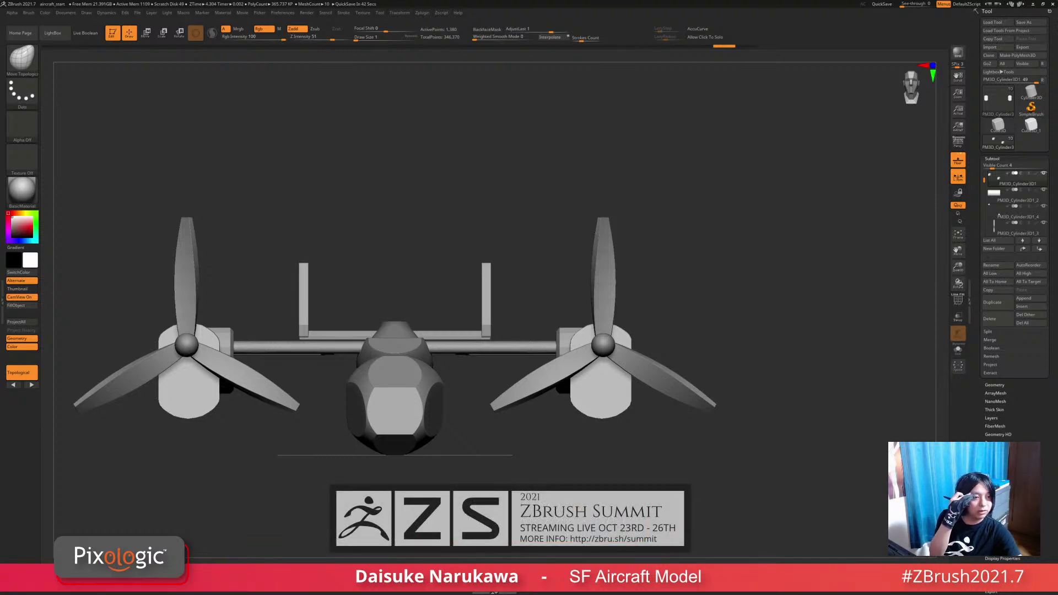
pyautogui.moveTo(744, 386)
pyautogui.mouseDown()
pyautogui.moveTo(744, 331)
pyautogui.moveTo(744, 380)
pyautogui.mouseUp()
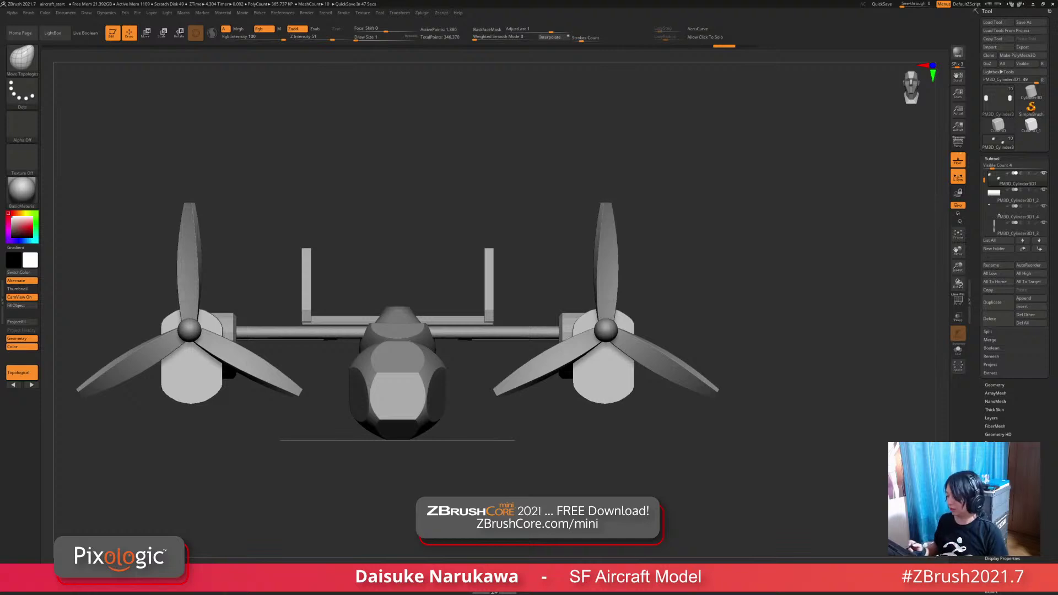
pyautogui.moveTo(772, 248); pyautogui.dragTo(794, 374)
pyautogui.keyDown('alt'); pyautogui.click(480, 281); pyautogui.keyUp('alt')
pyautogui.keyDown('shift'); pyautogui.moveTo(717, 309); pyautogui.dragTo(748, 357); pyautogui.keyUp('shift')
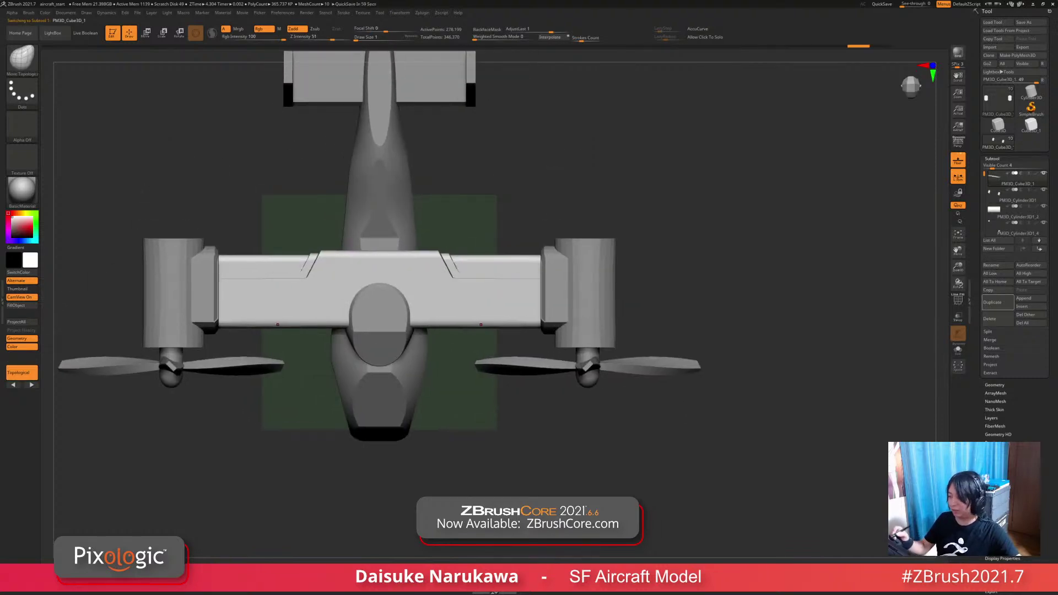
pyautogui.moveTo(748, 331)
pyautogui.mouseDown()
pyautogui.moveTo(754, 365)
pyautogui.moveTo(753, 337)
pyautogui.moveTo(754, 354)
pyautogui.mouseUp()
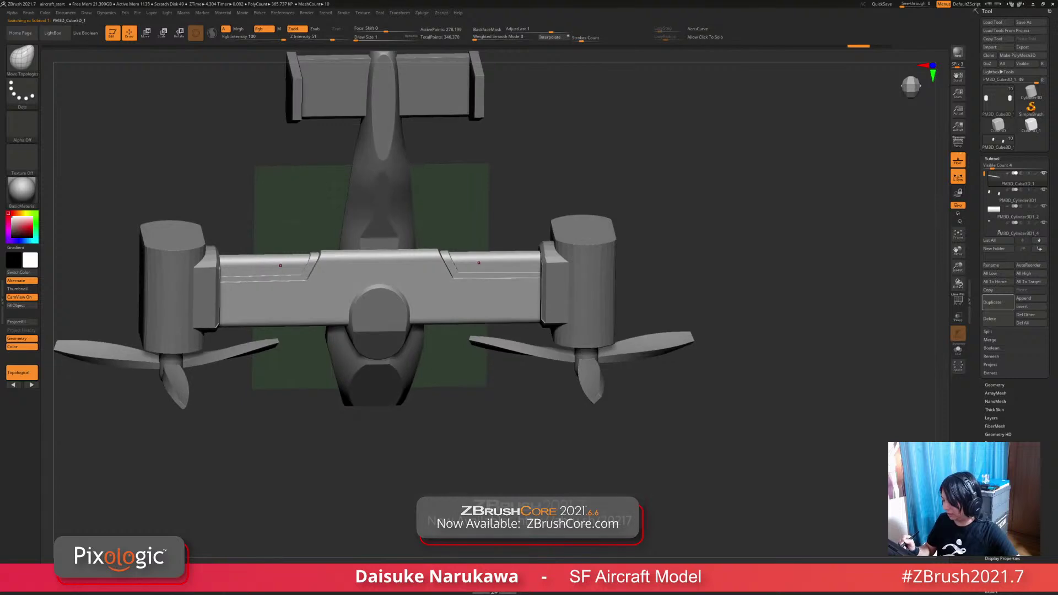
pyautogui.moveTo(472, 263); pyautogui.dragTo(472, 265)
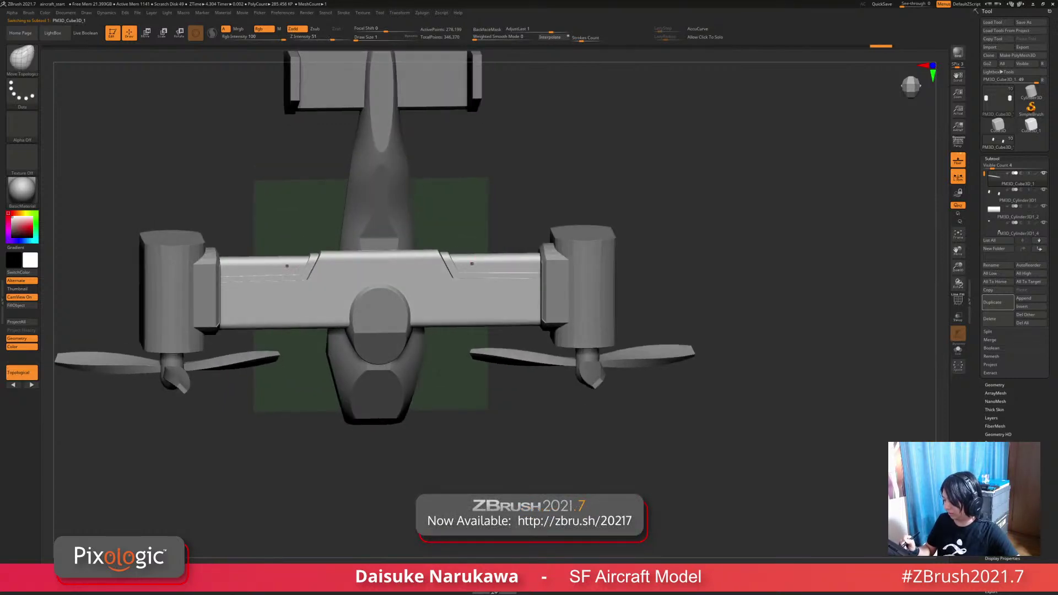
pyautogui.keyDown('shift'); pyautogui.moveTo(753, 354); pyautogui.dragTo(747, 263); pyautogui.keyUp('shift')
pyautogui.keyDown('alt'); pyautogui.click(585, 315); pyautogui.keyUp('alt')
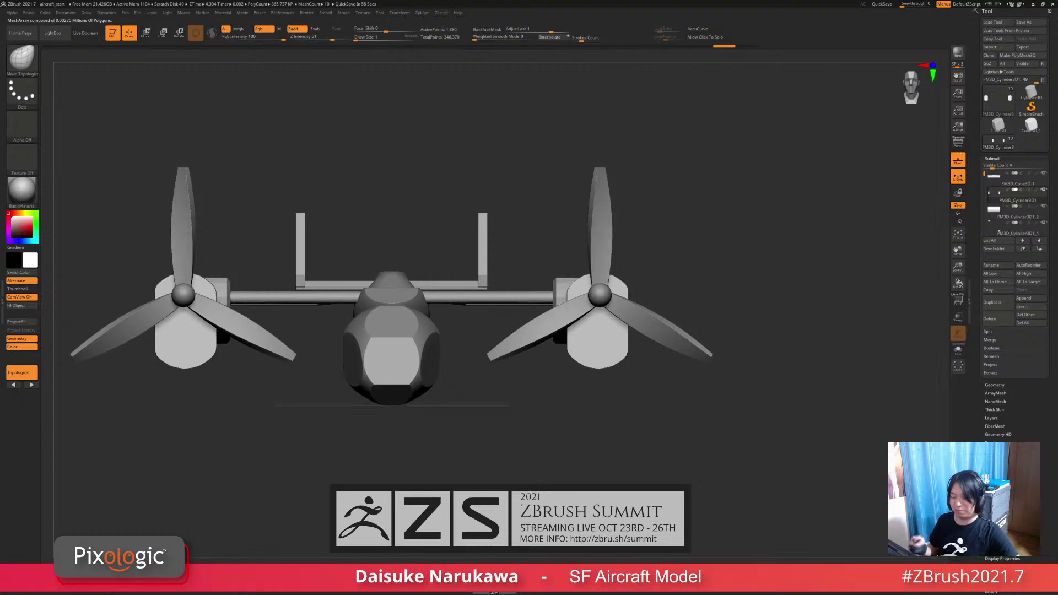
pyautogui.moveTo(772, 231)
pyautogui.mouseDown()
pyautogui.moveTo(719, 270)
pyautogui.moveTo(730, 303)
pyautogui.moveTo(716, 350)
pyautogui.mouseUp()
# Step: Select the fuselage subtool and append a Sphere3D as a new subtool
pyautogui.keyDown('alt'); pyautogui.click(400, 361); pyautogui.keyUp('alt')
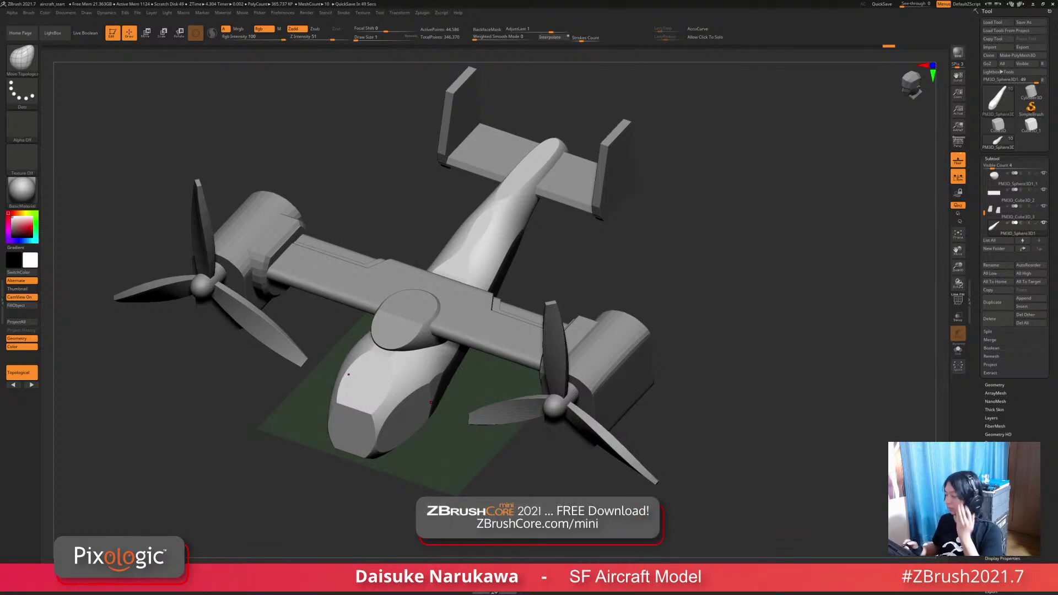
pyautogui.click(1025, 298)
pyautogui.click(1023, 298)
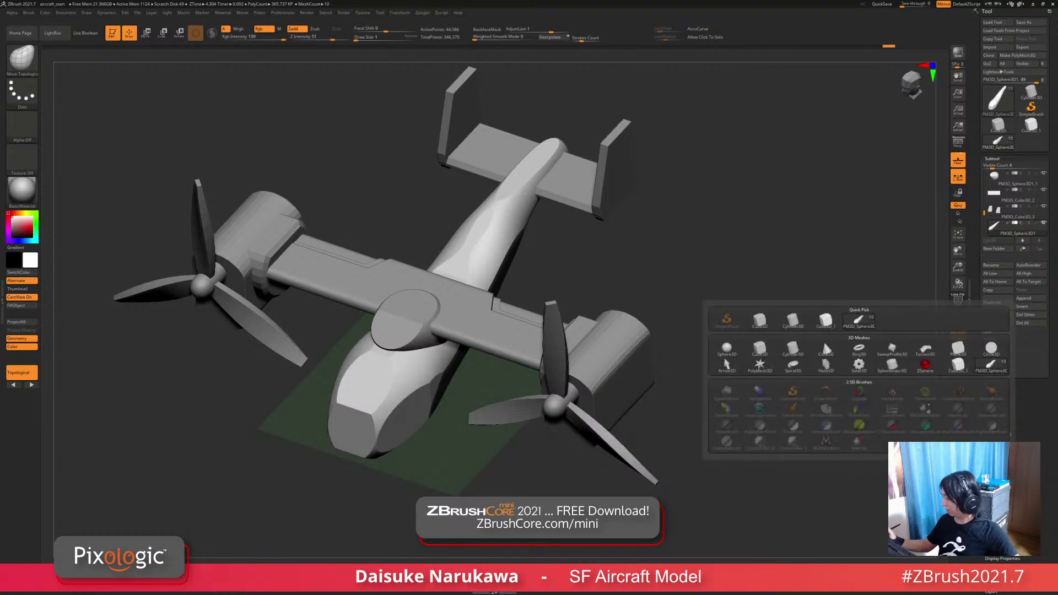
pyautogui.click(727, 349)
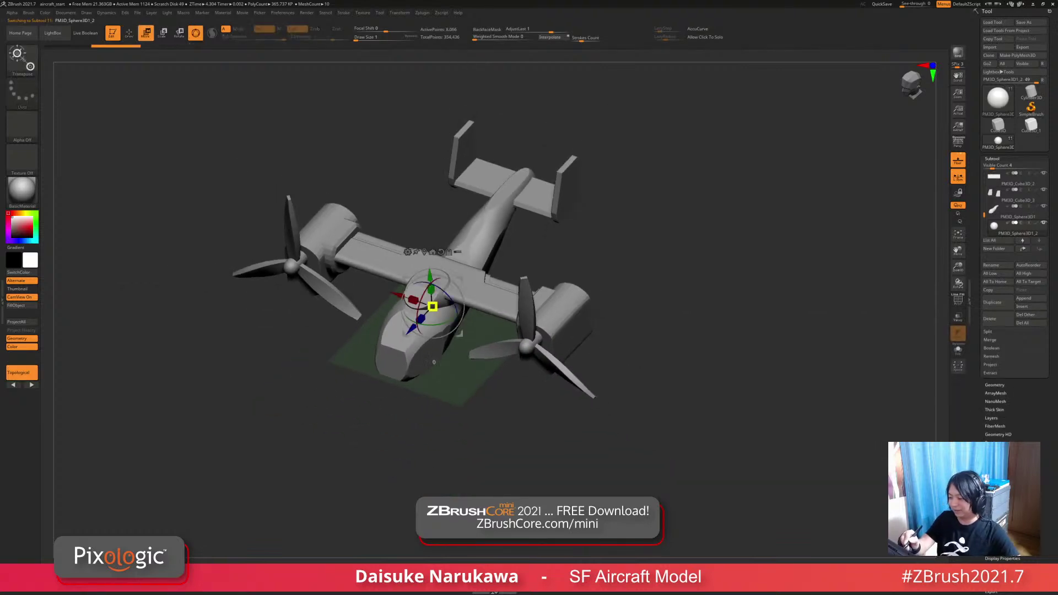
# Step: Shrink the appended sphere and place it on the fuselage's side just behind the engine nacelle
pyautogui.moveTo(689, 419); pyautogui.dragTo(700, 350)
pyautogui.moveTo(456, 322)
pyautogui.mouseDown()
pyautogui.moveTo(476, 329)
pyautogui.moveTo(441, 310)
pyautogui.mouseUp()
pyautogui.keyDown('alt'); pyautogui.moveTo(689, 386); pyautogui.dragTo(689, 452); pyautogui.keyUp('alt')
pyautogui.moveTo(443, 310); pyautogui.dragTo(425, 326)
pyautogui.moveTo(688, 430); pyautogui.dragTo(532, 419)
pyautogui.moveTo(491, 339); pyautogui.dragTo(604, 314)
pyautogui.keyDown('alt'); pyautogui.moveTo(672, 408); pyautogui.dragTo(503, 445); pyautogui.keyUp('alt')
# Step: Pull the sphere backward along the fuselage into an elongated pod using the SnakeHook brush at a draw size of about 145
pyautogui.press('q')
pyautogui.press('b')
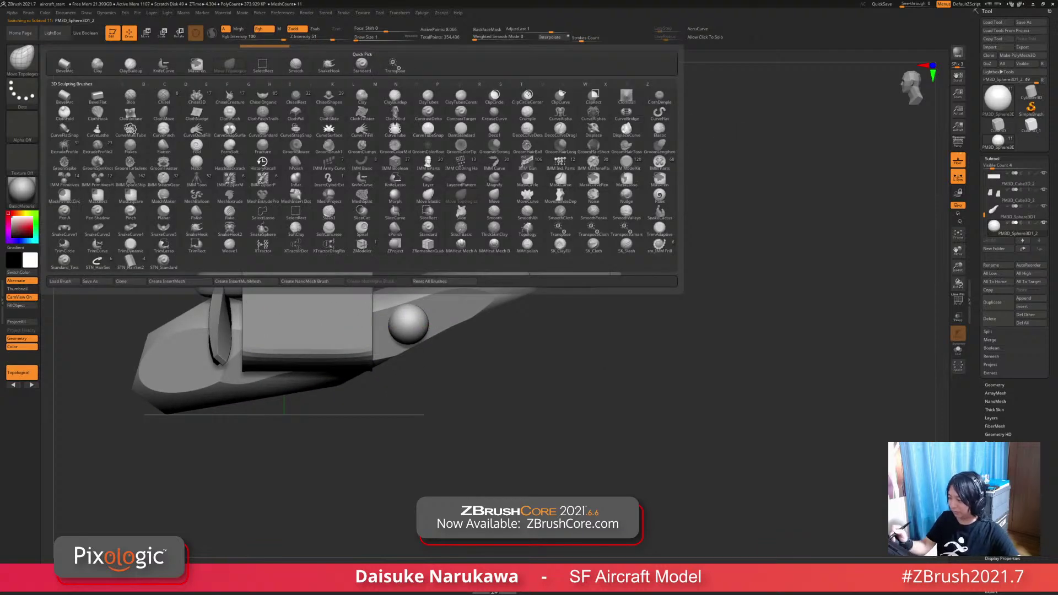
pyautogui.press('b')
pyautogui.click(329, 65)
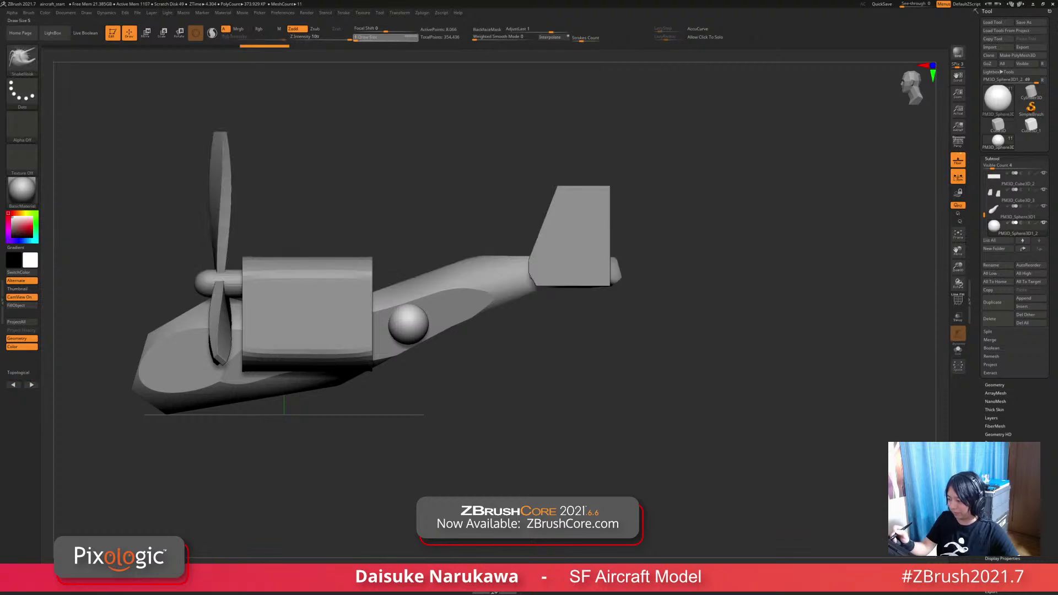
pyautogui.moveTo(368, 39); pyautogui.dragTo(378, 39)
pyautogui.moveTo(425, 318); pyautogui.dragTo(459, 306)
# Step: Refine the side pod with more SnakeHook strokes, tapering its rear end to follow the tail boom's slope
pyautogui.moveTo(557, 405); pyautogui.dragTo(485, 348)
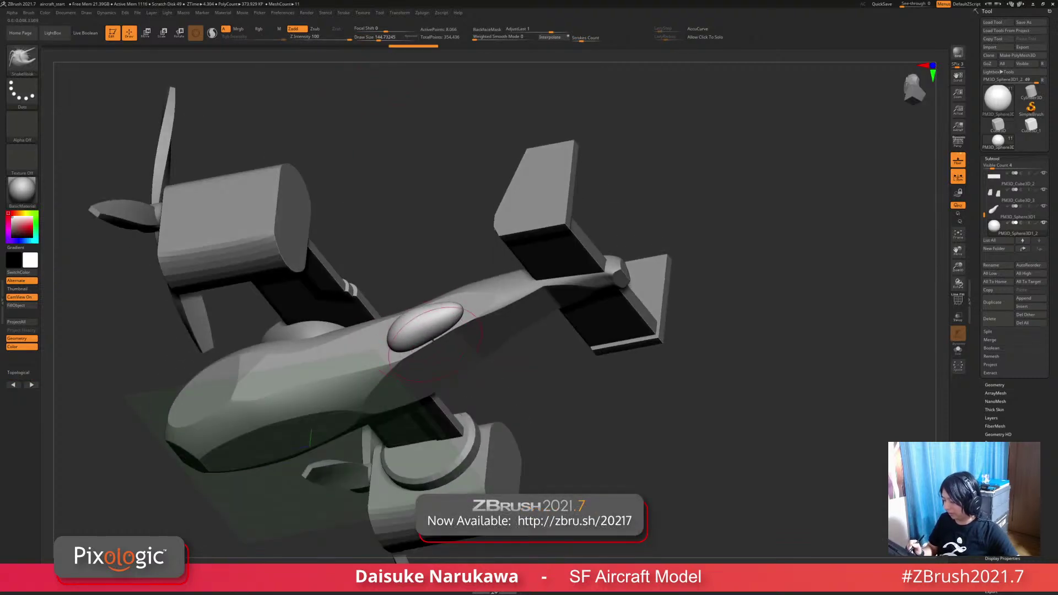
pyautogui.moveTo(512, 385)
pyautogui.mouseDown()
pyautogui.moveTo(557, 458)
pyautogui.moveTo(510, 408)
pyautogui.mouseUp()
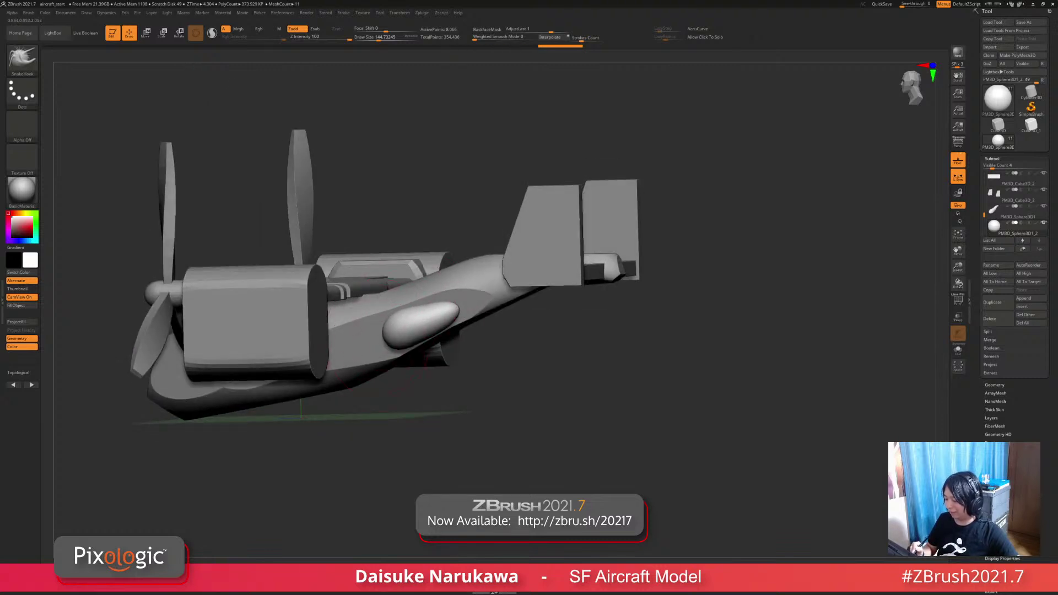
pyautogui.moveTo(416, 306)
pyautogui.mouseDown()
pyautogui.moveTo(458, 329)
pyautogui.moveTo(475, 315)
pyautogui.moveTo(443, 302)
pyautogui.mouseUp()
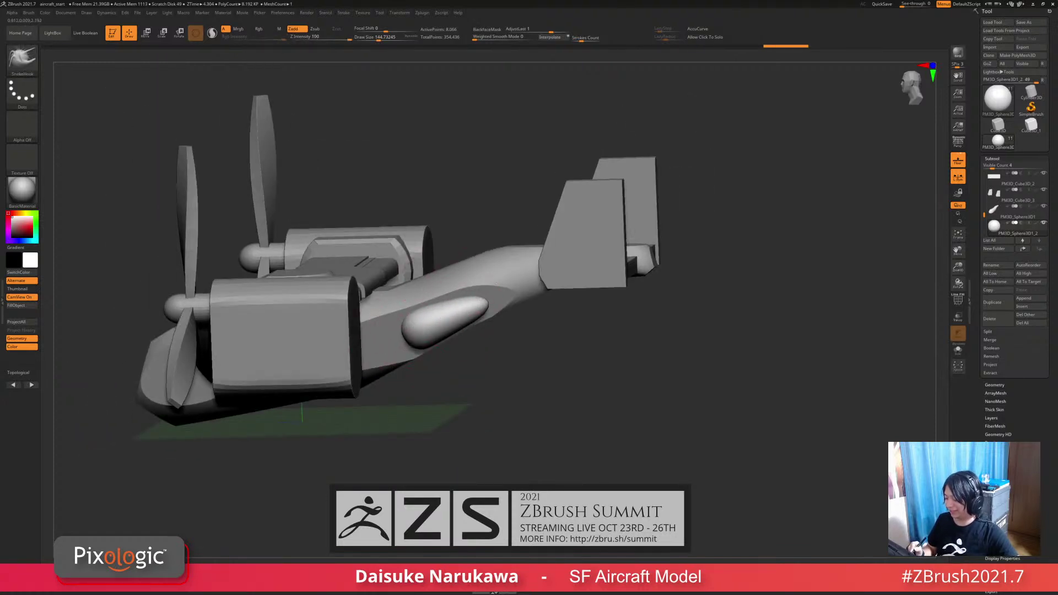
pyautogui.moveTo(378, 370)
pyautogui.mouseDown()
pyautogui.moveTo(384, 306)
pyautogui.moveTo(380, 357)
pyautogui.mouseUp()
pyautogui.moveTo(381, 357); pyautogui.dragTo(382, 371, button='right')
pyautogui.moveTo(474, 347); pyautogui.dragTo(441, 331, button='right')
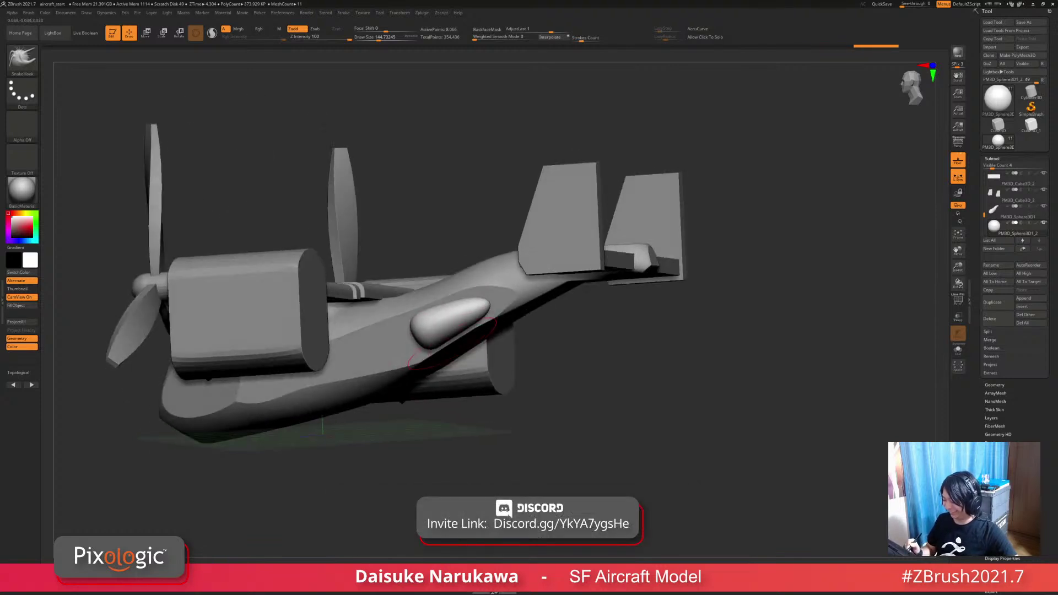
pyautogui.moveTo(458, 372); pyautogui.dragTo(450, 344, button='right')
pyautogui.moveTo(451, 337); pyautogui.dragTo(457, 325)
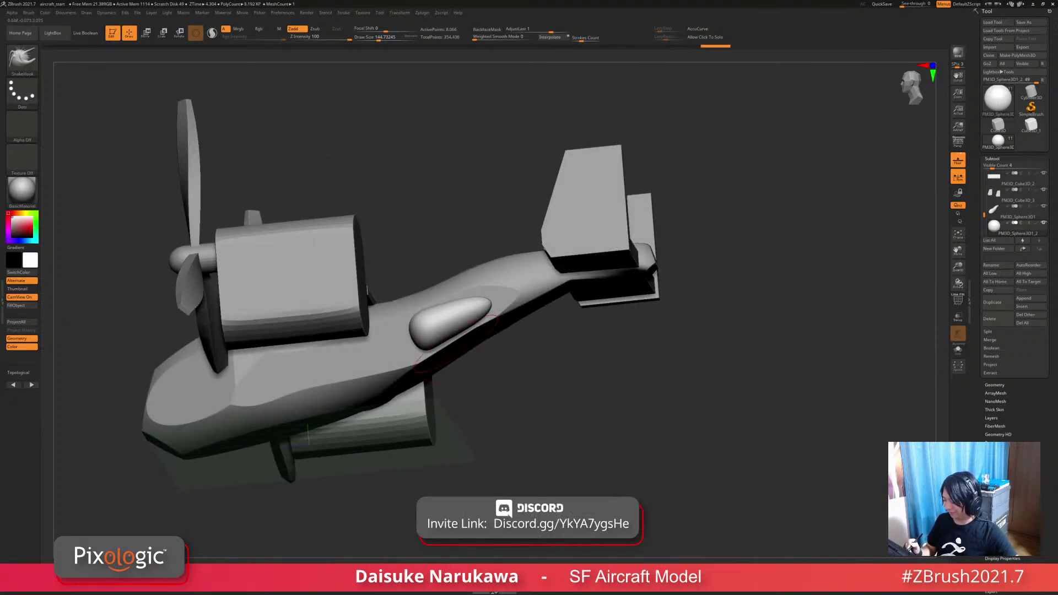
pyautogui.moveTo(454, 325); pyautogui.dragTo(452, 367, button='right')
pyautogui.keyDown('shift'); pyautogui.moveTo(438, 339); pyautogui.dragTo(424, 350); pyautogui.keyUp('shift')
pyautogui.moveTo(386, 304); pyautogui.dragTo(368, 357, button='right')
pyautogui.moveTo(410, 386)
pyautogui.mouseDown(button='right')
pyautogui.moveTo(433, 414)
pyautogui.moveTo(444, 407)
pyautogui.mouseUp(button='right')
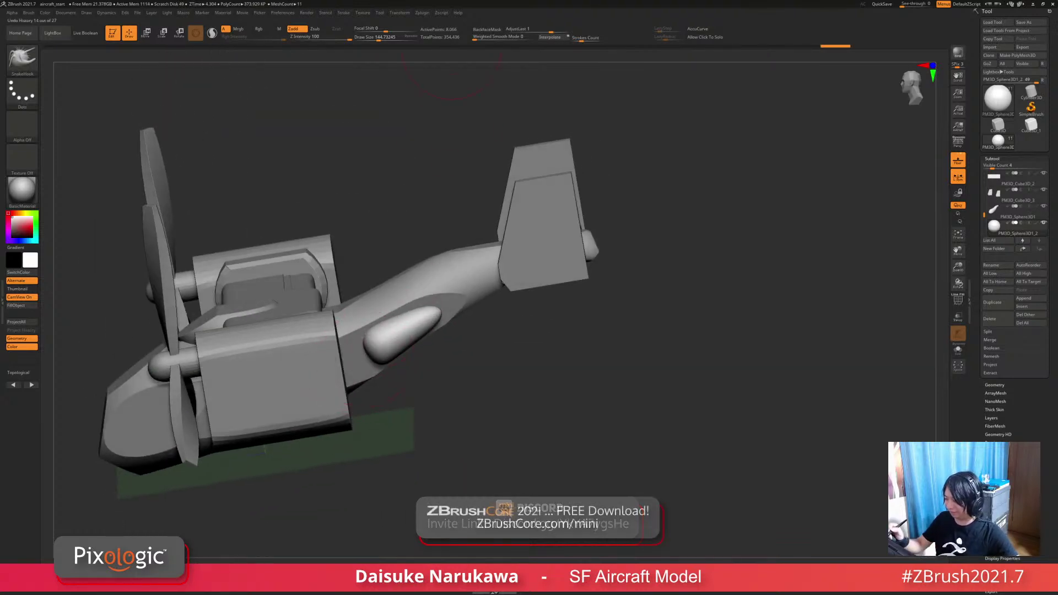
# Step: Reshape the side pod behind the nacelle with the SnakeHook brush at a draw size of about 97
pyautogui.click(374, 38)
pyautogui.moveTo(383, 394)
pyautogui.mouseDown(button='right')
pyautogui.moveTo(393, 389)
pyautogui.moveTo(387, 368)
pyautogui.moveTo(390, 379)
pyautogui.moveTo(333, 347)
pyautogui.mouseUp(button='right')
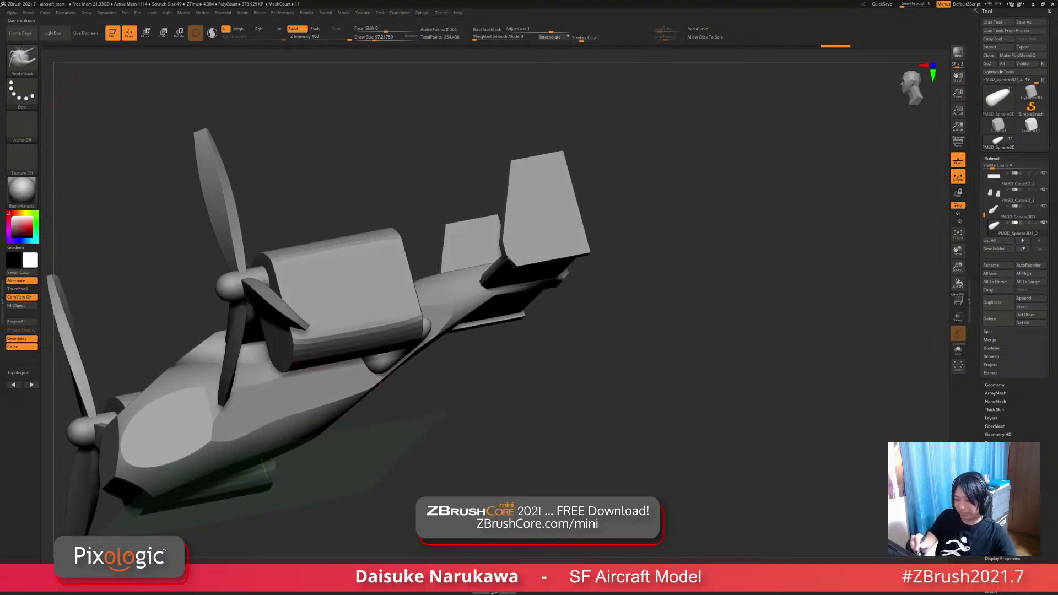
# Step: Flatten the side pod's front end into an angled face using the TrimDynamic brush
pyautogui.click(23, 58)
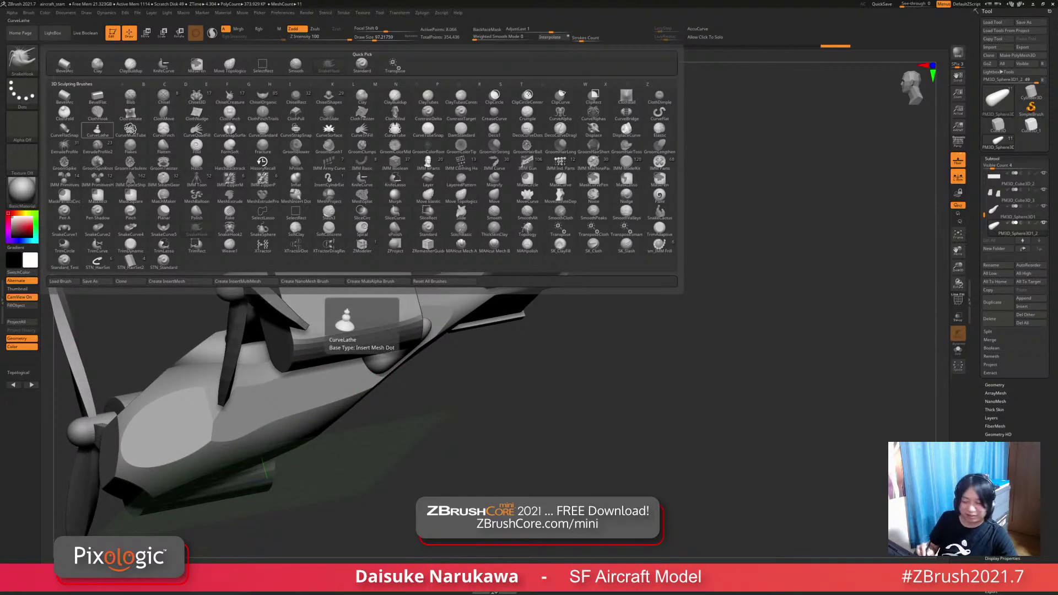
pyautogui.click(98, 96)
pyautogui.moveTo(337, 397)
pyautogui.mouseDown(button='right')
pyautogui.moveTo(343, 347)
pyautogui.moveTo(375, 337)
pyautogui.moveTo(369, 375)
pyautogui.mouseUp(button='right')
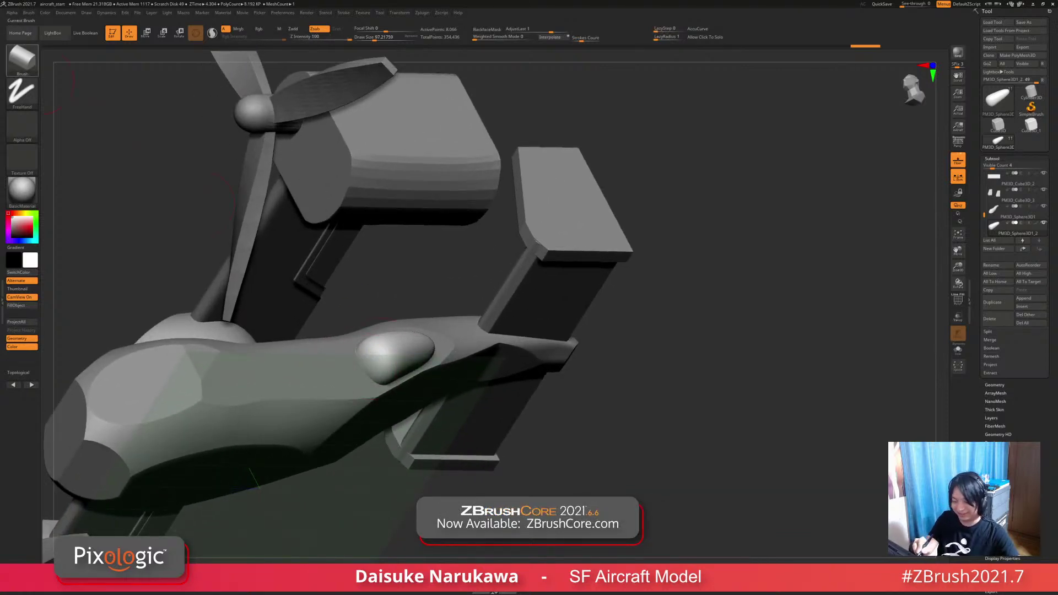
pyautogui.press('b')
pyautogui.press('t')
pyautogui.press('d')
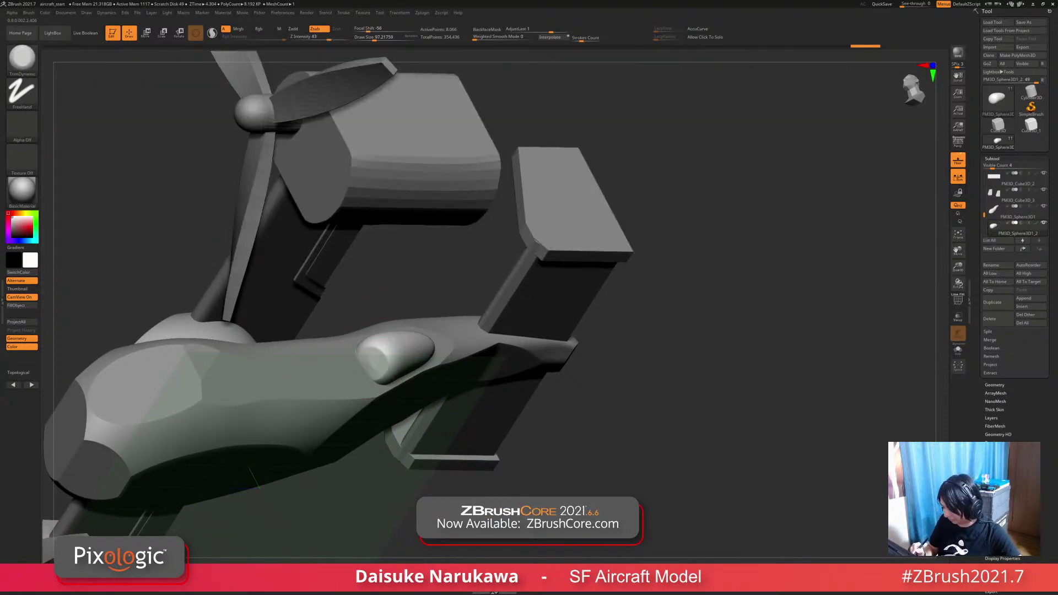
pyautogui.moveTo(386, 375)
pyautogui.keyDown('ctrl'); pyautogui.mouseDown(button='right')
pyautogui.moveTo(381, 344)
pyautogui.moveTo(372, 371)
pyautogui.moveTo(387, 383)
pyautogui.mouseUp(button='right'); pyautogui.keyUp('ctrl')
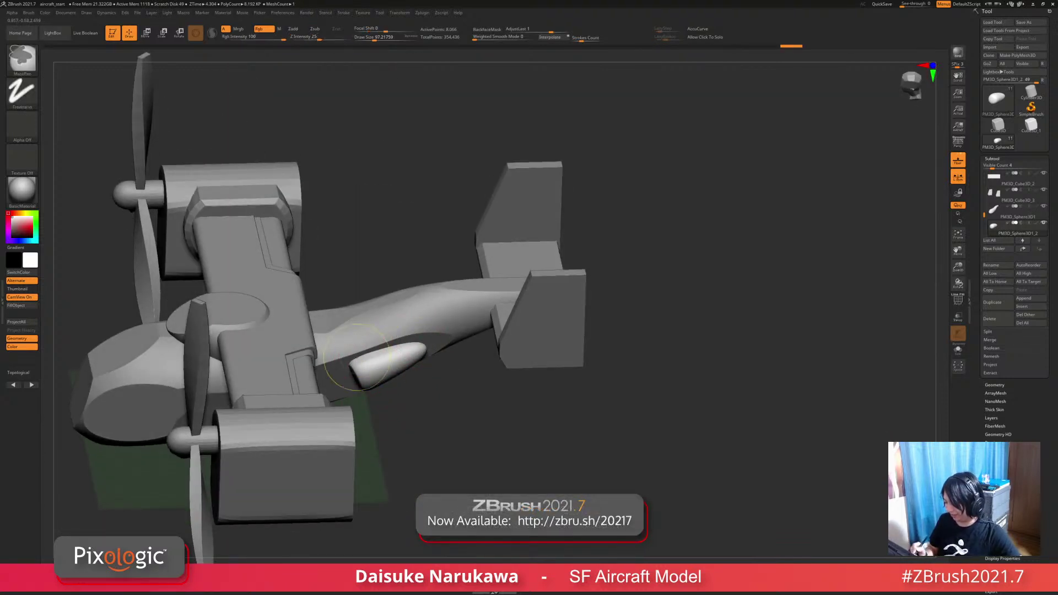
# Step: Smooth the side pod's rear end and outer surface with the Smooth brush
pyautogui.press('shift')
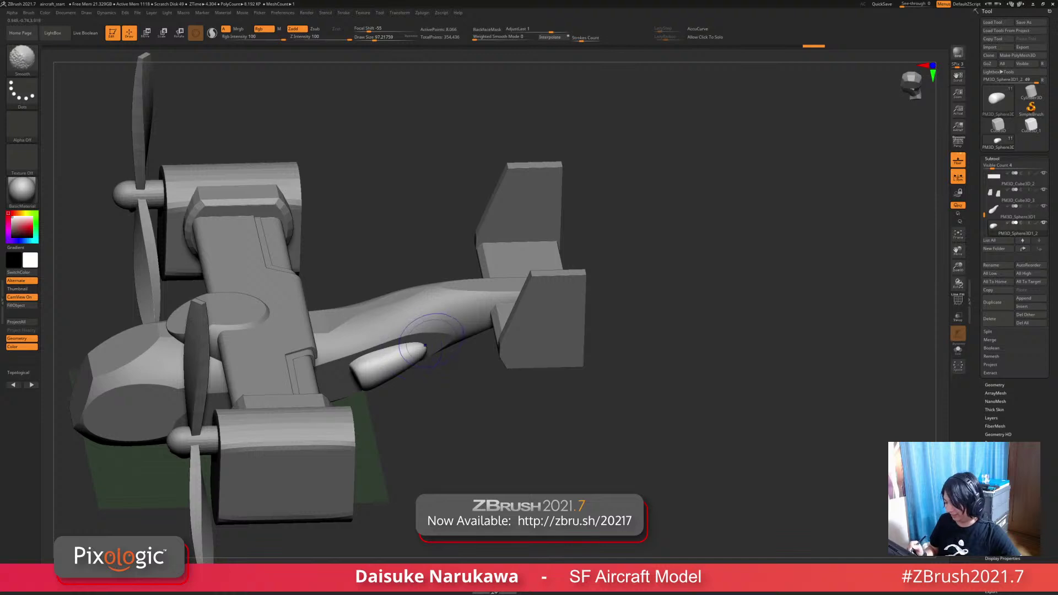
pyautogui.moveTo(425, 346)
pyautogui.mouseDown(button='right')
pyautogui.moveTo(394, 300)
pyautogui.moveTo(405, 325)
pyautogui.mouseUp(button='right')
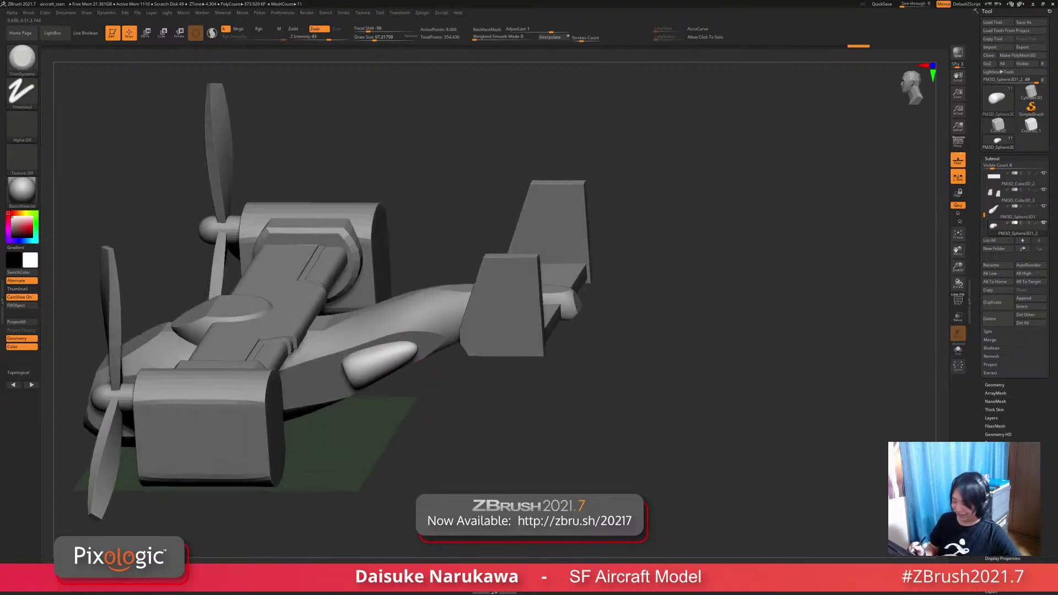
pyautogui.press('shift')
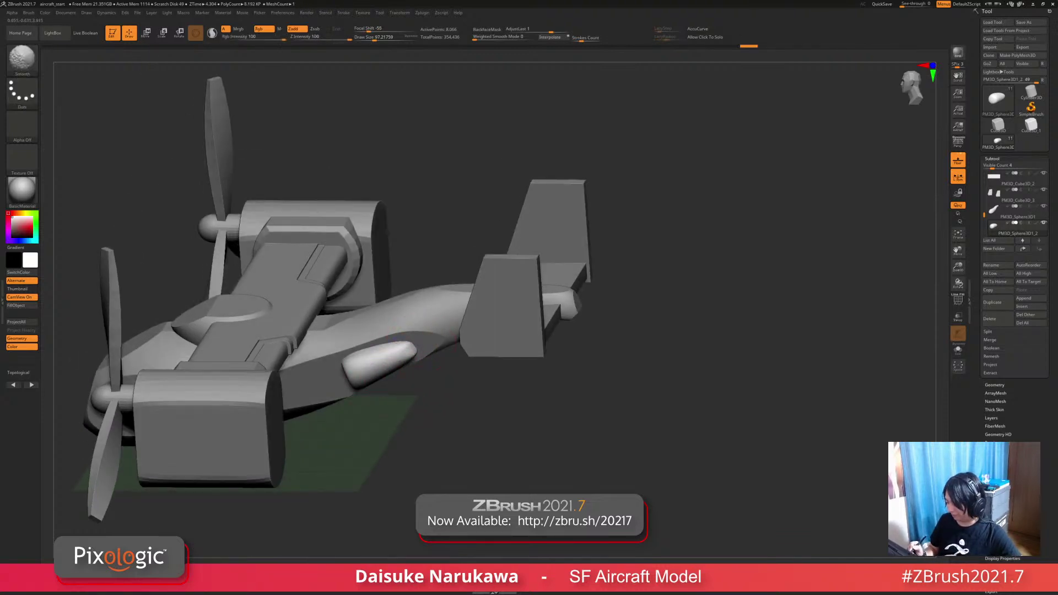
pyautogui.keyDown('shift'); pyautogui.moveTo(406, 361); pyautogui.dragTo(396, 363); pyautogui.keyUp('shift')
pyautogui.keyDown('ctrl'); pyautogui.moveTo(397, 364); pyautogui.dragTo(394, 336, button='right'); pyautogui.keyUp('ctrl')
pyautogui.moveTo(394, 336); pyautogui.dragTo(379, 201, button='right')
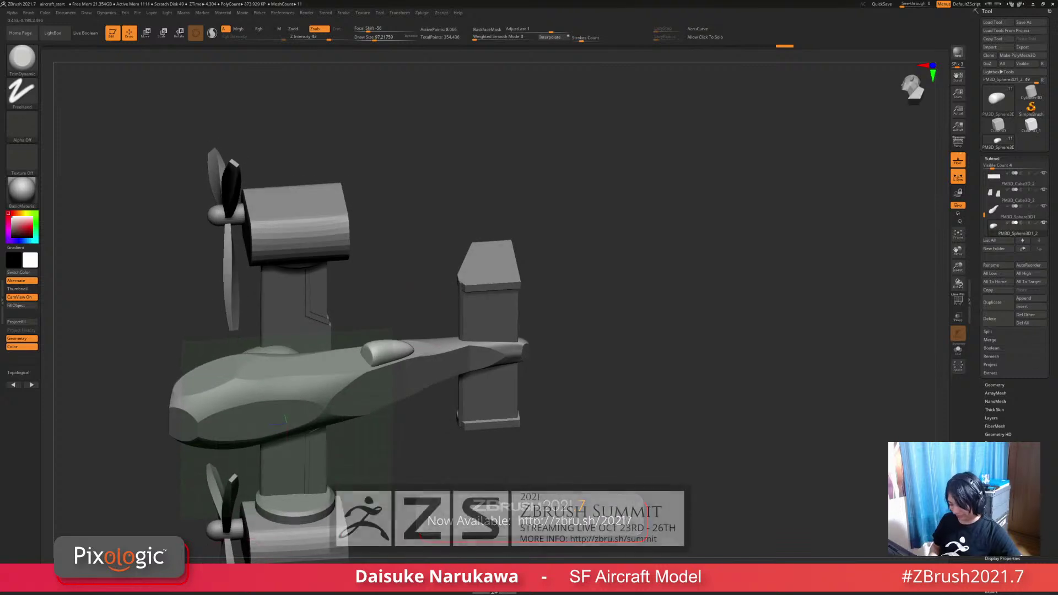
# Step: Turn off the floor grid and the Local rotation setting
pyautogui.keyDown('alt'); pyautogui.moveTo(339, 494); pyautogui.dragTo(395, 431, button='right'); pyautogui.keyUp('alt')
pyautogui.click(957, 160)
pyautogui.click(958, 177)
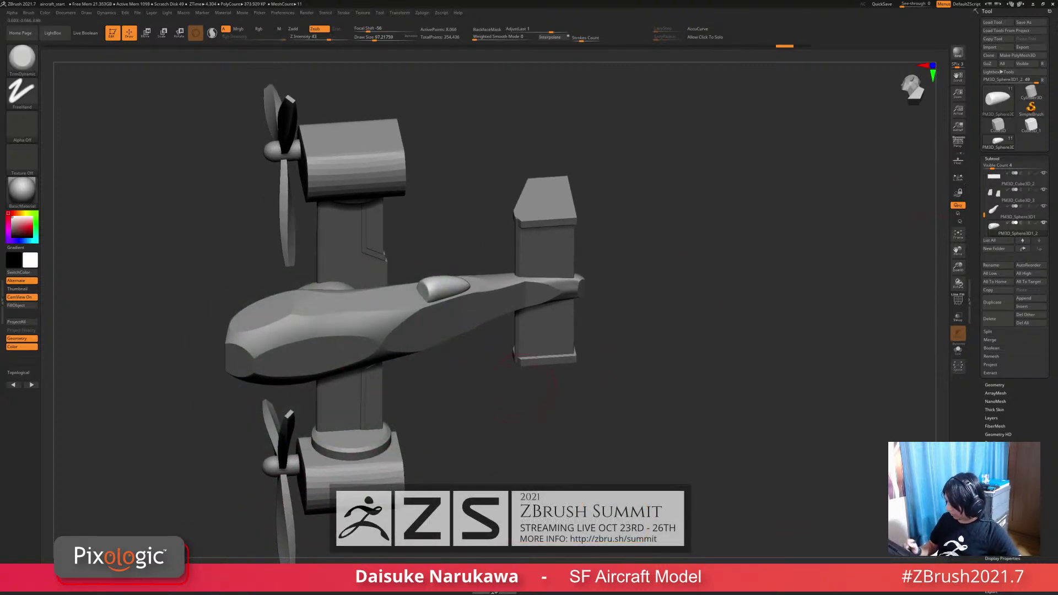
pyautogui.moveTo(543, 400)
pyautogui.mouseDown(button='right')
pyautogui.moveTo(542, 368)
pyautogui.moveTo(537, 382)
pyautogui.mouseUp(button='right')
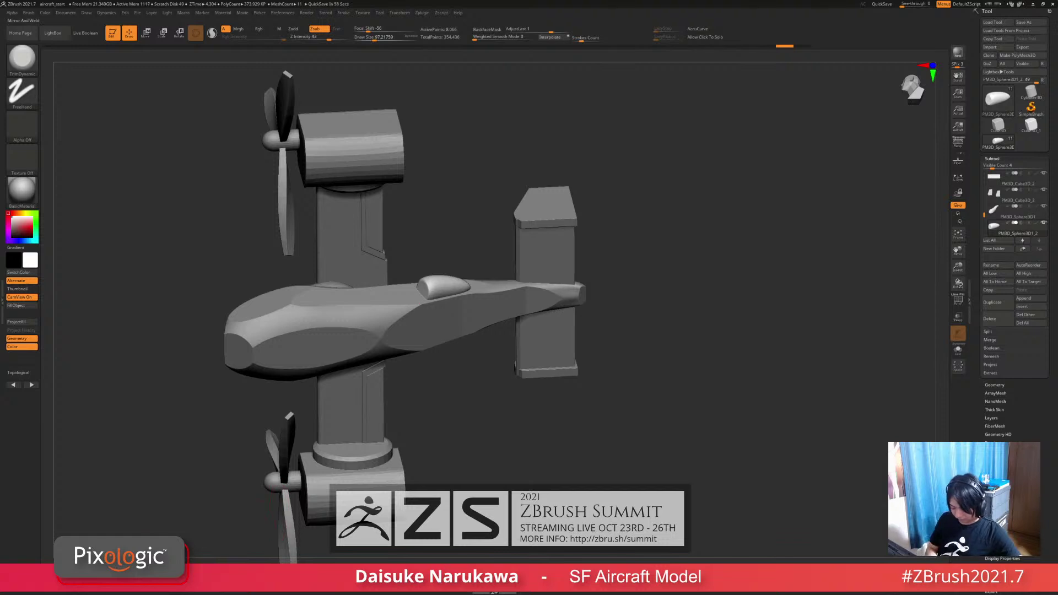
# Step: Mirror And Weld the side pod onto the fuselage's opposite side and trim its rear surface with TrimDynamic
pyautogui.hotkey('ctrl', 'm')
pyautogui.moveTo(410, 325); pyautogui.dragTo(466, 365, button='right')
pyautogui.keyDown('ctrl'); pyautogui.moveTo(466, 365); pyautogui.dragTo(468, 376, button='right'); pyautogui.keyUp('ctrl')
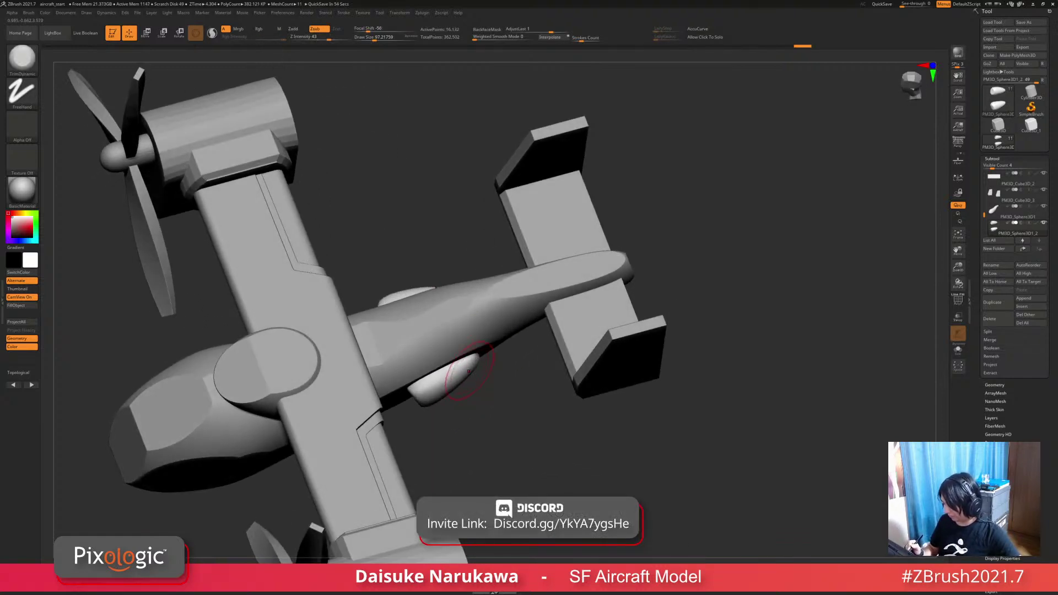
pyautogui.moveTo(467, 374); pyautogui.dragTo(468, 370)
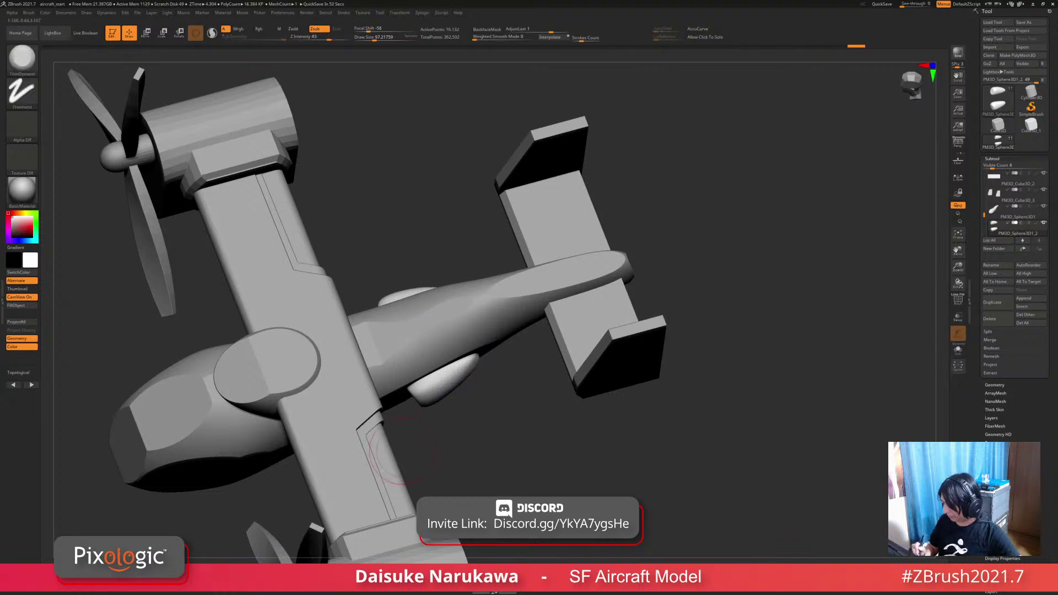
pyautogui.moveTo(468, 369)
pyautogui.keyDown('shift'); pyautogui.mouseDown(button='right')
pyautogui.moveTo(460, 325)
pyautogui.moveTo(424, 278)
pyautogui.moveTo(375, 397)
pyautogui.moveTo(466, 427)
pyautogui.moveTo(478, 409)
pyautogui.moveTo(460, 424)
pyautogui.moveTo(474, 410)
pyautogui.moveTo(472, 363)
pyautogui.mouseUp(button='right'); pyautogui.keyUp('shift')
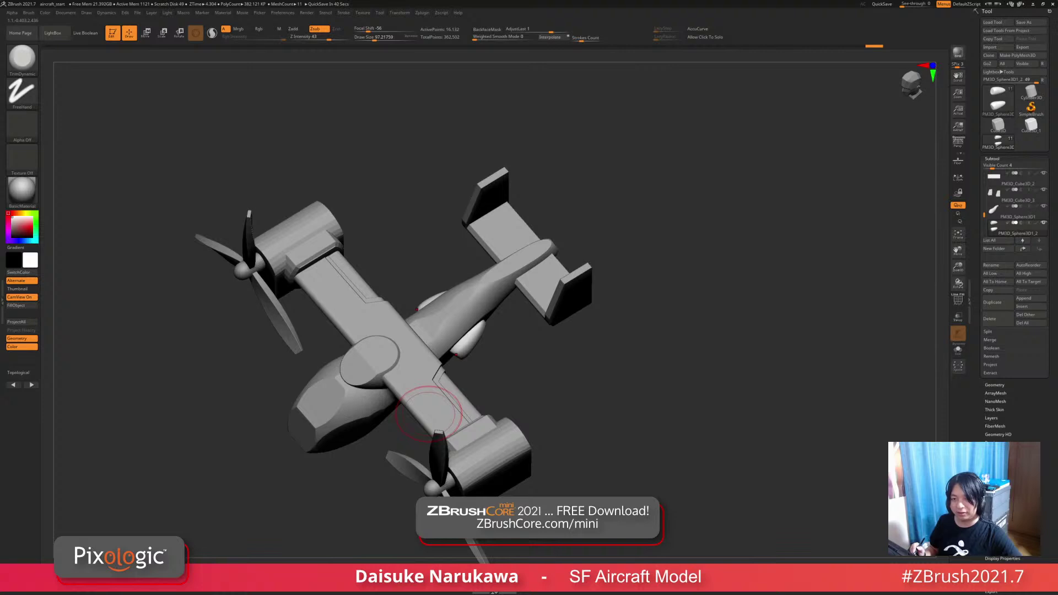
# Step: Make the fuselage the active subtool again and append another Sphere3D below it
pyautogui.keyDown('alt'); pyautogui.moveTo(428, 415); pyautogui.dragTo(458, 416, button='right'); pyautogui.keyUp('alt')
pyautogui.moveTo(458, 417); pyautogui.dragTo(565, 393, button='right')
pyautogui.keyDown('alt'); pyautogui.click(419, 380); pyautogui.keyUp('alt')
pyautogui.click(1023, 307)
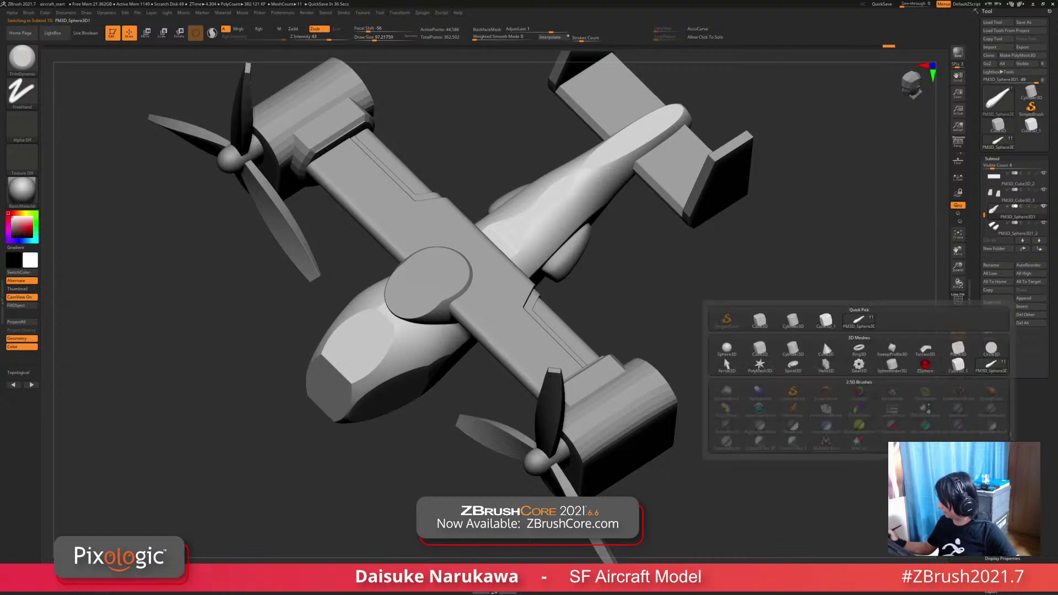
pyautogui.click(727, 349)
pyautogui.keyDown('ctrl'); pyautogui.moveTo(584, 391); pyautogui.dragTo(574, 358, button='right'); pyautogui.keyUp('ctrl')
pyautogui.moveTo(573, 358)
pyautogui.keyDown('shift'); pyautogui.mouseDown(button='right')
pyautogui.moveTo(561, 390)
pyautogui.moveTo(557, 368)
pyautogui.mouseUp(button='right'); pyautogui.keyUp('shift')
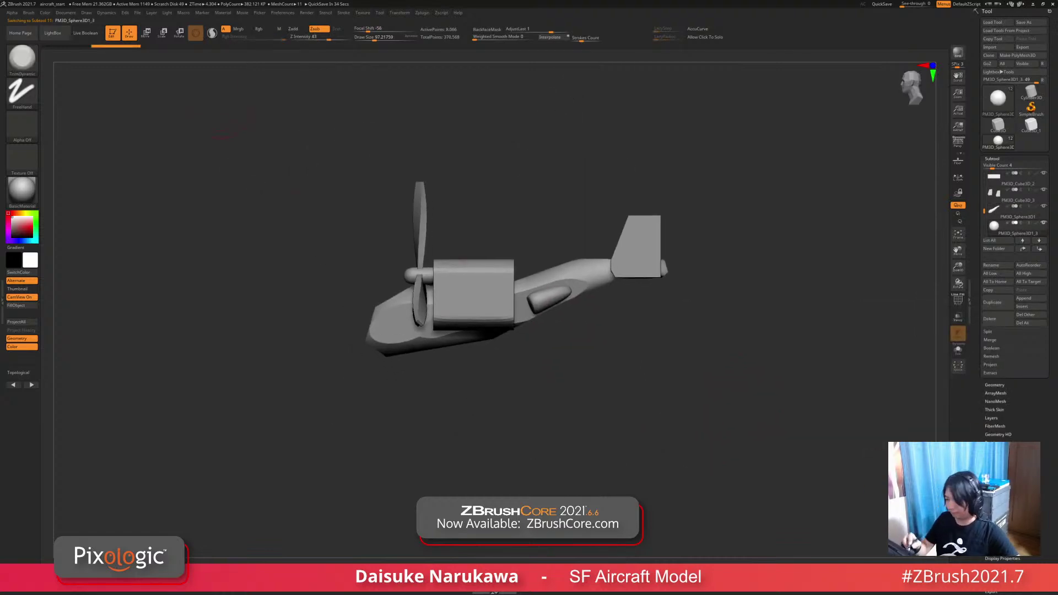
# Step: Shrink the new sphere and place it low on the side of the fuselage's nose
pyautogui.click(146, 33)
pyautogui.moveTo(486, 336); pyautogui.dragTo(445, 356)
pyautogui.moveTo(378, 329); pyautogui.dragTo(387, 330)
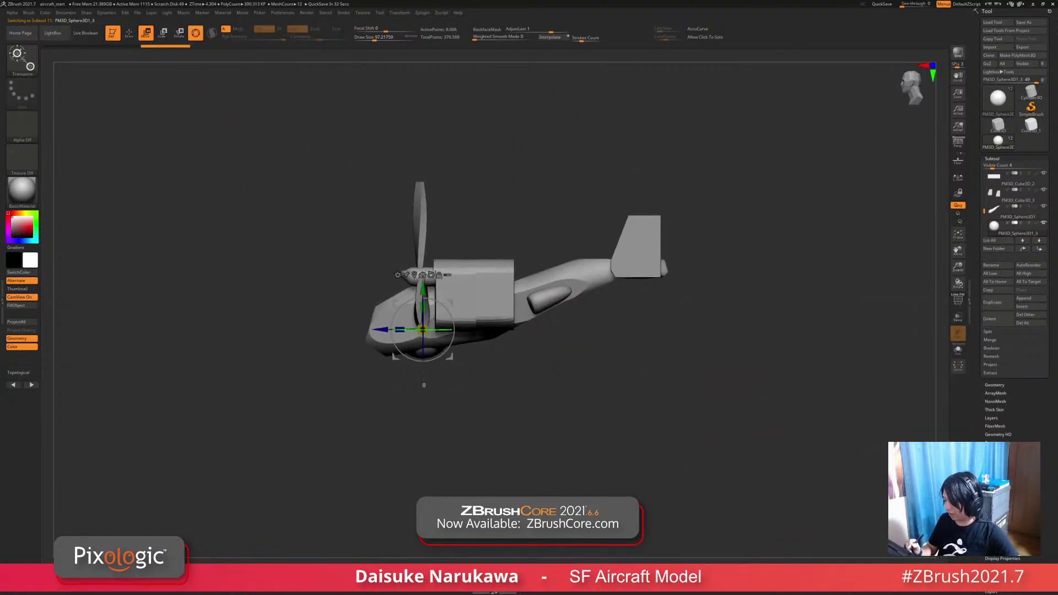
pyautogui.keyDown('shift'); pyautogui.moveTo(388, 375); pyautogui.dragTo(496, 402, button='right'); pyautogui.keyUp('shift')
pyautogui.moveTo(362, 322); pyautogui.dragTo(388, 322)
pyautogui.keyDown('ctrl'); pyautogui.moveTo(426, 322); pyautogui.dragTo(426, 353, button='right'); pyautogui.keyUp('ctrl')
pyautogui.moveTo(428, 323); pyautogui.dragTo(426, 326)
# Step: Tilt the nose sphere to follow the fuselage and scale it into a slim ellipsoid half-sunk in the nose's side
pyautogui.moveTo(485, 396); pyautogui.dragTo(375, 374, button='right')
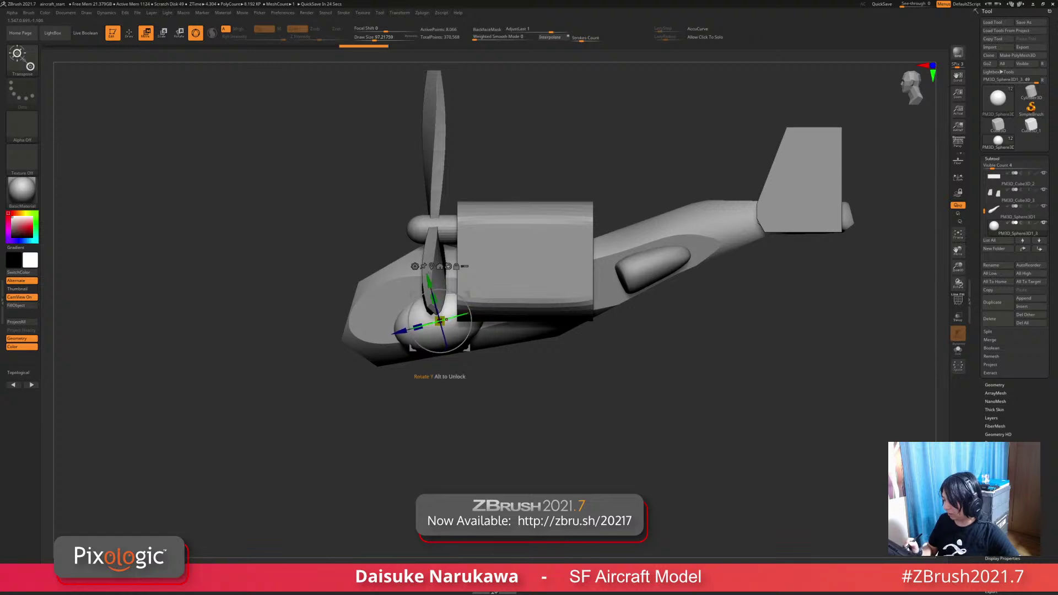
pyautogui.moveTo(374, 375); pyautogui.dragTo(499, 399, button='right')
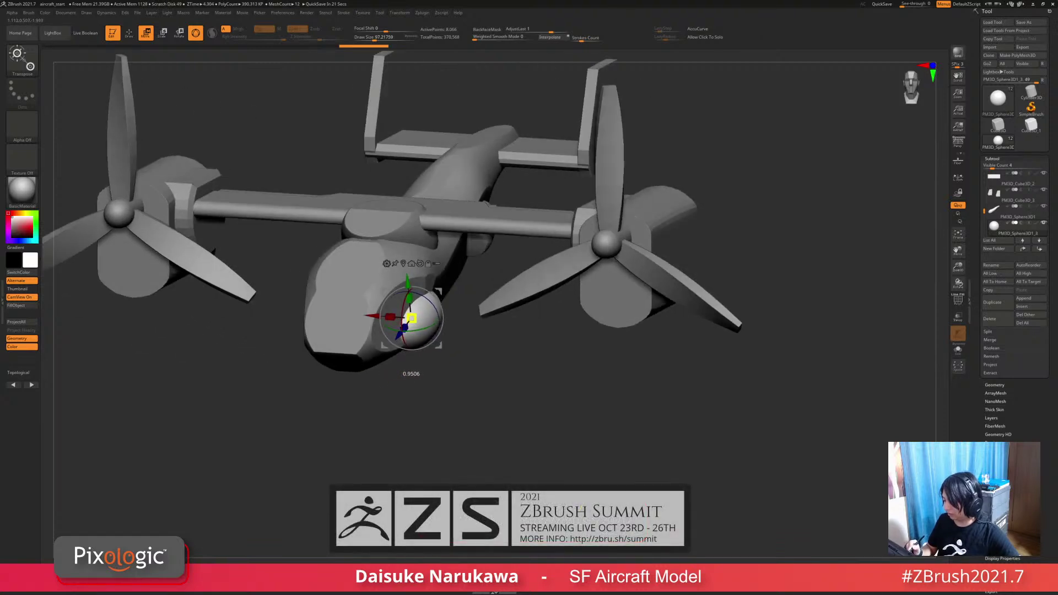
pyautogui.moveTo(412, 319)
pyautogui.mouseDown(button='right')
pyautogui.moveTo(435, 312)
pyautogui.moveTo(504, 328)
pyautogui.mouseUp(button='right')
pyautogui.press('q')
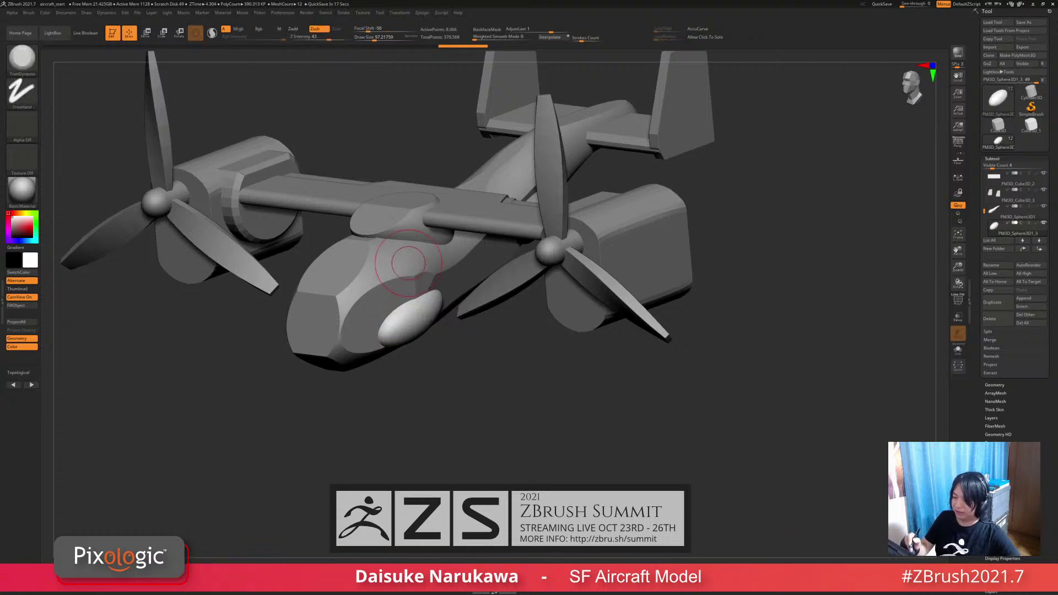
# Step: Mirror And Weld the ellipsoid to the nose's other side and begin shaping the pair with the SnakeHook brush
pyautogui.moveTo(410, 323); pyautogui.dragTo(408, 388, button='right')
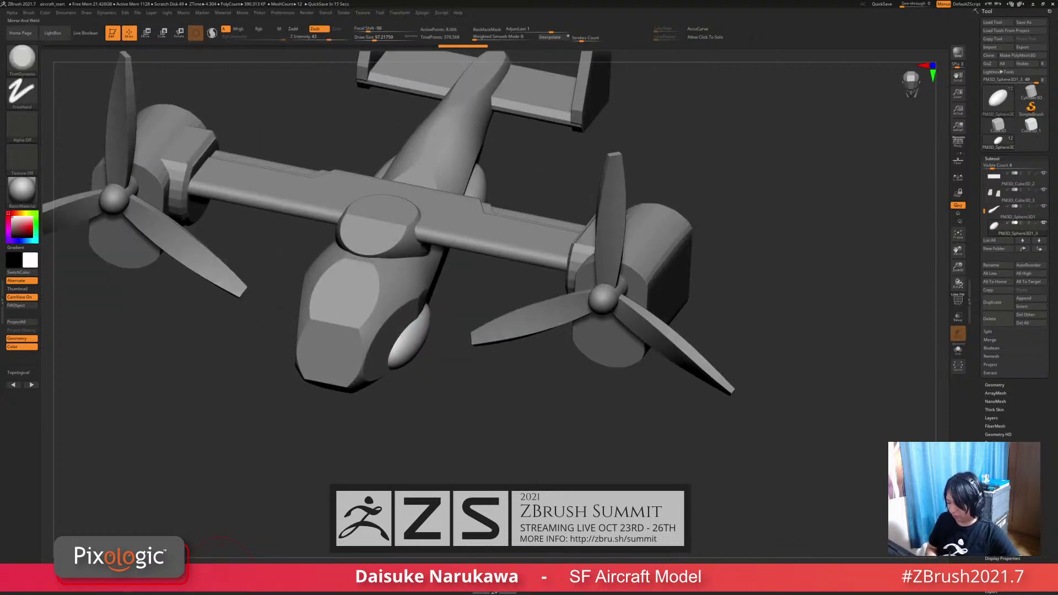
pyautogui.moveTo(224, 546)
pyautogui.mouseDown(button='right')
pyautogui.moveTo(442, 348)
pyautogui.moveTo(420, 355)
pyautogui.moveTo(400, 338)
pyautogui.moveTo(410, 370)
pyautogui.mouseUp(button='right')
pyautogui.press('shift')
pyautogui.press('b')
pyautogui.press('s')
pyautogui.press('h')
pyautogui.moveTo(428, 379); pyautogui.dragTo(426, 370)
pyautogui.moveTo(426, 370)
pyautogui.mouseDown(button='right')
pyautogui.moveTo(394, 389)
pyautogui.moveTo(366, 369)
pyautogui.moveTo(414, 364)
pyautogui.moveTo(421, 380)
pyautogui.moveTo(420, 353)
pyautogui.moveTo(386, 352)
pyautogui.mouseUp(button='right')
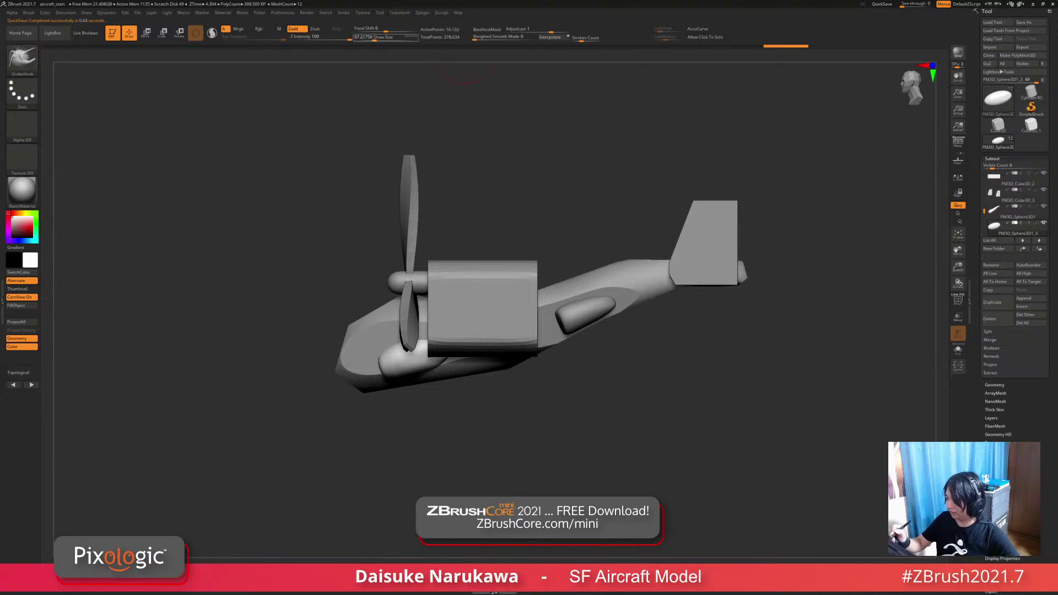
# Step: Bend the rear ends of the nose pods upward with the SnakeHook brush, reducing the draw size to about 94
pyautogui.click(385, 37)
pyautogui.moveTo(404, 293); pyautogui.dragTo(461, 298, button='right')
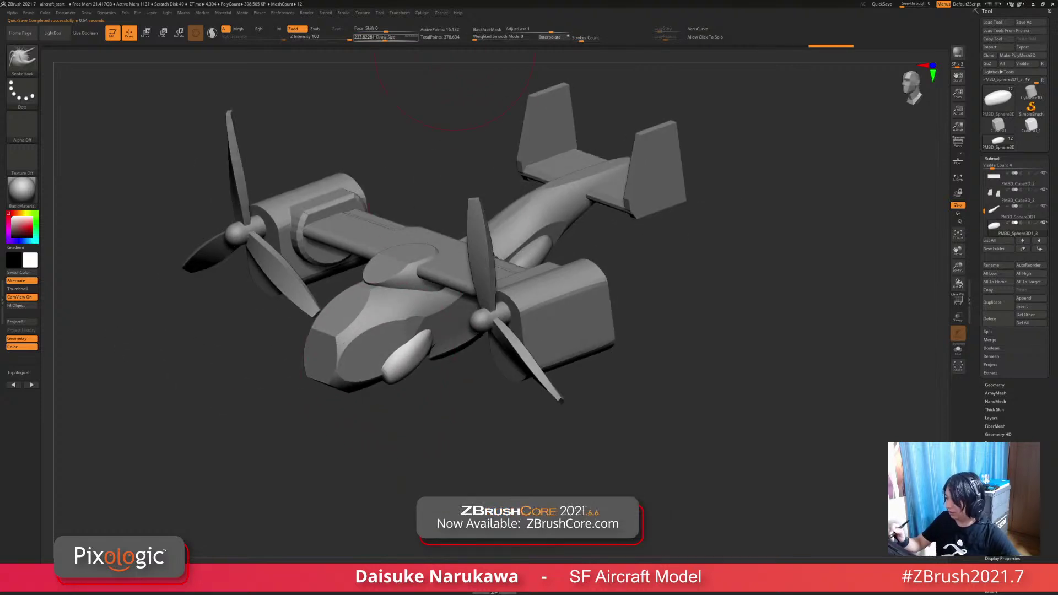
pyautogui.click(374, 37)
pyautogui.moveTo(392, 402)
pyautogui.mouseDown(button='right')
pyautogui.moveTo(393, 353)
pyautogui.moveTo(423, 379)
pyautogui.moveTo(433, 338)
pyautogui.mouseUp(button='right')
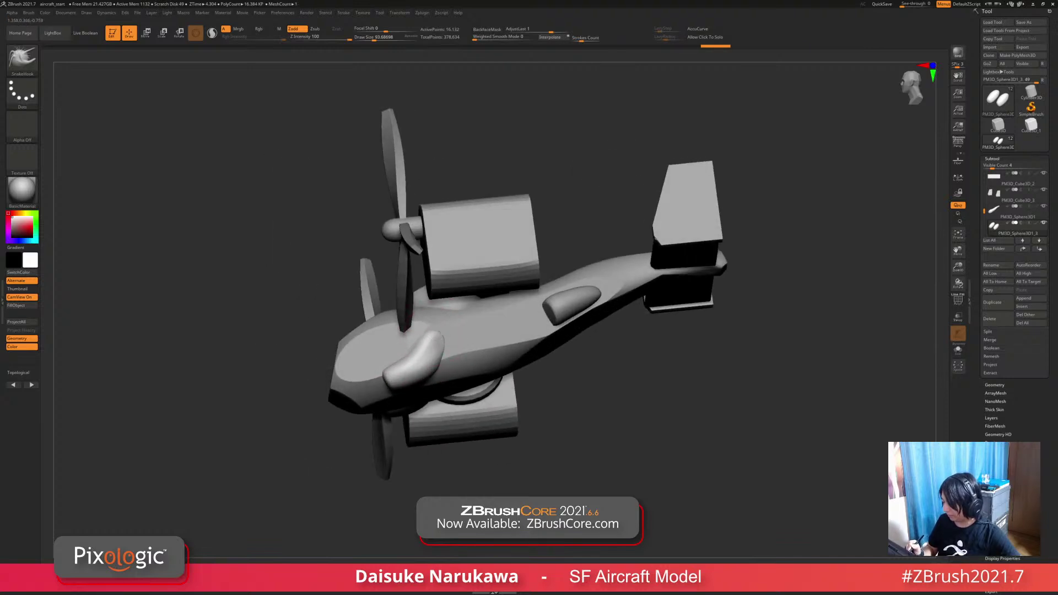
pyautogui.moveTo(439, 331)
pyautogui.mouseDown(button='right')
pyautogui.moveTo(465, 333)
pyautogui.moveTo(447, 326)
pyautogui.moveTo(449, 350)
pyautogui.moveTo(467, 359)
pyautogui.moveTo(436, 353)
pyautogui.moveTo(462, 272)
pyautogui.moveTo(483, 287)
pyautogui.mouseUp(button='right')
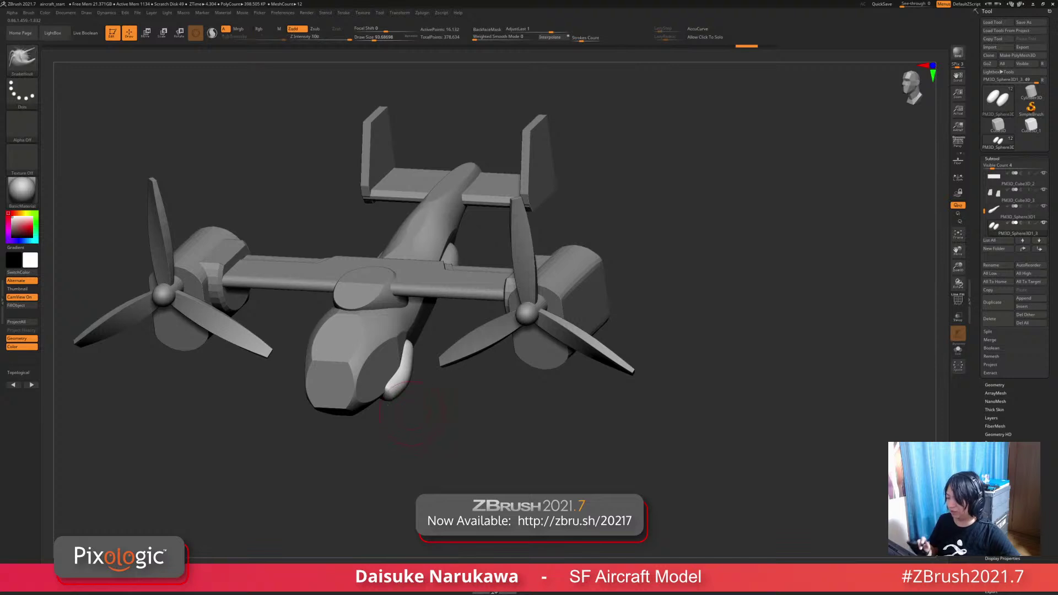
# Step: Refine the nose pods from below and above with short SnakeHook strokes so they hug the fuselage's contour
pyautogui.moveTo(424, 386)
pyautogui.mouseDown(button='right')
pyautogui.moveTo(429, 435)
pyautogui.moveTo(432, 423)
pyautogui.mouseUp(button='right')
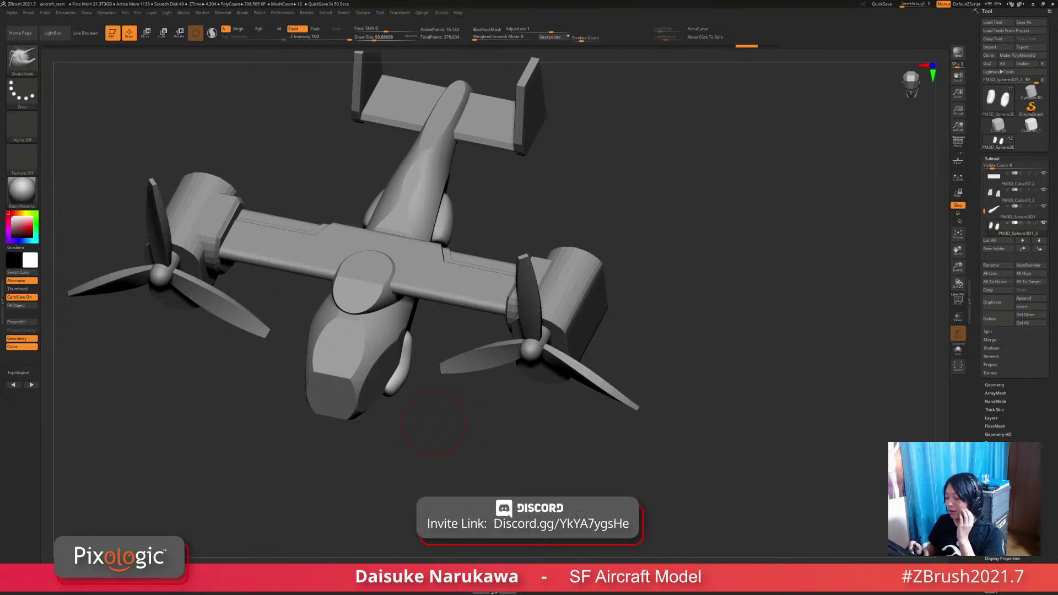
pyautogui.moveTo(418, 407); pyautogui.dragTo(353, 325)
pyautogui.moveTo(384, 366); pyautogui.dragTo(372, 372, button='right')
pyautogui.moveTo(400, 376); pyautogui.dragTo(388, 380)
pyautogui.moveTo(422, 392); pyautogui.dragTo(409, 397, button='right')
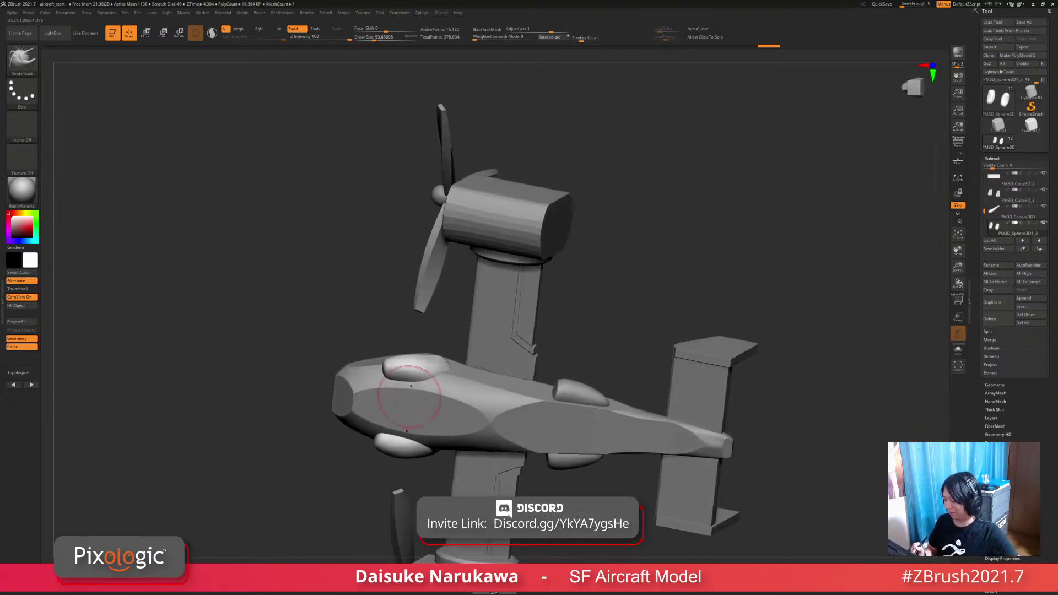
pyautogui.moveTo(414, 381); pyautogui.dragTo(399, 380)
pyautogui.moveTo(416, 383); pyautogui.dragTo(435, 380, button='right')
pyautogui.moveTo(428, 375); pyautogui.dragTo(416, 370)
pyautogui.moveTo(411, 388)
pyautogui.mouseDown(button='right')
pyautogui.moveTo(461, 397)
pyautogui.moveTo(460, 369)
pyautogui.mouseUp(button='right')
pyautogui.moveTo(449, 368); pyautogui.dragTo(443, 366)
pyautogui.moveTo(460, 381); pyautogui.dragTo(478, 364, button='right')
pyautogui.moveTo(451, 366); pyautogui.dragTo(445, 365)
pyautogui.moveTo(464, 372)
pyautogui.mouseDown(button='right')
pyautogui.moveTo(413, 415)
pyautogui.moveTo(499, 410)
pyautogui.moveTo(440, 421)
pyautogui.moveTo(419, 409)
pyautogui.moveTo(439, 406)
pyautogui.moveTo(437, 416)
pyautogui.mouseUp(button='right')
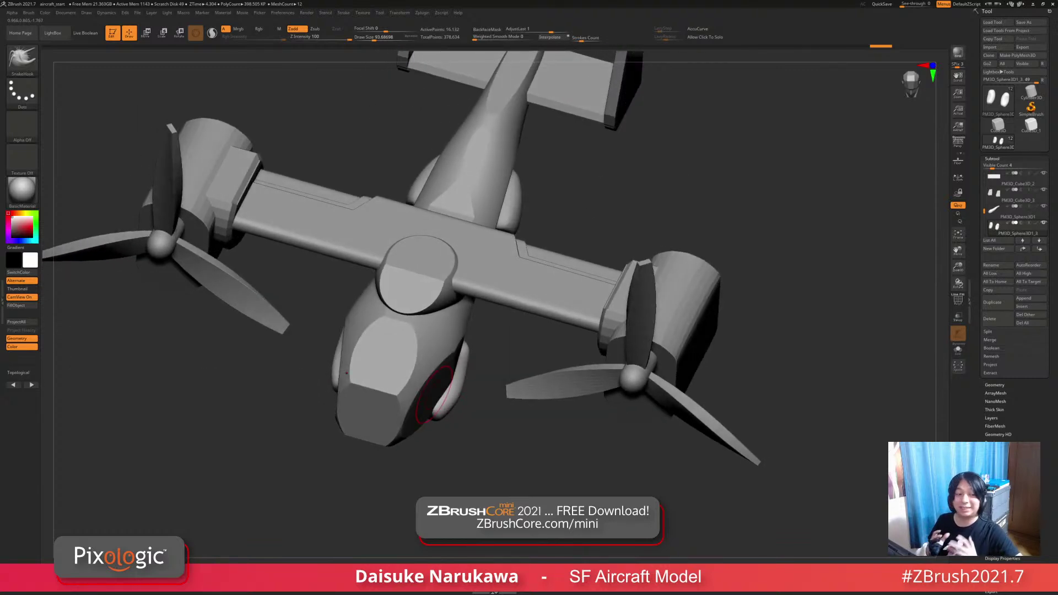
pyautogui.moveTo(435, 392)
pyautogui.mouseDown(button='right')
pyautogui.moveTo(460, 352)
pyautogui.moveTo(438, 354)
pyautogui.moveTo(462, 368)
pyautogui.mouseUp(button='right')
# Step: Smooth and flatten the nose pods' surfaces using the TrimDynamic and Smooth brushes
pyautogui.press('b')
pyautogui.press('t')
pyautogui.press('d')
pyautogui.press('shift')
pyautogui.moveTo(451, 375); pyautogui.dragTo(447, 389)
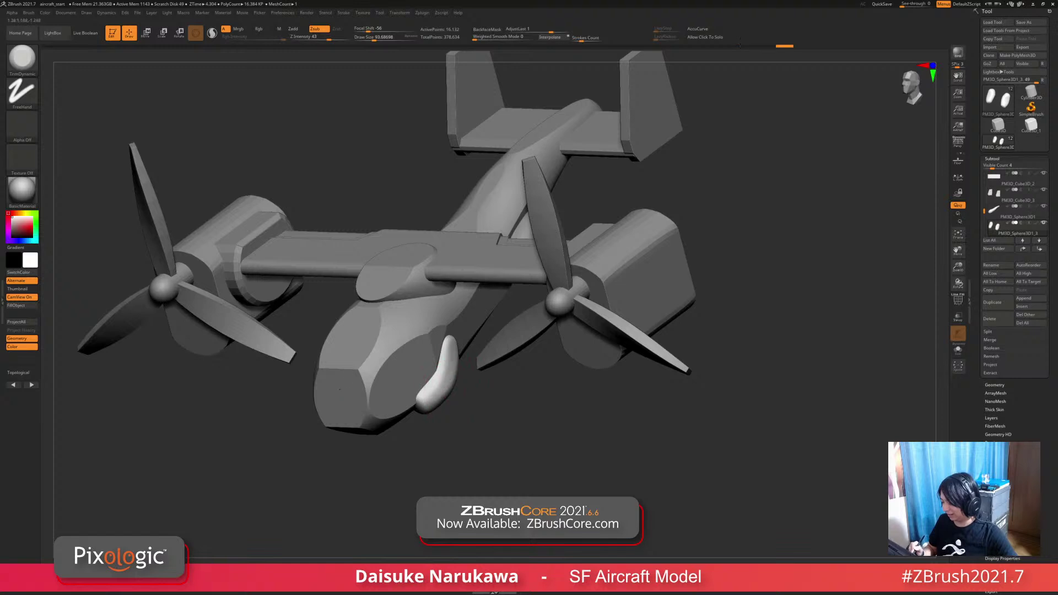
pyautogui.moveTo(447, 386); pyautogui.dragTo(419, 438, button='right')
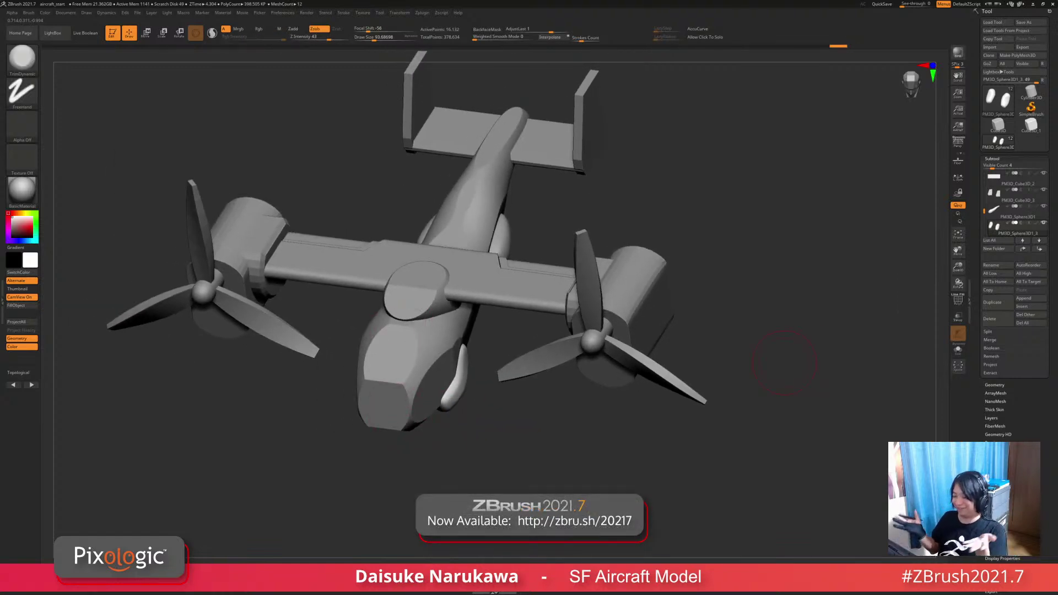
pyautogui.moveTo(786, 363); pyautogui.dragTo(652, 394, button='right')
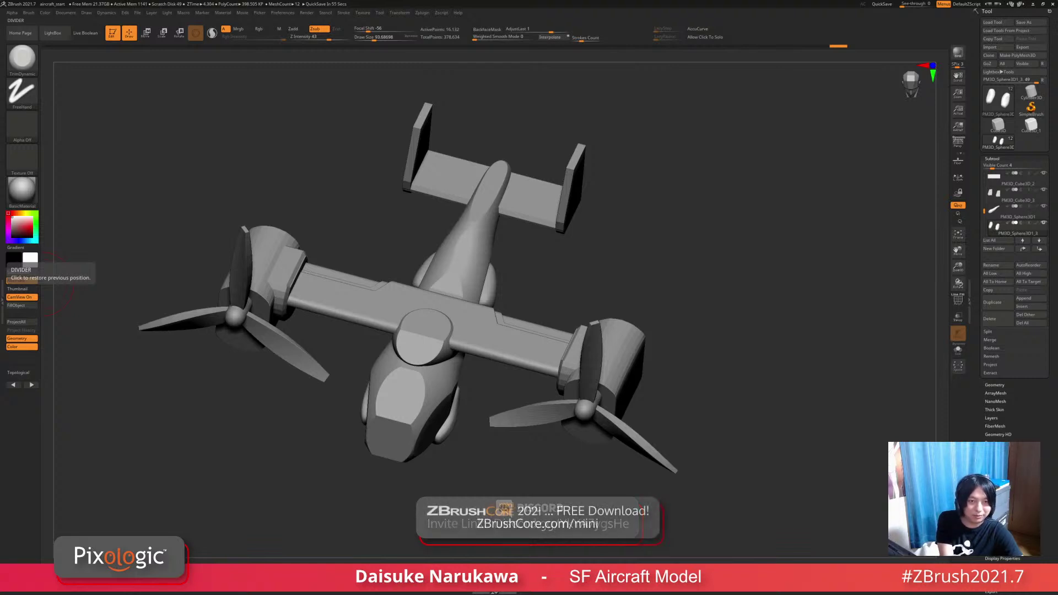
# Step: Switch to the reference board, arrange the three aircraft model captures in a row beneath the references, and return to the model
pyautogui.hotkey('alt', 'Tab')
pyautogui.moveTo(114, 335); pyautogui.dragTo(285, 280, button='right')
pyautogui.scroll(-3, 285, 280)
pyautogui.moveTo(285, 280); pyautogui.dragTo(202, 229, button='middle')
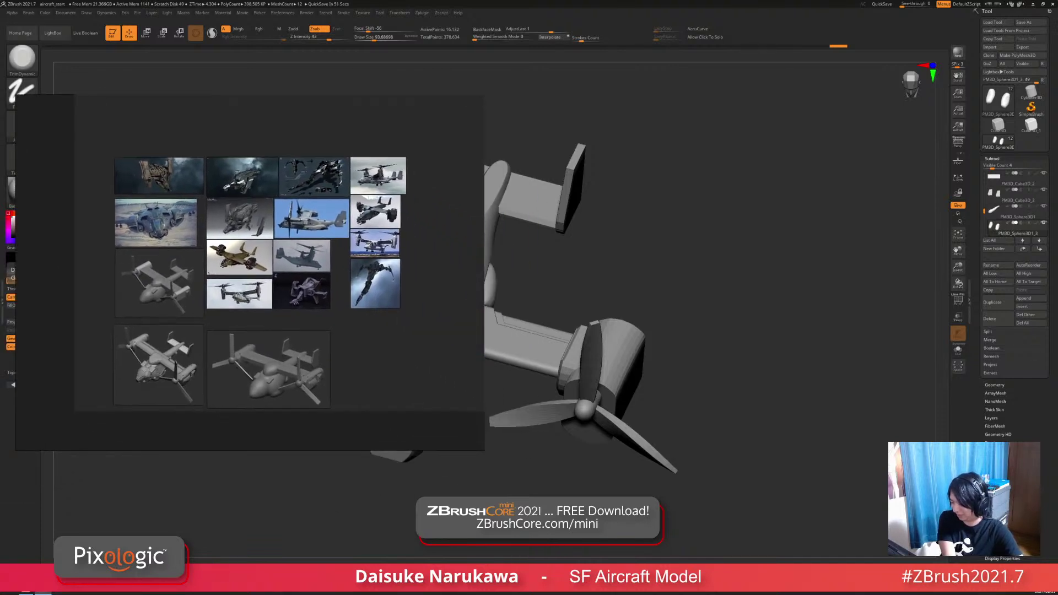
pyautogui.moveTo(159, 282); pyautogui.dragTo(381, 369)
pyautogui.click(269, 369)
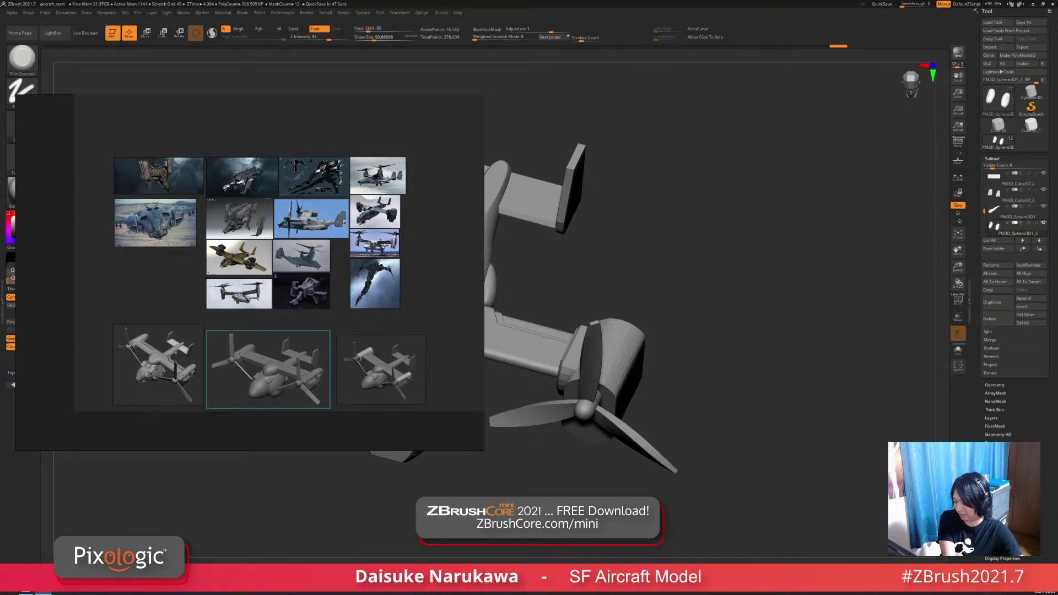
pyautogui.click(158, 365)
pyautogui.moveTo(158, 365); pyautogui.dragTo(154, 368)
pyautogui.click(157, 293)
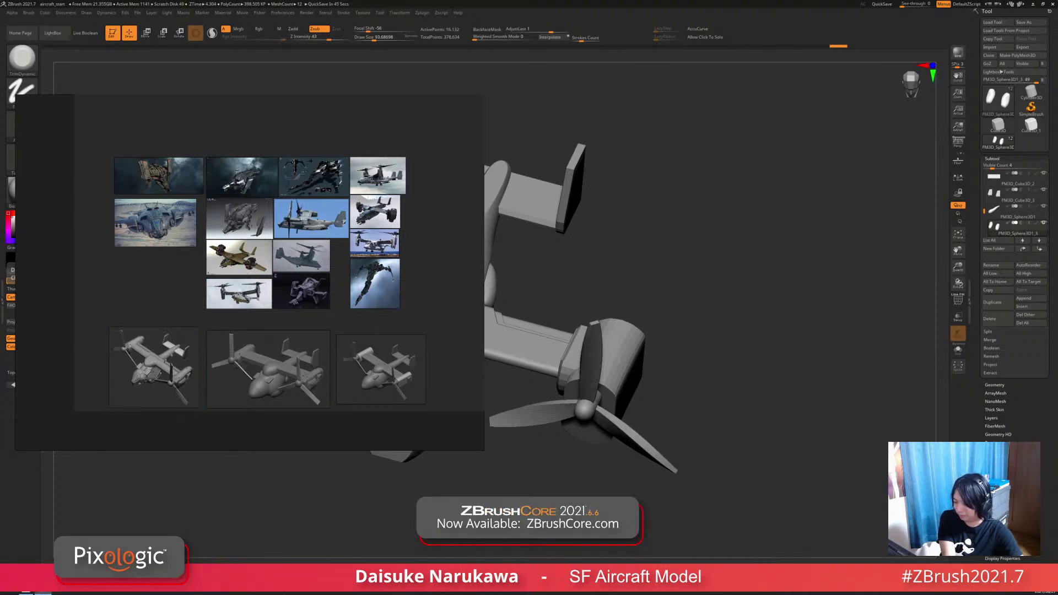
pyautogui.moveTo(108, 141); pyautogui.dragTo(418, 318)
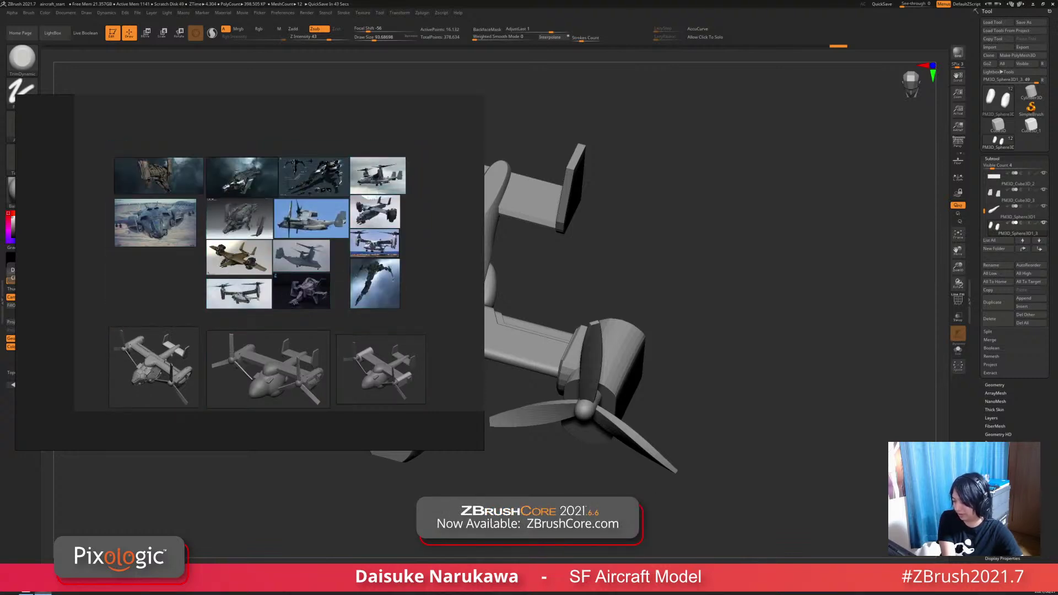
pyautogui.moveTo(418, 318); pyautogui.dragTo(0, 307, button='right')
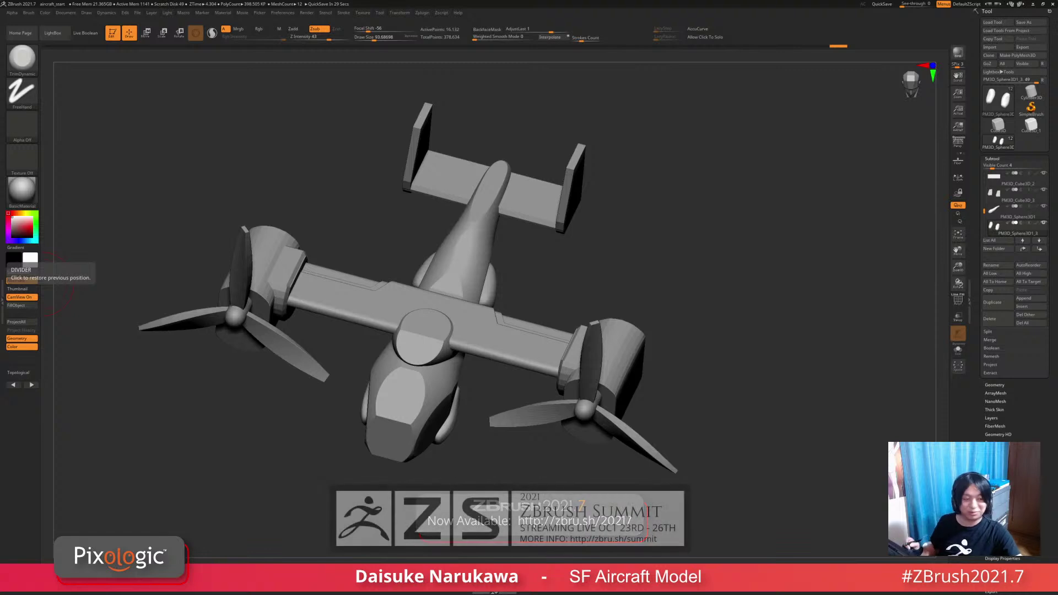
# Step: Insert a sphere subtool below the main fuselage subtool and scale it down to a small ball
pyautogui.moveTo(573, 469)
pyautogui.mouseDown()
pyautogui.moveTo(510, 417)
pyautogui.moveTo(456, 422)
pyautogui.moveTo(408, 380)
pyautogui.moveTo(447, 435)
pyautogui.mouseUp()
pyautogui.keyDown('alt'); pyautogui.click(390, 381); pyautogui.keyUp('alt')
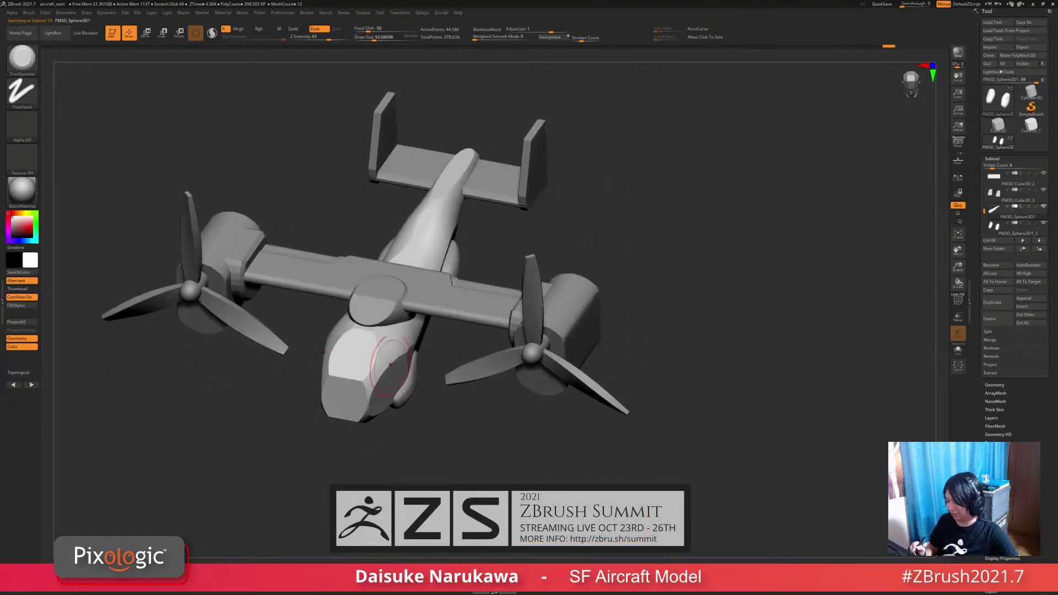
pyautogui.click(22, 57)
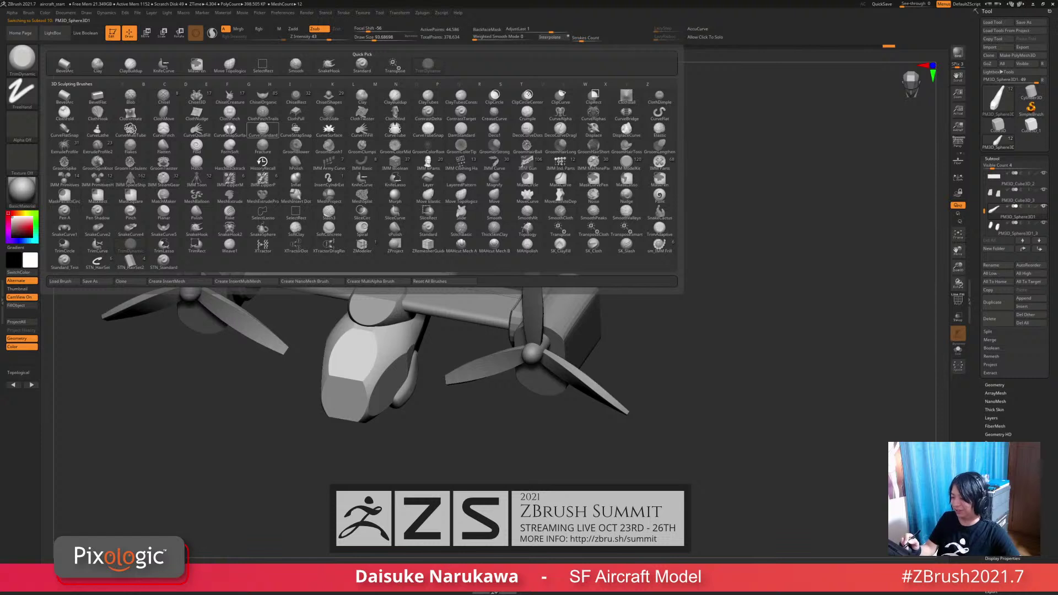
pyautogui.click(1031, 298)
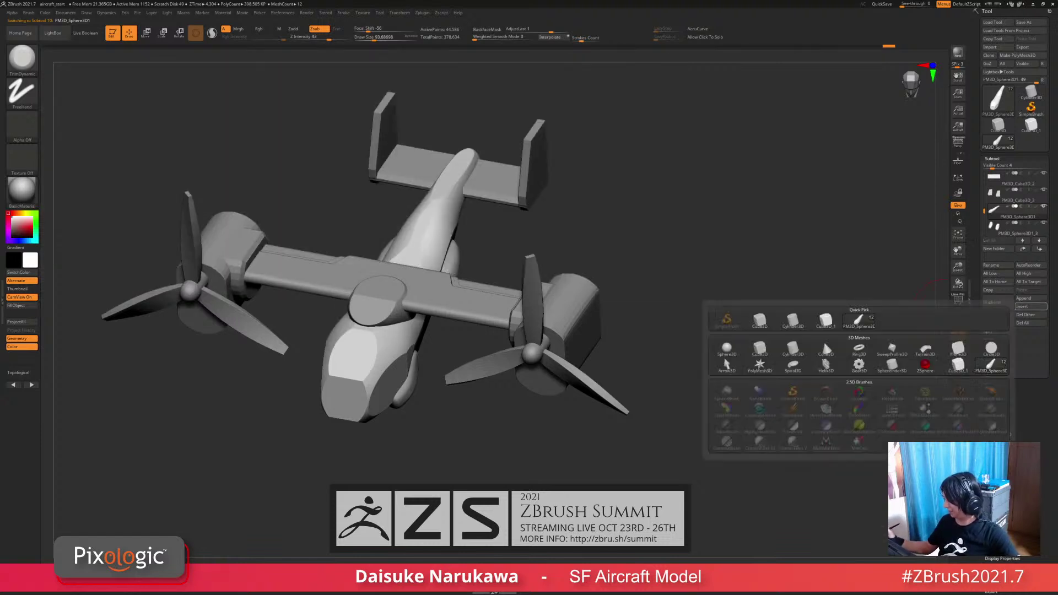
pyautogui.click(823, 339)
pyautogui.keyDown('alt'); pyautogui.moveTo(717, 386); pyautogui.dragTo(589, 314); pyautogui.keyUp('alt')
pyautogui.press('w')
pyautogui.moveTo(435, 274); pyautogui.dragTo(386, 243)
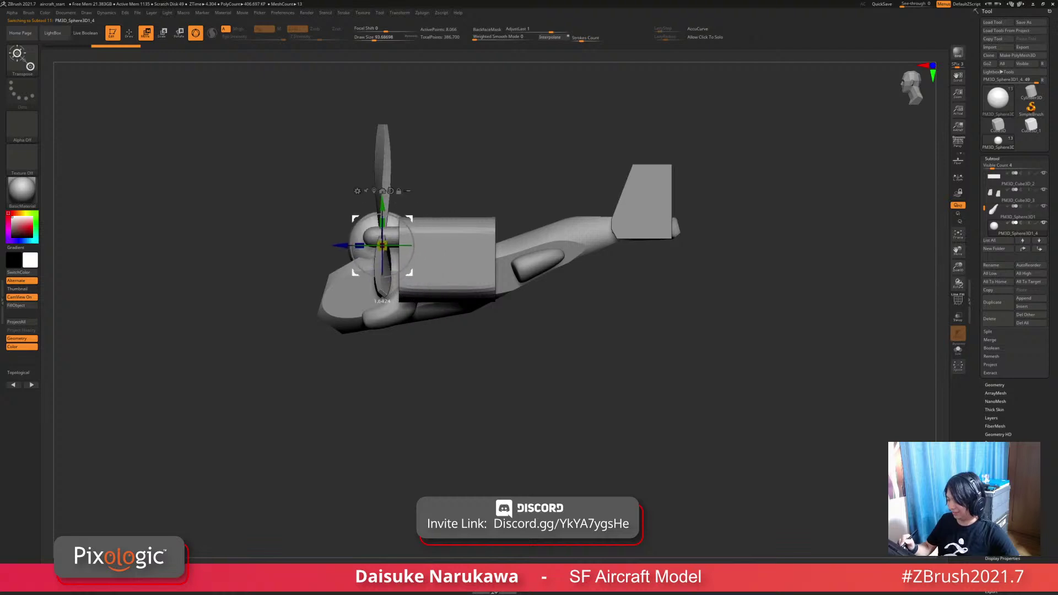
# Step: Move the sphere onto one upper side of the nose, just ahead of the rounded canopy housing
pyautogui.moveTo(440, 385); pyautogui.dragTo(617, 436)
pyautogui.moveTo(360, 240); pyautogui.dragTo(360, 286, button='right')
pyautogui.moveTo(304, 229); pyautogui.dragTo(346, 235)
pyautogui.keyDown('ctrl'); pyautogui.moveTo(364, 215); pyautogui.dragTo(384, 240, button='right'); pyautogui.keyUp('ctrl')
pyautogui.moveTo(389, 241); pyautogui.dragTo(368, 254)
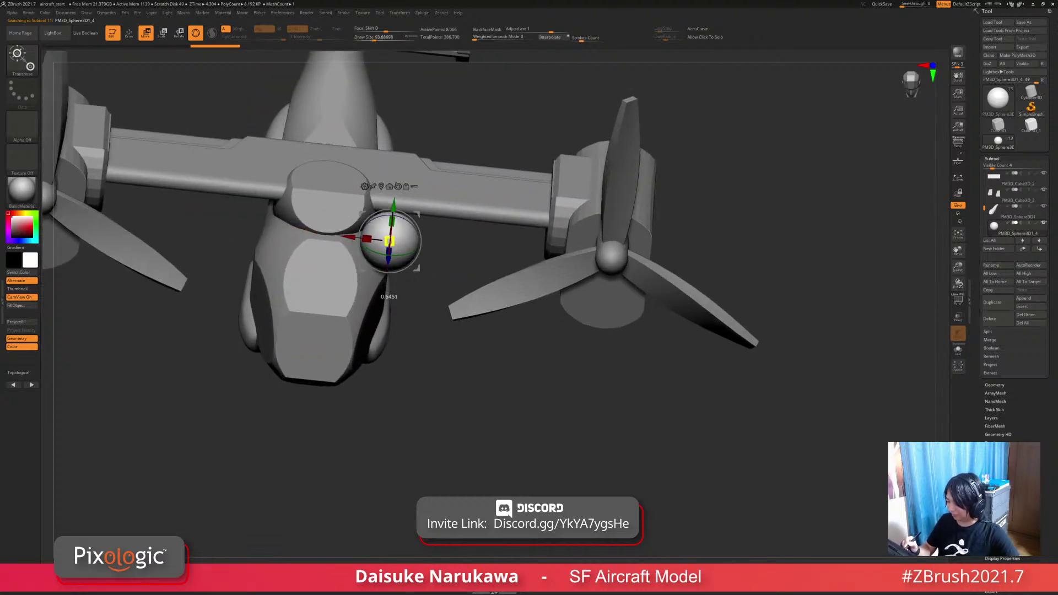
pyautogui.moveTo(368, 254); pyautogui.dragTo(361, 221, button='right')
pyautogui.moveTo(417, 276); pyautogui.dragTo(406, 286)
pyautogui.moveTo(406, 286); pyautogui.dragTo(331, 336, button='right')
# Step: Stretch the sphere lengthwise into a pod along the nose's upper side with the SnakeHook brush
pyautogui.press('b')
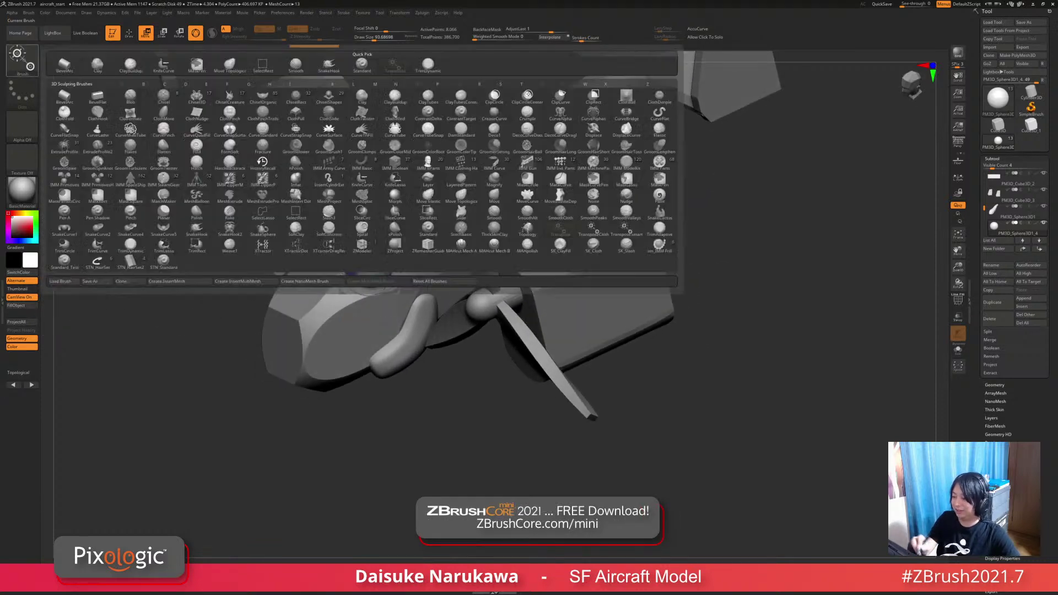
pyautogui.press('s')
pyautogui.press('h')
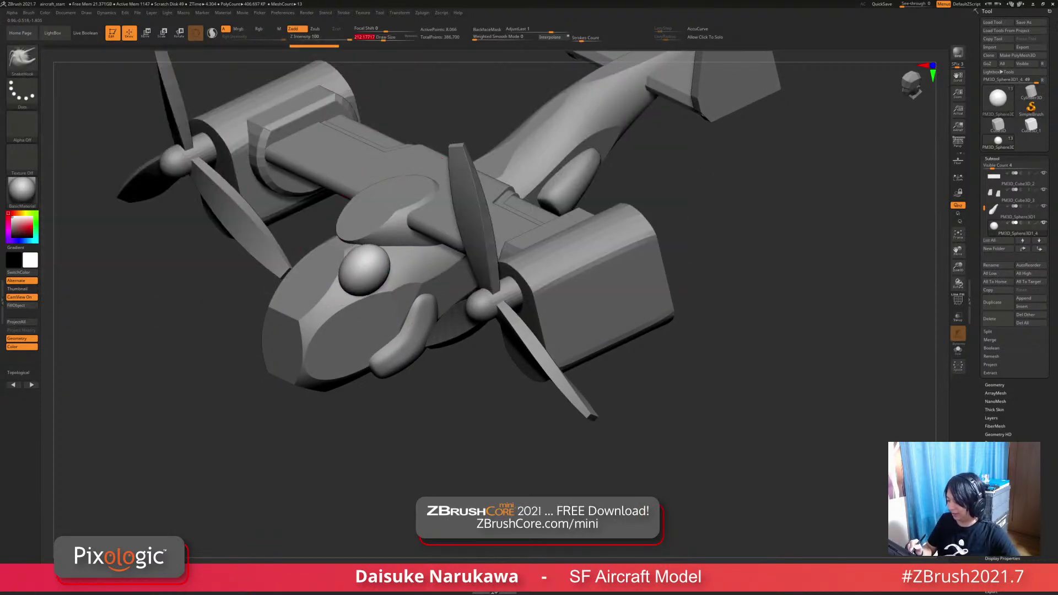
pyautogui.moveTo(352, 282); pyautogui.dragTo(312, 319)
pyautogui.moveTo(265, 341)
pyautogui.mouseDown(button='right')
pyautogui.moveTo(303, 348)
pyautogui.moveTo(306, 328)
pyautogui.moveTo(295, 346)
pyautogui.moveTo(336, 391)
pyautogui.mouseUp(button='right')
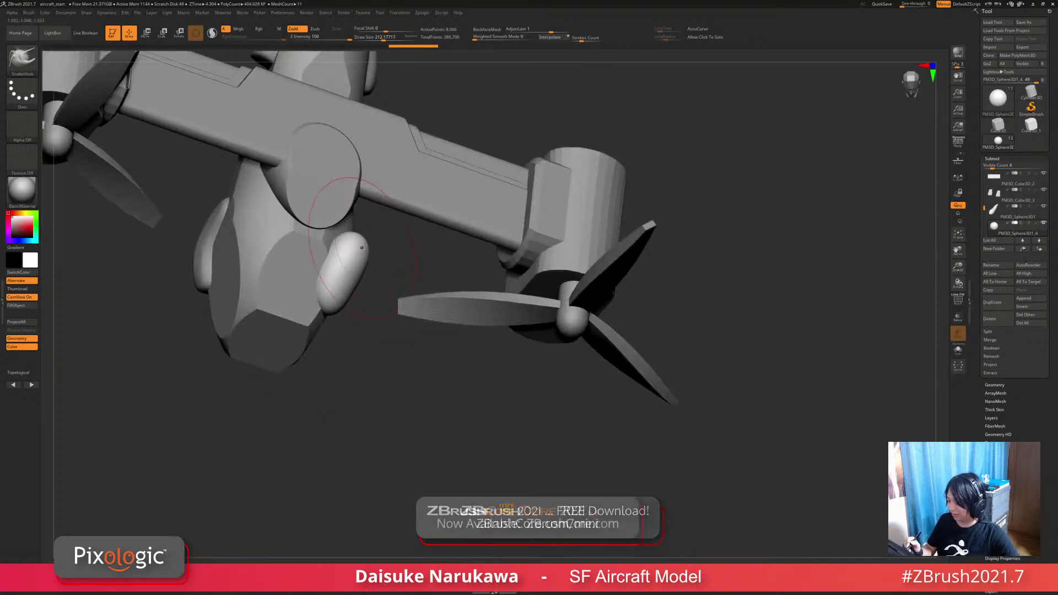
pyautogui.moveTo(361, 248); pyautogui.dragTo(358, 182, button='right')
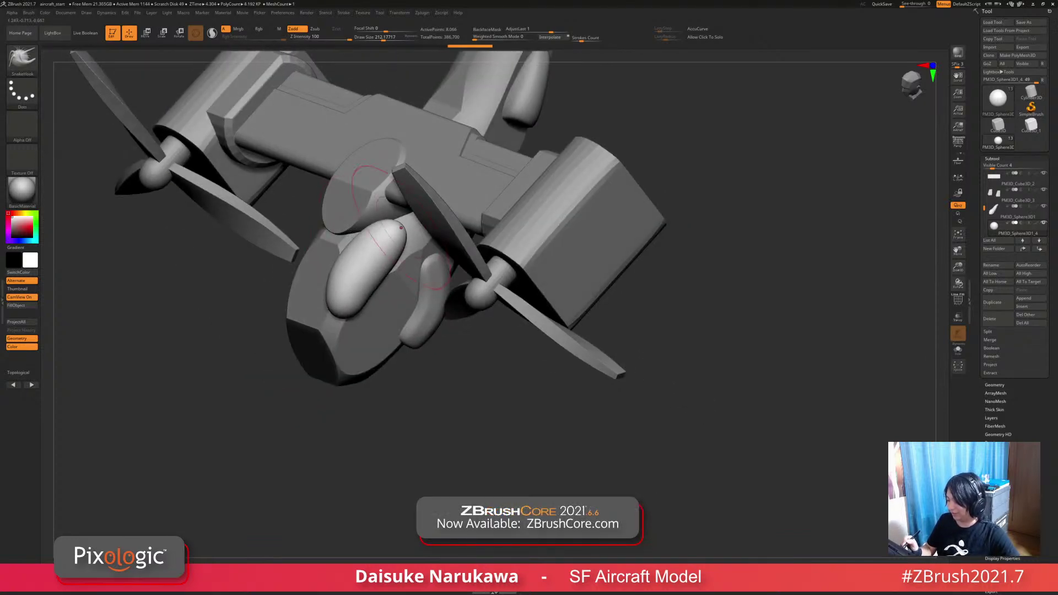
# Step: Smooth the upper nose pod and start flattening it with the TrimDynamic brush, undoing a stray stroke
pyautogui.press('shift')
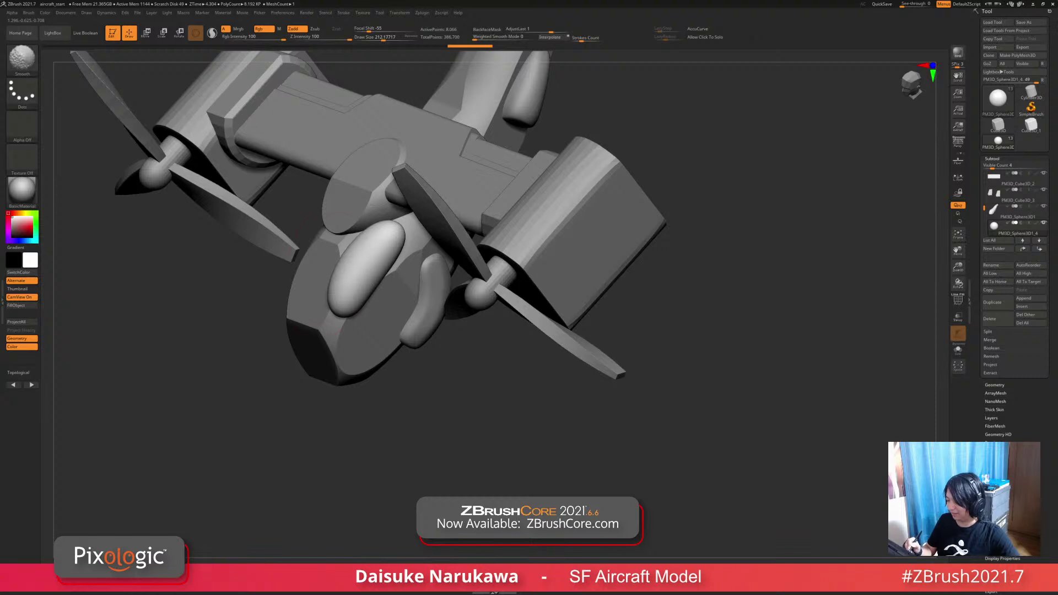
pyautogui.keyDown('shift'); pyautogui.moveTo(353, 273); pyautogui.dragTo(358, 267); pyautogui.keyUp('shift')
pyautogui.press('b')
pyautogui.press('t')
pyautogui.press('d')
pyautogui.moveTo(359, 267); pyautogui.dragTo(383, 263, button='right')
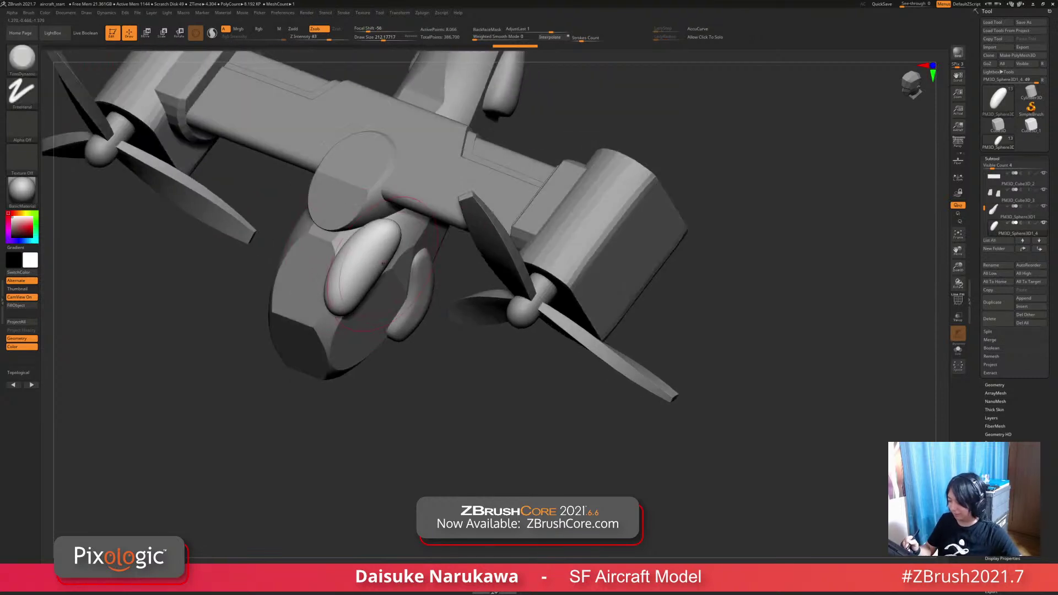
pyautogui.moveTo(368, 249)
pyautogui.mouseDown()
pyautogui.moveTo(344, 273)
pyautogui.moveTo(361, 245)
pyautogui.moveTo(354, 233)
pyautogui.moveTo(337, 284)
pyautogui.moveTo(366, 248)
pyautogui.moveTo(353, 270)
pyautogui.moveTo(355, 256)
pyautogui.mouseUp()
pyautogui.hotkey('ctrl', 'z')
pyautogui.press('shift')
pyautogui.moveTo(355, 256); pyautogui.dragTo(336, 264, button='right')
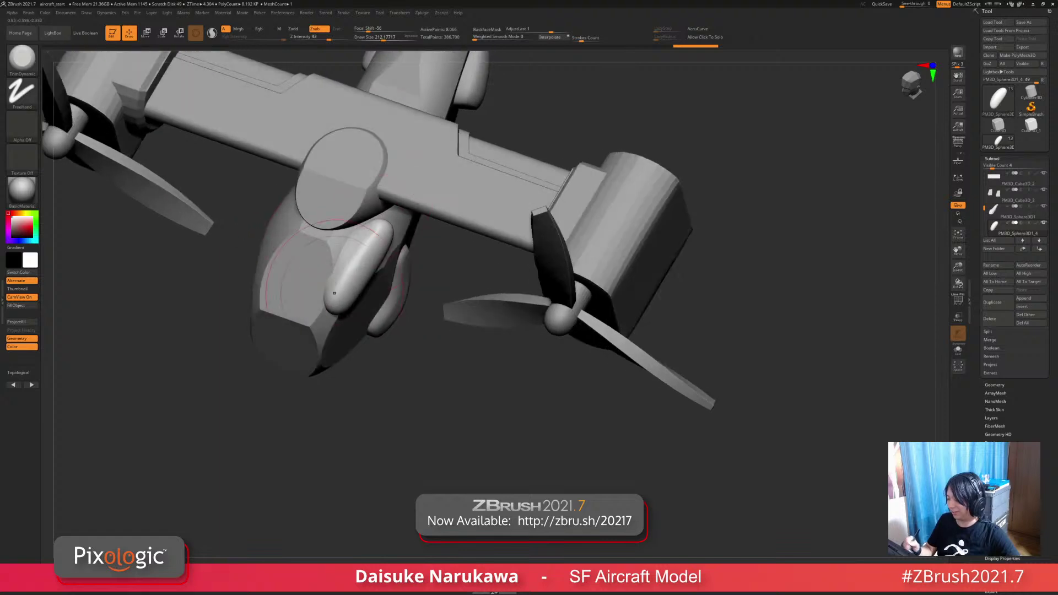
# Step: Flatten the upper pod's outer face and front tip with further TrimDynamic strokes
pyautogui.moveTo(333, 293)
pyautogui.mouseDown()
pyautogui.moveTo(369, 237)
pyautogui.moveTo(367, 248)
pyautogui.mouseUp()
pyautogui.moveTo(366, 259); pyautogui.dragTo(341, 251, button='right')
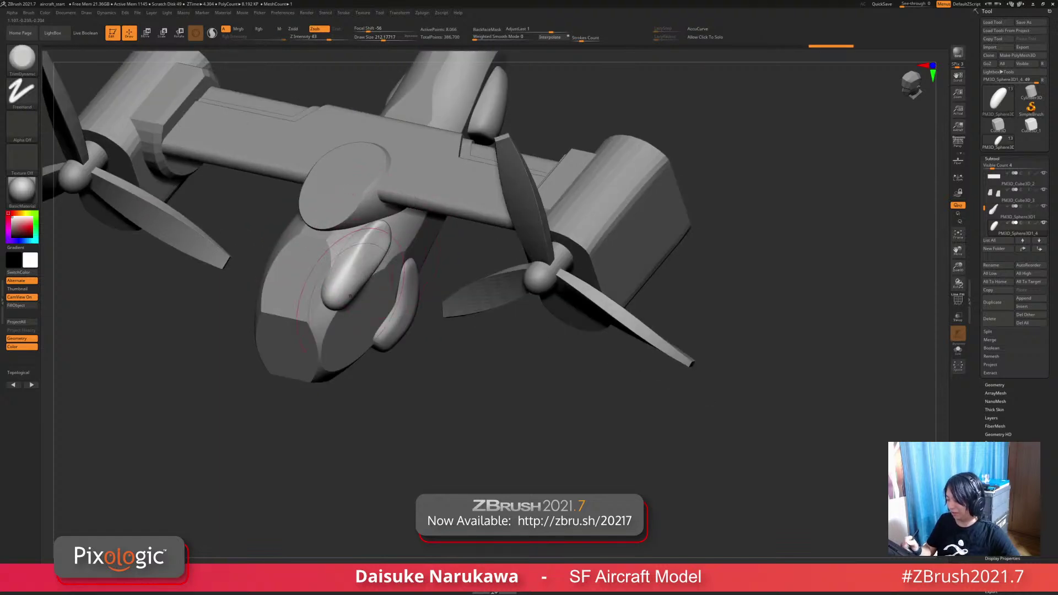
pyautogui.moveTo(350, 296)
pyautogui.mouseDown()
pyautogui.moveTo(374, 245)
pyautogui.moveTo(334, 338)
pyautogui.mouseUp()
pyautogui.keyDown('alt'); pyautogui.moveTo(334, 281); pyautogui.dragTo(352, 300, button='right'); pyautogui.keyUp('alt')
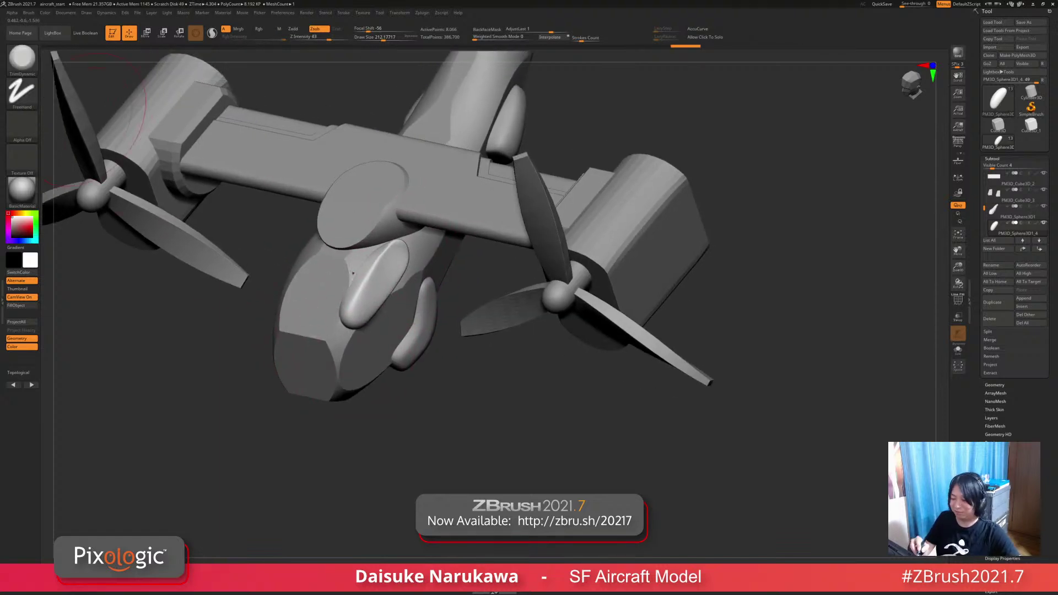
# Step: Reshape the upper pod with SnakeHook strokes from several angles so it follows the nose's contour
pyautogui.click(23, 60)
pyautogui.click(329, 66)
pyautogui.moveTo(380, 265); pyautogui.dragTo(347, 248, button='right')
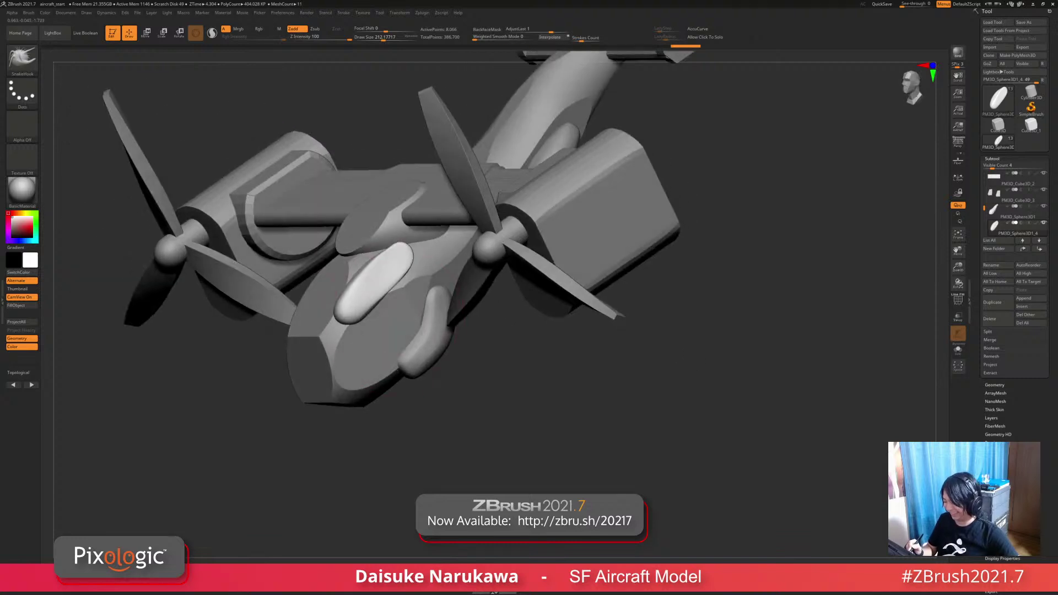
pyautogui.moveTo(383, 298)
pyautogui.mouseDown()
pyautogui.moveTo(375, 290)
pyautogui.moveTo(394, 259)
pyautogui.moveTo(402, 266)
pyautogui.mouseUp()
pyautogui.moveTo(417, 275); pyautogui.dragTo(424, 311, button='right')
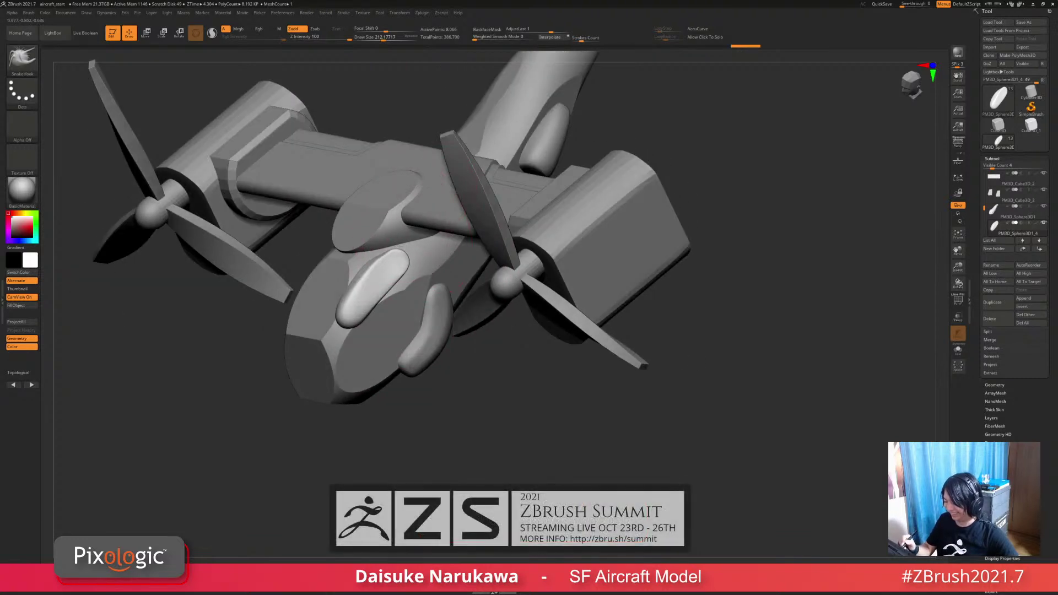
pyautogui.moveTo(406, 267); pyautogui.dragTo(398, 265)
pyautogui.moveTo(405, 238); pyautogui.dragTo(366, 270, button='right')
pyautogui.moveTo(369, 292); pyautogui.dragTo(348, 307)
pyautogui.moveTo(349, 307); pyautogui.dragTo(385, 315, button='right')
pyautogui.moveTo(364, 314); pyautogui.dragTo(359, 336)
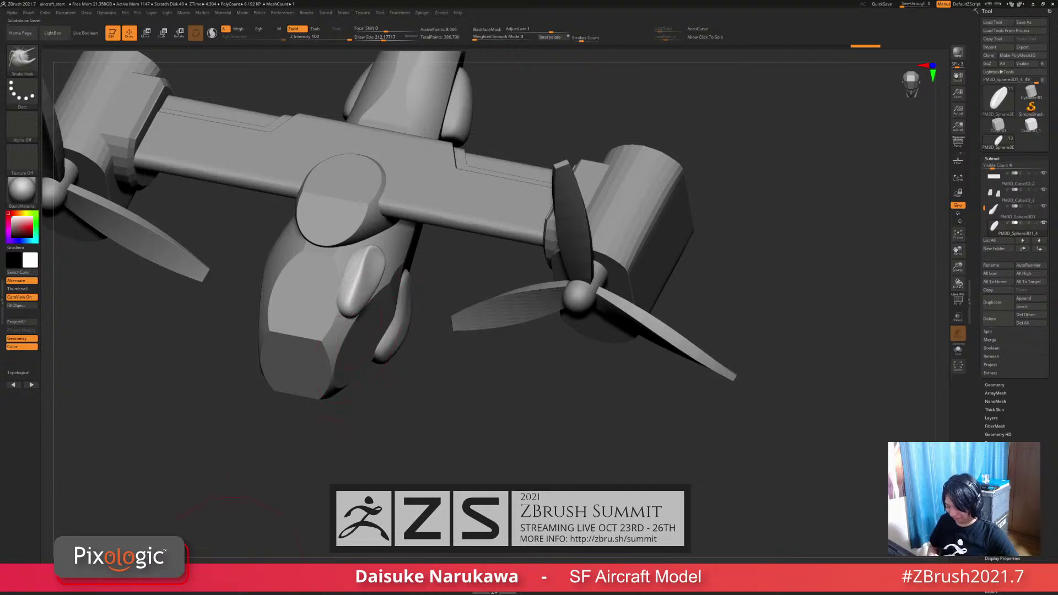
# Step: Mirror And Weld the upper pod to the other side of the nose
pyautogui.keyDown('alt'); pyautogui.moveTo(380, 419); pyautogui.dragTo(426, 426, button='right'); pyautogui.keyUp('alt')
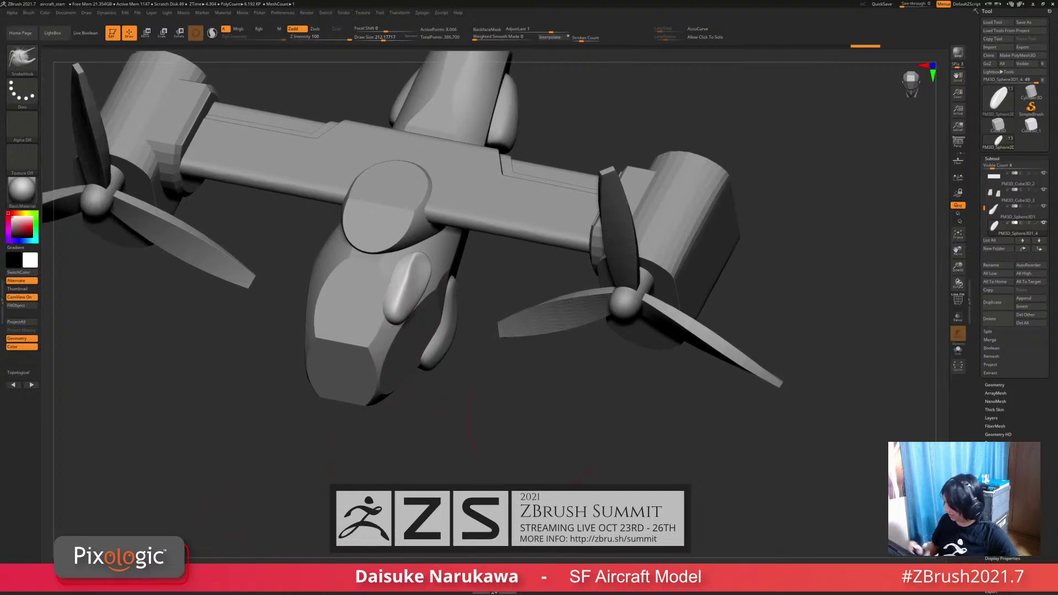
pyautogui.click(992, 158)
pyautogui.click(995, 167)
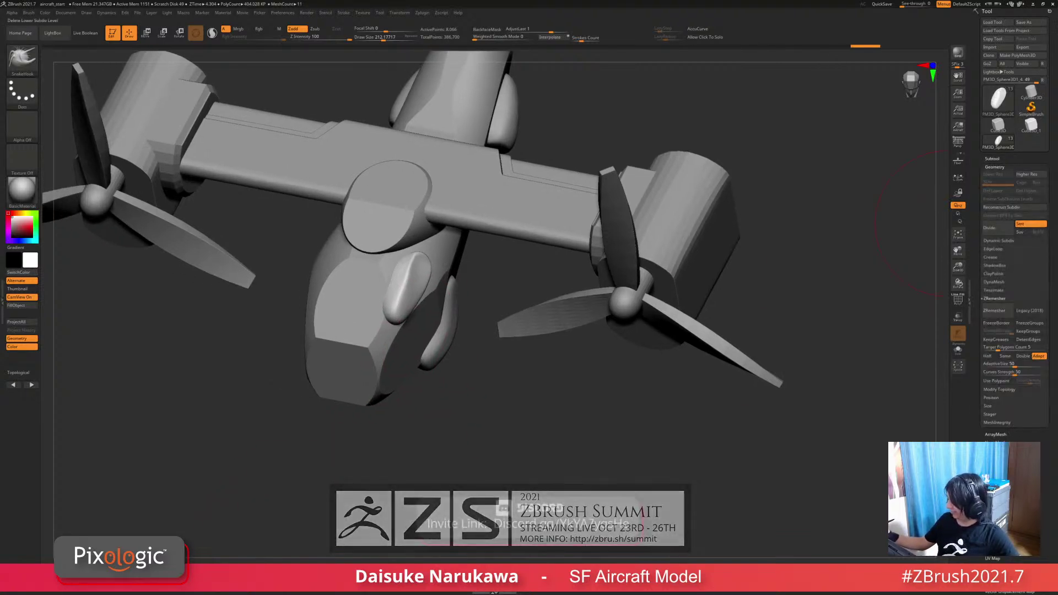
pyautogui.moveTo(462, 326)
pyautogui.mouseDown(button='right')
pyautogui.moveTo(420, 314)
pyautogui.moveTo(386, 330)
pyautogui.moveTo(363, 298)
pyautogui.moveTo(380, 297)
pyautogui.mouseUp(button='right')
# Step: Flatten the mirrored upper pods' surfaces with the TrimDynamic brush at a draw size of about 128
pyautogui.press('b')
pyautogui.press('t')
pyautogui.press('d')
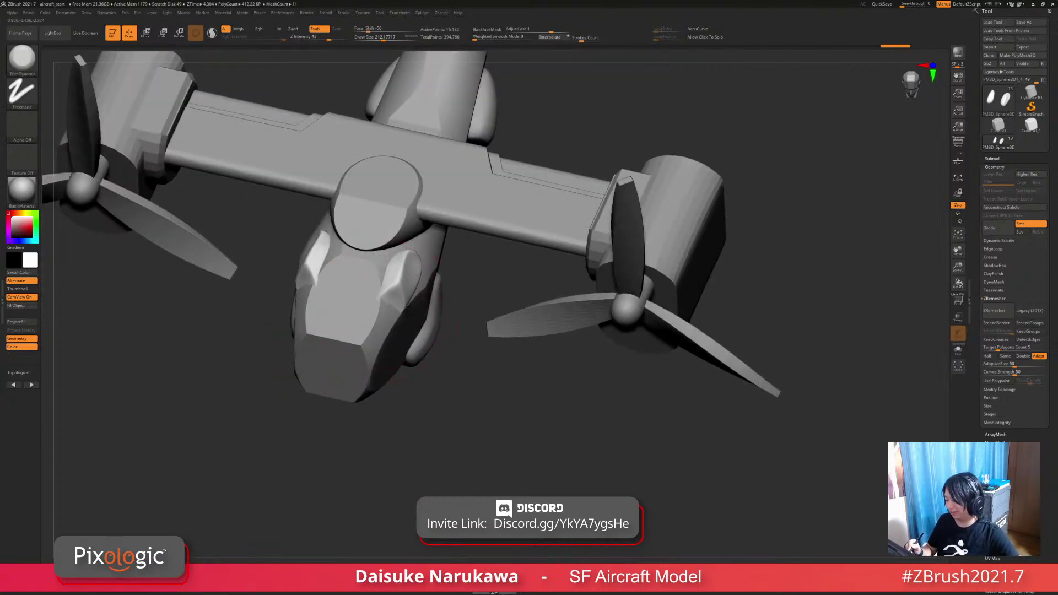
pyautogui.moveTo(385, 37); pyautogui.dragTo(377, 37)
pyautogui.moveTo(378, 276); pyautogui.dragTo(398, 292, button='right')
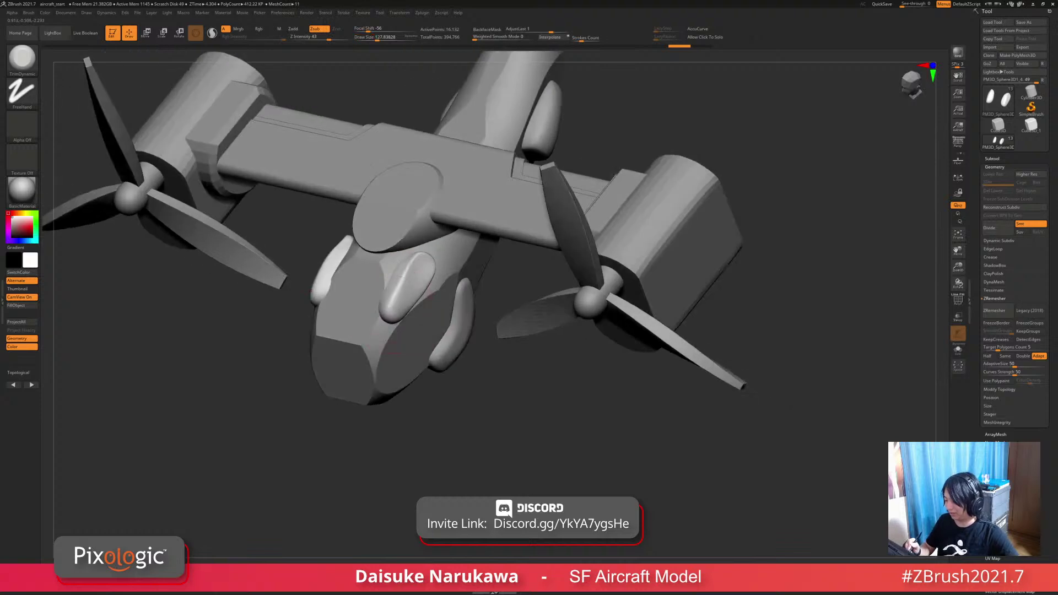
pyautogui.moveTo(398, 289)
pyautogui.mouseDown()
pyautogui.moveTo(390, 314)
pyautogui.moveTo(398, 309)
pyautogui.mouseUp()
pyautogui.moveTo(386, 309); pyautogui.dragTo(412, 303, button='right')
pyautogui.moveTo(403, 262); pyautogui.dragTo(388, 303)
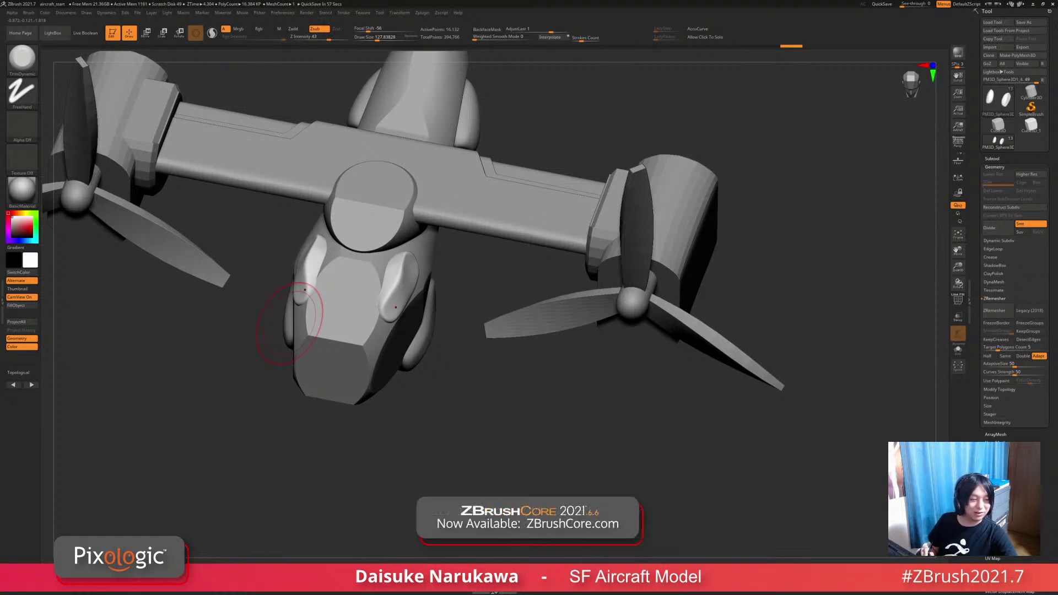
# Step: Pull the rear ends and inner edges of the mirrored upper pods into shape with the SnakeHook brush
pyautogui.press('b')
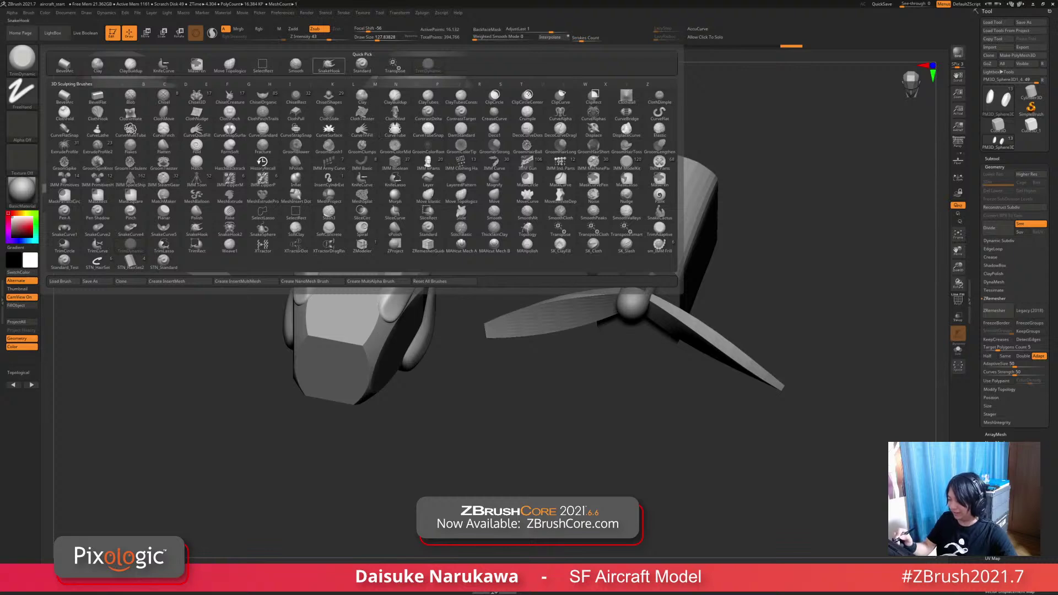
pyautogui.click(328, 65)
pyautogui.moveTo(358, 318)
pyautogui.mouseDown(button='right')
pyautogui.moveTo(368, 344)
pyautogui.moveTo(358, 309)
pyautogui.moveTo(386, 322)
pyautogui.moveTo(377, 302)
pyautogui.moveTo(374, 313)
pyautogui.moveTo(355, 310)
pyautogui.moveTo(360, 320)
pyautogui.moveTo(346, 314)
pyautogui.moveTo(350, 297)
pyautogui.moveTo(411, 259)
pyautogui.mouseUp(button='right')
pyautogui.moveTo(410, 259); pyautogui.dragTo(380, 243)
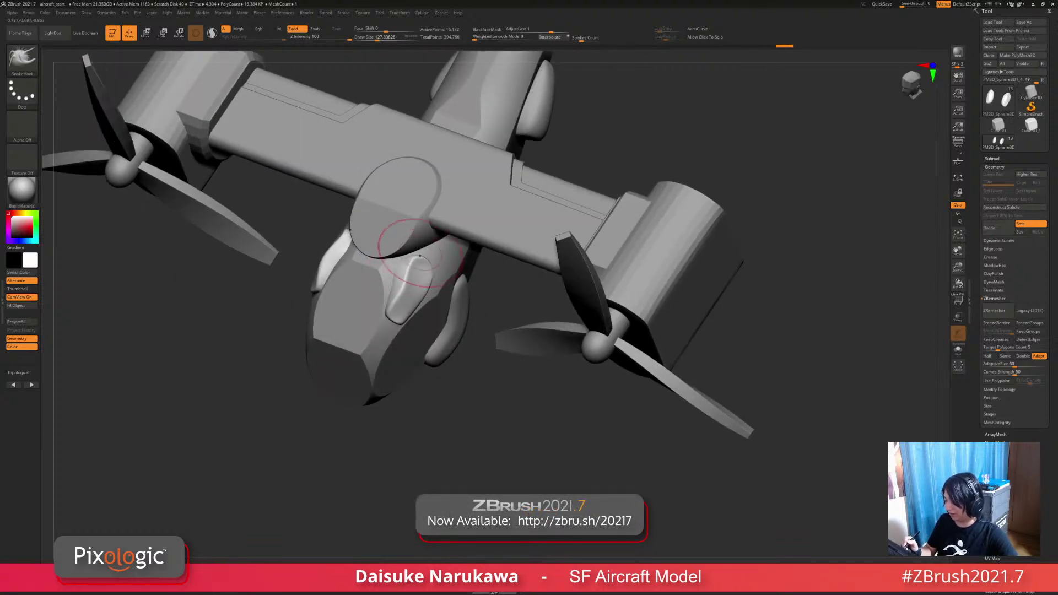
pyautogui.moveTo(410, 276); pyautogui.dragTo(428, 269)
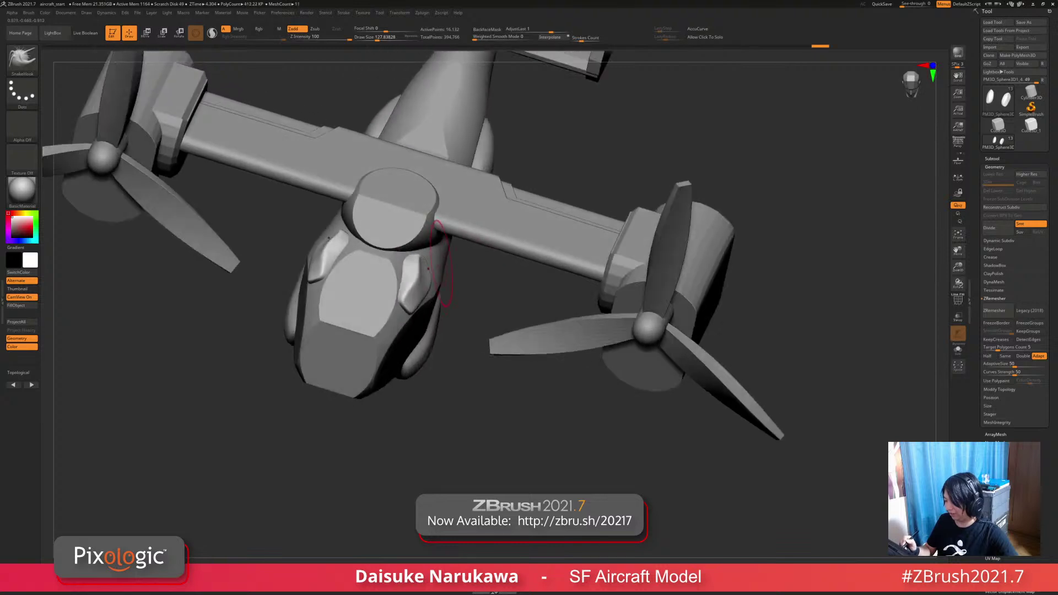
pyautogui.moveTo(414, 260)
pyautogui.mouseDown(button='right')
pyautogui.moveTo(388, 286)
pyautogui.moveTo(377, 270)
pyautogui.mouseUp(button='right')
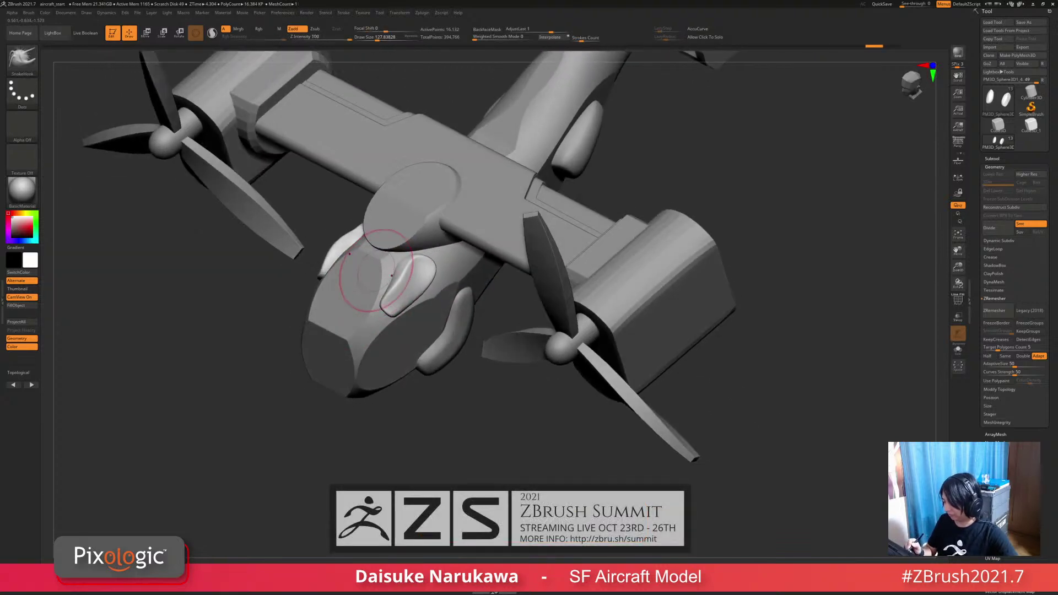
# Step: Reduce the draw size, then widen the upper pods' rear ends with SnakeHook and smooth their edges
pyautogui.click(373, 37)
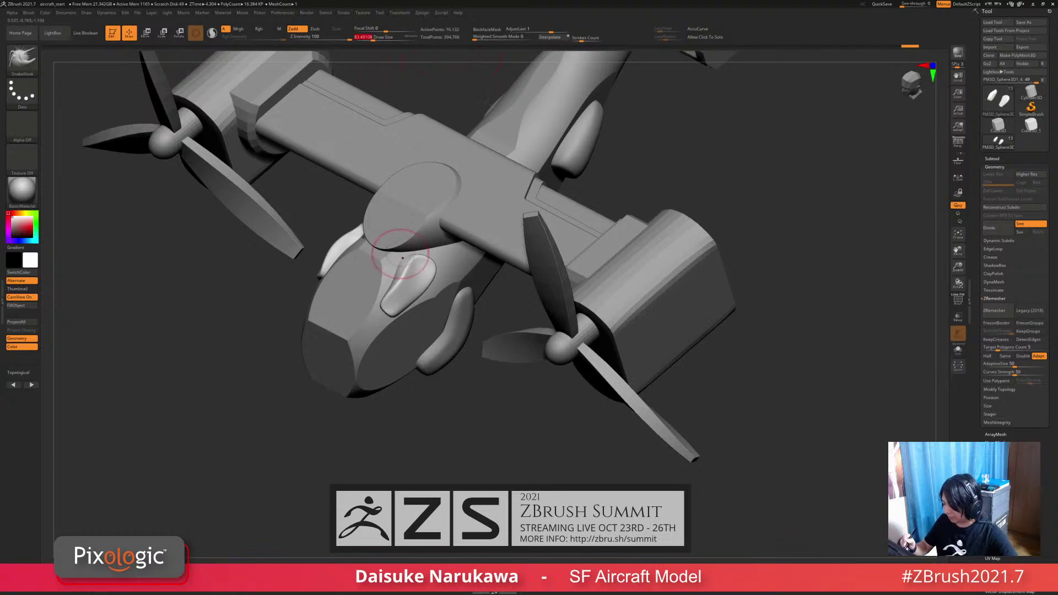
pyautogui.press('shift')
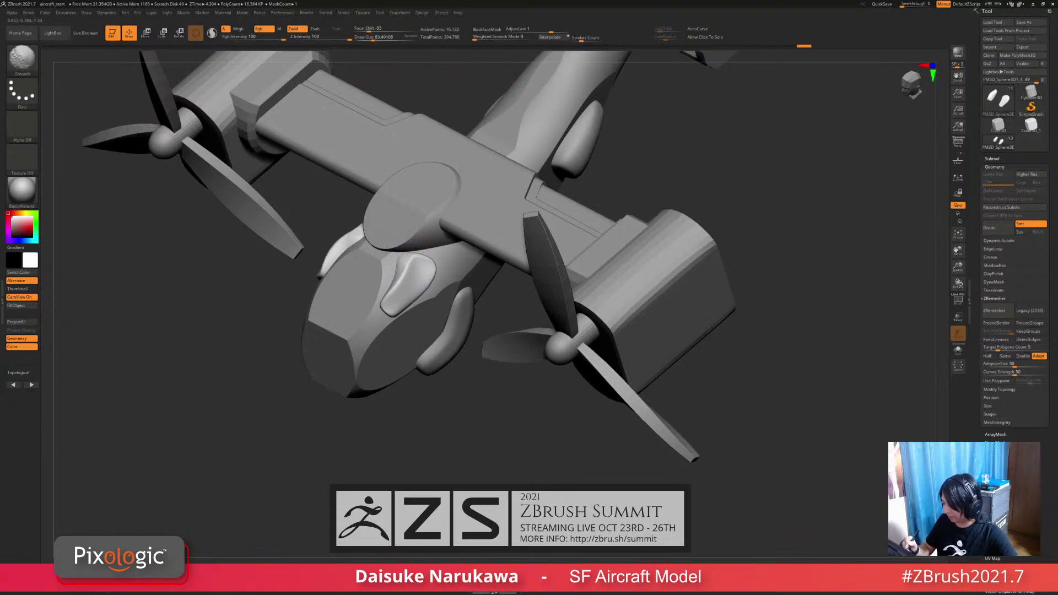
pyautogui.moveTo(419, 256)
pyautogui.keyDown('ctrl'); pyautogui.mouseDown(button='right')
pyautogui.moveTo(447, 268)
pyautogui.moveTo(419, 298)
pyautogui.moveTo(427, 255)
pyautogui.moveTo(410, 348)
pyautogui.moveTo(419, 394)
pyautogui.moveTo(405, 376)
pyautogui.mouseUp(button='right'); pyautogui.keyUp('ctrl')
pyautogui.keyDown('alt'); pyautogui.click(413, 373); pyautogui.keyUp('alt')
pyautogui.moveTo(485, 376); pyautogui.dragTo(436, 373, button='right')
pyautogui.keyDown('alt'); pyautogui.click(436, 292); pyautogui.keyUp('alt')
pyautogui.moveTo(488, 353); pyautogui.dragTo(442, 365)
pyautogui.moveTo(447, 380)
pyautogui.mouseDown(button='right')
pyautogui.moveTo(405, 399)
pyautogui.moveTo(405, 436)
pyautogui.mouseUp(button='right')
# Step: Flatten the widened faces of the upper nose pods with the TrimDynamic brush
pyautogui.click(22, 60)
pyautogui.press('t')
pyautogui.press('d')
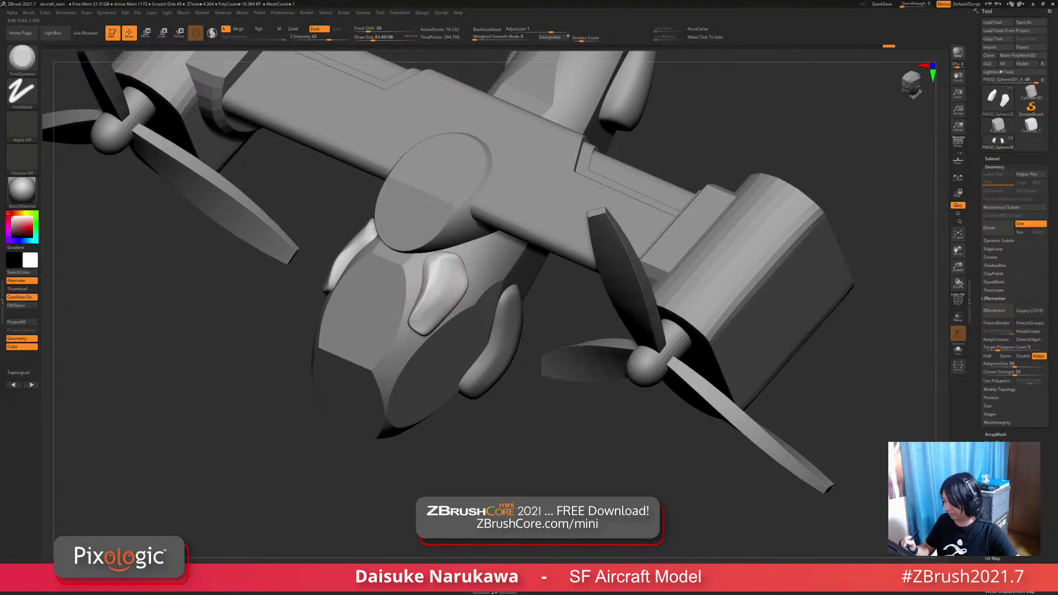
pyautogui.keyDown('shift'); pyautogui.moveTo(457, 284); pyautogui.dragTo(439, 295); pyautogui.keyUp('shift')
pyautogui.keyDown('ctrl'); pyautogui.moveTo(479, 348); pyautogui.dragTo(475, 314, button='right'); pyautogui.keyUp('ctrl')
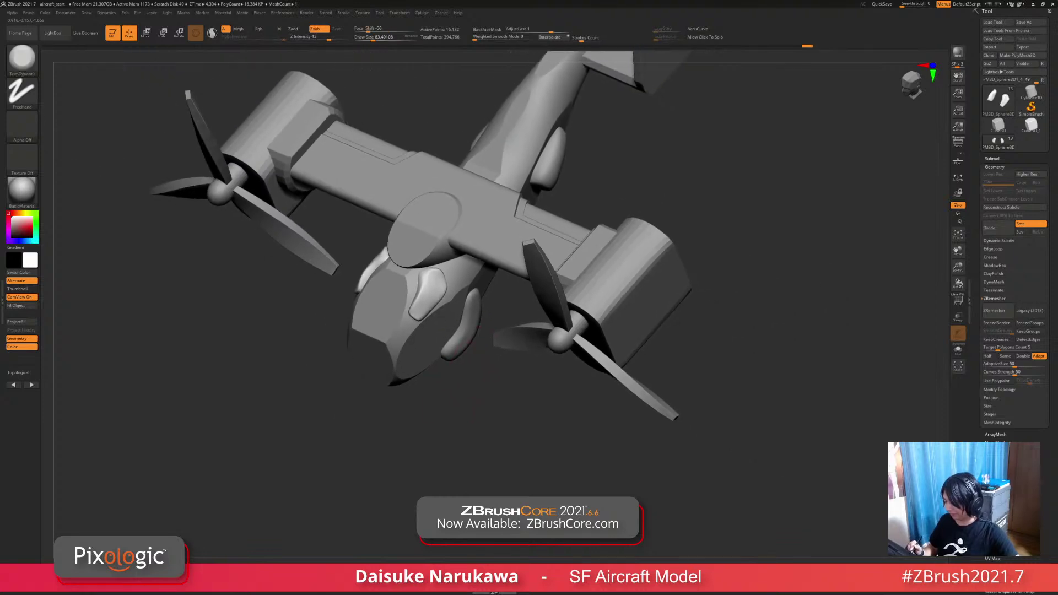
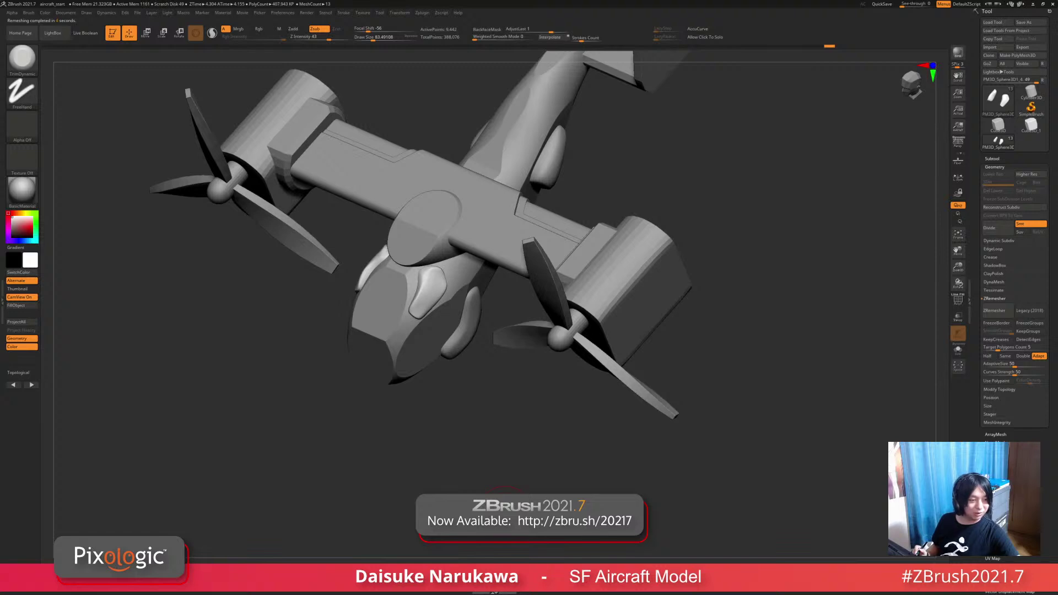
# Step: Switch to the SnakeHook brush and select the fuselage for editing
pyautogui.moveTo(497, 377)
pyautogui.mouseDown()
pyautogui.moveTo(490, 390)
pyautogui.moveTo(441, 380)
pyautogui.mouseUp()
pyautogui.click(22, 60)
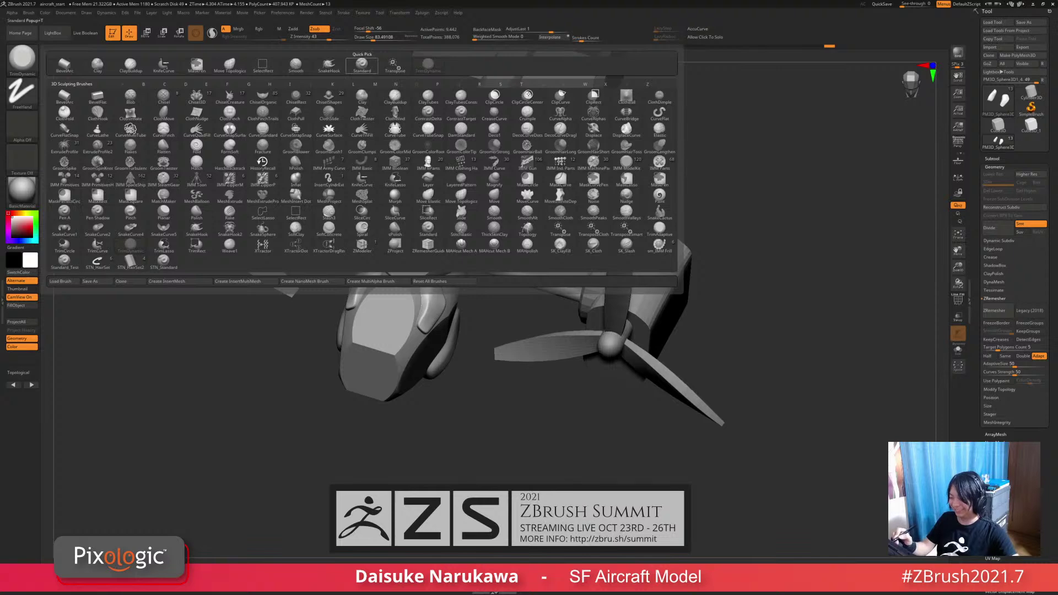
pyautogui.click(362, 65)
pyautogui.moveTo(447, 300); pyautogui.dragTo(435, 299, button='right')
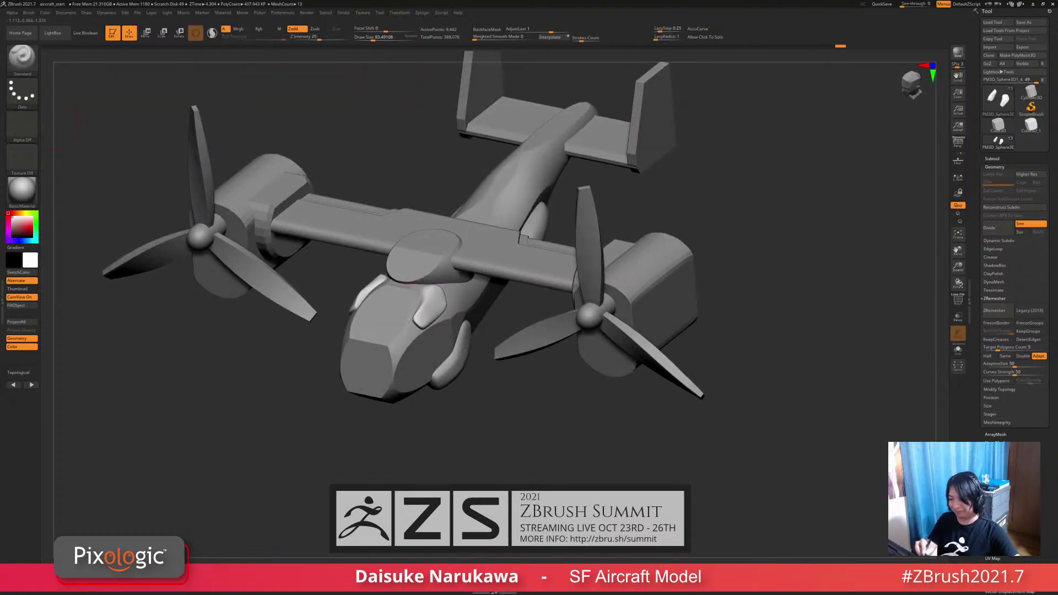
pyautogui.click(22, 60)
pyautogui.click(246, 281)
pyautogui.click(22, 59)
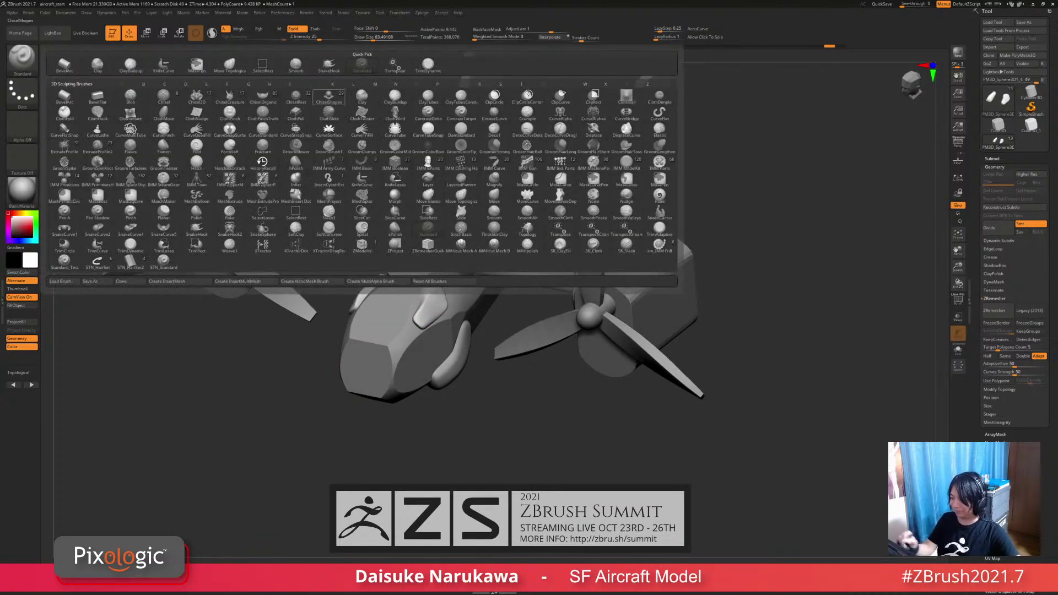
pyautogui.click(330, 68)
pyautogui.moveTo(493, 267)
pyautogui.mouseDown(button='right')
pyautogui.moveTo(418, 341)
pyautogui.moveTo(398, 347)
pyautogui.moveTo(386, 287)
pyautogui.moveTo(363, 353)
pyautogui.moveTo(419, 331)
pyautogui.moveTo(435, 353)
pyautogui.moveTo(413, 367)
pyautogui.mouseUp(button='right')
pyautogui.keyDown('alt'); pyautogui.click(386, 320); pyautogui.keyUp('alt')
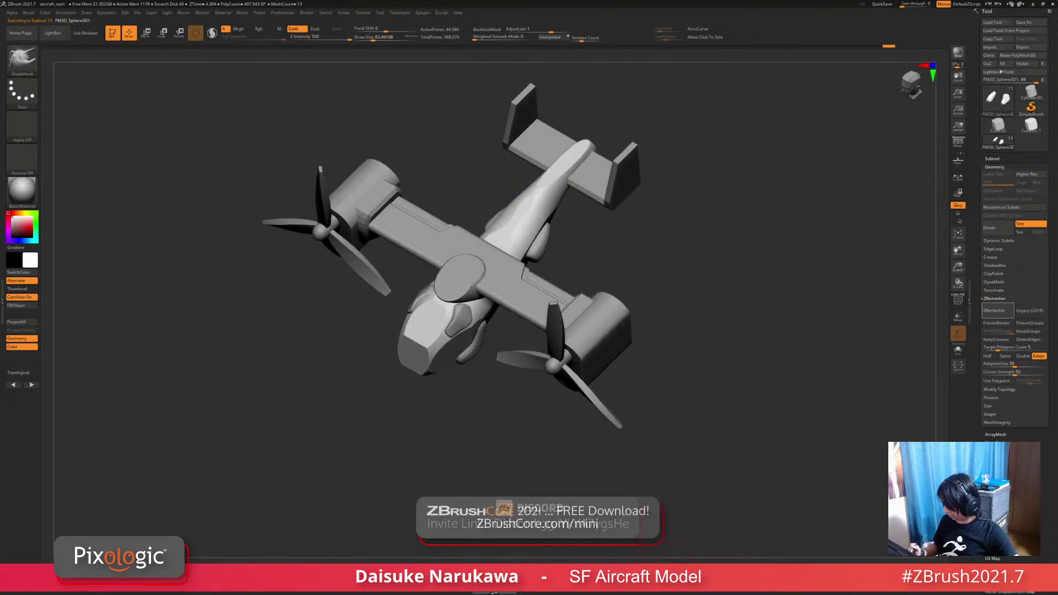
# Step: Remesh the fuselage and smooth the hard edges around its nose
pyautogui.click(958, 299)
pyautogui.click(958, 299)
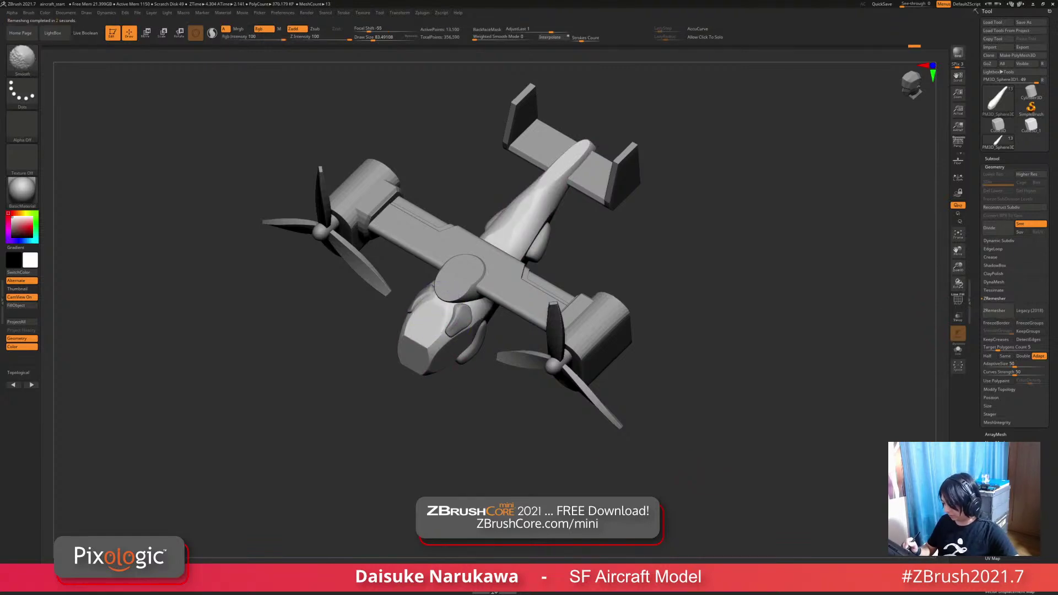
pyautogui.moveTo(430, 345); pyautogui.dragTo(432, 301, button='right')
pyautogui.moveTo(418, 364)
pyautogui.keyDown('shift'); pyautogui.mouseDown()
pyautogui.moveTo(433, 339)
pyautogui.moveTo(465, 325)
pyautogui.moveTo(441, 331)
pyautogui.mouseUp(); pyautogui.keyUp('shift')
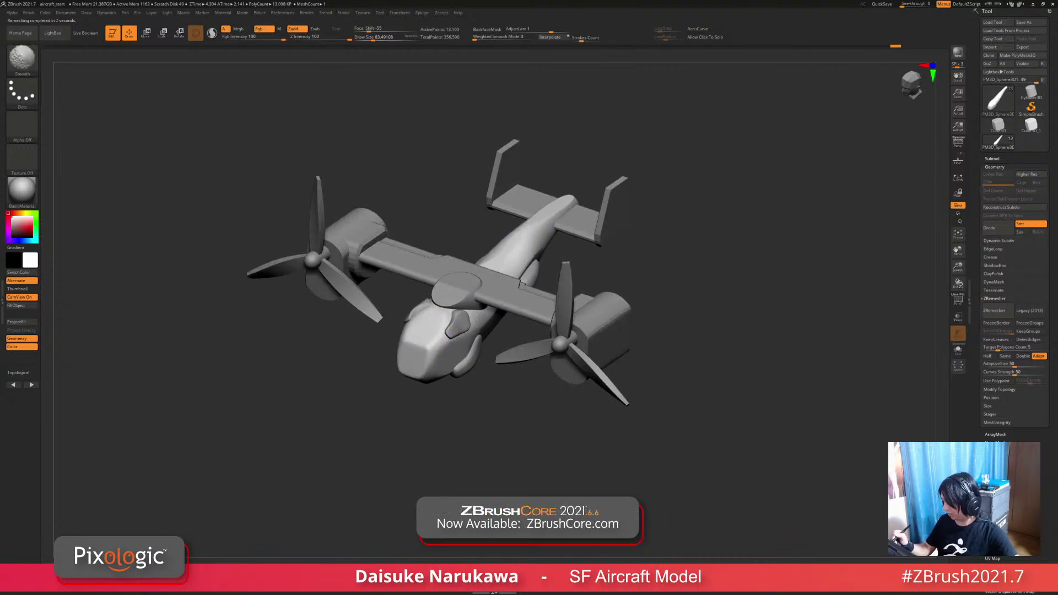
pyautogui.moveTo(474, 386); pyautogui.dragTo(476, 338, button='right')
pyautogui.moveTo(475, 408)
pyautogui.mouseDown(button='right')
pyautogui.moveTo(491, 361)
pyautogui.moveTo(463, 382)
pyautogui.moveTo(449, 444)
pyautogui.moveTo(430, 469)
pyautogui.moveTo(477, 411)
pyautogui.moveTo(485, 436)
pyautogui.mouseUp(button='right')
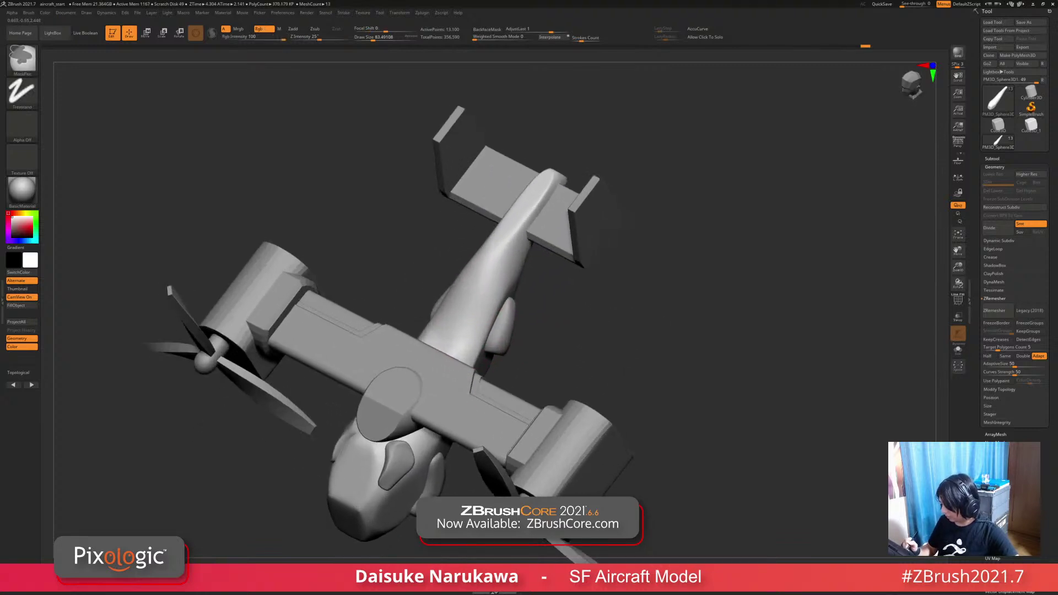
# Step: Subdivide the smoothed fuselage mesh twice
pyautogui.keyDown('alt'); pyautogui.click(503, 330); pyautogui.keyUp('alt')
pyautogui.moveTo(503, 355); pyautogui.dragTo(476, 322, button='right')
pyautogui.keyDown('alt'); pyautogui.click(475, 320); pyautogui.keyUp('alt')
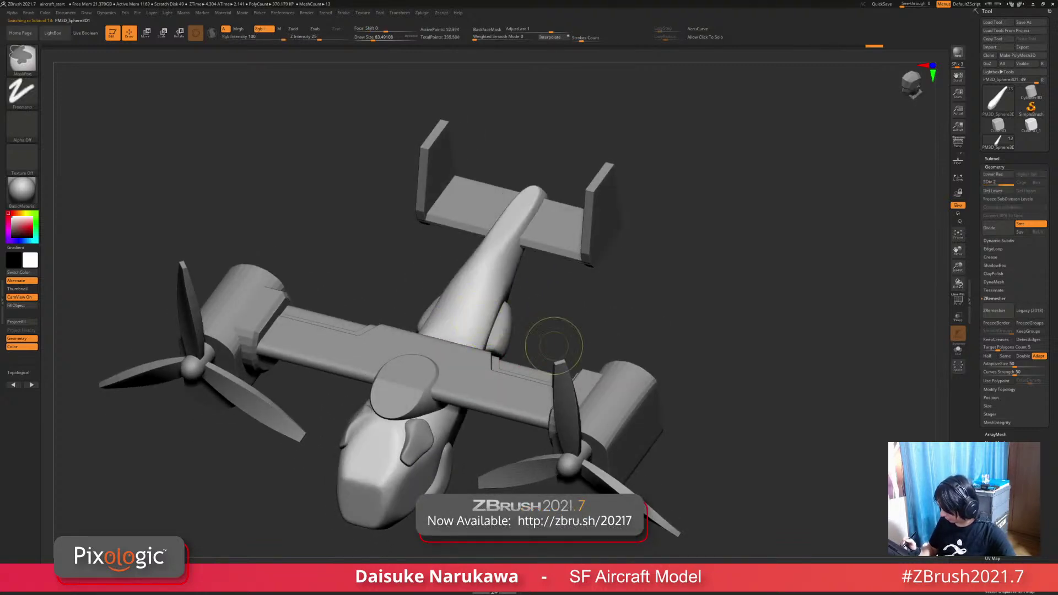
pyautogui.moveTo(546, 275); pyautogui.dragTo(490, 292, button='right')
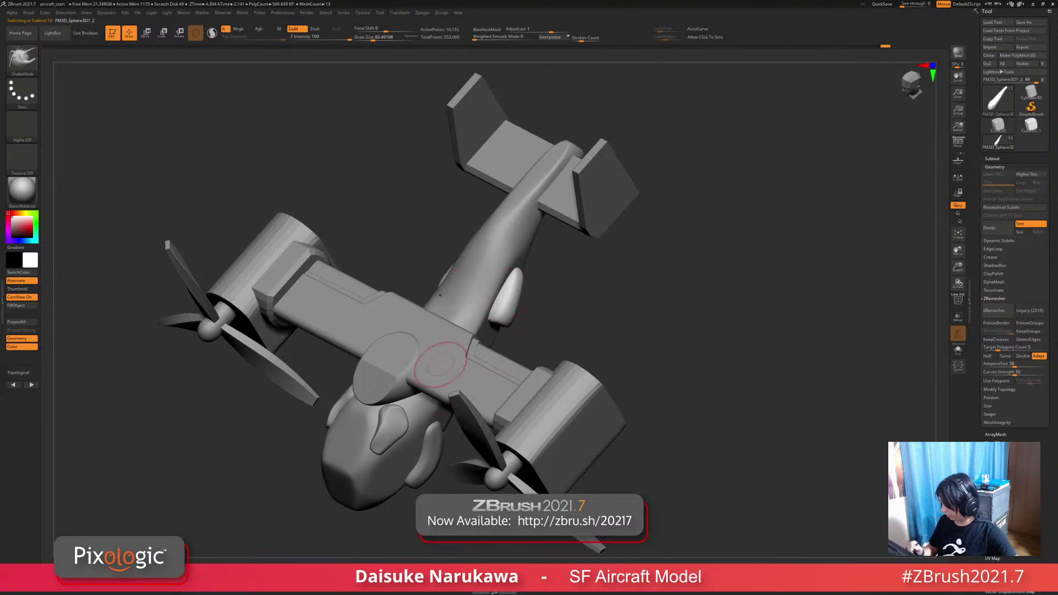
# Step: Move the mirrored rear pods directly below the fuselage in the subtool order and select the fuselage
pyautogui.moveTo(444, 361); pyautogui.dragTo(485, 353, button='right')
pyautogui.keyDown('alt'); pyautogui.click(488, 311); pyautogui.keyUp('alt')
pyautogui.moveTo(491, 300)
pyautogui.mouseDown(button='right')
pyautogui.moveTo(441, 292)
pyautogui.moveTo(482, 297)
pyautogui.mouseUp(button='right')
pyautogui.keyDown('alt'); pyautogui.click(504, 307); pyautogui.keyUp('alt')
pyautogui.click(992, 159)
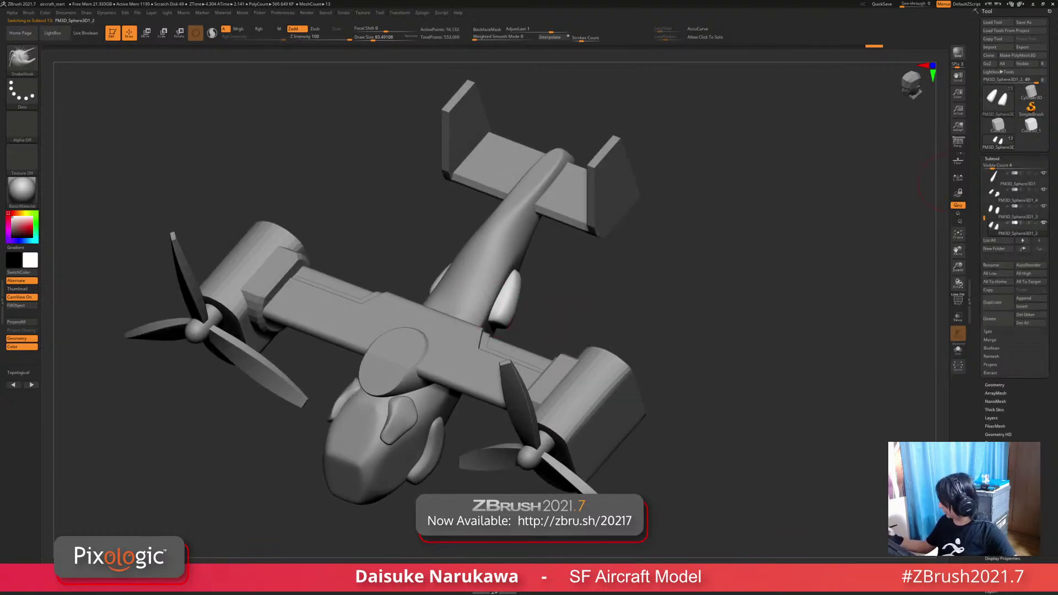
pyautogui.keyDown('alt'); pyautogui.click(493, 275); pyautogui.keyUp('alt')
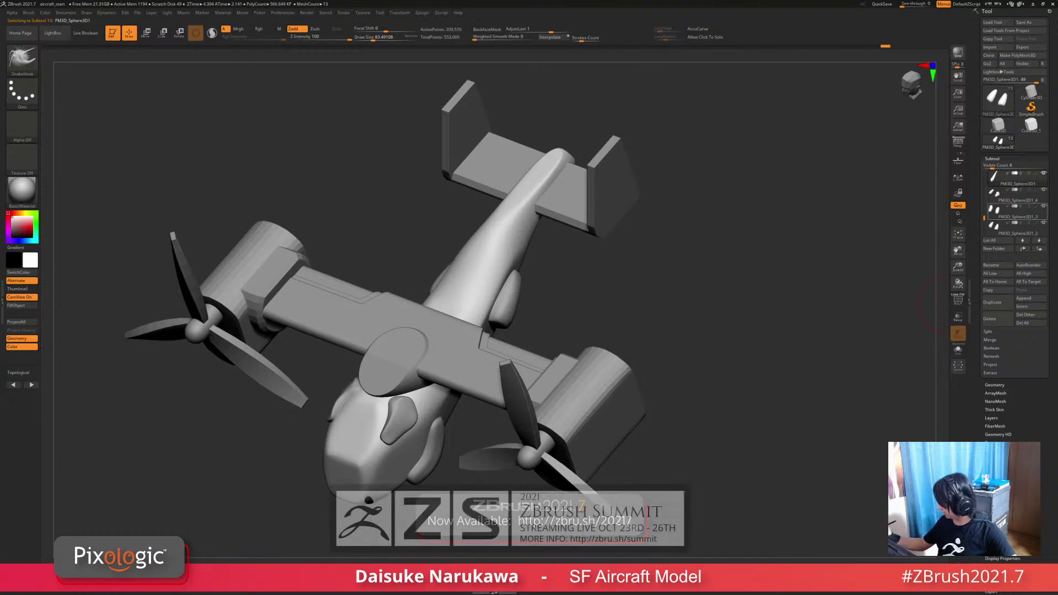
pyautogui.click(1014, 227)
pyautogui.moveTo(1017, 184); pyautogui.dragTo(1018, 183)
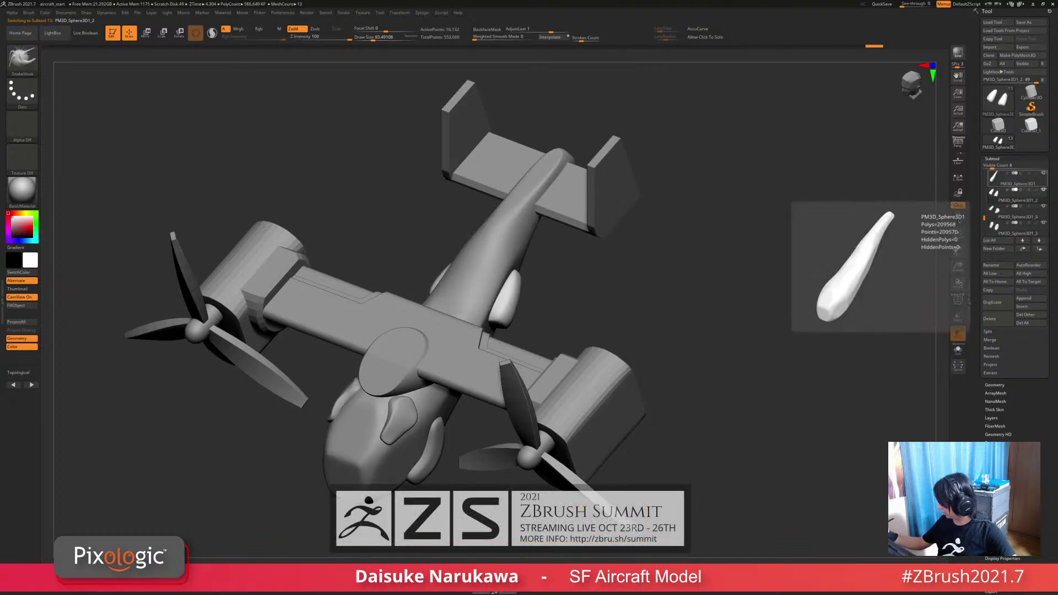
pyautogui.click(1017, 180)
# Step: Merge the rear pods down into the fuselage and remesh the combined mesh
pyautogui.click(990, 340)
pyautogui.click(995, 348)
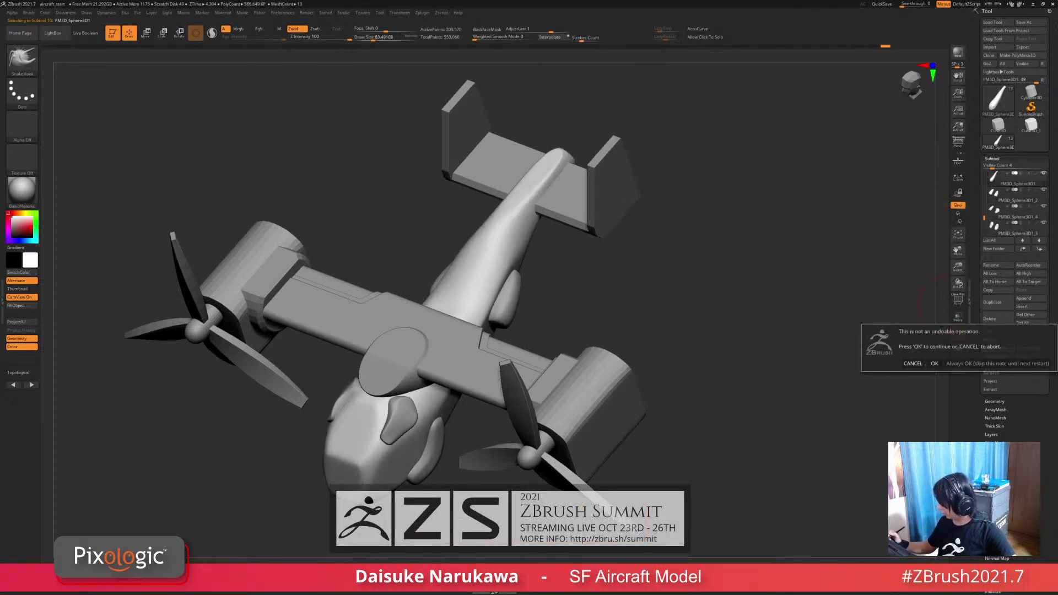
pyautogui.click(934, 364)
pyautogui.press('ctrl')
pyautogui.moveTo(649, 347)
pyautogui.mouseDown(button='right')
pyautogui.moveTo(689, 334)
pyautogui.moveTo(662, 350)
pyautogui.moveTo(672, 306)
pyautogui.moveTo(610, 300)
pyautogui.mouseUp(button='right')
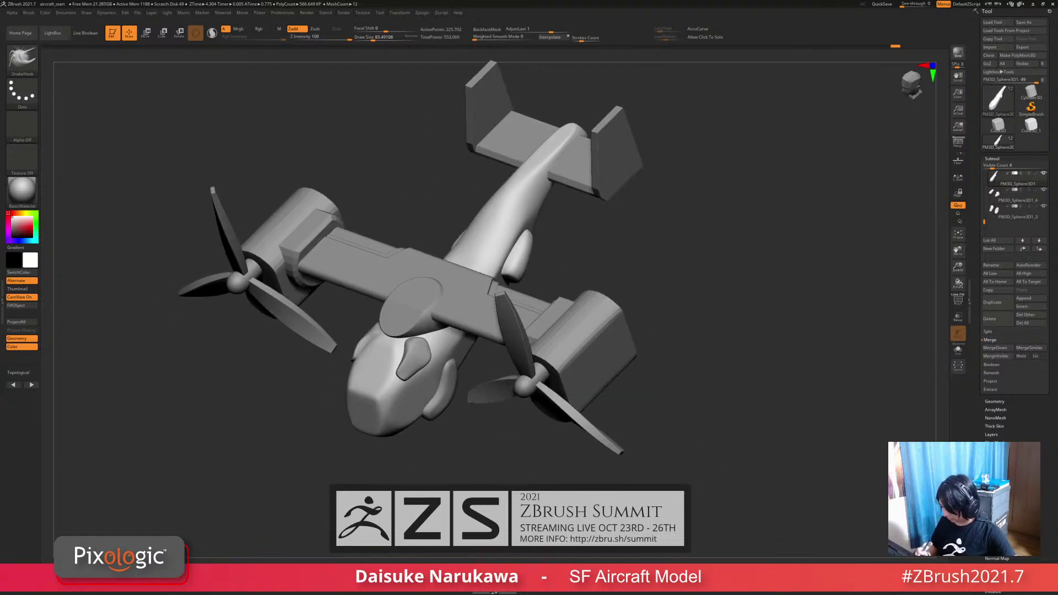
pyautogui.keyDown('ctrl'); pyautogui.moveTo(664, 349); pyautogui.dragTo(692, 376); pyautogui.keyUp('ctrl')
pyautogui.press('ctrl')
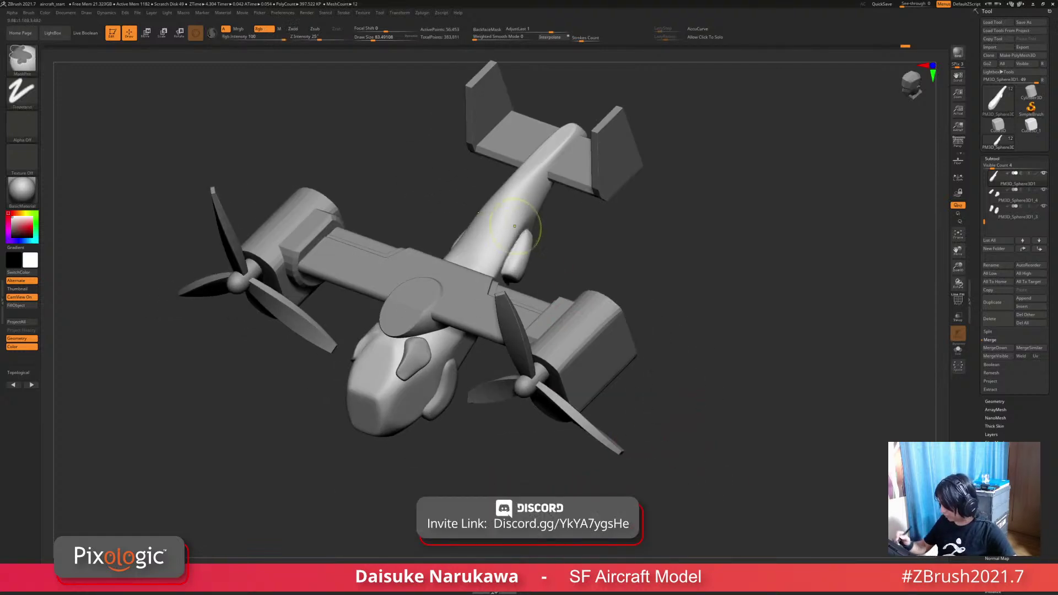
# Step: Smooth the seams around the rear pods so they blend into the fuselage
pyautogui.keyDown('ctrl'); pyautogui.moveTo(515, 238); pyautogui.dragTo(517, 221, button='right'); pyautogui.keyUp('ctrl')
pyautogui.keyDown('shift'); pyautogui.moveTo(517, 222); pyautogui.dragTo(502, 277); pyautogui.keyUp('shift')
pyautogui.hotkey('ctrl', 'z')
pyautogui.moveTo(507, 249); pyautogui.dragTo(480, 237, button='right')
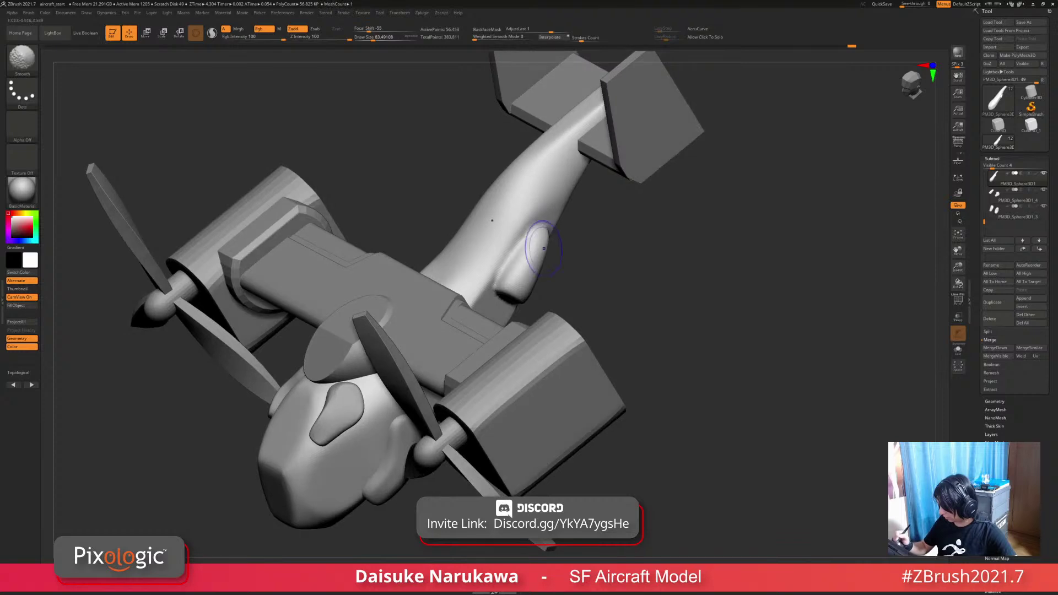
pyautogui.moveTo(578, 243)
pyautogui.mouseDown(button='right')
pyautogui.moveTo(519, 252)
pyautogui.moveTo(564, 250)
pyautogui.moveTo(579, 235)
pyautogui.mouseUp(button='right')
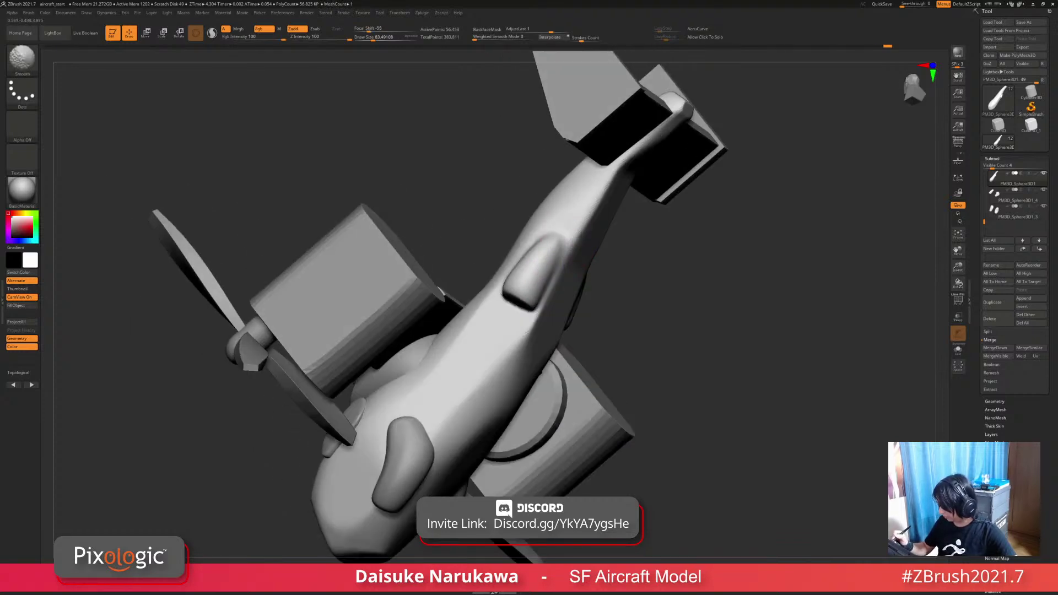
pyautogui.moveTo(474, 309); pyautogui.dragTo(499, 317, button='right')
pyautogui.moveTo(501, 318); pyautogui.dragTo(500, 330)
pyautogui.moveTo(500, 330)
pyautogui.mouseDown(button='right')
pyautogui.moveTo(510, 276)
pyautogui.moveTo(496, 308)
pyautogui.moveTo(485, 292)
pyautogui.mouseUp(button='right')
pyautogui.moveTo(485, 353)
pyautogui.mouseDown(button='right')
pyautogui.moveTo(472, 323)
pyautogui.moveTo(493, 380)
pyautogui.moveTo(651, 347)
pyautogui.mouseUp(button='right')
# Step: Place the fuselage directly above the lower nose pods in the subtool order, merge them, and remesh the result
pyautogui.keyDown('alt'); pyautogui.click(494, 381); pyautogui.keyUp('alt')
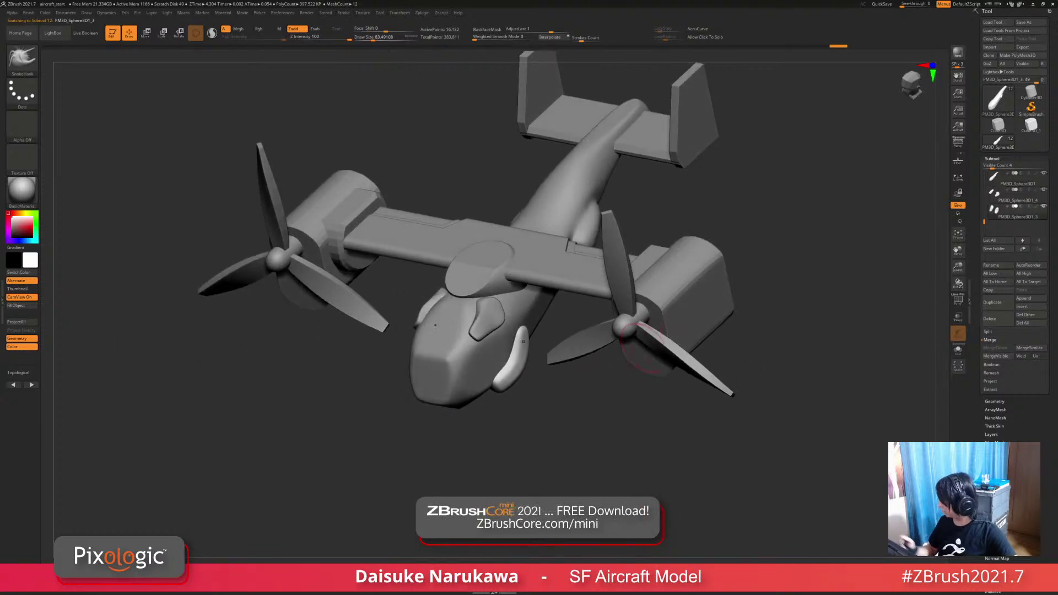
pyautogui.click(1017, 196)
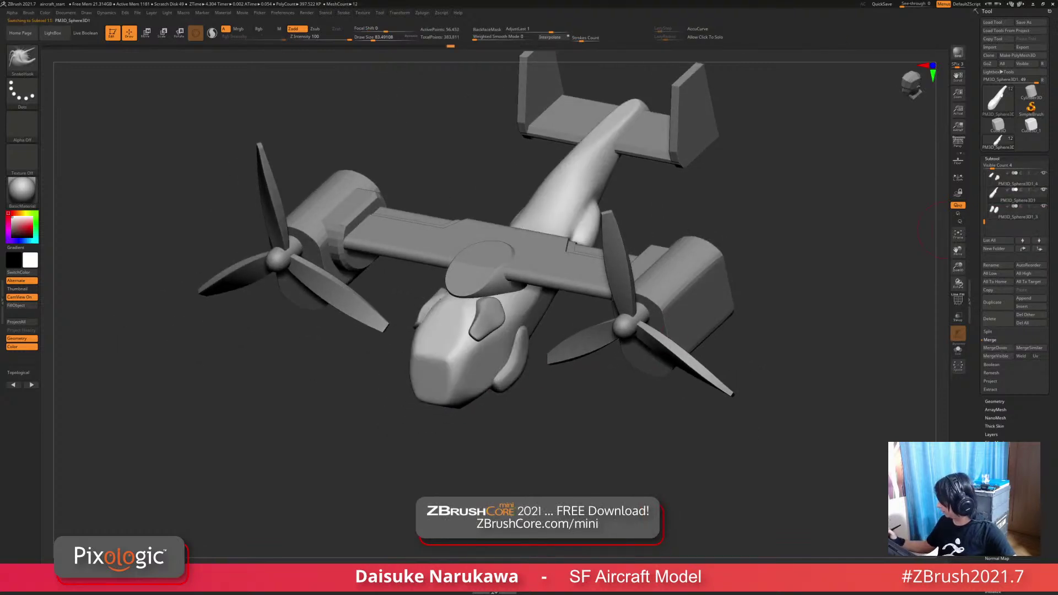
pyautogui.click(995, 348)
pyautogui.click(934, 363)
pyautogui.moveTo(532, 410)
pyautogui.keyDown('ctrl'); pyautogui.mouseDown(button='right')
pyautogui.moveTo(551, 451)
pyautogui.moveTo(503, 416)
pyautogui.mouseUp(button='right'); pyautogui.keyUp('ctrl')
pyautogui.keyDown('ctrl'); pyautogui.moveTo(562, 457); pyautogui.dragTo(598, 488); pyautogui.keyUp('ctrl')
# Step: Smooth the merged lower nose pods into the fuselage surface
pyautogui.moveTo(515, 368)
pyautogui.keyDown('shift'); pyautogui.mouseDown()
pyautogui.moveTo(488, 411)
pyautogui.moveTo(512, 361)
pyautogui.mouseUp(); pyautogui.keyUp('shift')
pyautogui.moveTo(517, 378); pyautogui.dragTo(438, 309, button='right')
pyautogui.moveTo(536, 407); pyautogui.dragTo(554, 366, button='right')
pyautogui.keyDown('shift'); pyautogui.moveTo(516, 419); pyautogui.dragTo(524, 427); pyautogui.keyUp('shift')
pyautogui.moveTo(475, 455)
pyautogui.mouseDown(button='right')
pyautogui.moveTo(446, 413)
pyautogui.moveTo(450, 349)
pyautogui.moveTo(449, 380)
pyautogui.moveTo(397, 445)
pyautogui.moveTo(463, 444)
pyautogui.moveTo(438, 441)
pyautogui.moveTo(446, 375)
pyautogui.moveTo(435, 371)
pyautogui.moveTo(420, 393)
pyautogui.moveTo(477, 368)
pyautogui.mouseUp(button='right')
pyautogui.moveTo(386, 392); pyautogui.dragTo(297, 419, button='right')
pyautogui.keyDown('alt'); pyautogui.click(512, 332); pyautogui.keyUp('alt')
pyautogui.moveTo(512, 333); pyautogui.dragTo(467, 361, button='right')
# Step: Make the fuselage the active subtool and switch to the BevelArc brush with a draw size of about 217
pyautogui.keyDown('alt'); pyautogui.click(453, 402); pyautogui.keyUp('alt')
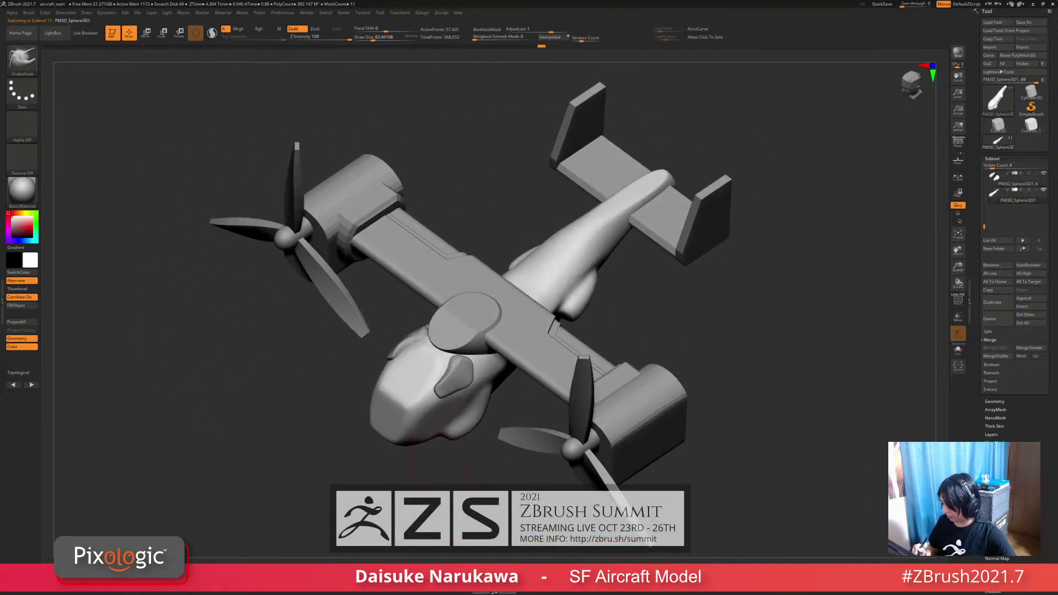
pyautogui.keyDown('alt'); pyautogui.moveTo(453, 402); pyautogui.dragTo(488, 366, button='right'); pyautogui.keyUp('alt')
pyautogui.keyDown('alt'); pyautogui.click(449, 358); pyautogui.keyUp('alt')
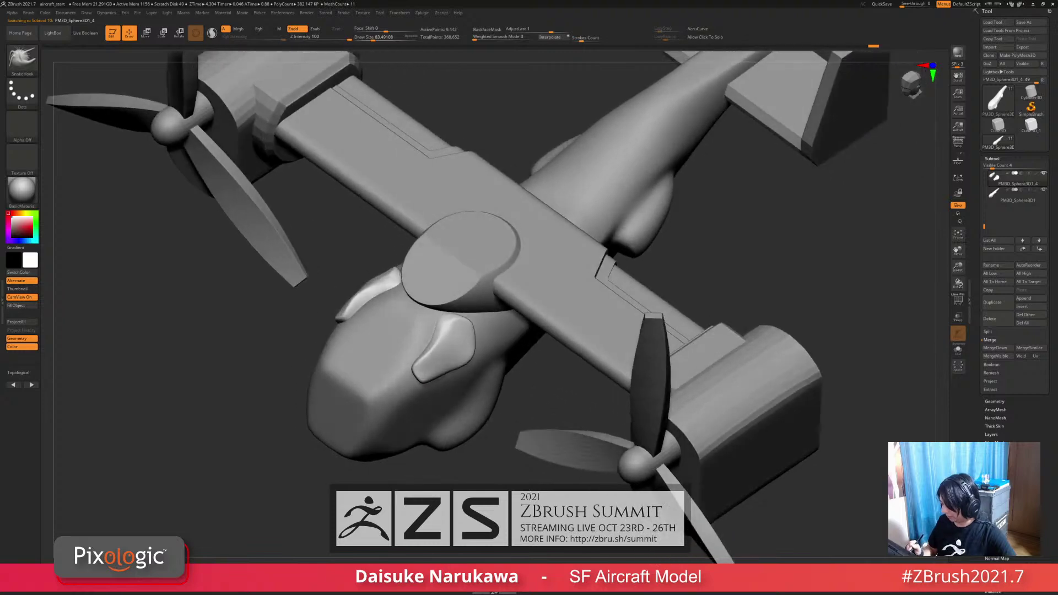
pyautogui.keyDown('alt'); pyautogui.click(441, 417); pyautogui.keyUp('alt')
pyautogui.moveTo(442, 417)
pyautogui.keyDown('ctrl'); pyautogui.mouseDown(button='right')
pyautogui.moveTo(385, 366)
pyautogui.moveTo(377, 336)
pyautogui.moveTo(427, 415)
pyautogui.moveTo(364, 298)
pyautogui.mouseUp(button='right'); pyautogui.keyUp('ctrl')
pyautogui.press('b')
pyautogui.press('t')
pyautogui.press('d')
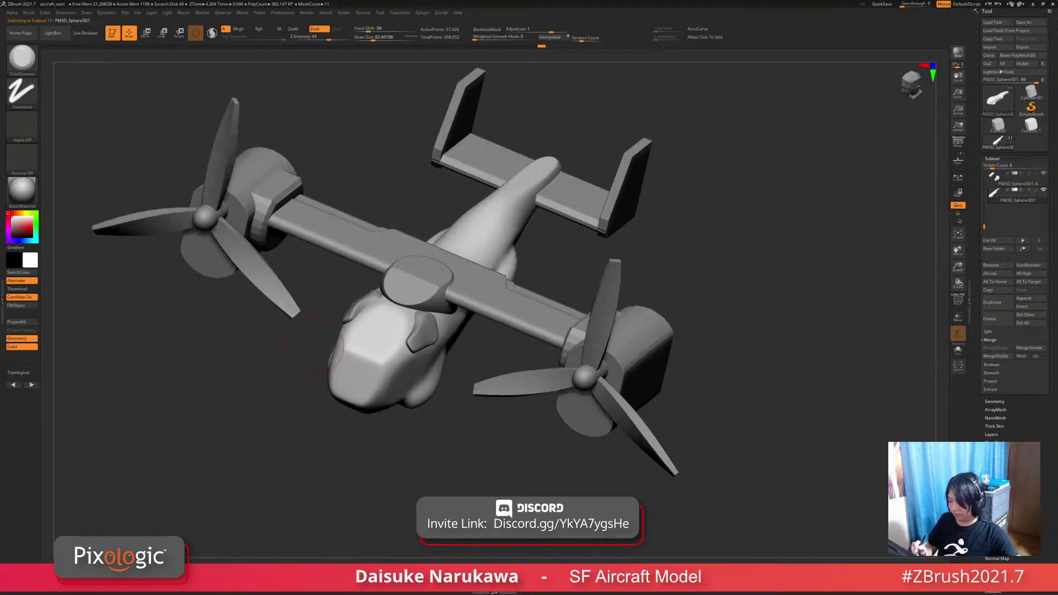
pyautogui.press('b')
pyautogui.click(71, 65)
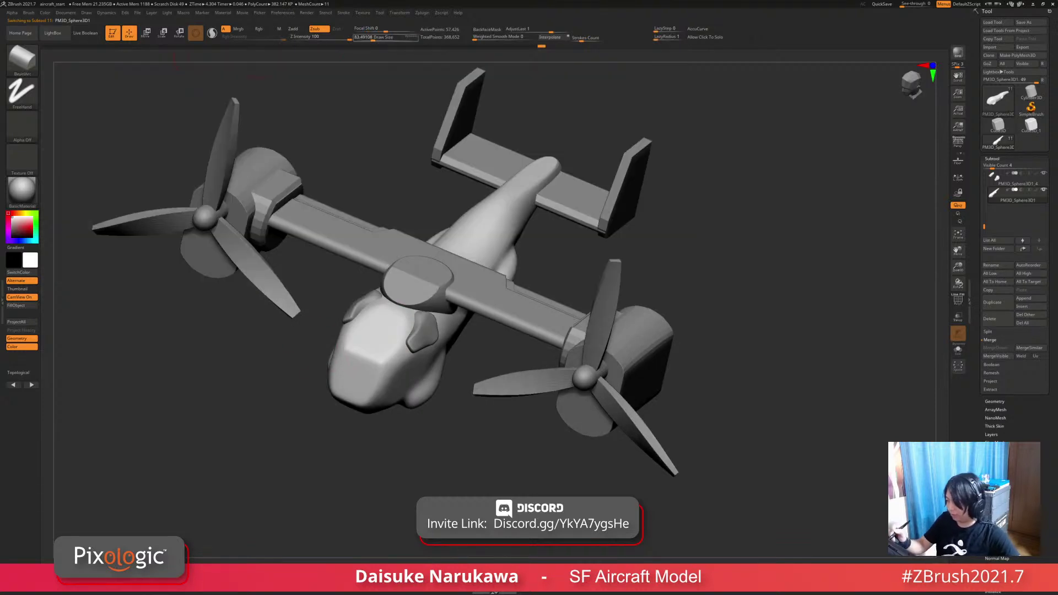
pyautogui.moveTo(373, 38); pyautogui.dragTo(384, 38)
# Step: Smooth the edges and underside of the fuselage nose with large strokes
pyautogui.moveTo(469, 418); pyautogui.dragTo(423, 376, button='right')
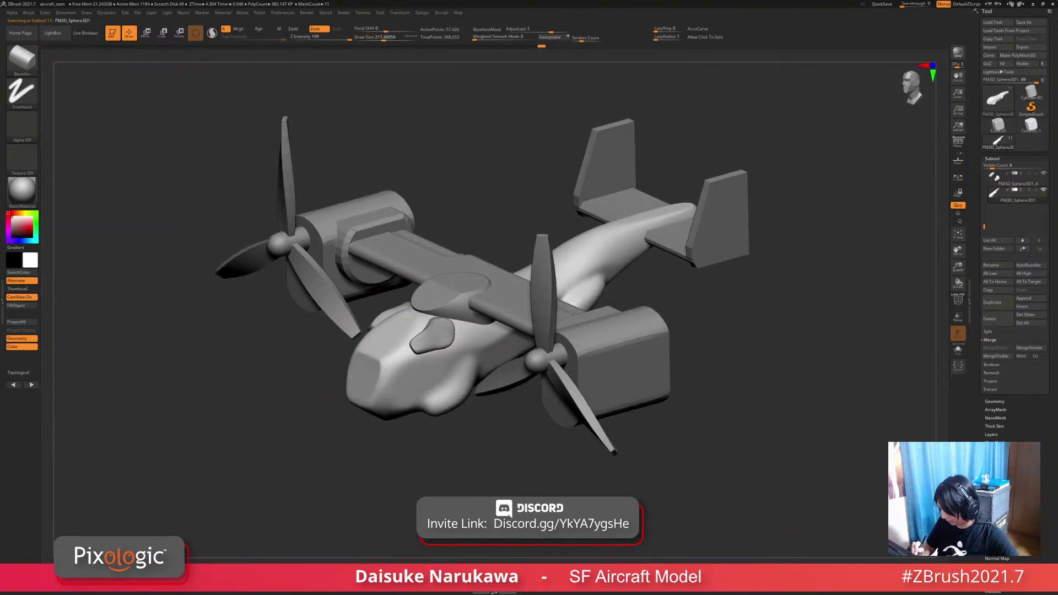
pyautogui.moveTo(448, 306); pyautogui.dragTo(423, 270, button='right')
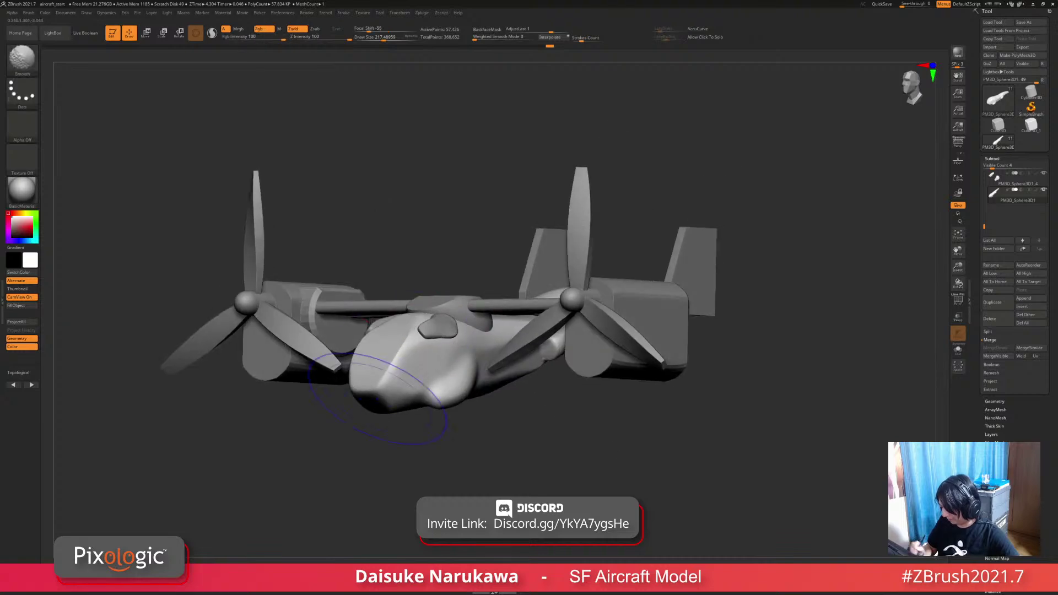
pyautogui.moveTo(386, 421)
pyautogui.mouseDown(button='right')
pyautogui.moveTo(424, 463)
pyautogui.moveTo(424, 496)
pyautogui.mouseUp(button='right')
pyautogui.moveTo(298, 380); pyautogui.dragTo(349, 358, button='right')
pyautogui.keyDown('shift'); pyautogui.moveTo(347, 355); pyautogui.dragTo(375, 352); pyautogui.keyUp('shift')
pyautogui.moveTo(452, 380)
pyautogui.mouseDown(button='right')
pyautogui.moveTo(479, 375)
pyautogui.moveTo(397, 385)
pyautogui.moveTo(393, 360)
pyautogui.moveTo(362, 351)
pyautogui.mouseUp(button='right')
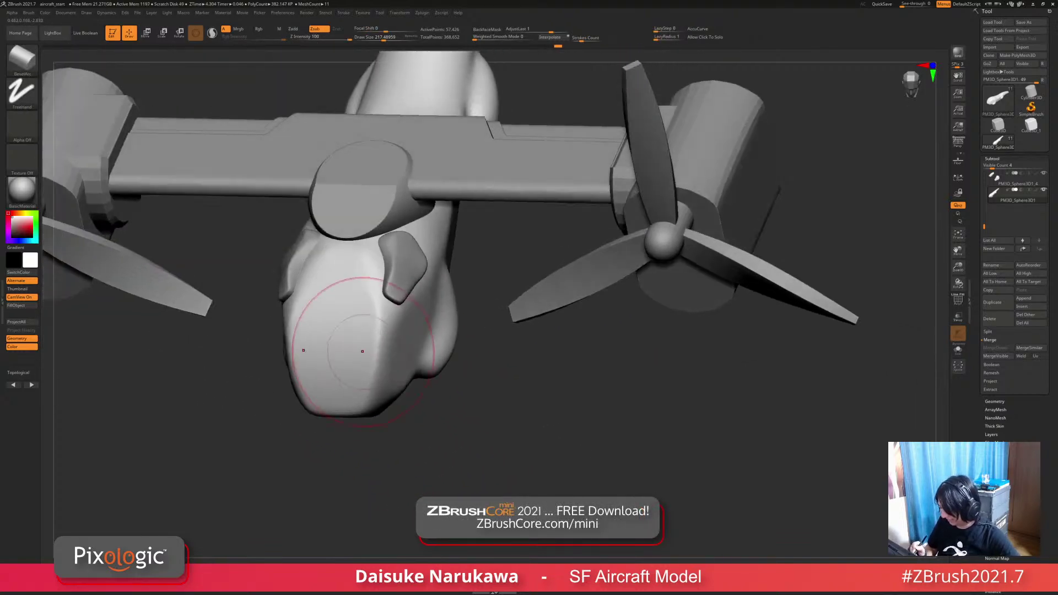
# Step: Try to carve facets into the front of the nose with the BevelArc brush and smooth them out
pyautogui.moveTo(419, 349); pyautogui.dragTo(361, 322)
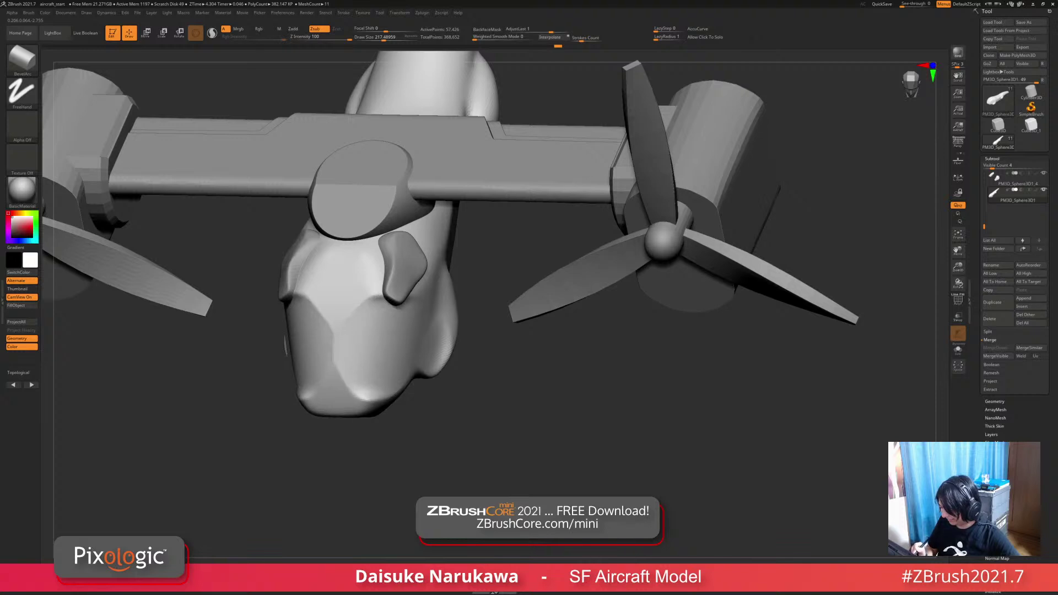
pyautogui.press('shift')
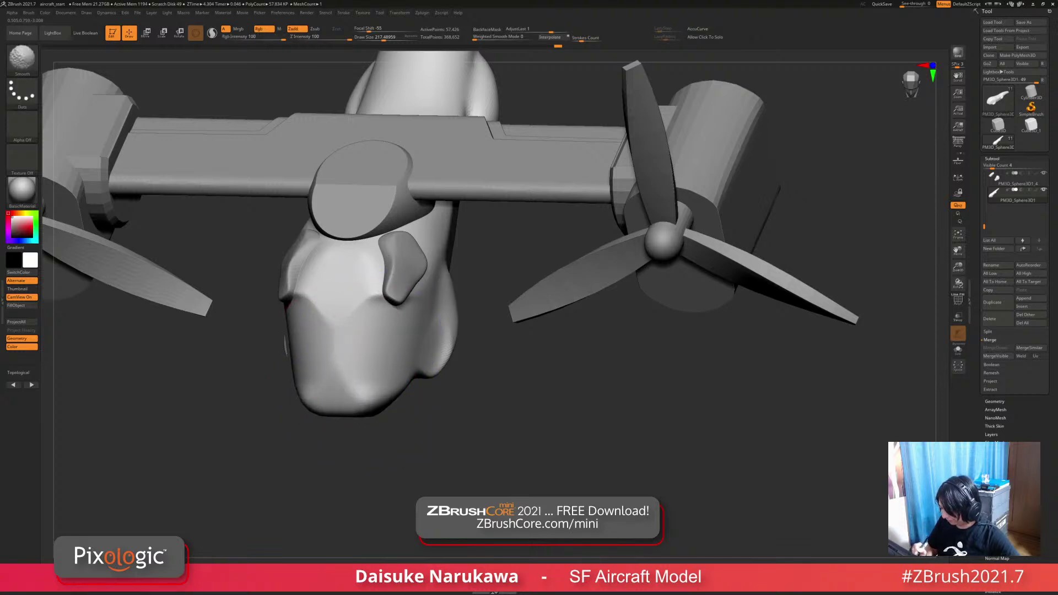
pyautogui.moveTo(409, 400); pyautogui.dragTo(393, 387, button='right')
pyautogui.press('shift')
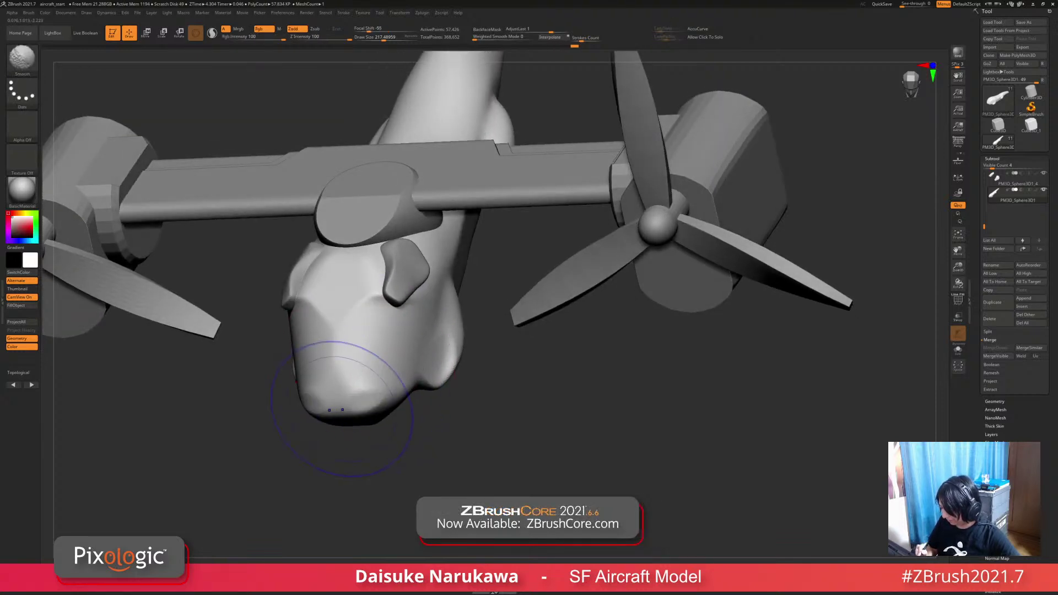
pyautogui.moveTo(386, 405)
pyautogui.mouseDown(button='right')
pyautogui.moveTo(361, 358)
pyautogui.moveTo(347, 367)
pyautogui.mouseUp(button='right')
pyautogui.press('shift')
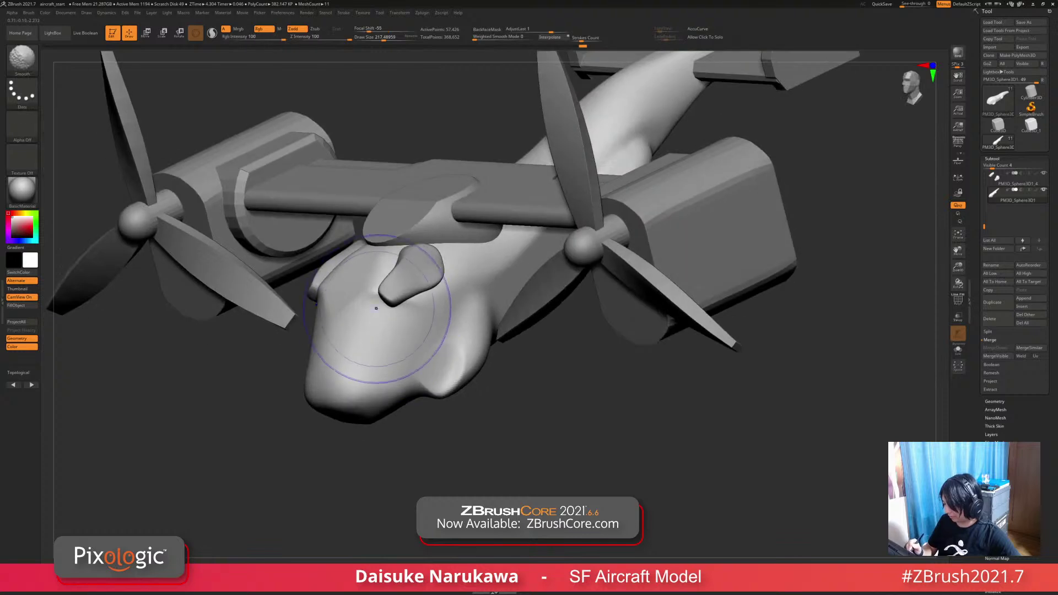
pyautogui.moveTo(414, 331)
pyautogui.mouseDown(button='right')
pyautogui.moveTo(449, 370)
pyautogui.moveTo(455, 341)
pyautogui.moveTo(424, 331)
pyautogui.mouseUp(button='right')
pyautogui.keyDown('shift'); pyautogui.moveTo(430, 345); pyautogui.dragTo(440, 354); pyautogui.keyUp('shift')
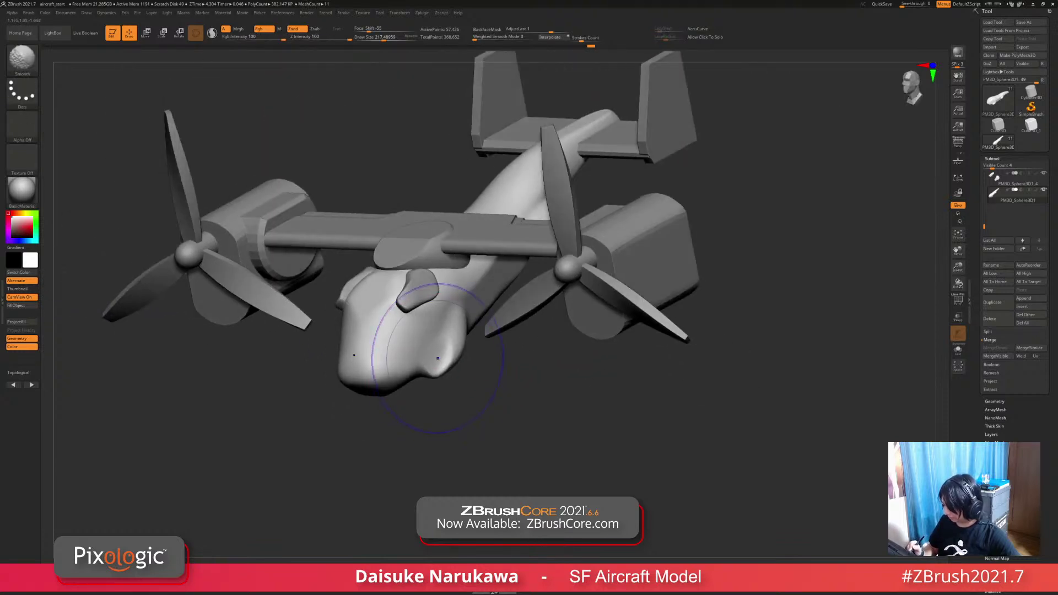
pyautogui.moveTo(441, 397)
pyautogui.mouseDown(button='right')
pyautogui.moveTo(417, 351)
pyautogui.moveTo(453, 365)
pyautogui.moveTo(472, 395)
pyautogui.mouseUp(button='right')
pyautogui.press('shift')
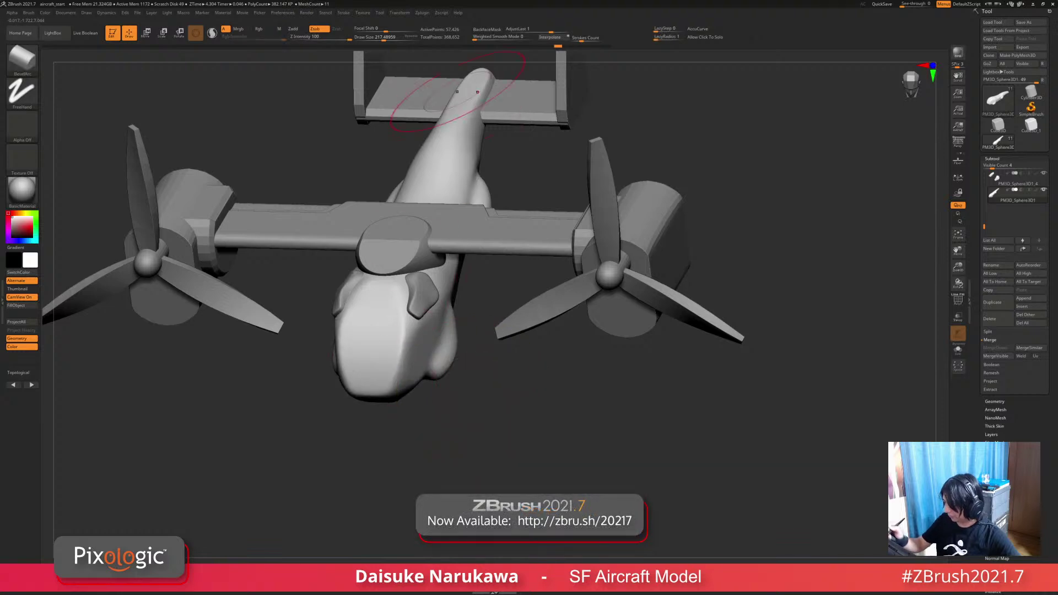
# Step: Bevel the upper front surfaces of the fuselage nose with symmetrical BevelArc strokes
pyautogui.moveTo(467, 92); pyautogui.dragTo(399, 342, button='right')
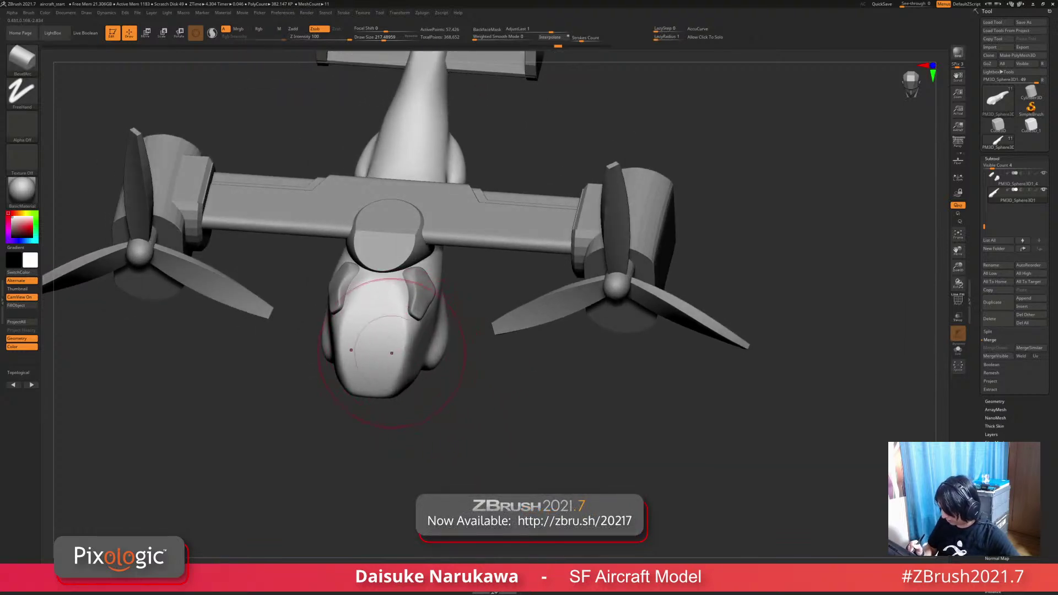
pyautogui.moveTo(395, 343)
pyautogui.keyDown('shift'); pyautogui.mouseDown()
pyautogui.moveTo(411, 340)
pyautogui.moveTo(401, 329)
pyautogui.mouseUp(); pyautogui.keyUp('shift')
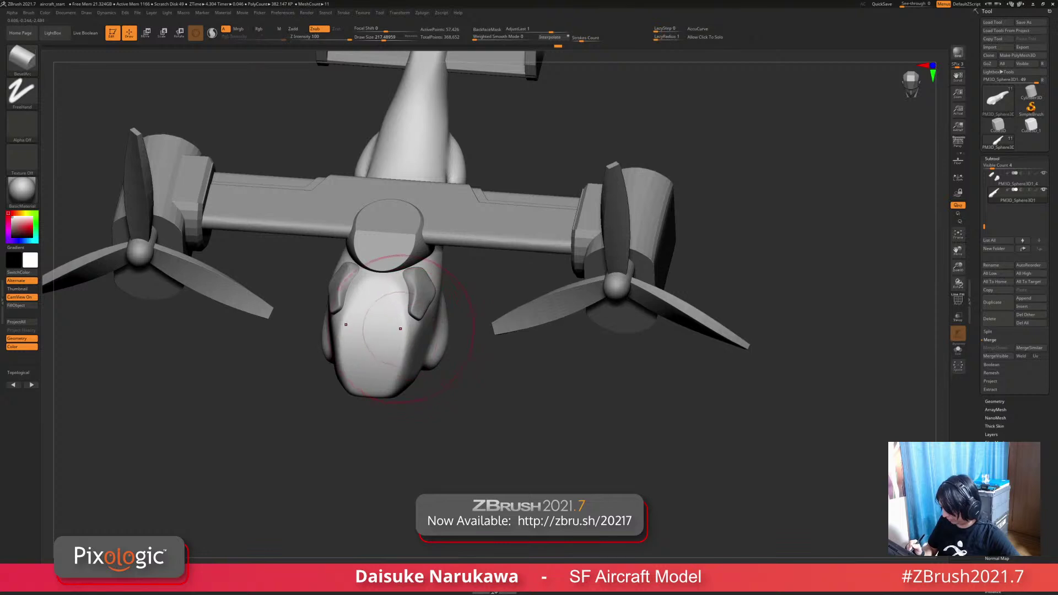
pyautogui.moveTo(485, 419)
pyautogui.mouseDown(button='right')
pyautogui.moveTo(574, 232)
pyautogui.moveTo(526, 277)
pyautogui.mouseUp(button='right')
pyautogui.keyDown('alt'); pyautogui.moveTo(375, 370); pyautogui.dragTo(452, 375, button='right'); pyautogui.keyUp('alt')
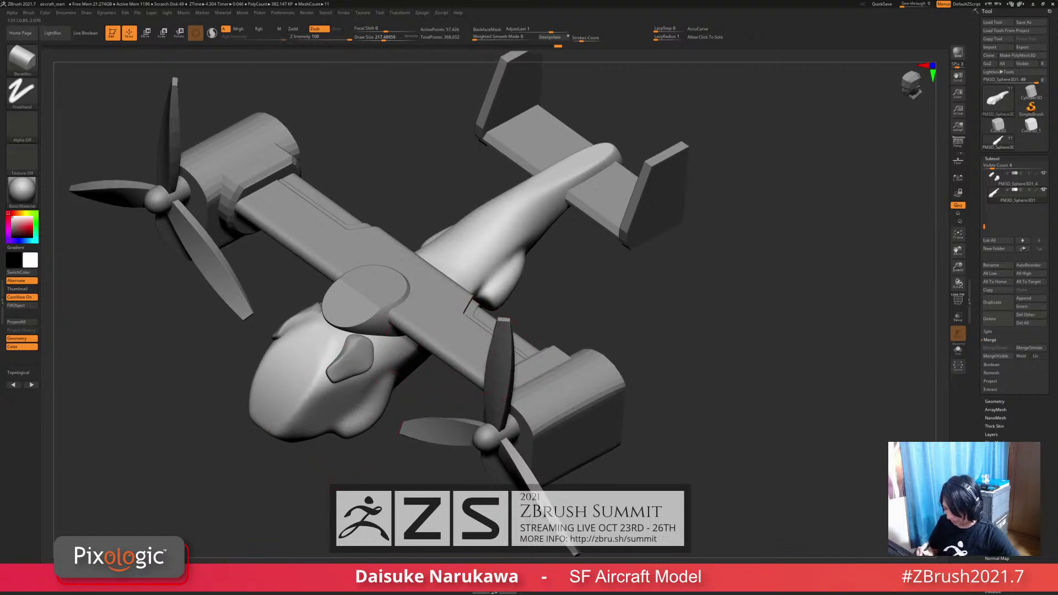
# Step: Insert a cube as a new subtool of the aircraft
pyautogui.moveTo(314, 392); pyautogui.dragTo(344, 419, button='right')
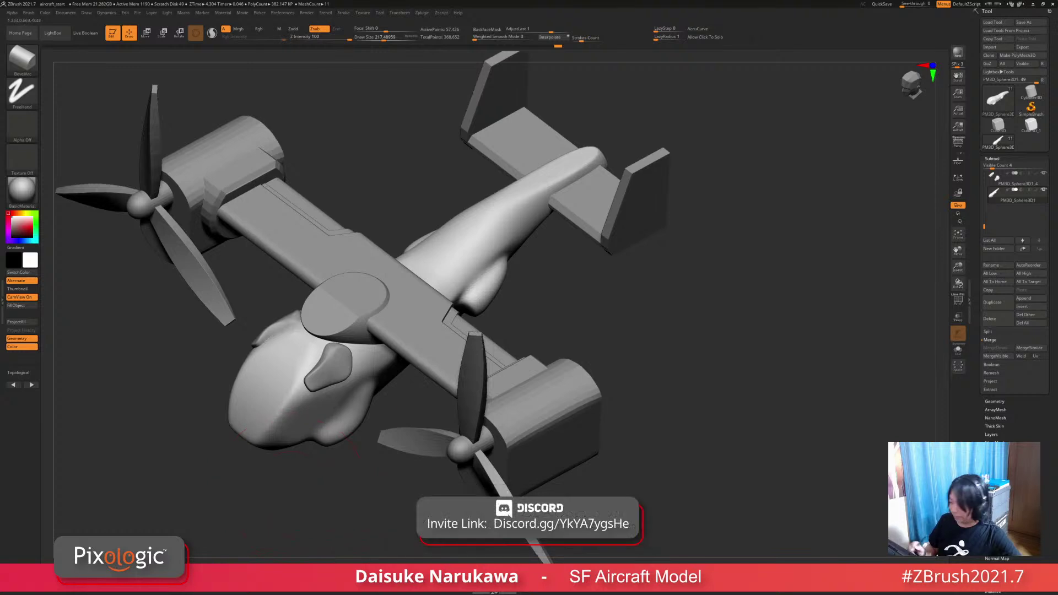
pyautogui.keyDown('alt'); pyautogui.moveTo(433, 345); pyautogui.dragTo(457, 308, button='right'); pyautogui.keyUp('alt')
pyautogui.keyDown('alt'); pyautogui.click(460, 353); pyautogui.keyUp('alt')
pyautogui.keyDown('alt'); pyautogui.click(518, 364); pyautogui.keyUp('alt')
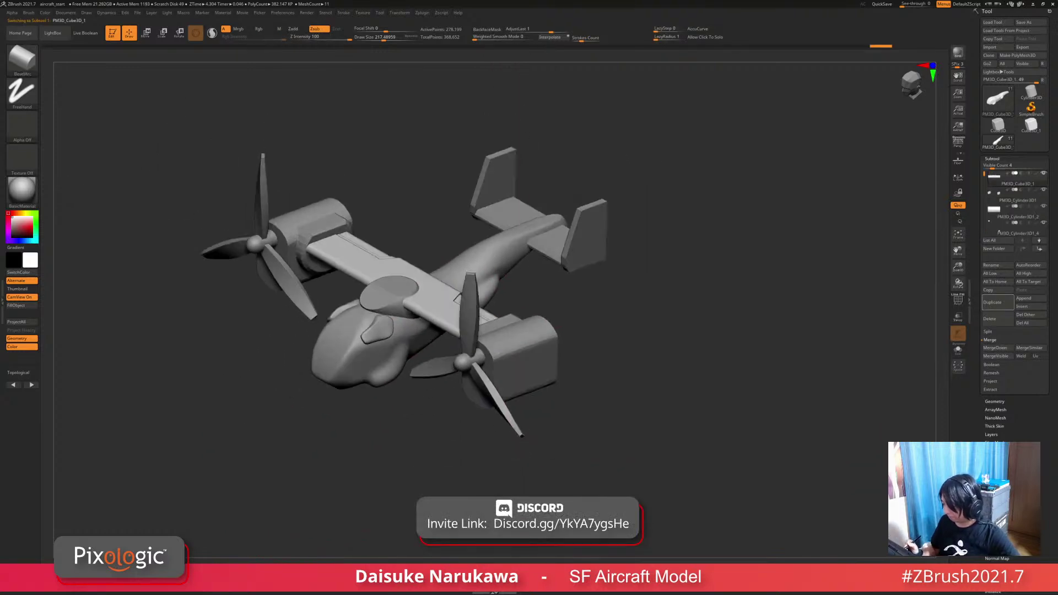
pyautogui.moveTo(518, 364); pyautogui.dragTo(551, 325, button='right')
pyautogui.moveTo(485, 347)
pyautogui.keyDown('shift'); pyautogui.mouseDown(button='right')
pyautogui.moveTo(512, 373)
pyautogui.moveTo(557, 359)
pyautogui.moveTo(537, 347)
pyautogui.moveTo(496, 353)
pyautogui.moveTo(463, 380)
pyautogui.moveTo(499, 333)
pyautogui.moveTo(484, 333)
pyautogui.mouseUp(button='right'); pyautogui.keyUp('shift')
pyautogui.click(1022, 306)
pyautogui.click(759, 356)
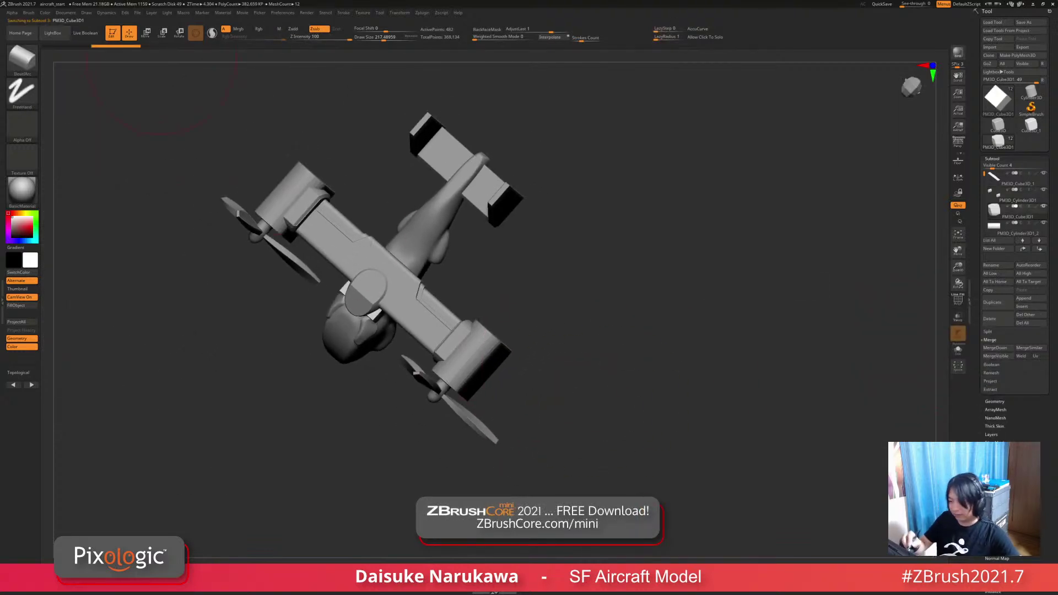
# Step: Move the inserted cube out to the outer side of one engine nacelle
pyautogui.press('w')
pyautogui.keyDown('ctrl'); pyautogui.moveTo(389, 242); pyautogui.dragTo(377, 276, button='right'); pyautogui.keyUp('ctrl')
pyautogui.moveTo(395, 266); pyautogui.dragTo(577, 424)
pyautogui.keyDown('alt'); pyautogui.moveTo(583, 433); pyautogui.dragTo(564, 403, button='right'); pyautogui.keyUp('alt')
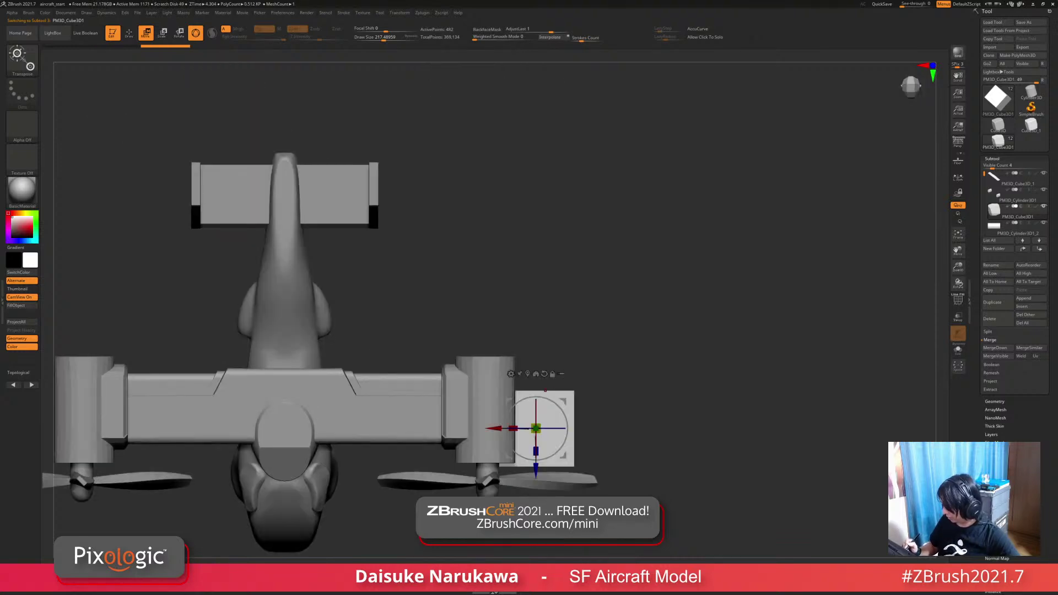
pyautogui.moveTo(561, 403); pyautogui.dragTo(553, 374)
pyautogui.moveTo(574, 374)
pyautogui.keyDown('ctrl'); pyautogui.mouseDown(button='right')
pyautogui.moveTo(573, 402)
pyautogui.moveTo(521, 364)
pyautogui.mouseUp(button='right'); pyautogui.keyUp('ctrl')
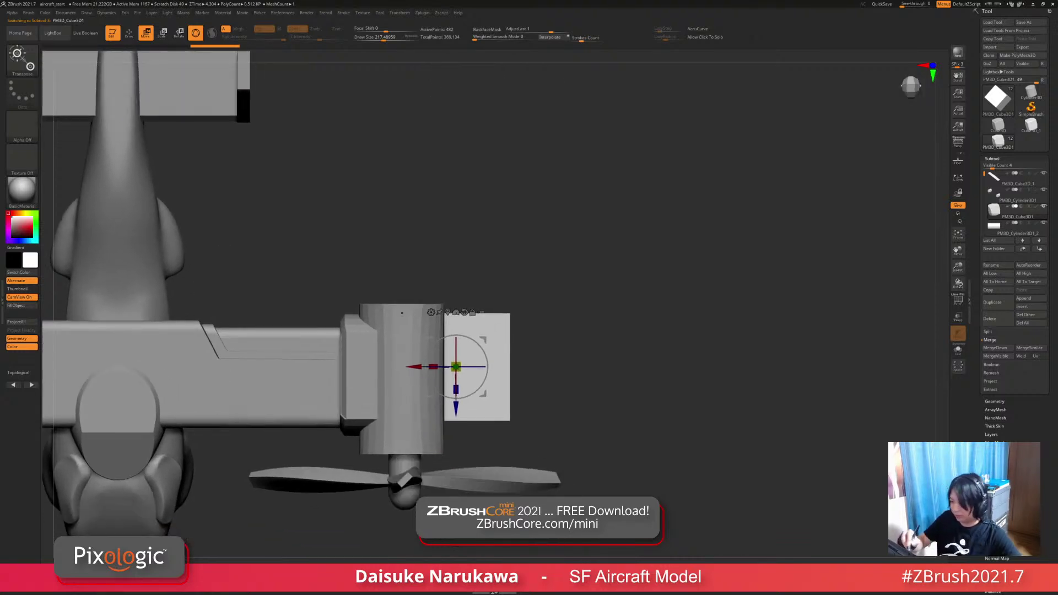
# Step: Cut the cube narrower and slice its outer rear corner diagonally with the KnifeCurve brush
pyautogui.press('q')
pyautogui.keyDown('ctrl'); pyautogui.keyDown('shift'); pyautogui.click(22, 59); pyautogui.keyUp('shift'); pyautogui.keyUp('ctrl')
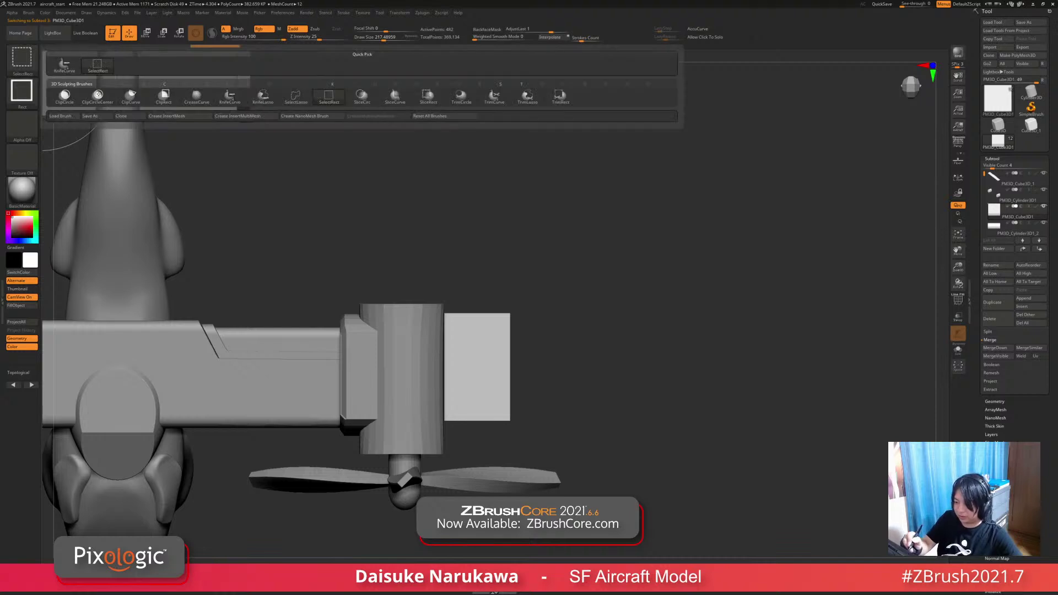
pyautogui.click(65, 65)
pyautogui.keyDown('ctrl'); pyautogui.keyDown('shift'); pyautogui.moveTo(478, 480); pyautogui.dragTo(478, 480); pyautogui.keyUp('shift'); pyautogui.keyUp('ctrl')
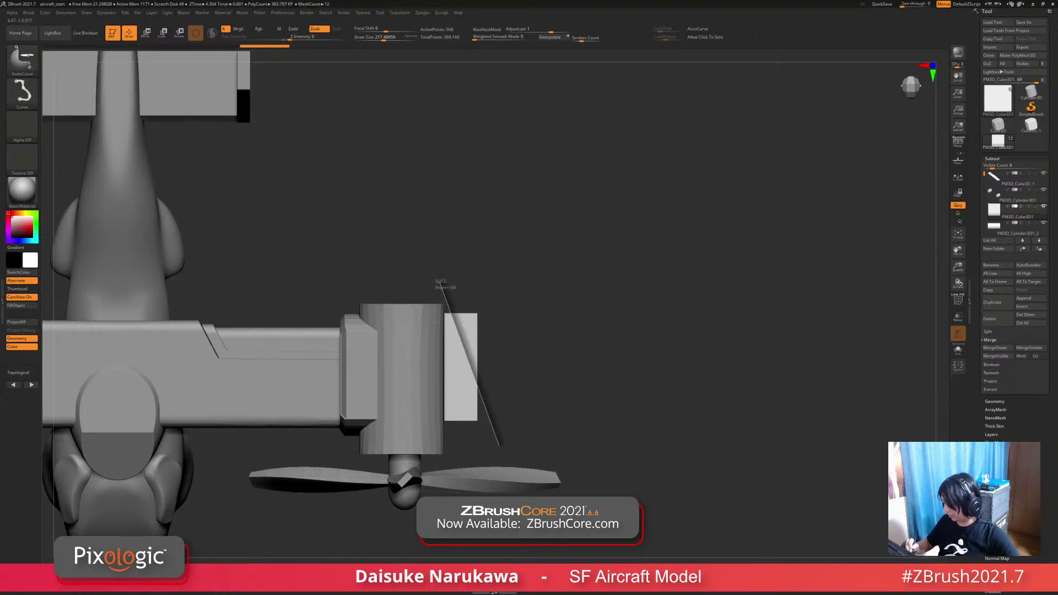
pyautogui.keyDown('ctrl'); pyautogui.keyDown('shift'); pyautogui.moveTo(499, 445); pyautogui.dragTo(493, 444); pyautogui.keyUp('shift'); pyautogui.keyUp('ctrl')
pyautogui.keyDown('ctrl'); pyautogui.moveTo(504, 419); pyautogui.dragTo(471, 390, button='right'); pyautogui.keyUp('ctrl')
# Step: Scale the cut block down and position it against the outer face of the nacelle
pyautogui.press('w')
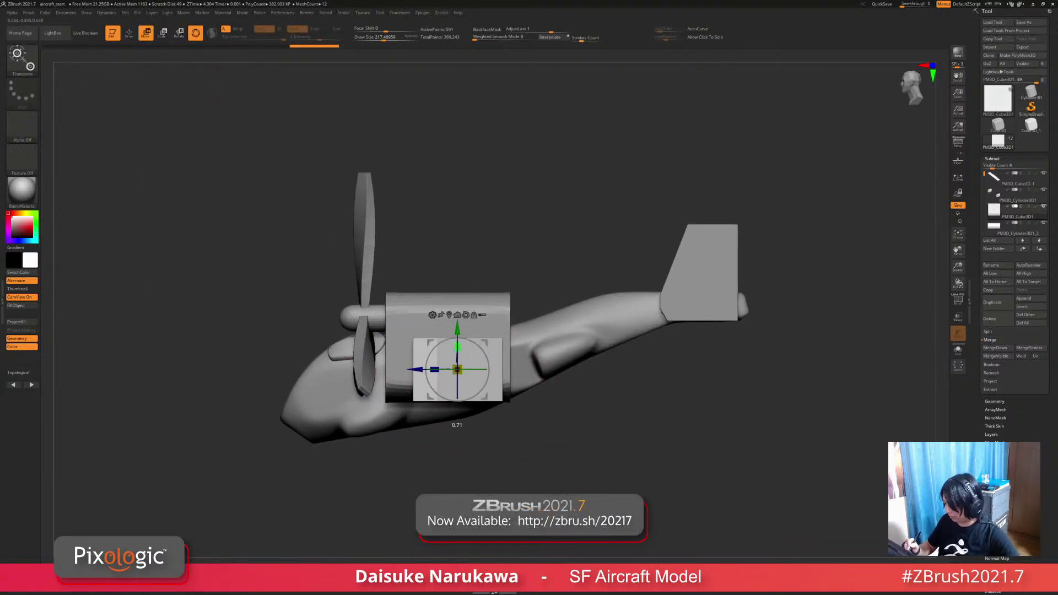
pyautogui.moveTo(466, 322); pyautogui.dragTo(456, 385, button='right')
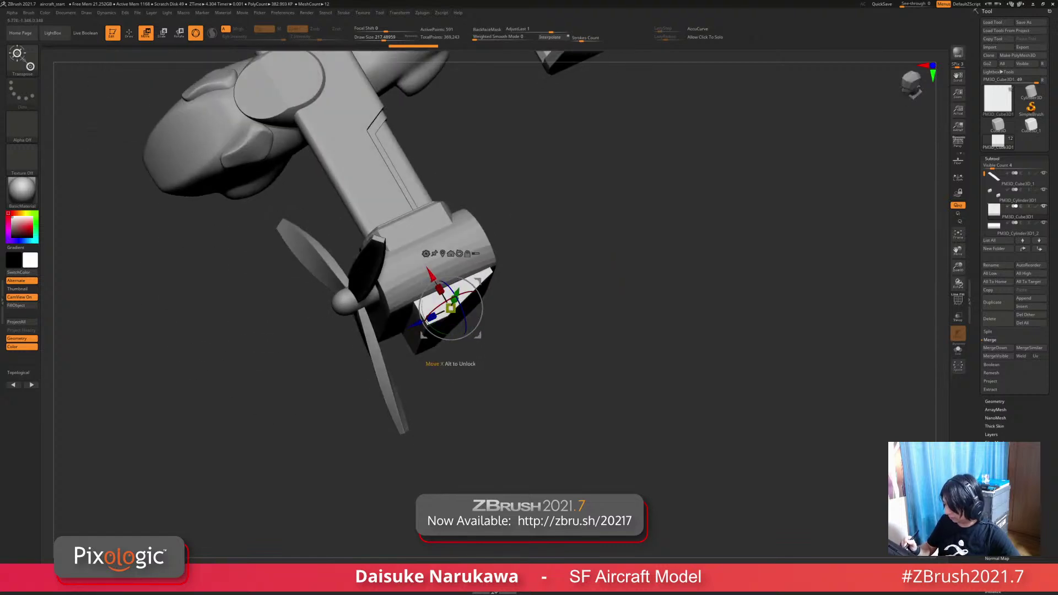
pyautogui.moveTo(453, 353); pyautogui.dragTo(450, 292, button='right')
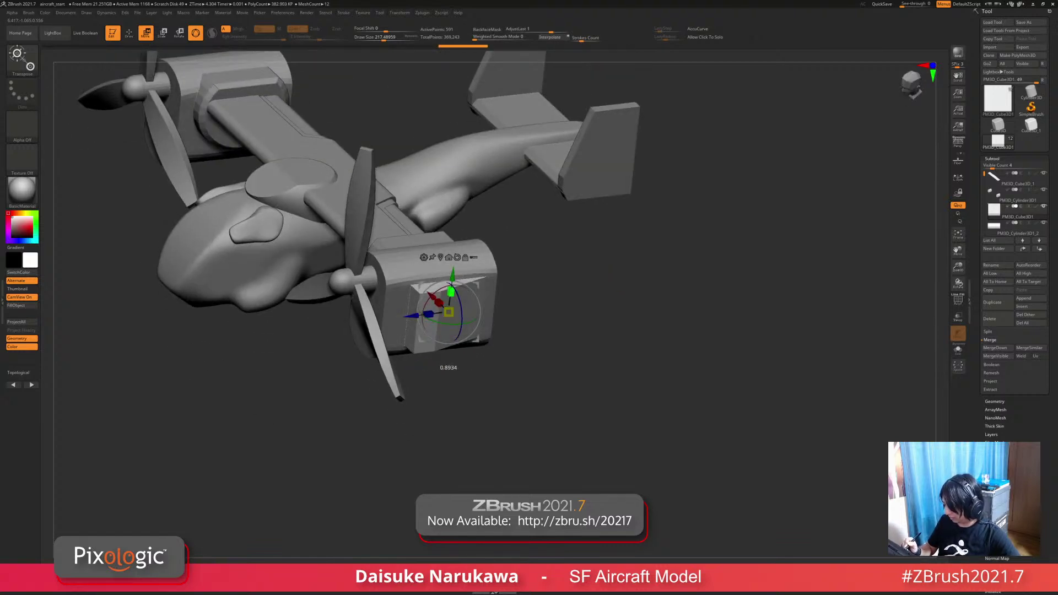
pyautogui.moveTo(510, 342); pyautogui.dragTo(470, 297, button='right')
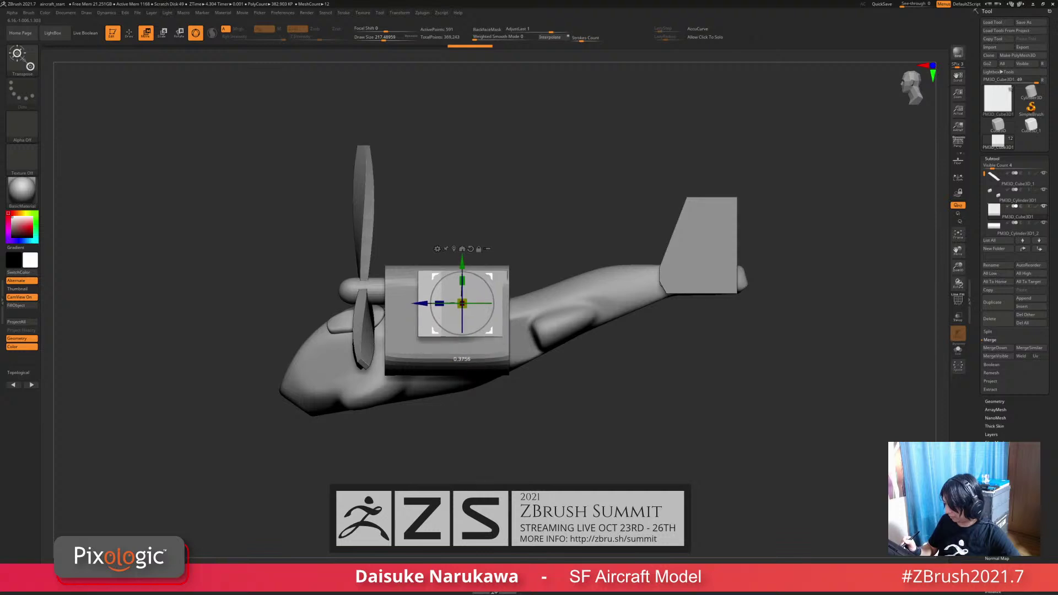
pyautogui.moveTo(509, 342); pyautogui.dragTo(562, 375, button='right')
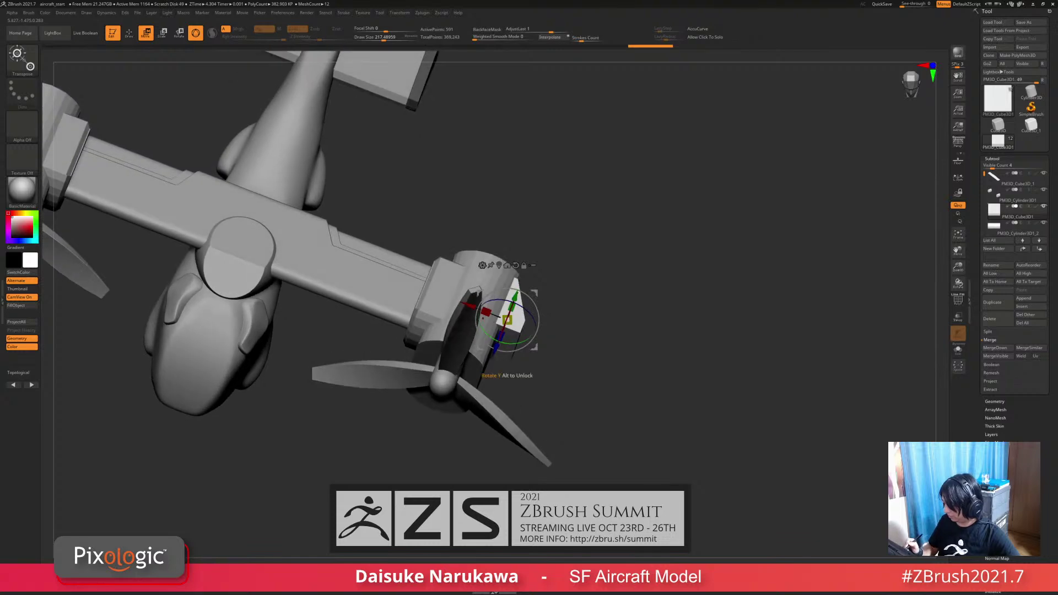
pyautogui.moveTo(537, 331); pyautogui.dragTo(457, 295, button='right')
pyautogui.moveTo(468, 330); pyautogui.dragTo(386, 325, button='right')
pyautogui.keyDown('alt'); pyautogui.moveTo(524, 319); pyautogui.dragTo(410, 347, button='right'); pyautogui.keyUp('alt')
# Step: Make the nacelles the active subtool and insert a cylinder as a new subtool
pyautogui.keyDown('alt'); pyautogui.click(411, 347); pyautogui.keyUp('alt')
pyautogui.moveTo(469, 331); pyautogui.dragTo(480, 361, button='right')
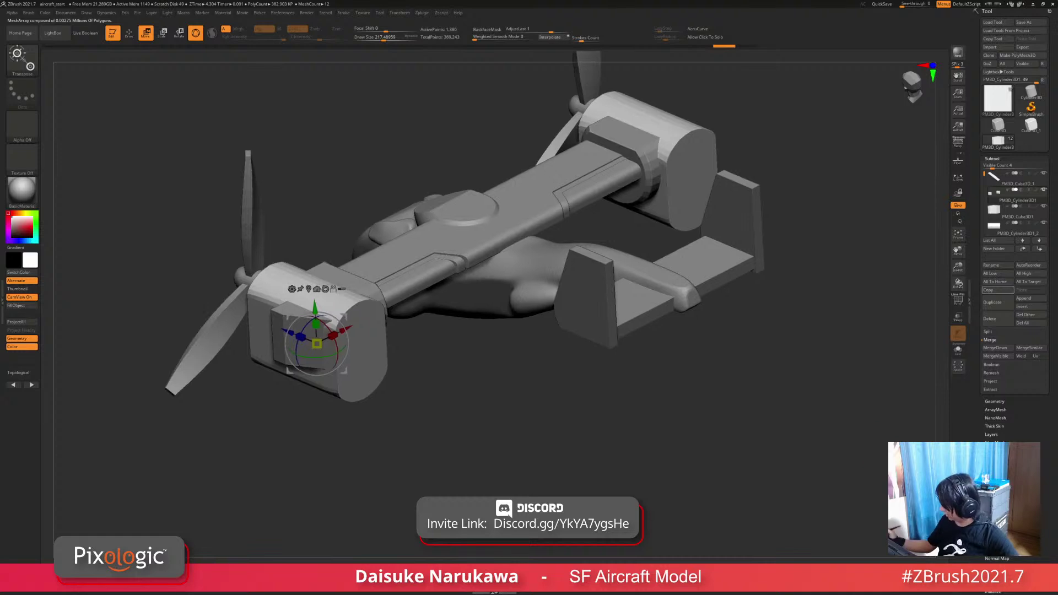
pyautogui.click(1031, 307)
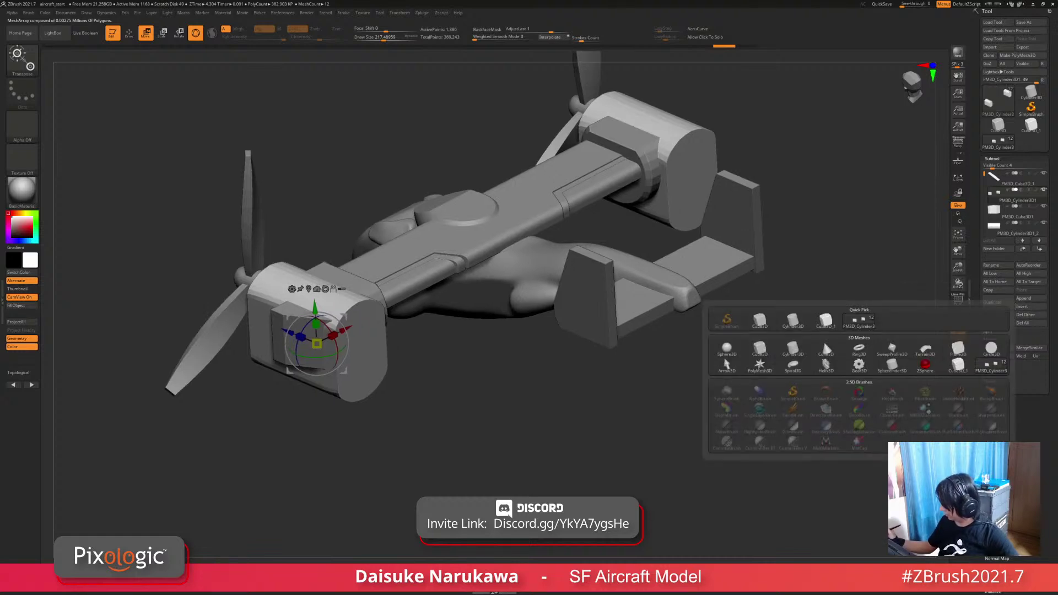
pyautogui.click(793, 348)
# Step: Rotate the cylinder to lie along the nacelle's axis and move it out behind the fuselage nose
pyautogui.moveTo(430, 364); pyautogui.dragTo(496, 309, button='right')
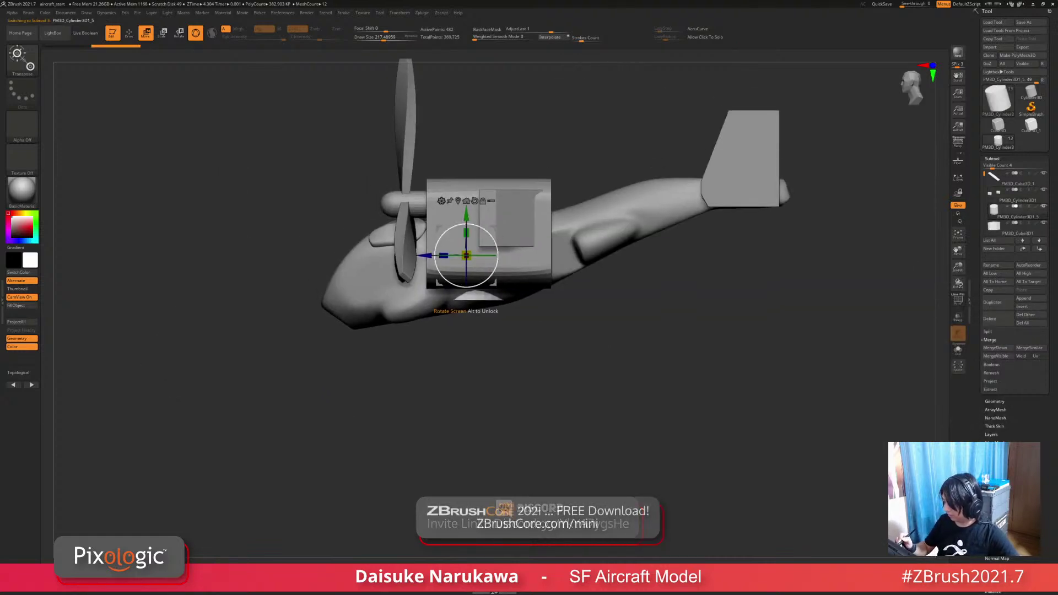
pyautogui.keyDown('shift'); pyautogui.moveTo(488, 234); pyautogui.dragTo(493, 274); pyautogui.keyUp('shift')
pyautogui.keyDown('shift'); pyautogui.moveTo(430, 374); pyautogui.dragTo(518, 375); pyautogui.keyUp('shift')
pyautogui.moveTo(426, 255); pyautogui.dragTo(681, 255)
# Step: Position the cylinder at the nacelle's rear end and scale it to roughly the nacelle's width
pyautogui.keyDown('alt'); pyautogui.moveTo(711, 342); pyautogui.dragTo(567, 413); pyautogui.keyUp('alt')
pyautogui.moveTo(408, 364); pyautogui.dragTo(402, 463)
pyautogui.moveTo(472, 345); pyautogui.dragTo(496, 434)
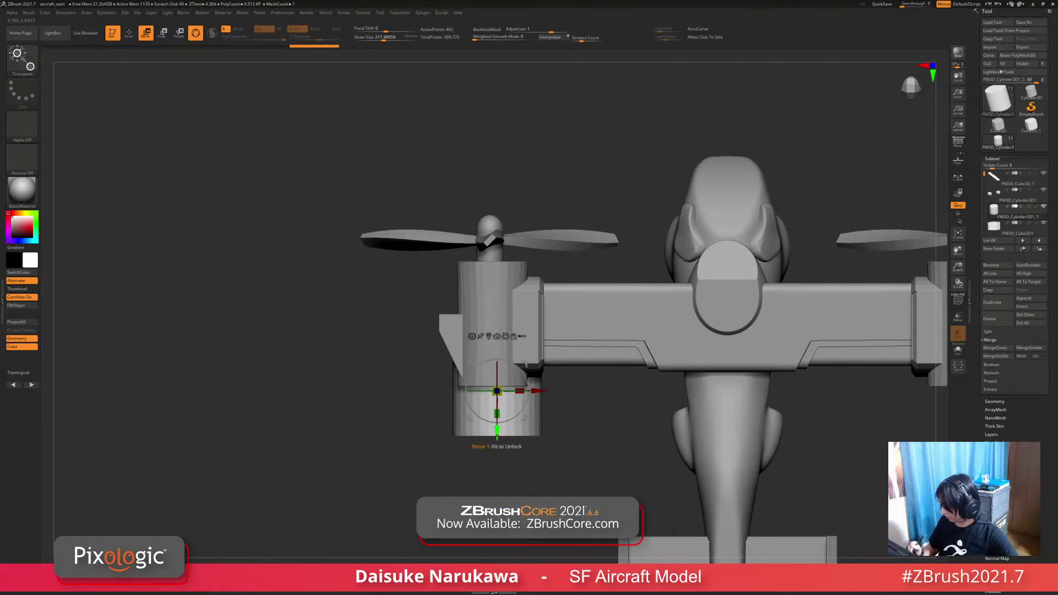
pyautogui.keyDown('shift'); pyautogui.moveTo(380, 441); pyautogui.dragTo(353, 380); pyautogui.keyUp('shift')
pyautogui.moveTo(528, 426); pyautogui.dragTo(524, 395)
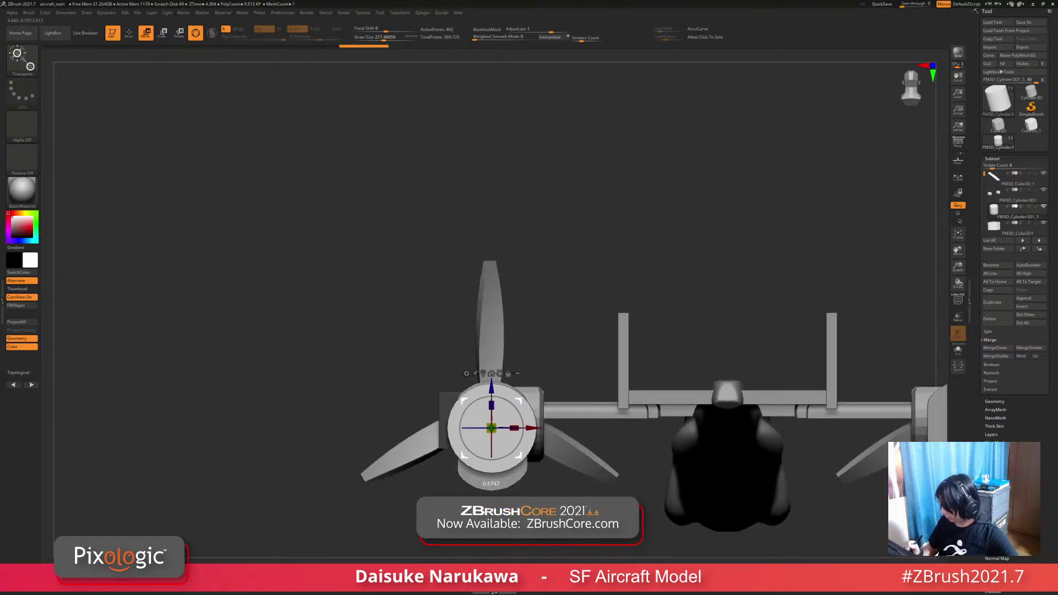
pyautogui.keyDown('alt'); pyautogui.moveTo(524, 396); pyautogui.dragTo(486, 312, button='right'); pyautogui.keyUp('alt')
pyautogui.keyDown('ctrl'); pyautogui.moveTo(487, 311); pyautogui.dragTo(468, 303, button='right'); pyautogui.keyUp('ctrl')
# Step: Flatten both sides of the cylinder with vertical KnifeCurve cuts, redoing one cut, and centre it on the nacelle
pyautogui.keyDown('ctrl'); pyautogui.keyDown('shift'); pyautogui.moveTo(487, 249); pyautogui.dragTo(487, 498); pyautogui.keyUp('shift'); pyautogui.keyUp('ctrl')
pyautogui.keyDown('ctrl'); pyautogui.keyDown('shift'); pyautogui.moveTo(379, 506); pyautogui.dragTo(379, 251); pyautogui.keyUp('shift'); pyautogui.keyUp('ctrl')
pyautogui.keyDown('ctrl'); pyautogui.keyDown('shift'); pyautogui.moveTo(379, 506); pyautogui.dragTo(380, 506); pyautogui.keyUp('shift'); pyautogui.keyUp('ctrl')
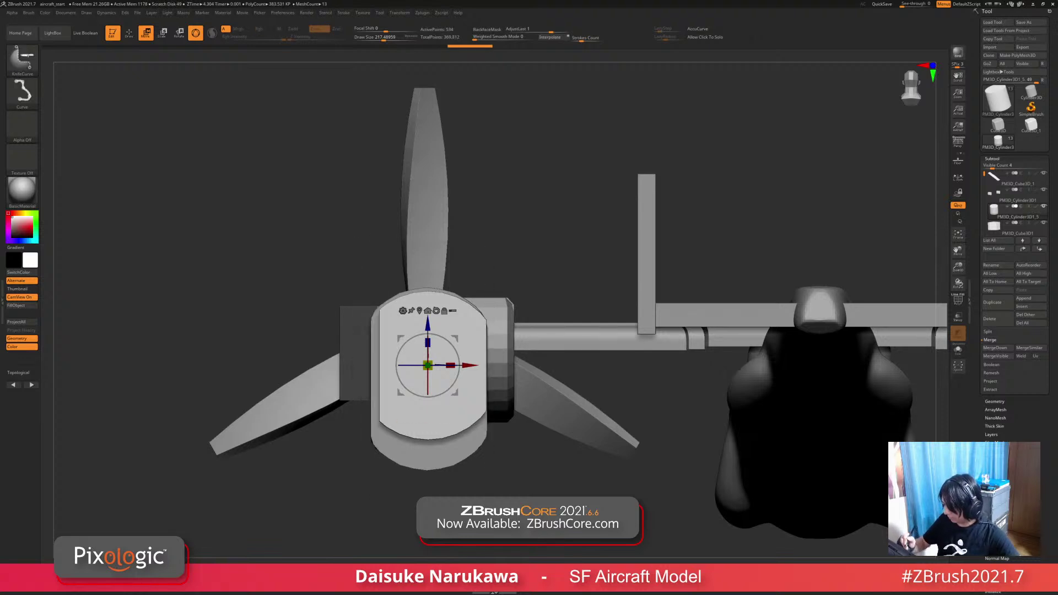
pyautogui.moveTo(408, 418)
pyautogui.mouseDown(button='right')
pyautogui.moveTo(441, 441)
pyautogui.moveTo(424, 408)
pyautogui.mouseUp(button='right')
pyautogui.moveTo(469, 340); pyautogui.dragTo(466, 340)
pyautogui.hotkey('ctrl', 'z')
pyautogui.hotkey('ctrl', 'z')
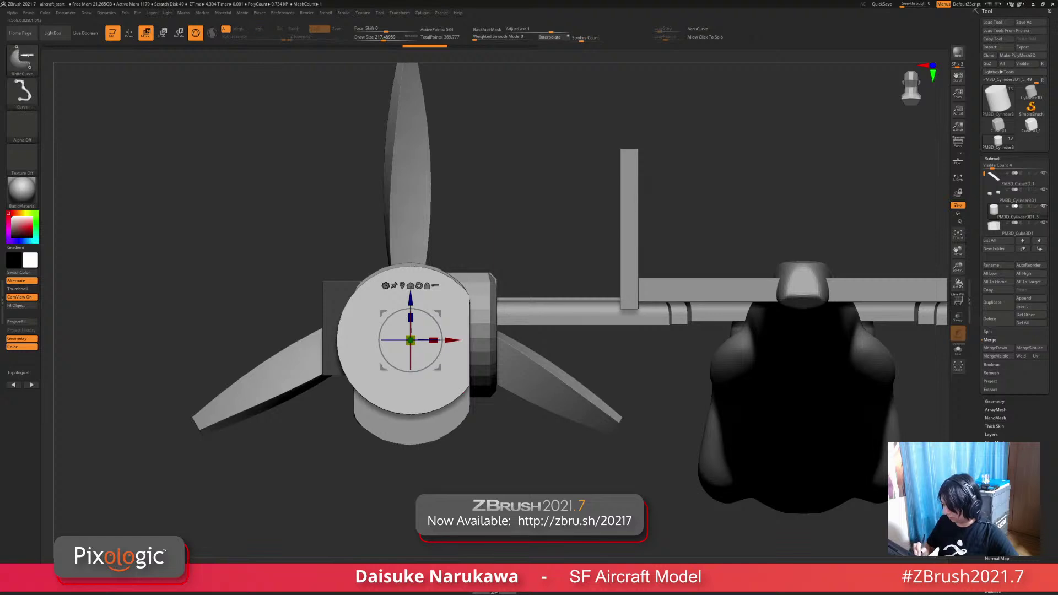
pyautogui.keyDown('ctrl'); pyautogui.keyDown('shift'); pyautogui.moveTo(357, 464); pyautogui.dragTo(359, 232); pyautogui.keyUp('shift'); pyautogui.keyUp('ctrl')
pyautogui.moveTo(386, 441)
pyautogui.mouseDown(button='right')
pyautogui.moveTo(388, 474)
pyautogui.moveTo(435, 457)
pyautogui.moveTo(386, 385)
pyautogui.mouseUp(button='right')
pyautogui.moveTo(390, 299); pyautogui.dragTo(389, 300)
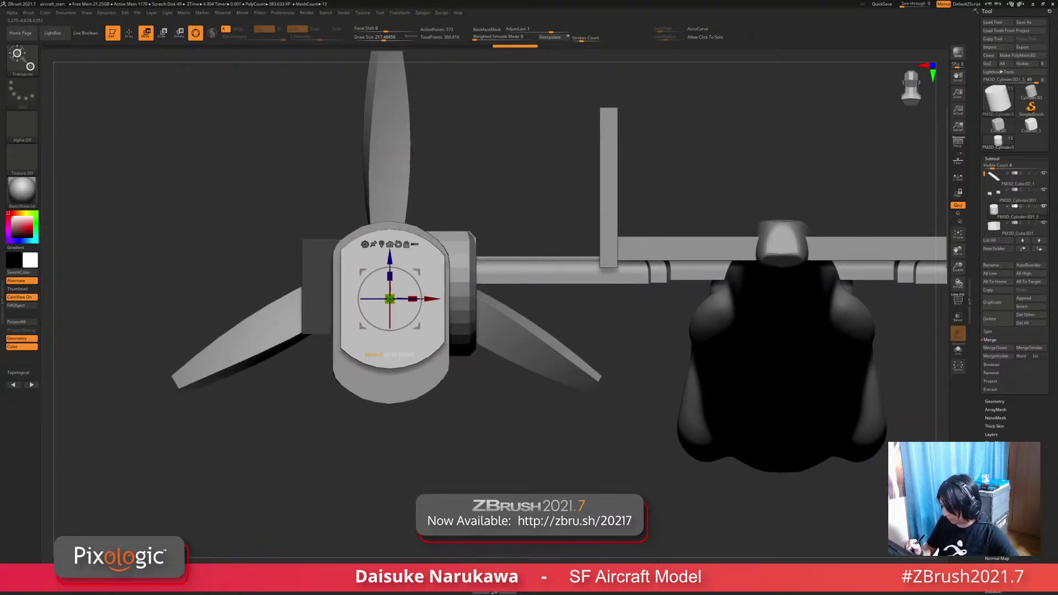
# Step: Mask the upper half of the flattened cylinder and extend its lower half down to the nacelle's outline
pyautogui.moveTo(524, 445)
pyautogui.keyDown('ctrl'); pyautogui.mouseDown()
pyautogui.moveTo(493, 391)
pyautogui.moveTo(256, 306)
pyautogui.mouseUp(); pyautogui.keyUp('ctrl')
pyautogui.moveTo(385, 258); pyautogui.dragTo(386, 275)
pyautogui.hotkey('ctrl', 'z')
pyautogui.keyDown('ctrl'); pyautogui.click(496, 449); pyautogui.keyUp('ctrl')
pyautogui.moveTo(509, 447)
pyautogui.keyDown('ctrl'); pyautogui.mouseDown()
pyautogui.moveTo(474, 417)
pyautogui.moveTo(258, 306)
pyautogui.mouseUp(); pyautogui.keyUp('ctrl')
pyautogui.moveTo(386, 258); pyautogui.dragTo(386, 285)
pyautogui.keyDown('ctrl'); pyautogui.moveTo(495, 442); pyautogui.dragTo(493, 454); pyautogui.keyUp('ctrl')
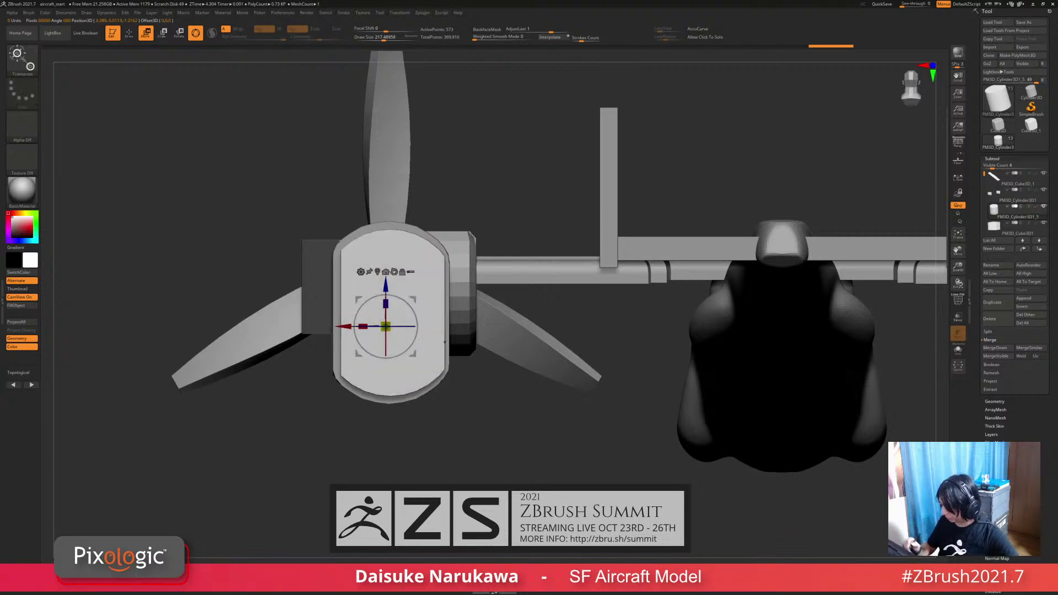
# Step: Mask the lower half of the flattened cylinder and nudge its upper half slightly upward
pyautogui.keyDown('ctrl'); pyautogui.moveTo(287, 180); pyautogui.dragTo(518, 298); pyautogui.keyUp('ctrl')
pyautogui.keyDown('ctrl'); pyautogui.click(518, 309); pyautogui.keyUp('ctrl')
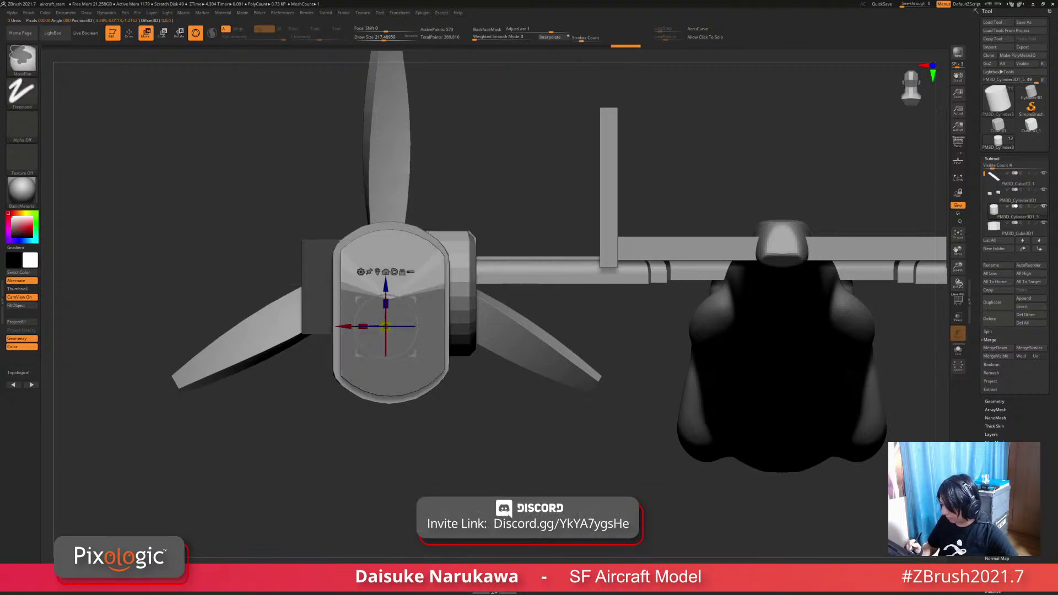
pyautogui.moveTo(386, 285); pyautogui.dragTo(386, 282)
pyautogui.moveTo(492, 428)
pyautogui.keyDown('ctrl'); pyautogui.mouseDown()
pyautogui.moveTo(494, 441)
pyautogui.moveTo(601, 496)
pyautogui.moveTo(612, 485)
pyautogui.mouseUp(); pyautogui.keyUp('ctrl')
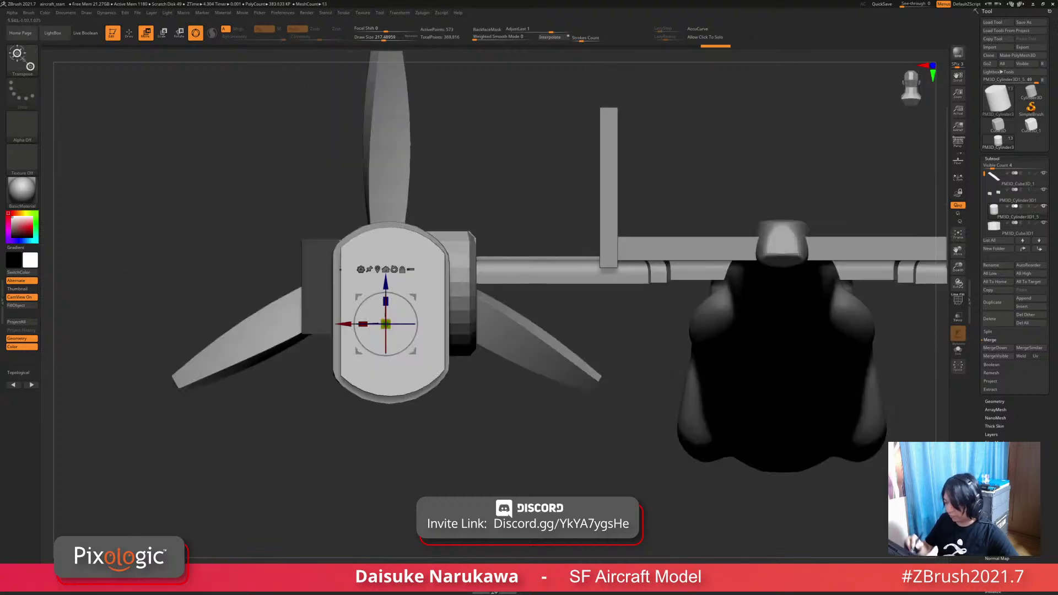
# Step: Cut the cylinder's rounded ends into flat edges and diagonal corners with KnifeCurve to form an elongated octagon
pyautogui.press('q')
pyautogui.moveTo(298, 317)
pyautogui.keyDown('ctrl'); pyautogui.keyDown('shift'); pyautogui.mouseDown()
pyautogui.moveTo(377, 222)
pyautogui.moveTo(499, 323)
pyautogui.moveTo(411, 412)
pyautogui.mouseUp(); pyautogui.keyUp('shift'); pyautogui.keyUp('ctrl')
pyautogui.keyDown('ctrl'); pyautogui.keyDown('shift'); pyautogui.moveTo(329, 350); pyautogui.dragTo(370, 415); pyautogui.keyUp('shift'); pyautogui.keyUp('ctrl')
pyautogui.hotkey('ctrl', 'z')
pyautogui.keyDown('ctrl'); pyautogui.keyDown('shift'); pyautogui.moveTo(322, 339); pyautogui.dragTo(328, 338); pyautogui.keyUp('shift'); pyautogui.keyUp('ctrl')
pyautogui.keyDown('ctrl'); pyautogui.keyDown('shift'); pyautogui.moveTo(483, 393); pyautogui.dragTo(393, 393); pyautogui.keyUp('shift'); pyautogui.keyUp('ctrl')
pyautogui.keyDown('ctrl'); pyautogui.keyDown('shift'); pyautogui.moveTo(308, 393); pyautogui.dragTo(308, 393); pyautogui.keyUp('shift'); pyautogui.keyUp('ctrl')
pyautogui.moveTo(433, 467)
pyautogui.mouseDown()
pyautogui.moveTo(425, 436)
pyautogui.moveTo(433, 441)
pyautogui.mouseUp()
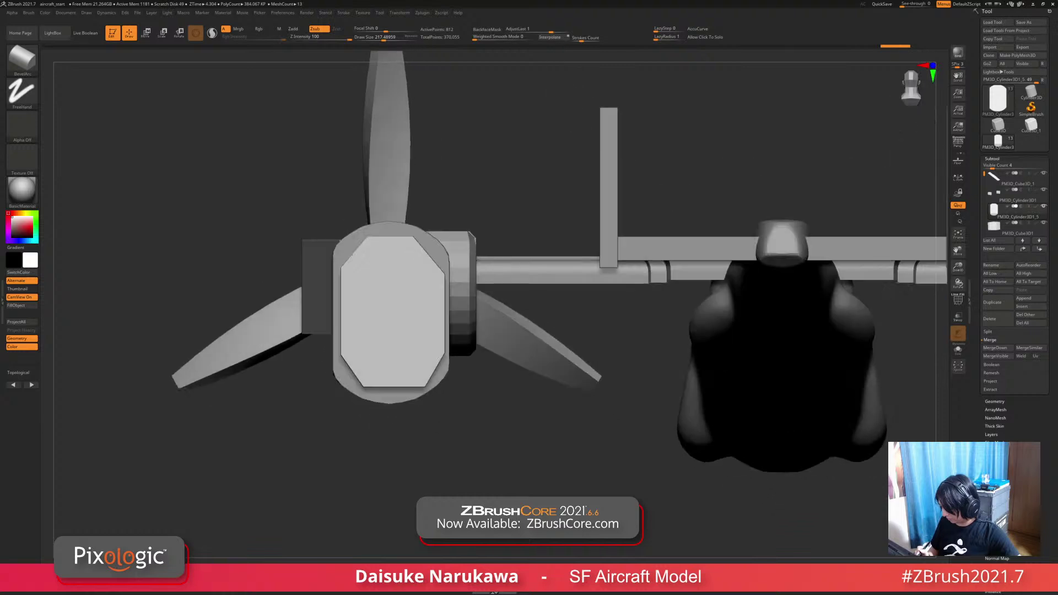
# Step: Recut the octagon's lower inboard corner diagonally and trim its inboard side with straight KnifeCurve cuts
pyautogui.keyDown('alt'); pyautogui.moveTo(463, 408); pyautogui.dragTo(438, 401); pyautogui.keyUp('alt')
pyautogui.keyDown('ctrl'); pyautogui.keyDown('shift'); pyautogui.moveTo(416, 214); pyautogui.dragTo(417, 410); pyautogui.keyUp('shift'); pyautogui.keyUp('ctrl')
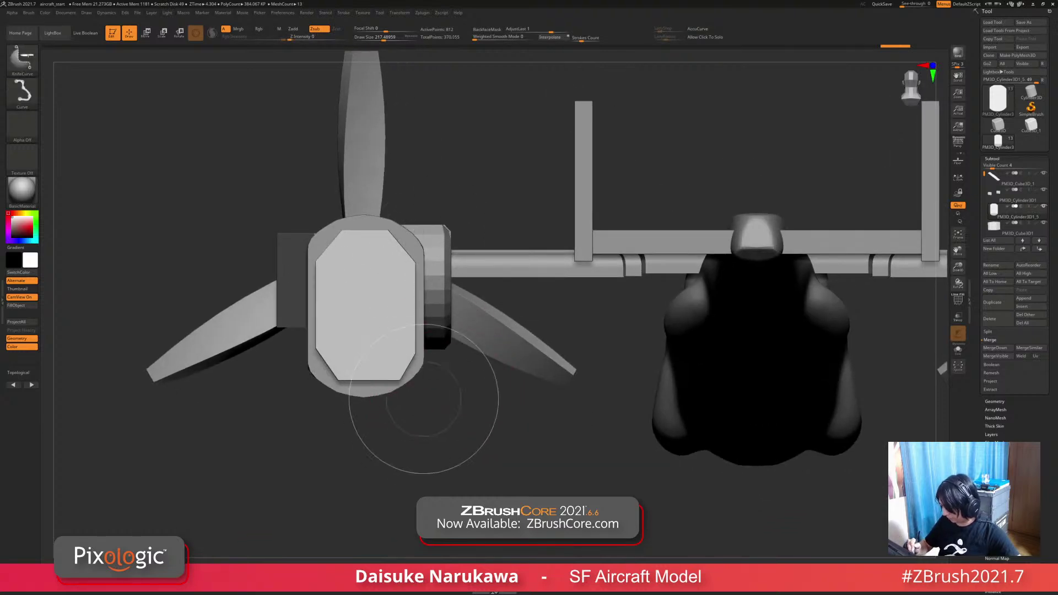
pyautogui.keyDown('ctrl'); pyautogui.keyDown('shift'); pyautogui.moveTo(431, 329); pyautogui.dragTo(368, 405); pyautogui.keyUp('shift'); pyautogui.keyUp('ctrl')
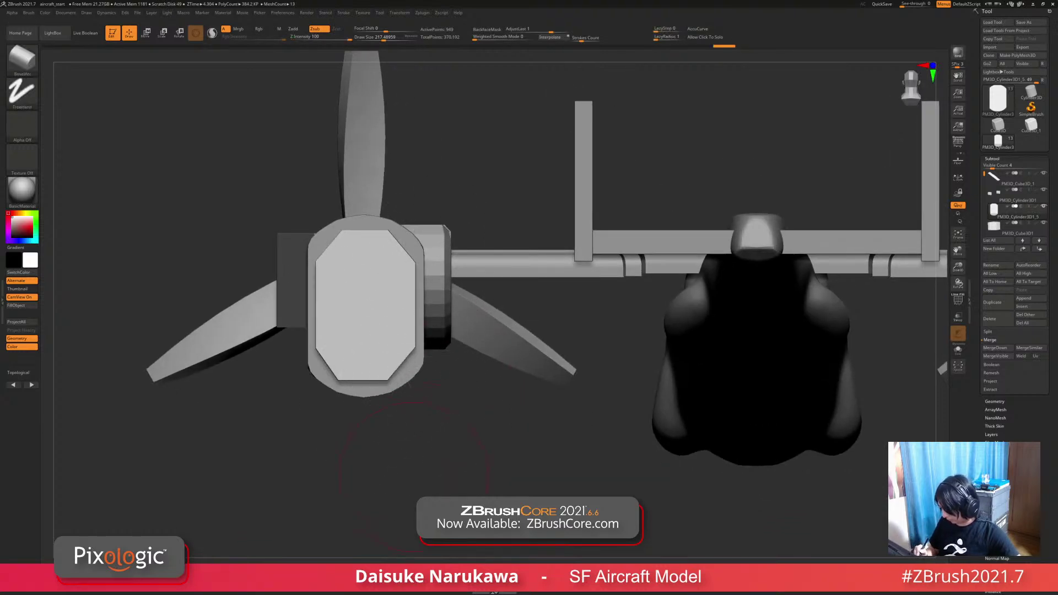
pyautogui.hotkey('ctrl', 'z')
pyautogui.moveTo(426, 344)
pyautogui.keyDown('ctrl'); pyautogui.keyDown('shift'); pyautogui.mouseDown()
pyautogui.moveTo(418, 420)
pyautogui.moveTo(384, 387)
pyautogui.moveTo(377, 393)
pyautogui.mouseUp(); pyautogui.keyUp('shift'); pyautogui.keyUp('ctrl')
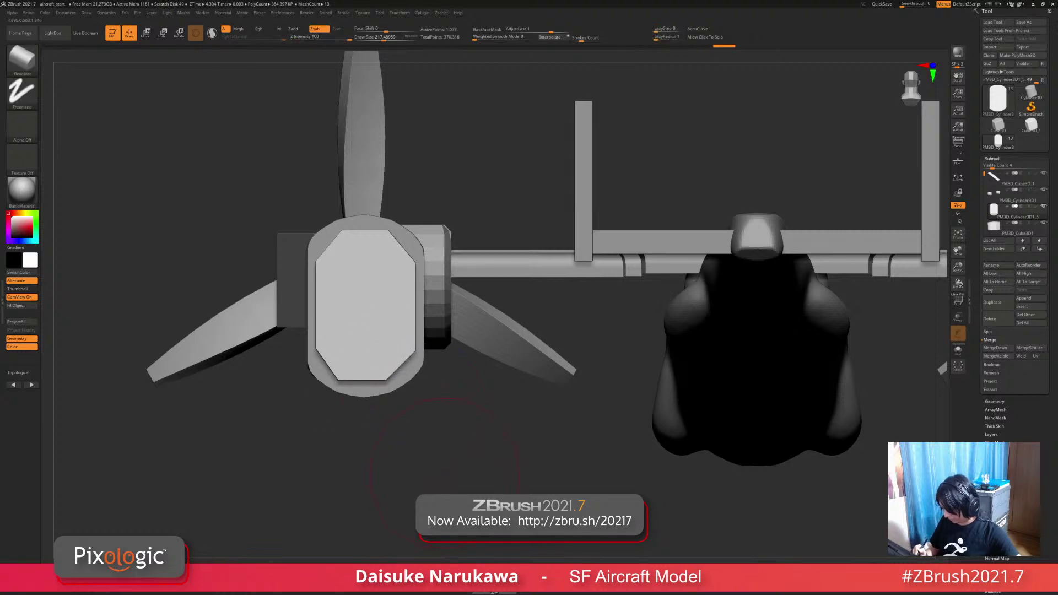
pyautogui.hotkey('ctrl', 'z')
pyautogui.keyDown('ctrl'); pyautogui.keyDown('shift'); pyautogui.moveTo(423, 353); pyautogui.dragTo(381, 391); pyautogui.keyUp('shift'); pyautogui.keyUp('ctrl')
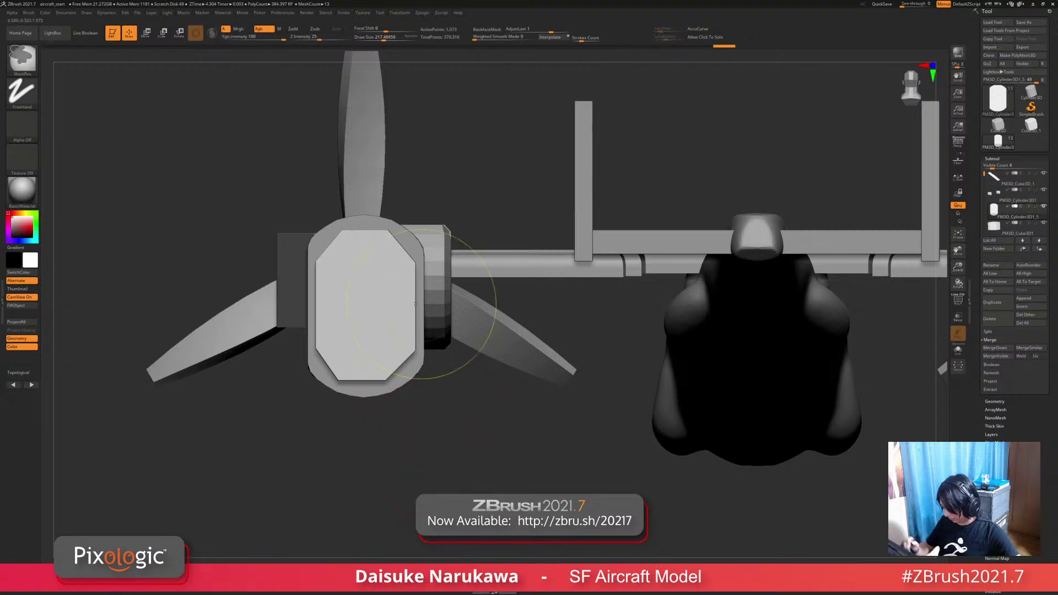
pyautogui.keyDown('ctrl'); pyautogui.keyDown('shift'); pyautogui.moveTo(412, 229); pyautogui.dragTo(412, 352); pyautogui.keyUp('shift'); pyautogui.keyUp('ctrl')
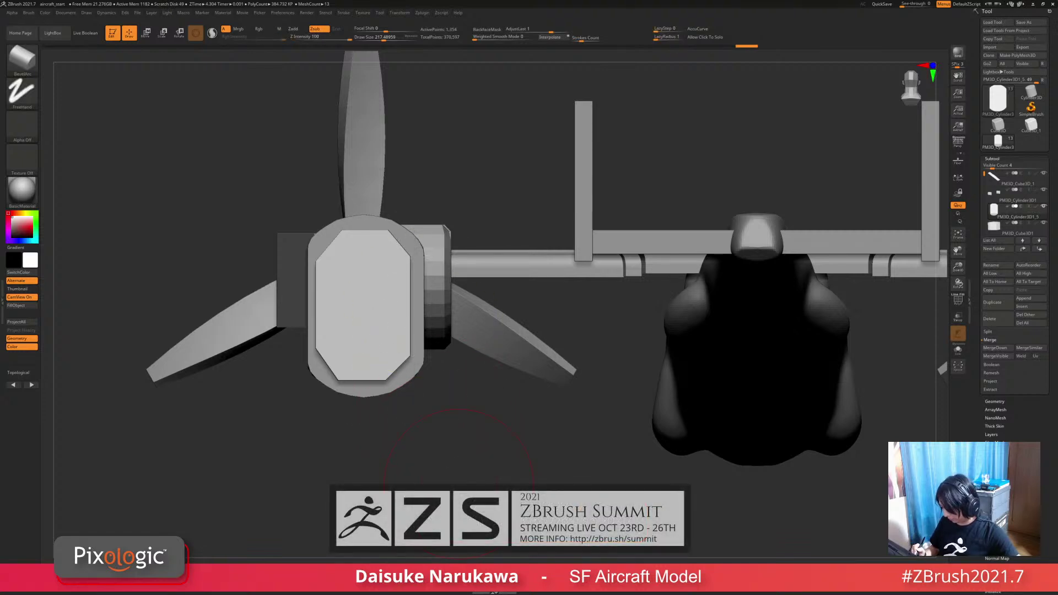
# Step: Thin the octagonal piece into a plate and fit it against the nacelle's rear end
pyautogui.moveTo(459, 483)
pyautogui.keyDown('ctrl'); pyautogui.mouseDown(button='right')
pyautogui.moveTo(459, 447)
pyautogui.moveTo(487, 490)
pyautogui.moveTo(358, 480)
pyautogui.moveTo(601, 463)
pyautogui.mouseUp(button='right'); pyautogui.keyUp('ctrl')
pyautogui.press('w')
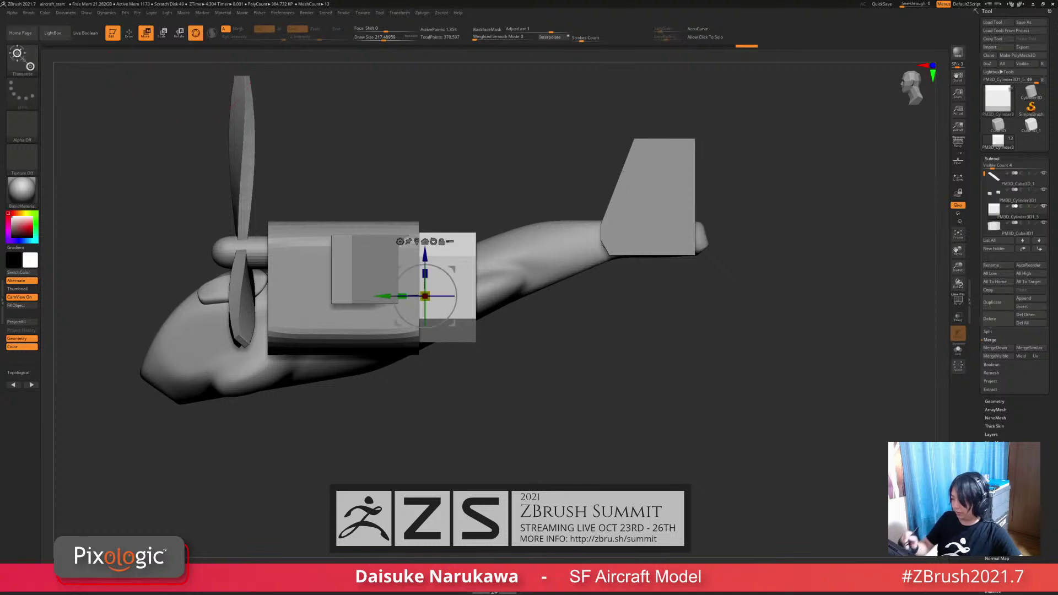
pyautogui.moveTo(402, 295); pyautogui.dragTo(396, 266)
pyautogui.moveTo(662, 353); pyautogui.dragTo(452, 374)
pyautogui.moveTo(423, 253); pyautogui.dragTo(423, 257)
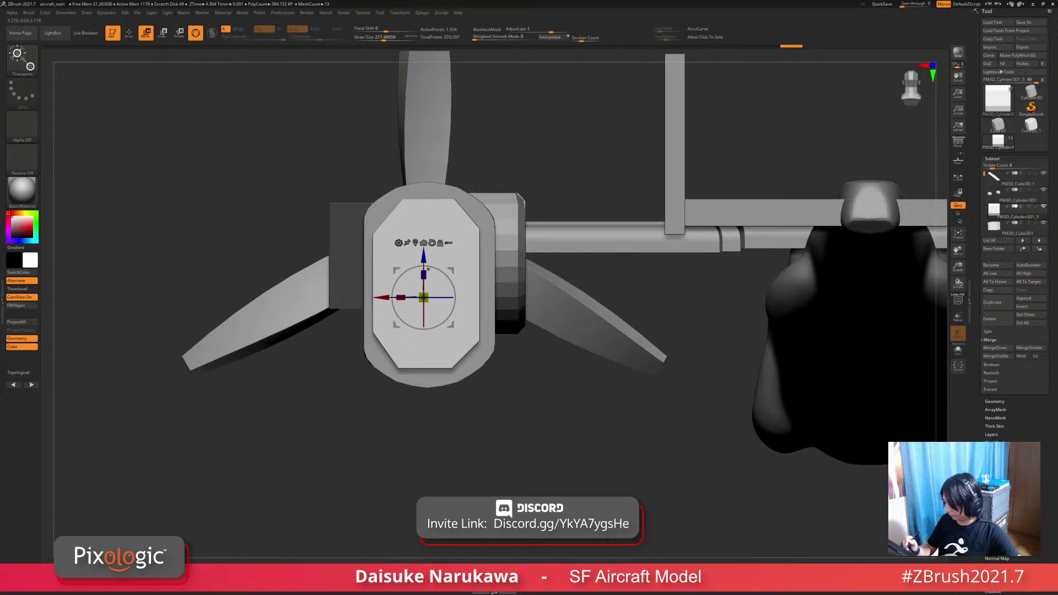
# Step: Duplicate the octagonal plate, offset the copy rearward and scale it slightly smaller to form a stepped stack
pyautogui.moveTo(551, 374); pyautogui.dragTo(705, 416)
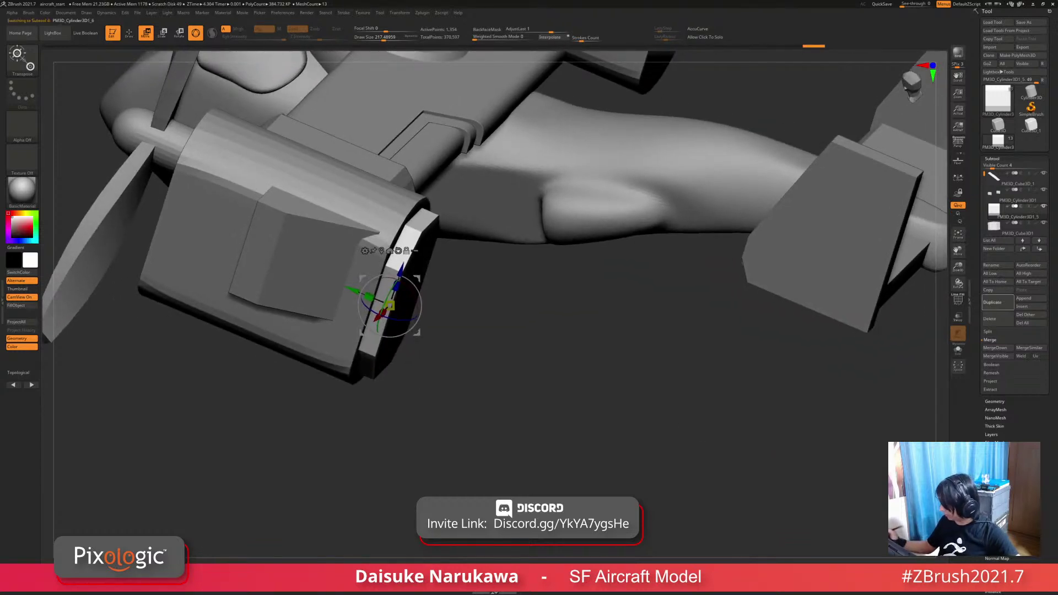
pyautogui.click(997, 302)
pyautogui.moveTo(389, 306); pyautogui.dragTo(424, 324)
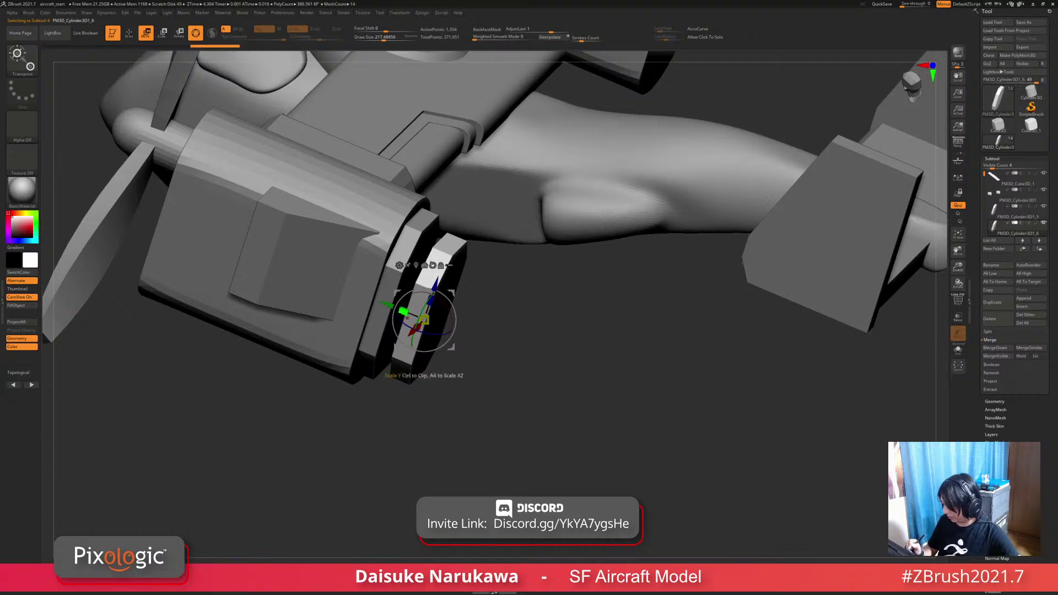
pyautogui.moveTo(373, 299); pyautogui.dragTo(368, 296)
pyautogui.moveTo(662, 419); pyautogui.dragTo(513, 369)
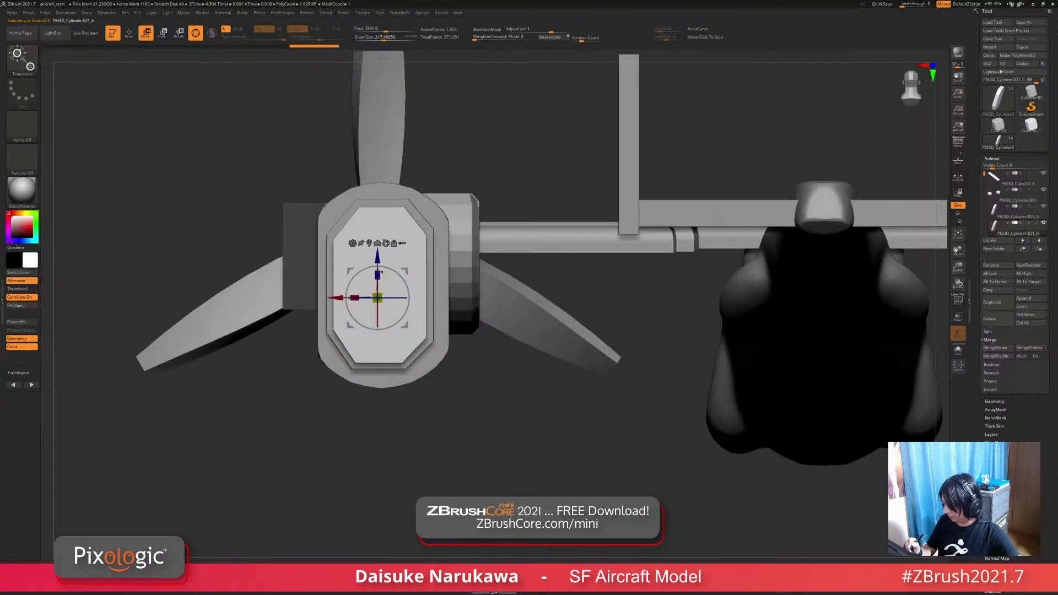
pyautogui.moveTo(381, 272); pyautogui.dragTo(426, 325, button='right')
pyautogui.keyDown('alt'); pyautogui.moveTo(426, 326); pyautogui.dragTo(406, 348, button='right'); pyautogui.keyUp('alt')
pyautogui.moveTo(317, 321); pyautogui.dragTo(317, 321)
pyautogui.moveTo(381, 276); pyautogui.dragTo(550, 289, button='right')
# Step: Duplicate the smaller octagonal plate and hide everything except the stacked plates
pyautogui.click(994, 302)
pyautogui.keyDown('shift'); pyautogui.click(1044, 190); pyautogui.keyUp('shift')
pyautogui.click(1044, 189)
# Step: Scale the duplicated third octagonal plate down so it sits inset within the smaller plate of the stack
pyautogui.moveTo(404, 298); pyautogui.dragTo(411, 317, button='right')
pyautogui.moveTo(405, 318); pyautogui.dragTo(394, 320)
pyautogui.moveTo(396, 319); pyautogui.dragTo(412, 329, button='right')
pyautogui.moveTo(427, 298); pyautogui.dragTo(426, 299)
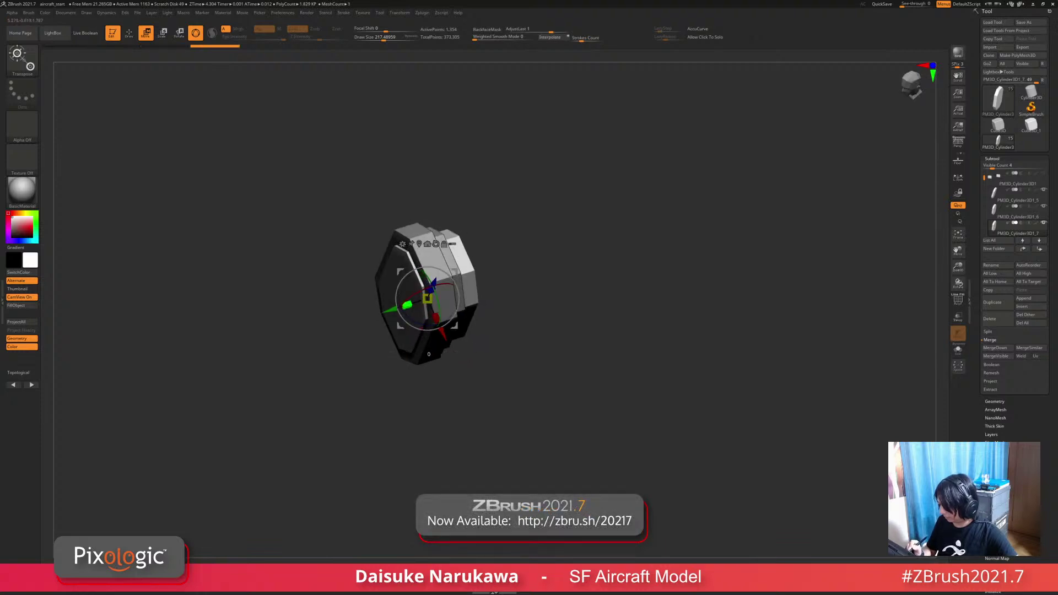
pyautogui.moveTo(426, 299); pyautogui.dragTo(490, 311, button='right')
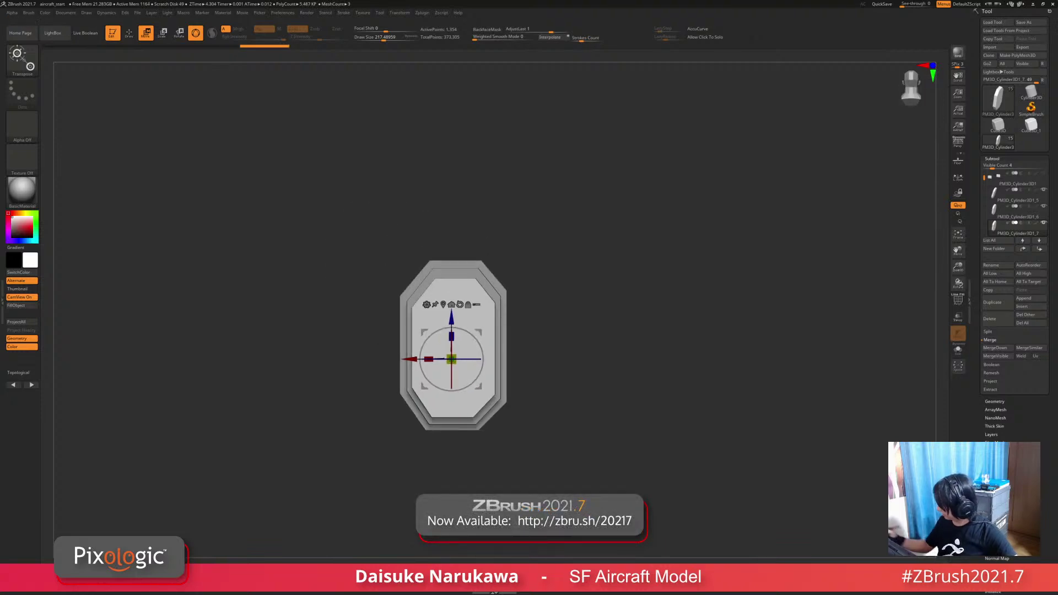
# Step: Thicken the innermost octagonal plate along the nacelle's length so it passes through the stacked plates
pyautogui.moveTo(401, 337); pyautogui.dragTo(414, 348, button='right')
pyautogui.moveTo(423, 354); pyautogui.dragTo(427, 354)
pyautogui.moveTo(441, 358); pyautogui.dragTo(428, 353, button='right')
pyautogui.moveTo(458, 339); pyautogui.dragTo(457, 333)
pyautogui.keyDown('shift'); pyautogui.moveTo(483, 341); pyautogui.dragTo(515, 353, button='right'); pyautogui.keyUp('shift')
# Step: Merge the two outer octagonal plates into one subtool, then try a subdivision on it and undo it
pyautogui.click(1015, 195)
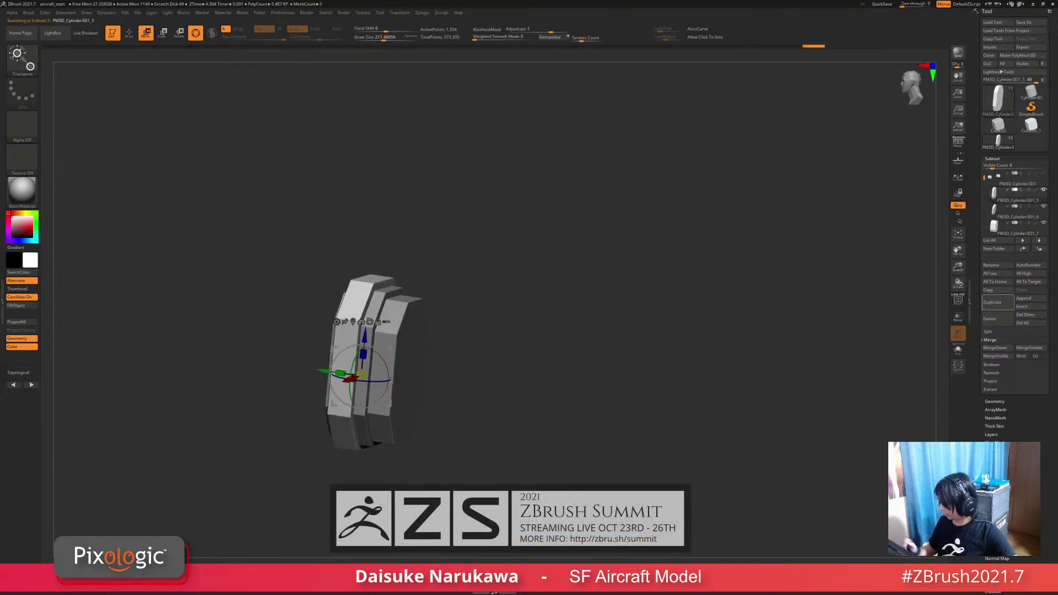
pyautogui.click(997, 347)
pyautogui.click(935, 363)
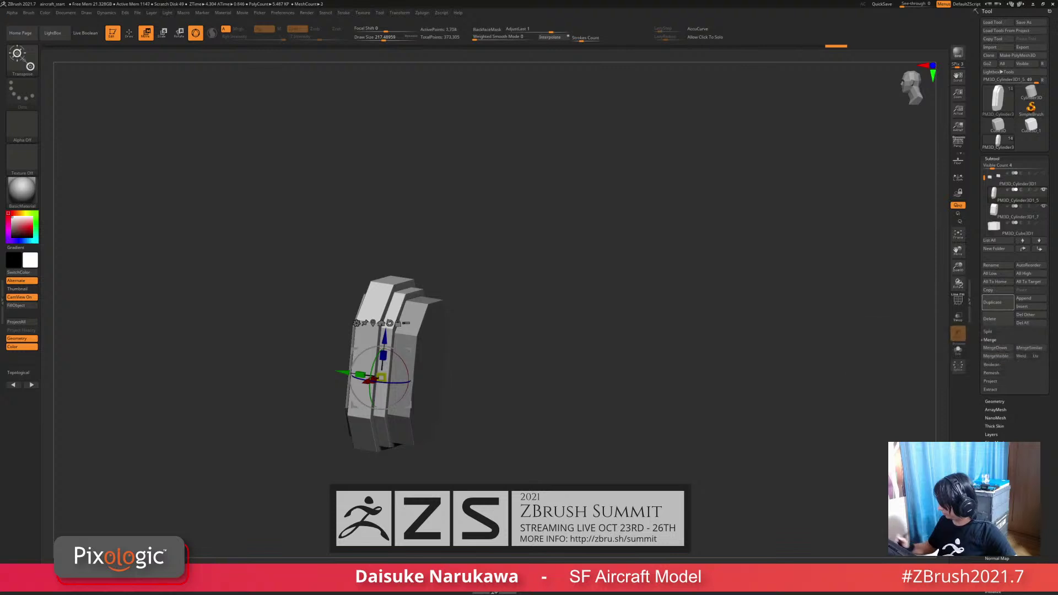
pyautogui.keyDown('alt'); pyautogui.moveTo(485, 358); pyautogui.dragTo(460, 284, button='right'); pyautogui.keyUp('alt')
pyautogui.hotkey('ctrl', 'd')
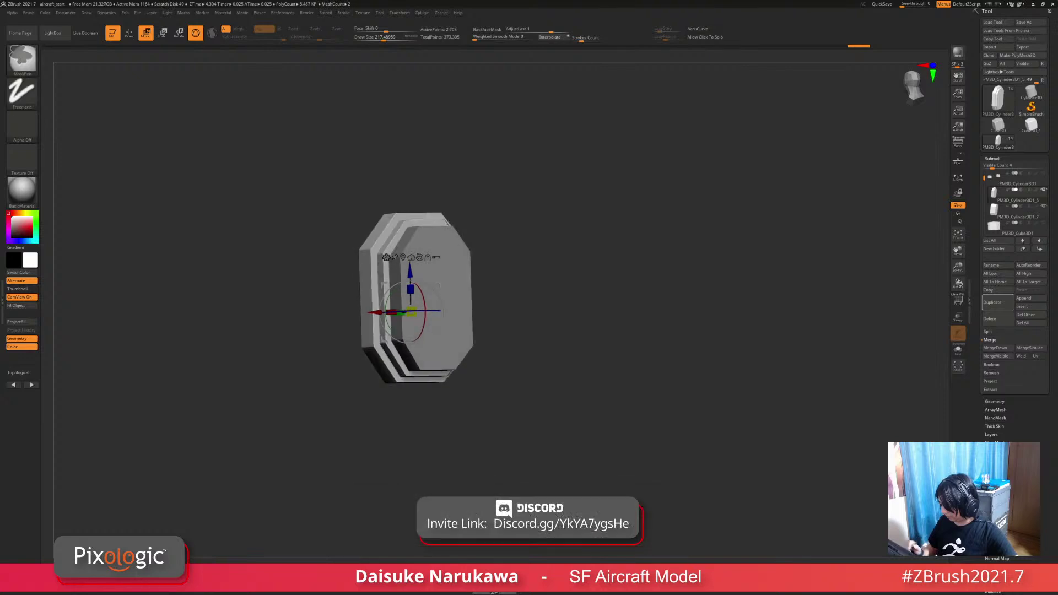
pyautogui.hotkey('ctrl', 'z')
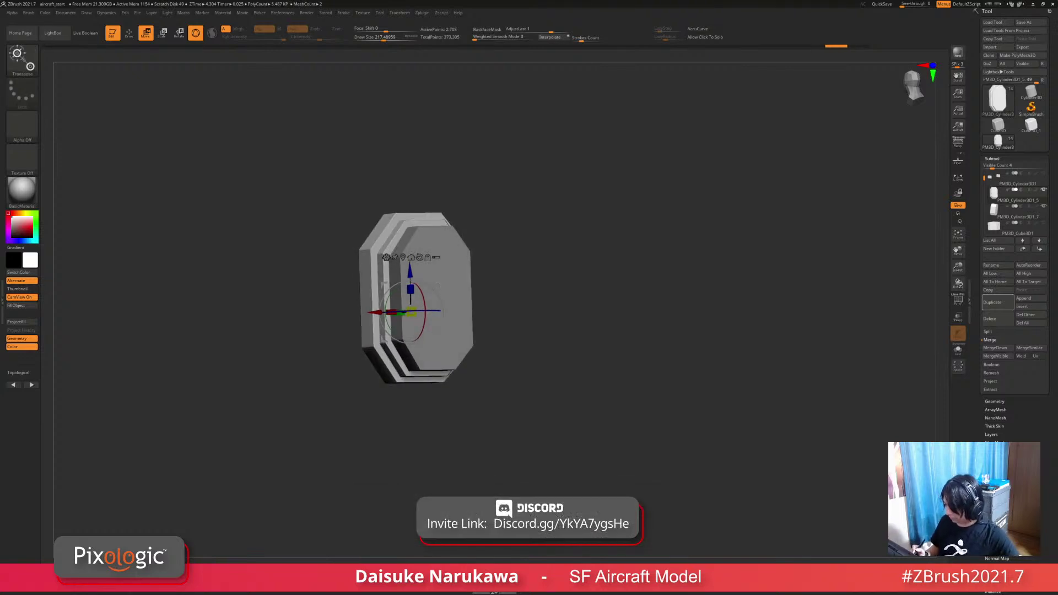
# Step: Merge the innermost plate into the stack as a subtraction and remesh it into a hollow stepped octagonal ring
pyautogui.moveTo(515, 298); pyautogui.dragTo(552, 333, button='right')
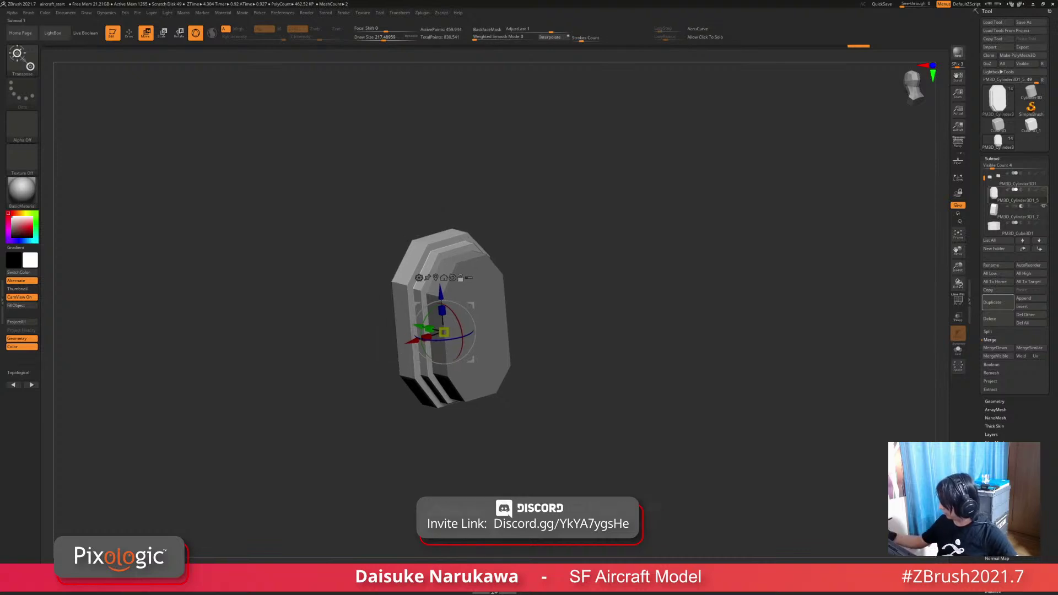
pyautogui.click(995, 347)
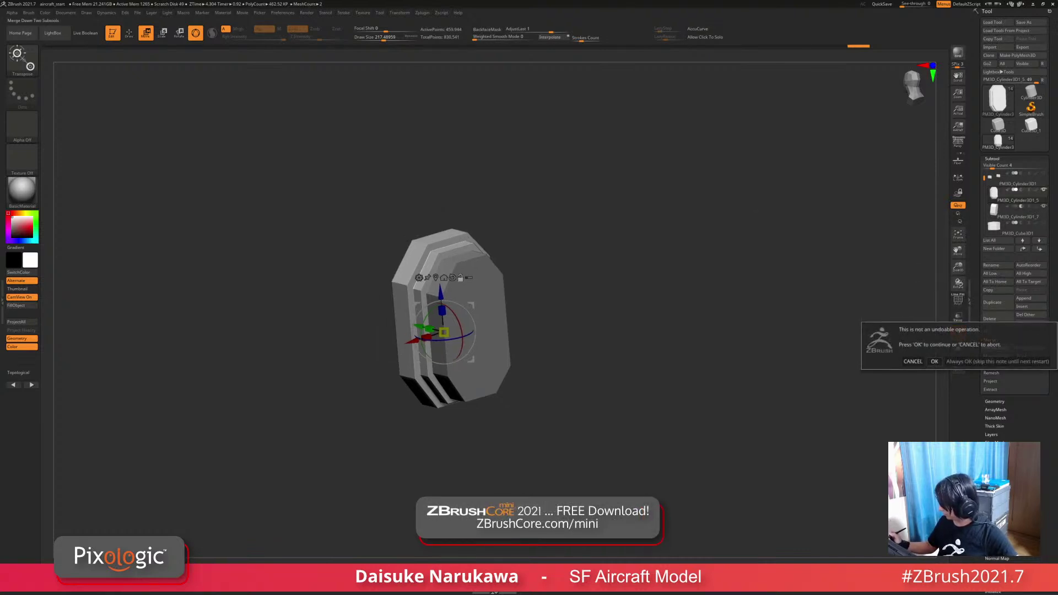
pyautogui.click(937, 363)
pyautogui.keyDown('ctrl'); pyautogui.moveTo(620, 357); pyautogui.dragTo(624, 425); pyautogui.keyUp('ctrl')
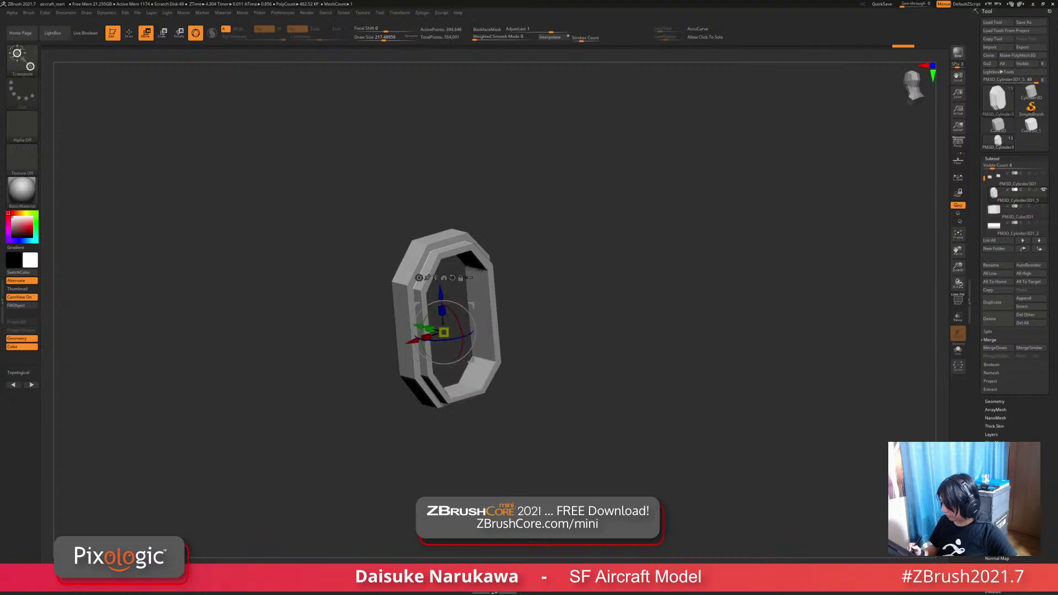
pyautogui.moveTo(622, 386)
pyautogui.keyDown('shift'); pyautogui.mouseDown(button='right')
pyautogui.moveTo(561, 356)
pyautogui.moveTo(634, 361)
pyautogui.moveTo(593, 357)
pyautogui.mouseUp(button='right'); pyautogui.keyUp('shift')
# Step: Retopologize the hollow octagonal ring with ZRemesher, check its wireframe and subdivide it twice
pyautogui.hotkey('shift', 'f')
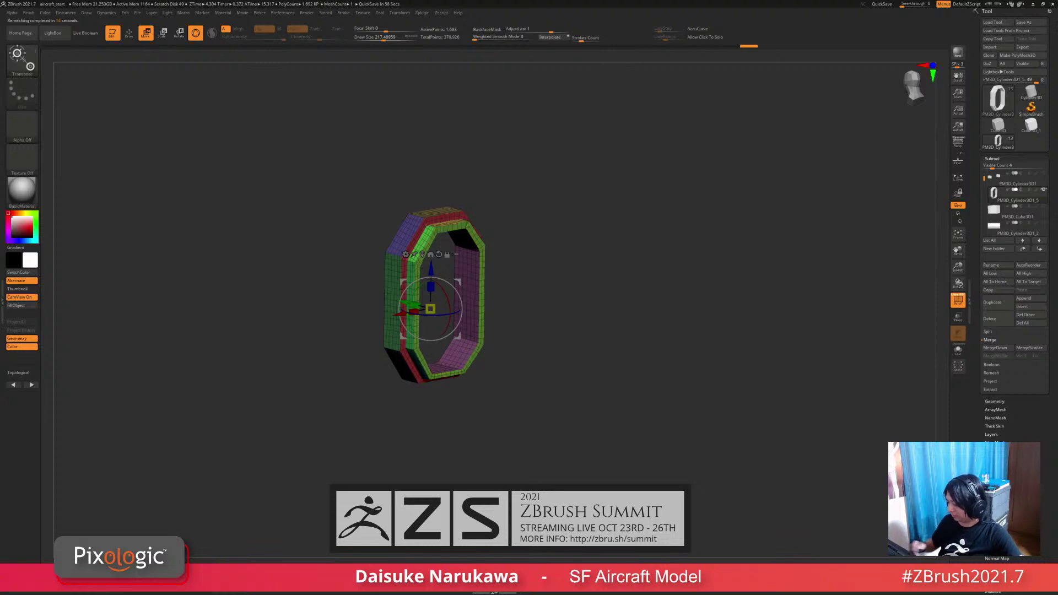
pyautogui.keyDown('alt'); pyautogui.moveTo(551, 309); pyautogui.dragTo(488, 306); pyautogui.keyUp('alt')
pyautogui.hotkey('ctrl', 'd')
pyautogui.hotkey('ctrl', 'd')
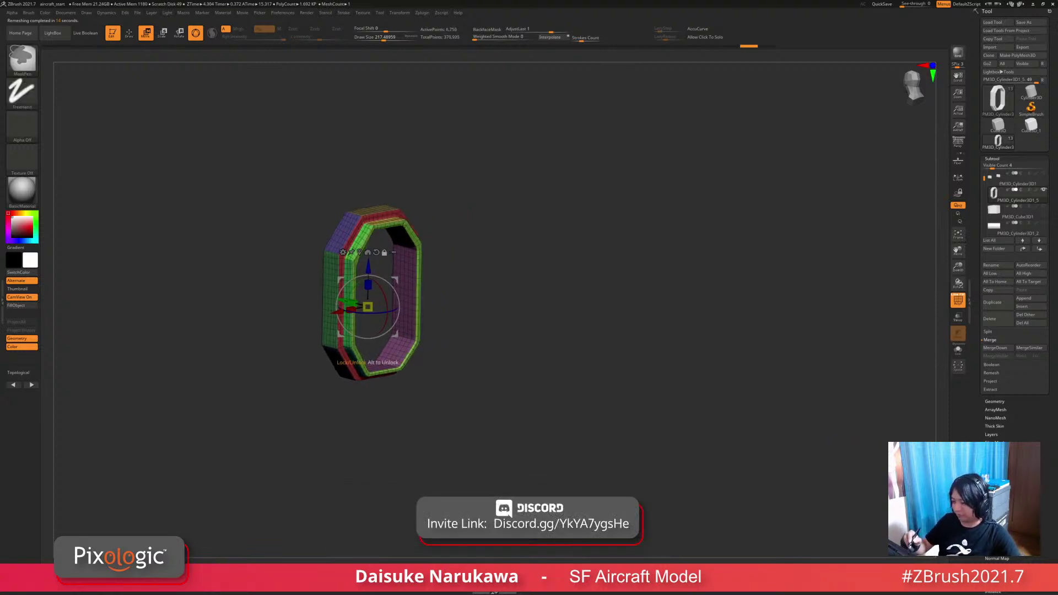
pyautogui.press('q')
pyautogui.click(955, 301)
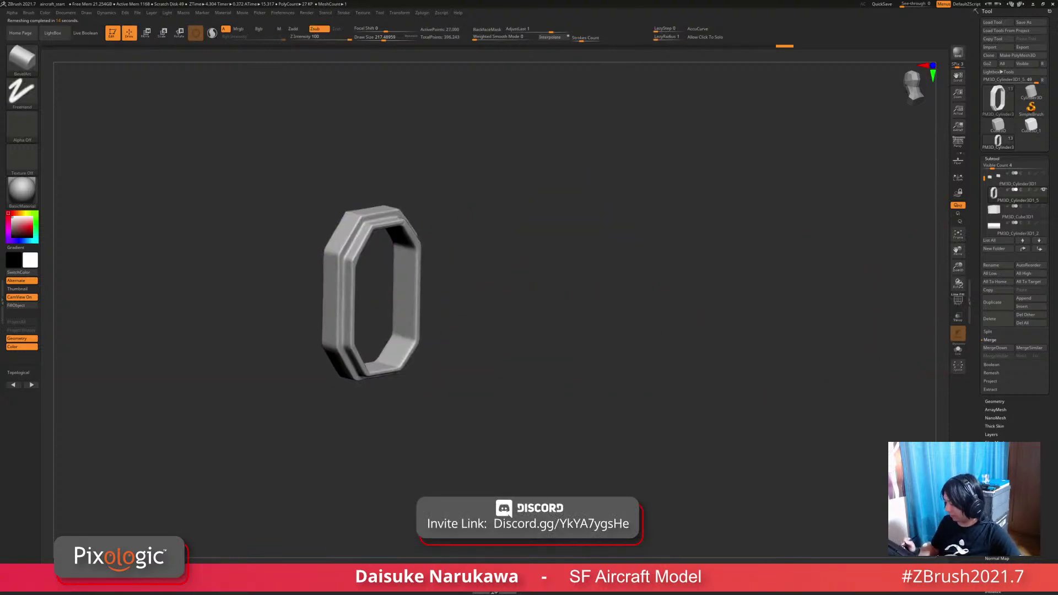
# Step: Show the nacelle body together with the octagonal ring and make the body the active subtool
pyautogui.moveTo(661, 303)
pyautogui.mouseDown()
pyautogui.moveTo(567, 326)
pyautogui.moveTo(589, 314)
pyautogui.moveTo(711, 325)
pyautogui.mouseUp()
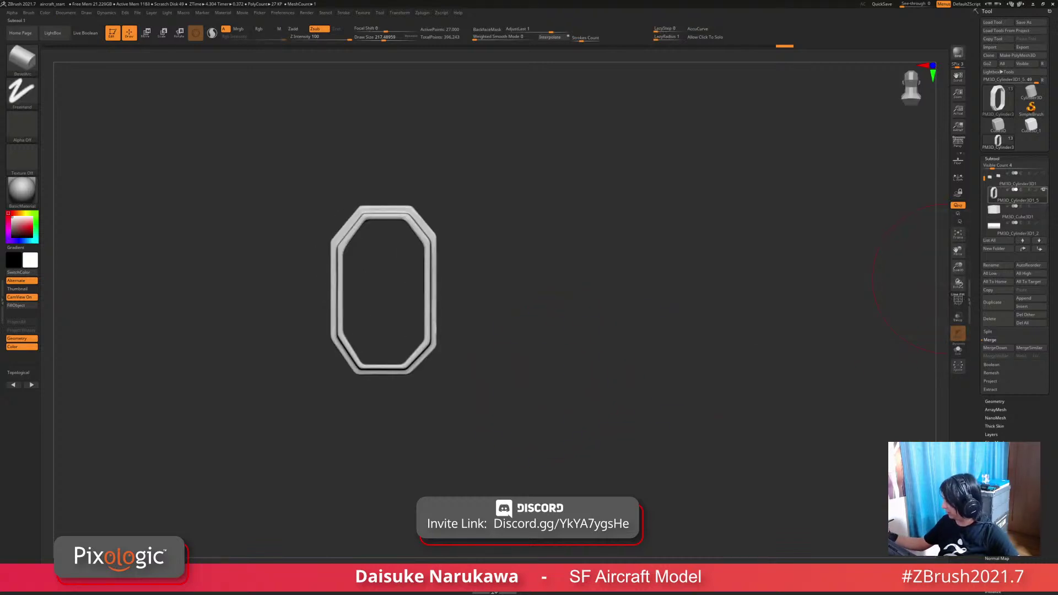
pyautogui.click(1043, 173)
pyautogui.moveTo(518, 232)
pyautogui.mouseDown()
pyautogui.moveTo(617, 220)
pyautogui.moveTo(638, 241)
pyautogui.moveTo(692, 218)
pyautogui.moveTo(670, 237)
pyautogui.mouseUp()
pyautogui.keyDown('alt'); pyautogui.click(353, 334); pyautogui.keyUp('alt')
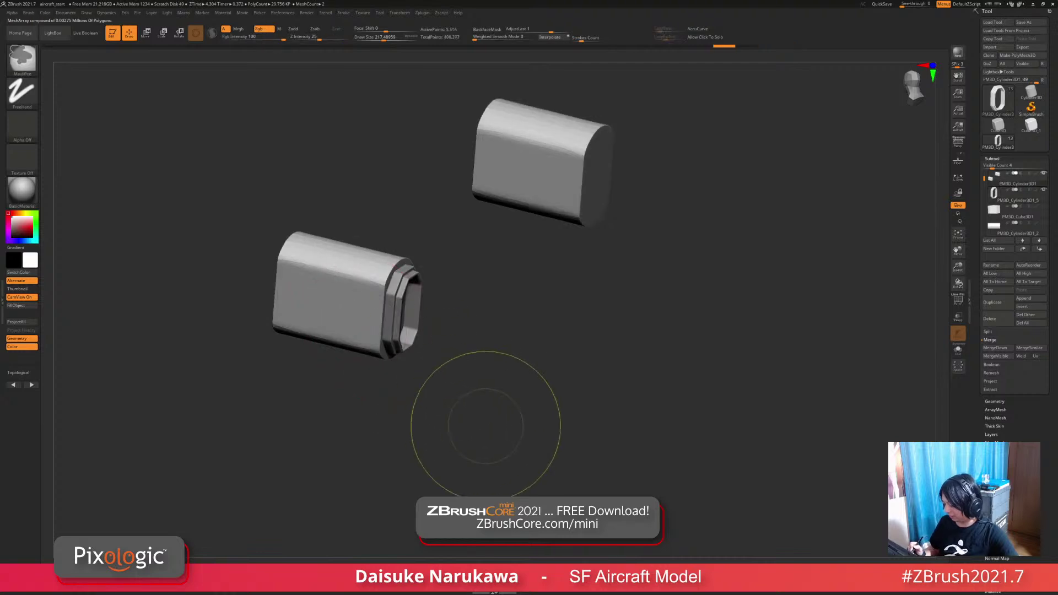
pyautogui.moveTo(498, 418)
pyautogui.keyDown('shift'); pyautogui.mouseDown()
pyautogui.moveTo(438, 405)
pyautogui.moveTo(505, 435)
pyautogui.mouseUp(); pyautogui.keyUp('shift')
# Step: Mirror the octagonal ring onto the opposite nacelle and subdivide both rings for a smooth result
pyautogui.keyDown('alt'); pyautogui.click(389, 364); pyautogui.keyUp('alt')
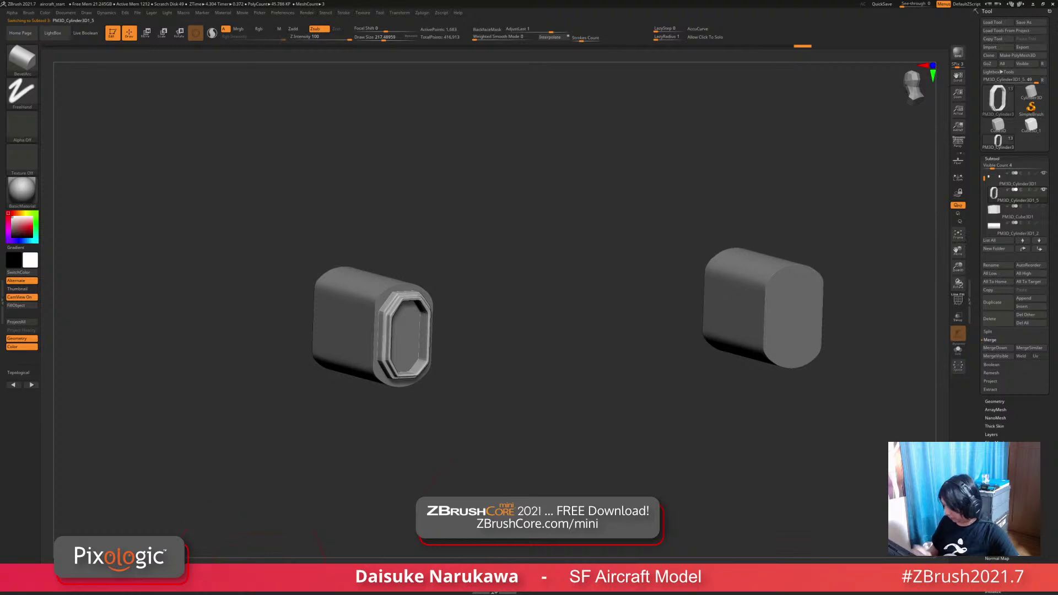
pyautogui.click(992, 158)
pyautogui.click(994, 167)
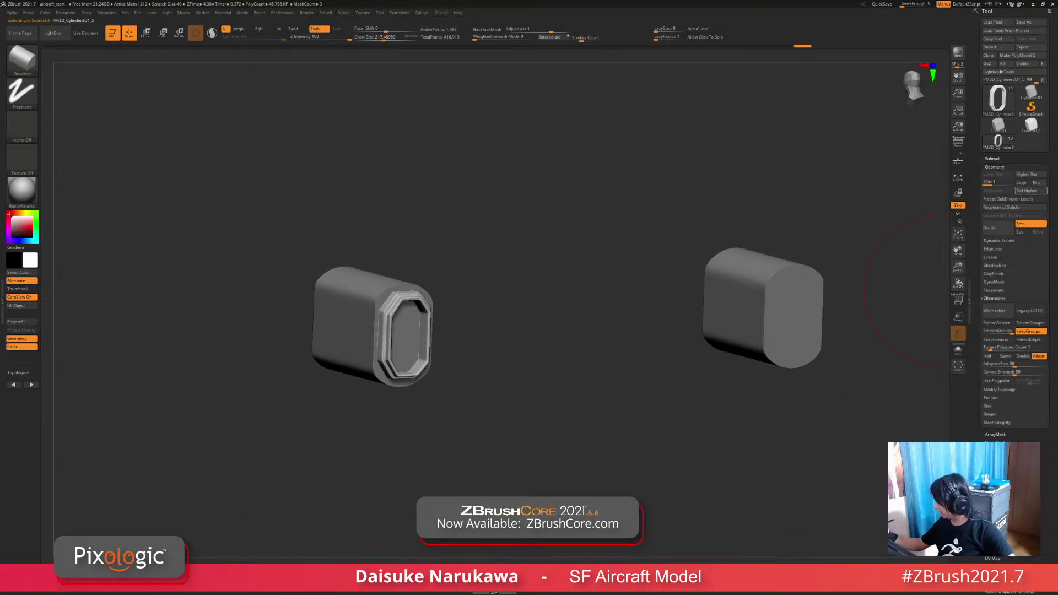
pyautogui.hotkey('ctrl', 'm')
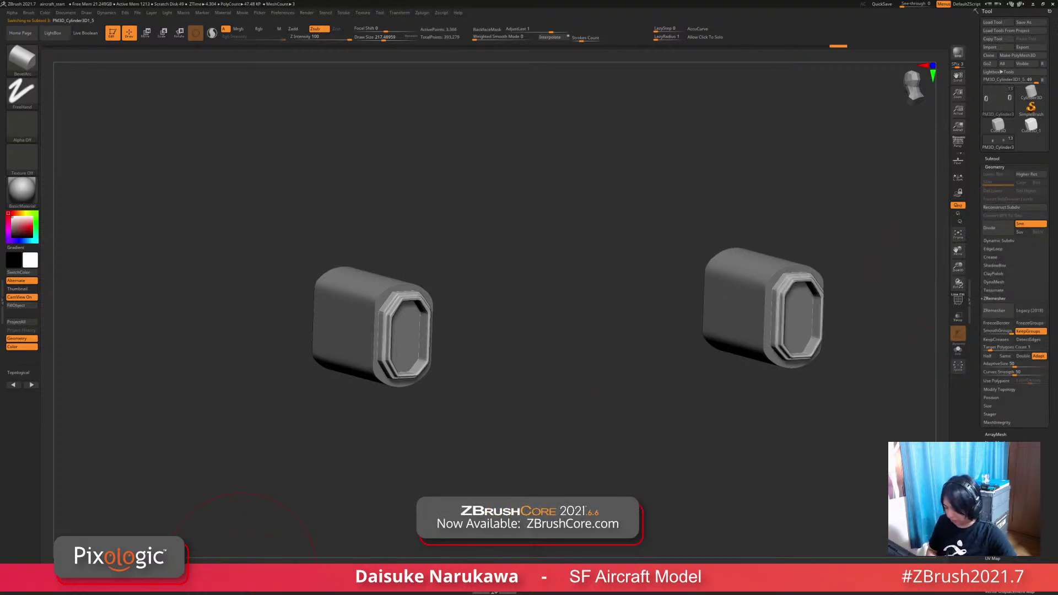
pyautogui.moveTo(245, 559); pyautogui.dragTo(503, 425)
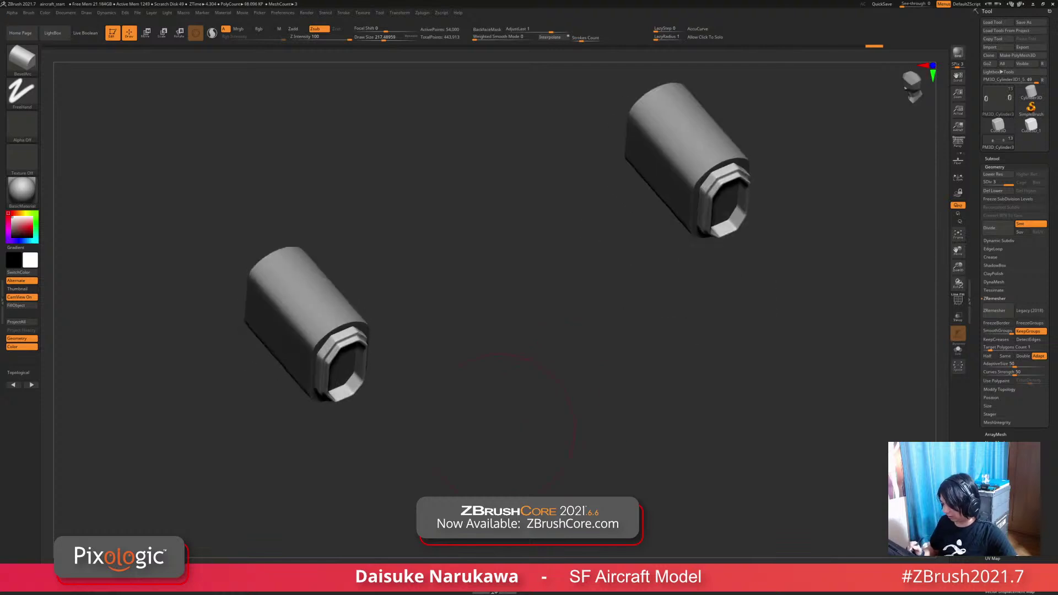
pyautogui.keyDown('alt'); pyautogui.moveTo(392, 399); pyautogui.dragTo(452, 393); pyautogui.keyUp('alt')
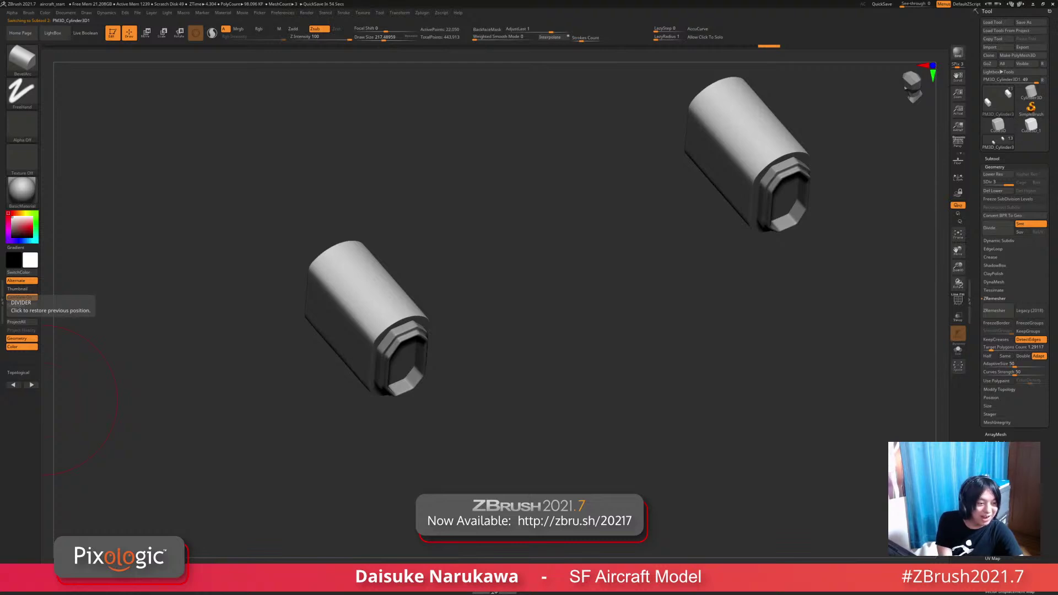
# Step: Unhide the rest of the aircraft and select the nacelle's side block with its polygroup wireframe displayed
pyautogui.keyDown('shift'); pyautogui.moveTo(476, 416); pyautogui.dragTo(667, 396); pyautogui.keyUp('shift')
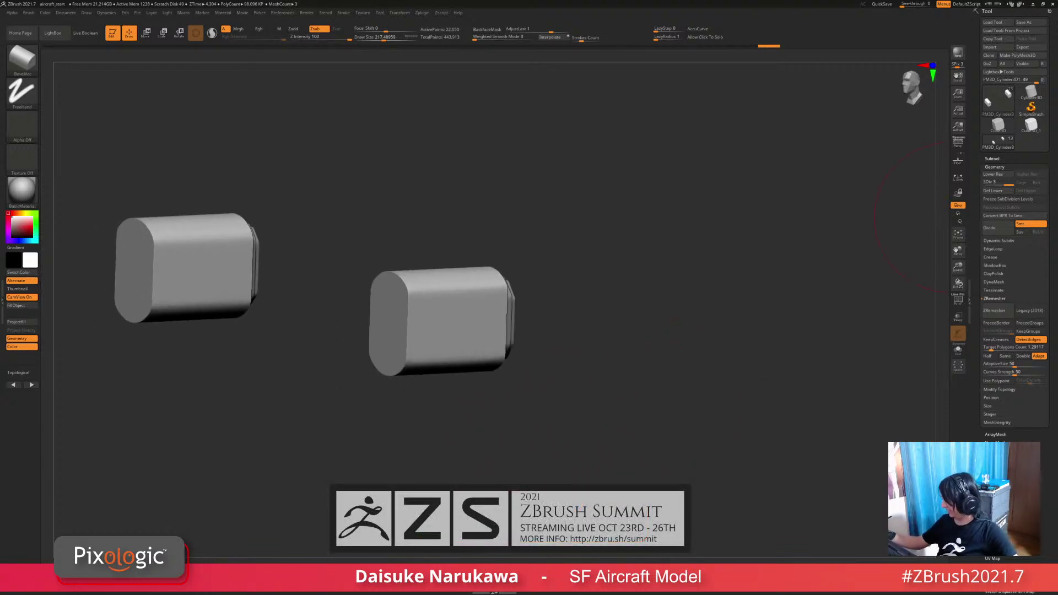
pyautogui.click(992, 159)
pyautogui.keyDown('shift'); pyautogui.click(1043, 206); pyautogui.keyUp('shift')
pyautogui.moveTo(597, 394); pyautogui.dragTo(578, 468)
pyautogui.keyDown('alt'); pyautogui.click(470, 348); pyautogui.keyUp('alt')
pyautogui.keyDown('shift'); pyautogui.moveTo(625, 421); pyautogui.dragTo(702, 378); pyautogui.keyUp('shift')
pyautogui.click(958, 300)
pyautogui.keyDown('shift'); pyautogui.moveTo(772, 364); pyautogui.dragTo(738, 366); pyautogui.keyUp('shift')
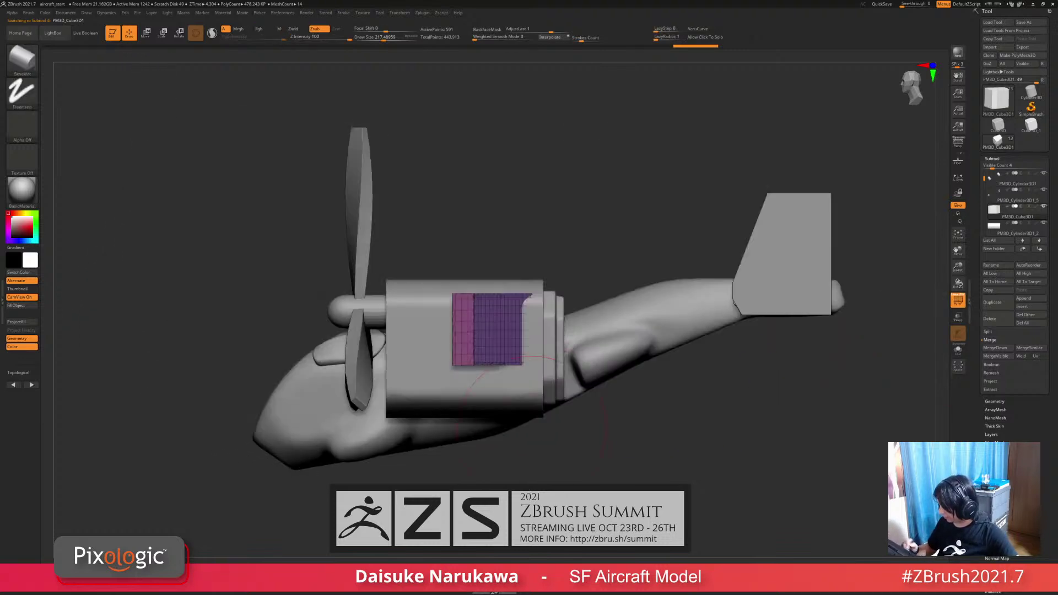
# Step: Try to insert a Cube3D subtool after the nacelle's side block
pyautogui.moveTo(486, 246)
pyautogui.mouseDown()
pyautogui.moveTo(489, 361)
pyautogui.moveTo(490, 276)
pyautogui.moveTo(477, 242)
pyautogui.moveTo(510, 424)
pyautogui.moveTo(503, 443)
pyautogui.moveTo(463, 386)
pyautogui.moveTo(485, 463)
pyautogui.moveTo(518, 479)
pyautogui.mouseUp()
pyautogui.moveTo(421, 387); pyautogui.dragTo(402, 446)
pyautogui.moveTo(416, 344); pyautogui.dragTo(421, 287)
pyautogui.moveTo(601, 353)
pyautogui.keyDown('alt'); pyautogui.mouseDown()
pyautogui.moveTo(606, 419)
pyautogui.moveTo(606, 399)
pyautogui.moveTo(590, 460)
pyautogui.mouseUp(); pyautogui.keyUp('alt')
pyautogui.keyDown('alt'); pyautogui.moveTo(606, 386); pyautogui.dragTo(571, 395); pyautogui.keyUp('alt')
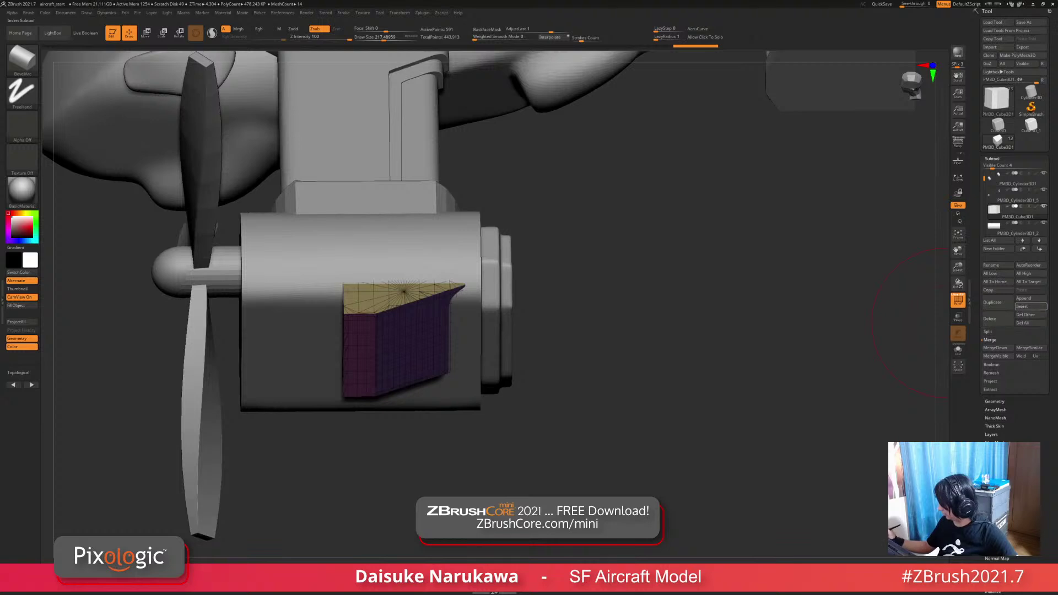
pyautogui.click(1031, 306)
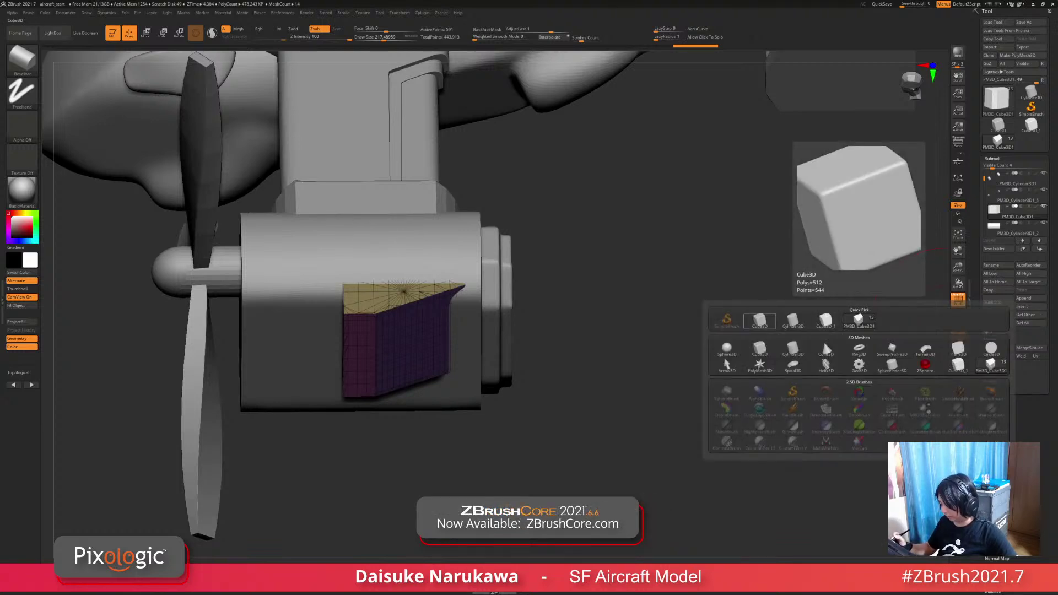
pyautogui.click(759, 320)
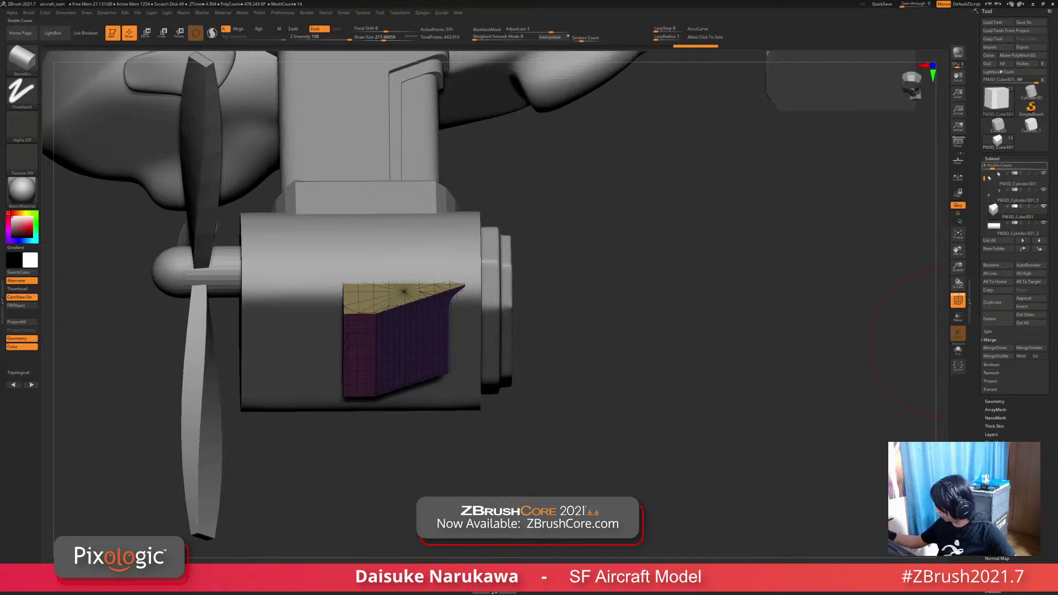
# Step: Retopologize the side block with ZRemesher, using DetectEdges and a target polygon count of 0.1
pyautogui.click(995, 401)
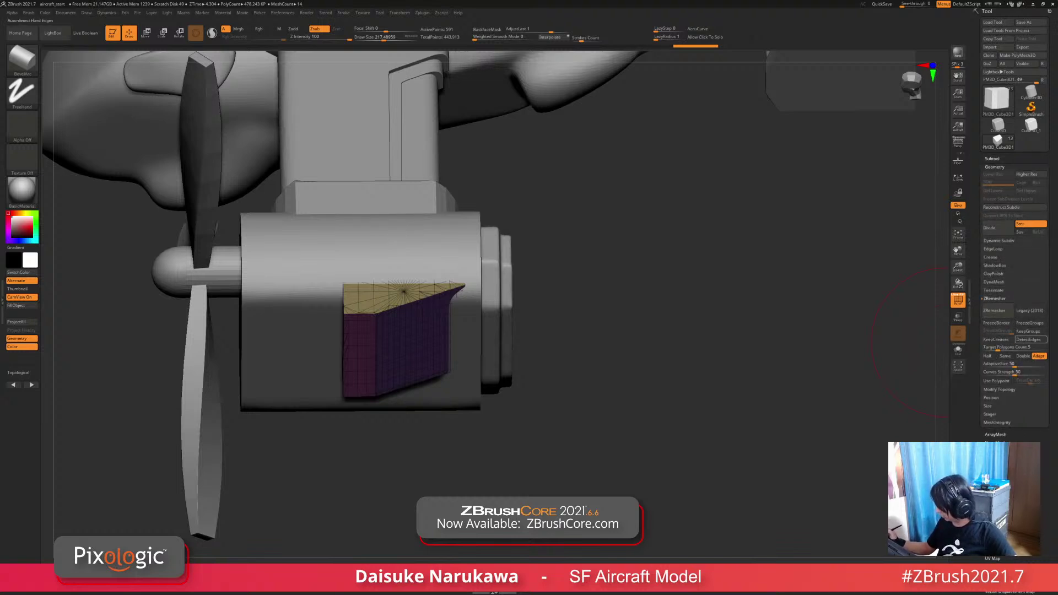
pyautogui.click(1030, 339)
pyautogui.click(995, 311)
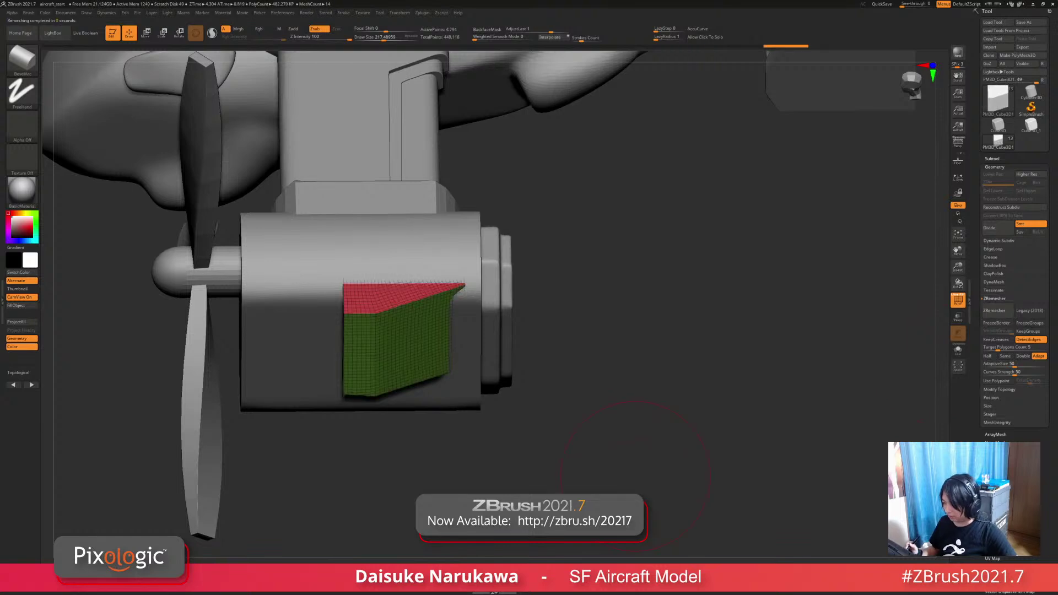
pyautogui.hotkey('ctrl', 'z')
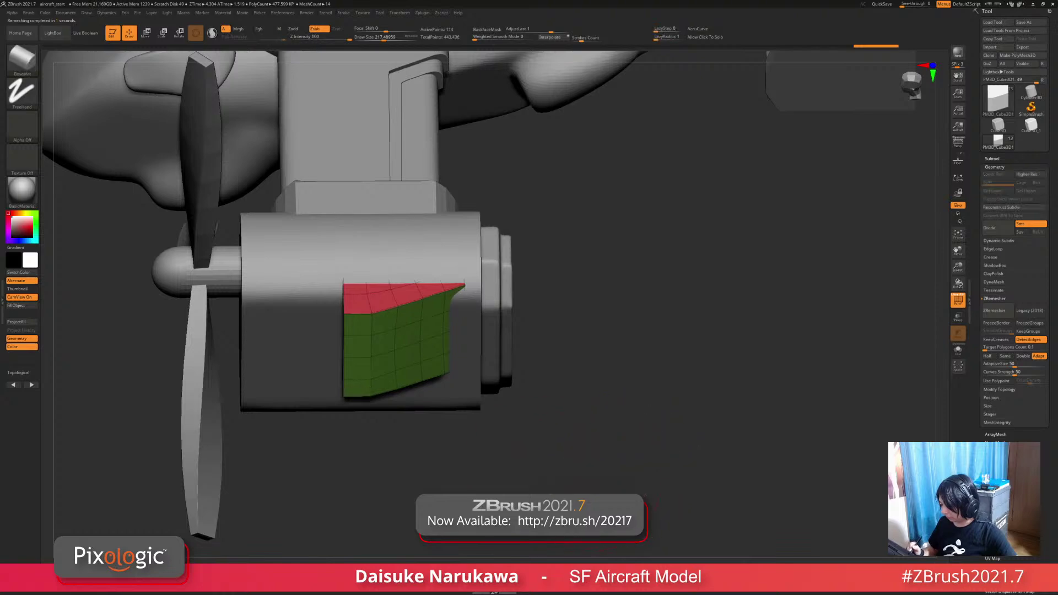
pyautogui.moveTo(650, 408); pyautogui.dragTo(711, 262)
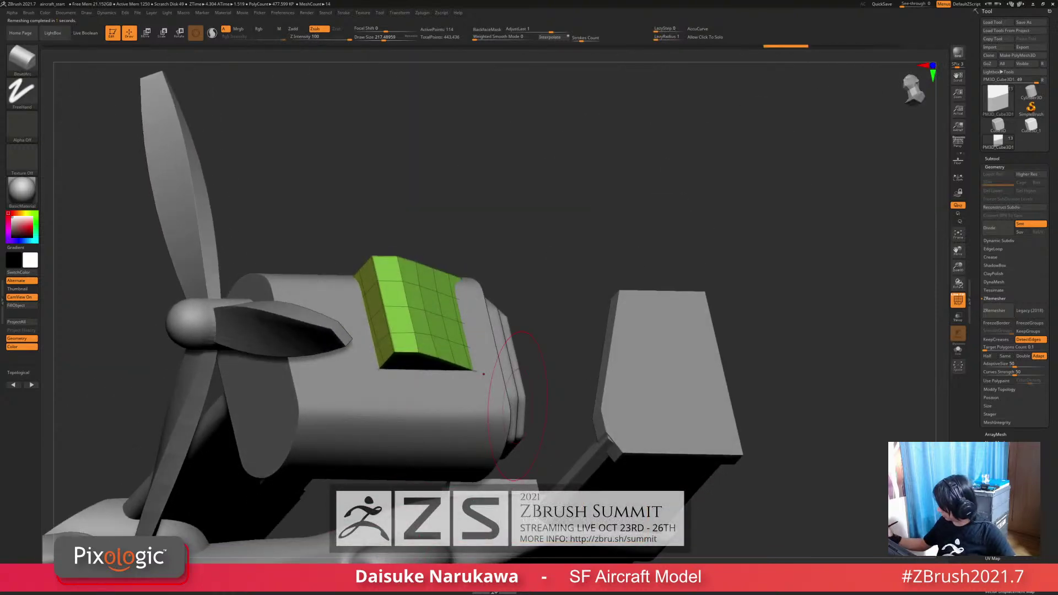
# Step: Crease the side block's edges and test its shape at higher subdivision levels
pyautogui.click(990, 257)
pyautogui.moveTo(554, 399); pyautogui.dragTo(543, 460)
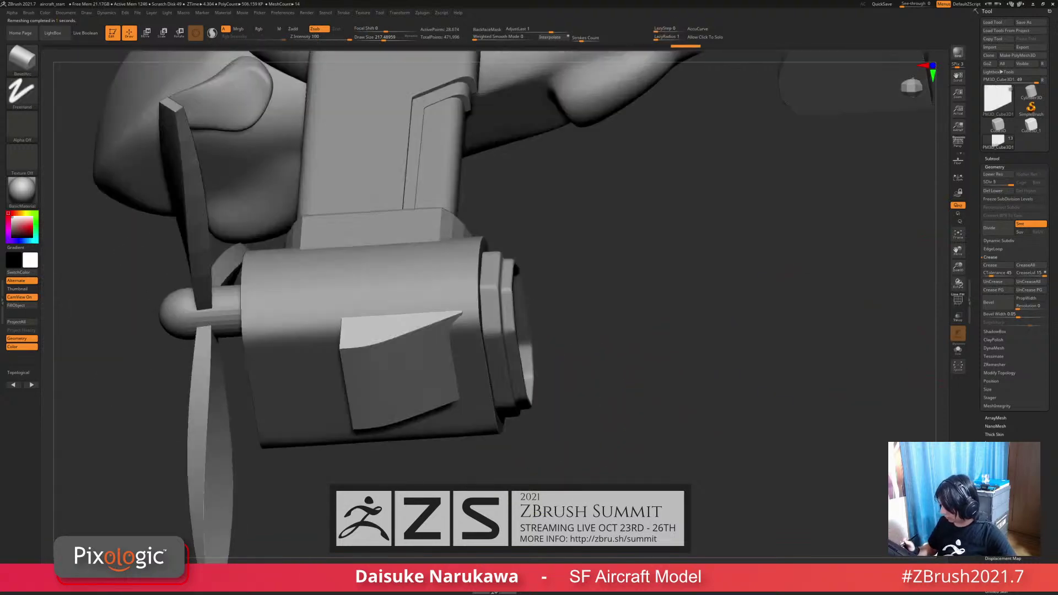
pyautogui.hotkey('shift', 'f')
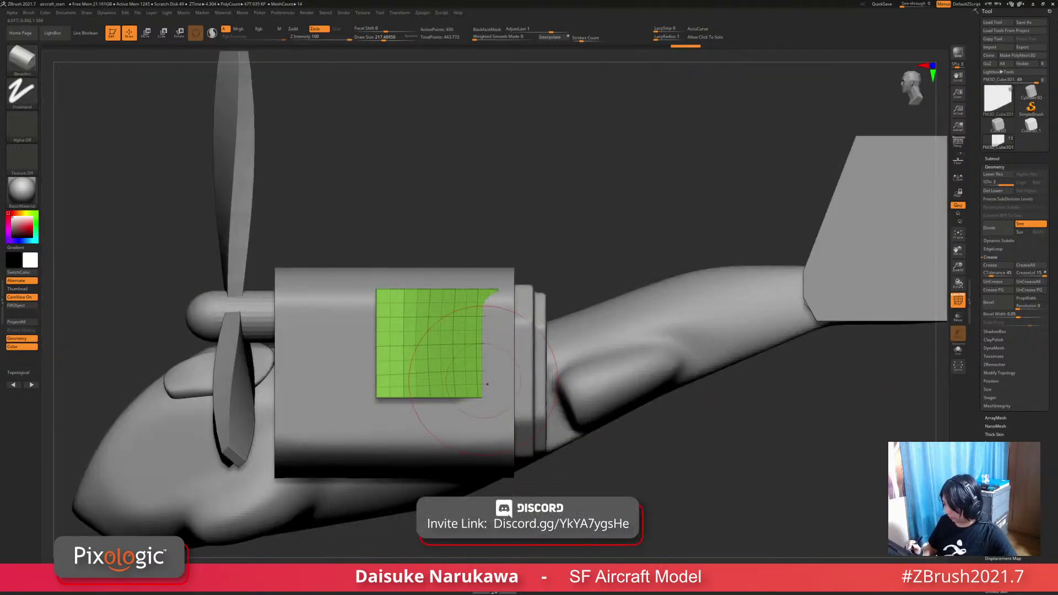
pyautogui.moveTo(488, 384); pyautogui.dragTo(524, 422)
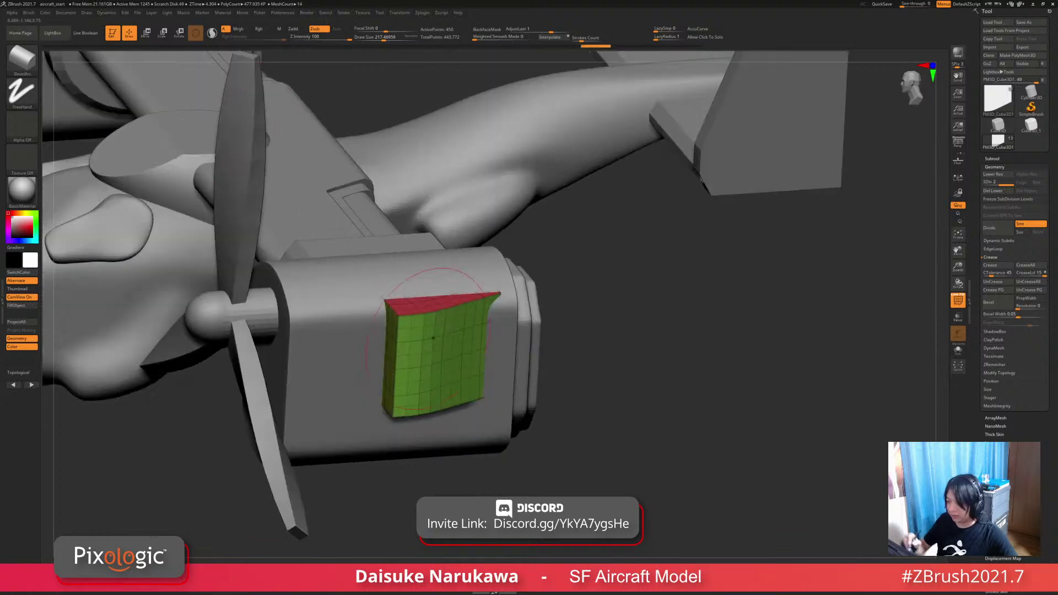
# Step: Return the side block to its unsubdivided mesh and extrude its front face forward along the nacelle
pyautogui.press('w')
pyautogui.hotkey('shift', 'd')
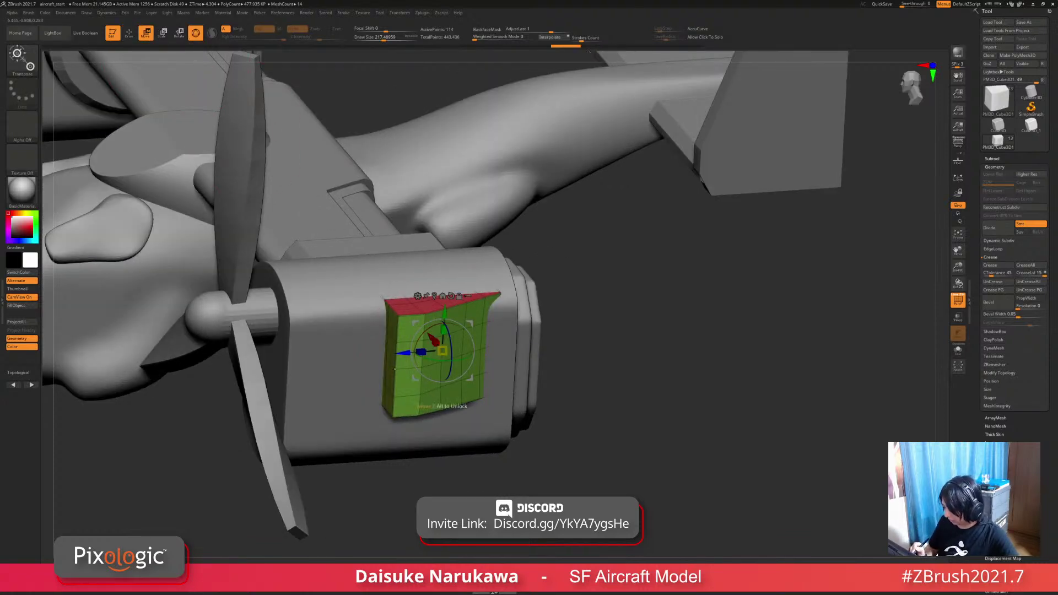
pyautogui.moveTo(395, 370); pyautogui.dragTo(401, 316, button='right')
pyautogui.keyDown('ctrl'); pyautogui.click(390, 367); pyautogui.keyUp('ctrl')
pyautogui.moveTo(390, 367); pyautogui.dragTo(386, 394, button='right')
pyautogui.keyDown('ctrl'); pyautogui.moveTo(349, 368); pyautogui.dragTo(326, 370); pyautogui.keyUp('ctrl')
pyautogui.moveTo(326, 369)
pyautogui.mouseDown(button='right')
pyautogui.moveTo(348, 372)
pyautogui.moveTo(331, 375)
pyautogui.mouseUp(button='right')
pyautogui.keyDown('ctrl'); pyautogui.moveTo(638, 401); pyautogui.dragTo(655, 419); pyautogui.keyUp('ctrl')
pyautogui.keyDown('shift'); pyautogui.moveTo(634, 408); pyautogui.dragTo(511, 450, button='right'); pyautogui.keyUp('shift')
pyautogui.moveTo(479, 350)
pyautogui.mouseDown(button='right')
pyautogui.moveTo(488, 383)
pyautogui.moveTo(496, 346)
pyautogui.mouseUp(button='right')
# Step: Append a Cube3D subtool and convert it to an adjustable Cube 3D gizmo primitive
pyautogui.click(992, 159)
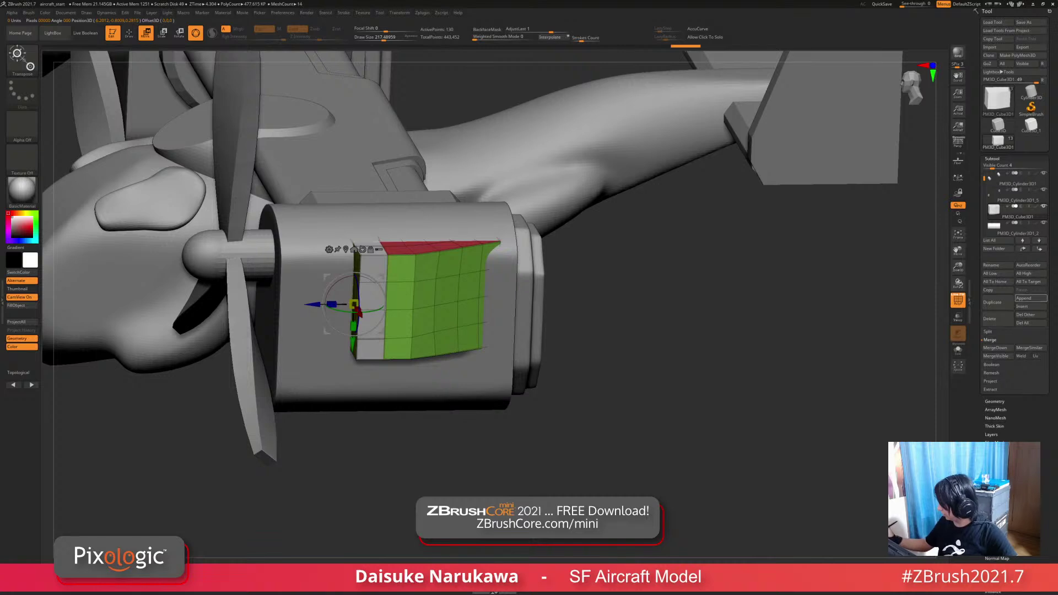
pyautogui.click(1030, 299)
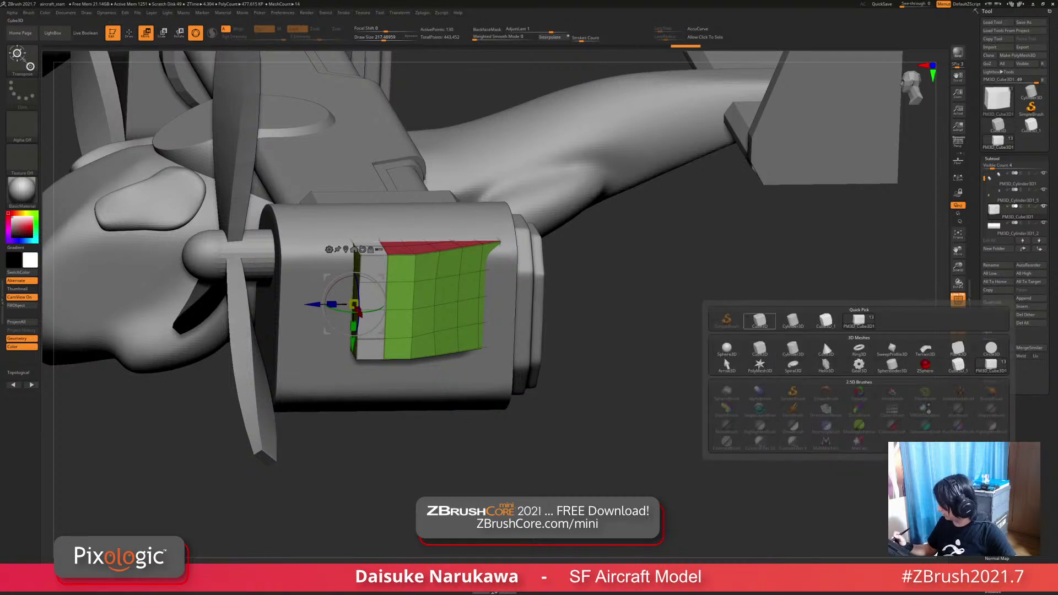
pyautogui.click(760, 321)
pyautogui.keyDown('ctrl'); pyautogui.moveTo(485, 353); pyautogui.dragTo(475, 308, button='right'); pyautogui.keyUp('ctrl')
pyautogui.click(258, 209)
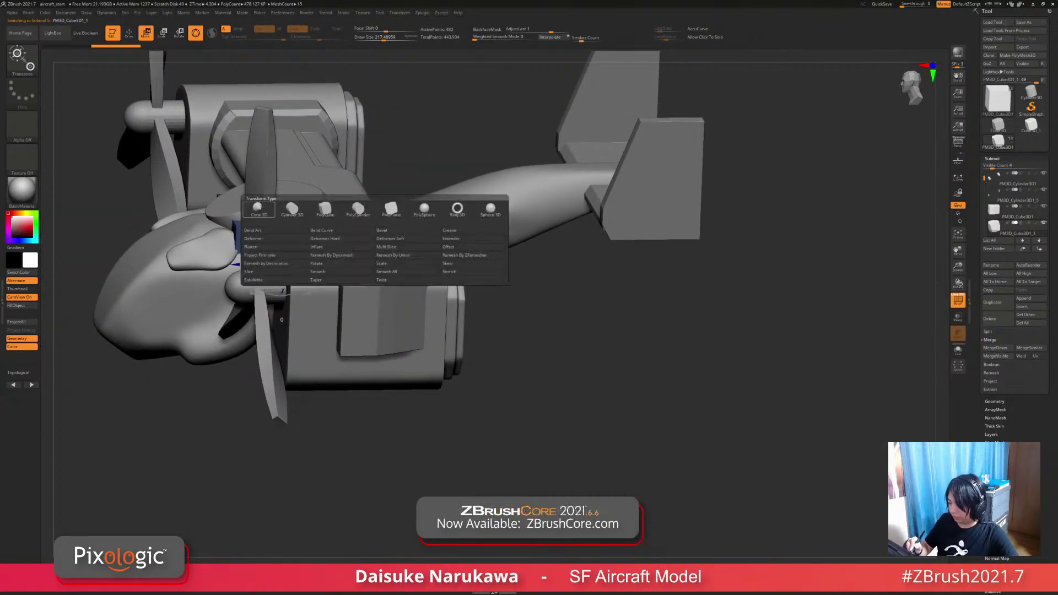
# Step: Set the appended subtool to the Cube 3D primitive and move it over to the engine nacelle's side block
pyautogui.click(325, 209)
pyautogui.moveTo(386, 308); pyautogui.dragTo(485, 275, button='right')
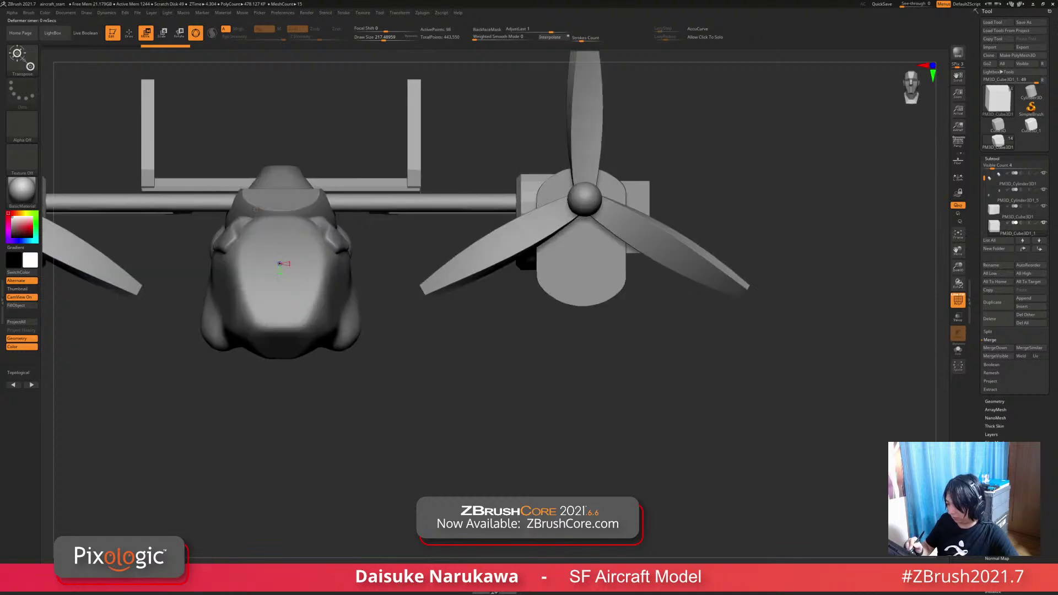
pyautogui.click(256, 210)
pyautogui.click(255, 210)
pyautogui.keyDown('alt'); pyautogui.moveTo(386, 309); pyautogui.dragTo(345, 334, button='right'); pyautogui.keyUp('alt')
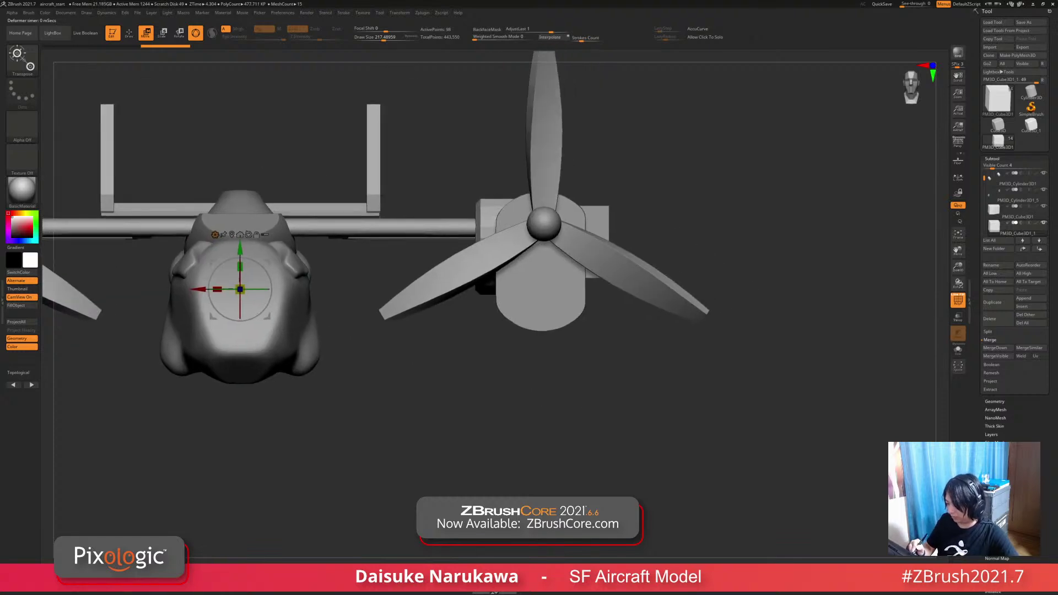
pyautogui.keyDown('alt'); pyautogui.moveTo(240, 289); pyautogui.dragTo(576, 231); pyautogui.keyUp('alt')
pyautogui.moveTo(576, 231); pyautogui.dragTo(498, 255, button='right')
pyautogui.keyDown('alt'); pyautogui.moveTo(678, 353); pyautogui.dragTo(584, 424, button='right'); pyautogui.keyUp('alt')
# Step: Position the cube at the side block's sloped rear face and flatten it into a thin horizontal slat
pyautogui.keyDown('ctrl'); pyautogui.moveTo(540, 220); pyautogui.dragTo(622, 237, button='right'); pyautogui.keyUp('ctrl')
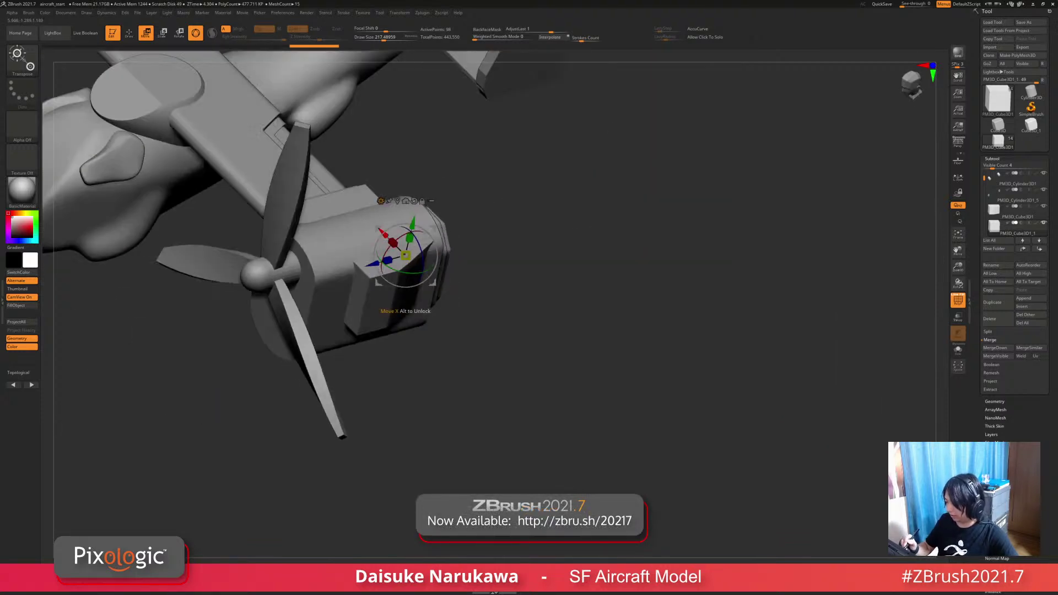
pyautogui.moveTo(496, 259); pyautogui.dragTo(444, 350, button='right')
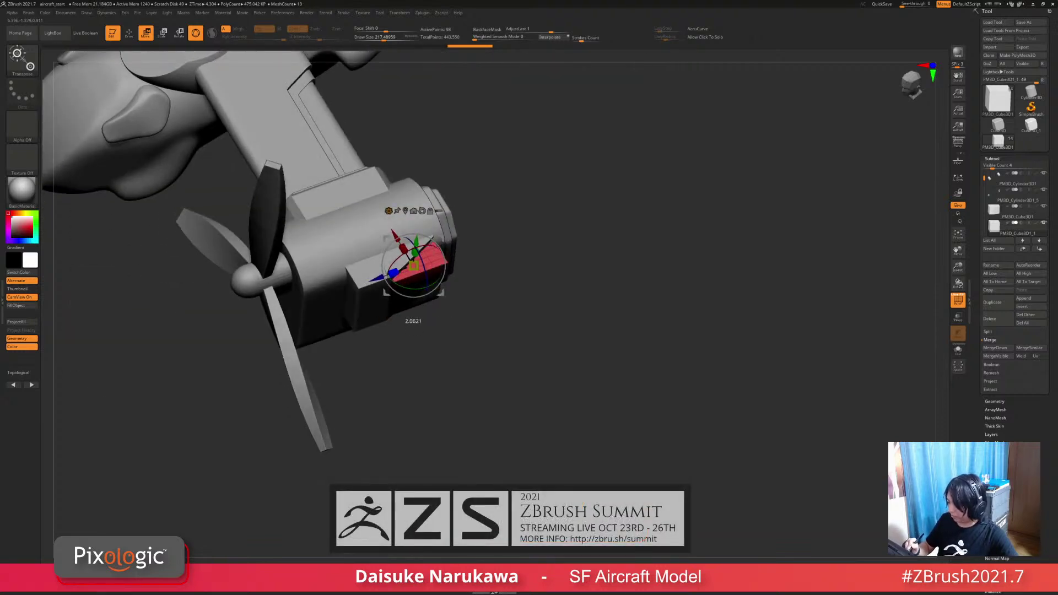
pyautogui.moveTo(427, 308); pyautogui.dragTo(417, 262, button='right')
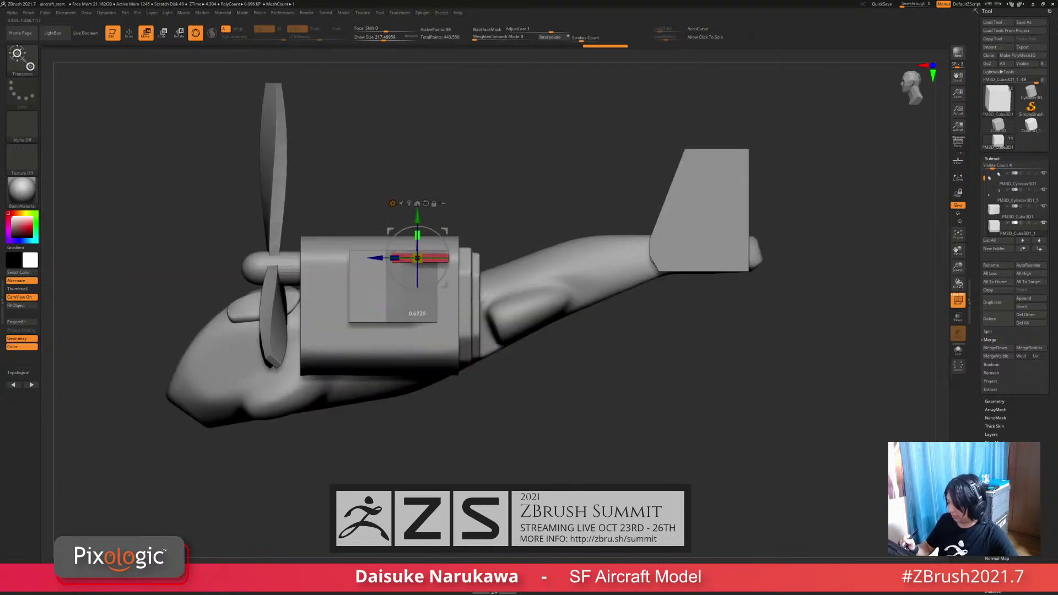
# Step: Try duplicating the untapered slat downward into a row across the side block
pyautogui.keyDown('ctrl'); pyautogui.moveTo(417, 256); pyautogui.dragTo(417, 276); pyautogui.keyUp('ctrl')
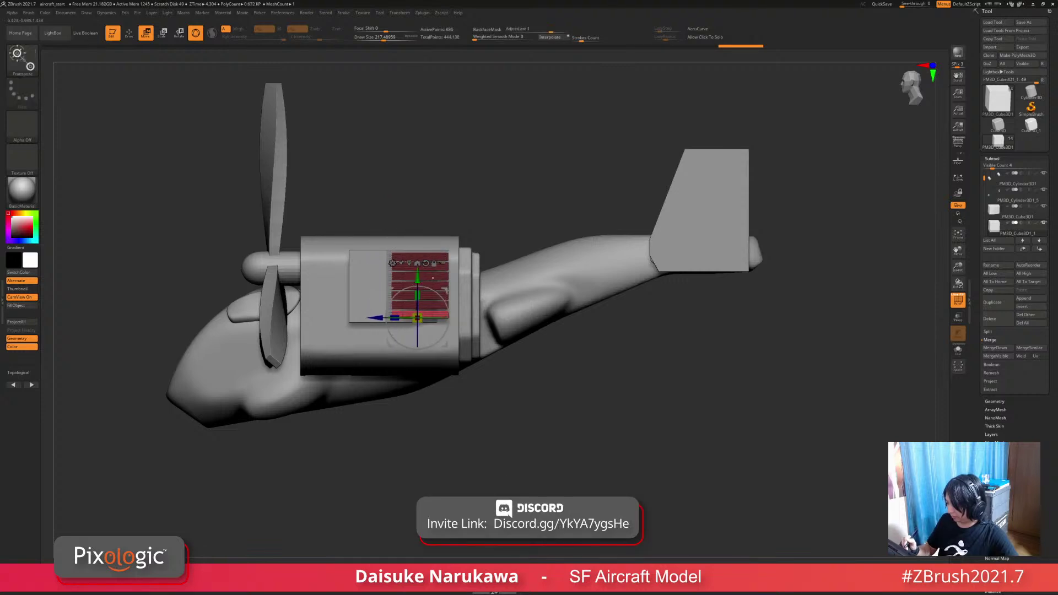
pyautogui.keyDown('ctrl'); pyautogui.moveTo(543, 386); pyautogui.dragTo(557, 399); pyautogui.keyUp('ctrl')
pyautogui.moveTo(543, 386); pyautogui.dragTo(562, 374, button='right')
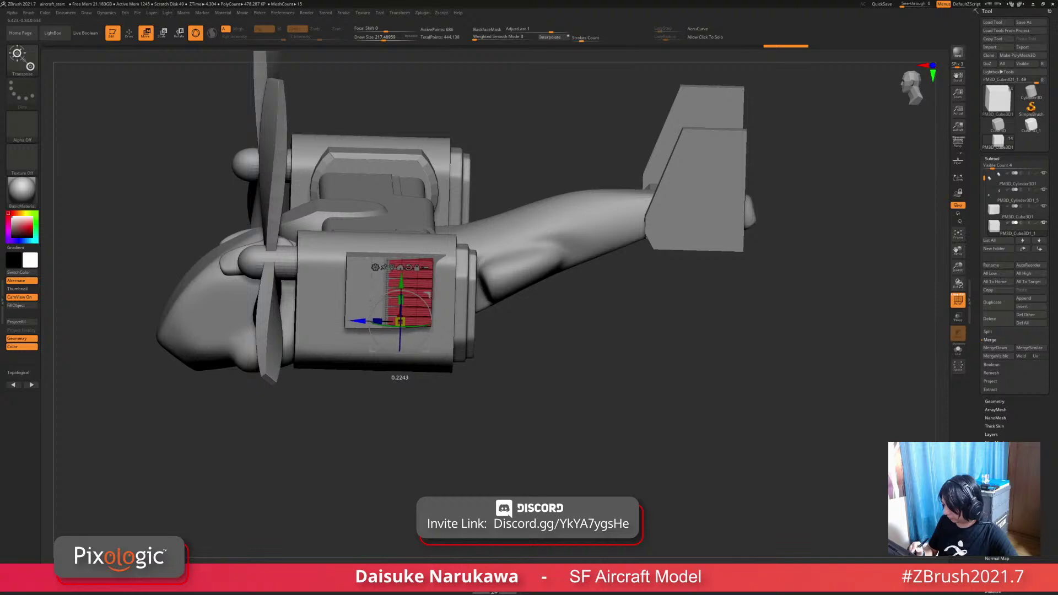
# Step: Taper the rear end of the single slat so it forms a pointed fin
pyautogui.moveTo(403, 300); pyautogui.dragTo(402, 380, button='right')
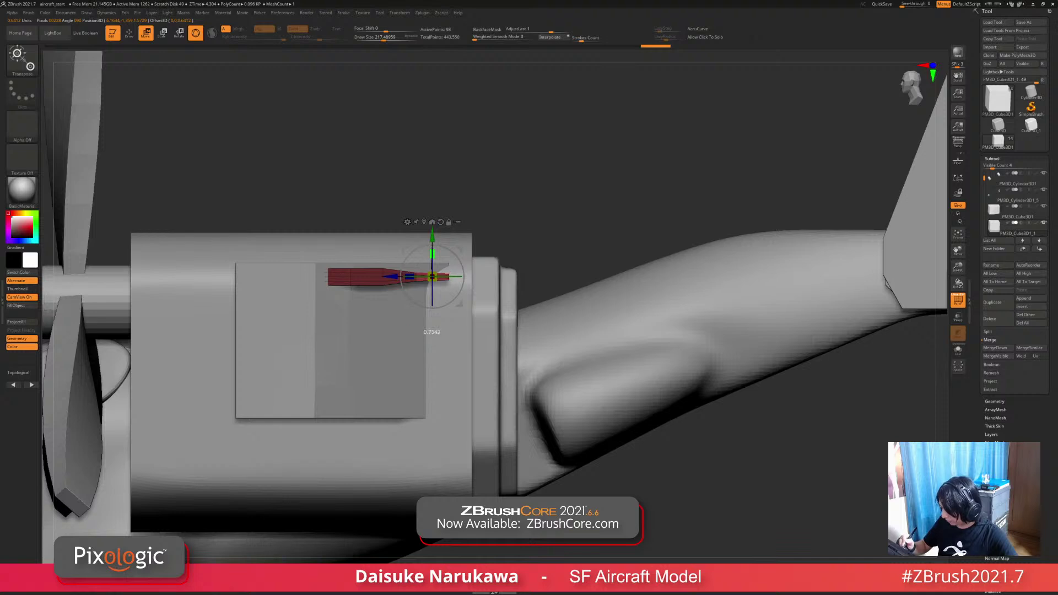
pyautogui.keyDown('ctrl'); pyautogui.moveTo(536, 218); pyautogui.dragTo(536, 238); pyautogui.keyUp('ctrl')
pyautogui.keyDown('ctrl'); pyautogui.moveTo(536, 229); pyautogui.dragTo(538, 178, button='right'); pyautogui.keyUp('ctrl')
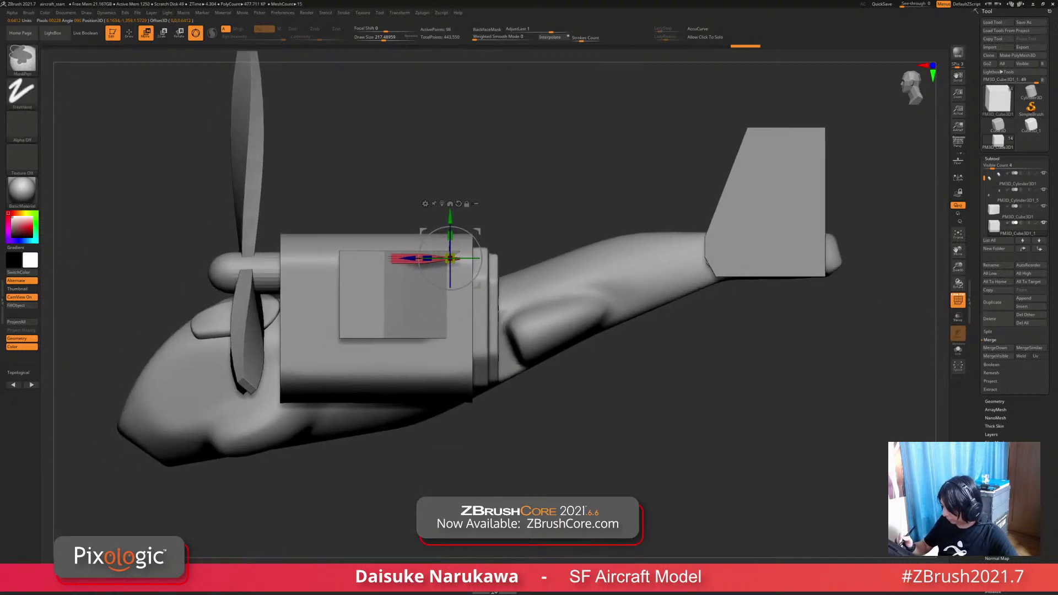
# Step: Duplicate the tapered fin downward into an evenly spaced row of six and fit the row to the side block
pyautogui.keyDown('ctrl'); pyautogui.click(414, 259); pyautogui.keyUp('ctrl')
pyautogui.click(440, 203)
pyautogui.keyDown('ctrl'); pyautogui.moveTo(423, 217); pyautogui.dragTo(422, 227); pyautogui.keyUp('ctrl')
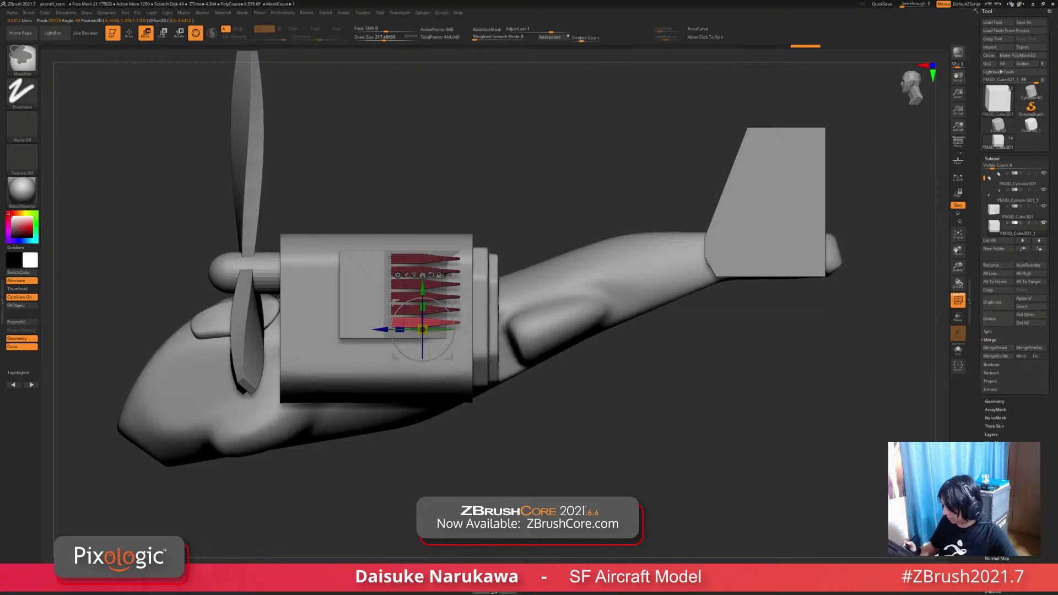
pyautogui.moveTo(423, 289); pyautogui.dragTo(423, 293)
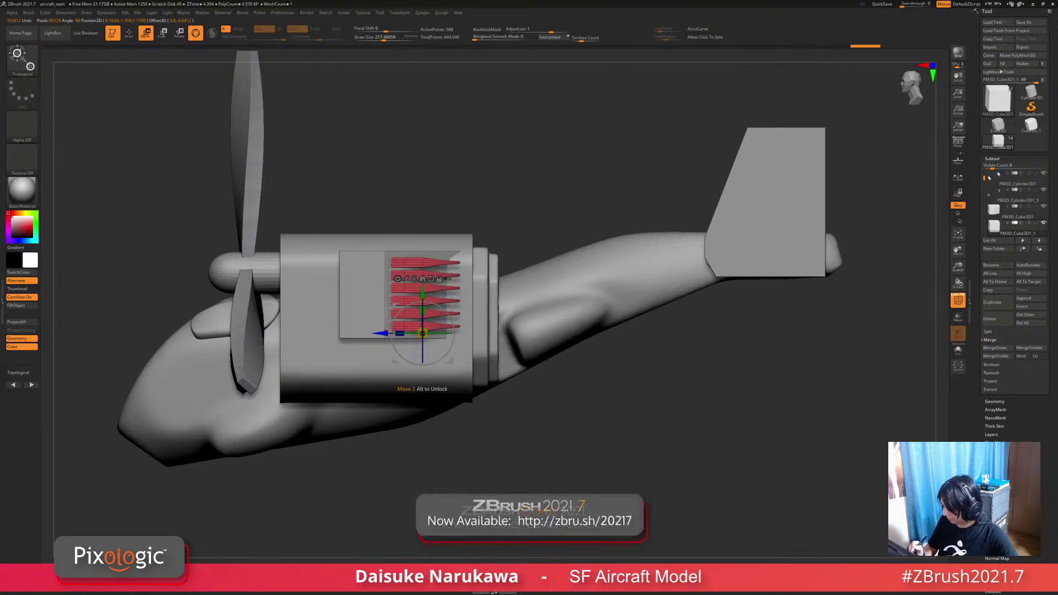
# Step: Shift the row of fins forward into the side block, mirror it to the opposite nacelle and hide the PolyFrame
pyautogui.moveTo(381, 333); pyautogui.dragTo(371, 333)
pyautogui.keyDown('ctrl'); pyautogui.moveTo(587, 418); pyautogui.dragTo(591, 491); pyautogui.keyUp('ctrl')
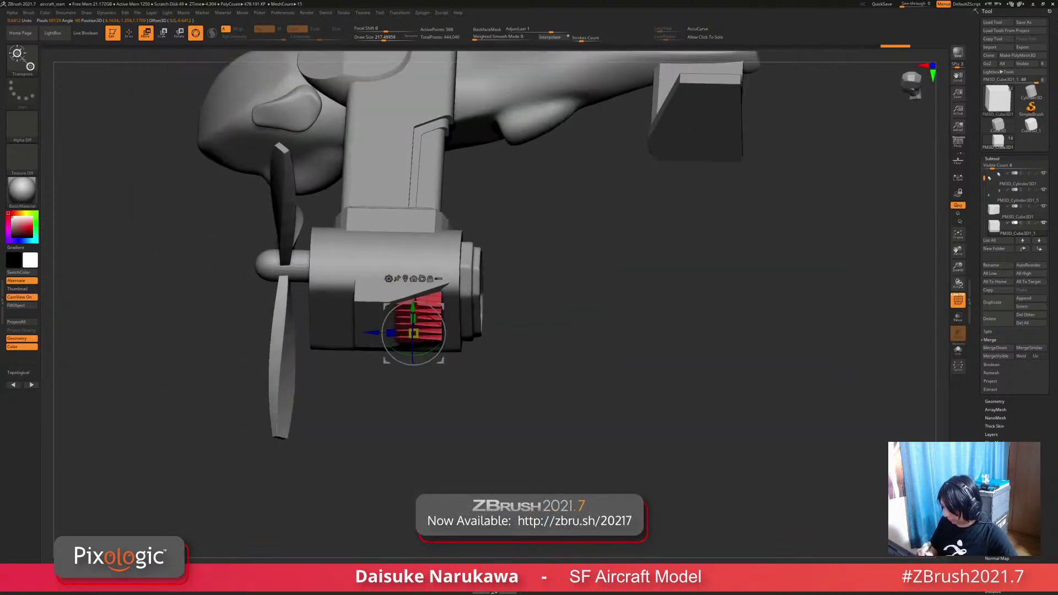
pyautogui.keyDown('alt'); pyautogui.moveTo(592, 414); pyautogui.dragTo(598, 453); pyautogui.keyUp('alt')
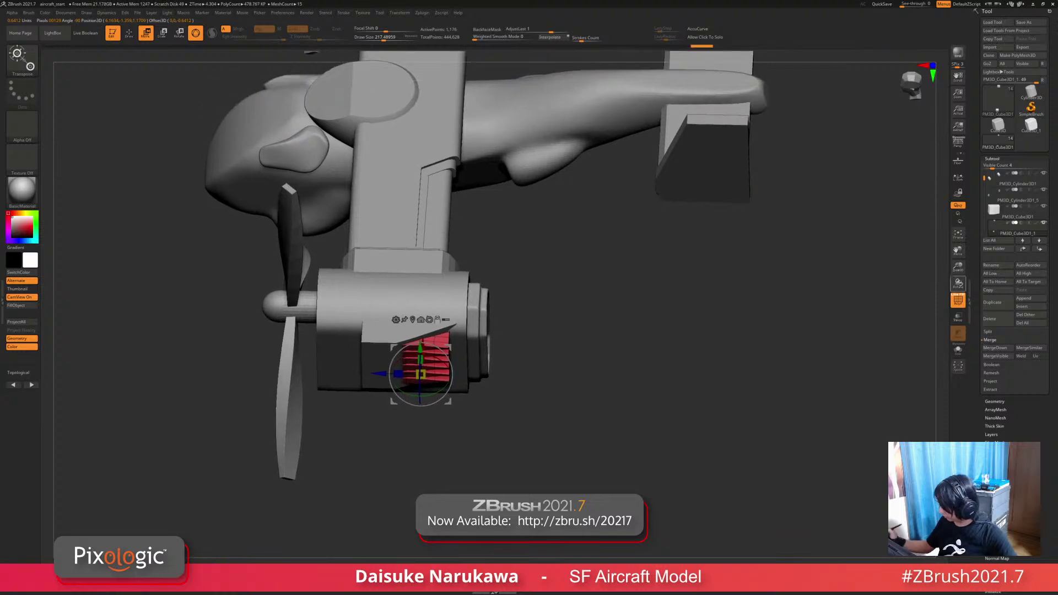
pyautogui.hotkey('shift', 'f')
# Step: Select the nacelle's side block and mirror it to the opposite nacelle
pyautogui.keyDown('ctrl'); pyautogui.moveTo(598, 430); pyautogui.dragTo(598, 386, button='right'); pyautogui.keyUp('ctrl')
pyautogui.keyDown('shift'); pyautogui.moveTo(598, 386); pyautogui.dragTo(598, 436); pyautogui.keyUp('shift')
pyautogui.keyDown('alt'); pyautogui.moveTo(650, 359); pyautogui.dragTo(623, 458); pyautogui.keyUp('alt')
pyautogui.keyDown('shift'); pyautogui.moveTo(600, 292); pyautogui.dragTo(624, 262); pyautogui.keyUp('shift')
pyautogui.keyDown('alt'); pyautogui.click(404, 486); pyautogui.keyUp('alt')
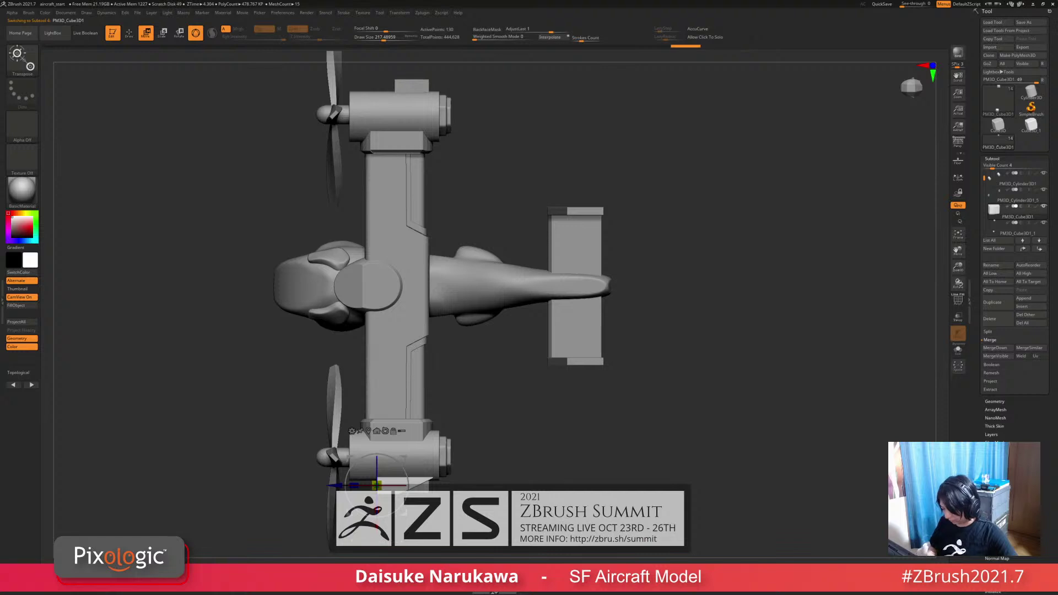
pyautogui.hotkey('ctrl', 'm')
pyautogui.moveTo(651, 386)
pyautogui.mouseDown()
pyautogui.moveTo(649, 402)
pyautogui.moveTo(601, 441)
pyautogui.moveTo(590, 427)
pyautogui.moveTo(644, 399)
pyautogui.moveTo(650, 373)
pyautogui.moveTo(634, 419)
pyautogui.moveTo(645, 386)
pyautogui.mouseUp()
# Step: Select the fins and trim their outer ends along the side block's slope with the KnifeCurve brush
pyautogui.keyDown('alt'); pyautogui.click(429, 468); pyautogui.keyUp('alt')
pyautogui.moveTo(441, 479)
pyautogui.keyDown('ctrl'); pyautogui.keyDown('shift'); pyautogui.mouseDown()
pyautogui.moveTo(509, 448)
pyautogui.moveTo(438, 105)
pyautogui.moveTo(417, 193)
pyautogui.moveTo(382, 225)
pyautogui.moveTo(385, 165)
pyautogui.mouseUp(); pyautogui.keyUp('shift'); pyautogui.keyUp('ctrl')
pyautogui.moveTo(496, 352)
pyautogui.keyDown('alt'); pyautogui.mouseDown()
pyautogui.moveTo(487, 187)
pyautogui.moveTo(487, 201)
pyautogui.mouseUp(); pyautogui.keyUp('alt')
pyautogui.hotkey('ctrl', 'z')
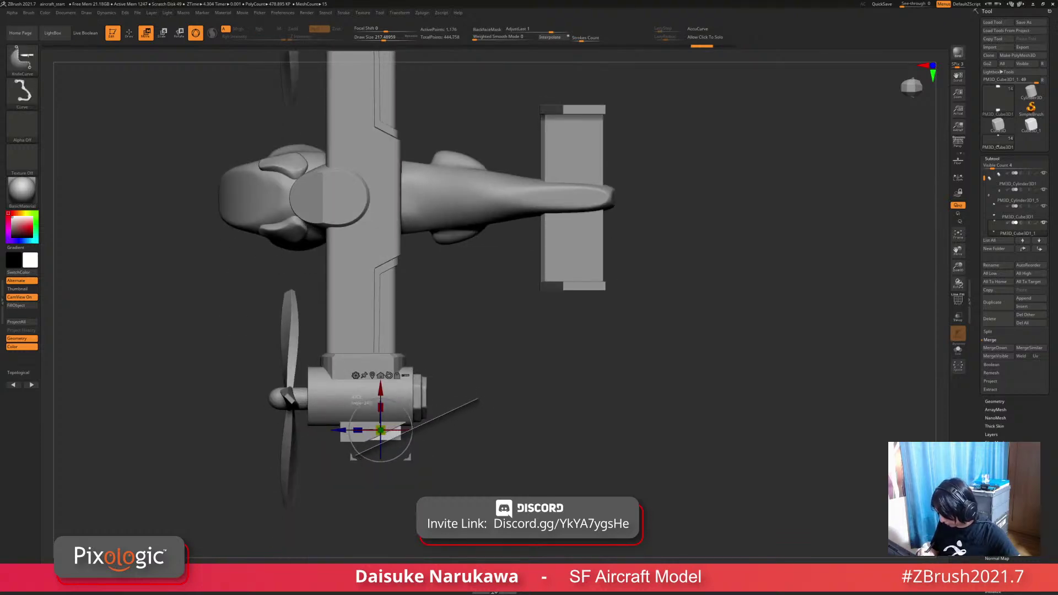
pyautogui.moveTo(496, 309)
pyautogui.keyDown('alt'); pyautogui.mouseDown()
pyautogui.moveTo(496, 375)
pyautogui.moveTo(488, 265)
pyautogui.moveTo(493, 289)
pyautogui.mouseUp(); pyautogui.keyUp('alt')
pyautogui.keyDown('ctrl'); pyautogui.moveTo(231, 341); pyautogui.dragTo(213, 182, button='right'); pyautogui.keyUp('ctrl')
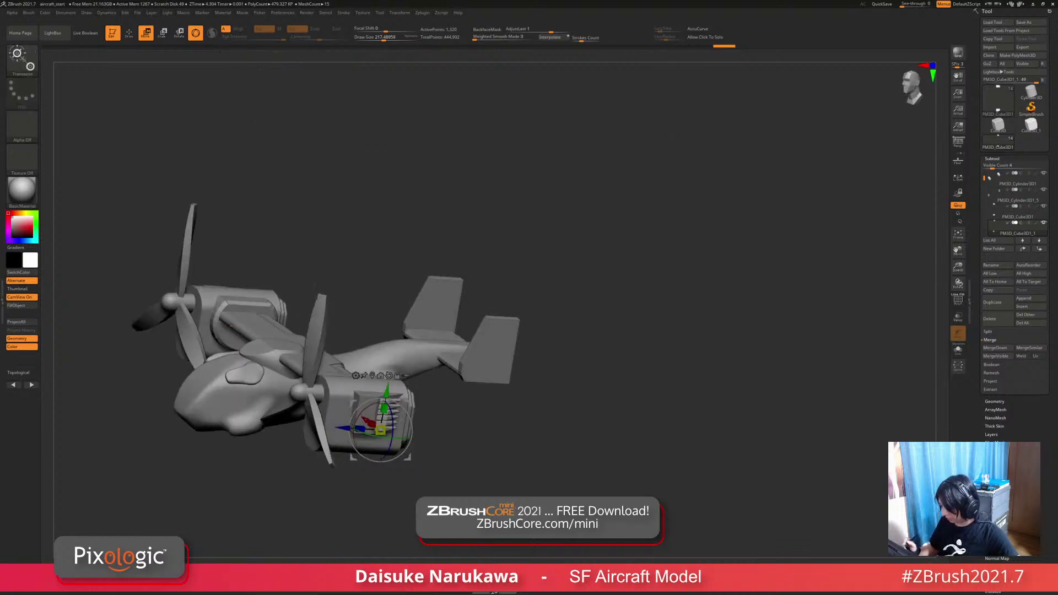
# Step: Select the octagonal ring subtool at the nacelle's rear end and duplicate it
pyautogui.moveTo(212, 181); pyautogui.dragTo(192, 214)
pyautogui.press('q')
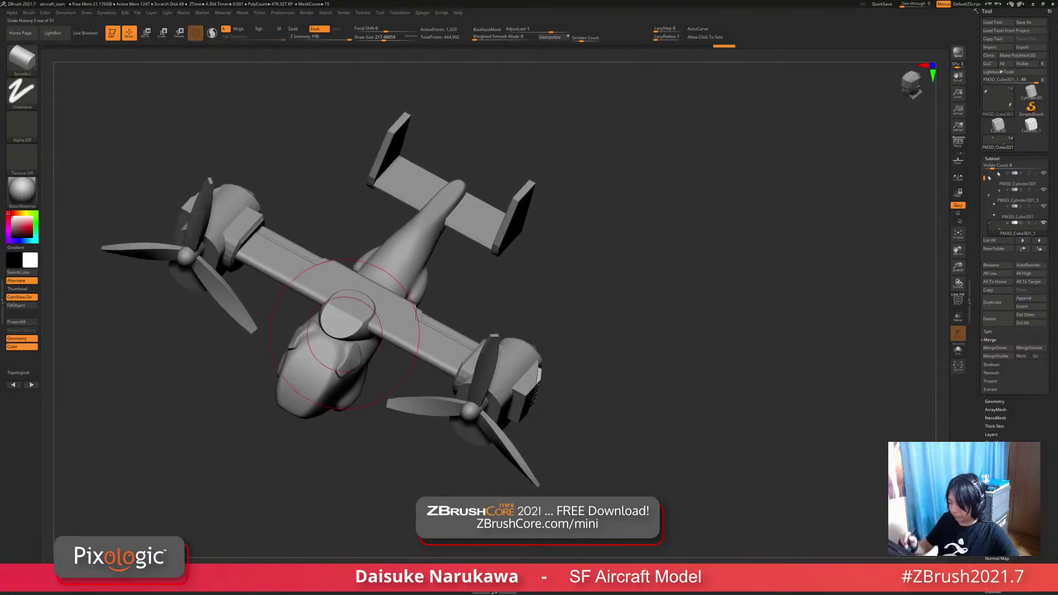
pyautogui.moveTo(628, 485)
pyautogui.mouseDown()
pyautogui.moveTo(614, 433)
pyautogui.moveTo(587, 400)
pyautogui.mouseUp()
pyautogui.moveTo(589, 400); pyautogui.dragTo(546, 403, button='right')
pyautogui.keyDown('alt'); pyautogui.click(485, 390); pyautogui.keyUp('alt')
pyautogui.moveTo(634, 403)
pyautogui.mouseDown(button='right')
pyautogui.moveTo(489, 381)
pyautogui.moveTo(557, 381)
pyautogui.moveTo(444, 393)
pyautogui.mouseUp(button='right')
pyautogui.keyDown('alt'); pyautogui.click(497, 365); pyautogui.keyUp('alt')
pyautogui.press('w')
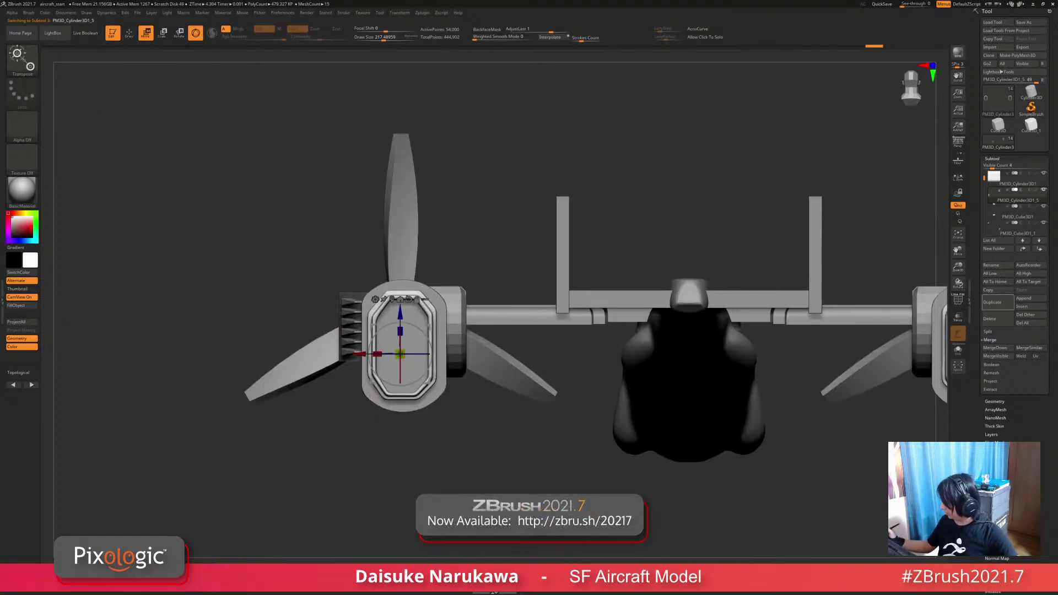
pyautogui.keyDown('alt'); pyautogui.moveTo(370, 453); pyautogui.dragTo(378, 418, button='right'); pyautogui.keyUp('alt')
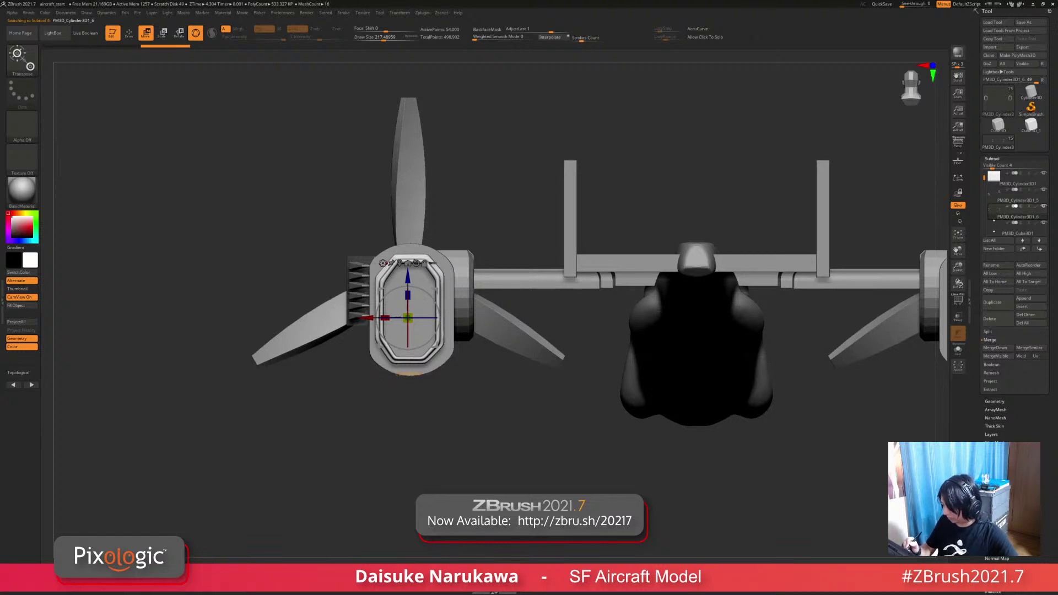
# Step: Convert the duplicated ring subtool into a Cube 3D primitive
pyautogui.click(382, 263)
pyautogui.click(450, 262)
pyautogui.keyDown('alt'); pyautogui.moveTo(485, 419); pyautogui.dragTo(496, 449, button='right'); pyautogui.keyUp('alt')
pyautogui.click(351, 286)
pyautogui.click(351, 287)
# Step: Place the cube near the top of the octagonal opening, flatten it and widen it into a thin horizontal slat
pyautogui.keyDown('alt'); pyautogui.moveTo(350, 287); pyautogui.dragTo(321, 281, button='right'); pyautogui.keyUp('alt')
pyautogui.moveTo(352, 323); pyautogui.dragTo(351, 293)
pyautogui.keyDown('ctrl'); pyautogui.moveTo(322, 309); pyautogui.dragTo(322, 358, button='right'); pyautogui.keyUp('ctrl')
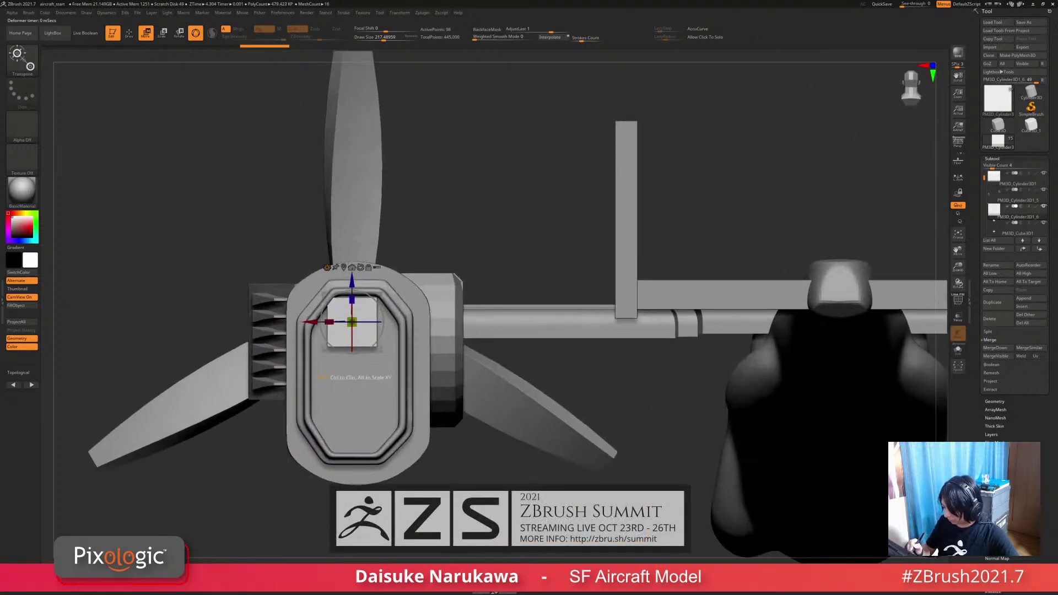
pyautogui.moveTo(352, 299); pyautogui.dragTo(313, 376)
pyautogui.moveTo(348, 377); pyautogui.dragTo(347, 360)
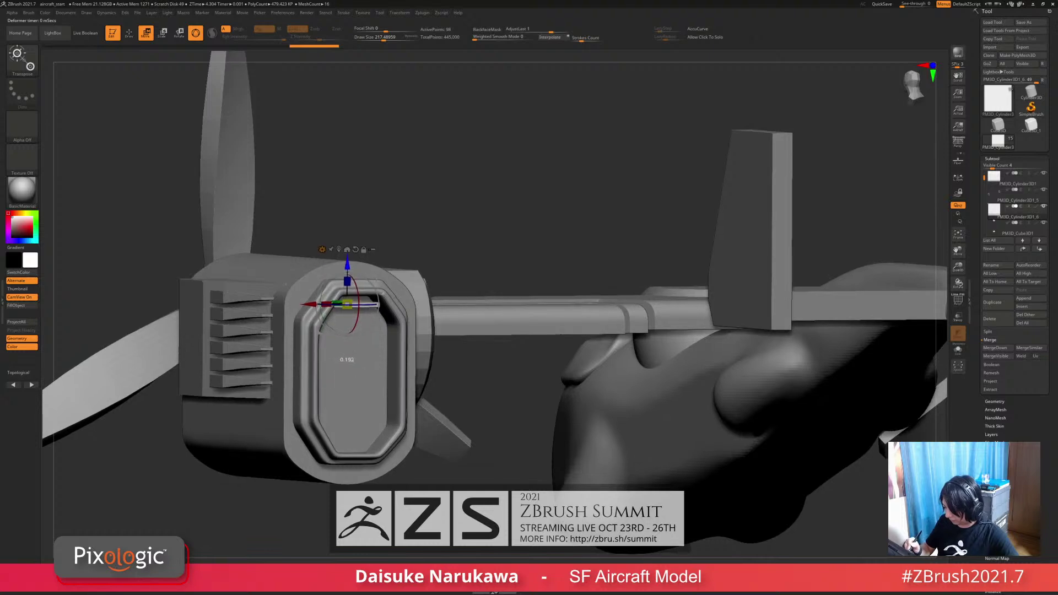
pyautogui.moveTo(408, 287); pyautogui.dragTo(349, 302, button='right')
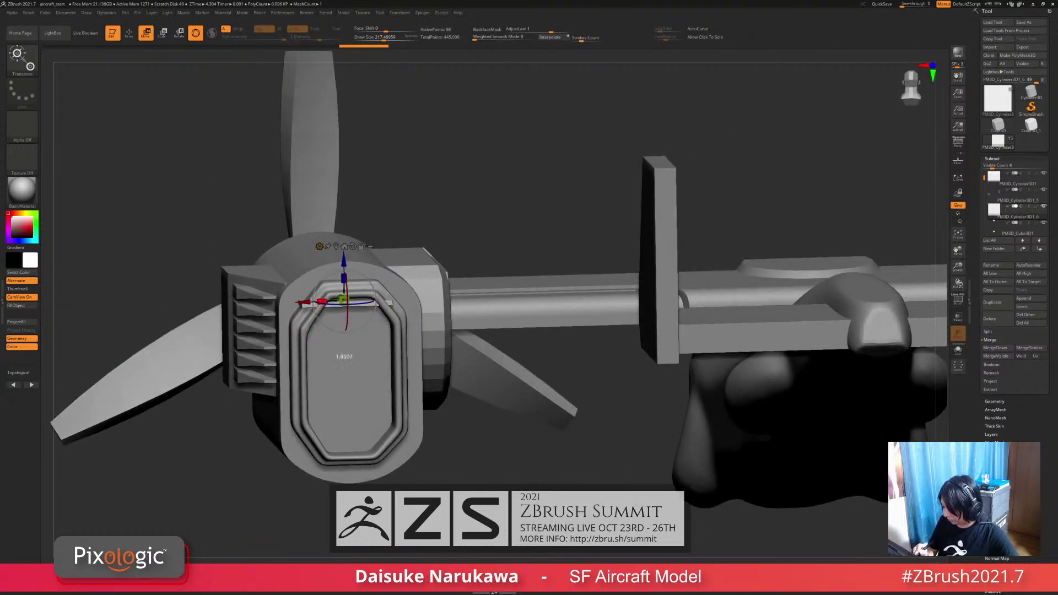
pyautogui.moveTo(364, 342)
pyautogui.keyDown('shift'); pyautogui.mouseDown(button='right')
pyautogui.moveTo(325, 308)
pyautogui.moveTo(335, 350)
pyautogui.moveTo(368, 325)
pyautogui.mouseUp(button='right'); pyautogui.keyUp('shift')
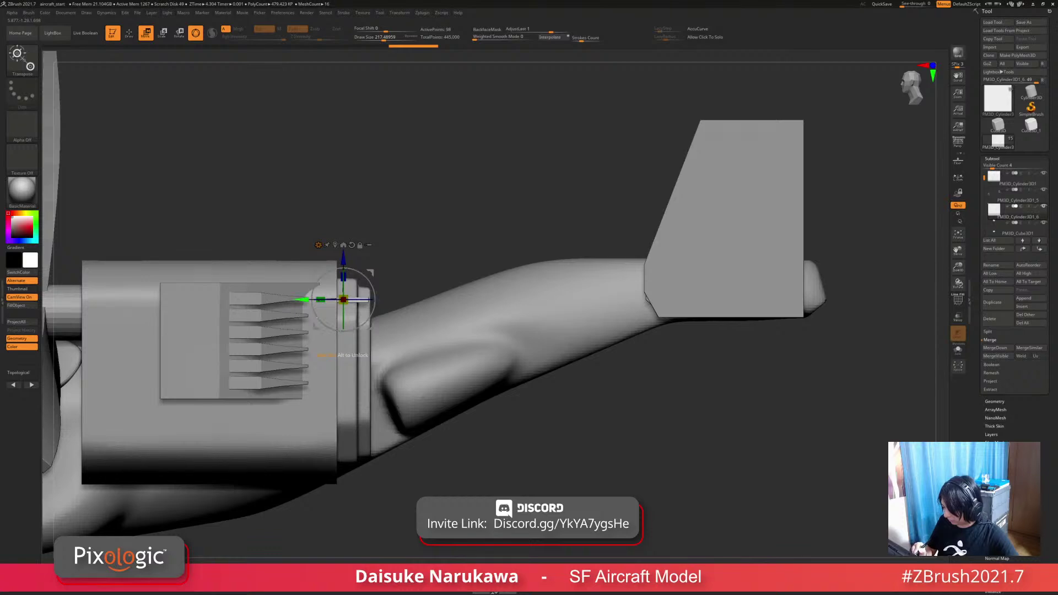
# Step: Adjust the slat's depth position so it extends through the octagonal rings and sticks out behind them
pyautogui.moveTo(303, 300); pyautogui.dragTo(318, 300)
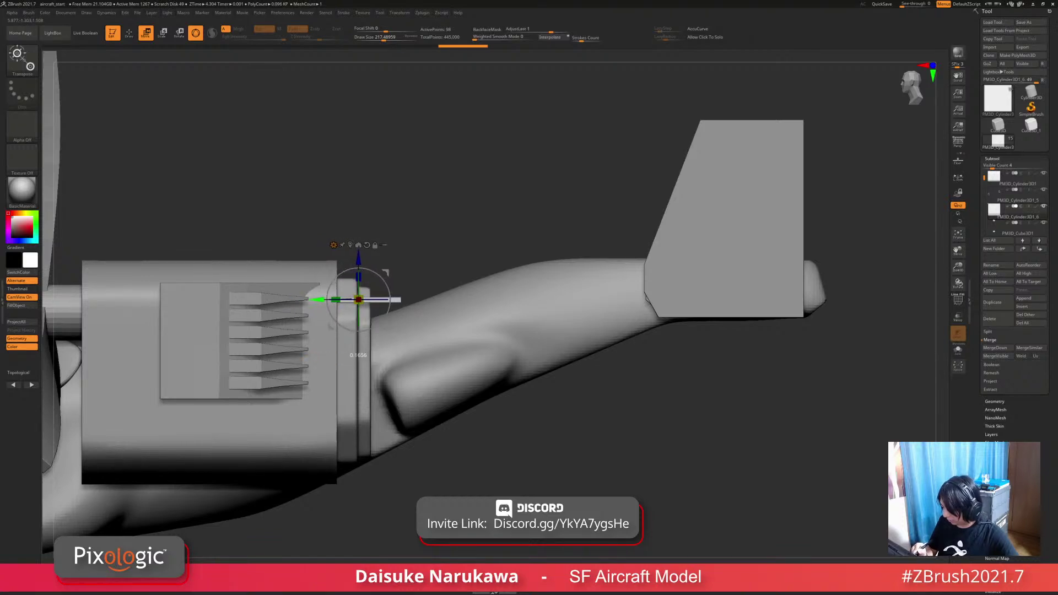
pyautogui.moveTo(331, 330)
pyautogui.mouseDown(button='right')
pyautogui.moveTo(330, 380)
pyautogui.moveTo(330, 348)
pyautogui.mouseUp(button='right')
pyautogui.moveTo(338, 282); pyautogui.dragTo(338, 281)
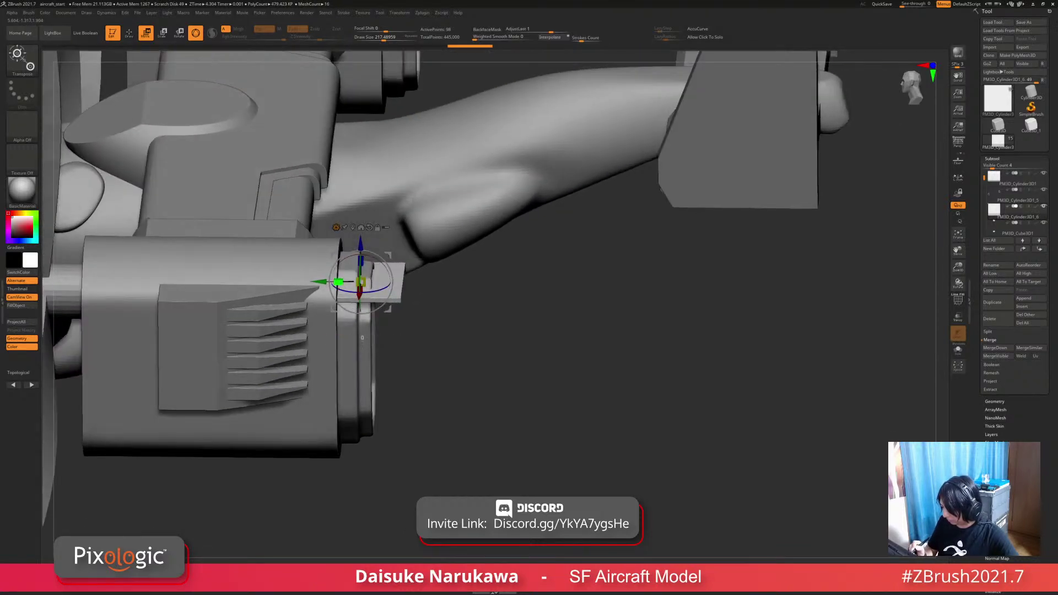
pyautogui.moveTo(408, 342); pyautogui.dragTo(435, 342, button='right')
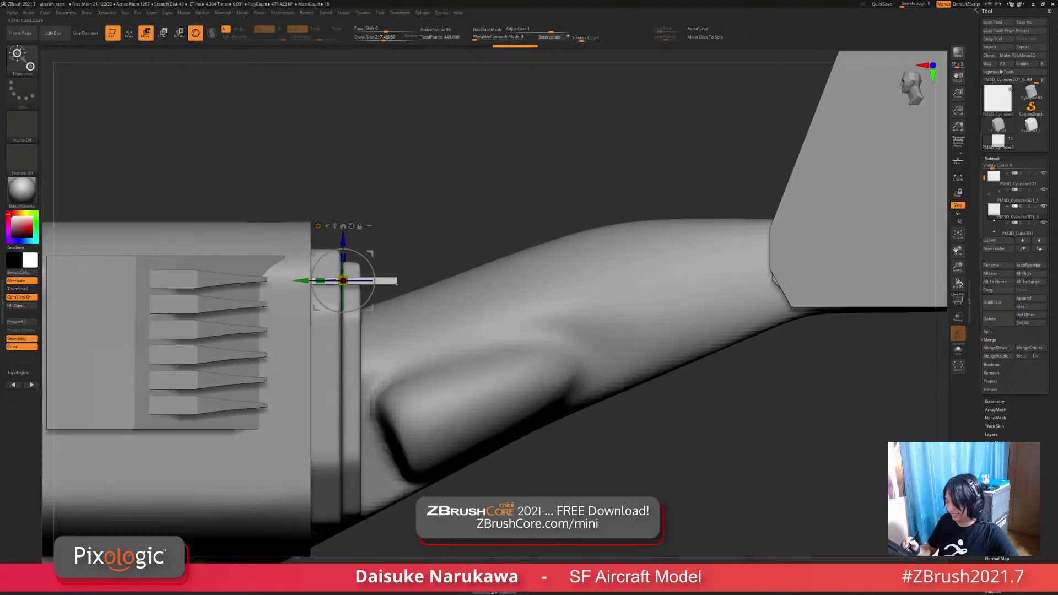
pyautogui.keyDown('ctrl'); pyautogui.moveTo(414, 191); pyautogui.dragTo(349, 360); pyautogui.keyUp('ctrl')
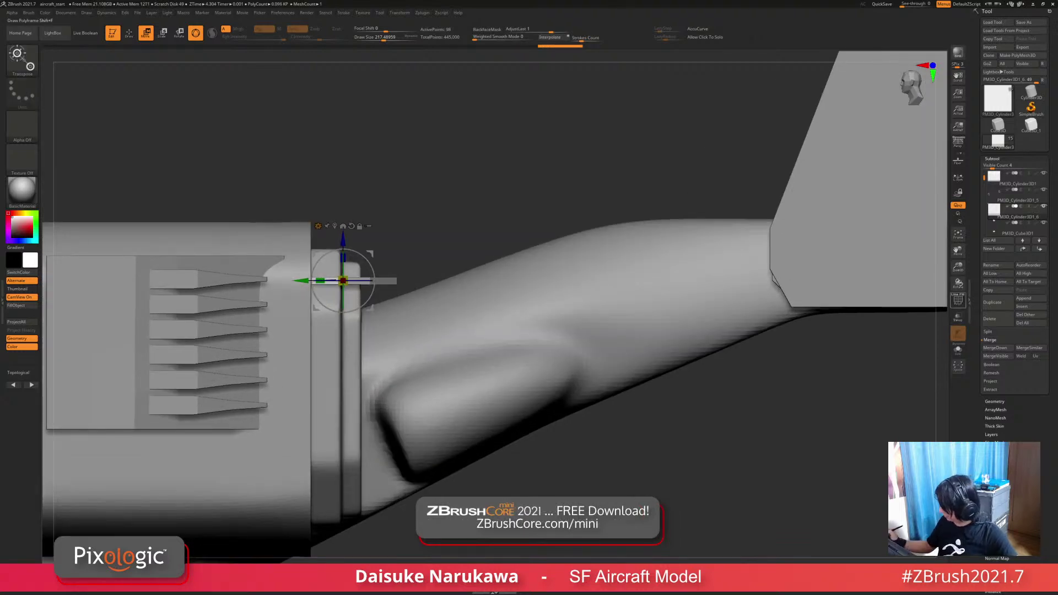
# Step: Show the PolyFrame and duplicate the slat downward into an evenly spaced row of 19 across the octagonal opening
pyautogui.hotkey('shift', 'f')
pyautogui.hotkey('ctrl', 'i')
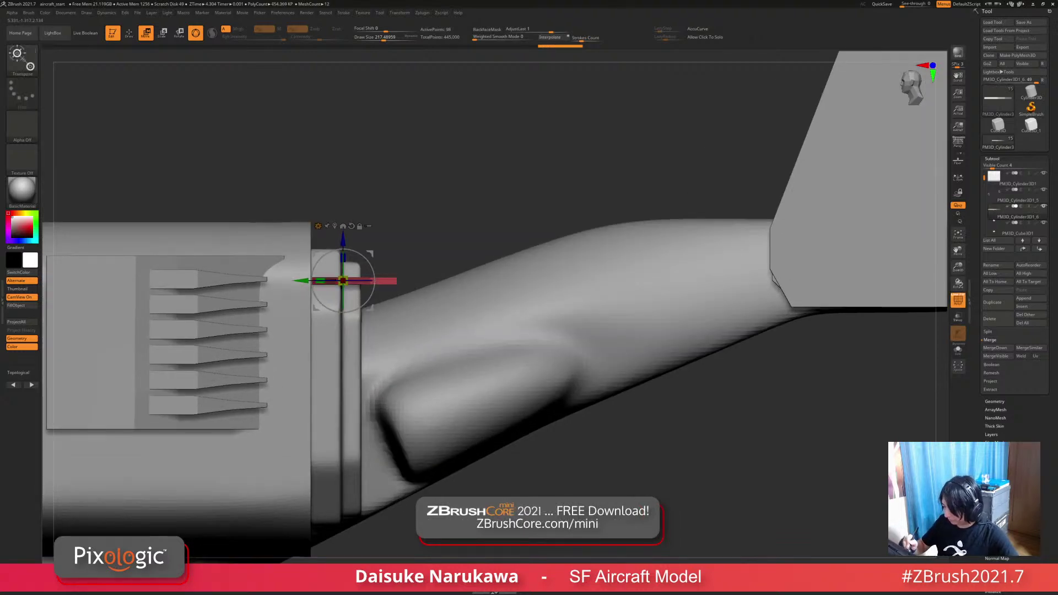
pyautogui.keyDown('alt'); pyautogui.click(335, 226); pyautogui.keyUp('alt')
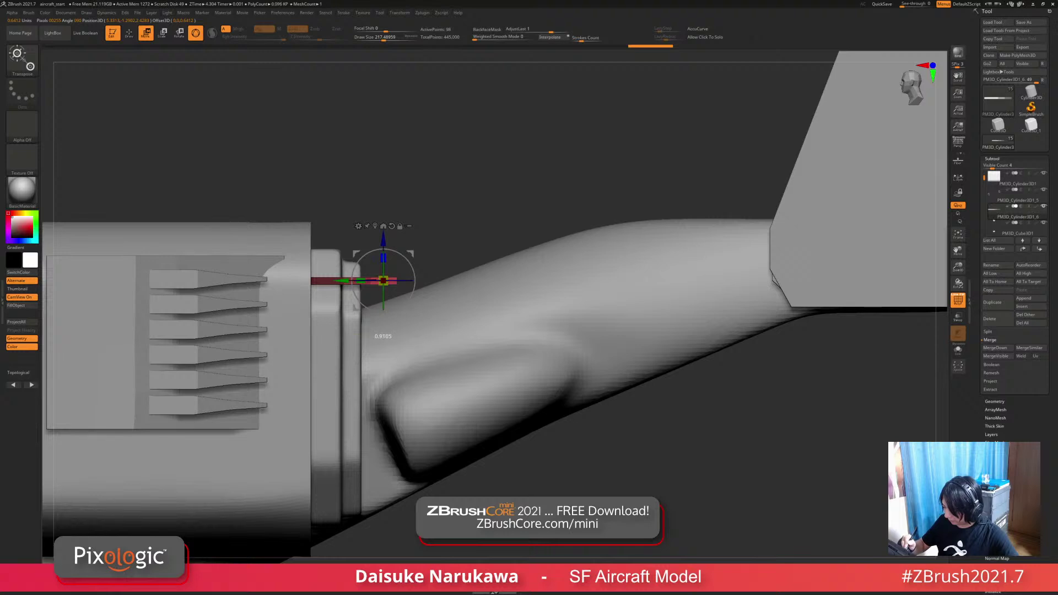
pyautogui.keyDown('ctrl'); pyautogui.moveTo(474, 138); pyautogui.dragTo(513, 170); pyautogui.keyUp('ctrl')
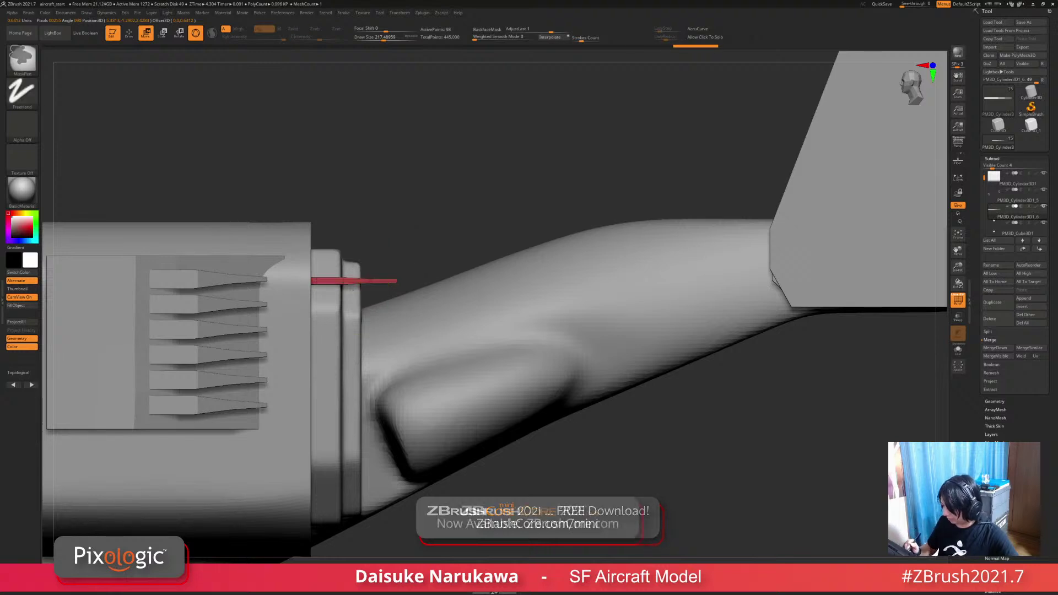
pyautogui.moveTo(551, 138); pyautogui.dragTo(353, 160)
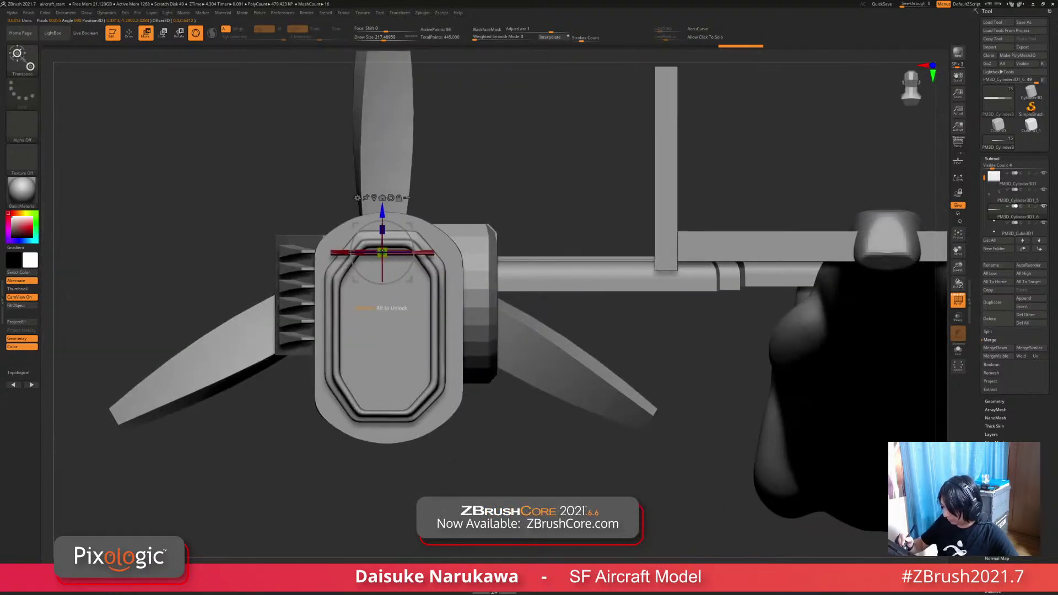
pyautogui.keyDown('ctrl'); pyautogui.moveTo(382, 211); pyautogui.dragTo(382, 380); pyautogui.keyUp('ctrl')
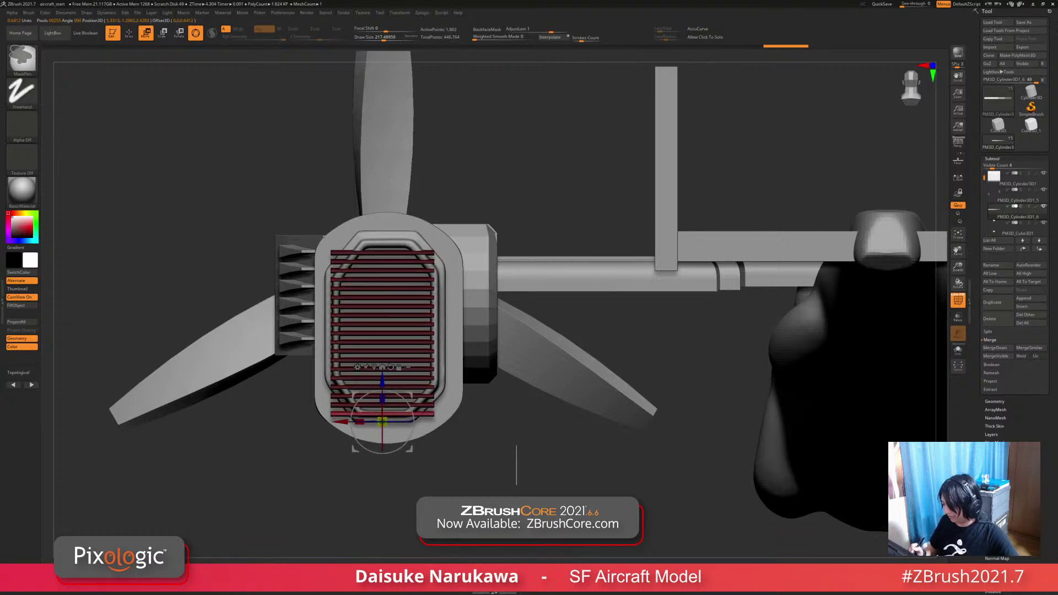
# Step: Clear the mask and nudge the row of slats slightly upward to center it over the octagonal opening
pyautogui.keyDown('ctrl'); pyautogui.moveTo(516, 445); pyautogui.dragTo(516, 485); pyautogui.keyUp('ctrl')
pyautogui.keyDown('alt'); pyautogui.moveTo(516, 474); pyautogui.dragTo(496, 443); pyautogui.keyUp('alt')
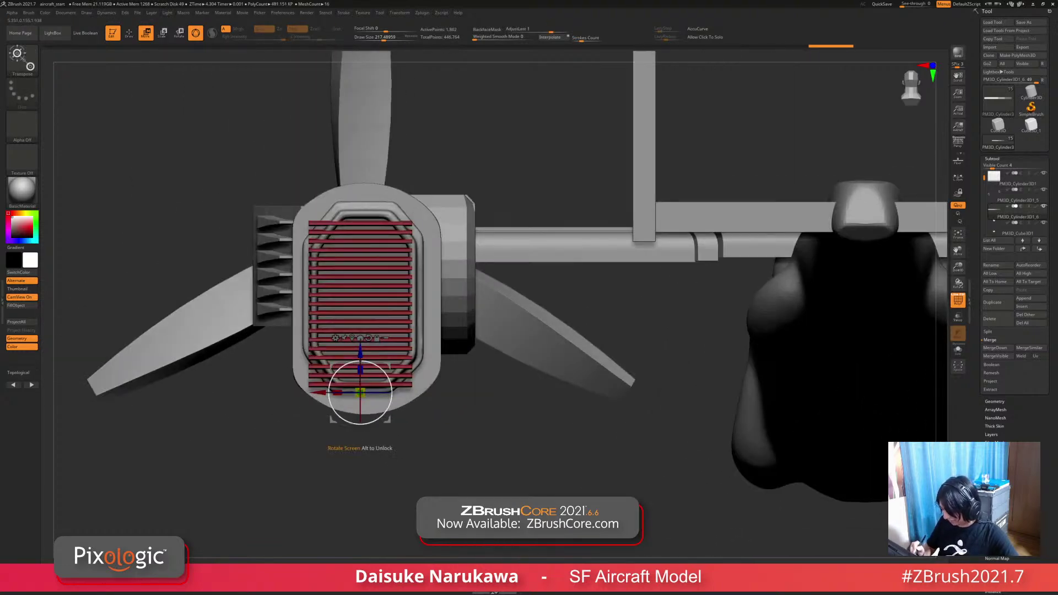
pyautogui.moveTo(360, 353); pyautogui.dragTo(361, 349)
pyautogui.keyDown('alt'); pyautogui.moveTo(496, 444); pyautogui.dragTo(495, 458); pyautogui.keyUp('alt')
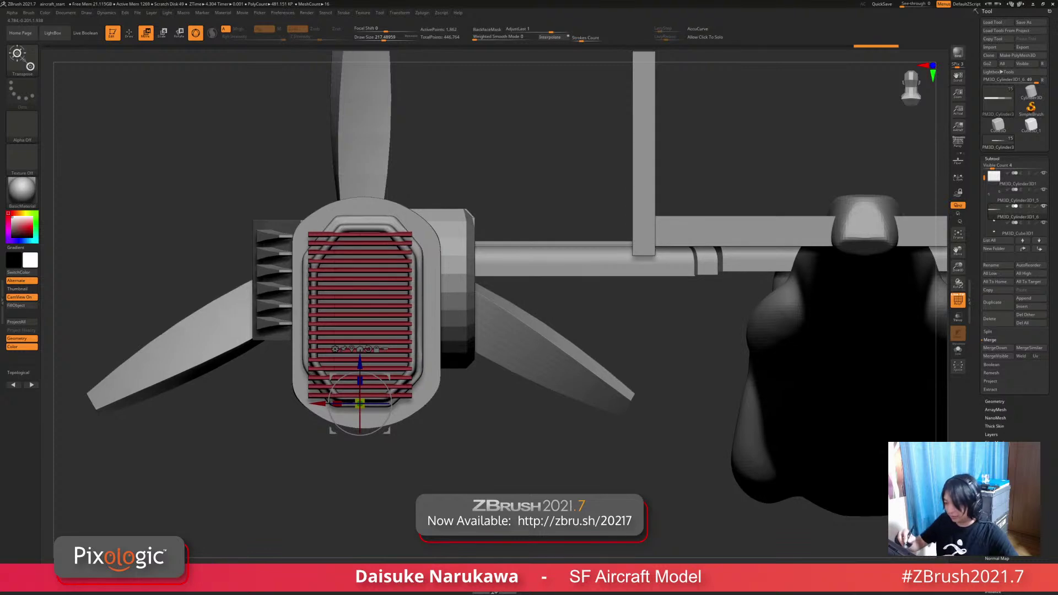
# Step: Trim the slat ends along the right side and right corners of the octagonal opening with Knife Curve cuts
pyautogui.press('q')
pyautogui.keyDown('ctrl'); pyautogui.moveTo(421, 220); pyautogui.dragTo(397, 229, button='right'); pyautogui.keyUp('ctrl')
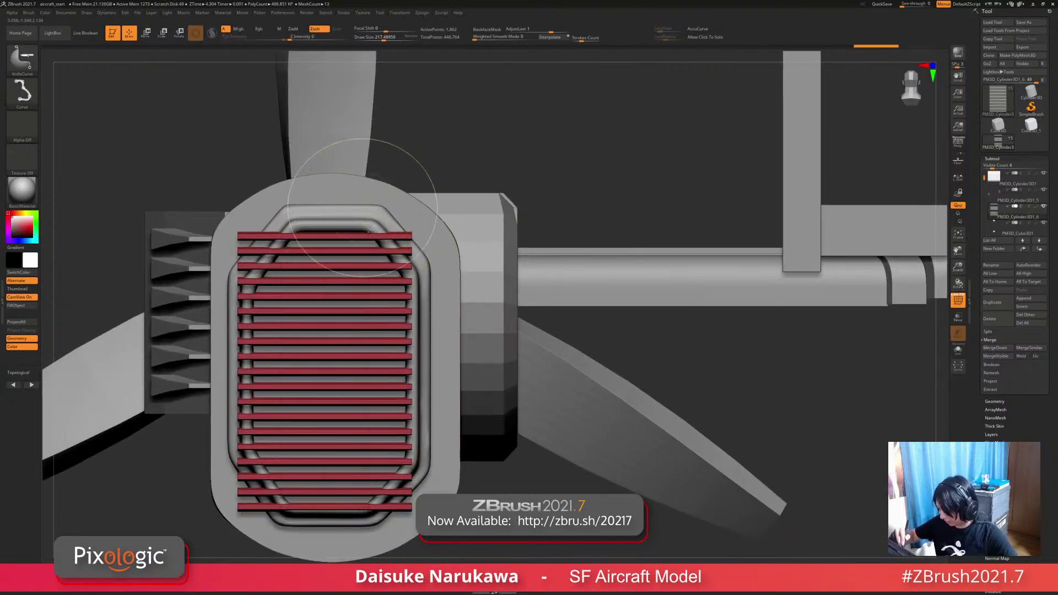
pyautogui.moveTo(347, 188)
pyautogui.keyDown('ctrl'); pyautogui.keyDown('shift'); pyautogui.mouseDown()
pyautogui.moveTo(463, 320)
pyautogui.moveTo(451, 333)
pyautogui.mouseUp(); pyautogui.keyUp('shift'); pyautogui.keyUp('ctrl')
pyautogui.moveTo(406, 183)
pyautogui.keyDown('ctrl'); pyautogui.keyDown('shift'); pyautogui.mouseDown()
pyautogui.moveTo(406, 552)
pyautogui.moveTo(408, 175)
pyautogui.mouseUp(); pyautogui.keyUp('shift'); pyautogui.keyUp('ctrl')
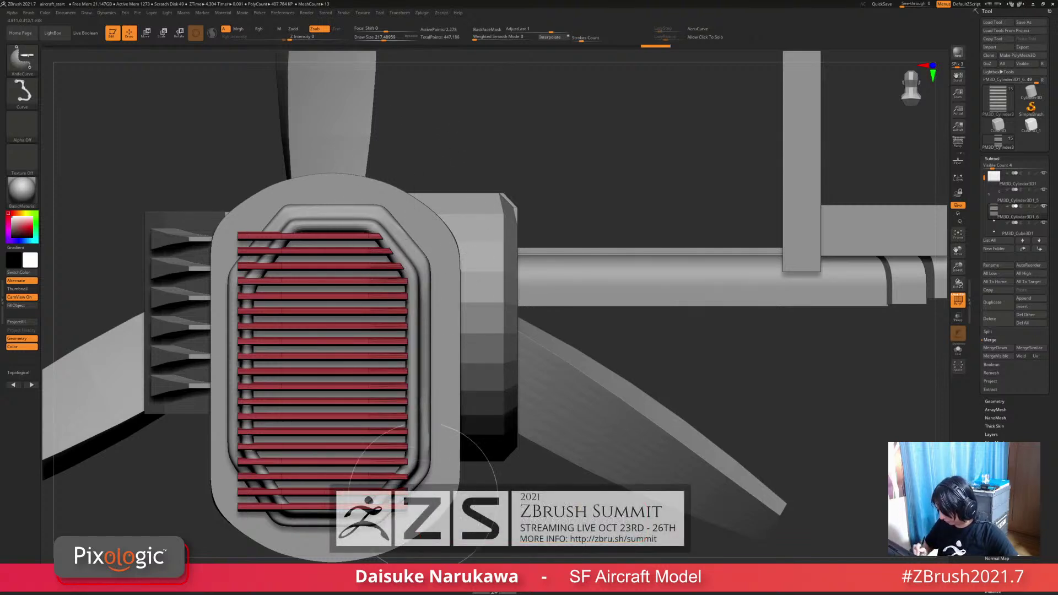
pyautogui.moveTo(358, 526)
pyautogui.keyDown('ctrl'); pyautogui.keyDown('shift'); pyautogui.mouseDown()
pyautogui.moveTo(477, 406)
pyautogui.moveTo(479, 381)
pyautogui.mouseUp(); pyautogui.keyUp('shift'); pyautogui.keyUp('ctrl')
# Step: Trim the slat ends along the left side and left corners of the octagonal opening with Knife Curve cuts
pyautogui.keyDown('alt'); pyautogui.moveTo(275, 536); pyautogui.dragTo(278, 454, button='right'); pyautogui.keyUp('alt')
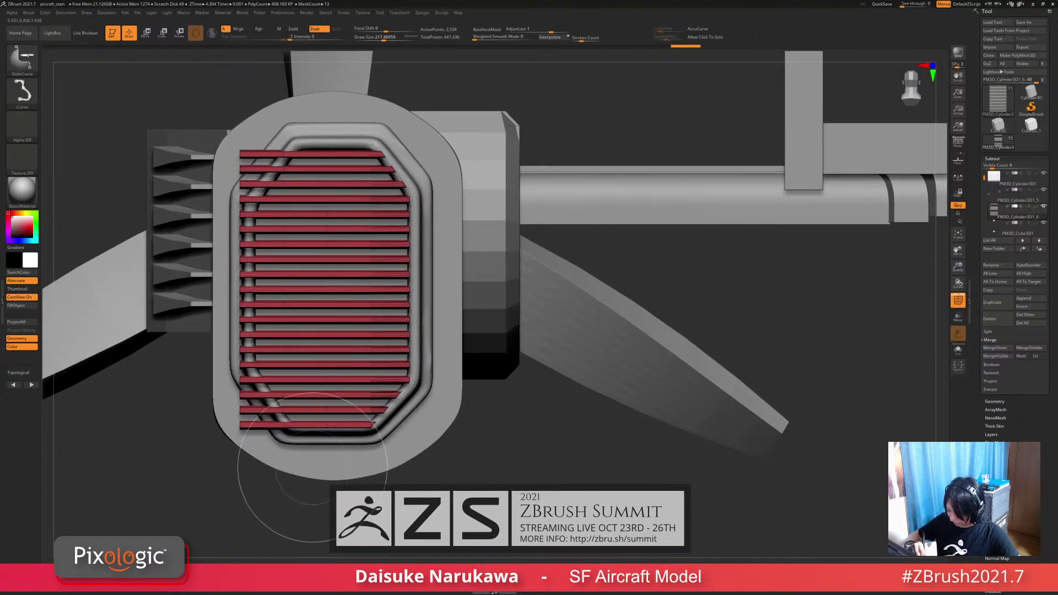
pyautogui.moveTo(307, 466)
pyautogui.keyDown('ctrl'); pyautogui.keyDown('shift'); pyautogui.mouseDown()
pyautogui.moveTo(217, 334)
pyautogui.moveTo(230, 329)
pyautogui.mouseUp(); pyautogui.keyUp('shift'); pyautogui.keyUp('ctrl')
pyautogui.keyDown('ctrl'); pyautogui.keyDown('shift'); pyautogui.moveTo(247, 398); pyautogui.dragTo(248, 120); pyautogui.keyUp('shift'); pyautogui.keyUp('ctrl')
pyautogui.keyDown('ctrl'); pyautogui.keyDown('shift'); pyautogui.moveTo(229, 234); pyautogui.dragTo(314, 110); pyautogui.keyUp('shift'); pyautogui.keyUp('ctrl')
# Step: Hide the PolyFrame and shift the trimmed slats forward into the octagonal rings so they stick out less at the back
pyautogui.keyDown('ctrl'); pyautogui.moveTo(309, 165); pyautogui.dragTo(331, 232, button='right'); pyautogui.keyUp('ctrl')
pyautogui.moveTo(331, 287); pyautogui.dragTo(434, 273, button='right')
pyautogui.keyDown('ctrl'); pyautogui.moveTo(419, 346); pyautogui.dragTo(408, 397, button='right'); pyautogui.keyUp('ctrl')
pyautogui.moveTo(904, 314); pyautogui.dragTo(771, 295, button='right')
pyautogui.keyDown('alt'); pyautogui.moveTo(771, 295); pyautogui.dragTo(848, 264, button='right'); pyautogui.keyUp('alt')
pyautogui.click(958, 301)
pyautogui.moveTo(717, 358); pyautogui.dragTo(661, 369, button='right')
pyautogui.moveTo(275, 325); pyautogui.dragTo(493, 396, button='right')
pyautogui.press('w')
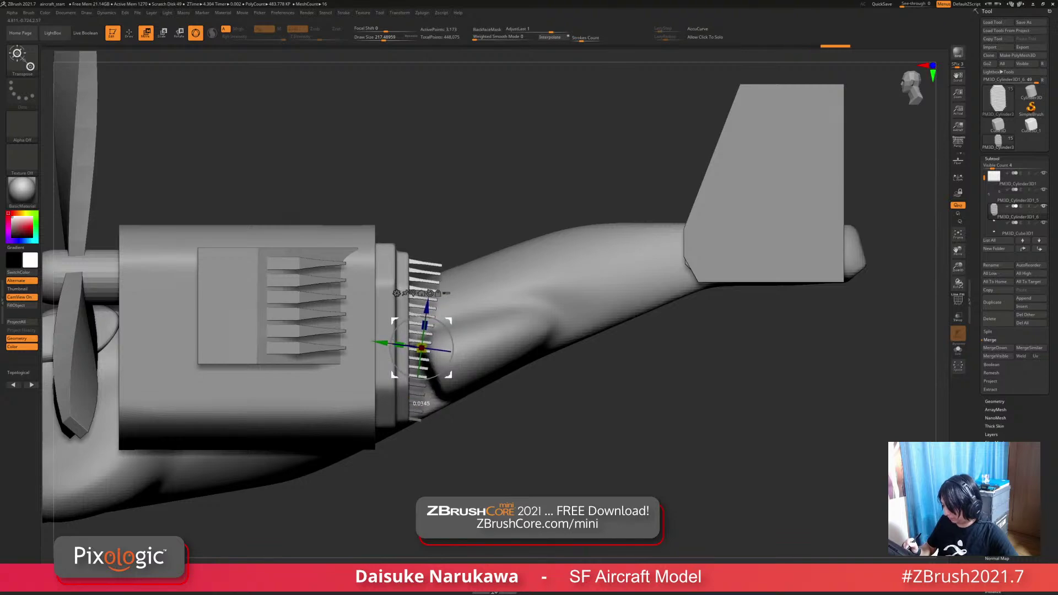
pyautogui.keyDown('ctrl'); pyautogui.moveTo(551, 397); pyautogui.dragTo(511, 374, button='right'); pyautogui.keyUp('ctrl')
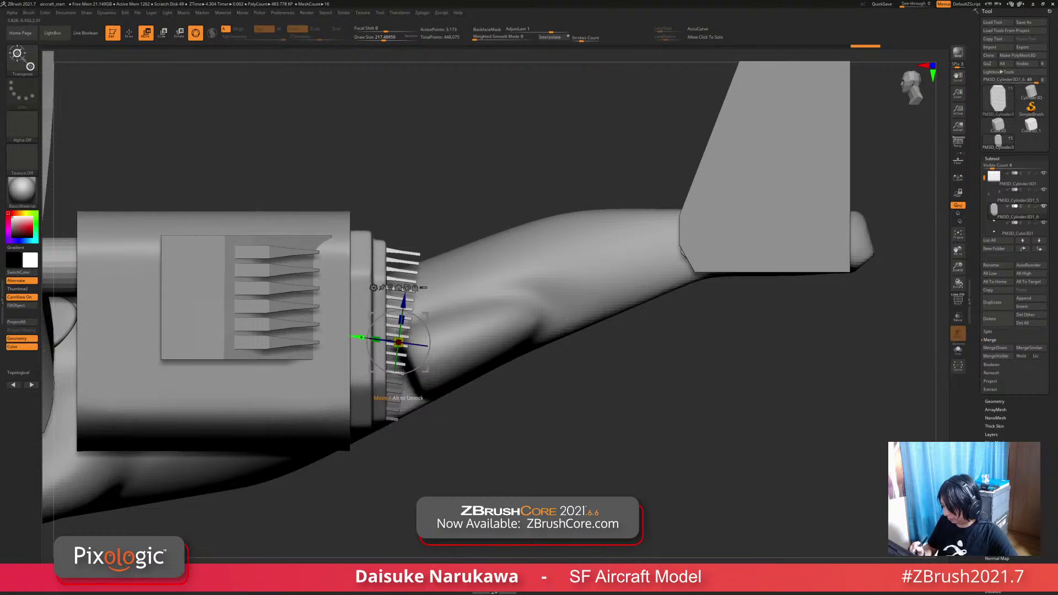
pyautogui.moveTo(407, 317); pyautogui.dragTo(352, 314, button='right')
pyautogui.moveTo(330, 361); pyautogui.dragTo(380, 364, button='right')
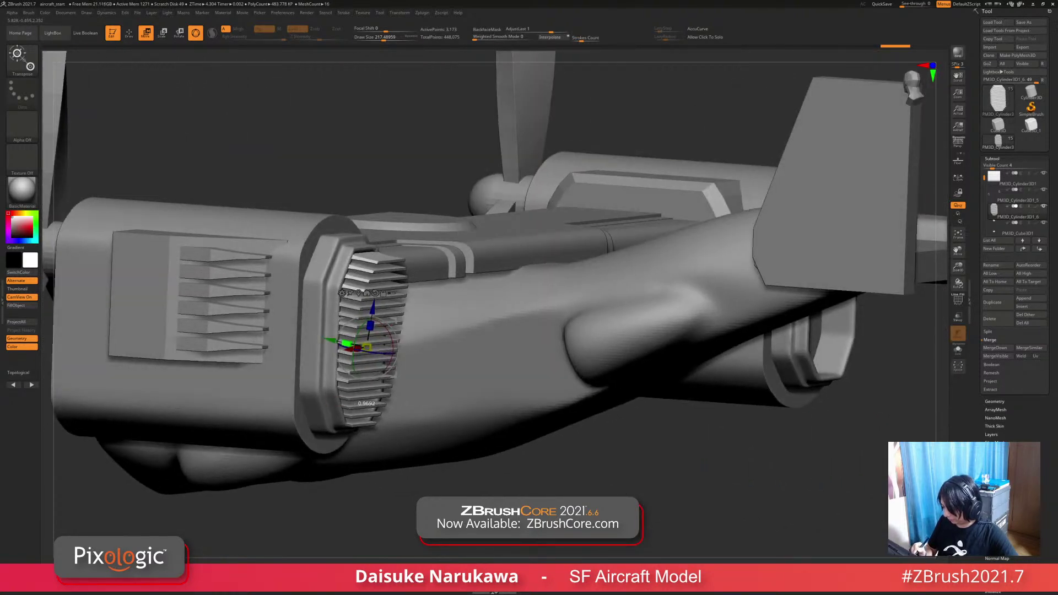
pyautogui.moveTo(332, 340); pyautogui.dragTo(325, 338)
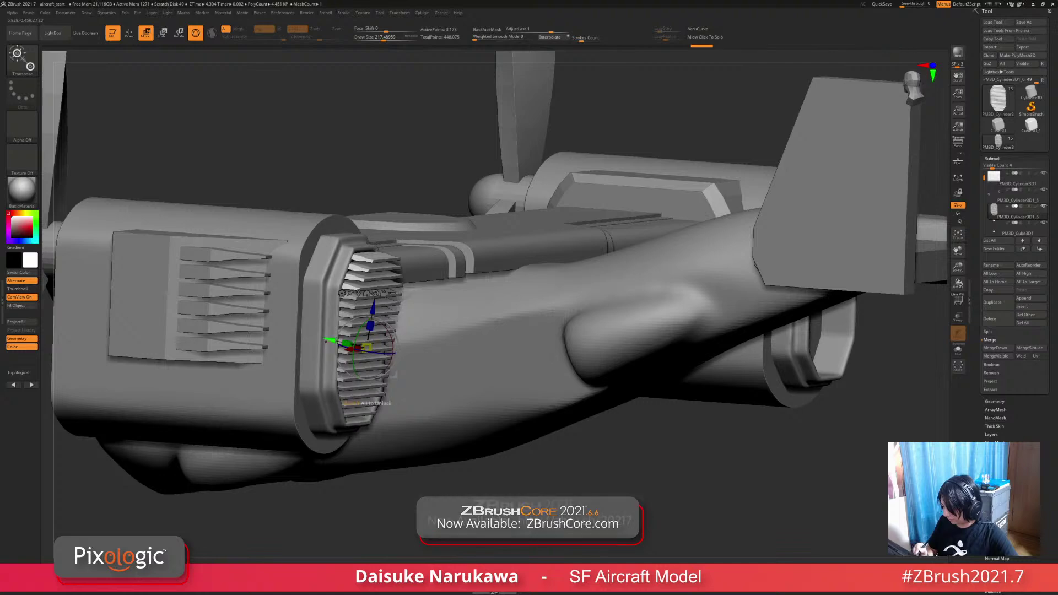
# Step: Mirror the trimmed slats to the opposite nacelle and make the main nacelle body the active subtool
pyautogui.moveTo(331, 352); pyautogui.dragTo(265, 427, button='right')
pyautogui.keyDown('alt'); pyautogui.moveTo(264, 427); pyautogui.dragTo(430, 287, button='right'); pyautogui.keyUp('alt')
pyautogui.keyDown('ctrl'); pyautogui.moveTo(430, 286); pyautogui.dragTo(386, 394, button='right'); pyautogui.keyUp('ctrl')
pyautogui.keyDown('alt'); pyautogui.click(353, 292); pyautogui.keyUp('alt')
pyautogui.keyDown('alt'); pyautogui.moveTo(375, 330); pyautogui.dragTo(474, 314, button='right'); pyautogui.keyUp('alt')
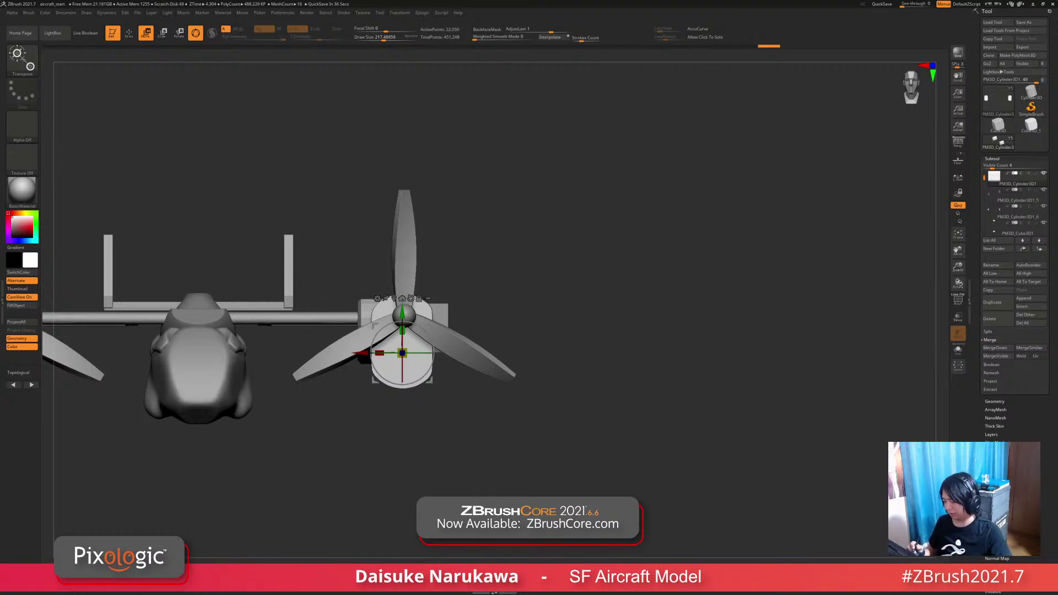
# Step: Try small position adjustments of the main nacelle body with the Gizmo
pyautogui.moveTo(330, 407); pyautogui.dragTo(341, 468)
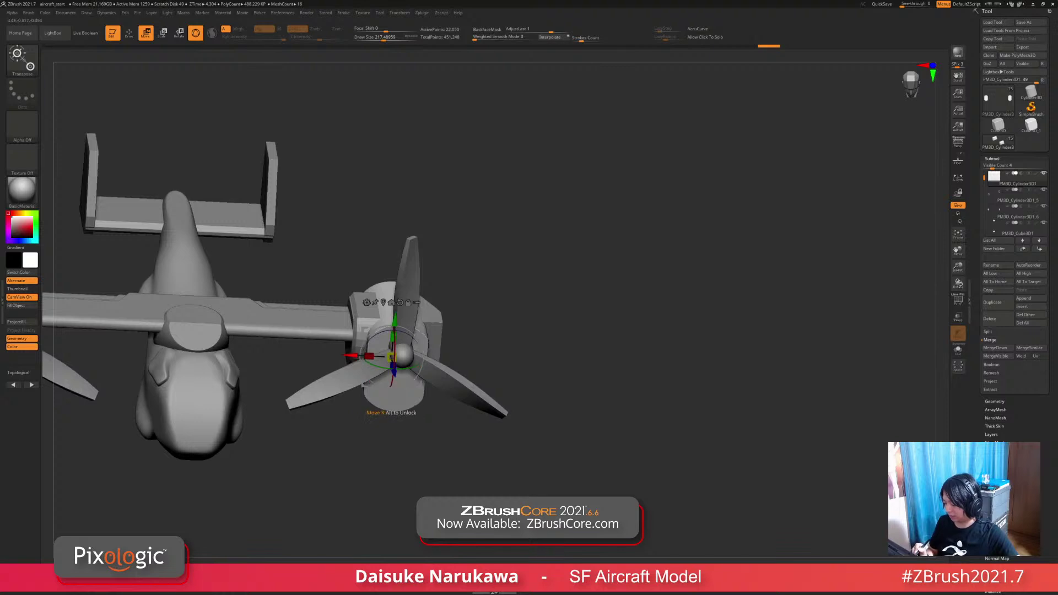
pyautogui.moveTo(368, 355)
pyautogui.mouseDown()
pyautogui.moveTo(395, 373)
pyautogui.moveTo(371, 345)
pyautogui.mouseUp()
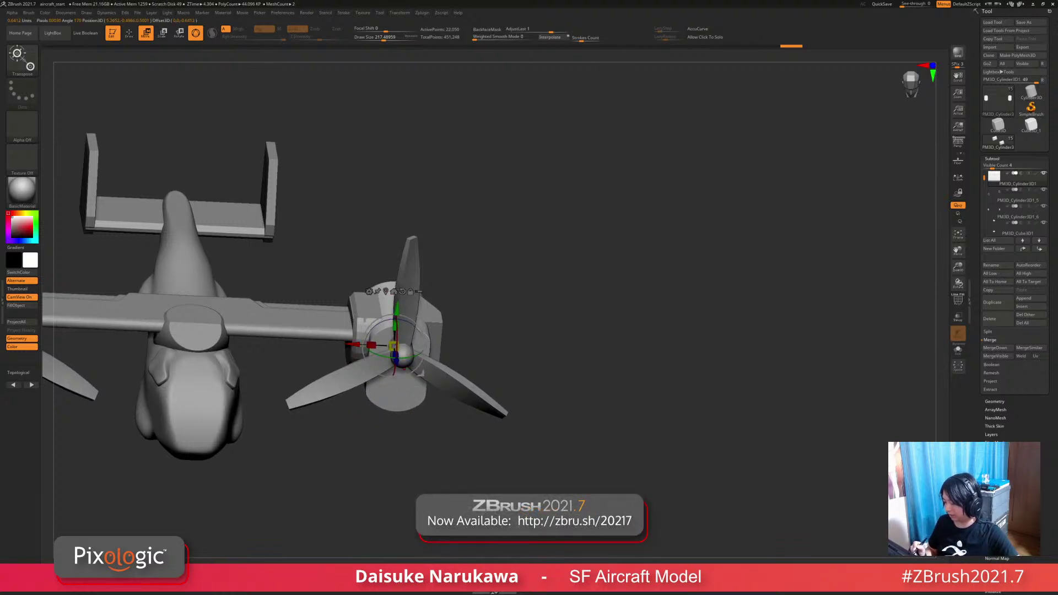
pyautogui.hotkey('ctrl', 'z')
pyautogui.keyDown('alt'); pyautogui.moveTo(551, 341); pyautogui.dragTo(537, 281); pyautogui.keyUp('alt')
pyautogui.keyDown('alt'); pyautogui.moveTo(538, 281); pyautogui.dragTo(578, 397); pyautogui.keyUp('alt')
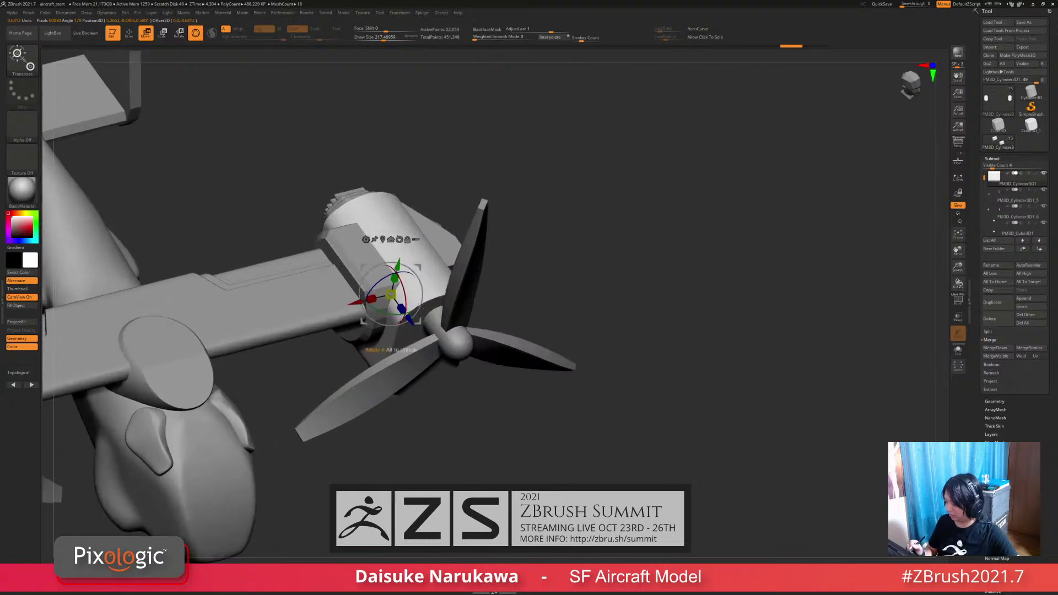
pyautogui.moveTo(378, 298); pyautogui.dragTo(384, 296)
pyautogui.keyDown('alt'); pyautogui.moveTo(584, 353); pyautogui.dragTo(634, 397); pyautogui.keyUp('alt')
# Step: Select the propeller hub, enable transposing of all selected subtools, and shift the hub sideways by about 0.036
pyautogui.keyDown('alt'); pyautogui.click(491, 337); pyautogui.keyUp('alt')
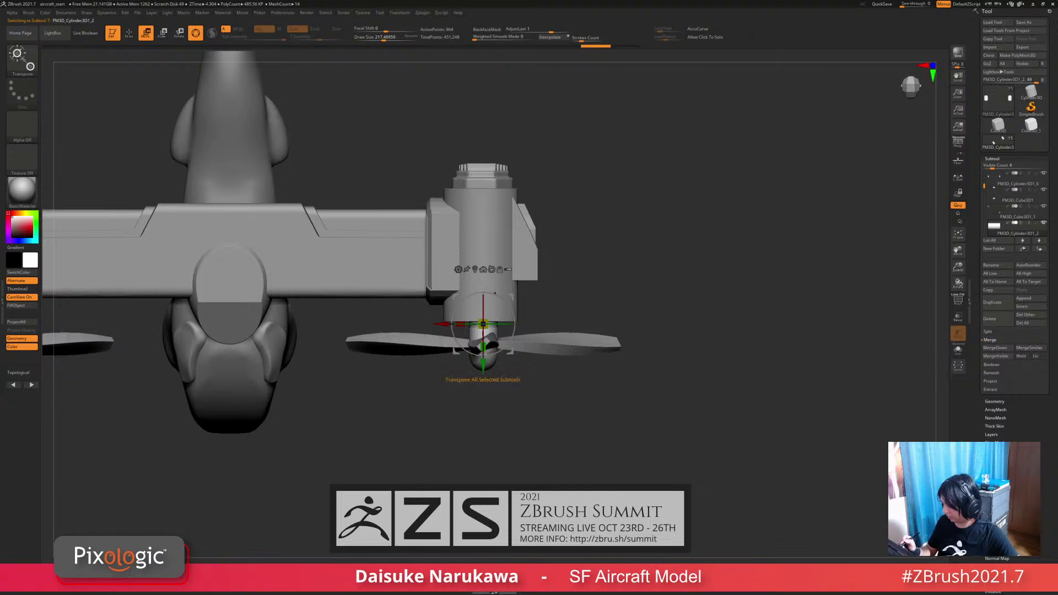
pyautogui.click(508, 270)
pyautogui.keyDown('ctrl'); pyautogui.keyDown('shift'); pyautogui.click(612, 435); pyautogui.keyUp('shift'); pyautogui.keyUp('ctrl')
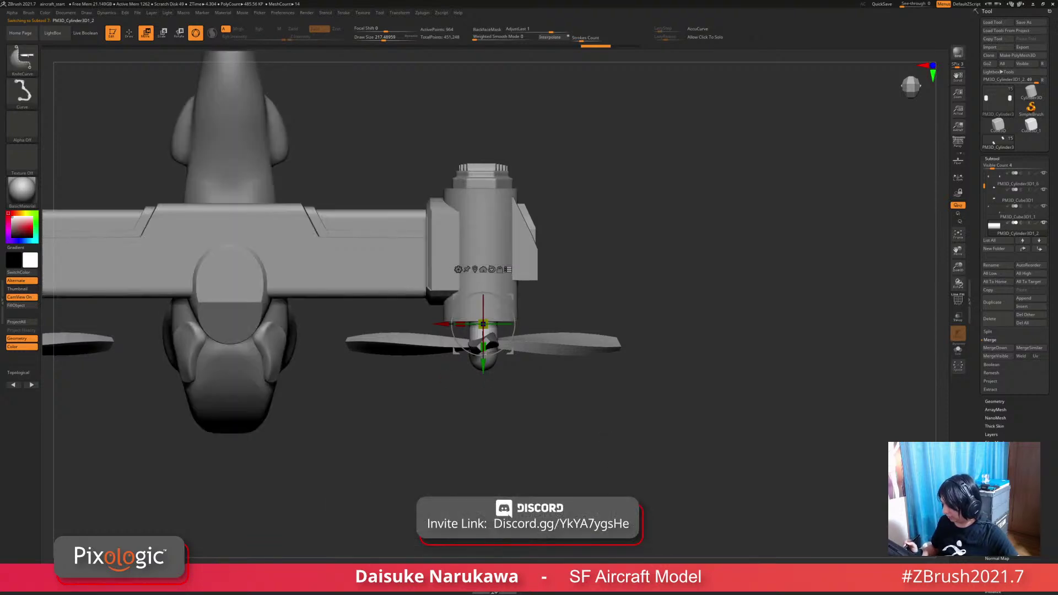
pyautogui.keyDown('ctrl'); pyautogui.keyDown('shift'); pyautogui.click(22, 60); pyautogui.keyUp('shift'); pyautogui.keyUp('ctrl')
pyautogui.keyDown('ctrl'); pyautogui.keyDown('shift'); pyautogui.click(96, 66); pyautogui.keyUp('shift'); pyautogui.keyUp('ctrl')
pyautogui.moveTo(561, 439)
pyautogui.keyDown('ctrl'); pyautogui.keyDown('shift'); pyautogui.mouseDown()
pyautogui.moveTo(426, 330)
pyautogui.moveTo(441, 324)
pyautogui.mouseUp(); pyautogui.keyUp('shift'); pyautogui.keyUp('ctrl')
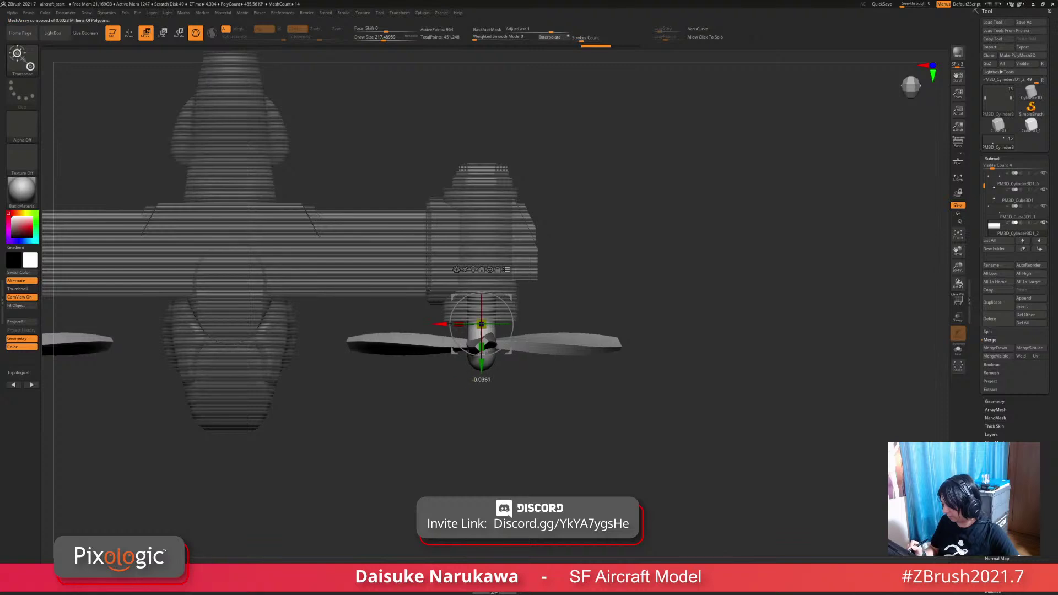
pyautogui.keyDown('ctrl'); pyautogui.keyDown('shift'); pyautogui.click(651, 397); pyautogui.keyUp('shift'); pyautogui.keyUp('ctrl')
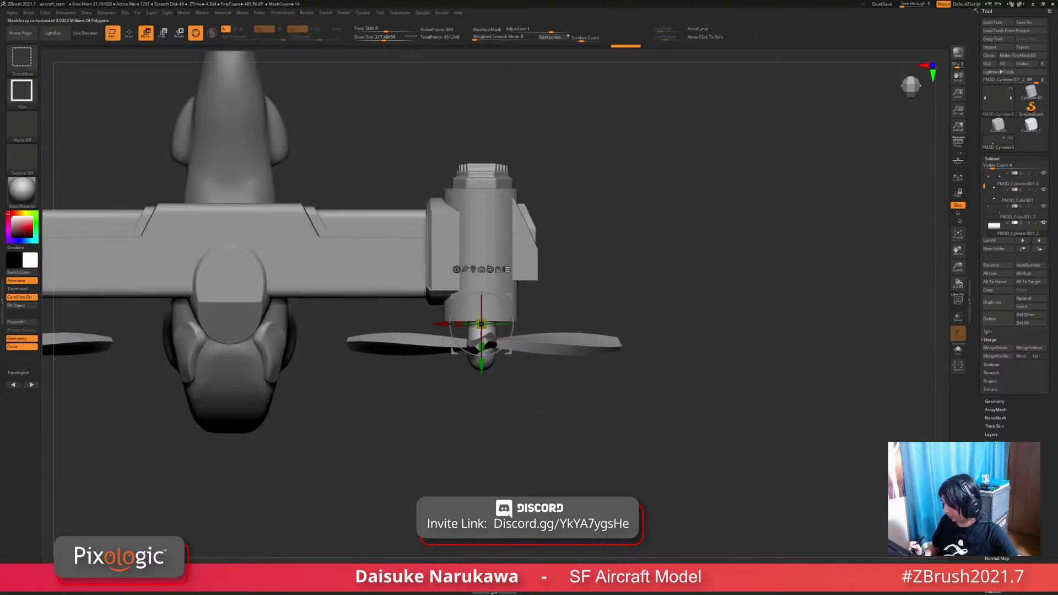
# Step: Make the nacelle body active again and insert a new cylinder subtool beneath it in the list
pyautogui.moveTo(650, 397)
pyautogui.keyDown('ctrl'); pyautogui.mouseDown(button='right')
pyautogui.moveTo(661, 204)
pyautogui.moveTo(642, 182)
pyautogui.moveTo(642, 232)
pyautogui.moveTo(578, 245)
pyautogui.mouseUp(button='right'); pyautogui.keyUp('ctrl')
pyautogui.keyDown('alt'); pyautogui.click(463, 353); pyautogui.keyUp('alt')
pyautogui.moveTo(507, 259); pyautogui.dragTo(515, 258, button='right')
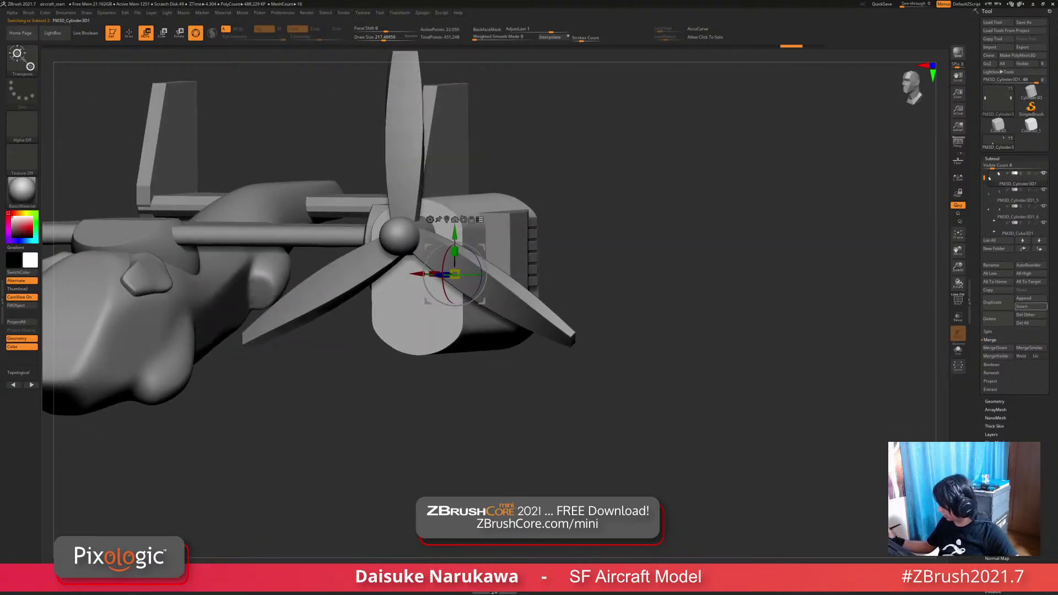
pyautogui.click(1031, 307)
pyautogui.click(785, 320)
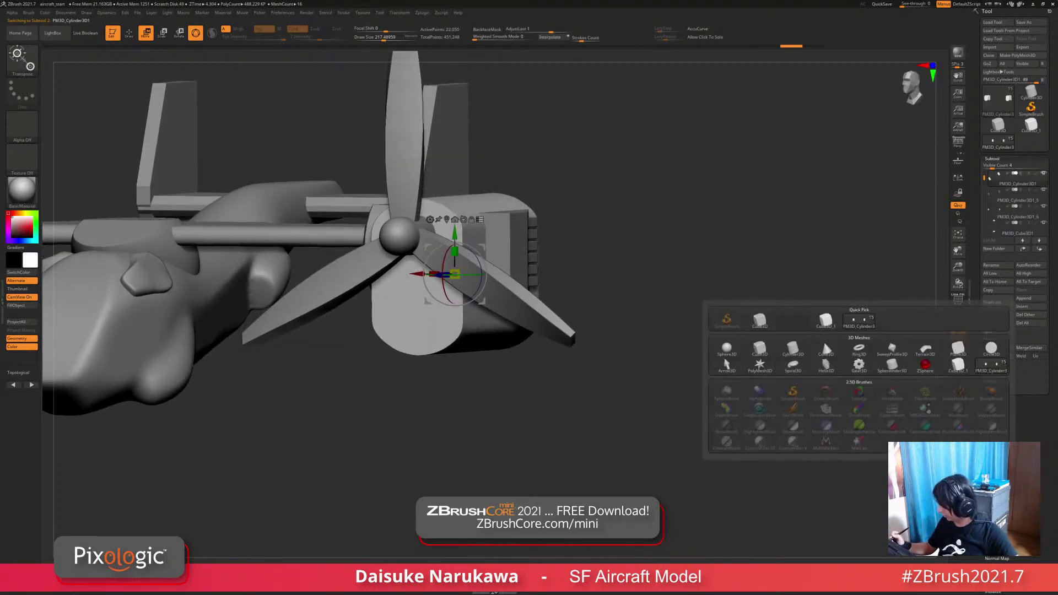
pyautogui.keyDown('ctrl'); pyautogui.moveTo(661, 276); pyautogui.dragTo(717, 237, button='right'); pyautogui.keyUp('ctrl')
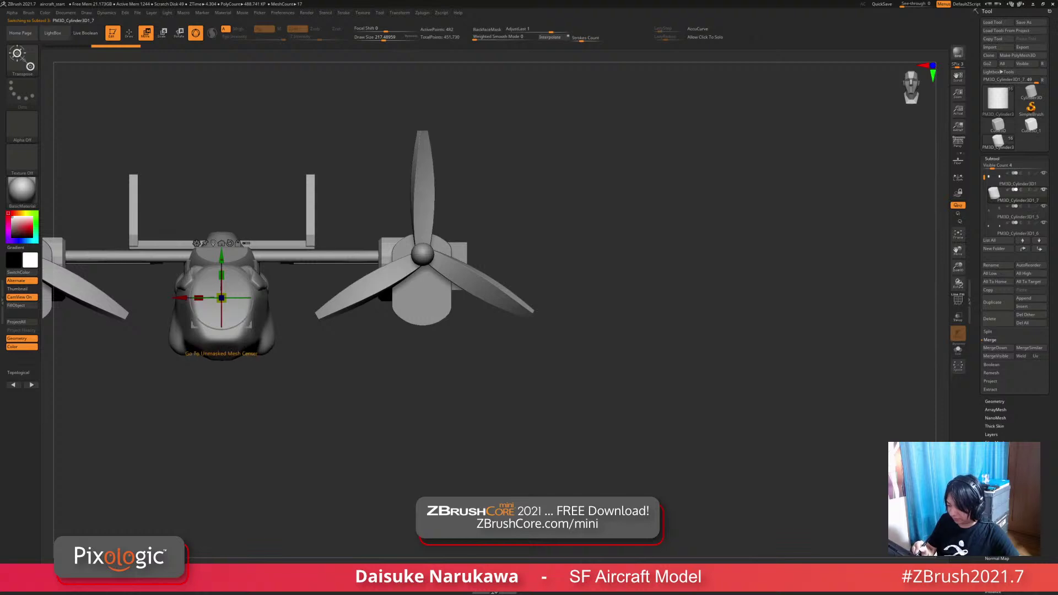
# Step: Move the new cylinder to the lower front of the engine nacelle and rotate it 90° so its flat end faces forward
pyautogui.moveTo(182, 297); pyautogui.dragTo(422, 275)
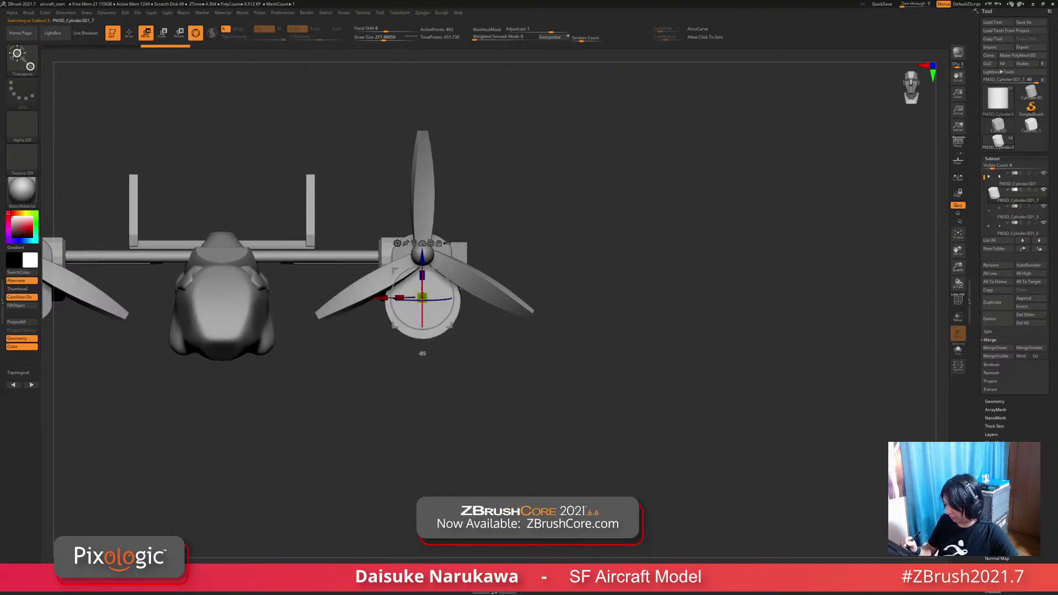
pyautogui.moveTo(551, 386); pyautogui.dragTo(617, 386)
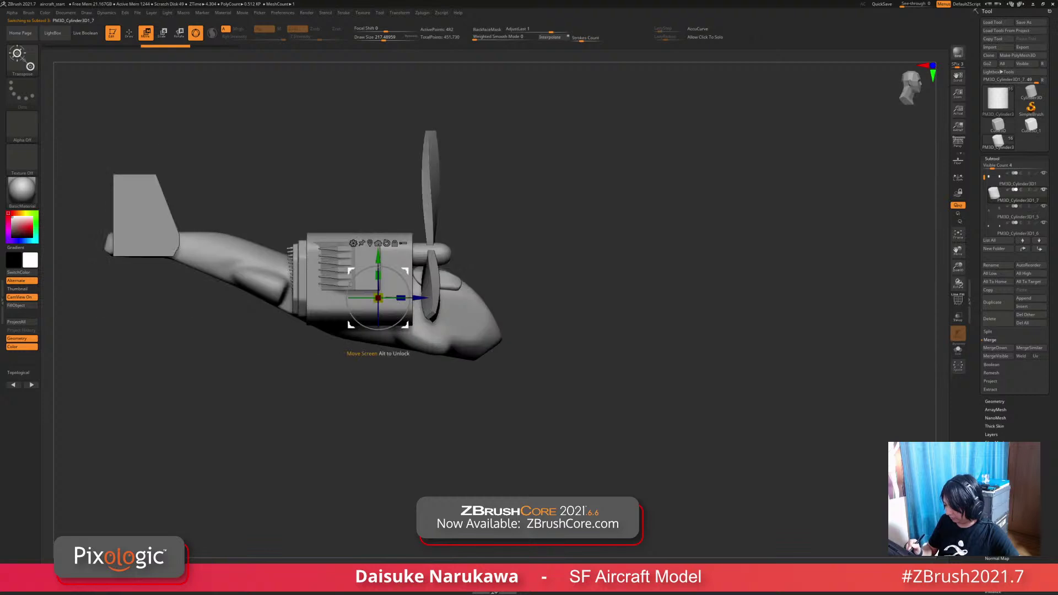
pyautogui.moveTo(409, 298); pyautogui.dragTo(389, 268)
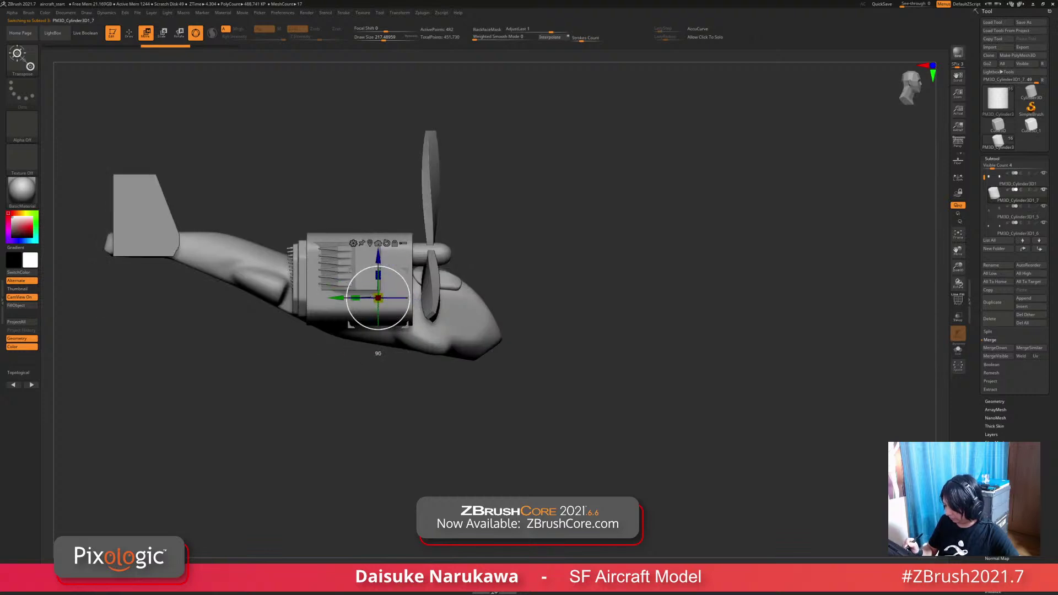
pyautogui.keyDown('shift'); pyautogui.moveTo(551, 386); pyautogui.dragTo(579, 427); pyautogui.keyUp('shift')
pyautogui.moveTo(432, 245); pyautogui.dragTo(440, 260)
pyautogui.keyDown('shift'); pyautogui.moveTo(551, 386); pyautogui.dragTo(545, 347); pyautogui.keyUp('shift')
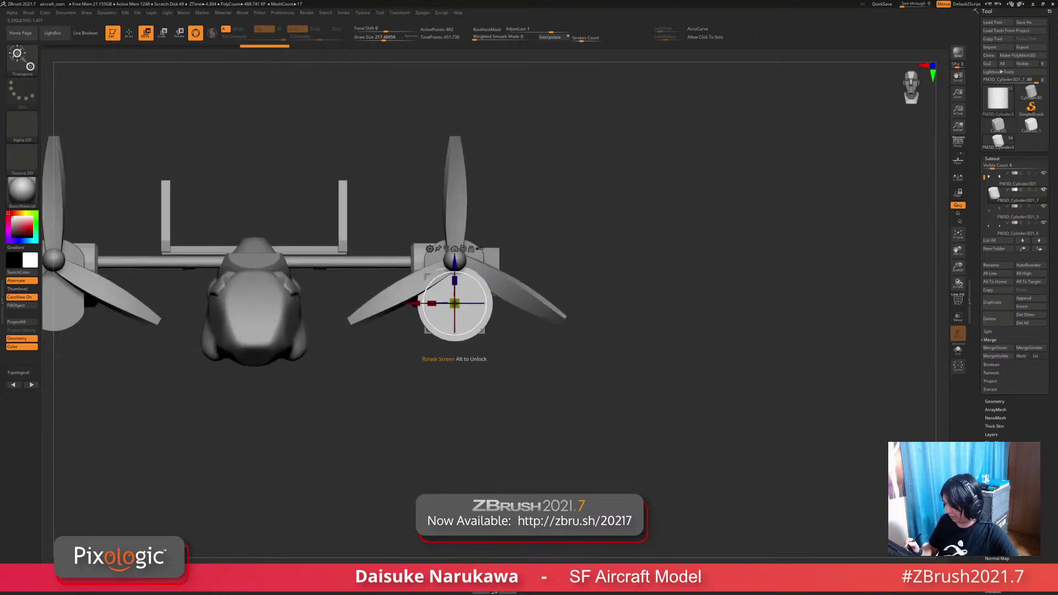
# Step: Slice the cylinder flat along its top, right side and lower-right corner with Knife Curve cuts
pyautogui.keyDown('ctrl'); pyautogui.keyDown('shift'); pyautogui.moveTo(333, 288); pyautogui.dragTo(599, 277); pyautogui.keyUp('shift'); pyautogui.keyUp('ctrl')
pyautogui.hotkey('ctrl', 'z')
pyautogui.keyDown('ctrl'); pyautogui.keyDown('shift'); pyautogui.click(22, 59); pyautogui.keyUp('shift'); pyautogui.keyUp('ctrl')
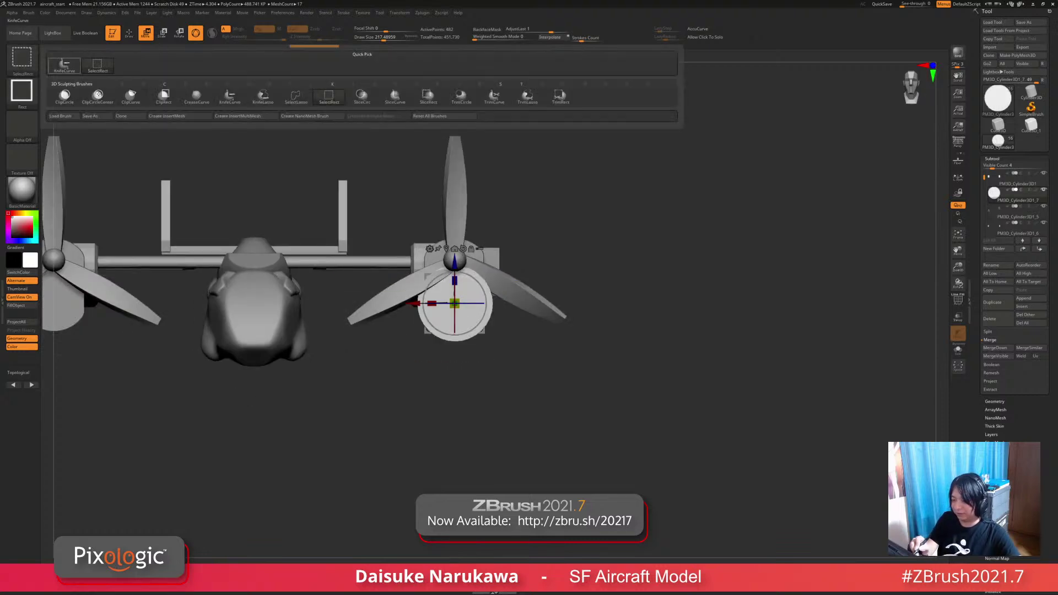
pyautogui.click(64, 64)
pyautogui.moveTo(312, 271); pyautogui.dragTo(607, 273)
pyautogui.moveTo(481, 208); pyautogui.dragTo(481, 421)
pyautogui.moveTo(528, 279)
pyautogui.mouseDown()
pyautogui.moveTo(423, 385)
pyautogui.moveTo(431, 363)
pyautogui.moveTo(449, 366)
pyautogui.mouseUp()
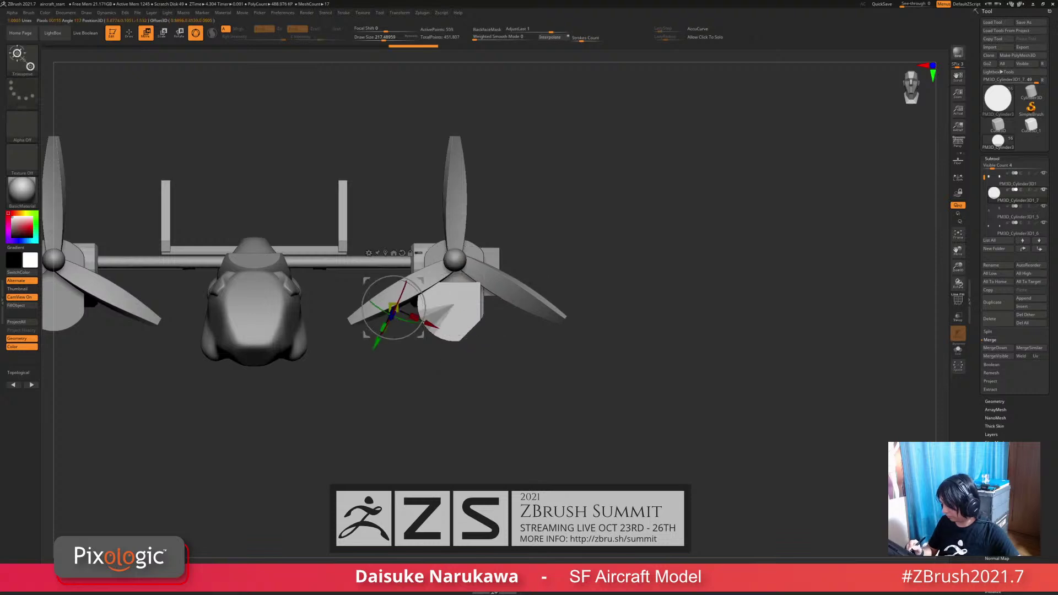
# Step: Undo the accidental Gizmo transform and try diagonal knife cuts across the cylinder's lower-left corner
pyautogui.hotkey('ctrl', 'z')
pyautogui.hotkey('ctrl', 'z')
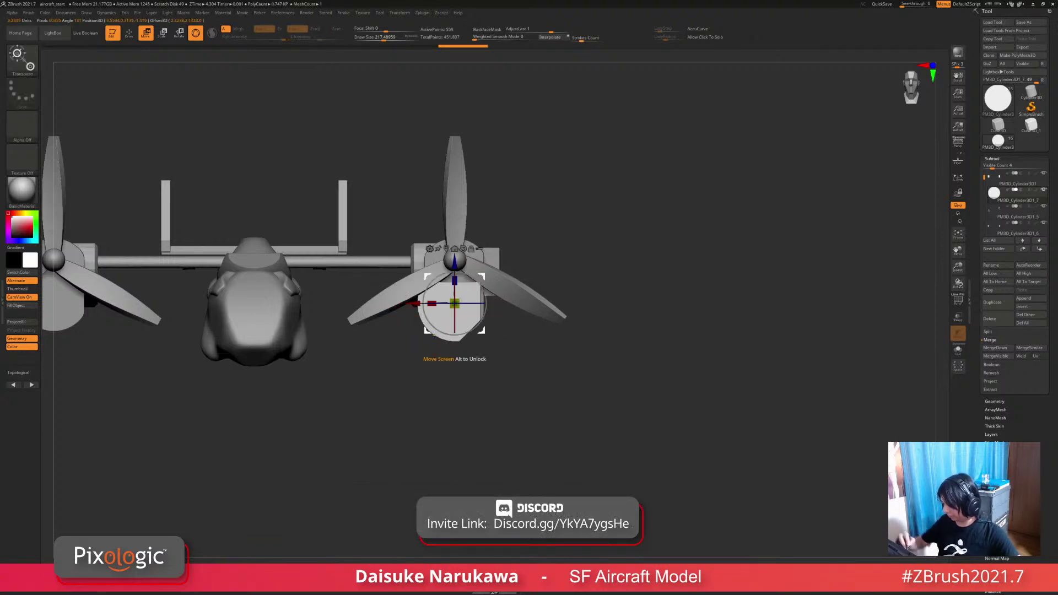
pyautogui.hotkey('ctrl', 'z')
pyautogui.keyDown('ctrl'); pyautogui.keyDown('shift'); pyautogui.moveTo(365, 226); pyautogui.dragTo(431, 317); pyautogui.keyUp('shift'); pyautogui.keyUp('ctrl')
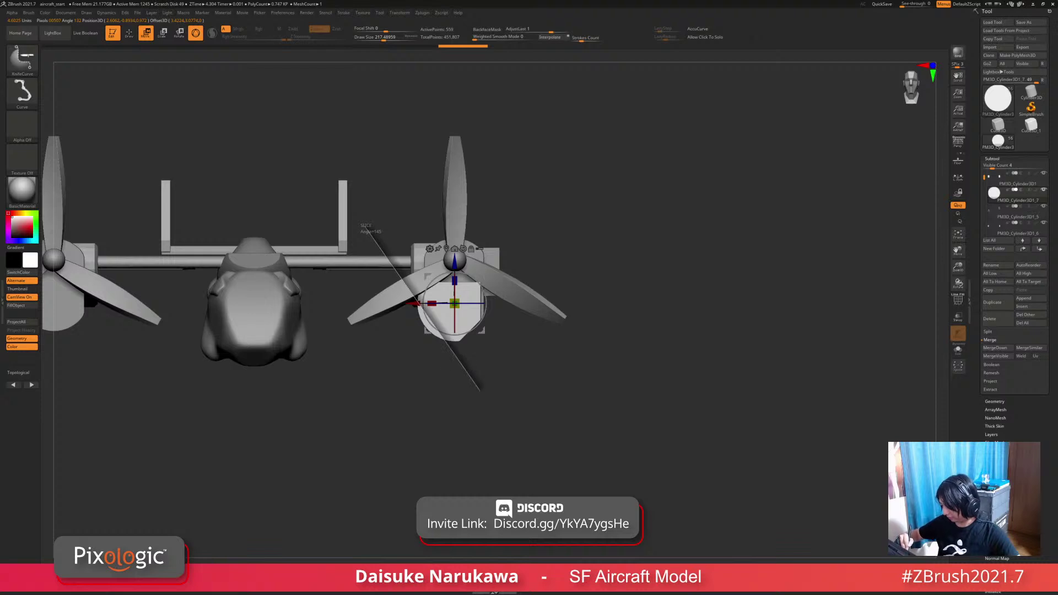
pyautogui.keyDown('ctrl'); pyautogui.keyDown('shift'); pyautogui.moveTo(365, 229); pyautogui.dragTo(376, 265); pyautogui.keyUp('shift'); pyautogui.keyUp('ctrl')
pyautogui.hotkey('ctrl', 'z')
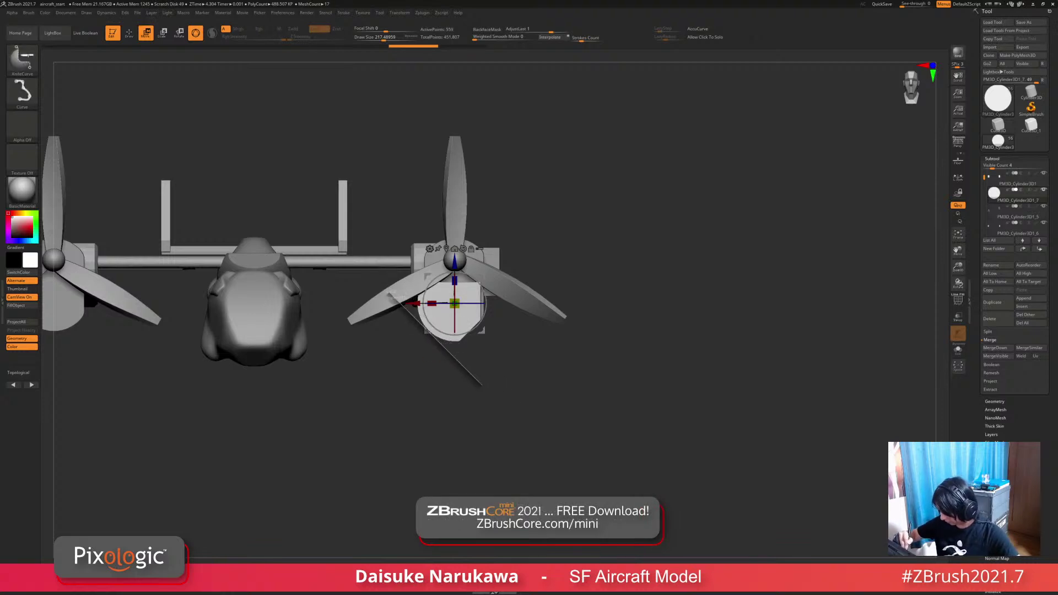
# Step: Cut the cylinder's lower-left corner diagonally and its left side vertically to match the opposite side
pyautogui.keyDown('ctrl'); pyautogui.keyDown('shift'); pyautogui.moveTo(397, 293); pyautogui.dragTo(397, 294); pyautogui.keyUp('shift'); pyautogui.keyUp('ctrl')
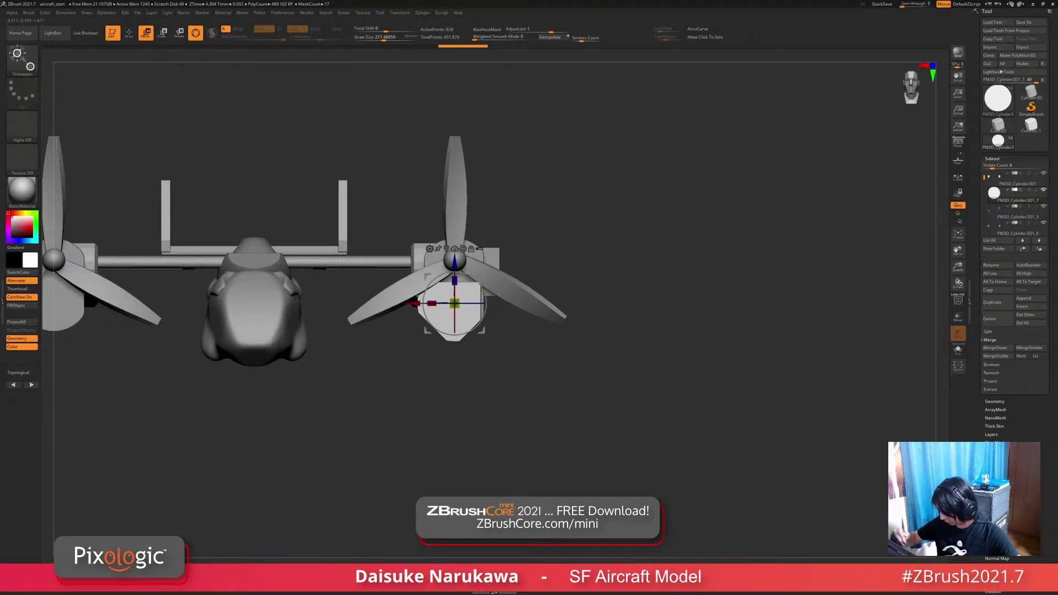
pyautogui.keyDown('ctrl'); pyautogui.keyDown('shift'); pyautogui.moveTo(423, 363); pyautogui.dragTo(423, 340); pyautogui.keyUp('shift'); pyautogui.keyUp('ctrl')
pyautogui.keyDown('ctrl'); pyautogui.keyDown('shift'); pyautogui.moveTo(423, 232); pyautogui.dragTo(427, 246); pyautogui.keyUp('shift'); pyautogui.keyUp('ctrl')
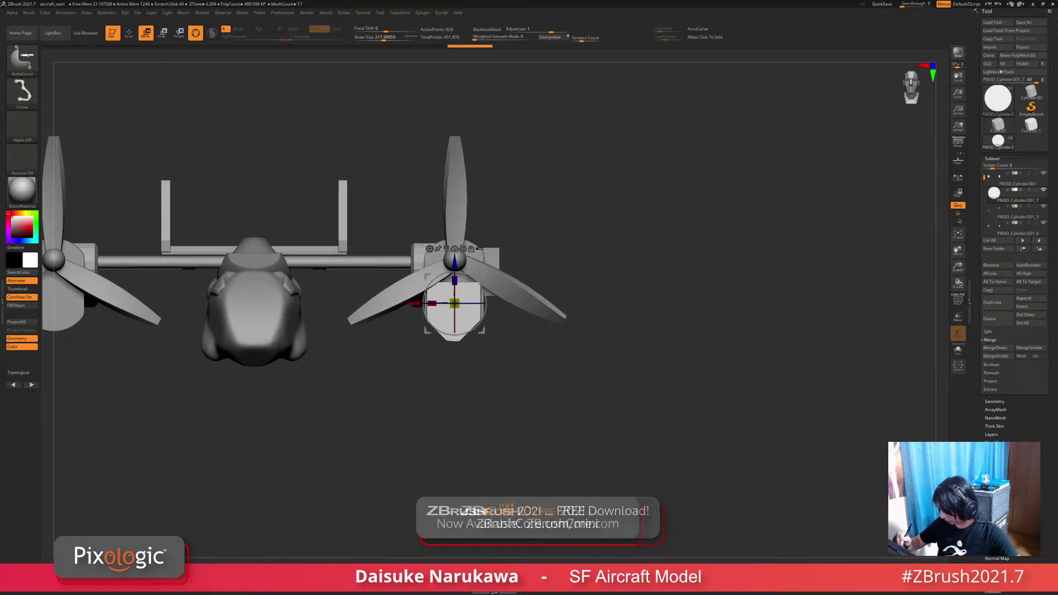
pyautogui.moveTo(579, 287)
pyautogui.mouseDown()
pyautogui.moveTo(623, 289)
pyautogui.moveTo(568, 243)
pyautogui.moveTo(567, 212)
pyautogui.moveTo(573, 286)
pyautogui.mouseUp()
pyautogui.moveTo(457, 341); pyautogui.dragTo(457, 347)
pyautogui.hotkey('ctrl', 'z')
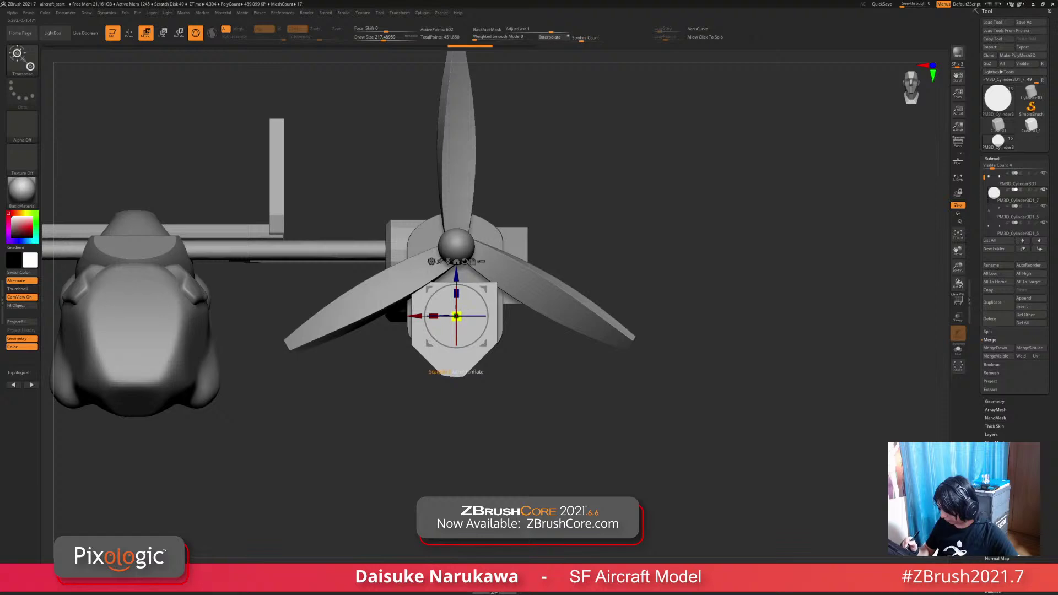
# Step: Adjust the faceted block's size under the nacelle and slice its underside at a shallow slope in side view
pyautogui.moveTo(457, 316); pyautogui.dragTo(496, 295, button='right')
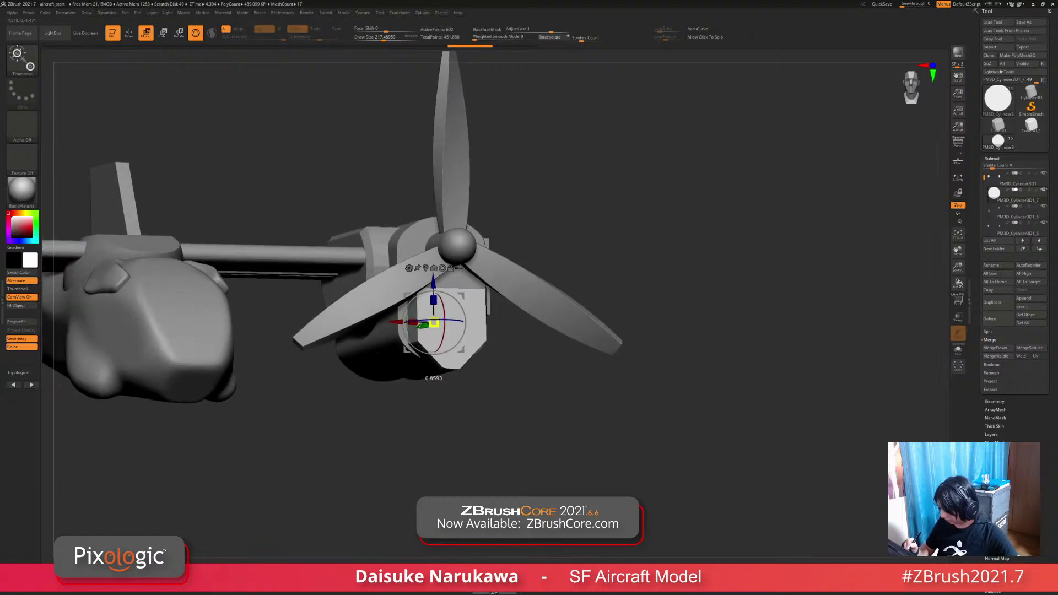
pyautogui.moveTo(451, 318)
pyautogui.mouseDown(button='right')
pyautogui.moveTo(446, 295)
pyautogui.moveTo(397, 298)
pyautogui.moveTo(347, 281)
pyautogui.moveTo(424, 276)
pyautogui.moveTo(369, 279)
pyautogui.mouseUp(button='right')
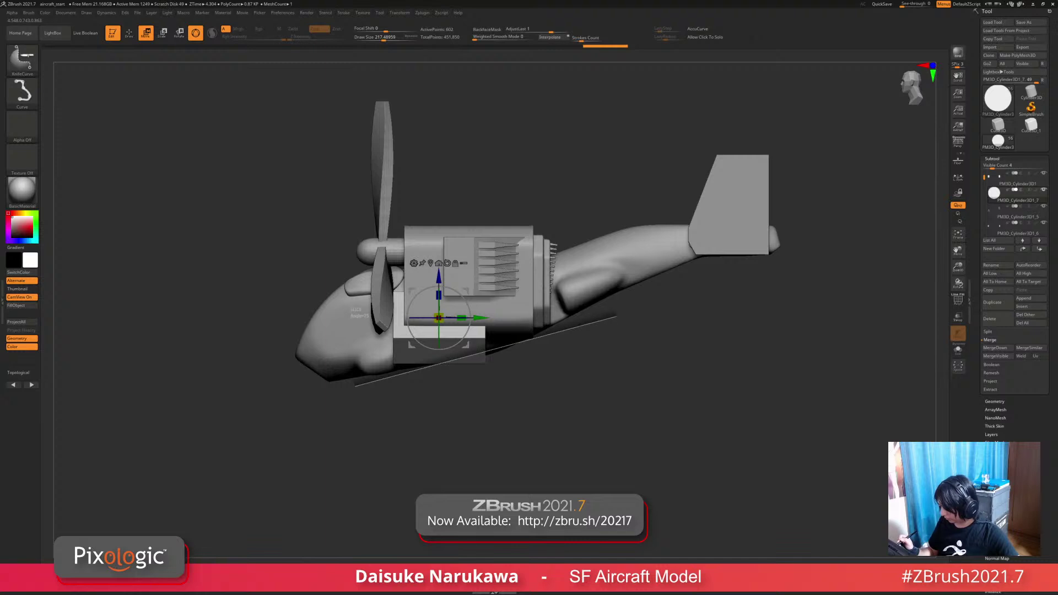
pyautogui.keyDown('ctrl'); pyautogui.keyDown('shift'); pyautogui.moveTo(623, 307); pyautogui.dragTo(623, 306); pyautogui.keyUp('shift'); pyautogui.keyUp('ctrl')
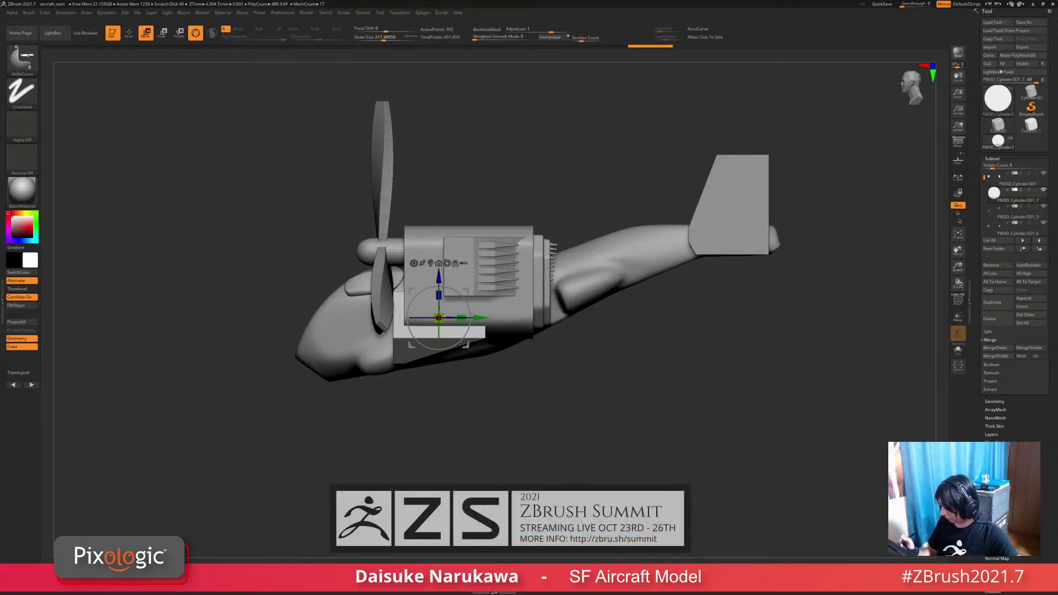
pyautogui.moveTo(623, 306)
pyautogui.mouseDown(button='right')
pyautogui.moveTo(584, 259)
pyautogui.moveTo(620, 232)
pyautogui.mouseUp(button='right')
# Step: Slice slanted bevels around the front end of the faceted block and show its PolyFrame
pyautogui.moveTo(410, 272); pyautogui.dragTo(399, 311, button='right')
pyautogui.hotkey('shift', 'f')
pyautogui.keyDown('ctrl'); pyautogui.keyDown('shift'); pyautogui.moveTo(390, 440); pyautogui.dragTo(381, 248); pyautogui.keyUp('shift'); pyautogui.keyUp('ctrl')
pyautogui.moveTo(414, 310); pyautogui.dragTo(460, 334, button='right')
pyautogui.keyDown('ctrl'); pyautogui.click(423, 326); pyautogui.keyUp('ctrl')
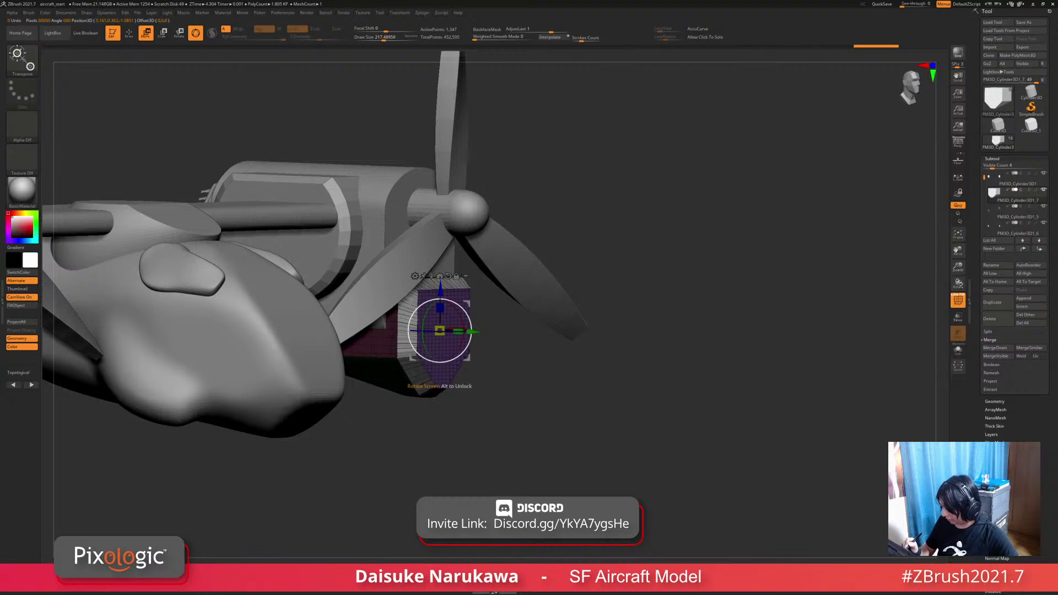
pyautogui.keyDown('ctrl'); pyautogui.moveTo(463, 334); pyautogui.dragTo(424, 316, button='right'); pyautogui.keyUp('ctrl')
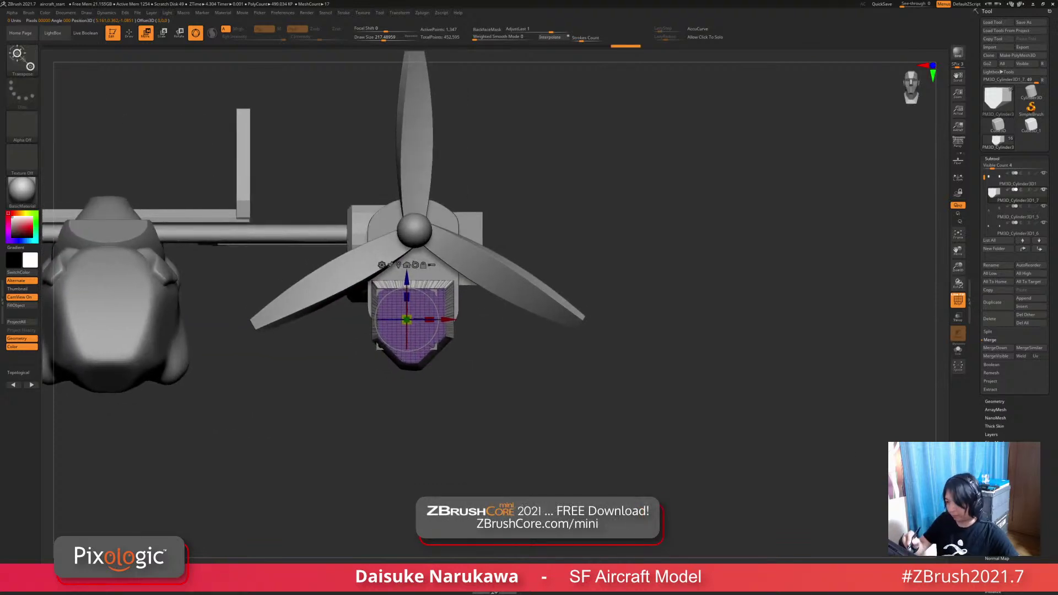
# Step: Adjust the front face of the faceted block within its beveled rim
pyautogui.click(129, 33)
pyautogui.keyDown('ctrl'); pyautogui.moveTo(298, 286); pyautogui.dragTo(313, 331, button='right'); pyautogui.keyUp('ctrl')
pyautogui.moveTo(313, 331)
pyautogui.mouseDown(button='right')
pyautogui.moveTo(325, 335)
pyautogui.moveTo(316, 333)
pyautogui.mouseUp(button='right')
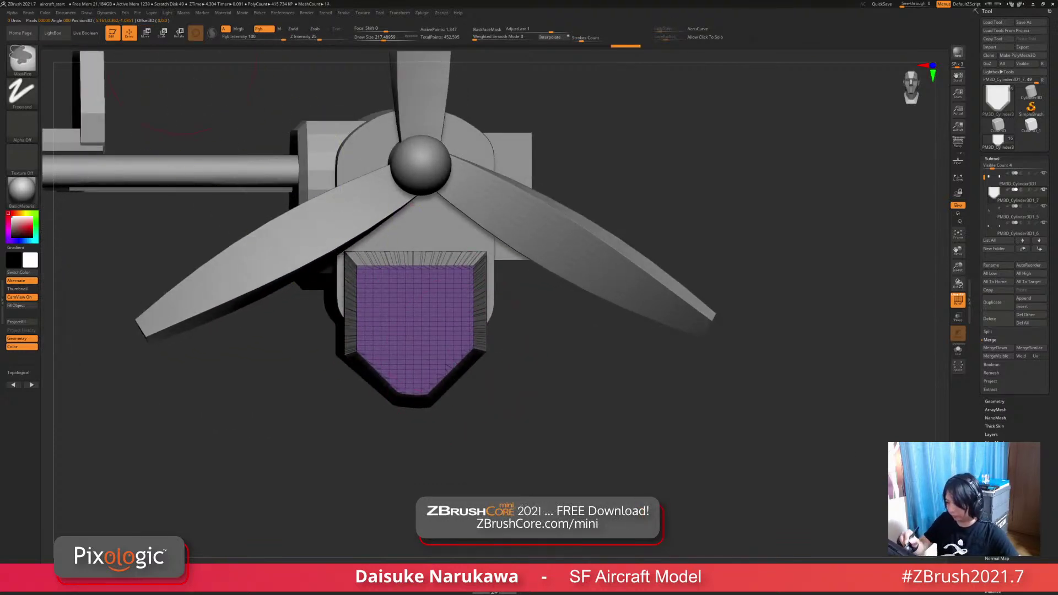
pyautogui.press('w')
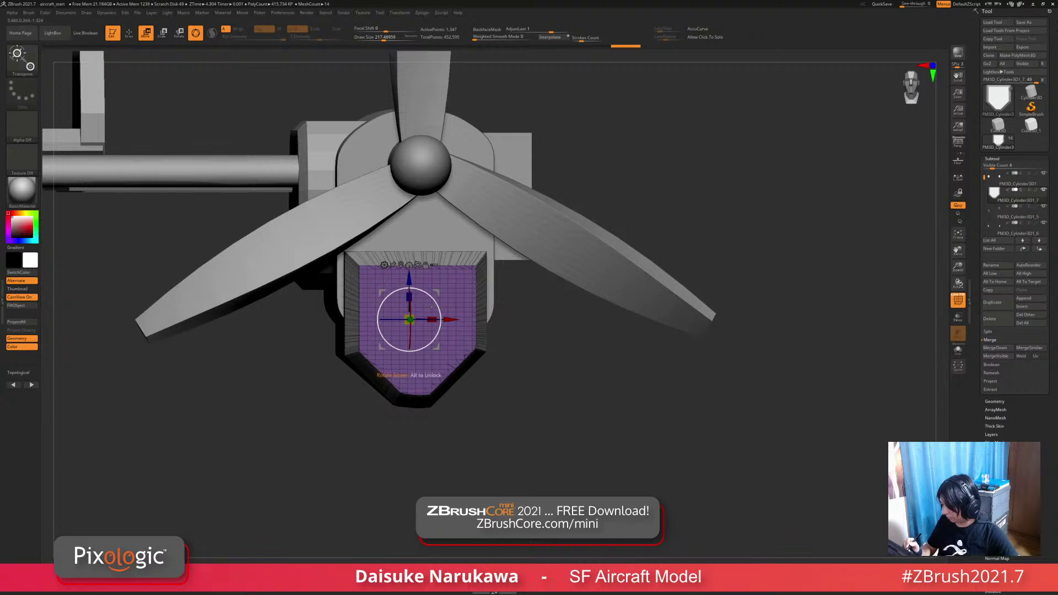
pyautogui.moveTo(432, 306); pyautogui.dragTo(430, 355, button='right')
pyautogui.press('q')
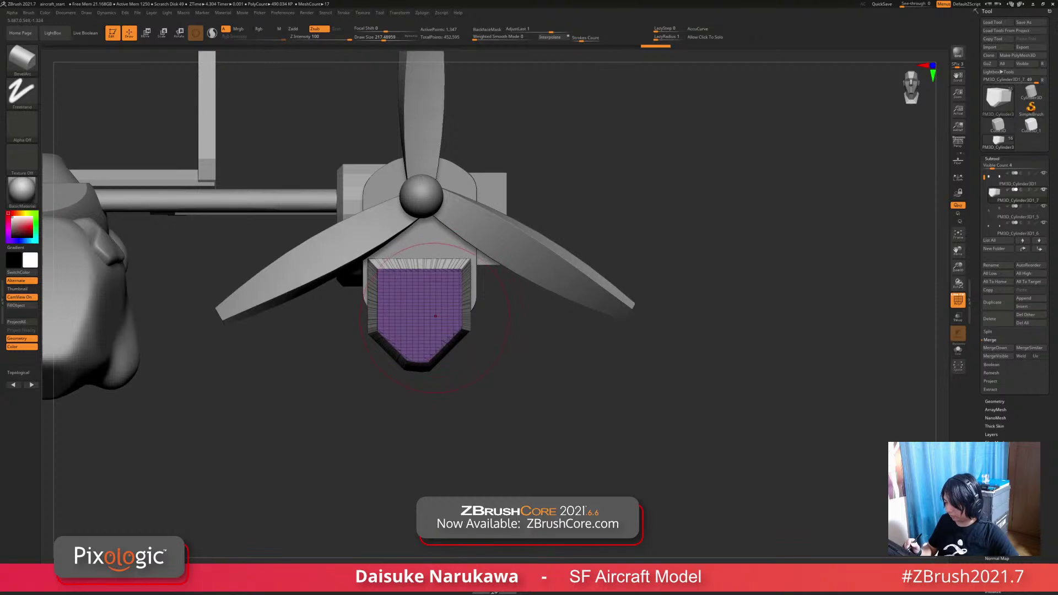
# Step: Push the faceted block's front face slightly inward to form a recessed panel and hide the PolyFrame
pyautogui.press('w')
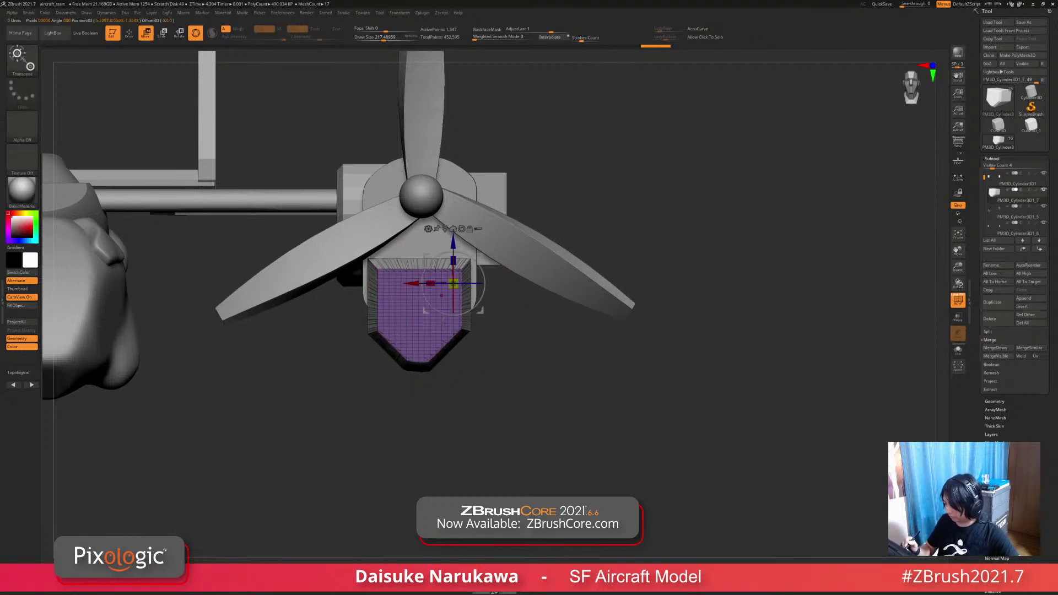
pyautogui.moveTo(441, 296); pyautogui.dragTo(413, 292, button='right')
pyautogui.keyDown('ctrl'); pyautogui.moveTo(413, 290); pyautogui.dragTo(414, 293); pyautogui.keyUp('ctrl')
pyautogui.moveTo(417, 306); pyautogui.dragTo(412, 296, button='right')
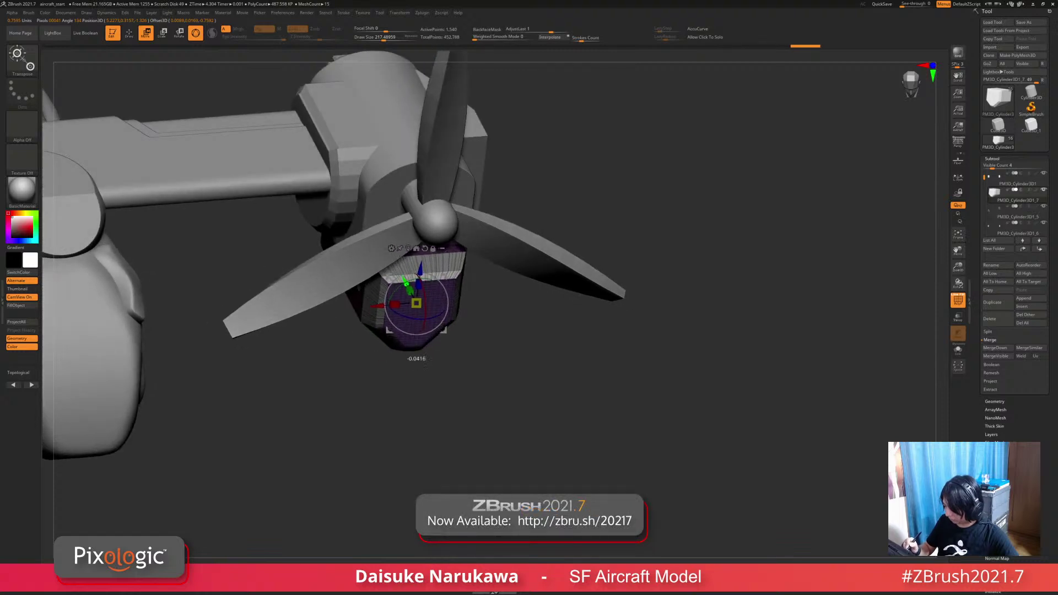
pyautogui.keyDown('ctrl'); pyautogui.moveTo(401, 272); pyautogui.dragTo(400, 271); pyautogui.keyUp('ctrl')
pyautogui.moveTo(405, 292)
pyautogui.mouseDown(button='right')
pyautogui.moveTo(409, 275)
pyautogui.moveTo(361, 331)
pyautogui.moveTo(403, 343)
pyautogui.moveTo(399, 333)
pyautogui.moveTo(447, 334)
pyautogui.mouseUp(button='right')
pyautogui.hotkey('shift', 'f')
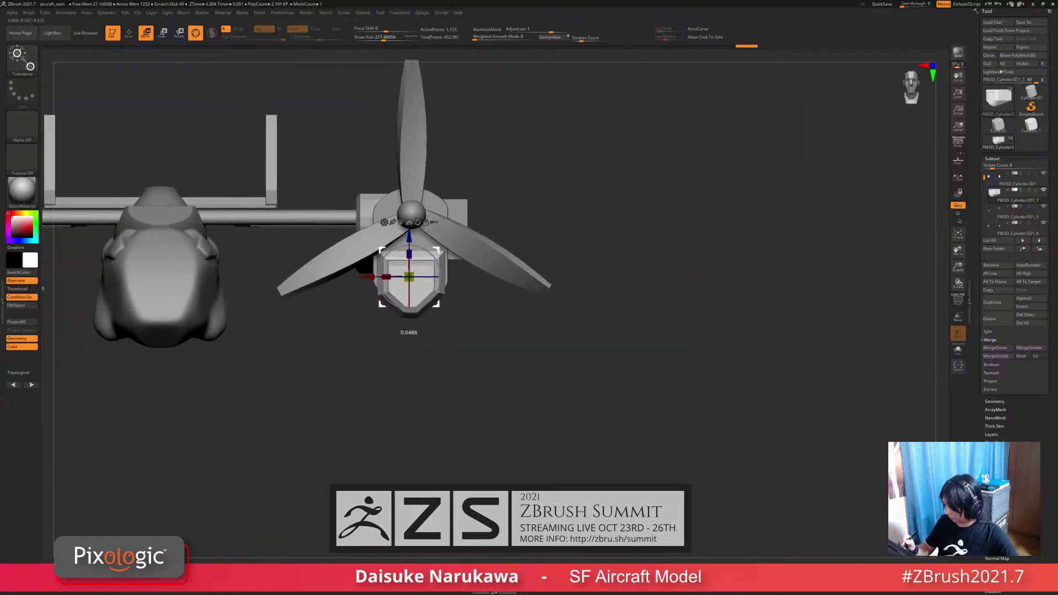
# Step: Mirror and weld the recessed faceted block onto the opposite engine nacelle
pyautogui.moveTo(410, 361)
pyautogui.keyDown('ctrl'); pyautogui.mouseDown(button='right')
pyautogui.moveTo(409, 334)
pyautogui.moveTo(405, 362)
pyautogui.mouseUp(button='right'); pyautogui.keyUp('ctrl')
pyautogui.moveTo(404, 362)
pyautogui.mouseDown(button='right')
pyautogui.moveTo(331, 372)
pyautogui.moveTo(380, 335)
pyautogui.moveTo(405, 357)
pyautogui.moveTo(404, 328)
pyautogui.moveTo(399, 363)
pyautogui.moveTo(419, 380)
pyautogui.mouseUp(button='right')
pyautogui.press('q')
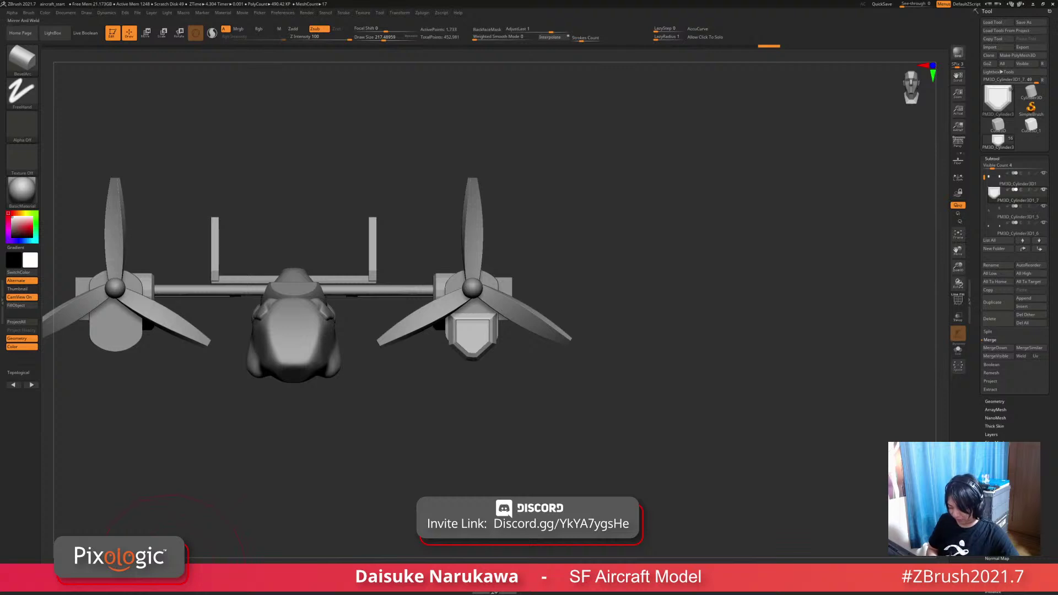
pyautogui.click(174, 566)
pyautogui.moveTo(331, 430)
pyautogui.mouseDown(button='right')
pyautogui.moveTo(424, 427)
pyautogui.moveTo(317, 455)
pyautogui.moveTo(226, 455)
pyautogui.moveTo(345, 444)
pyautogui.mouseUp(button='right')
pyautogui.keyDown('alt'); pyautogui.click(532, 289); pyautogui.keyUp('alt')
pyautogui.moveTo(518, 325)
pyautogui.mouseDown(button='right')
pyautogui.moveTo(549, 306)
pyautogui.moveTo(522, 420)
pyautogui.mouseUp(button='right')
pyautogui.keyDown('alt'); pyautogui.click(511, 346); pyautogui.keyUp('alt')
pyautogui.moveTo(518, 352); pyautogui.dragTo(557, 375, button='right')
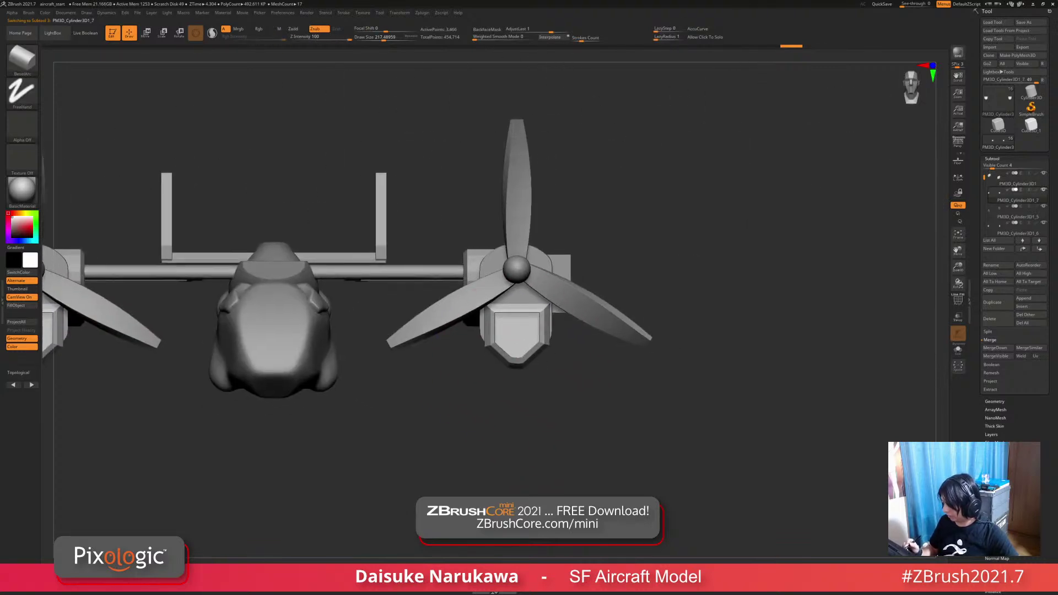
pyautogui.keyDown('alt'); pyautogui.moveTo(548, 329); pyautogui.dragTo(522, 357, button='right'); pyautogui.keyUp('alt')
# Step: Insert a cube as a new subtool below the faceted blocks
pyautogui.click(1031, 307)
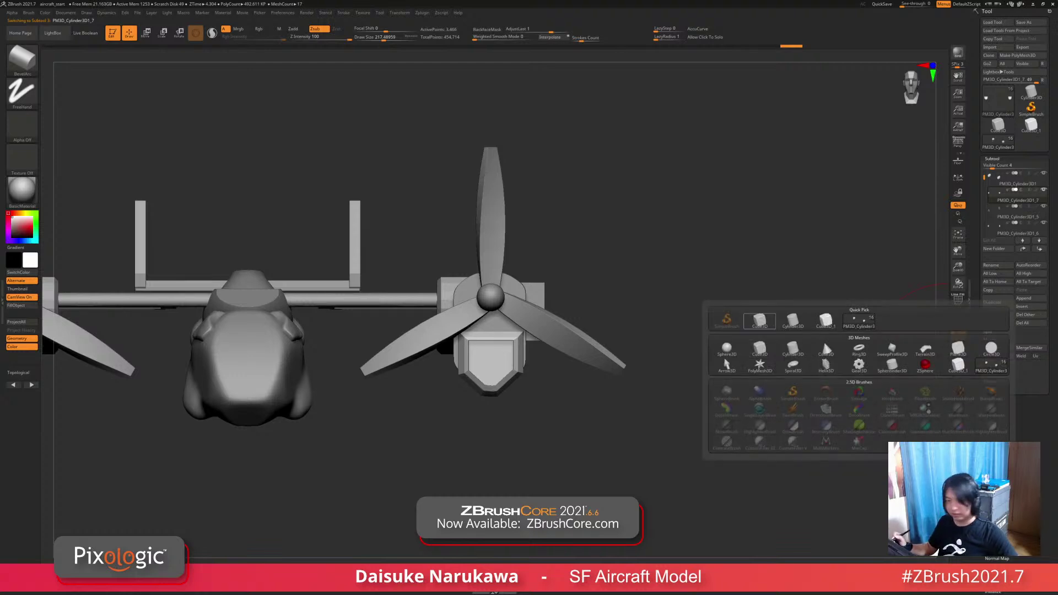
pyautogui.moveTo(760, 321)
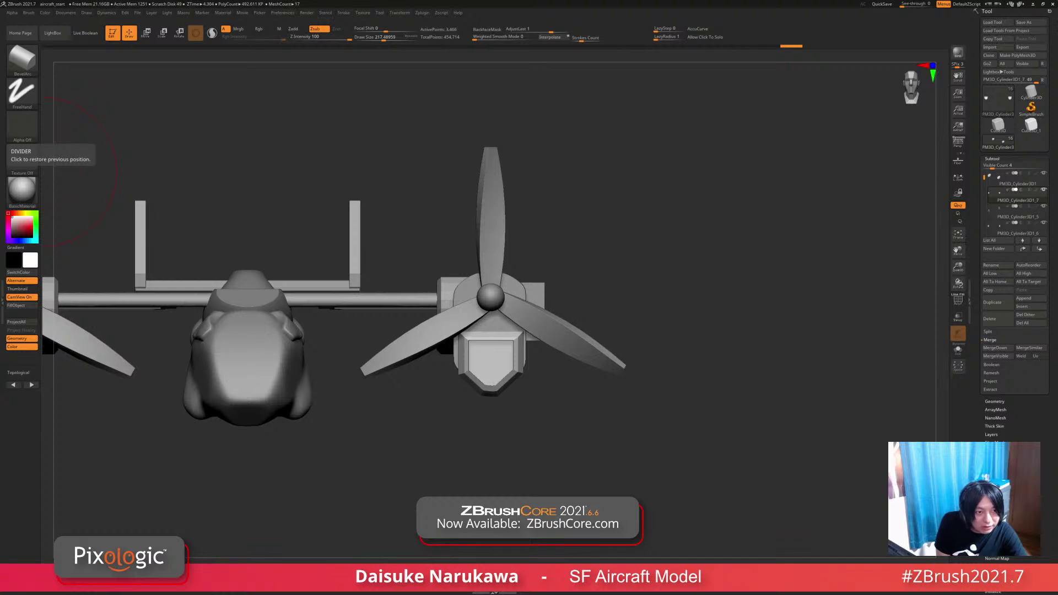
pyautogui.moveTo(705, 352); pyautogui.dragTo(659, 340)
pyautogui.moveTo(659, 340); pyautogui.dragTo(735, 340)
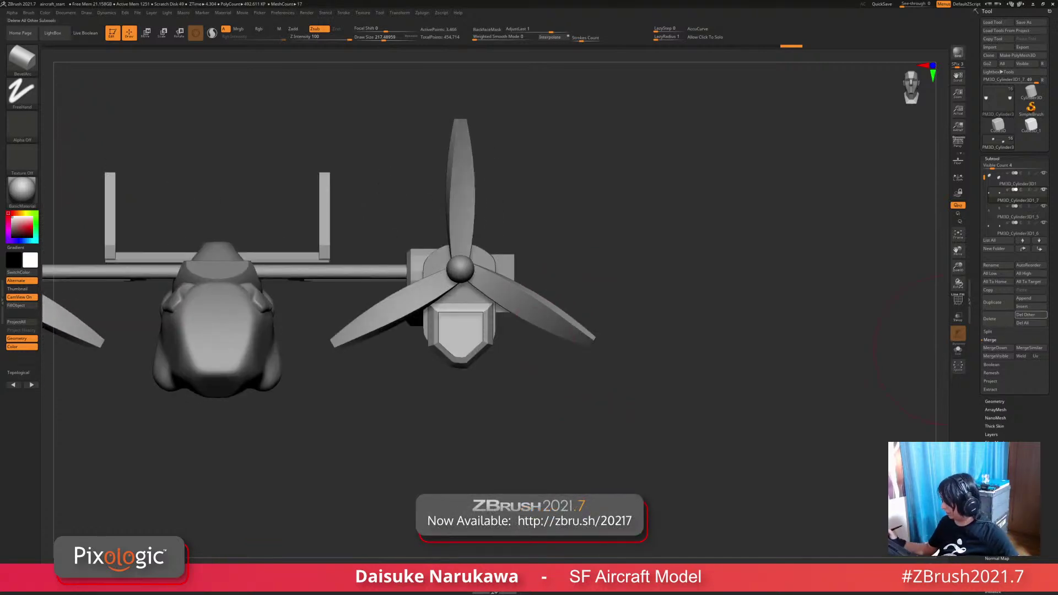
pyautogui.click(1030, 307)
pyautogui.click(760, 321)
pyautogui.keyDown('ctrl'); pyautogui.moveTo(380, 385); pyautogui.dragTo(367, 339, button='right'); pyautogui.keyUp('ctrl')
pyautogui.keyDown('alt'); pyautogui.moveTo(367, 339); pyautogui.dragTo(390, 317, button='right'); pyautogui.keyUp('alt')
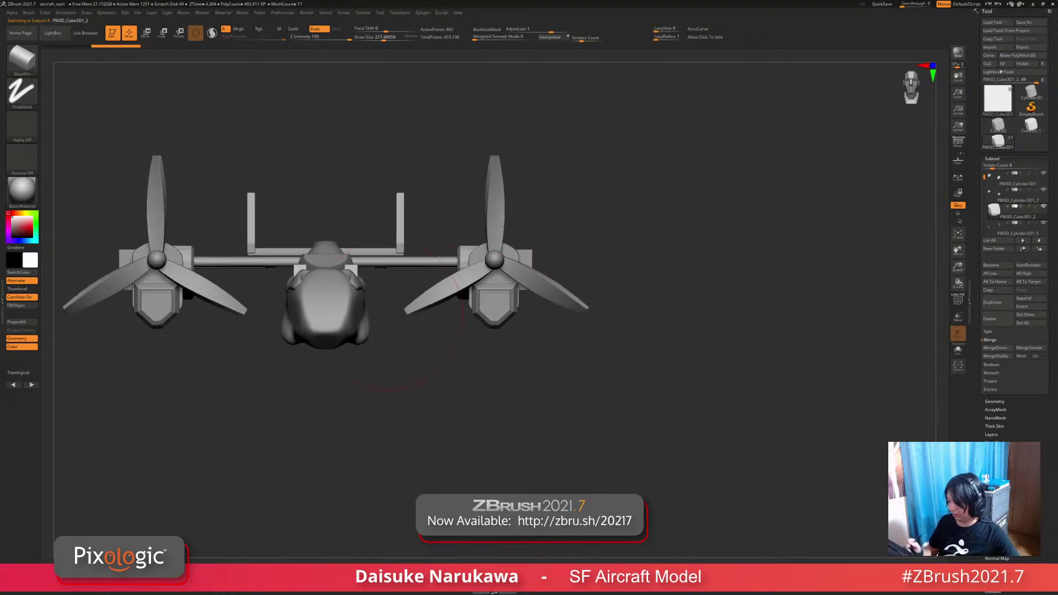
# Step: Move the new cube from the fuselage to the block under the propeller and flatten it into a thin plate
pyautogui.click(147, 32)
pyautogui.moveTo(662, 353); pyautogui.dragTo(680, 413)
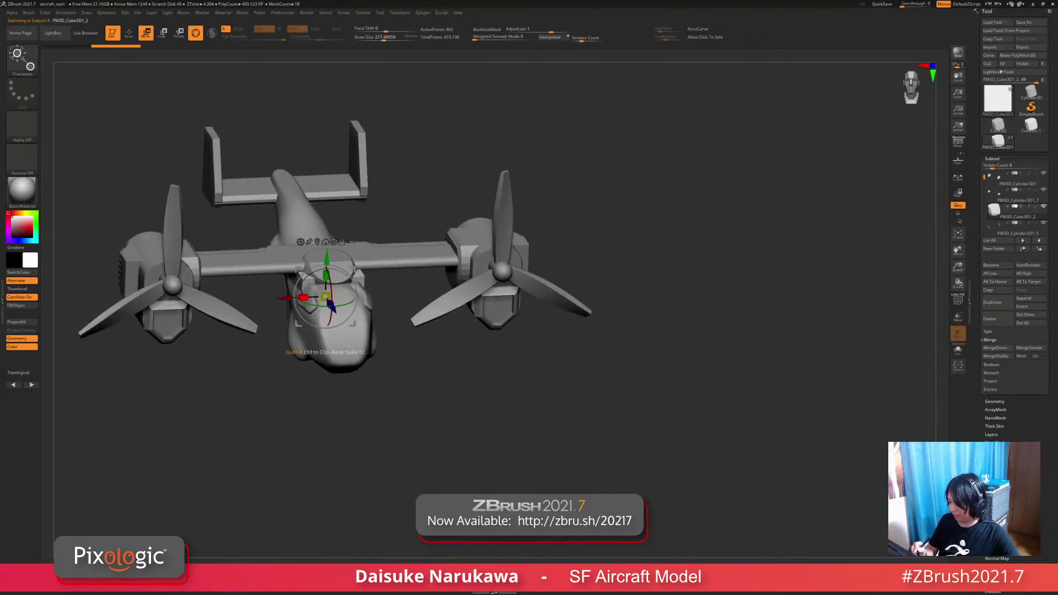
pyautogui.moveTo(303, 298); pyautogui.dragTo(473, 300)
pyautogui.keyDown('ctrl'); pyautogui.moveTo(479, 308); pyautogui.dragTo(515, 364, button='right'); pyautogui.keyUp('ctrl')
pyautogui.moveTo(517, 314); pyautogui.dragTo(517, 330)
pyautogui.moveTo(512, 344); pyautogui.dragTo(510, 396, button='right')
pyautogui.moveTo(496, 343); pyautogui.dragTo(510, 342)
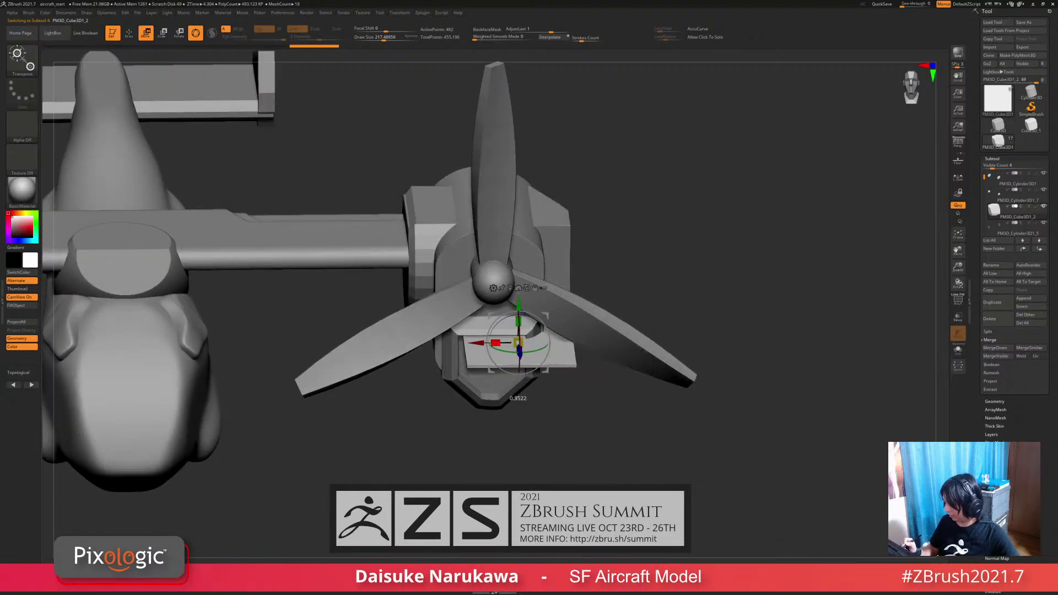
# Step: Refine the plate's width, thickness and depth so it forms a slim horizontal slat at the block's front recess
pyautogui.keyDown('shift'); pyautogui.moveTo(510, 381); pyautogui.dragTo(512, 359, button='right'); pyautogui.keyUp('shift')
pyautogui.moveTo(468, 394)
pyautogui.mouseDown(button='right')
pyautogui.moveTo(542, 394)
pyautogui.moveTo(460, 392)
pyautogui.mouseUp(button='right')
pyautogui.moveTo(546, 380)
pyautogui.mouseDown(button='right')
pyautogui.moveTo(537, 399)
pyautogui.moveTo(548, 380)
pyautogui.moveTo(557, 405)
pyautogui.moveTo(543, 397)
pyautogui.mouseUp(button='right')
pyautogui.moveTo(589, 391); pyautogui.dragTo(565, 395)
pyautogui.moveTo(534, 419); pyautogui.dragTo(542, 427, button='right')
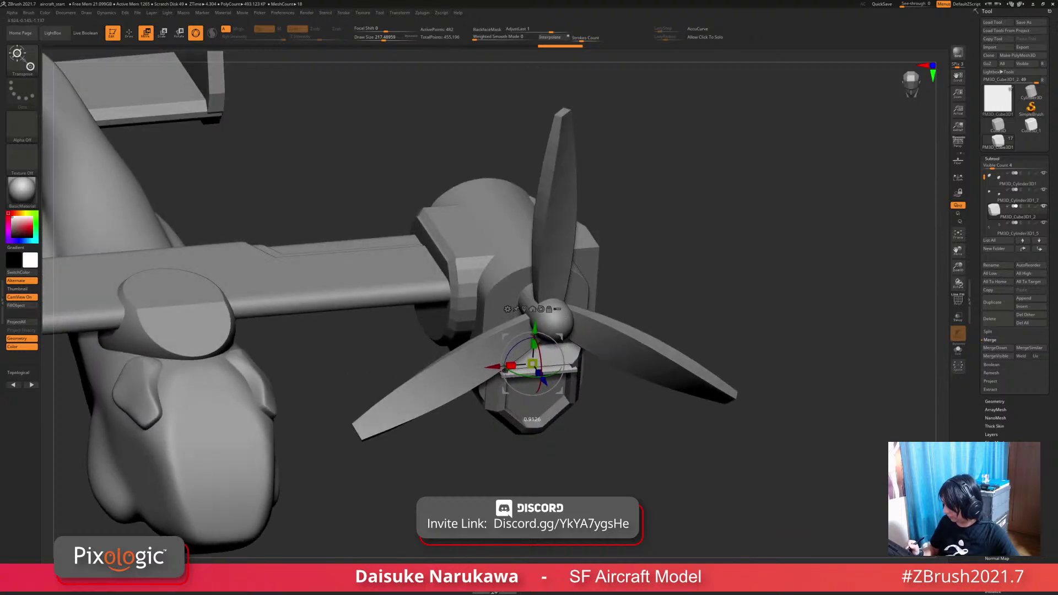
pyautogui.moveTo(543, 427); pyautogui.dragTo(485, 413, button='right')
# Step: Duplicate the slat downward into an evenly spaced row covering the whole height of the front recess
pyautogui.moveTo(430, 280)
pyautogui.mouseDown(button='right')
pyautogui.moveTo(444, 287)
pyautogui.moveTo(430, 278)
pyautogui.mouseUp(button='right')
pyautogui.moveTo(451, 274); pyautogui.dragTo(451, 436)
pyautogui.moveTo(451, 436)
pyautogui.keyDown('ctrl'); pyautogui.mouseDown(button='right')
pyautogui.moveTo(452, 405)
pyautogui.moveTo(441, 436)
pyautogui.mouseUp(button='right'); pyautogui.keyUp('ctrl')
pyautogui.keyDown('ctrl'); pyautogui.moveTo(515, 449); pyautogui.dragTo(529, 462); pyautogui.keyUp('ctrl')
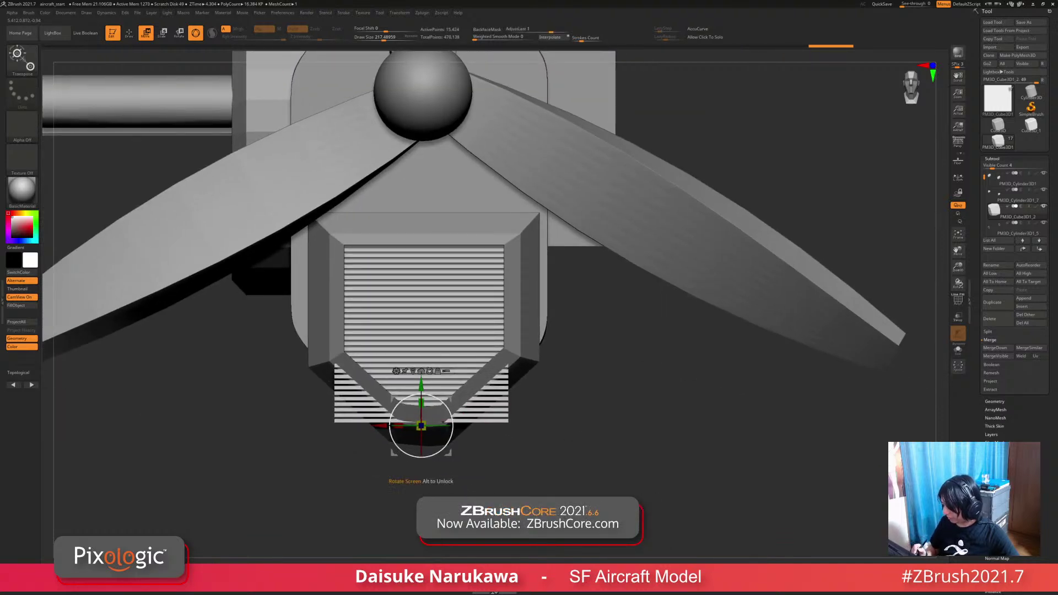
pyautogui.keyDown('alt'); pyautogui.moveTo(452, 435); pyautogui.dragTo(451, 397, button='right'); pyautogui.keyUp('alt')
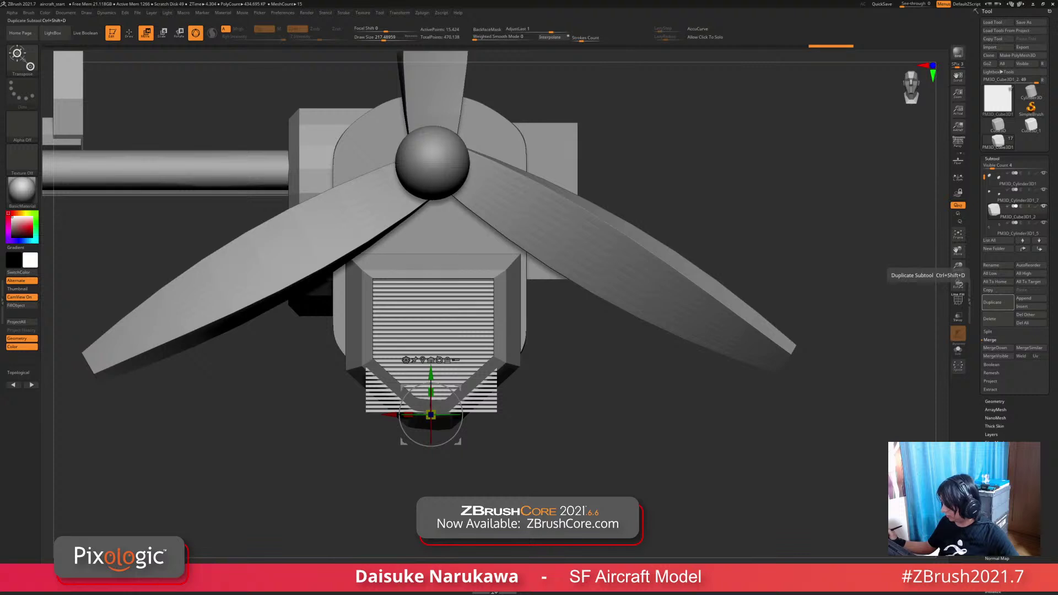
# Step: Duplicate the slat subtool, step the original back to a single slat, and rotate and thin it into a vertical bar
pyautogui.click(994, 302)
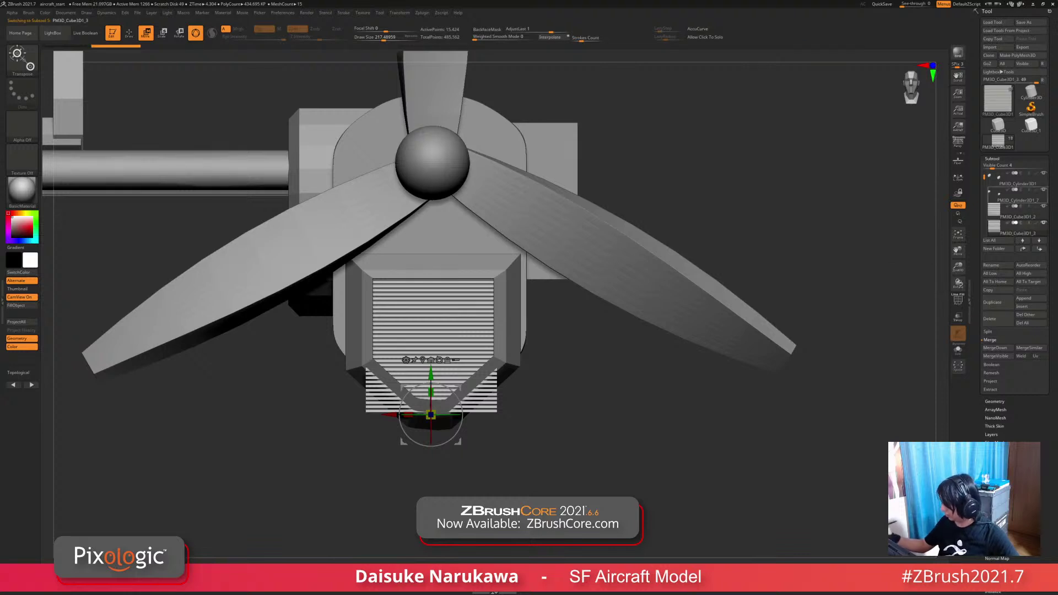
pyautogui.click(560, 46)
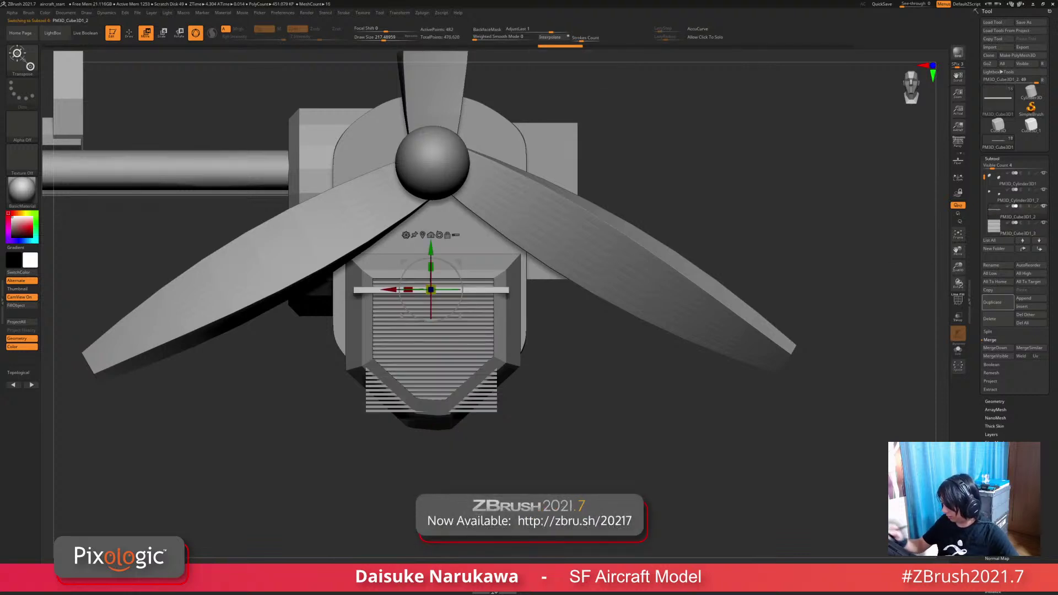
pyautogui.keyDown('shift'); pyautogui.moveTo(461, 287); pyautogui.dragTo(362, 372); pyautogui.keyUp('shift')
pyautogui.moveTo(362, 364); pyautogui.dragTo(398, 386, button='right')
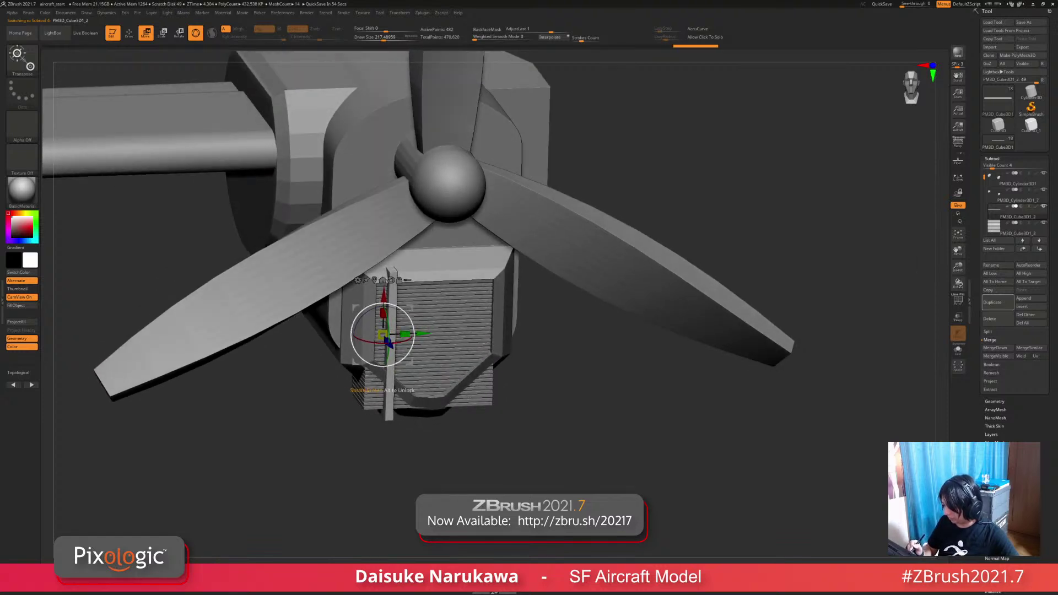
pyautogui.moveTo(357, 355); pyautogui.dragTo(389, 347, button='right')
pyautogui.moveTo(397, 346); pyautogui.dragTo(389, 343)
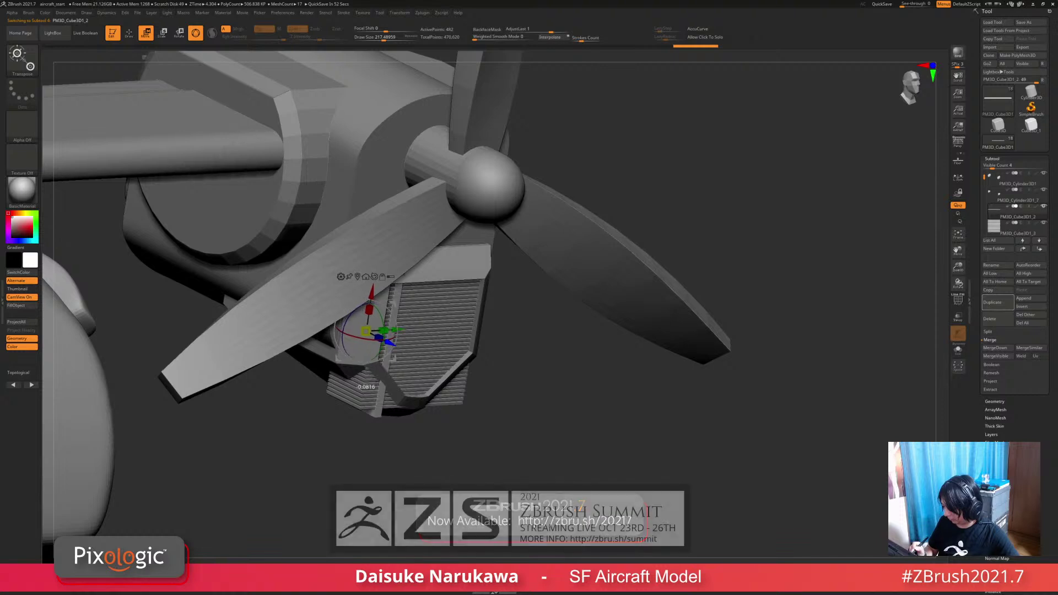
pyautogui.keyDown('shift'); pyautogui.moveTo(391, 342); pyautogui.dragTo(352, 326, button='right'); pyautogui.keyUp('shift')
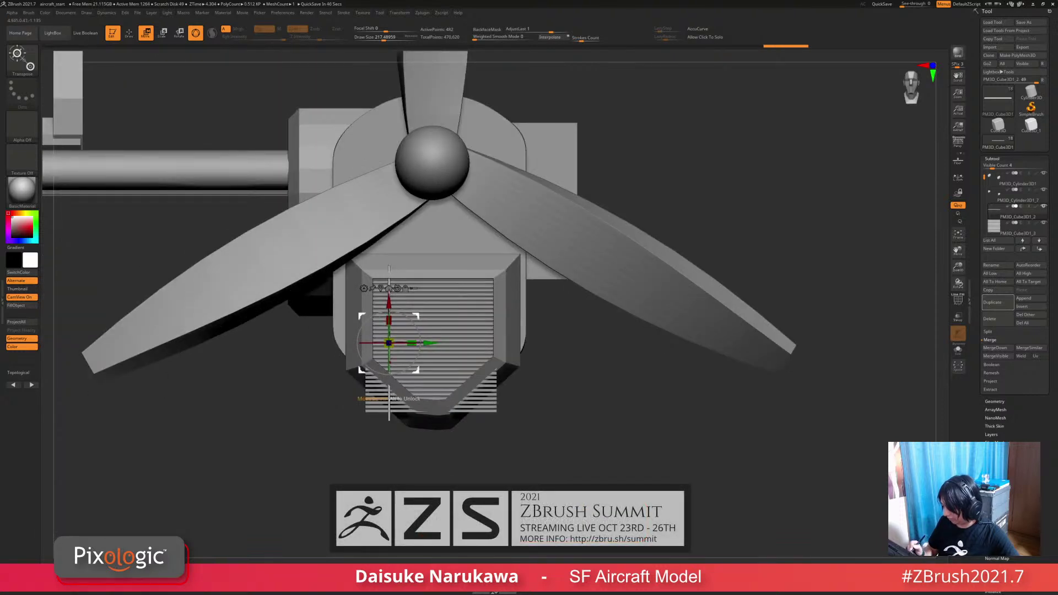
# Step: Copy the vertical bar across the grille to make four evenly spaced bars
pyautogui.moveTo(421, 342); pyautogui.dragTo(436, 346, button='right')
pyautogui.moveTo(390, 346); pyautogui.dragTo(492, 346)
pyautogui.hotkey('ctrl', 'z')
pyautogui.hotkey('ctrl', 'shift', 'a')
pyautogui.moveTo(634, 397)
pyautogui.mouseDown()
pyautogui.moveTo(634, 375)
pyautogui.moveTo(626, 397)
pyautogui.mouseUp()
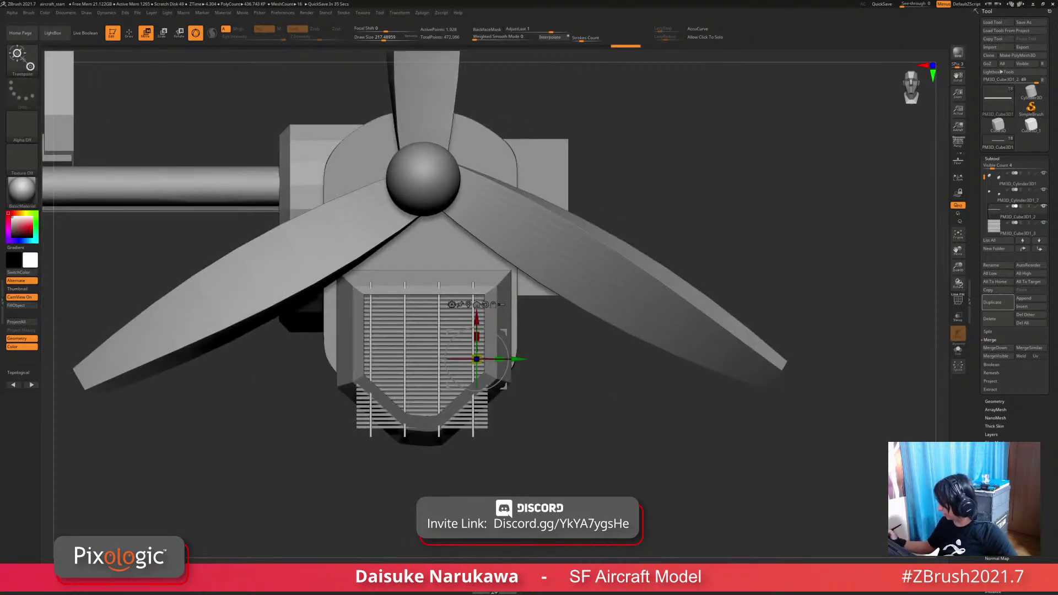
# Step: Merge the vertical bars down with the horizontal slats into one grille subtool
pyautogui.click(995, 347)
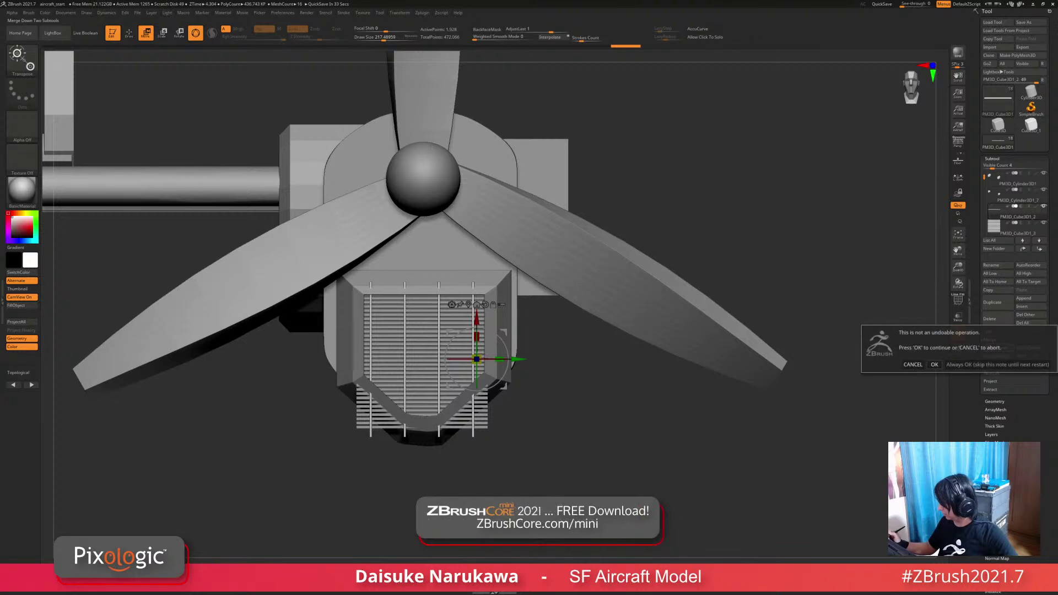
pyautogui.click(935, 364)
pyautogui.moveTo(633, 397)
pyautogui.keyDown('alt'); pyautogui.mouseDown()
pyautogui.moveTo(641, 428)
pyautogui.moveTo(667, 408)
pyautogui.moveTo(633, 397)
pyautogui.mouseUp(); pyautogui.keyUp('alt')
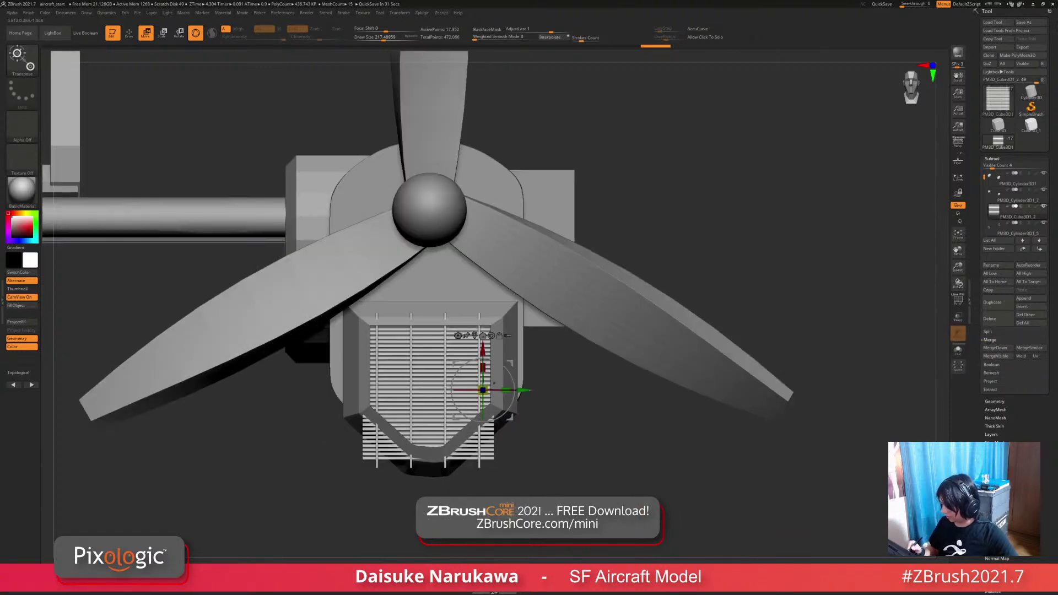
# Step: Trim the grille's upper ends with a horizontal KnifeCurve cut along the recess's upper edge
pyautogui.keyDown('ctrl'); pyautogui.moveTo(478, 330); pyautogui.dragTo(299, 324); pyautogui.keyUp('ctrl')
pyautogui.keyDown('ctrl'); pyautogui.click(479, 331); pyautogui.keyUp('ctrl')
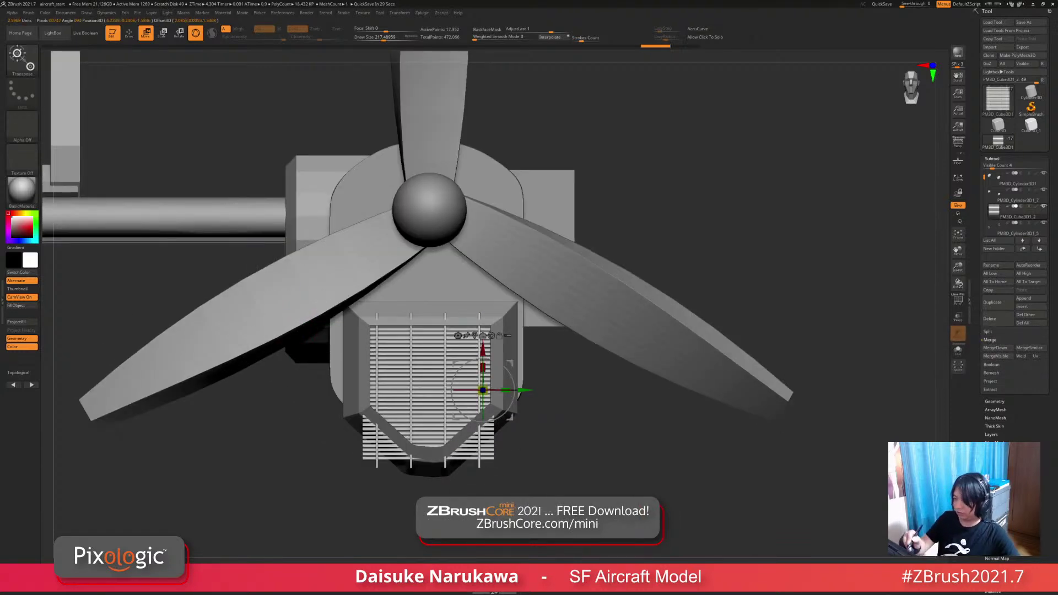
pyautogui.press('q')
pyautogui.moveTo(267, 371)
pyautogui.keyDown('ctrl'); pyautogui.keyDown('shift'); pyautogui.mouseDown()
pyautogui.moveTo(595, 371)
pyautogui.moveTo(596, 308)
pyautogui.mouseUp(); pyautogui.keyUp('shift'); pyautogui.keyUp('ctrl')
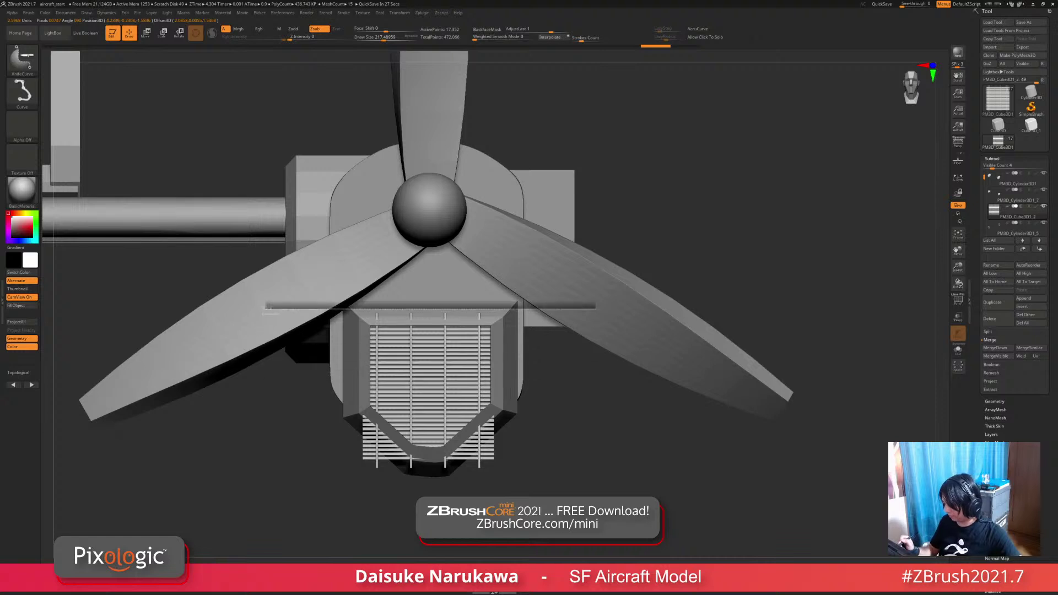
pyautogui.keyDown('ctrl'); pyautogui.keyDown('shift'); pyautogui.moveTo(270, 312); pyautogui.dragTo(270, 323); pyautogui.keyUp('shift'); pyautogui.keyUp('ctrl')
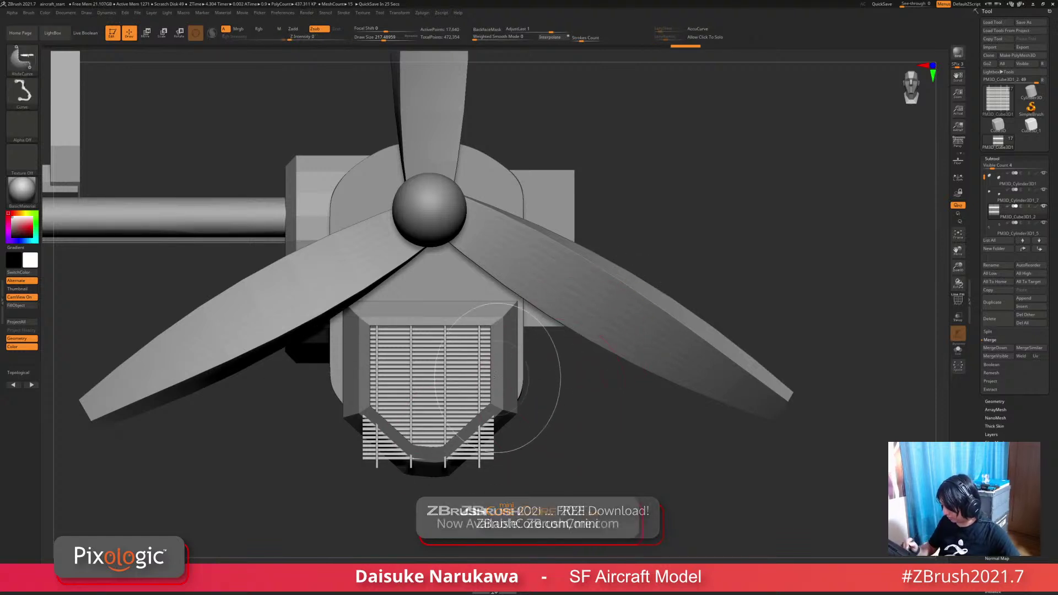
# Step: Cut the grille's lower corners diagonally and its lower end straight to match the recess, checking the result with PolyFrame
pyautogui.moveTo(416, 491)
pyautogui.keyDown('ctrl'); pyautogui.keyDown('shift'); pyautogui.mouseDown()
pyautogui.moveTo(402, 472)
pyautogui.moveTo(450, 486)
pyautogui.mouseUp(); pyautogui.keyUp('shift'); pyautogui.keyUp('ctrl')
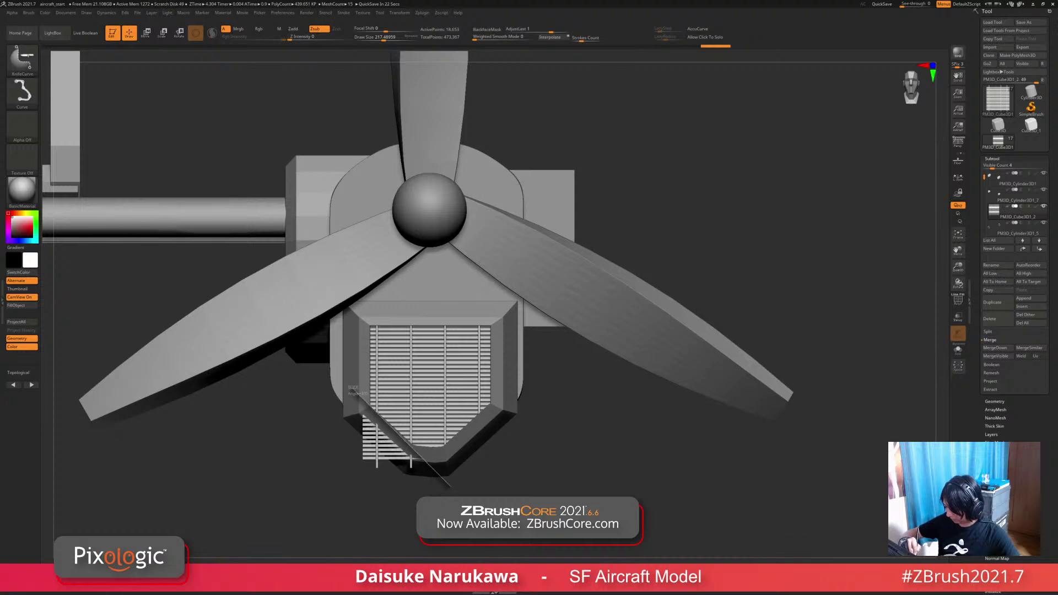
pyautogui.keyDown('ctrl'); pyautogui.keyDown('shift'); pyautogui.moveTo(353, 389); pyautogui.dragTo(353, 390); pyautogui.keyUp('shift'); pyautogui.keyUp('ctrl')
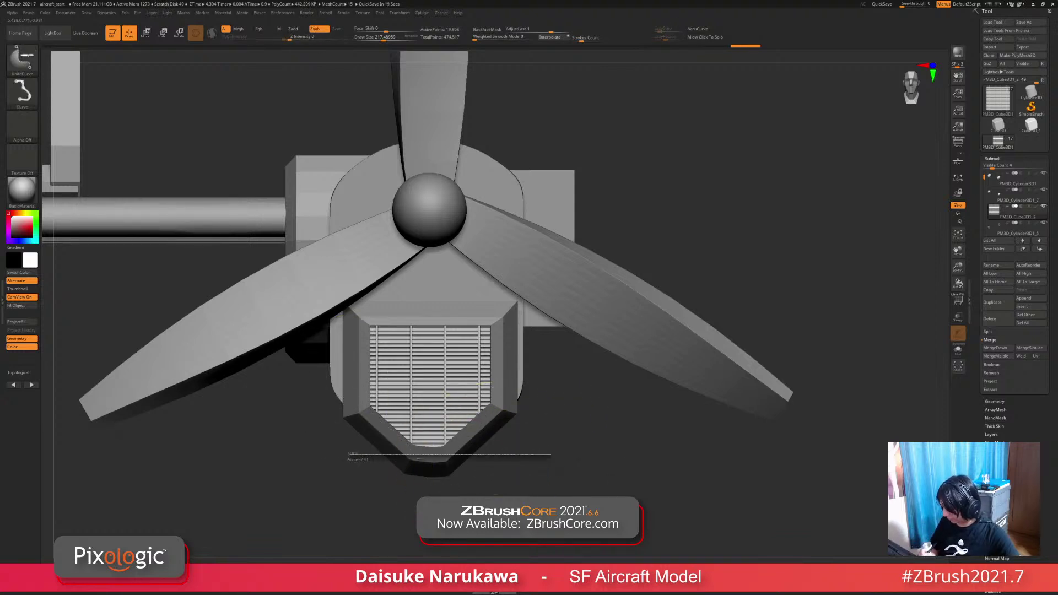
pyautogui.keyDown('alt'); pyautogui.moveTo(347, 458); pyautogui.dragTo(349, 436); pyautogui.keyUp('alt')
pyautogui.moveTo(573, 419); pyautogui.dragTo(512, 468)
pyautogui.hotkey('shift', 'f')
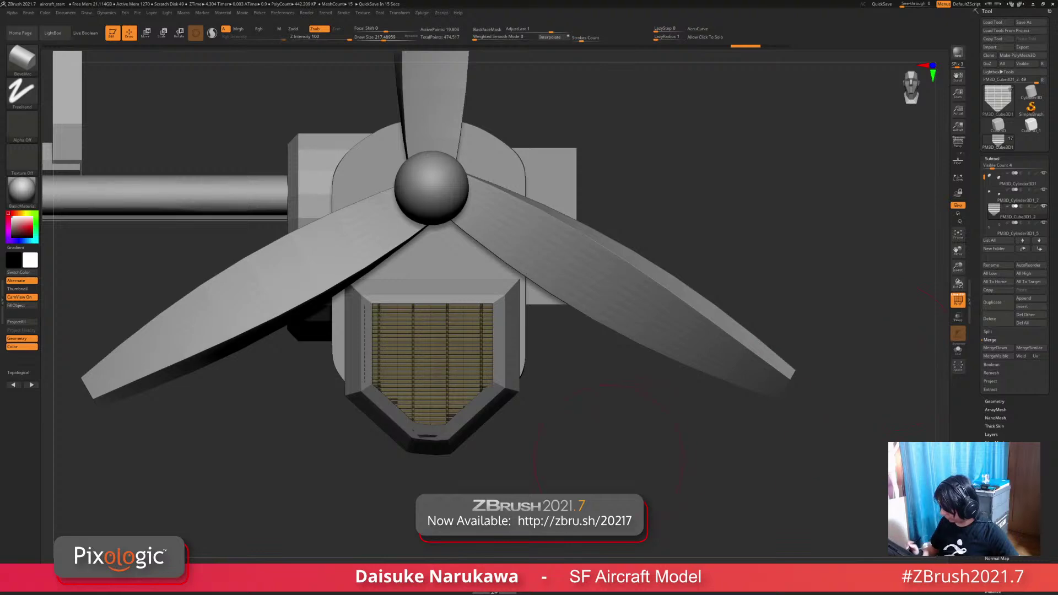
pyautogui.moveTo(609, 460); pyautogui.dragTo(713, 298)
pyautogui.hotkey('shift', 'f')
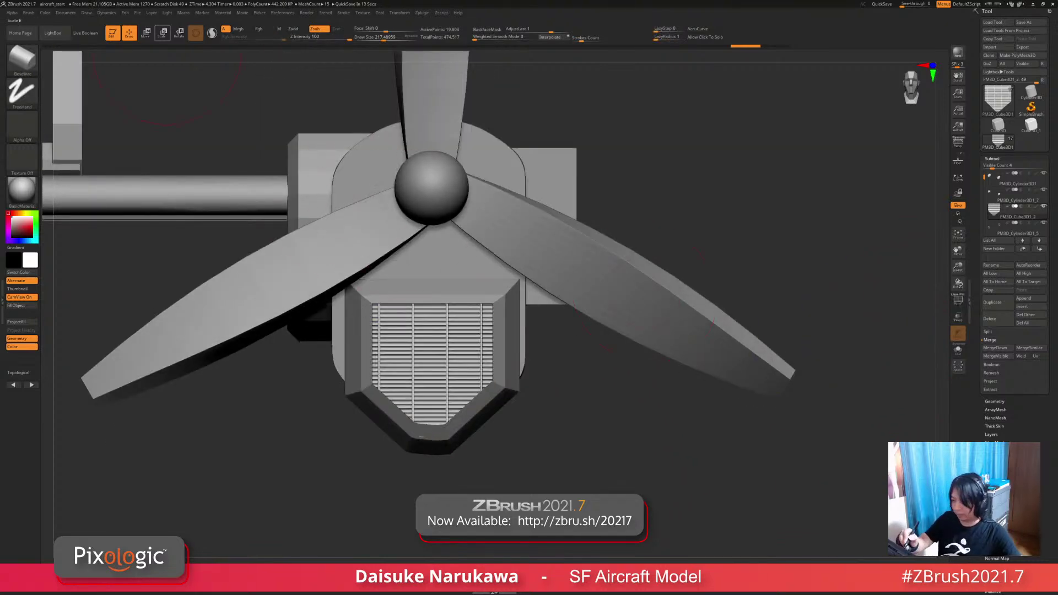
# Step: Shift the trimmed grille in depth to seat it inside the block's recess and return to the full front view
pyautogui.click(145, 32)
pyautogui.moveTo(618, 418); pyautogui.dragTo(672, 452)
pyautogui.moveTo(483, 366); pyautogui.dragTo(479, 362)
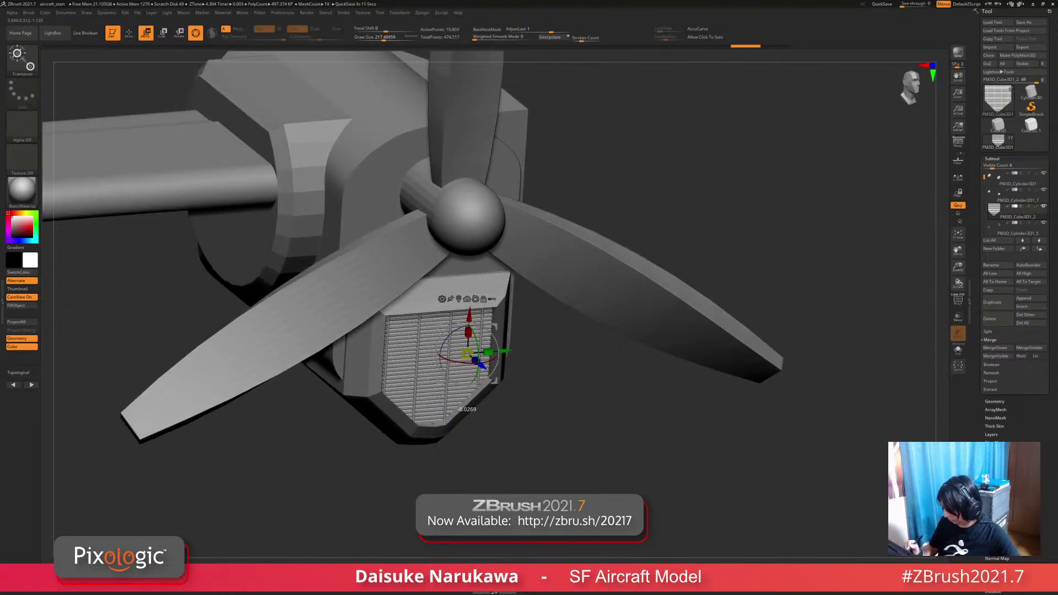
pyautogui.moveTo(672, 452)
pyautogui.mouseDown()
pyautogui.moveTo(617, 418)
pyautogui.moveTo(611, 384)
pyautogui.moveTo(551, 408)
pyautogui.moveTo(546, 391)
pyautogui.moveTo(677, 420)
pyautogui.moveTo(557, 413)
pyautogui.moveTo(568, 418)
pyautogui.moveTo(567, 380)
pyautogui.moveTo(634, 386)
pyautogui.moveTo(621, 392)
pyautogui.mouseUp()
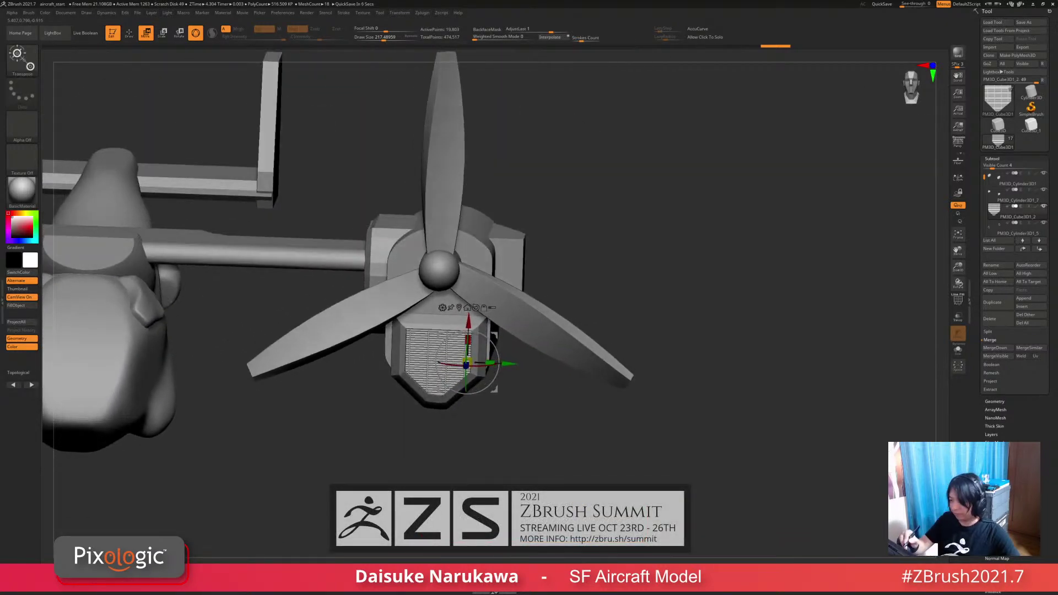
pyautogui.click(129, 33)
pyautogui.moveTo(221, 381)
pyautogui.keyDown('shift'); pyautogui.mouseDown()
pyautogui.moveTo(243, 359)
pyautogui.moveTo(457, 346)
pyautogui.moveTo(532, 327)
pyautogui.mouseUp(); pyautogui.keyUp('shift')
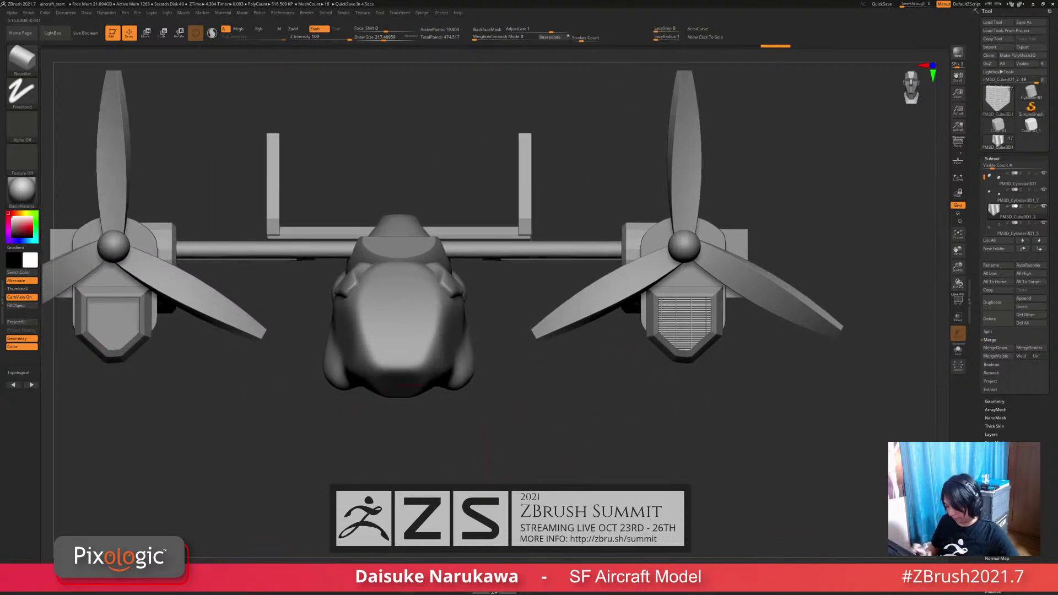
# Step: Mirror the intake grille across to the opposite nacelle and check both grilles in a three-quarter view
pyautogui.click(177, 568)
pyautogui.keyDown('alt'); pyautogui.moveTo(513, 441); pyautogui.dragTo(490, 430); pyautogui.keyUp('alt')
pyautogui.moveTo(628, 399)
pyautogui.keyDown('alt'); pyautogui.mouseDown()
pyautogui.moveTo(572, 433)
pyautogui.moveTo(575, 418)
pyautogui.mouseUp(); pyautogui.keyUp('alt')
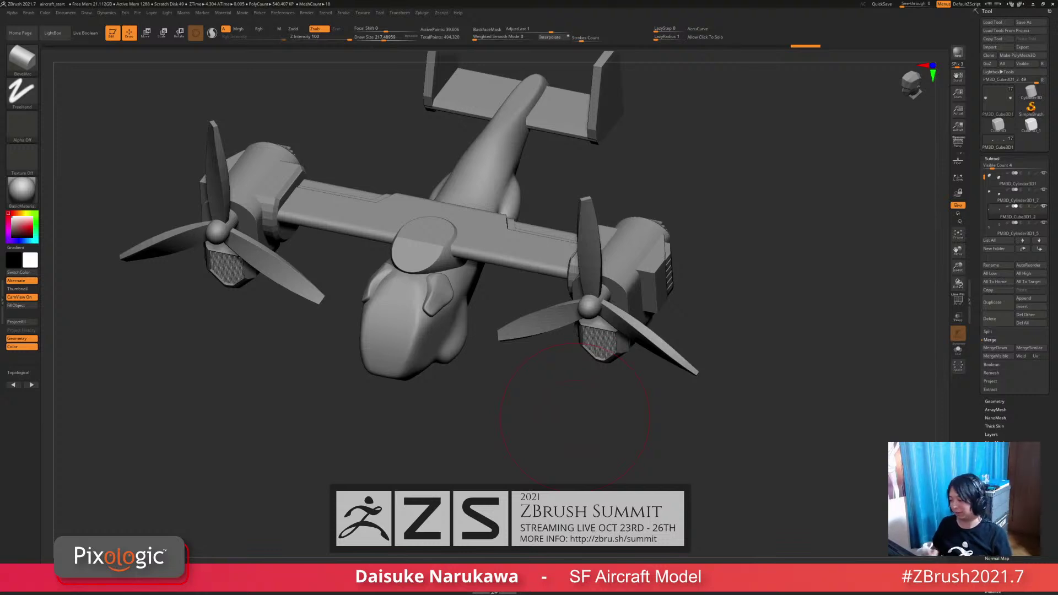
pyautogui.moveTo(574, 417)
pyautogui.mouseDown()
pyautogui.moveTo(609, 394)
pyautogui.moveTo(579, 353)
pyautogui.moveTo(571, 419)
pyautogui.mouseUp()
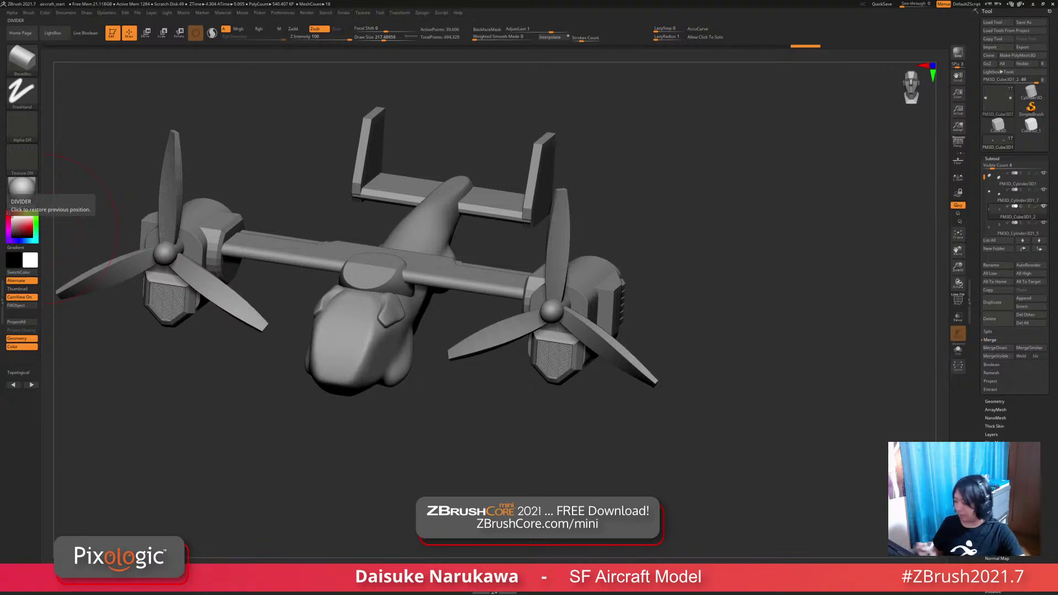
# Step: Examine the aircraft from several sides, comparing the fuselage, wing and nacelles for parts that still need refining
pyautogui.moveTo(265, 408); pyautogui.dragTo(270, 468)
pyautogui.keyDown('alt'); pyautogui.click(352, 207); pyautogui.keyUp('alt')
pyautogui.keyDown('shift'); pyautogui.moveTo(463, 424); pyautogui.dragTo(353, 419); pyautogui.keyUp('shift')
pyautogui.keyDown('alt'); pyautogui.click(385, 333); pyautogui.keyUp('alt')
pyautogui.moveTo(392, 367)
pyautogui.mouseDown()
pyautogui.moveTo(441, 407)
pyautogui.moveTo(455, 405)
pyautogui.mouseUp()
pyautogui.keyDown('alt'); pyautogui.moveTo(452, 342); pyautogui.dragTo(438, 421); pyautogui.keyUp('alt')
pyautogui.keyDown('alt'); pyautogui.click(498, 315); pyautogui.keyUp('alt')
pyautogui.keyDown('alt'); pyautogui.moveTo(606, 276); pyautogui.dragTo(661, 330); pyautogui.keyUp('alt')
pyautogui.keyDown('alt'); pyautogui.click(601, 202); pyautogui.keyUp('alt')
pyautogui.keyDown('alt'); pyautogui.moveTo(683, 182); pyautogui.dragTo(603, 272); pyautogui.keyUp('alt')
# Step: Select the horizontal tail plane in the top view and display its PolyFrame
pyautogui.moveTo(598, 220)
pyautogui.keyDown('alt'); pyautogui.mouseDown()
pyautogui.moveTo(590, 259)
pyautogui.moveTo(547, 290)
pyautogui.mouseUp(); pyautogui.keyUp('alt')
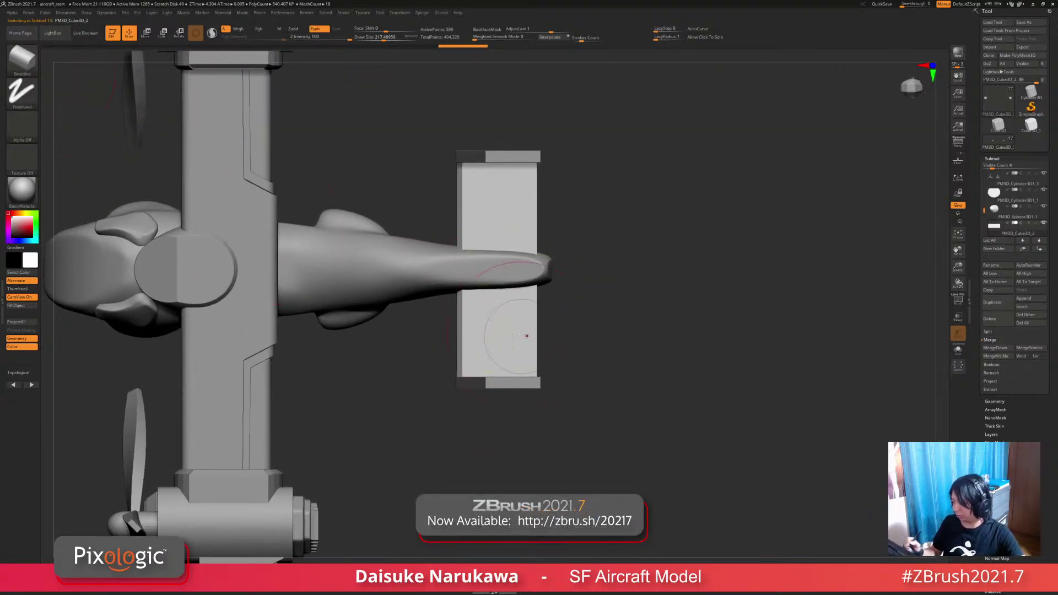
pyautogui.moveTo(651, 342); pyautogui.dragTo(725, 324)
pyautogui.click(958, 301)
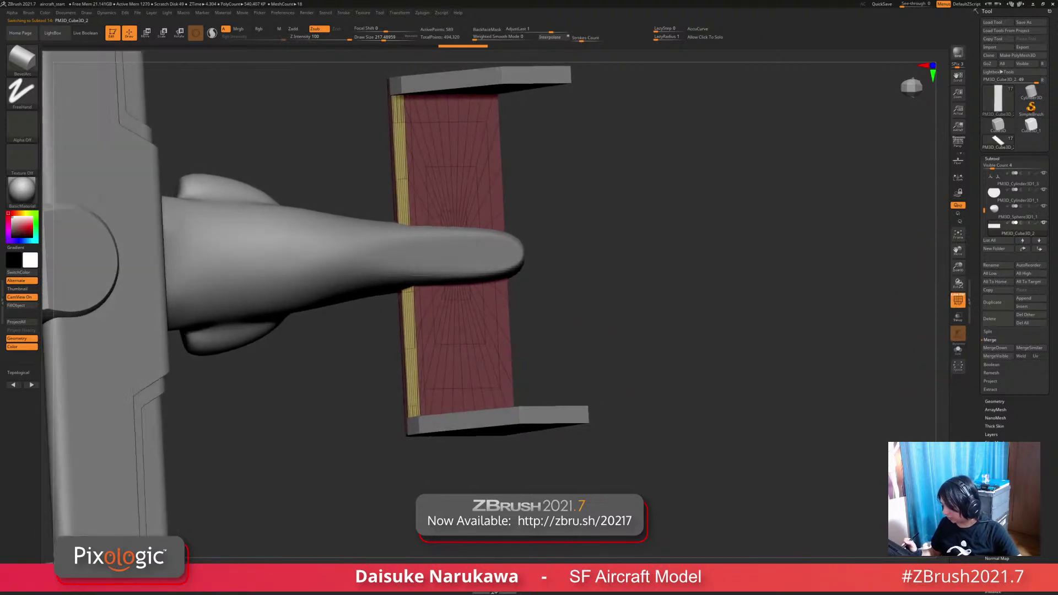
pyautogui.moveTo(595, 380); pyautogui.dragTo(546, 397)
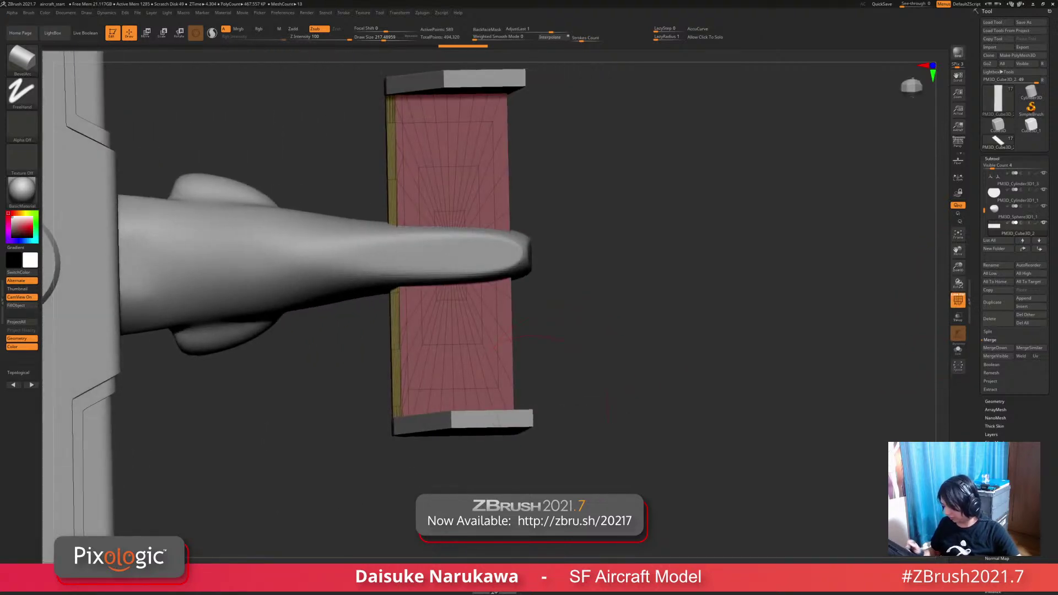
pyautogui.keyDown('alt'); pyautogui.moveTo(662, 310); pyautogui.dragTo(674, 337); pyautogui.keyUp('alt')
# Step: ZRemesh the tail plane with KeepGroups on, SmoothGroups at its minimum and a Target Polygons Count of 1
pyautogui.click(995, 402)
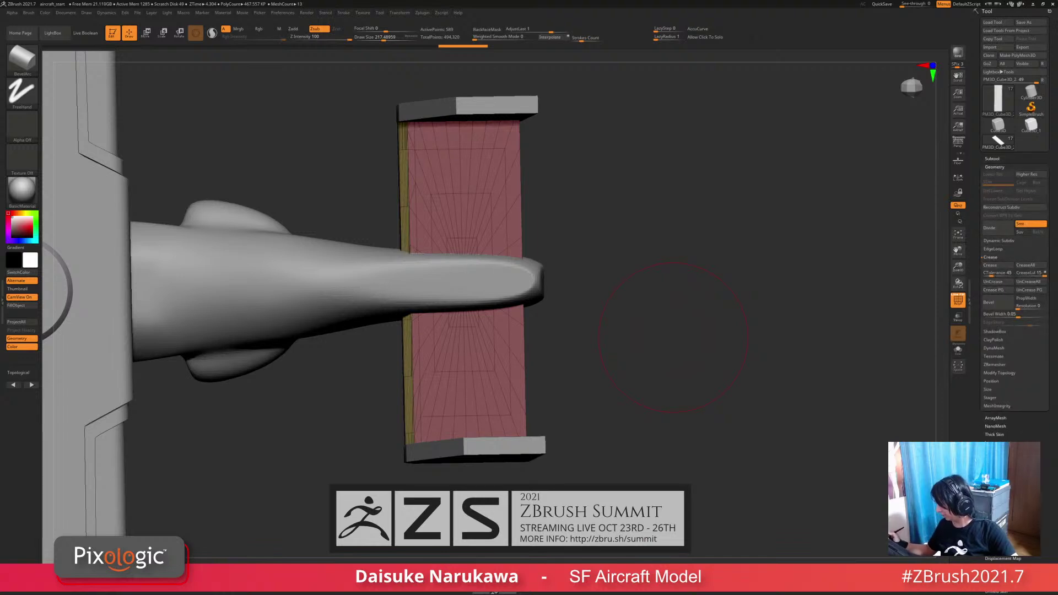
pyautogui.click(995, 364)
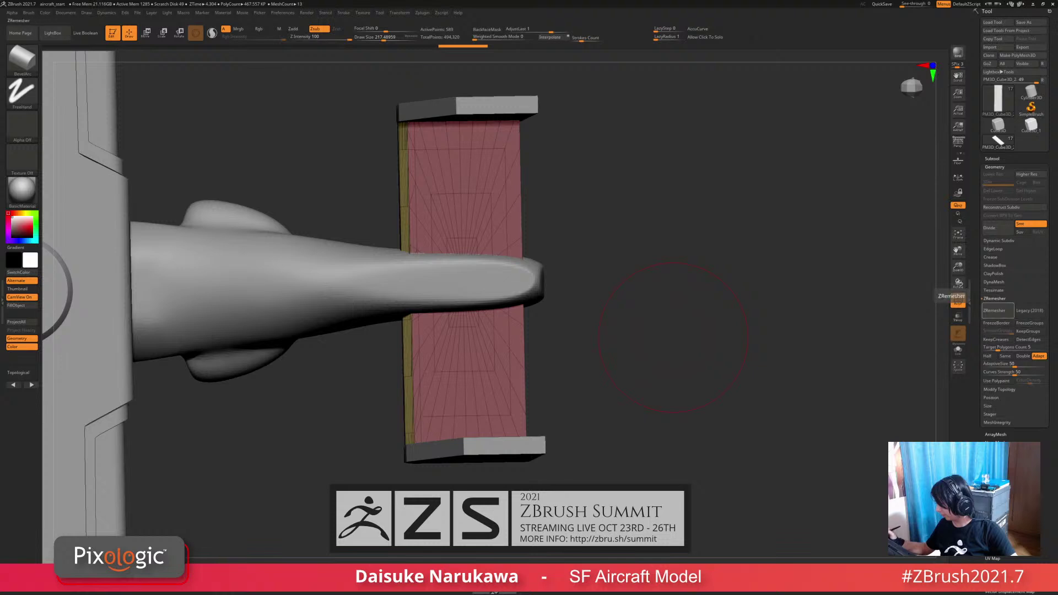
pyautogui.click(1028, 331)
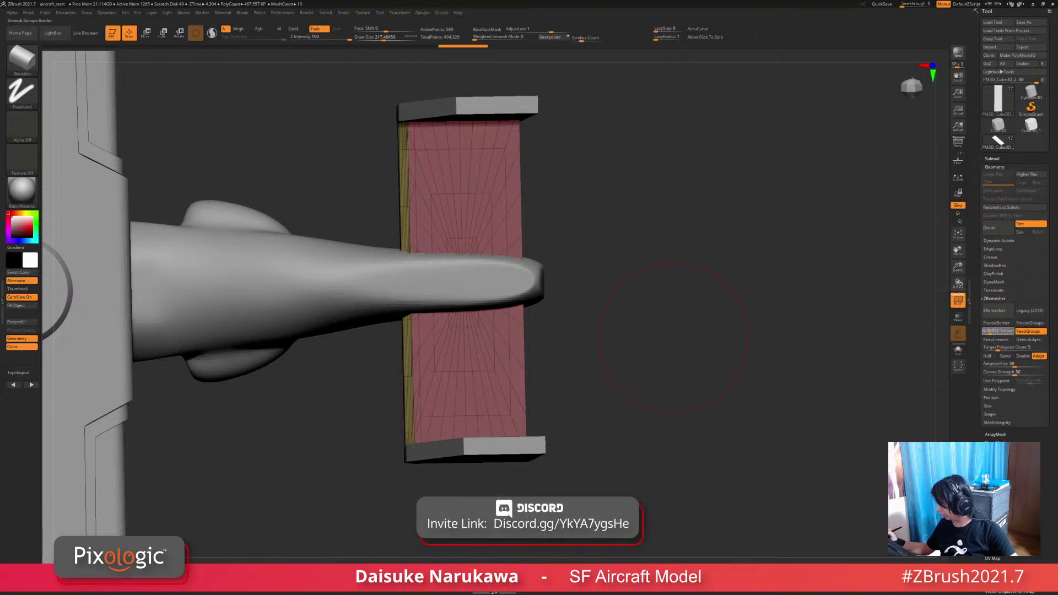
pyautogui.moveTo(991, 332); pyautogui.dragTo(983, 331)
pyautogui.click(998, 348)
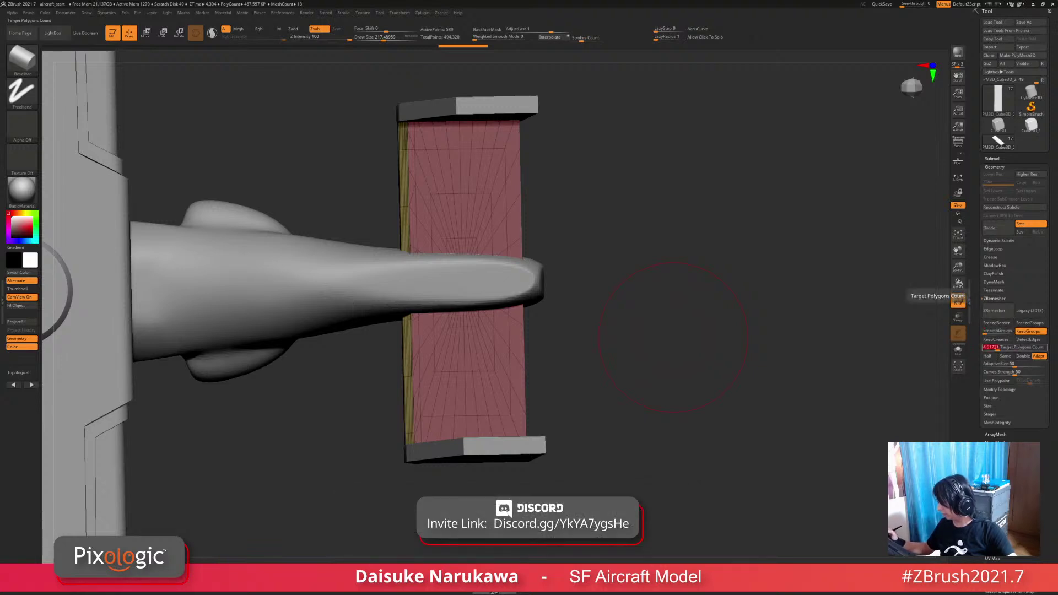
pyautogui.write('1')
pyautogui.press('Return')
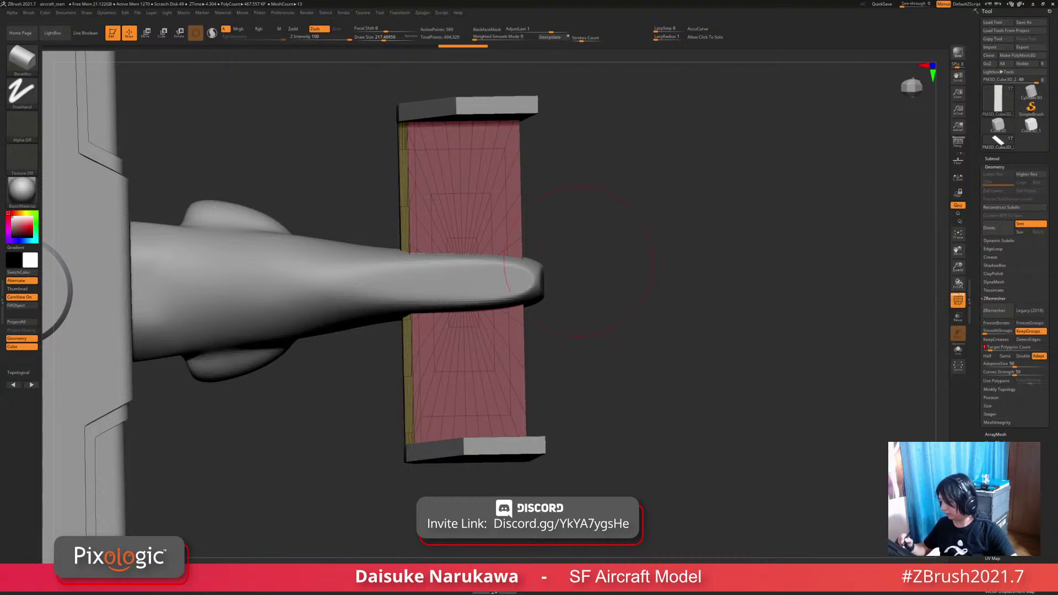
pyautogui.click(997, 311)
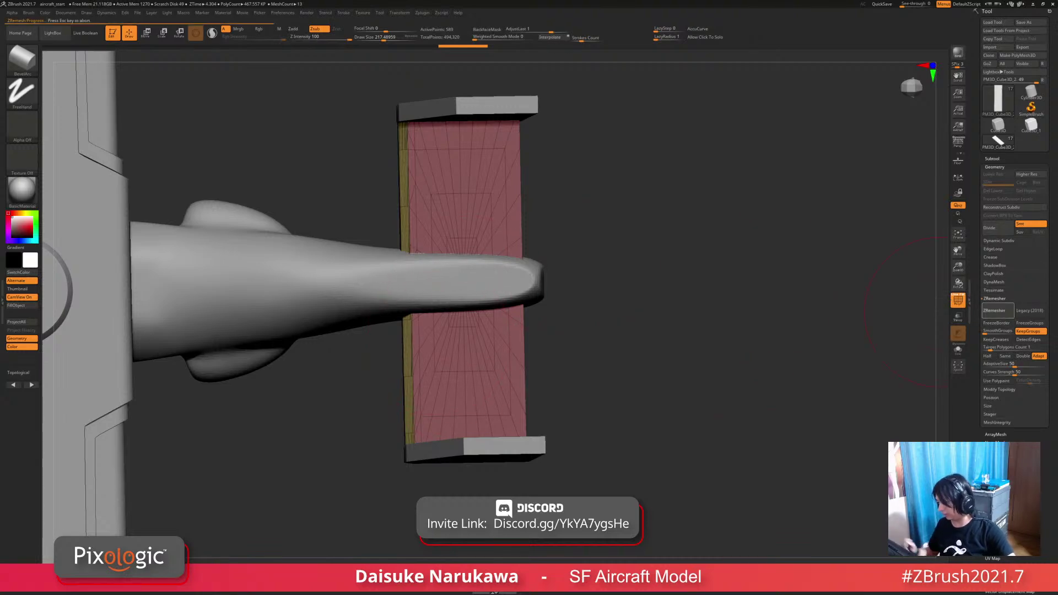
# Step: Subdivide the remeshed tail plane to level 3 and round off its trailing edge
pyautogui.moveTo(595, 381); pyautogui.dragTo(456, 378)
pyautogui.hotkey('ctrl', 'd')
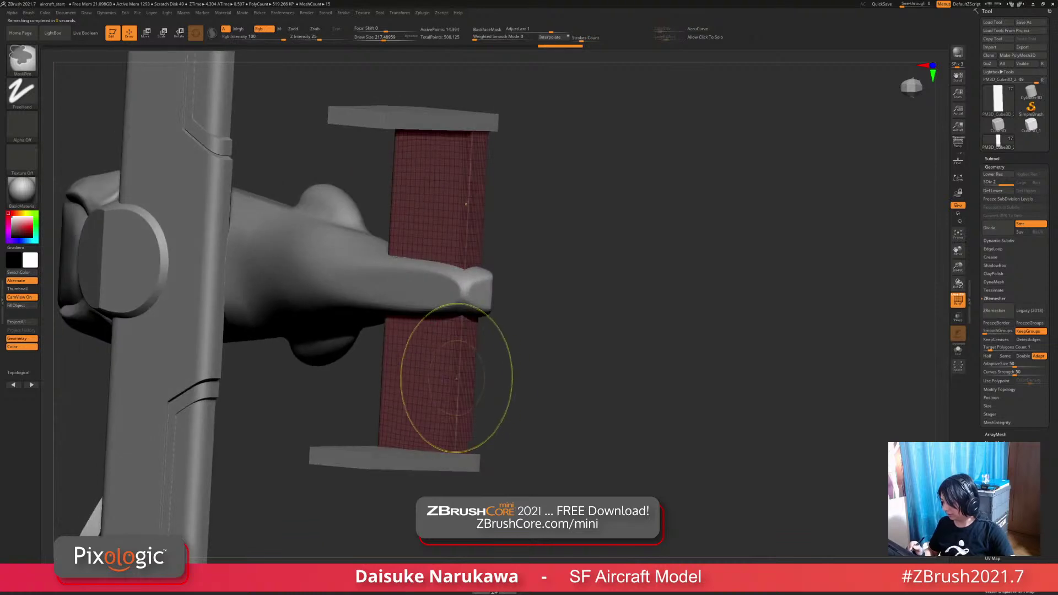
pyautogui.hotkey('ctrl', 'd')
pyautogui.keyDown('alt'); pyautogui.moveTo(245, 234); pyautogui.dragTo(237, 255); pyautogui.keyUp('alt')
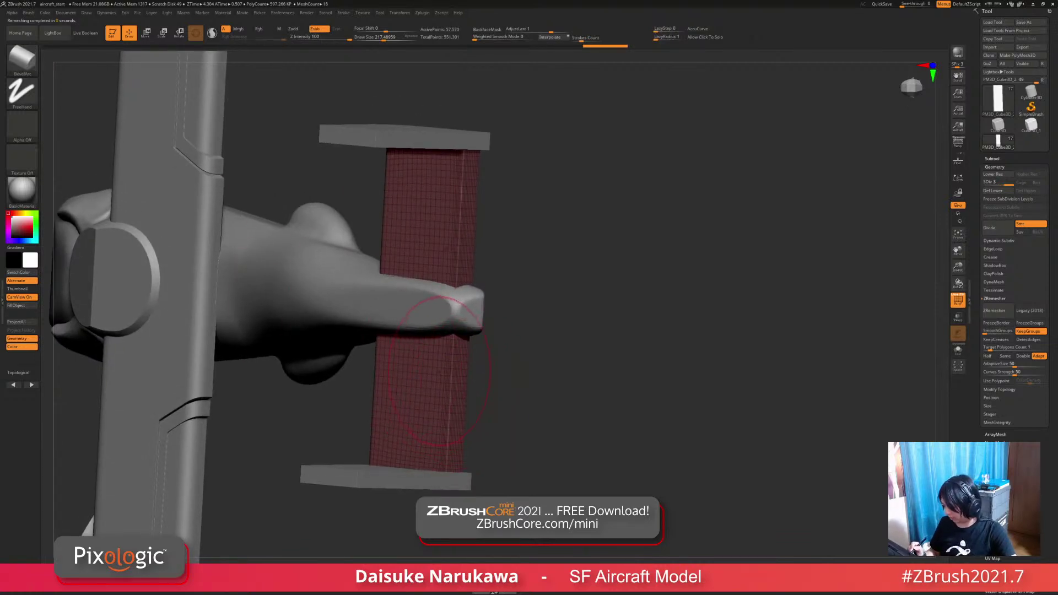
pyautogui.moveTo(444, 383)
pyautogui.mouseDown()
pyautogui.moveTo(454, 373)
pyautogui.moveTo(448, 447)
pyautogui.mouseUp()
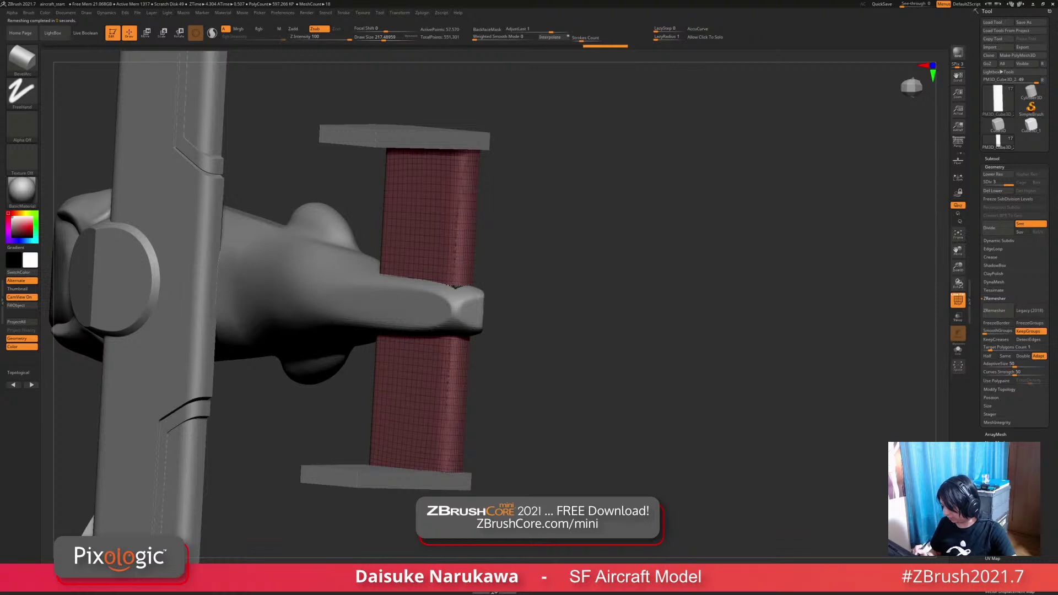
# Step: Undo the last rounding of the tail plane's trailing edge and redo it, checking the edge without PolyFrame
pyautogui.hotkey('shift', 'f')
pyautogui.moveTo(550, 430); pyautogui.dragTo(444, 325)
pyautogui.moveTo(463, 384); pyautogui.dragTo(455, 396)
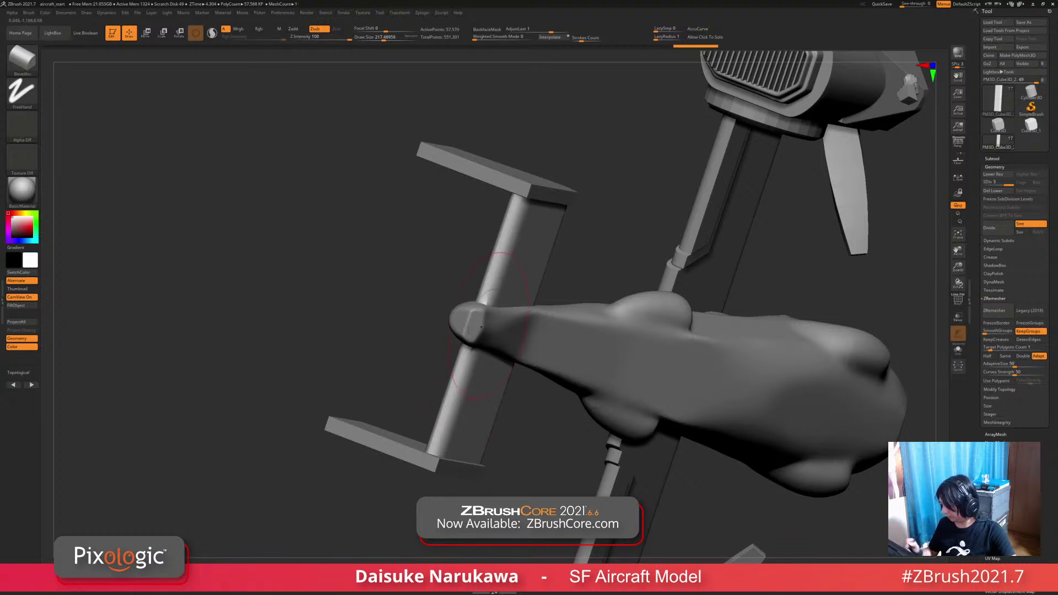
pyautogui.hotkey('ctrl', 'z')
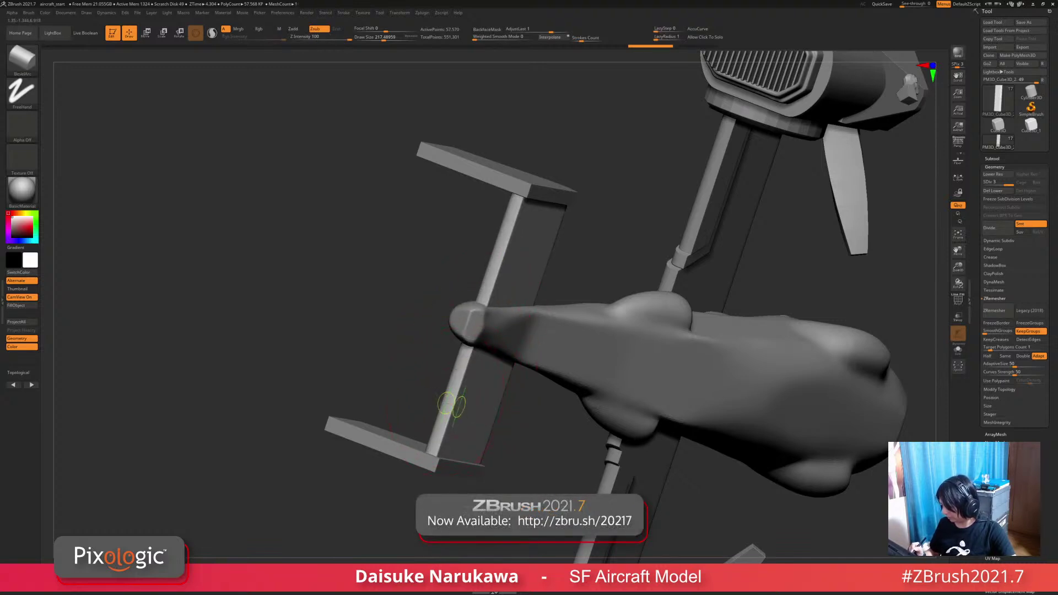
pyautogui.moveTo(446, 403); pyautogui.dragTo(463, 358)
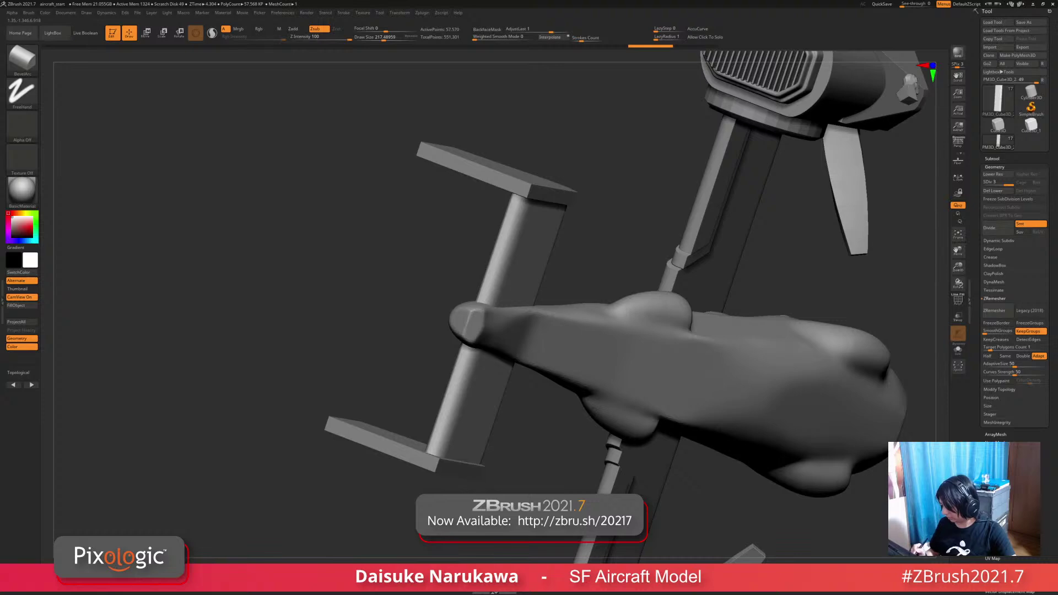
pyautogui.moveTo(220, 276); pyautogui.dragTo(480, 414)
pyautogui.hotkey('shift', 'f')
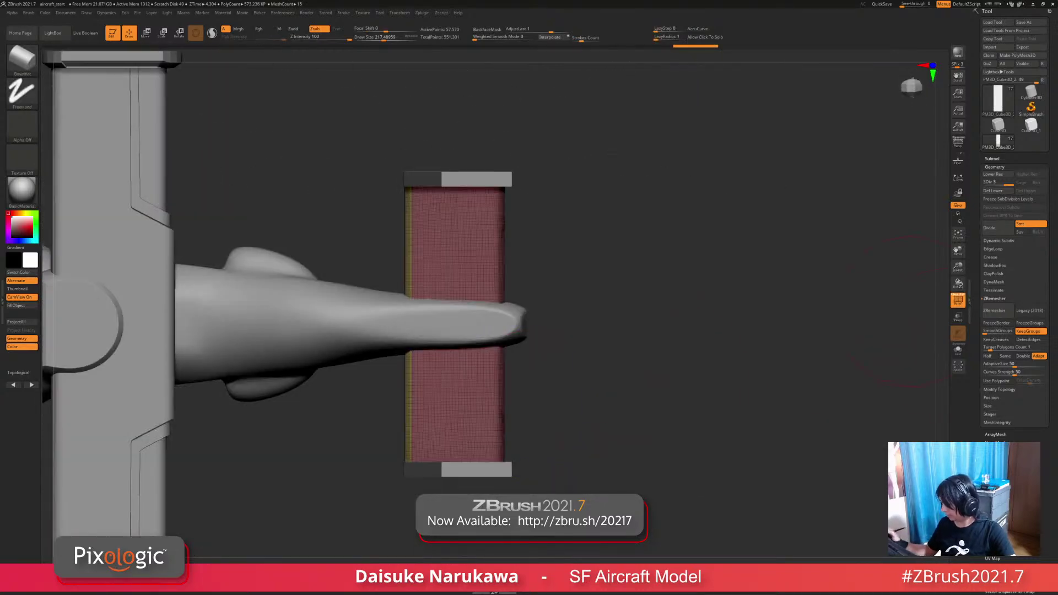
# Step: Subdivide the tail plane to level 4, round its leading edge and compare its shape with the main wing
pyautogui.moveTo(634, 385)
pyautogui.mouseDown()
pyautogui.moveTo(642, 303)
pyautogui.moveTo(650, 366)
pyautogui.moveTo(573, 386)
pyautogui.moveTo(650, 380)
pyautogui.mouseUp()
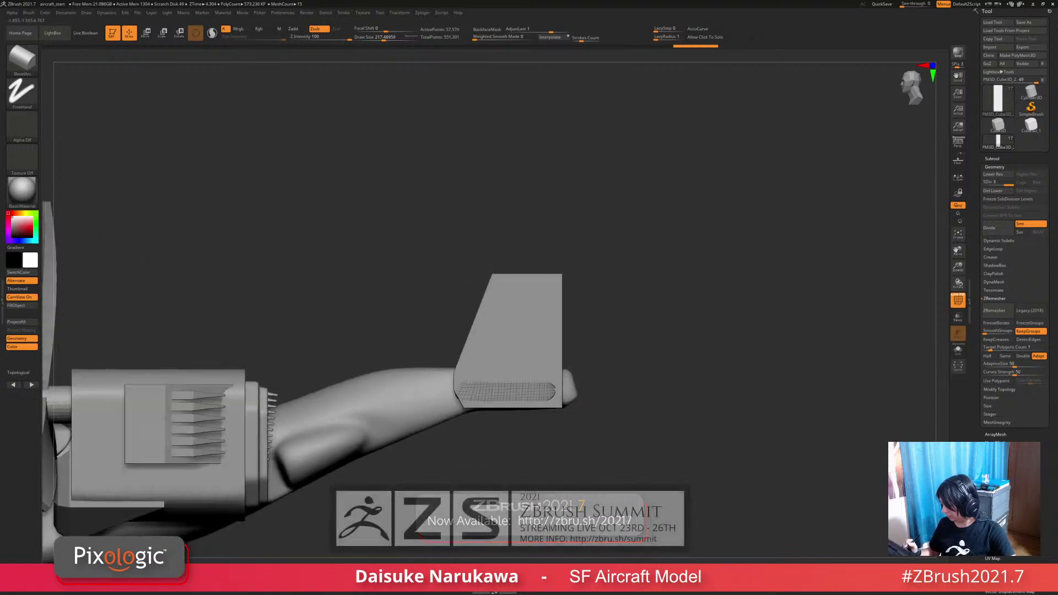
pyautogui.click(957, 300)
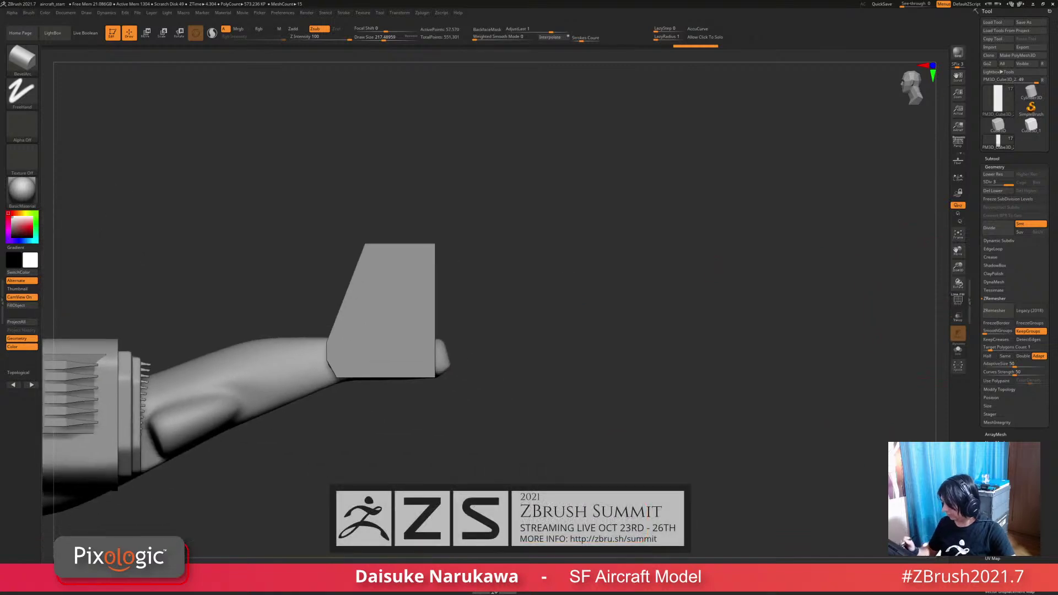
pyautogui.moveTo(529, 309); pyautogui.dragTo(552, 406)
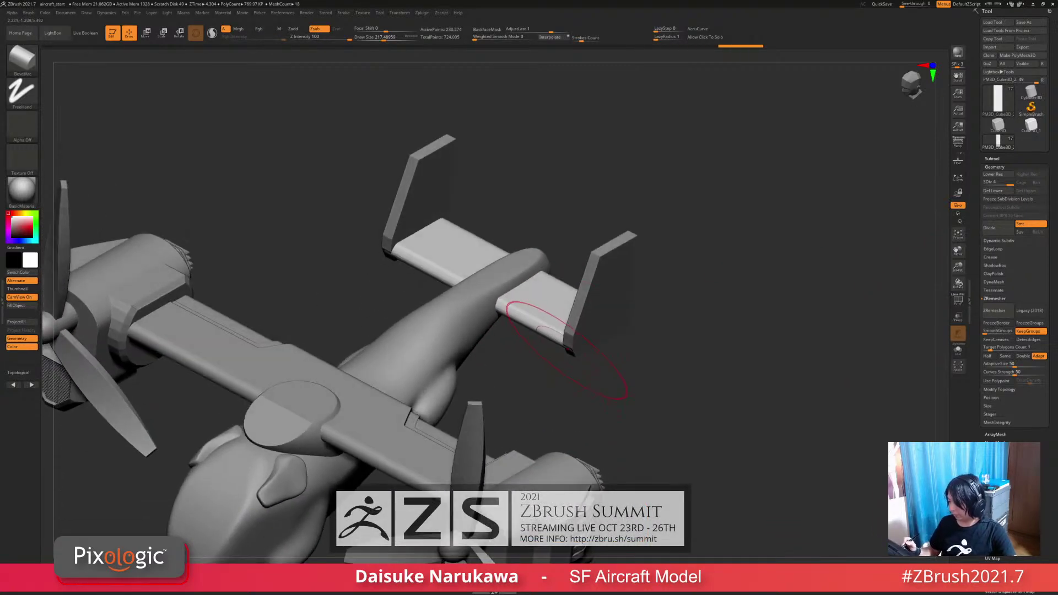
pyautogui.moveTo(544, 324)
pyautogui.mouseDown()
pyautogui.moveTo(568, 350)
pyautogui.moveTo(583, 330)
pyautogui.moveTo(613, 353)
pyautogui.moveTo(508, 312)
pyautogui.mouseUp()
pyautogui.moveTo(397, 259); pyautogui.dragTo(485, 453)
pyautogui.keyDown('alt'); pyautogui.click(478, 449); pyautogui.keyUp('alt')
pyautogui.keyDown('alt'); pyautogui.moveTo(485, 504); pyautogui.dragTo(479, 452); pyautogui.keyUp('alt')
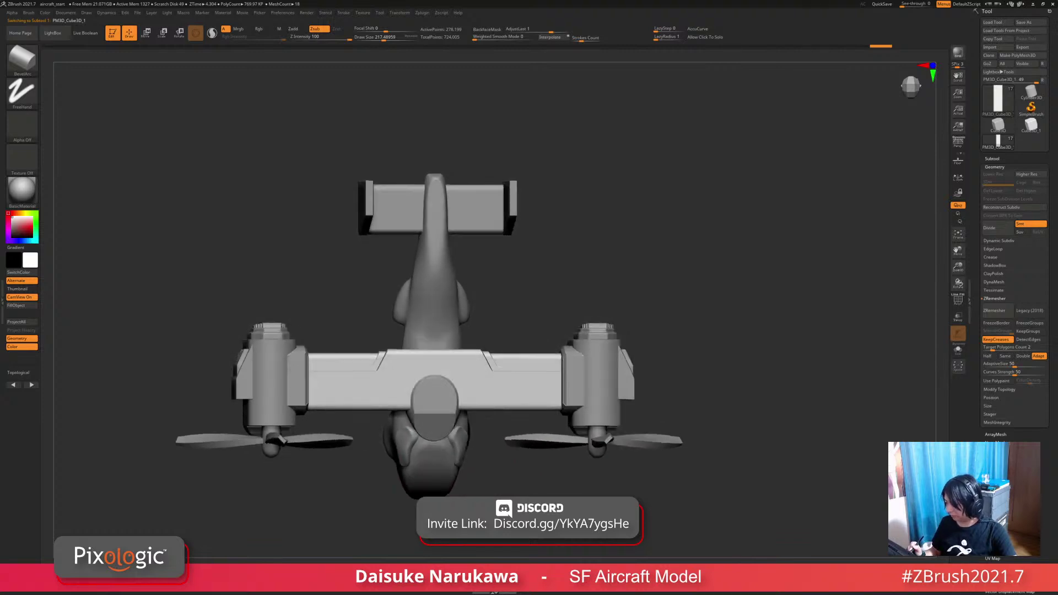
pyautogui.moveTo(479, 446); pyautogui.dragTo(456, 304)
pyautogui.keyDown('alt'); pyautogui.click(457, 304); pyautogui.keyUp('alt')
pyautogui.keyDown('ctrl'); pyautogui.moveTo(457, 303); pyautogui.dragTo(485, 370, button='right'); pyautogui.keyUp('ctrl')
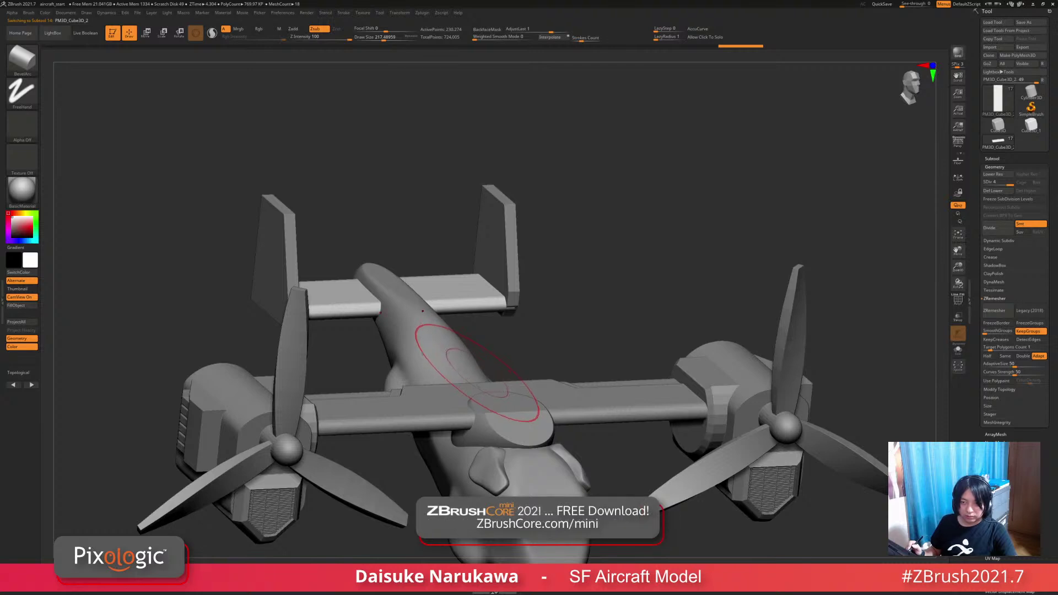
pyautogui.moveTo(476, 375); pyautogui.dragTo(421, 358, button='right')
# Step: Select the vertical tail fins and display their PolyFrame in a straight side view
pyautogui.keyDown('alt'); pyautogui.click(510, 260); pyautogui.keyUp('alt')
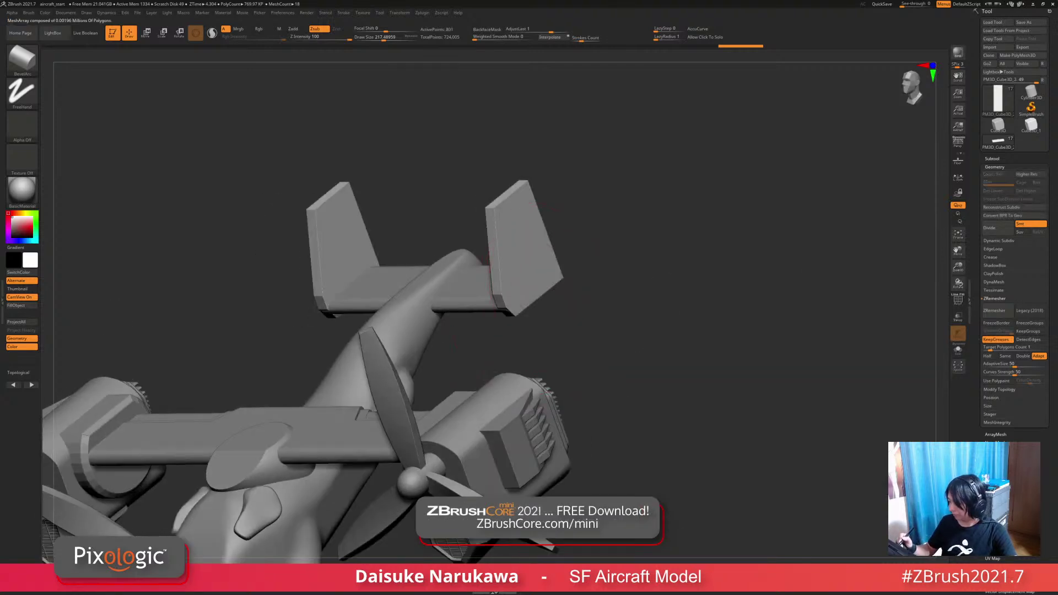
pyautogui.keyDown('shift'); pyautogui.moveTo(504, 270); pyautogui.dragTo(374, 343, button='right'); pyautogui.keyUp('shift')
pyautogui.keyDown('alt'); pyautogui.moveTo(485, 373); pyautogui.dragTo(460, 381, button='right'); pyautogui.keyUp('alt')
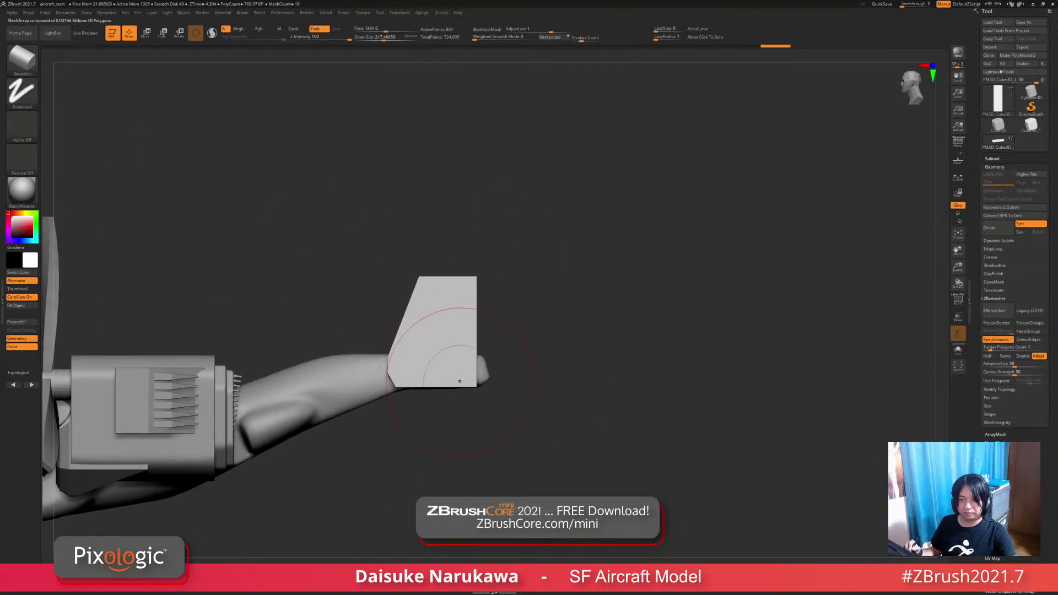
pyautogui.moveTo(443, 346)
pyautogui.mouseDown(button='right')
pyautogui.moveTo(504, 372)
pyautogui.moveTo(438, 316)
pyautogui.mouseUp(button='right')
pyautogui.hotkey('shift', 'f')
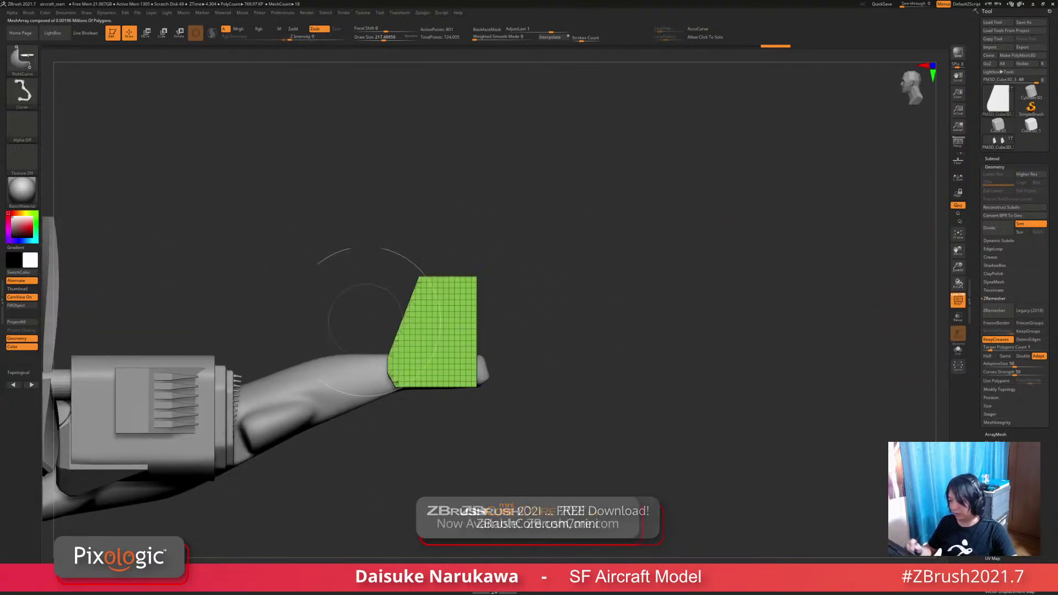
pyautogui.keyDown('alt'); pyautogui.moveTo(445, 256); pyautogui.dragTo(444, 290, button='right'); pyautogui.keyUp('alt')
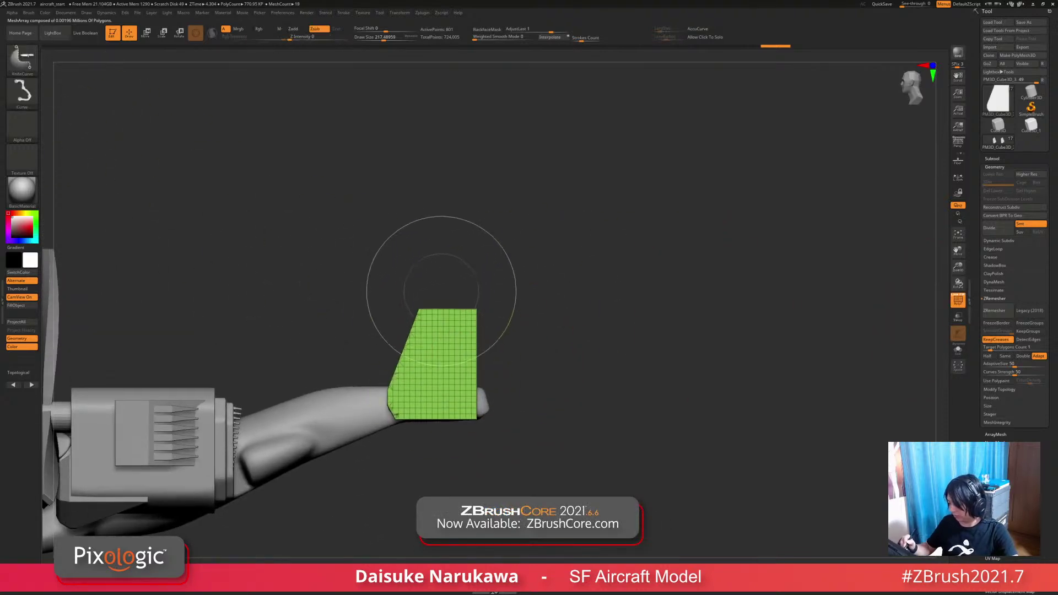
pyautogui.moveTo(443, 283)
pyautogui.keyDown('ctrl'); pyautogui.keyDown('shift'); pyautogui.mouseDown()
pyautogui.moveTo(453, 370)
pyautogui.moveTo(449, 363)
pyautogui.mouseUp(); pyautogui.keyUp('shift'); pyautogui.keyUp('ctrl')
pyautogui.hotkey('ctrl', 'z')
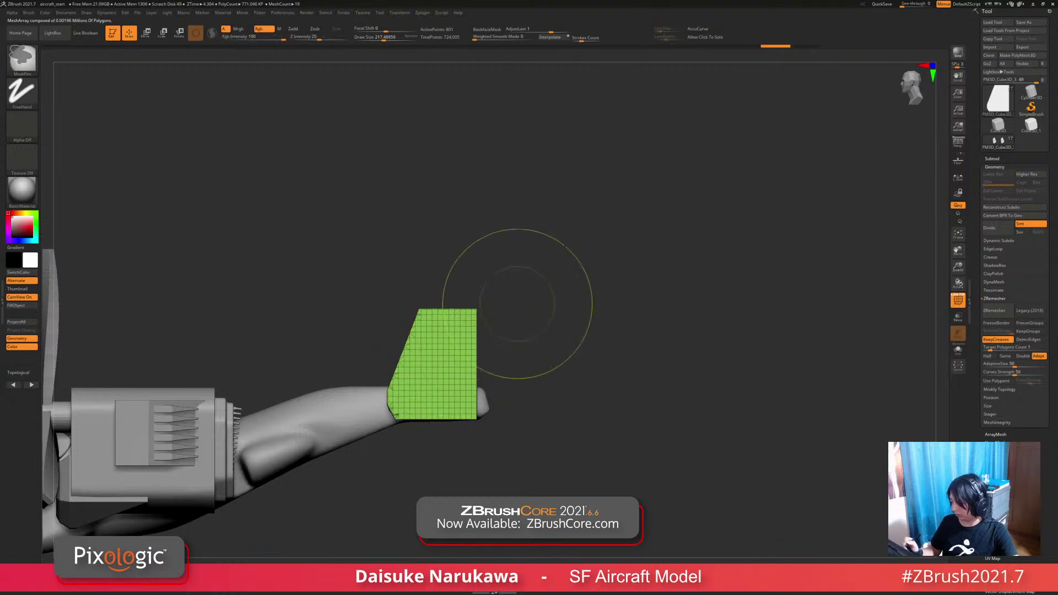
# Step: Set the Draw Size to 4 for a narrow knife gap
pyautogui.hotkey('ctrl', 'space')
pyautogui.click(545, 280)
pyautogui.click(365, 37)
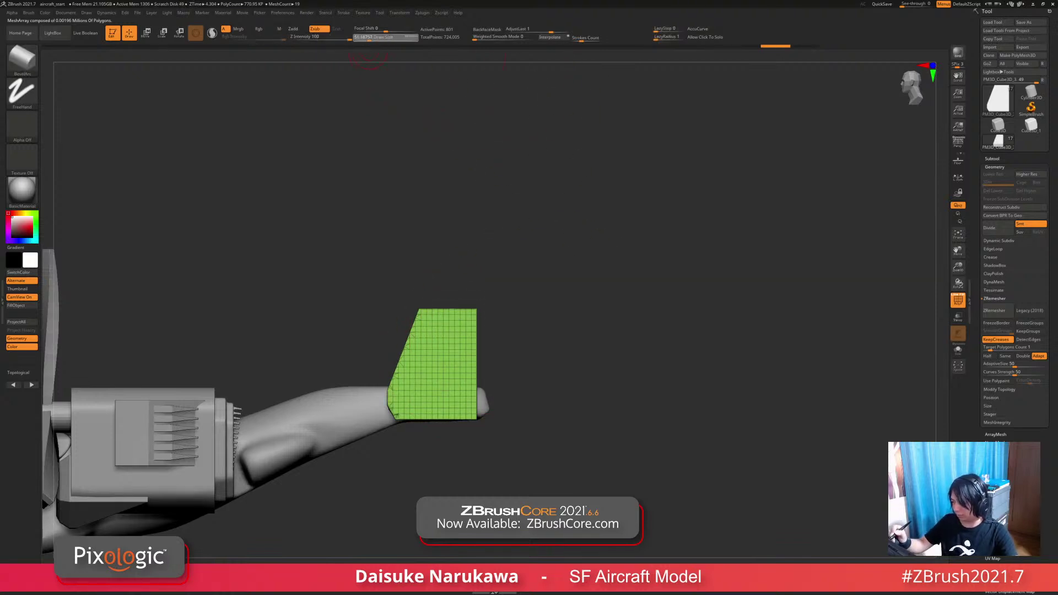
pyautogui.press('Return')
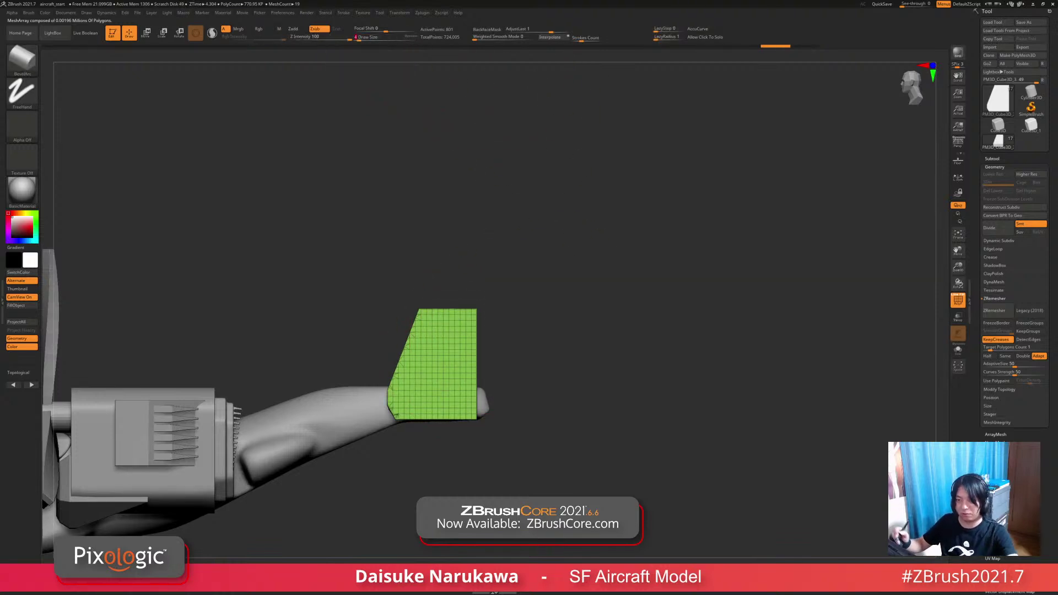
pyautogui.keyDown('ctrl'); pyautogui.moveTo(454, 220); pyautogui.dragTo(453, 251, button='right'); pyautogui.keyUp('ctrl')
pyautogui.moveTo(453, 249)
pyautogui.keyDown('ctrl'); pyautogui.keyDown('shift'); pyautogui.mouseDown()
pyautogui.moveTo(454, 363)
pyautogui.moveTo(451, 344)
pyautogui.moveTo(518, 351)
pyautogui.mouseUp(); pyautogui.keyUp('shift'); pyautogui.keyUp('ctrl')
pyautogui.keyDown('ctrl'); pyautogui.moveTo(517, 350); pyautogui.dragTo(534, 373, button='right'); pyautogui.keyUp('ctrl')
pyautogui.hotkey('ctrl', 'z')
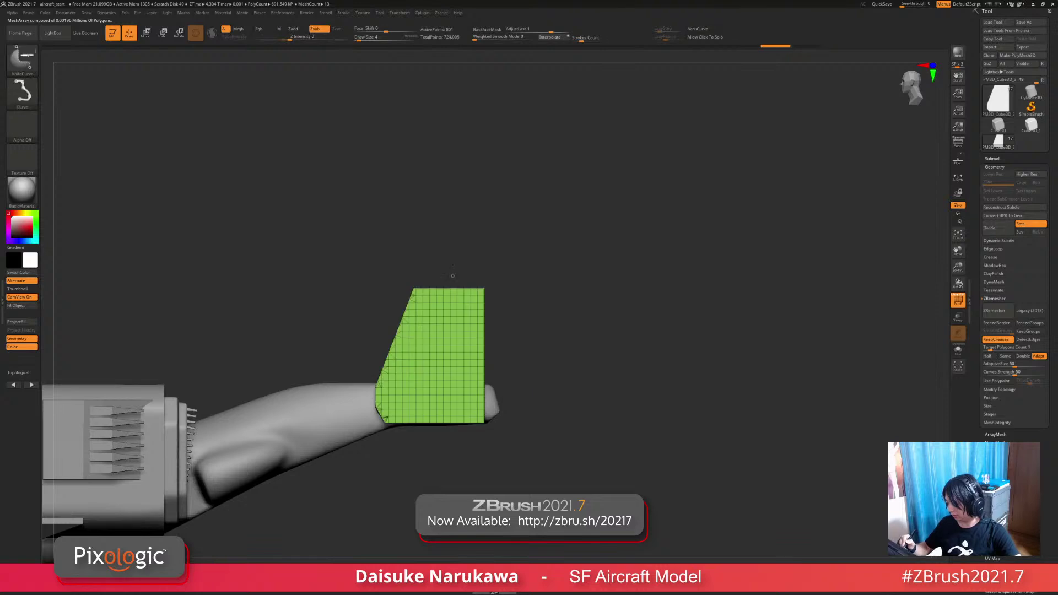
# Step: Cut an L-shaped gap with KnifeCurve from the fins' upper edge down and out through the rear edge
pyautogui.keyDown('ctrl'); pyautogui.moveTo(452, 274); pyautogui.dragTo(455, 289, button='right'); pyautogui.keyUp('ctrl')
pyautogui.moveTo(451, 270)
pyautogui.keyDown('ctrl'); pyautogui.keyDown('shift'); pyautogui.mouseDown()
pyautogui.moveTo(445, 378)
pyautogui.moveTo(505, 379)
pyautogui.mouseUp(); pyautogui.keyUp('shift'); pyautogui.keyUp('ctrl')
pyautogui.moveTo(505, 378)
pyautogui.keyDown('ctrl'); pyautogui.mouseDown(button='right')
pyautogui.moveTo(507, 358)
pyautogui.moveTo(507, 398)
pyautogui.mouseUp(button='right'); pyautogui.keyUp('ctrl')
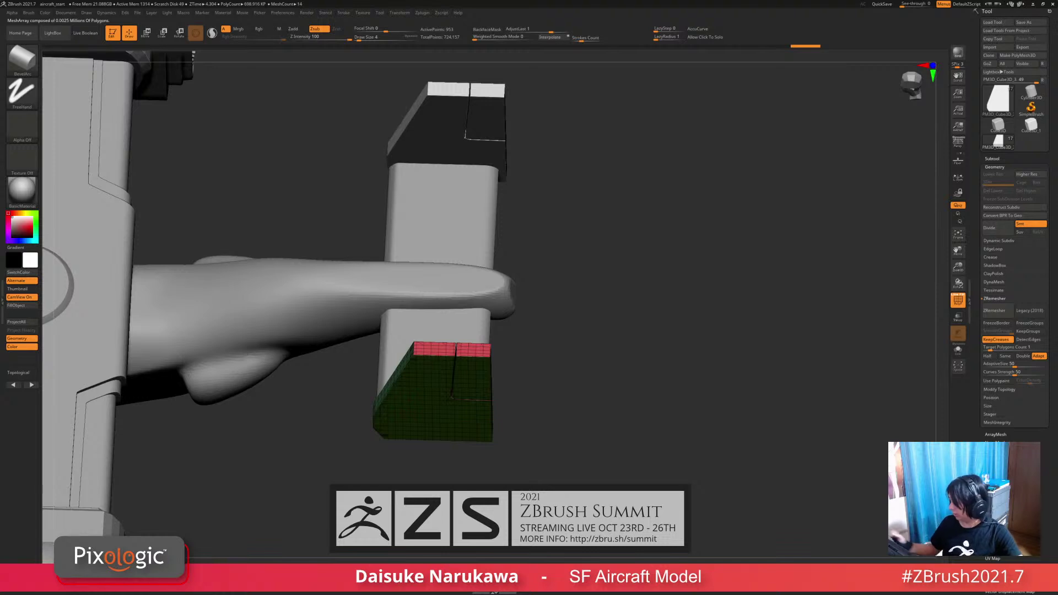
# Step: Split the cut tail fin subtool into separate parts with Split To Parts
pyautogui.click(992, 158)
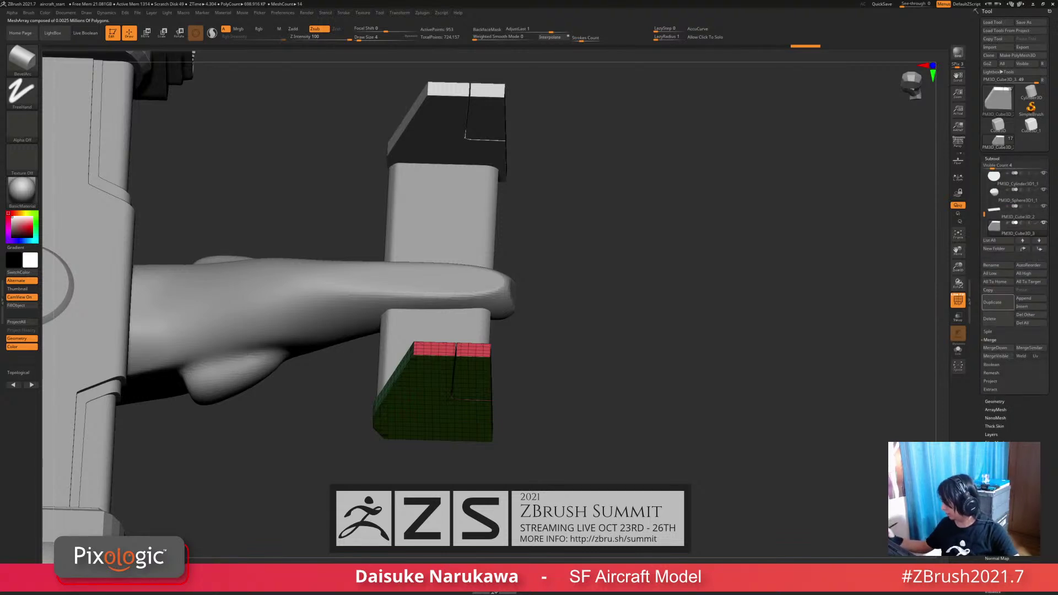
pyautogui.click(988, 331)
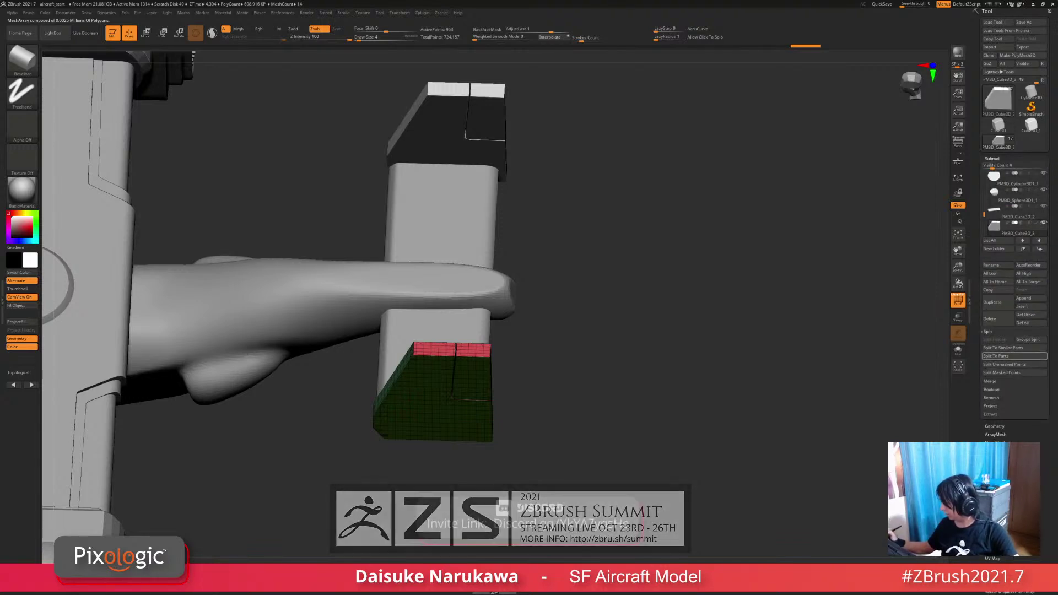
pyautogui.click(996, 356)
pyautogui.click(934, 372)
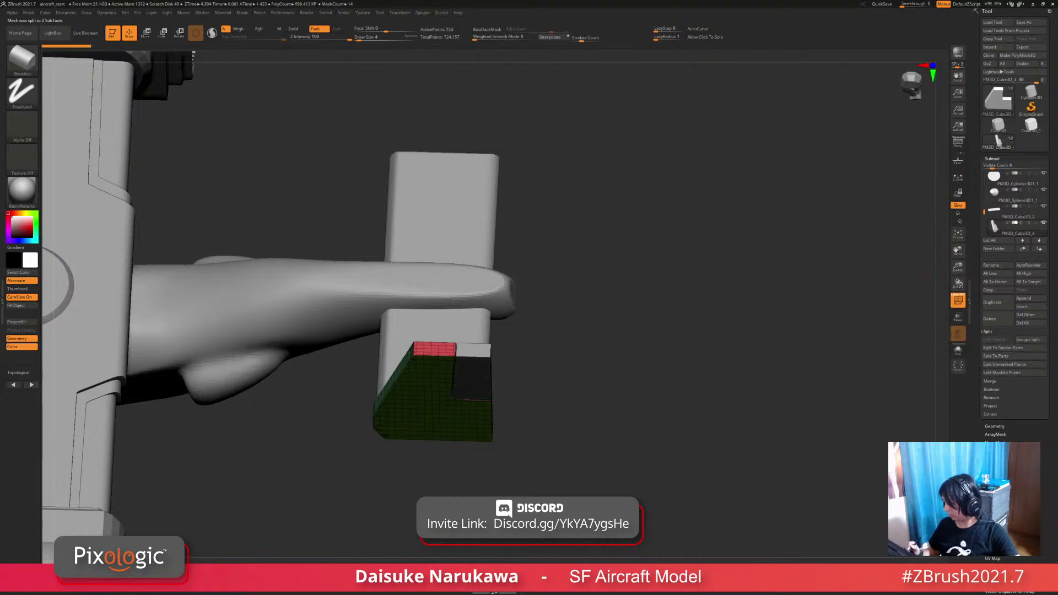
# Step: Select the rudder segment cut from the tail fin and show the transform gizmo on it
pyautogui.keyDown('alt'); pyautogui.moveTo(606, 375); pyautogui.dragTo(574, 378, button='right'); pyautogui.keyUp('alt')
pyautogui.keyDown('alt'); pyautogui.click(444, 373); pyautogui.keyUp('alt')
pyautogui.moveTo(444, 373)
pyautogui.keyDown('ctrl'); pyautogui.mouseDown(button='right')
pyautogui.moveTo(444, 419)
pyautogui.moveTo(457, 402)
pyautogui.moveTo(457, 440)
pyautogui.mouseUp(button='right'); pyautogui.keyUp('ctrl')
pyautogui.press('w')
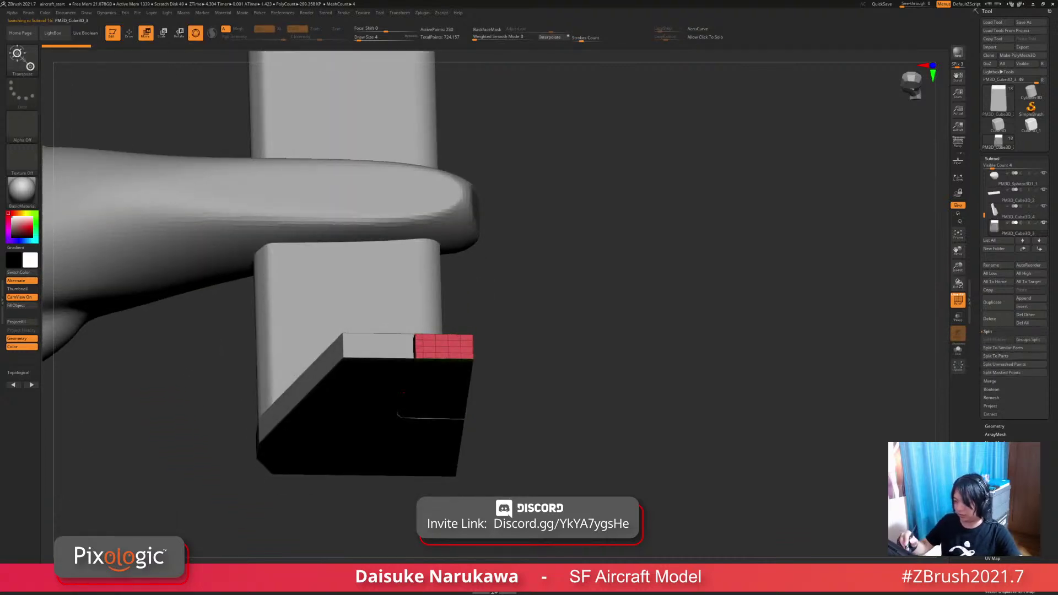
pyautogui.moveTo(435, 346); pyautogui.dragTo(441, 368, button='right')
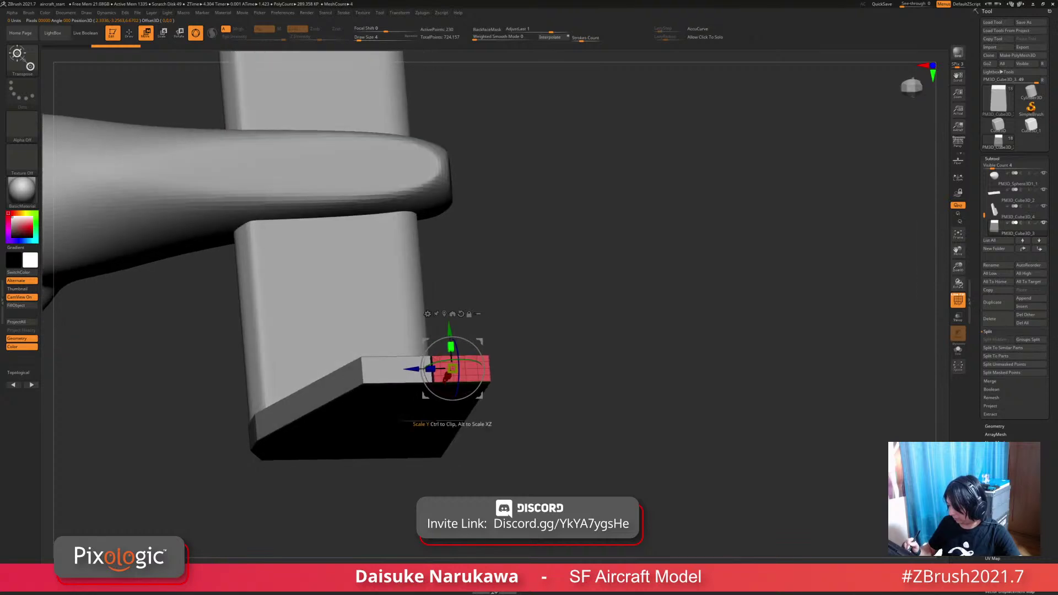
# Step: Scale the rudder slightly thinner than the fin and adjust its fit inside the fin's cut-out
pyautogui.moveTo(452, 369); pyautogui.dragTo(451, 353)
pyautogui.moveTo(451, 367); pyautogui.dragTo(463, 339, button='right')
pyautogui.moveTo(410, 368); pyautogui.dragTo(407, 368)
pyautogui.keyDown('alt'); pyautogui.moveTo(407, 368); pyautogui.dragTo(404, 316, button='right'); pyautogui.keyUp('alt')
pyautogui.moveTo(445, 357); pyautogui.dragTo(445, 361)
pyautogui.keyDown('alt'); pyautogui.moveTo(445, 361); pyautogui.dragTo(413, 297, button='right'); pyautogui.keyUp('alt')
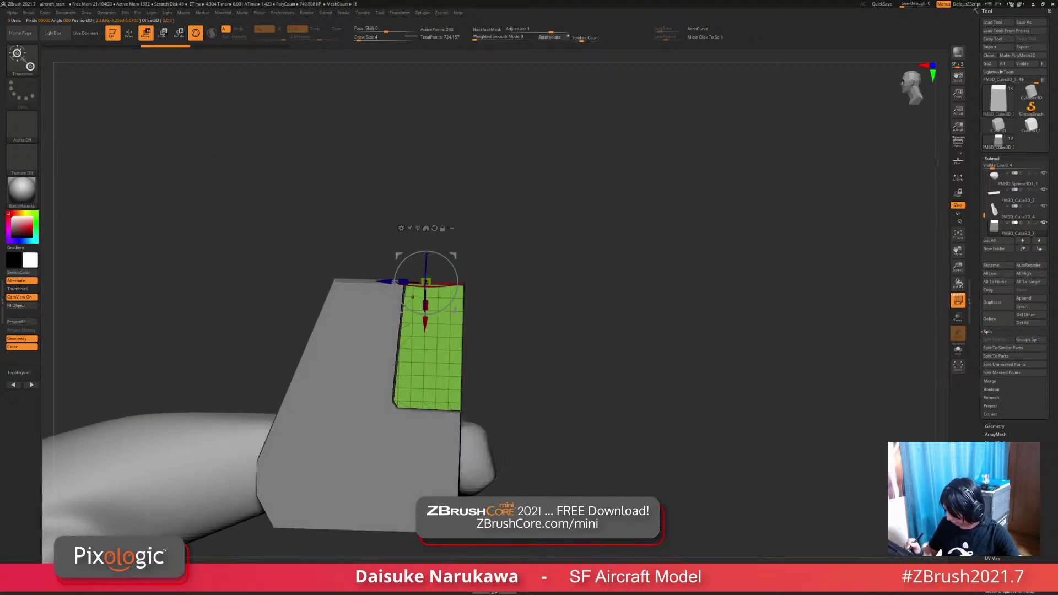
pyautogui.moveTo(425, 319); pyautogui.dragTo(424, 324)
pyautogui.moveTo(424, 325)
pyautogui.mouseDown(button='right')
pyautogui.moveTo(374, 324)
pyautogui.moveTo(419, 323)
pyautogui.mouseUp(button='right')
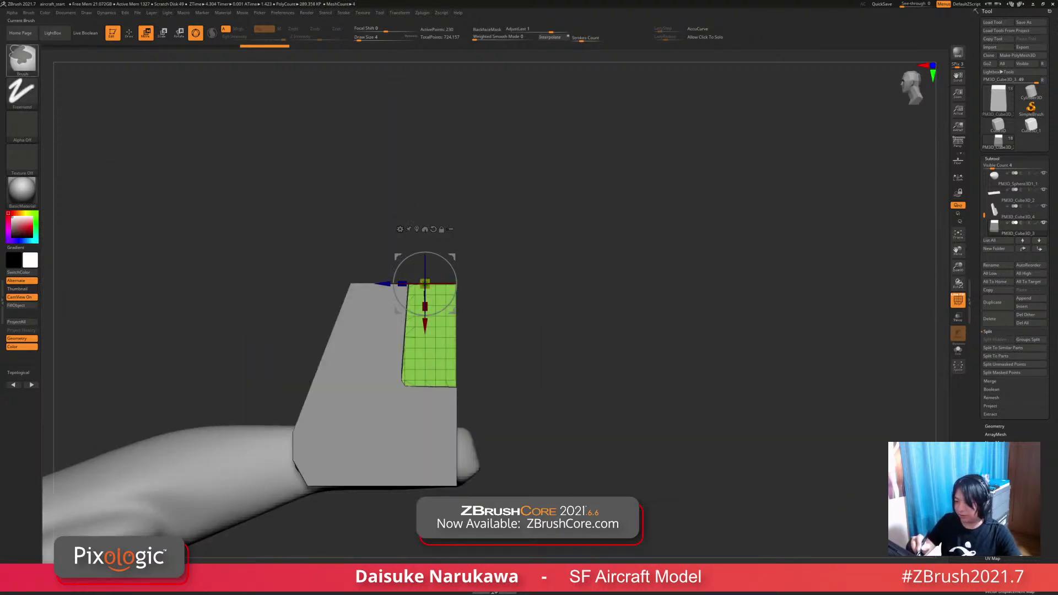
# Step: Set the masking brush to MaskRect and mask the front part of the rudder, leaving its rear free
pyautogui.keyDown('ctrl'); pyautogui.click(22, 59); pyautogui.keyUp('ctrl')
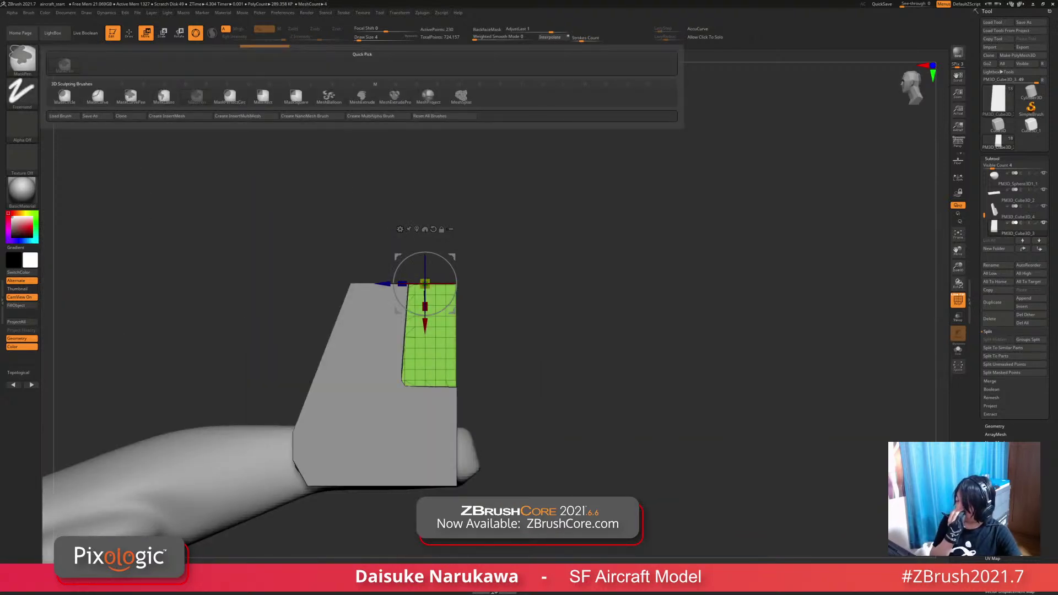
pyautogui.keyDown('ctrl'); pyautogui.click(263, 97); pyautogui.keyUp('ctrl')
pyautogui.moveTo(498, 192)
pyautogui.keyDown('ctrl'); pyautogui.mouseDown()
pyautogui.moveTo(437, 319)
pyautogui.moveTo(430, 425)
pyautogui.moveTo(433, 403)
pyautogui.mouseUp(); pyautogui.keyUp('ctrl')
pyautogui.hotkey('ctrl', 'i')
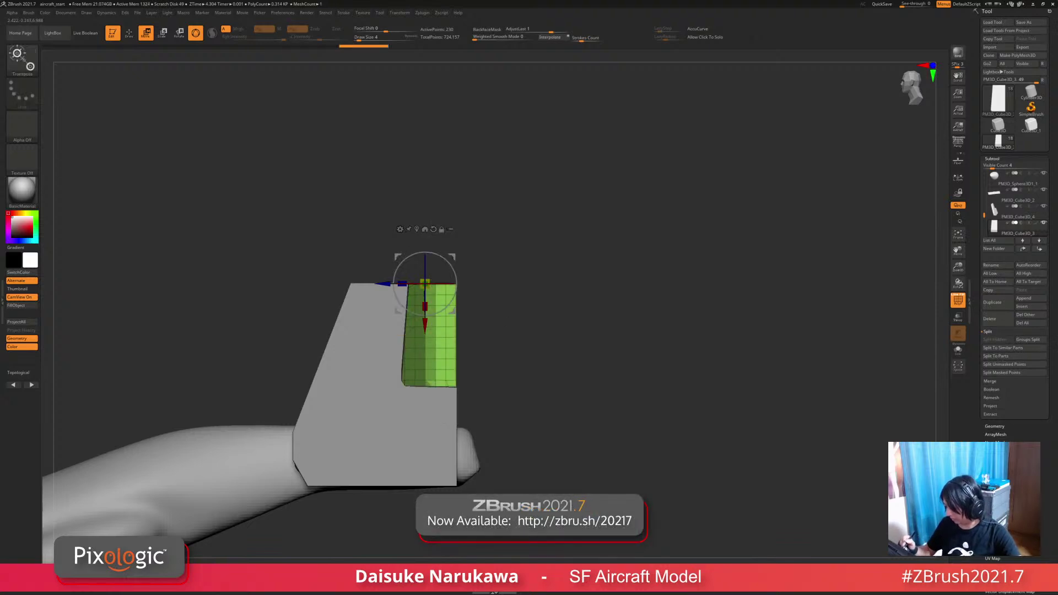
# Step: Try centring the gizmo on the rudder's unmasked rear and scaling its thickness to about 0.61
pyautogui.moveTo(551, 248); pyautogui.dragTo(496, 242)
pyautogui.click(417, 229)
pyautogui.moveTo(458, 332); pyautogui.dragTo(448, 334)
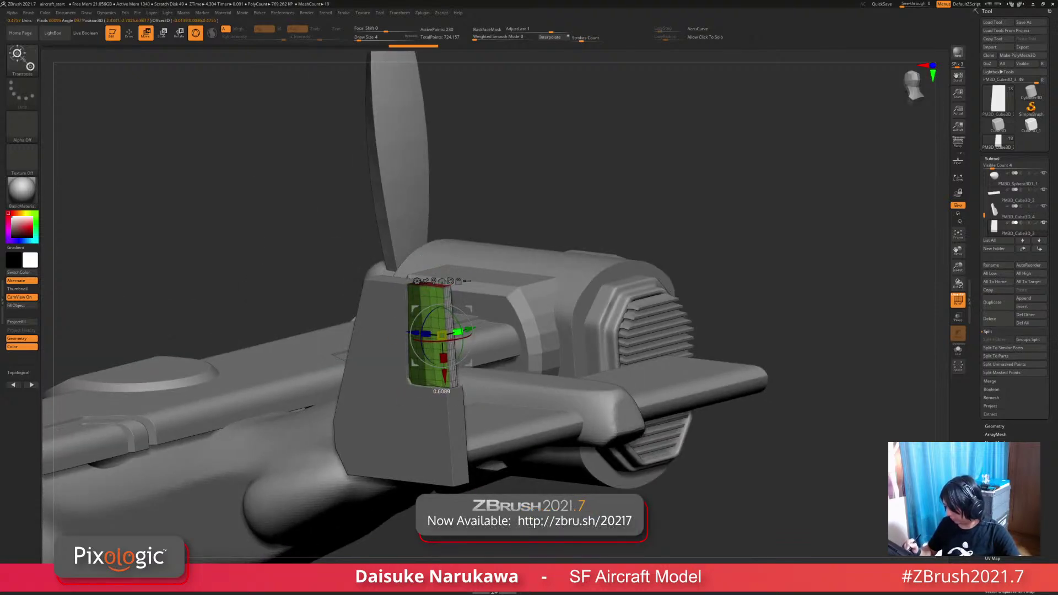
pyautogui.moveTo(448, 334); pyautogui.dragTo(453, 347, button='right')
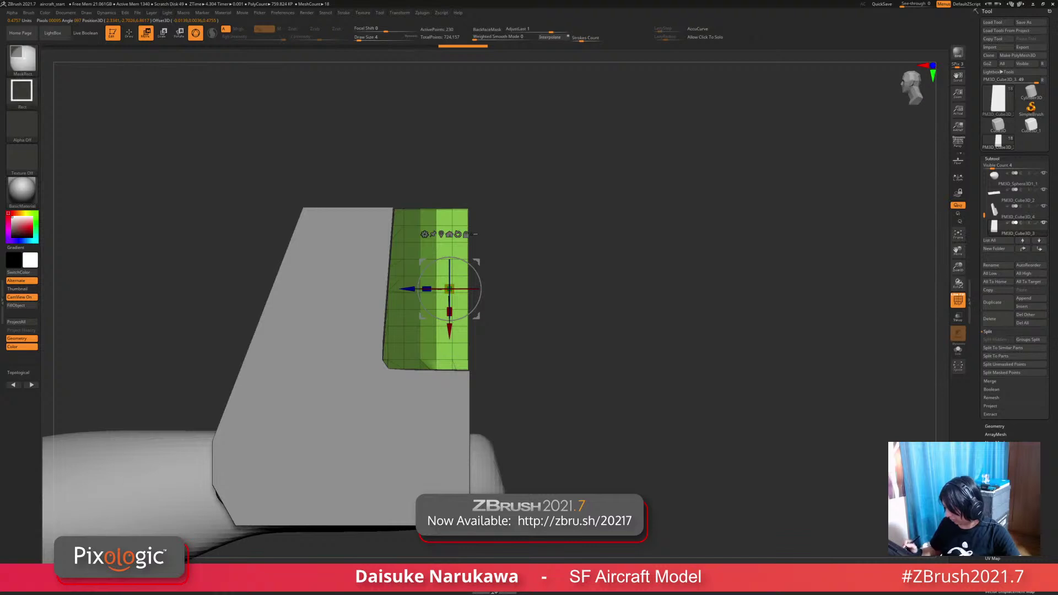
# Step: Try masking all but a narrow strip along the rudder's rear edge and thinning that strip further
pyautogui.keyDown('ctrl'); pyautogui.moveTo(639, 400); pyautogui.dragTo(653, 415); pyautogui.keyUp('ctrl')
pyautogui.keyDown('ctrl'); pyautogui.moveTo(653, 414); pyautogui.dragTo(460, 163); pyautogui.keyUp('ctrl')
pyautogui.keyDown('ctrl'); pyautogui.click(518, 215); pyautogui.keyUp('ctrl')
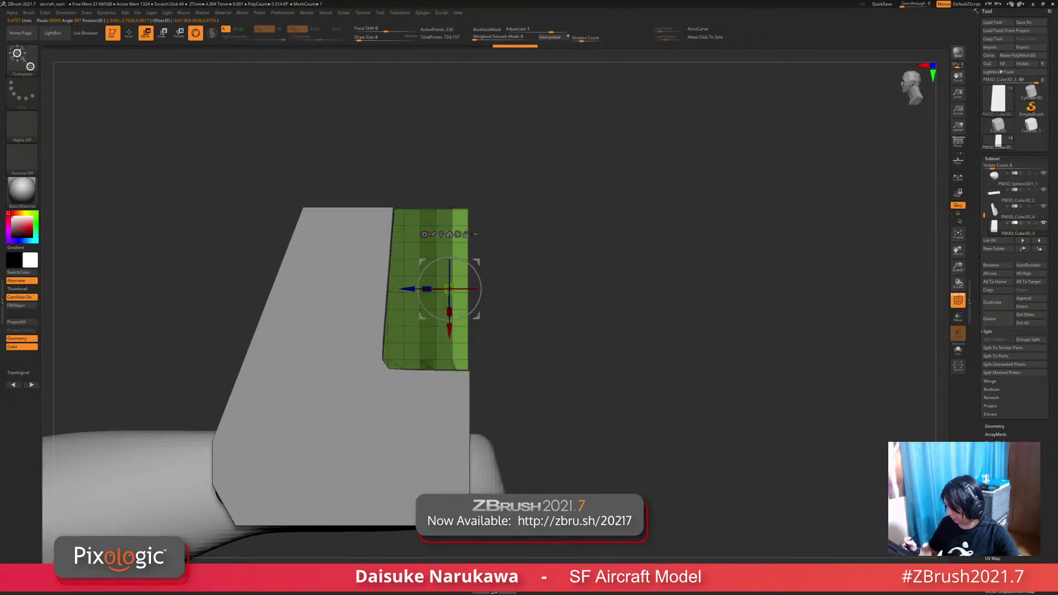
pyautogui.moveTo(563, 231); pyautogui.dragTo(540, 320)
pyautogui.moveTo(455, 275); pyautogui.dragTo(449, 299)
# Step: Try isolating the rudder's trailing edge with another rectangular mask and tapering it a little more
pyautogui.keyDown('shift'); pyautogui.moveTo(568, 325); pyautogui.dragTo(581, 276); pyautogui.keyUp('shift')
pyautogui.keyDown('ctrl'); pyautogui.moveTo(583, 275); pyautogui.dragTo(452, 126); pyautogui.keyUp('ctrl')
pyautogui.keyDown('ctrl'); pyautogui.click(518, 171); pyautogui.keyUp('ctrl')
pyautogui.moveTo(540, 182); pyautogui.dragTo(578, 275)
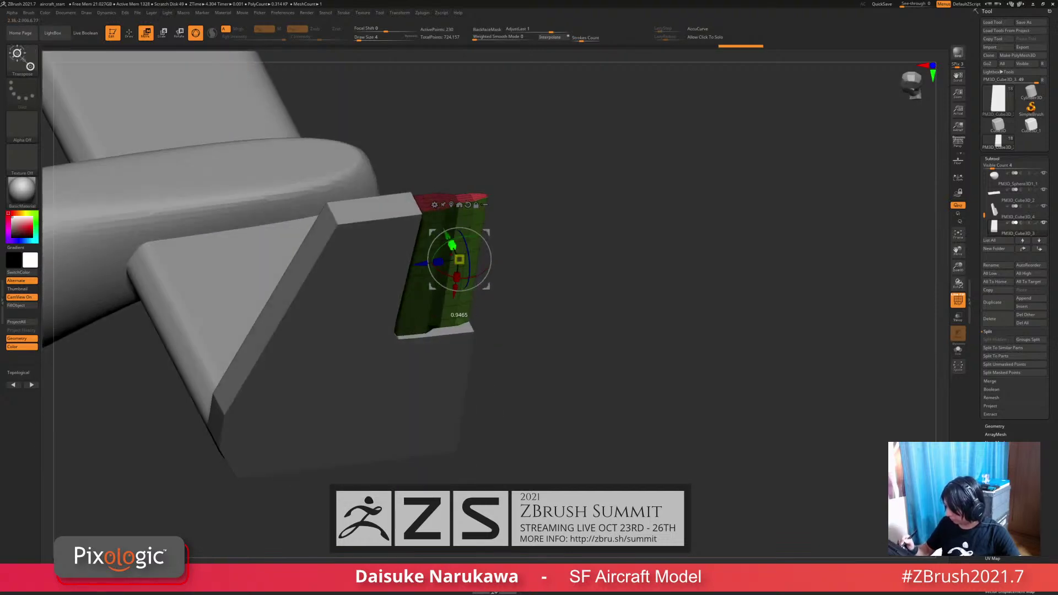
pyautogui.moveTo(452, 246); pyautogui.dragTo(453, 248)
# Step: Try masking everything except a vertical strip in the rudder's middle and adjusting that strip's thickness
pyautogui.keyDown('ctrl'); pyautogui.moveTo(567, 275); pyautogui.dragTo(568, 237, button='right'); pyautogui.keyUp('ctrl')
pyautogui.moveTo(574, 248)
pyautogui.keyDown('shift'); pyautogui.mouseDown()
pyautogui.moveTo(584, 193)
pyautogui.moveTo(595, 276)
pyautogui.moveTo(523, 265)
pyautogui.moveTo(595, 320)
pyautogui.moveTo(599, 248)
pyautogui.moveTo(606, 298)
pyautogui.moveTo(584, 248)
pyautogui.moveTo(601, 275)
pyautogui.mouseUp(); pyautogui.keyUp('shift')
pyautogui.moveTo(601, 248)
pyautogui.keyDown('alt'); pyautogui.mouseDown()
pyautogui.moveTo(599, 302)
pyautogui.moveTo(590, 270)
pyautogui.mouseUp(); pyautogui.keyUp('alt')
pyautogui.keyDown('ctrl'); pyautogui.moveTo(424, 178); pyautogui.dragTo(443, 369); pyautogui.keyUp('ctrl')
pyautogui.keyDown('ctrl'); pyautogui.click(496, 353); pyautogui.keyUp('ctrl')
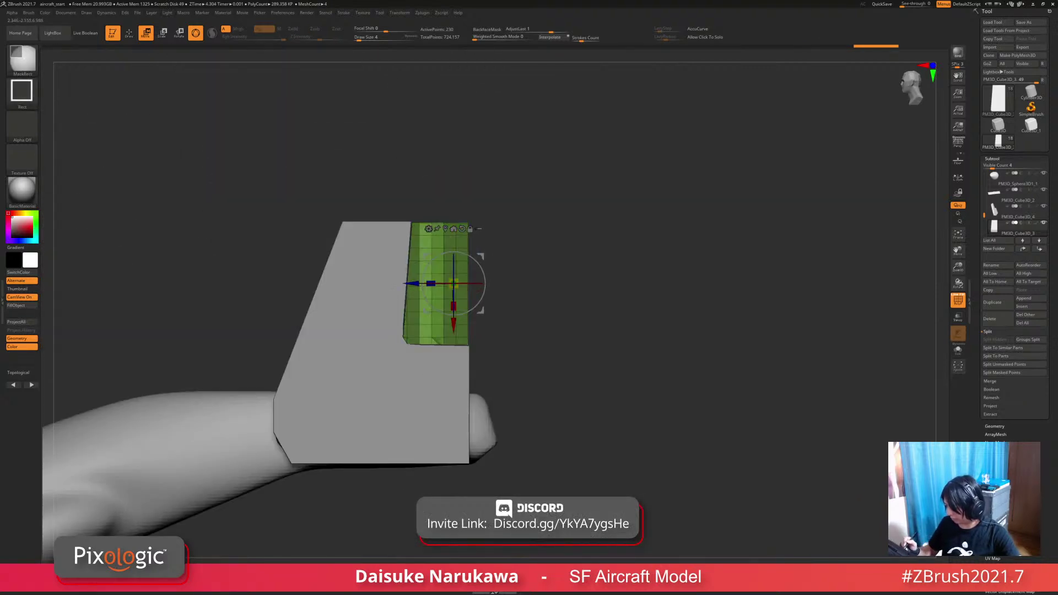
pyautogui.moveTo(524, 309); pyautogui.dragTo(518, 364)
pyautogui.moveTo(451, 265); pyautogui.dragTo(450, 267)
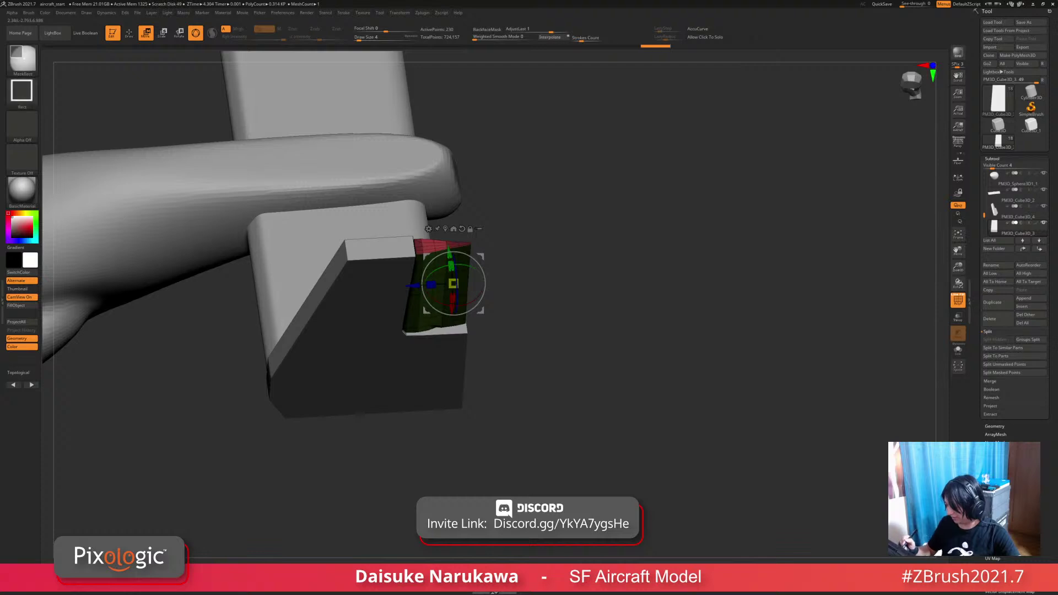
# Step: Try clearing the mask and remeshing the tapered rudder with ZRemesher
pyautogui.keyDown('ctrl'); pyautogui.moveTo(573, 308); pyautogui.dragTo(590, 325); pyautogui.keyUp('ctrl')
pyautogui.moveTo(589, 325); pyautogui.dragTo(590, 265)
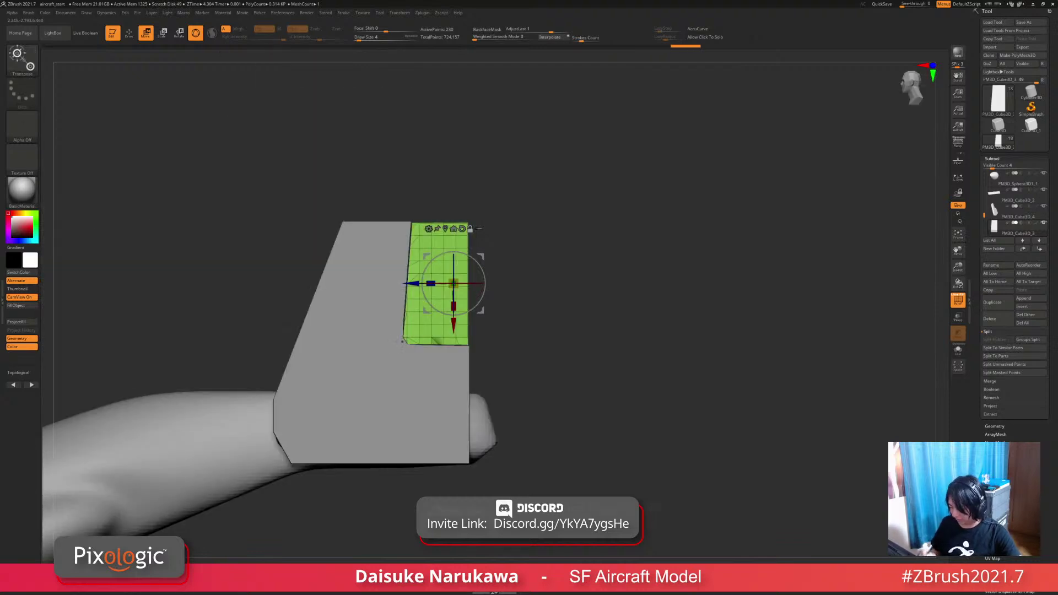
pyautogui.moveTo(402, 342); pyautogui.dragTo(422, 365)
pyautogui.press('q')
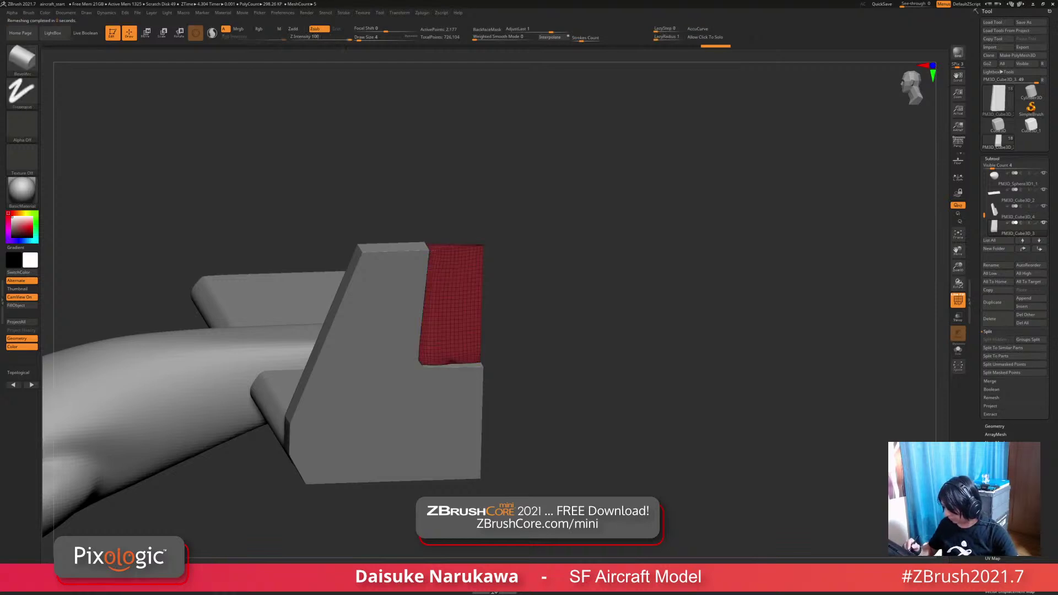
pyautogui.moveTo(634, 386); pyautogui.dragTo(634, 333)
# Step: Undo the rudder's remesh and tapering edits, and clear its remaining mask
pyautogui.hotkey('ctrl', 'z')
pyautogui.hotkey('ctrl', 'z')
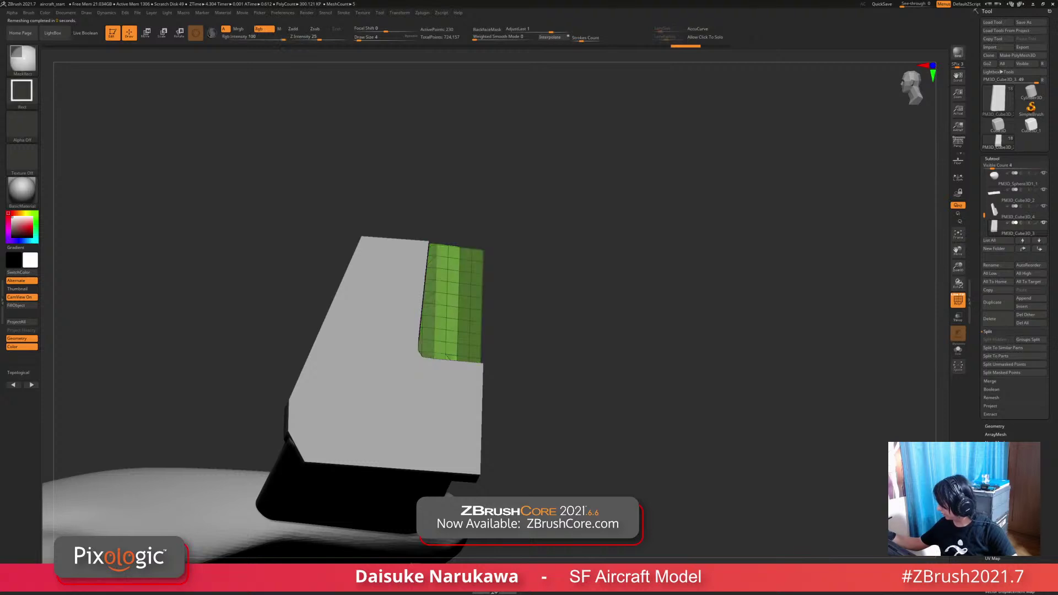
pyautogui.hotkey('ctrl', 'z')
pyautogui.hotkey('ctrl', 'z')
pyautogui.hotkey('ctrl', 'z')
pyautogui.hotkey('ctrl', 'z')
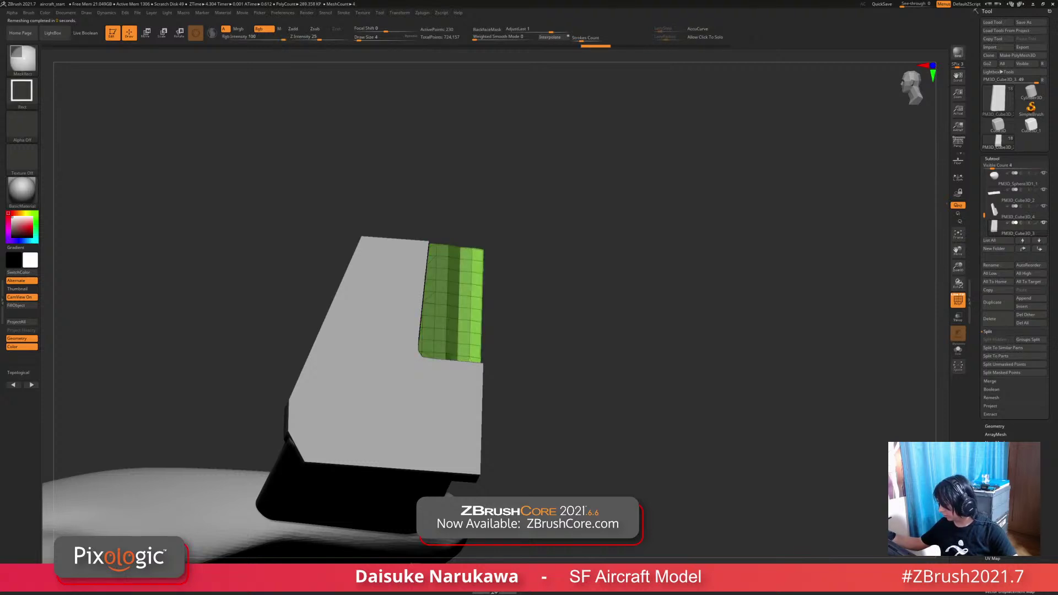
pyautogui.hotkey('ctrl', 'z')
pyautogui.hotkey('ctrl', 'z')
pyautogui.hotkey('ctrl', 'z')
pyautogui.hotkey('ctrl', 'z')
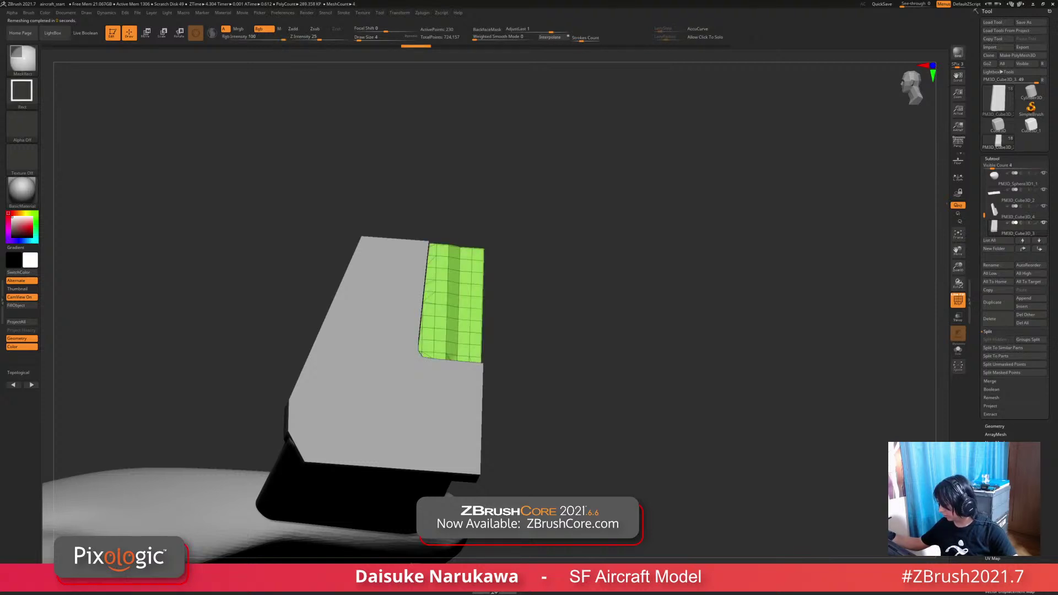
pyautogui.hotkey('ctrl', 'z')
pyautogui.hotkey('ctrl', 'z')
pyautogui.hotkey('ctrl', 'z')
pyautogui.hotkey('ctrl', 'z')
pyautogui.hotkey('ctrl', 'z')
pyautogui.hotkey('ctrl', 'z')
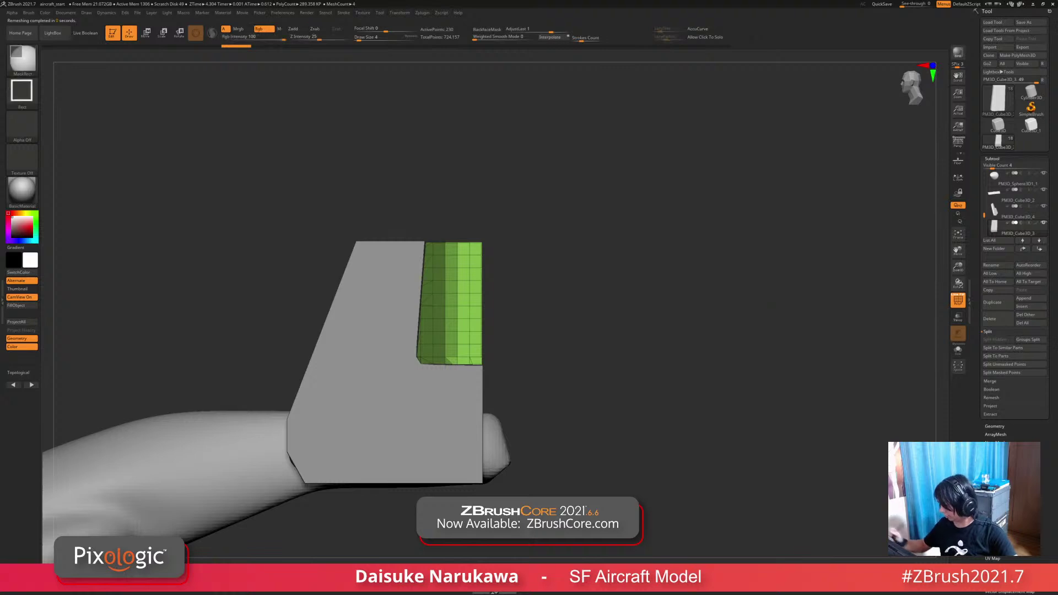
pyautogui.hotkey('ctrl', 'shift', 'a')
# Step: Try remeshing the flat rudder with ZRemesher using KeepCreases, then undo it
pyautogui.click(992, 159)
pyautogui.click(995, 167)
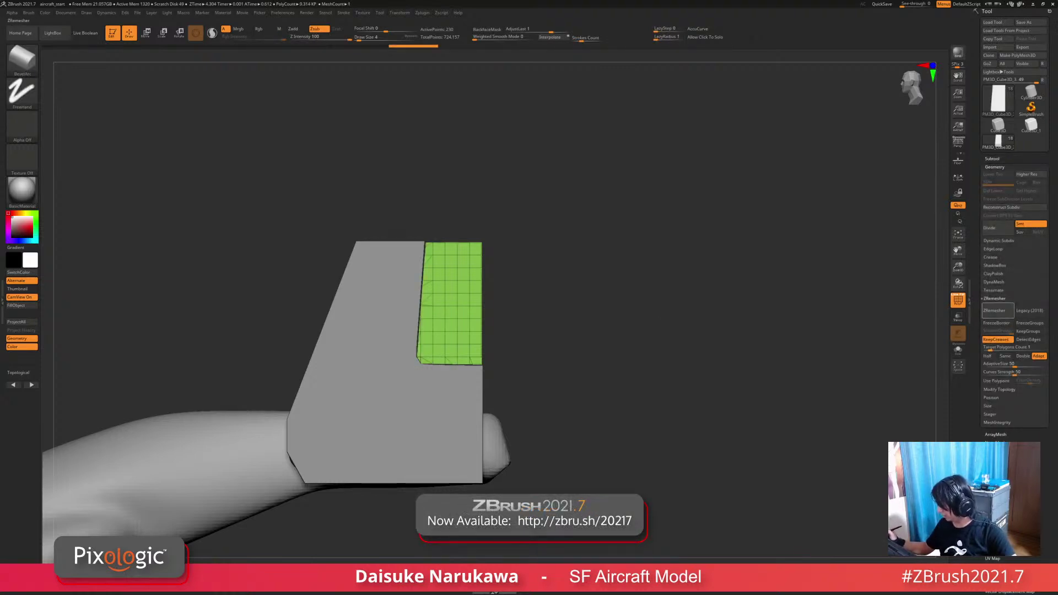
pyautogui.click(997, 310)
pyautogui.moveTo(623, 297); pyautogui.dragTo(624, 372)
pyautogui.hotkey('ctrl', 'z')
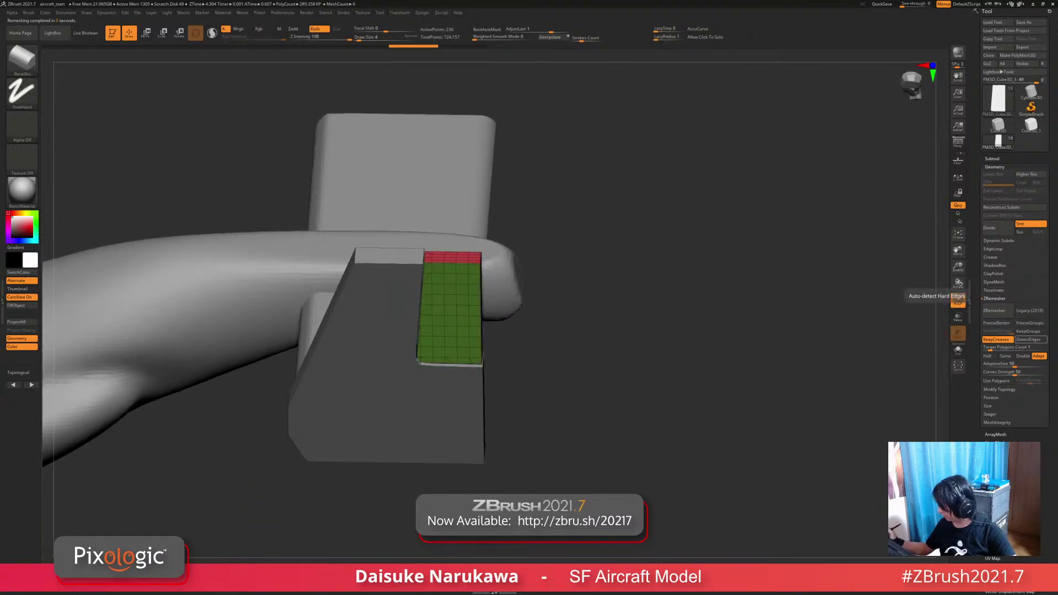
# Step: Remesh the rudder with ZRemesher with DetectEdges enabled
pyautogui.click(1030, 340)
pyautogui.click(998, 311)
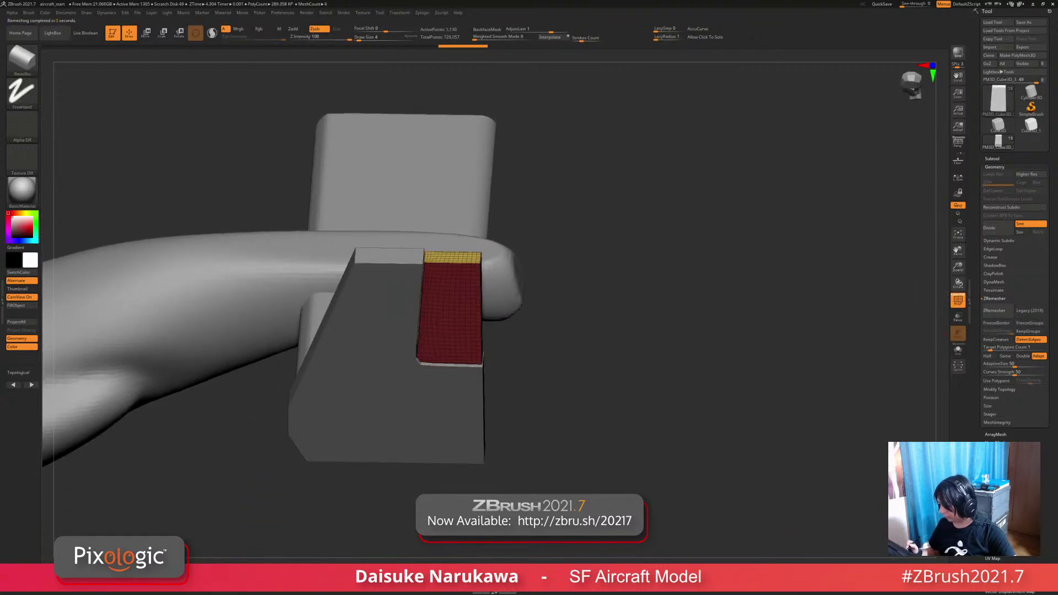
pyautogui.moveTo(595, 298)
pyautogui.keyDown('shift'); pyautogui.mouseDown()
pyautogui.moveTo(593, 380)
pyautogui.moveTo(438, 294)
pyautogui.mouseUp(); pyautogui.keyUp('shift')
pyautogui.moveTo(543, 365); pyautogui.dragTo(547, 276)
# Step: Centre the gizmo on the remeshed rudder and scale its thickness to about 0.77
pyautogui.click(146, 33)
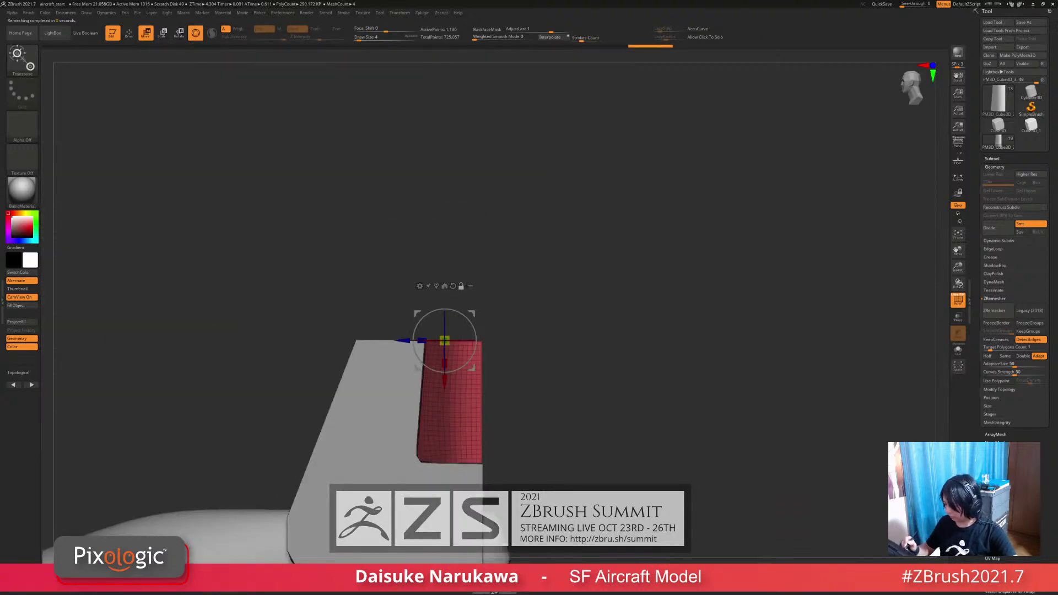
pyautogui.keyDown('alt'); pyautogui.click(437, 286); pyautogui.keyUp('alt')
pyautogui.moveTo(556, 331)
pyautogui.mouseDown()
pyautogui.moveTo(601, 397)
pyautogui.moveTo(543, 308)
pyautogui.moveTo(523, 306)
pyautogui.moveTo(562, 353)
pyautogui.mouseUp()
pyautogui.moveTo(428, 369); pyautogui.dragTo(428, 369)
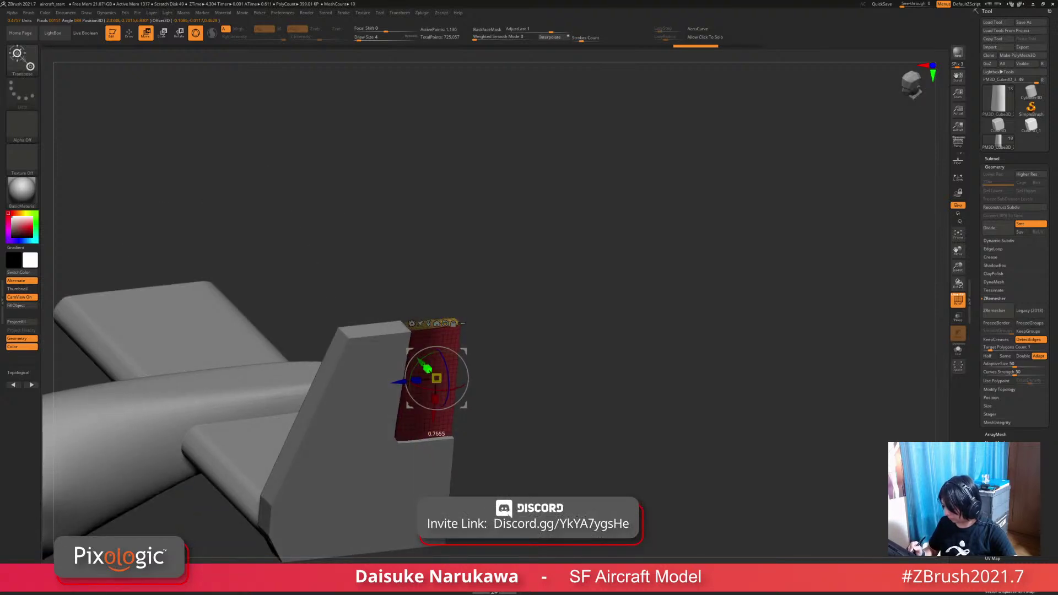
# Step: Hide the PolyFrame and subdivide the rudder to smooth it
pyautogui.hotkey('shift', 'f')
pyautogui.moveTo(563, 352)
pyautogui.keyDown('shift'); pyautogui.mouseDown()
pyautogui.moveTo(543, 331)
pyautogui.moveTo(573, 341)
pyautogui.moveTo(547, 321)
pyautogui.moveTo(565, 332)
pyautogui.moveTo(565, 314)
pyautogui.moveTo(576, 336)
pyautogui.moveTo(567, 374)
pyautogui.moveTo(564, 346)
pyautogui.moveTo(617, 342)
pyautogui.moveTo(596, 379)
pyautogui.mouseUp(); pyautogui.keyUp('shift')
pyautogui.hotkey('ctrl', 'd')
# Step: Mirror the tail fin to the other side with Array Mesh, using Repeat 2 and X Mirror
pyautogui.keyDown('alt'); pyautogui.click(394, 441); pyautogui.keyUp('alt')
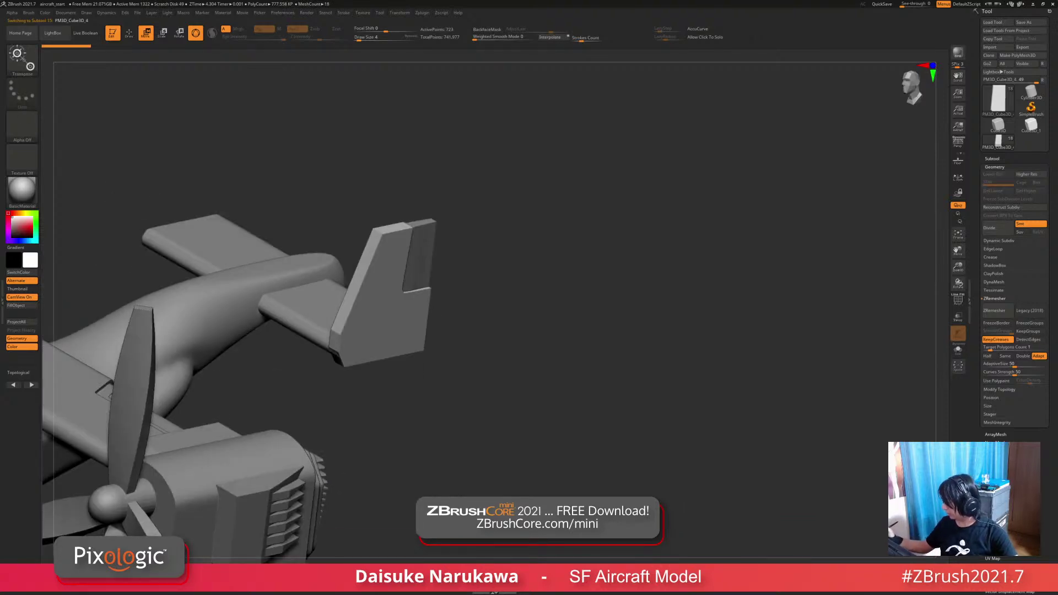
pyautogui.click(996, 435)
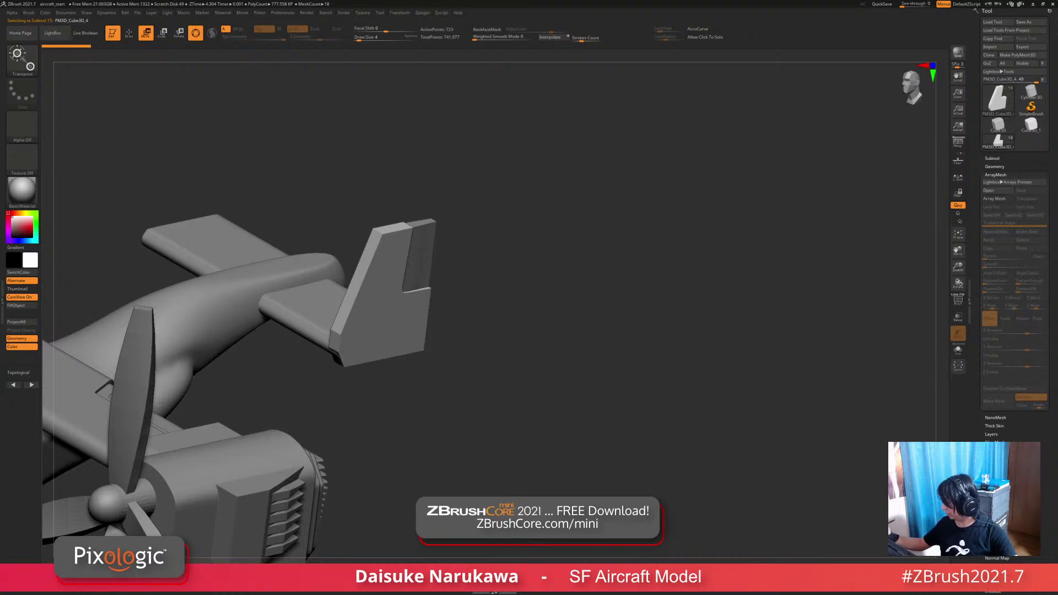
pyautogui.click(994, 198)
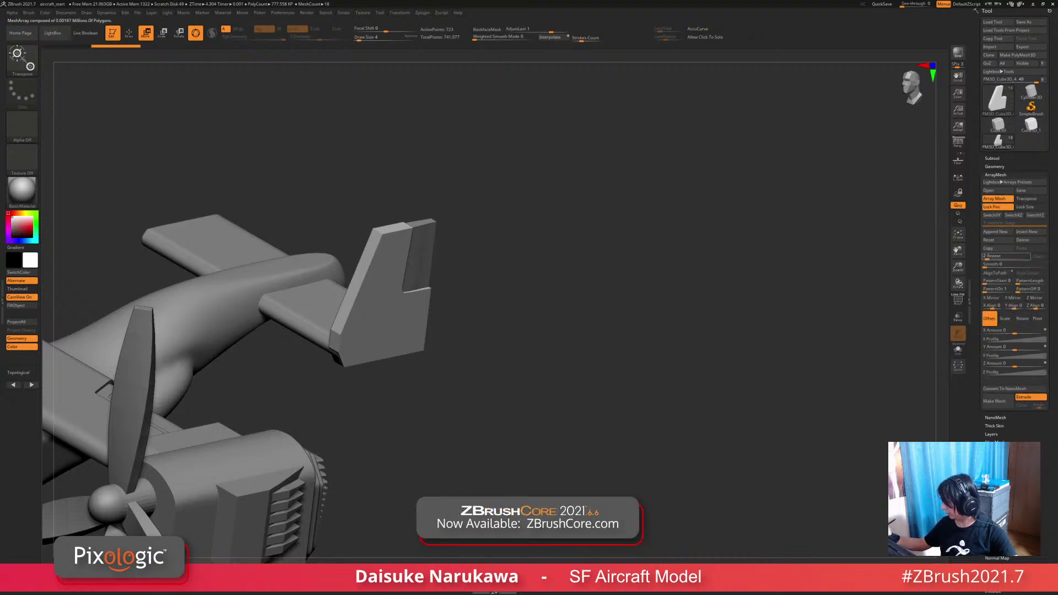
pyautogui.press('Return')
pyautogui.click(992, 298)
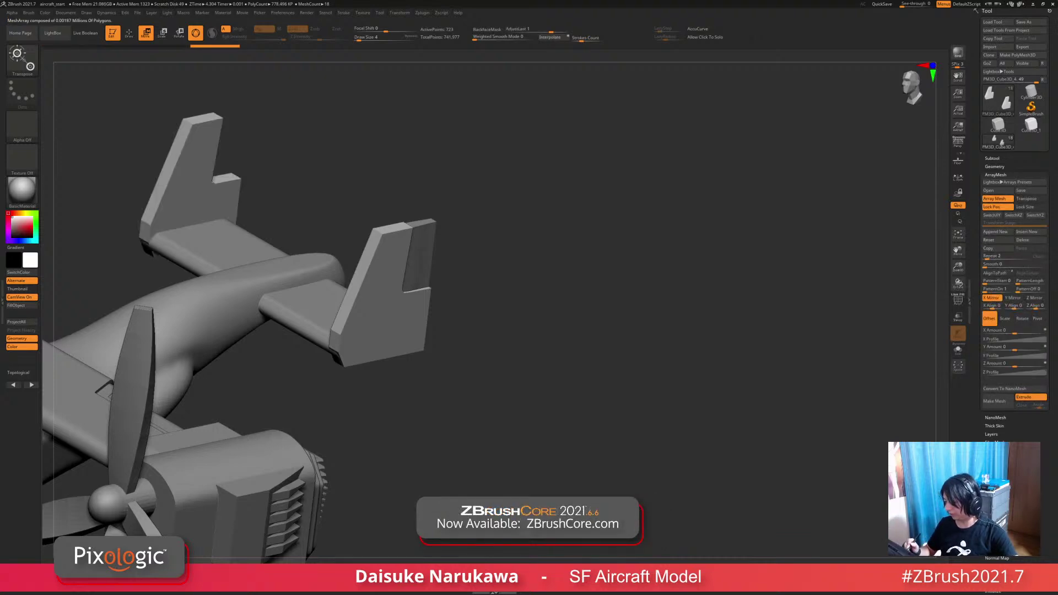
# Step: Select the rudder and enable Array Mesh on it with Repeat 2 and X Mirror
pyautogui.keyDown('alt'); pyautogui.moveTo(551, 275); pyautogui.dragTo(563, 314); pyautogui.keyUp('alt')
pyautogui.keyDown('alt'); pyautogui.click(433, 295); pyautogui.keyUp('alt')
pyautogui.click(995, 198)
pyautogui.click(996, 256)
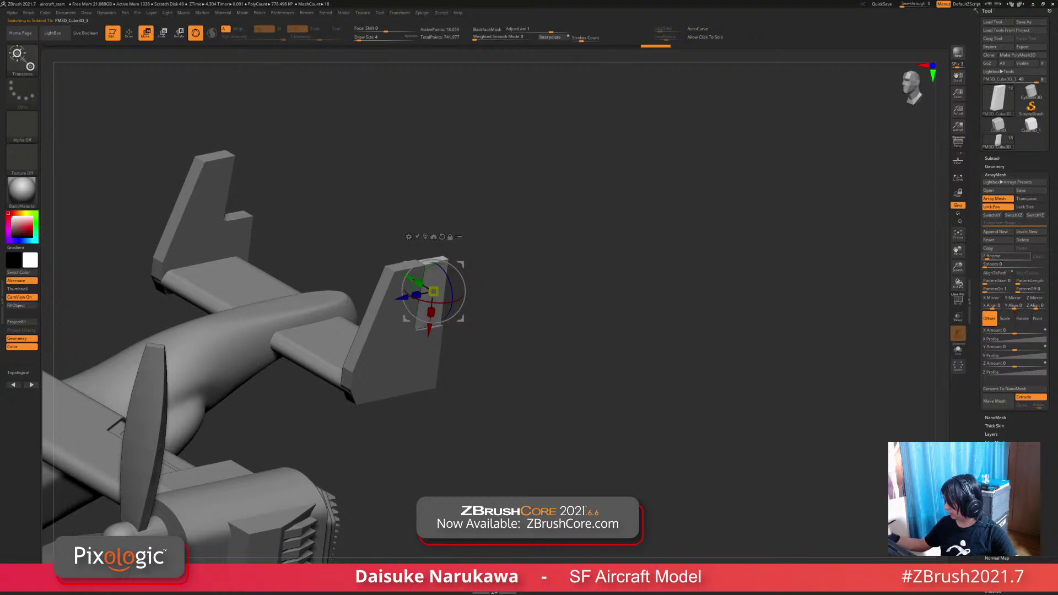
pyautogui.write('2')
pyautogui.press('Return')
pyautogui.click(991, 298)
# Step: Switch the rudder array's X Mirror off and on again to refresh the copy on the opposite fin
pyautogui.keyDown('alt'); pyautogui.moveTo(551, 309); pyautogui.dragTo(581, 274); pyautogui.keyUp('alt')
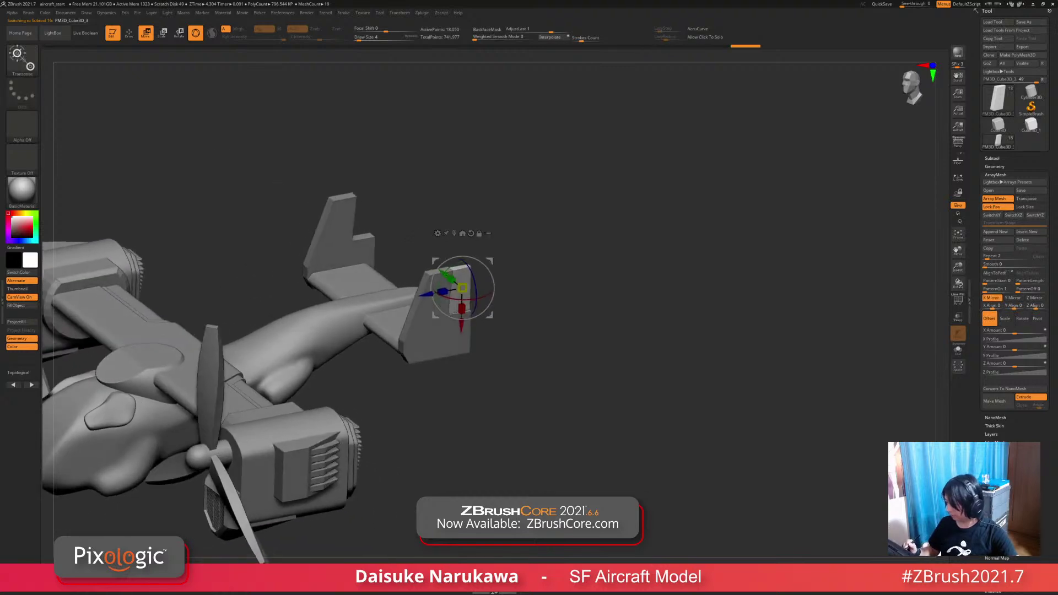
pyautogui.click(991, 297)
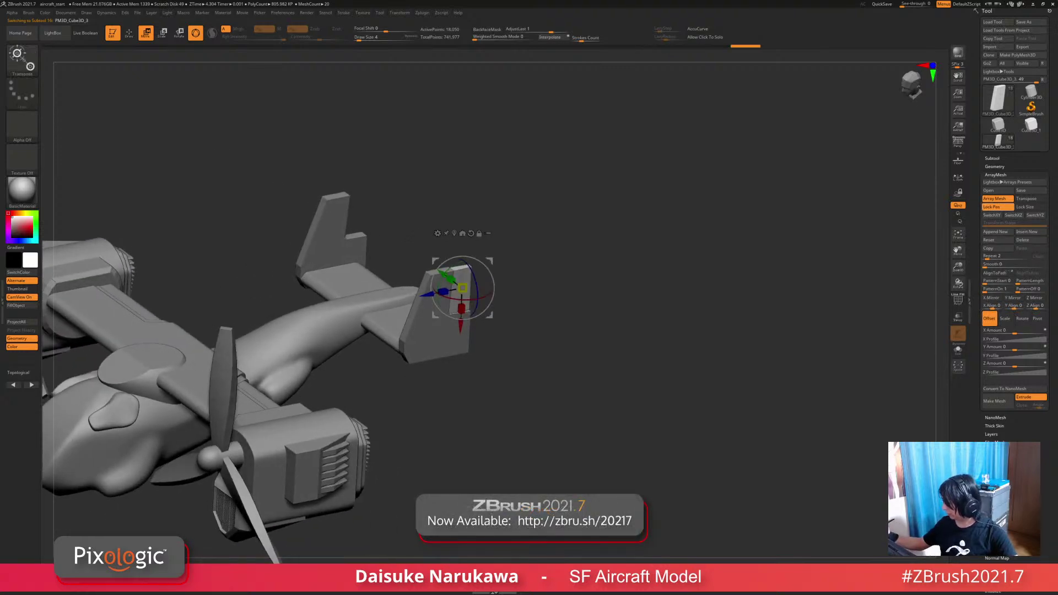
pyautogui.click(992, 298)
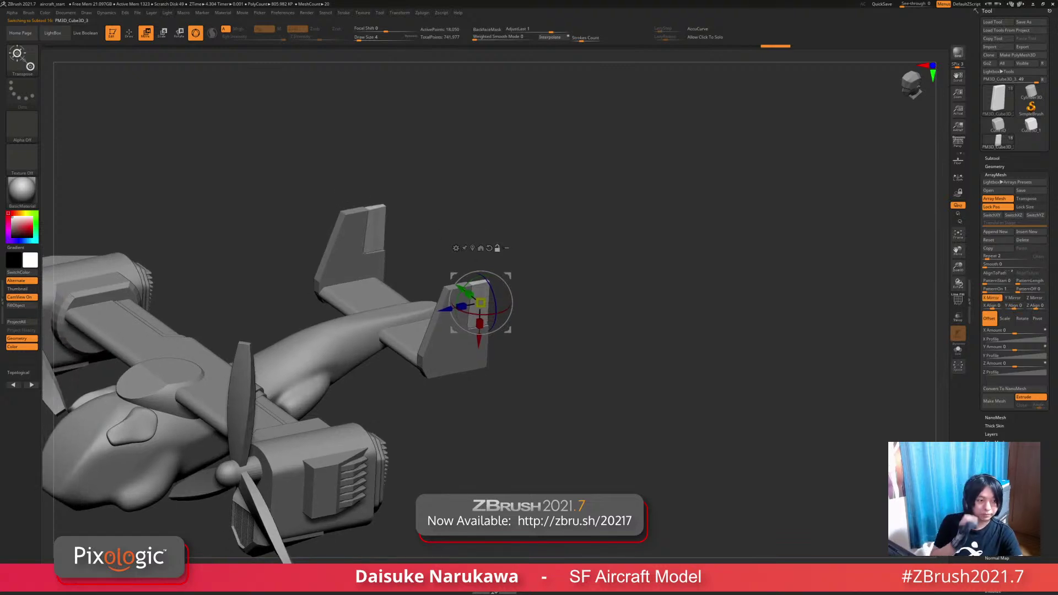
pyautogui.keyDown('shift'); pyautogui.moveTo(617, 342); pyautogui.dragTo(550, 296); pyautogui.keyUp('shift')
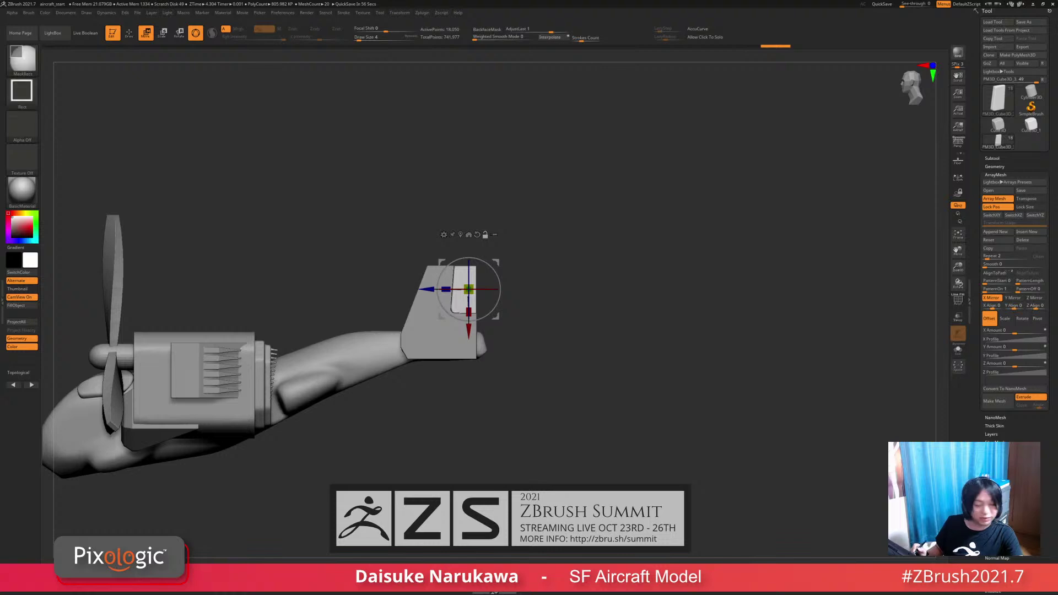
pyautogui.keyDown('alt'); pyautogui.moveTo(595, 363); pyautogui.dragTo(772, 392); pyautogui.keyUp('alt')
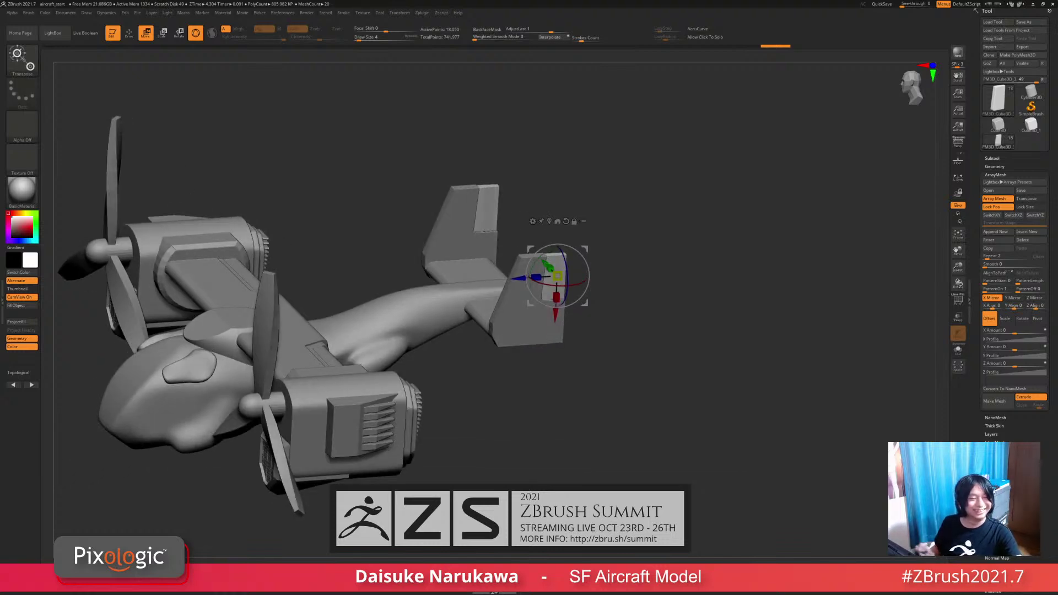
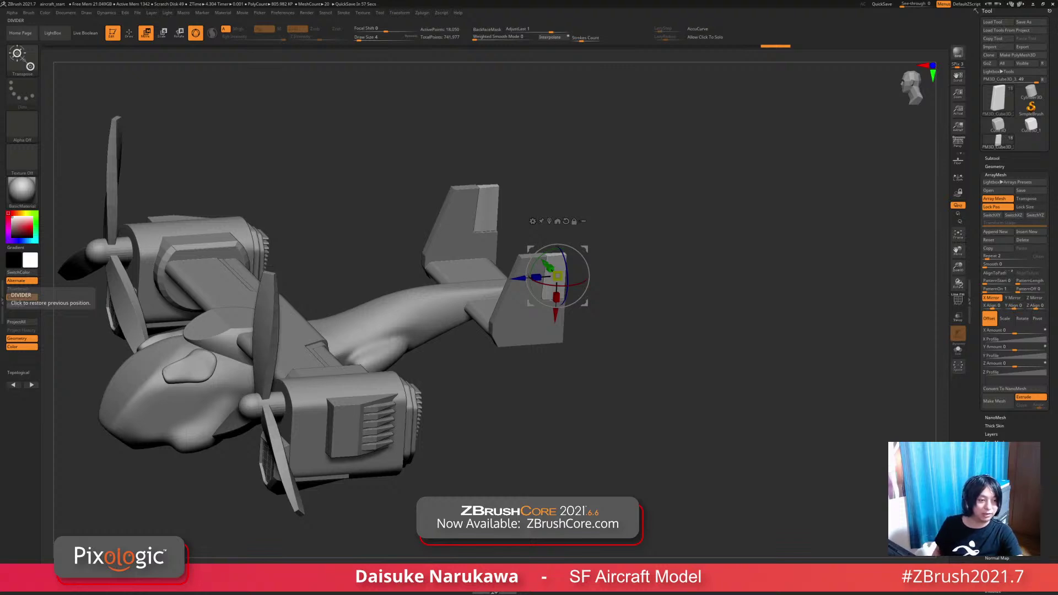
# Step: Select the flat-topped dome above the cockpit and move it out in front of the aircraft's nose
pyautogui.moveTo(716, 353); pyautogui.dragTo(662, 385)
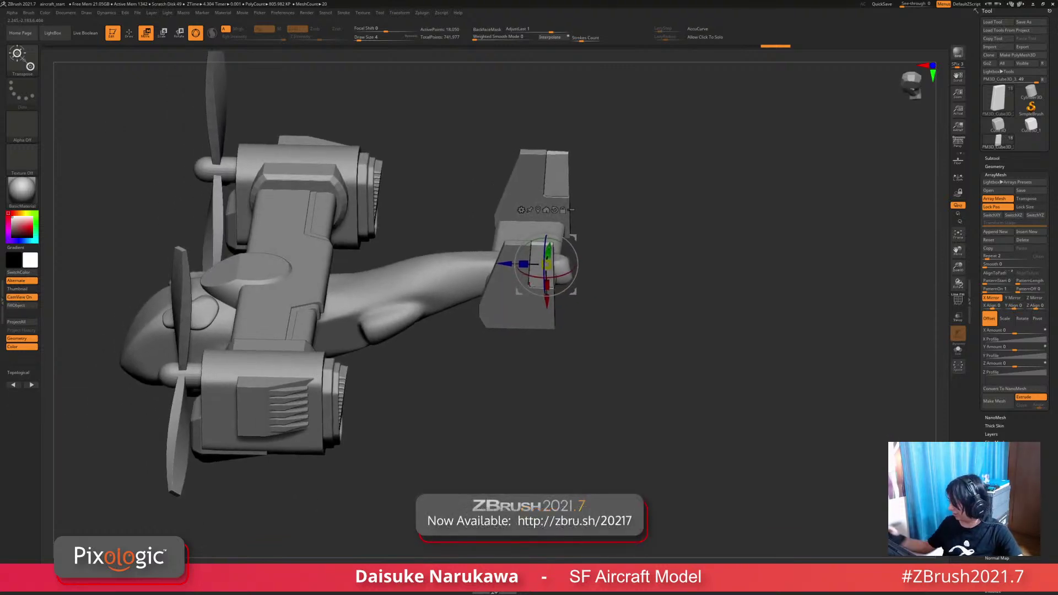
pyautogui.click(992, 158)
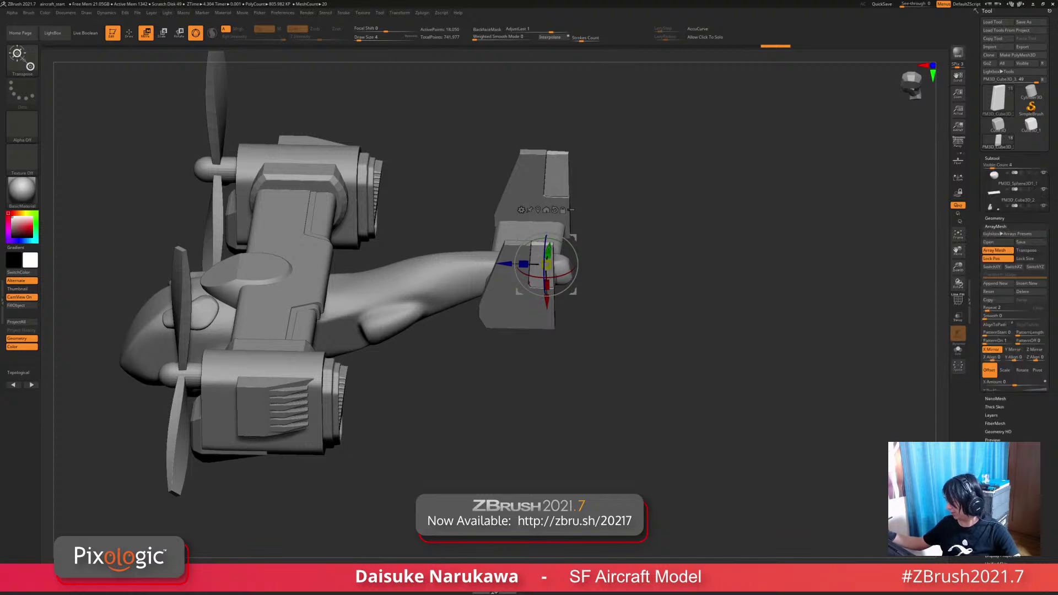
pyautogui.keyDown('alt'); pyautogui.moveTo(716, 353); pyautogui.dragTo(717, 376); pyautogui.keyUp('alt')
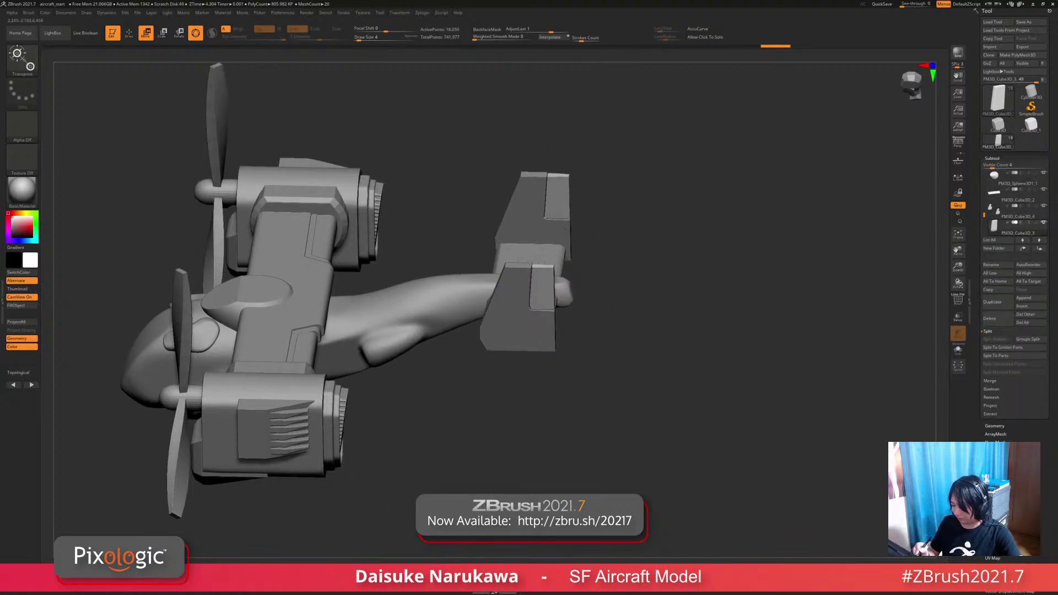
pyautogui.keyDown('alt'); pyautogui.click(249, 298); pyautogui.keyUp('alt')
pyautogui.moveTo(689, 264); pyautogui.dragTo(747, 384)
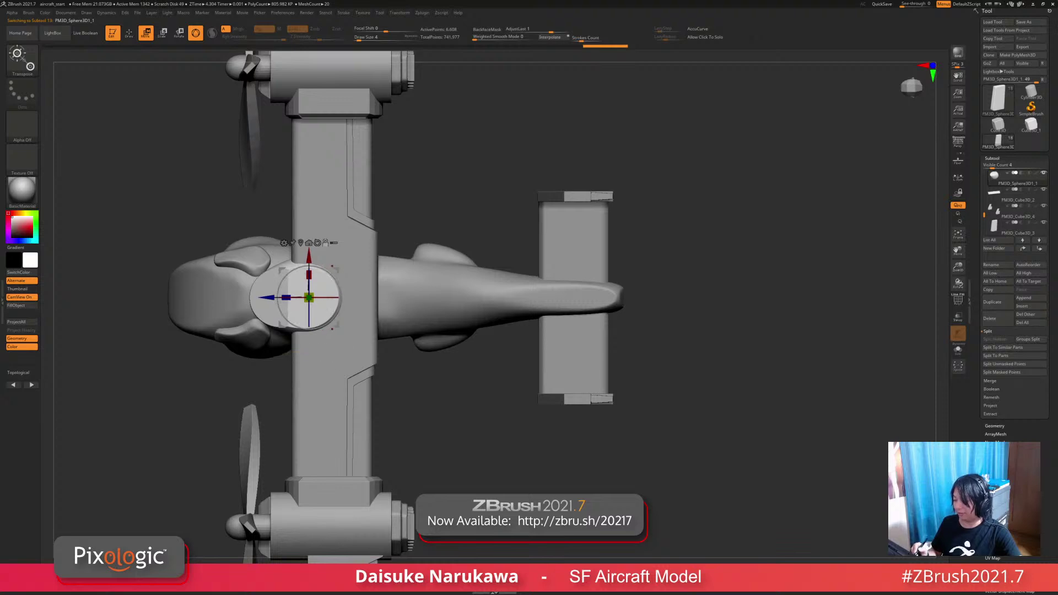
pyautogui.keyDown('alt'); pyautogui.moveTo(689, 308); pyautogui.dragTo(690, 351); pyautogui.keyUp('alt')
pyautogui.keyDown('alt'); pyautogui.moveTo(149, 419); pyautogui.dragTo(250, 433); pyautogui.keyUp('alt')
pyautogui.moveTo(368, 353); pyautogui.dragTo(134, 353)
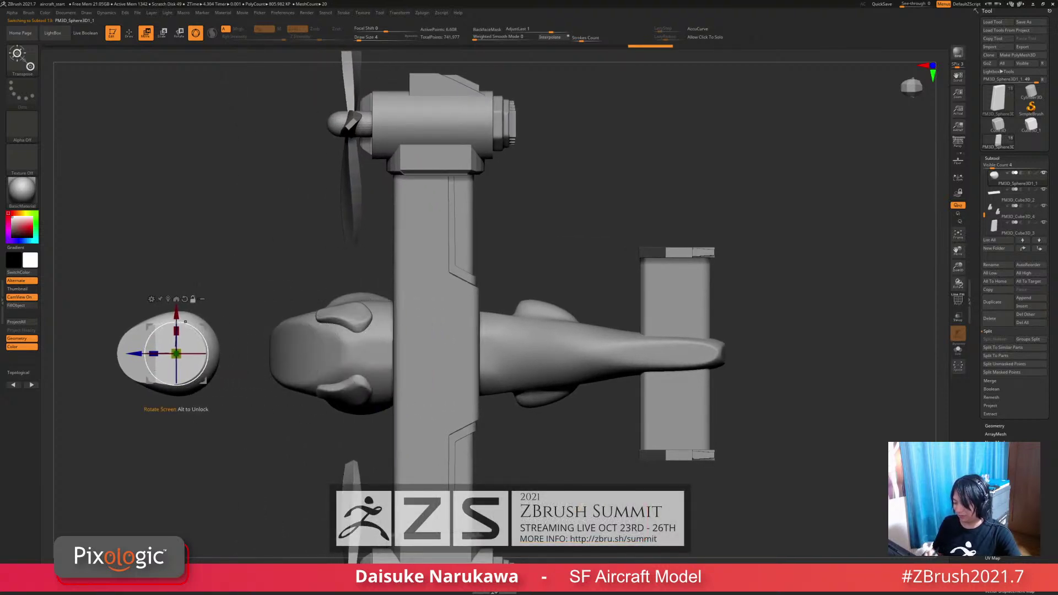
pyautogui.keyDown('alt'); pyautogui.moveTo(165, 419); pyautogui.dragTo(269, 423); pyautogui.keyUp('alt')
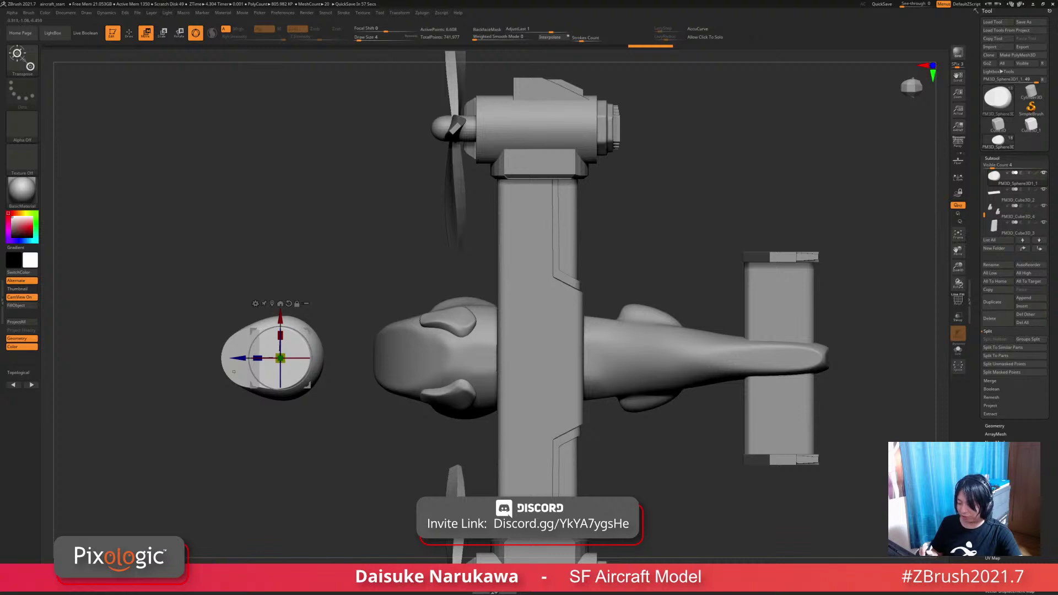
# Step: Try duplicating the dome sideways and upward as evenly repeated copies, and undo the copies
pyautogui.keyDown('ctrl'); pyautogui.moveTo(241, 358); pyautogui.dragTo(316, 309); pyautogui.keyUp('ctrl')
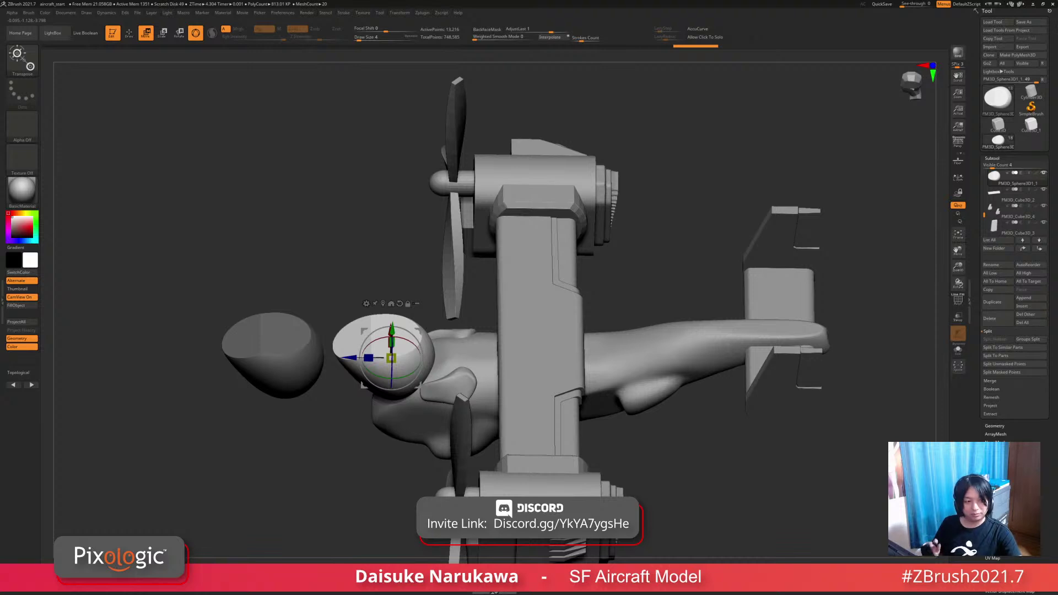
pyautogui.hotkey('ctrl', 'z')
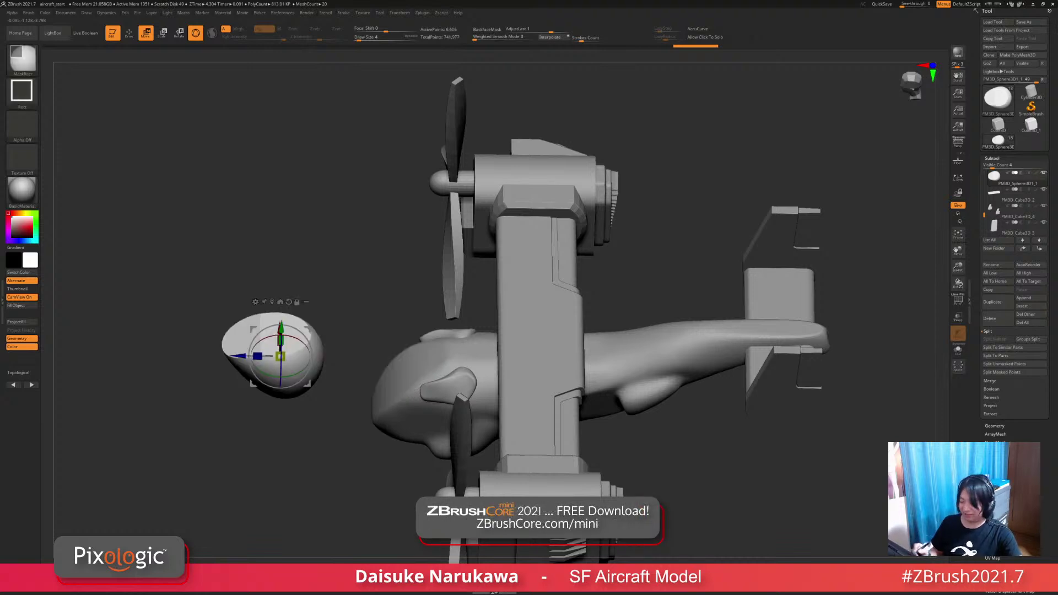
pyautogui.keyDown('ctrl'); pyautogui.moveTo(280, 330); pyautogui.dragTo(288, 238); pyautogui.keyUp('ctrl')
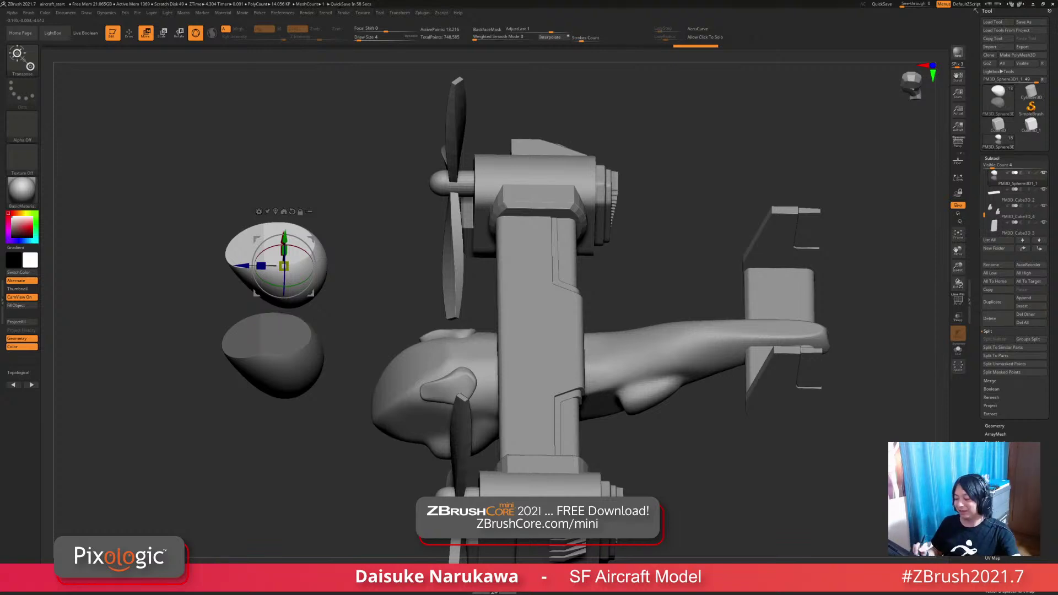
pyautogui.moveTo(358, 265); pyautogui.dragTo(381, 209)
pyautogui.hotkey('ctrl', 'z')
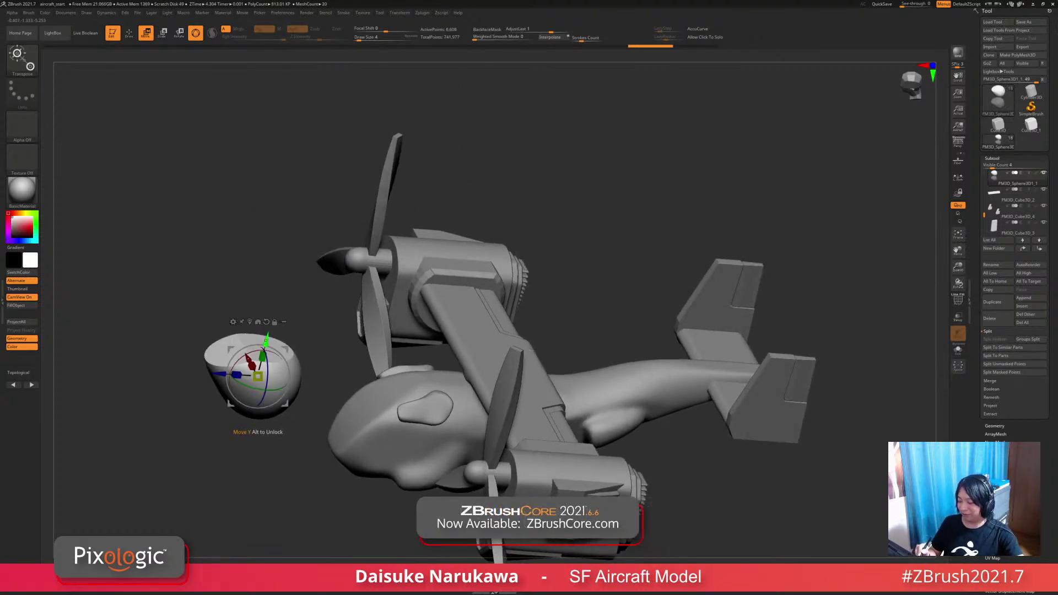
pyautogui.keyDown('ctrl'); pyautogui.moveTo(267, 337); pyautogui.dragTo(284, 259); pyautogui.keyUp('ctrl')
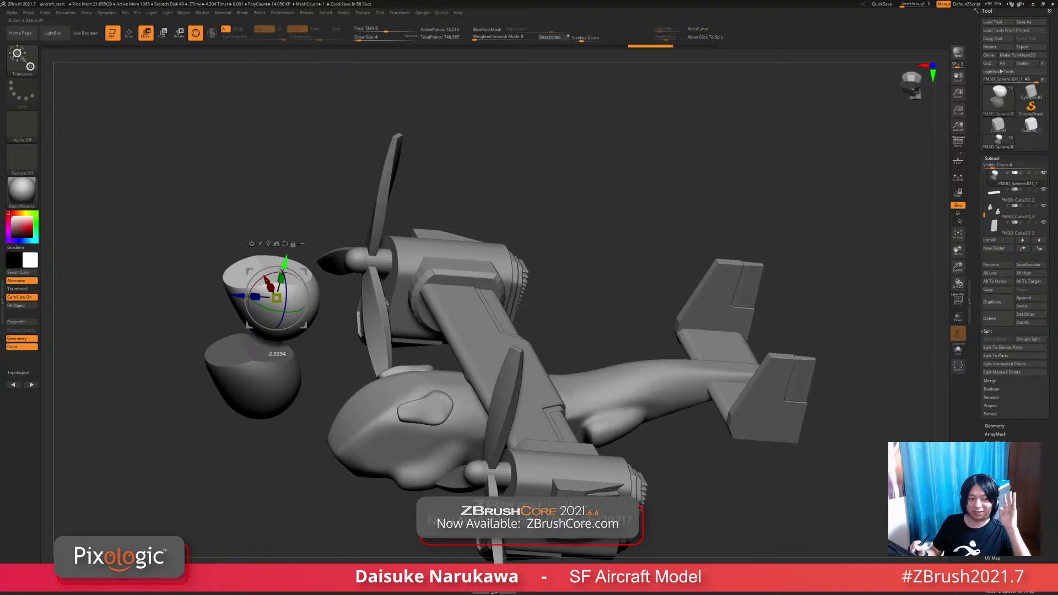
pyautogui.keyDown('ctrl'); pyautogui.moveTo(284, 260); pyautogui.dragTo(303, 179); pyautogui.keyUp('ctrl')
pyautogui.hotkey('ctrl', 'z')
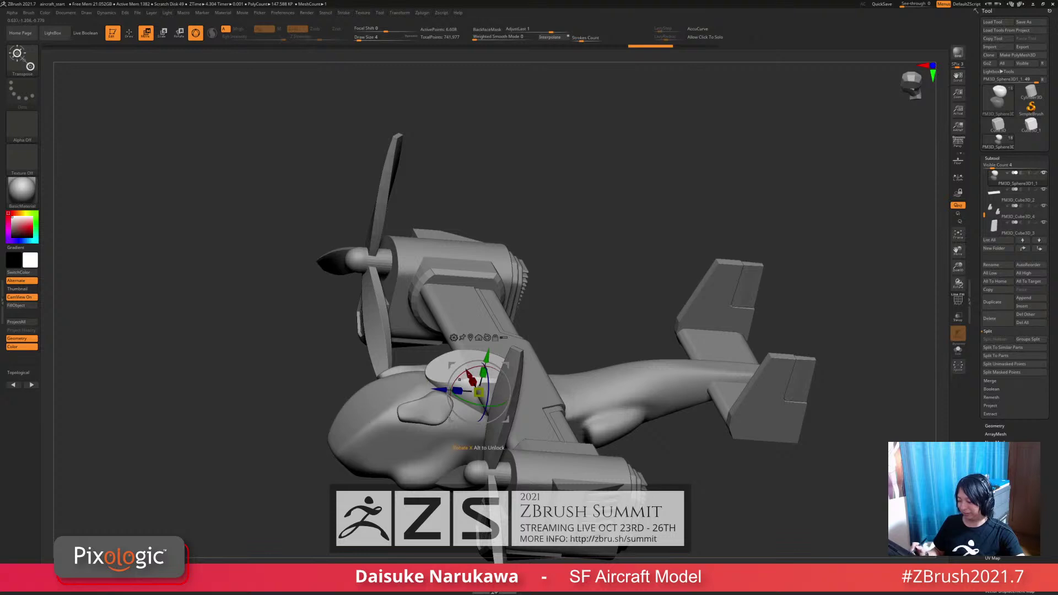
# Step: Try stacking repeated copies of the dome vertically above the fuselage, and undo the stack
pyautogui.hotkey('ctrl', 'z')
pyautogui.moveTo(460, 379)
pyautogui.mouseDown(button='right')
pyautogui.moveTo(444, 398)
pyautogui.moveTo(393, 399)
pyautogui.mouseUp(button='right')
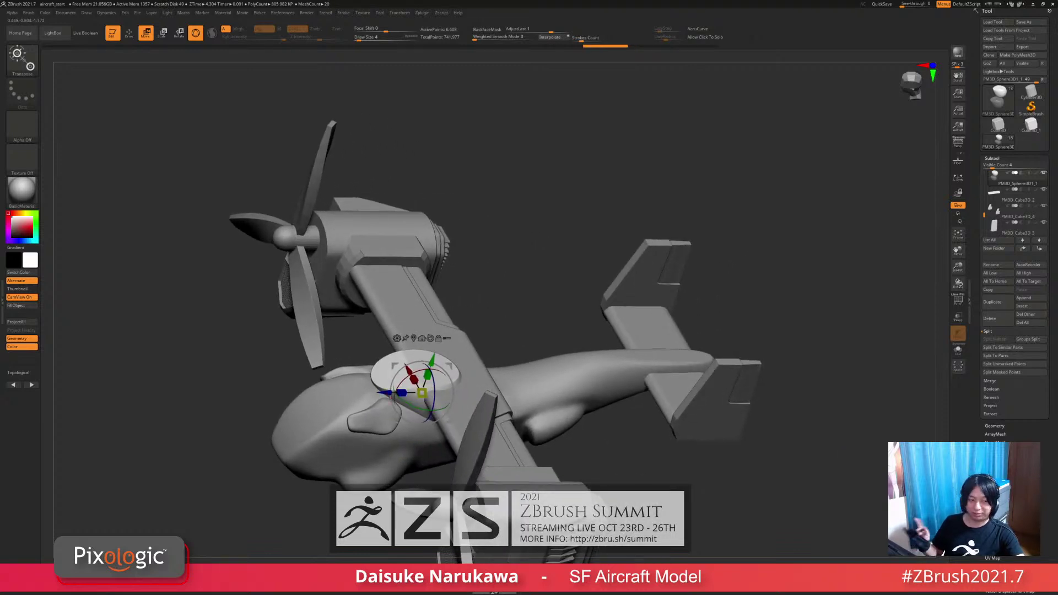
pyautogui.moveTo(428, 374); pyautogui.dragTo(451, 307)
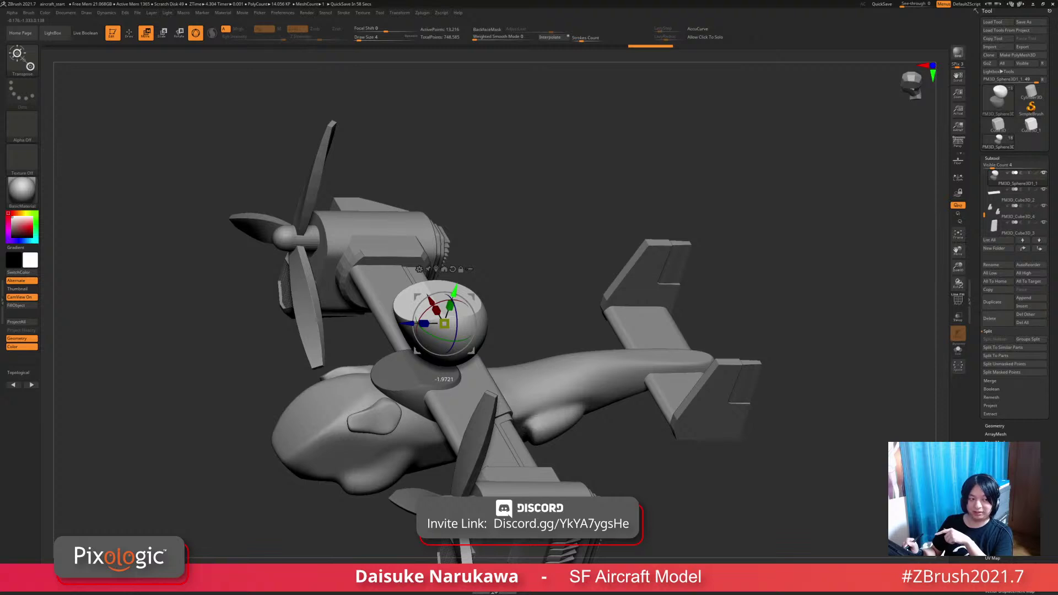
pyautogui.keyDown('ctrl'); pyautogui.moveTo(451, 307); pyautogui.dragTo(503, 141); pyautogui.keyUp('ctrl')
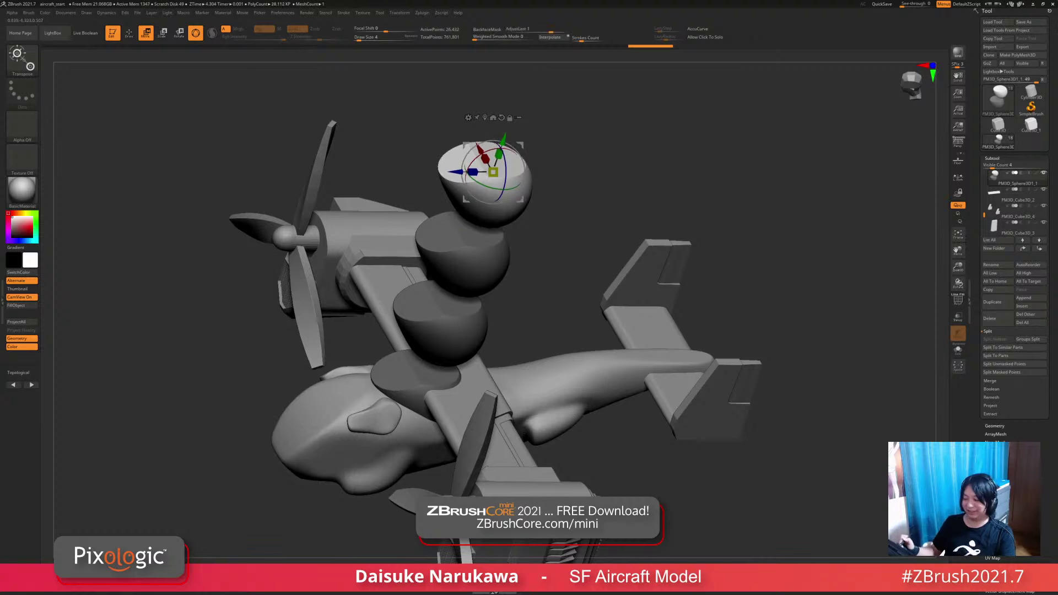
pyautogui.hotkey('ctrl', 'z')
pyautogui.hotkey('ctrl', 'z')
pyautogui.hotkey('ctrl', 'z')
# Step: Select the wing subtool, insert a new cube subtool, and scale it down to a small block over the fuselage
pyautogui.moveTo(342, 352); pyautogui.dragTo(340, 395, button='right')
pyautogui.keyDown('alt'); pyautogui.click(367, 271); pyautogui.keyUp('alt')
pyautogui.moveTo(367, 270); pyautogui.dragTo(310, 352, button='right')
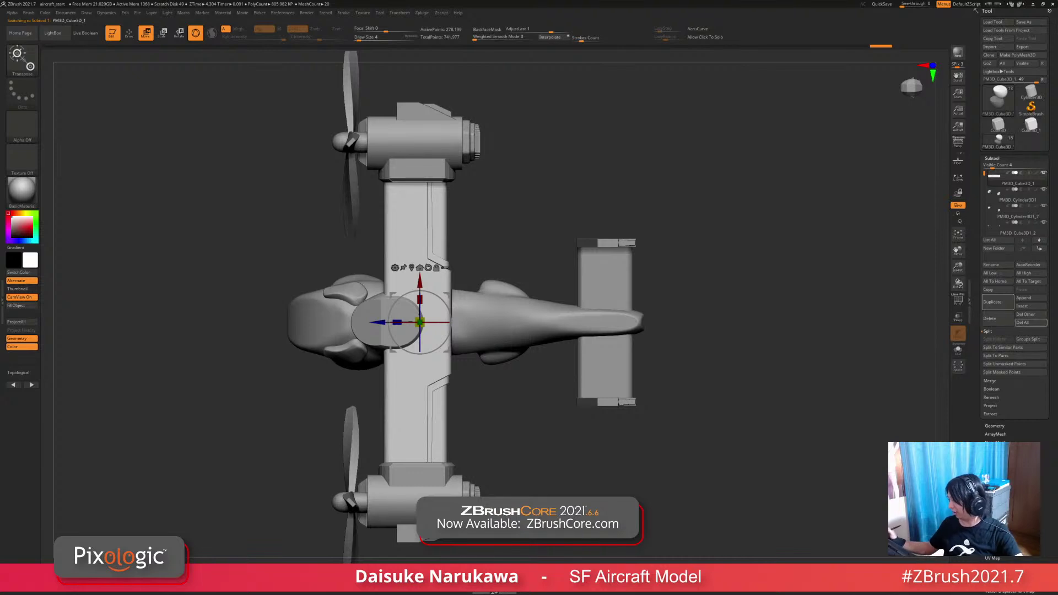
pyautogui.click(1023, 305)
pyautogui.click(822, 340)
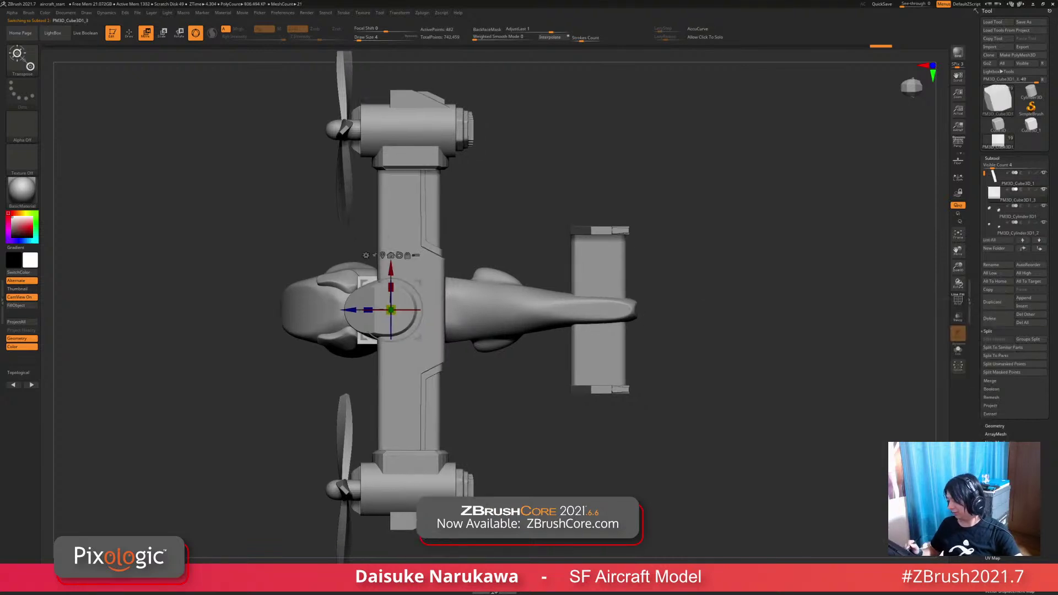
pyautogui.moveTo(325, 331); pyautogui.dragTo(400, 337, button='right')
pyautogui.moveTo(409, 290); pyautogui.dragTo(414, 317)
pyautogui.keyDown('shift'); pyautogui.moveTo(399, 336); pyautogui.dragTo(325, 333, button='right'); pyautogui.keyUp('shift')
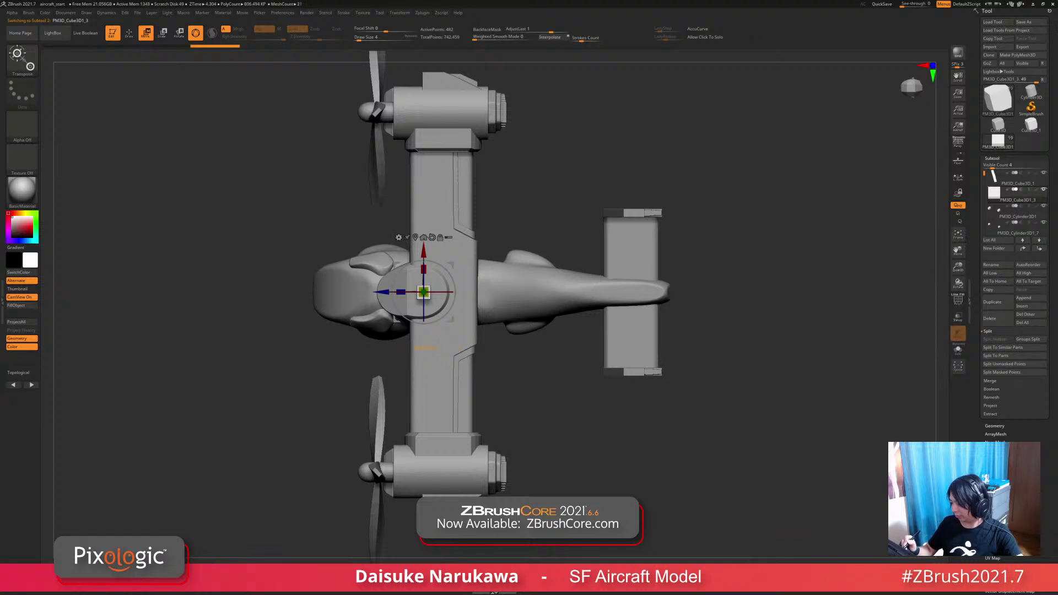
# Step: Convert the small block into a PolyCube primitive with fewer subdivisions
pyautogui.click(399, 237)
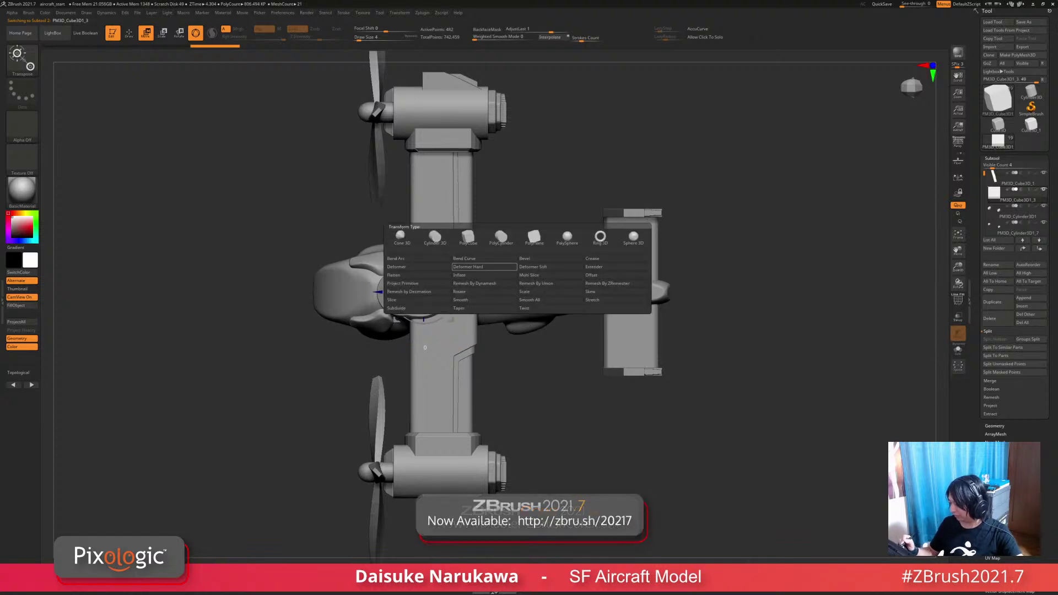
pyautogui.click(468, 238)
pyautogui.keyDown('ctrl'); pyautogui.moveTo(463, 242); pyautogui.dragTo(496, 259, button='right'); pyautogui.keyUp('ctrl')
pyautogui.click(400, 237)
pyautogui.click(384, 238)
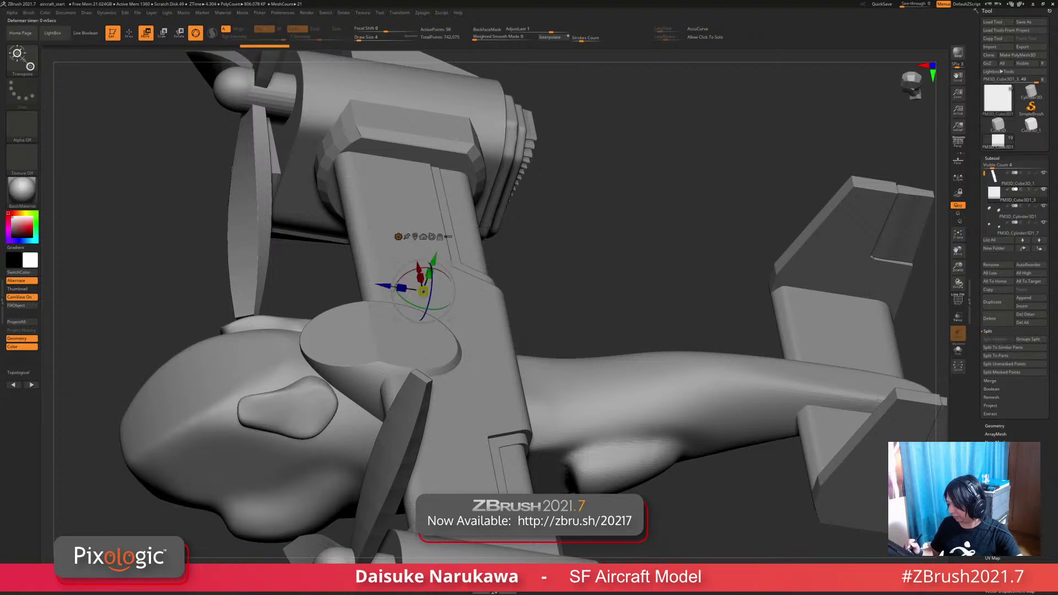
# Step: Place the cube on the wing's leading edge beside the engine mount and scale it into a narrow, elongated block
pyautogui.keyDown('shift'); pyautogui.moveTo(380, 248); pyautogui.dragTo(393, 291, button='right'); pyautogui.keyUp('shift')
pyautogui.keyDown('alt'); pyautogui.moveTo(452, 264); pyautogui.dragTo(541, 251, button='right'); pyautogui.keyUp('alt')
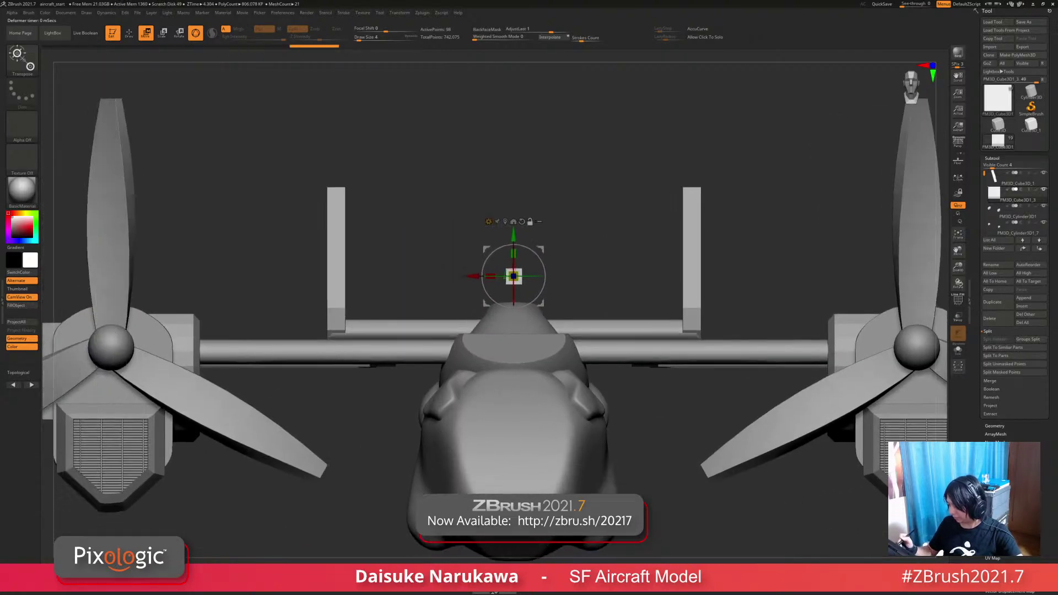
pyautogui.moveTo(542, 250); pyautogui.dragTo(244, 308)
pyautogui.keyDown('ctrl'); pyautogui.moveTo(244, 308); pyautogui.dragTo(243, 355, button='right'); pyautogui.keyUp('ctrl')
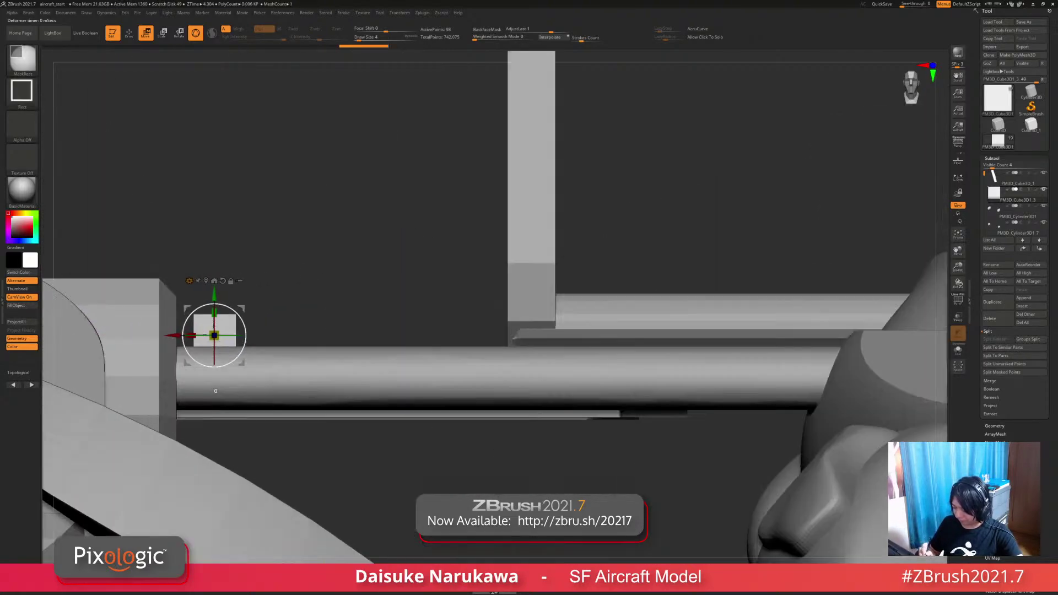
pyautogui.moveTo(237, 286); pyautogui.dragTo(201, 343, button='right')
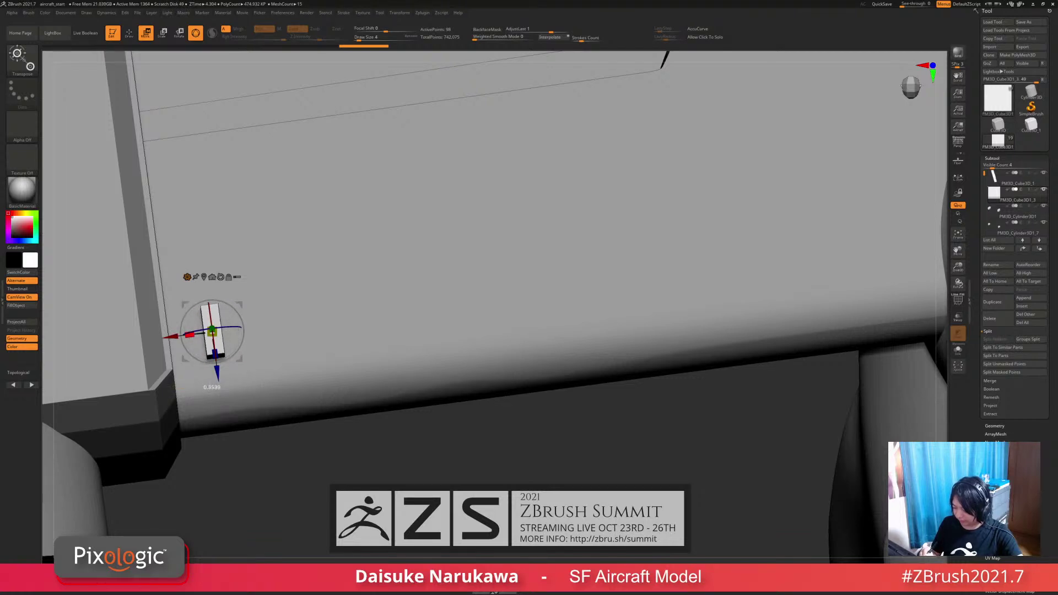
pyautogui.moveTo(216, 361); pyautogui.dragTo(221, 336, button='right')
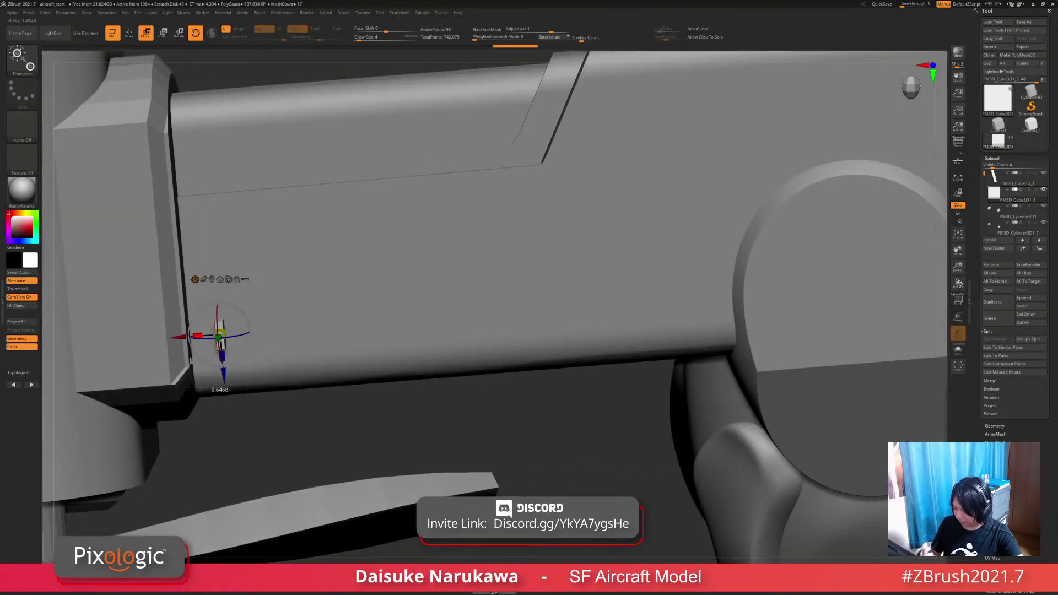
pyautogui.moveTo(220, 335); pyautogui.dragTo(218, 353, button='right')
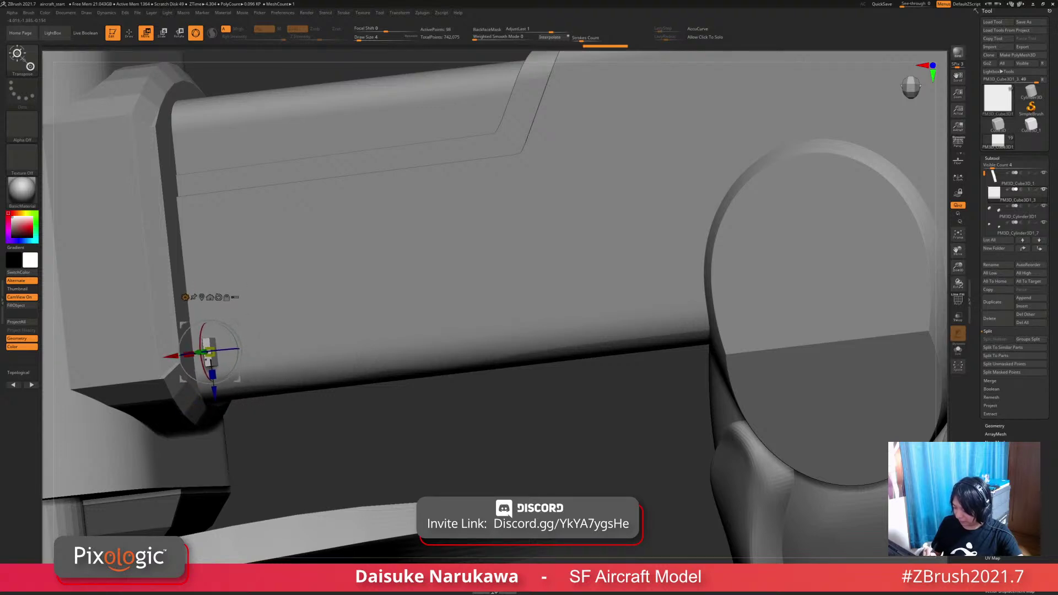
pyautogui.moveTo(218, 352)
pyautogui.mouseDown(button='right')
pyautogui.moveTo(208, 354)
pyautogui.moveTo(210, 342)
pyautogui.mouseUp(button='right')
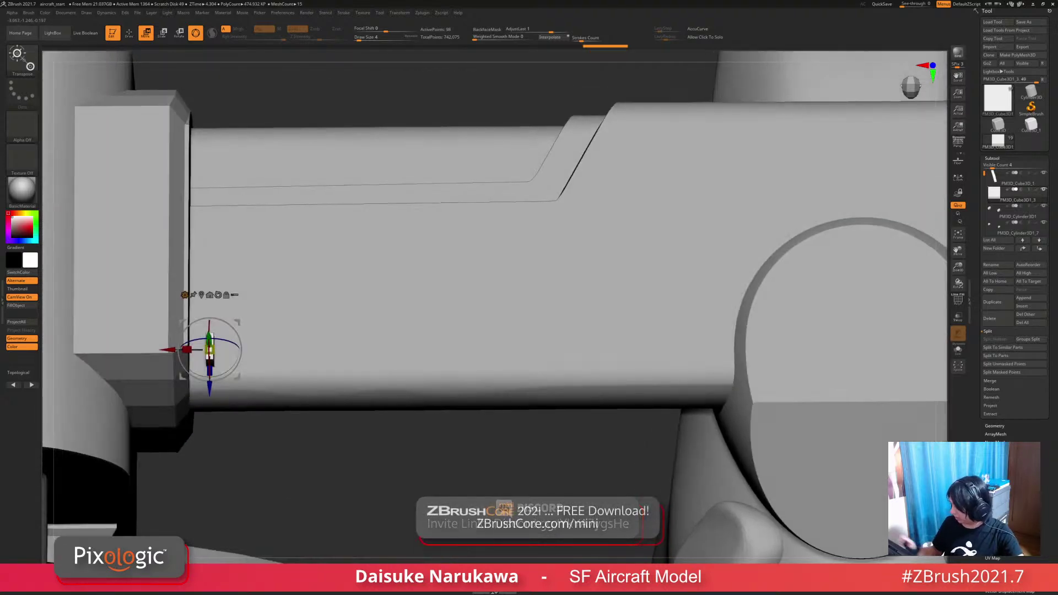
# Step: Isolate the narrow block and reshape it to a sloped, wedge-like profile
pyautogui.click(958, 350)
pyautogui.moveTo(860, 342); pyautogui.dragTo(772, 309, button='right')
pyautogui.keyDown('ctrl'); pyautogui.moveTo(353, 331); pyautogui.dragTo(353, 363, button='right'); pyautogui.keyUp('ctrl')
pyautogui.moveTo(352, 363); pyautogui.dragTo(419, 353, button='right')
pyautogui.moveTo(220, 302)
pyautogui.keyDown('ctrl'); pyautogui.keyDown('shift'); pyautogui.mouseDown()
pyautogui.moveTo(437, 379)
pyautogui.moveTo(421, 384)
pyautogui.mouseUp(); pyautogui.keyUp('shift'); pyautogui.keyUp('ctrl')
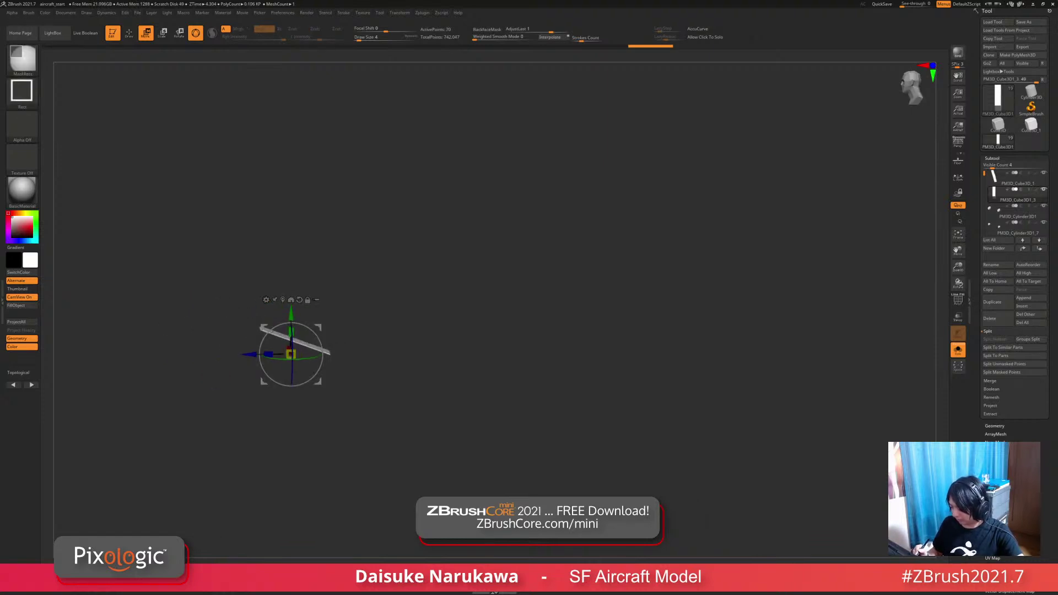
pyautogui.hotkey('ctrl', 'z')
pyautogui.keyDown('ctrl'); pyautogui.keyDown('shift'); pyautogui.moveTo(231, 313); pyautogui.dragTo(407, 377); pyautogui.keyUp('shift'); pyautogui.keyUp('ctrl')
pyautogui.moveTo(397, 364)
pyautogui.mouseDown(button='right')
pyautogui.moveTo(421, 394)
pyautogui.moveTo(436, 380)
pyautogui.moveTo(411, 388)
pyautogui.mouseUp(button='right')
pyautogui.keyDown('ctrl'); pyautogui.click(325, 343); pyautogui.keyUp('ctrl')
pyautogui.keyDown('ctrl'); pyautogui.click(318, 342); pyautogui.keyUp('ctrl')
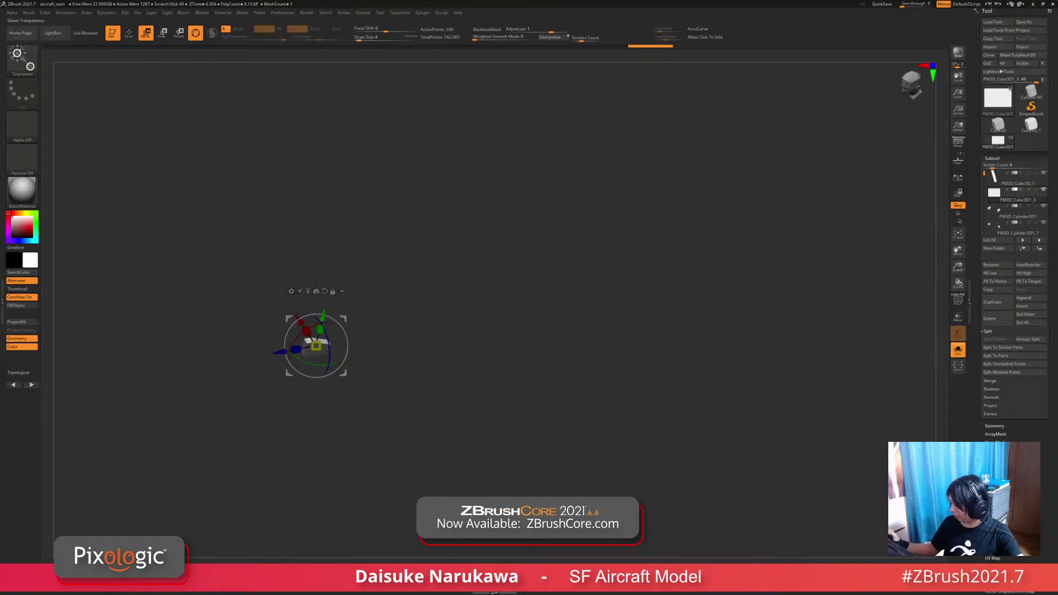
# Step: Show the whole aircraft and fine-position the shaped block on the wing's leading edge beside the engine mount
pyautogui.click(958, 350)
pyautogui.keyDown('ctrl'); pyautogui.moveTo(419, 308); pyautogui.dragTo(387, 270, button='right'); pyautogui.keyUp('ctrl')
pyautogui.moveTo(387, 270); pyautogui.dragTo(485, 267, button='right')
pyautogui.moveTo(295, 269); pyautogui.dragTo(294, 273)
pyautogui.moveTo(463, 253); pyautogui.dragTo(407, 261, button='right')
pyautogui.moveTo(292, 272); pyautogui.dragTo(292, 272)
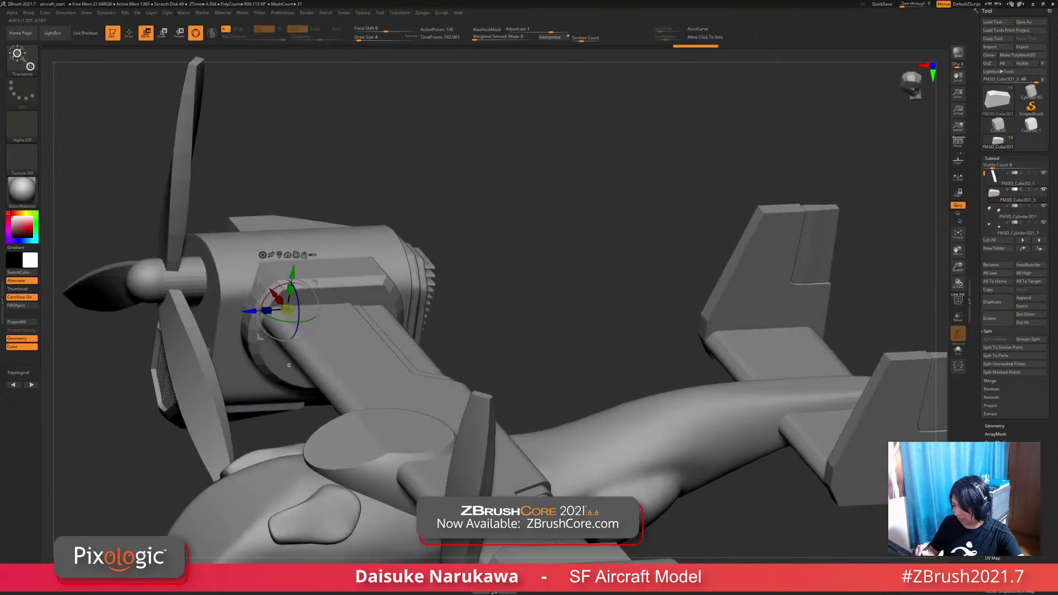
pyautogui.moveTo(249, 311); pyautogui.dragTo(246, 312)
pyautogui.moveTo(463, 254); pyautogui.dragTo(501, 291, button='right')
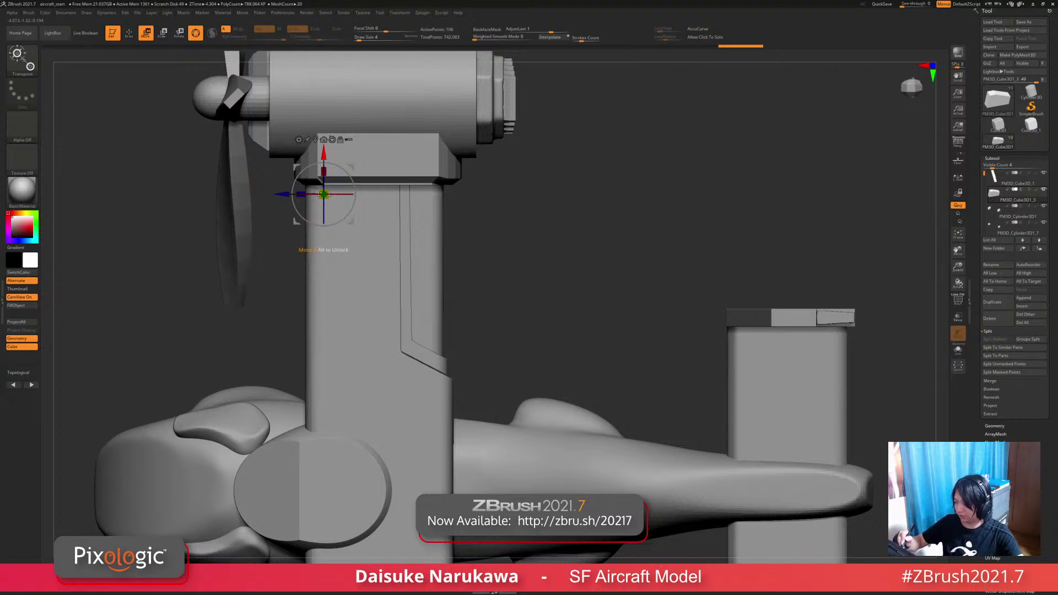
# Step: Repeat the small block in an evenly spaced row from engine mount to fuselage, with a matching row on the opposite wing
pyautogui.moveTo(323, 171)
pyautogui.mouseDown()
pyautogui.moveTo(324, 194)
pyautogui.moveTo(324, 153)
pyautogui.mouseUp()
pyautogui.keyDown('ctrl'); pyautogui.moveTo(496, 248); pyautogui.dragTo(533, 272, button='right'); pyautogui.keyUp('ctrl')
pyautogui.hotkey('ctrl', 'z')
pyautogui.keyDown('ctrl'); pyautogui.moveTo(359, 155); pyautogui.dragTo(359, 451); pyautogui.keyUp('ctrl')
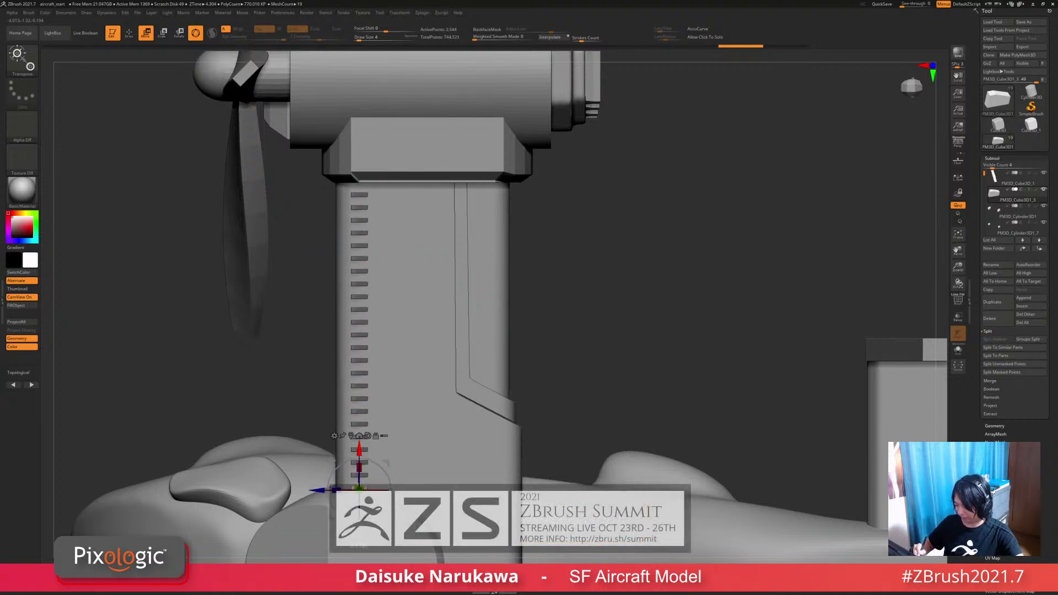
pyautogui.keyDown('ctrl'); pyautogui.moveTo(609, 334); pyautogui.dragTo(634, 155, button='right'); pyautogui.keyUp('ctrl')
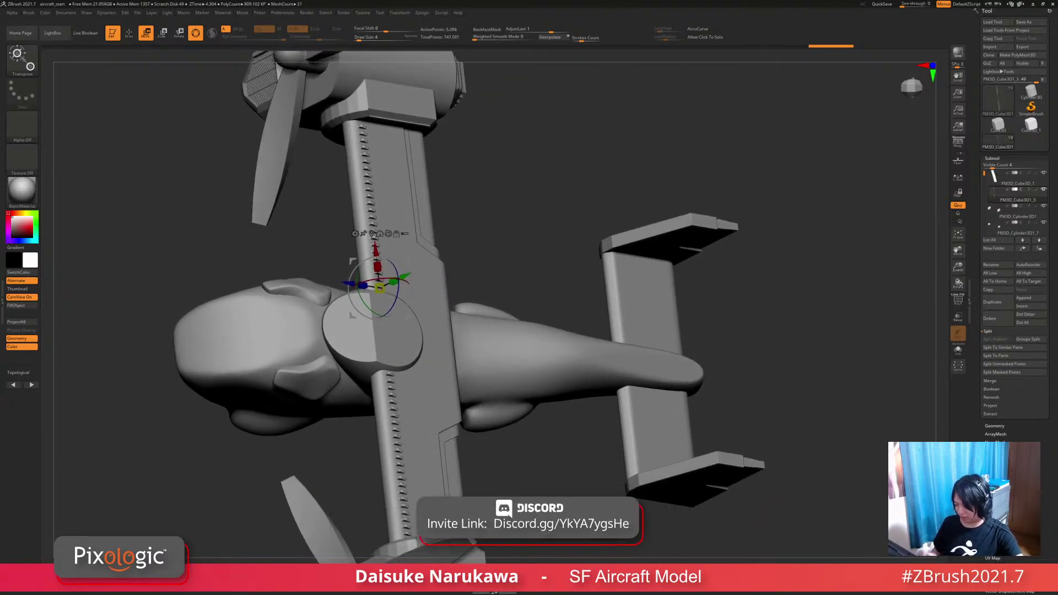
# Step: Adjust the height and placement of the block rows so they sit low on the leading edges of both wings
pyautogui.moveTo(573, 317)
pyautogui.keyDown('ctrl'); pyautogui.mouseDown(button='right')
pyautogui.moveTo(558, 226)
pyautogui.moveTo(595, 248)
pyautogui.moveTo(684, 232)
pyautogui.moveTo(667, 276)
pyautogui.mouseUp(button='right'); pyautogui.keyUp('ctrl')
pyautogui.press('q')
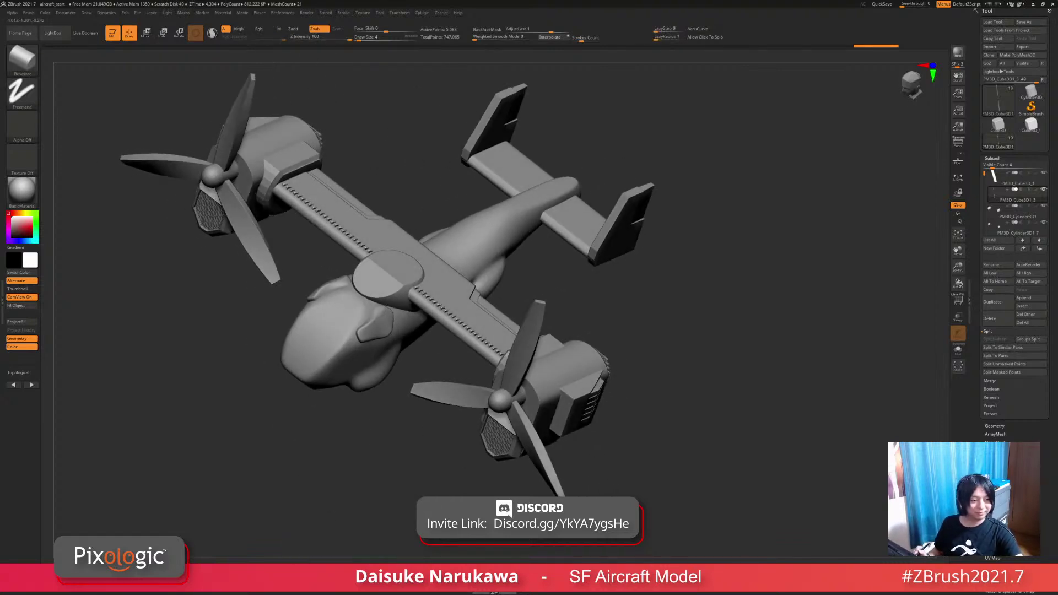
pyautogui.moveTo(507, 171); pyautogui.dragTo(427, 179, button='right')
pyautogui.press('w')
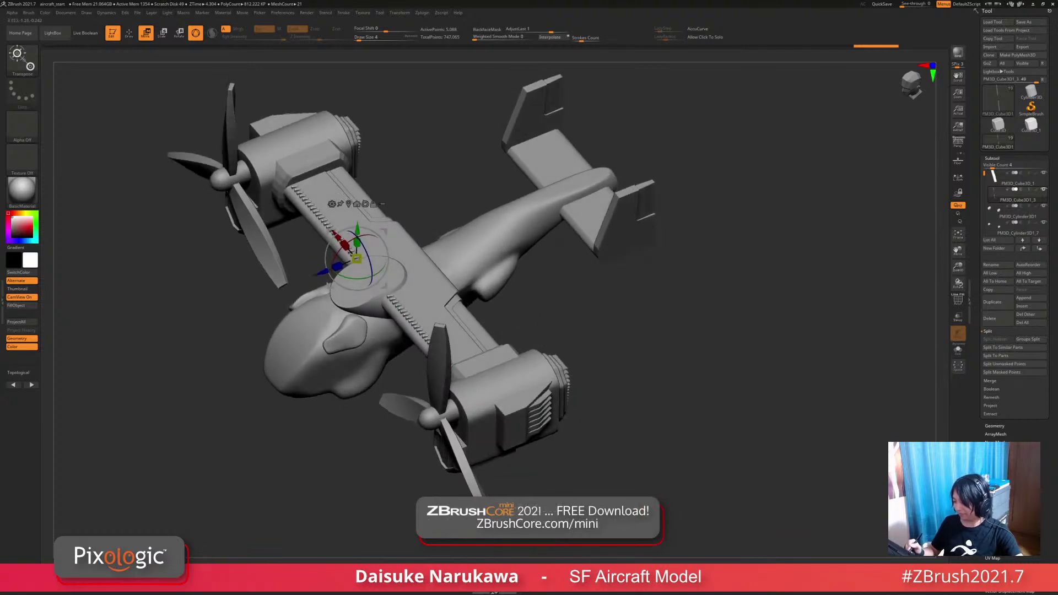
pyautogui.moveTo(361, 237); pyautogui.dragTo(389, 220, button='right')
pyautogui.moveTo(368, 220); pyautogui.dragTo(367, 225)
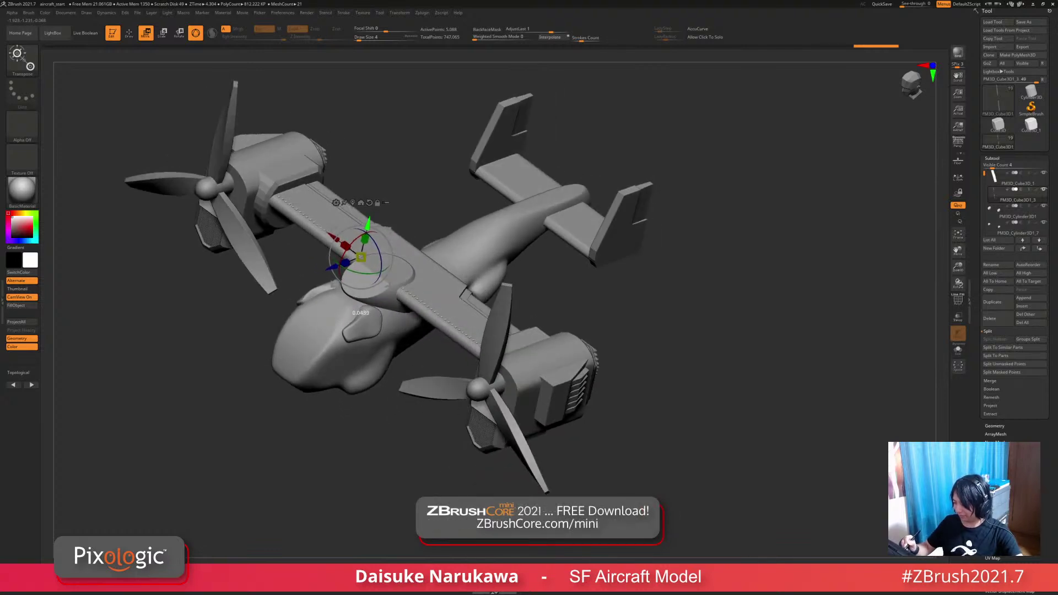
pyautogui.keyDown('alt'); pyautogui.moveTo(361, 257); pyautogui.dragTo(343, 257, button='right'); pyautogui.keyUp('alt')
pyautogui.moveTo(349, 225); pyautogui.dragTo(351, 221)
pyautogui.keyDown('alt'); pyautogui.moveTo(351, 229); pyautogui.dragTo(312, 237, button='right'); pyautogui.keyUp('alt')
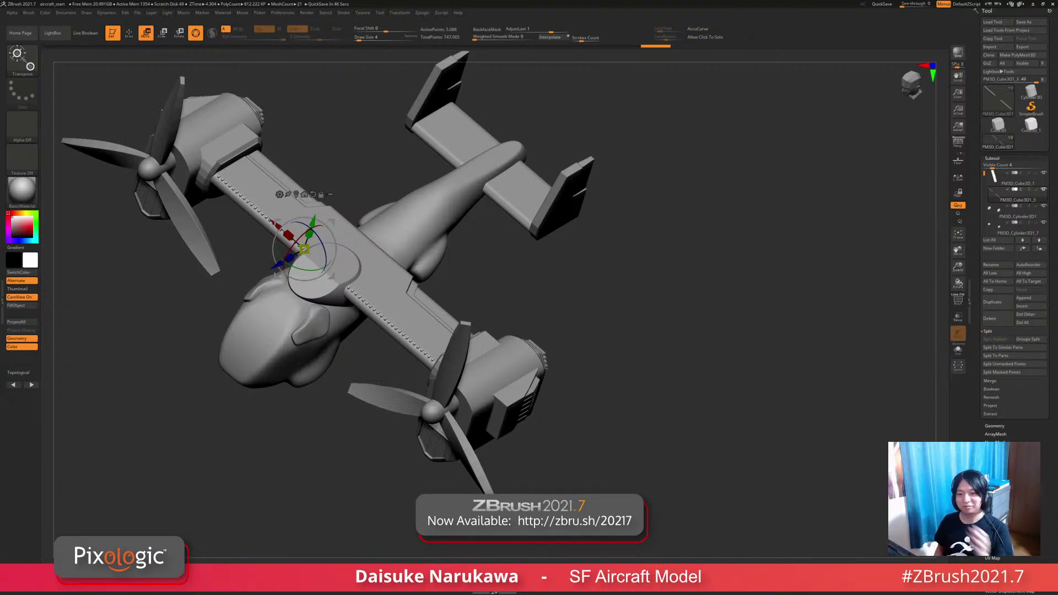
# Step: Insert a new cube subtool at the centre of the wing and set it up as a PolyCube primitive
pyautogui.moveTo(716, 309)
pyautogui.mouseDown()
pyautogui.moveTo(700, 353)
pyautogui.moveTo(656, 397)
pyautogui.moveTo(671, 402)
pyautogui.moveTo(654, 454)
pyautogui.moveTo(655, 419)
pyautogui.mouseUp()
pyautogui.keyDown('alt'); pyautogui.click(413, 256); pyautogui.keyUp('alt')
pyautogui.keyDown('ctrl'); pyautogui.moveTo(654, 418); pyautogui.dragTo(654, 402, button='right'); pyautogui.keyUp('ctrl')
pyautogui.keyDown('alt'); pyautogui.moveTo(654, 403); pyautogui.dragTo(644, 356, button='right'); pyautogui.keyUp('alt')
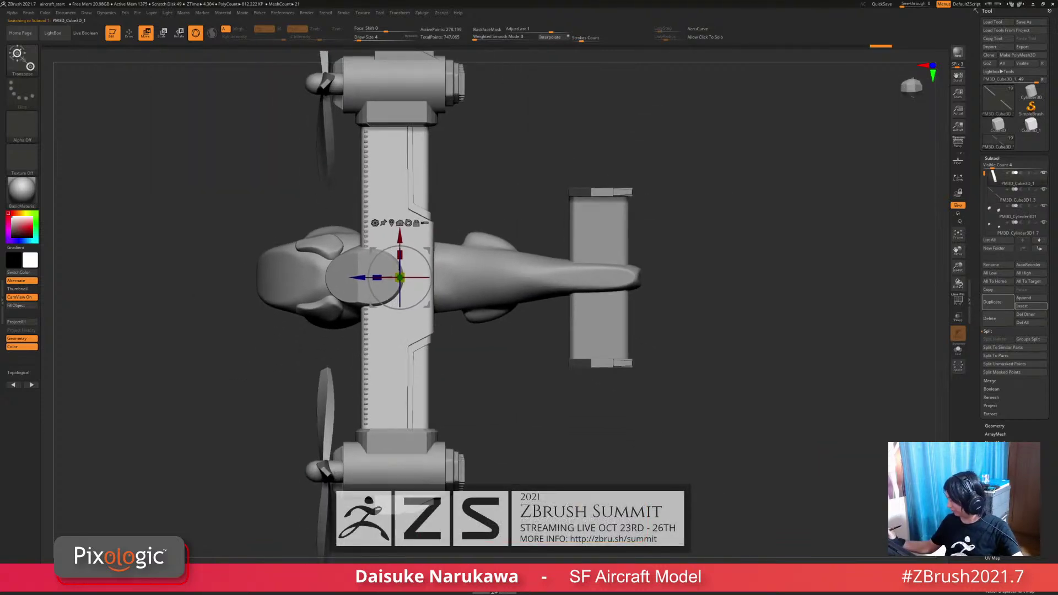
pyautogui.click(1031, 306)
pyautogui.click(759, 321)
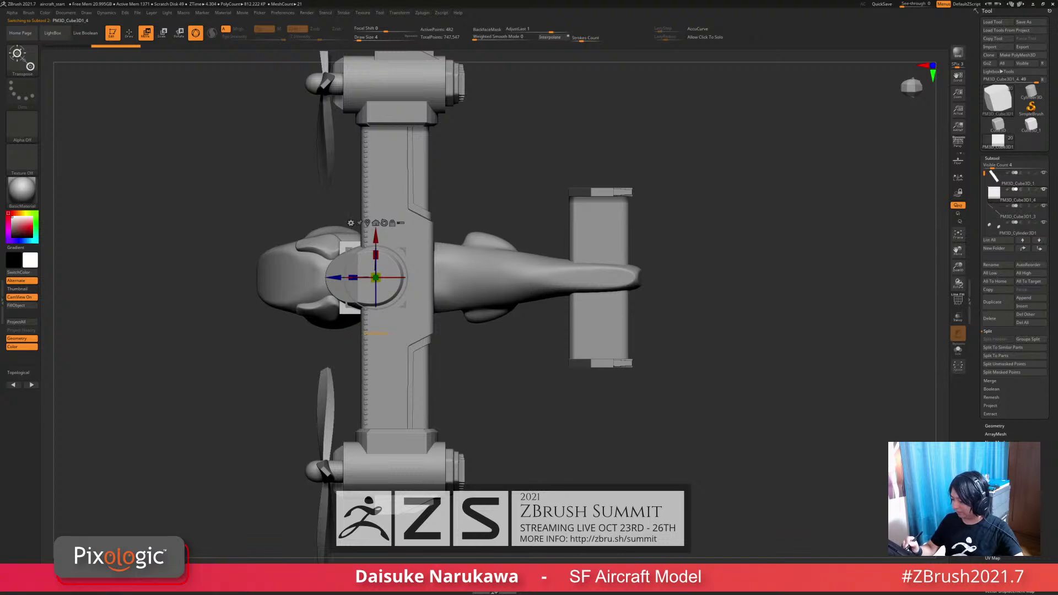
pyautogui.click(350, 222)
pyautogui.click(422, 222)
pyautogui.moveTo(435, 231); pyautogui.dragTo(443, 179, button='right')
pyautogui.click(351, 224)
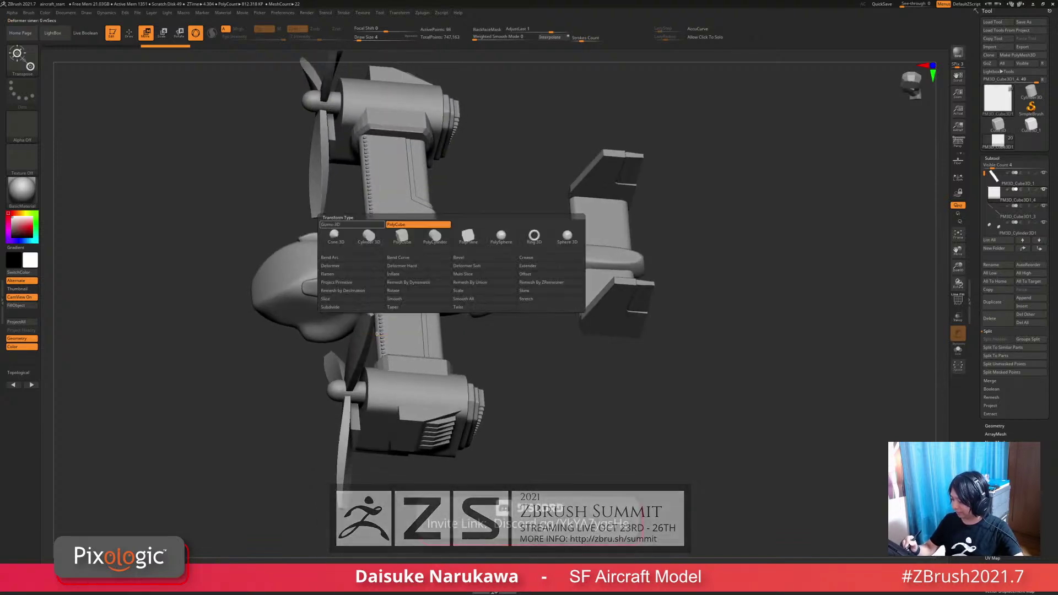
pyautogui.click(417, 224)
# Step: Stretch the cube into a long, narrow bar spanning the wings between the two engine mounts
pyautogui.keyDown('ctrl'); pyautogui.moveTo(441, 232); pyautogui.dragTo(441, 143, button='right'); pyautogui.keyUp('ctrl')
pyautogui.moveTo(376, 237); pyautogui.dragTo(376, 195)
pyautogui.moveTo(441, 187); pyautogui.dragTo(463, 281, button='right')
pyautogui.moveTo(376, 235); pyautogui.dragTo(377, 256, button='right')
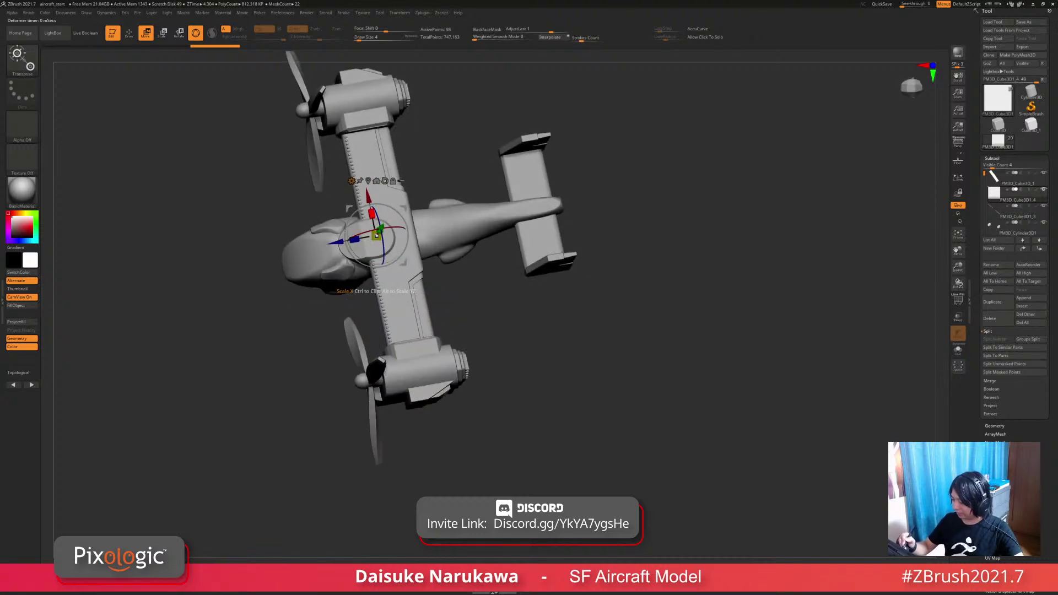
pyautogui.moveTo(372, 214); pyautogui.dragTo(361, 167)
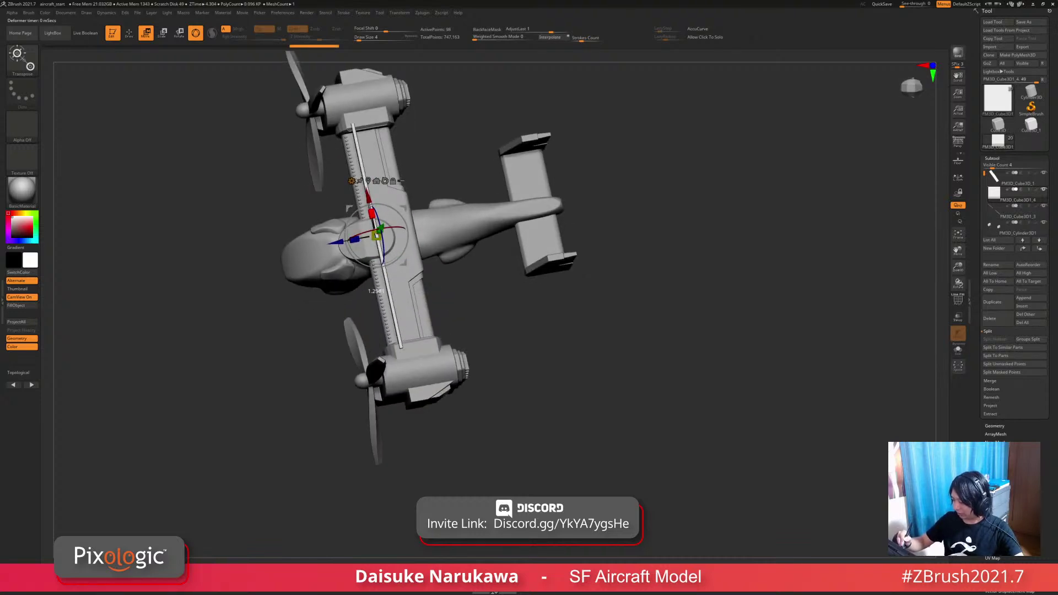
pyautogui.moveTo(376, 235); pyautogui.dragTo(388, 184, button='right')
pyautogui.moveTo(402, 212); pyautogui.dragTo(423, 220)
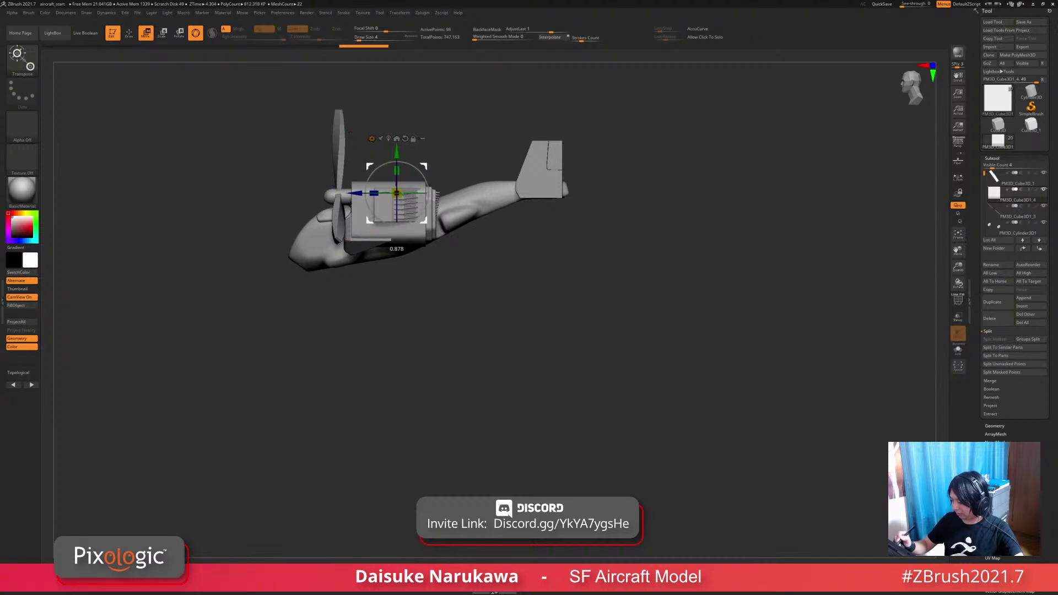
# Step: Slim the bar and position it low along the upper surface of the wings
pyautogui.keyDown('ctrl'); pyautogui.moveTo(399, 215); pyautogui.dragTo(204, 60, button='right'); pyautogui.keyUp('ctrl')
pyautogui.moveTo(276, 193); pyautogui.dragTo(276, 198)
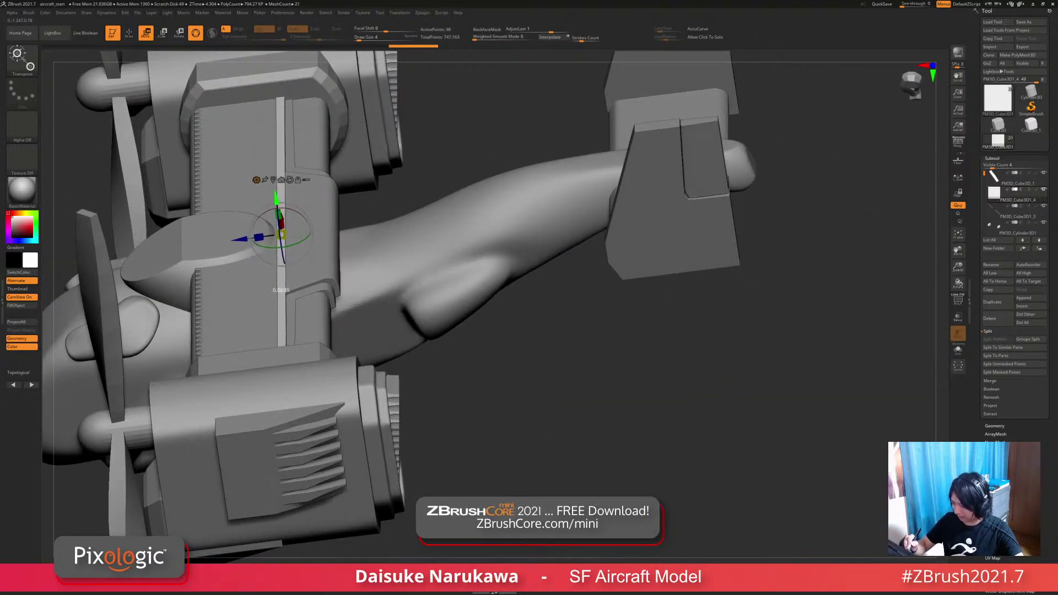
pyautogui.moveTo(280, 215); pyautogui.dragTo(314, 243, button='right')
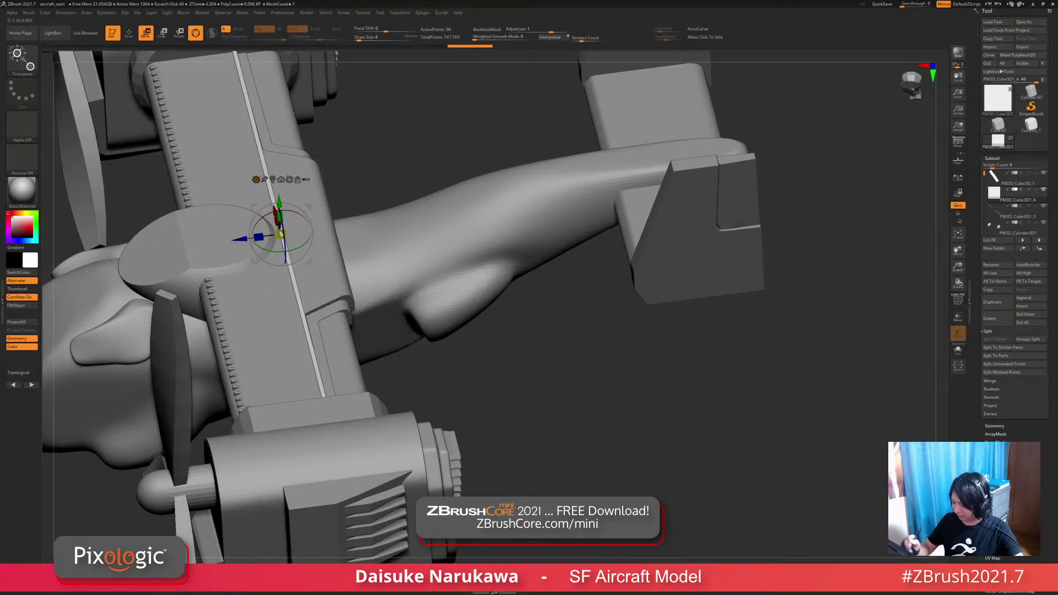
pyautogui.moveTo(239, 239); pyautogui.dragTo(233, 240)
pyautogui.moveTo(248, 248); pyautogui.dragTo(250, 187, button='right')
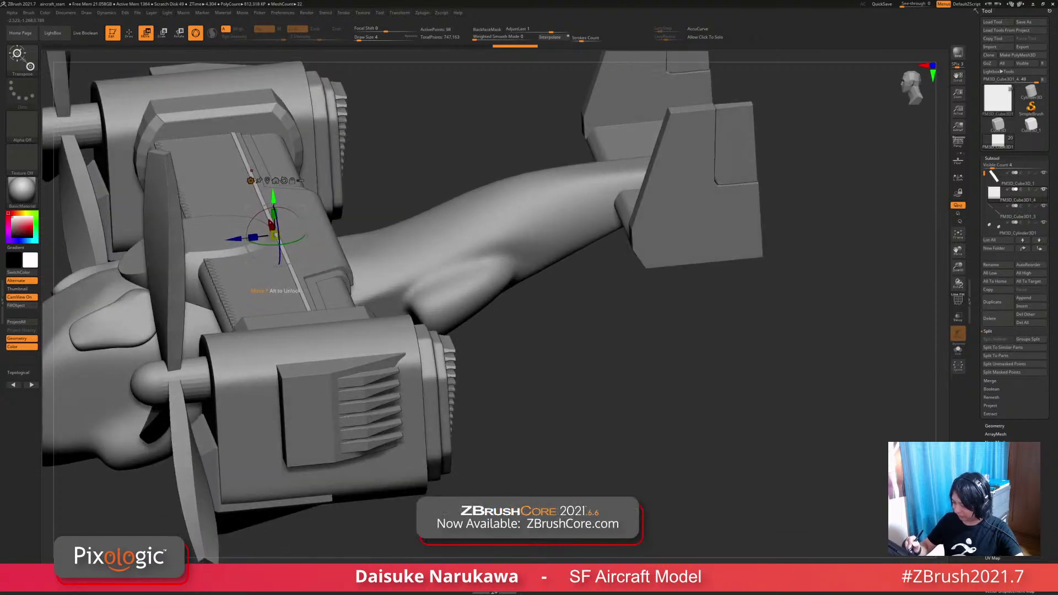
pyautogui.moveTo(273, 195); pyautogui.dragTo(273, 198)
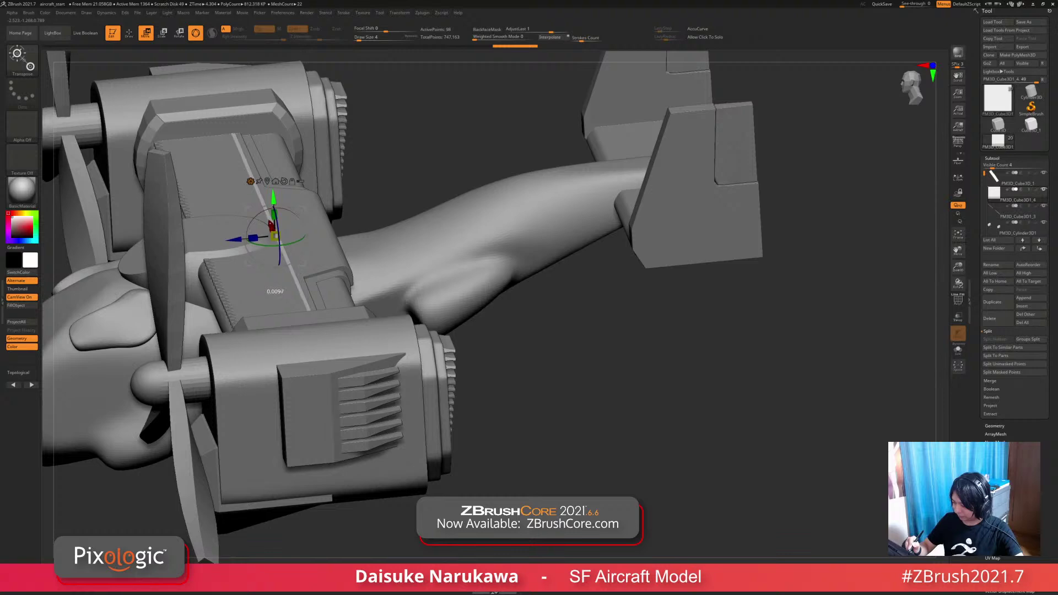
pyautogui.moveTo(276, 220); pyautogui.dragTo(317, 441, button='right')
# Step: Show the polyframe colours and delete the long bar subtool
pyautogui.hotkey('shift', 'f')
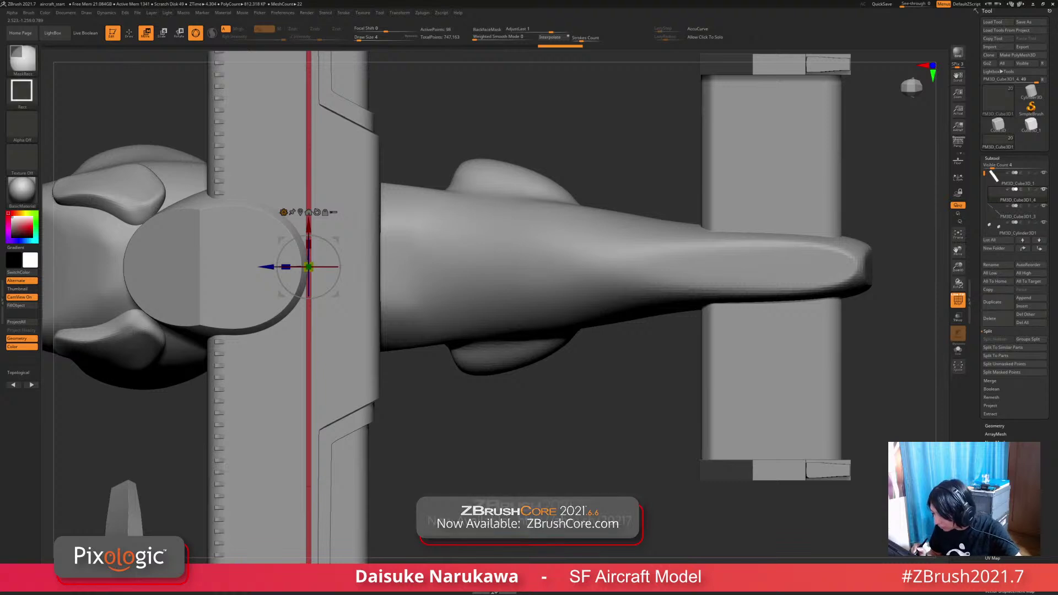
pyautogui.moveTo(308, 298)
pyautogui.keyDown('ctrl'); pyautogui.mouseDown(button='right')
pyautogui.moveTo(309, 333)
pyautogui.moveTo(314, 321)
pyautogui.mouseUp(button='right'); pyautogui.keyUp('ctrl')
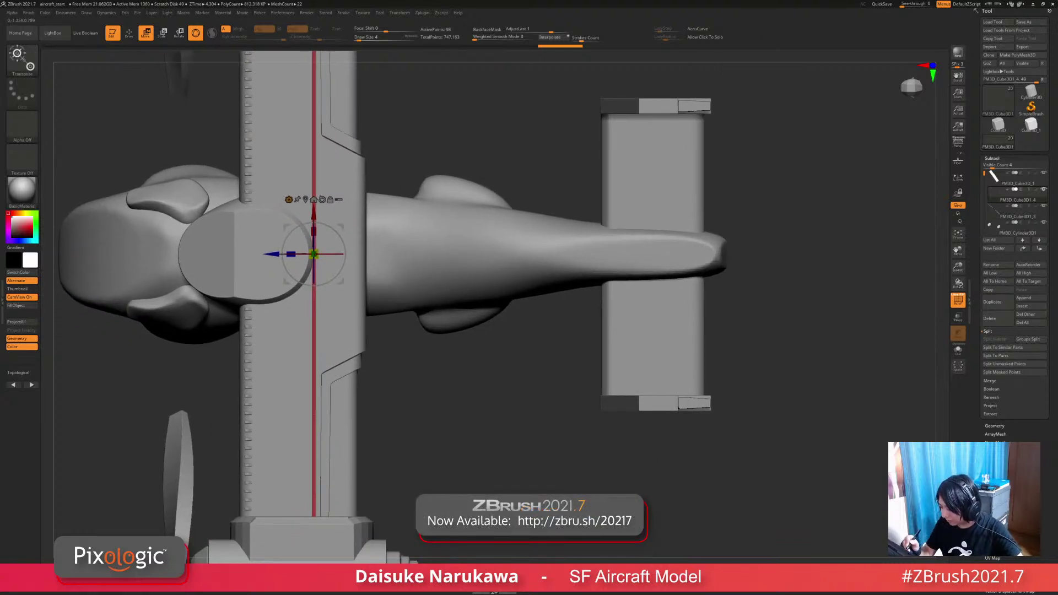
pyautogui.keyDown('ctrl'); pyautogui.moveTo(313, 321); pyautogui.dragTo(318, 280, button='right'); pyautogui.keyUp('ctrl')
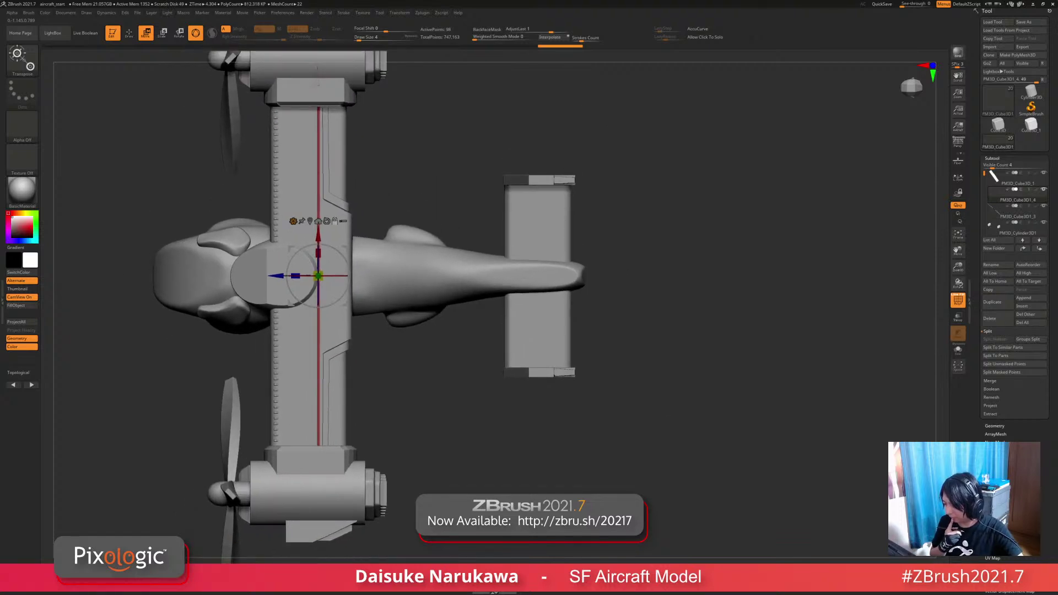
pyautogui.keyDown('ctrl'); pyautogui.moveTo(318, 275); pyautogui.dragTo(319, 307, button='right'); pyautogui.keyUp('ctrl')
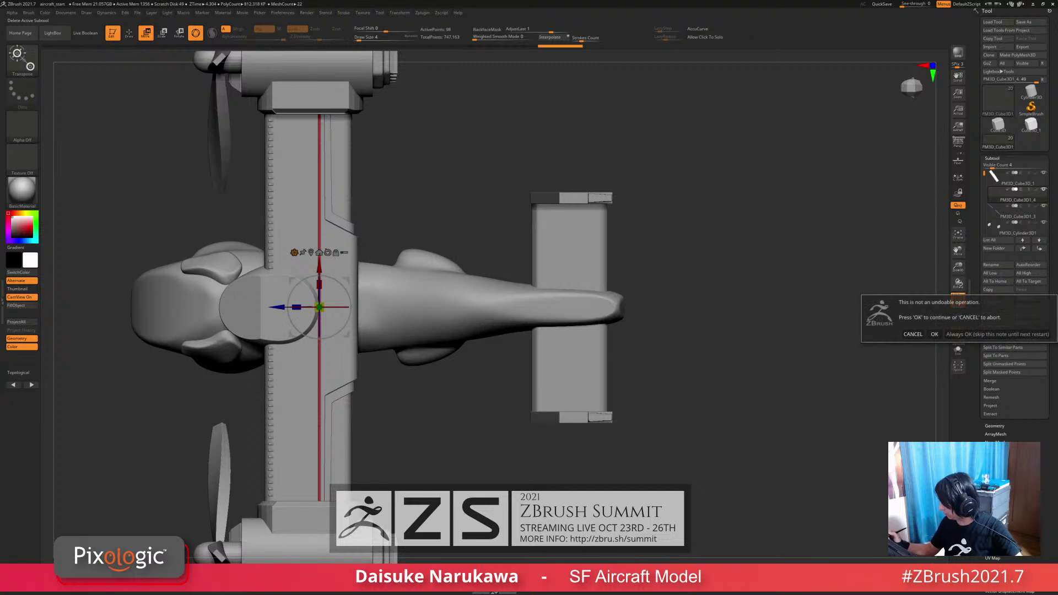
pyautogui.click(990, 319)
# Step: Select the main wing and duplicate its subtool
pyautogui.press('Up')
pyautogui.keyDown('ctrl'); pyautogui.moveTo(356, 347); pyautogui.dragTo(390, 312, button='right'); pyautogui.keyUp('ctrl')
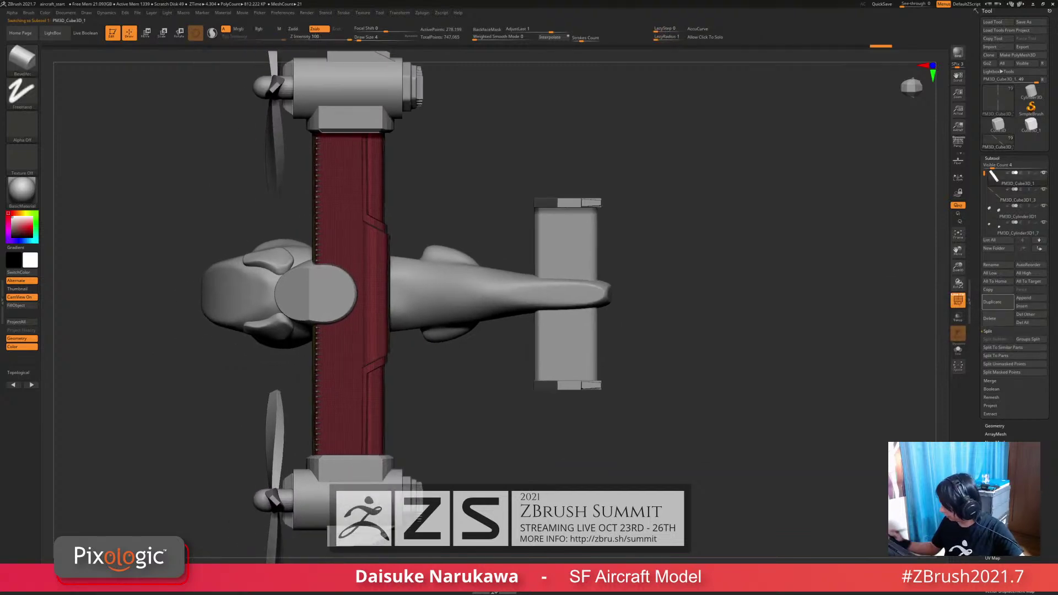
pyautogui.keyDown('ctrl'); pyautogui.moveTo(448, 99); pyautogui.dragTo(457, 200, button='right'); pyautogui.keyUp('ctrl')
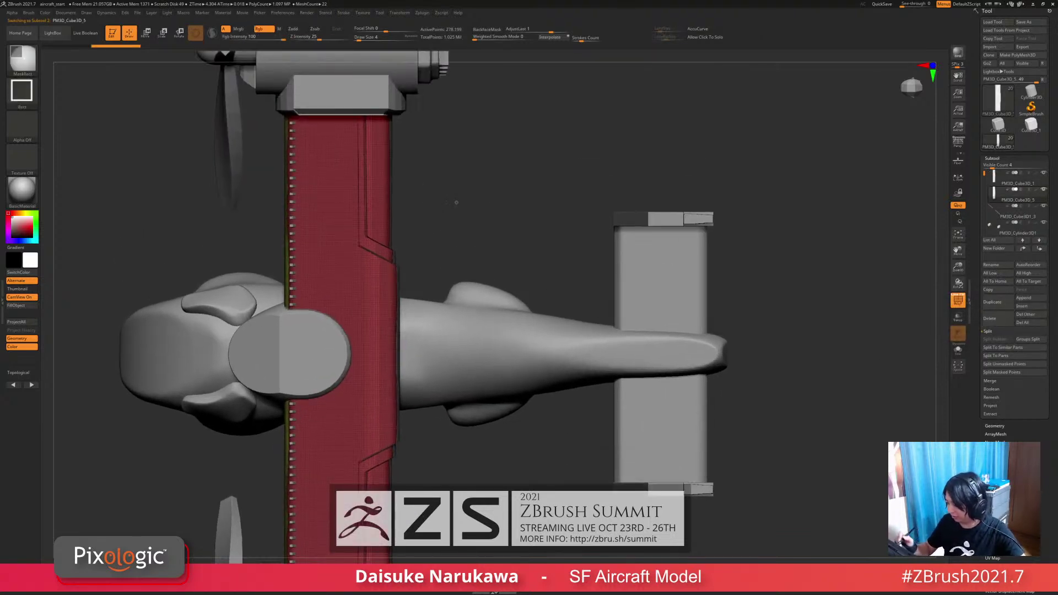
pyautogui.keyDown('ctrl'); pyautogui.rightClick(457, 201); pyautogui.keyUp('ctrl')
pyautogui.keyDown('ctrl'); pyautogui.moveTo(344, 307); pyautogui.dragTo(345, 259, button='right'); pyautogui.keyUp('ctrl')
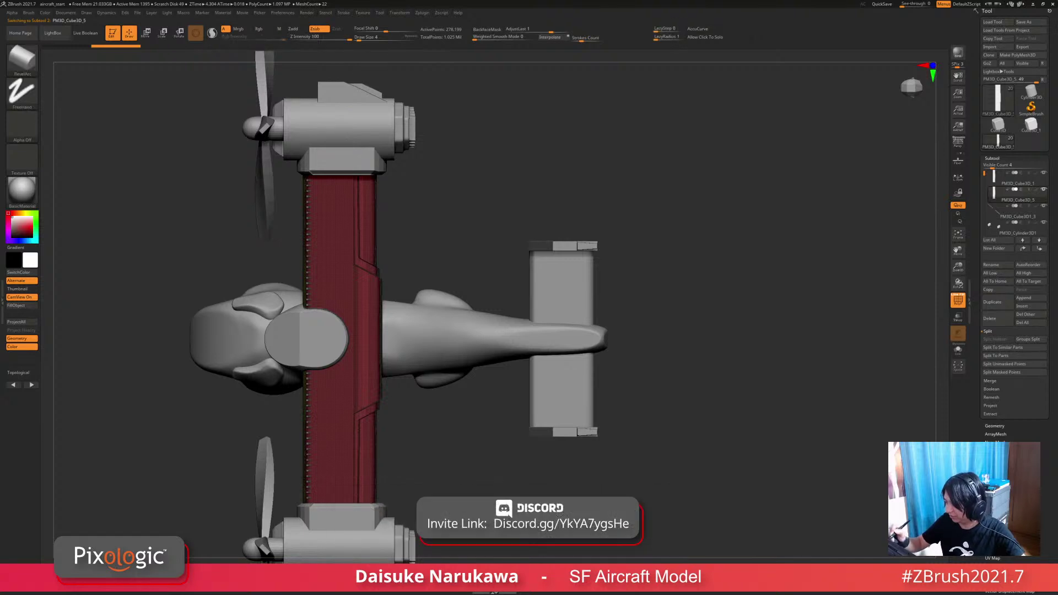
# Step: Cut the duplicated wing with KnifeCurve into a thin angled strip between the engine mounts, symmetrical about the fuselage
pyautogui.hotkey('ctrl', 'shift')
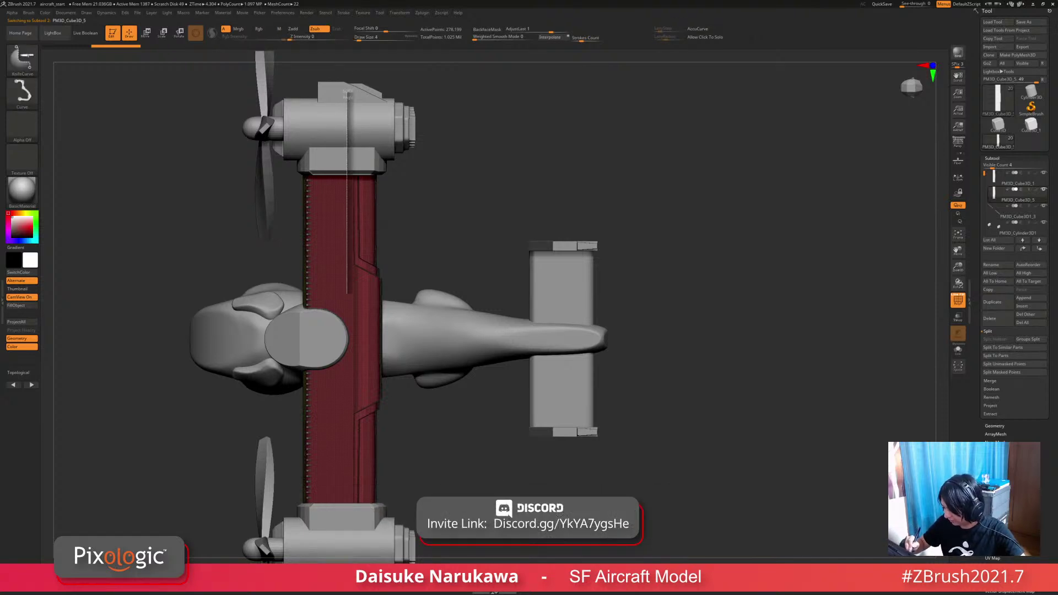
pyautogui.keyDown('ctrl'); pyautogui.keyDown('shift'); pyautogui.moveTo(347, 298); pyautogui.dragTo(364, 312); pyautogui.keyUp('shift'); pyautogui.keyUp('ctrl')
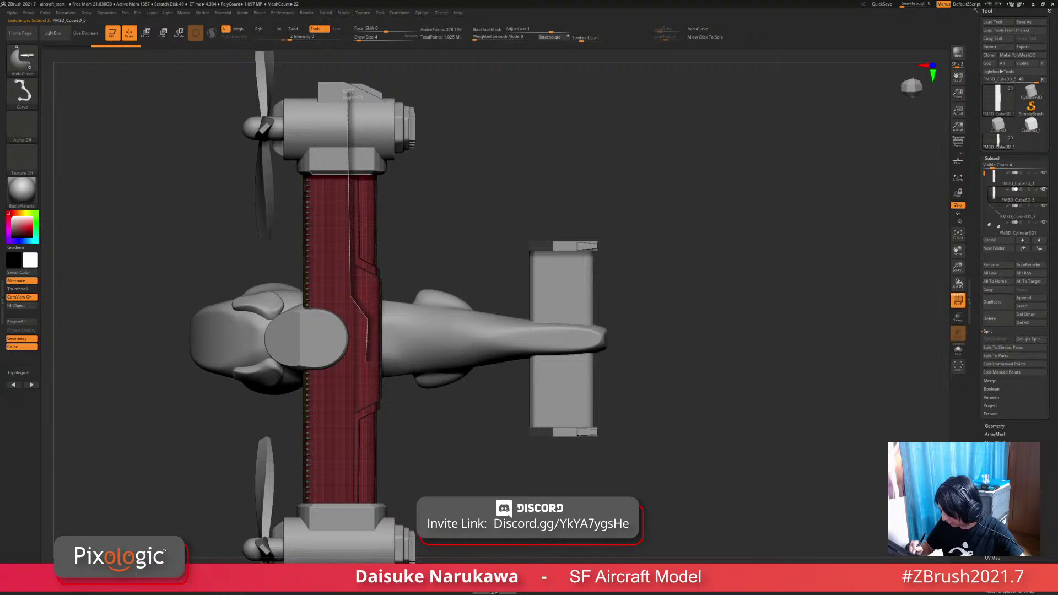
pyautogui.keyDown('ctrl'); pyautogui.keyDown('shift'); pyautogui.moveTo(370, 423); pyautogui.dragTo(366, 564); pyautogui.keyUp('shift'); pyautogui.keyUp('ctrl')
pyautogui.moveTo(403, 468)
pyautogui.keyDown('ctrl'); pyautogui.mouseDown(button='right')
pyautogui.moveTo(400, 393)
pyautogui.moveTo(408, 446)
pyautogui.mouseUp(button='right'); pyautogui.keyUp('ctrl')
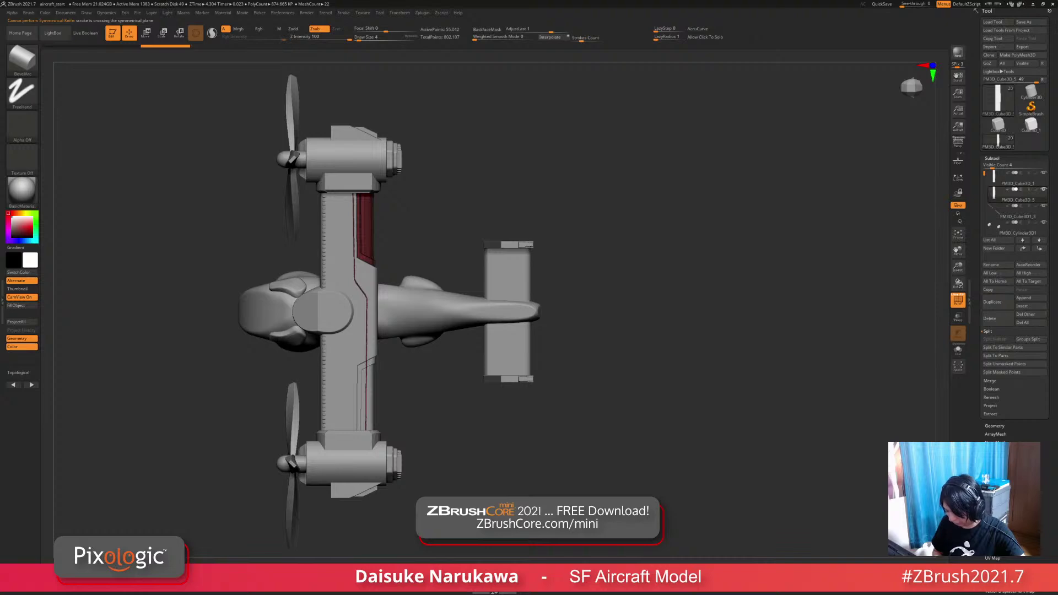
pyautogui.hotkey('ctrl', 'shift', 'z')
pyautogui.moveTo(185, 468)
pyautogui.keyDown('ctrl'); pyautogui.mouseDown(button='right')
pyautogui.moveTo(185, 529)
pyautogui.moveTo(177, 511)
pyautogui.moveTo(297, 505)
pyautogui.moveTo(386, 529)
pyautogui.moveTo(628, 537)
pyautogui.moveTo(635, 494)
pyautogui.moveTo(634, 529)
pyautogui.mouseUp(button='right'); pyautogui.keyUp('ctrl')
# Step: Split the cut wing duplicate into separate subtools with Split To Parts
pyautogui.click(992, 158)
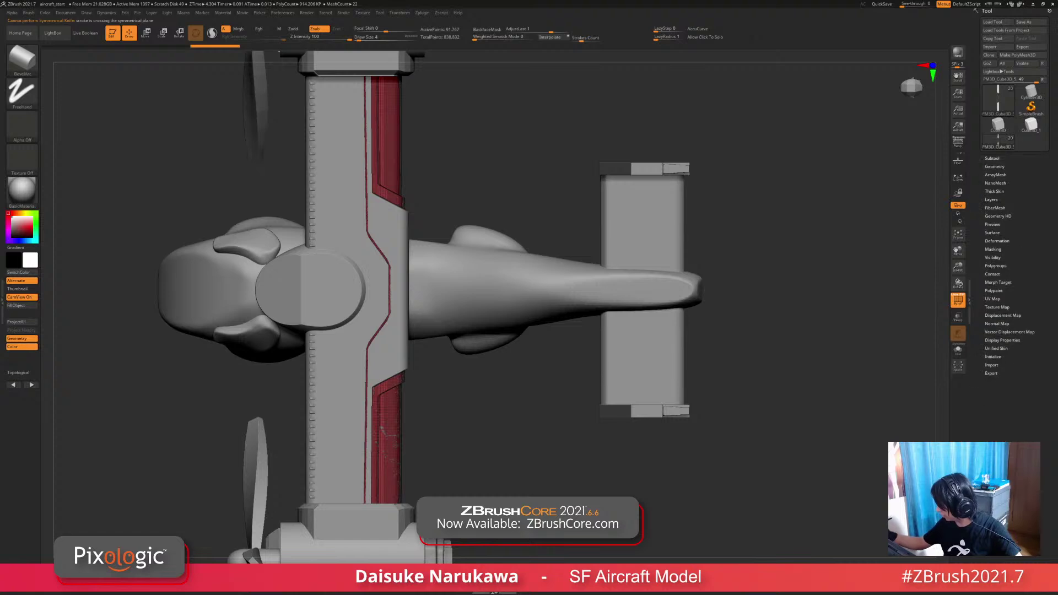
pyautogui.click(991, 158)
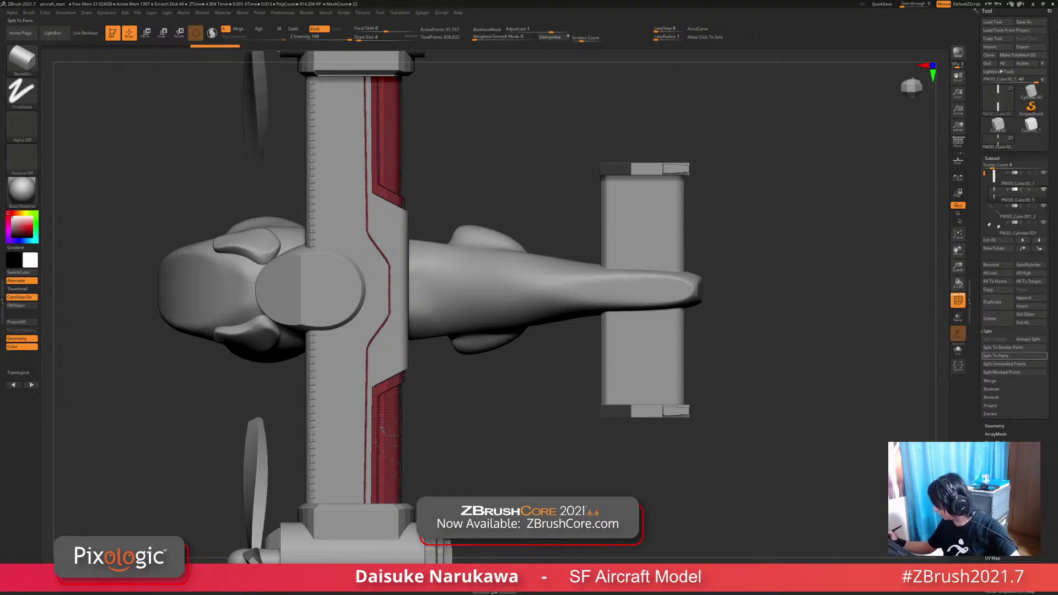
pyautogui.click(1003, 355)
pyautogui.click(935, 370)
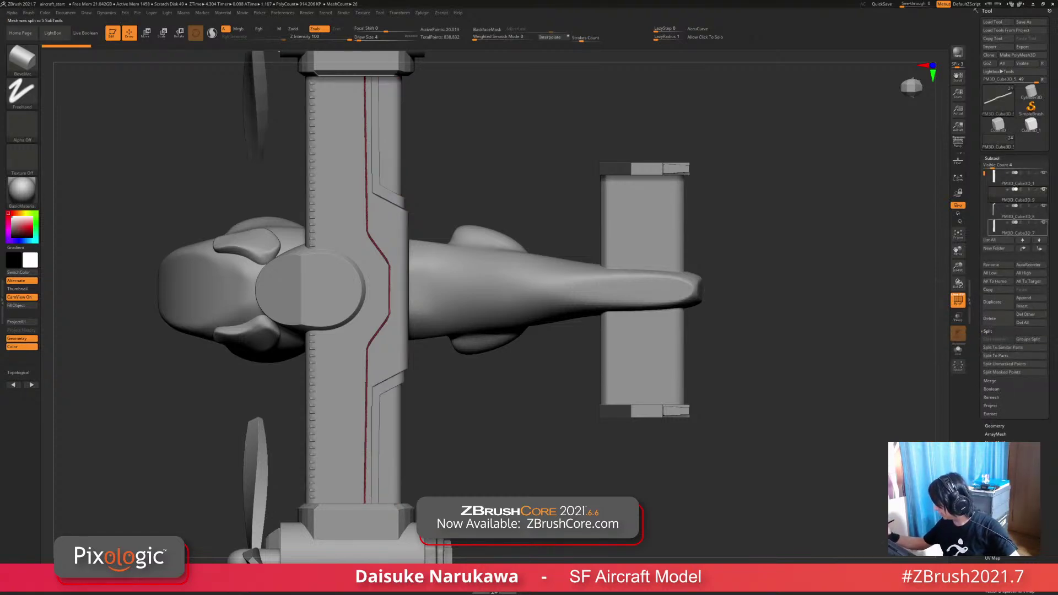
# Step: Delete the leftover rear panel and border pieces on both wings, keeping only the thin angled strip
pyautogui.keyDown('alt'); pyautogui.click(376, 441); pyautogui.keyUp('alt')
pyautogui.click(989, 318)
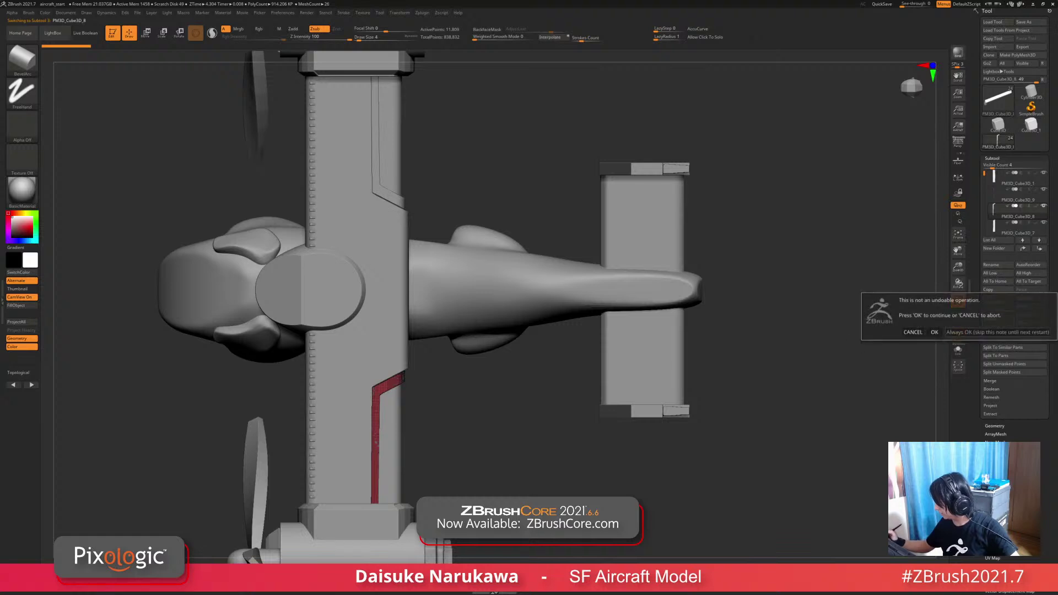
pyautogui.click(935, 336)
pyautogui.click(990, 318)
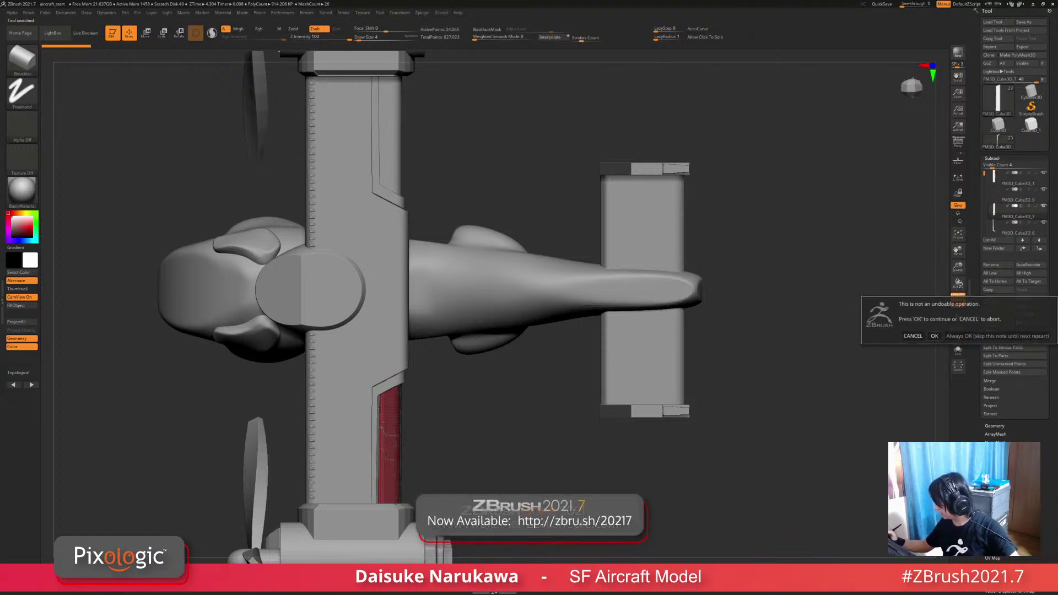
pyautogui.click(934, 335)
pyautogui.click(990, 318)
pyautogui.click(935, 332)
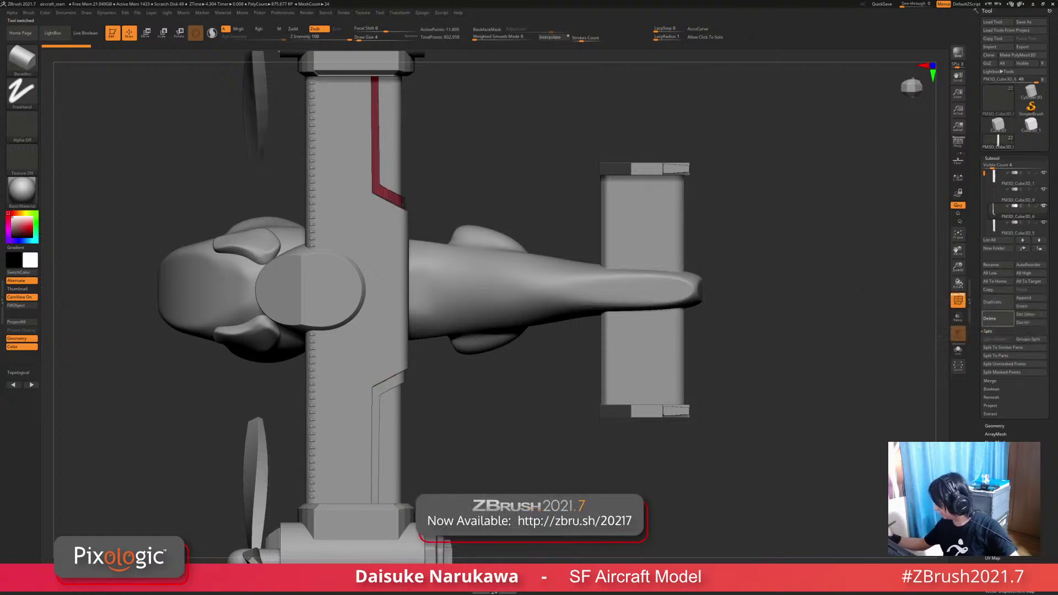
pyautogui.click(990, 318)
pyautogui.click(935, 331)
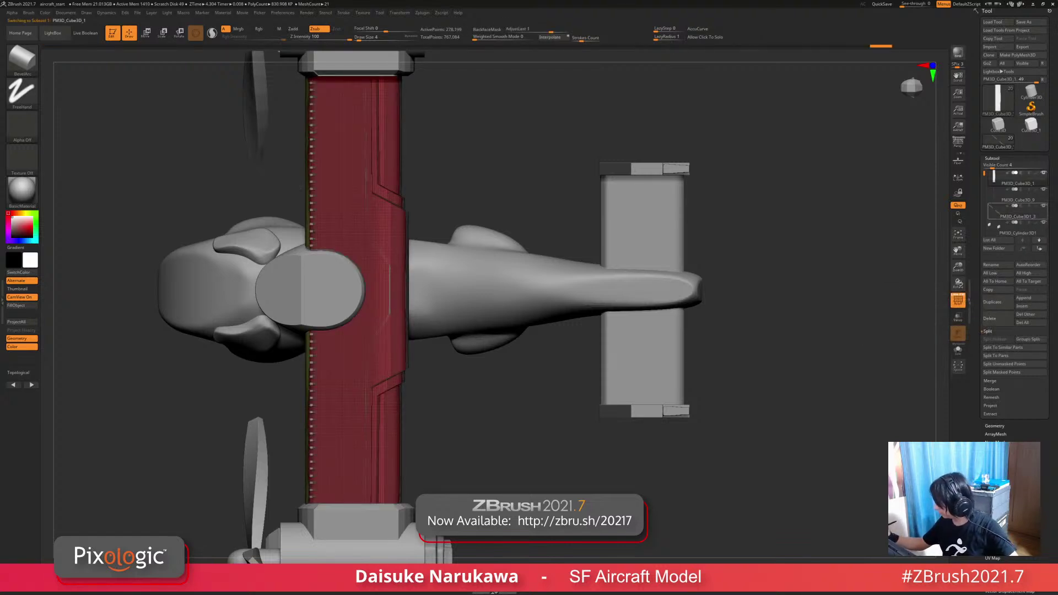
# Step: Select the thin angled strip and fine-position it on the wings' upper surface
pyautogui.click(1016, 211)
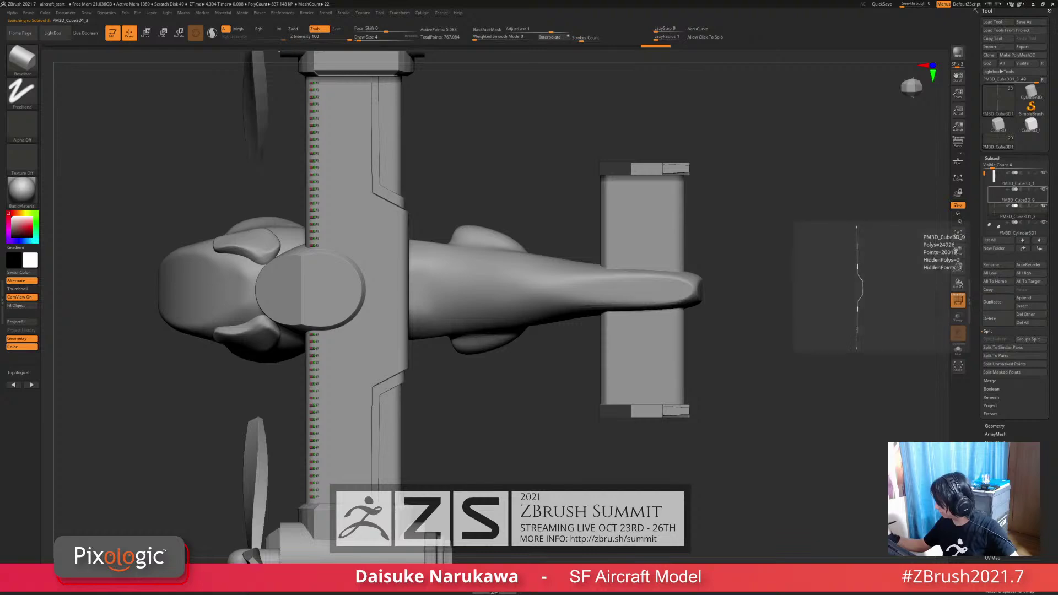
pyautogui.click(1016, 194)
pyautogui.click(1017, 212)
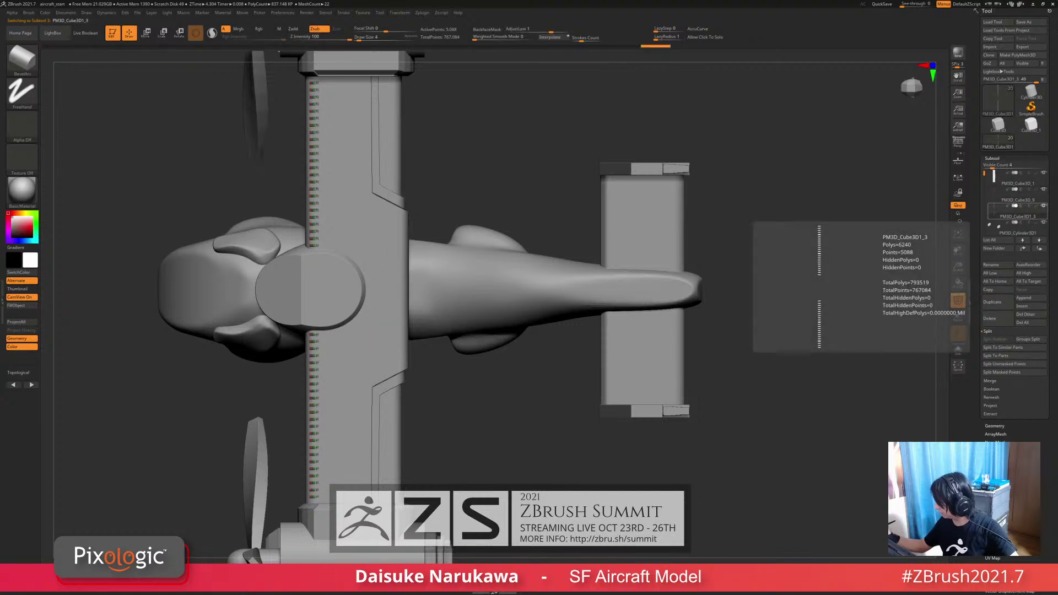
pyautogui.click(1016, 195)
pyautogui.moveTo(771, 353); pyautogui.dragTo(772, 314)
pyautogui.press('w')
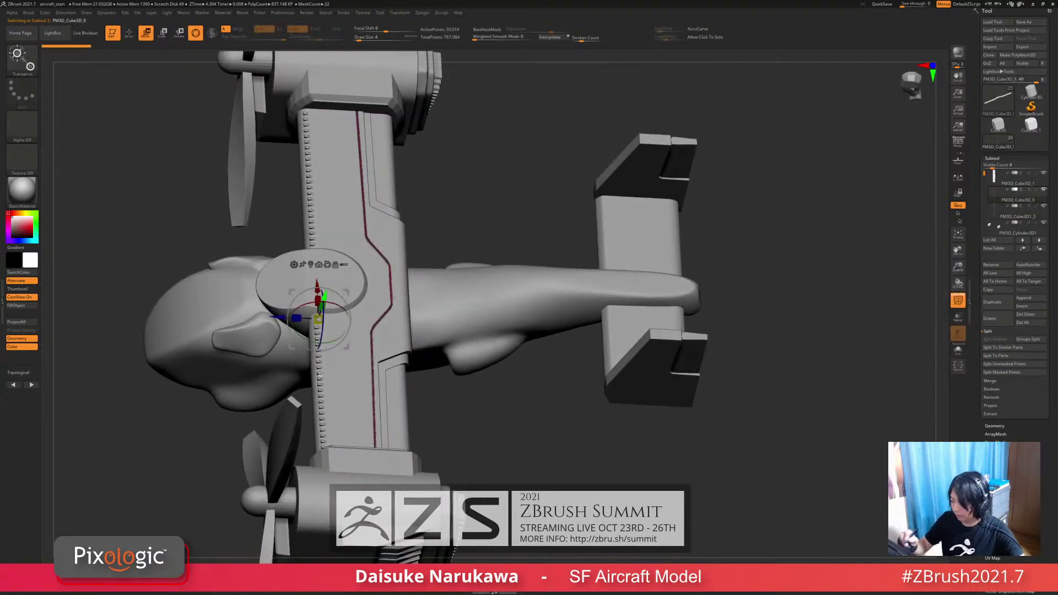
pyautogui.moveTo(496, 419)
pyautogui.mouseDown(button='right')
pyautogui.moveTo(501, 353)
pyautogui.moveTo(496, 397)
pyautogui.mouseUp(button='right')
pyautogui.click(276, 316)
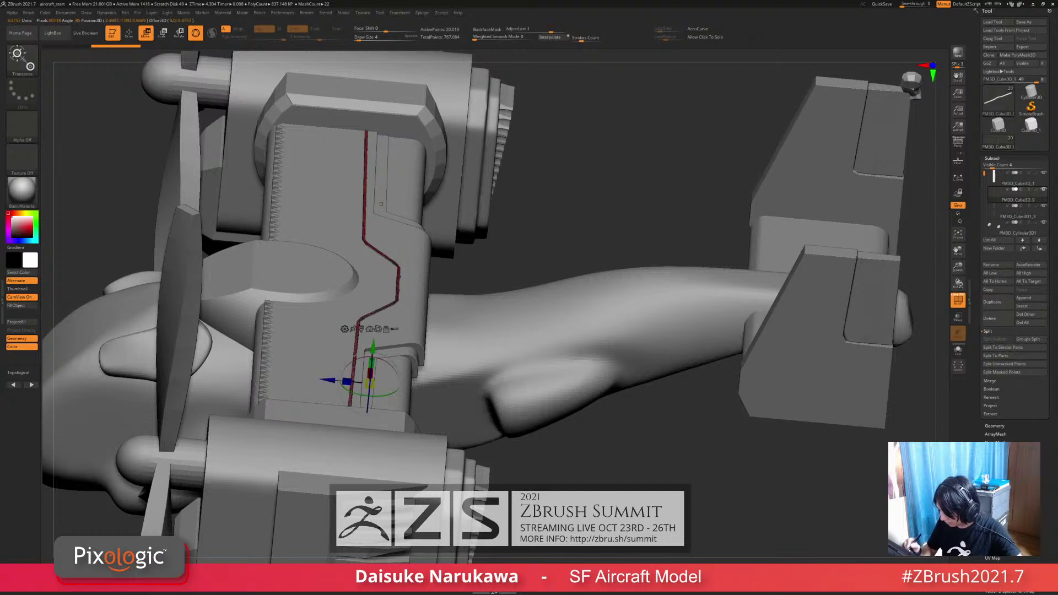
pyautogui.moveTo(507, 308)
pyautogui.mouseDown(button='right')
pyautogui.moveTo(449, 238)
pyautogui.moveTo(743, 364)
pyautogui.moveTo(622, 284)
pyautogui.moveTo(487, 323)
pyautogui.moveTo(457, 353)
pyautogui.moveTo(496, 325)
pyautogui.mouseUp(button='right')
pyautogui.press('q')
pyautogui.keyDown('alt'); pyautogui.click(325, 326); pyautogui.keyUp('alt')
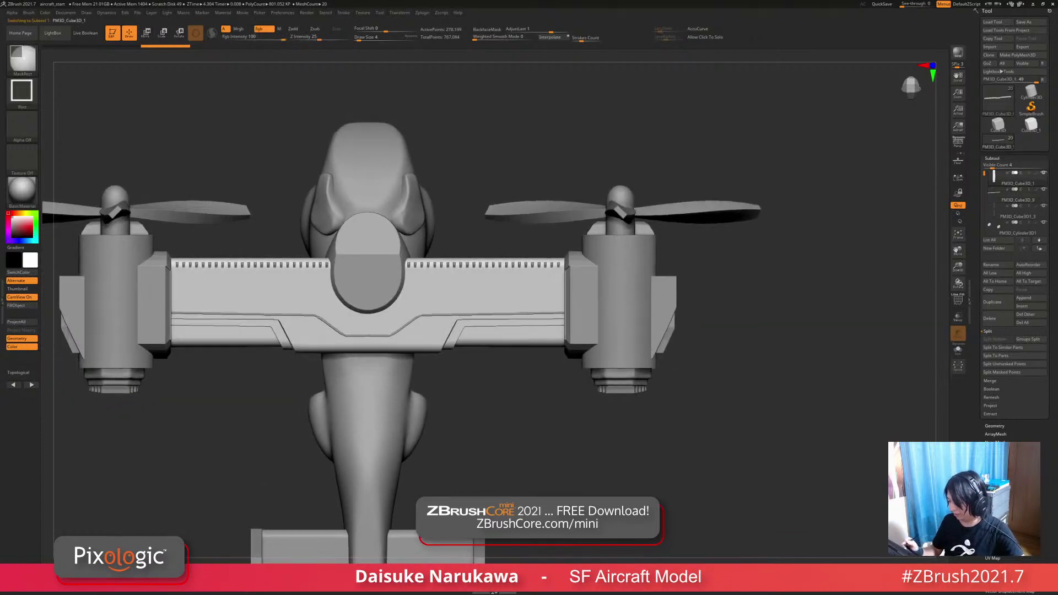
# Step: Select the engine casing and delete its lower subdivision levels so it can be cut
pyautogui.keyDown('ctrl'); pyautogui.moveTo(325, 326); pyautogui.dragTo(325, 276, button='right'); pyautogui.keyUp('ctrl')
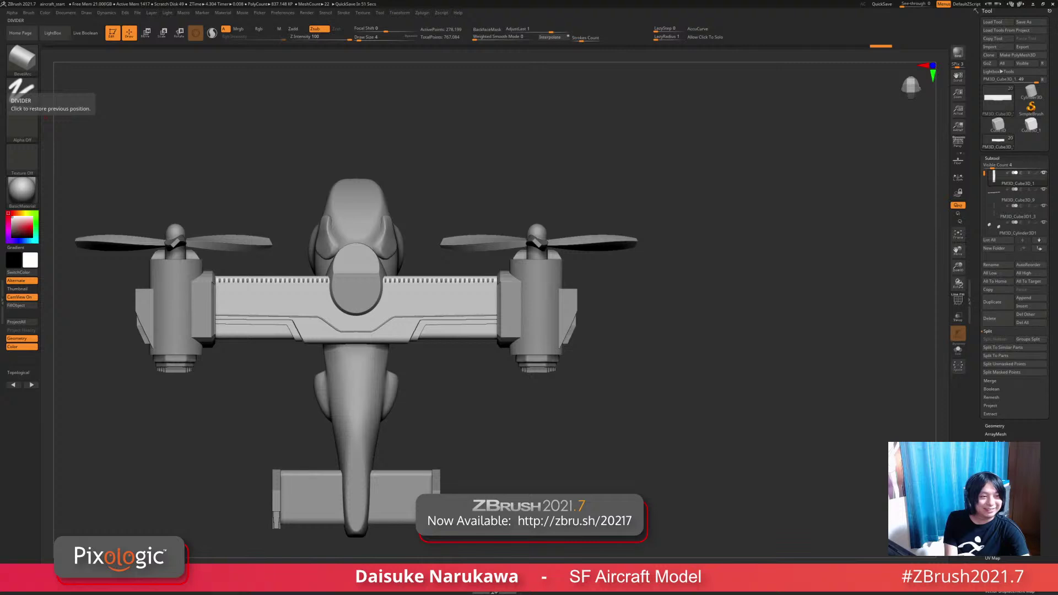
pyautogui.moveTo(309, 452); pyautogui.dragTo(340, 285)
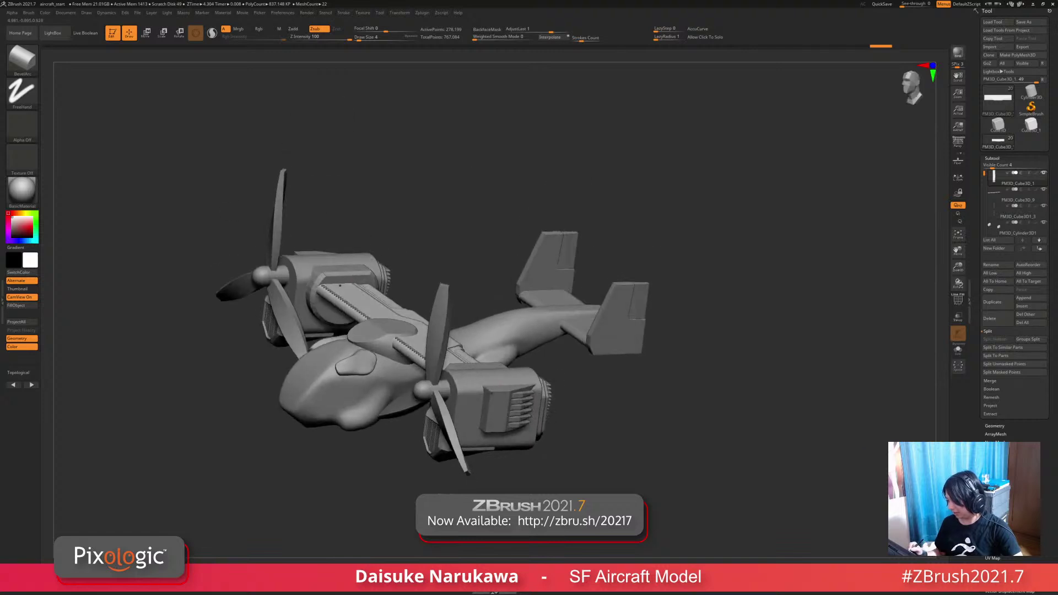
pyautogui.keyDown('alt'); pyautogui.click(472, 404); pyautogui.keyUp('alt')
pyautogui.moveTo(606, 441); pyautogui.dragTo(662, 473)
pyautogui.keyDown('shift'); pyautogui.moveTo(661, 474); pyautogui.dragTo(513, 430, button='right'); pyautogui.keyUp('shift')
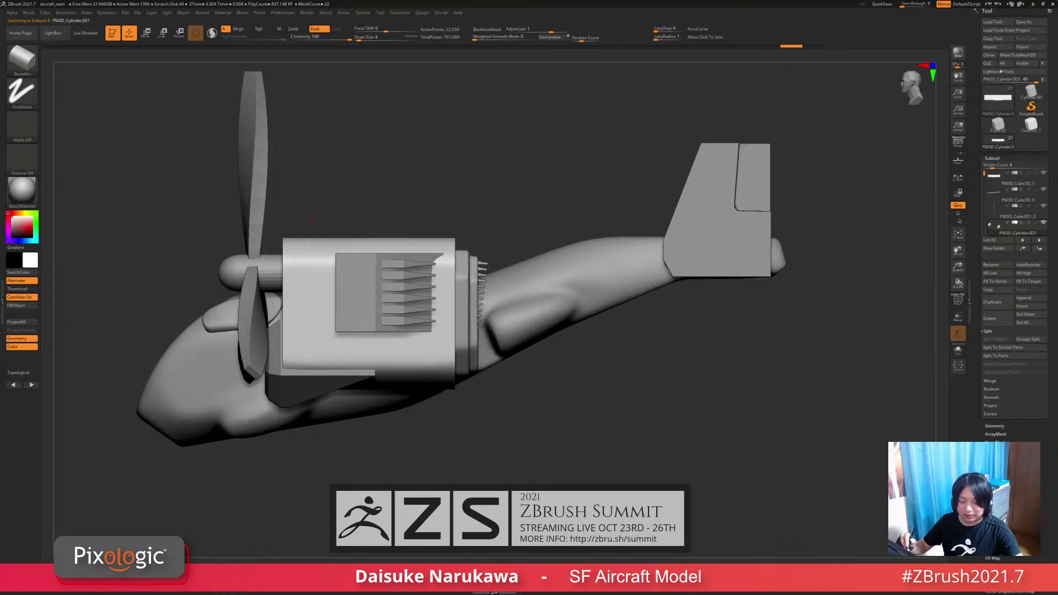
pyautogui.moveTo(327, 189)
pyautogui.keyDown('ctrl'); pyautogui.keyDown('shift'); pyautogui.mouseDown()
pyautogui.moveTo(310, 425)
pyautogui.moveTo(327, 452)
pyautogui.mouseUp(); pyautogui.keyUp('shift'); pyautogui.keyUp('ctrl')
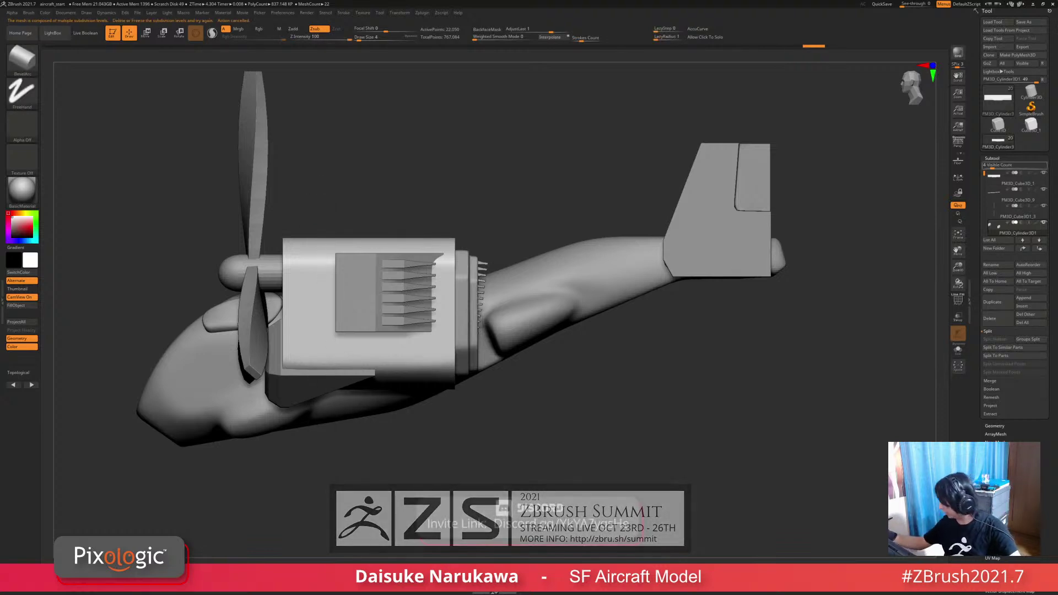
pyautogui.click(995, 426)
pyautogui.click(994, 174)
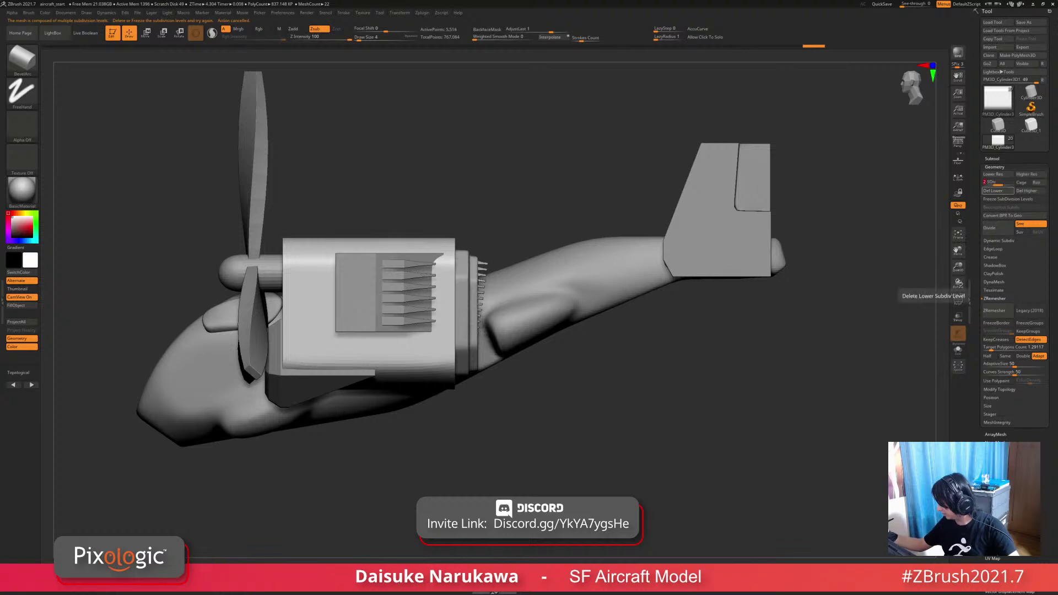
pyautogui.click(997, 191)
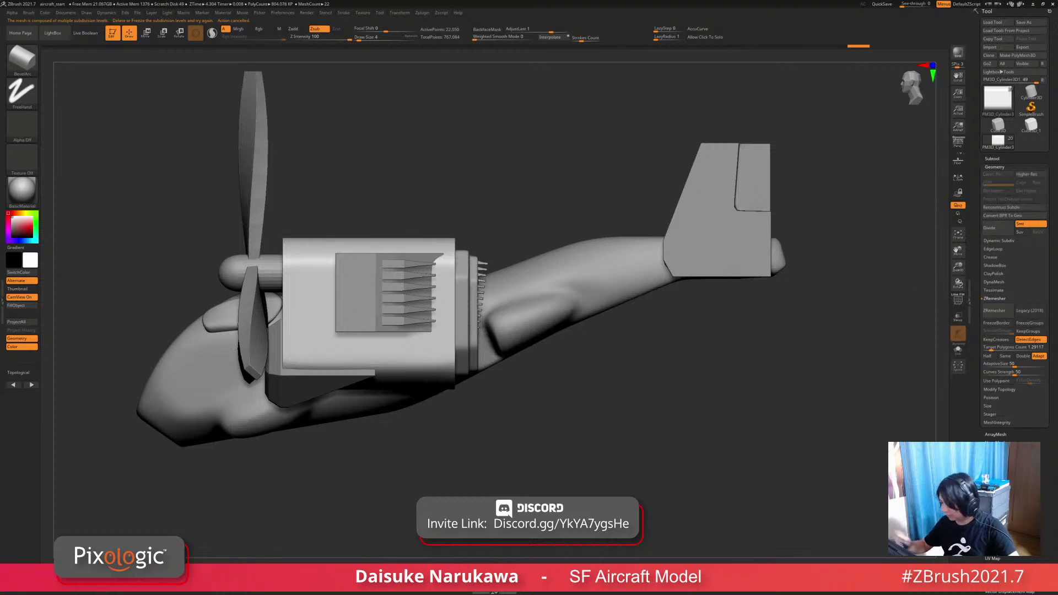
# Step: Cut the engine casing with KnifeCurve along a bent diagonal seam running from its upper edge to its lower front
pyautogui.press('ctrl')
pyautogui.hotkey('ctrl', 'shift')
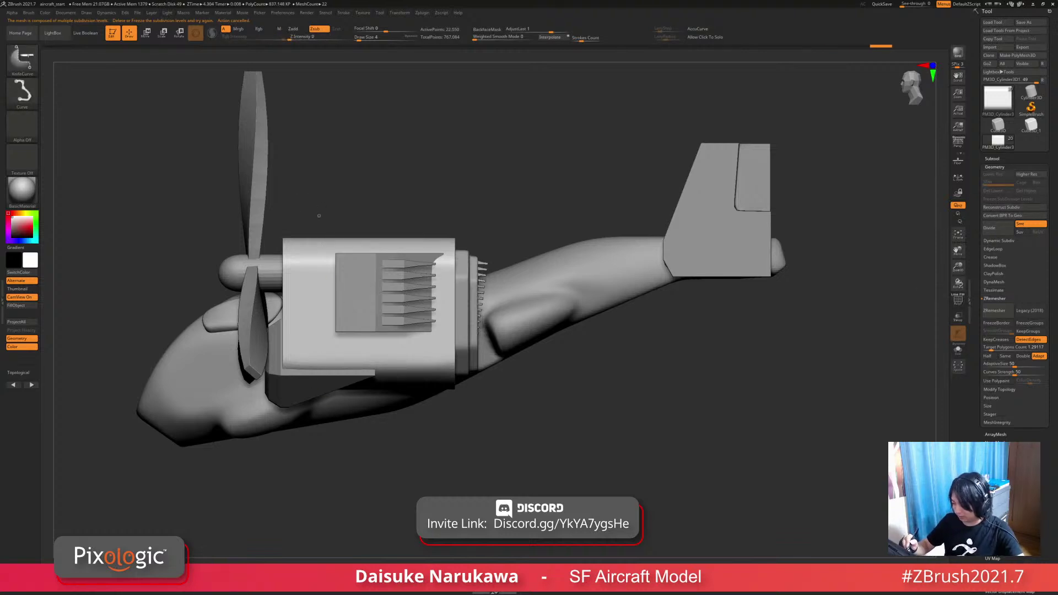
pyautogui.moveTo(317, 190)
pyautogui.keyDown('ctrl'); pyautogui.keyDown('shift'); pyautogui.mouseDown()
pyautogui.moveTo(318, 307)
pyautogui.moveTo(318, 286)
pyautogui.moveTo(319, 294)
pyautogui.moveTo(353, 278)
pyautogui.moveTo(354, 290)
pyautogui.moveTo(307, 339)
pyautogui.mouseUp(); pyautogui.keyUp('shift'); pyautogui.keyUp('ctrl')
pyautogui.moveTo(363, 199)
pyautogui.keyDown('ctrl'); pyautogui.keyDown('shift'); pyautogui.mouseDown()
pyautogui.moveTo(358, 280)
pyautogui.moveTo(307, 339)
pyautogui.moveTo(309, 330)
pyautogui.moveTo(288, 423)
pyautogui.mouseUp(); pyautogui.keyUp('shift'); pyautogui.keyUp('ctrl')
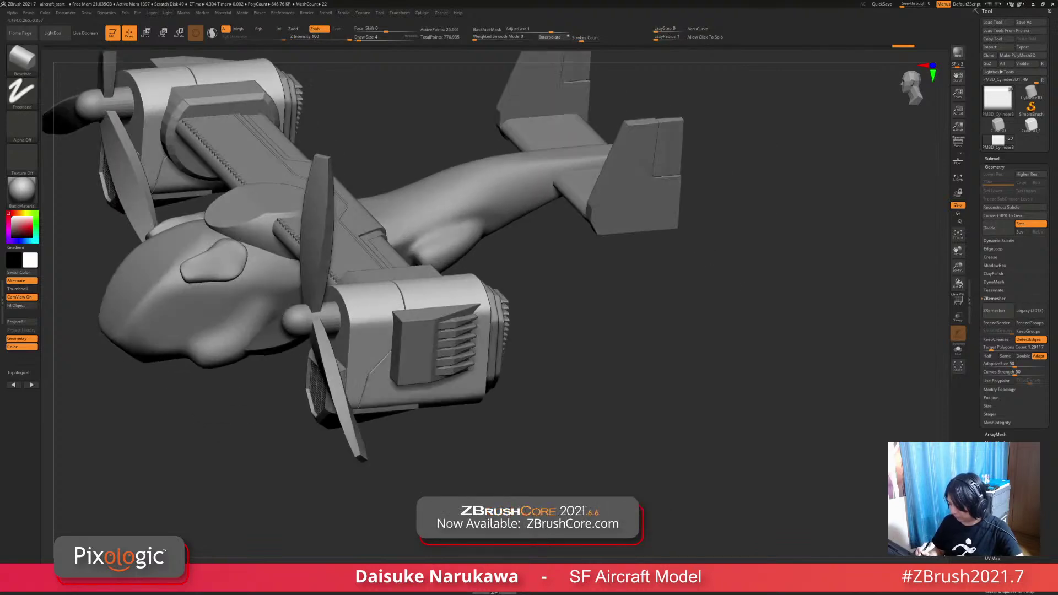
pyautogui.moveTo(622, 336)
pyautogui.mouseDown()
pyautogui.moveTo(574, 380)
pyautogui.moveTo(628, 308)
pyautogui.moveTo(562, 316)
pyautogui.mouseUp()
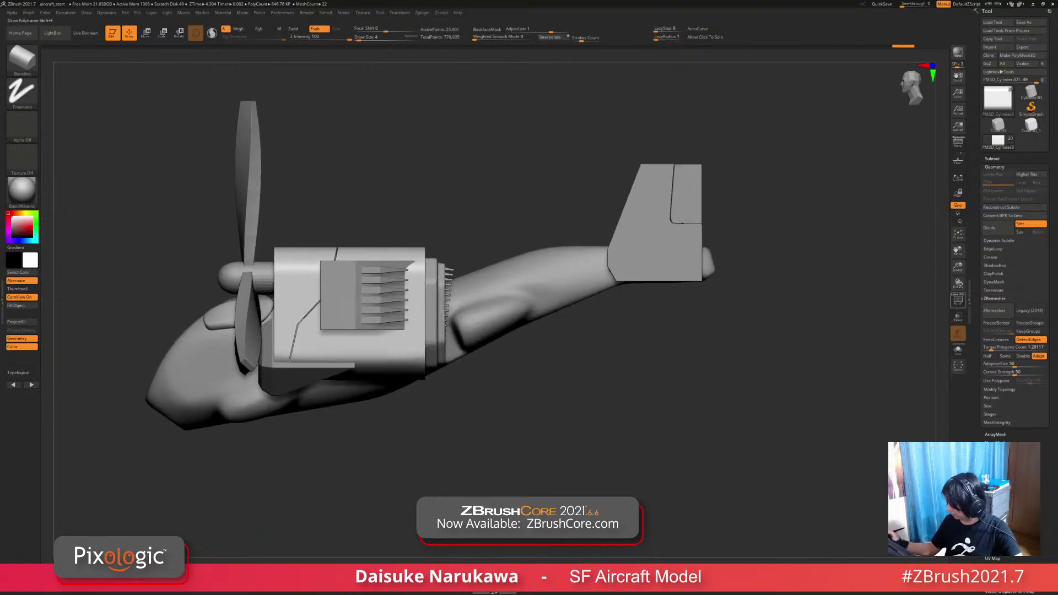
# Step: Try to cut a second diagonal seam from the first seam's bend to the engine casing's lower rear edge
pyautogui.click(957, 299)
pyautogui.keyDown('ctrl'); pyautogui.moveTo(380, 358); pyautogui.dragTo(380, 402, button='right'); pyautogui.keyUp('ctrl')
pyautogui.keyDown('ctrl'); pyautogui.keyDown('shift'); pyautogui.moveTo(279, 289); pyautogui.dragTo(499, 374); pyautogui.keyUp('shift'); pyautogui.keyUp('ctrl')
pyautogui.hotkey('ctrl', 'z')
pyautogui.keyDown('ctrl'); pyautogui.moveTo(312, 327); pyautogui.dragTo(261, 268, button='right'); pyautogui.keyUp('ctrl')
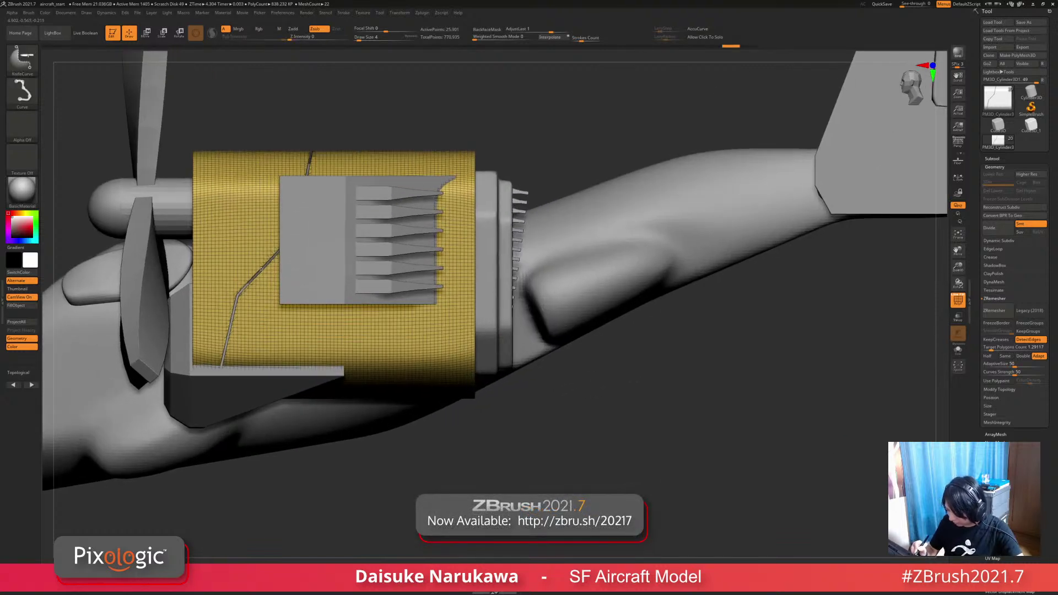
pyautogui.keyDown('ctrl'); pyautogui.keyDown('shift'); pyautogui.moveTo(260, 268); pyautogui.dragTo(519, 357); pyautogui.keyUp('shift'); pyautogui.keyUp('ctrl')
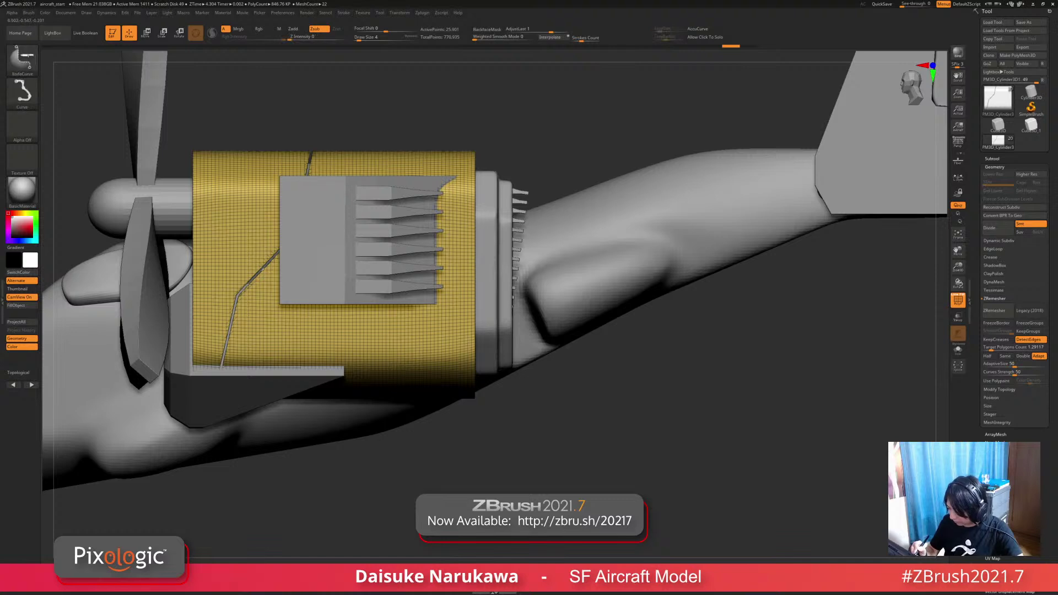
pyautogui.keyDown('ctrl'); pyautogui.keyDown('shift'); pyautogui.moveTo(264, 270); pyautogui.dragTo(518, 358); pyautogui.keyUp('shift'); pyautogui.keyUp('ctrl')
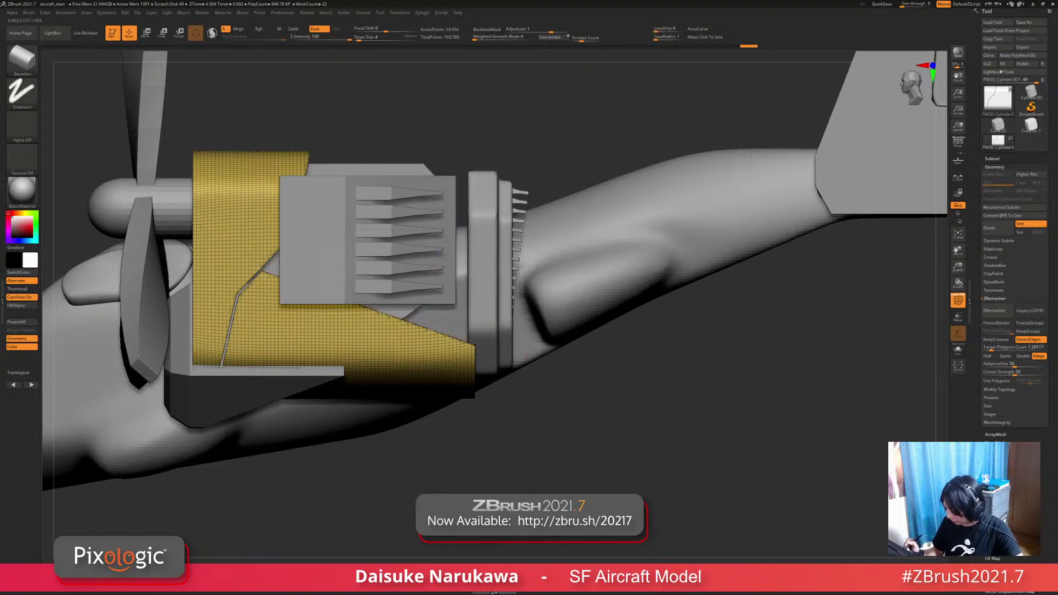
pyautogui.hotkey('ctrl', 'z')
pyautogui.keyDown('ctrl'); pyautogui.keyDown('shift'); pyautogui.moveTo(292, 297); pyautogui.dragTo(542, 363); pyautogui.keyUp('shift'); pyautogui.keyUp('ctrl')
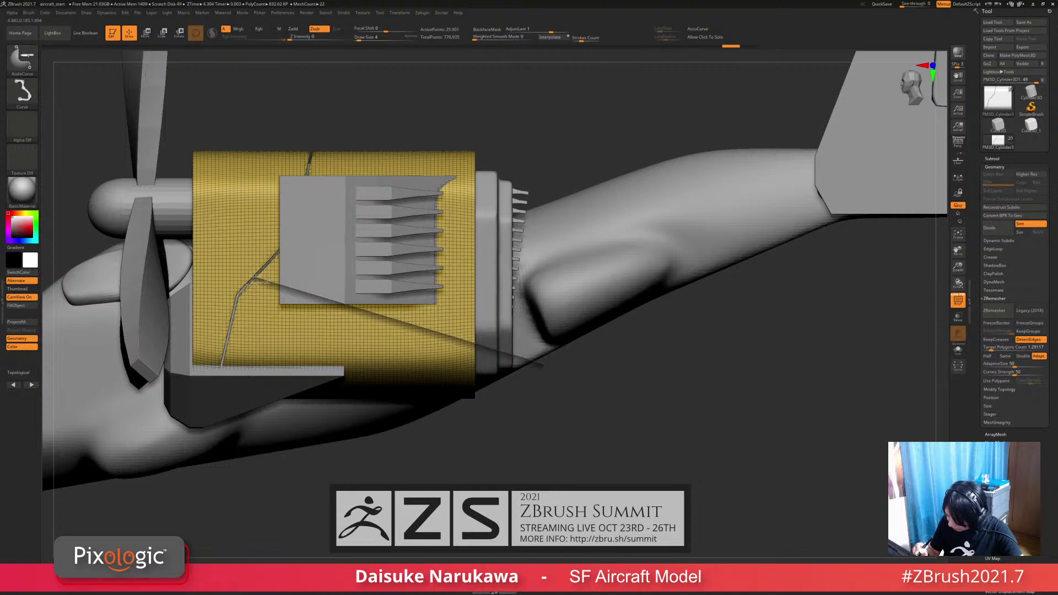
pyautogui.hotkey('ctrl', 'z')
# Step: Cut the engine casing with KnifeCurve from its lower rear edge to the first seam's bend, and turn off the polygon wireframe
pyautogui.keyDown('ctrl'); pyautogui.keyDown('shift'); pyautogui.moveTo(532, 371); pyautogui.dragTo(255, 279); pyautogui.keyUp('shift'); pyautogui.keyUp('ctrl')
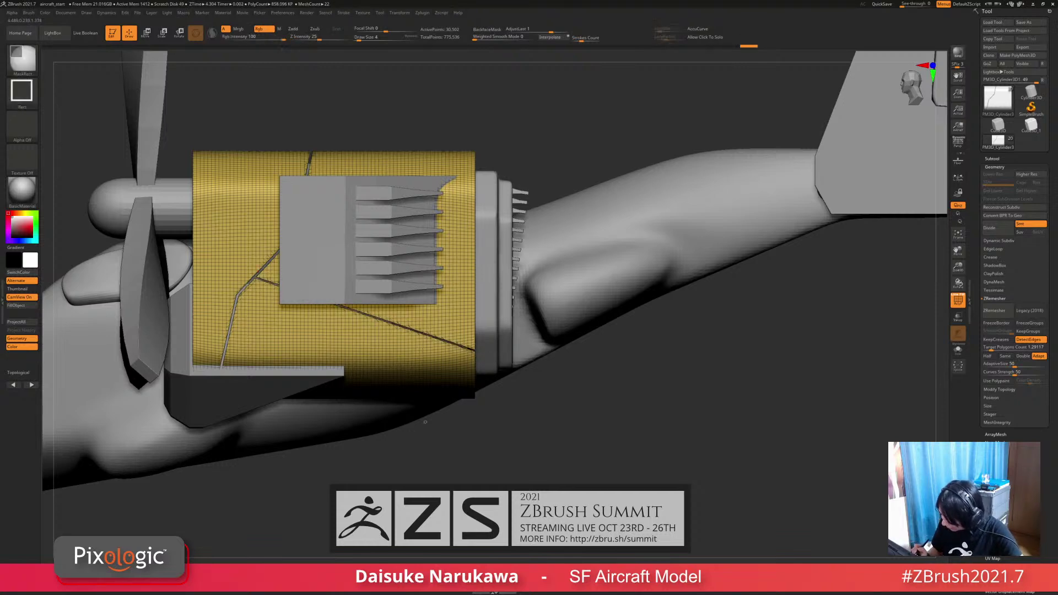
pyautogui.keyDown('ctrl'); pyautogui.moveTo(309, 276); pyautogui.dragTo(308, 248, button='right'); pyautogui.keyUp('ctrl')
pyautogui.moveTo(309, 248)
pyautogui.mouseDown(button='right')
pyautogui.moveTo(281, 286)
pyautogui.moveTo(270, 253)
pyautogui.moveTo(165, 264)
pyautogui.moveTo(132, 319)
pyautogui.moveTo(286, 255)
pyautogui.moveTo(353, 319)
pyautogui.moveTo(413, 314)
pyautogui.moveTo(413, 281)
pyautogui.moveTo(336, 292)
pyautogui.moveTo(408, 375)
pyautogui.moveTo(342, 298)
pyautogui.moveTo(408, 314)
pyautogui.moveTo(376, 303)
pyautogui.moveTo(353, 314)
pyautogui.mouseUp(button='right')
pyautogui.click(958, 300)
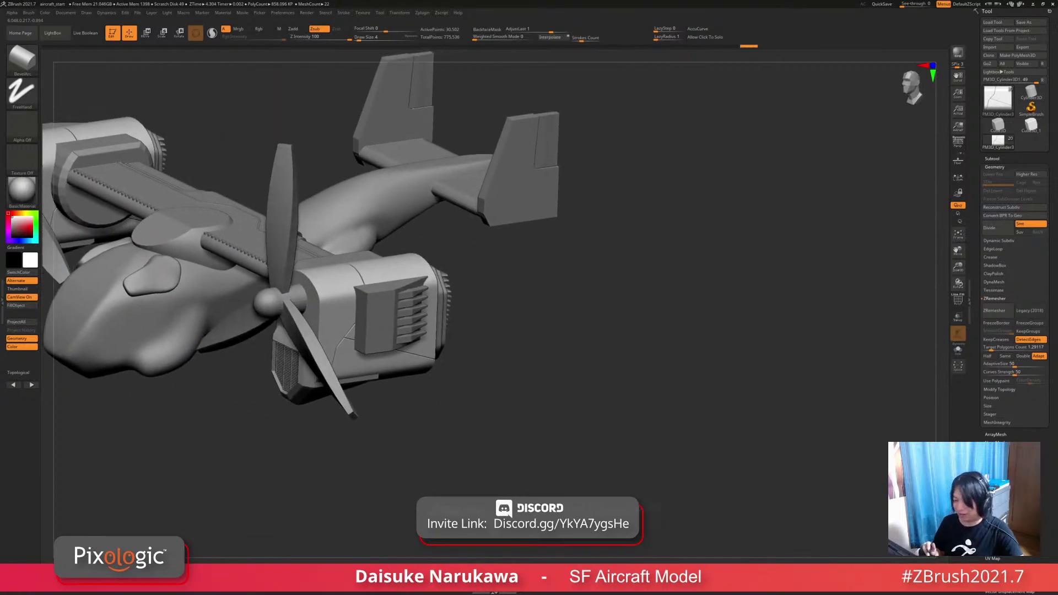
# Step: Choose the Move Topological brush and set its draw size to 1
pyautogui.click(22, 59)
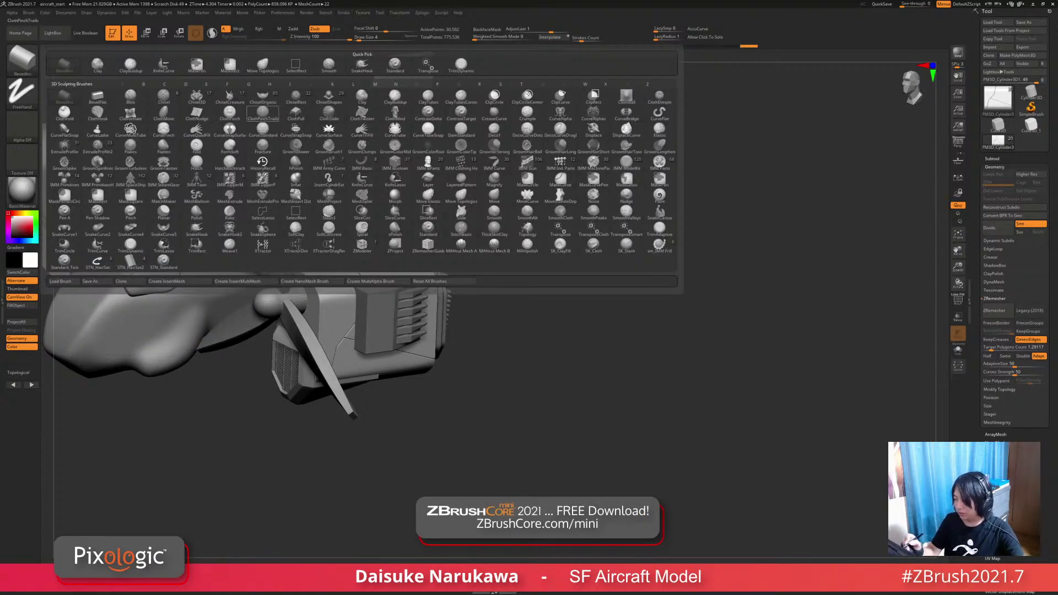
pyautogui.click(296, 65)
pyautogui.moveTo(352, 309)
pyautogui.keyDown('shift'); pyautogui.mouseDown(button='right')
pyautogui.moveTo(419, 308)
pyautogui.moveTo(419, 336)
pyautogui.mouseUp(button='right'); pyautogui.keyUp('shift')
pyautogui.moveTo(359, 38); pyautogui.dragTo(356, 37)
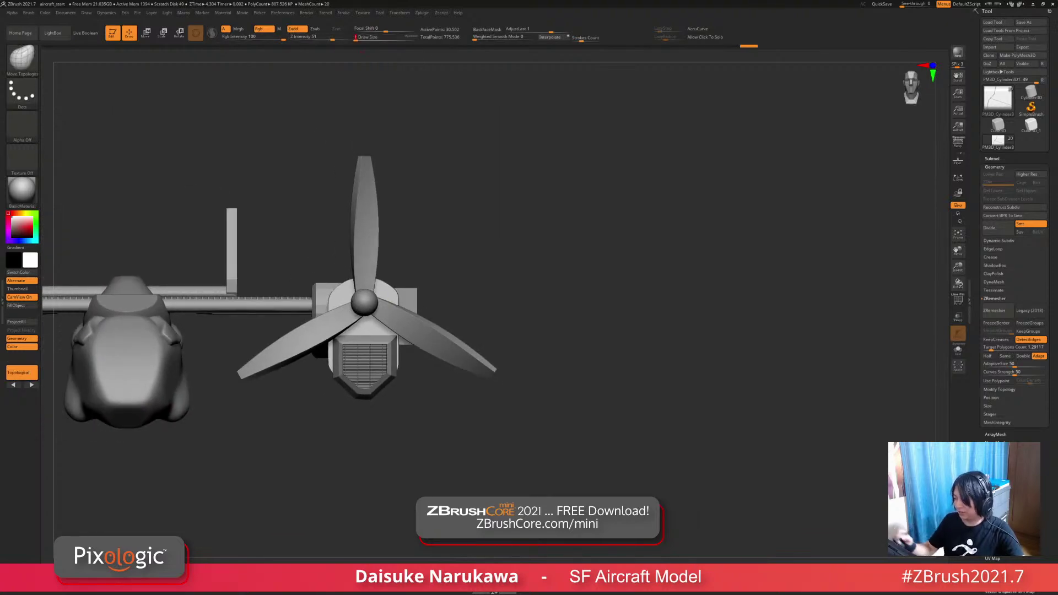
# Step: Examine the cut seams on the engine casings from the front, above, underneath and the side
pyautogui.moveTo(397, 301)
pyautogui.keyDown('ctrl'); pyautogui.mouseDown(button='right')
pyautogui.moveTo(441, 259)
pyautogui.moveTo(399, 286)
pyautogui.moveTo(413, 295)
pyautogui.moveTo(411, 281)
pyautogui.moveTo(404, 297)
pyautogui.moveTo(441, 347)
pyautogui.moveTo(504, 492)
pyautogui.mouseUp(button='right'); pyautogui.keyUp('ctrl')
pyautogui.moveTo(364, 306); pyautogui.dragTo(353, 308, button='right')
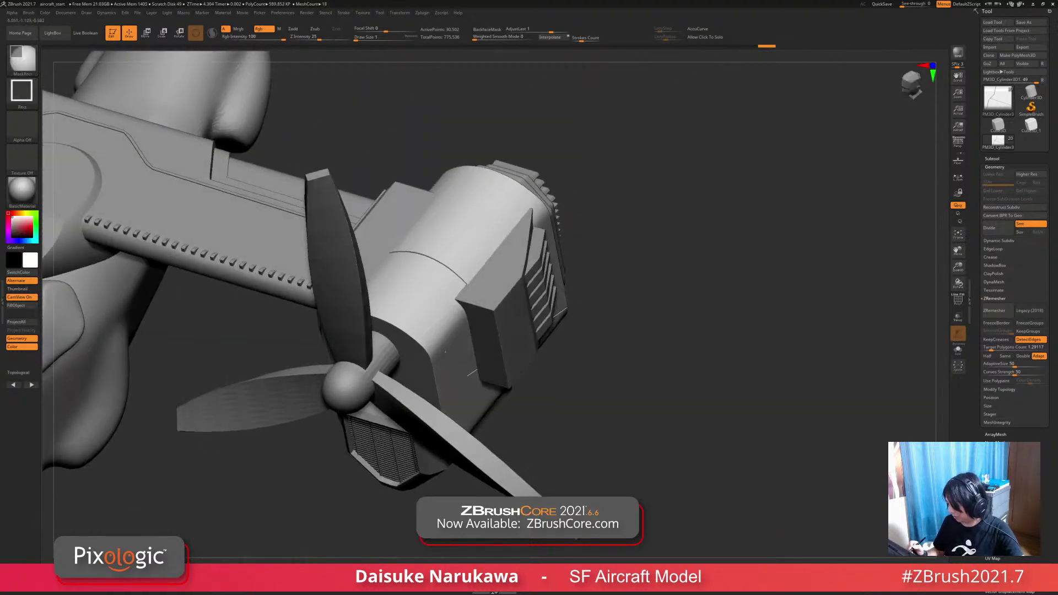
pyautogui.moveTo(386, 275)
pyautogui.keyDown('ctrl'); pyautogui.mouseDown(button='right')
pyautogui.moveTo(397, 259)
pyautogui.moveTo(380, 275)
pyautogui.mouseUp(button='right'); pyautogui.keyUp('ctrl')
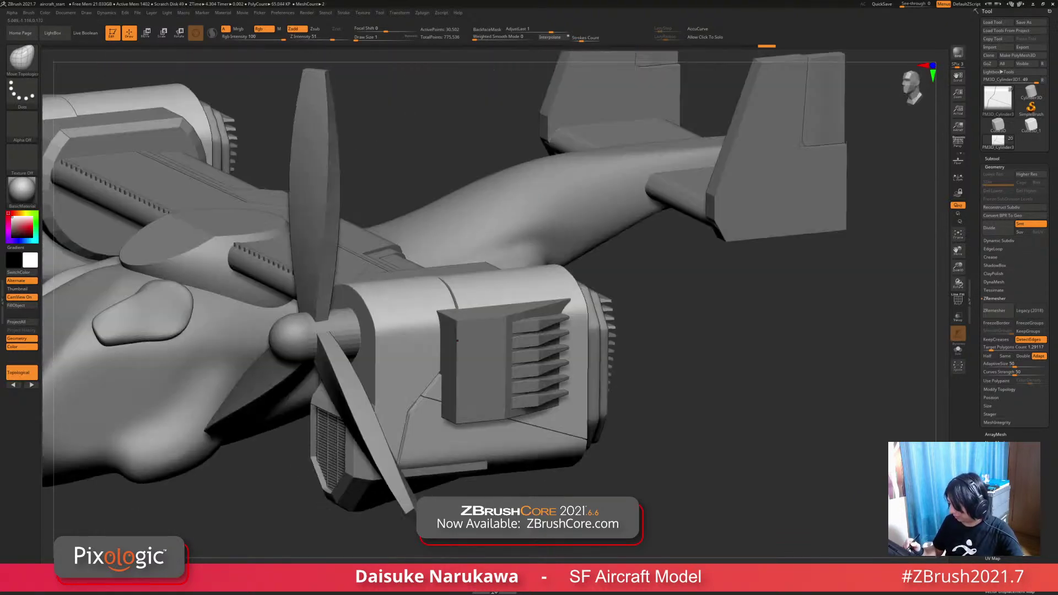
pyautogui.moveTo(441, 276); pyautogui.dragTo(436, 248, button='right')
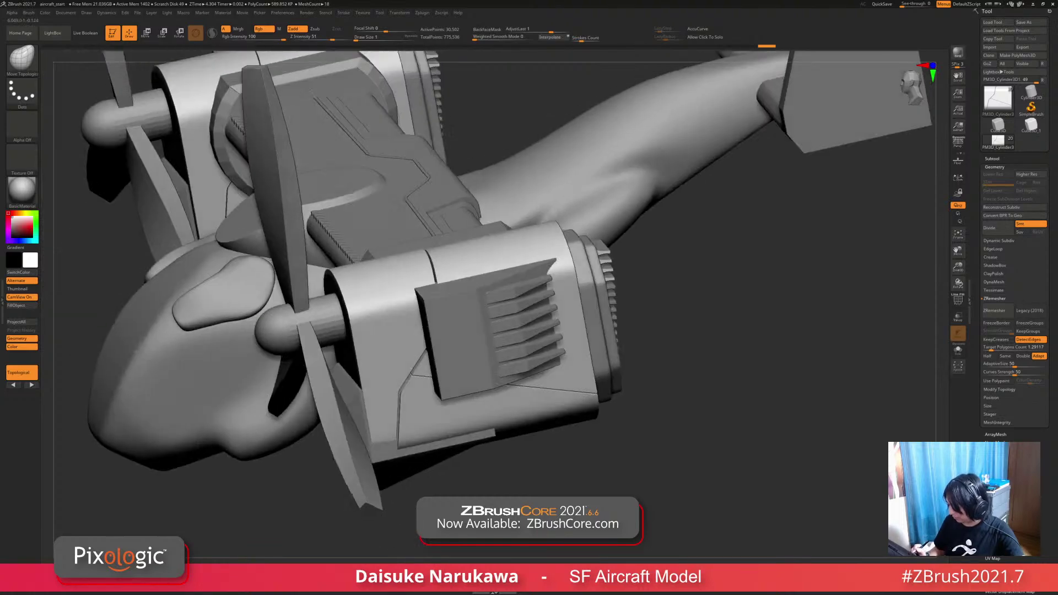
pyautogui.moveTo(430, 408); pyautogui.dragTo(440, 432, button='right')
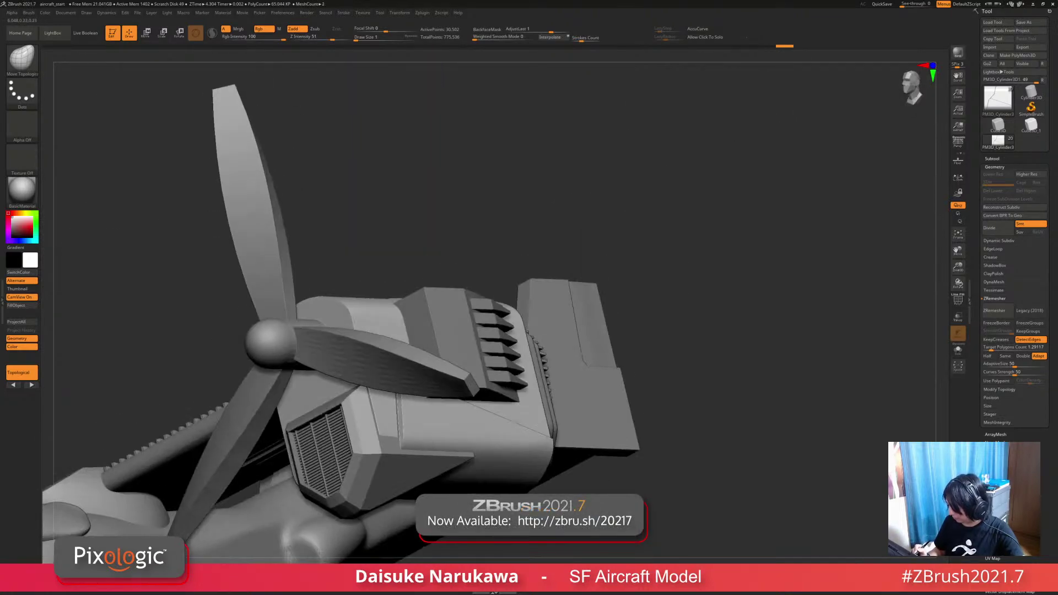
pyautogui.moveTo(440, 286); pyautogui.dragTo(475, 275, button='right')
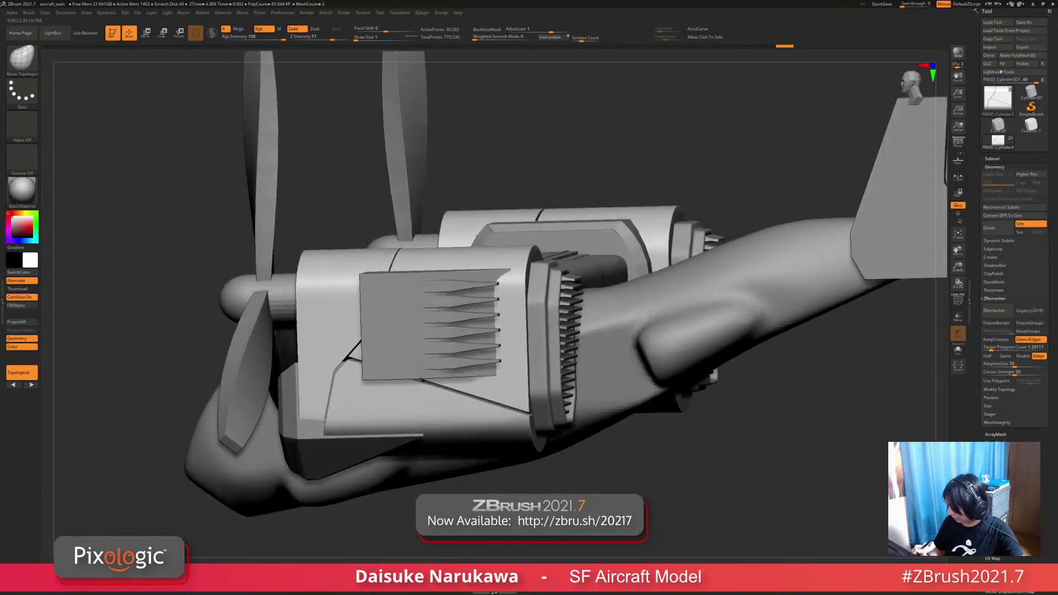
pyautogui.moveTo(454, 404); pyautogui.dragTo(526, 419, button='right')
pyautogui.keyDown('ctrl'); pyautogui.moveTo(526, 419); pyautogui.dragTo(526, 386, button='right'); pyautogui.keyUp('ctrl')
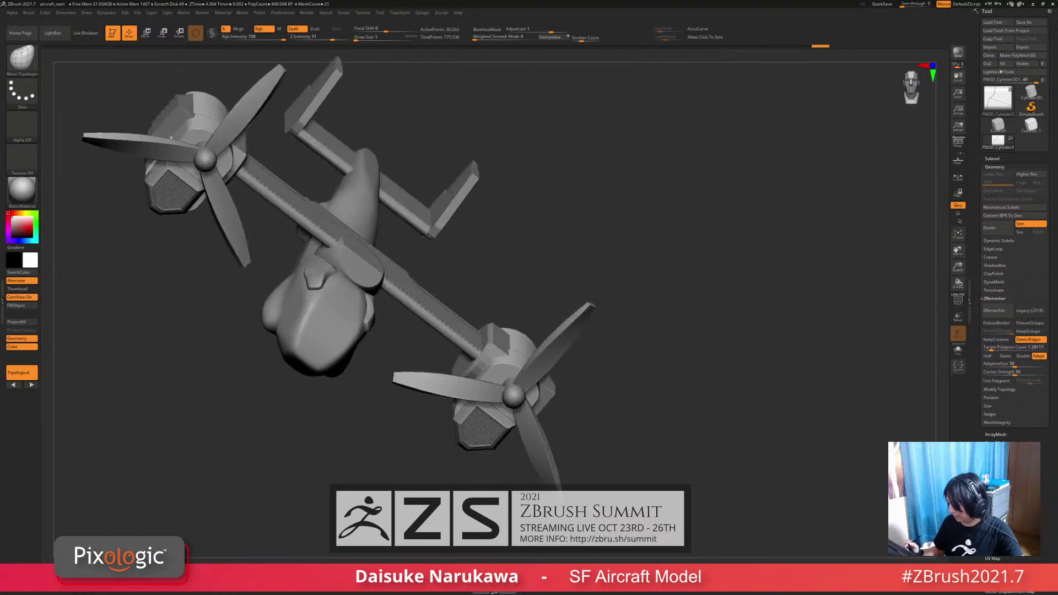
# Step: Cut a third bent seam with KnifeCurve across the front part of the engine casing, ahead of the first seam
pyautogui.moveTo(452, 385)
pyautogui.mouseDown(button='right')
pyautogui.moveTo(496, 358)
pyautogui.moveTo(452, 325)
pyautogui.moveTo(452, 386)
pyautogui.mouseUp(button='right')
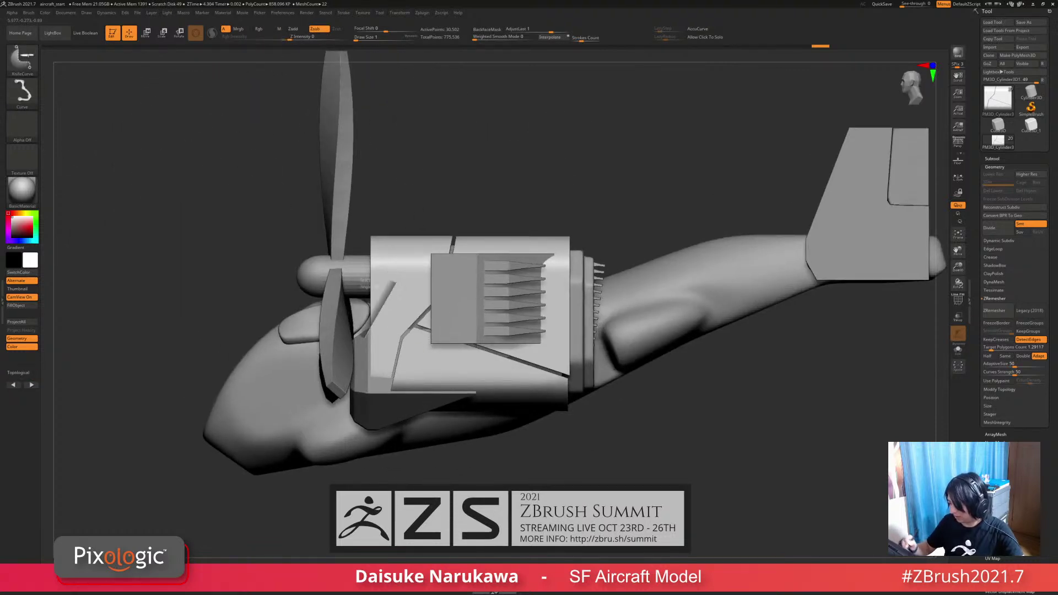
pyautogui.keyDown('ctrl'); pyautogui.keyDown('shift'); pyautogui.moveTo(416, 204); pyautogui.dragTo(415, 205); pyautogui.keyUp('shift'); pyautogui.keyUp('ctrl')
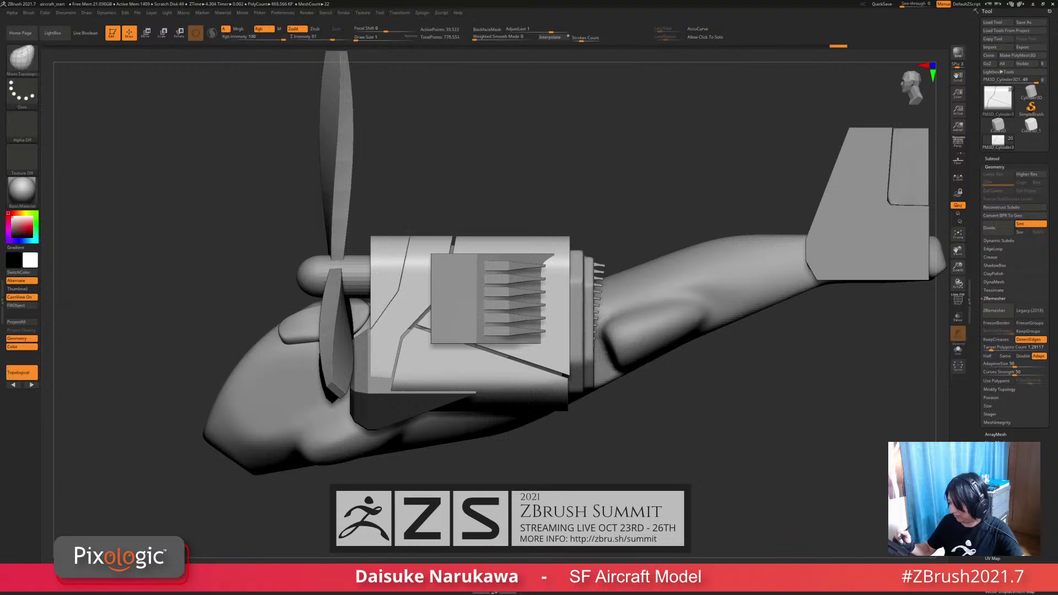
pyautogui.moveTo(376, 281); pyautogui.dragTo(479, 298, button='right')
# Step: Activate the Move gizmo and mask all of the engine casing except its front segment
pyautogui.click(145, 33)
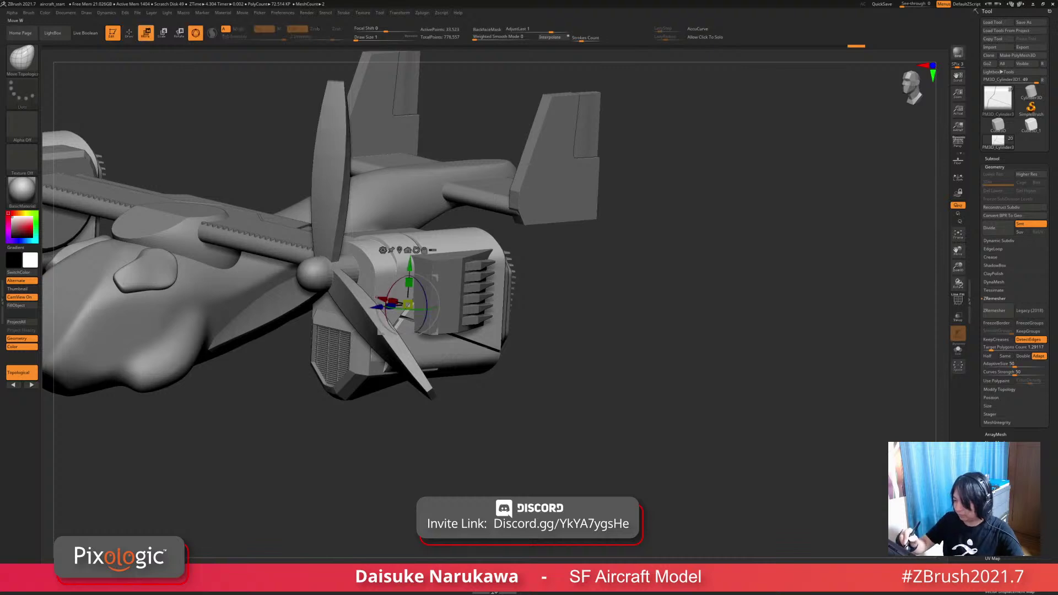
pyautogui.keyDown('ctrl'); pyautogui.moveTo(552, 342); pyautogui.dragTo(556, 397, button='right'); pyautogui.keyUp('ctrl')
pyautogui.click(995, 167)
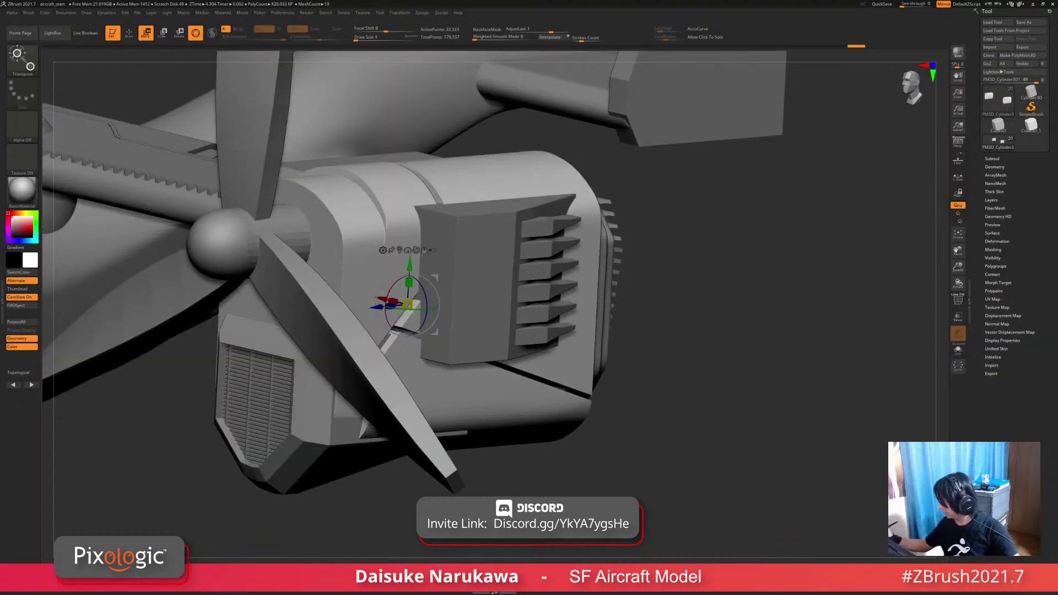
pyautogui.click(996, 266)
pyautogui.keyDown('alt'); pyautogui.moveTo(570, 355); pyautogui.dragTo(606, 336, button='right'); pyautogui.keyUp('alt')
pyautogui.keyDown('ctrl'); pyautogui.click(398, 220); pyautogui.keyUp('ctrl')
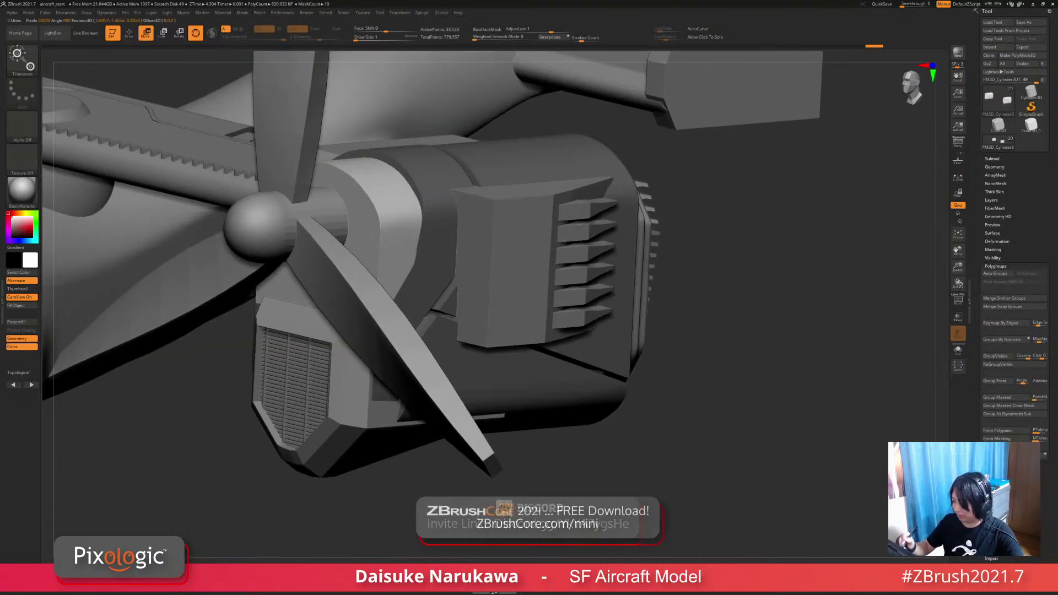
# Step: Center the gizmo on the casing's front segment, scale the segment slightly, and clear the mask
pyautogui.keyDown('ctrl'); pyautogui.moveTo(398, 215); pyautogui.dragTo(386, 182, button='right'); pyautogui.keyUp('ctrl')
pyautogui.moveTo(308, 187); pyautogui.dragTo(386, 240, button='right')
pyautogui.click(363, 190)
pyautogui.moveTo(294, 259); pyautogui.dragTo(303, 259)
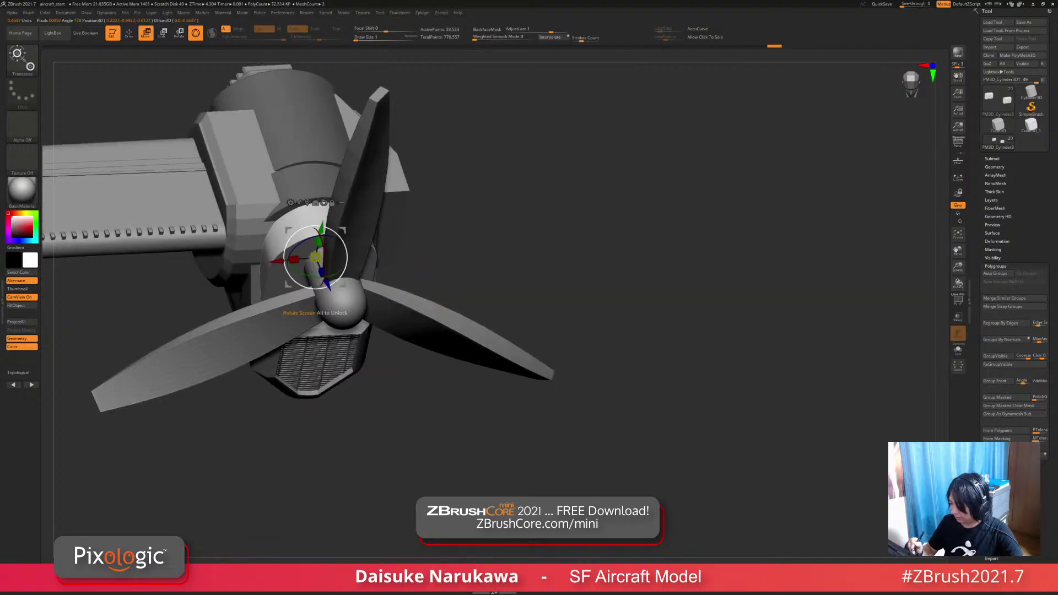
pyautogui.moveTo(485, 259); pyautogui.dragTo(402, 315, button='right')
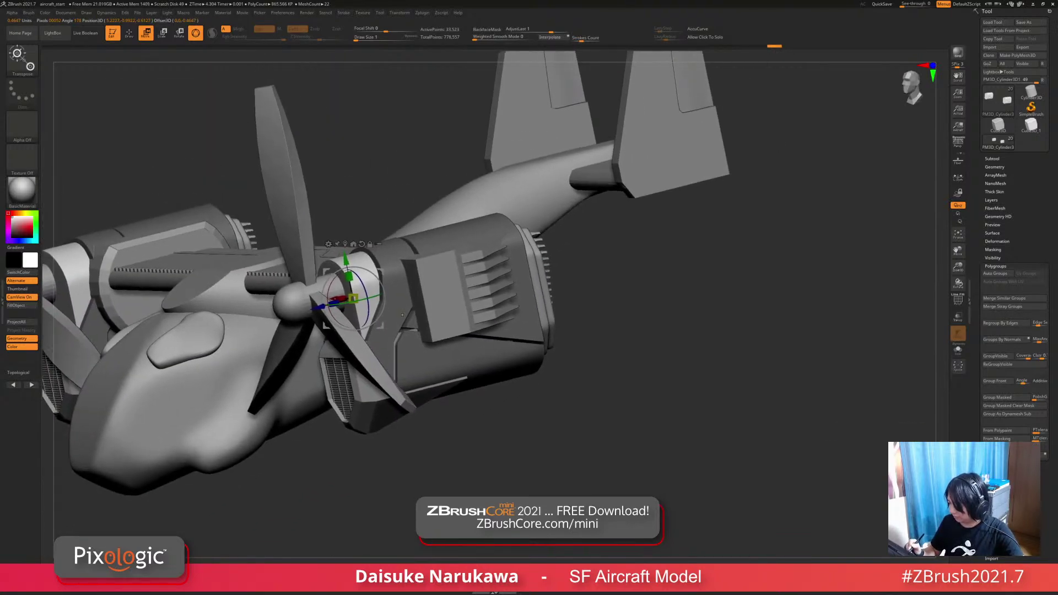
pyautogui.keyDown('shift'); pyautogui.moveTo(458, 264); pyautogui.dragTo(419, 243, button='right'); pyautogui.keyUp('shift')
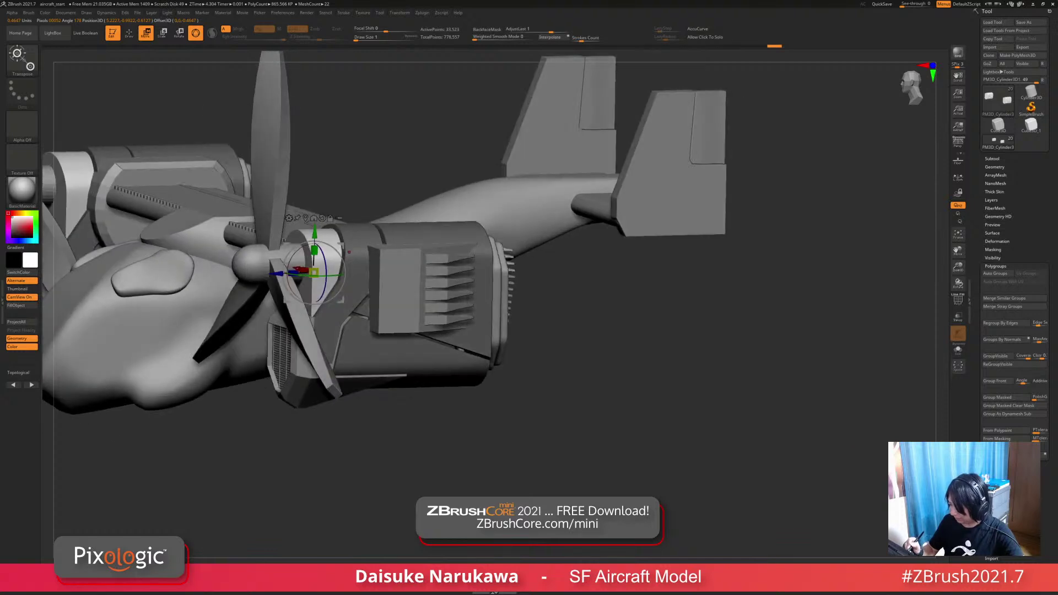
pyautogui.moveTo(341, 246); pyautogui.dragTo(342, 246)
pyautogui.keyDown('ctrl'); pyautogui.moveTo(419, 242); pyautogui.dragTo(408, 220, button='right'); pyautogui.keyUp('ctrl')
pyautogui.keyDown('ctrl'); pyautogui.moveTo(551, 358); pyautogui.dragTo(568, 375); pyautogui.keyUp('ctrl')
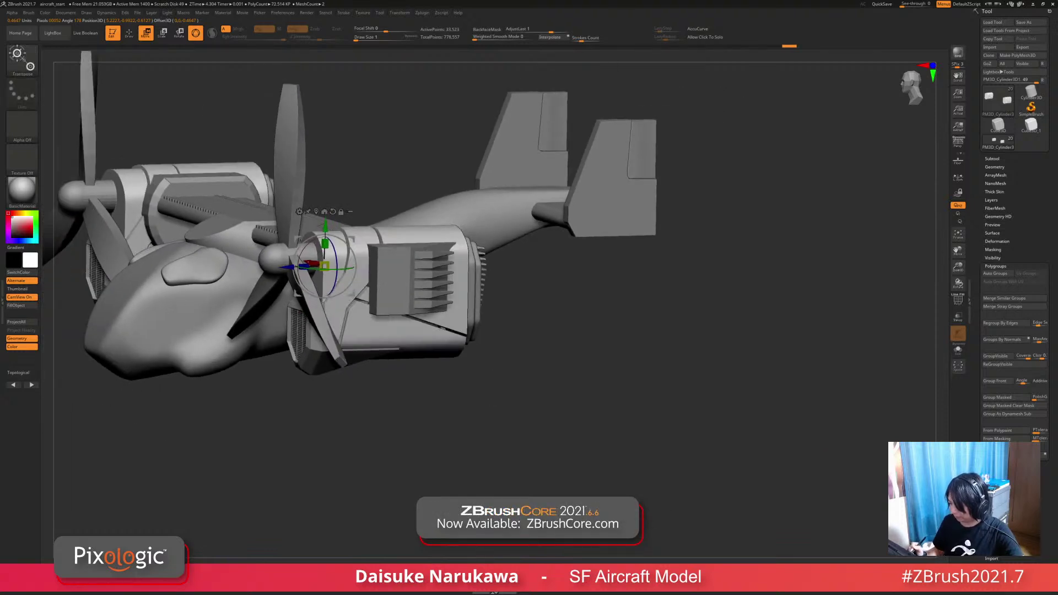
# Step: Mask all of the engine casing except its upper rear segment and place the gizmo on that segment
pyautogui.moveTo(551, 330)
pyautogui.mouseDown(button='right')
pyautogui.moveTo(549, 380)
pyautogui.moveTo(546, 361)
pyautogui.mouseUp(button='right')
pyautogui.press('q')
pyautogui.moveTo(336, 325); pyautogui.dragTo(366, 302, button='right')
pyautogui.moveTo(366, 302)
pyautogui.keyDown('alt'); pyautogui.mouseDown(button='right')
pyautogui.moveTo(367, 341)
pyautogui.moveTo(333, 341)
pyautogui.mouseUp(button='right'); pyautogui.keyUp('alt')
pyautogui.moveTo(634, 358)
pyautogui.keyDown('shift'); pyautogui.mouseDown()
pyautogui.moveTo(584, 325)
pyautogui.moveTo(638, 384)
pyautogui.moveTo(633, 361)
pyautogui.mouseUp(); pyautogui.keyUp('shift')
pyautogui.press('w')
pyautogui.keyDown('ctrl'); pyautogui.click(412, 283); pyautogui.keyUp('ctrl')
pyautogui.keyDown('alt'); pyautogui.click(390, 309); pyautogui.keyUp('alt')
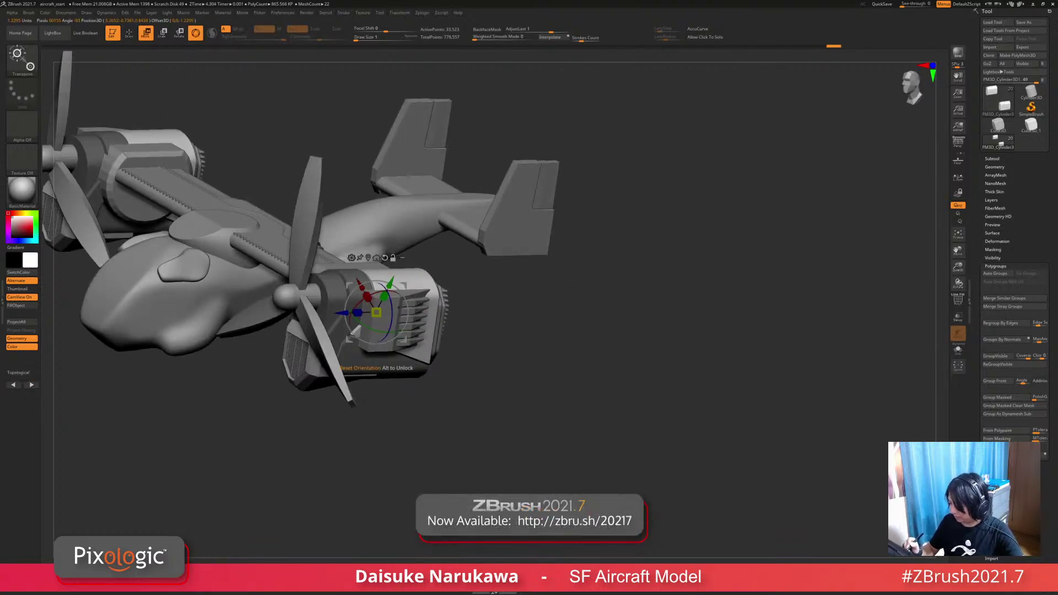
# Step: Scale the upper rear casing segment up slightly so it stands proud of the other segments, and clear the mask
pyautogui.moveTo(376, 312); pyautogui.dragTo(385, 311)
pyautogui.keyDown('shift'); pyautogui.moveTo(633, 358); pyautogui.dragTo(585, 330); pyautogui.keyUp('shift')
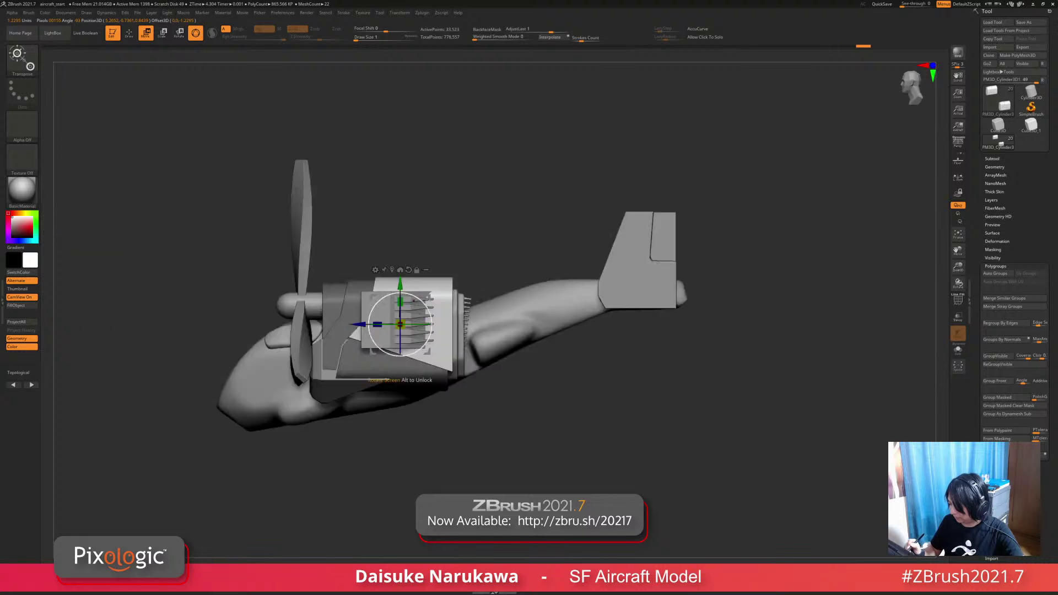
pyautogui.moveTo(400, 324); pyautogui.dragTo(399, 324)
pyautogui.moveTo(585, 342)
pyautogui.mouseDown()
pyautogui.moveTo(645, 369)
pyautogui.moveTo(656, 336)
pyautogui.moveTo(656, 363)
pyautogui.moveTo(606, 347)
pyautogui.moveTo(567, 386)
pyautogui.moveTo(518, 336)
pyautogui.mouseUp()
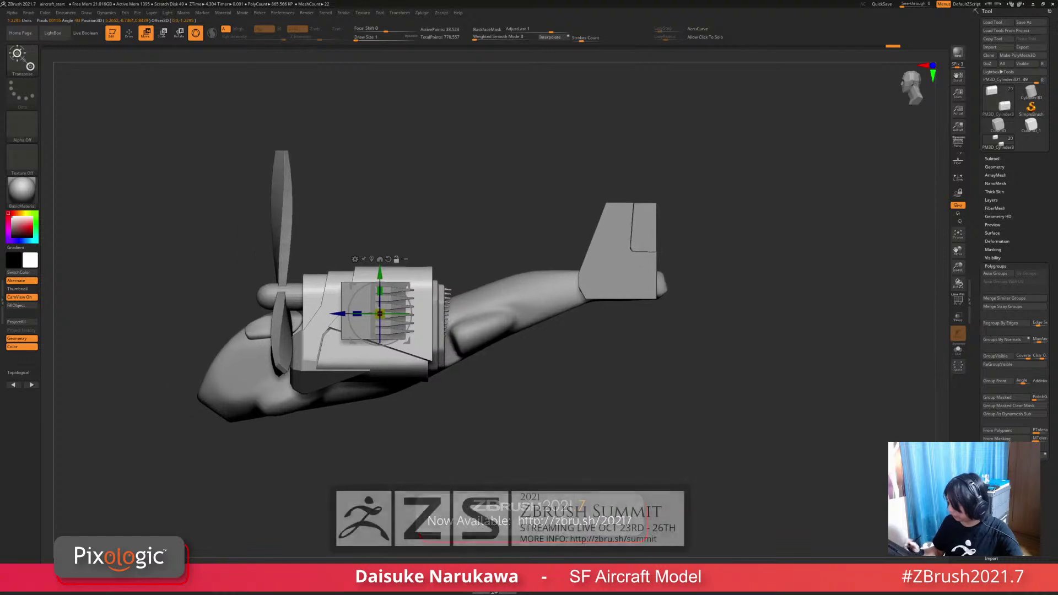
# Step: Duplicate the engine casing subtool and return to Draw mode on the copy
pyautogui.click(992, 158)
pyautogui.click(997, 302)
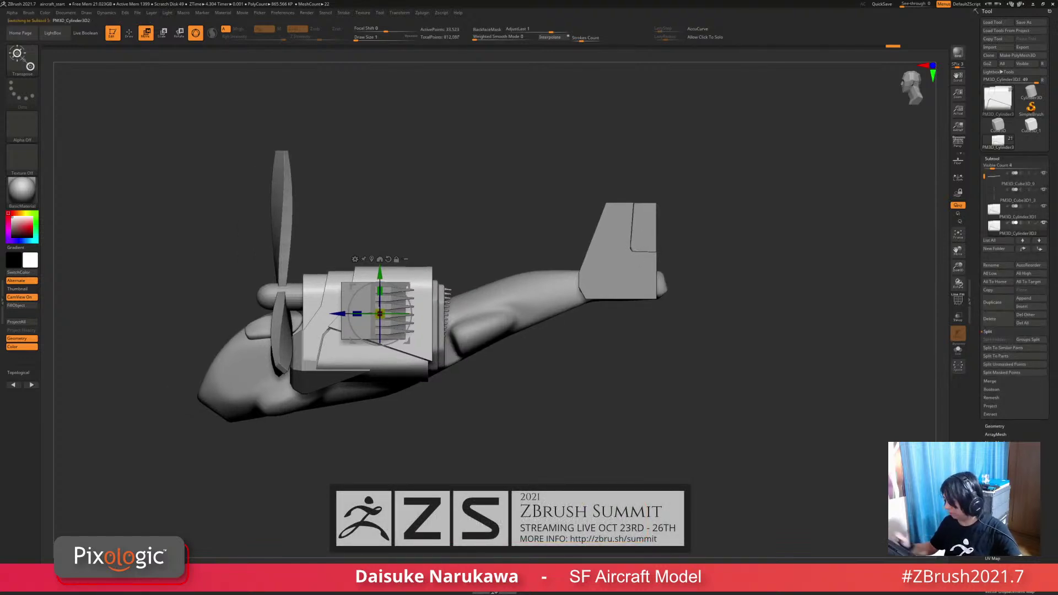
pyautogui.keyDown('alt'); pyautogui.moveTo(650, 342); pyautogui.dragTo(650, 446, button='right'); pyautogui.keyUp('alt')
pyautogui.press('q')
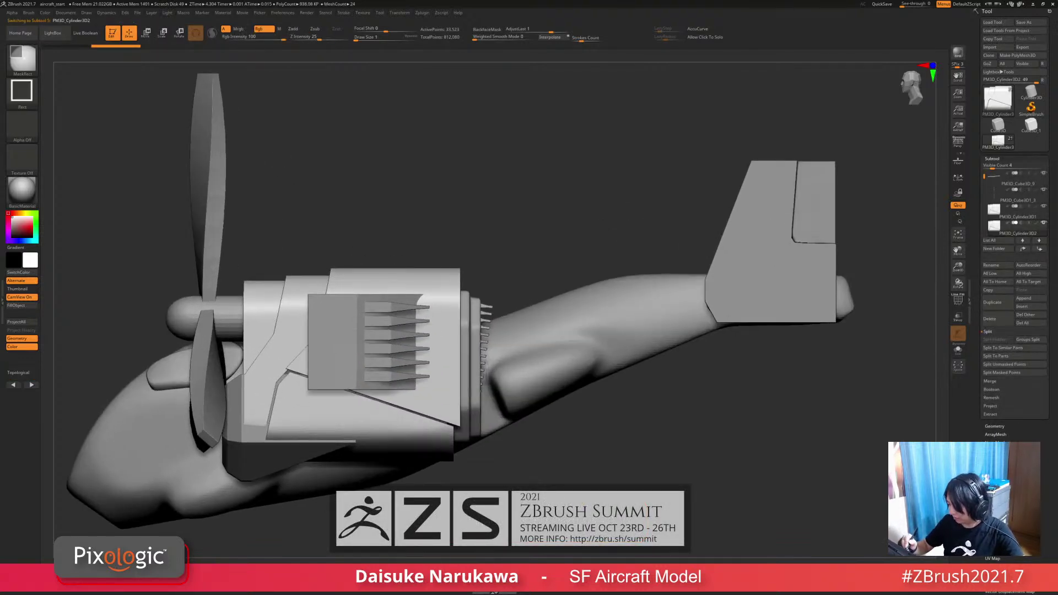
pyautogui.moveTo(362, 217)
pyautogui.keyDown('ctrl'); pyautogui.keyDown('shift'); pyautogui.mouseDown()
pyautogui.moveTo(354, 348)
pyautogui.moveTo(380, 303)
pyautogui.moveTo(394, 303)
pyautogui.moveTo(365, 305)
pyautogui.moveTo(385, 247)
pyautogui.mouseUp(); pyautogui.keyUp('shift'); pyautogui.keyUp('ctrl')
pyautogui.hotkey('ctrl', 'z')
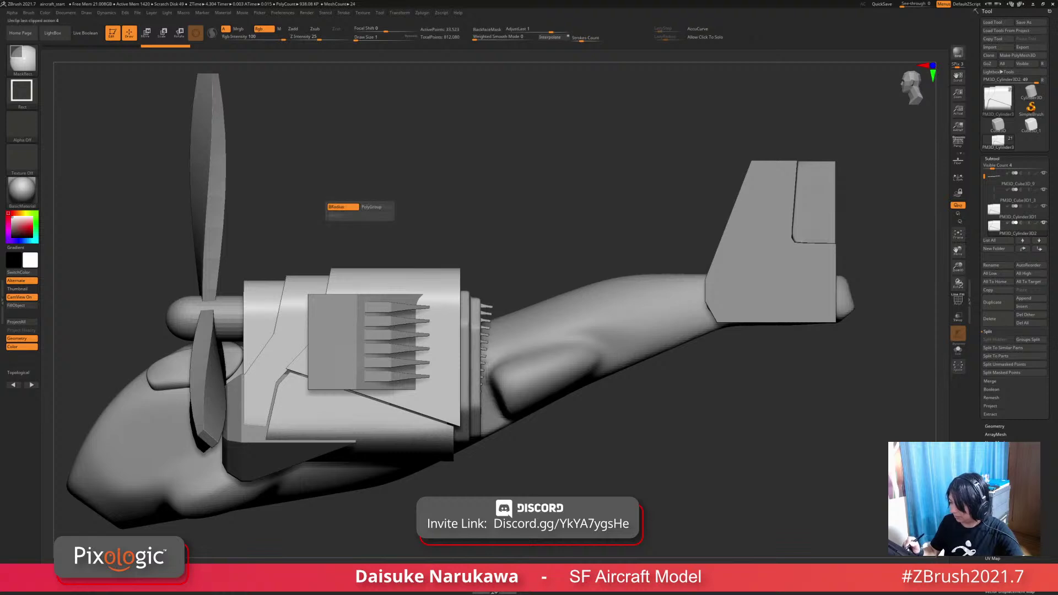
pyautogui.hotkey('ctrl', 'shift')
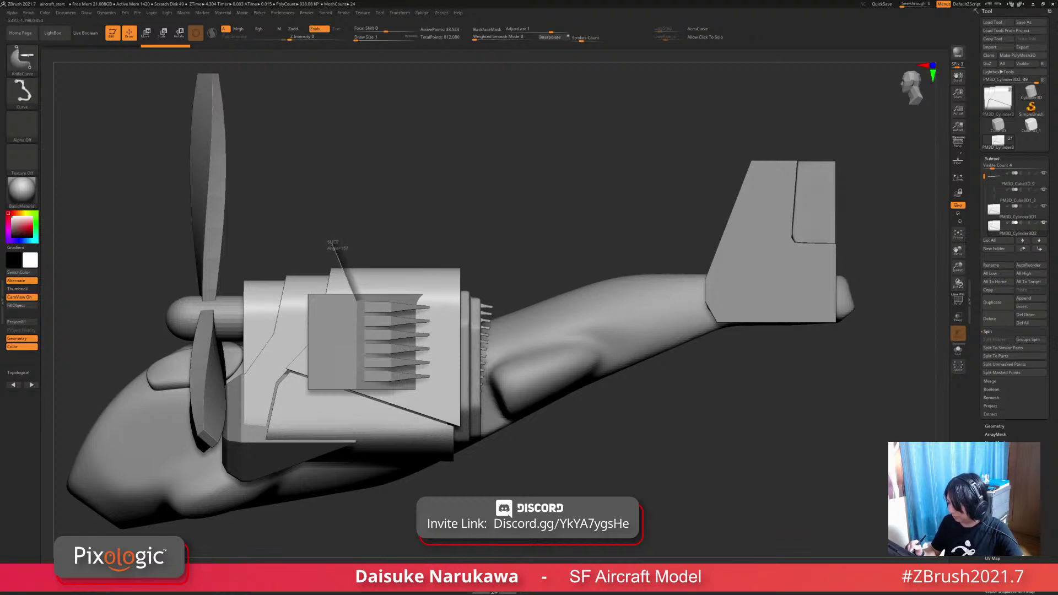
pyautogui.moveTo(357, 309)
pyautogui.keyDown('ctrl'); pyautogui.keyDown('shift'); pyautogui.mouseDown()
pyautogui.moveTo(472, 393)
pyautogui.moveTo(476, 308)
pyautogui.moveTo(445, 307)
pyautogui.moveTo(444, 203)
pyautogui.mouseUp(); pyautogui.keyUp('shift'); pyautogui.keyUp('ctrl')
pyautogui.moveTo(445, 204)
pyautogui.keyDown('ctrl'); pyautogui.mouseDown(button='right')
pyautogui.moveTo(441, 166)
pyautogui.moveTo(457, 231)
pyautogui.moveTo(451, 191)
pyautogui.mouseUp(button='right'); pyautogui.keyUp('ctrl')
pyautogui.hotkey('ctrl', 'z')
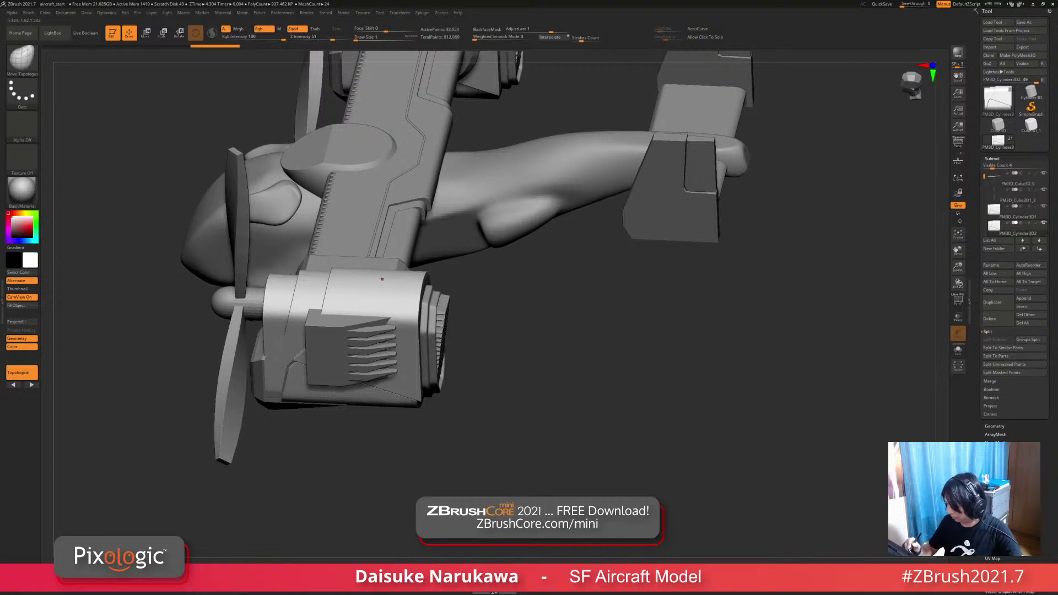
# Step: Cut a trapezoidal panel out of the duplicated casing's upper rear segment in side view with KnifeCurve
pyautogui.keyDown('shift'); pyautogui.moveTo(451, 232); pyautogui.dragTo(444, 187, button='right'); pyautogui.keyUp('shift')
pyautogui.keyDown('ctrl'); pyautogui.keyDown('shift'); pyautogui.moveTo(335, 226); pyautogui.dragTo(351, 302); pyautogui.keyUp('shift'); pyautogui.keyUp('ctrl')
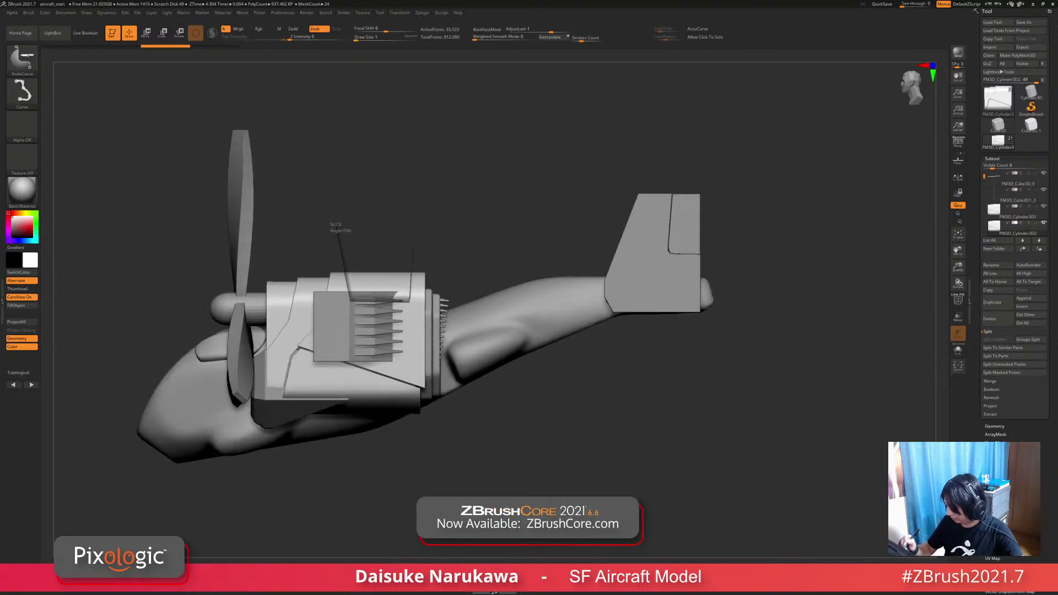
pyautogui.keyDown('ctrl'); pyautogui.keyDown('shift'); pyautogui.moveTo(412, 248); pyautogui.dragTo(413, 248); pyautogui.keyUp('shift'); pyautogui.keyUp('ctrl')
pyautogui.moveTo(413, 248); pyautogui.dragTo(457, 281, button='right')
pyautogui.press('w')
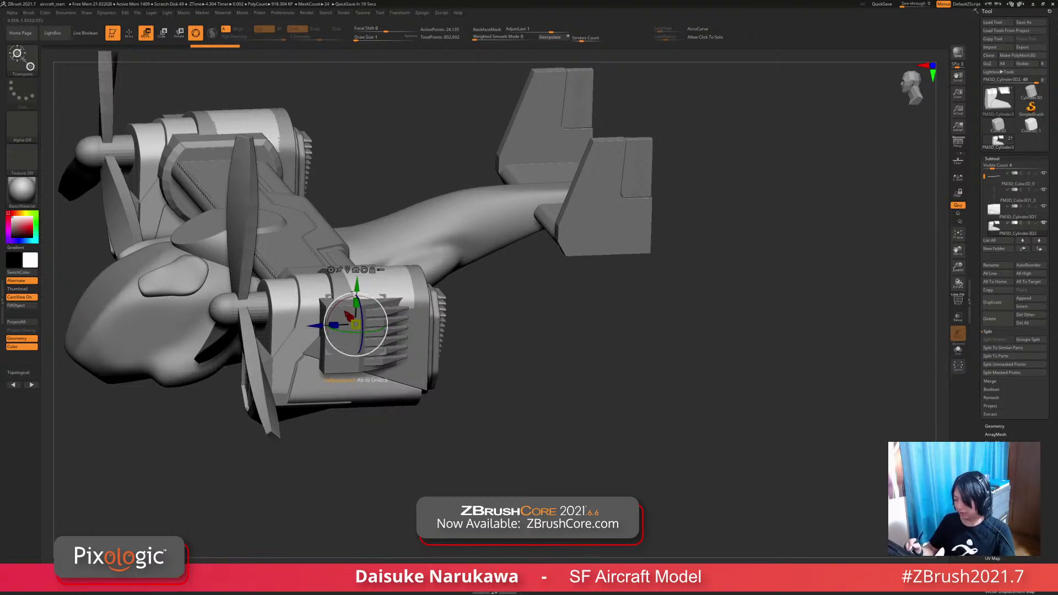
pyautogui.moveTo(358, 284); pyautogui.dragTo(363, 278)
pyautogui.hotkey('ctrl', 'z')
# Step: Isolate the duplicated casing, keep only the trapezoidal upper piece visible with SelectRect, and delete the hidden segments
pyautogui.keyDown('alt'); pyautogui.moveTo(363, 278); pyautogui.dragTo(401, 296, button='right'); pyautogui.keyUp('alt')
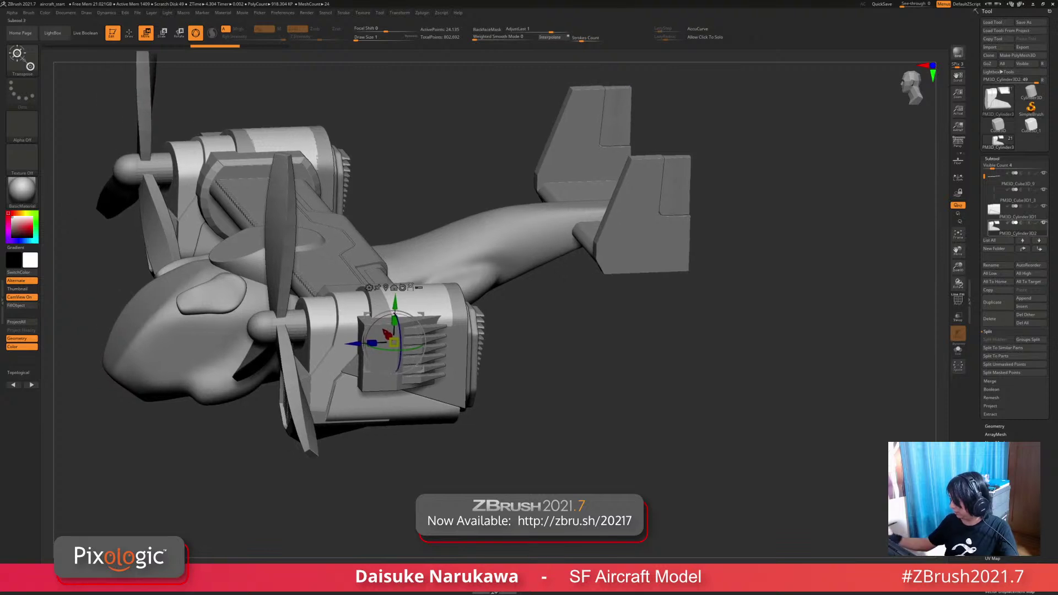
pyautogui.keyDown('shift'); pyautogui.moveTo(460, 329); pyautogui.dragTo(442, 313, button='right'); pyautogui.keyUp('shift')
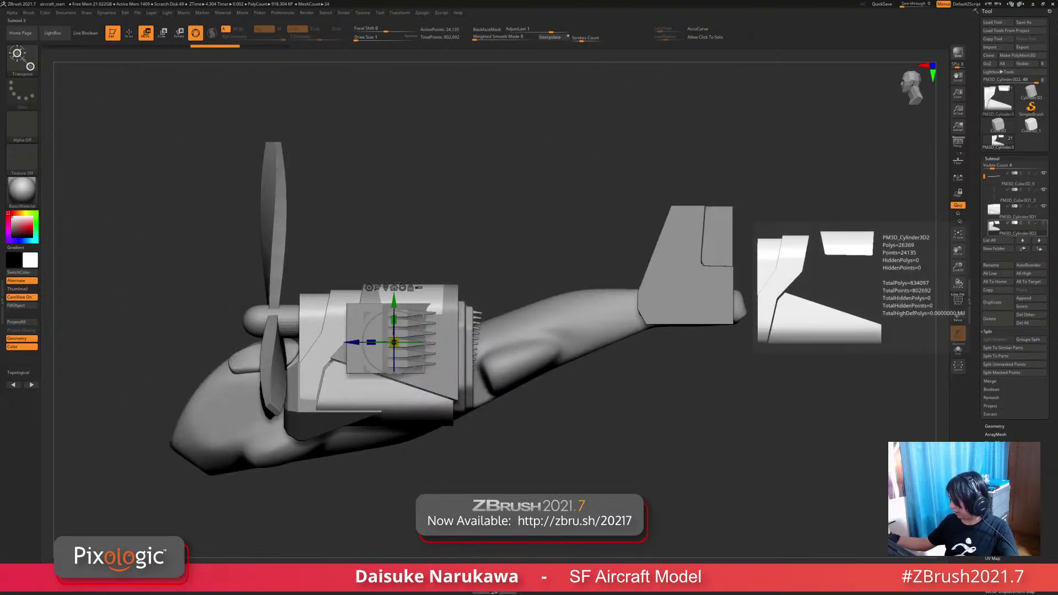
pyautogui.click(958, 349)
pyautogui.keyDown('alt'); pyautogui.moveTo(529, 367); pyautogui.dragTo(543, 342, button='right'); pyautogui.keyUp('alt')
pyautogui.moveTo(544, 342)
pyautogui.mouseDown(button='right')
pyautogui.moveTo(601, 356)
pyautogui.moveTo(585, 349)
pyautogui.mouseUp(button='right')
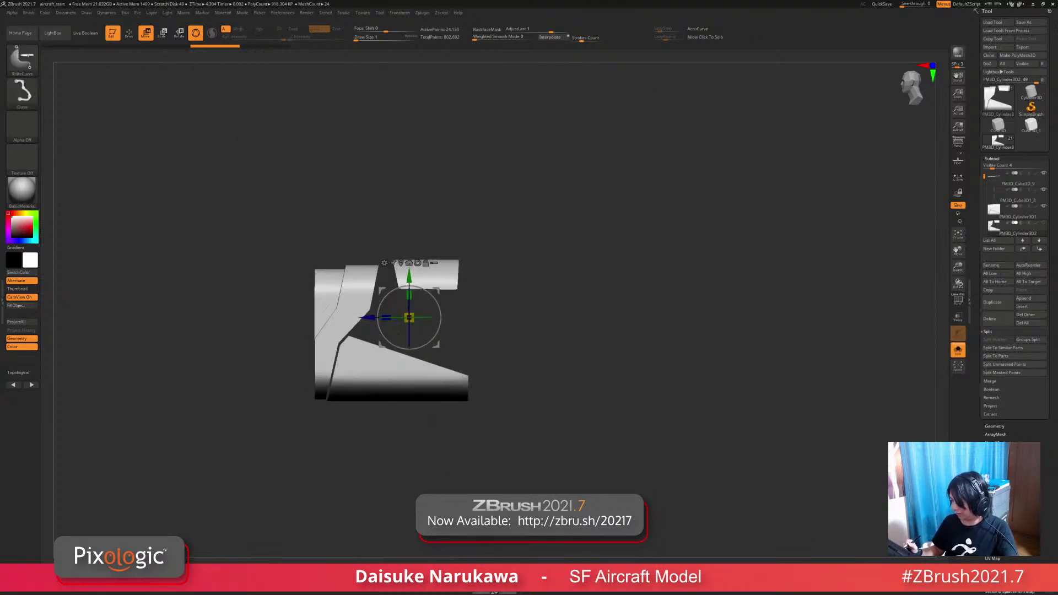
pyautogui.click(129, 33)
pyautogui.press('b')
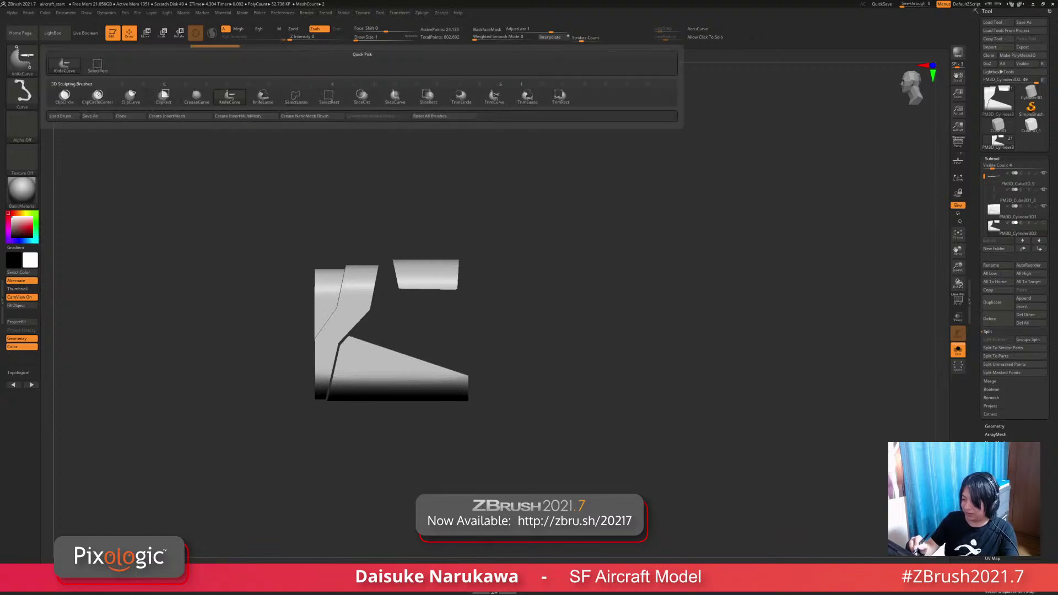
pyautogui.press('s')
pyautogui.press('r')
pyautogui.moveTo(276, 237)
pyautogui.keyDown('ctrl'); pyautogui.keyDown('shift'); pyautogui.mouseDown()
pyautogui.moveTo(332, 272)
pyautogui.moveTo(389, 437)
pyautogui.mouseUp(); pyautogui.keyUp('shift'); pyautogui.keyUp('ctrl')
pyautogui.keyDown('ctrl'); pyautogui.keyDown('alt'); pyautogui.keyDown('shift'); pyautogui.moveTo(362, 343); pyautogui.dragTo(508, 473); pyautogui.keyUp('shift'); pyautogui.keyUp('alt'); pyautogui.keyUp('ctrl')
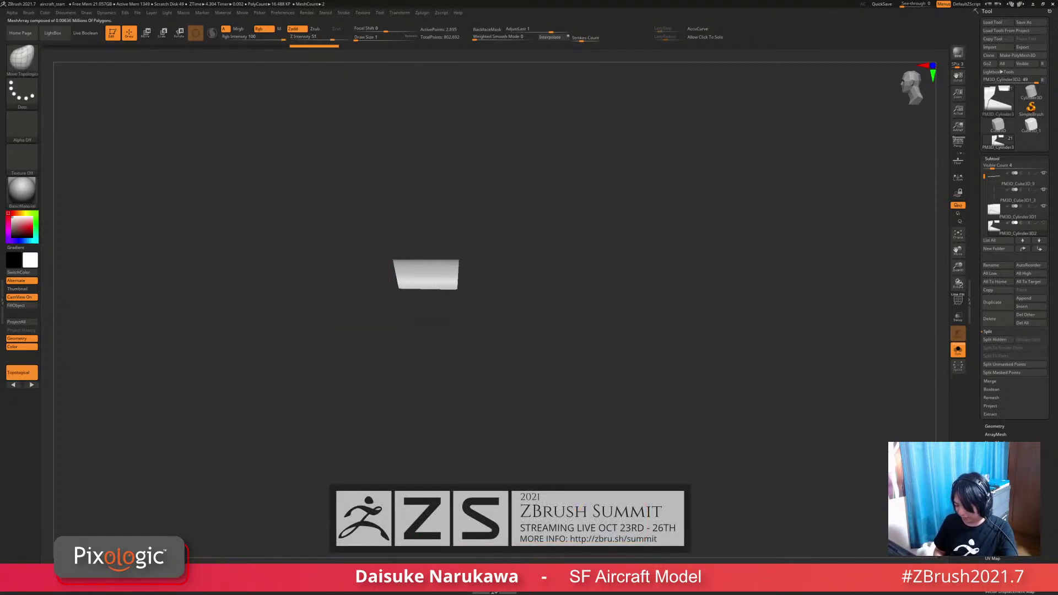
pyautogui.press('Delete')
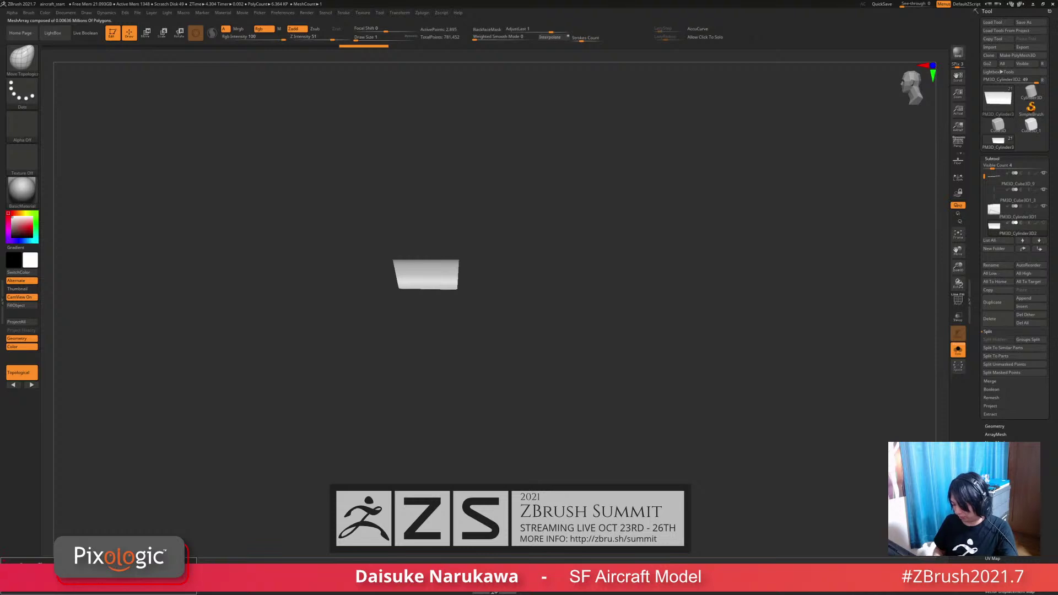
# Step: Show the whole aircraft again and move the trapezoidal panel slightly upward so it stands proud of the engine casing
pyautogui.moveTo(584, 341); pyautogui.dragTo(666, 392)
pyautogui.click(958, 350)
pyautogui.click(146, 33)
pyautogui.keyDown('alt'); pyautogui.moveTo(617, 353); pyautogui.dragTo(623, 397); pyautogui.keyUp('alt')
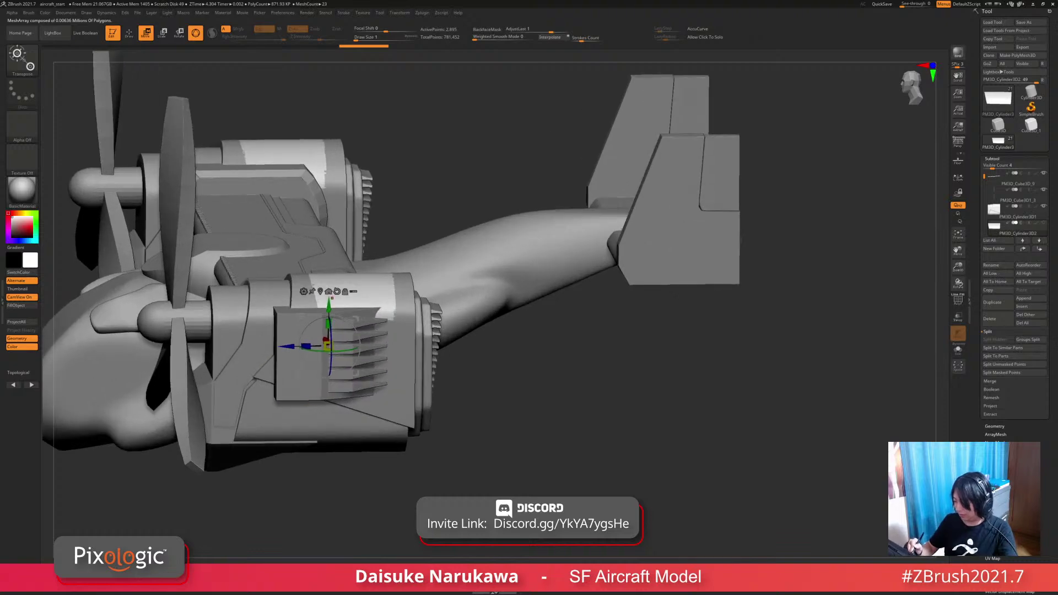
pyautogui.moveTo(329, 306); pyautogui.dragTo(329, 300)
pyautogui.keyDown('alt'); pyautogui.moveTo(617, 386); pyautogui.dragTo(615, 419); pyautogui.keyUp('alt')
pyautogui.keyDown('alt'); pyautogui.moveTo(615, 352); pyautogui.dragTo(600, 421); pyautogui.keyUp('alt')
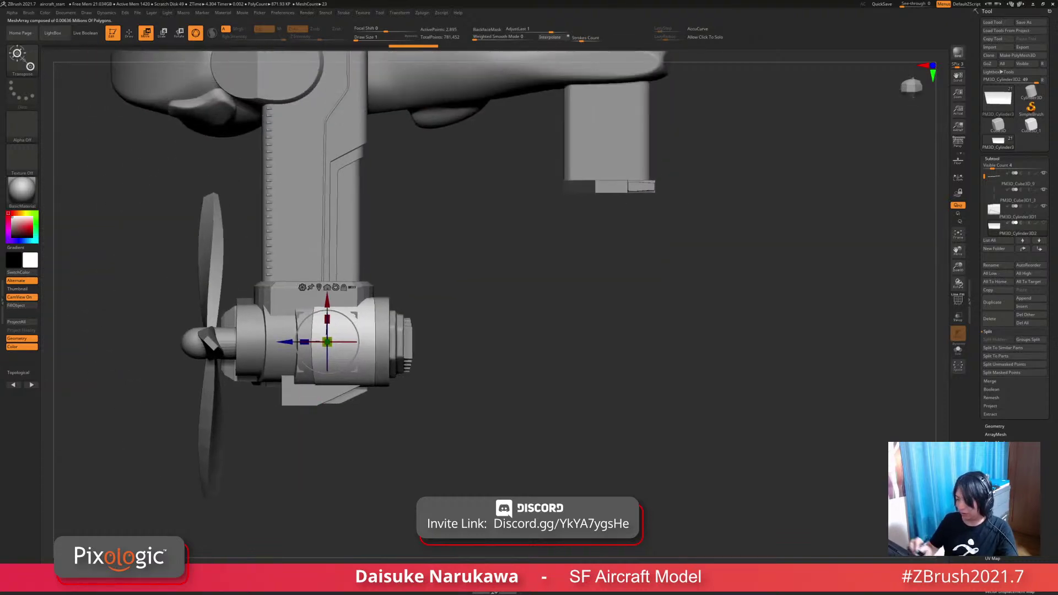
# Step: Switch the selection brush to KnifeCurve for cutting the panel from above
pyautogui.press('q')
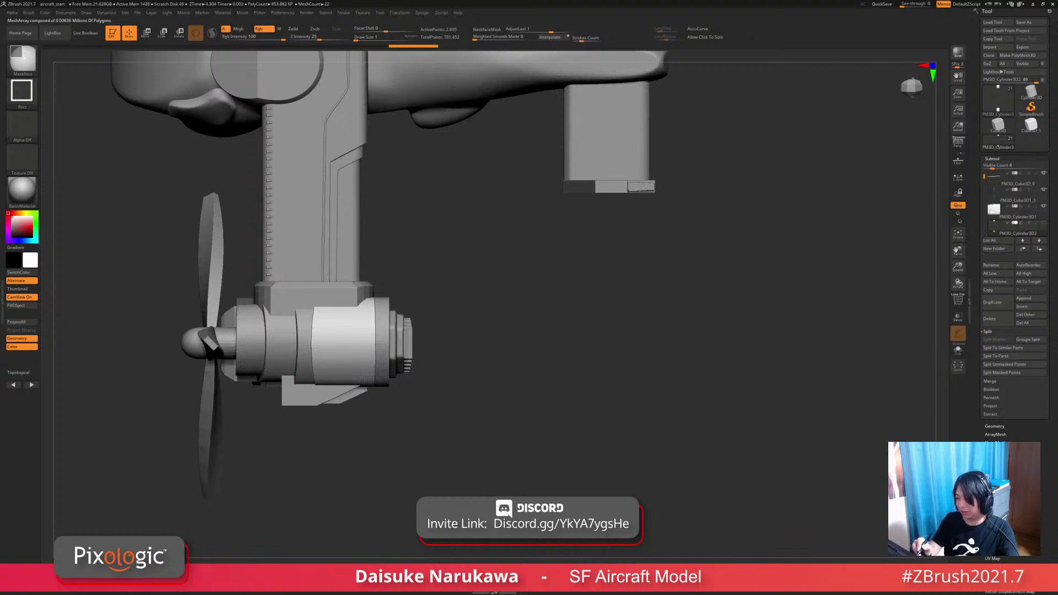
pyautogui.keyDown('ctrl'); pyautogui.keyDown('shift'); pyautogui.click(22, 60); pyautogui.keyUp('shift'); pyautogui.keyUp('ctrl')
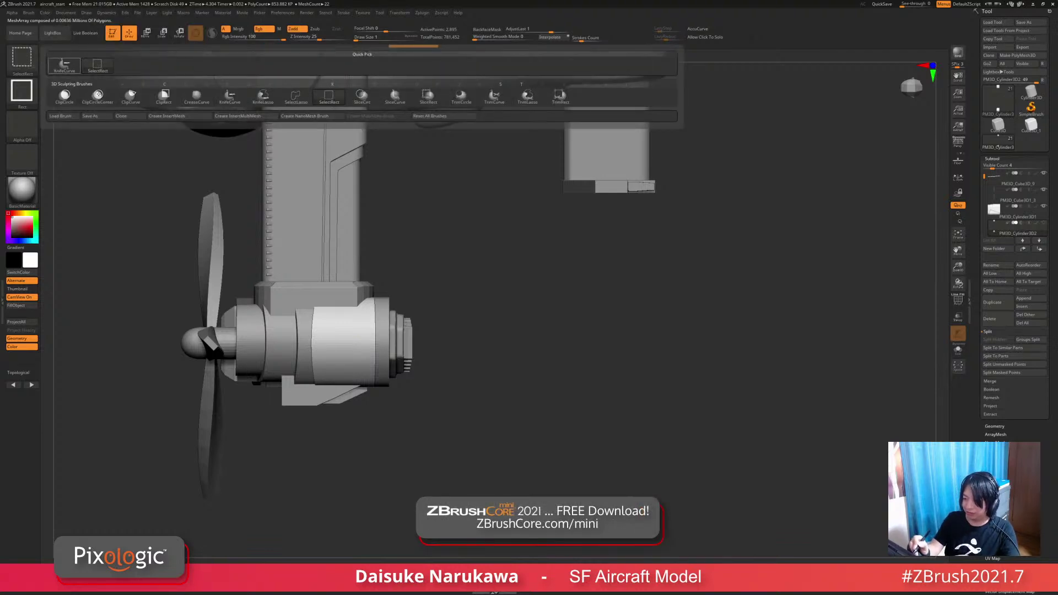
pyautogui.click(64, 64)
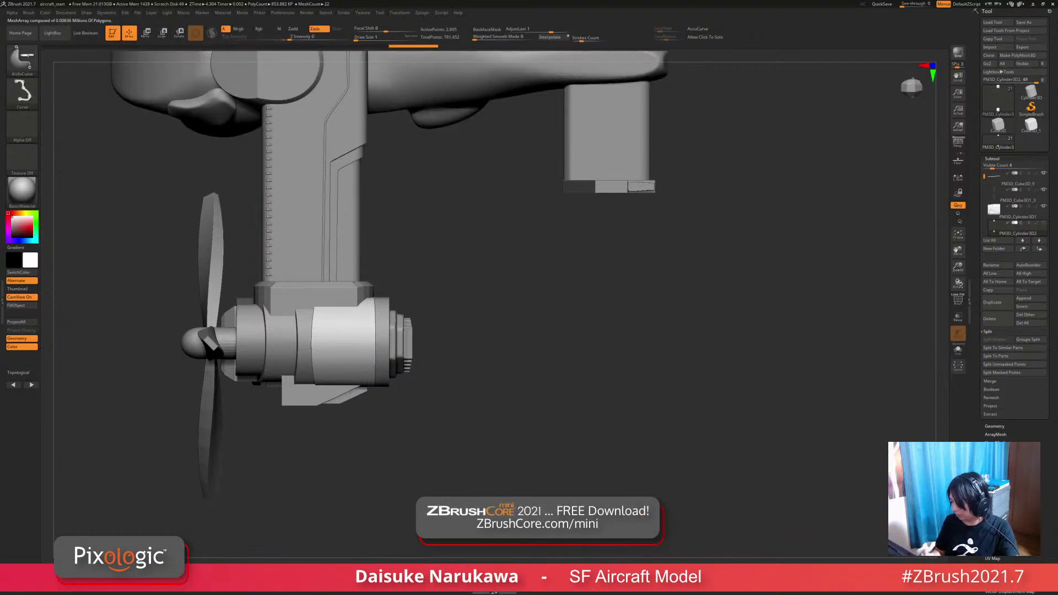
pyautogui.moveTo(221, 391)
pyautogui.keyDown('ctrl'); pyautogui.keyDown('shift'); pyautogui.mouseDown()
pyautogui.moveTo(431, 352)
pyautogui.moveTo(355, 353)
pyautogui.moveTo(407, 338)
pyautogui.moveTo(457, 341)
pyautogui.moveTo(267, 378)
pyautogui.moveTo(260, 402)
pyautogui.mouseUp(); pyautogui.keyUp('shift'); pyautogui.keyUp('ctrl')
pyautogui.hotkey('ctrl', 'z')
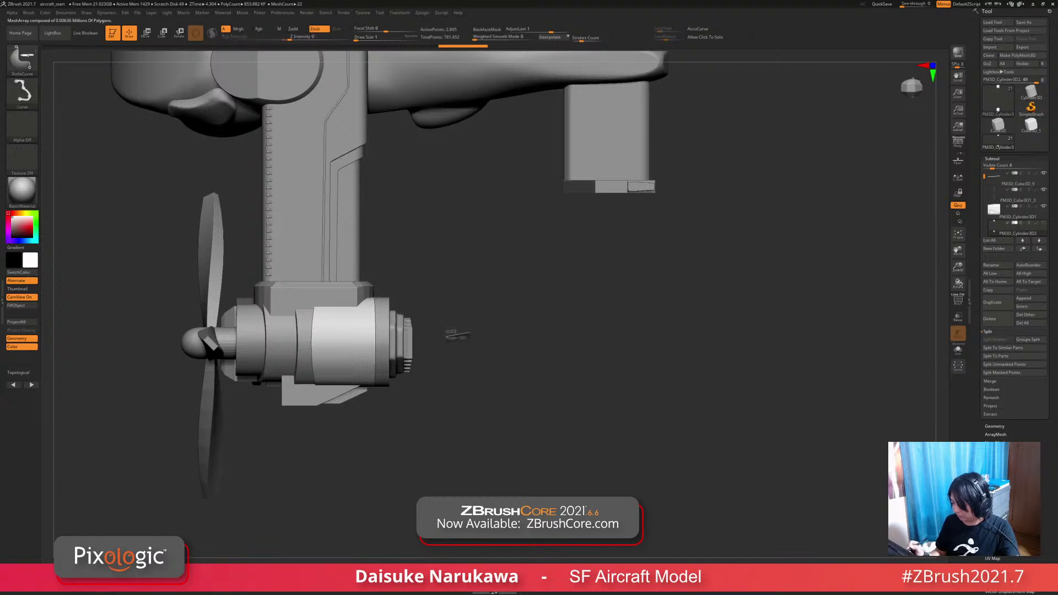
pyautogui.keyDown('ctrl'); pyautogui.keyDown('shift'); pyautogui.moveTo(470, 333); pyautogui.dragTo(241, 402); pyautogui.keyUp('shift'); pyautogui.keyUp('ctrl')
pyautogui.hotkey('ctrl', 'z')
pyautogui.keyDown('ctrl'); pyautogui.keyDown('shift'); pyautogui.moveTo(462, 341); pyautogui.dragTo(241, 403); pyautogui.keyUp('shift'); pyautogui.keyUp('ctrl')
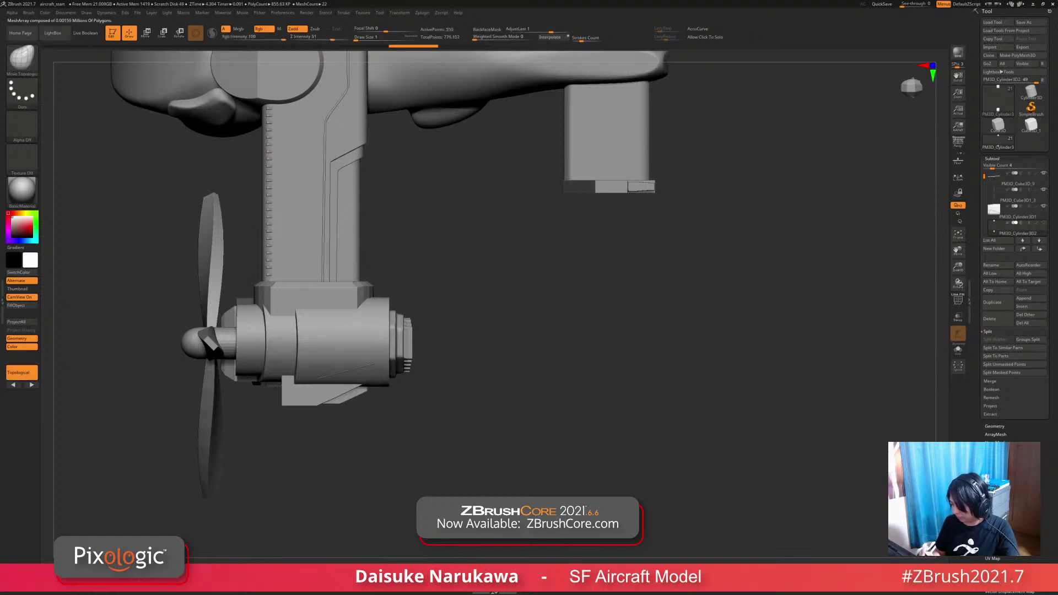
pyautogui.keyDown('ctrl'); pyautogui.keyDown('shift'); pyautogui.moveTo(464, 339); pyautogui.dragTo(259, 400); pyautogui.keyUp('shift'); pyautogui.keyUp('ctrl')
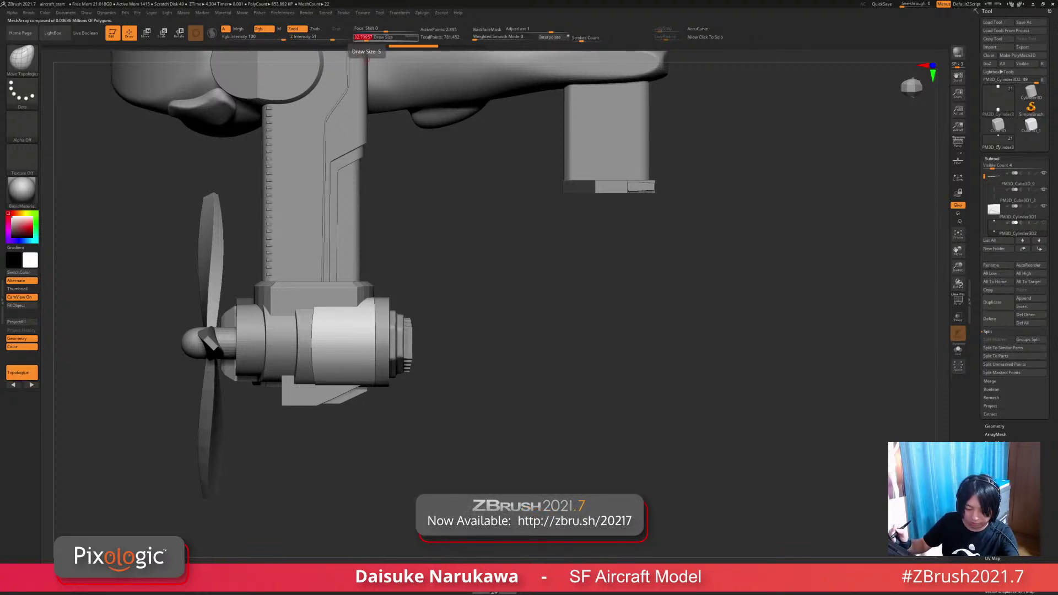
# Step: Set the draw size to 8 to control the width of the knife gap
pyautogui.write('8')
pyautogui.press('Return')
pyautogui.keyDown('ctrl'); pyautogui.keyDown('shift'); pyautogui.moveTo(448, 331); pyautogui.dragTo(268, 397); pyautogui.keyUp('shift'); pyautogui.keyUp('ctrl')
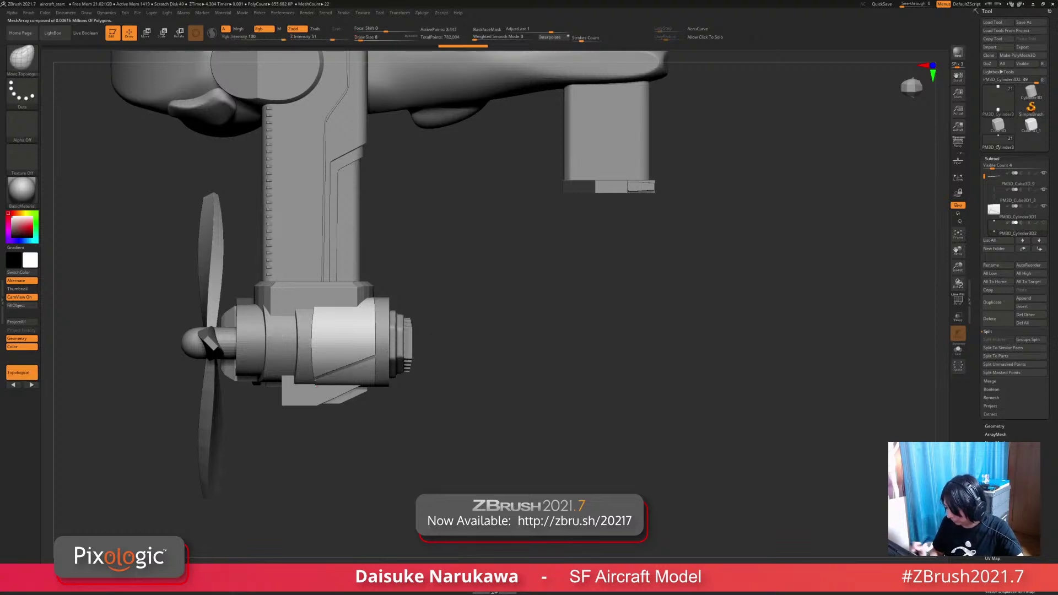
pyautogui.hotkey('ctrl', 'shift')
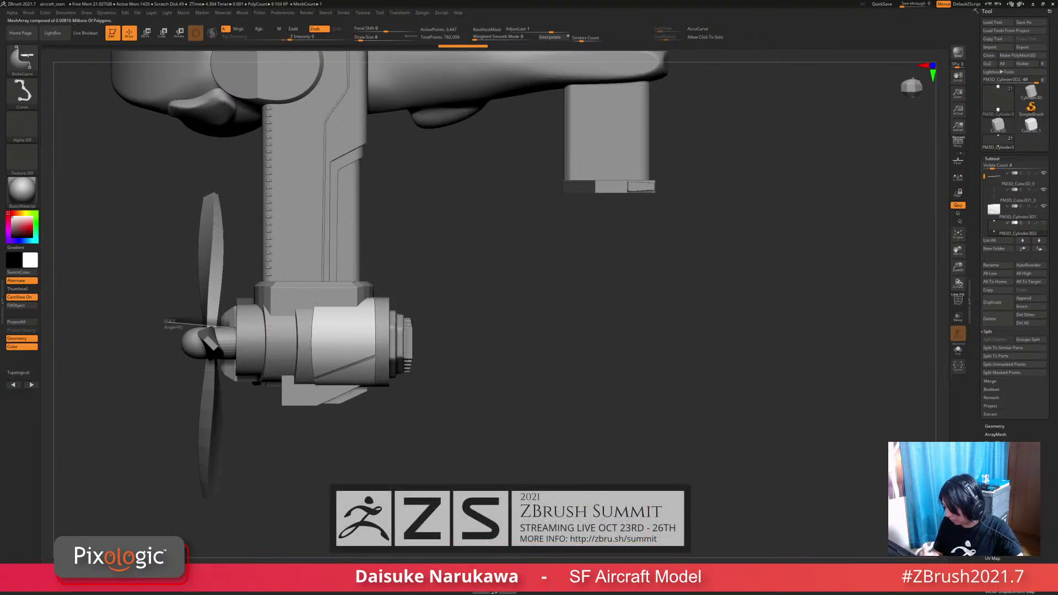
pyautogui.keyDown('ctrl'); pyautogui.keyDown('shift'); pyautogui.moveTo(229, 327); pyautogui.dragTo(466, 342); pyautogui.keyUp('shift'); pyautogui.keyUp('ctrl')
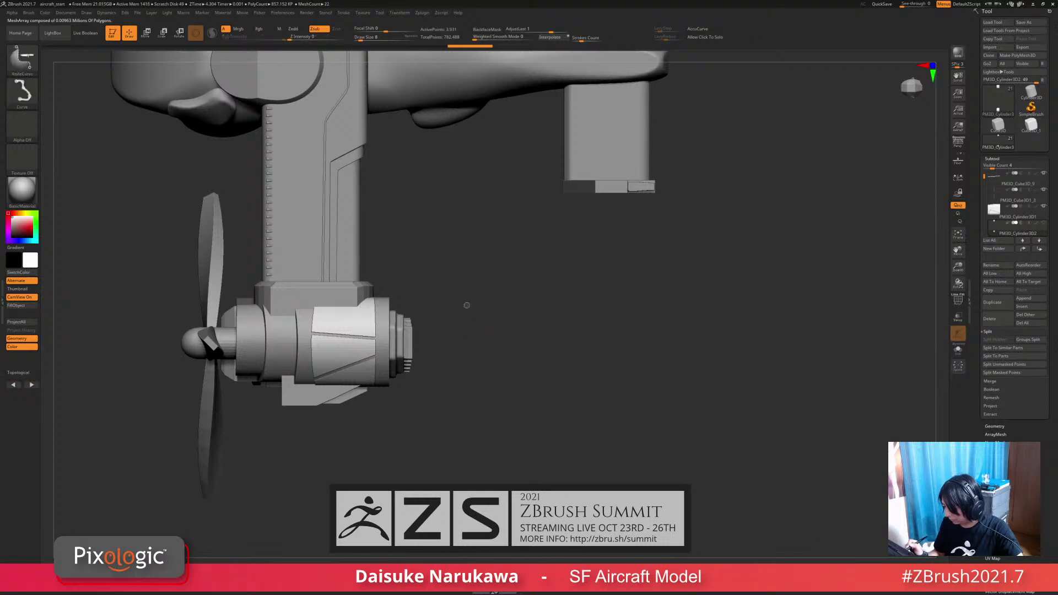
pyautogui.keyDown('ctrl'); pyautogui.keyDown('shift'); pyautogui.moveTo(476, 301); pyautogui.dragTo(271, 320); pyautogui.keyUp('shift'); pyautogui.keyUp('ctrl')
pyautogui.moveTo(474, 330)
pyautogui.keyDown('ctrl'); pyautogui.mouseDown(button='right')
pyautogui.moveTo(474, 287)
pyautogui.moveTo(441, 254)
pyautogui.moveTo(353, 221)
pyautogui.moveTo(357, 400)
pyautogui.mouseUp(button='right'); pyautogui.keyUp('ctrl')
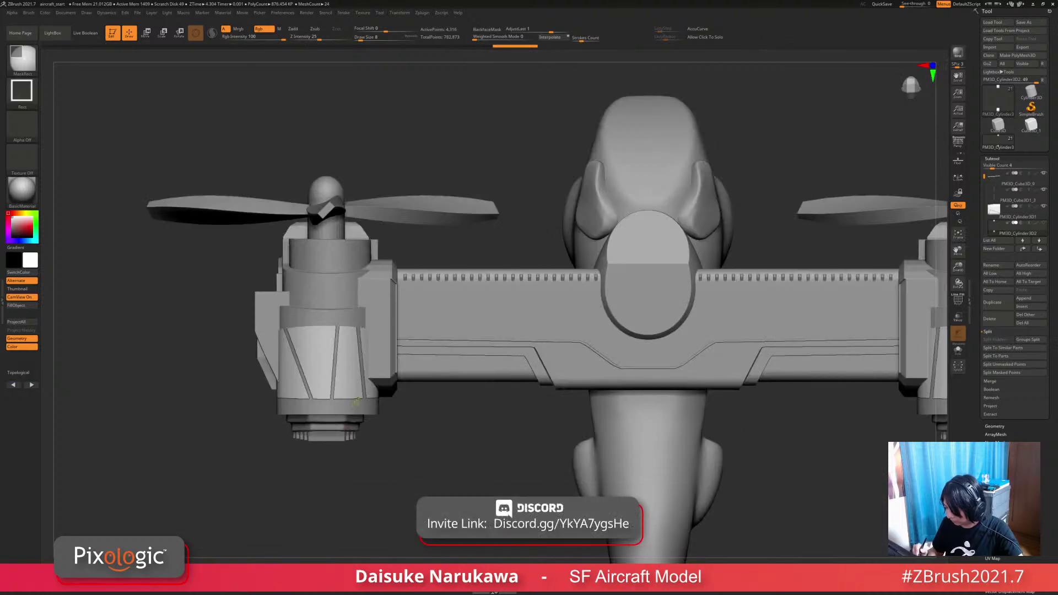
pyautogui.hotkey('ctrl', 'z')
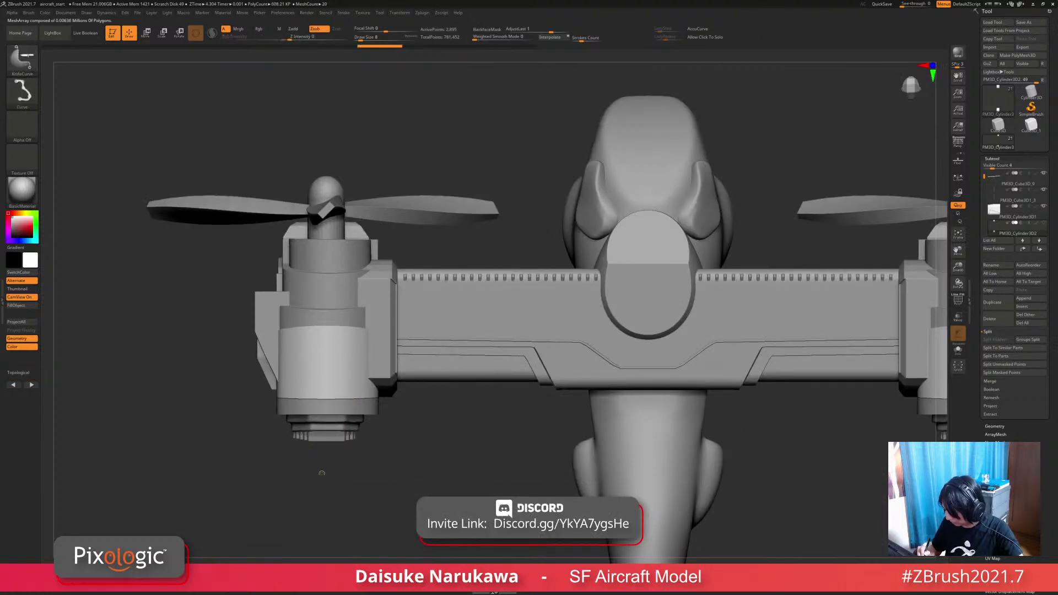
# Step: Cut a straight lengthwise gap down the middle of the casing's upper panel and a diagonal gap on each side of it with KnifeCurve
pyautogui.keyDown('ctrl'); pyautogui.keyDown('shift'); pyautogui.moveTo(321, 490); pyautogui.dragTo(321, 269); pyautogui.keyUp('shift'); pyautogui.keyUp('ctrl')
pyautogui.moveTo(321, 160)
pyautogui.keyDown('ctrl'); pyautogui.keyDown('shift'); pyautogui.mouseDown()
pyautogui.moveTo(327, 137)
pyautogui.moveTo(324, 525)
pyautogui.mouseUp(); pyautogui.keyUp('shift'); pyautogui.keyUp('ctrl')
pyautogui.moveTo(396, 226)
pyautogui.keyDown('ctrl'); pyautogui.keyDown('shift'); pyautogui.mouseDown()
pyautogui.moveTo(341, 378)
pyautogui.moveTo(329, 453)
pyautogui.moveTo(374, 288)
pyautogui.mouseUp(); pyautogui.keyUp('shift'); pyautogui.keyUp('ctrl')
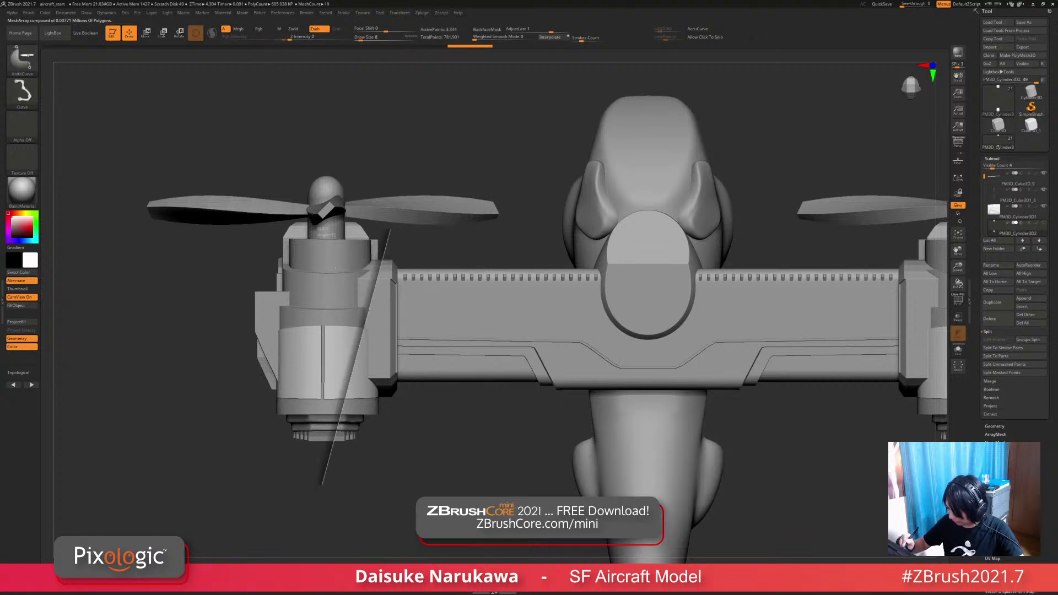
pyautogui.keyDown('ctrl'); pyautogui.keyDown('shift'); pyautogui.moveTo(390, 230); pyautogui.dragTo(399, 226); pyautogui.keyUp('shift'); pyautogui.keyUp('ctrl')
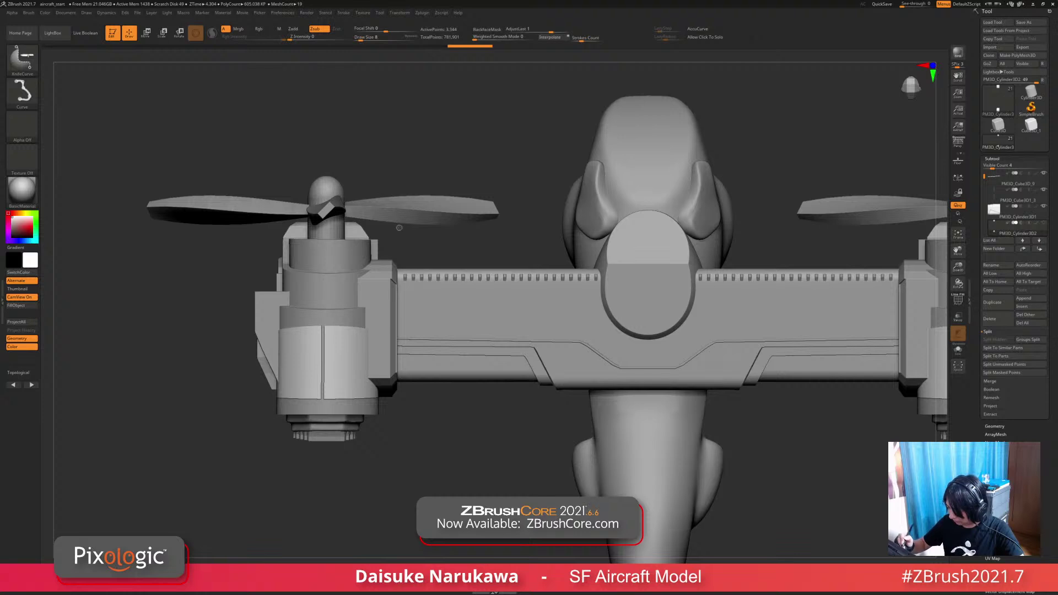
pyautogui.moveTo(324, 489)
pyautogui.keyDown('ctrl'); pyautogui.keyDown('shift'); pyautogui.mouseDown()
pyautogui.moveTo(390, 243)
pyautogui.moveTo(380, 242)
pyautogui.mouseUp(); pyautogui.keyUp('shift'); pyautogui.keyUp('ctrl')
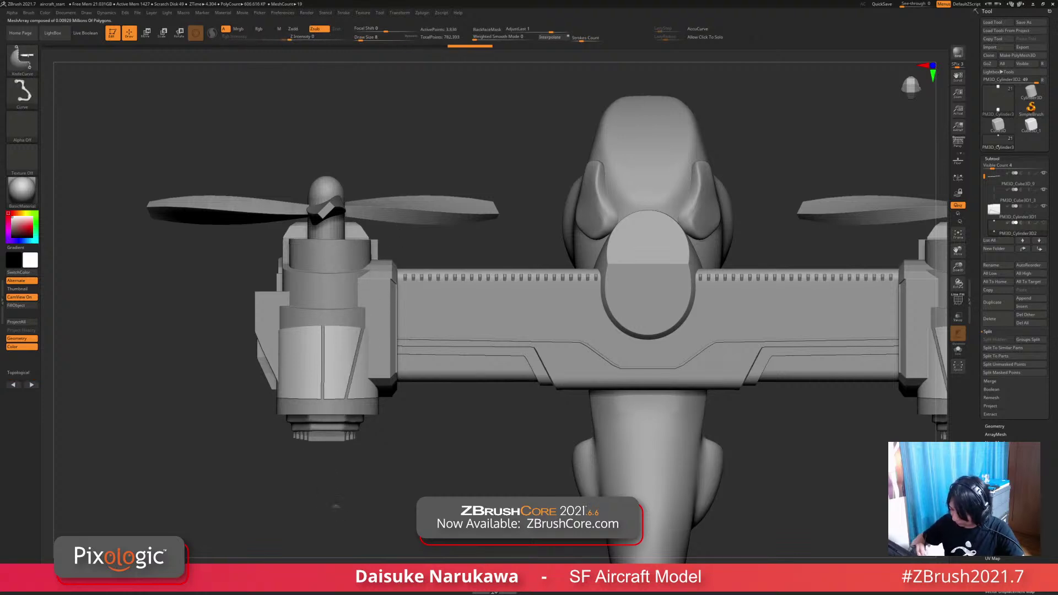
pyautogui.keyDown('ctrl'); pyautogui.keyDown('shift'); pyautogui.moveTo(335, 506); pyautogui.dragTo(247, 232); pyautogui.keyUp('shift'); pyautogui.keyUp('ctrl')
pyautogui.moveTo(248, 242)
pyautogui.keyDown('ctrl'); pyautogui.mouseDown(button='right')
pyautogui.moveTo(248, 177)
pyautogui.moveTo(314, 133)
pyautogui.moveTo(259, 138)
pyautogui.moveTo(265, 154)
pyautogui.moveTo(386, 143)
pyautogui.moveTo(419, 209)
pyautogui.moveTo(375, 165)
pyautogui.moveTo(370, 123)
pyautogui.mouseUp(button='right'); pyautogui.keyUp('ctrl')
pyautogui.keyDown('ctrl'); pyautogui.moveTo(370, 123); pyautogui.dragTo(371, 182, button='right'); pyautogui.keyUp('ctrl')
pyautogui.moveTo(371, 182); pyautogui.dragTo(516, 274, button='right')
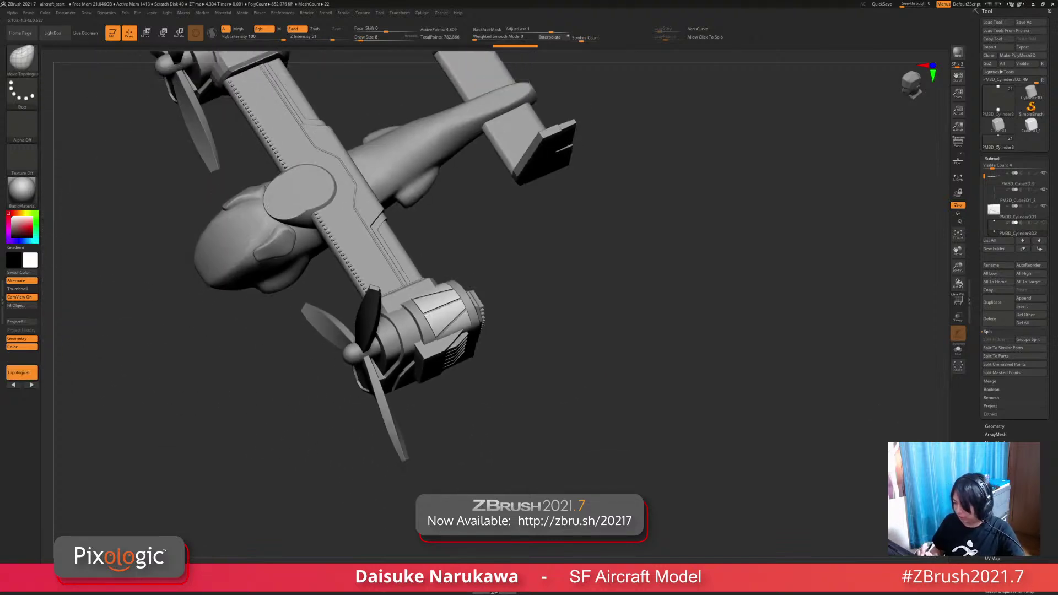
pyautogui.moveTo(275, 386); pyautogui.dragTo(339, 414, button='right')
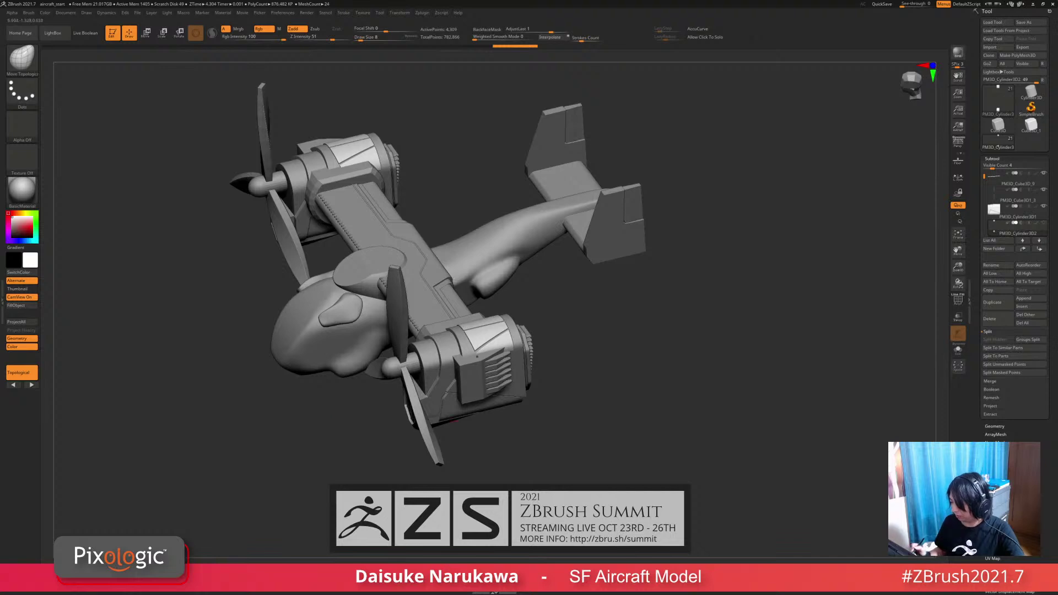
pyautogui.moveTo(477, 356)
pyautogui.mouseDown(button='right')
pyautogui.moveTo(471, 407)
pyautogui.moveTo(452, 402)
pyautogui.moveTo(466, 347)
pyautogui.mouseUp(button='right')
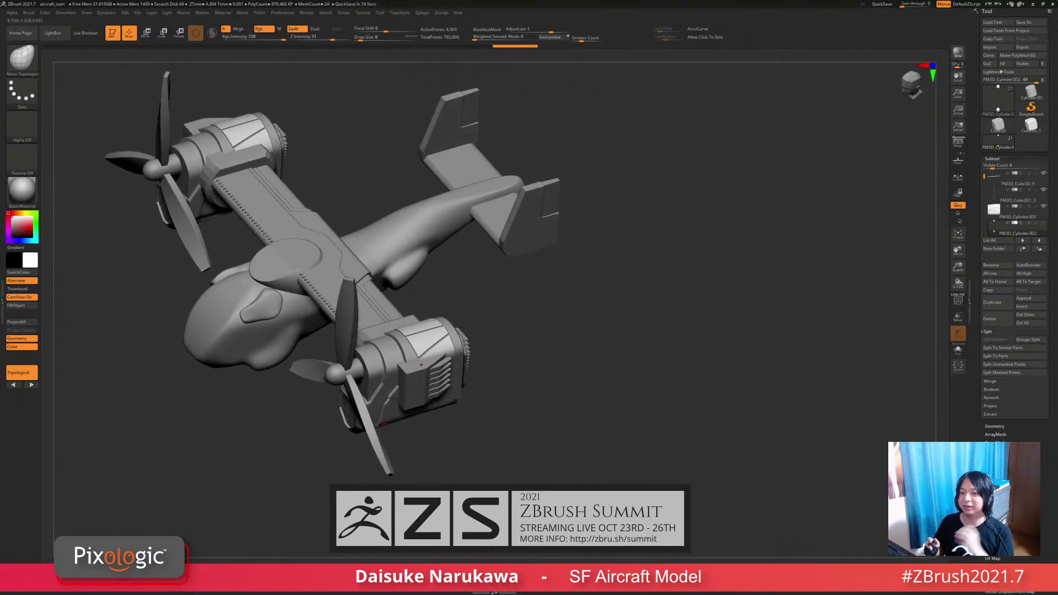
pyautogui.moveTo(421, 365); pyautogui.dragTo(440, 417, button='right')
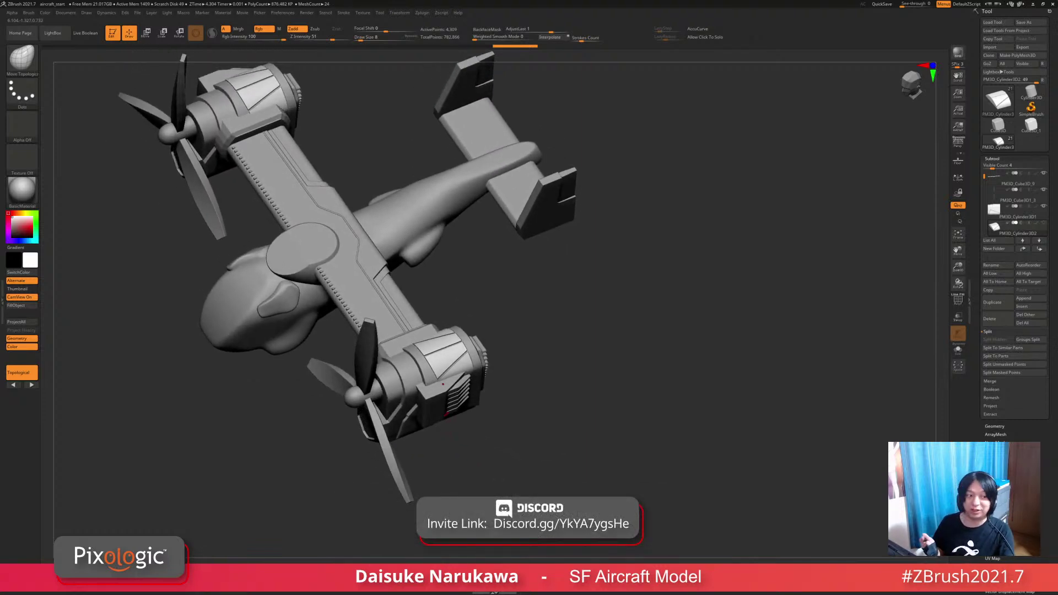
pyautogui.moveTo(463, 418)
pyautogui.keyDown('alt'); pyautogui.mouseDown(button='right')
pyautogui.moveTo(453, 407)
pyautogui.moveTo(468, 426)
pyautogui.mouseUp(button='right'); pyautogui.keyUp('alt')
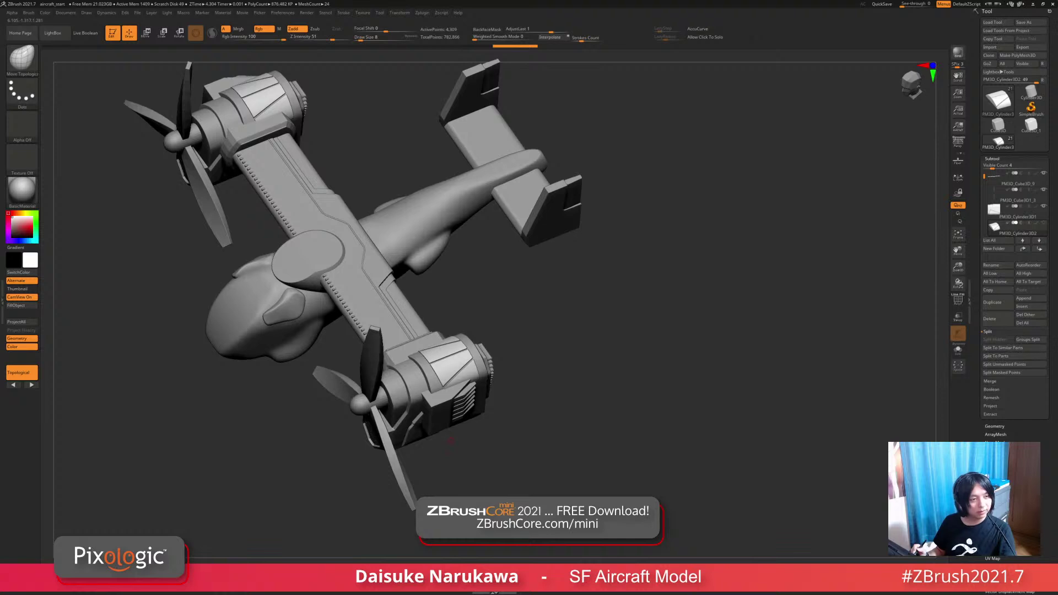
pyautogui.moveTo(448, 434); pyautogui.dragTo(468, 414, button='right')
# Step: Make the tailplane the active subtool and view it from above for cutting
pyautogui.keyDown('alt'); pyautogui.click(567, 215); pyautogui.keyUp('alt')
pyautogui.moveTo(567, 215)
pyautogui.keyDown('shift'); pyautogui.mouseDown(button='right')
pyautogui.moveTo(585, 332)
pyautogui.moveTo(573, 358)
pyautogui.moveTo(508, 362)
pyautogui.moveTo(519, 292)
pyautogui.mouseUp(button='right'); pyautogui.keyUp('shift')
pyautogui.keyDown('alt'); pyautogui.click(574, 358); pyautogui.keyUp('alt')
pyautogui.moveTo(520, 292)
pyautogui.keyDown('ctrl'); pyautogui.keyDown('shift'); pyautogui.mouseDown()
pyautogui.moveTo(489, 315)
pyautogui.moveTo(454, 444)
pyautogui.mouseUp(); pyautogui.keyUp('shift'); pyautogui.keyUp('ctrl')
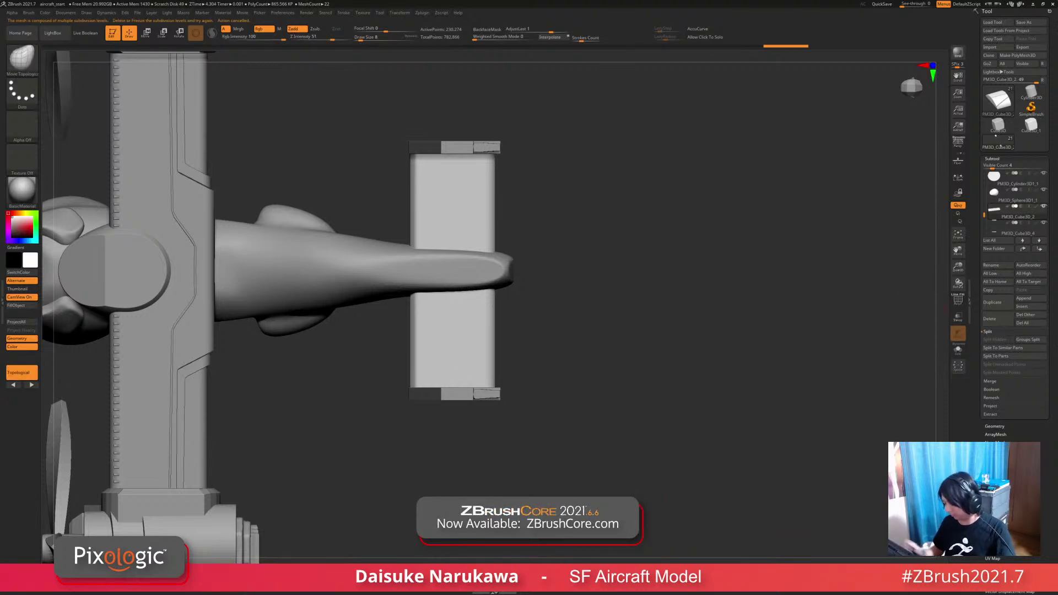
# Step: Try to cut an angled gap along the tailplane's rear section with KnifeCurve
pyautogui.moveTo(525, 295)
pyautogui.keyDown('ctrl'); pyautogui.keyDown('shift'); pyautogui.mouseDown()
pyautogui.moveTo(485, 324)
pyautogui.moveTo(472, 318)
pyautogui.moveTo(467, 428)
pyautogui.mouseUp(); pyautogui.keyUp('shift'); pyautogui.keyUp('ctrl')
pyautogui.moveTo(568, 419)
pyautogui.keyDown('ctrl'); pyautogui.mouseDown(button='right')
pyautogui.moveTo(568, 386)
pyautogui.moveTo(551, 380)
pyautogui.moveTo(529, 394)
pyautogui.moveTo(483, 382)
pyautogui.mouseUp(button='right'); pyautogui.keyUp('ctrl')
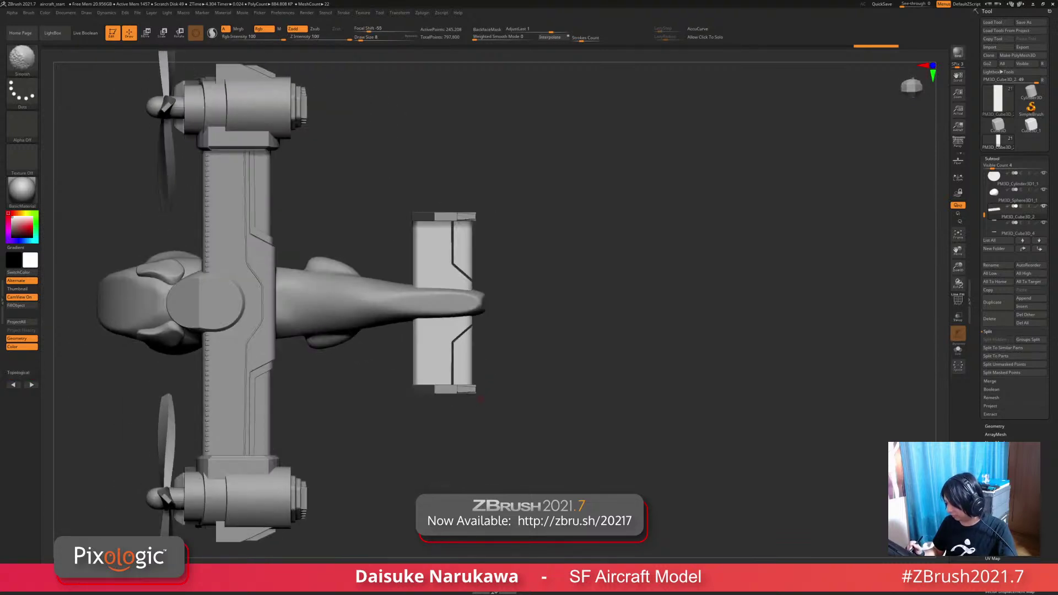
pyautogui.hotkey('ctrl', 'z')
# Step: Set the draw size to 4 and cut a narrow KnifeCurve gap along the tailplane's rear, angling toward the fuselage at the trailing edge
pyautogui.click(361, 37)
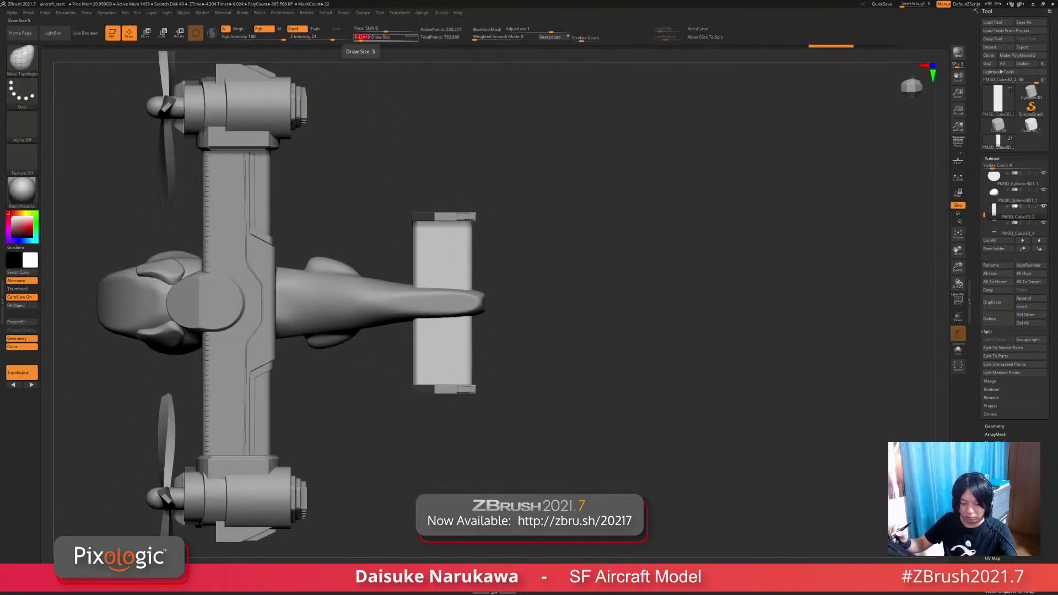
pyautogui.keyDown('ctrl'); pyautogui.keyDown('shift'); pyautogui.moveTo(489, 312); pyautogui.dragTo(453, 342); pyautogui.keyUp('shift'); pyautogui.keyUp('ctrl')
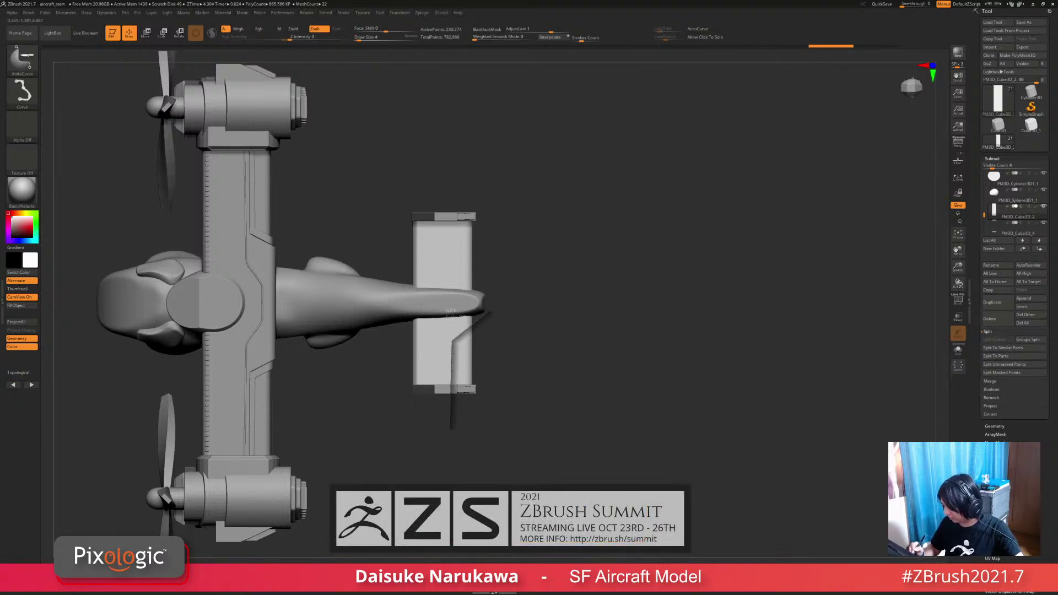
pyautogui.keyDown('ctrl'); pyautogui.keyDown('shift'); pyautogui.moveTo(451, 428); pyautogui.dragTo(451, 428); pyautogui.keyUp('shift'); pyautogui.keyUp('ctrl')
pyautogui.keyDown('ctrl'); pyautogui.moveTo(457, 419); pyautogui.dragTo(500, 409, button='right'); pyautogui.keyUp('ctrl')
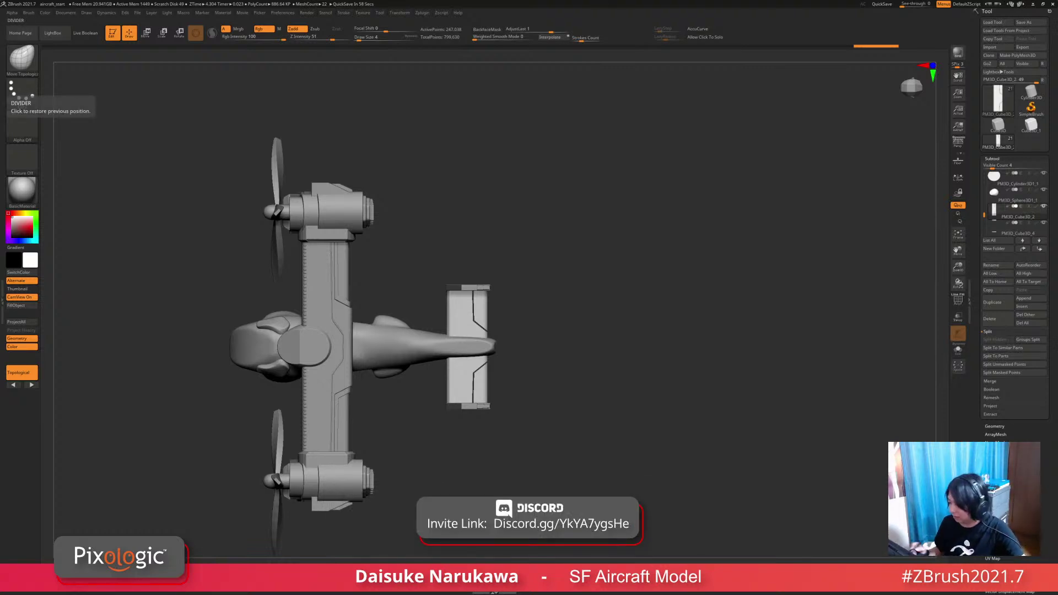
# Step: Append a Cube3D subtool, make it active and replace its mesh with the PolyCube primitive
pyautogui.moveTo(529, 386); pyautogui.dragTo(475, 363, button='right')
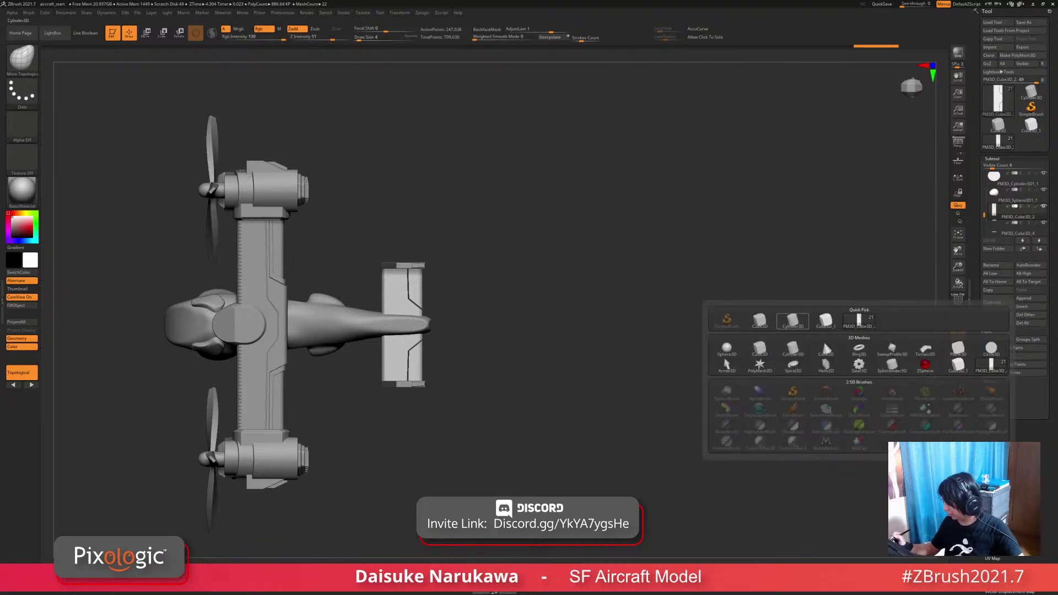
pyautogui.click(760, 348)
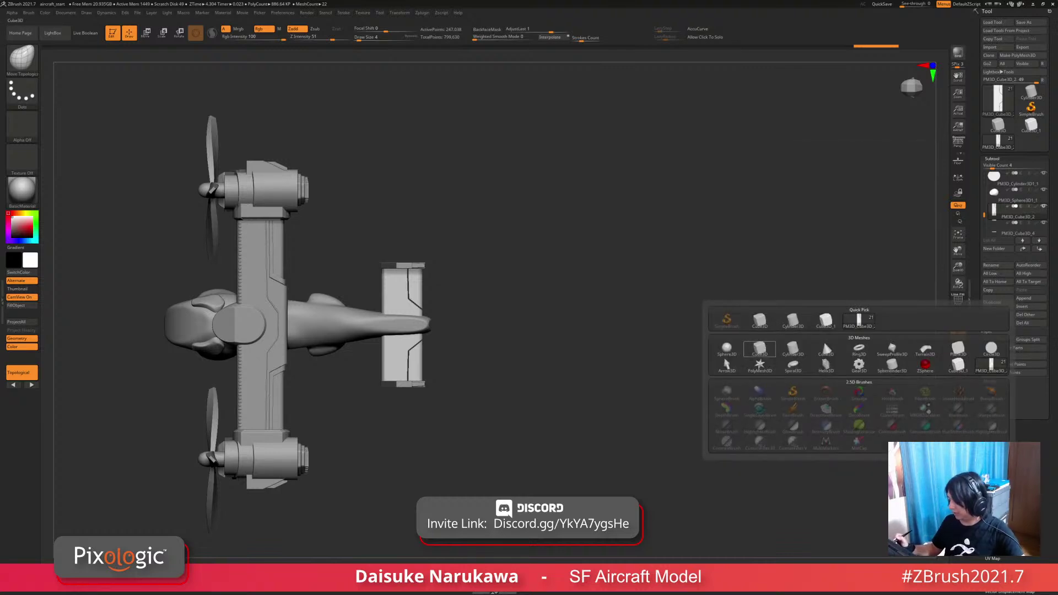
pyautogui.click(760, 349)
pyautogui.keyDown('alt'); pyautogui.moveTo(760, 349); pyautogui.dragTo(725, 356); pyautogui.keyUp('alt')
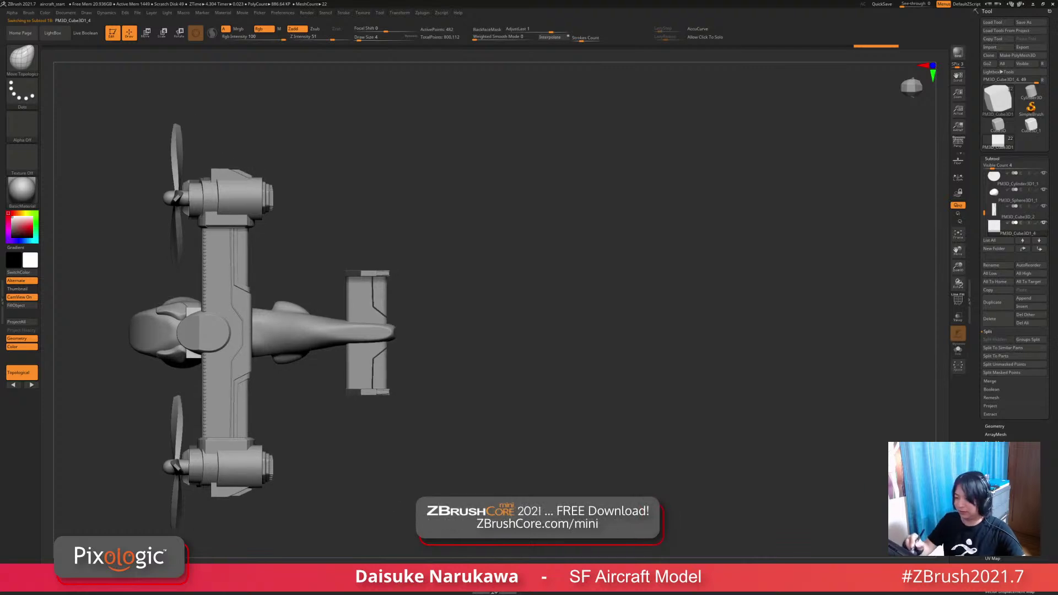
pyautogui.press('w')
pyautogui.click(186, 277)
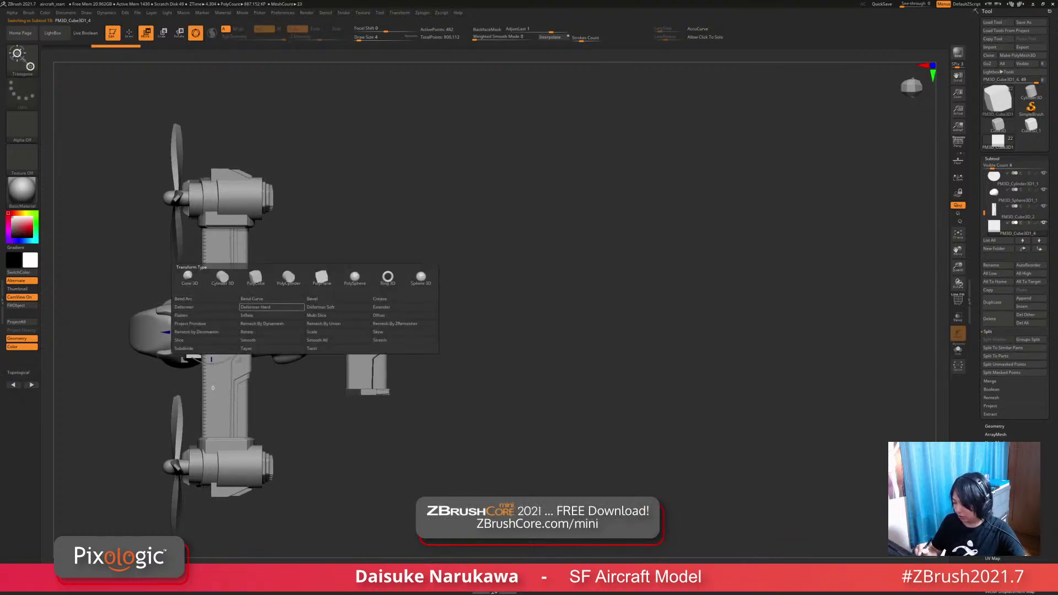
pyautogui.click(255, 277)
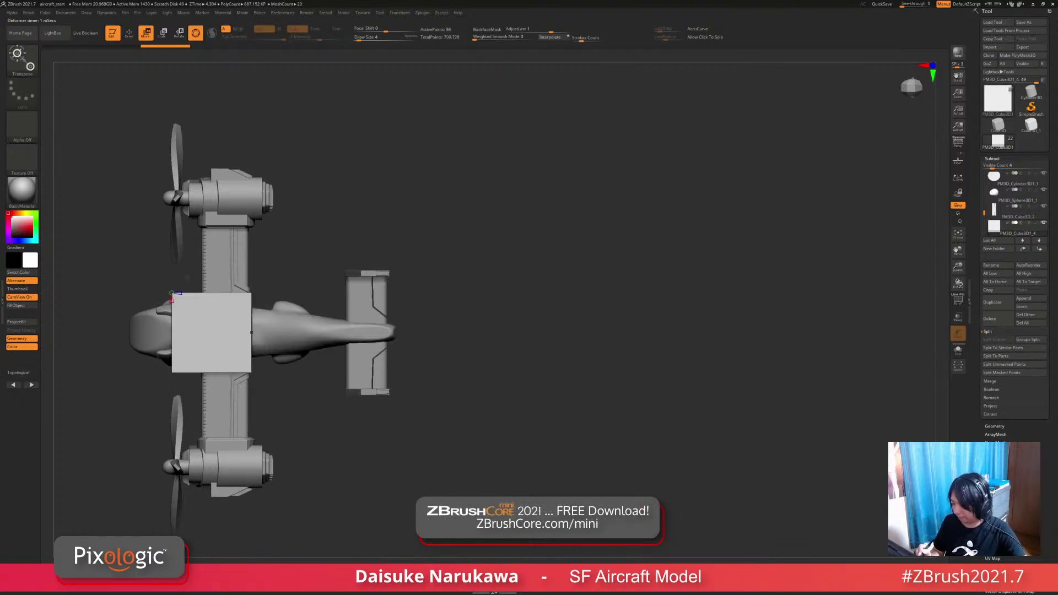
pyautogui.click(186, 277)
pyautogui.click(255, 277)
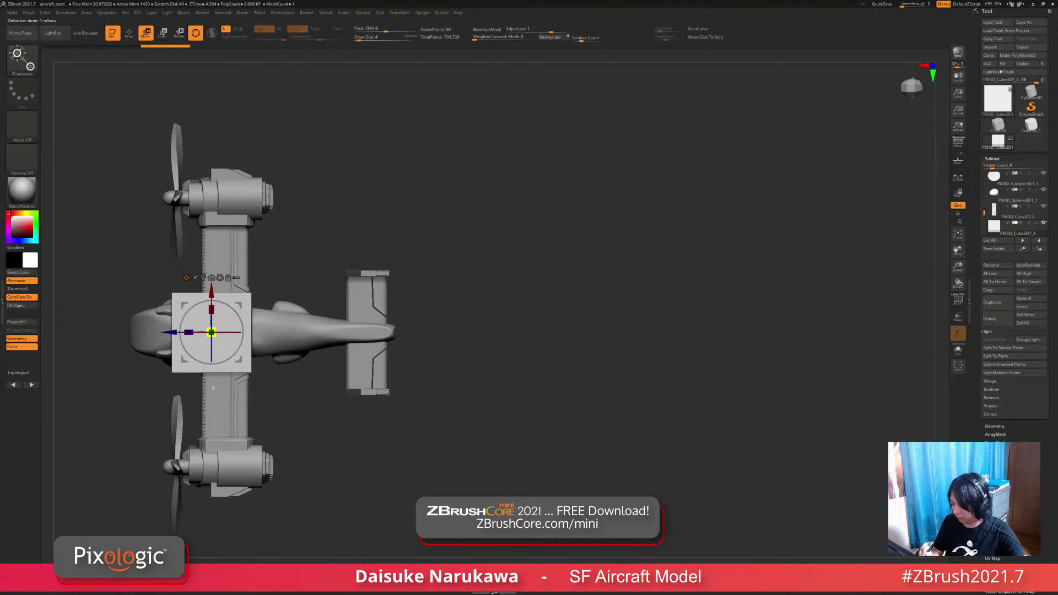
# Step: Scale the new cube down and move it from the fuselage centre onto the tailplane gap
pyautogui.moveTo(212, 332); pyautogui.dragTo(205, 339)
pyautogui.moveTo(185, 305); pyautogui.dragTo(339, 263)
pyautogui.keyDown('ctrl'); pyautogui.moveTo(340, 264); pyautogui.dragTo(364, 291, button='right'); pyautogui.keyUp('ctrl')
pyautogui.moveTo(380, 293); pyautogui.dragTo(459, 307)
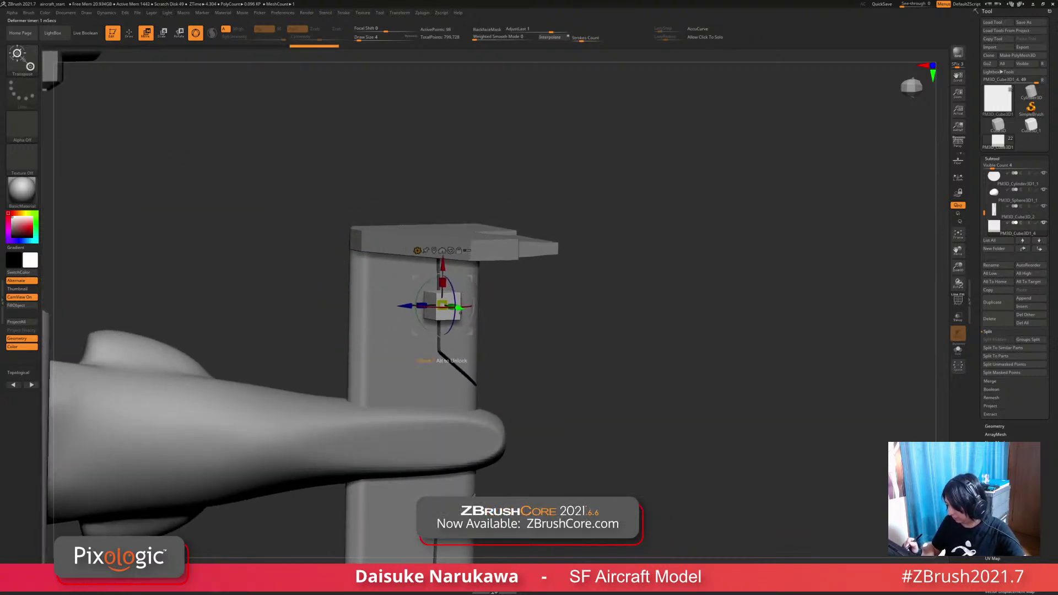
# Step: Centre the cube on the gap near the tail fin and shrink it into a small, narrow hinge block
pyautogui.keyDown('shift'); pyautogui.moveTo(459, 307); pyautogui.dragTo(433, 306, button='right'); pyautogui.keyUp('shift')
pyautogui.moveTo(420, 278); pyautogui.dragTo(444, 255)
pyautogui.moveTo(444, 255); pyautogui.dragTo(511, 282, button='right')
pyautogui.moveTo(512, 287); pyautogui.dragTo(457, 280)
pyautogui.keyDown('shift'); pyautogui.moveTo(457, 298); pyautogui.dragTo(424, 296, button='right'); pyautogui.keyUp('shift')
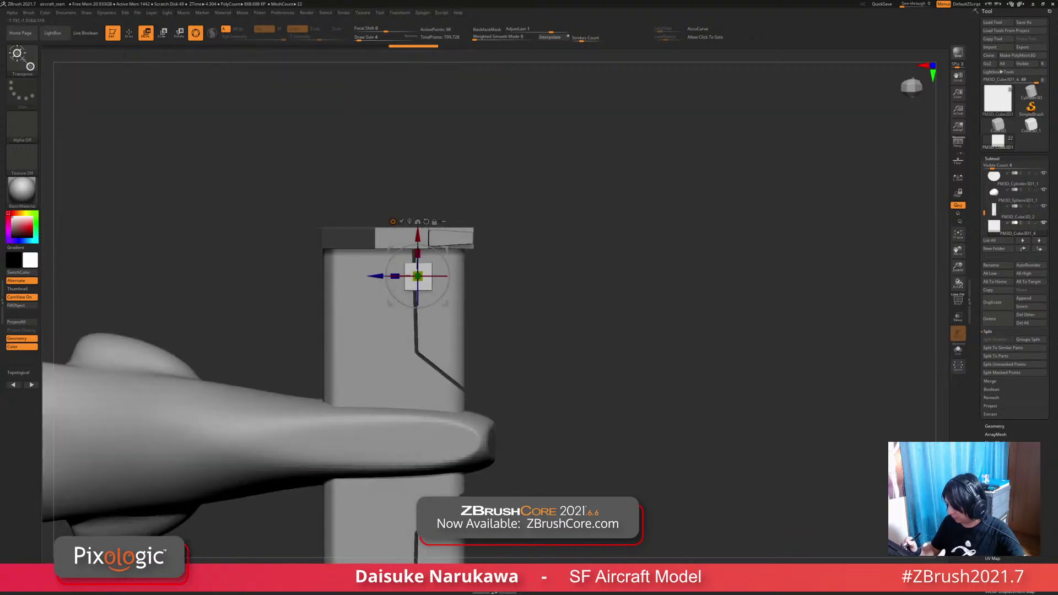
pyautogui.moveTo(418, 276); pyautogui.dragTo(414, 267)
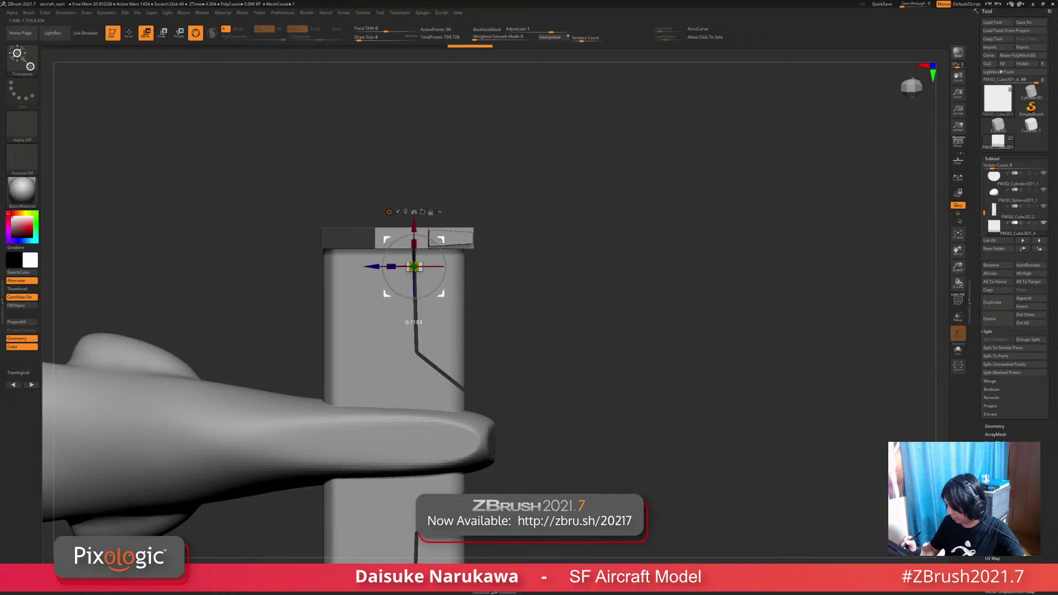
# Step: Duplicate the hinge block along the gap so the copy sits near its bend toward the fuselage
pyautogui.keyDown('alt'); pyautogui.moveTo(413, 275); pyautogui.dragTo(350, 251, button='right'); pyautogui.keyUp('alt')
pyautogui.keyDown('ctrl'); pyautogui.moveTo(350, 202); pyautogui.dragTo(350, 272); pyautogui.keyUp('ctrl')
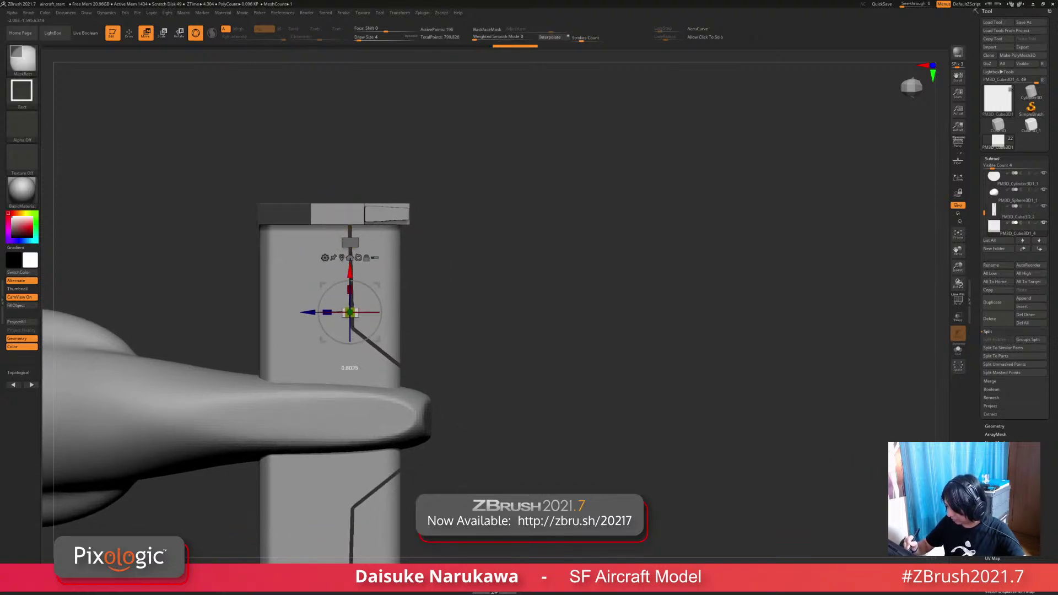
pyautogui.keyDown('ctrl'); pyautogui.moveTo(352, 276); pyautogui.dragTo(398, 176, button='right'); pyautogui.keyUp('ctrl')
# Step: Adjust the hinge blocks' height and thickness to fit the tailplane surface
pyautogui.keyDown('ctrl'); pyautogui.moveTo(398, 276); pyautogui.dragTo(501, 214, button='right'); pyautogui.keyUp('ctrl')
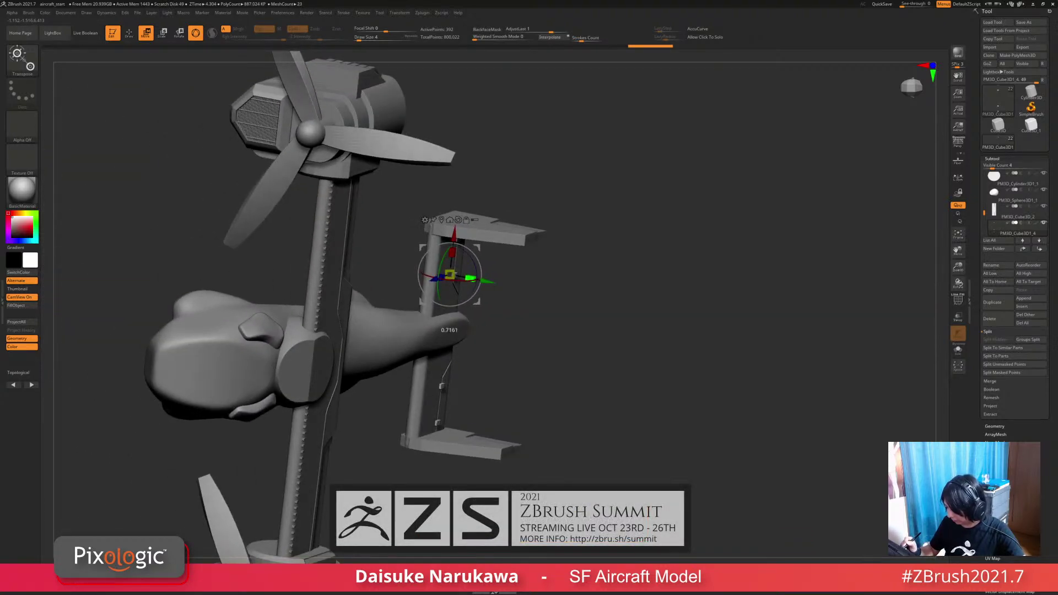
pyautogui.moveTo(481, 267); pyautogui.dragTo(485, 292, button='right')
pyautogui.moveTo(468, 279); pyautogui.dragTo(472, 279)
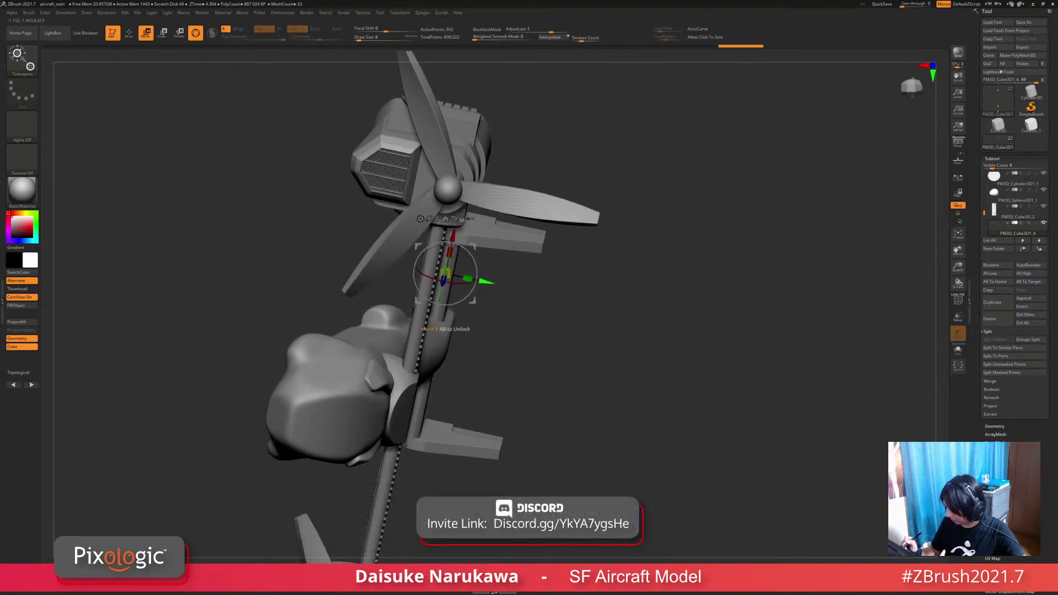
pyautogui.moveTo(487, 282); pyautogui.dragTo(427, 281, button='right')
pyautogui.keyDown('ctrl'); pyautogui.moveTo(537, 216); pyautogui.dragTo(538, 181, button='right'); pyautogui.keyUp('ctrl')
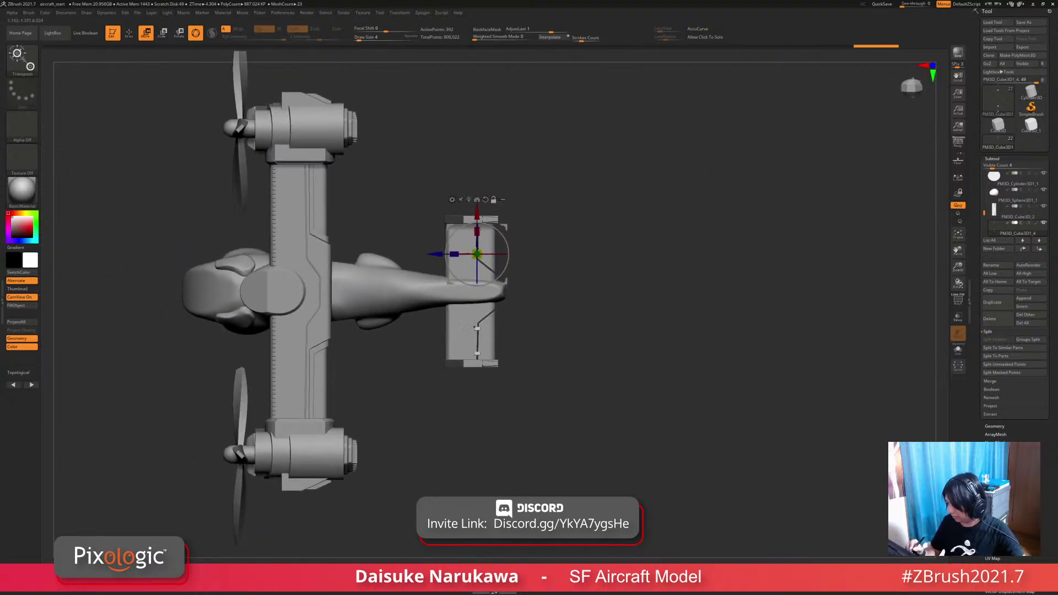
# Step: Select the tail fins and cut a KnifeCurve gap parallel to the leading edge, bending rearward at the lower end
pyautogui.moveTo(488, 328); pyautogui.dragTo(450, 304, button='right')
pyautogui.keyDown('alt'); pyautogui.moveTo(451, 304); pyautogui.dragTo(421, 411, button='right'); pyautogui.keyUp('alt')
pyautogui.keyDown('ctrl'); pyautogui.moveTo(421, 410); pyautogui.dragTo(421, 441, button='right'); pyautogui.keyUp('ctrl')
pyautogui.keyDown('alt'); pyautogui.click(414, 336); pyautogui.keyUp('alt')
pyautogui.moveTo(438, 310)
pyautogui.mouseDown(button='right')
pyautogui.moveTo(460, 337)
pyautogui.moveTo(449, 310)
pyautogui.mouseUp(button='right')
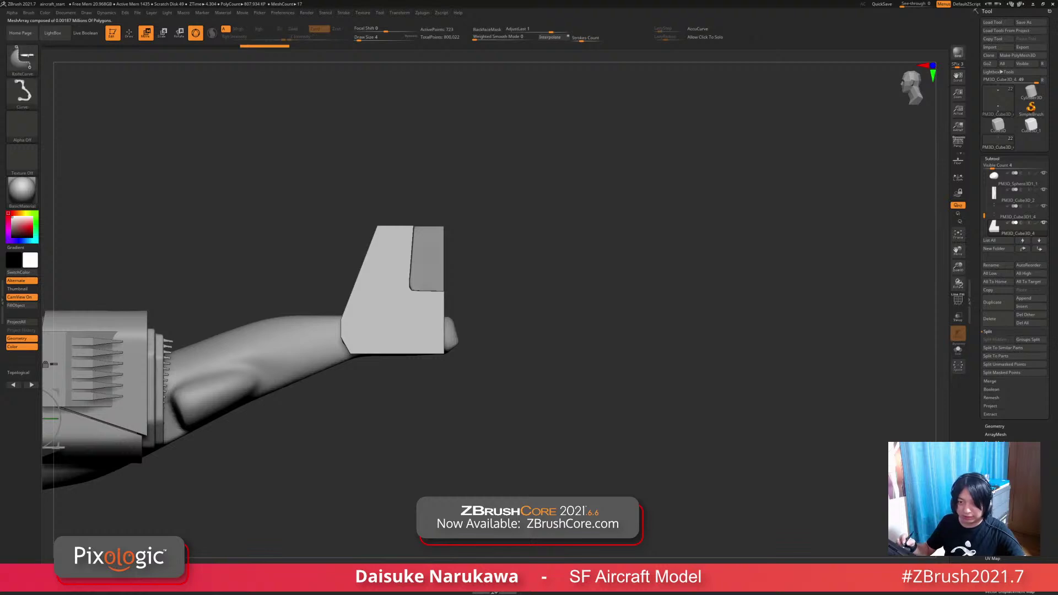
pyautogui.moveTo(399, 267)
pyautogui.mouseDown(button='right')
pyautogui.moveTo(413, 282)
pyautogui.moveTo(401, 267)
pyautogui.mouseUp(button='right')
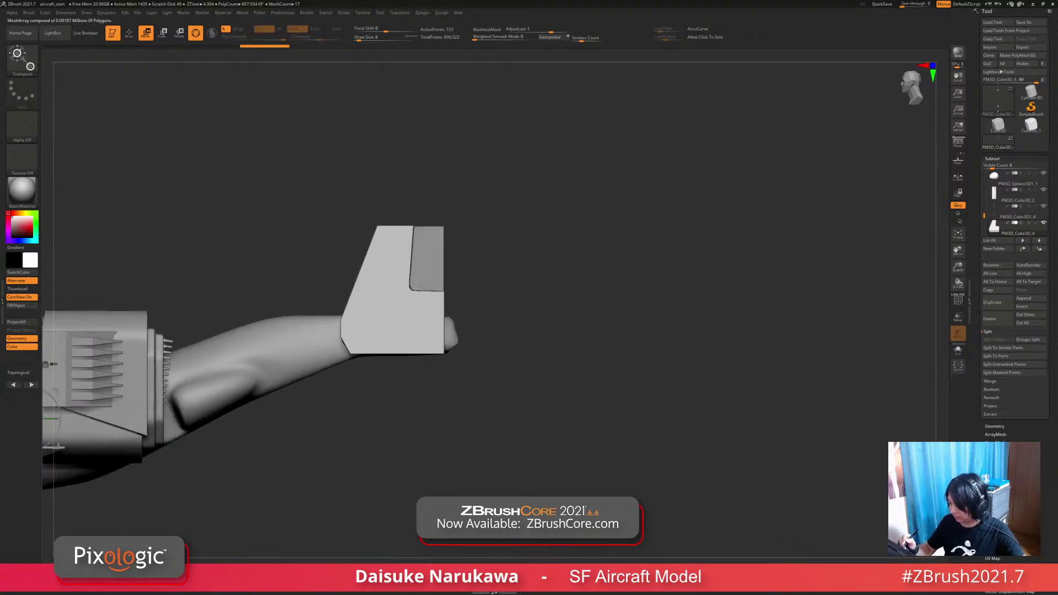
pyautogui.keyDown('ctrl'); pyautogui.keyDown('shift'); pyautogui.moveTo(366, 304); pyautogui.dragTo(404, 195); pyautogui.keyUp('shift'); pyautogui.keyUp('ctrl')
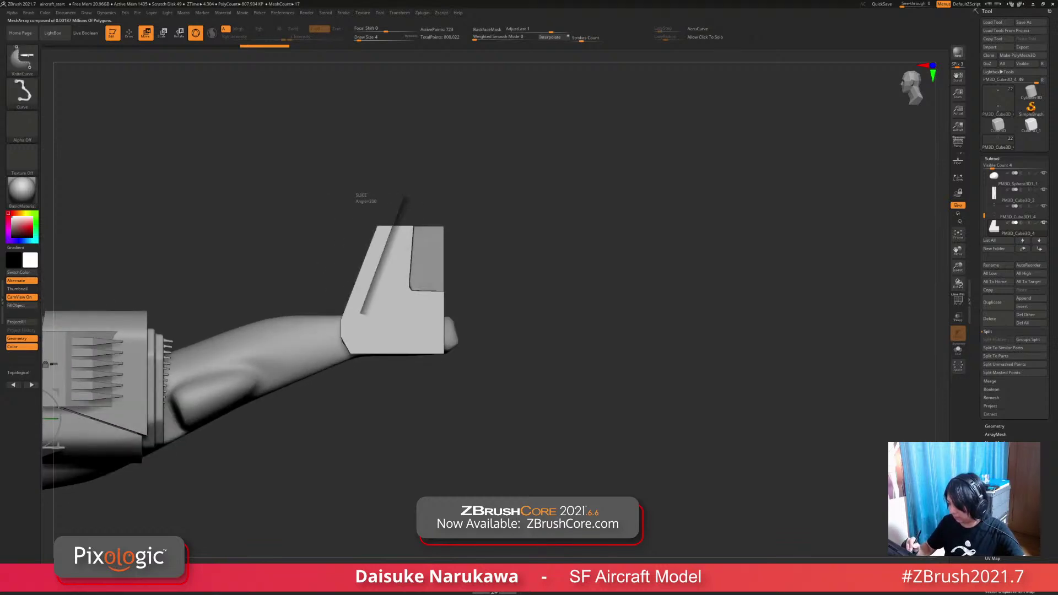
pyautogui.moveTo(368, 363)
pyautogui.keyDown('ctrl'); pyautogui.keyDown('shift'); pyautogui.mouseDown()
pyautogui.moveTo(361, 337)
pyautogui.moveTo(382, 366)
pyautogui.mouseUp(); pyautogui.keyUp('shift'); pyautogui.keyUp('ctrl')
pyautogui.moveTo(381, 366); pyautogui.dragTo(425, 386, button='right')
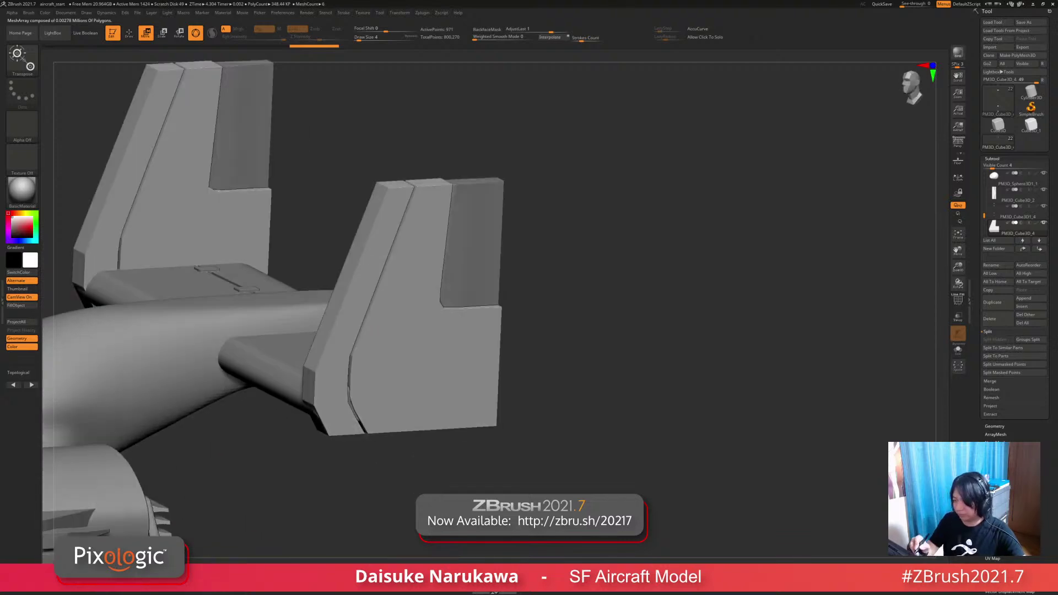
# Step: Activate the Move Topological brush and check the tail fin's wireframe and polygroups
pyautogui.press('b')
pyautogui.press('m')
pyautogui.press('t')
pyautogui.hotkey('shift', 'f')
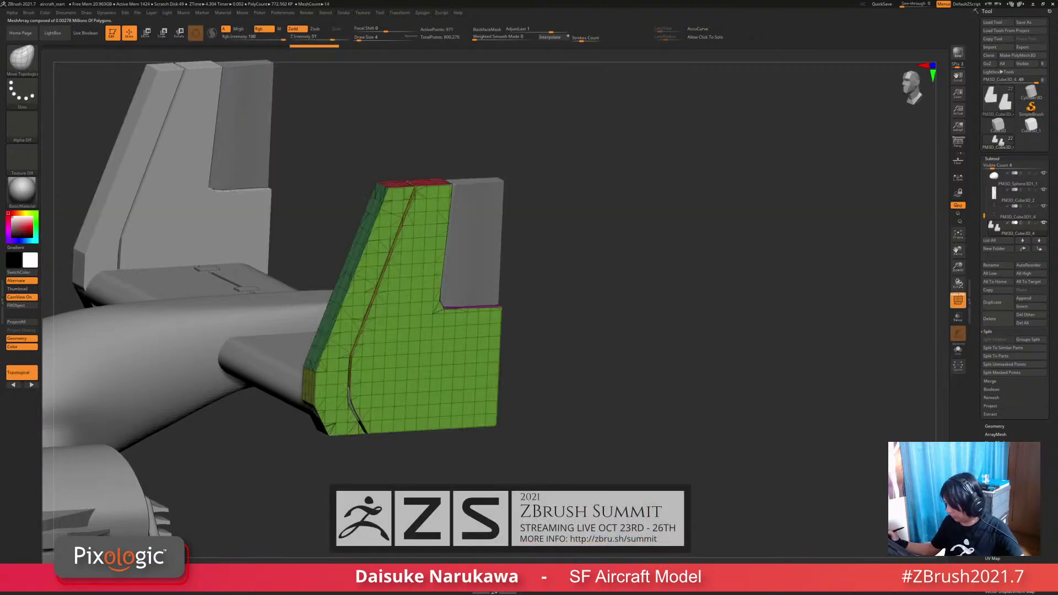
pyautogui.hotkey('shift', 'f')
# Step: Examine the tail fin's ZRemesher, crease and ArrayMesh settings with its polyframe displayed
pyautogui.click(993, 158)
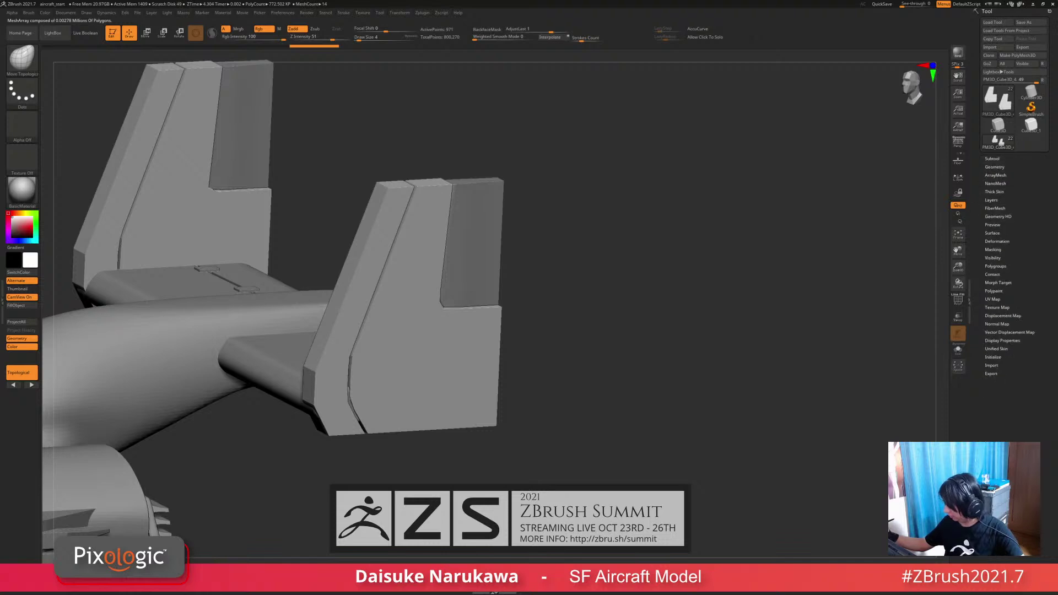
pyautogui.click(995, 167)
pyautogui.click(958, 299)
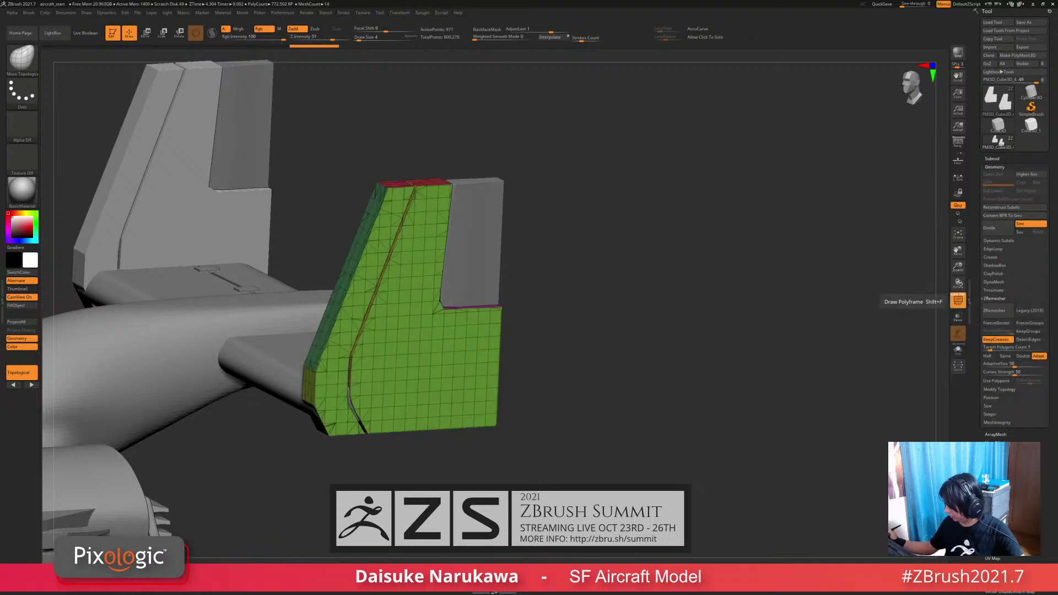
pyautogui.click(958, 299)
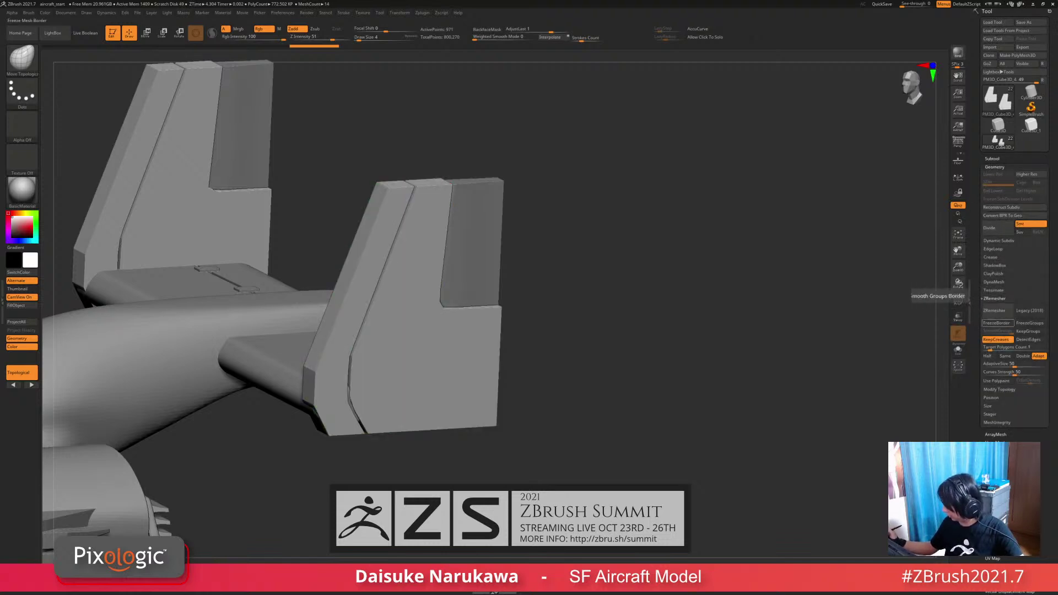
pyautogui.click(990, 257)
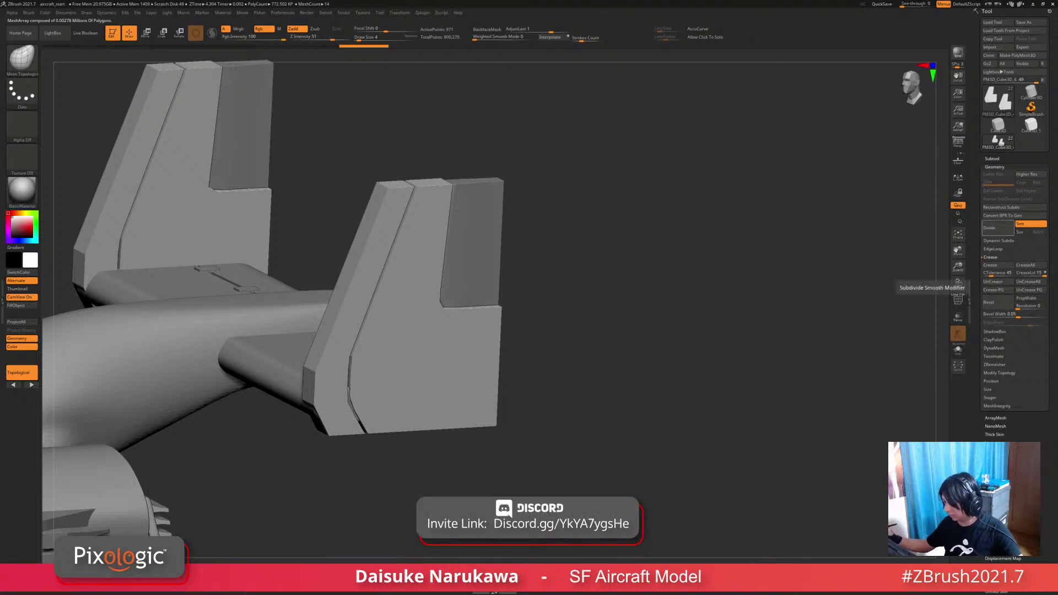
pyautogui.click(958, 300)
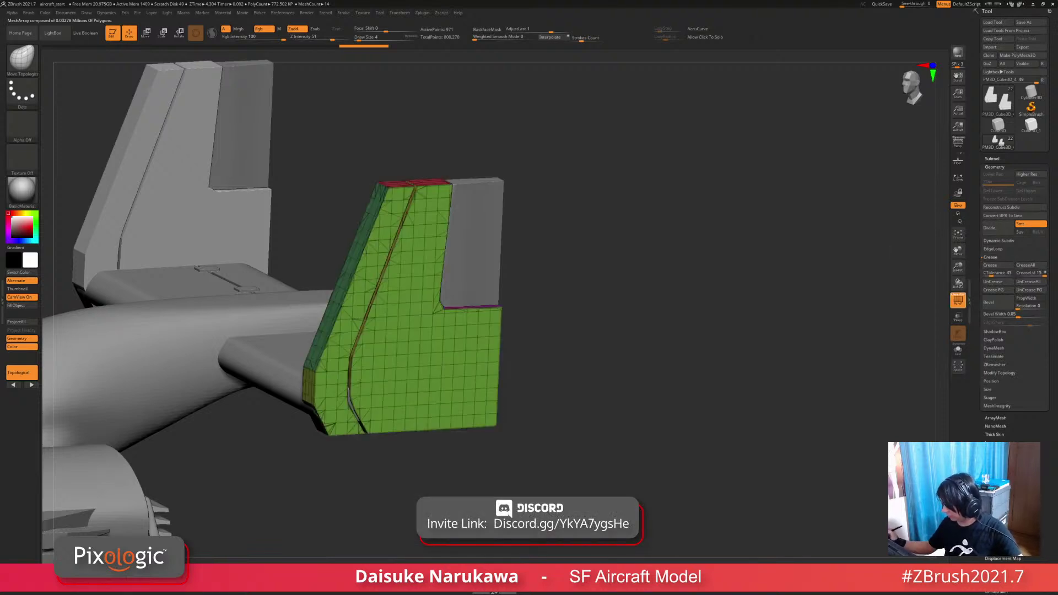
pyautogui.moveTo(182, 386)
pyautogui.keyDown('alt'); pyautogui.mouseDown(button='right')
pyautogui.moveTo(672, 295)
pyautogui.moveTo(673, 386)
pyautogui.mouseUp(button='right'); pyautogui.keyUp('alt')
pyautogui.keyDown('alt'); pyautogui.moveTo(860, 331); pyautogui.dragTo(608, 413); pyautogui.keyUp('alt')
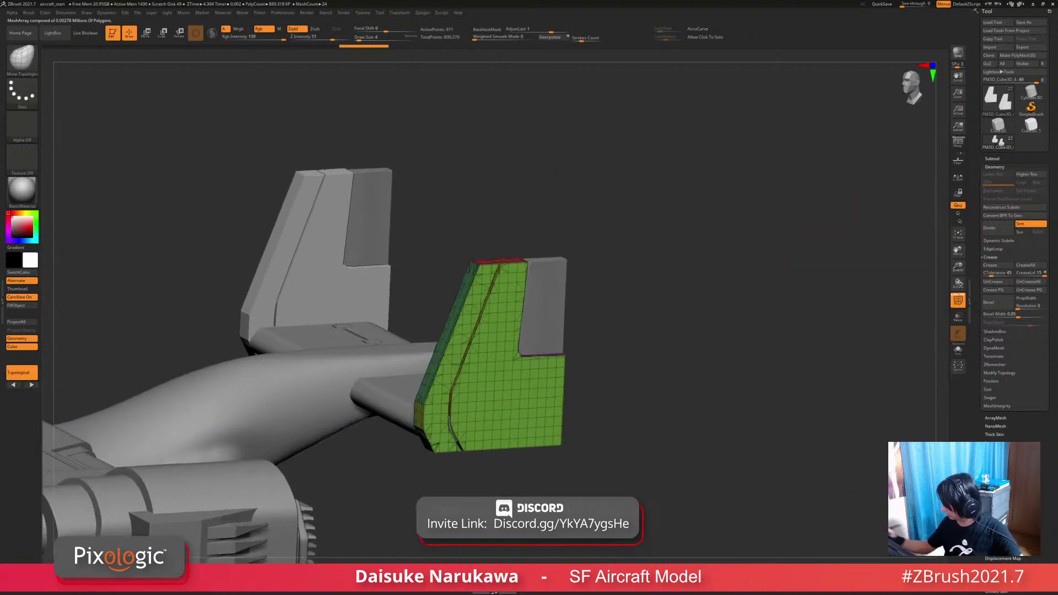
pyautogui.click(995, 167)
pyautogui.click(996, 175)
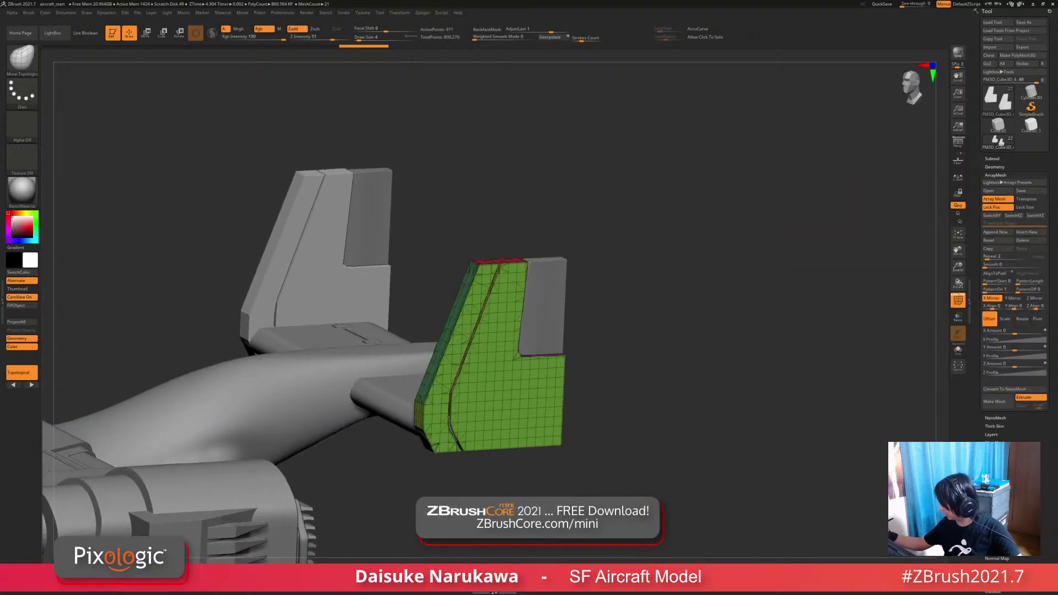
pyautogui.click(994, 167)
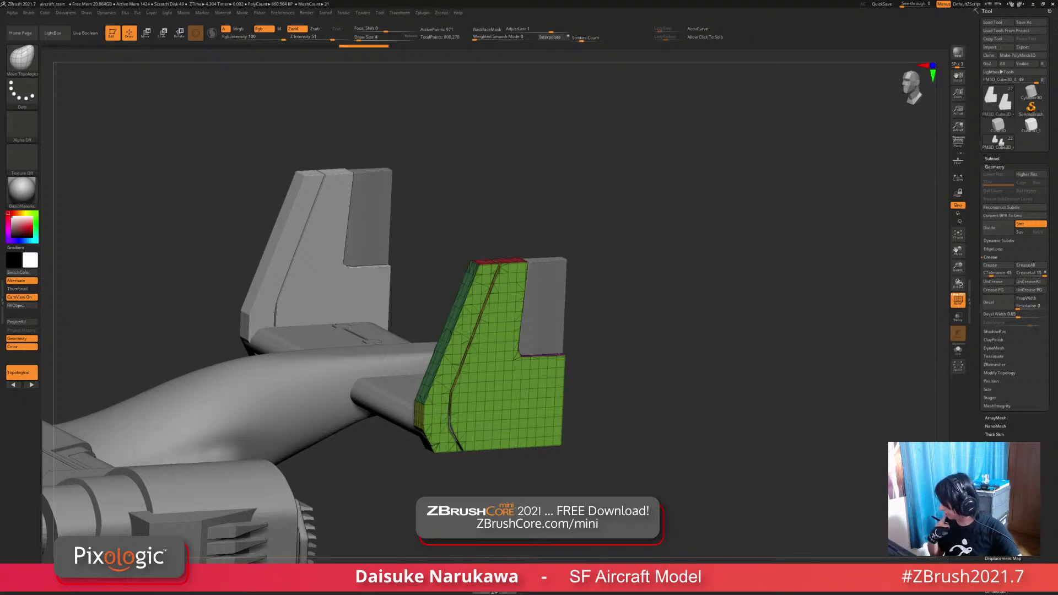
# Step: Try to remesh the tail fin with ZRemesher using KeepCreases
pyautogui.click(995, 365)
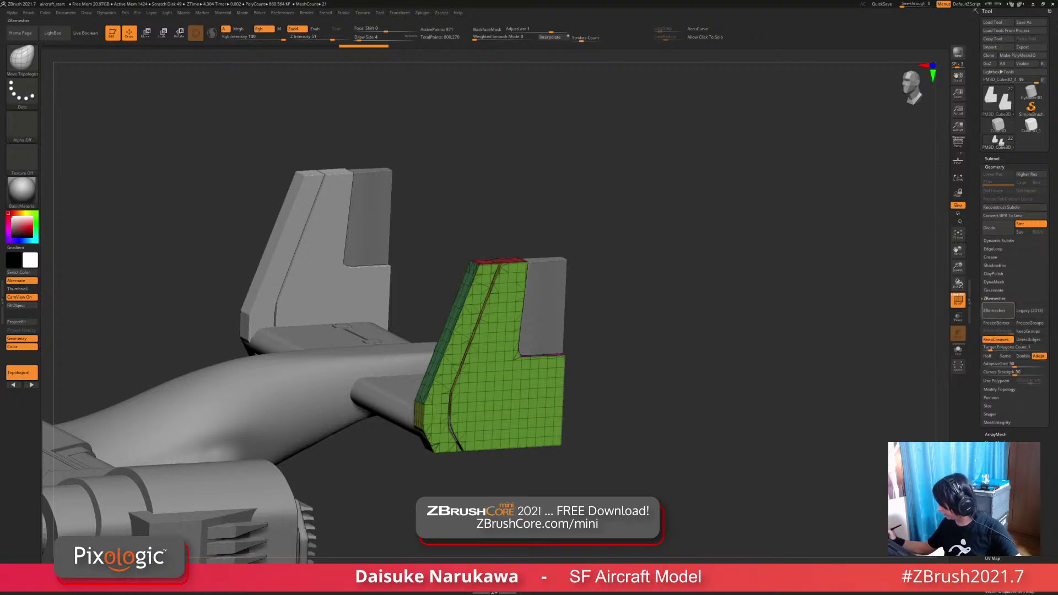
pyautogui.click(997, 310)
pyautogui.hotkey('ctrl', 'z')
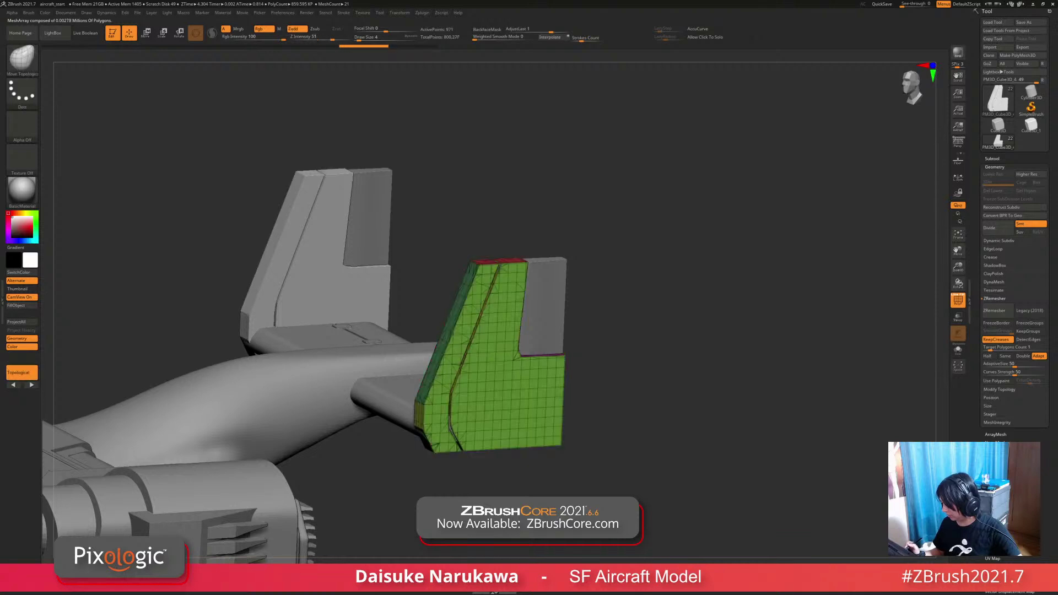
# Step: Turn off KeepCreases, enable KeepGroups and remesh the tail fin with ZRemesher
pyautogui.keyDown('alt'); pyautogui.moveTo(688, 331); pyautogui.dragTo(597, 321); pyautogui.keyUp('alt')
pyautogui.click(996, 339)
pyautogui.click(1028, 332)
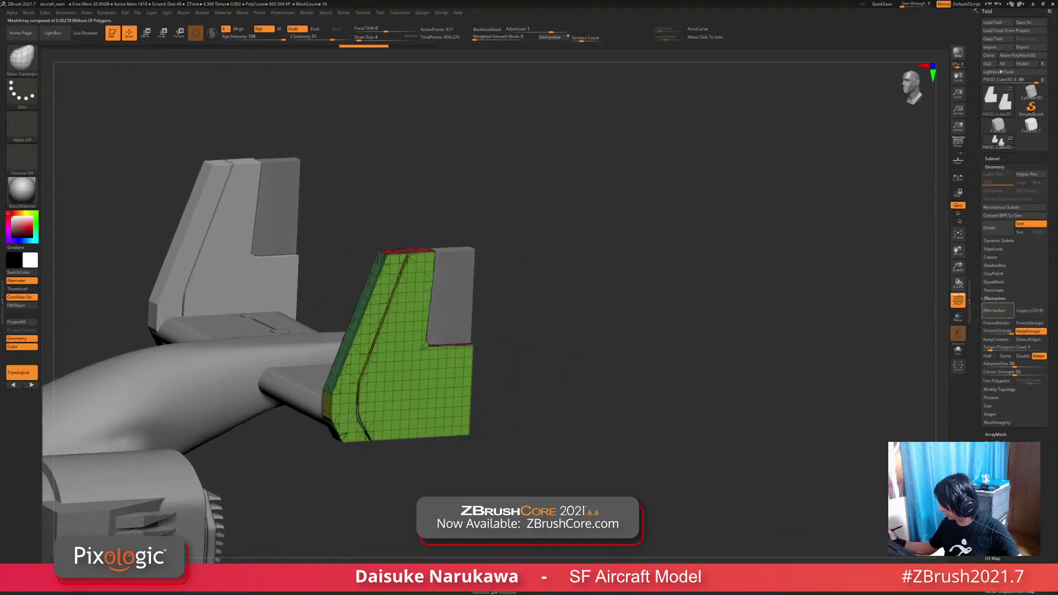
pyautogui.click(996, 311)
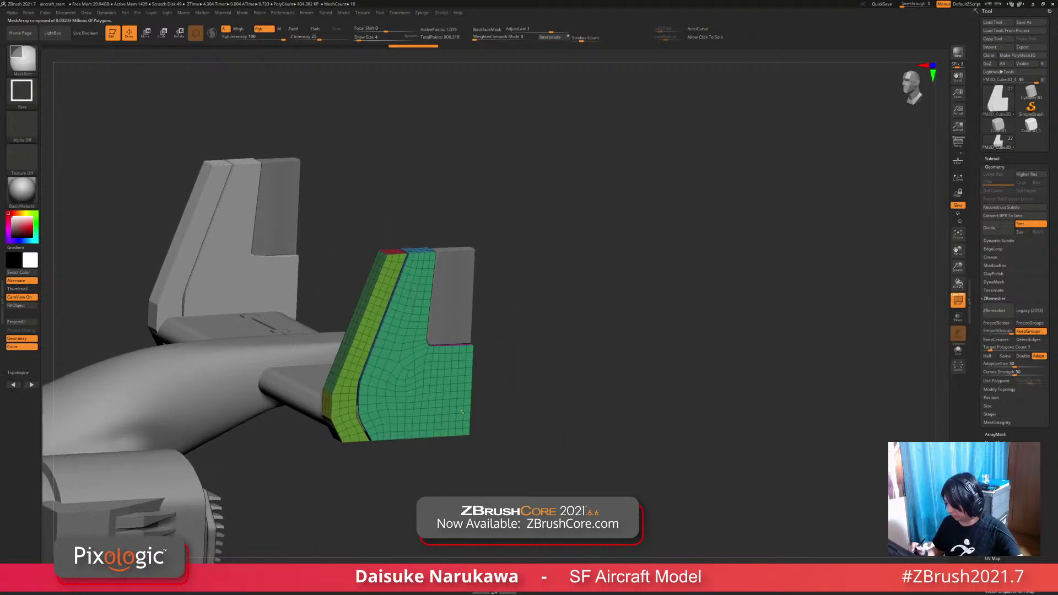
# Step: Select the BevelArc brush for rounding the tail fin's edges
pyautogui.moveTo(455, 353)
pyautogui.keyDown('ctrl'); pyautogui.mouseDown(button='right')
pyautogui.moveTo(455, 418)
pyautogui.moveTo(559, 410)
pyautogui.mouseUp(button='right'); pyautogui.keyUp('ctrl')
pyautogui.moveTo(496, 386)
pyautogui.keyDown('ctrl'); pyautogui.mouseDown(button='right')
pyautogui.moveTo(496, 362)
pyautogui.moveTo(579, 421)
pyautogui.mouseUp(button='right'); pyautogui.keyUp('ctrl')
pyautogui.keyDown('alt'); pyautogui.moveTo(409, 302); pyautogui.dragTo(377, 293, button='right'); pyautogui.keyUp('alt')
pyautogui.click(22, 59)
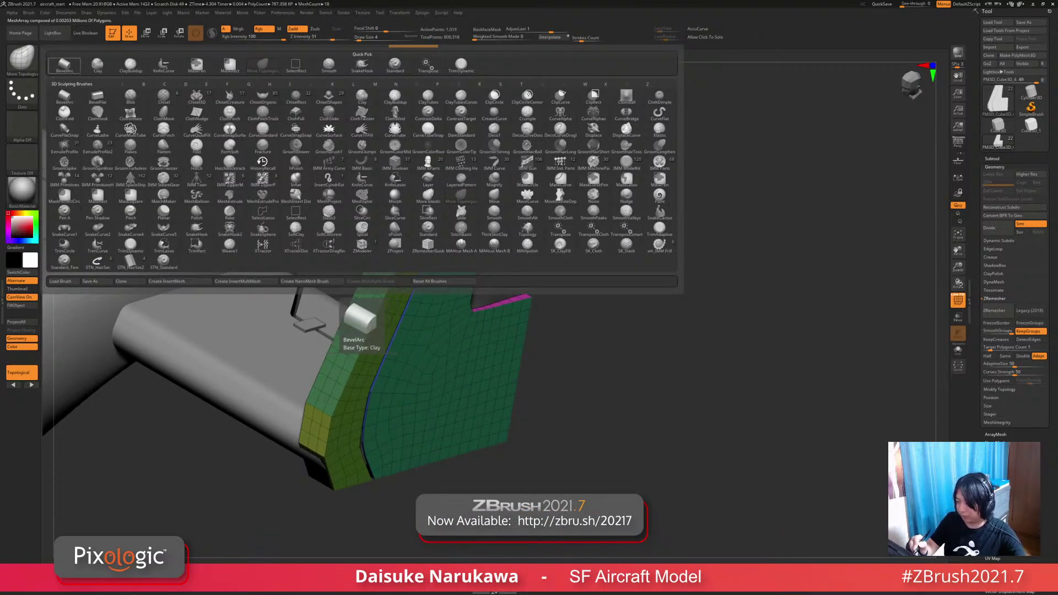
# Step: Try to subdivide the tail fin with smoothing on, and undo the subdivision
pyautogui.hotkey('ctrl', 'd')
pyautogui.moveTo(414, 366); pyautogui.dragTo(440, 357, button='right')
pyautogui.hotkey('ctrl', 'z')
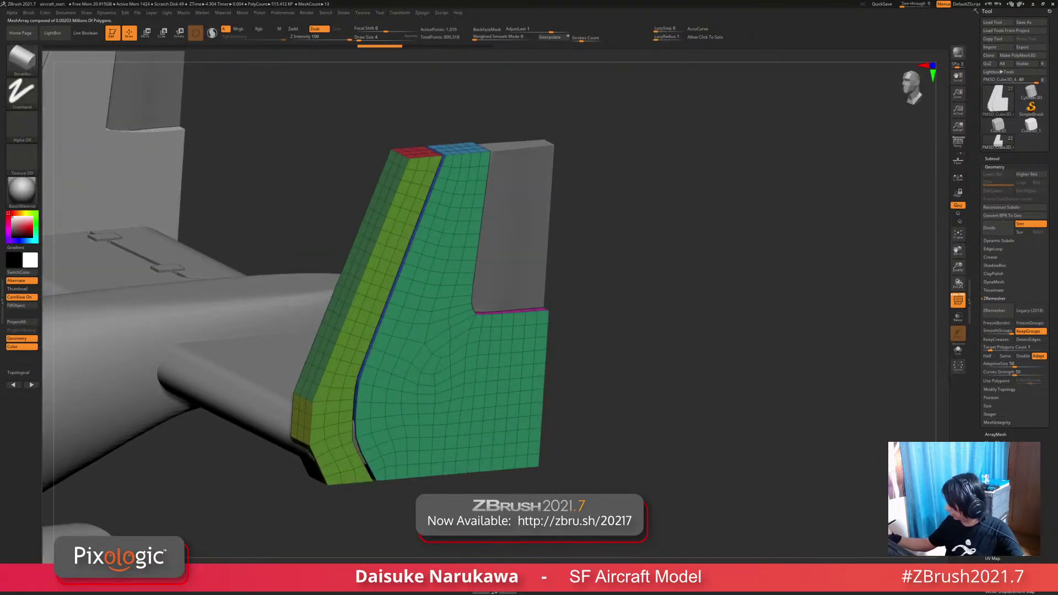
# Step: Subdivide the tail fins to level 5 with Smt off, turn Smt back on and hide the polyframe
pyautogui.click(998, 240)
pyautogui.click(998, 241)
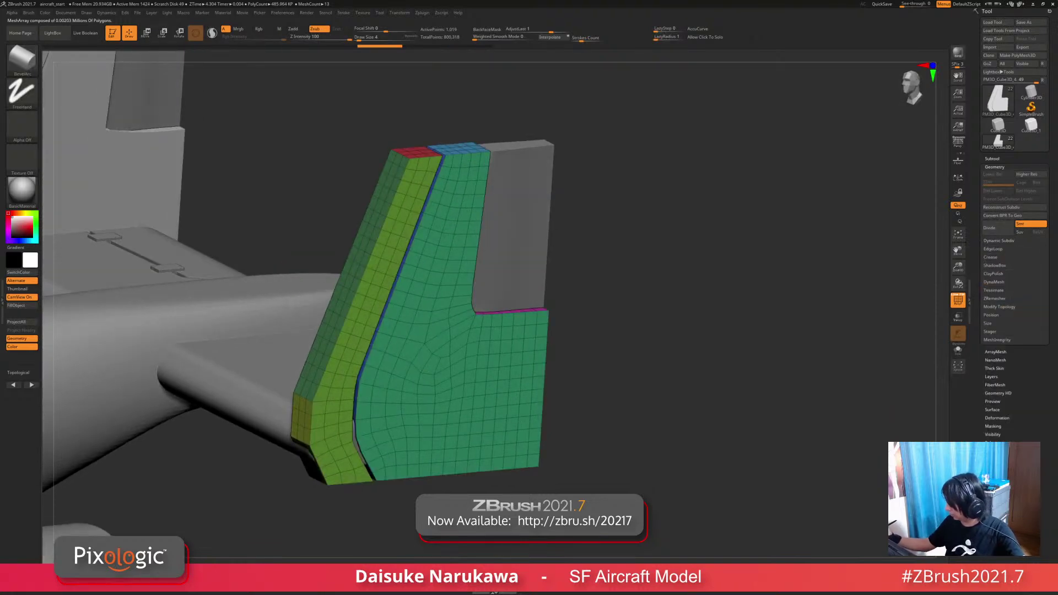
pyautogui.click(992, 159)
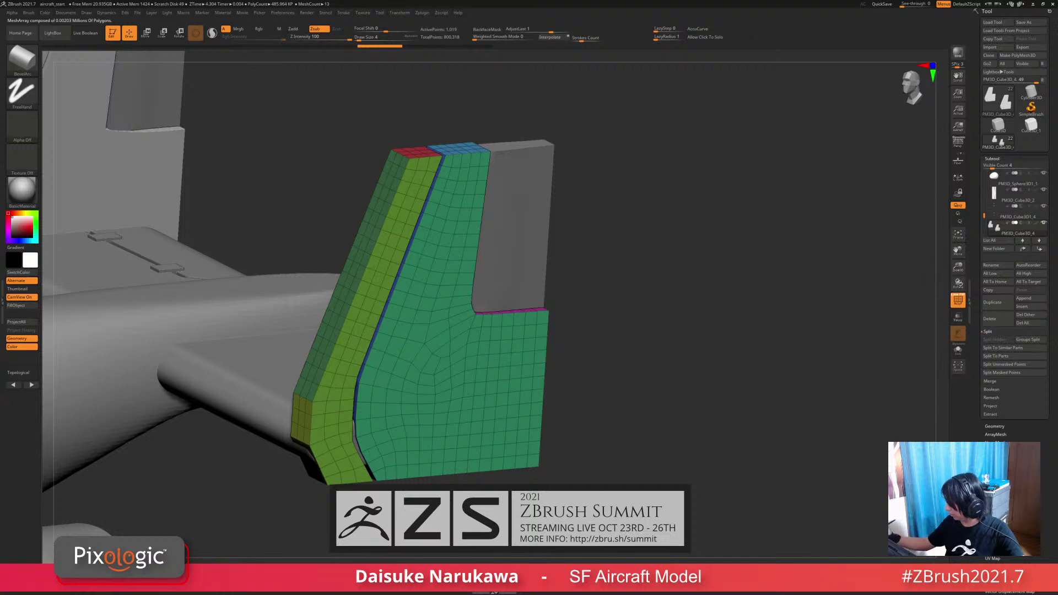
pyautogui.click(995, 427)
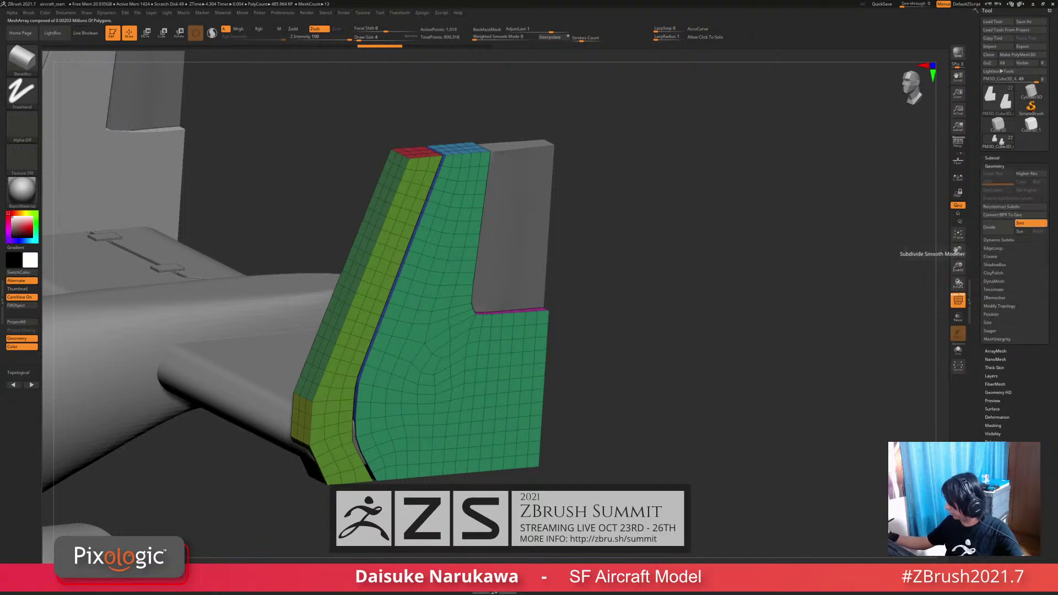
pyautogui.click(1026, 223)
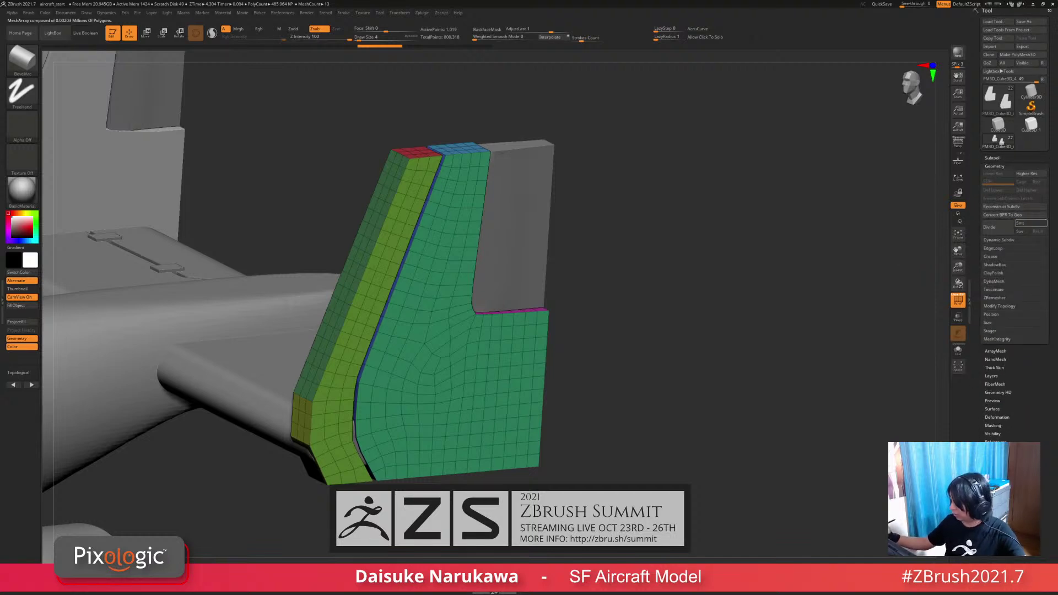
pyautogui.click(990, 227)
pyautogui.click(1026, 223)
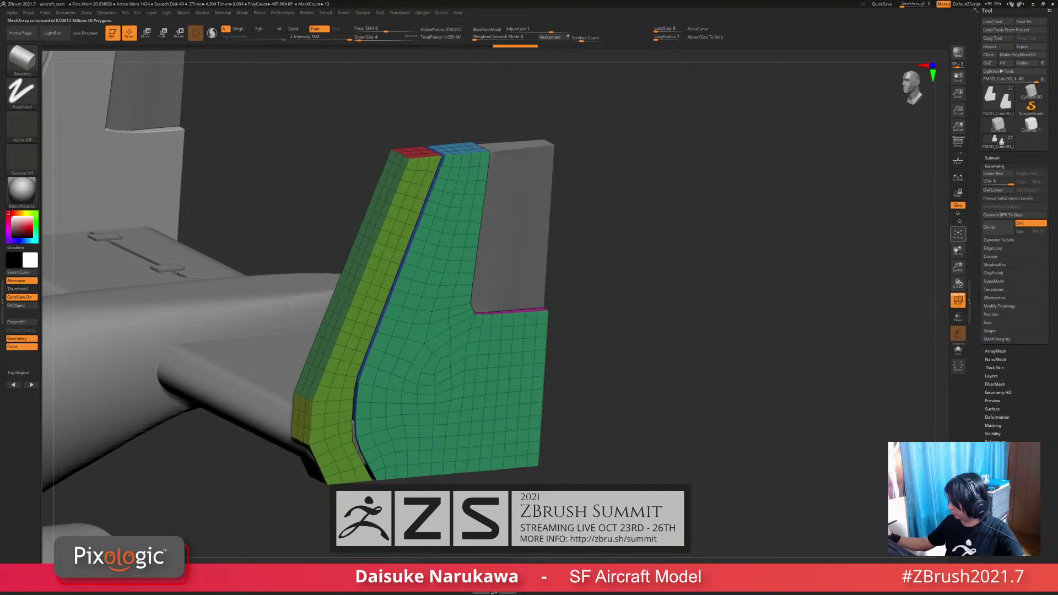
pyautogui.hotkey('shift', 'f')
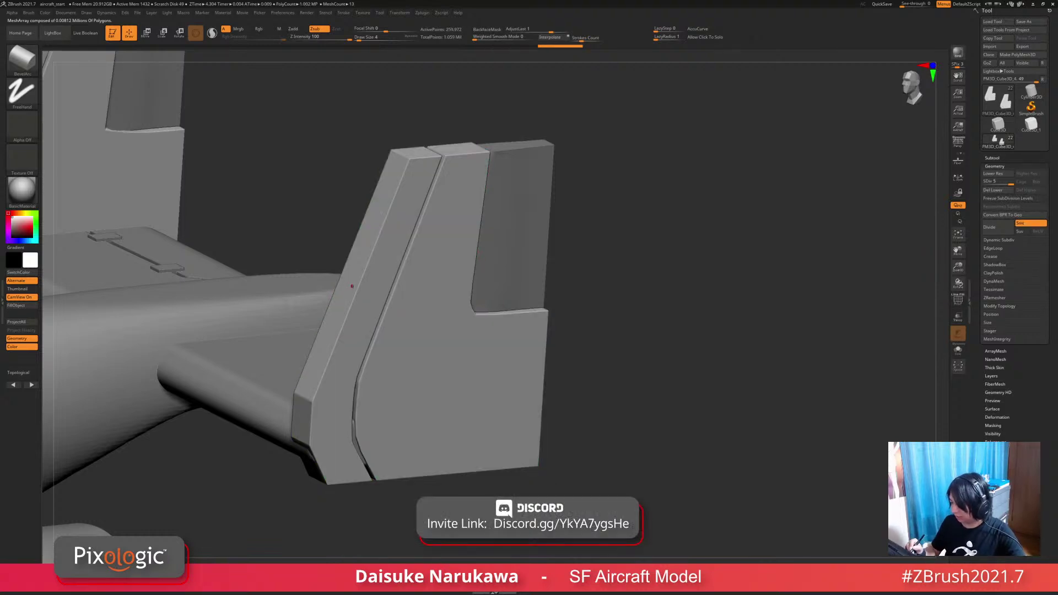
# Step: Enlarge the BevelArc brush and round one side of the tail fin's long leading edge
pyautogui.keyDown('alt'); pyautogui.moveTo(505, 367); pyautogui.dragTo(488, 401, button='right'); pyautogui.keyUp('alt')
pyautogui.moveTo(371, 37); pyautogui.dragTo(374, 36)
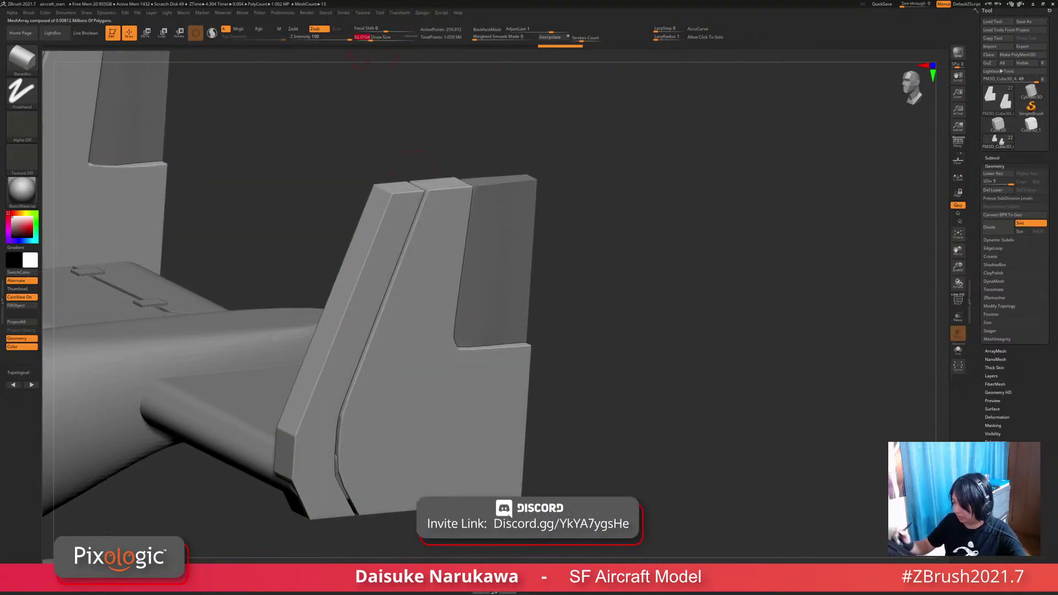
pyautogui.moveTo(348, 283); pyautogui.dragTo(402, 132, button='right')
pyautogui.click(381, 37)
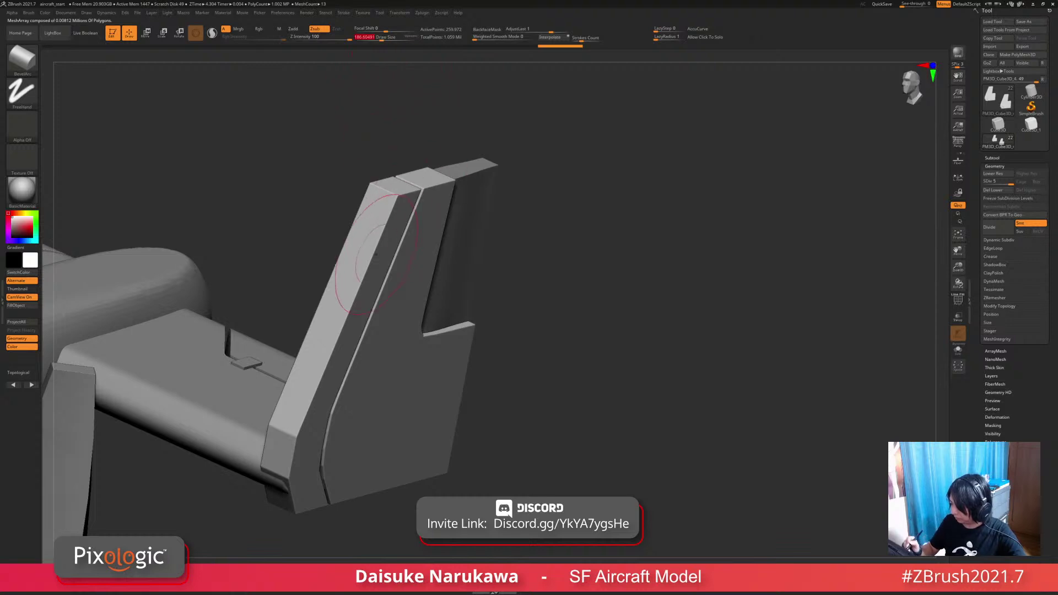
pyautogui.moveTo(394, 201); pyautogui.dragTo(291, 444)
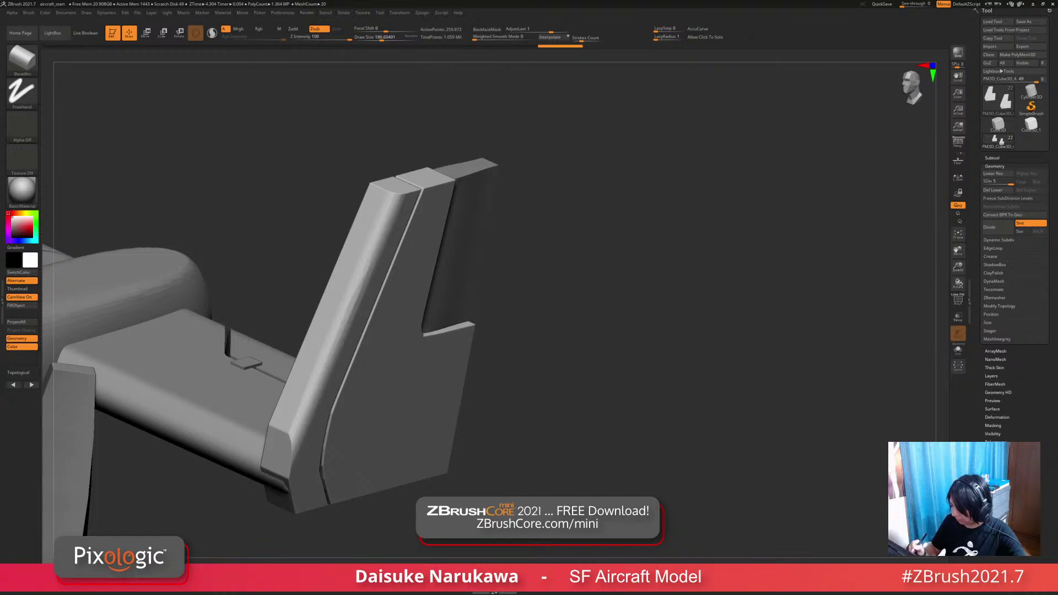
pyautogui.press('shift')
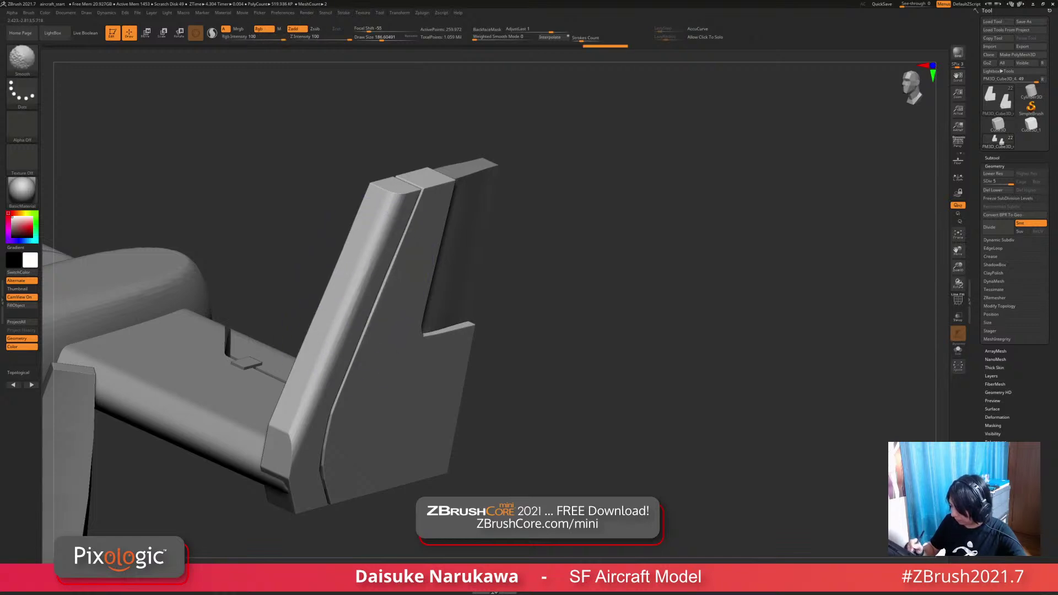
# Step: Round the opposite side of the tail fin's leading edge with BevelArc and smooth the stroke
pyautogui.moveTo(242, 242)
pyautogui.mouseDown()
pyautogui.moveTo(199, 190)
pyautogui.moveTo(325, 356)
pyautogui.mouseUp()
pyautogui.moveTo(326, 357); pyautogui.dragTo(372, 215, button='right')
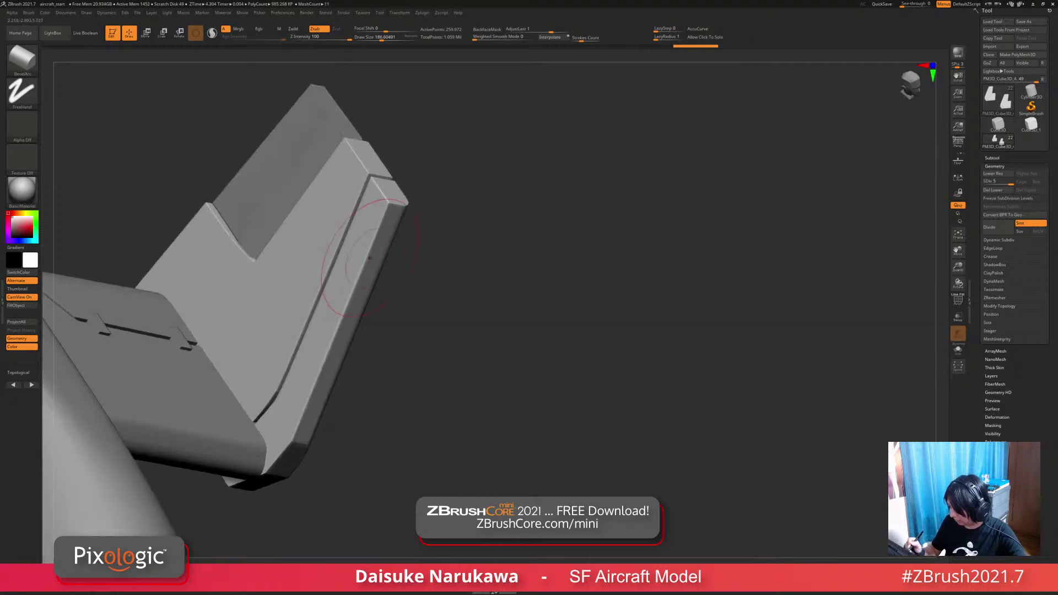
pyautogui.moveTo(385, 214); pyautogui.dragTo(303, 413)
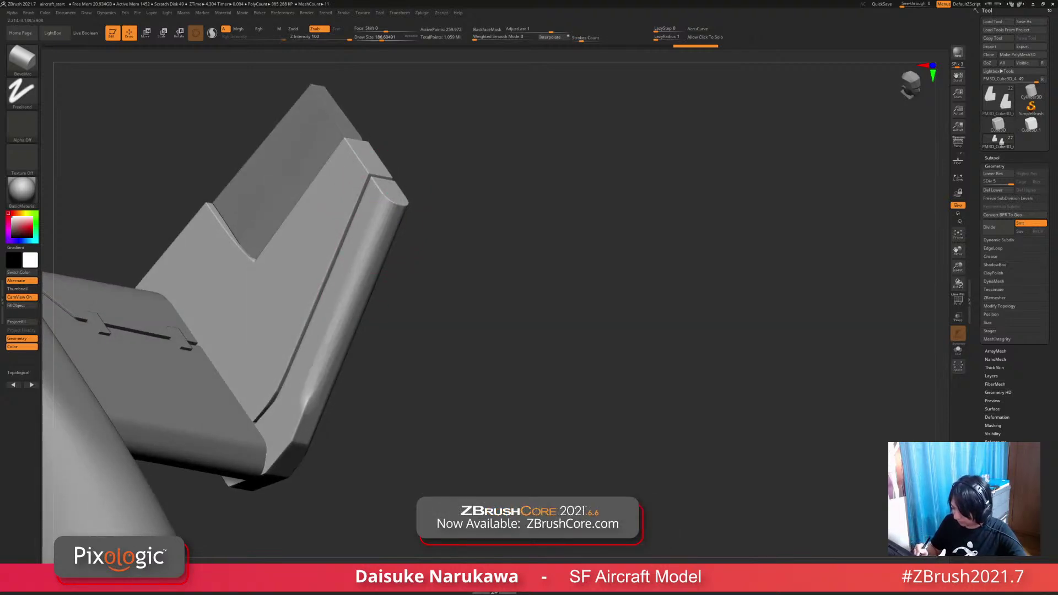
pyautogui.press('shift')
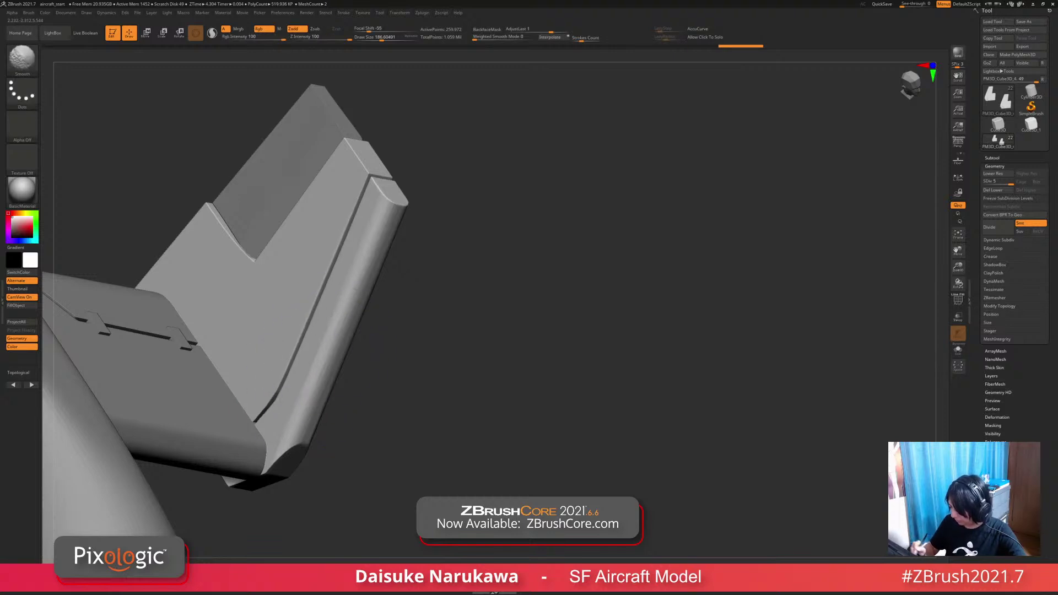
# Step: Round the angled lower corner of the tail fin's leading-edge piece with BevelArc
pyautogui.moveTo(309, 336); pyautogui.dragTo(364, 386, button='right')
pyautogui.moveTo(363, 386)
pyautogui.keyDown('shift'); pyautogui.mouseDown(button='right')
pyautogui.moveTo(351, 405)
pyautogui.moveTo(351, 367)
pyautogui.moveTo(360, 401)
pyautogui.moveTo(385, 391)
pyautogui.moveTo(329, 417)
pyautogui.moveTo(353, 412)
pyautogui.moveTo(301, 403)
pyautogui.mouseUp(button='right'); pyautogui.keyUp('shift')
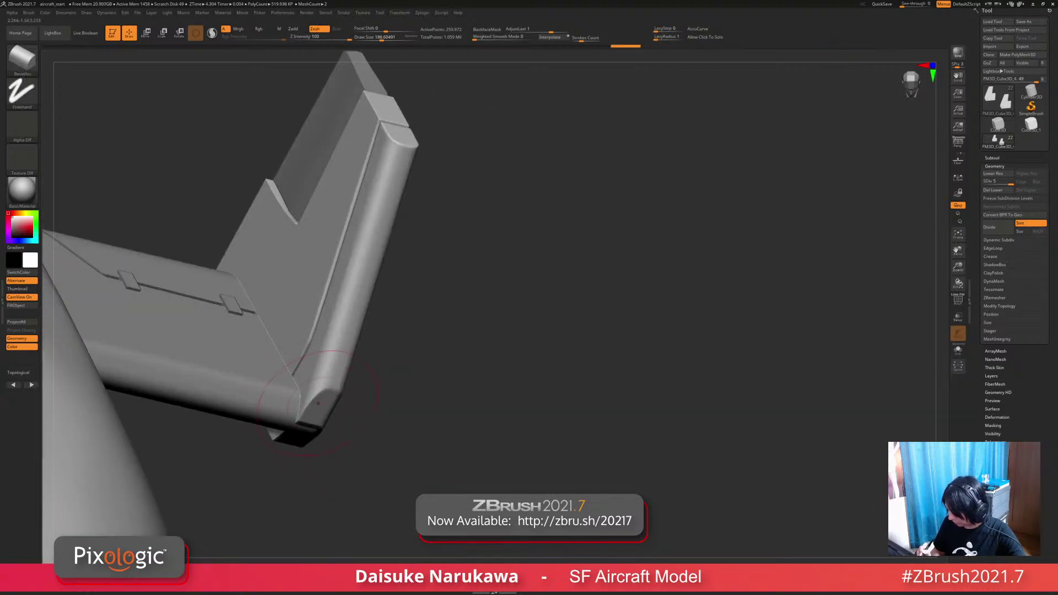
pyautogui.moveTo(312, 403); pyautogui.dragTo(309, 404)
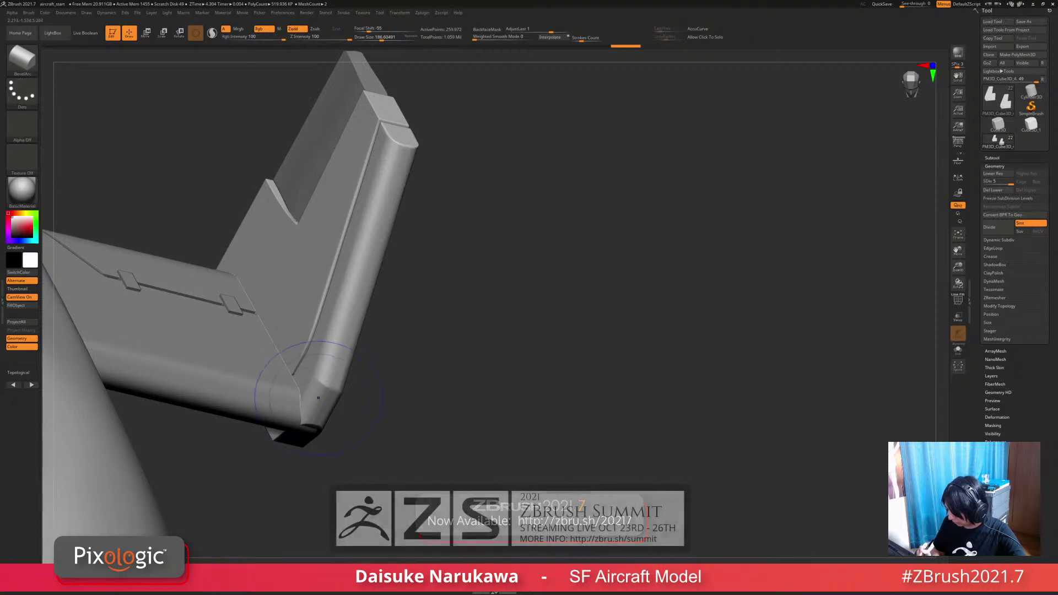
# Step: Examine the rounded tail fins and the panel gap from several angles and in side profile
pyautogui.moveTo(363, 397)
pyautogui.mouseDown(button='right')
pyautogui.moveTo(320, 398)
pyautogui.moveTo(325, 363)
pyautogui.moveTo(374, 408)
pyautogui.moveTo(396, 402)
pyautogui.moveTo(385, 413)
pyautogui.moveTo(380, 400)
pyautogui.moveTo(474, 375)
pyautogui.moveTo(378, 279)
pyautogui.moveTo(414, 237)
pyautogui.moveTo(406, 218)
pyautogui.mouseUp(button='right')
pyautogui.moveTo(406, 218); pyautogui.dragTo(390, 389)
pyautogui.moveTo(442, 368); pyautogui.dragTo(410, 380, button='right')
pyautogui.moveTo(411, 419); pyautogui.dragTo(429, 383, button='right')
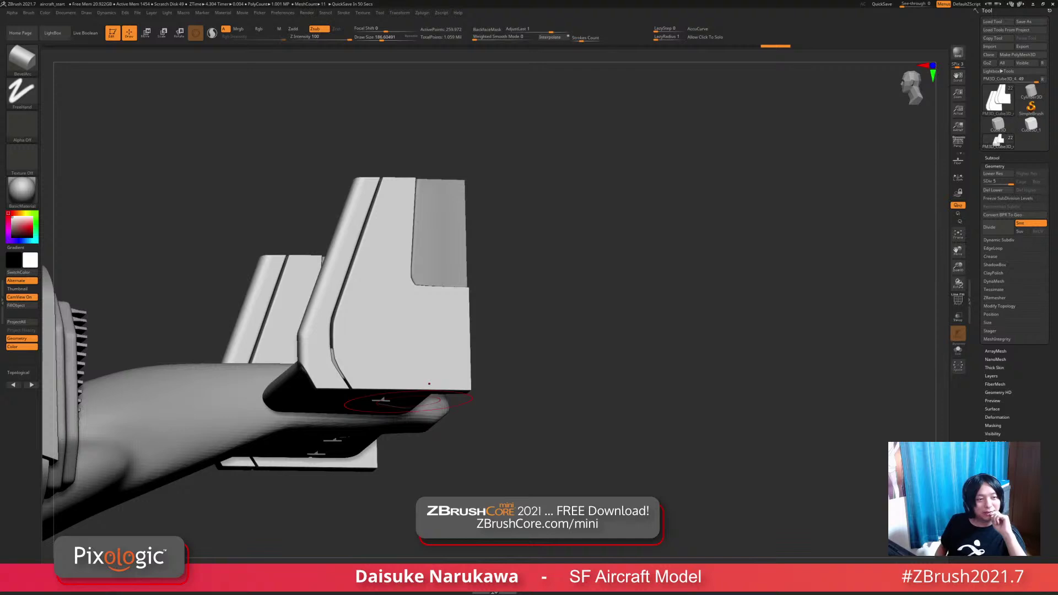
pyautogui.moveTo(473, 353); pyautogui.dragTo(493, 385, button='right')
pyautogui.keyDown('ctrl'); pyautogui.moveTo(493, 386); pyautogui.dragTo(542, 376, button='right'); pyautogui.keyUp('ctrl')
pyautogui.keyDown('ctrl'); pyautogui.moveTo(543, 377); pyautogui.dragTo(538, 326, button='right'); pyautogui.keyUp('ctrl')
pyautogui.moveTo(661, 380)
pyautogui.keyDown('shift'); pyautogui.mouseDown(button='right')
pyautogui.moveTo(522, 405)
pyautogui.moveTo(531, 438)
pyautogui.moveTo(538, 405)
pyautogui.mouseUp(button='right'); pyautogui.keyUp('shift')
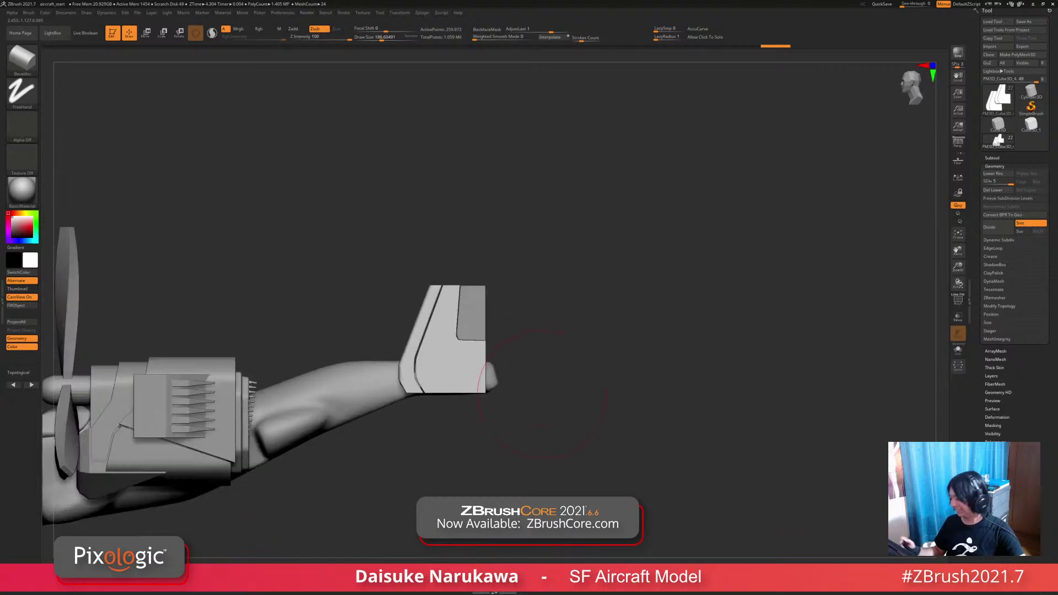
pyautogui.keyDown('ctrl'); pyautogui.moveTo(672, 405); pyautogui.dragTo(673, 441, button='right'); pyautogui.keyUp('ctrl')
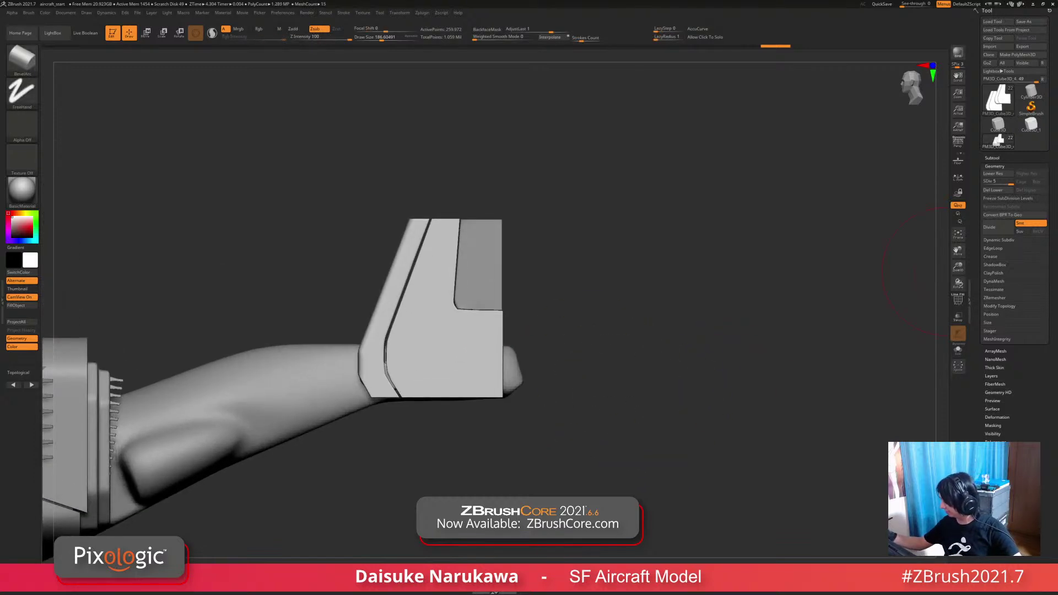
# Step: Switch to the Move gizmo, undo the trial mask on the tail fin and assign polygroups with Auto Groups
pyautogui.keyDown('ctrl'); pyautogui.moveTo(678, 309); pyautogui.dragTo(491, 309, button='right'); pyautogui.keyUp('ctrl')
pyautogui.press('w')
pyautogui.keyDown('alt'); pyautogui.click(407, 328); pyautogui.keyUp('alt')
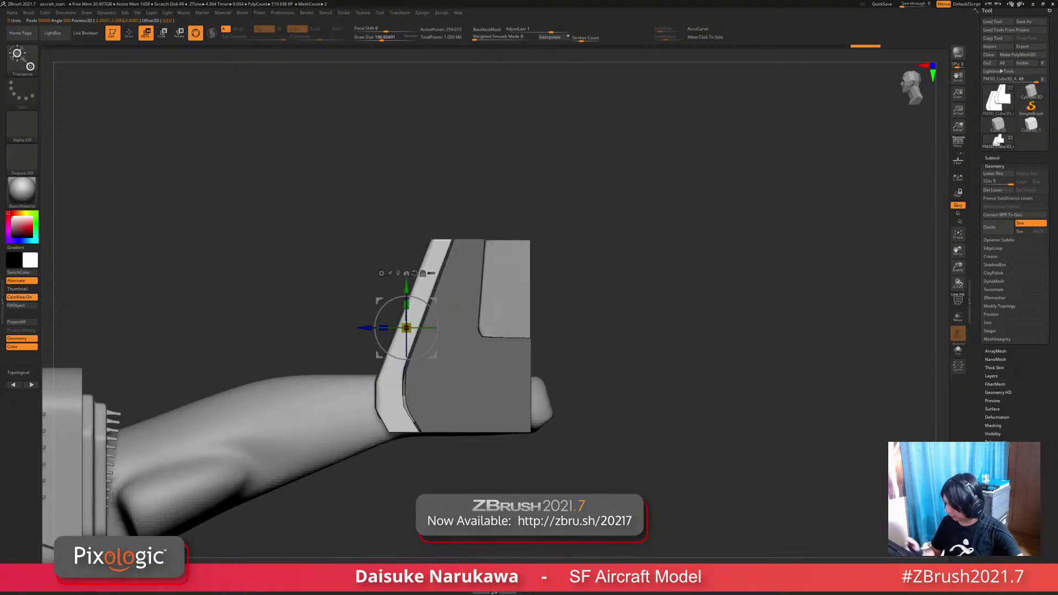
pyautogui.hotkey('ctrl', 'shift', 'z')
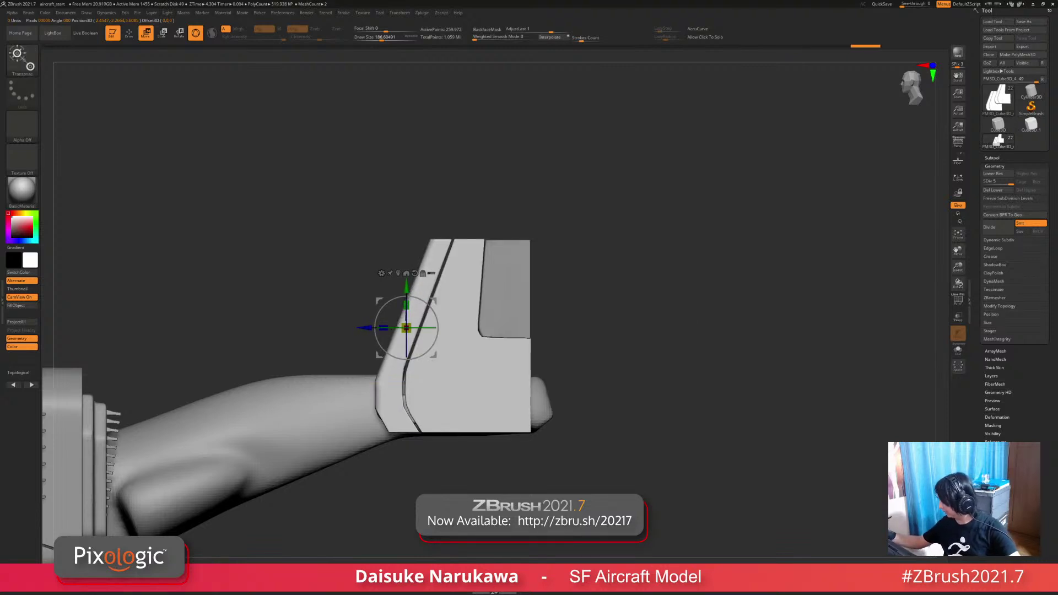
pyautogui.click(995, 265)
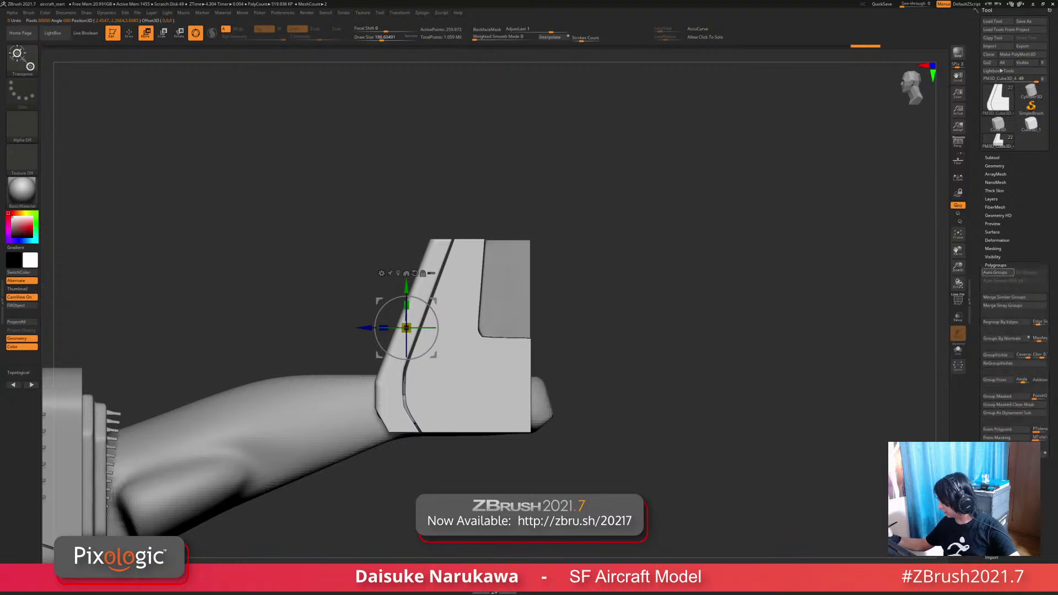
pyautogui.click(995, 273)
# Step: Isolate the tail fin's leading-edge piece with a mask, shift it rearward to narrow the panel gap and fine-tune it sideways
pyautogui.keyDown('ctrl'); pyautogui.click(392, 379); pyautogui.keyUp('ctrl')
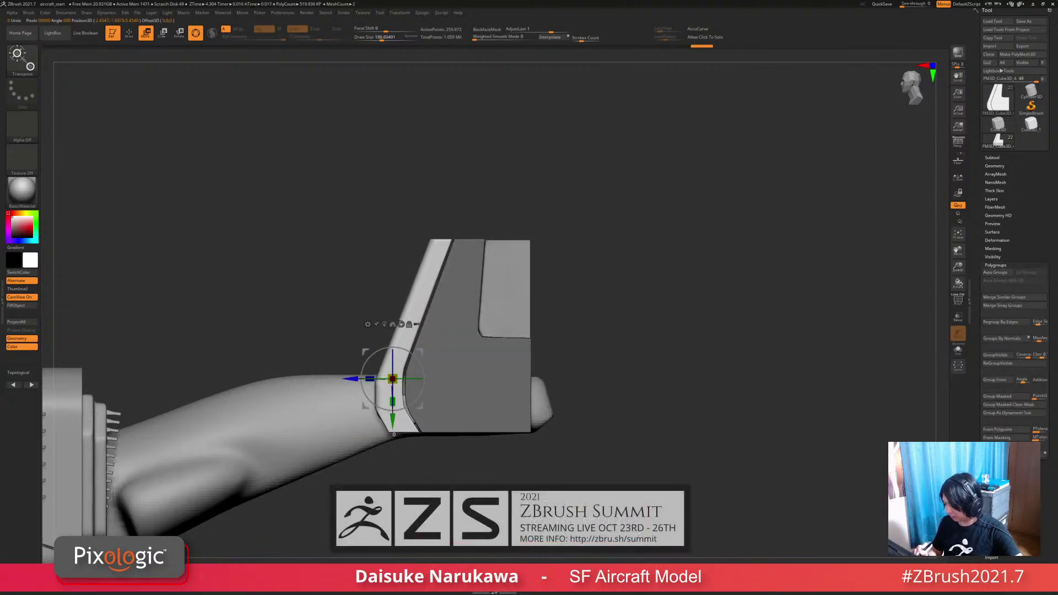
pyautogui.moveTo(350, 378); pyautogui.dragTo(354, 379)
pyautogui.moveTo(634, 264); pyautogui.dragTo(684, 281)
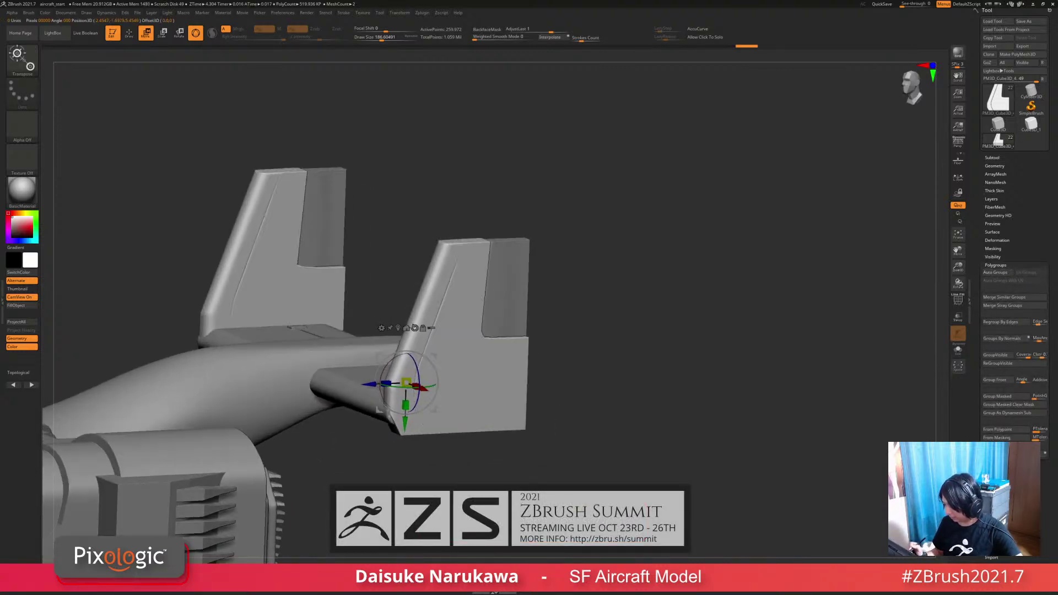
pyautogui.moveTo(650, 248); pyautogui.dragTo(697, 289)
pyautogui.moveTo(424, 389); pyautogui.dragTo(420, 387)
pyautogui.moveTo(672, 297); pyautogui.dragTo(623, 270)
pyautogui.moveTo(622, 265); pyautogui.dragTo(666, 281)
pyautogui.keyDown('ctrl'); pyautogui.moveTo(667, 281); pyautogui.dragTo(661, 259, button='right'); pyautogui.keyUp('ctrl')
pyautogui.moveTo(661, 259); pyautogui.dragTo(681, 303)
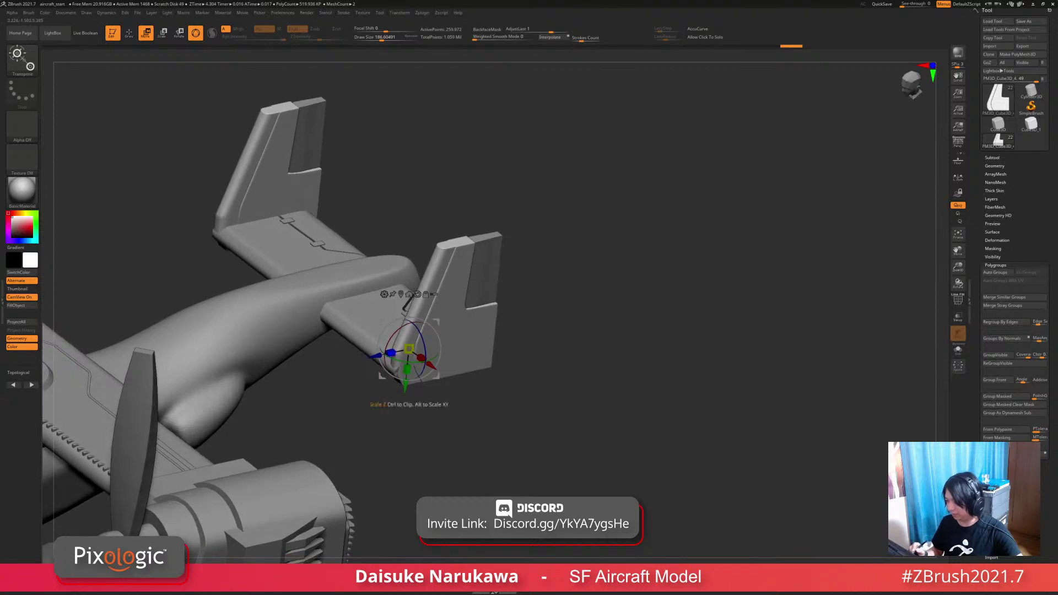
pyautogui.press('q')
pyautogui.keyDown('ctrl'); pyautogui.moveTo(474, 446); pyautogui.dragTo(469, 410, button='right'); pyautogui.keyUp('ctrl')
pyautogui.moveTo(468, 411)
pyautogui.mouseDown()
pyautogui.moveTo(442, 408)
pyautogui.moveTo(506, 402)
pyautogui.mouseUp()
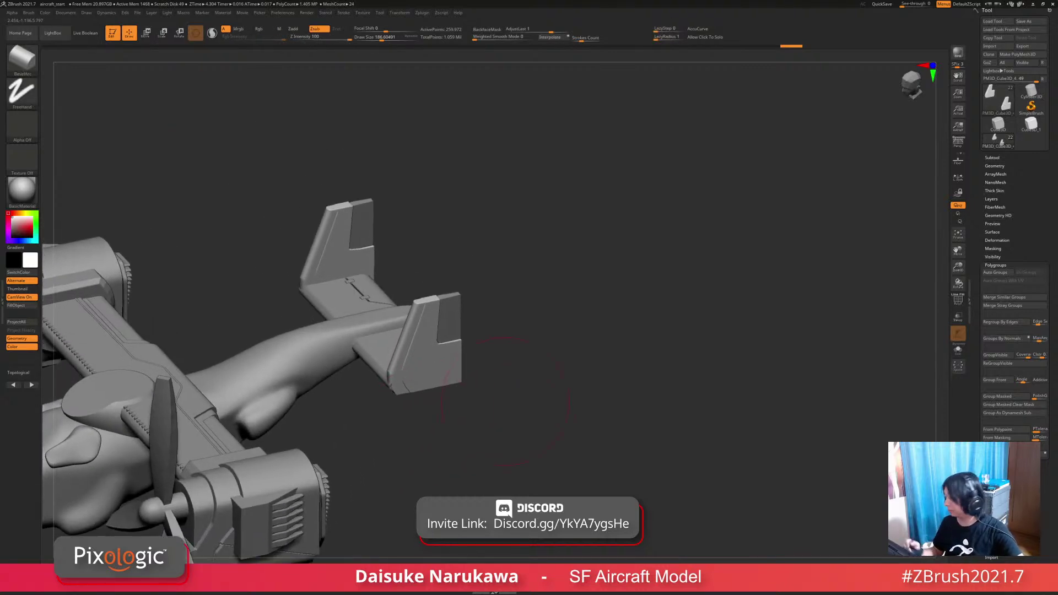
# Step: Append a Cylinder3D as a new subtool and make it active
pyautogui.click(992, 158)
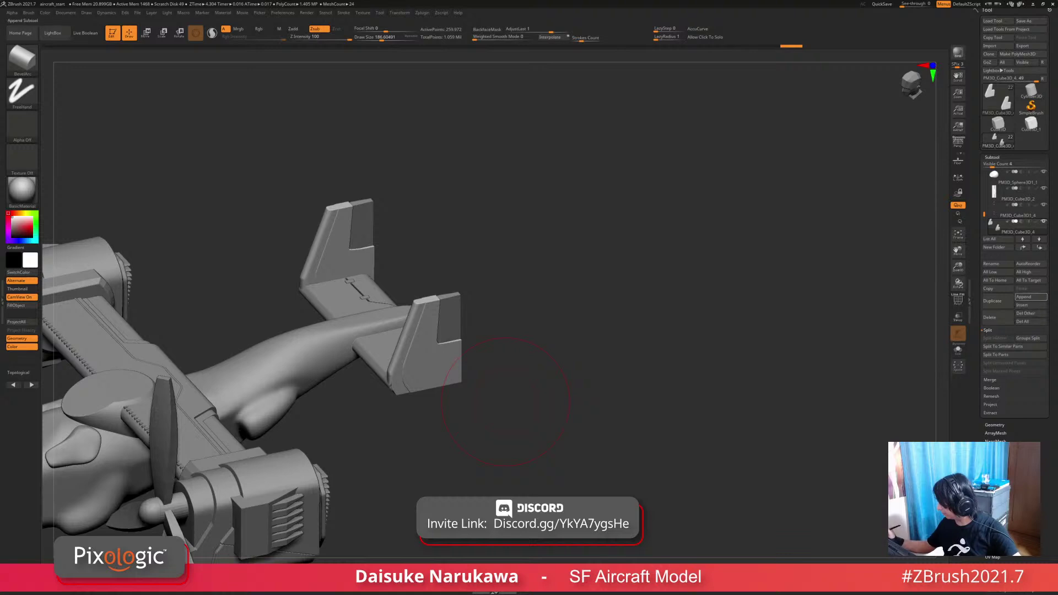
pyautogui.click(1031, 297)
pyautogui.click(822, 338)
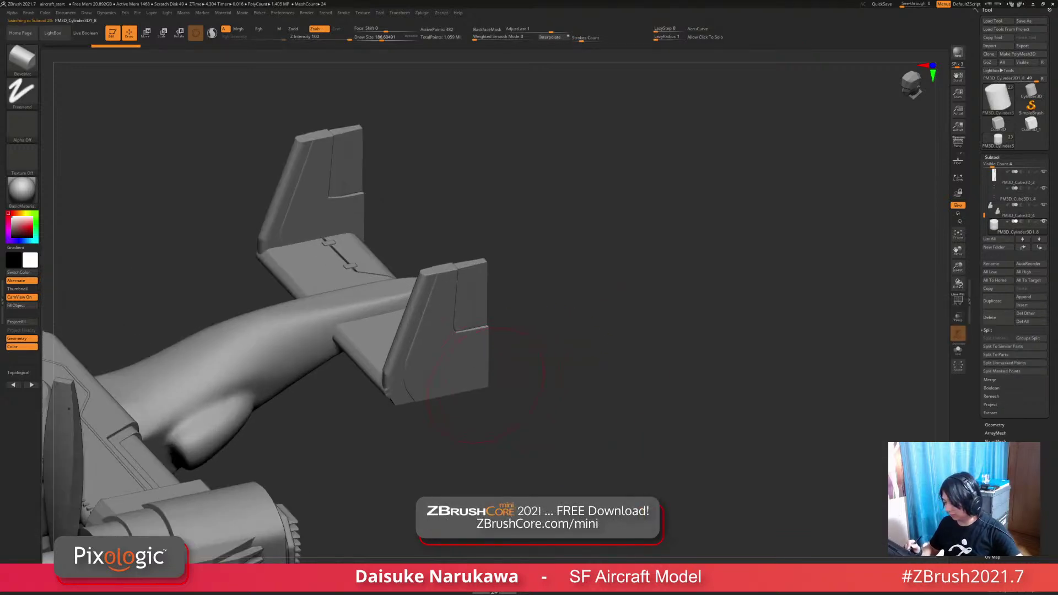
# Step: Move the cylinder above the tail fins and turn it to lie lengthwise along the aircraft
pyautogui.keyDown('ctrl'); pyautogui.moveTo(485, 385); pyautogui.dragTo(519, 333, button='right'); pyautogui.keyUp('ctrl')
pyautogui.press('w')
pyautogui.keyDown('shift'); pyautogui.moveTo(519, 334); pyautogui.dragTo(573, 325); pyautogui.keyUp('shift')
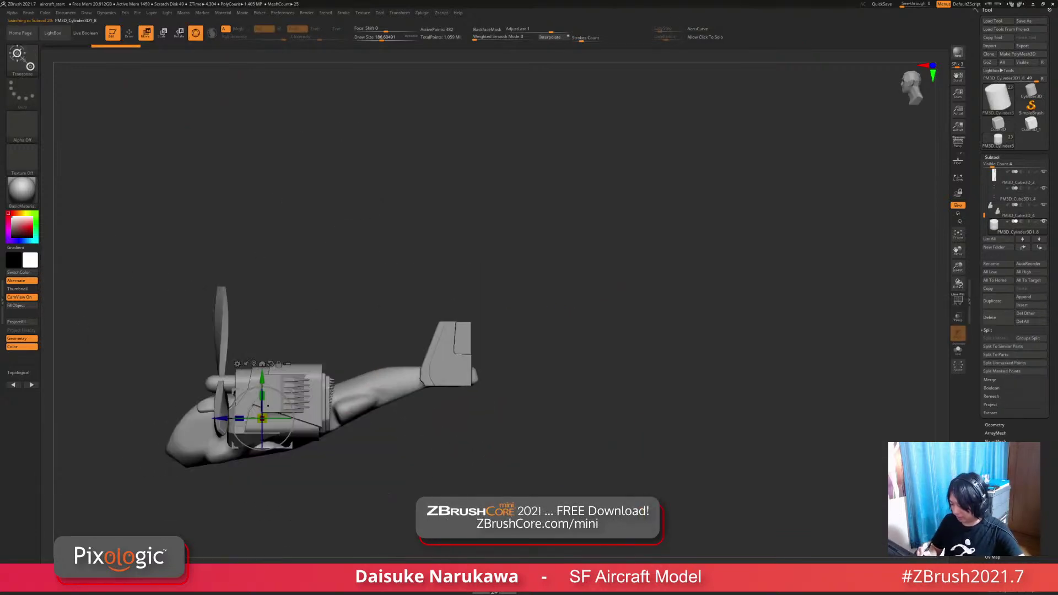
pyautogui.moveTo(235, 391); pyautogui.dragTo(461, 303)
pyautogui.hotkey('ctrl', 'z')
pyautogui.moveTo(461, 303); pyautogui.dragTo(529, 331, button='right')
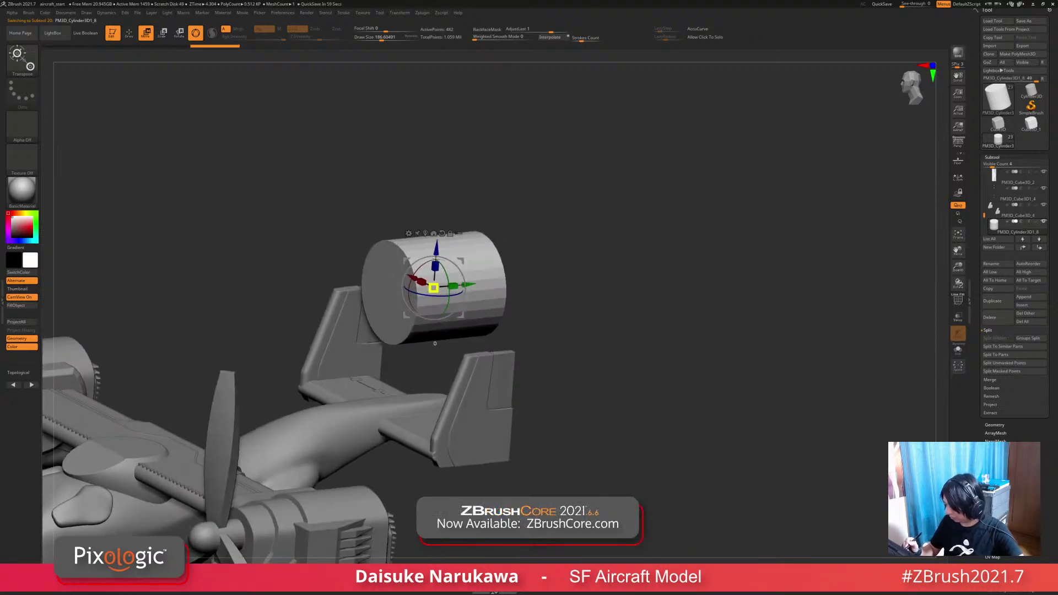
# Step: Scale the cylinder down into a slender horizontal rod above the tail fin
pyautogui.moveTo(456, 286); pyautogui.dragTo(434, 287)
pyautogui.keyDown('shift'); pyautogui.moveTo(434, 287); pyautogui.dragTo(380, 264, button='right'); pyautogui.keyUp('shift')
pyautogui.keyDown('ctrl'); pyautogui.moveTo(549, 320); pyautogui.dragTo(407, 243); pyautogui.keyUp('ctrl')
# Step: Try to taper the rod's rear portion with its front masked, and undo the scaling and the mask
pyautogui.keyDown('ctrl'); pyautogui.click(407, 245); pyautogui.keyUp('ctrl')
pyautogui.click(422, 231)
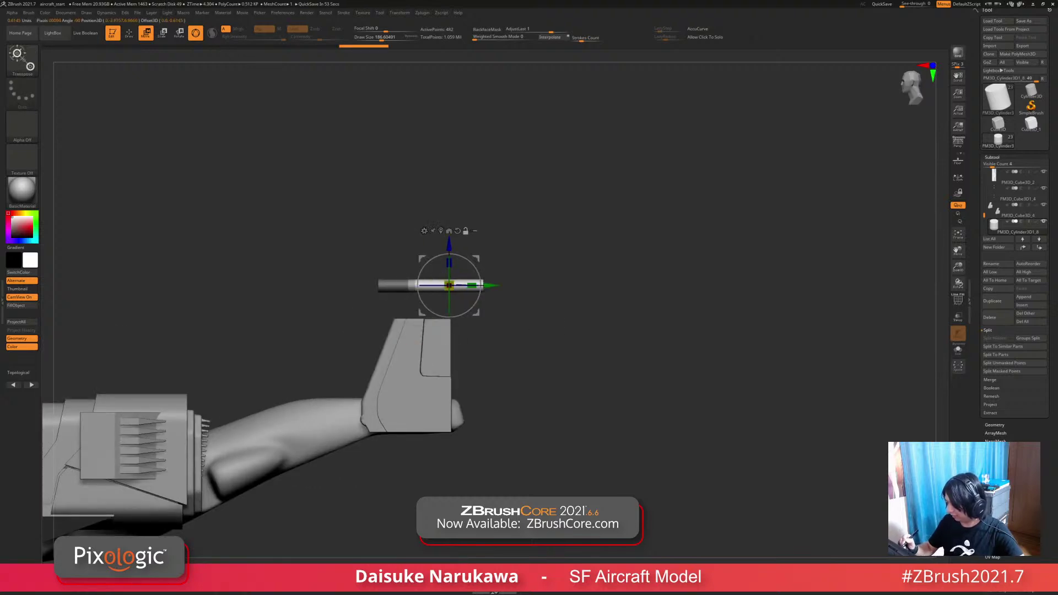
pyautogui.keyDown('ctrl'); pyautogui.moveTo(485, 248); pyautogui.dragTo(518, 325, button='right'); pyautogui.keyUp('ctrl')
pyautogui.moveTo(429, 284); pyautogui.dragTo(414, 286)
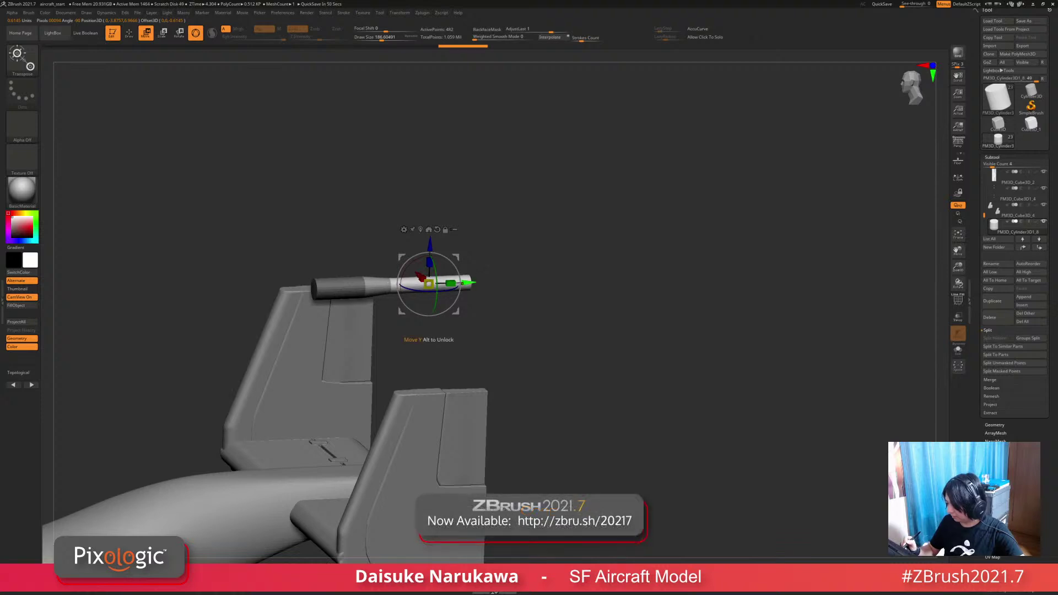
pyautogui.hotkey('ctrl', 'z')
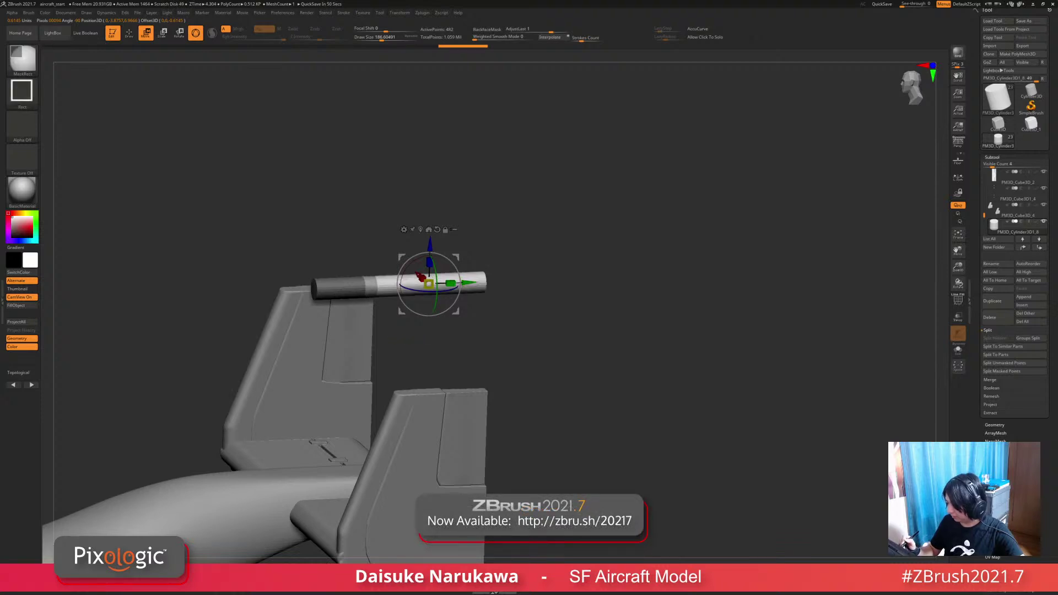
pyautogui.hotkey('ctrl', 'z')
pyautogui.keyDown('shift'); pyautogui.moveTo(485, 297); pyautogui.dragTo(513, 300, button='right'); pyautogui.keyUp('shift')
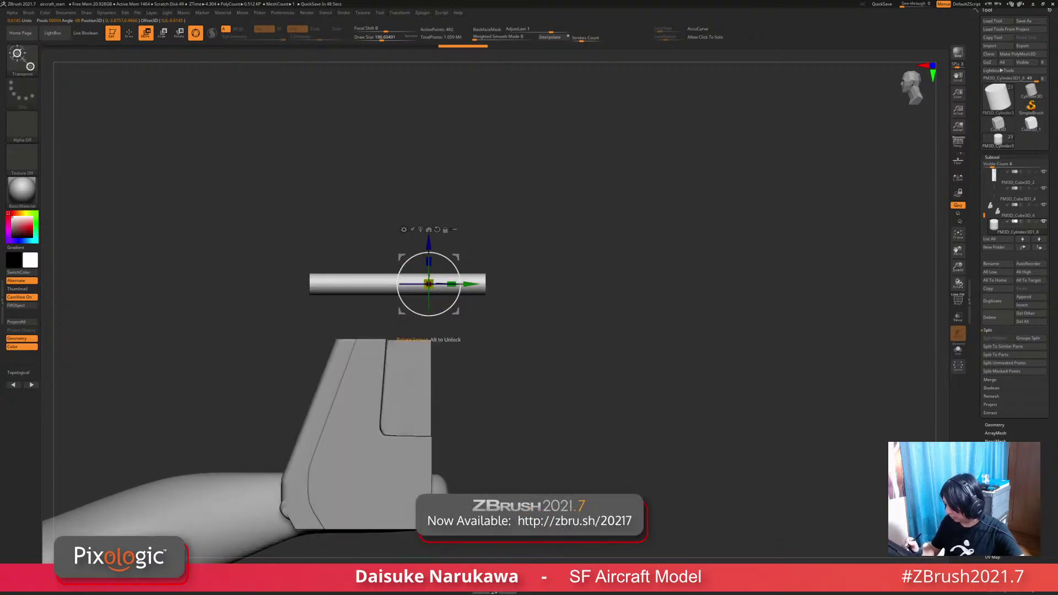
# Step: Apply the Taper deformer to the rod, narrow its rear end to a point and accept the result
pyautogui.click(404, 230)
pyautogui.click(404, 229)
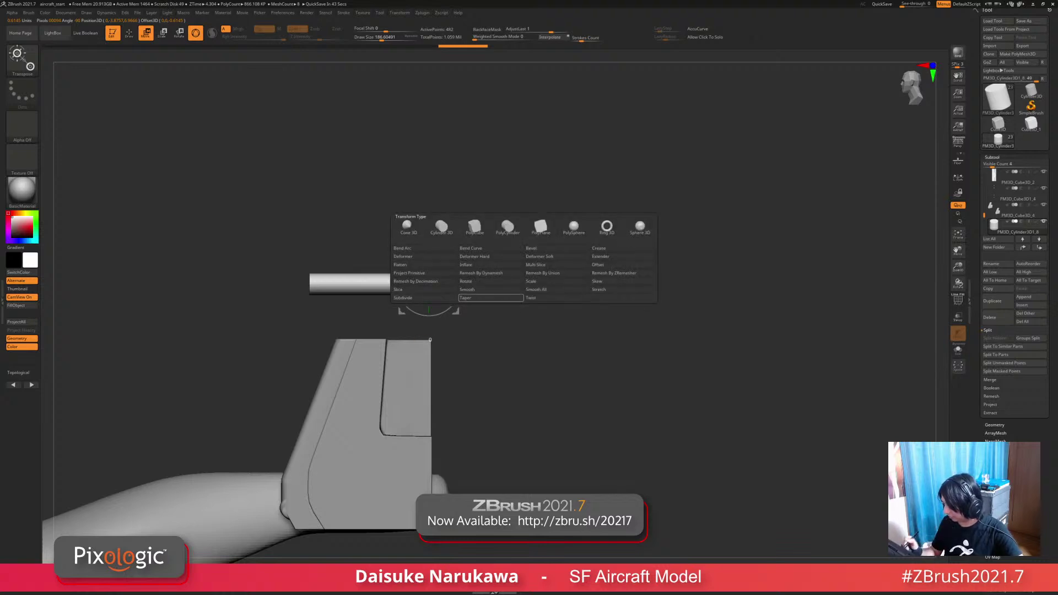
pyautogui.click(490, 298)
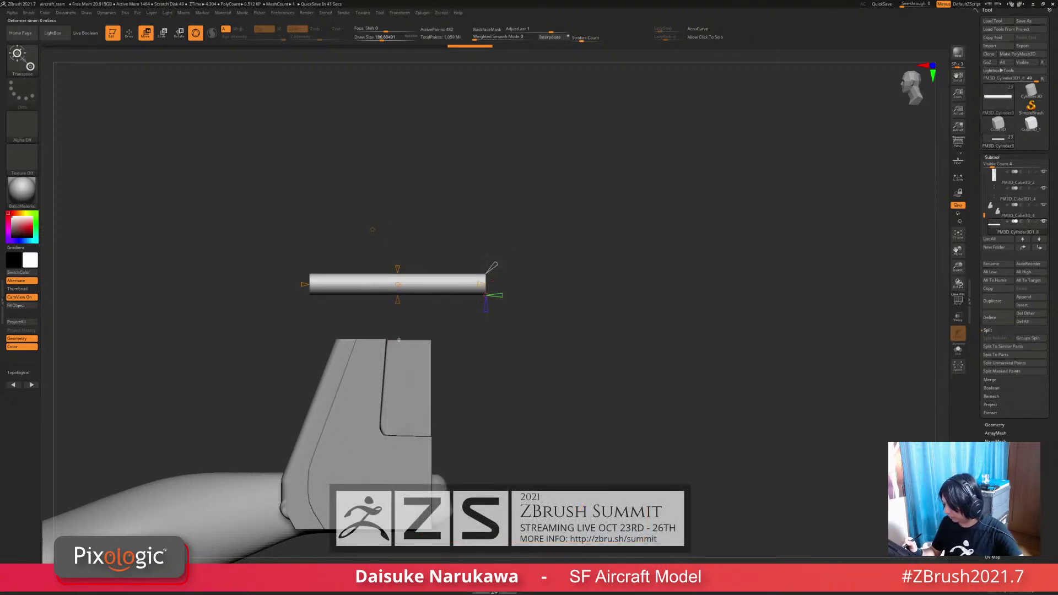
pyautogui.moveTo(482, 284); pyautogui.dragTo(475, 285)
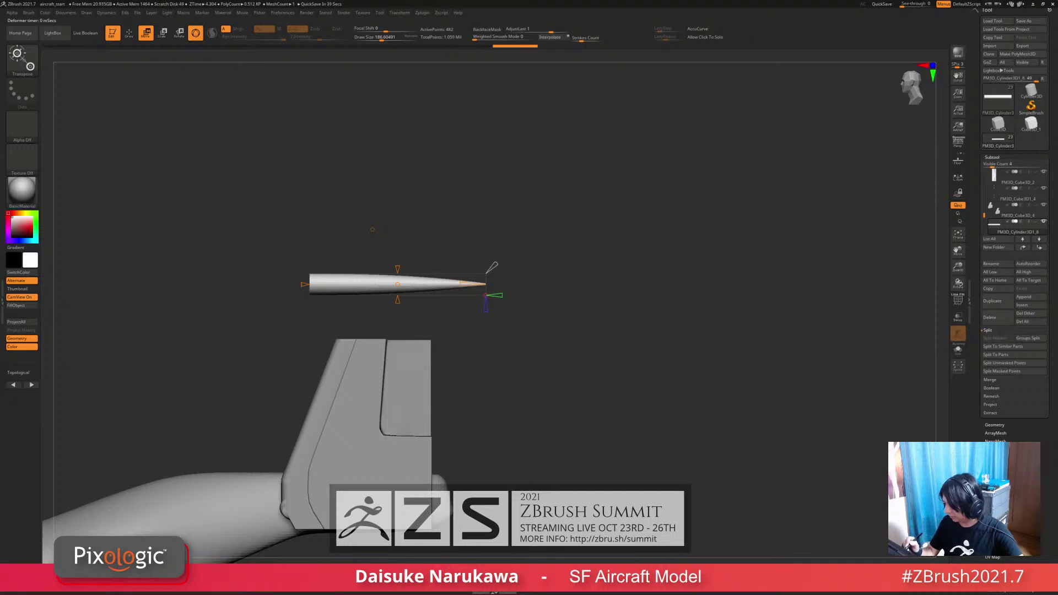
pyautogui.click(372, 231)
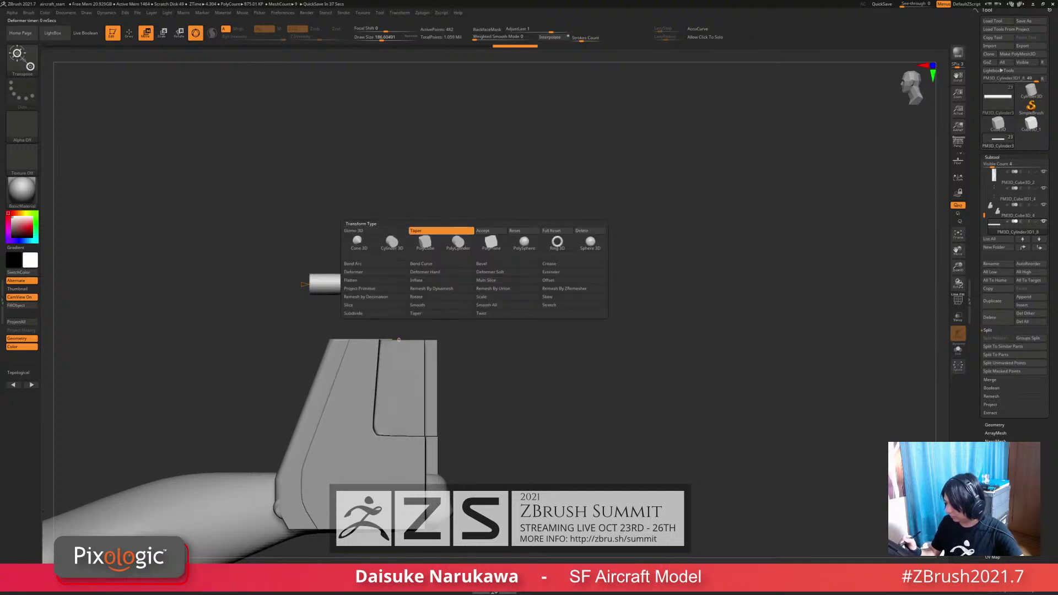
pyautogui.click(484, 231)
# Step: Move the tapered rod sideways and down so it sits on the upper tip of one tail fin
pyautogui.moveTo(606, 264); pyautogui.dragTo(706, 281)
pyautogui.moveTo(335, 256); pyautogui.dragTo(475, 245)
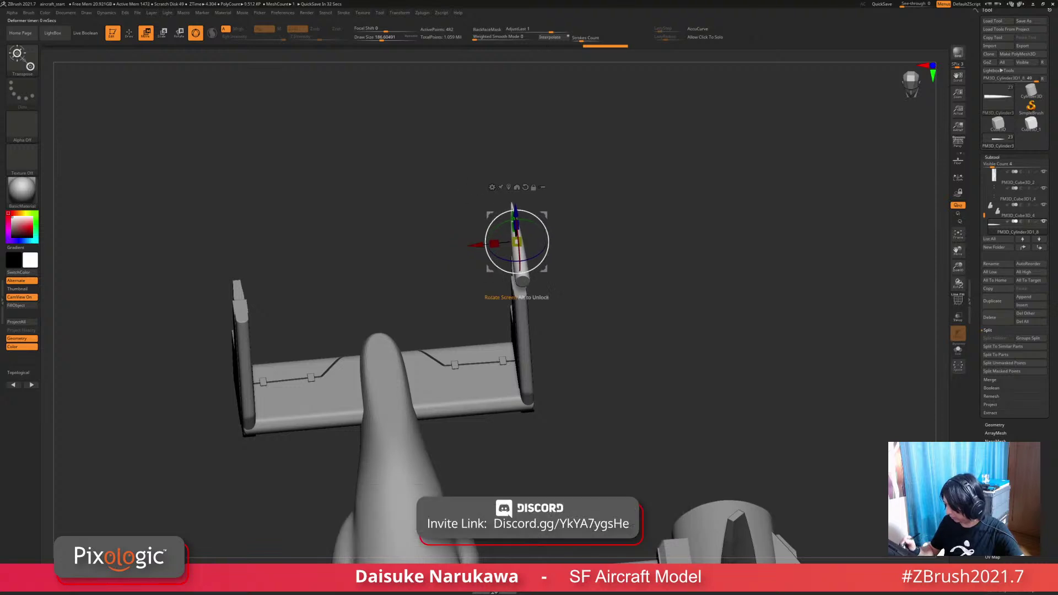
pyautogui.moveTo(584, 309); pyautogui.dragTo(598, 215)
pyautogui.moveTo(514, 210); pyautogui.dragTo(539, 255)
pyautogui.moveTo(606, 309); pyautogui.dragTo(496, 380)
pyautogui.moveTo(534, 279); pyautogui.dragTo(532, 280)
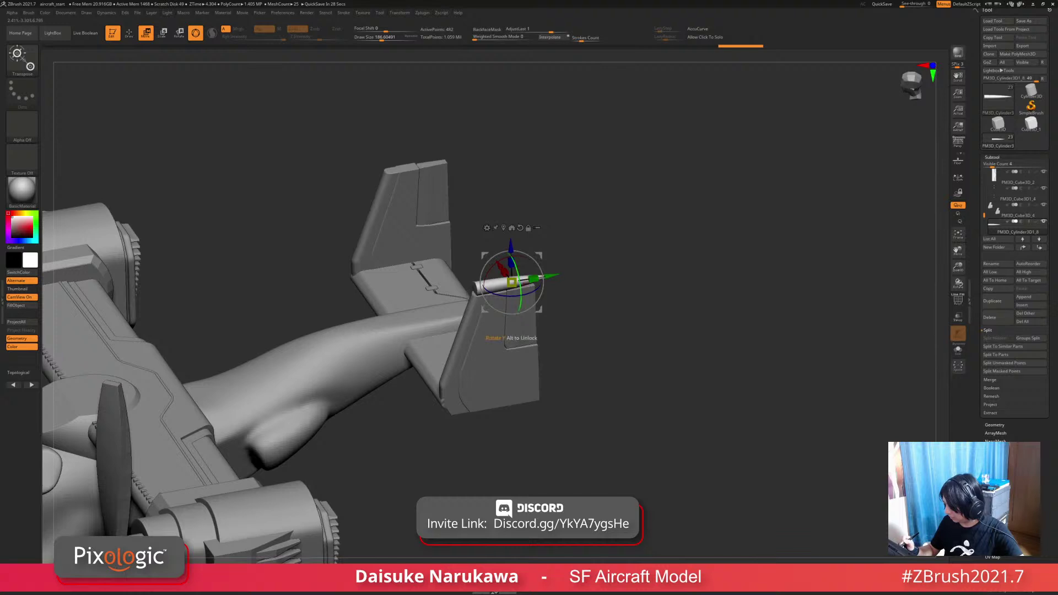
pyautogui.moveTo(595, 341); pyautogui.dragTo(598, 298)
pyautogui.moveTo(512, 241); pyautogui.dragTo(512, 243)
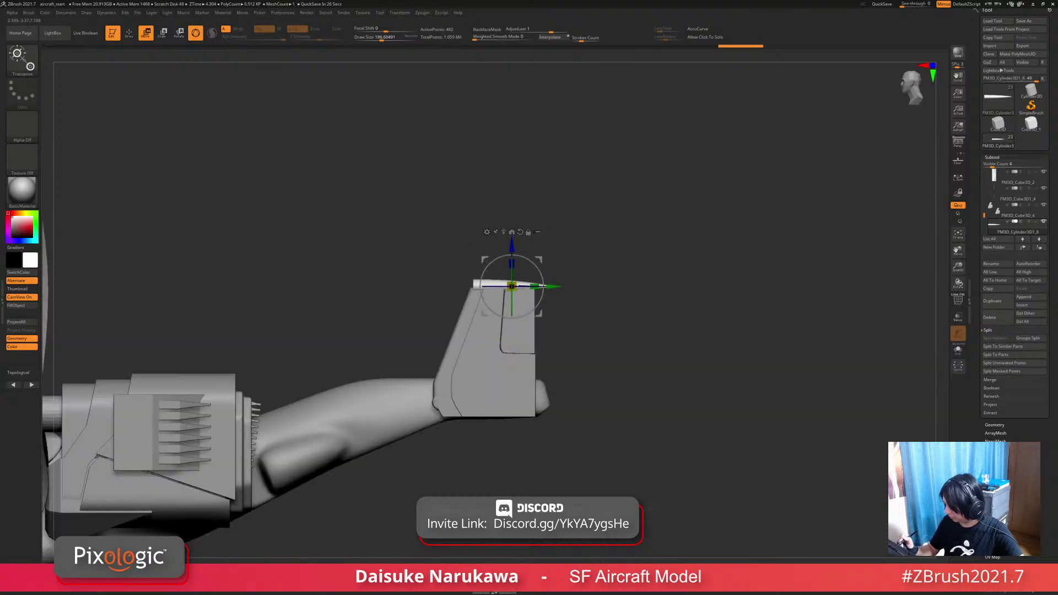
# Step: Slide the tapered rod rearward above the fin's rudder panel, lower it slightly and adjust its vertical thickness
pyautogui.moveTo(595, 331); pyautogui.dragTo(587, 402)
pyautogui.moveTo(553, 283); pyautogui.dragTo(583, 283)
pyautogui.moveTo(595, 385); pyautogui.dragTo(594, 314)
pyautogui.moveTo(542, 246); pyautogui.dragTo(543, 248)
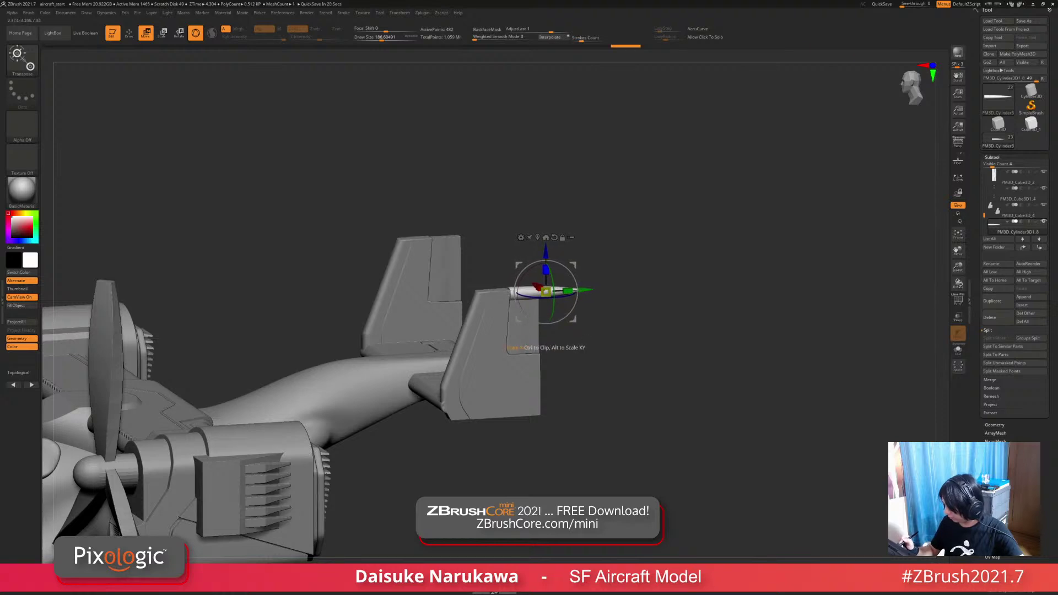
pyautogui.moveTo(546, 270); pyautogui.dragTo(545, 274)
pyautogui.moveTo(634, 359); pyautogui.dragTo(596, 352)
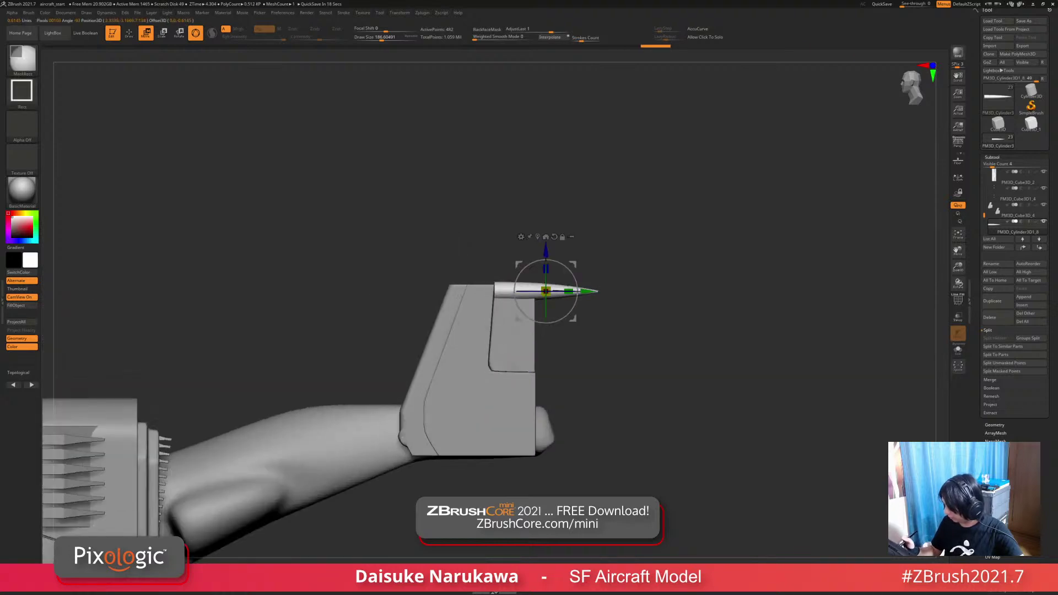
# Step: Shorten the tapered rod to fit the rudder panel's upper edge and fine-tune its size and position on the fin tip
pyautogui.moveTo(568, 291)
pyautogui.mouseDown()
pyautogui.moveTo(559, 291)
pyautogui.moveTo(568, 290)
pyautogui.mouseUp()
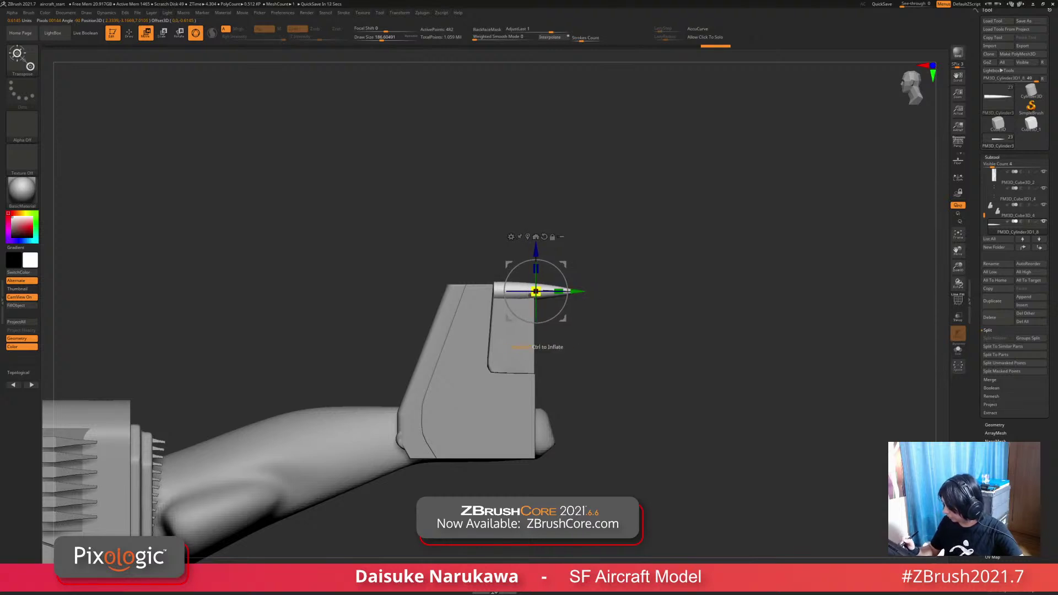
pyautogui.moveTo(577, 291); pyautogui.dragTo(571, 291)
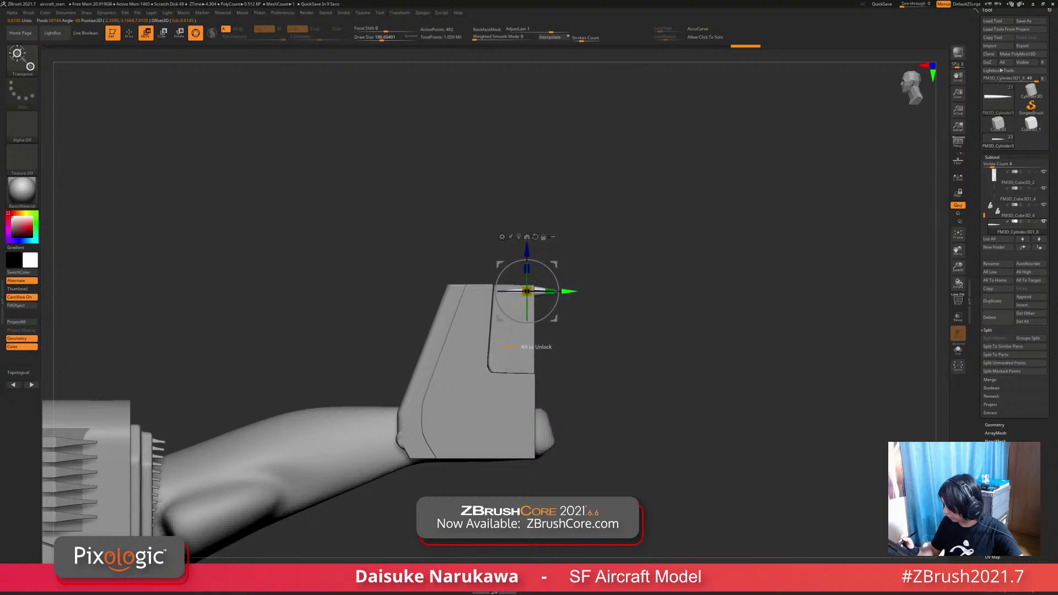
pyautogui.moveTo(661, 308); pyautogui.dragTo(651, 330)
pyautogui.moveTo(571, 291); pyautogui.dragTo(571, 291)
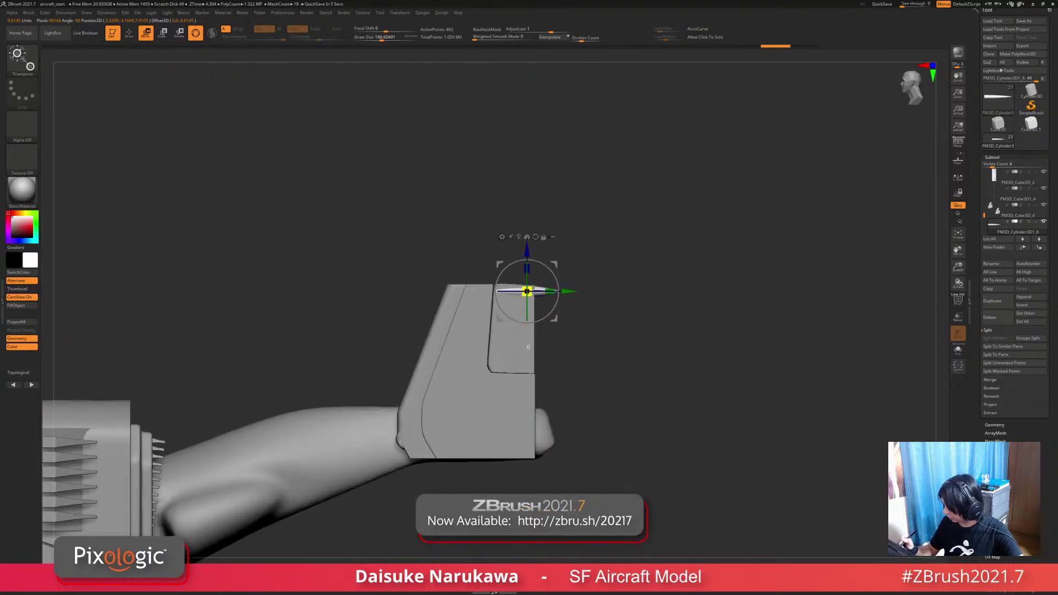
pyautogui.moveTo(661, 308); pyautogui.dragTo(618, 325)
pyautogui.moveTo(524, 249); pyautogui.dragTo(524, 246)
pyautogui.moveTo(661, 309); pyautogui.dragTo(648, 369)
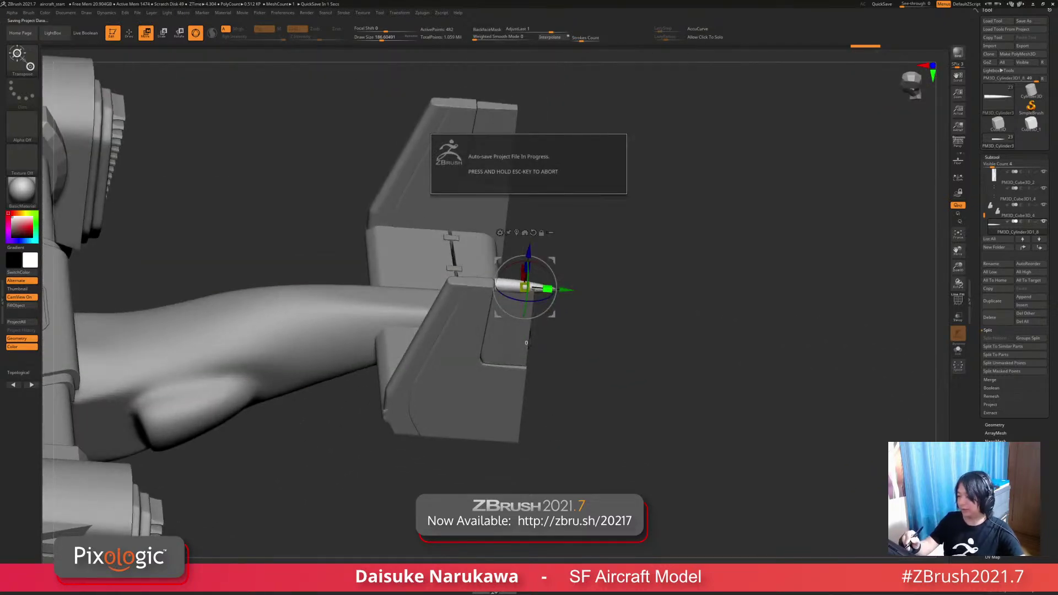
# Step: Mirror the finished spike onto the opposite tail fin and check both fins on the whole aircraft
pyautogui.hotkey('ctrl', 'n')
pyautogui.press('f')
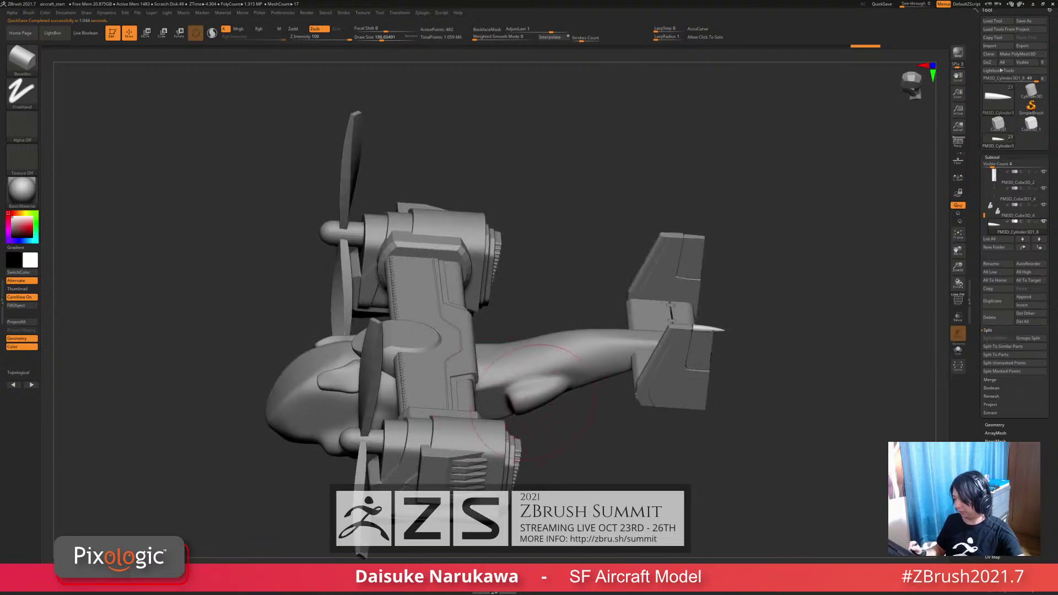
pyautogui.keyDown('alt'); pyautogui.moveTo(464, 458); pyautogui.dragTo(458, 427, button='right'); pyautogui.keyUp('alt')
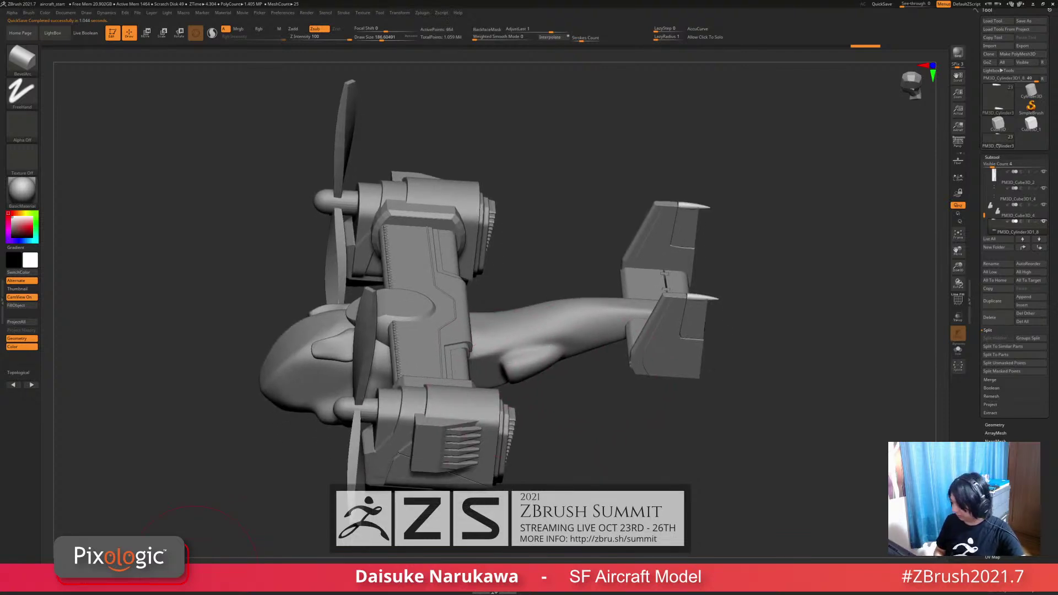
pyautogui.keyDown('alt'); pyautogui.moveTo(493, 411); pyautogui.dragTo(385, 423); pyautogui.keyUp('alt')
pyautogui.moveTo(634, 436); pyautogui.dragTo(502, 401)
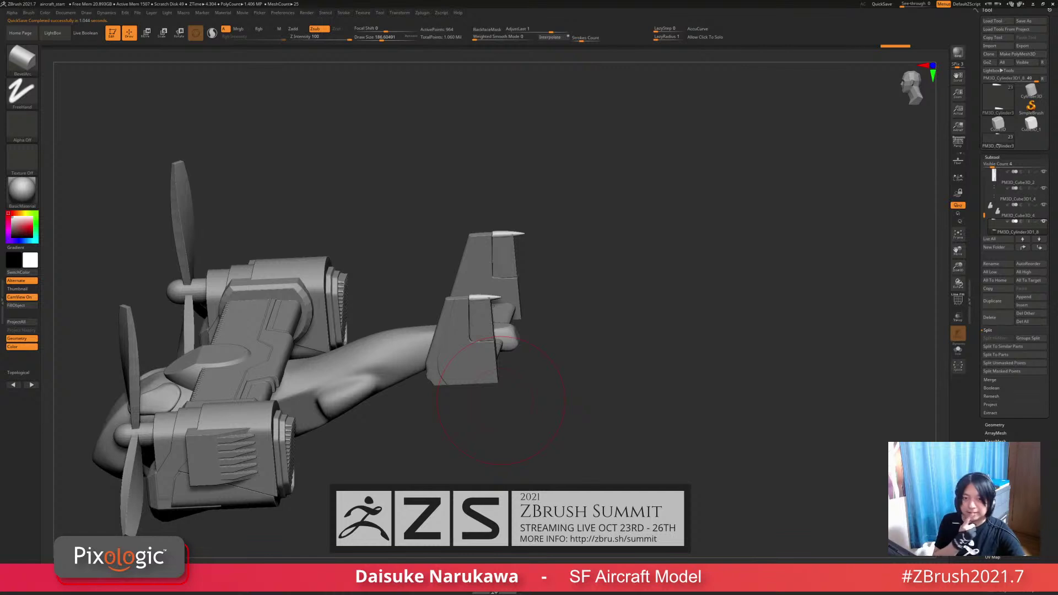
pyautogui.keyDown('alt'); pyautogui.moveTo(446, 331); pyautogui.dragTo(388, 329); pyautogui.keyUp('alt')
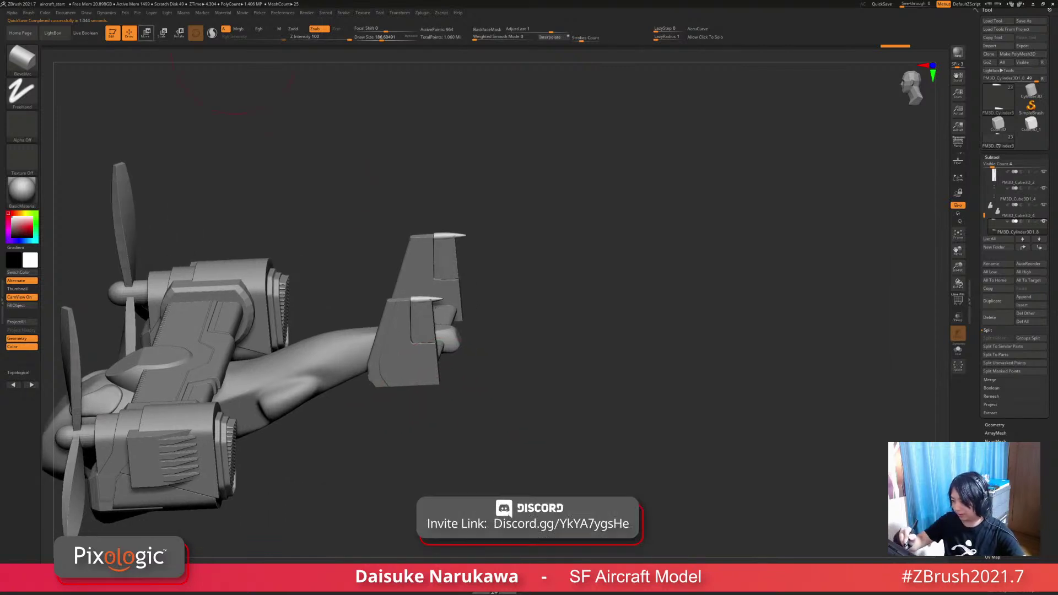
# Step: Copy the upper fin spikes down to the rudder panels' lower edge and make the copies thinner
pyautogui.click(146, 33)
pyautogui.keyDown('alt'); pyautogui.moveTo(286, 138); pyautogui.dragTo(298, 221); pyautogui.keyUp('alt')
pyautogui.keyDown('shift'); pyautogui.moveTo(556, 276); pyautogui.dragTo(487, 214); pyautogui.keyUp('shift')
pyautogui.keyDown('alt'); pyautogui.moveTo(496, 166); pyautogui.dragTo(435, 301); pyautogui.keyUp('alt')
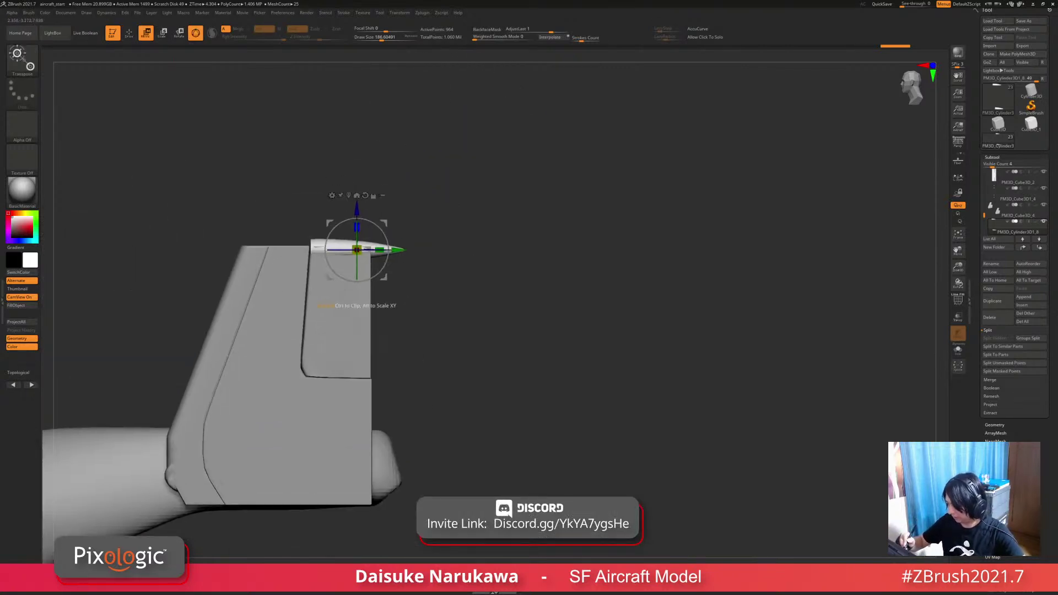
pyautogui.keyDown('ctrl'); pyautogui.moveTo(357, 227); pyautogui.dragTo(357, 351); pyautogui.keyUp('ctrl')
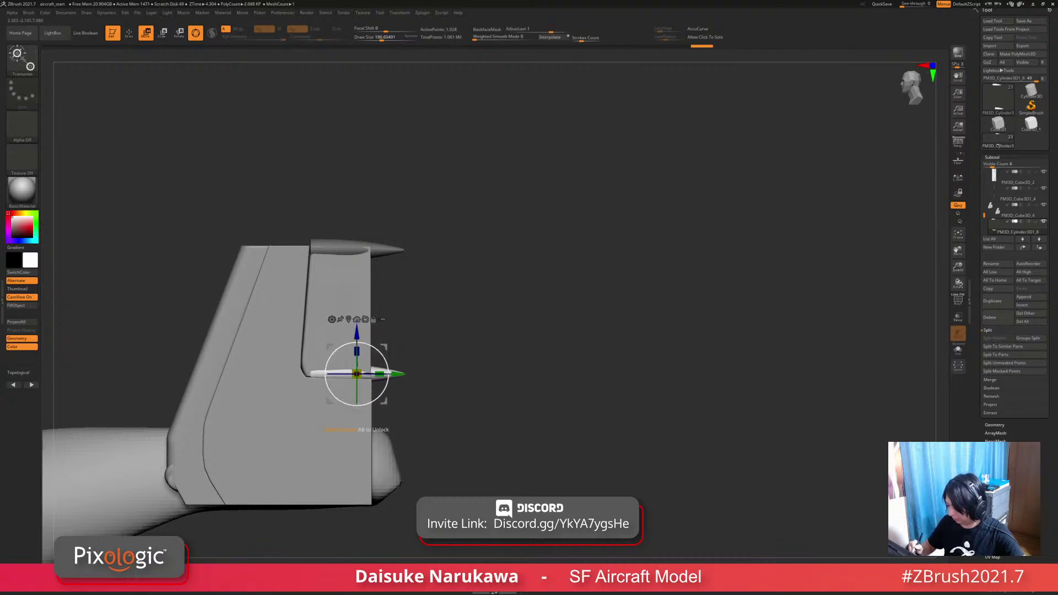
pyautogui.moveTo(361, 343); pyautogui.dragTo(357, 353, button='right')
pyautogui.click(349, 320)
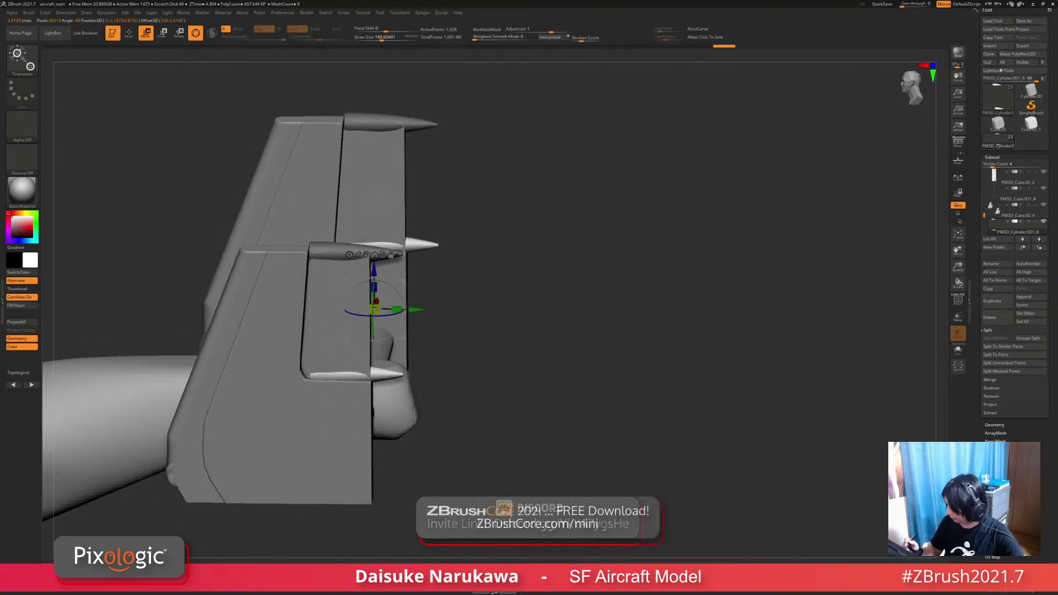
# Step: Make the rudder panel subtool active, turn on local symmetry and adjust the panels between the upper and lower spikes
pyautogui.keyDown('alt'); pyautogui.click(370, 253); pyautogui.keyUp('alt')
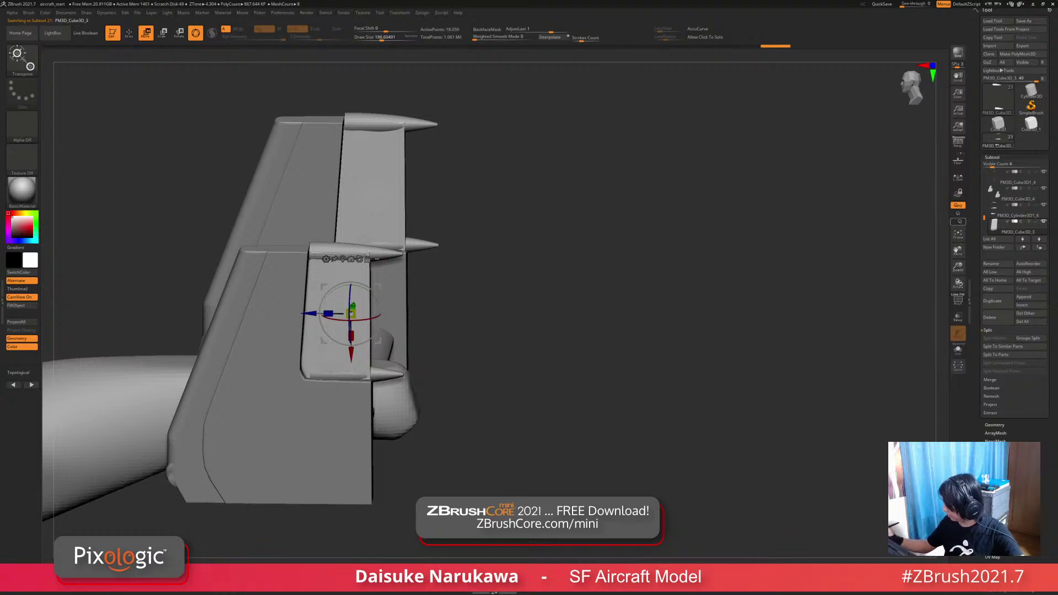
pyautogui.keyDown('ctrl'); pyautogui.keyDown('shift'); pyautogui.click(355, 271); pyautogui.keyUp('shift'); pyautogui.keyUp('ctrl')
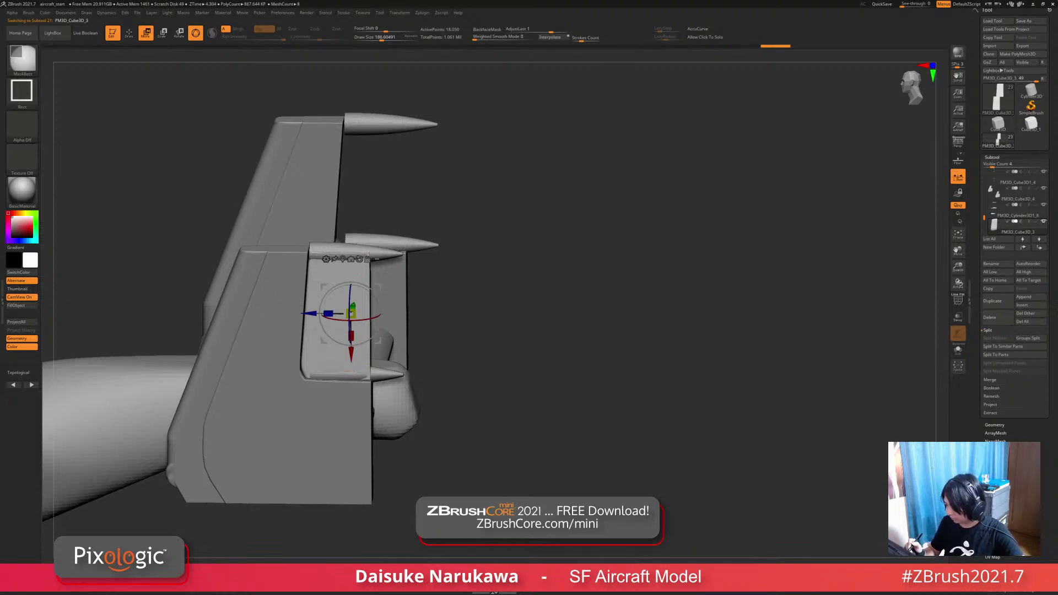
pyautogui.moveTo(358, 286)
pyautogui.keyDown('ctrl'); pyautogui.mouseDown(button='right')
pyautogui.moveTo(361, 242)
pyautogui.moveTo(368, 259)
pyautogui.mouseUp(button='right'); pyautogui.keyUp('ctrl')
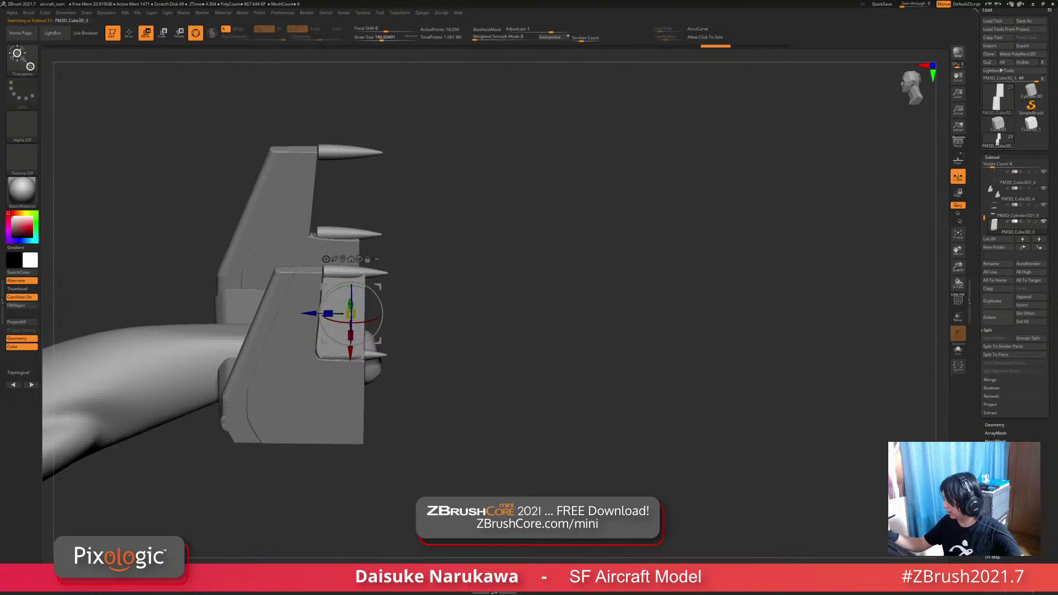
pyautogui.keyDown('ctrl'); pyautogui.keyDown('shift'); pyautogui.click(418, 309); pyautogui.keyUp('shift'); pyautogui.keyUp('ctrl')
pyautogui.keyDown('alt'); pyautogui.click(376, 355); pyautogui.keyUp('alt')
pyautogui.keyDown('ctrl'); pyautogui.moveTo(376, 330); pyautogui.dragTo(352, 299, button='right'); pyautogui.keyUp('ctrl')
pyautogui.keyDown('alt'); pyautogui.click(326, 391); pyautogui.keyUp('alt')
pyautogui.keyDown('alt'); pyautogui.click(347, 357); pyautogui.keyUp('alt')
pyautogui.keyDown('alt'); pyautogui.click(285, 328); pyautogui.keyUp('alt')
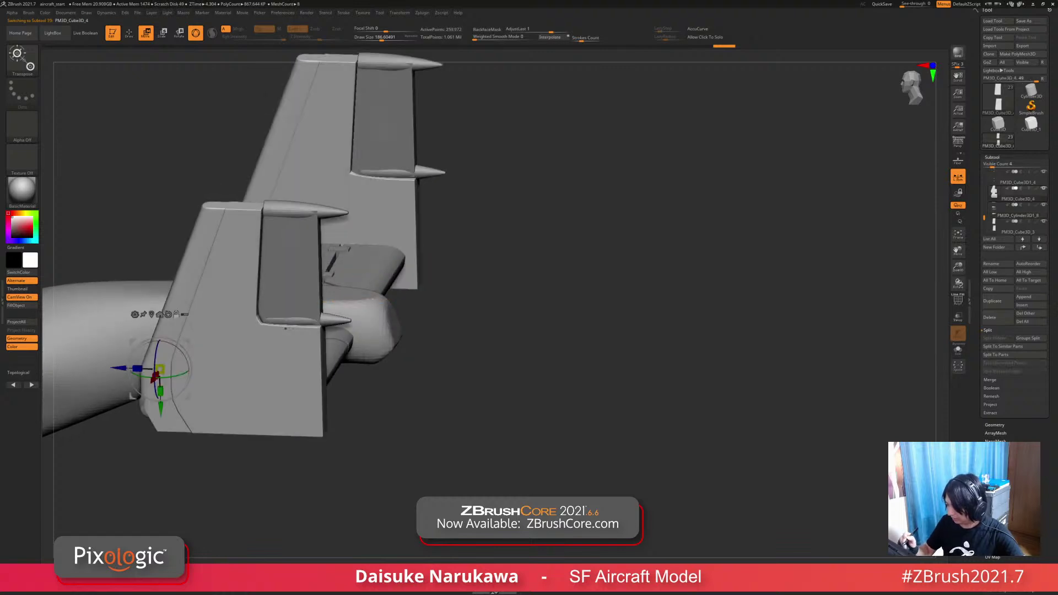
# Step: Reselect the spike subtool and fine-tune the size and position of the spikes below the rudder panels
pyautogui.keyDown('alt'); pyautogui.click(299, 319); pyautogui.keyUp('alt')
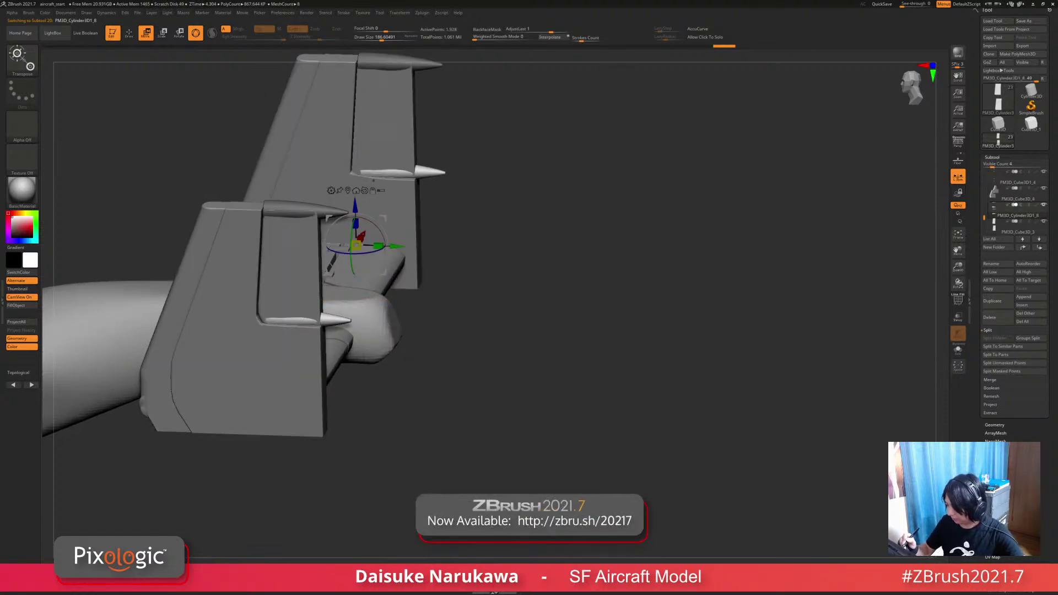
pyautogui.moveTo(300, 318); pyautogui.dragTo(278, 324, button='right')
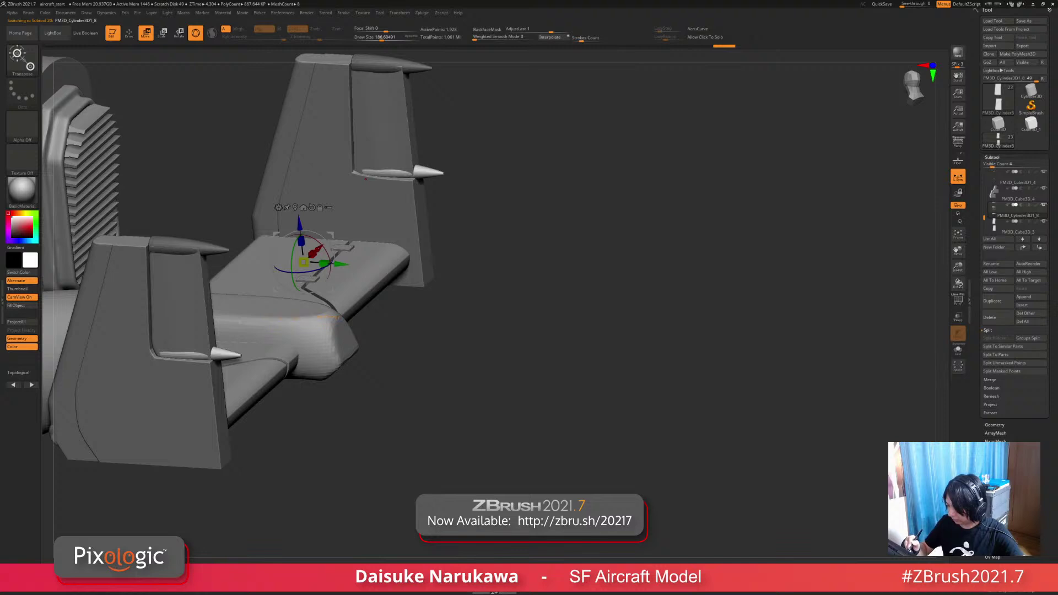
pyautogui.moveTo(365, 178); pyautogui.dragTo(276, 145, button='right')
pyautogui.moveTo(242, 242); pyautogui.dragTo(421, 352, button='right')
pyautogui.click(331, 192)
pyautogui.moveTo(421, 287); pyautogui.dragTo(419, 317, button='right')
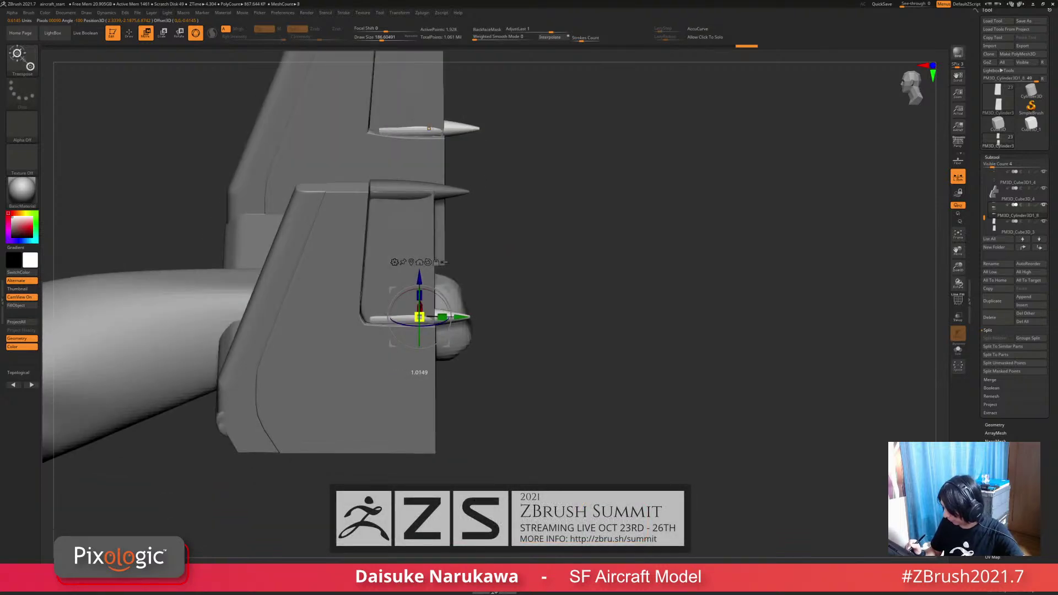
pyautogui.moveTo(420, 317); pyautogui.dragTo(457, 317)
pyautogui.keyDown('ctrl'); pyautogui.moveTo(457, 316); pyautogui.dragTo(418, 248, button='right'); pyautogui.keyUp('ctrl')
pyautogui.moveTo(417, 248)
pyautogui.keyDown('alt'); pyautogui.mouseDown(button='right')
pyautogui.moveTo(397, 267)
pyautogui.moveTo(376, 243)
pyautogui.moveTo(320, 248)
pyautogui.moveTo(360, 256)
pyautogui.moveTo(411, 243)
pyautogui.mouseUp(button='right'); pyautogui.keyUp('alt')
# Step: Copy the lower spikes down to the fins' bottom rear corners, shift the copies rearward and enlarge them
pyautogui.keyDown('ctrl'); pyautogui.moveTo(383, 272); pyautogui.dragTo(383, 364); pyautogui.keyUp('ctrl')
pyautogui.moveTo(384, 405); pyautogui.dragTo(419, 406, button='right')
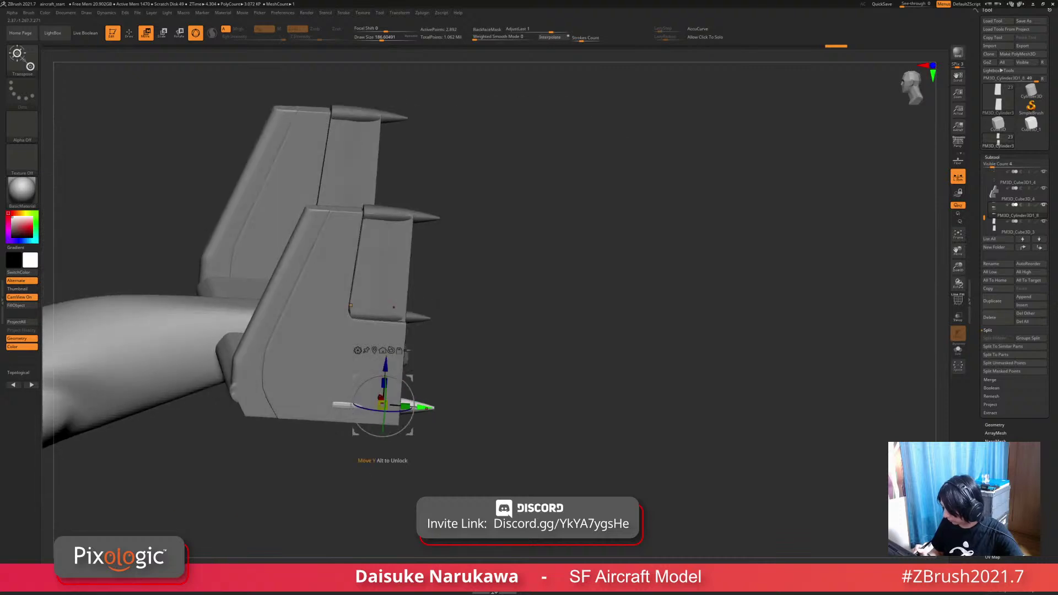
pyautogui.moveTo(428, 407); pyautogui.dragTo(440, 408)
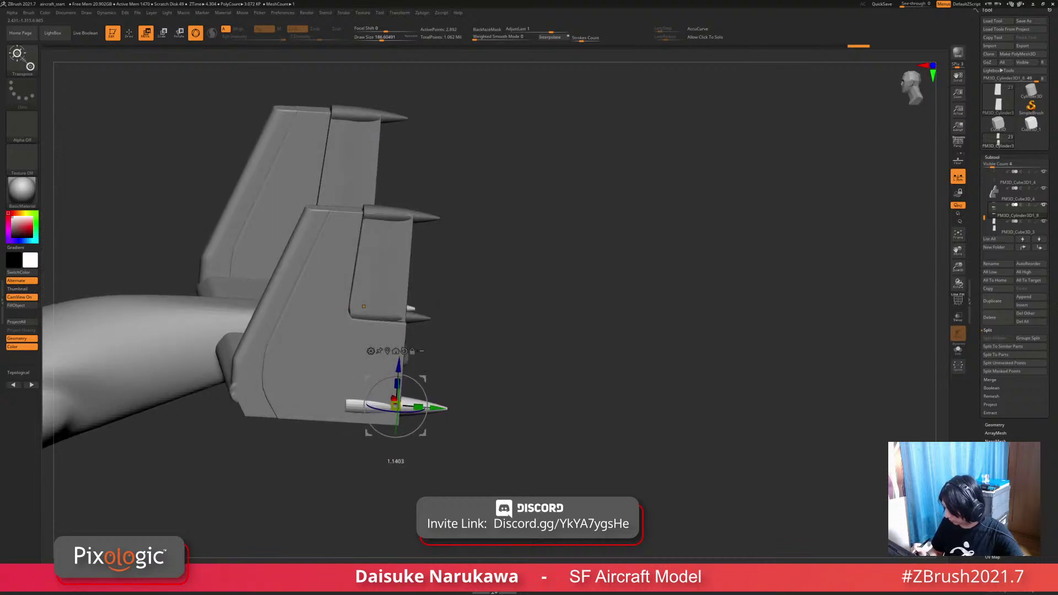
pyautogui.moveTo(364, 306); pyautogui.dragTo(380, 284, button='right')
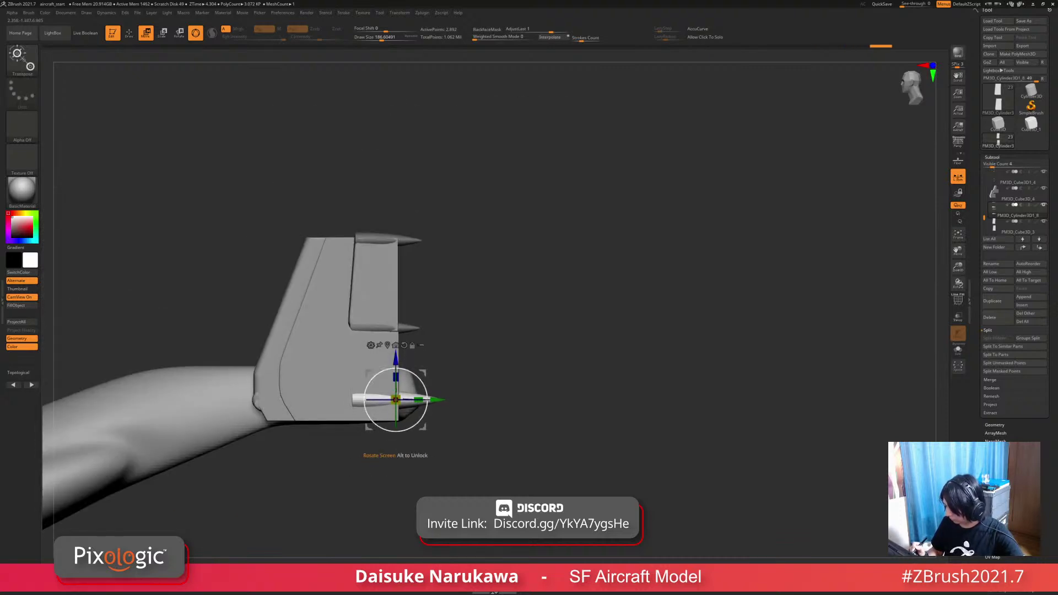
# Step: Check the bottom spikes' alignment with the fins, clear the mask and return to Draw mode
pyautogui.moveTo(383, 358); pyautogui.dragTo(384, 425, button='right')
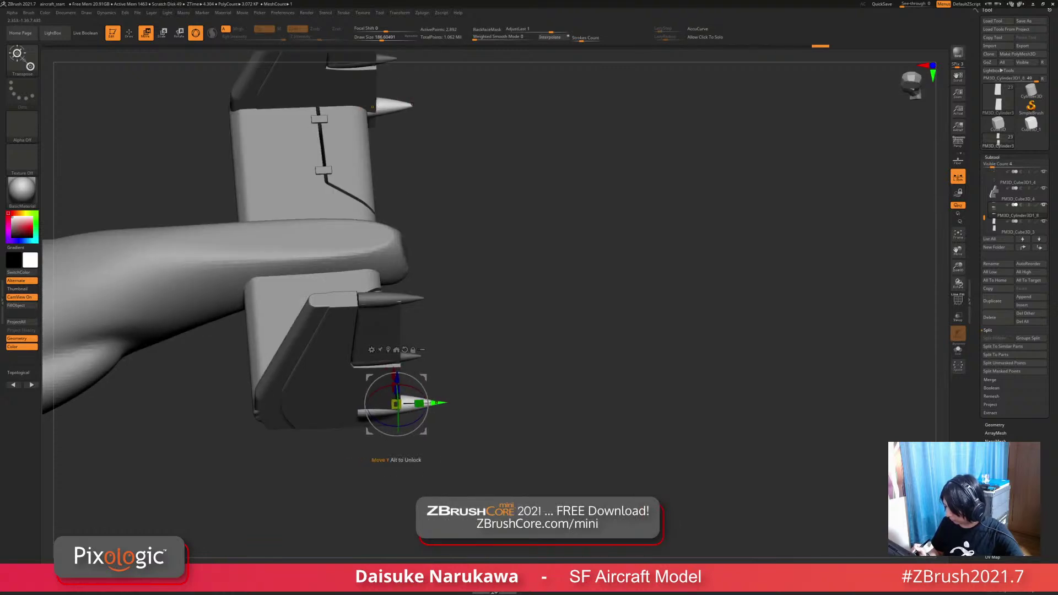
pyautogui.keyDown('shift'); pyautogui.moveTo(385, 426); pyautogui.dragTo(385, 359, button='right'); pyautogui.keyUp('shift')
pyautogui.hotkey('ctrl', 'shift', 'a')
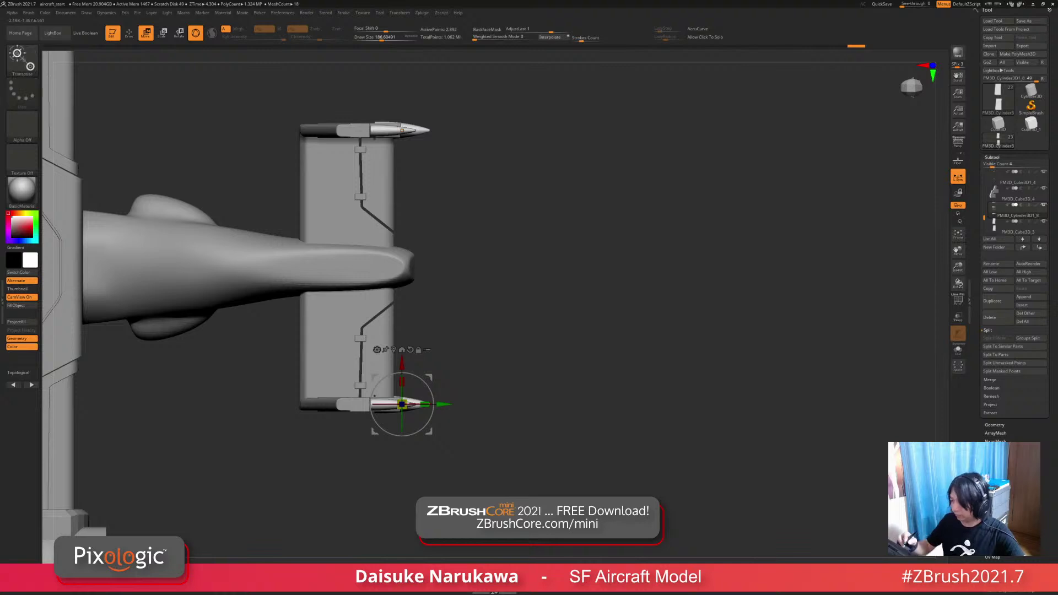
pyautogui.click(129, 33)
# Step: Inspect the spikes on the whole aircraft, and make the engine nacelle subtool PM3D_Cylinder3D2 active
pyautogui.moveTo(375, 479); pyautogui.dragTo(369, 415, button='right')
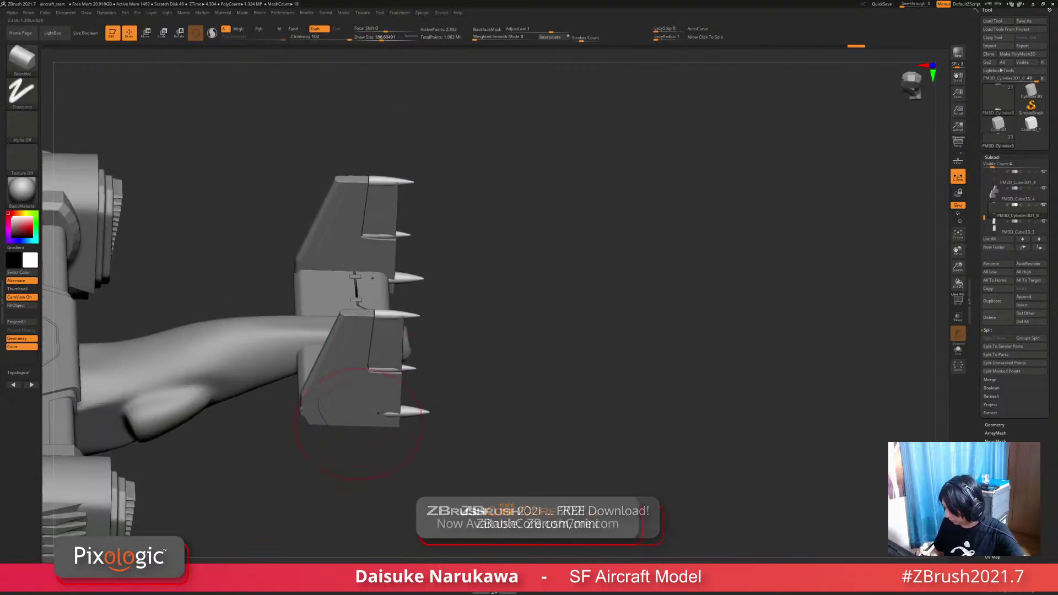
pyautogui.moveTo(355, 372)
pyautogui.mouseDown(button='right')
pyautogui.moveTo(379, 366)
pyautogui.moveTo(380, 330)
pyautogui.mouseUp(button='right')
pyautogui.moveTo(380, 331)
pyautogui.mouseDown(button='right')
pyautogui.moveTo(474, 387)
pyautogui.moveTo(413, 414)
pyautogui.moveTo(460, 398)
pyautogui.mouseUp(button='right')
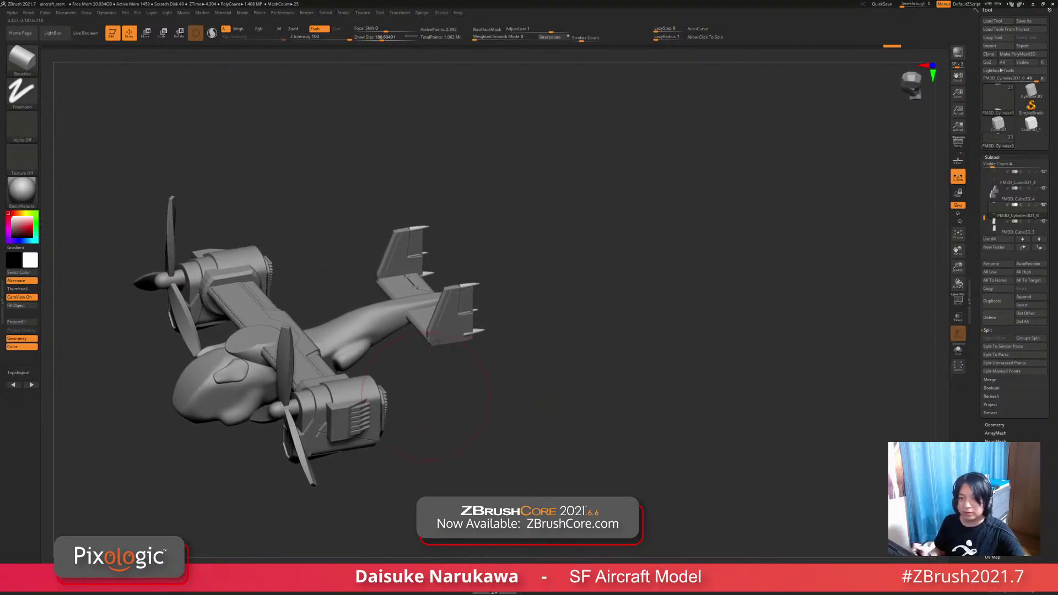
pyautogui.keyDown('alt'); pyautogui.moveTo(369, 441); pyautogui.dragTo(419, 429, button='right'); pyautogui.keyUp('alt')
pyautogui.moveTo(419, 428); pyautogui.dragTo(452, 455, button='right')
pyautogui.keyDown('alt'); pyautogui.click(438, 403); pyautogui.keyUp('alt')
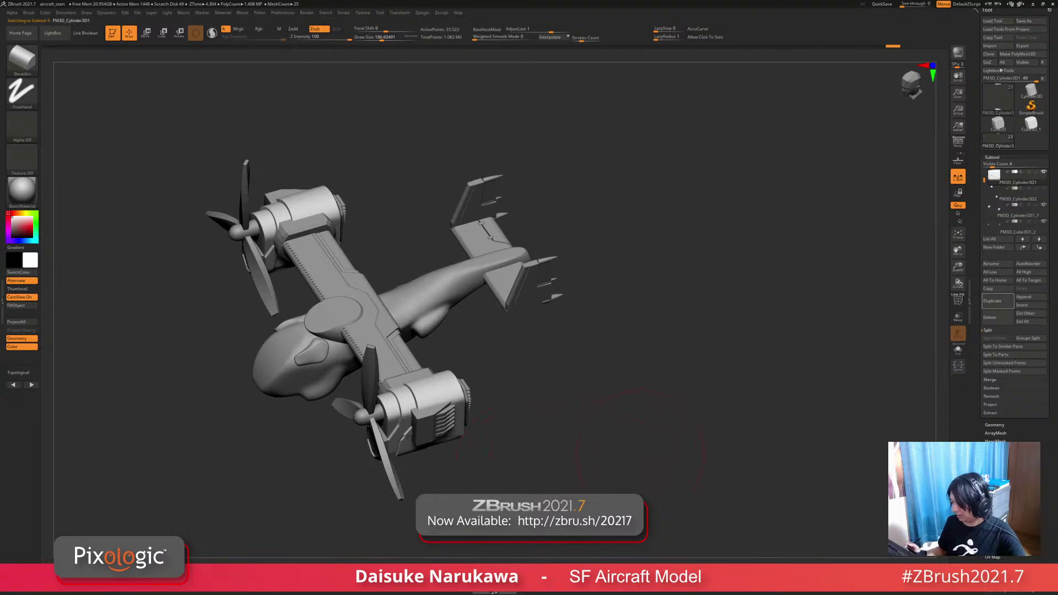
pyautogui.click(1043, 188)
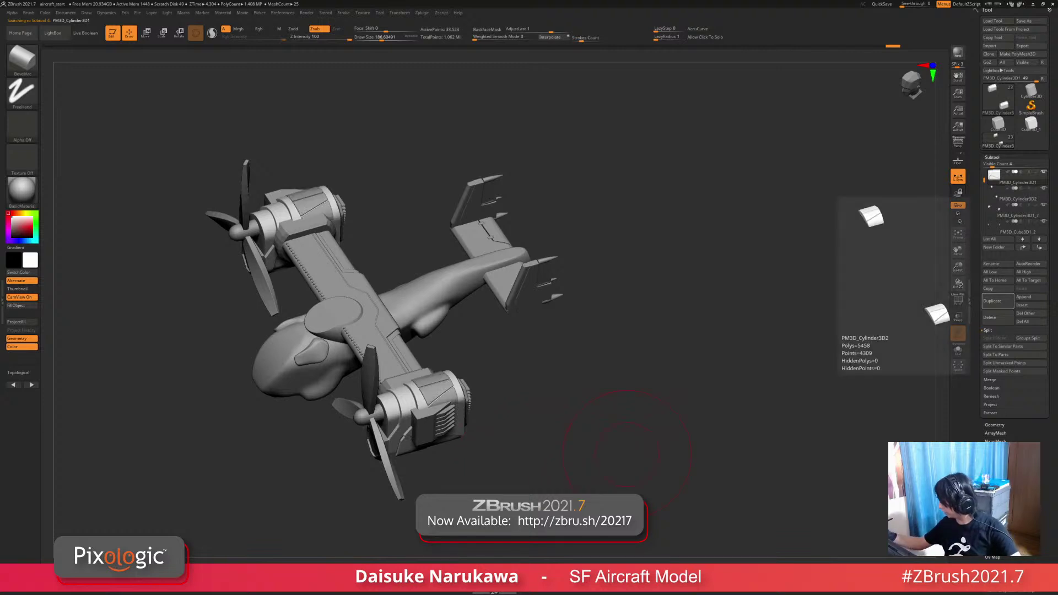
pyautogui.keyDown('alt'); pyautogui.click(383, 479); pyautogui.keyUp('alt')
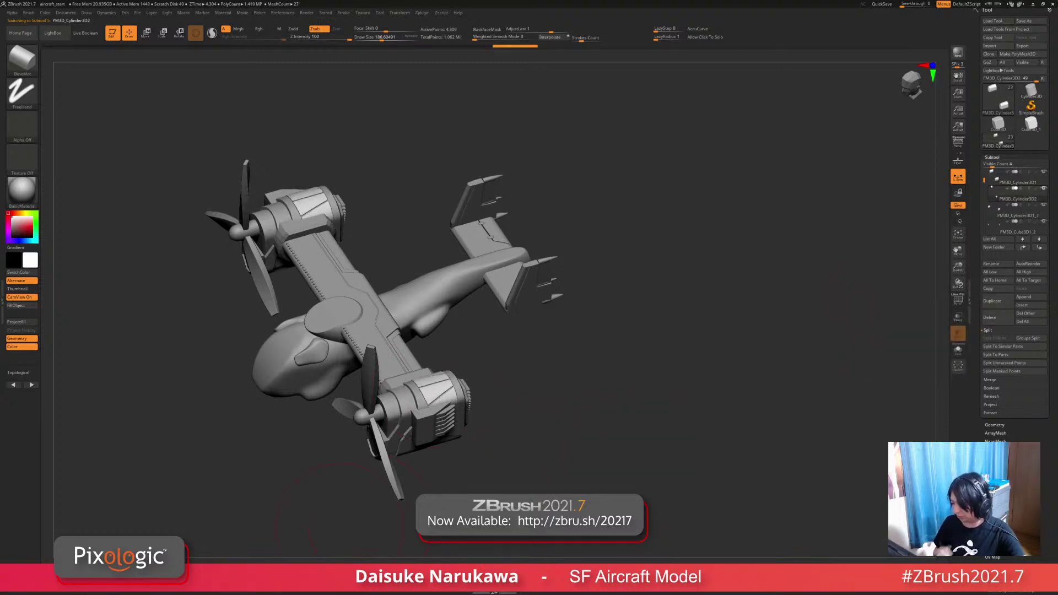
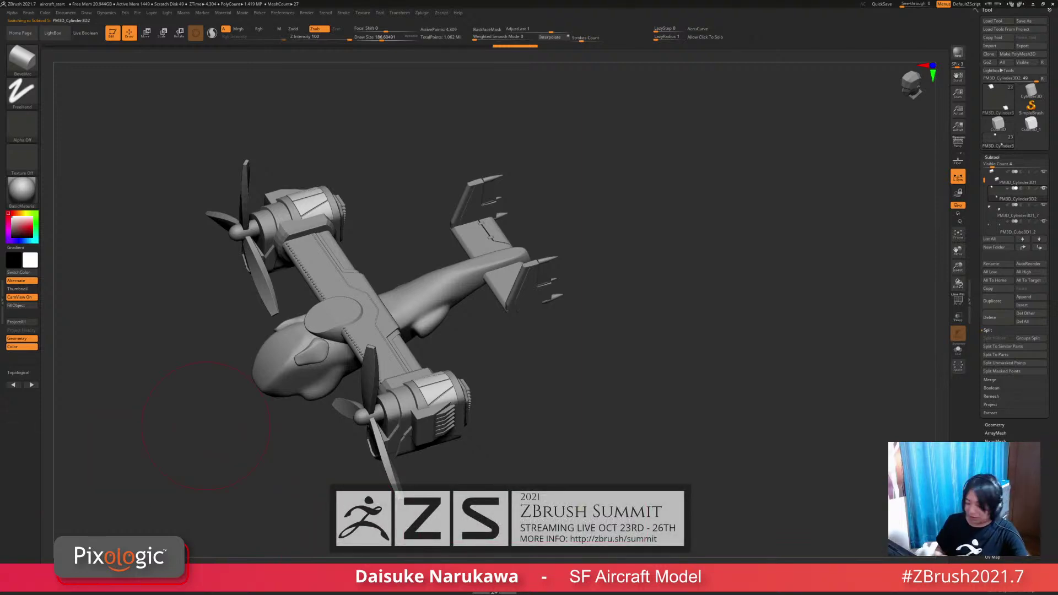
# Step: Make the propeller blade subtool PM3D_Cylinder3D1_3 active and turn on its wireframe display around the upright blade
pyautogui.keyDown('alt'); pyautogui.click(292, 369); pyautogui.keyUp('alt')
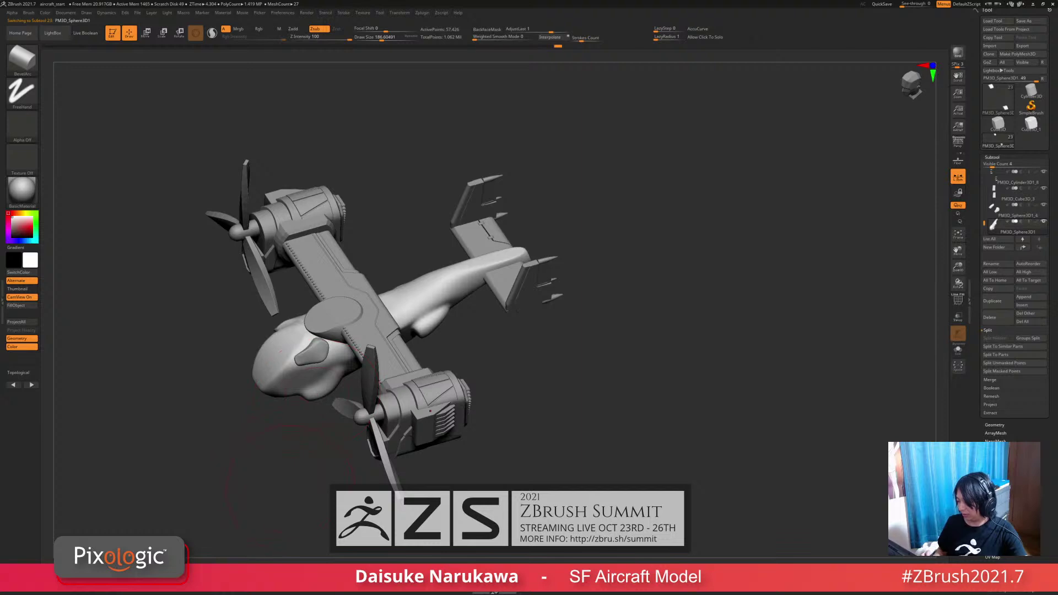
pyautogui.keyDown('alt'); pyautogui.click(270, 293); pyautogui.keyUp('alt')
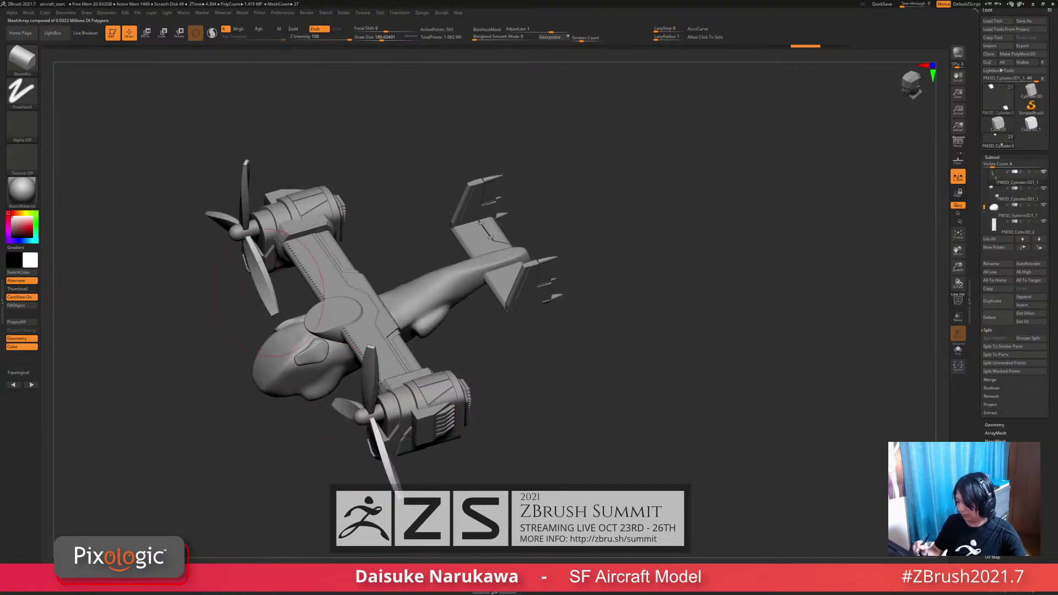
pyautogui.keyDown('alt'); pyautogui.click(372, 427); pyautogui.keyUp('alt')
pyautogui.keyDown('shift'); pyautogui.moveTo(372, 427); pyautogui.dragTo(480, 391, button='right'); pyautogui.keyUp('shift')
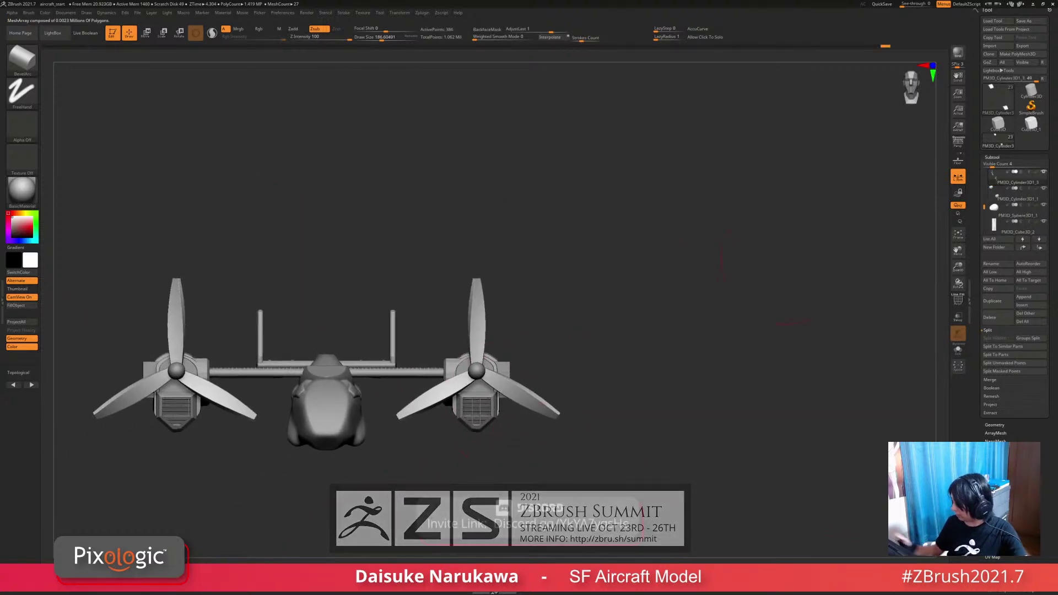
pyautogui.click(992, 157)
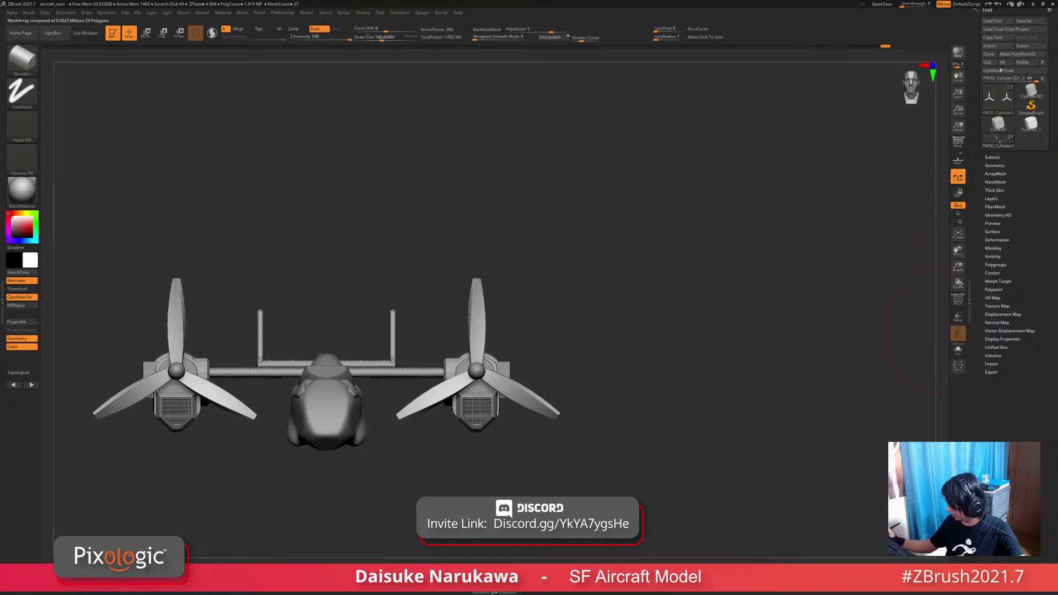
pyautogui.click(958, 299)
pyautogui.keyDown('ctrl'); pyautogui.moveTo(711, 331); pyautogui.dragTo(606, 419, button='right'); pyautogui.keyUp('ctrl')
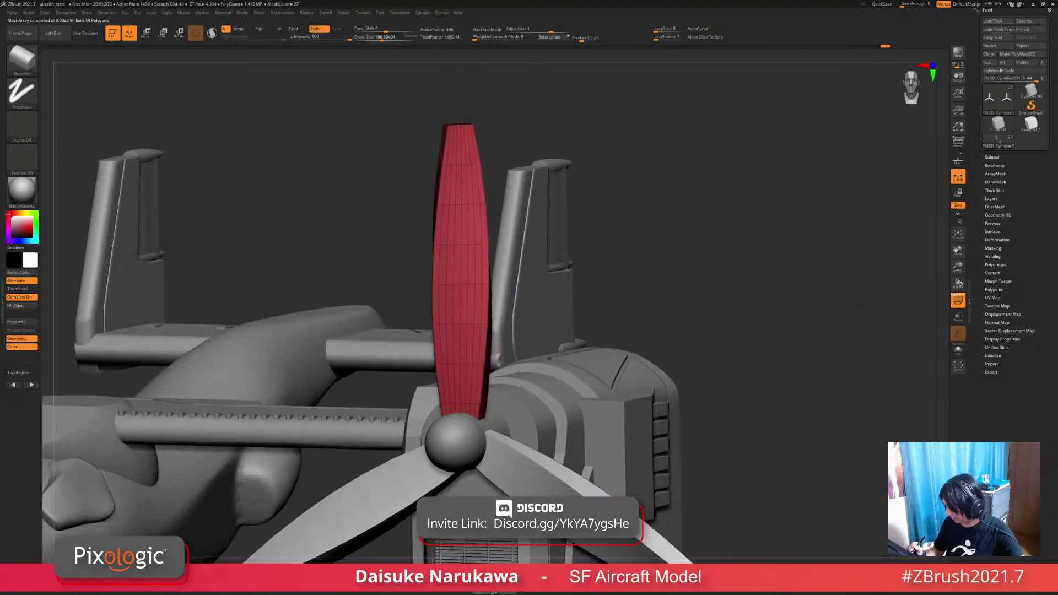
pyautogui.moveTo(309, 347); pyautogui.dragTo(411, 347, button='right')
# Step: Insert two single edge loops with ZModeler around the blade's lower half, each just beneath an existing loop
pyautogui.click(22, 59)
pyautogui.press('z')
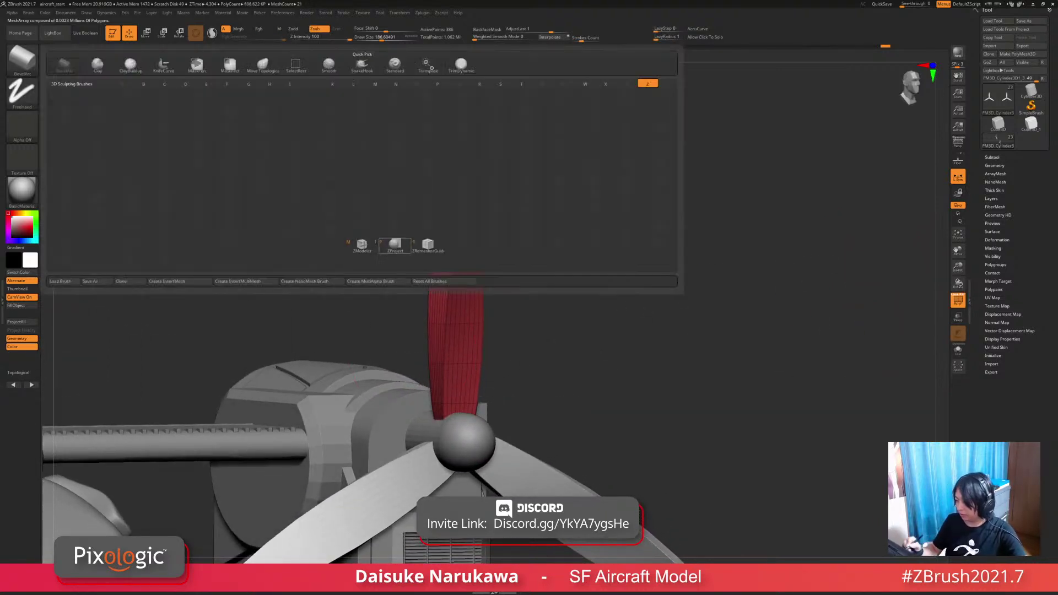
pyautogui.click(395, 246)
pyautogui.click(342, 272)
pyautogui.keyDown('ctrl'); pyautogui.moveTo(355, 381); pyautogui.dragTo(444, 377, button='right'); pyautogui.keyUp('ctrl')
pyautogui.press('space')
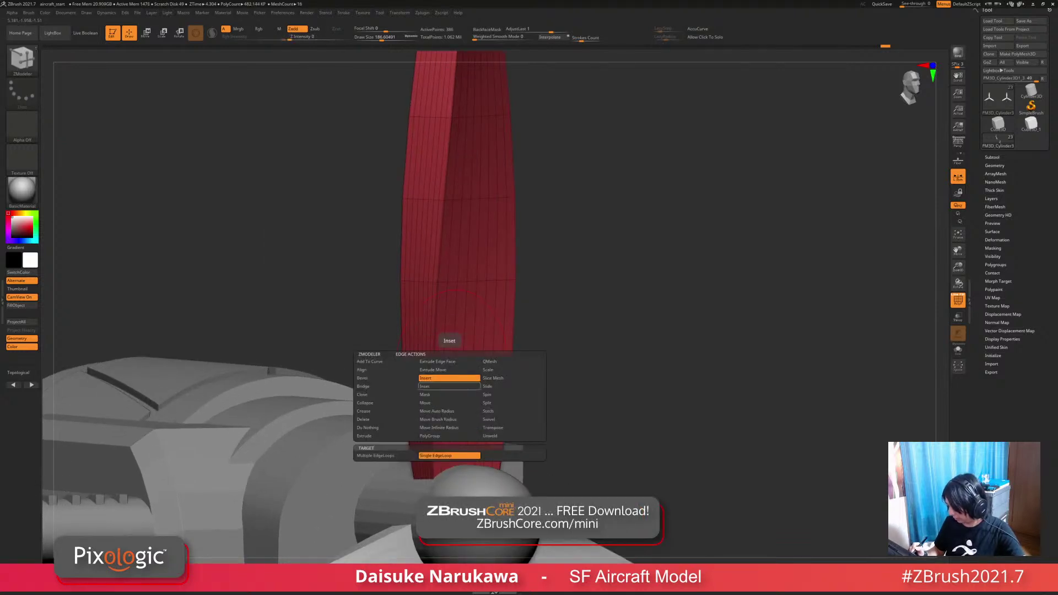
pyautogui.click(447, 386)
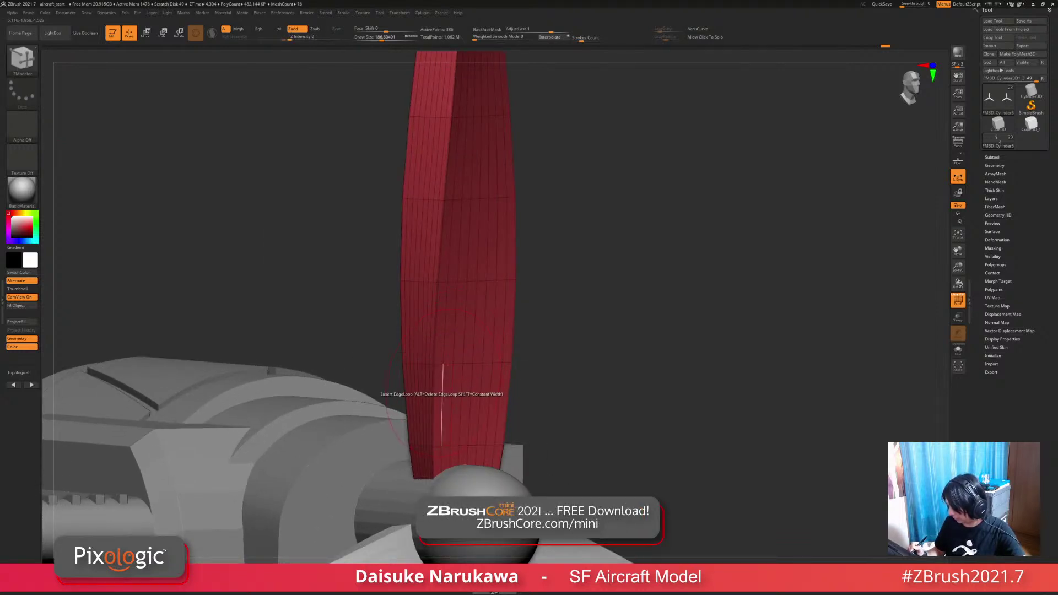
pyautogui.click(442, 405)
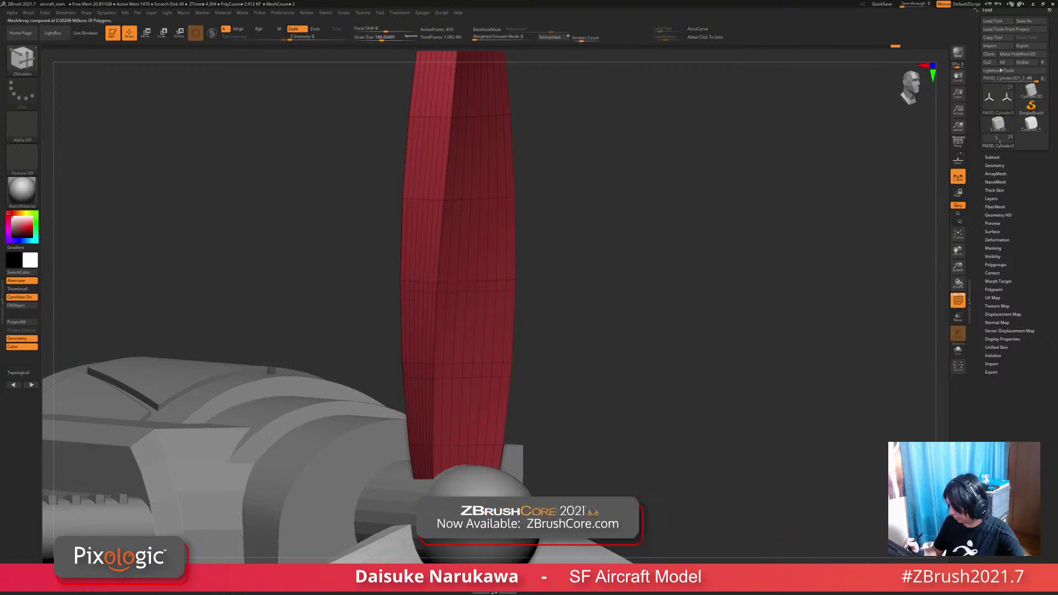
# Step: Sink the two narrow strips around the lower blade into grooves with the QMesh Polyloop action
pyautogui.press('space')
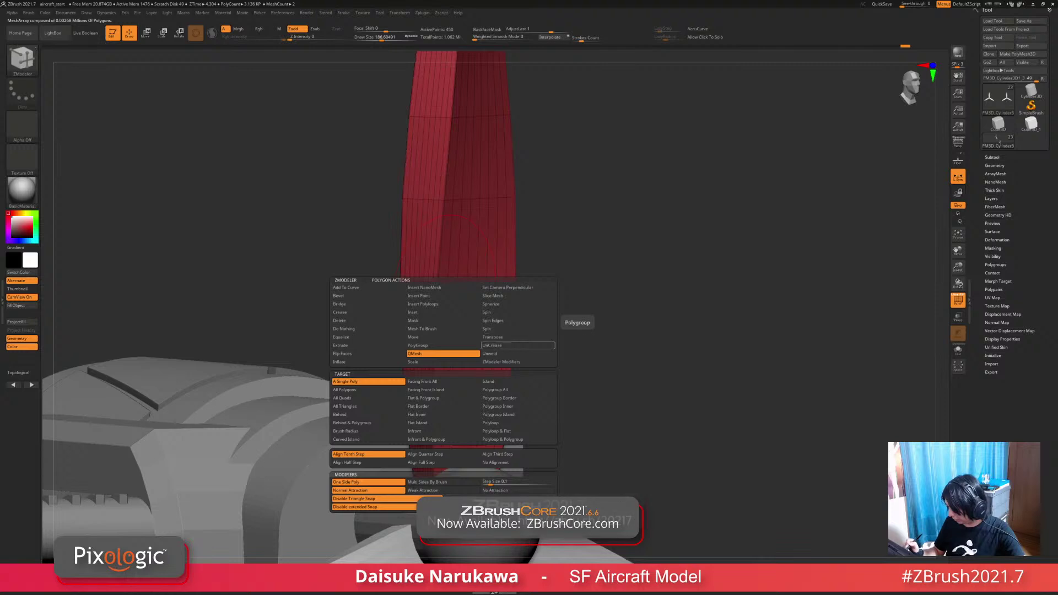
pyautogui.click(518, 423)
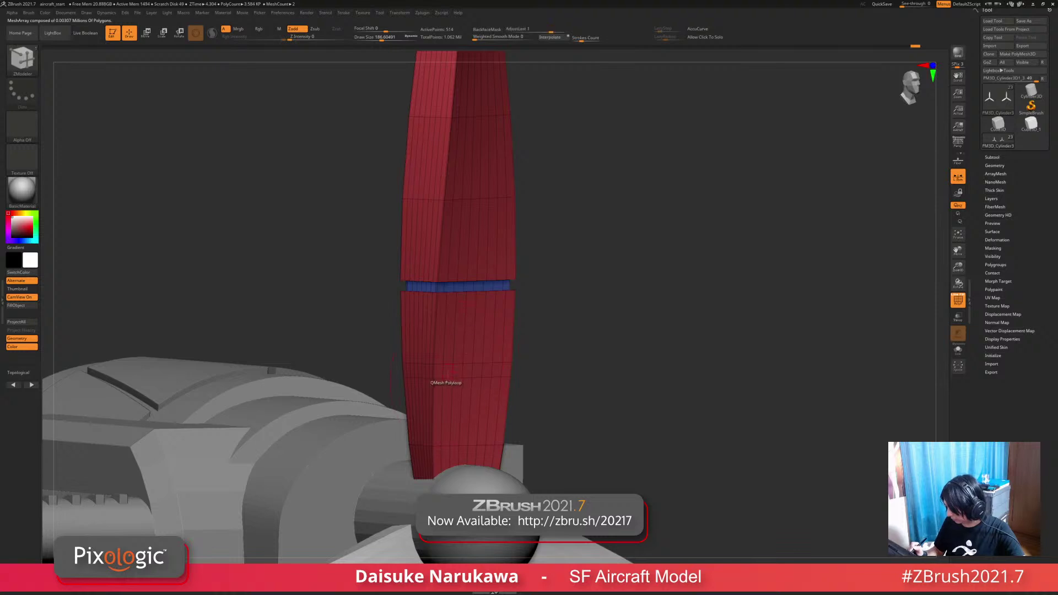
pyautogui.moveTo(461, 377); pyautogui.dragTo(427, 311, button='right')
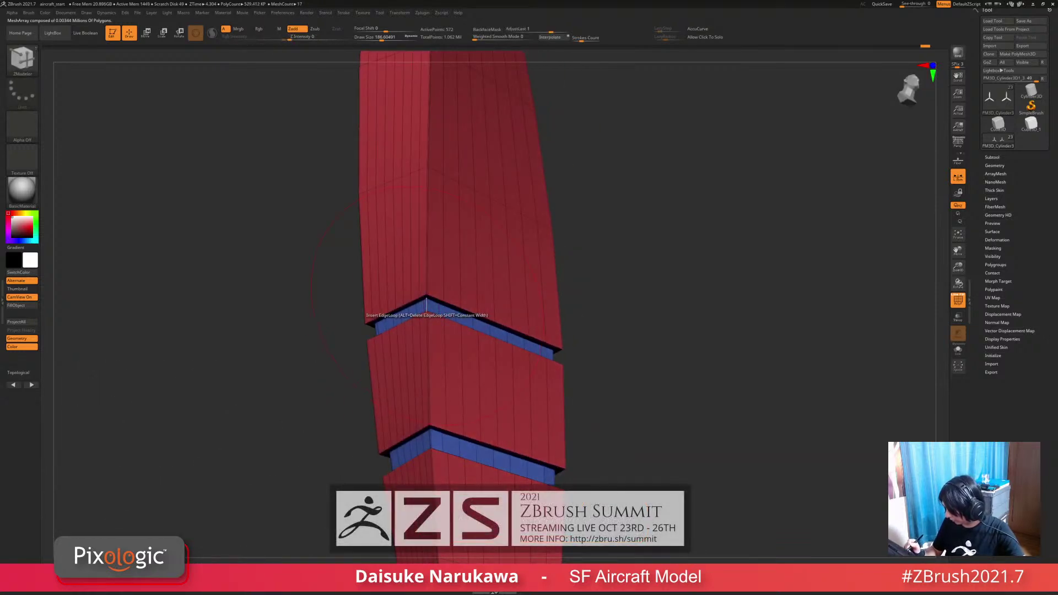
# Step: Crease the edges of both blade grooves with the ZModeler Crease action targeting EdgeLoop Partial
pyautogui.press('space')
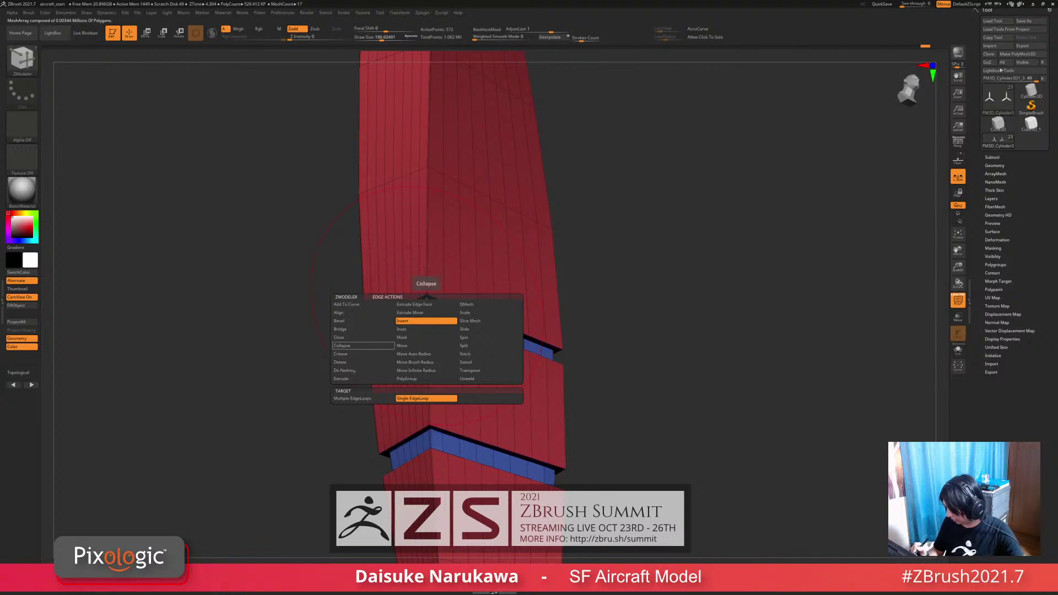
pyautogui.click(353, 354)
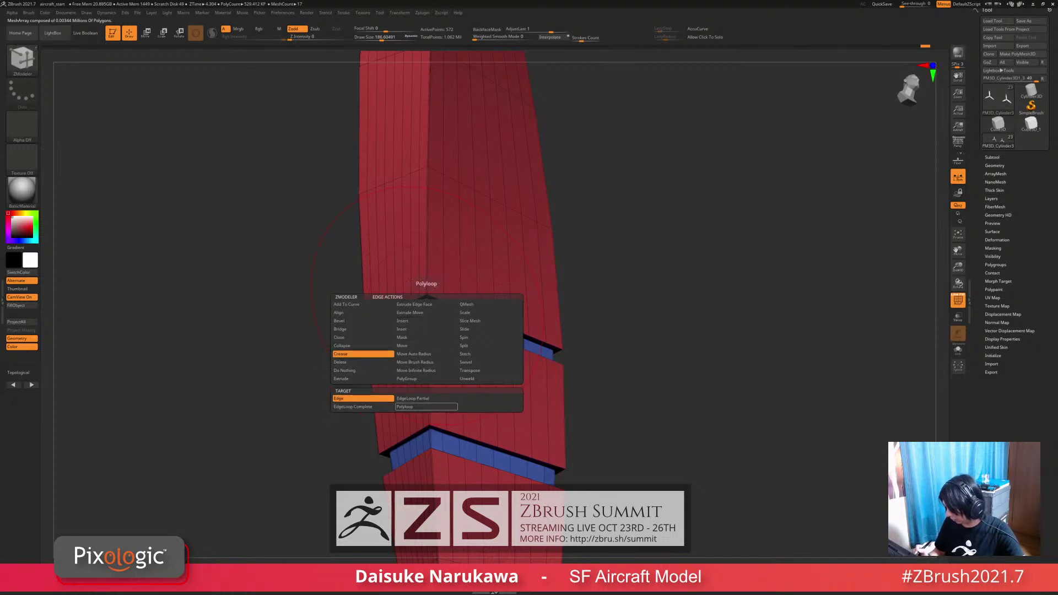
pyautogui.click(425, 398)
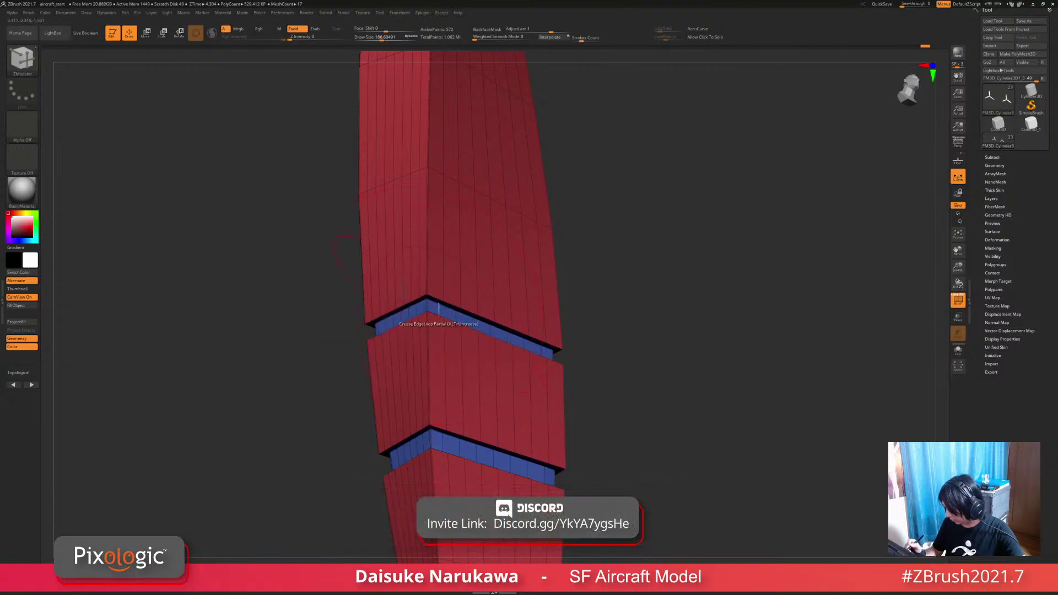
pyautogui.moveTo(440, 313)
pyautogui.mouseDown(button='right')
pyautogui.moveTo(434, 303)
pyautogui.moveTo(529, 325)
pyautogui.moveTo(428, 420)
pyautogui.moveTo(441, 380)
pyautogui.moveTo(467, 397)
pyautogui.moveTo(434, 396)
pyautogui.mouseUp(button='right')
pyautogui.click(441, 380)
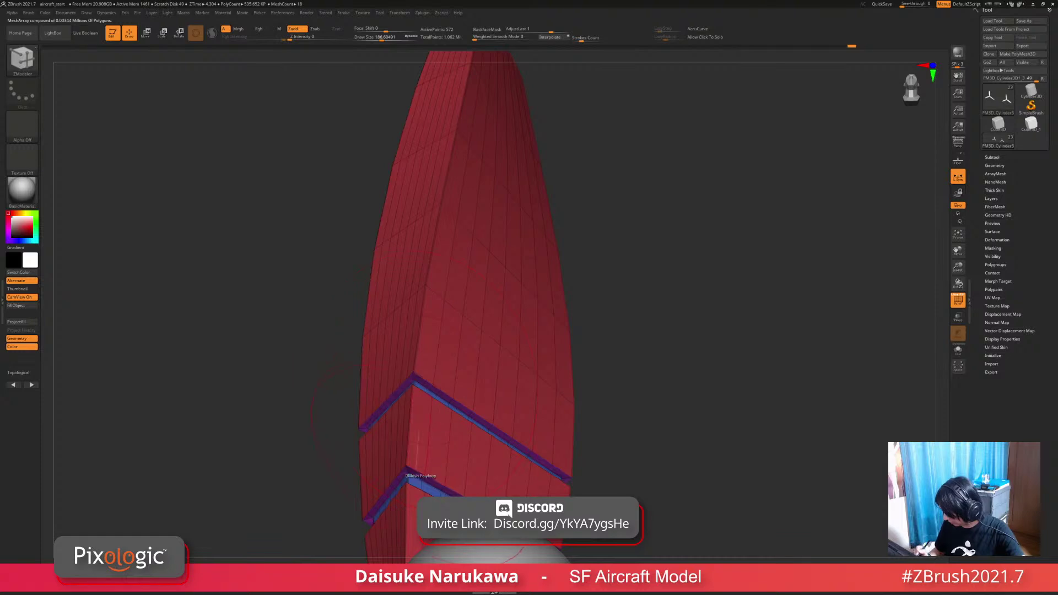
pyautogui.click(424, 475)
pyautogui.moveTo(425, 475)
pyautogui.mouseDown(button='right')
pyautogui.moveTo(433, 419)
pyautogui.moveTo(426, 435)
pyautogui.mouseUp(button='right')
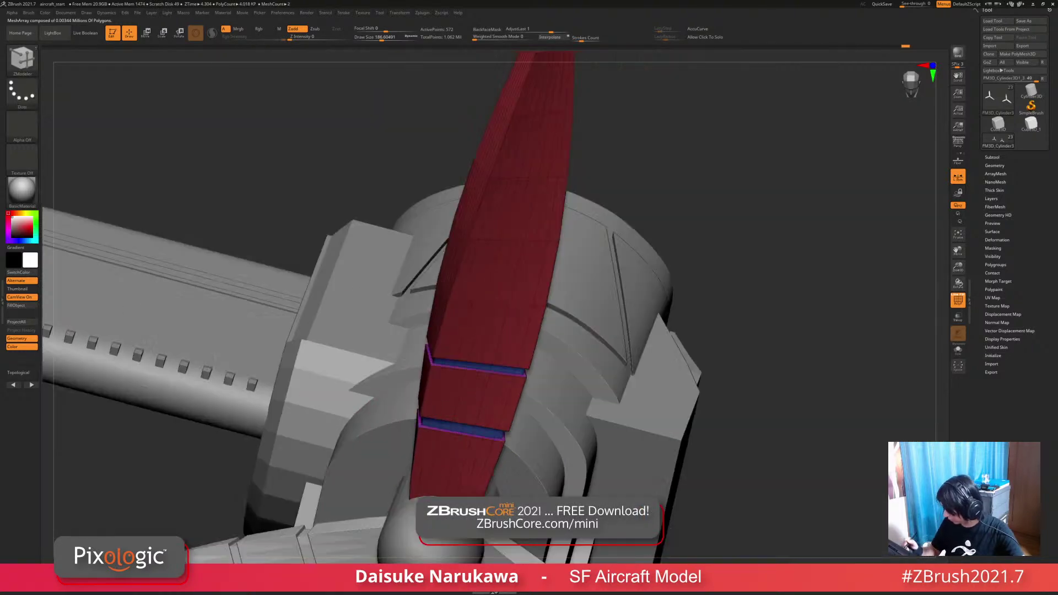
pyautogui.moveTo(496, 386); pyautogui.dragTo(528, 412, button='right')
pyautogui.moveTo(446, 400)
pyautogui.keyDown('ctrl'); pyautogui.mouseDown(button='right')
pyautogui.moveTo(451, 438)
pyautogui.moveTo(462, 435)
pyautogui.moveTo(460, 411)
pyautogui.mouseUp(button='right'); pyautogui.keyUp('ctrl')
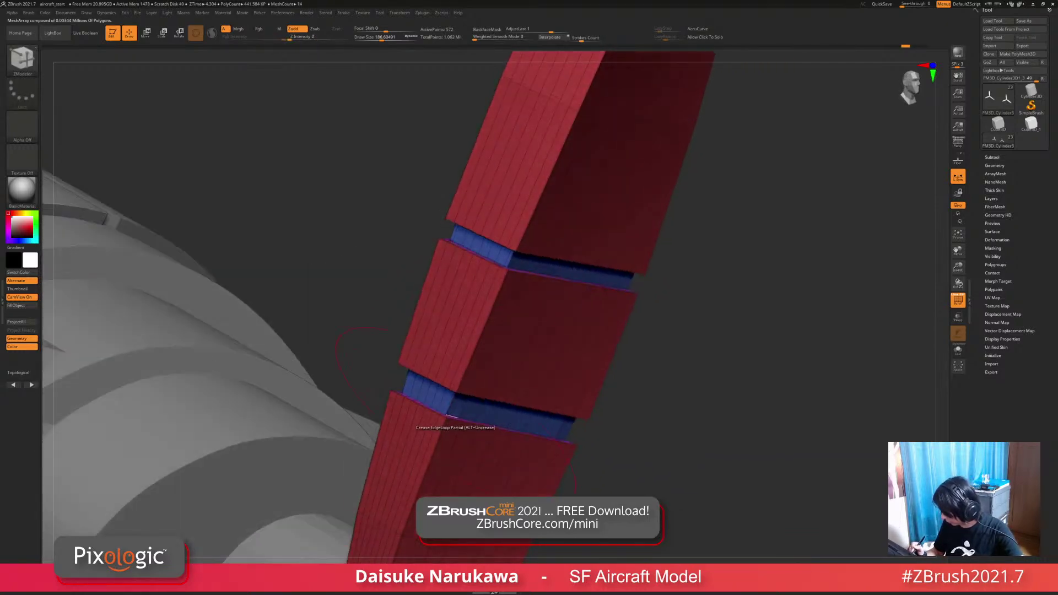
pyautogui.keyDown('ctrl'); pyautogui.moveTo(460, 407); pyautogui.dragTo(469, 380, button='right'); pyautogui.keyUp('ctrl')
# Step: Inspect the grooved propeller blades from several angles, with and without the wireframe
pyautogui.moveTo(590, 389); pyautogui.dragTo(513, 391, button='right')
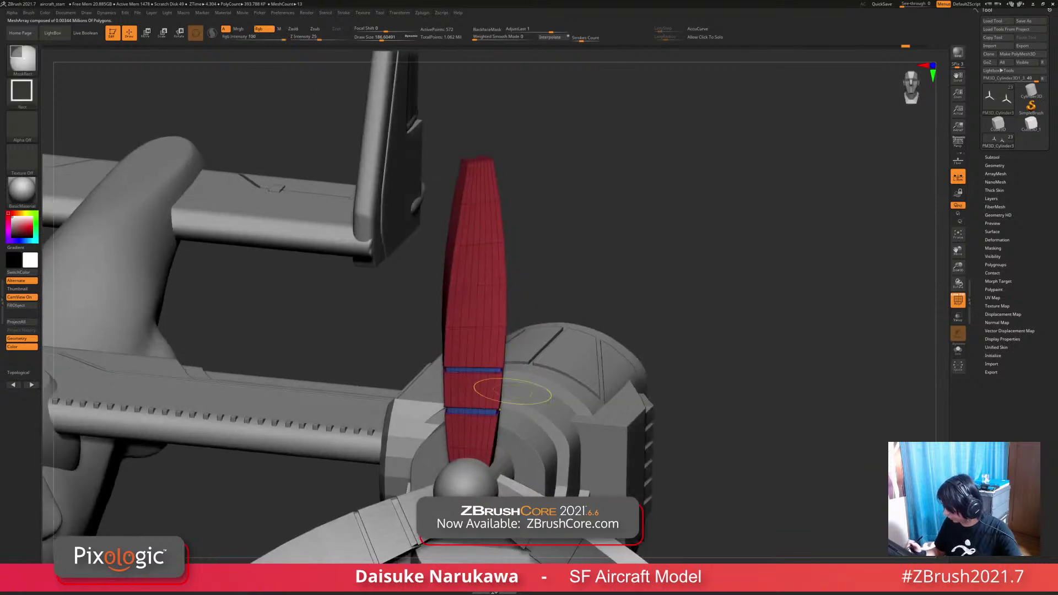
pyautogui.hotkey('shift', 'f')
pyautogui.keyDown('ctrl'); pyautogui.moveTo(786, 366); pyautogui.dragTo(785, 330, button='right'); pyautogui.keyUp('ctrl')
pyautogui.moveTo(785, 331); pyautogui.dragTo(733, 331, button='right')
pyautogui.moveTo(733, 331)
pyautogui.keyDown('ctrl'); pyautogui.mouseDown(button='right')
pyautogui.moveTo(733, 270)
pyautogui.moveTo(733, 330)
pyautogui.moveTo(683, 358)
pyautogui.moveTo(694, 352)
pyautogui.moveTo(692, 369)
pyautogui.moveTo(755, 380)
pyautogui.moveTo(675, 358)
pyautogui.moveTo(717, 361)
pyautogui.mouseUp(button='right'); pyautogui.keyUp('ctrl')
pyautogui.keyDown('shift'); pyautogui.moveTo(515, 392); pyautogui.dragTo(515, 383, button='right'); pyautogui.keyUp('shift')
pyautogui.keyDown('alt'); pyautogui.moveTo(515, 383); pyautogui.dragTo(570, 367, button='right'); pyautogui.keyUp('alt')
pyautogui.keyDown('alt'); pyautogui.click(452, 315); pyautogui.keyUp('alt')
pyautogui.moveTo(550, 329); pyautogui.dragTo(515, 435, button='right')
pyautogui.keyDown('alt'); pyautogui.click(571, 347); pyautogui.keyUp('alt')
pyautogui.hotkey('shift', 'f')
pyautogui.moveTo(515, 436); pyautogui.dragTo(479, 475, button='right')
# Step: Make the propeller shaft subtool PM3D_Cylinder3D1_2 active and merge it down with the spinner subtool below it
pyautogui.keyDown('alt'); pyautogui.click(415, 401); pyautogui.keyUp('alt')
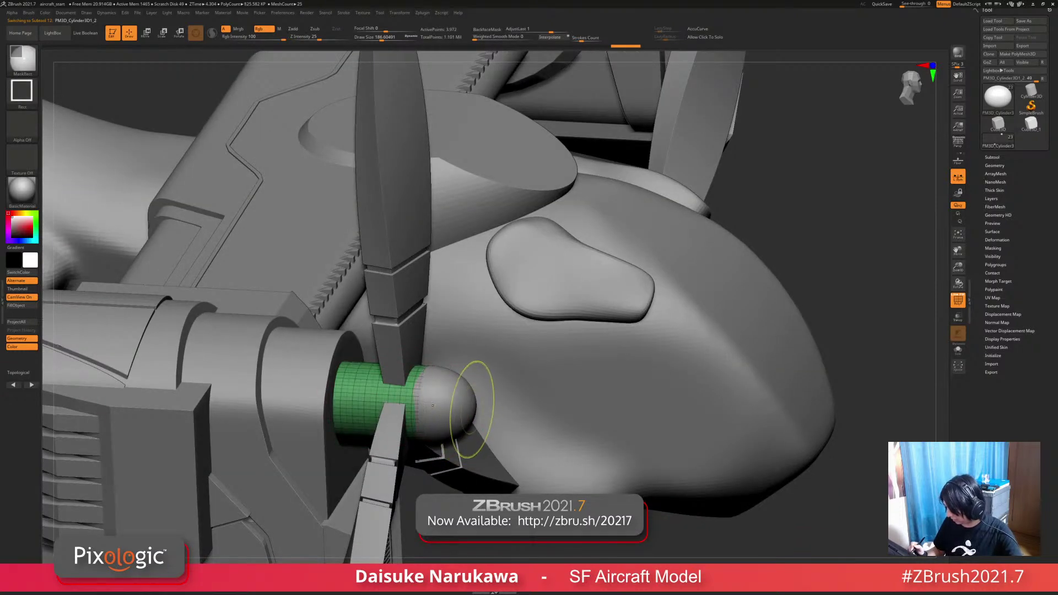
pyautogui.moveTo(471, 413)
pyautogui.keyDown('alt'); pyautogui.mouseDown(button='right')
pyautogui.moveTo(468, 345)
pyautogui.moveTo(416, 350)
pyautogui.moveTo(808, 303)
pyautogui.mouseUp(button='right'); pyautogui.keyUp('alt')
pyautogui.keyDown('alt'); pyautogui.click(452, 368); pyautogui.keyUp('alt')
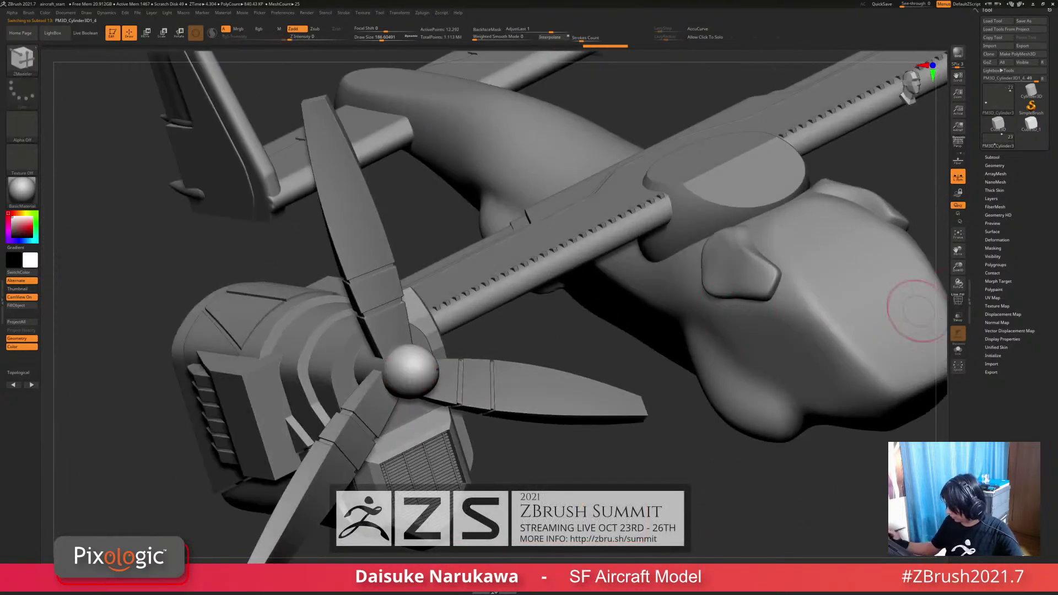
pyautogui.moveTo(554, 384); pyautogui.dragTo(736, 297, button='right')
pyautogui.keyDown('shift'); pyautogui.moveTo(736, 297); pyautogui.dragTo(837, 248, button='right'); pyautogui.keyUp('shift')
pyautogui.click(992, 157)
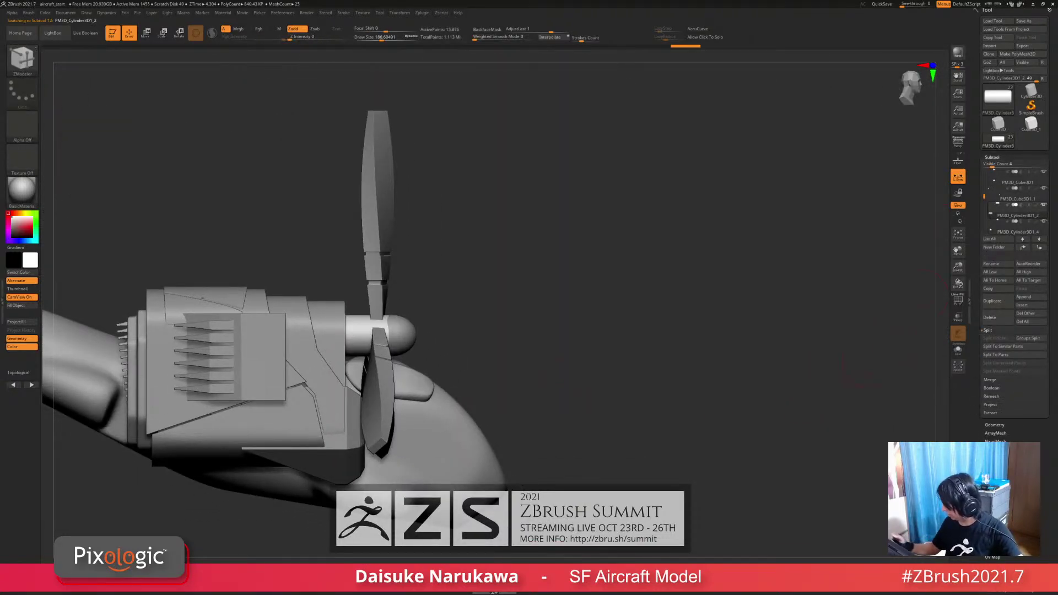
pyautogui.moveTo(894, 328); pyautogui.dragTo(777, 381, button='right')
pyautogui.click(990, 380)
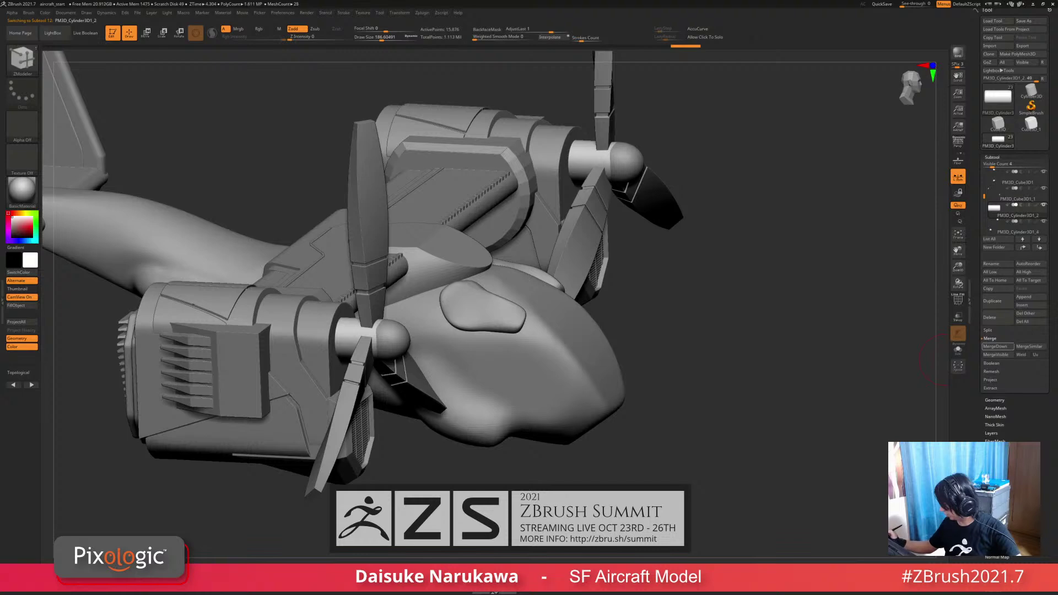
pyautogui.click(997, 346)
pyautogui.click(949, 360)
# Step: Make the fuselage subtool PM3D_Sphere3D1 active and isolate it in Solo mode from the side
pyautogui.keyDown('ctrl'); pyautogui.moveTo(491, 468); pyautogui.dragTo(491, 441, button='right'); pyautogui.keyUp('ctrl')
pyautogui.moveTo(491, 441); pyautogui.dragTo(441, 399, button='right')
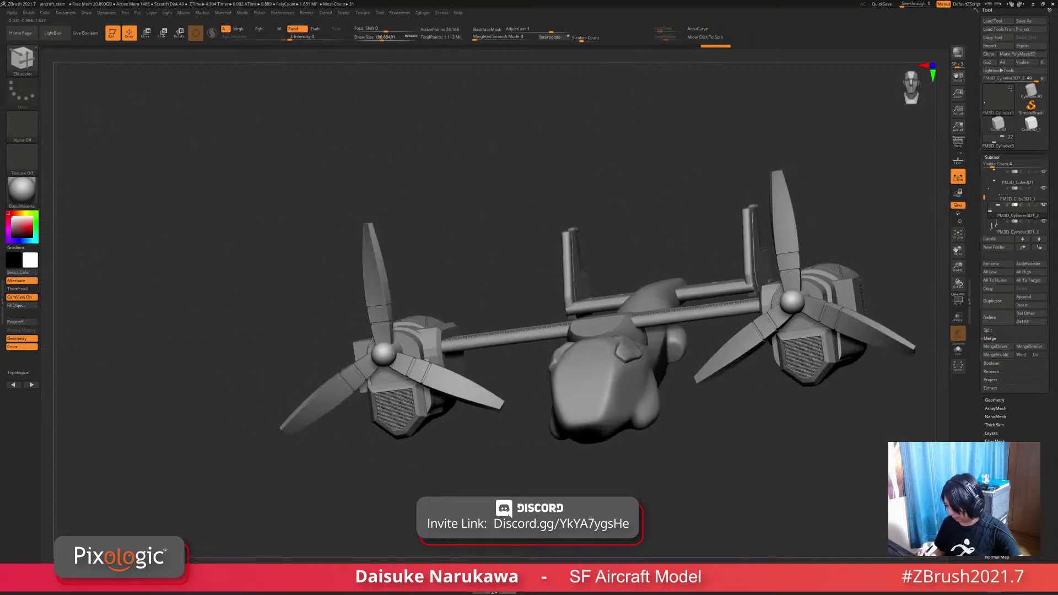
pyautogui.moveTo(761, 358); pyautogui.dragTo(646, 361, button='right')
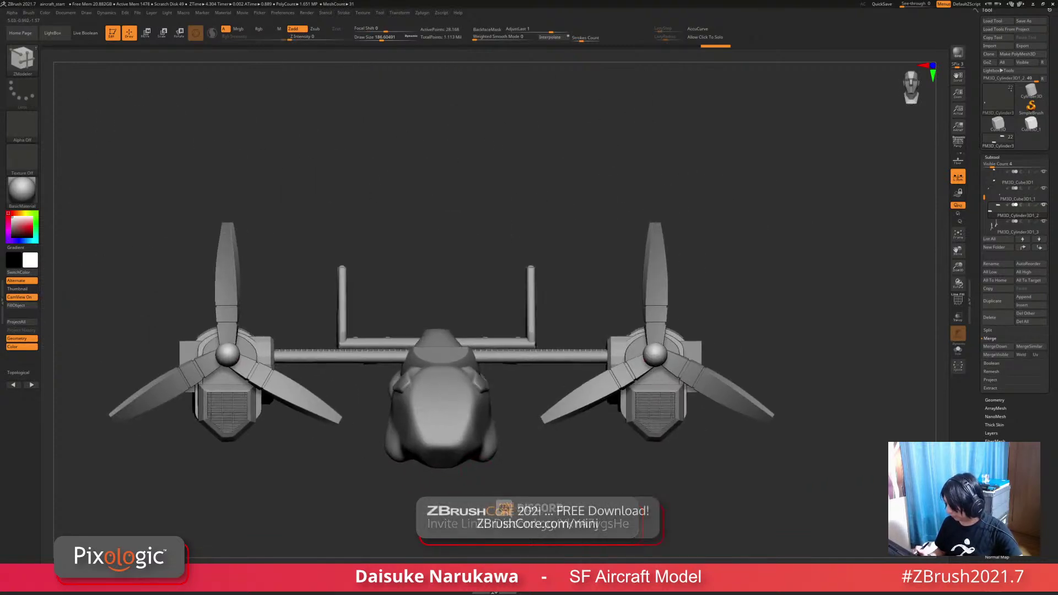
pyautogui.keyDown('shift'); pyautogui.moveTo(646, 474); pyautogui.dragTo(424, 452, button='right'); pyautogui.keyUp('shift')
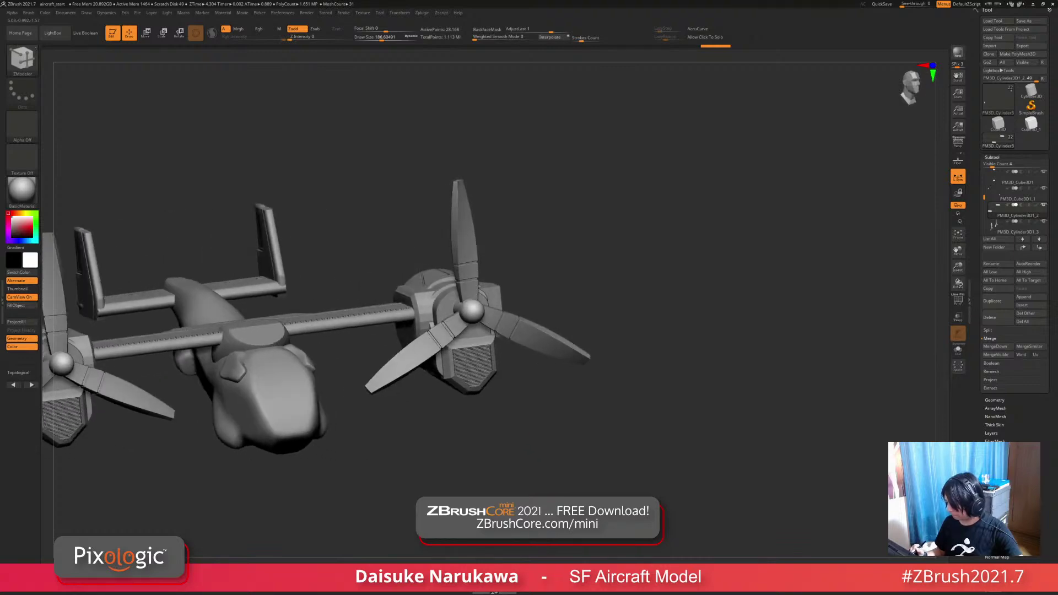
pyautogui.moveTo(661, 408); pyautogui.dragTo(684, 419, button='right')
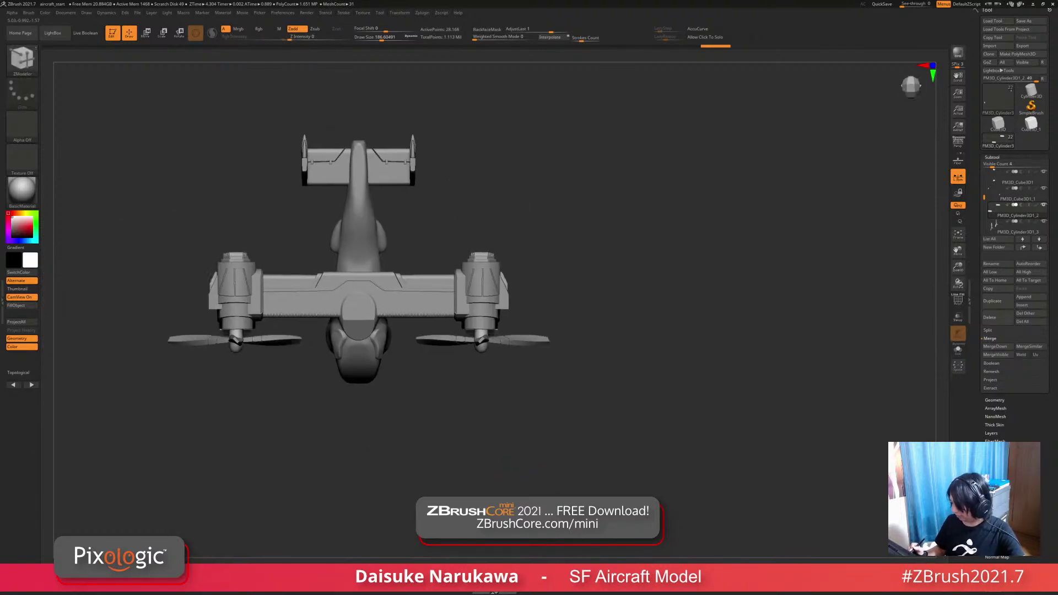
pyautogui.moveTo(511, 469)
pyautogui.mouseDown(button='right')
pyautogui.moveTo(490, 413)
pyautogui.moveTo(447, 427)
pyautogui.moveTo(440, 447)
pyautogui.mouseUp(button='right')
pyautogui.keyDown('alt'); pyautogui.click(407, 364); pyautogui.keyUp('alt')
pyautogui.moveTo(441, 446)
pyautogui.mouseDown(button='right')
pyautogui.moveTo(402, 438)
pyautogui.moveTo(476, 468)
pyautogui.mouseUp(button='right')
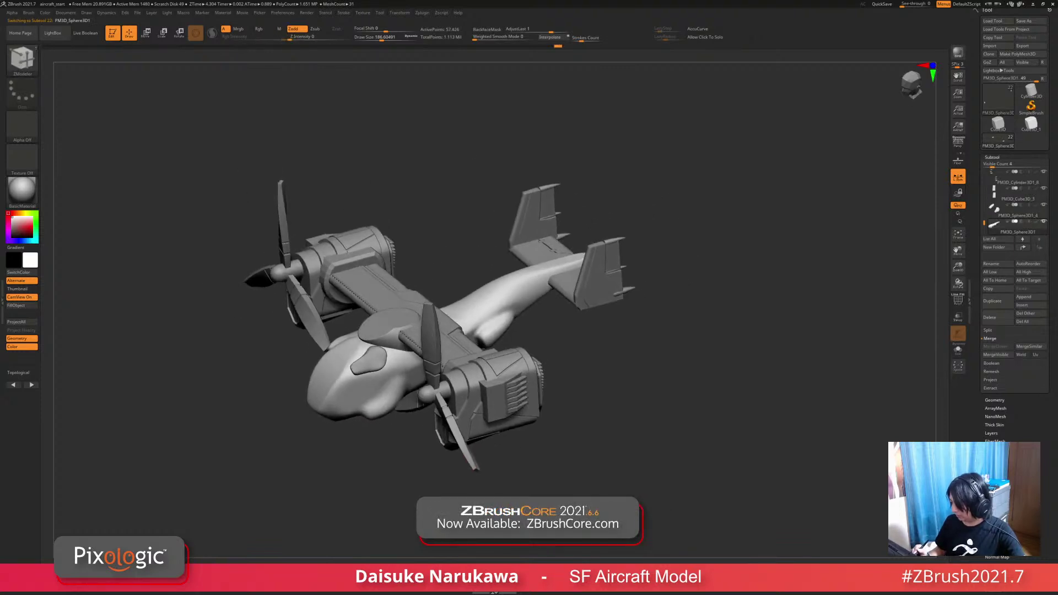
pyautogui.moveTo(331, 397); pyautogui.dragTo(259, 419, button='right')
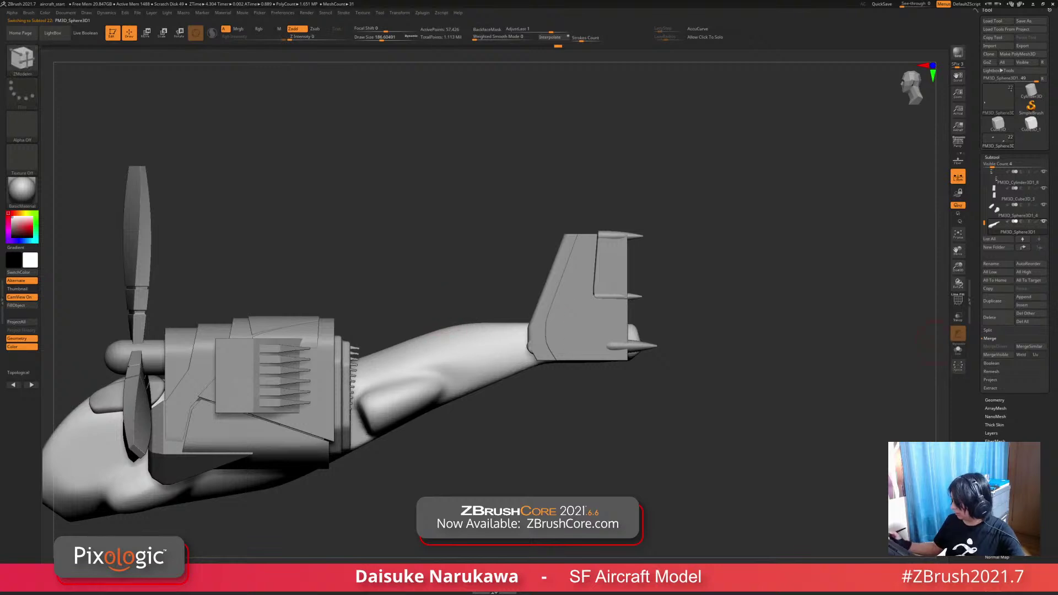
pyautogui.click(958, 349)
pyautogui.keyDown('alt'); pyautogui.moveTo(344, 459); pyautogui.dragTo(475, 375, button='right'); pyautogui.keyUp('alt')
# Step: Cut an angular panel line over the rear fuselage's upper side with KnifeCurve in BRadius mode at Draw Size 8
pyautogui.keyDown('ctrl'); pyautogui.keyDown('shift'); pyautogui.click(23, 60); pyautogui.keyUp('shift'); pyautogui.keyUp('ctrl')
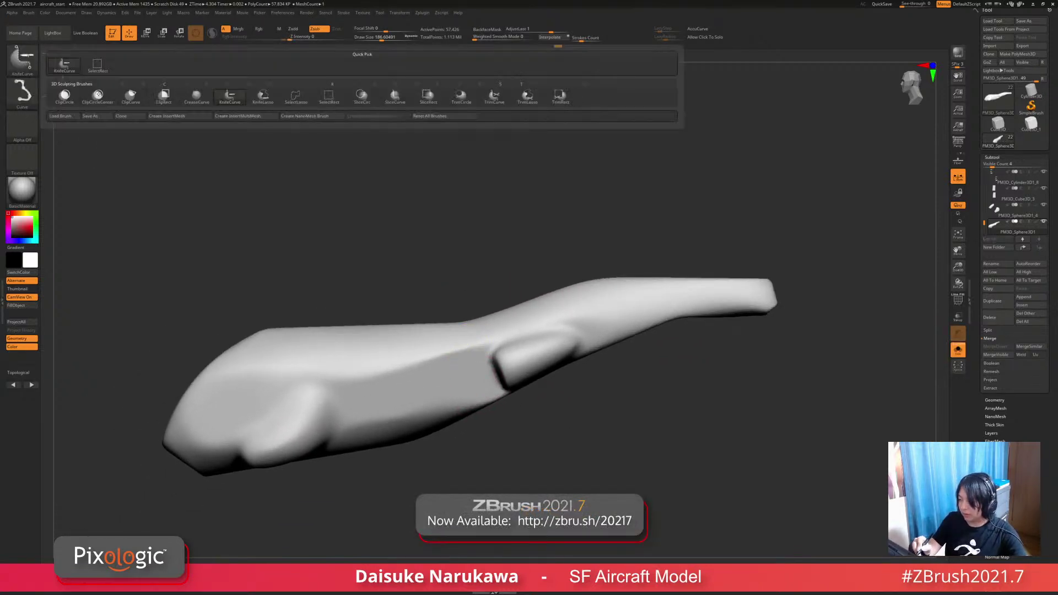
pyautogui.keyDown('ctrl'); pyautogui.keyDown('shift'); pyautogui.click(64, 65); pyautogui.keyUp('shift'); pyautogui.keyUp('ctrl')
pyautogui.hotkey('ctrl', 'space')
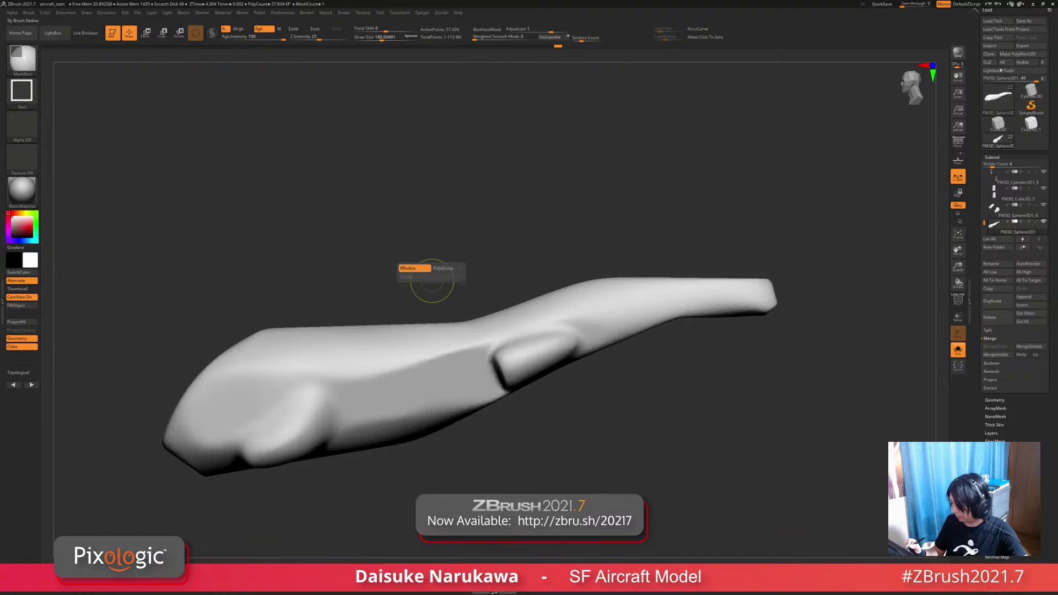
pyautogui.press('b')
pyautogui.press('z')
pyautogui.press('m')
pyautogui.keyDown('alt'); pyautogui.moveTo(432, 281); pyautogui.dragTo(343, 292, button='right'); pyautogui.keyUp('alt')
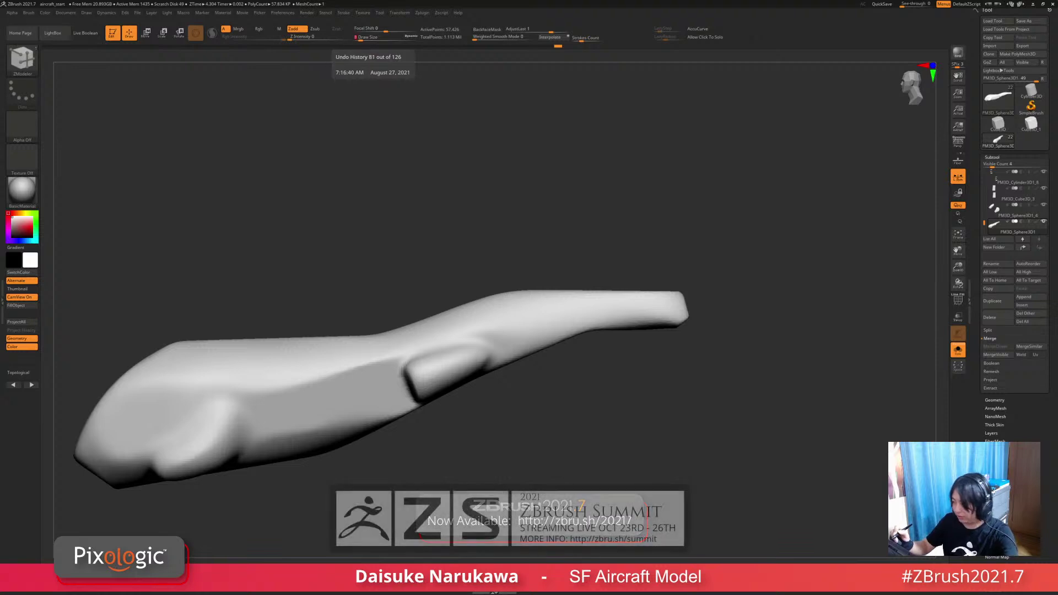
pyautogui.hotkey('ctrl', 'shift')
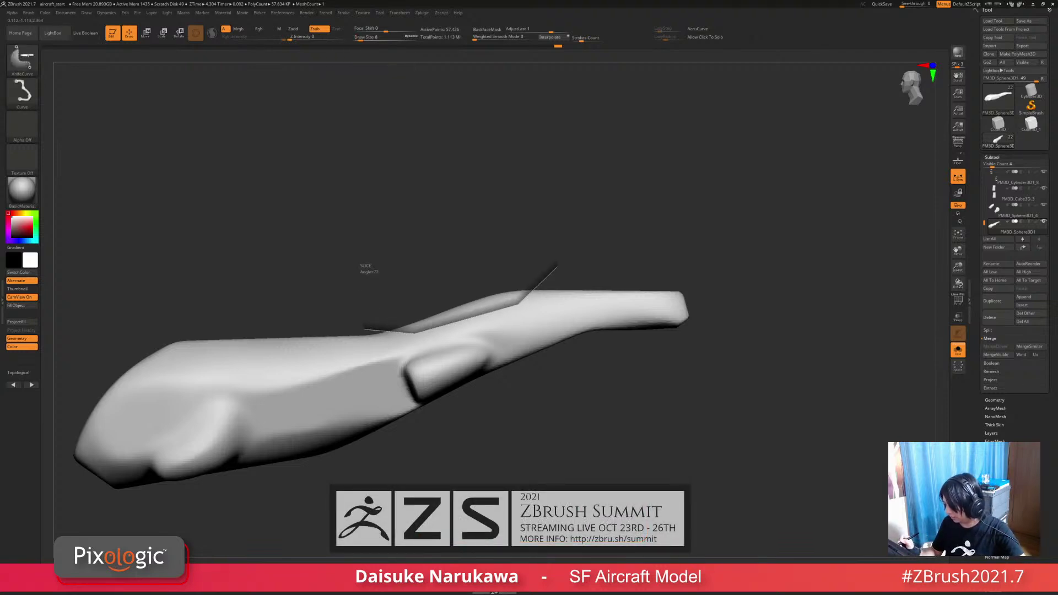
pyautogui.keyDown('ctrl'); pyautogui.keyDown('shift'); pyautogui.moveTo(363, 327); pyautogui.dragTo(364, 327); pyautogui.keyUp('shift'); pyautogui.keyUp('ctrl')
# Step: Cut an angular panel line around the cockpit area on the upper nose of the fuselage with KnifeCurve
pyautogui.moveTo(540, 419)
pyautogui.mouseDown()
pyautogui.moveTo(639, 454)
pyautogui.moveTo(567, 422)
pyautogui.moveTo(370, 391)
pyautogui.mouseUp()
pyautogui.press('ctrl')
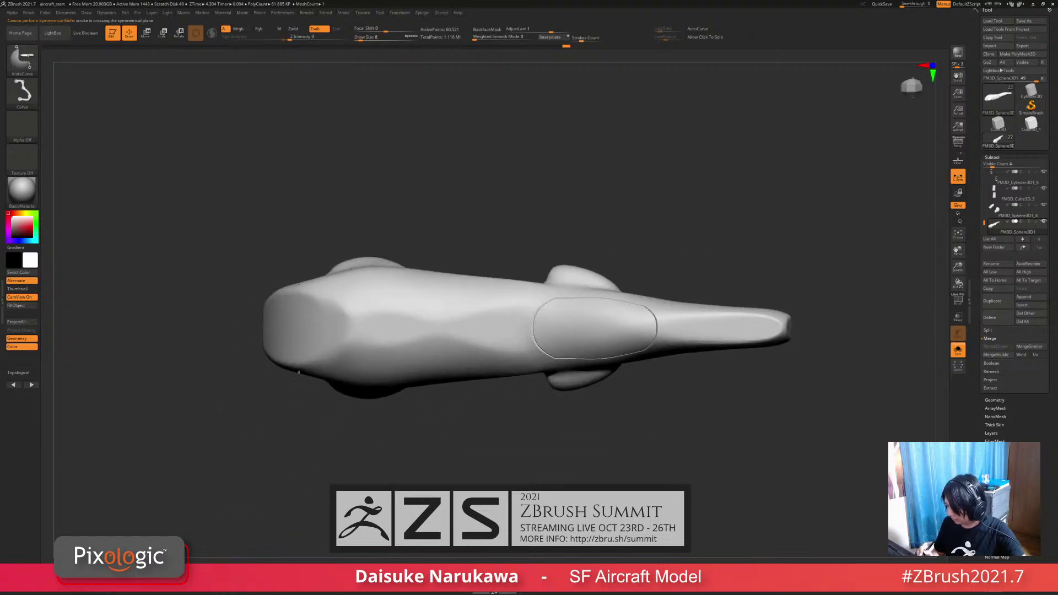
pyautogui.keyDown('shift'); pyautogui.moveTo(298, 384); pyautogui.dragTo(295, 347); pyautogui.keyUp('shift')
pyautogui.hotkey('ctrl', 'shift')
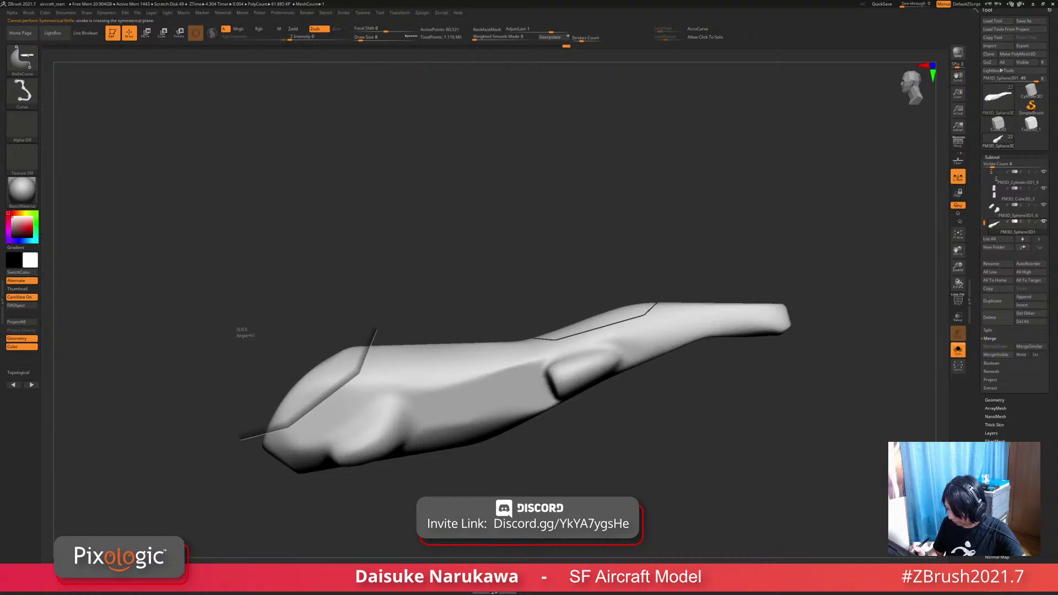
pyautogui.hotkey('ctrl', 'z')
pyautogui.keyDown('ctrl'); pyautogui.keyDown('shift'); pyautogui.moveTo(239, 428); pyautogui.dragTo(294, 426); pyautogui.keyUp('shift'); pyautogui.keyUp('ctrl')
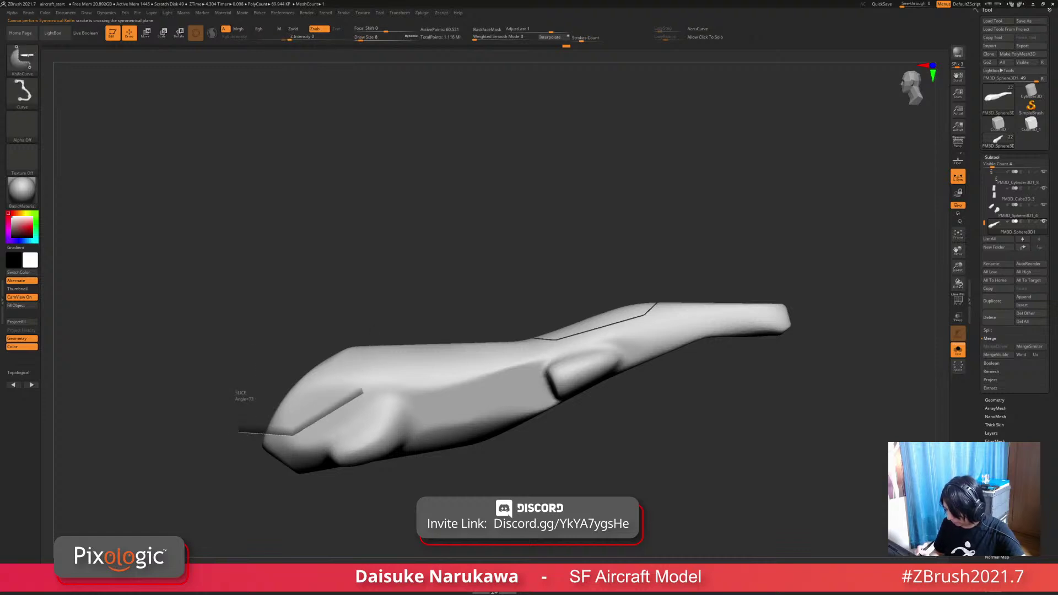
pyautogui.keyDown('ctrl'); pyautogui.keyDown('shift'); pyautogui.moveTo(399, 336); pyautogui.dragTo(394, 329); pyautogui.keyUp('shift'); pyautogui.keyUp('ctrl')
# Step: Cut an angular panel line into the fuselage's upper edge between the nose and rear panels with KnifeCurve
pyautogui.moveTo(430, 221); pyautogui.dragTo(507, 265)
pyautogui.moveTo(474, 452); pyautogui.dragTo(428, 419)
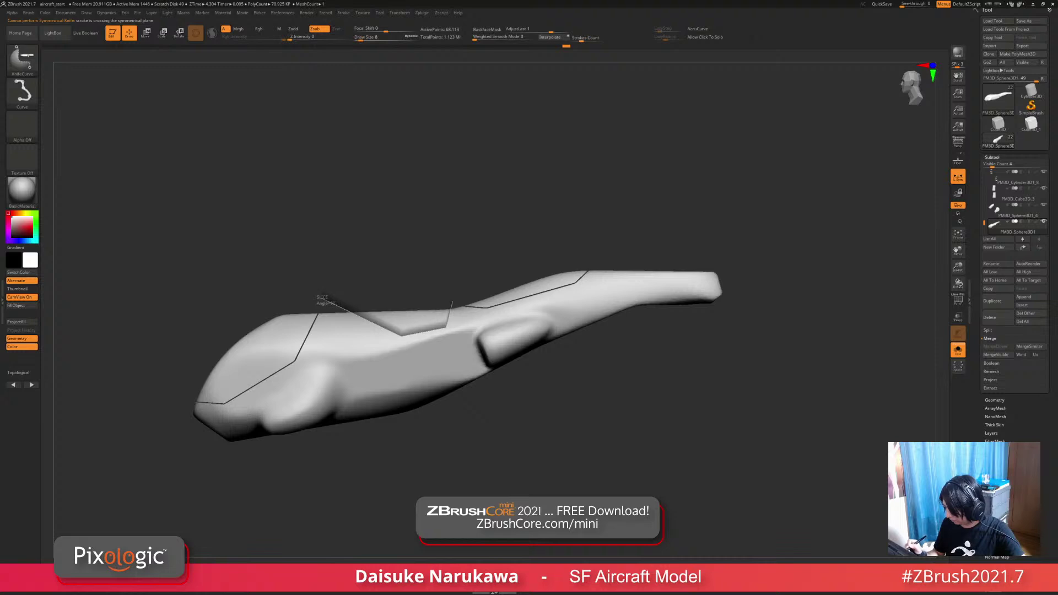
pyautogui.keyDown('ctrl'); pyautogui.keyDown('shift'); pyautogui.moveTo(452, 302); pyautogui.dragTo(453, 301); pyautogui.keyUp('shift'); pyautogui.keyUp('ctrl')
pyautogui.hotkey('ctrl', 'z')
pyautogui.keyDown('ctrl'); pyautogui.keyDown('shift'); pyautogui.moveTo(338, 298); pyautogui.dragTo(436, 319); pyautogui.keyUp('shift'); pyautogui.keyUp('ctrl')
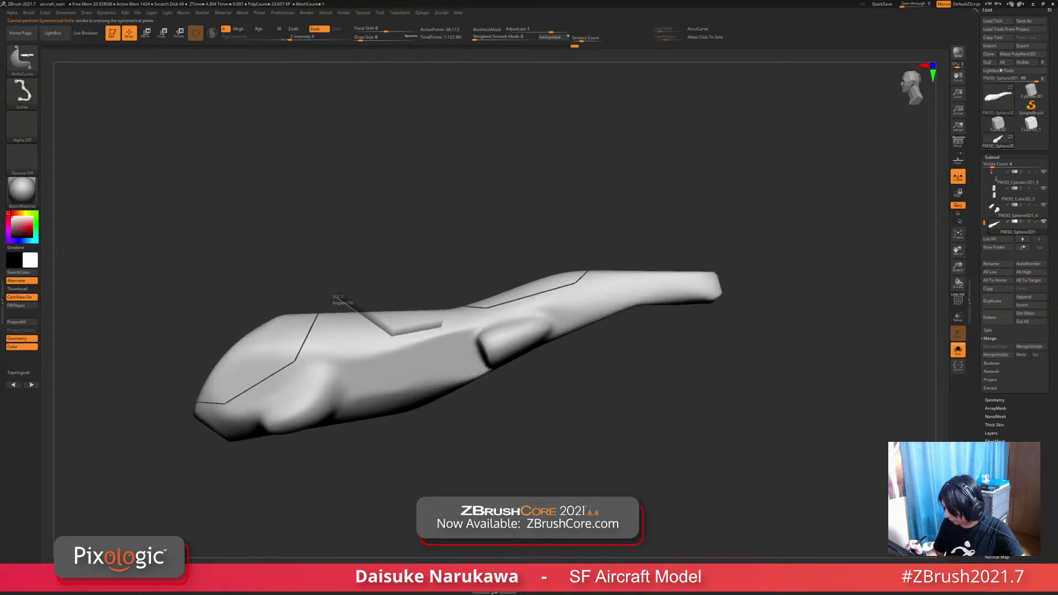
pyautogui.keyDown('ctrl'); pyautogui.keyDown('shift'); pyautogui.moveTo(453, 298); pyautogui.dragTo(454, 297); pyautogui.keyUp('shift'); pyautogui.keyUp('ctrl')
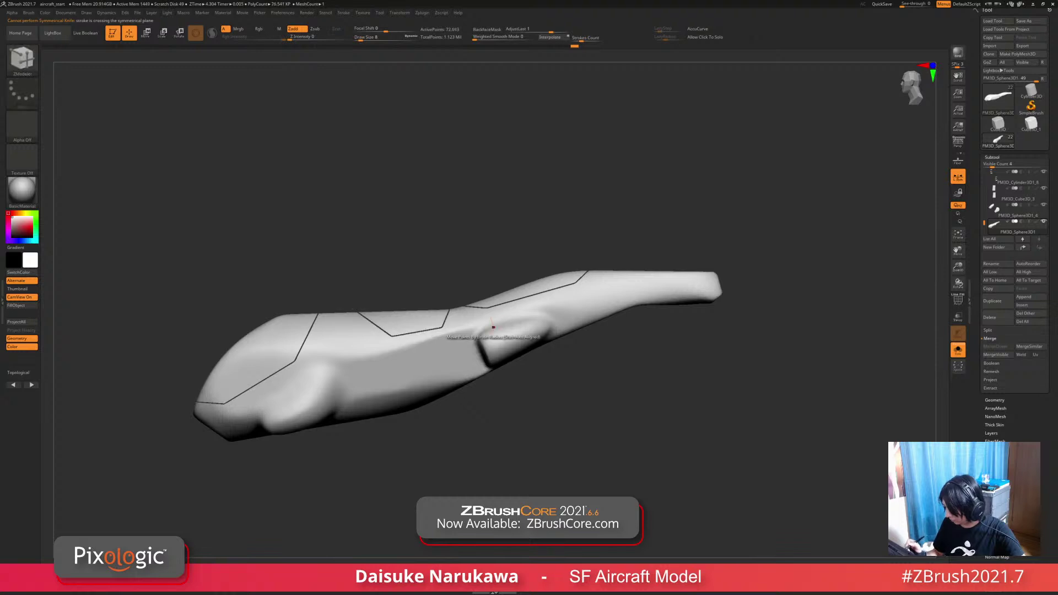
# Step: Leave Solo mode, give each cut fuselage panel its own polygroup with Auto Groups, and check the groups in PolyFrame
pyautogui.moveTo(513, 403)
pyautogui.mouseDown()
pyautogui.moveTo(532, 435)
pyautogui.moveTo(589, 469)
pyautogui.moveTo(568, 460)
pyautogui.moveTo(551, 491)
pyautogui.moveTo(560, 460)
pyautogui.moveTo(532, 477)
pyautogui.moveTo(523, 419)
pyautogui.moveTo(590, 427)
pyautogui.moveTo(578, 485)
pyautogui.moveTo(523, 422)
pyautogui.moveTo(570, 457)
pyautogui.moveTo(581, 485)
pyautogui.mouseUp()
pyautogui.click(958, 349)
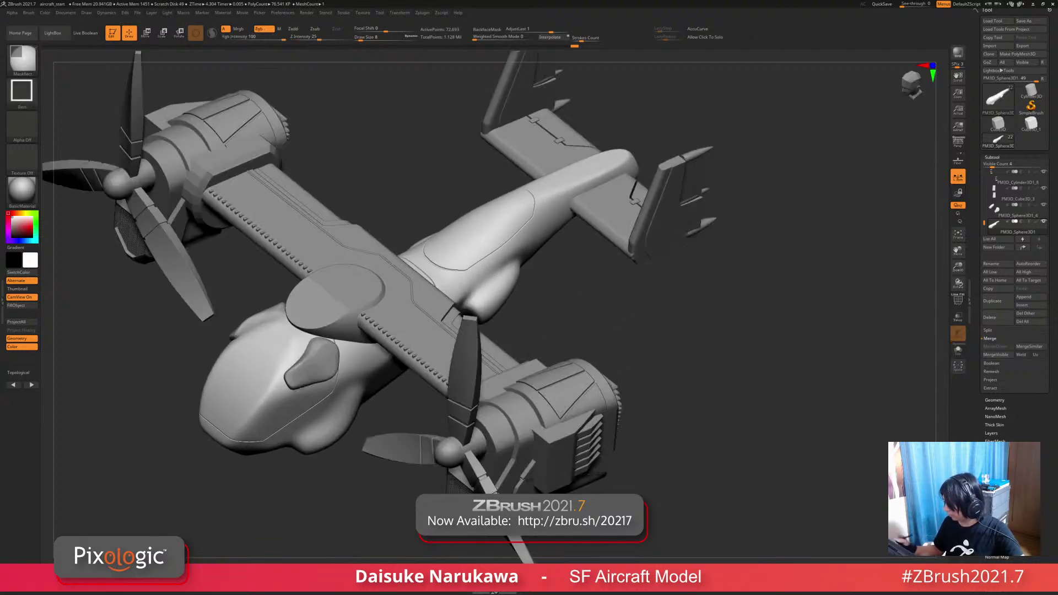
pyautogui.moveTo(711, 397)
pyautogui.mouseDown()
pyautogui.moveTo(755, 326)
pyautogui.moveTo(713, 397)
pyautogui.mouseUp()
pyautogui.keyDown('alt'); pyautogui.moveTo(182, 361); pyautogui.dragTo(201, 369); pyautogui.keyUp('alt')
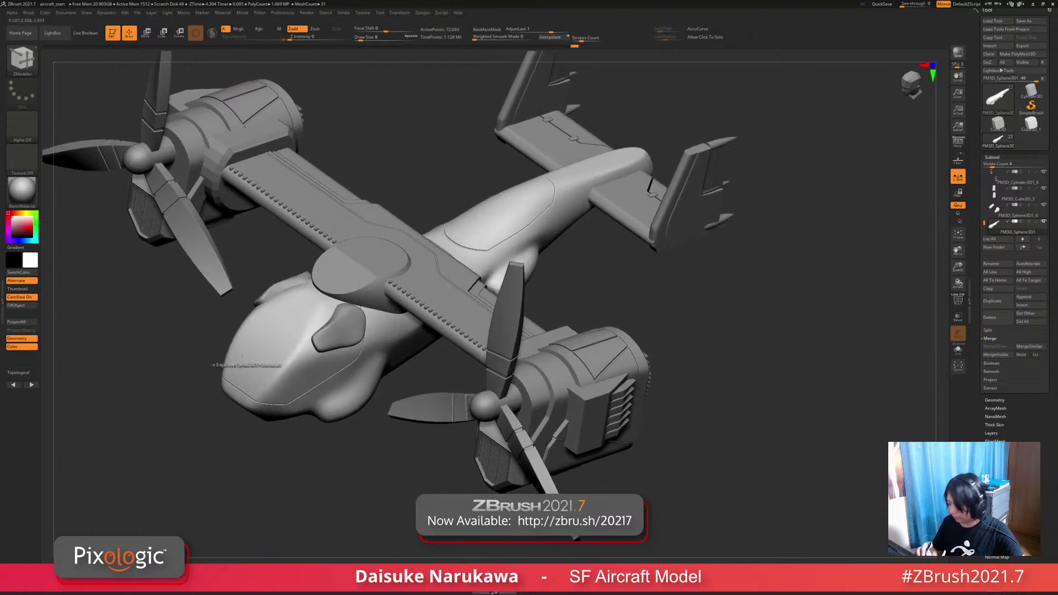
pyautogui.press('w')
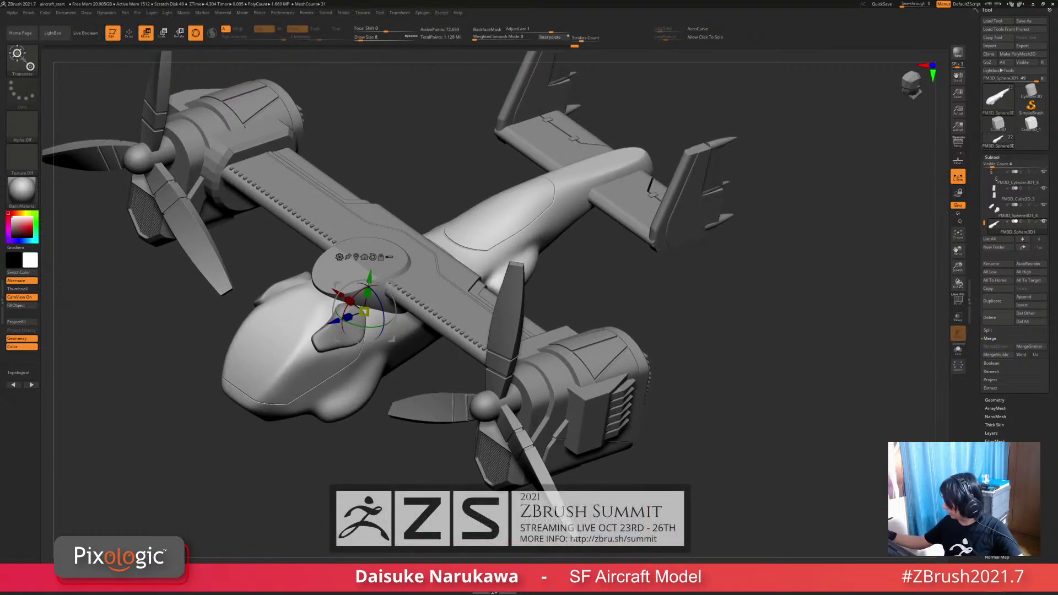
pyautogui.click(992, 157)
pyautogui.click(996, 265)
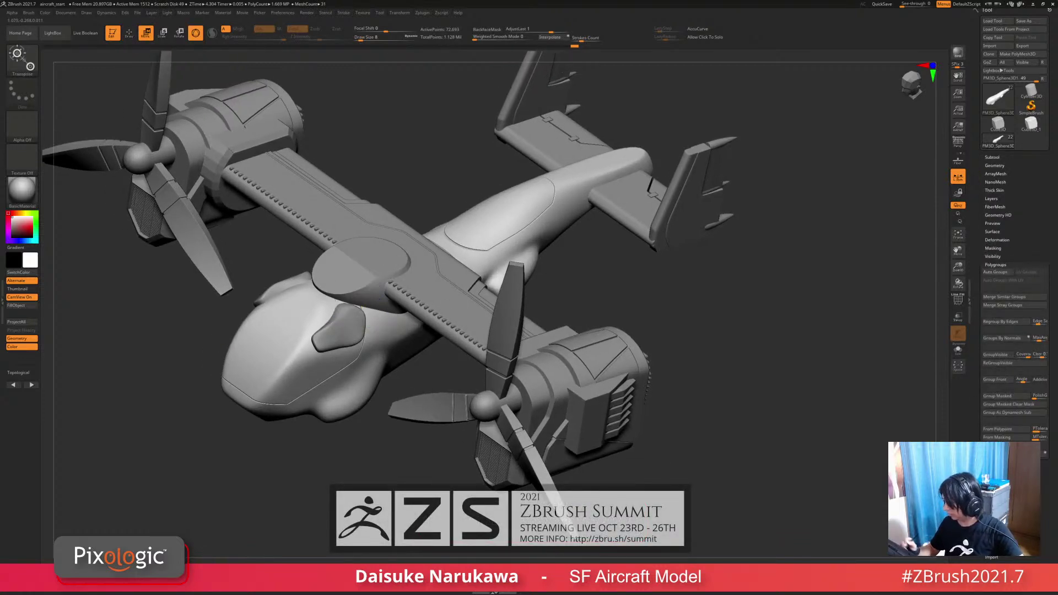
pyautogui.moveTo(379, 299); pyautogui.dragTo(375, 321, button='right')
pyautogui.hotkey('shift', 'f')
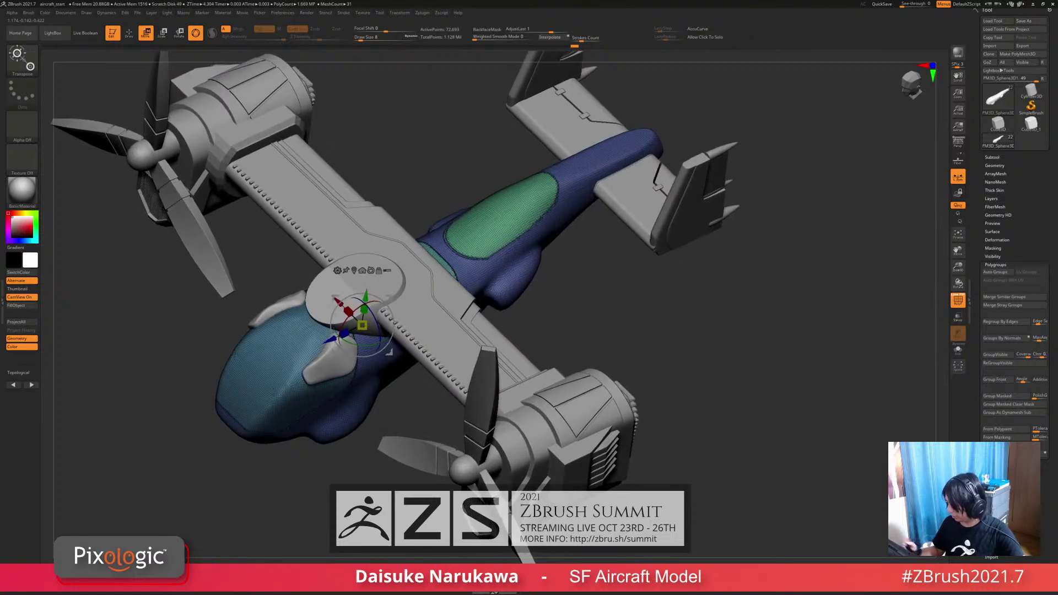
pyautogui.hotkey('shift', 'f')
pyautogui.keyDown('alt'); pyautogui.moveTo(389, 352); pyautogui.dragTo(420, 343); pyautogui.keyUp('alt')
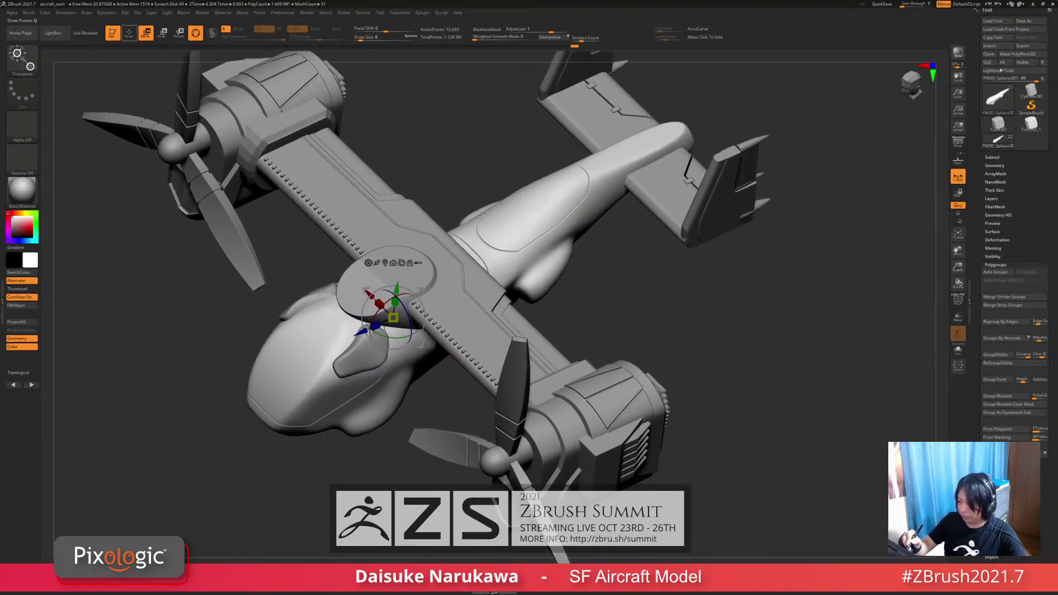
# Step: Mask everything except the cockpit canopy panel and sink it into the nose with the Move gizmo
pyautogui.press('q')
pyautogui.press('w')
pyautogui.keyDown('shift'); pyautogui.moveTo(303, 346); pyautogui.dragTo(369, 337, button='right'); pyautogui.keyUp('shift')
pyautogui.keyDown('alt'); pyautogui.click(283, 366); pyautogui.keyUp('alt')
pyautogui.moveTo(284, 349); pyautogui.dragTo(326, 323, button='right')
pyautogui.click(294, 311)
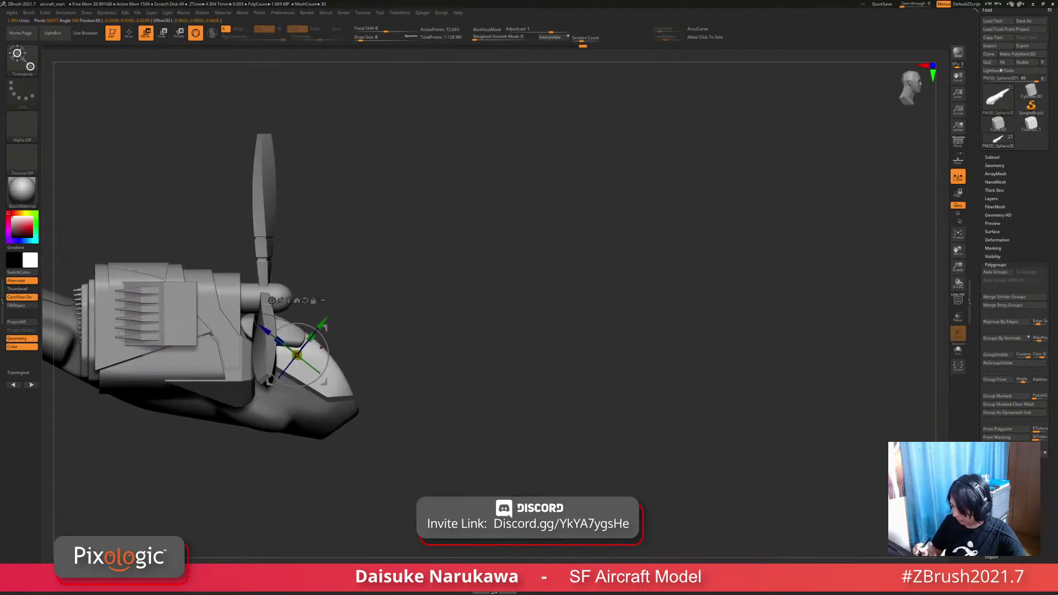
pyautogui.moveTo(327, 323); pyautogui.dragTo(316, 334)
pyautogui.moveTo(316, 334); pyautogui.dragTo(231, 413, button='right')
pyautogui.moveTo(353, 349); pyautogui.dragTo(430, 350)
pyautogui.moveTo(429, 349); pyautogui.dragTo(366, 375, button='right')
# Step: Mask everything except the rear fuselage's top panel and sink it slightly into the body
pyautogui.keyDown('ctrl'); pyautogui.click(515, 298); pyautogui.keyUp('ctrl')
pyautogui.moveTo(496, 265); pyautogui.dragTo(454, 279, button='right')
pyautogui.moveTo(474, 364); pyautogui.dragTo(473, 364)
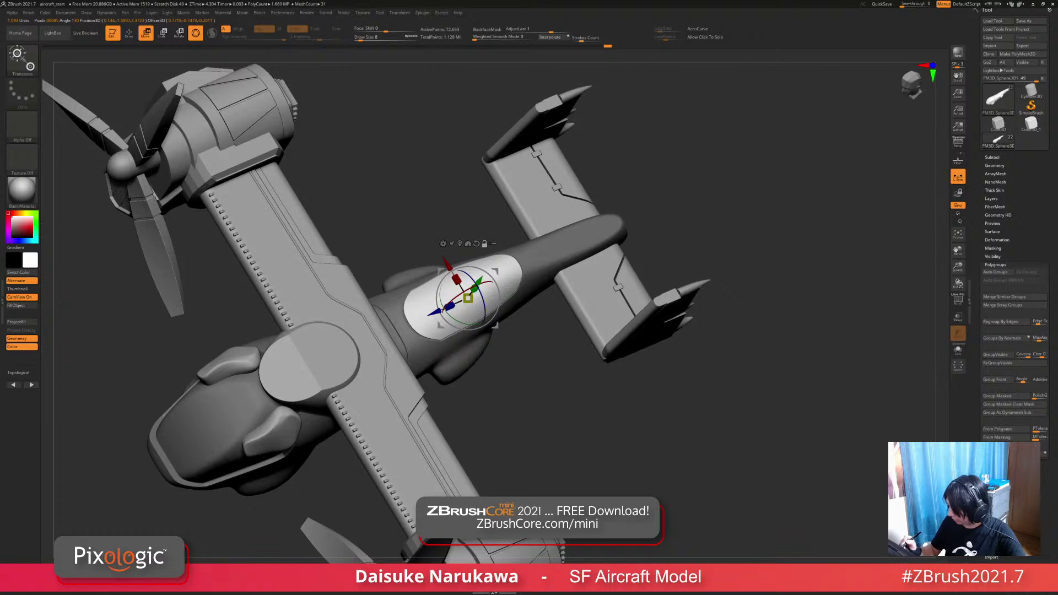
pyautogui.moveTo(463, 352); pyautogui.dragTo(467, 358)
pyautogui.moveTo(463, 353); pyautogui.dragTo(438, 378, button='right')
pyautogui.keyDown('ctrl'); pyautogui.moveTo(650, 386); pyautogui.dragTo(678, 408); pyautogui.keyUp('ctrl')
pyautogui.moveTo(633, 385); pyautogui.dragTo(633, 353, button='right')
# Step: Offset the small panel behind the wing with the gizmo, and clear the mask from the fuselage
pyautogui.keyDown('ctrl'); pyautogui.click(395, 301); pyautogui.keyUp('ctrl')
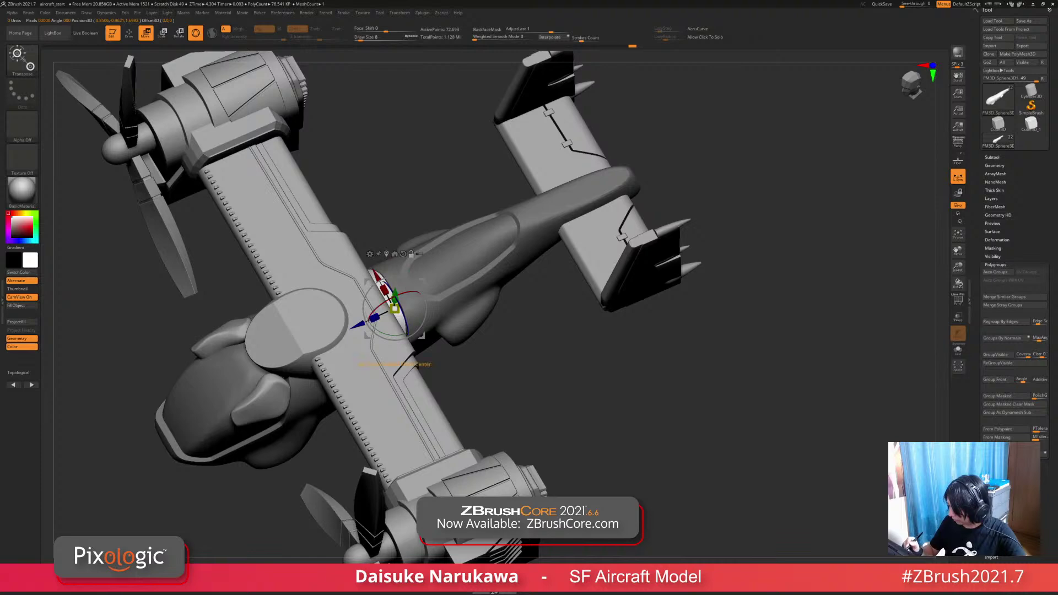
pyautogui.moveTo(393, 359); pyautogui.dragTo(442, 348)
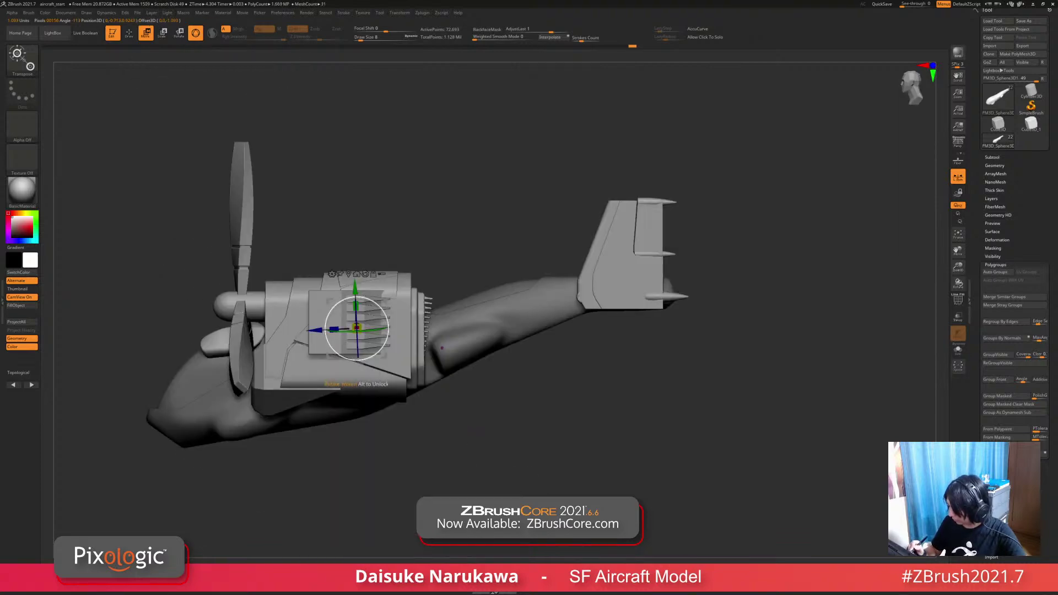
pyautogui.moveTo(478, 432); pyautogui.dragTo(458, 488)
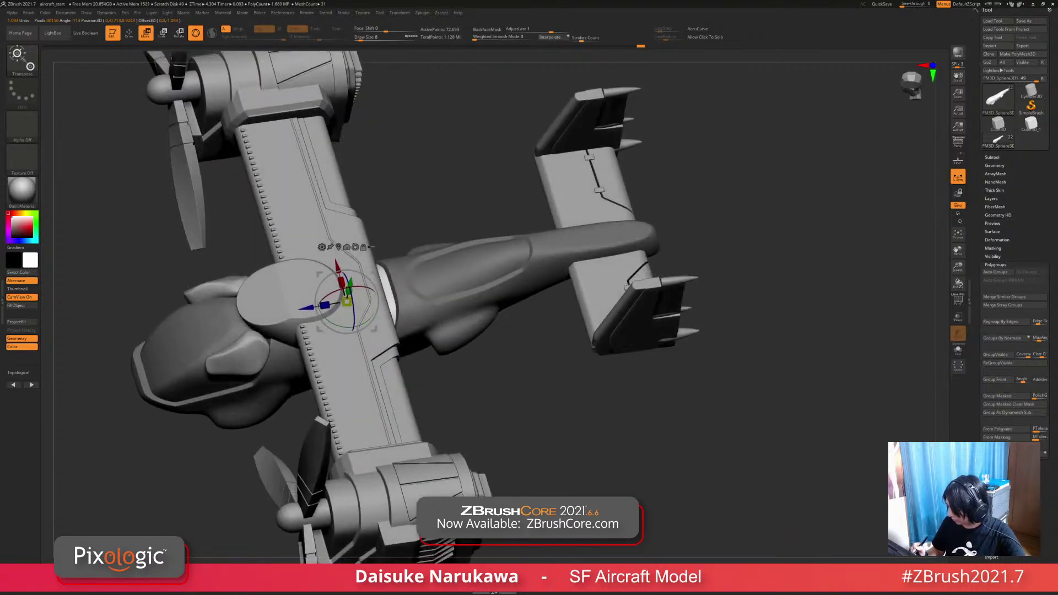
pyautogui.keyDown('ctrl'); pyautogui.moveTo(551, 397); pyautogui.dragTo(579, 419); pyautogui.keyUp('ctrl')
pyautogui.keyDown('ctrl'); pyautogui.moveTo(182, 276); pyautogui.dragTo(263, 67, button='right'); pyautogui.keyUp('ctrl')
pyautogui.moveTo(466, 259); pyautogui.dragTo(419, 441)
# Step: Isolate the cockpit canopy's polygroup and separate the hidden fuselage into its own subtool with Split Hidden
pyautogui.click(333, 345)
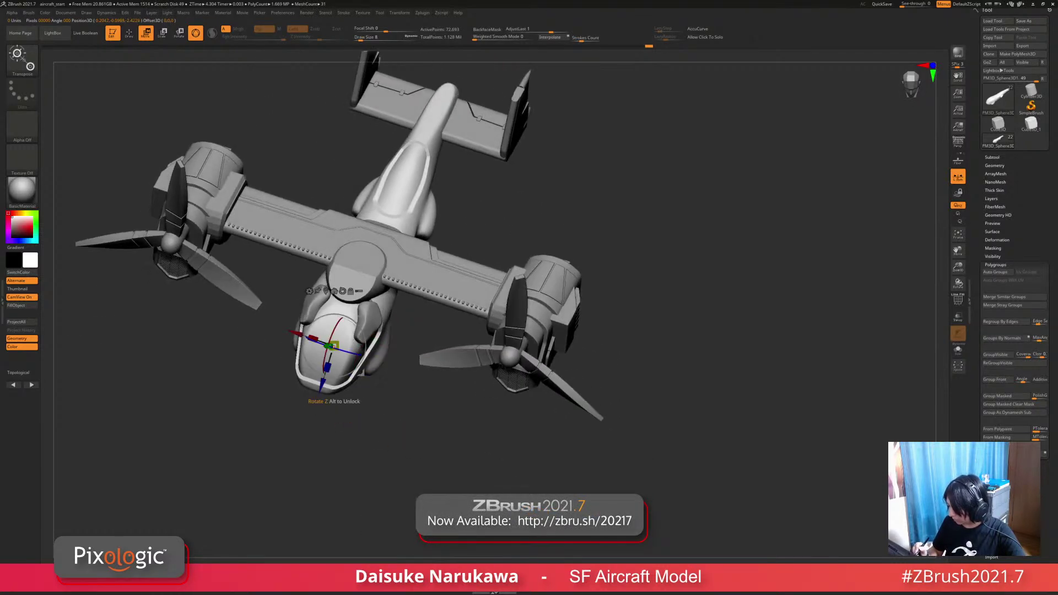
pyautogui.keyDown('ctrl'); pyautogui.moveTo(333, 345); pyautogui.dragTo(333, 399, button='right'); pyautogui.keyUp('ctrl')
pyautogui.keyDown('shift'); pyautogui.moveTo(527, 300); pyautogui.dragTo(527, 242); pyautogui.keyUp('shift')
pyautogui.hotkey('shift', 'f')
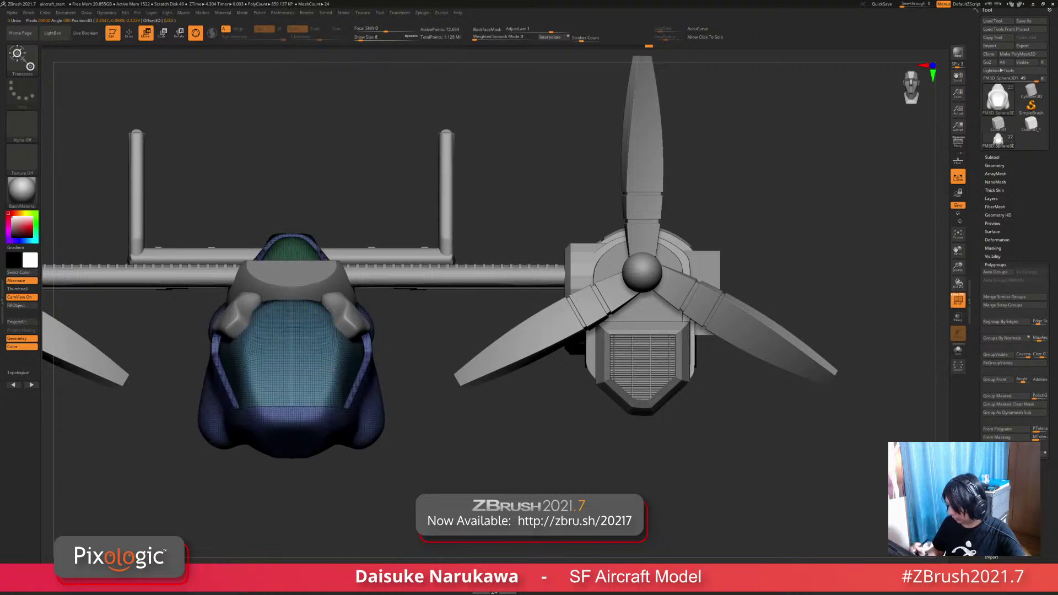
pyautogui.moveTo(518, 309); pyautogui.dragTo(559, 363)
pyautogui.press('q')
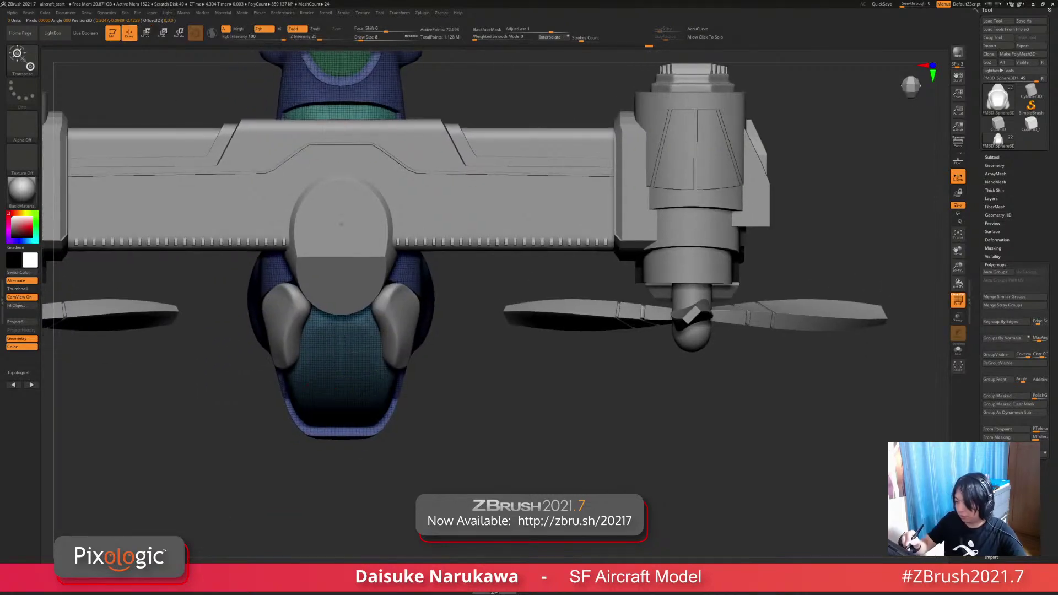
pyautogui.keyDown('ctrl'); pyautogui.keyDown('shift'); pyautogui.click(348, 385); pyautogui.keyUp('shift'); pyautogui.keyUp('ctrl')
pyautogui.moveTo(518, 414); pyautogui.dragTo(475, 336)
pyautogui.click(991, 157)
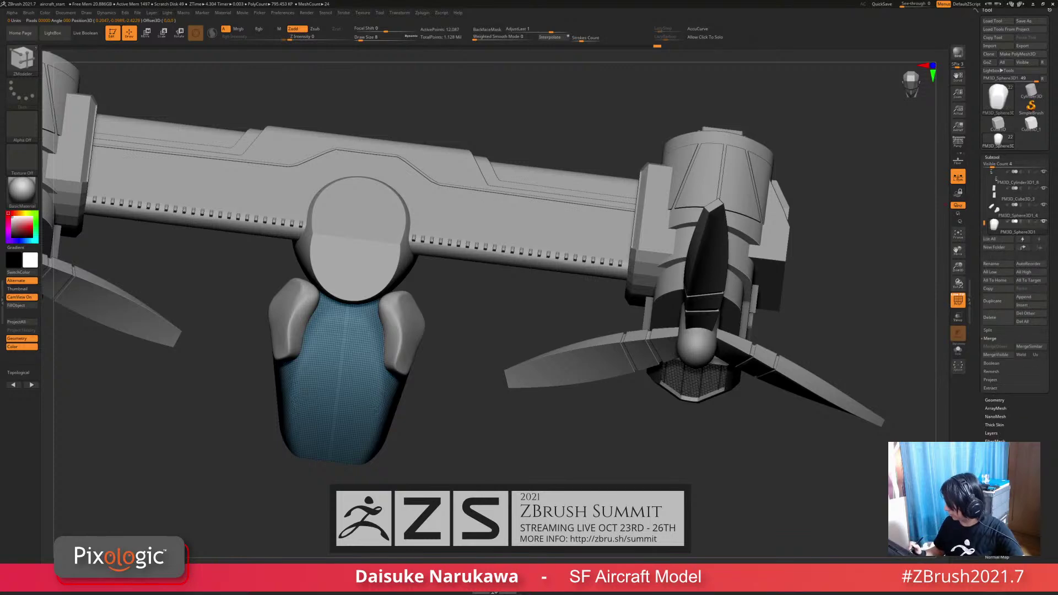
pyautogui.click(989, 330)
pyautogui.click(996, 339)
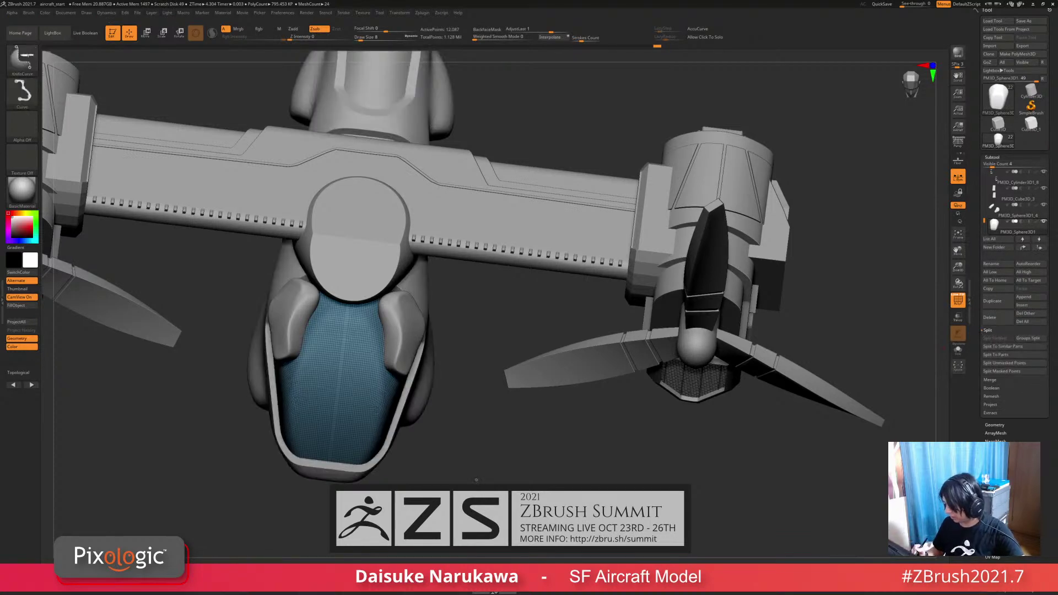
# Step: Show only the canopy in Solo mode from above and cut an angled panel line along one side with KnifeCurve
pyautogui.moveTo(821, 308)
pyautogui.mouseDown()
pyautogui.moveTo(810, 248)
pyautogui.moveTo(827, 381)
pyautogui.moveTo(782, 318)
pyautogui.mouseUp()
pyautogui.hotkey('shift', 'f')
pyautogui.hotkey('shift', 'f')
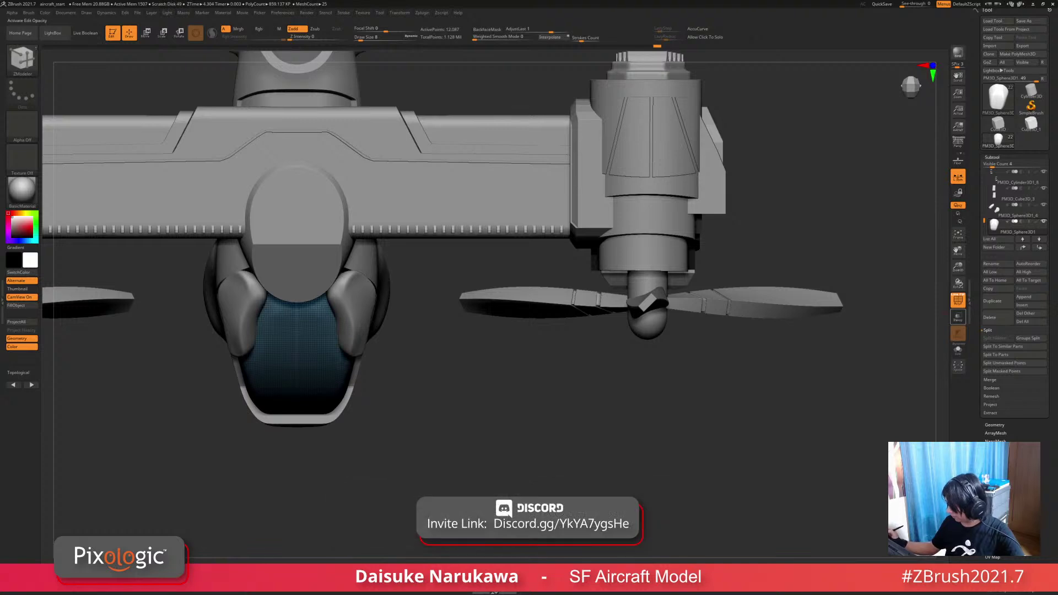
pyautogui.click(958, 350)
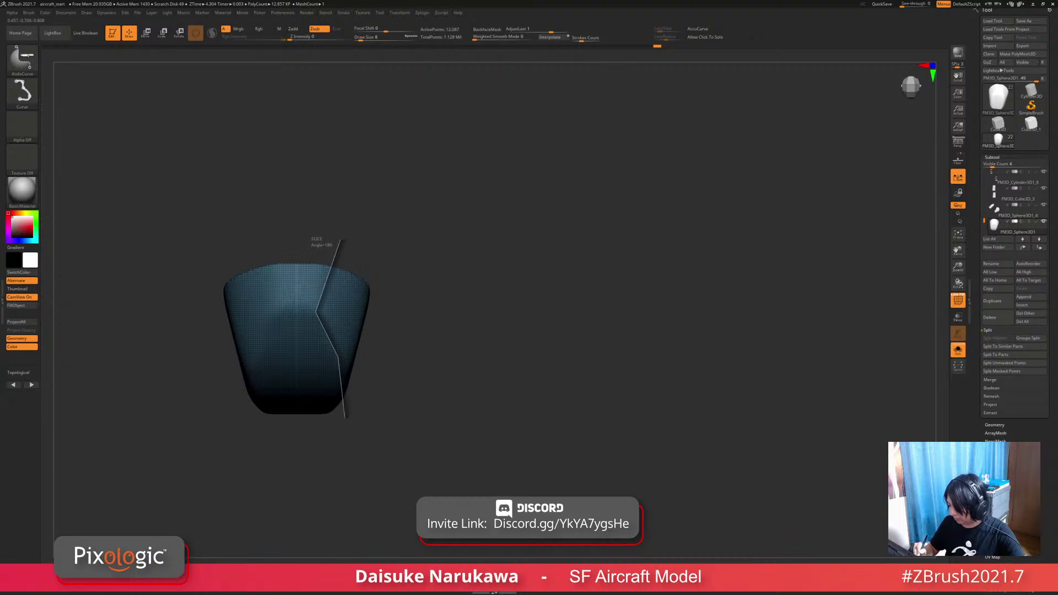
pyautogui.keyDown('ctrl'); pyautogui.keyDown('shift'); pyautogui.moveTo(348, 417); pyautogui.dragTo(348, 417); pyautogui.keyUp('shift'); pyautogui.keyUp('ctrl')
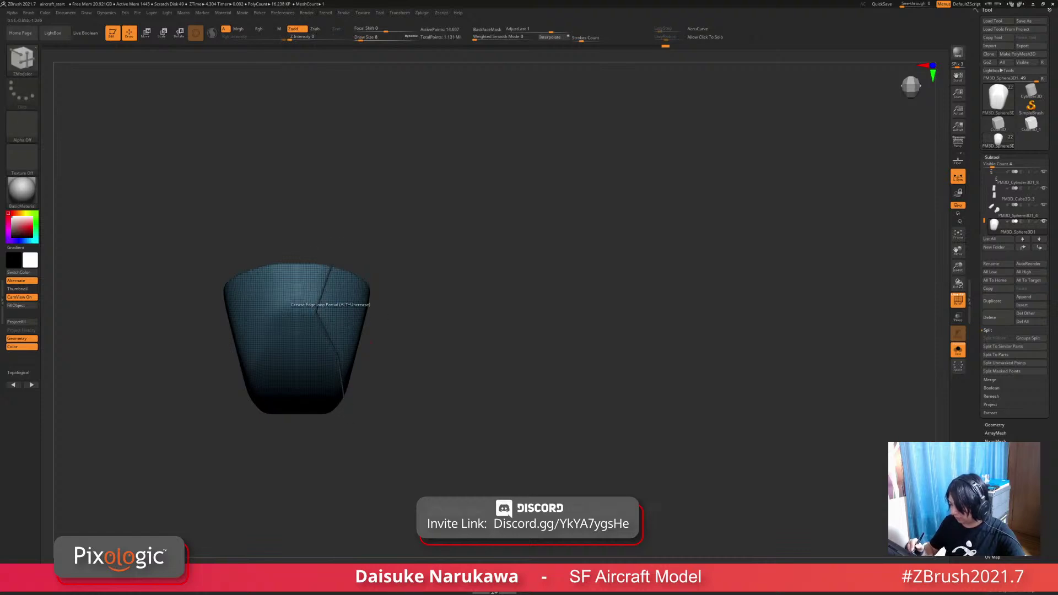
pyautogui.hotkey('ctrl', 'shift')
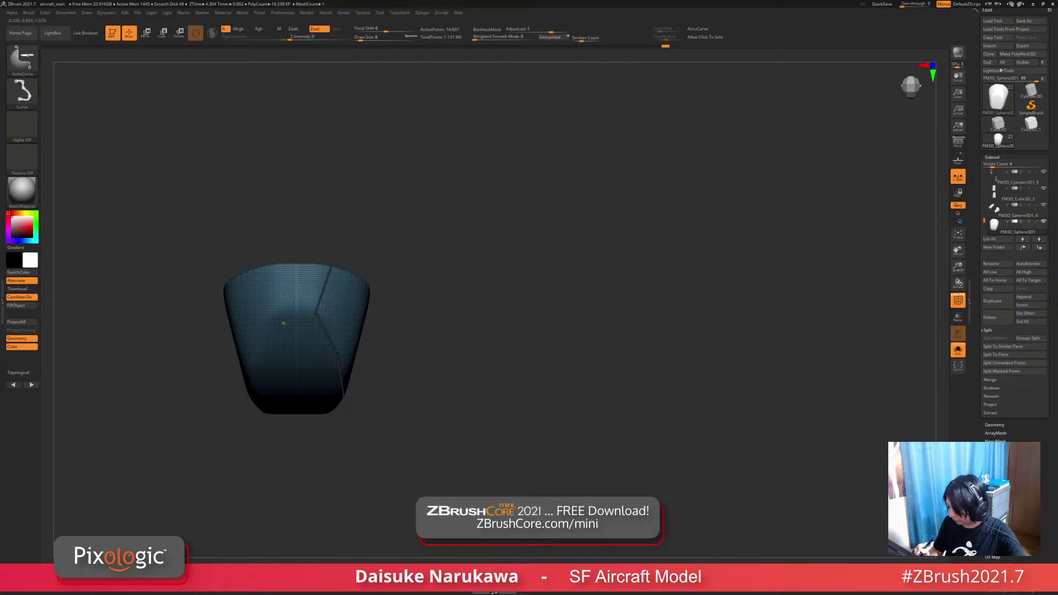
# Step: Cut a matching angled panel line on the canopy's opposite side and join the two bends with a short crosswise line
pyautogui.press('f')
pyautogui.moveTo(67, 284)
pyautogui.keyDown('ctrl'); pyautogui.keyDown('shift'); pyautogui.mouseDown()
pyautogui.moveTo(353, 284)
pyautogui.moveTo(104, 277)
pyautogui.mouseUp(); pyautogui.keyUp('shift'); pyautogui.keyUp('ctrl')
pyautogui.hotkey('ctrl', 'z')
pyautogui.moveTo(353, 353)
pyautogui.keyDown('ctrl'); pyautogui.mouseDown(button='right')
pyautogui.moveTo(330, 276)
pyautogui.moveTo(292, 250)
pyautogui.mouseUp(button='right'); pyautogui.keyUp('ctrl')
pyautogui.hotkey('ctrl', 'm')
pyautogui.keyDown('alt'); pyautogui.moveTo(394, 304); pyautogui.dragTo(501, 390, button='right'); pyautogui.keyUp('alt')
pyautogui.moveTo(348, 391)
pyautogui.keyDown('alt'); pyautogui.mouseDown(button='right')
pyautogui.moveTo(386, 356)
pyautogui.moveTo(331, 400)
pyautogui.mouseUp(button='right'); pyautogui.keyUp('alt')
# Step: Cut a straight crosswise panel line over the canopy's front part, between the two side lines
pyautogui.moveTo(243, 376)
pyautogui.keyDown('ctrl'); pyautogui.keyDown('shift'); pyautogui.mouseDown()
pyautogui.moveTo(373, 387)
pyautogui.moveTo(366, 376)
pyautogui.mouseUp(); pyautogui.keyUp('shift'); pyautogui.keyUp('ctrl')
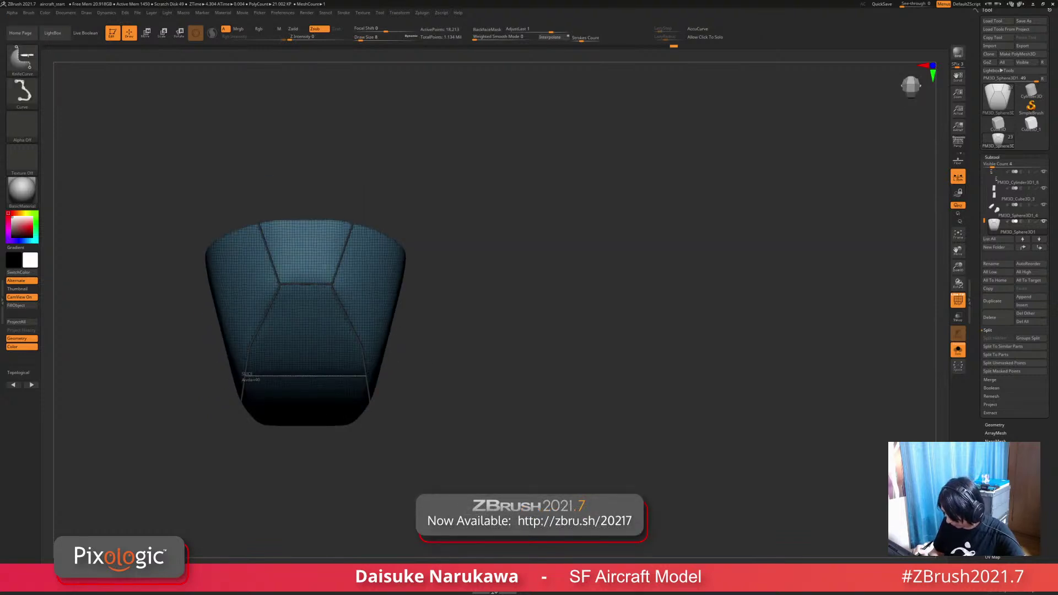
pyautogui.keyDown('ctrl'); pyautogui.keyDown('shift'); pyautogui.moveTo(366, 376); pyautogui.dragTo(370, 377); pyautogui.keyUp('shift'); pyautogui.keyUp('ctrl')
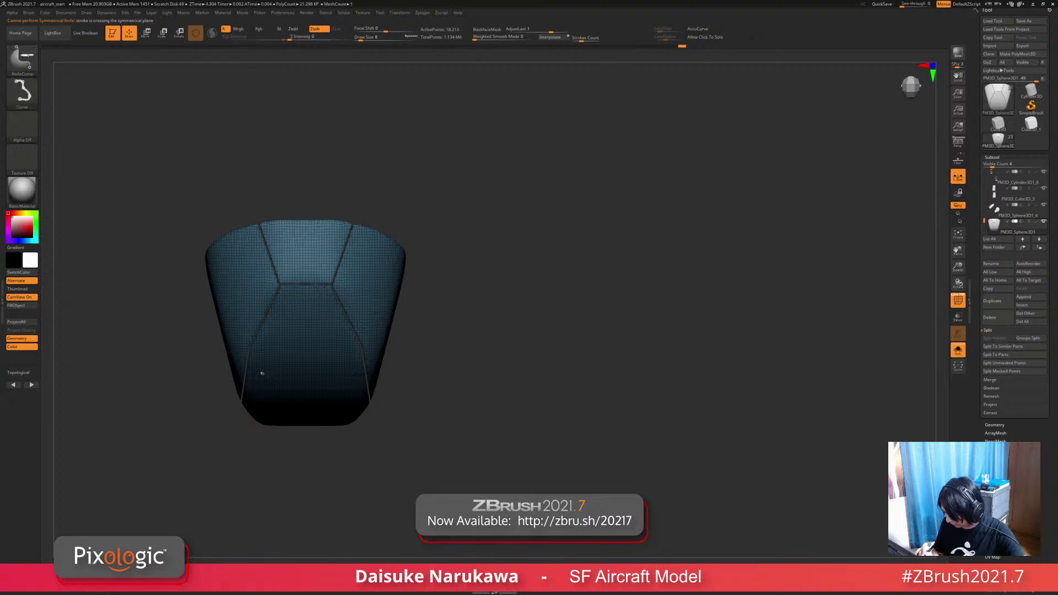
pyautogui.keyDown('ctrl'); pyautogui.moveTo(262, 375); pyautogui.dragTo(230, 367, button='right'); pyautogui.keyUp('ctrl')
pyautogui.moveTo(326, 365)
pyautogui.keyDown('ctrl'); pyautogui.keyDown('shift'); pyautogui.mouseDown()
pyautogui.moveTo(471, 367)
pyautogui.moveTo(224, 371)
pyautogui.mouseUp(); pyautogui.keyUp('shift'); pyautogui.keyUp('ctrl')
pyautogui.hotkey('ctrl', 'z')
pyautogui.keyDown('ctrl'); pyautogui.moveTo(226, 370); pyautogui.dragTo(230, 331, button='right'); pyautogui.keyUp('ctrl')
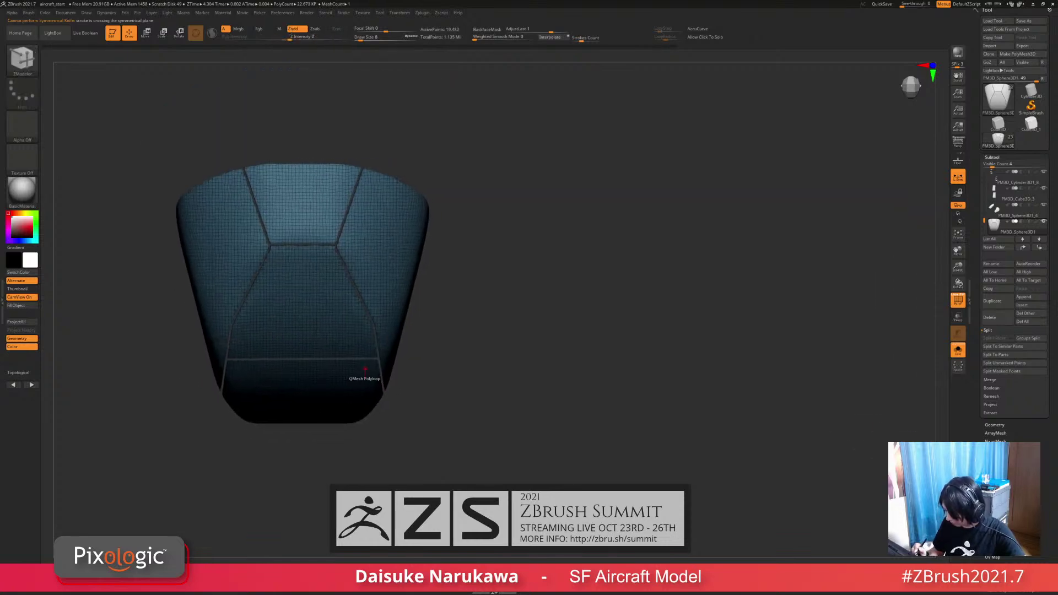
pyautogui.moveTo(364, 371); pyautogui.dragTo(413, 289, button='right')
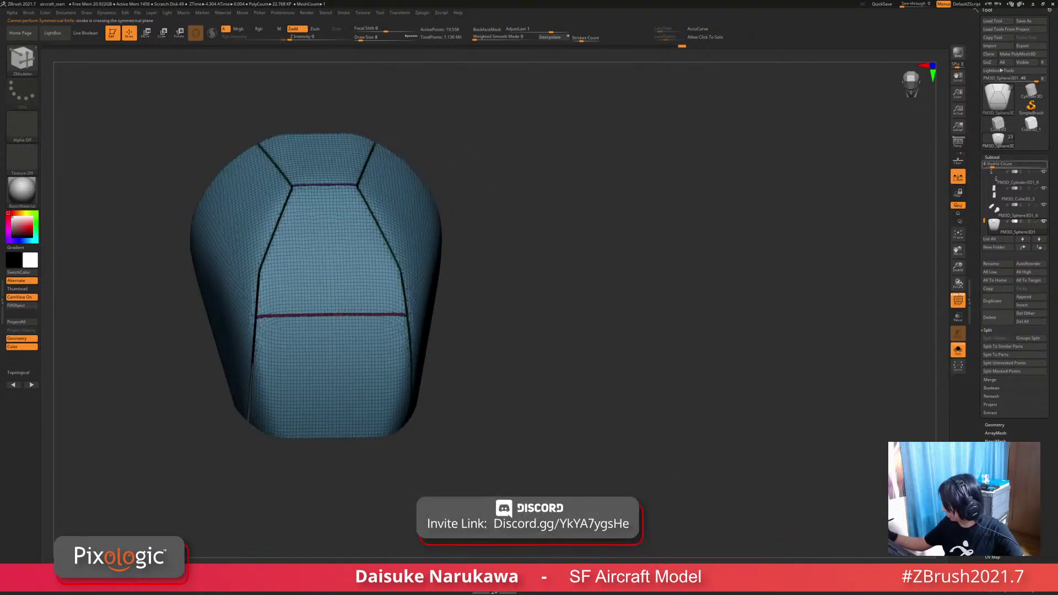
# Step: Assign the canopy's cut panels to separate polygroups with Auto Groups and turn off PolyFrame
pyautogui.click(992, 158)
pyautogui.click(996, 265)
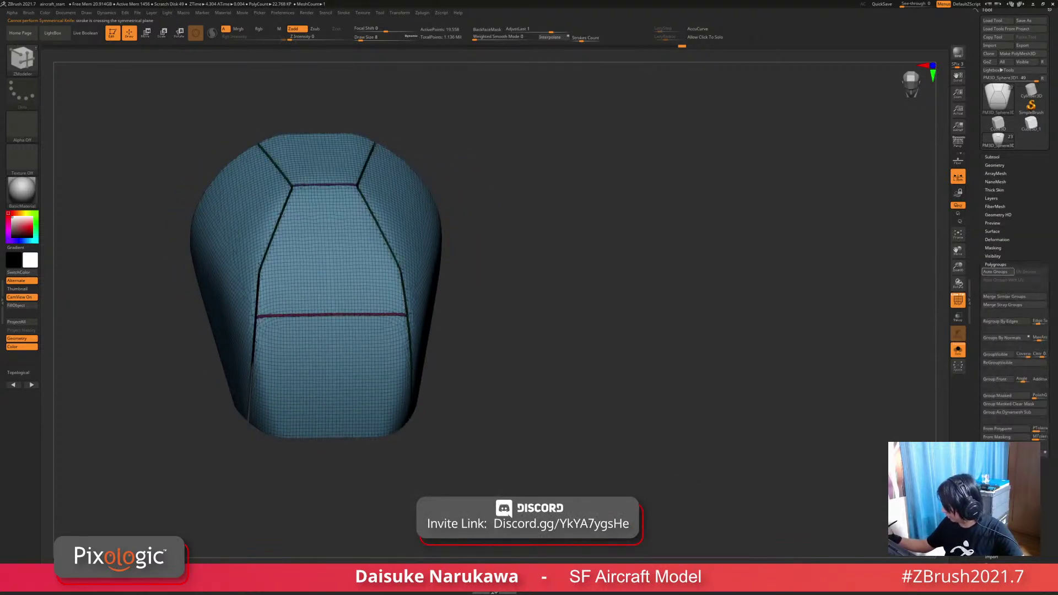
pyautogui.click(996, 272)
pyautogui.moveTo(711, 306); pyautogui.dragTo(763, 295, button='right')
pyautogui.click(958, 301)
pyautogui.moveTo(617, 300); pyautogui.dragTo(527, 319, button='right')
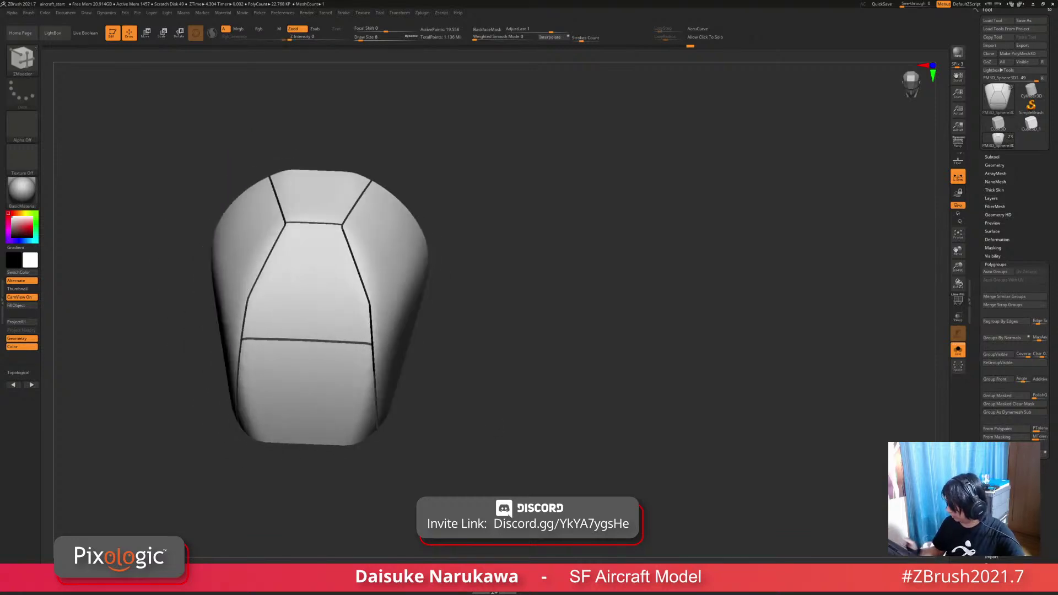
# Step: Bring back the whole aircraft, mask all canopy panels except the upper middle one, and nudge that panel slightly
pyautogui.click(958, 350)
pyautogui.click(958, 349)
pyautogui.click(958, 350)
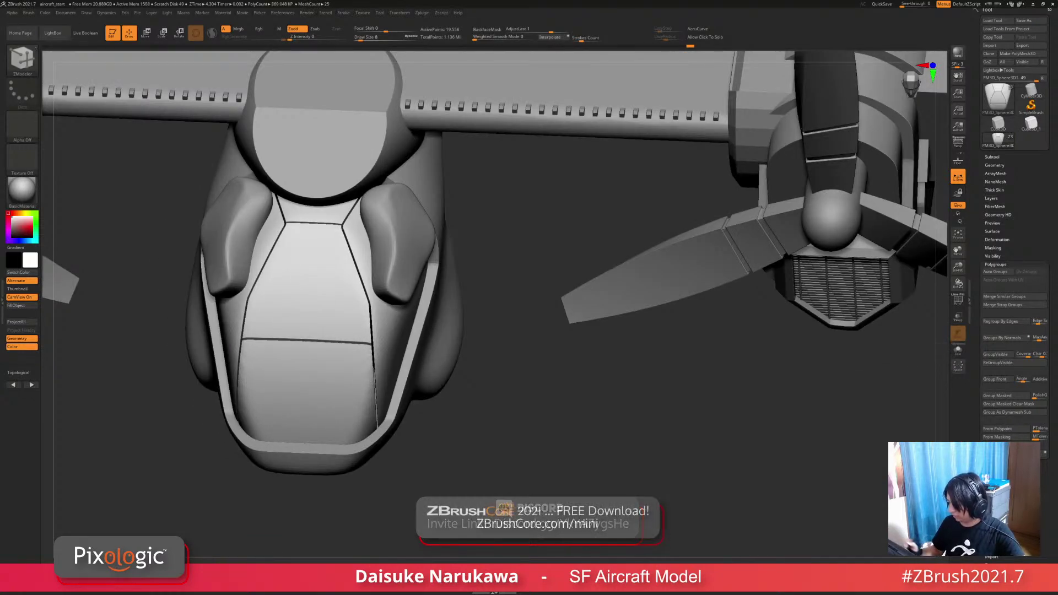
pyautogui.moveTo(876, 469)
pyautogui.mouseDown(button='right')
pyautogui.moveTo(883, 424)
pyautogui.moveTo(926, 453)
pyautogui.moveTo(898, 446)
pyautogui.moveTo(942, 424)
pyautogui.moveTo(933, 359)
pyautogui.mouseUp(button='right')
pyautogui.click(145, 33)
pyautogui.moveTo(496, 342)
pyautogui.mouseDown(button='right')
pyautogui.moveTo(430, 350)
pyautogui.moveTo(341, 336)
pyautogui.moveTo(413, 345)
pyautogui.mouseUp(button='right')
pyautogui.keyDown('ctrl'); pyautogui.click(296, 226); pyautogui.keyUp('ctrl')
pyautogui.moveTo(332, 213); pyautogui.dragTo(330, 218)
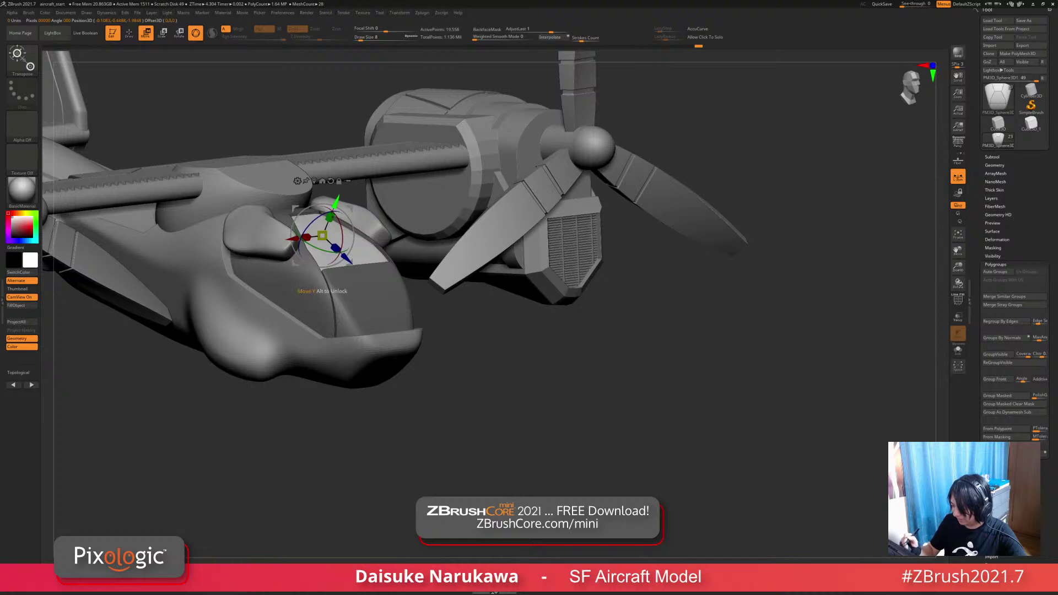
# Step: Mask everything but the canopy's front panel and move it slightly outward from the neighbouring panels
pyautogui.keyDown('ctrl'); pyautogui.click(387, 305); pyautogui.keyUp('ctrl')
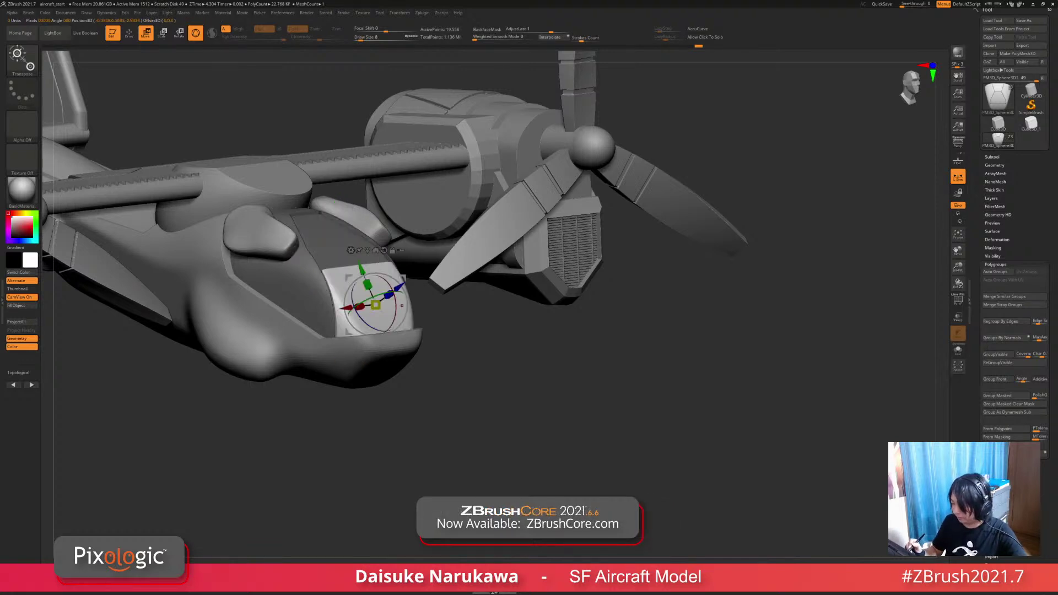
pyautogui.moveTo(430, 314); pyautogui.dragTo(385, 308, button='right')
pyautogui.moveTo(377, 287); pyautogui.dragTo(379, 292)
pyautogui.moveTo(380, 294); pyautogui.dragTo(421, 277, button='right')
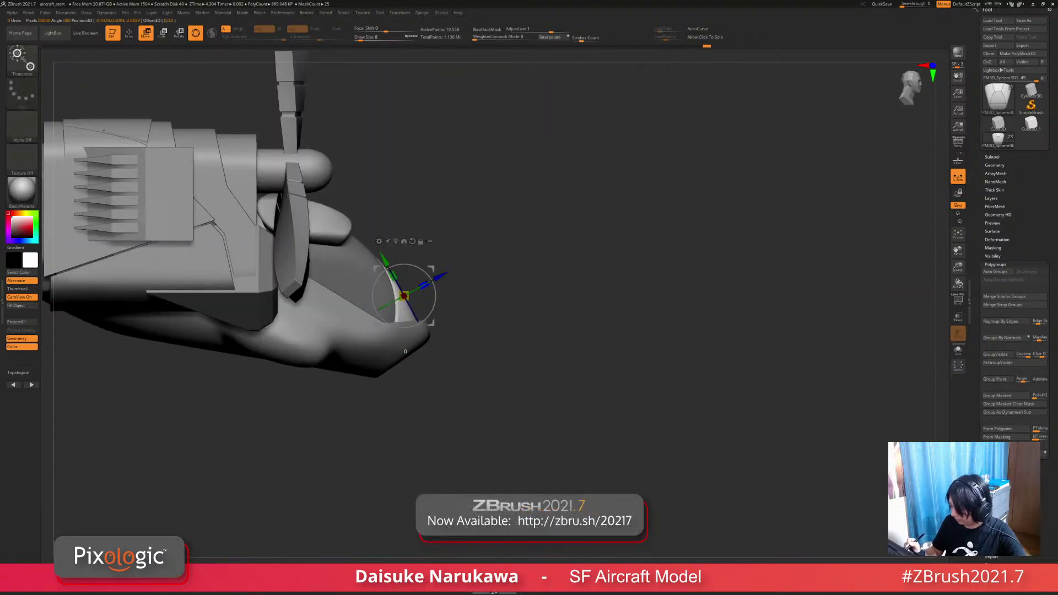
pyautogui.keyDown('ctrl'); pyautogui.moveTo(440, 277); pyautogui.dragTo(444, 275); pyautogui.keyUp('ctrl')
pyautogui.moveTo(408, 293)
pyautogui.mouseDown(button='right')
pyautogui.moveTo(375, 325)
pyautogui.moveTo(401, 353)
pyautogui.moveTo(405, 313)
pyautogui.mouseUp(button='right')
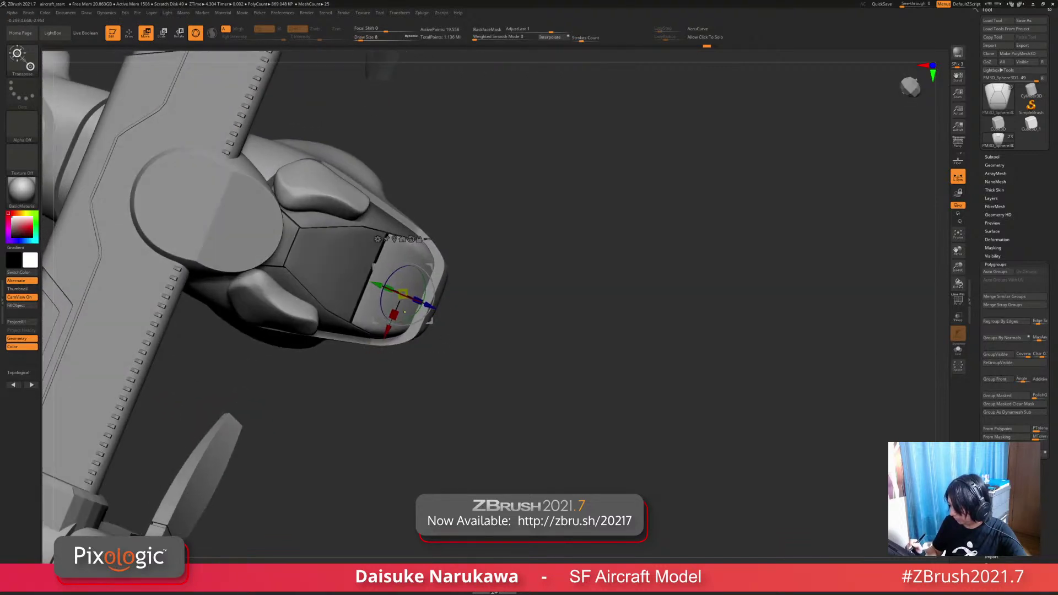
# Step: Choose the BevelArc brush and mask everything on the canopy except its front panel
pyautogui.keyDown('ctrl'); pyautogui.click(337, 265); pyautogui.keyUp('ctrl')
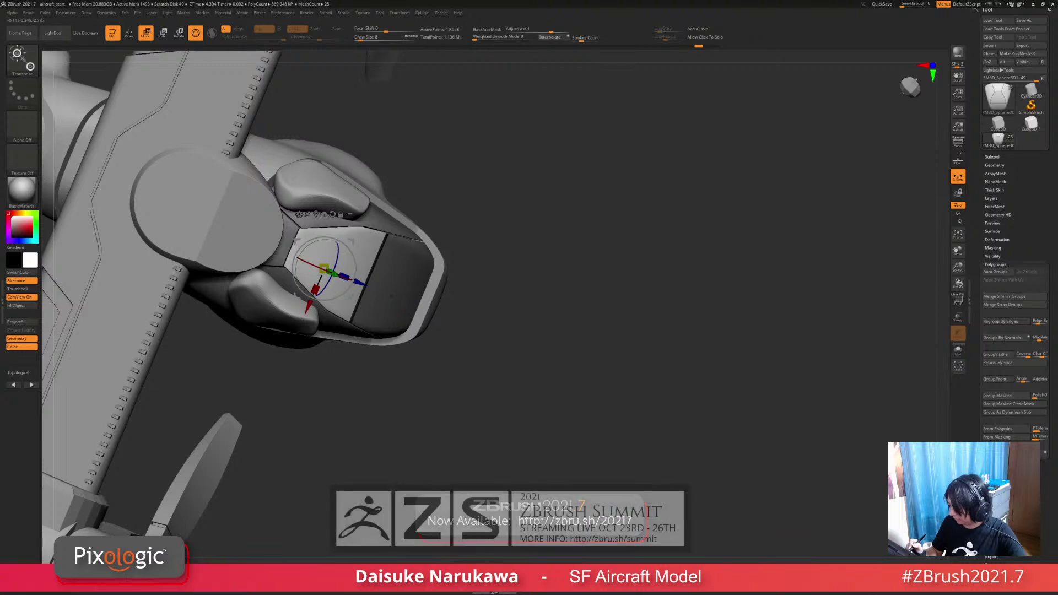
pyautogui.moveTo(374, 336); pyautogui.dragTo(399, 357, button='right')
pyautogui.click(398, 307)
pyautogui.press('q')
pyautogui.press('b')
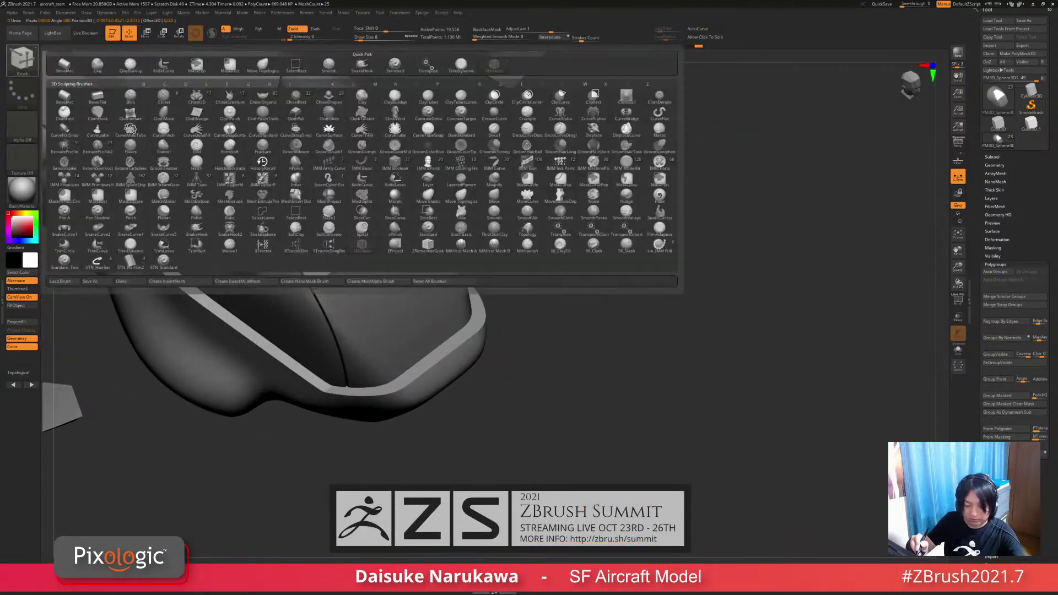
pyautogui.click(65, 97)
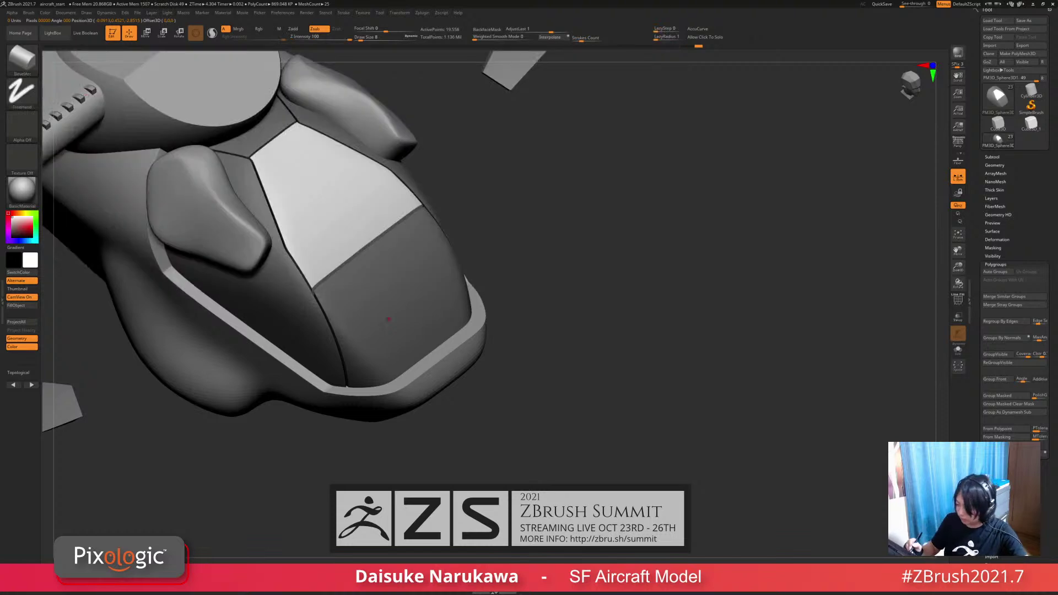
pyautogui.keyDown('ctrl'); pyautogui.moveTo(555, 270); pyautogui.dragTo(563, 291); pyautogui.keyUp('ctrl')
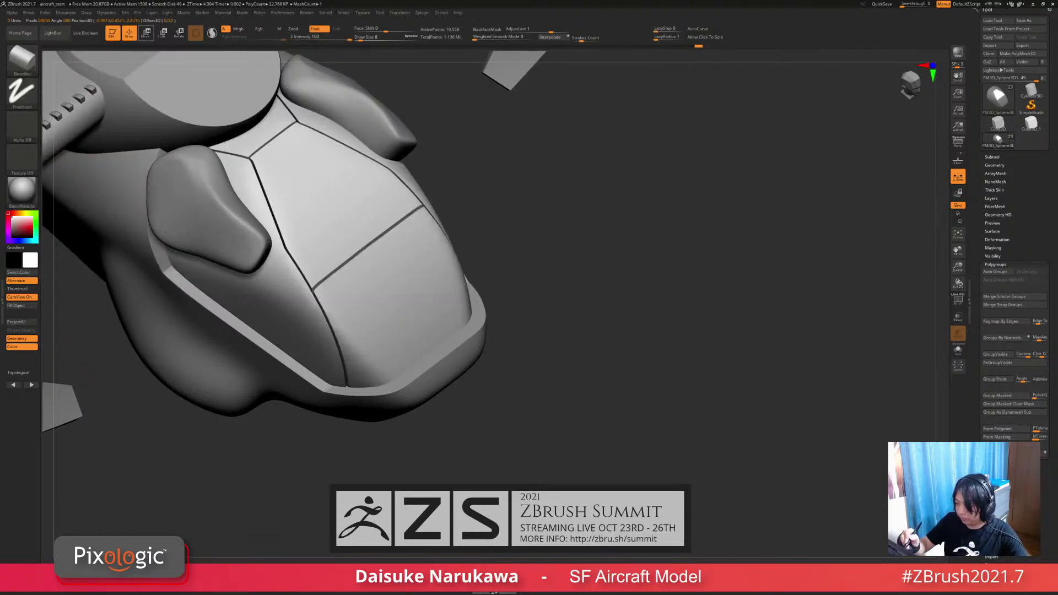
pyautogui.press('w')
pyautogui.keyDown('ctrl'); pyautogui.click(357, 301); pyautogui.keyUp('ctrl')
pyautogui.press('q')
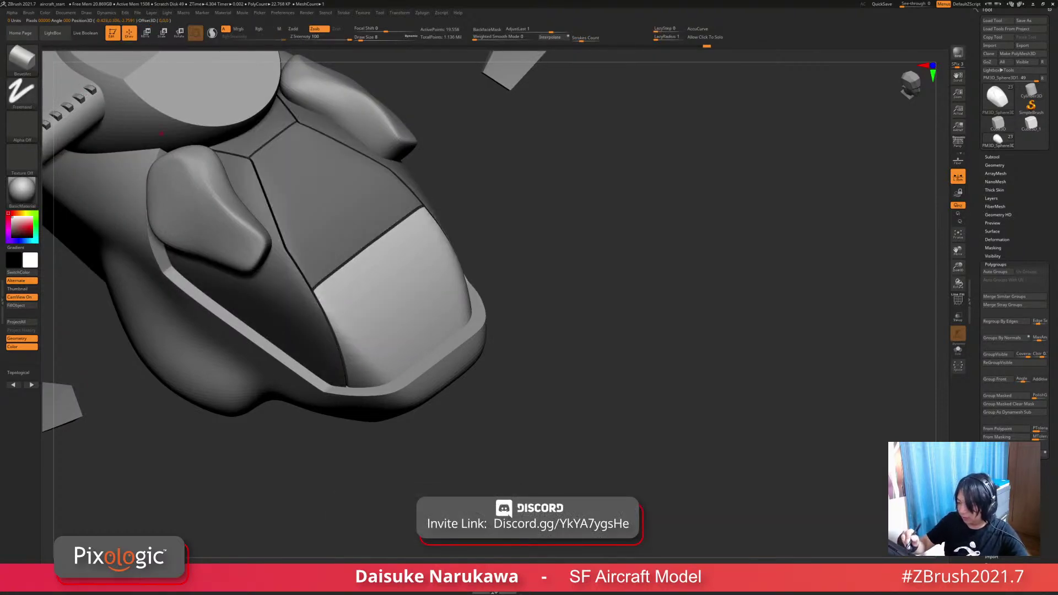
# Step: Hide all canopy panels except the front one and enlarge the bevel brush's draw size to about 250
pyautogui.keyDown('ctrl'); pyautogui.keyDown('shift'); pyautogui.click(375, 308); pyautogui.keyUp('shift'); pyautogui.keyUp('ctrl')
pyautogui.moveTo(336, 309); pyautogui.dragTo(407, 292, button='right')
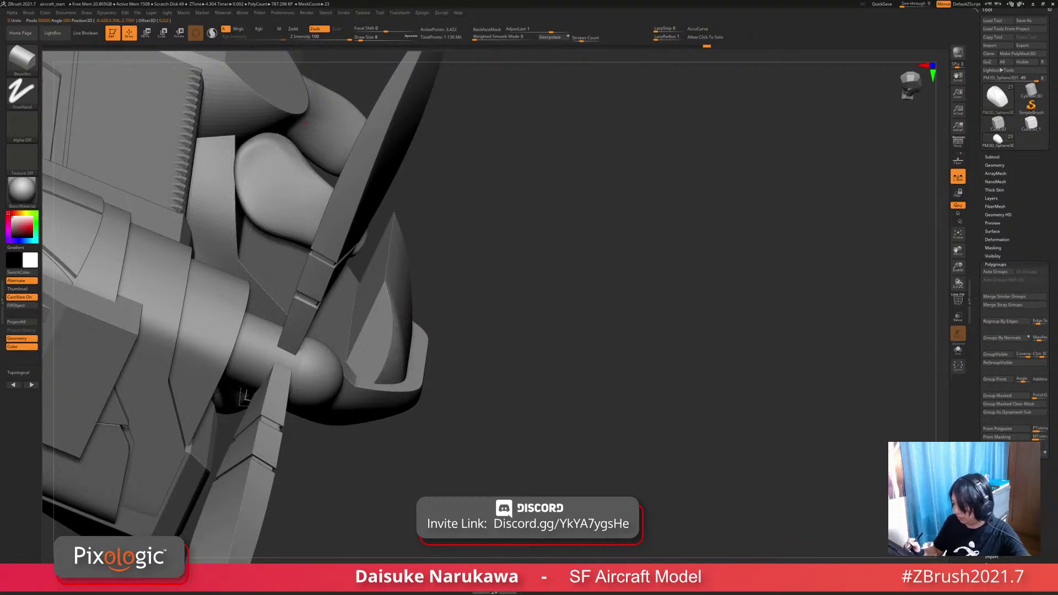
pyautogui.moveTo(306, 124); pyautogui.dragTo(289, 185, button='right')
pyautogui.moveTo(360, 38); pyautogui.dragTo(371, 38)
# Step: Try to bevel the isolated front panel's upper edge with repeated strokes, and undo them
pyautogui.moveTo(351, 295); pyautogui.dragTo(337, 349, button='right')
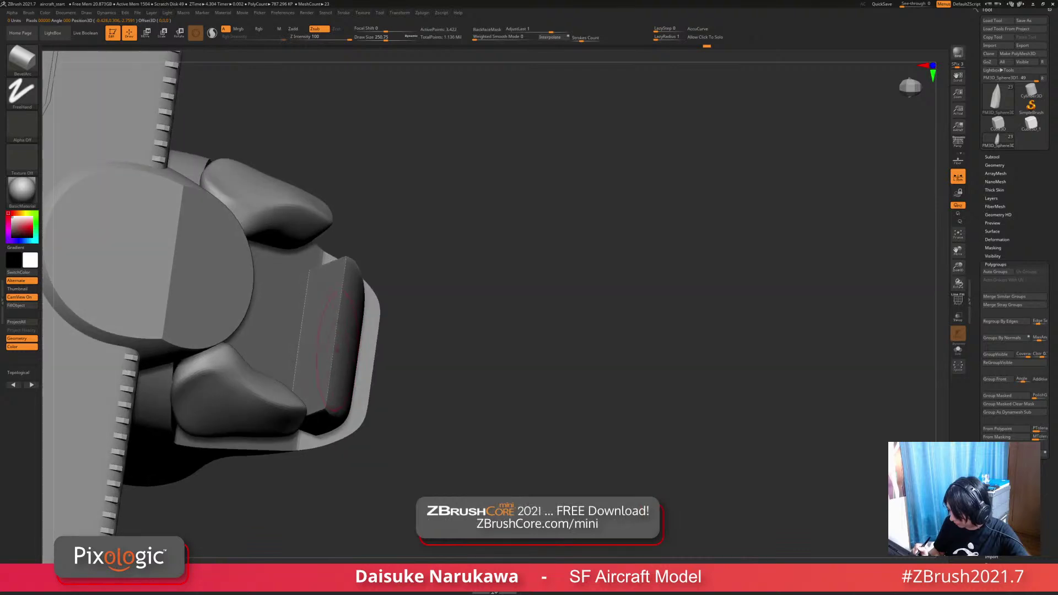
pyautogui.moveTo(333, 351); pyautogui.dragTo(345, 279)
pyautogui.moveTo(333, 351)
pyautogui.keyDown('shift'); pyautogui.mouseDown()
pyautogui.moveTo(326, 404)
pyautogui.moveTo(342, 292)
pyautogui.moveTo(332, 344)
pyautogui.mouseUp(); pyautogui.keyUp('shift')
pyautogui.moveTo(347, 374)
pyautogui.mouseDown(button='right')
pyautogui.moveTo(376, 326)
pyautogui.moveTo(362, 361)
pyautogui.moveTo(367, 410)
pyautogui.mouseUp(button='right')
pyautogui.hotkey('ctrl', 'z')
pyautogui.hotkey('ctrl', 'z')
pyautogui.hotkey('ctrl', 'z')
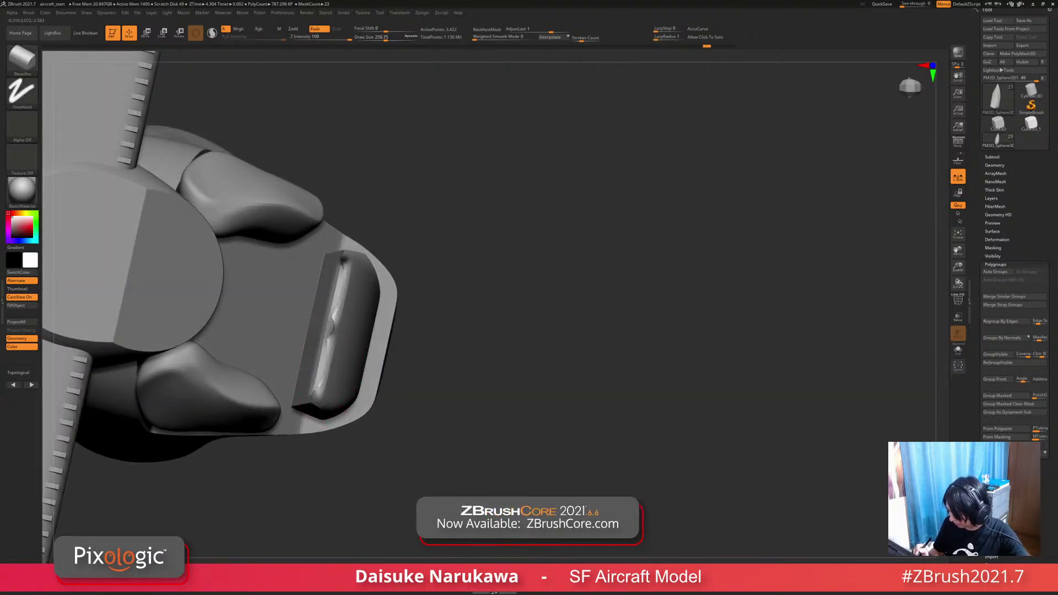
# Step: Bevel the isolated front panel's upper edge along its full width and show the remaining canopy panels again
pyautogui.moveTo(335, 331); pyautogui.dragTo(324, 381)
pyautogui.moveTo(331, 353); pyautogui.dragTo(346, 265, button='right')
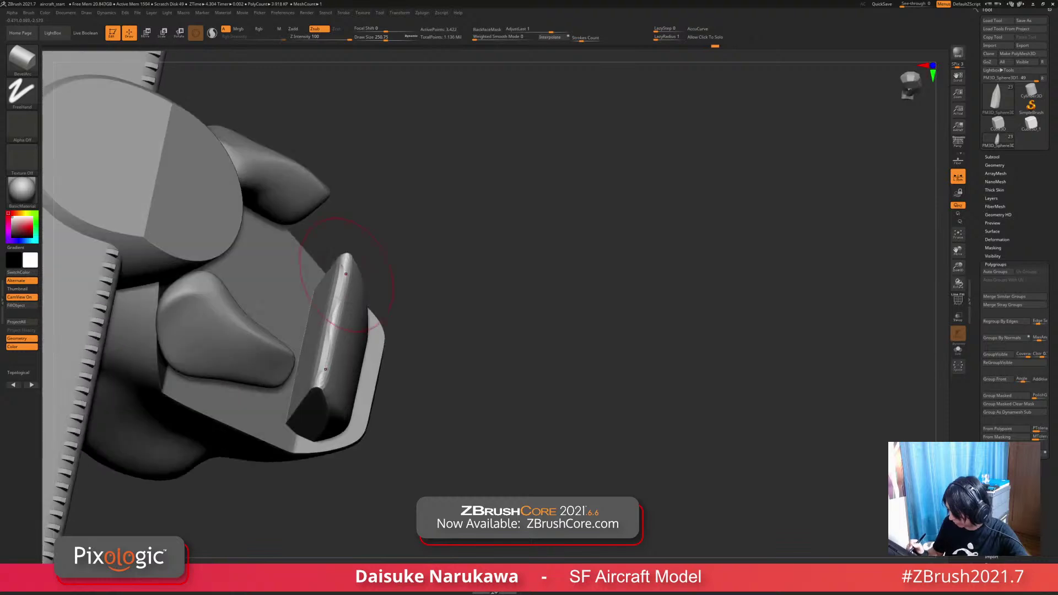
pyautogui.keyDown('shift'); pyautogui.moveTo(346, 264); pyautogui.dragTo(338, 330); pyautogui.keyUp('shift')
pyautogui.moveTo(353, 336)
pyautogui.mouseDown(button='right')
pyautogui.moveTo(406, 401)
pyautogui.moveTo(303, 386)
pyautogui.mouseUp(button='right')
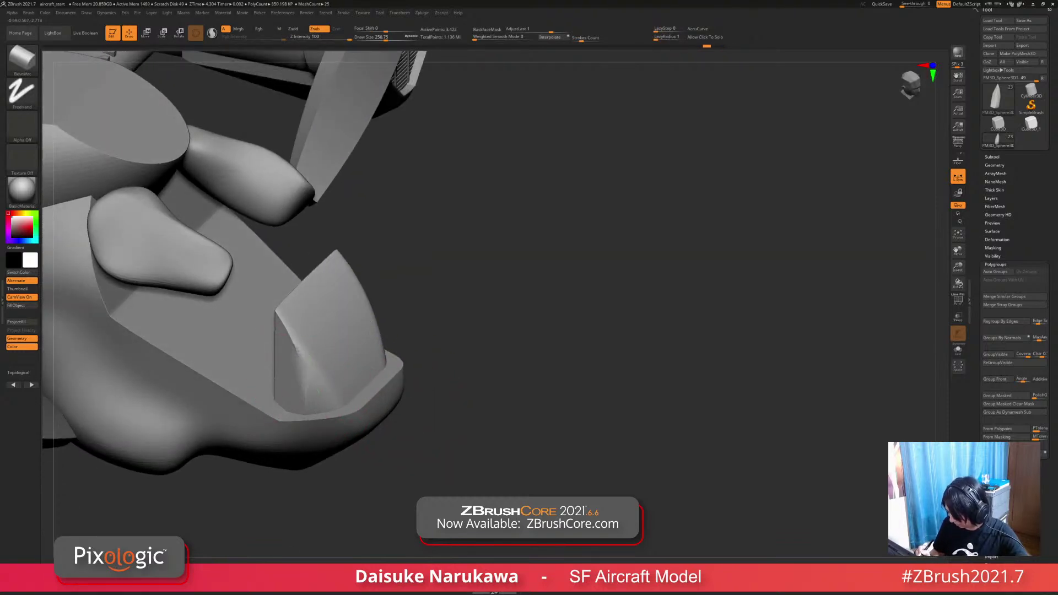
pyautogui.moveTo(421, 441)
pyautogui.keyDown('ctrl'); pyautogui.mouseDown(button='right')
pyautogui.moveTo(435, 386)
pyautogui.moveTo(462, 347)
pyautogui.moveTo(402, 401)
pyautogui.moveTo(423, 420)
pyautogui.moveTo(391, 443)
pyautogui.moveTo(352, 449)
pyautogui.moveTo(381, 416)
pyautogui.mouseUp(button='right'); pyautogui.keyUp('ctrl')
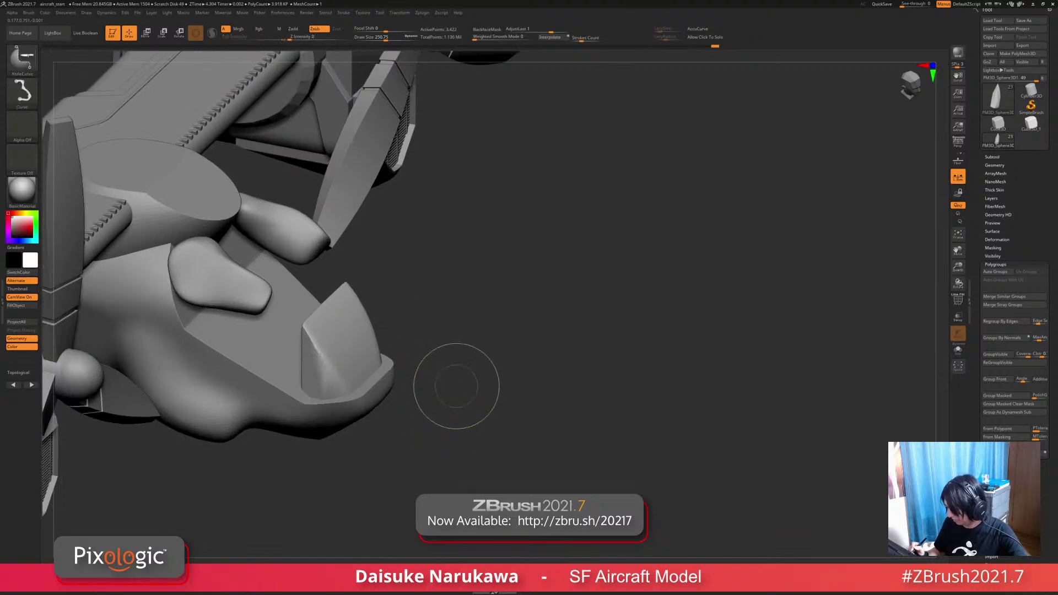
pyautogui.keyDown('ctrl'); pyautogui.keyDown('shift'); pyautogui.click(481, 382); pyautogui.keyUp('shift'); pyautogui.keyUp('ctrl')
pyautogui.keyDown('shift'); pyautogui.moveTo(357, 326); pyautogui.dragTo(357, 337); pyautogui.keyUp('shift')
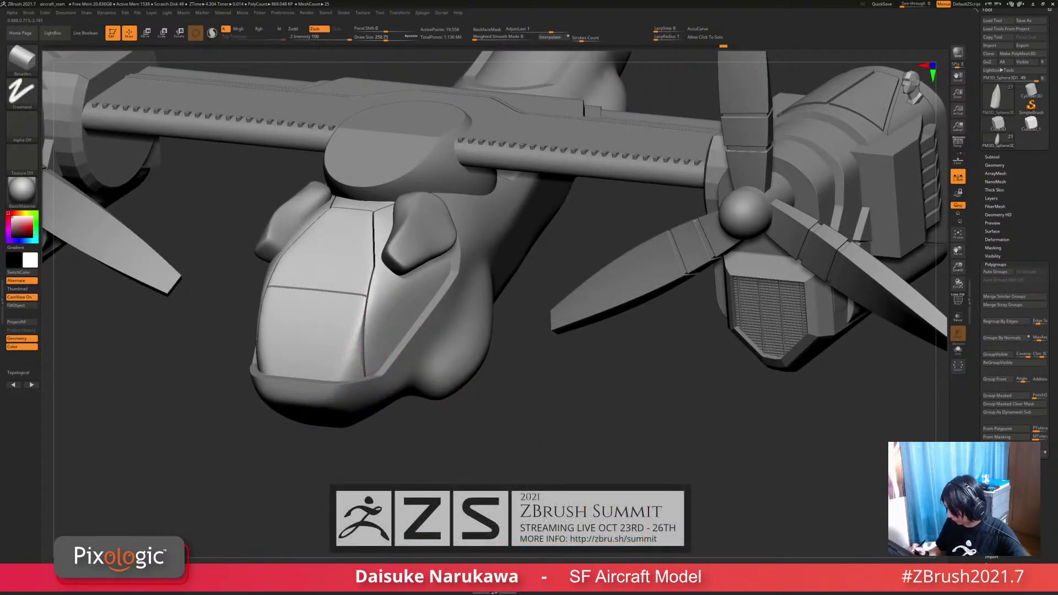
# Step: Remesh the canopy with ZRemesher, using KeepGroups and a target polygon count of 10
pyautogui.keyDown('alt'); pyautogui.moveTo(567, 422); pyautogui.dragTo(617, 446, button='right'); pyautogui.keyUp('alt')
pyautogui.click(958, 300)
pyautogui.moveTo(634, 397); pyautogui.dragTo(650, 429, button='right')
pyautogui.click(995, 166)
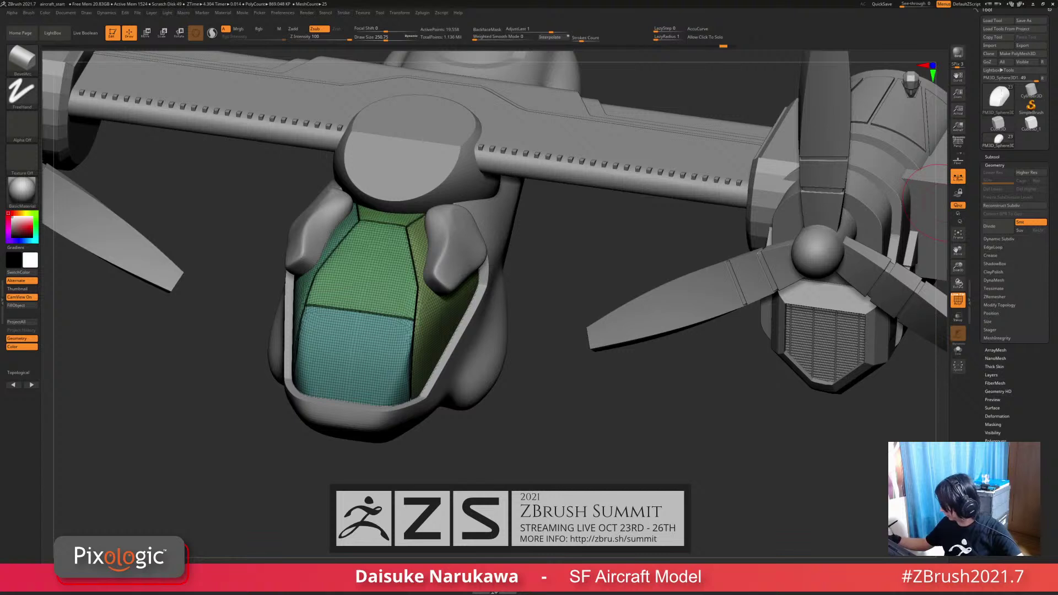
pyautogui.click(994, 297)
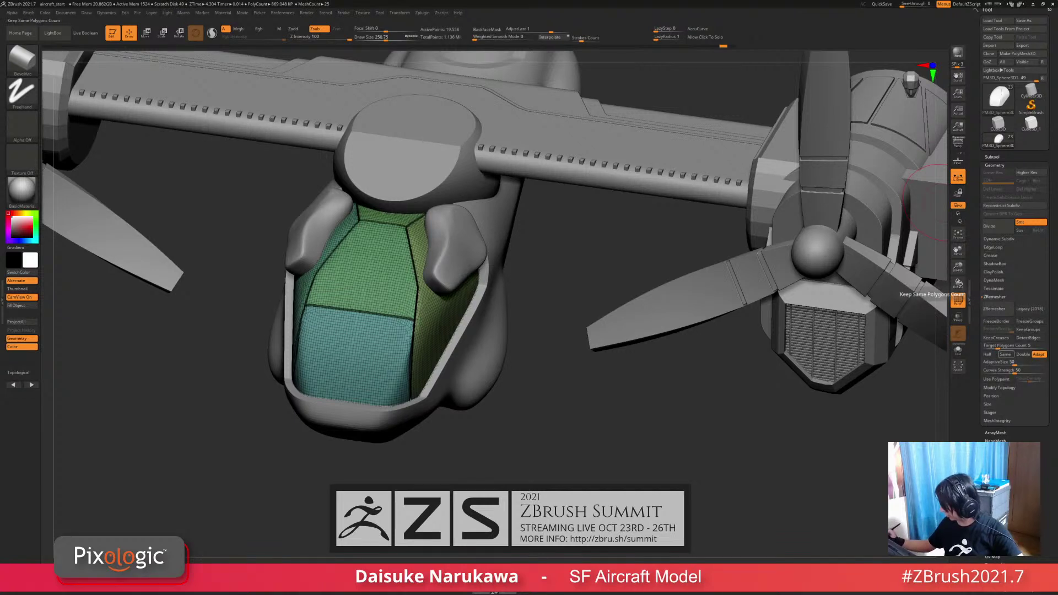
pyautogui.click(1028, 329)
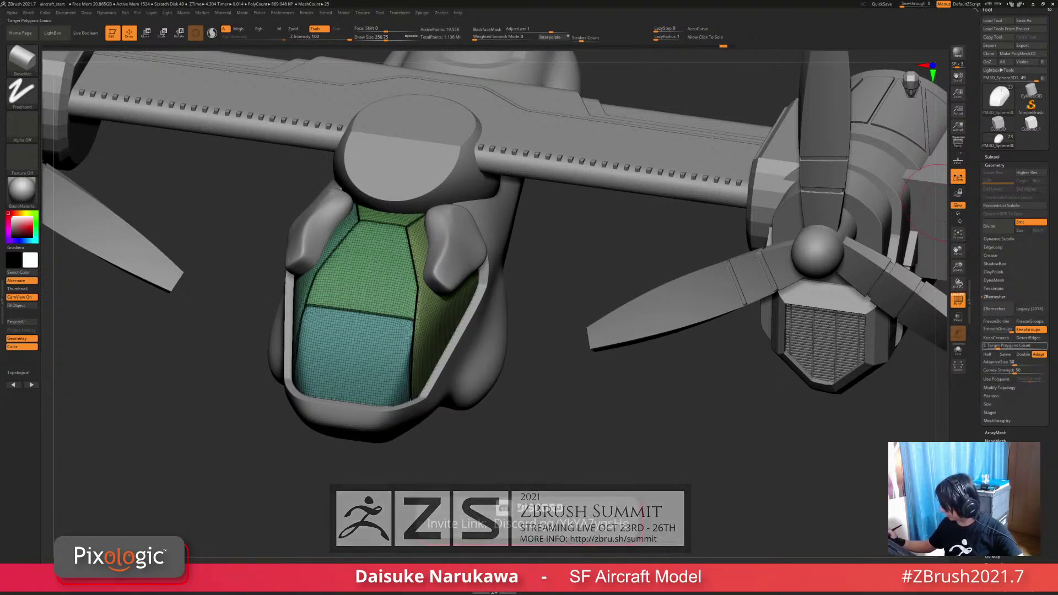
pyautogui.write('1')
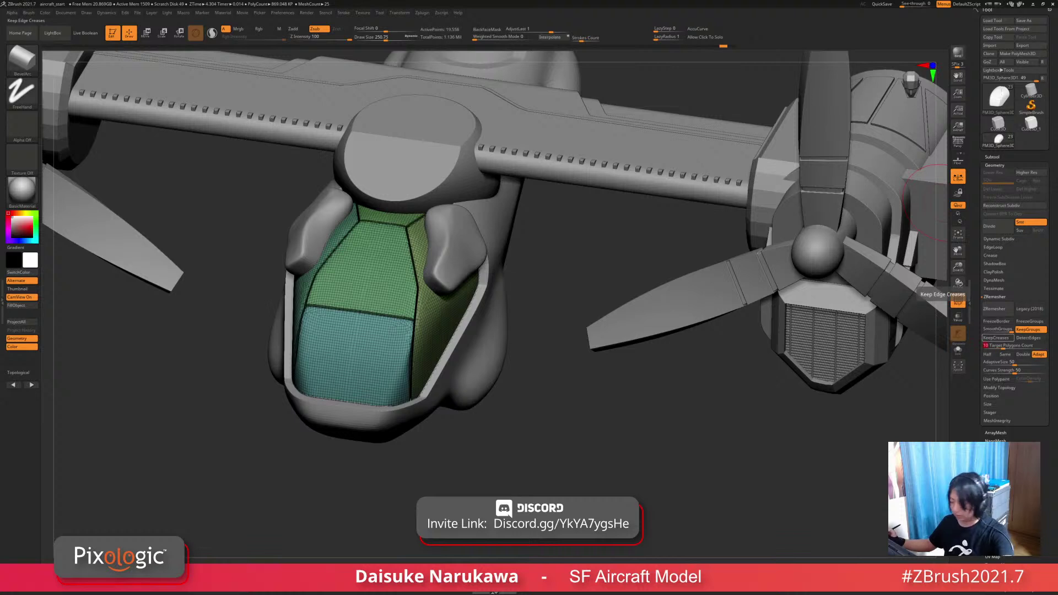
pyautogui.write('0')
pyautogui.press('Return')
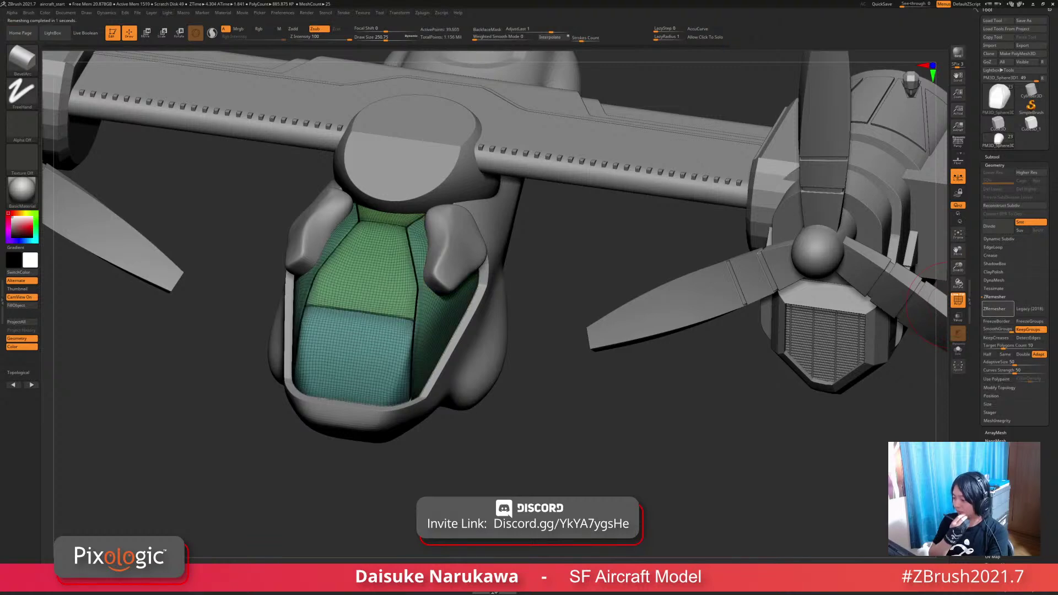
# Step: Turn off PolyFrame and subdivide the remeshed canopy twice
pyautogui.moveTo(579, 406)
pyautogui.mouseDown()
pyautogui.moveTo(601, 406)
pyautogui.moveTo(579, 406)
pyautogui.mouseUp()
pyautogui.hotkey('shift', 'f')
pyautogui.moveTo(454, 430); pyautogui.dragTo(397, 430)
pyautogui.hotkey('ctrl', 'd')
pyautogui.hotkey('ctrl', 'd')
pyautogui.keyDown('ctrl'); pyautogui.moveTo(397, 430); pyautogui.dragTo(441, 386, button='right'); pyautogui.keyUp('ctrl')
pyautogui.moveTo(441, 386); pyautogui.dragTo(445, 406)
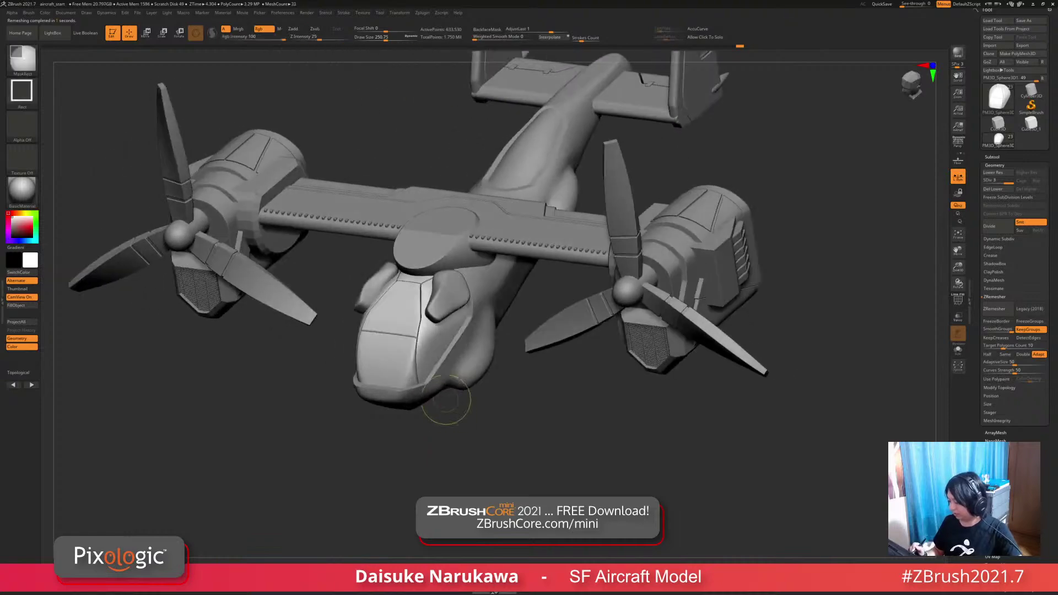
pyautogui.keyDown('ctrl'); pyautogui.moveTo(444, 406); pyautogui.dragTo(444, 441, button='right'); pyautogui.keyUp('ctrl')
pyautogui.moveTo(444, 441)
pyautogui.mouseDown()
pyautogui.moveTo(496, 435)
pyautogui.moveTo(309, 430)
pyautogui.moveTo(441, 440)
pyautogui.mouseUp()
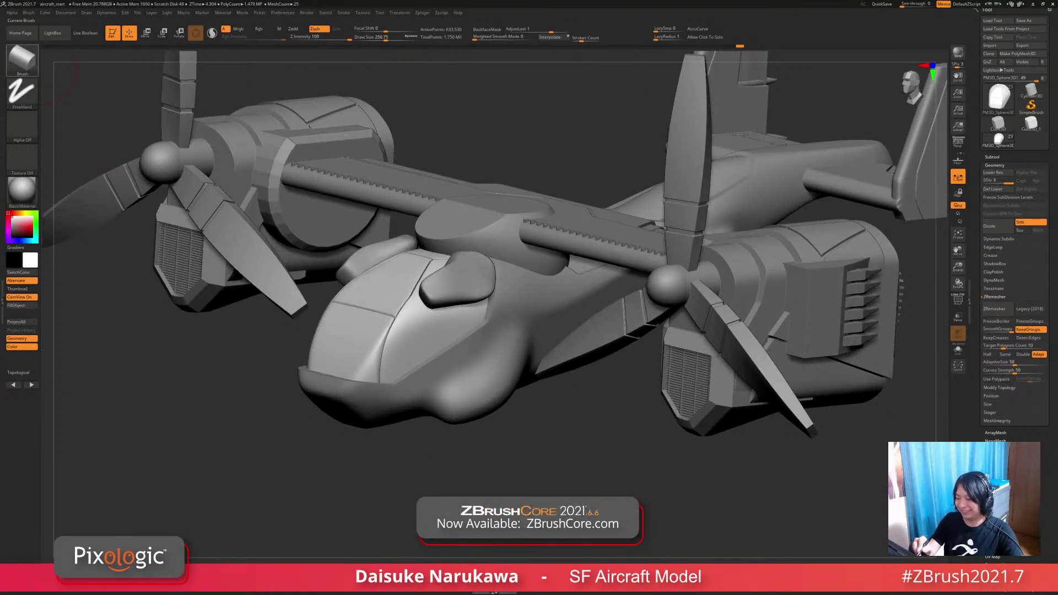
# Step: Choose the Move Topological brush and adjust how the canopy's front panel sits against the middle panel
pyautogui.click(22, 59)
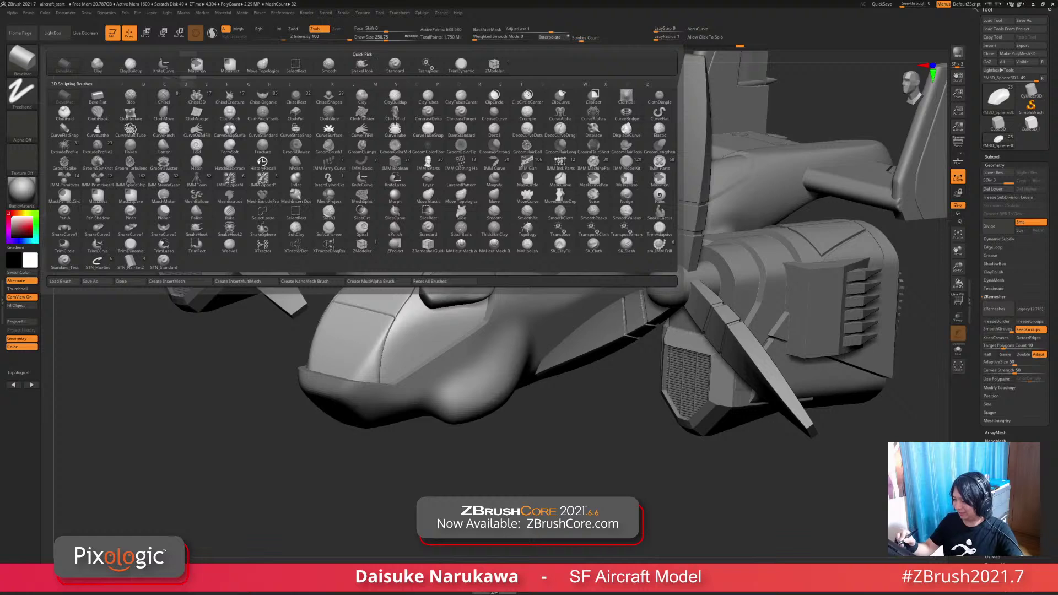
pyautogui.click(263, 65)
pyautogui.moveTo(399, 255); pyautogui.dragTo(398, 229, button='right')
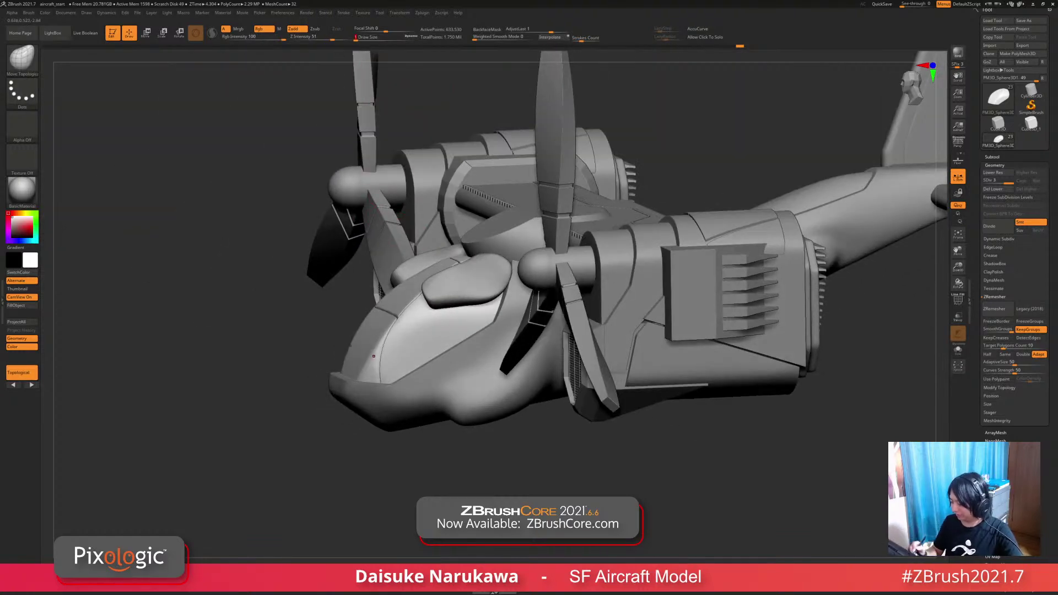
pyautogui.moveTo(204, 220); pyautogui.dragTo(269, 290)
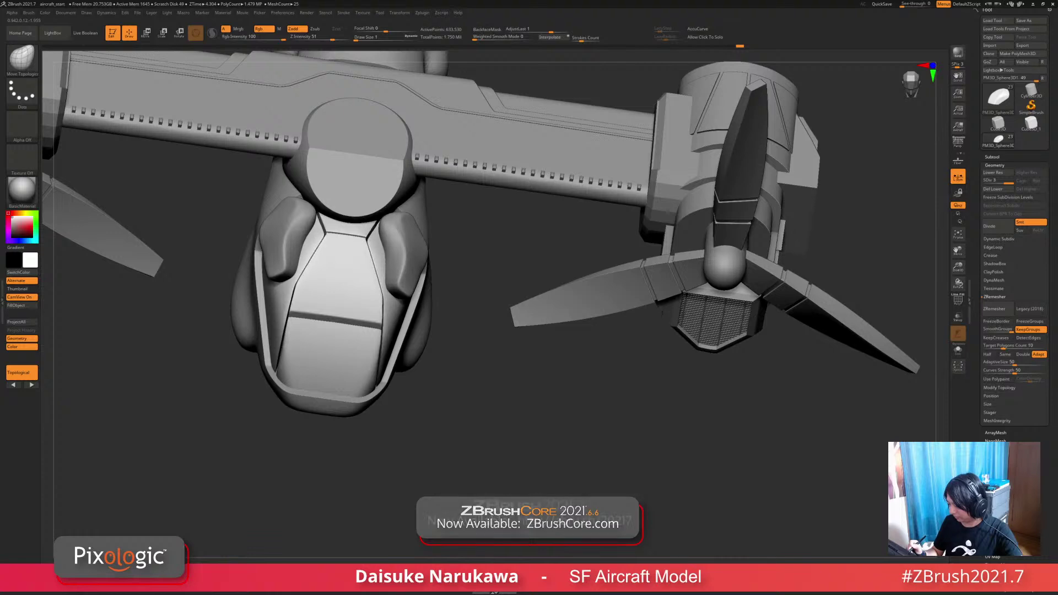
pyautogui.moveTo(428, 280); pyautogui.dragTo(398, 316, button='right')
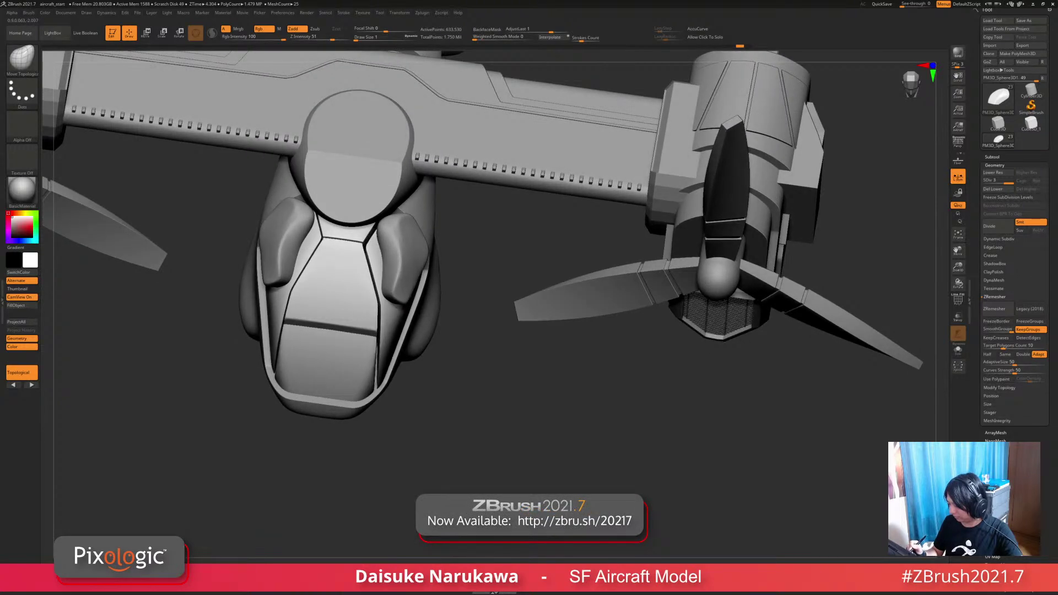
pyautogui.moveTo(400, 315); pyautogui.dragTo(401, 321)
# Step: Mask the canopy's front and middle panels and adjust the unmasked side panels with Move Topological
pyautogui.moveTo(623, 317)
pyautogui.mouseDown(button='right')
pyautogui.moveTo(542, 304)
pyautogui.moveTo(407, 321)
pyautogui.mouseUp(button='right')
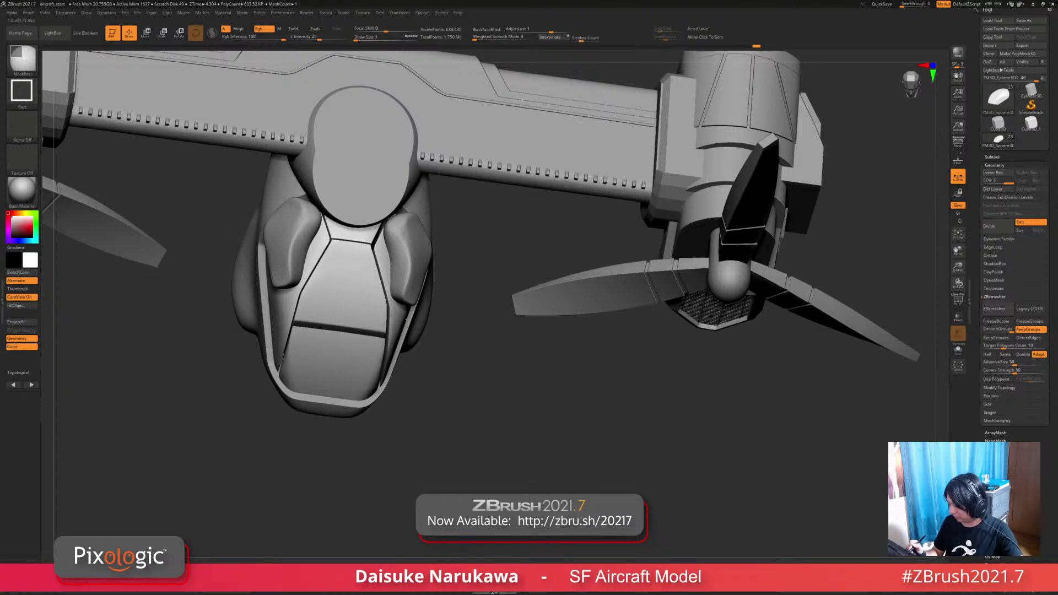
pyautogui.moveTo(406, 318); pyautogui.dragTo(389, 319)
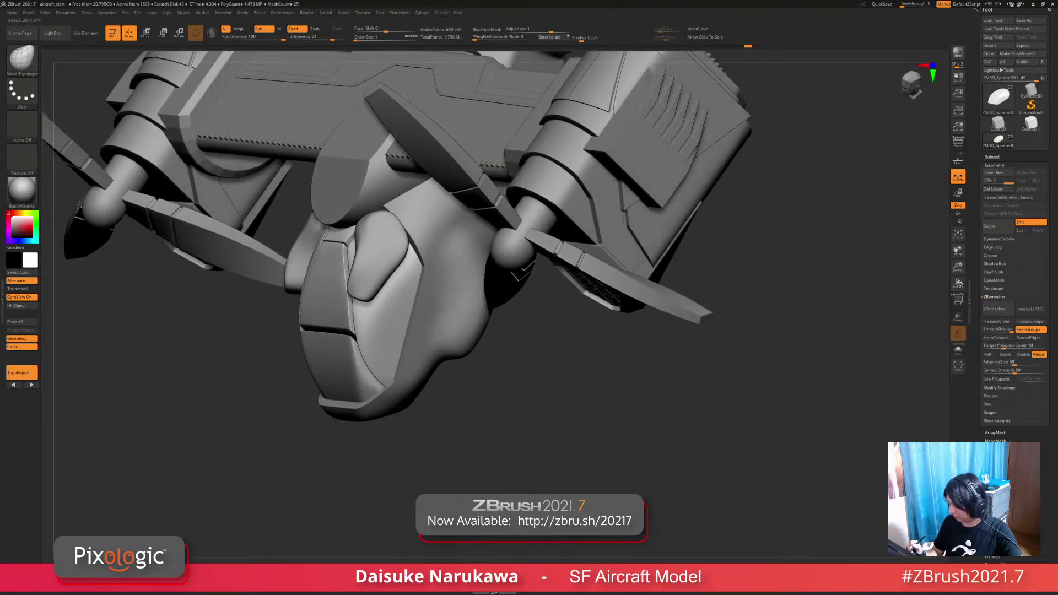
pyautogui.moveTo(389, 320); pyautogui.dragTo(504, 288, button='right')
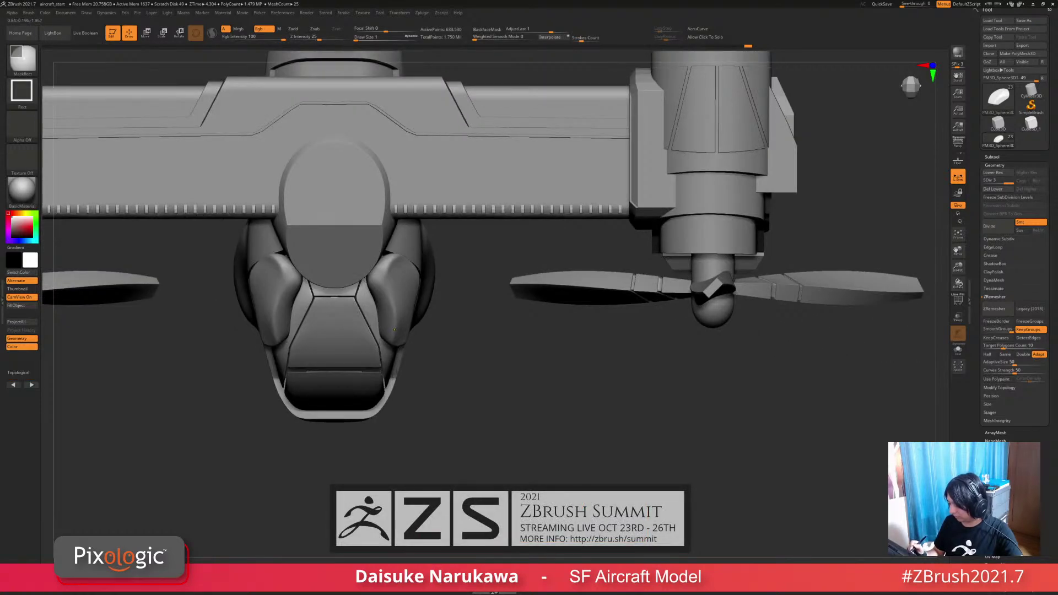
pyautogui.moveTo(394, 330); pyautogui.dragTo(353, 345)
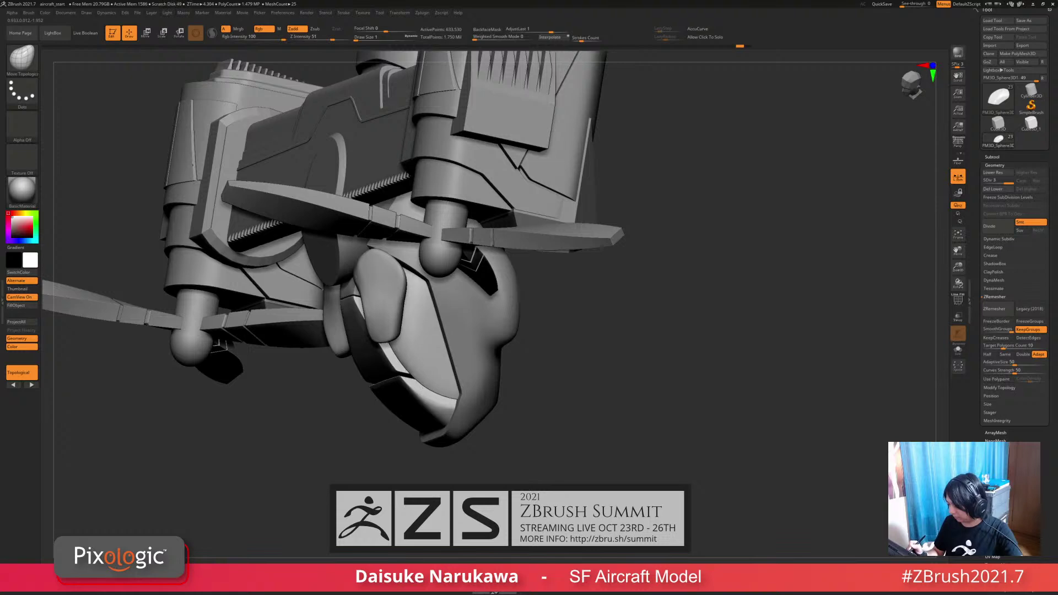
pyautogui.keyDown('shift'); pyautogui.moveTo(416, 330); pyautogui.dragTo(480, 275, button='right'); pyautogui.keyUp('shift')
pyautogui.keyDown('shift'); pyautogui.moveTo(439, 333); pyautogui.dragTo(442, 303, button='right'); pyautogui.keyUp('shift')
pyautogui.moveTo(369, 331); pyautogui.dragTo(369, 341)
pyautogui.moveTo(430, 300); pyautogui.dragTo(347, 296, button='right')
pyautogui.moveTo(396, 327)
pyautogui.keyDown('shift'); pyautogui.mouseDown(button='right')
pyautogui.moveTo(390, 315)
pyautogui.moveTo(390, 348)
pyautogui.moveTo(372, 355)
pyautogui.mouseUp(button='right'); pyautogui.keyUp('shift')
# Step: Mask everything but the small panel at the canopy's rear and bevel its edge with the BevelArc brush
pyautogui.press('w')
pyautogui.keyDown('ctrl'); pyautogui.click(358, 299); pyautogui.keyUp('ctrl')
pyautogui.click(129, 32)
pyautogui.click(22, 60)
pyautogui.click(64, 66)
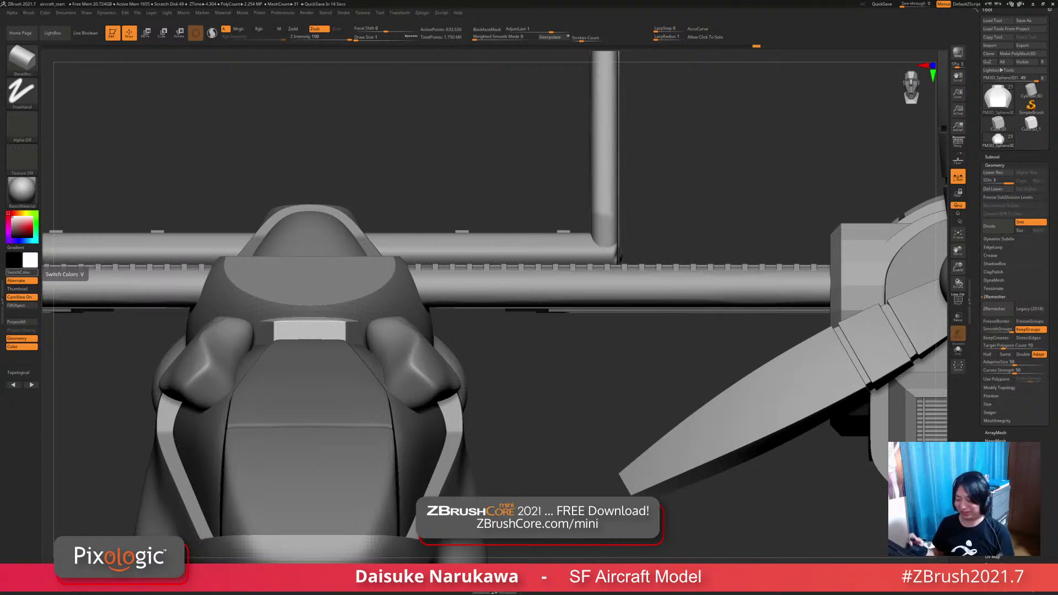
pyautogui.moveTo(529, 364); pyautogui.dragTo(523, 440)
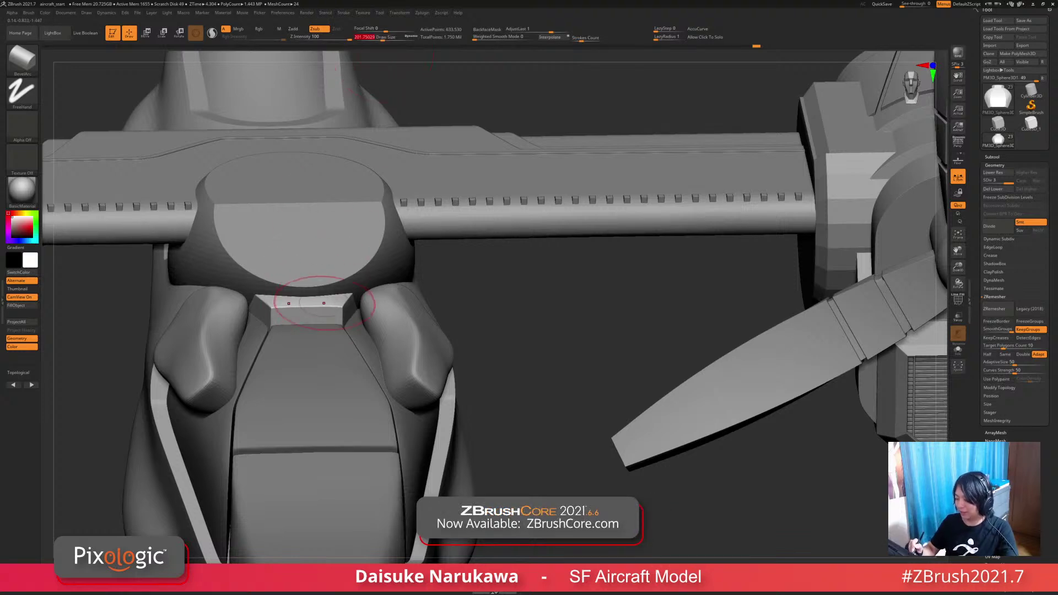
pyautogui.moveTo(273, 308); pyautogui.dragTo(341, 308)
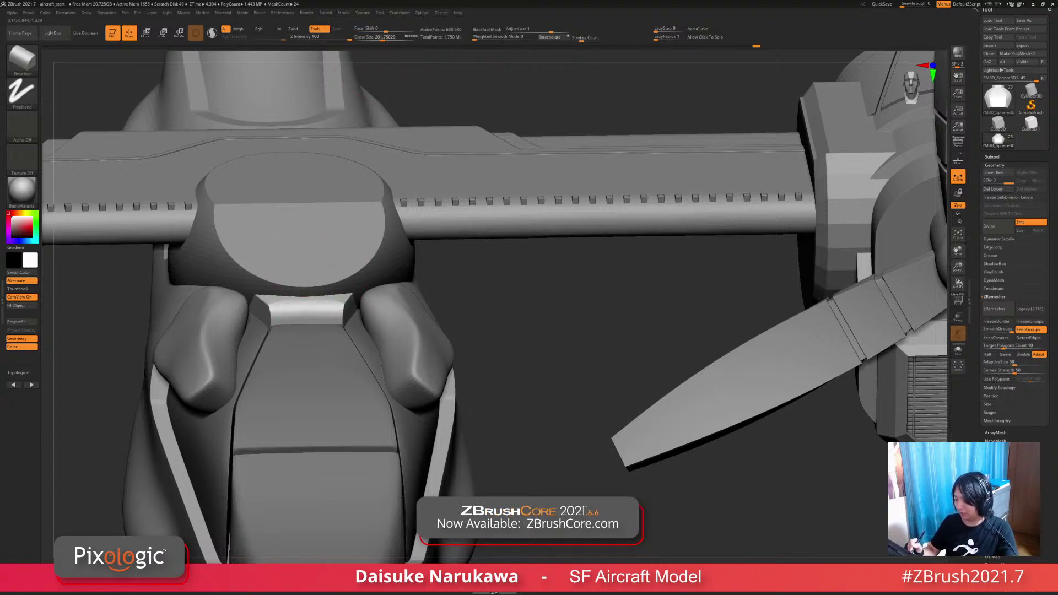
pyautogui.moveTo(370, 309); pyautogui.dragTo(365, 347, button='right')
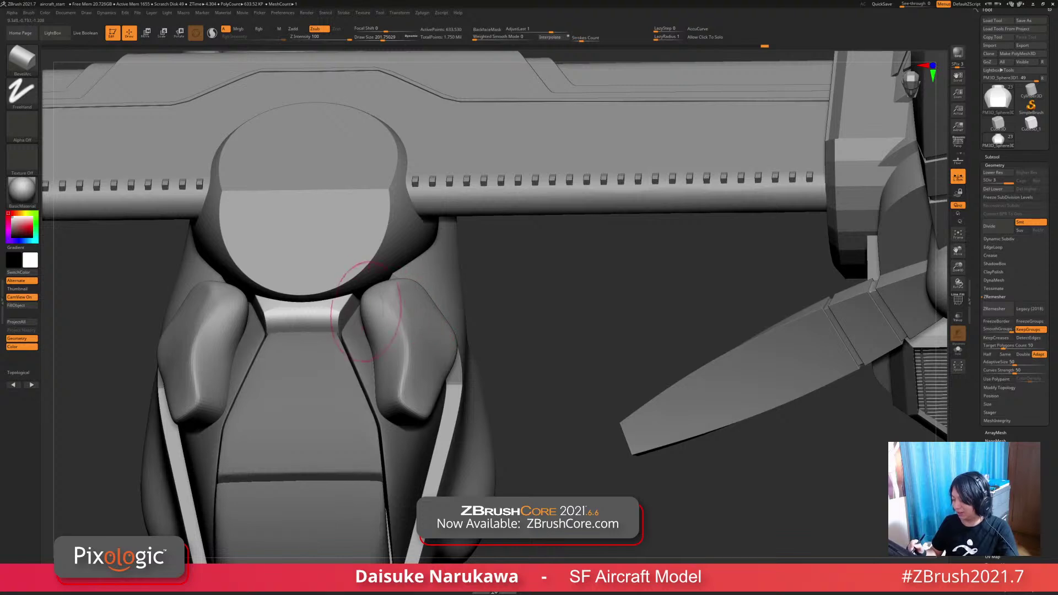
# Step: Examine the bevelled edge of the small panel at the canopy's rear from several angles and against the whole aircraft
pyautogui.moveTo(345, 295); pyautogui.dragTo(340, 302, button='right')
pyautogui.moveTo(341, 324); pyautogui.dragTo(355, 294)
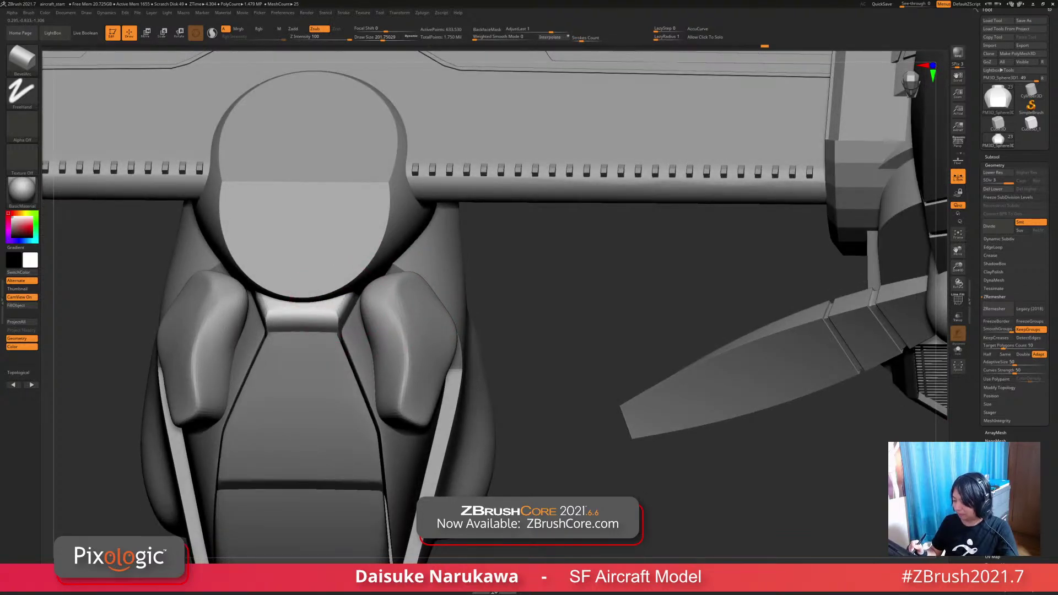
pyautogui.keyDown('ctrl'); pyautogui.moveTo(353, 297); pyautogui.dragTo(351, 270, button='right'); pyautogui.keyUp('ctrl')
pyautogui.moveTo(350, 270); pyautogui.dragTo(361, 226, button='right')
pyautogui.keyDown('ctrl'); pyautogui.moveTo(361, 226); pyautogui.dragTo(361, 201, button='right'); pyautogui.keyUp('ctrl')
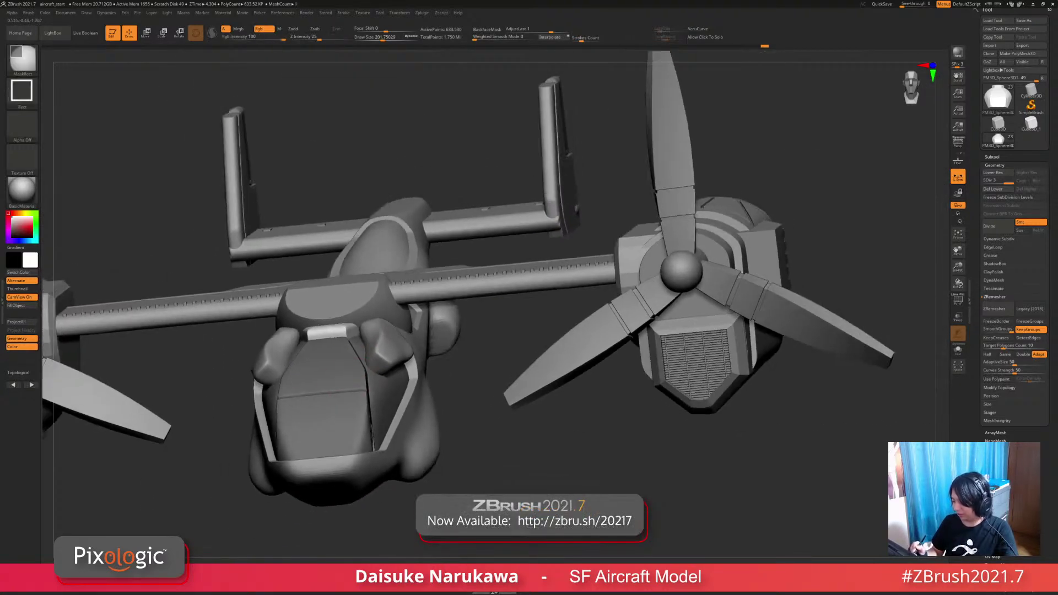
pyautogui.moveTo(361, 380); pyautogui.dragTo(325, 372, button='right')
pyautogui.moveTo(355, 311); pyautogui.dragTo(387, 312, button='right')
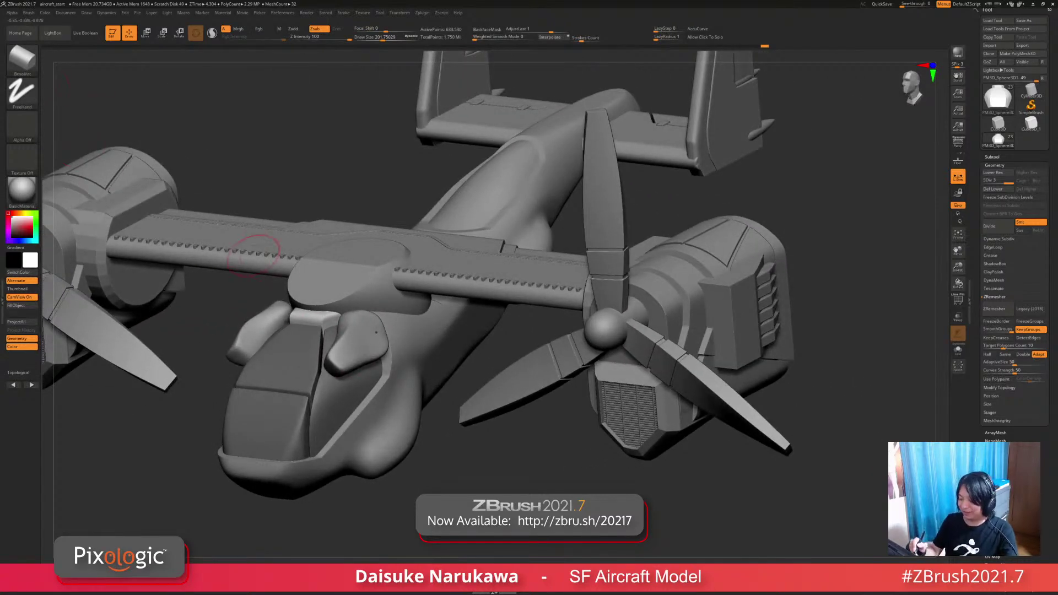
# Step: Choose the BevelFlat brush at draw size about 59, mask a small rectangle midway along the small rear canopy panel and invert the mask
pyautogui.moveTo(306, 275)
pyautogui.keyDown('ctrl'); pyautogui.mouseDown(button='right')
pyautogui.moveTo(307, 320)
pyautogui.moveTo(339, 329)
pyautogui.moveTo(318, 310)
pyautogui.moveTo(320, 286)
pyautogui.moveTo(346, 380)
pyautogui.mouseUp(button='right'); pyautogui.keyUp('ctrl')
pyautogui.click(22, 59)
pyautogui.click(98, 98)
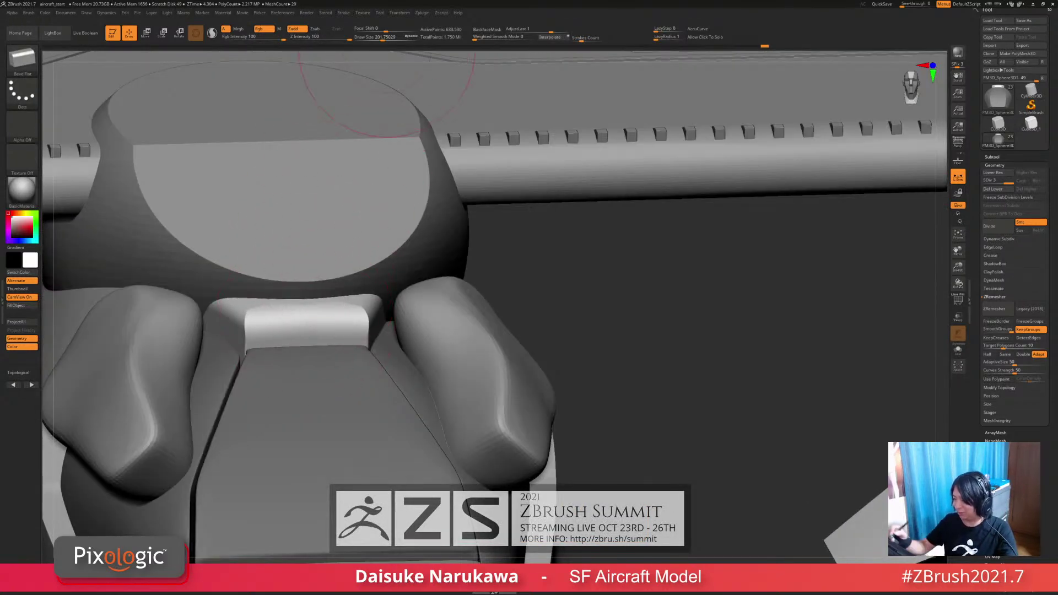
pyautogui.moveTo(383, 38); pyautogui.dragTo(365, 37)
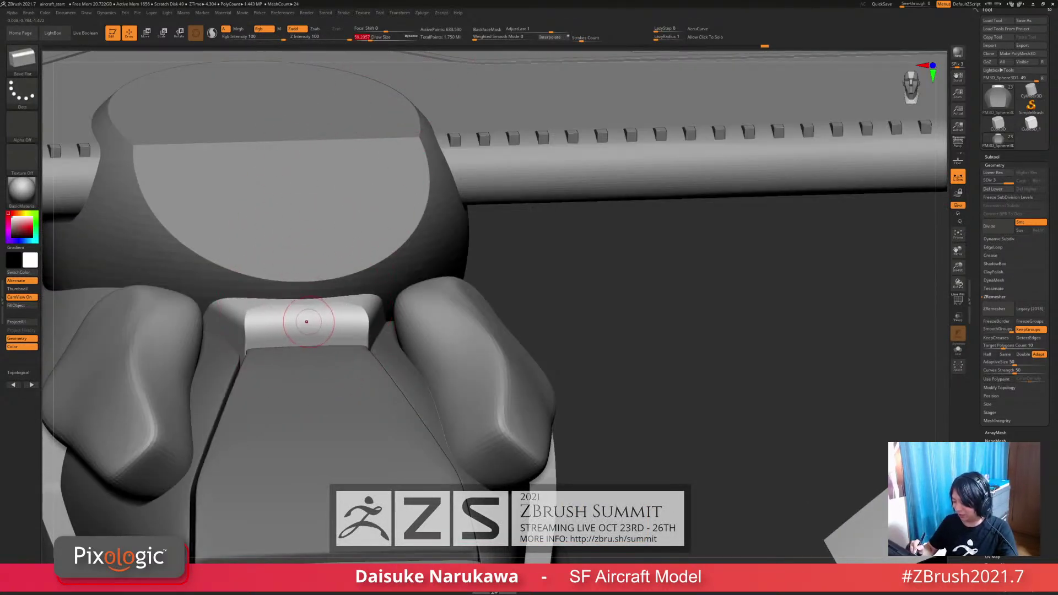
pyautogui.press('ctrl')
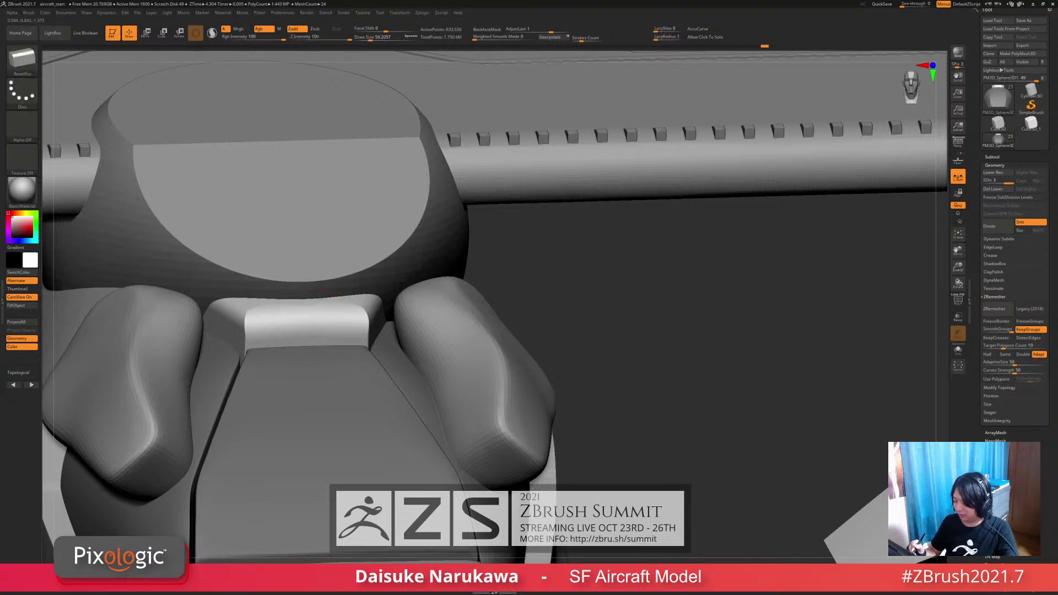
pyautogui.moveTo(318, 316); pyautogui.dragTo(307, 278, button='right')
pyautogui.keyDown('ctrl'); pyautogui.moveTo(284, 254); pyautogui.dragTo(325, 323); pyautogui.keyUp('ctrl')
pyautogui.keyDown('ctrl'); pyautogui.moveTo(354, 301); pyautogui.dragTo(361, 262, button='right'); pyautogui.keyUp('ctrl')
pyautogui.keyDown('ctrl'); pyautogui.click(496, 314); pyautogui.keyUp('ctrl')
pyautogui.moveTo(479, 310); pyautogui.dragTo(474, 350, button='right')
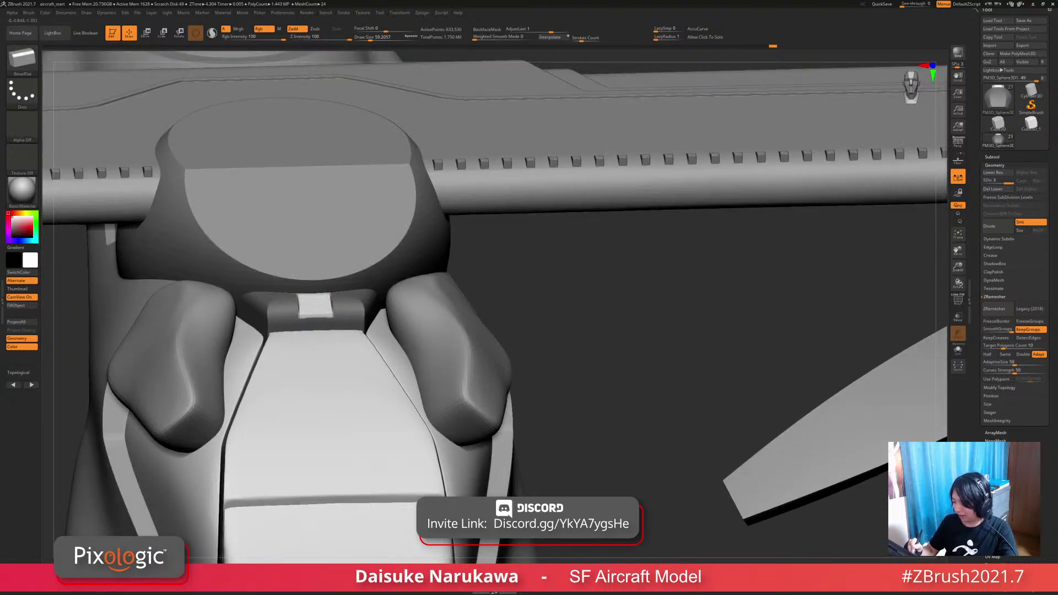
# Step: Flatten the unmasked rectangle into a notch in the small rear canopy panel with BevelFlat, and clear the mask
pyautogui.keyDown('ctrl'); pyautogui.moveTo(322, 336); pyautogui.dragTo(322, 321, button='right'); pyautogui.keyUp('ctrl')
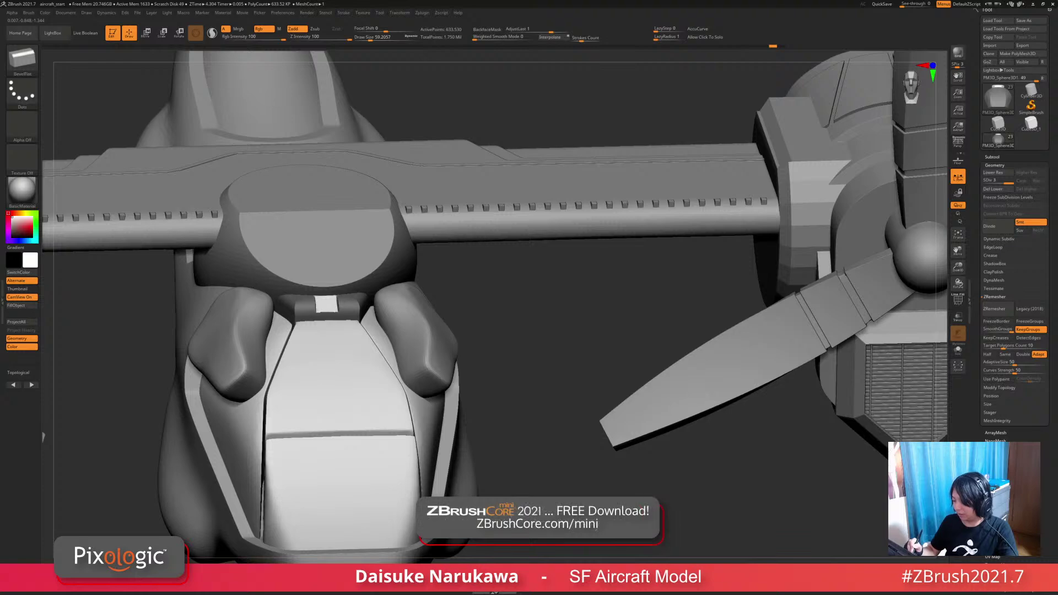
pyautogui.press('ctrl')
pyautogui.moveTo(441, 389)
pyautogui.keyDown('ctrl'); pyautogui.mouseDown(button='right')
pyautogui.moveTo(441, 361)
pyautogui.moveTo(459, 358)
pyautogui.mouseUp(button='right'); pyautogui.keyUp('ctrl')
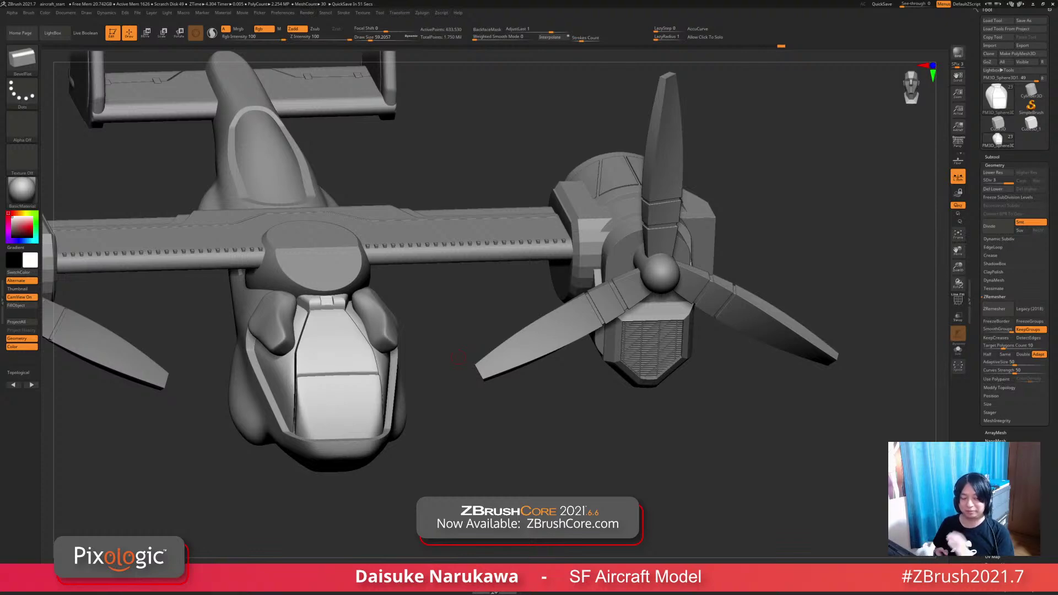
pyautogui.moveTo(490, 441); pyautogui.dragTo(457, 438)
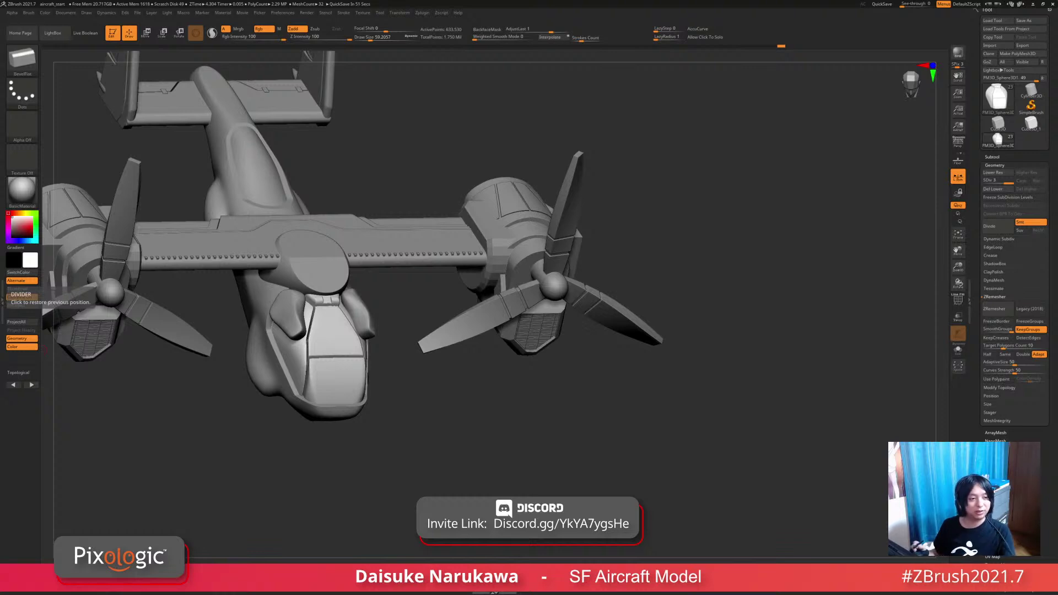
pyautogui.moveTo(557, 394); pyautogui.dragTo(489, 444)
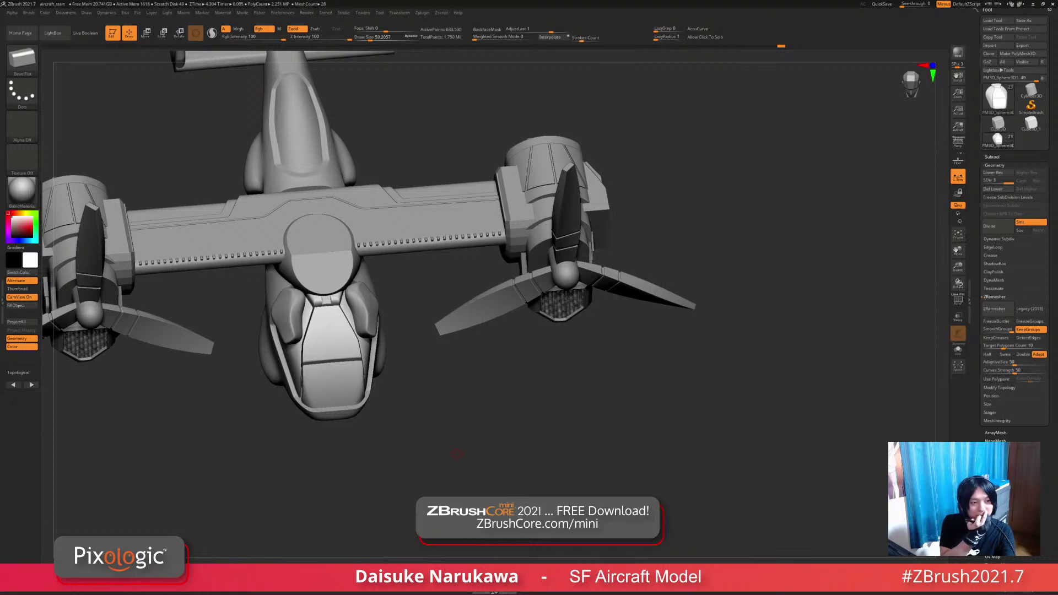
pyautogui.moveTo(457, 454); pyautogui.dragTo(409, 403)
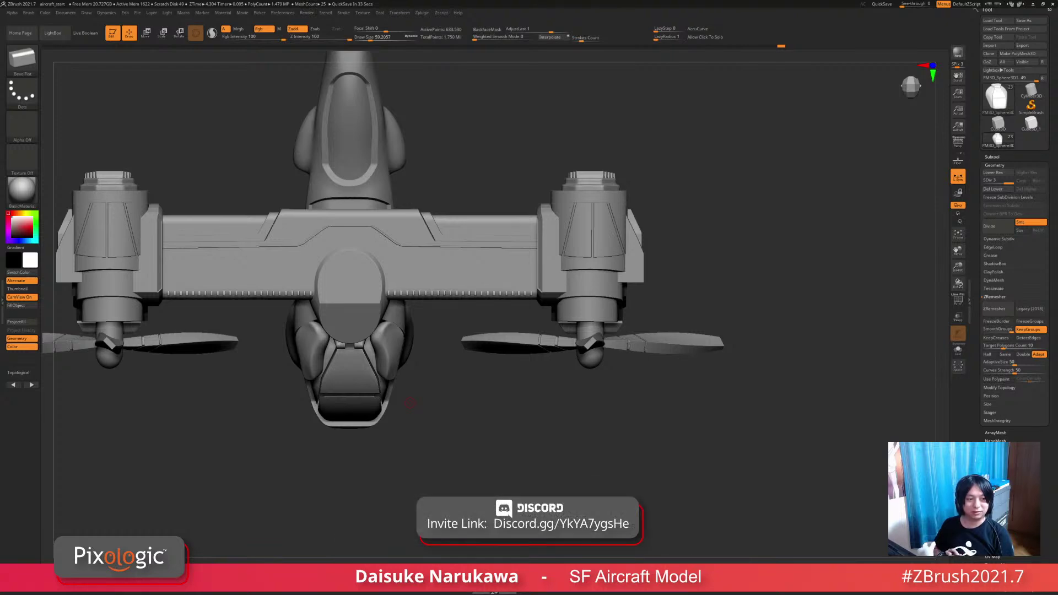
pyautogui.moveTo(404, 402)
pyautogui.mouseDown(button='right')
pyautogui.moveTo(428, 259)
pyautogui.moveTo(513, 281)
pyautogui.moveTo(411, 432)
pyautogui.moveTo(410, 413)
pyautogui.mouseUp(button='right')
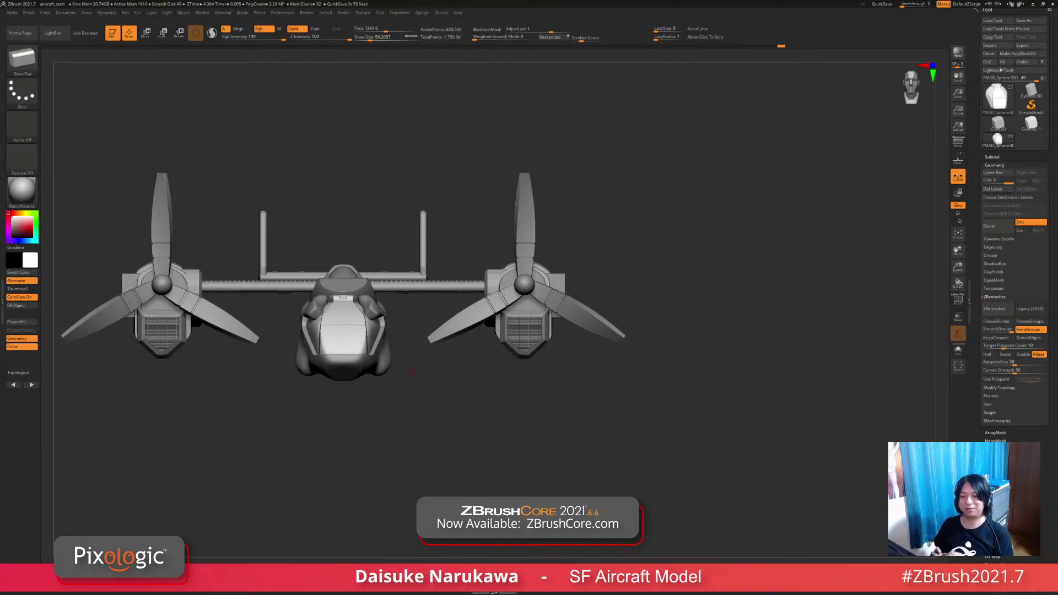
pyautogui.moveTo(412, 372)
pyautogui.mouseDown()
pyautogui.moveTo(348, 395)
pyautogui.moveTo(414, 467)
pyautogui.moveTo(369, 424)
pyautogui.moveTo(380, 331)
pyautogui.moveTo(402, 419)
pyautogui.moveTo(405, 386)
pyautogui.mouseUp()
# Step: Select the fuselage, choose the TrimDynamic brush at draw size about 172, and test a stroke on the side bulge behind the nose
pyautogui.keyDown('alt'); pyautogui.click(388, 361); pyautogui.keyUp('alt')
pyautogui.moveTo(405, 386)
pyautogui.keyDown('ctrl'); pyautogui.mouseDown(button='right')
pyautogui.moveTo(405, 402)
pyautogui.moveTo(438, 436)
pyautogui.mouseUp(button='right'); pyautogui.keyUp('ctrl')
pyautogui.press('b')
pyautogui.press('t')
pyautogui.press('d')
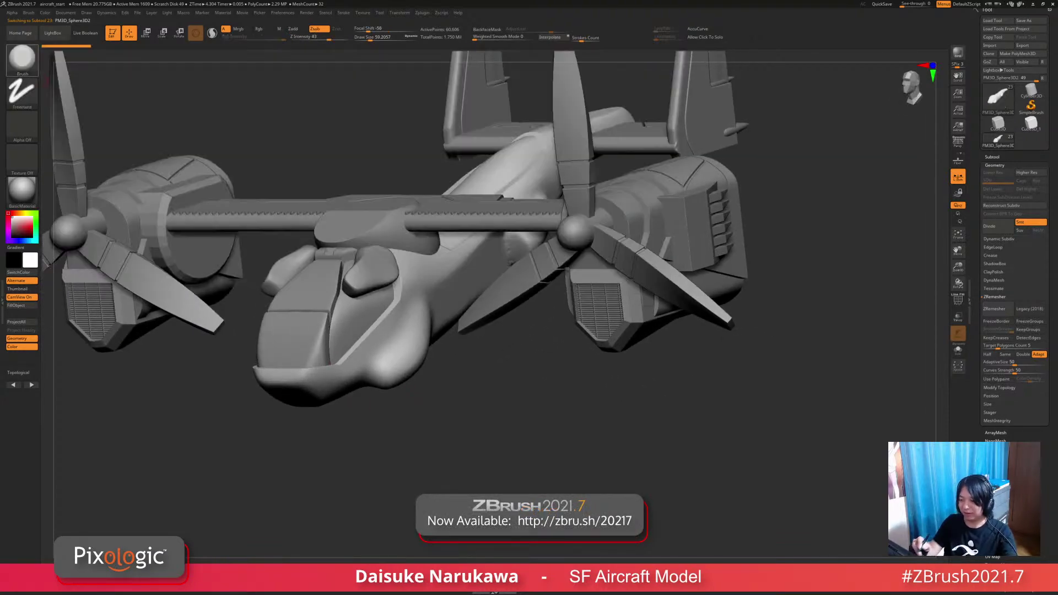
pyautogui.moveTo(302, 284); pyautogui.dragTo(302, 226, button='right')
pyautogui.moveTo(370, 37); pyautogui.dragTo(380, 38)
pyautogui.moveTo(386, 261); pyautogui.dragTo(386, 220, button='right')
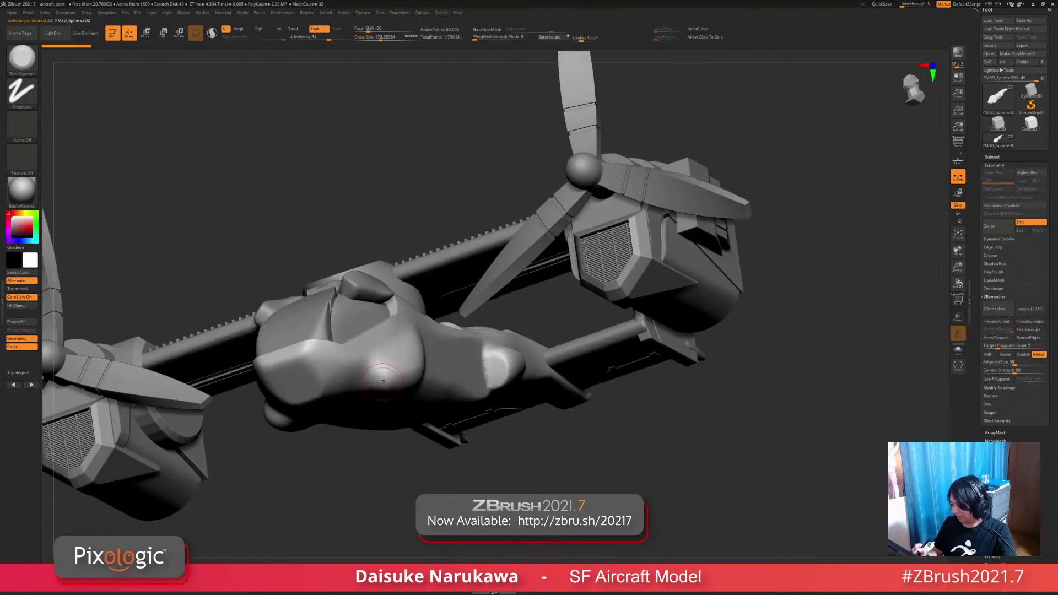
pyautogui.moveTo(377, 373); pyautogui.dragTo(378, 381)
pyautogui.hotkey('ctrl', 'z')
# Step: Smooth and flatten the fuselage's side bulge behind the nose with the Smooth and TrimDynamic brushes
pyautogui.press('shift')
pyautogui.keyDown('ctrl'); pyautogui.moveTo(379, 382); pyautogui.dragTo(369, 429, button='right'); pyautogui.keyUp('ctrl')
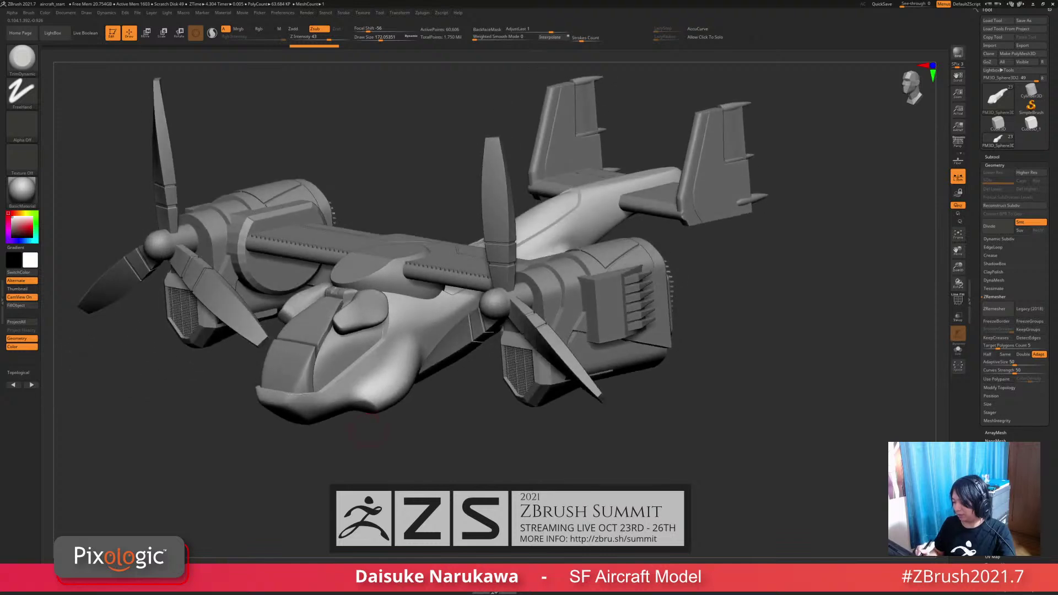
pyautogui.moveTo(368, 429); pyautogui.dragTo(388, 364)
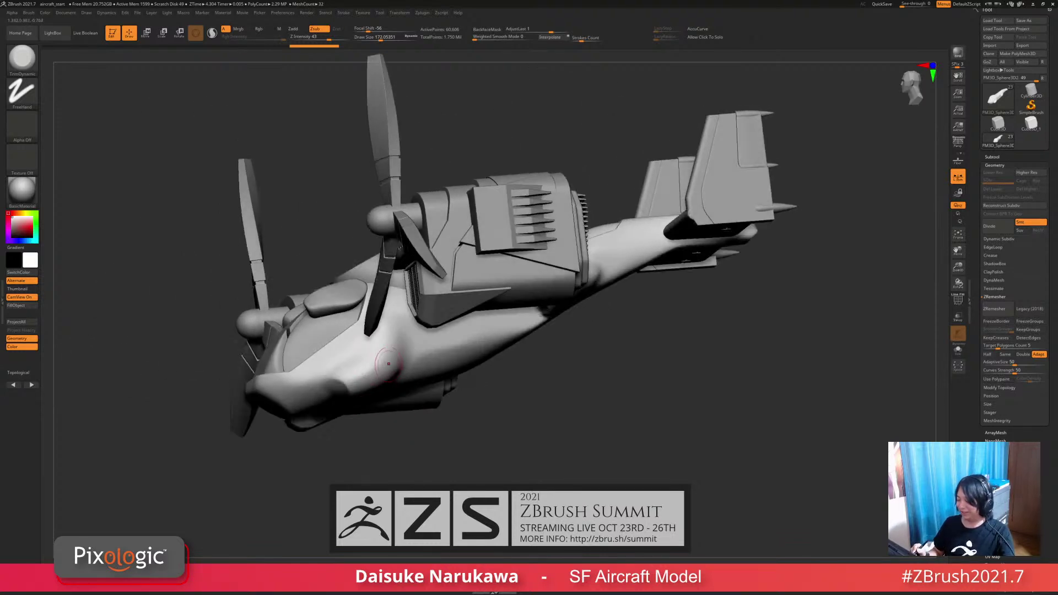
pyautogui.press('shift')
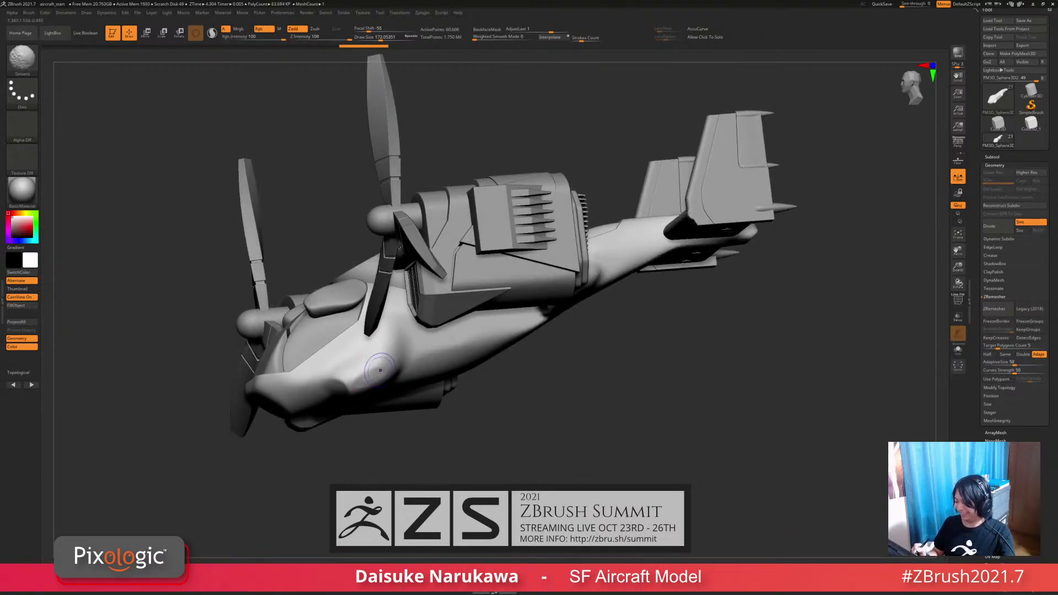
pyautogui.moveTo(370, 380)
pyautogui.keyDown('ctrl'); pyautogui.mouseDown(button='right')
pyautogui.moveTo(369, 395)
pyautogui.moveTo(336, 350)
pyautogui.moveTo(342, 390)
pyautogui.mouseUp(button='right'); pyautogui.keyUp('ctrl')
pyautogui.press('shift')
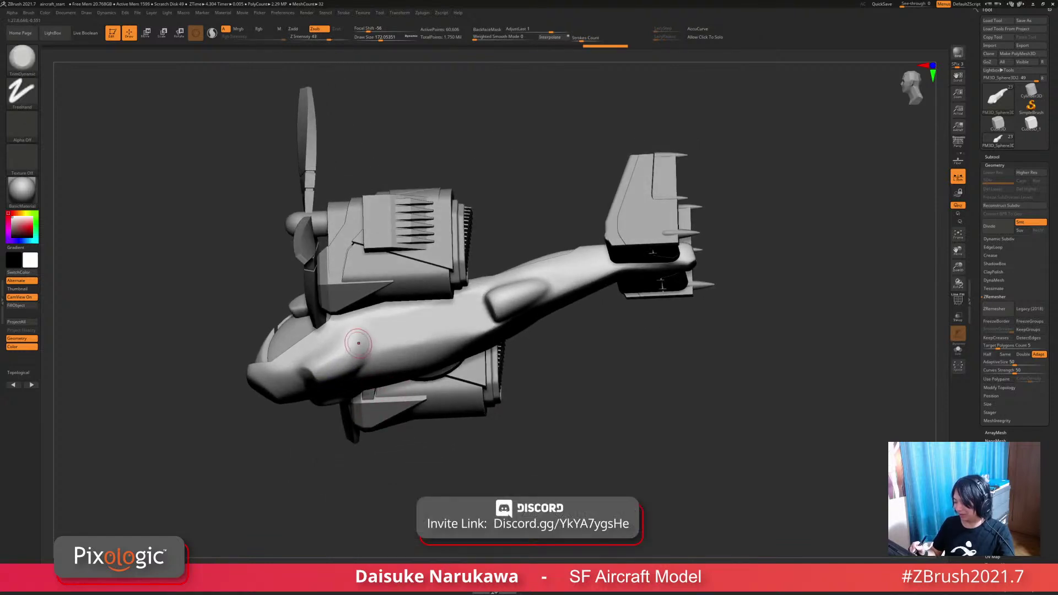
pyautogui.moveTo(363, 355)
pyautogui.keyDown('shift'); pyautogui.mouseDown()
pyautogui.moveTo(362, 337)
pyautogui.moveTo(370, 368)
pyautogui.mouseUp(); pyautogui.keyUp('shift')
pyautogui.moveTo(342, 364); pyautogui.dragTo(386, 403, button='right')
pyautogui.moveTo(381, 364)
pyautogui.mouseDown()
pyautogui.moveTo(378, 428)
pyautogui.moveTo(377, 395)
pyautogui.moveTo(398, 382)
pyautogui.mouseUp()
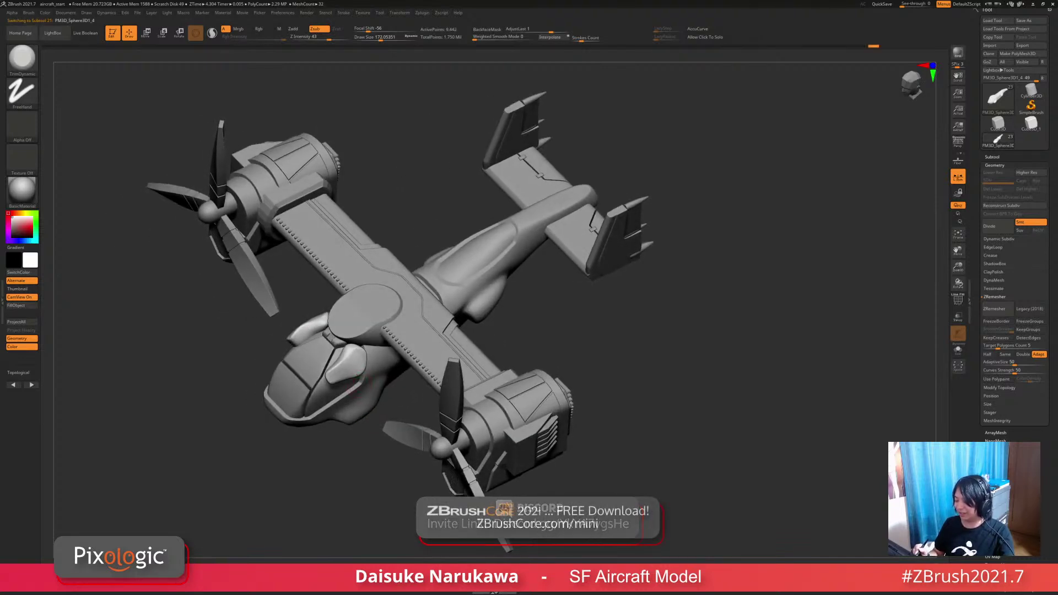
# Step: Raise the draw size to about 245 and try slicing the rounded pods beside the canopy with the KnifeCurve brush
pyautogui.moveTo(373, 56); pyautogui.dragTo(379, 78)
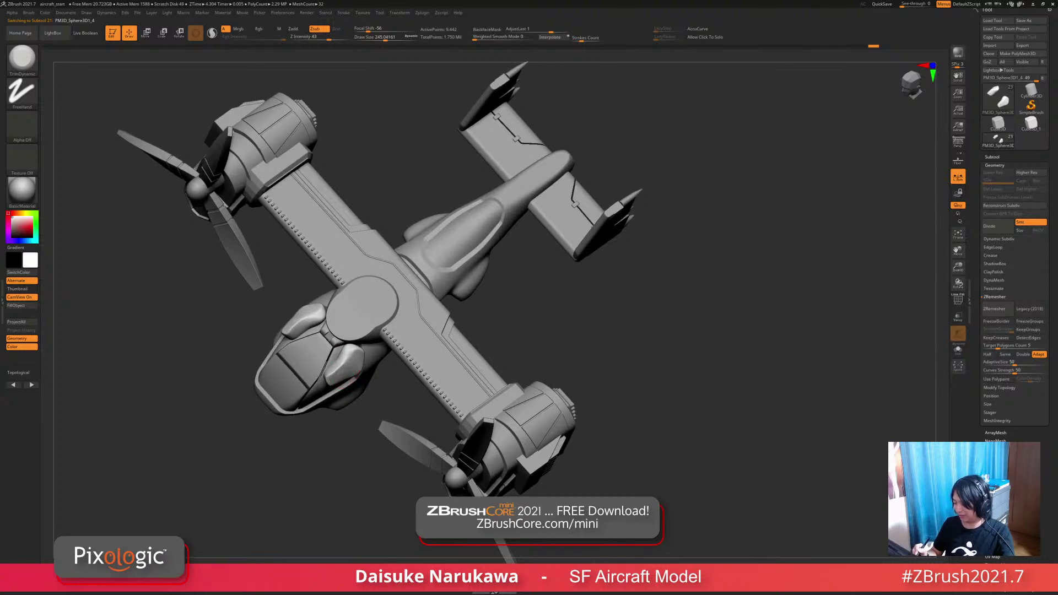
pyautogui.keyDown('shift'); pyautogui.moveTo(348, 387); pyautogui.dragTo(358, 386, button='right'); pyautogui.keyUp('shift')
pyautogui.moveTo(392, 337)
pyautogui.mouseDown(button='right')
pyautogui.moveTo(378, 407)
pyautogui.moveTo(362, 363)
pyautogui.moveTo(388, 347)
pyautogui.mouseUp(button='right')
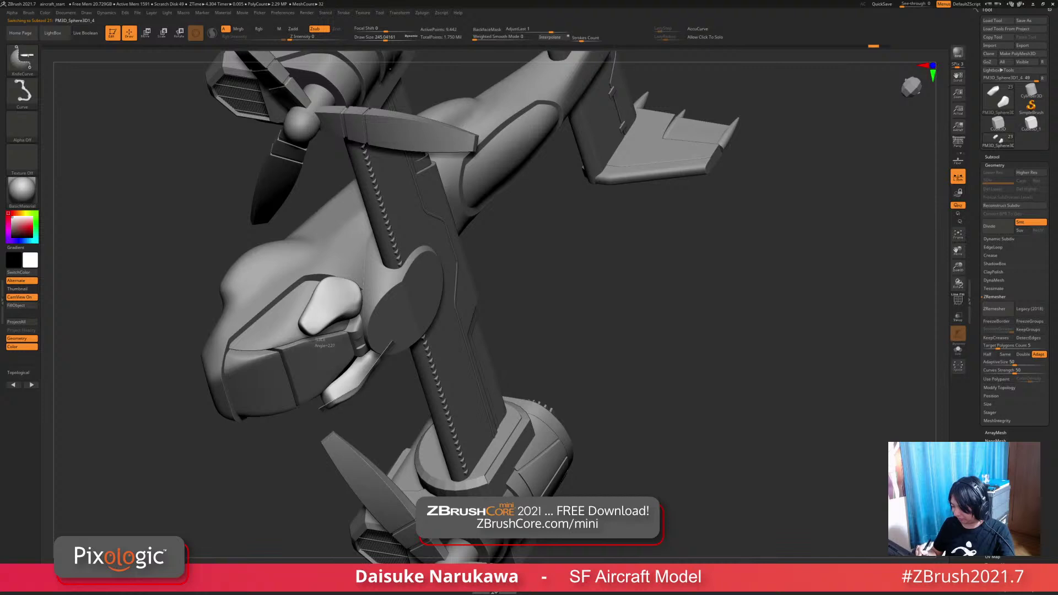
pyautogui.keyDown('ctrl'); pyautogui.keyDown('shift'); pyautogui.moveTo(321, 409); pyautogui.dragTo(319, 410); pyautogui.keyUp('shift'); pyautogui.keyUp('ctrl')
pyautogui.hotkey('ctrl', 'z')
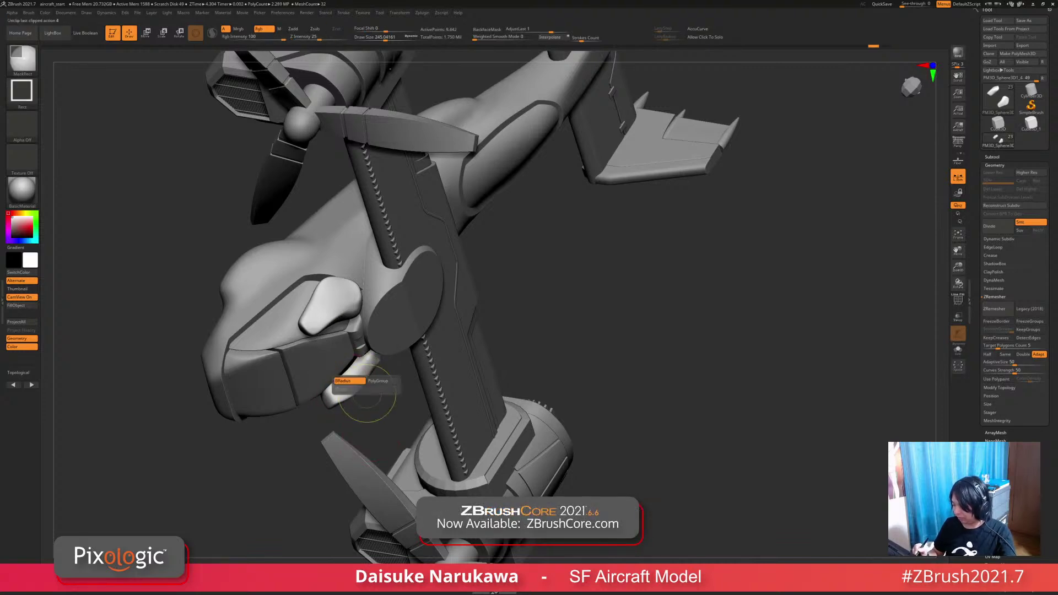
pyautogui.keyDown('ctrl'); pyautogui.keyDown('shift'); pyautogui.moveTo(387, 348); pyautogui.dragTo(360, 381); pyautogui.keyUp('shift'); pyautogui.keyUp('ctrl')
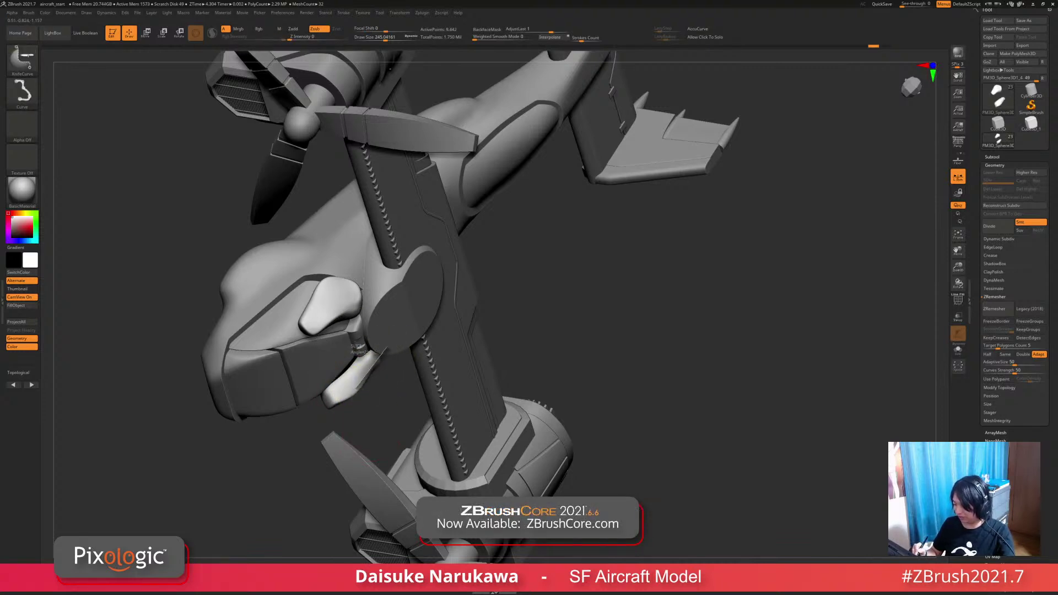
pyautogui.keyDown('ctrl'); pyautogui.keyDown('shift'); pyautogui.moveTo(320, 410); pyautogui.dragTo(320, 410); pyautogui.keyUp('shift'); pyautogui.keyUp('ctrl')
pyautogui.moveTo(333, 401)
pyautogui.keyDown('ctrl'); pyautogui.mouseDown(button='right')
pyautogui.moveTo(337, 386)
pyautogui.moveTo(363, 415)
pyautogui.moveTo(375, 399)
pyautogui.moveTo(354, 369)
pyautogui.mouseUp(button='right'); pyautogui.keyUp('ctrl')
pyautogui.hotkey('ctrl', 'z')
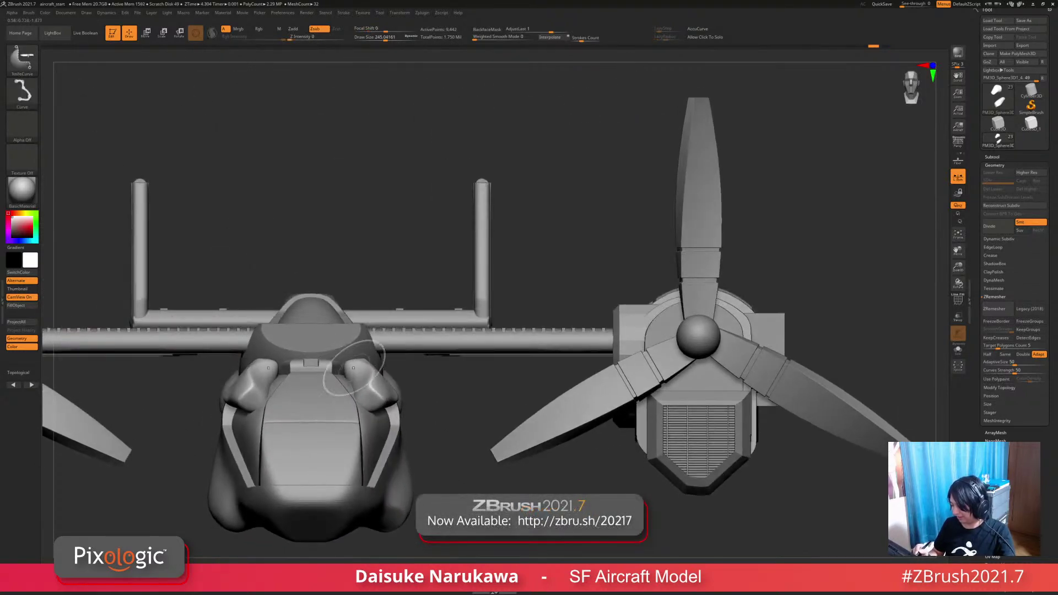
# Step: Slice the rounded pods beside the canopy into flat facets with KnifeCurve cuts from the front and from an angled view
pyautogui.keyDown('ctrl'); pyautogui.keyDown('shift'); pyautogui.moveTo(340, 347); pyautogui.dragTo(340, 348); pyautogui.keyUp('shift'); pyautogui.keyUp('ctrl')
pyautogui.moveTo(347, 353); pyautogui.dragTo(392, 392, button='right')
pyautogui.moveTo(247, 398); pyautogui.dragTo(395, 383, button='right')
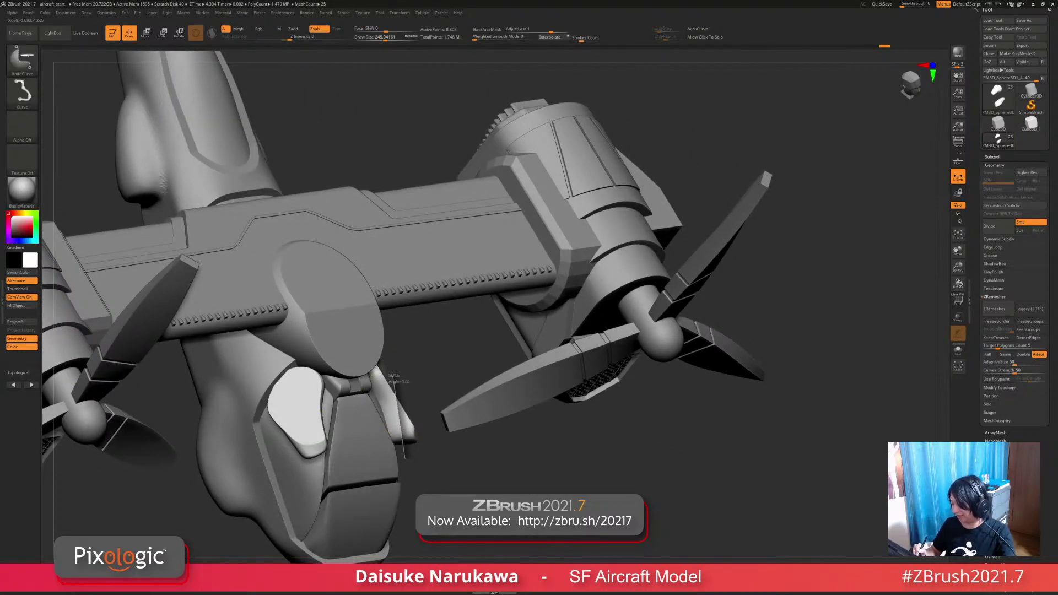
pyautogui.keyDown('ctrl'); pyautogui.keyDown('shift'); pyautogui.click(393, 380); pyautogui.keyUp('shift'); pyautogui.keyUp('ctrl')
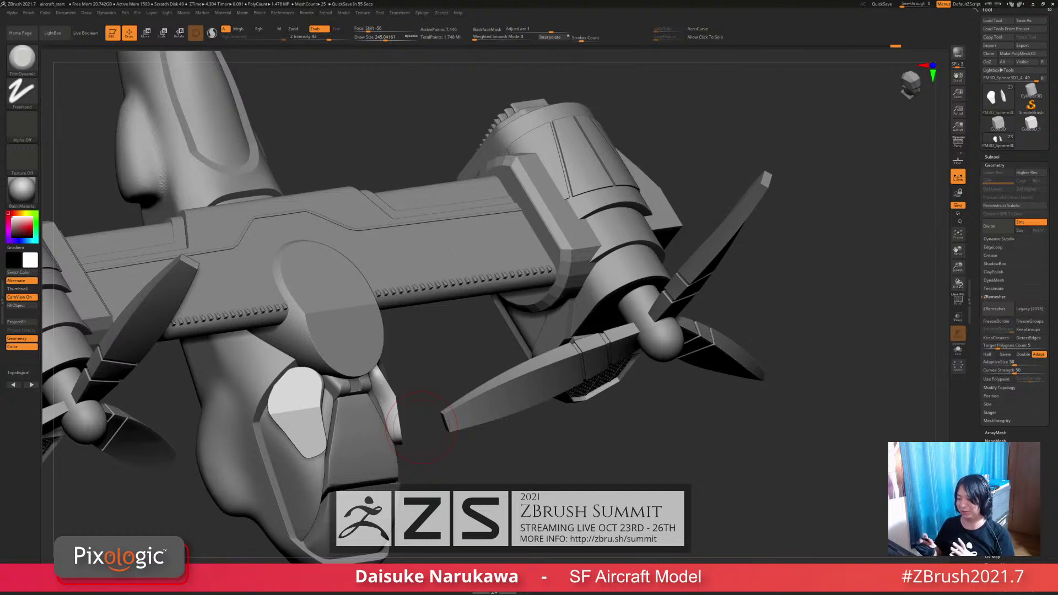
# Step: Select the fuselage and carve a crease around its rear side bulge with the DamStandard brush
pyautogui.keyDown('alt'); pyautogui.click(196, 175); pyautogui.keyUp('alt')
pyautogui.keyDown('alt'); pyautogui.moveTo(170, 151); pyautogui.dragTo(233, 232, button='right'); pyautogui.keyUp('alt')
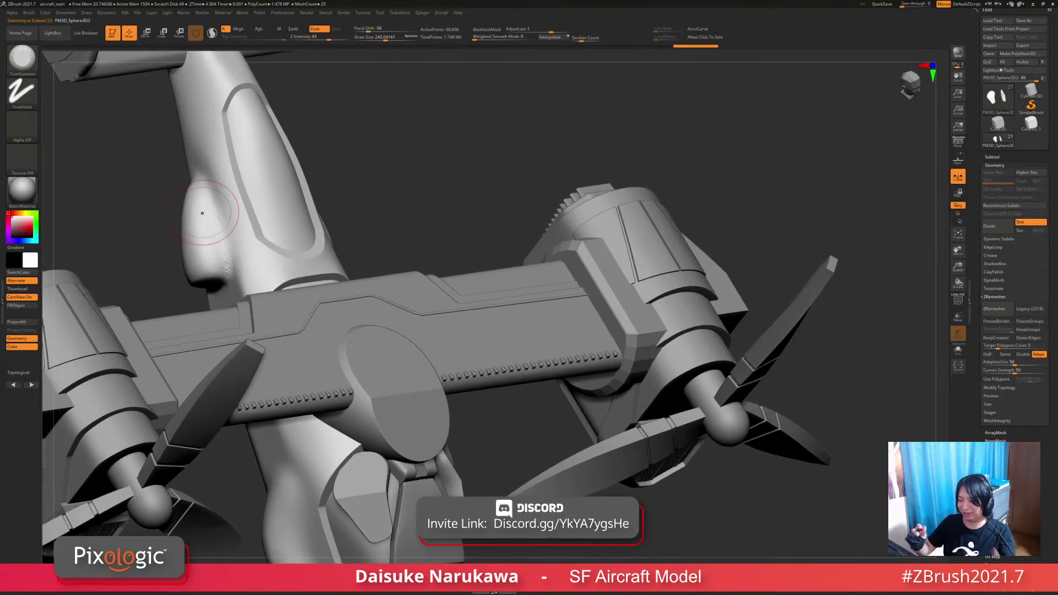
pyautogui.press('b')
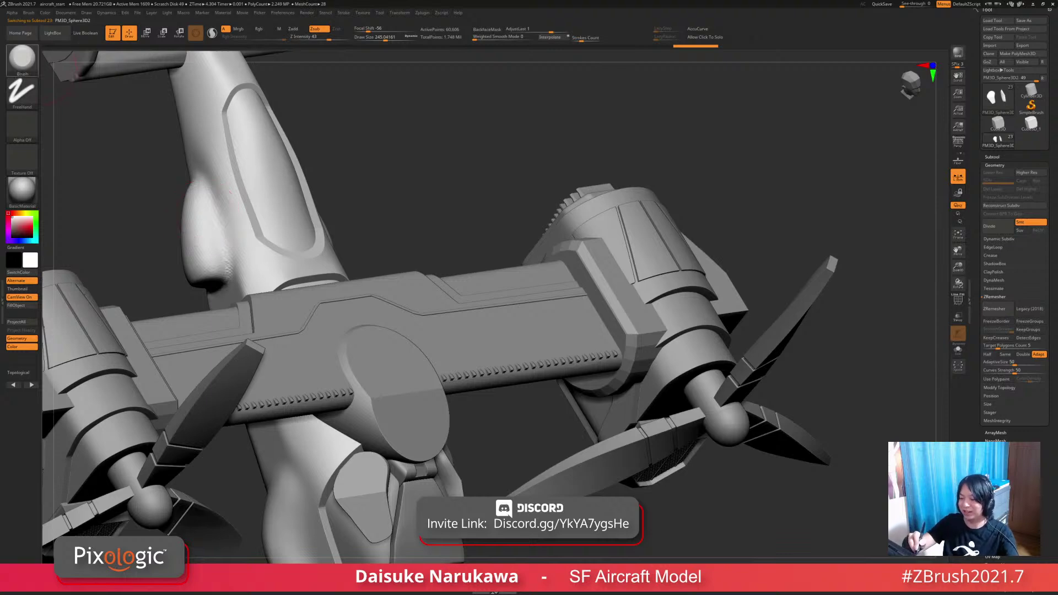
pyautogui.press('d')
pyautogui.press('s')
pyautogui.moveTo(216, 201)
pyautogui.mouseDown()
pyautogui.moveTo(228, 267)
pyautogui.moveTo(205, 190)
pyautogui.moveTo(228, 267)
pyautogui.mouseUp()
pyautogui.moveTo(228, 264); pyautogui.dragTo(280, 248, button='right')
pyautogui.keyDown('shift'); pyautogui.moveTo(213, 227); pyautogui.dragTo(216, 213); pyautogui.keyUp('shift')
pyautogui.moveTo(215, 213); pyautogui.dragTo(350, 259, button='right')
# Step: Subdivide the fuselage once, reduce the draw size to about 158 and deepen the crease around the rear side bulge with DamStandard
pyautogui.hotkey('ctrl', 'd')
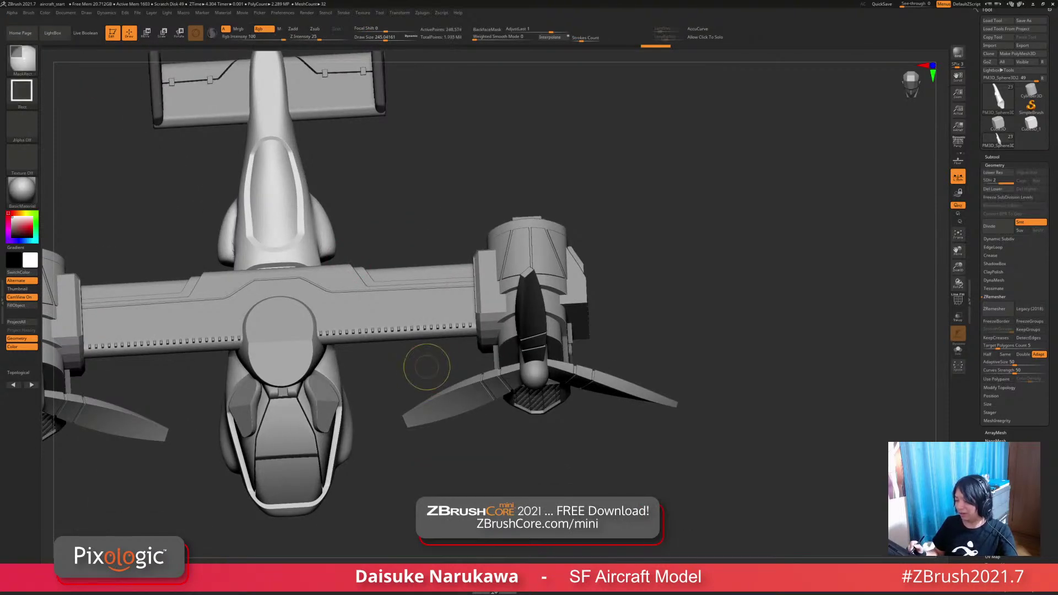
pyautogui.press('[')
pyautogui.moveTo(340, 212)
pyautogui.mouseDown(button='right')
pyautogui.moveTo(318, 222)
pyautogui.moveTo(330, 234)
pyautogui.mouseUp(button='right')
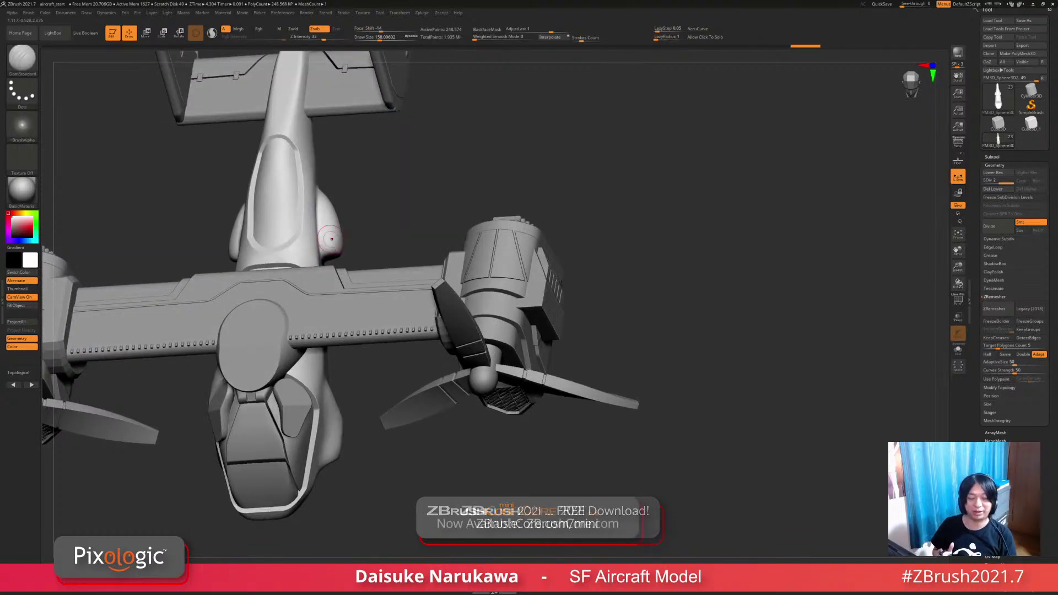
pyautogui.moveTo(335, 243)
pyautogui.mouseDown(button='right')
pyautogui.moveTo(313, 199)
pyautogui.moveTo(317, 181)
pyautogui.moveTo(338, 202)
pyautogui.mouseUp(button='right')
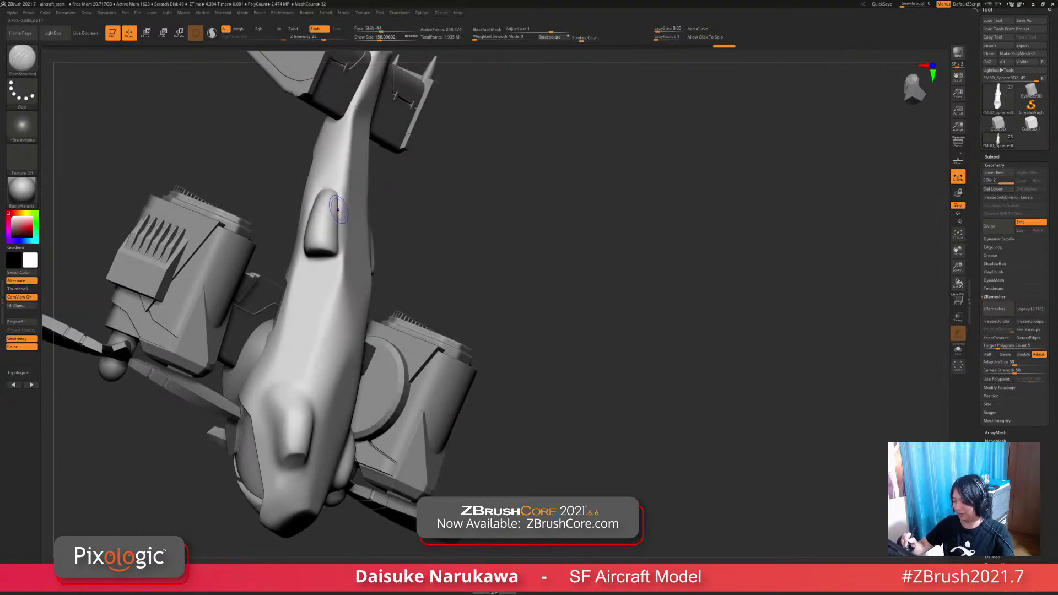
pyautogui.keyDown('shift'); pyautogui.moveTo(338, 210); pyautogui.dragTo(338, 231); pyautogui.keyUp('shift')
pyautogui.moveTo(339, 232)
pyautogui.mouseDown(button='right')
pyautogui.moveTo(361, 217)
pyautogui.moveTo(342, 222)
pyautogui.mouseUp(button='right')
pyautogui.keyDown('shift'); pyautogui.moveTo(308, 221); pyautogui.dragTo(306, 246); pyautogui.keyUp('shift')
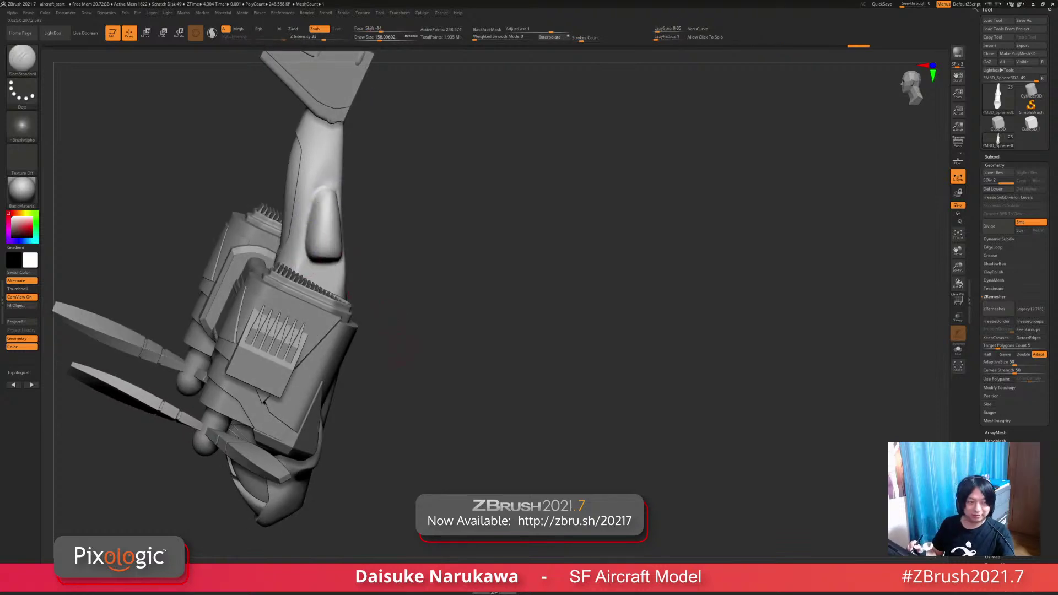
pyautogui.moveTo(399, 358); pyautogui.dragTo(419, 361, button='right')
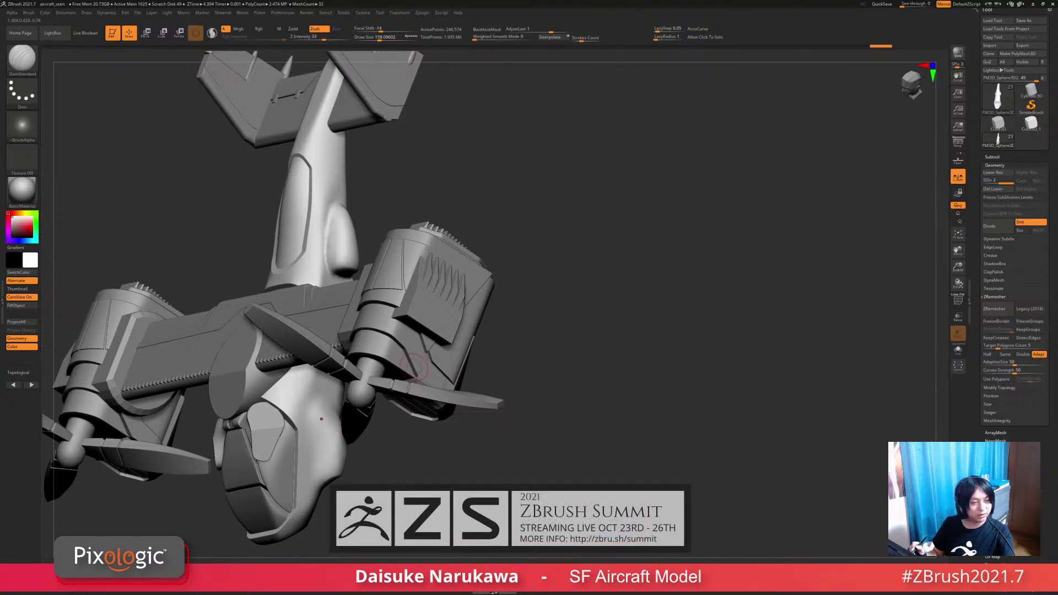
pyautogui.moveTo(415, 366); pyautogui.dragTo(375, 323, button='right')
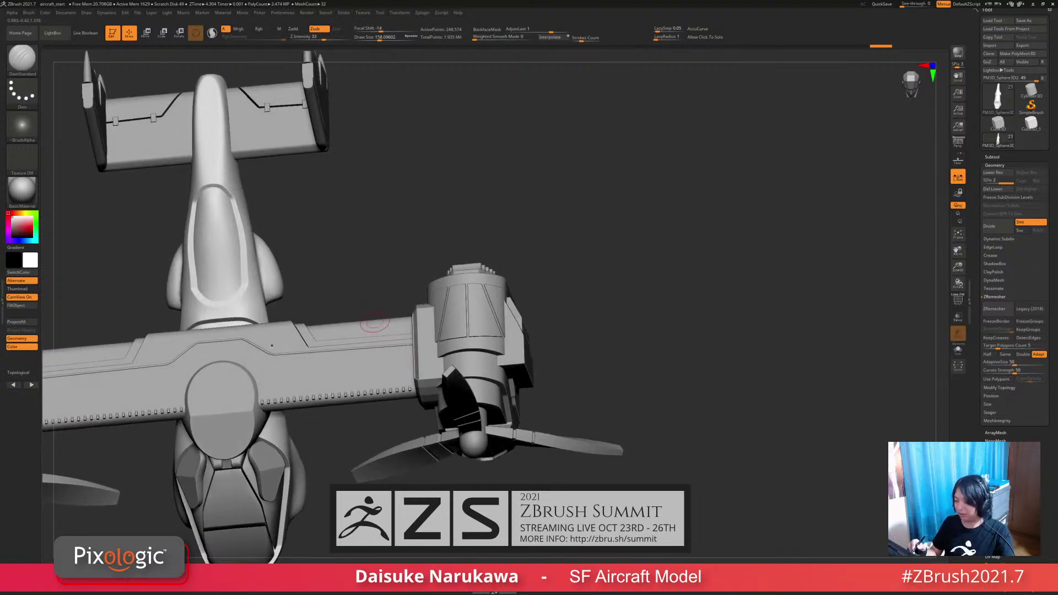
# Step: Mask one lengthwise half of the fuselage from the front view
pyautogui.keyDown('alt'); pyautogui.moveTo(239, 200); pyautogui.dragTo(287, 175, button='right'); pyautogui.keyUp('alt')
pyautogui.moveTo(368, 397)
pyautogui.mouseDown(button='right')
pyautogui.moveTo(386, 358)
pyautogui.moveTo(347, 320)
pyautogui.moveTo(327, 265)
pyautogui.moveTo(353, 274)
pyautogui.moveTo(329, 267)
pyautogui.moveTo(332, 303)
pyautogui.moveTo(389, 259)
pyautogui.moveTo(388, 232)
pyautogui.mouseUp(button='right')
pyautogui.press('shift')
pyautogui.moveTo(356, 369)
pyautogui.mouseDown(button='right')
pyautogui.moveTo(404, 362)
pyautogui.moveTo(363, 380)
pyautogui.moveTo(413, 438)
pyautogui.moveTo(433, 392)
pyautogui.moveTo(460, 430)
pyautogui.moveTo(439, 452)
pyautogui.mouseUp(button='right')
pyautogui.click(994, 165)
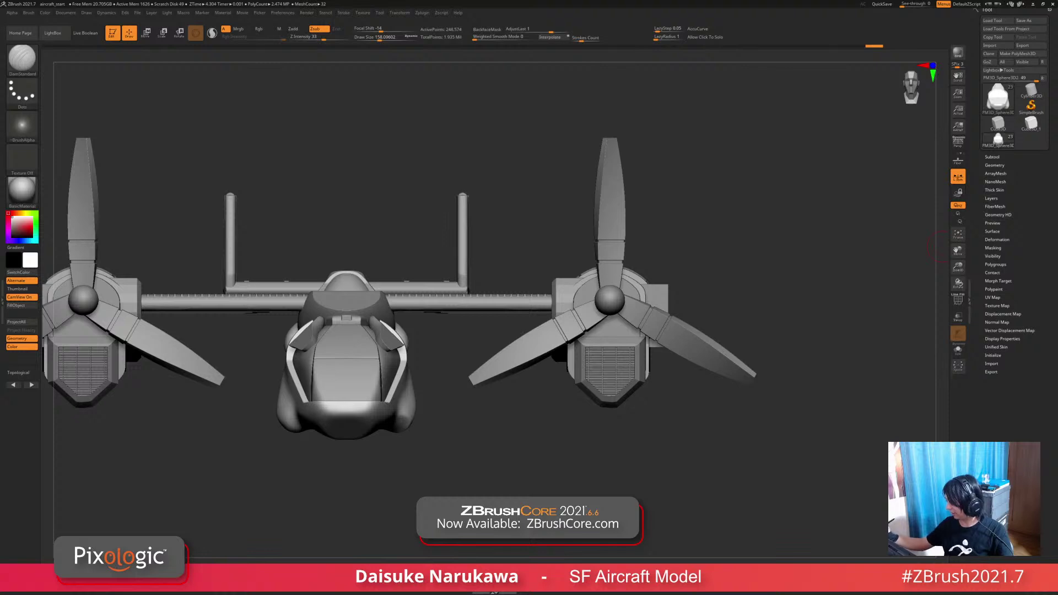
pyautogui.click(997, 240)
pyautogui.keyDown('ctrl'); pyautogui.moveTo(487, 492); pyautogui.dragTo(347, 193); pyautogui.keyUp('ctrl')
pyautogui.hotkey('ctrl', 'z')
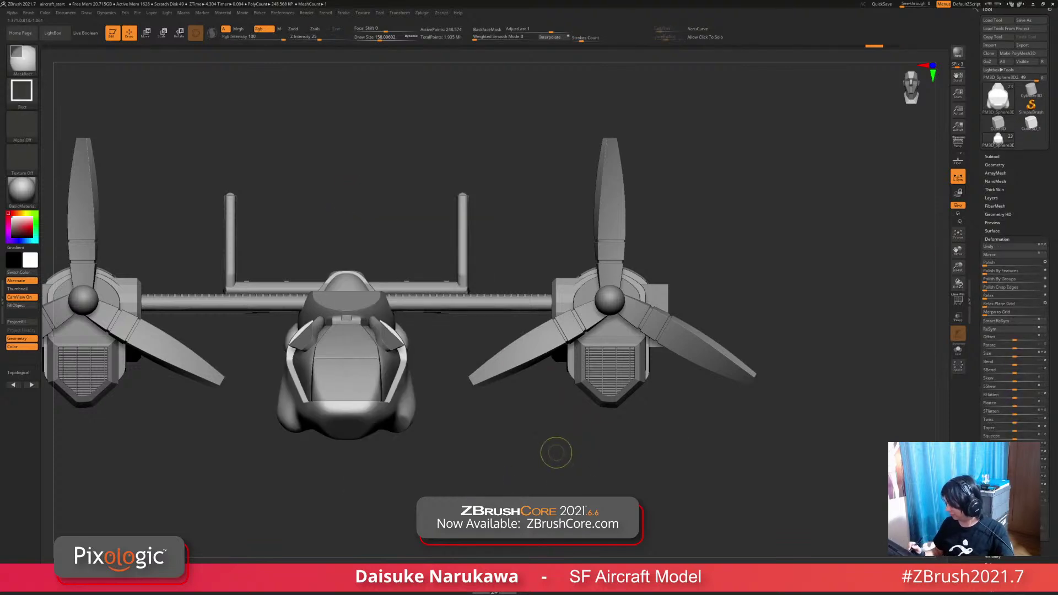
pyautogui.keyDown('ctrl'); pyautogui.moveTo(485, 499); pyautogui.dragTo(348, 198); pyautogui.keyUp('ctrl')
pyautogui.keyDown('alt'); pyautogui.moveTo(508, 406); pyautogui.dragTo(548, 474); pyautogui.keyUp('alt')
# Step: Mirror the fuselage sculpting to its other half with Smart ReSym, then clear the mask and lower the subdivision level
pyautogui.click(999, 321)
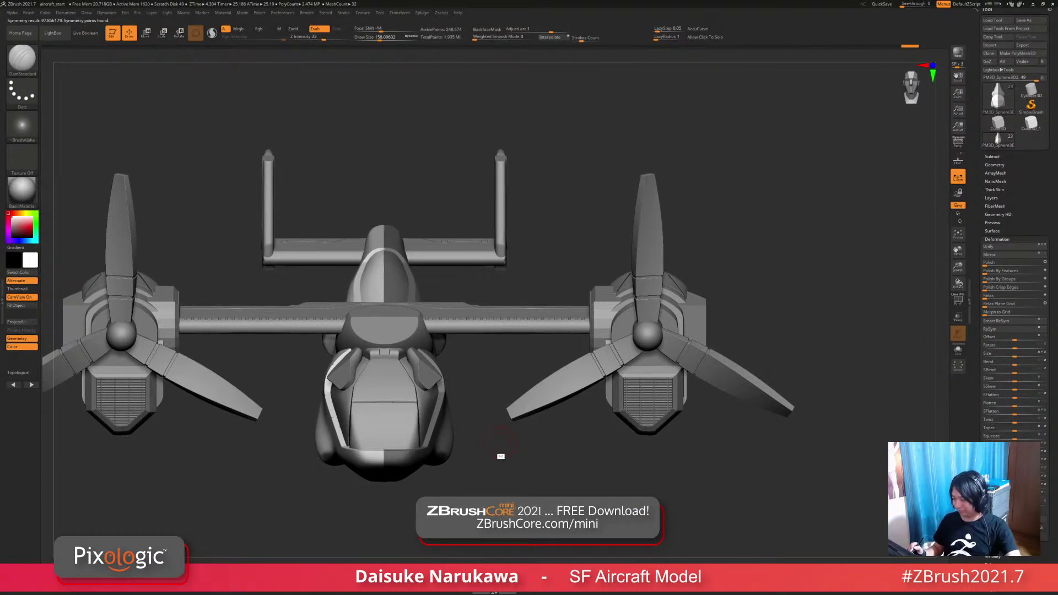
pyautogui.moveTo(500, 456)
pyautogui.mouseDown()
pyautogui.moveTo(496, 361)
pyautogui.moveTo(479, 445)
pyautogui.mouseUp()
pyautogui.moveTo(477, 380); pyautogui.dragTo(440, 457)
pyautogui.press('ctrl')
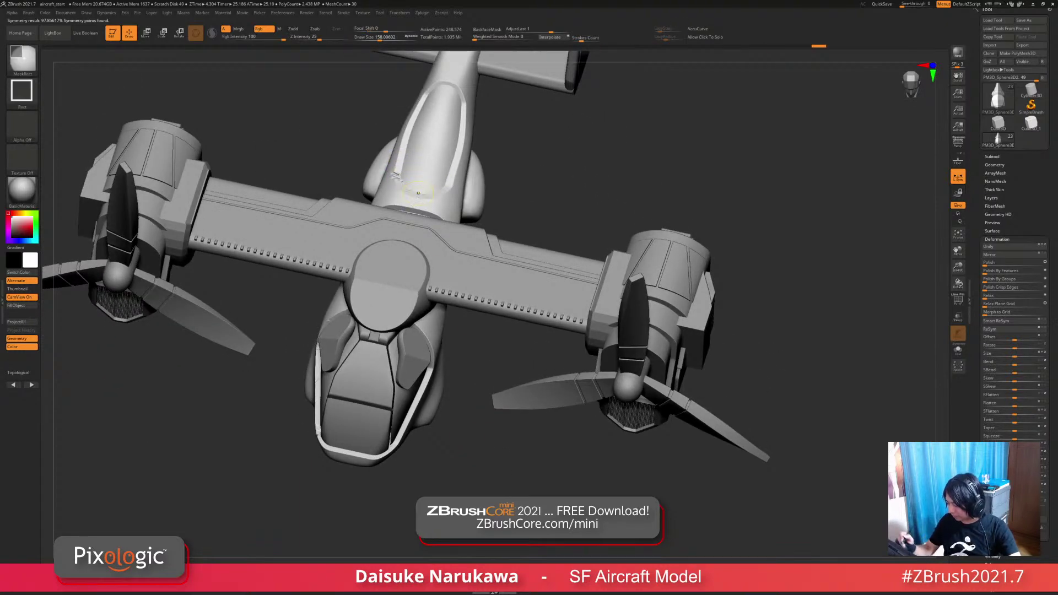
pyautogui.keyDown('ctrl'); pyautogui.click(477, 435); pyautogui.keyUp('ctrl')
pyautogui.keyDown('ctrl'); pyautogui.click(475, 437); pyautogui.keyUp('ctrl')
pyautogui.moveTo(475, 437)
pyautogui.keyDown('shift'); pyautogui.mouseDown()
pyautogui.moveTo(468, 375)
pyautogui.moveTo(499, 411)
pyautogui.moveTo(490, 441)
pyautogui.moveTo(507, 445)
pyautogui.mouseUp(); pyautogui.keyUp('shift')
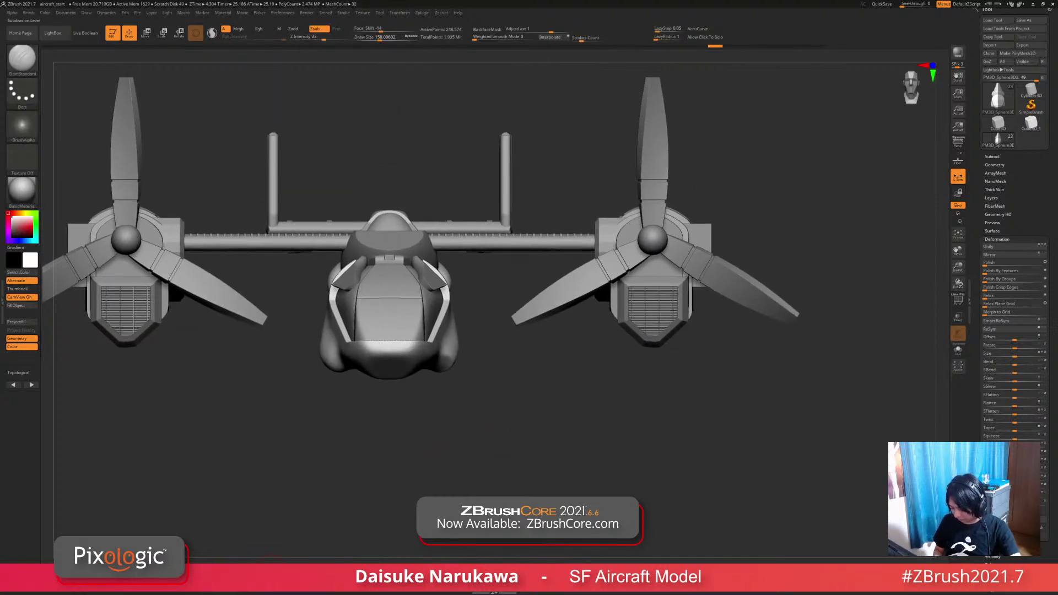
pyautogui.hotkey('shift', 'd')
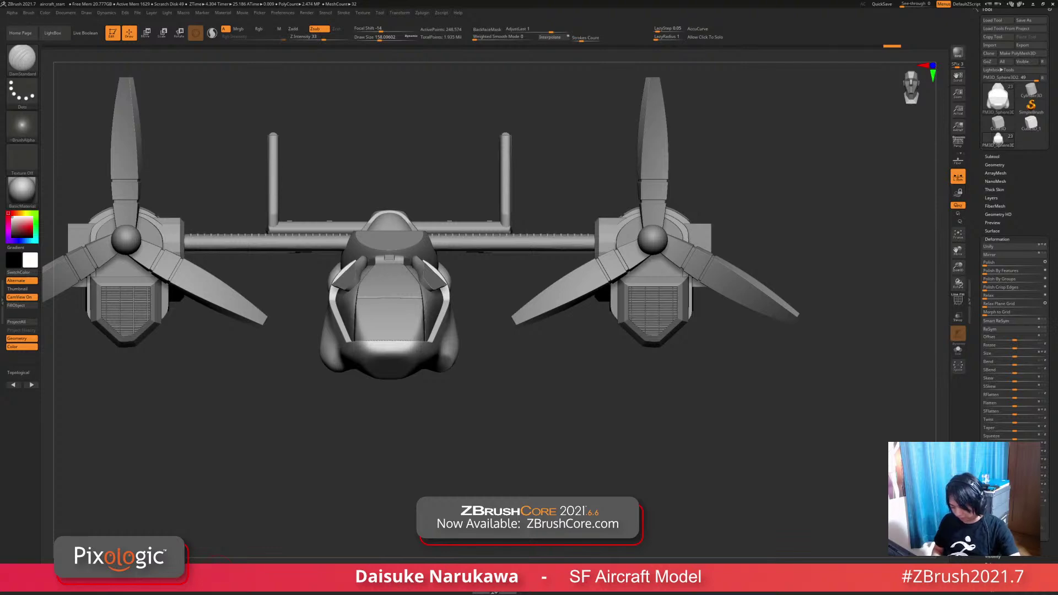
# Step: Examine the fuselage's nose, underside and side bulges together with the whole aircraft from several angles
pyautogui.moveTo(231, 496); pyautogui.dragTo(231, 556)
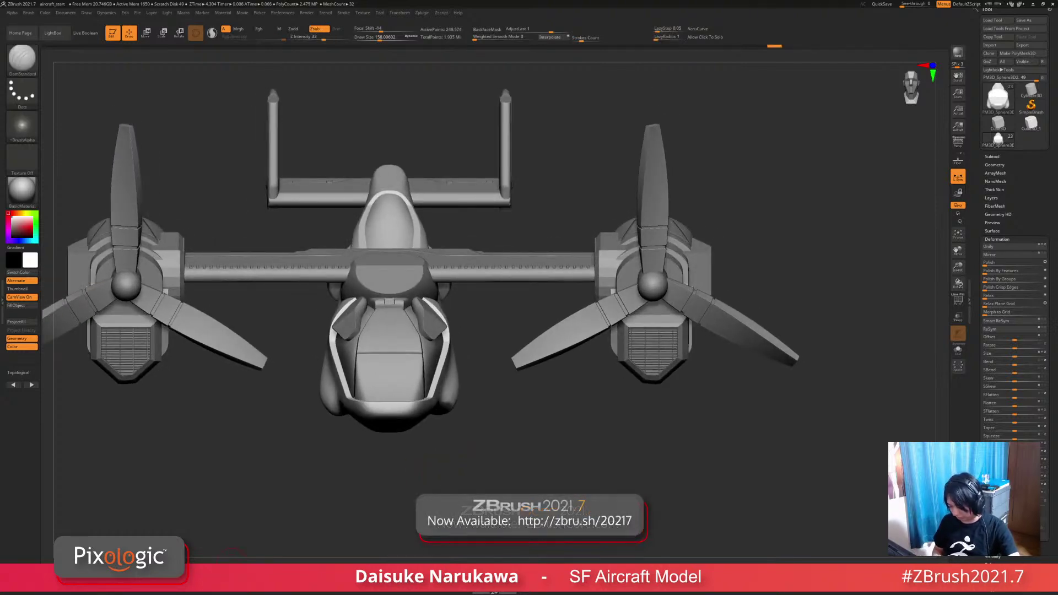
pyautogui.moveTo(443, 405); pyautogui.dragTo(235, 362)
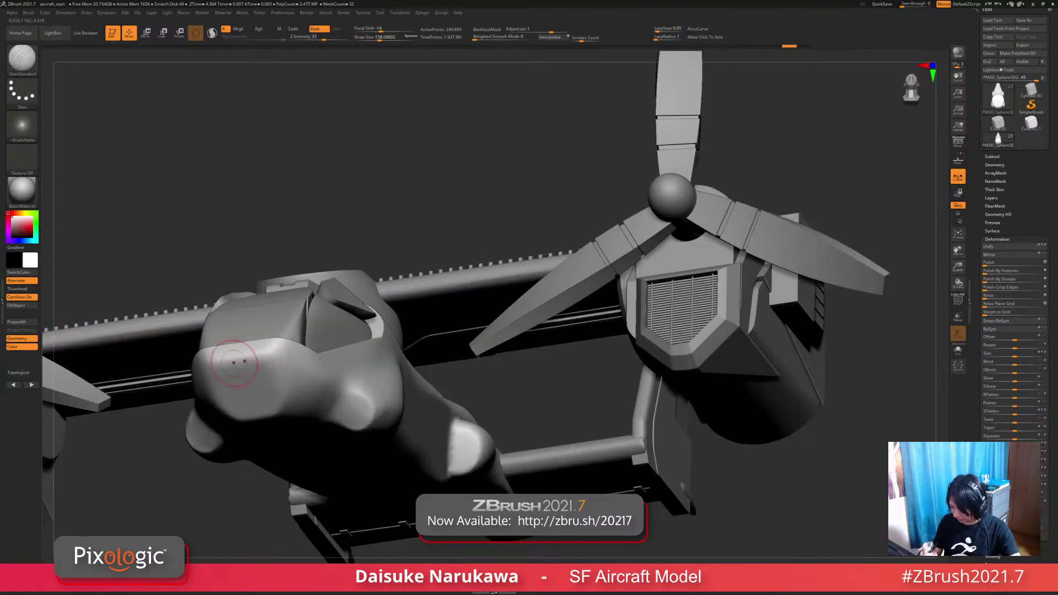
pyautogui.keyDown('ctrl'); pyautogui.moveTo(377, 321); pyautogui.dragTo(387, 441, button='right'); pyautogui.keyUp('ctrl')
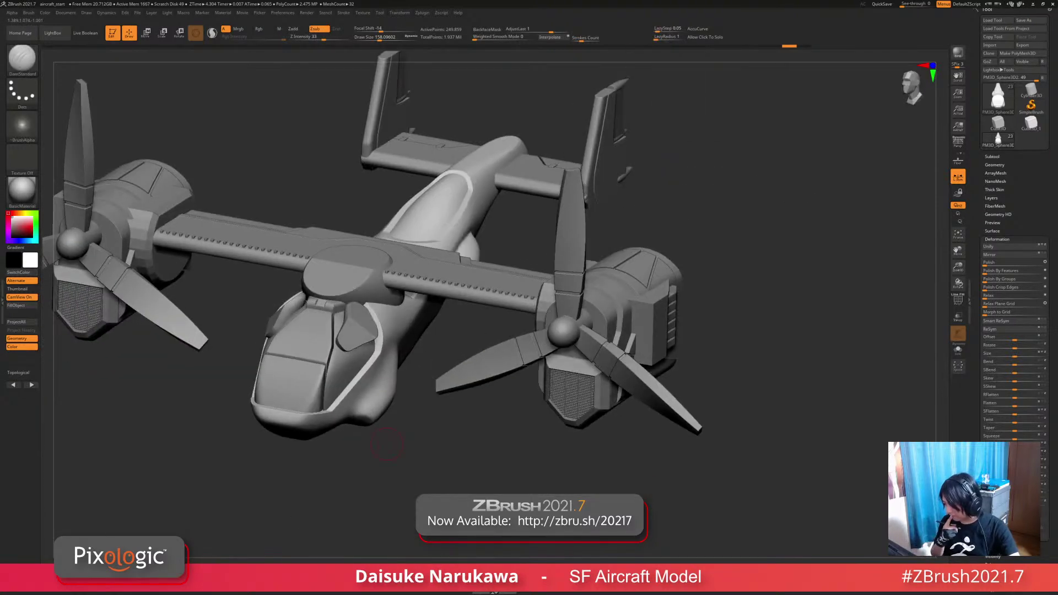
pyautogui.moveTo(387, 444); pyautogui.dragTo(471, 434)
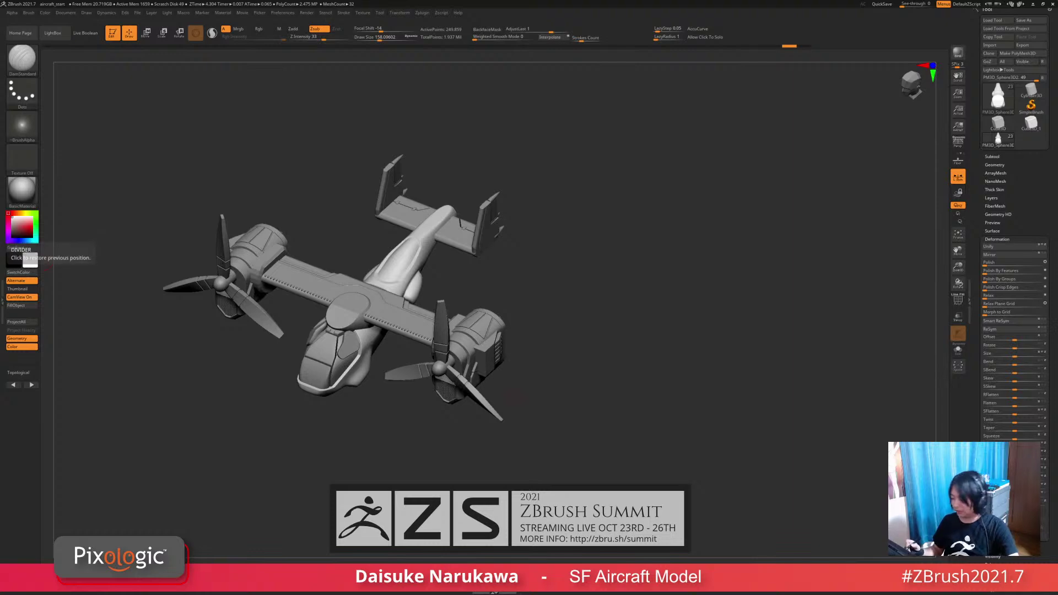
pyautogui.moveTo(458, 435); pyautogui.dragTo(348, 413)
pyautogui.moveTo(320, 440); pyautogui.dragTo(358, 397, button='right')
pyautogui.moveTo(358, 342)
pyautogui.mouseDown(button='right')
pyautogui.moveTo(330, 386)
pyautogui.moveTo(325, 374)
pyautogui.moveTo(350, 369)
pyautogui.moveTo(361, 386)
pyautogui.moveTo(392, 383)
pyautogui.moveTo(457, 339)
pyautogui.moveTo(432, 291)
pyautogui.moveTo(454, 293)
pyautogui.mouseUp(button='right')
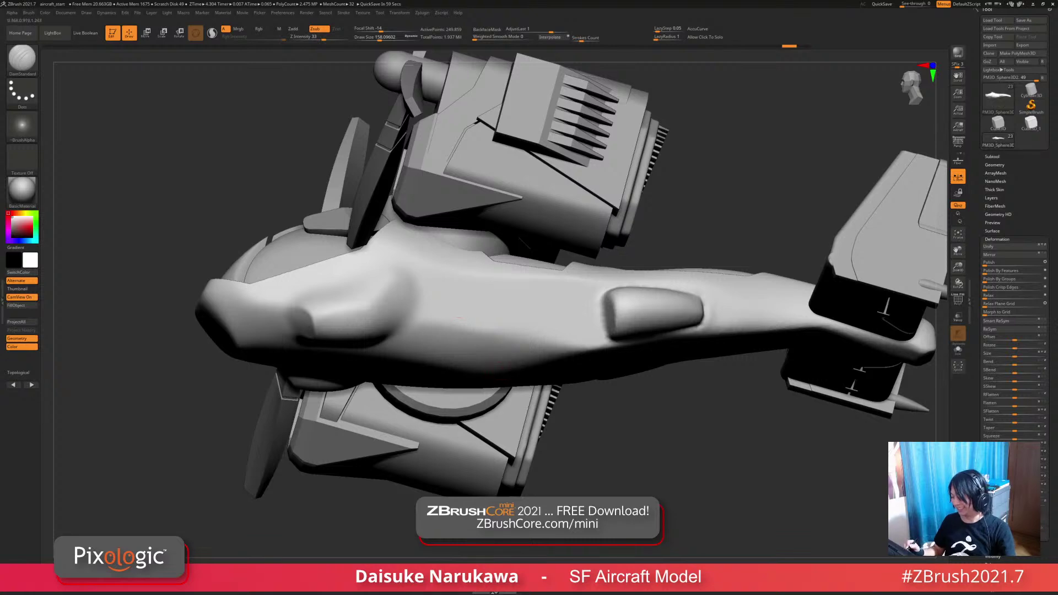
pyautogui.moveTo(459, 318)
pyautogui.mouseDown(button='right')
pyautogui.moveTo(444, 350)
pyautogui.moveTo(485, 375)
pyautogui.moveTo(451, 370)
pyautogui.moveTo(457, 361)
pyautogui.moveTo(545, 418)
pyautogui.mouseUp(button='right')
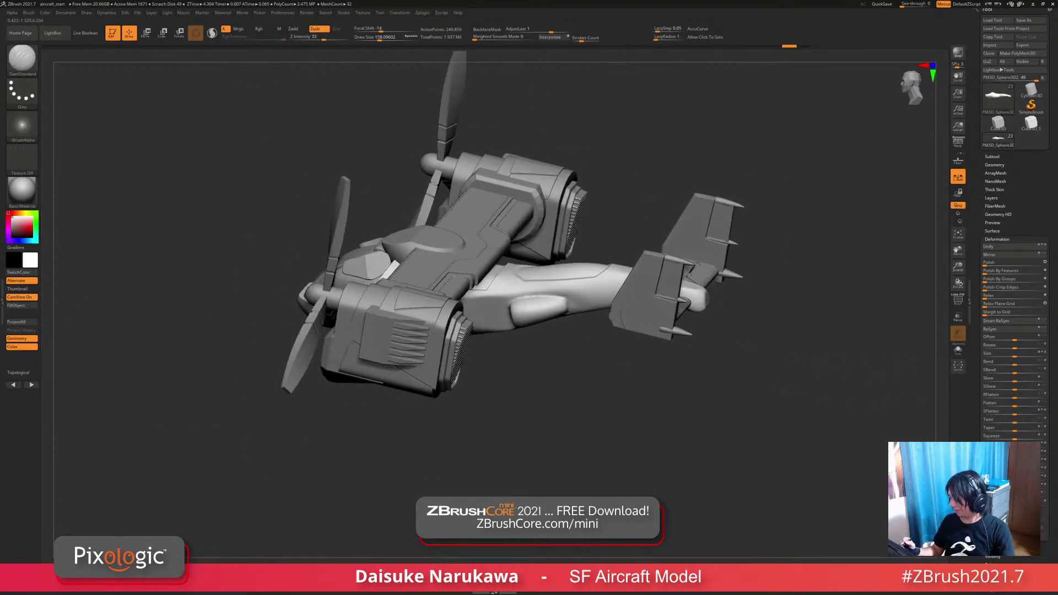
pyautogui.moveTo(584, 309); pyautogui.dragTo(601, 354, button='right')
pyautogui.click(992, 157)
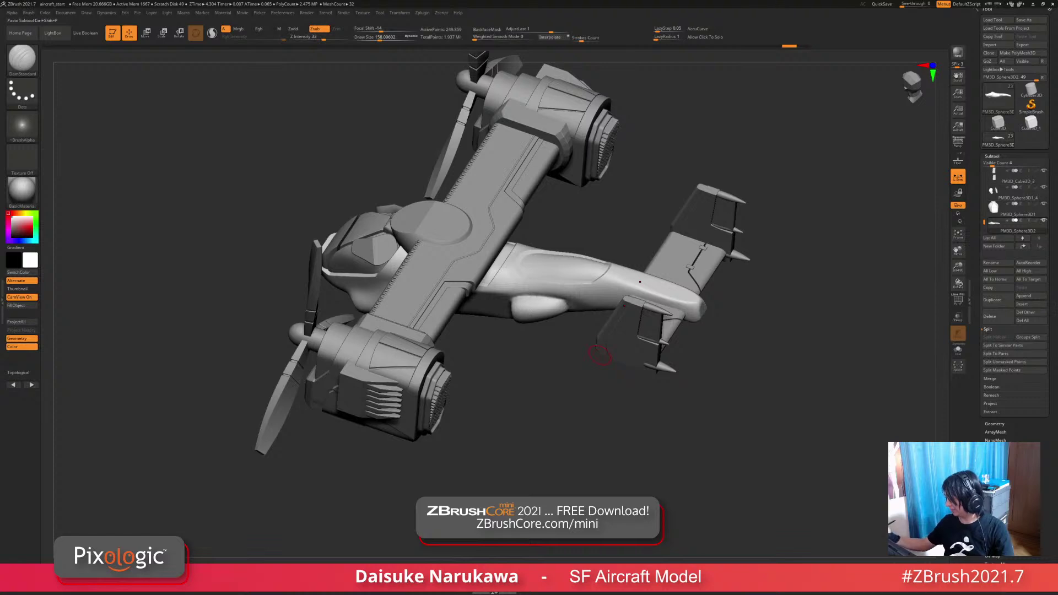
pyautogui.click(1031, 304)
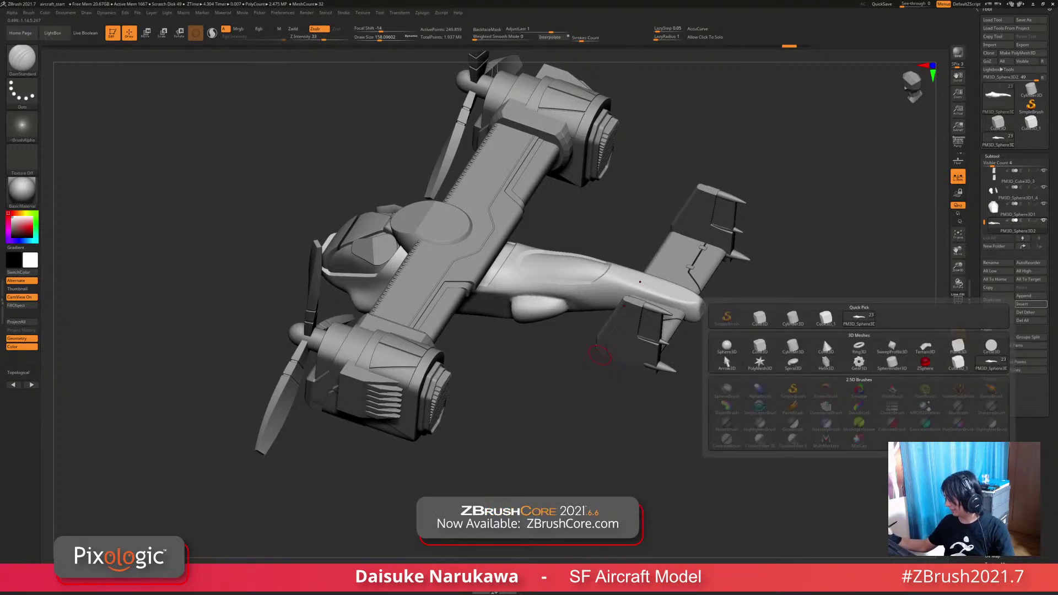
# Step: Display the fuselage alone with its polyframe from above and switch the masking brush to MaskPen
pyautogui.moveTo(496, 452)
pyautogui.mouseDown(button='right')
pyautogui.moveTo(465, 312)
pyautogui.moveTo(466, 386)
pyautogui.moveTo(467, 368)
pyautogui.mouseUp(button='right')
pyautogui.hotkey('shift', 'f')
pyautogui.keyDown('ctrl'); pyautogui.click(22, 60); pyautogui.keyUp('ctrl')
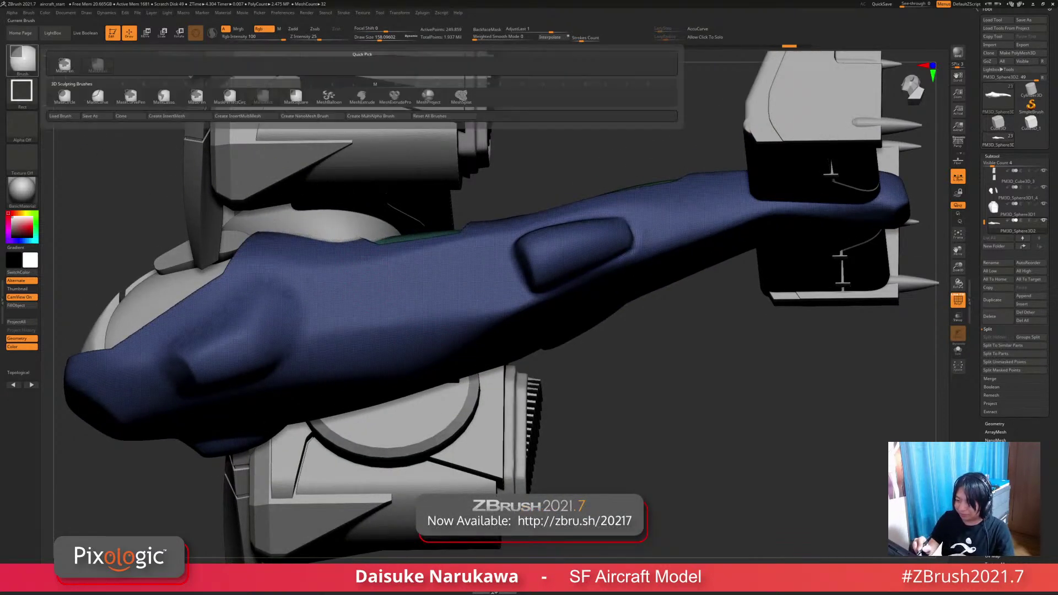
pyautogui.click(65, 65)
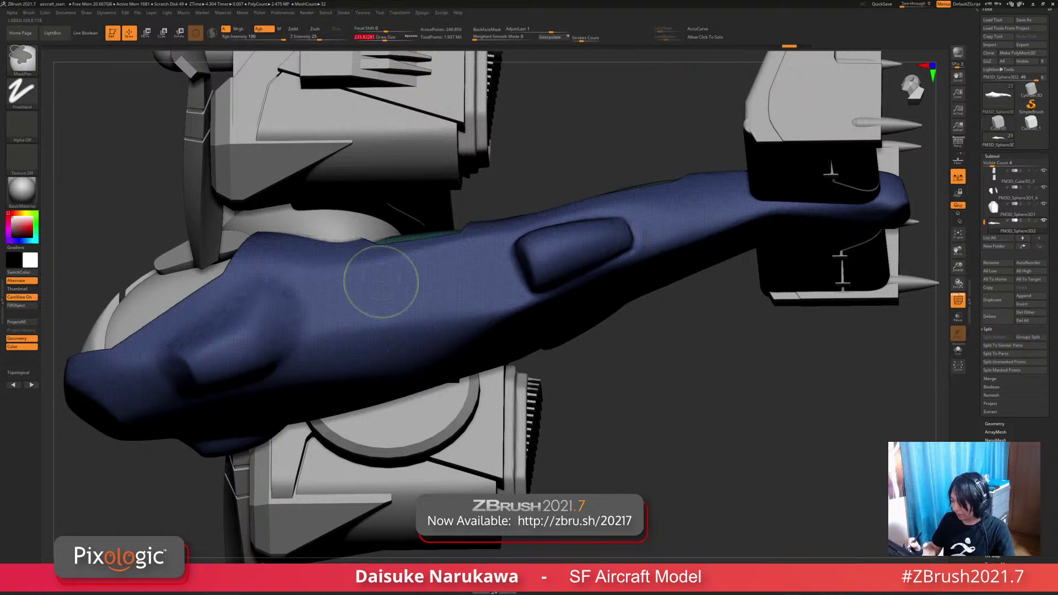
pyautogui.keyDown('ctrl'); pyautogui.moveTo(376, 280); pyautogui.dragTo(379, 313); pyautogui.keyUp('ctrl')
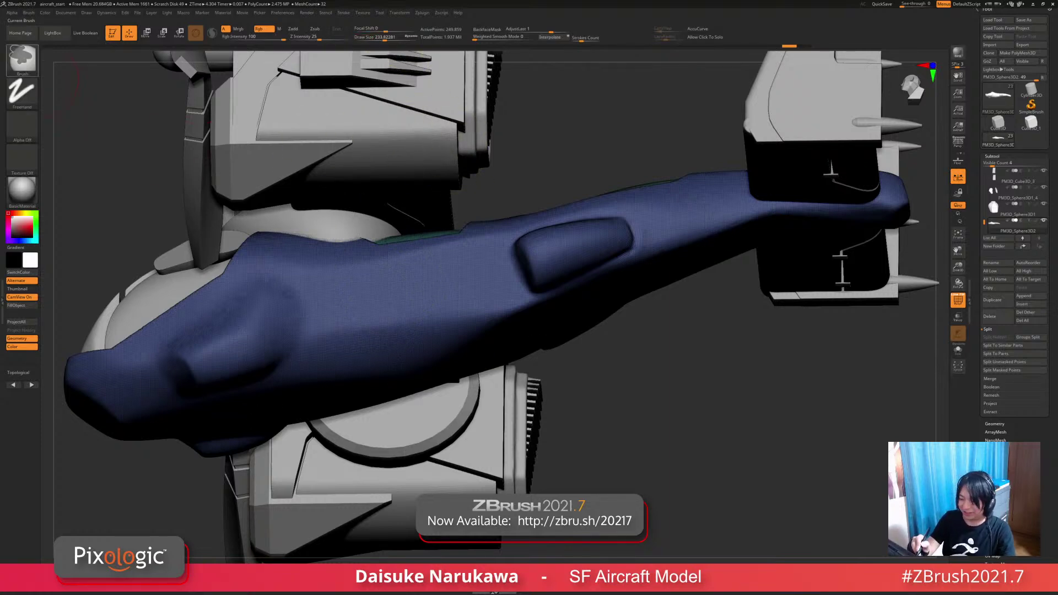
pyautogui.moveTo(568, 132); pyautogui.dragTo(475, 381)
pyautogui.hotkey('shift', 's')
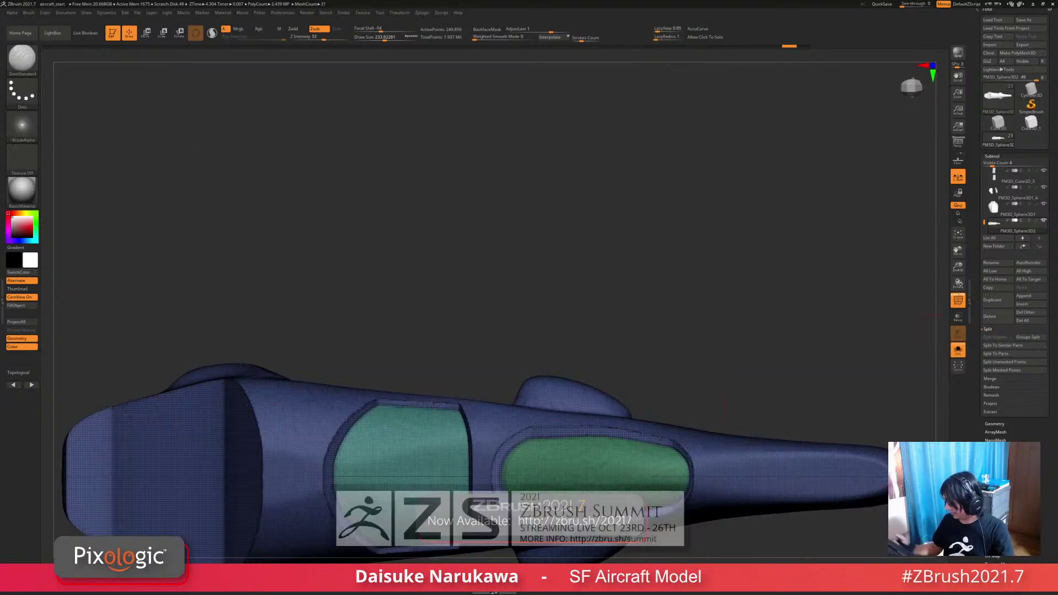
pyautogui.moveTo(468, 537)
pyautogui.keyDown('alt'); pyautogui.mouseDown(button='right')
pyautogui.moveTo(499, 435)
pyautogui.moveTo(492, 421)
pyautogui.moveTo(451, 435)
pyautogui.mouseUp(button='right'); pyautogui.keyUp('alt')
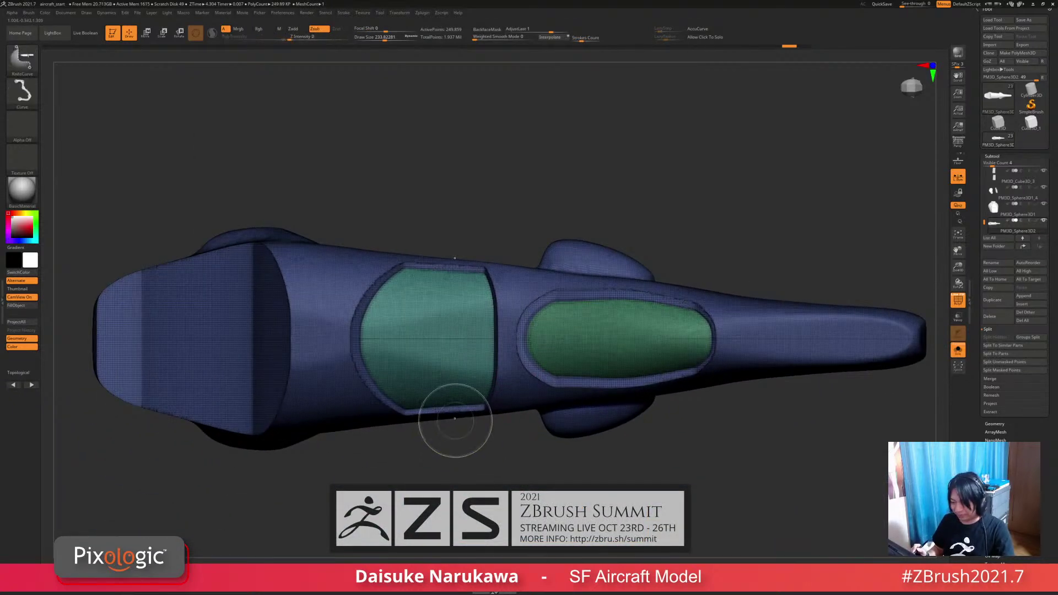
# Step: Reduce the draw size to about 8 for thin slices with the BRadius option
pyautogui.hotkey('ctrl', 'space')
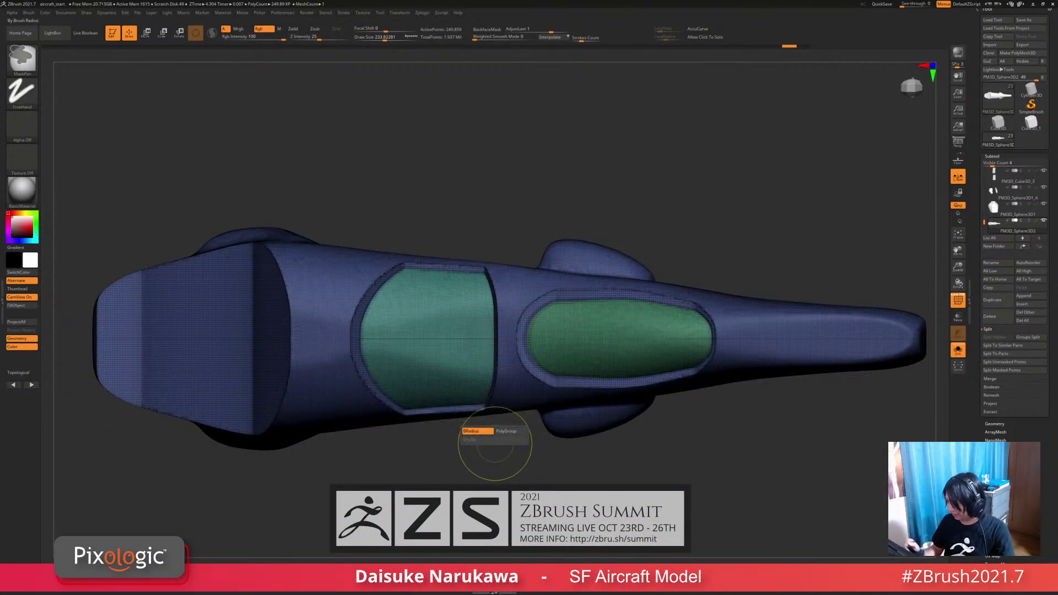
pyautogui.moveTo(385, 39); pyautogui.dragTo(361, 39)
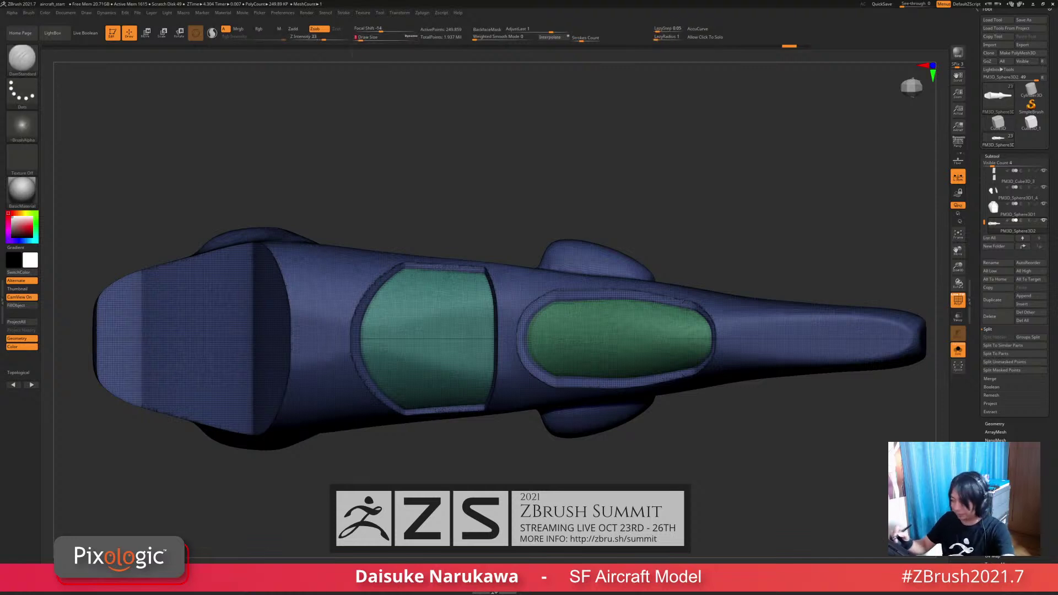
pyautogui.moveTo(929, 323)
pyautogui.keyDown('alt'); pyautogui.mouseDown()
pyautogui.moveTo(918, 315)
pyautogui.moveTo(913, 334)
pyautogui.mouseUp(); pyautogui.keyUp('alt')
pyautogui.keyDown('ctrl'); pyautogui.keyDown('shift'); pyautogui.moveTo(491, 435); pyautogui.dragTo(477, 420); pyautogui.keyUp('shift'); pyautogui.keyUp('ctrl')
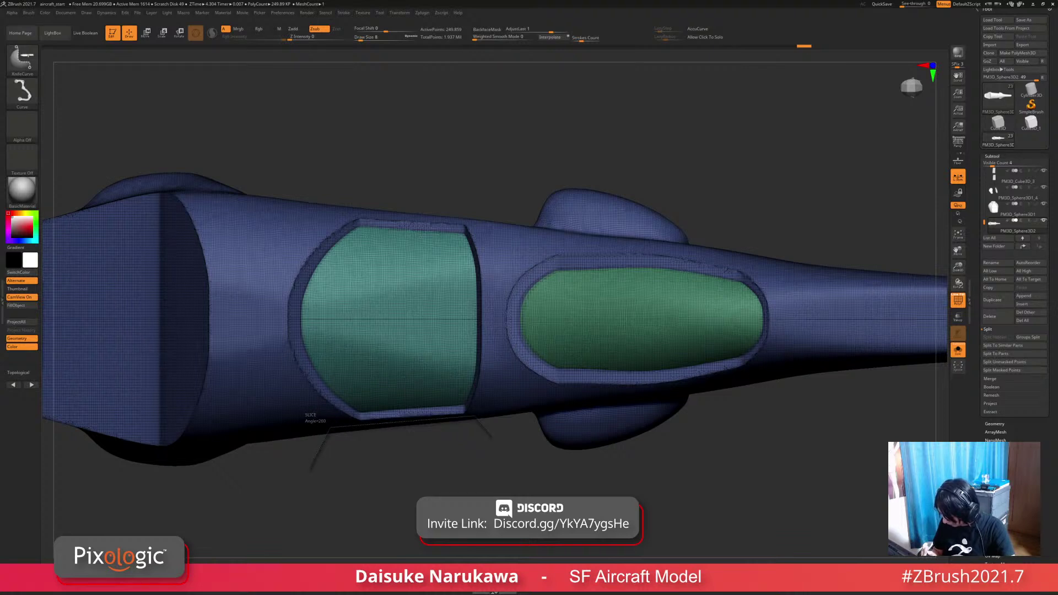
# Step: Try slicing a rectangular panel outline into the fuselage side below the forward top inset
pyautogui.moveTo(312, 470)
pyautogui.keyDown('ctrl'); pyautogui.keyDown('shift'); pyautogui.mouseDown()
pyautogui.moveTo(375, 438)
pyautogui.moveTo(394, 369)
pyautogui.mouseUp(); pyautogui.keyUp('shift'); pyautogui.keyUp('ctrl')
pyautogui.press('f')
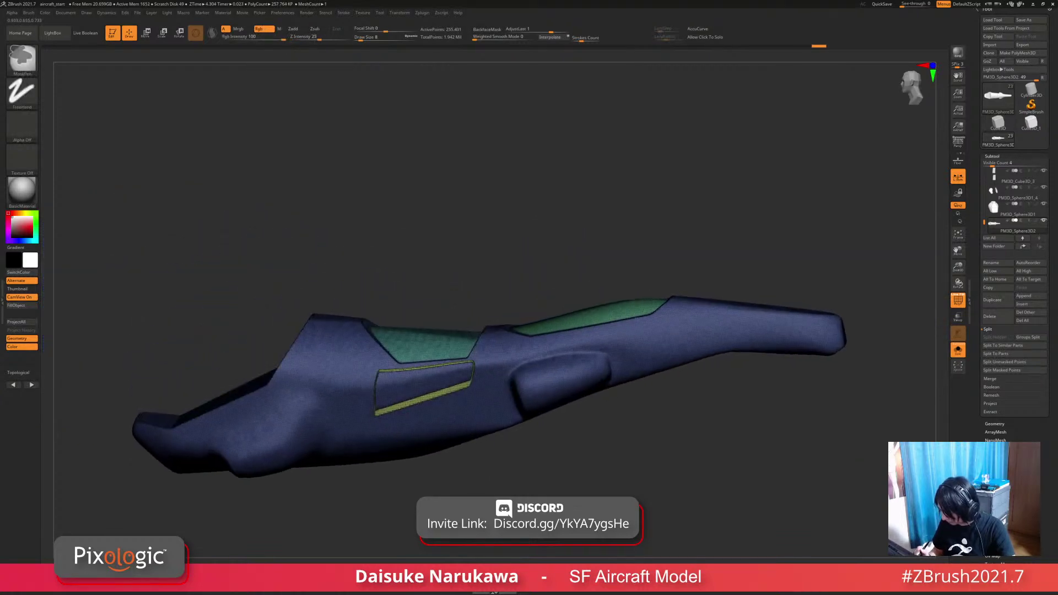
pyautogui.keyDown('ctrl'); pyautogui.moveTo(394, 369); pyautogui.dragTo(402, 408, button='right'); pyautogui.keyUp('ctrl')
pyautogui.hotkey('ctrl', 'z')
pyautogui.moveTo(491, 265); pyautogui.dragTo(498, 397)
pyautogui.keyDown('alt'); pyautogui.moveTo(500, 447); pyautogui.dragTo(490, 428); pyautogui.keyUp('alt')
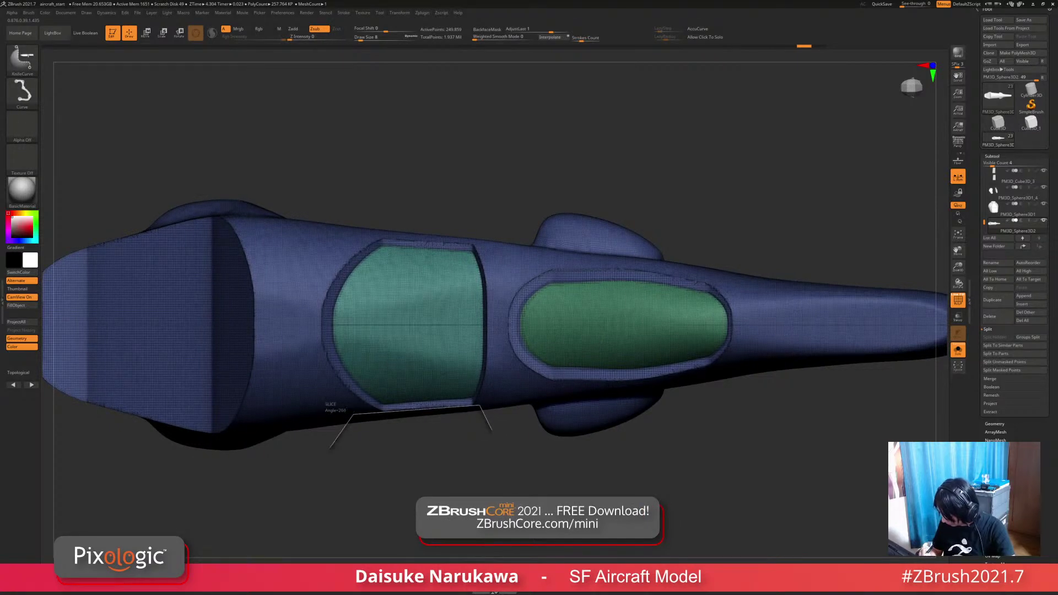
pyautogui.keyDown('ctrl'); pyautogui.keyDown('shift'); pyautogui.moveTo(328, 446); pyautogui.dragTo(327, 447); pyautogui.keyUp('shift'); pyautogui.keyUp('ctrl')
pyautogui.moveTo(375, 485); pyautogui.dragTo(395, 370)
pyautogui.hotkey('ctrl', 'z')
# Step: Slice a tall rectangular panel outline into the fuselage side below the forward top inset and hide the polyframe
pyautogui.moveTo(475, 438); pyautogui.dragTo(483, 519)
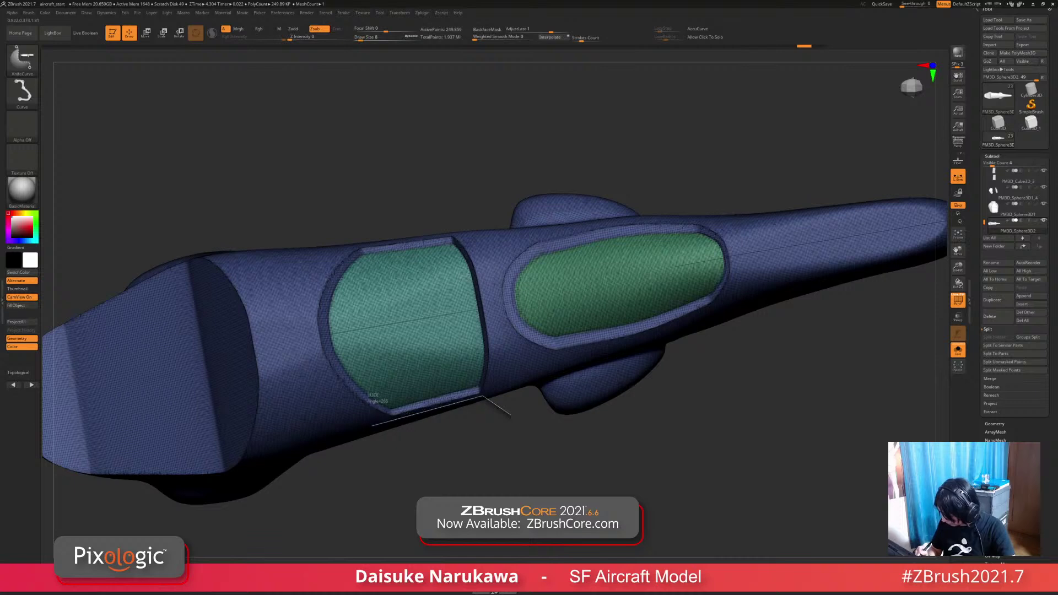
pyautogui.moveTo(352, 460)
pyautogui.keyDown('ctrl'); pyautogui.keyDown('shift'); pyautogui.mouseDown()
pyautogui.moveTo(385, 460)
pyautogui.moveTo(395, 381)
pyautogui.mouseUp(); pyautogui.keyUp('shift'); pyautogui.keyUp('ctrl')
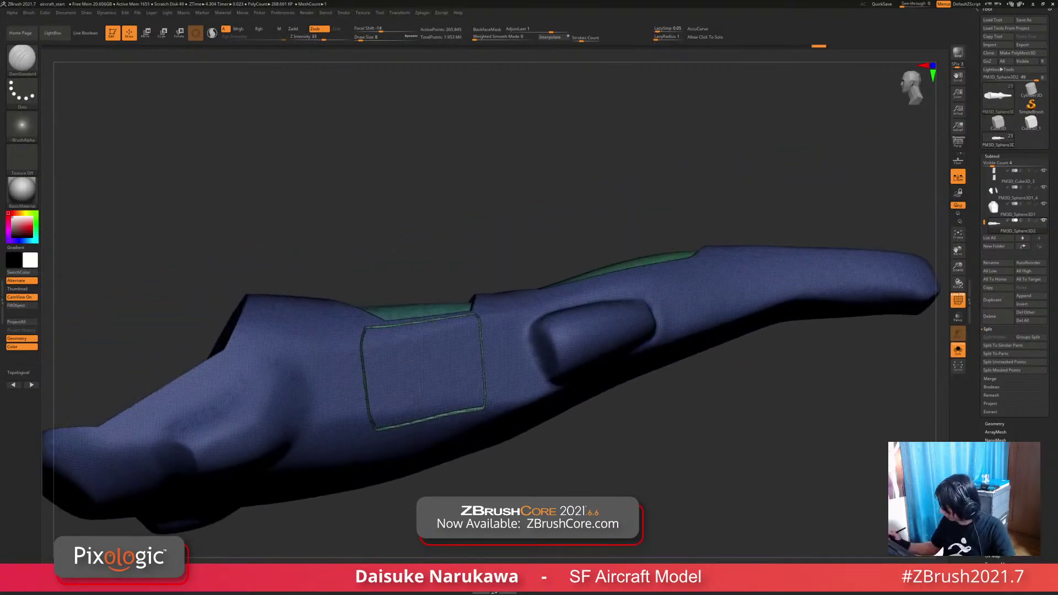
pyautogui.keyDown('alt'); pyautogui.moveTo(418, 490); pyautogui.dragTo(451, 519); pyautogui.keyUp('alt')
pyautogui.click(958, 300)
pyautogui.moveTo(860, 397); pyautogui.dragTo(856, 314)
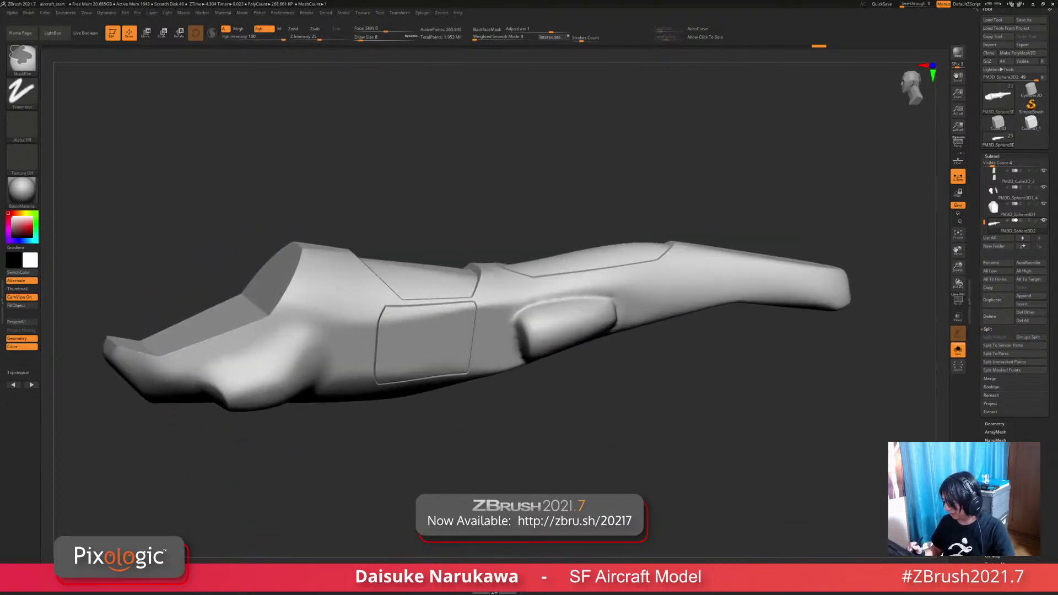
# Step: Place the Move gizmo on the sliced side panel and regroup the fuselage with Auto Groups
pyautogui.keyDown('alt'); pyautogui.moveTo(716, 419); pyautogui.dragTo(716, 474); pyautogui.keyUp('alt')
pyautogui.click(146, 33)
pyautogui.moveTo(231, 176); pyautogui.dragTo(317, 193)
pyautogui.keyDown('ctrl'); pyautogui.click(309, 321); pyautogui.keyUp('ctrl')
pyautogui.keyDown('alt'); pyautogui.moveTo(309, 321); pyautogui.dragTo(324, 347); pyautogui.keyUp('alt')
pyautogui.hotkey('ctrl', 'shift', 'a')
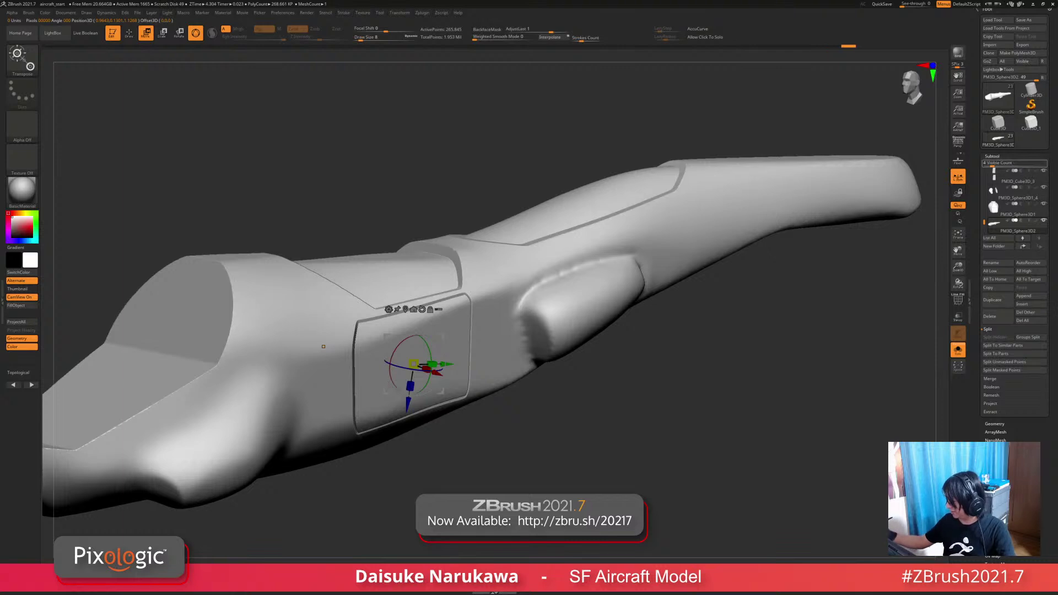
pyautogui.click(992, 155)
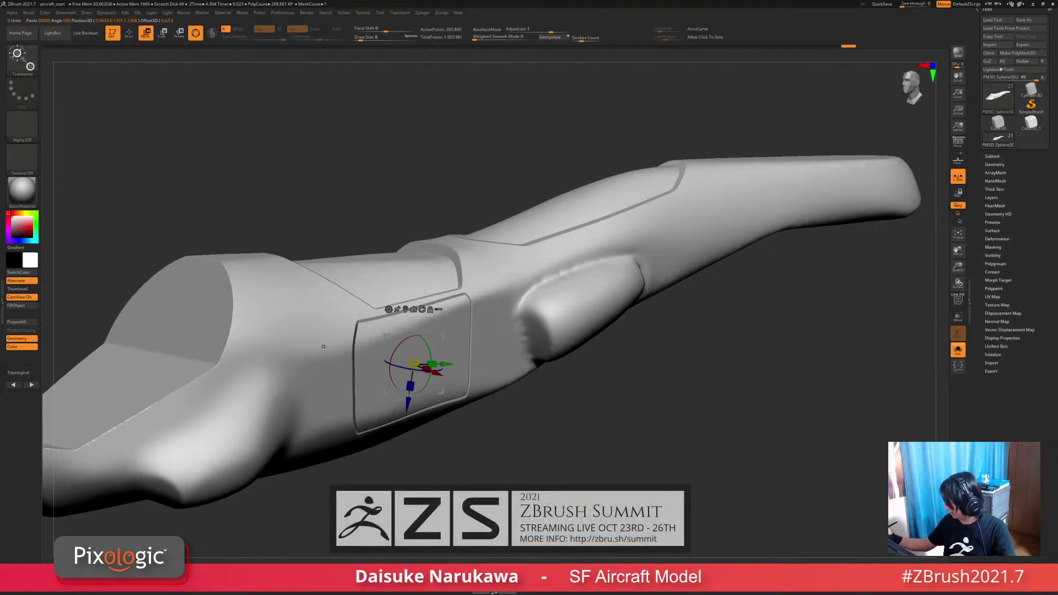
pyautogui.click(995, 264)
pyautogui.click(996, 271)
# Step: Mask everything on the fuselage except the side panel and shift the panel slightly along X
pyautogui.moveTo(386, 334); pyautogui.dragTo(246, 300, button='right')
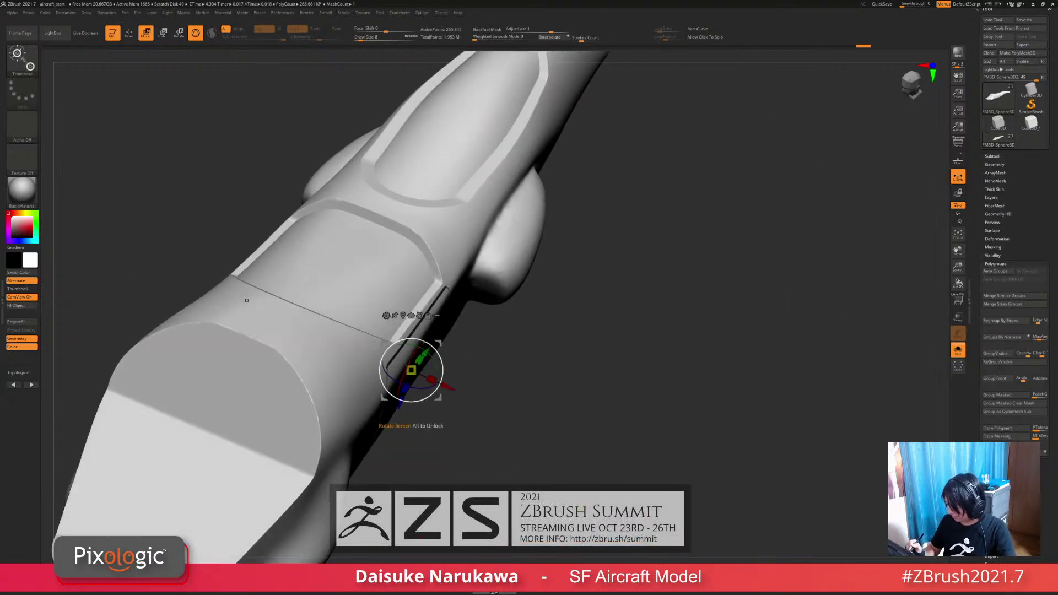
pyautogui.keyDown('ctrl'); pyautogui.click(251, 259); pyautogui.keyUp('ctrl')
pyautogui.click(413, 278)
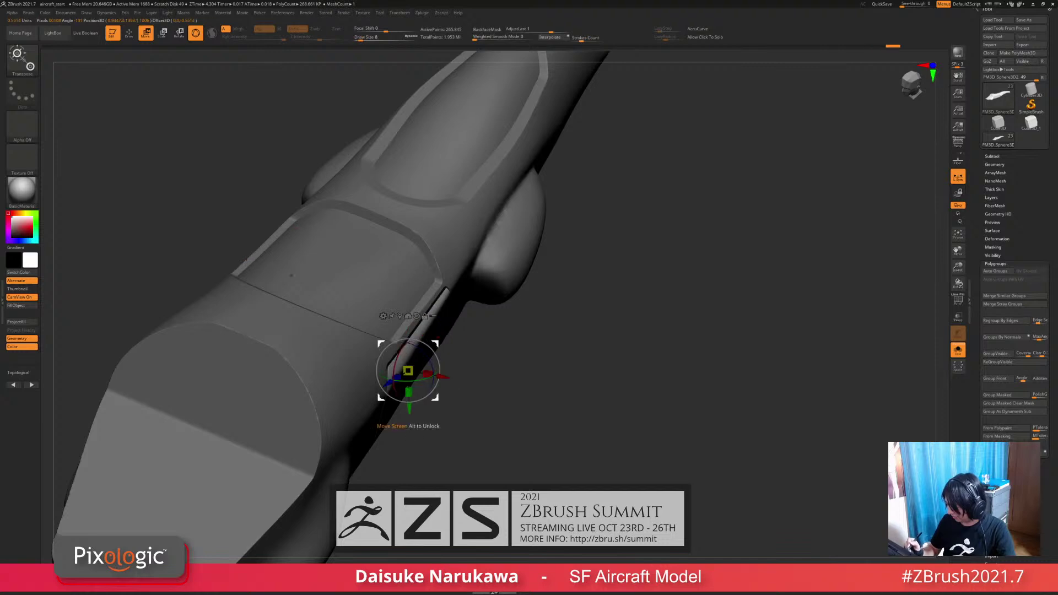
pyautogui.moveTo(418, 352); pyautogui.dragTo(385, 322, button='right')
pyautogui.click(414, 290)
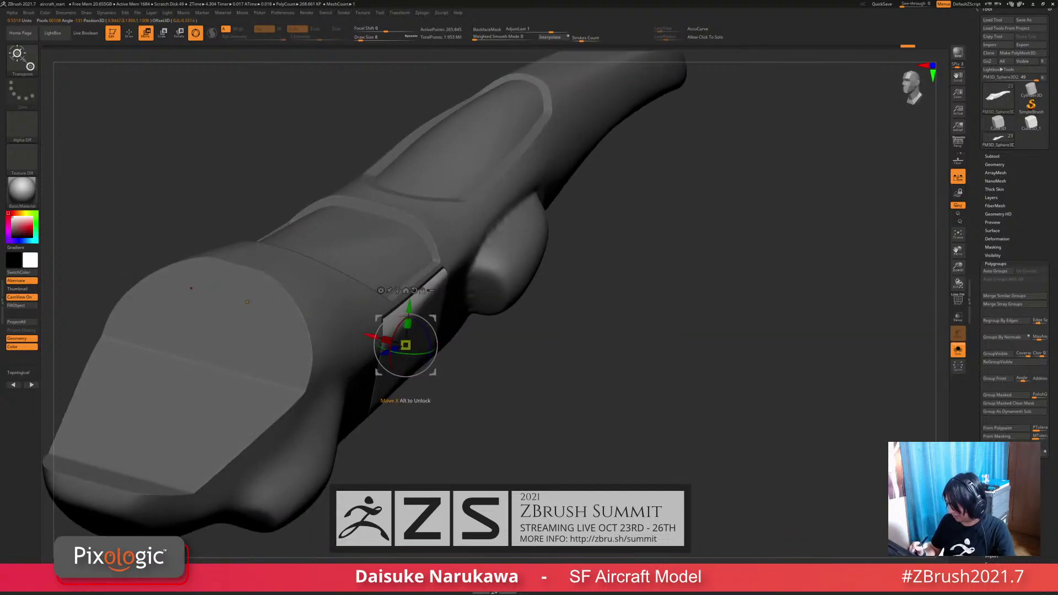
pyautogui.moveTo(370, 335); pyautogui.dragTo(368, 336)
pyautogui.moveTo(249, 302); pyautogui.dragTo(385, 331, button='right')
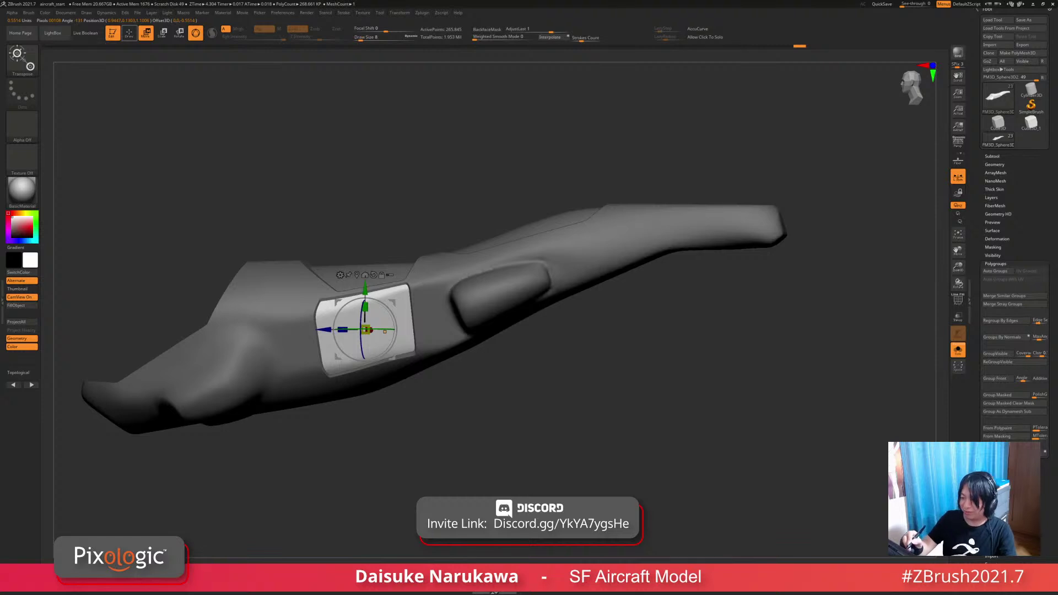
# Step: Hide the mask display and insert a small PanelLatch mesh from the IMM Boolean brush on the forward edge of the fuselage side panel
pyautogui.press('q')
pyautogui.hotkey('ctrl', 'h')
pyautogui.press('b')
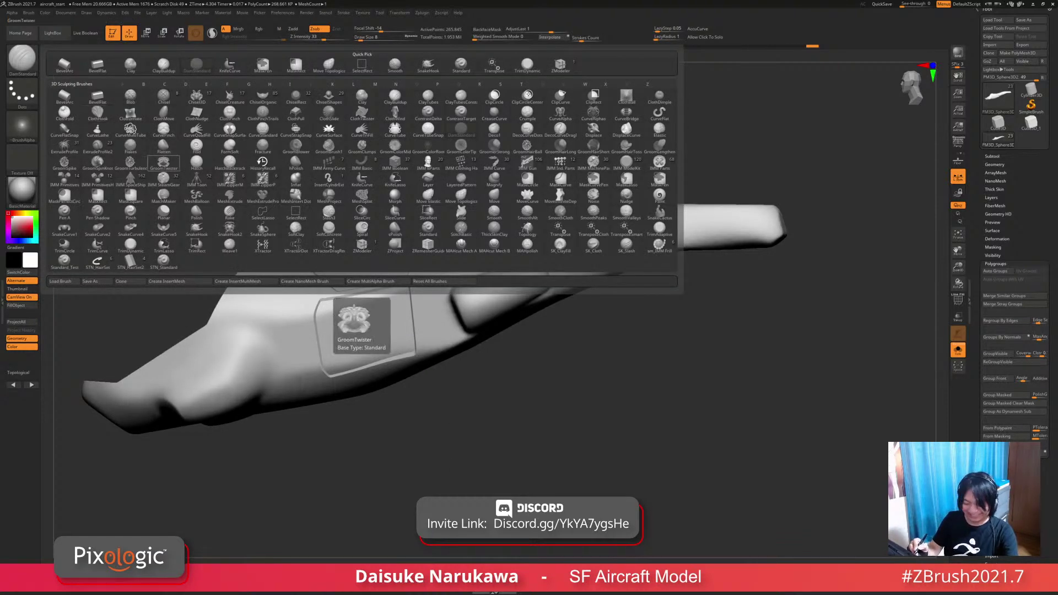
pyautogui.press('i')
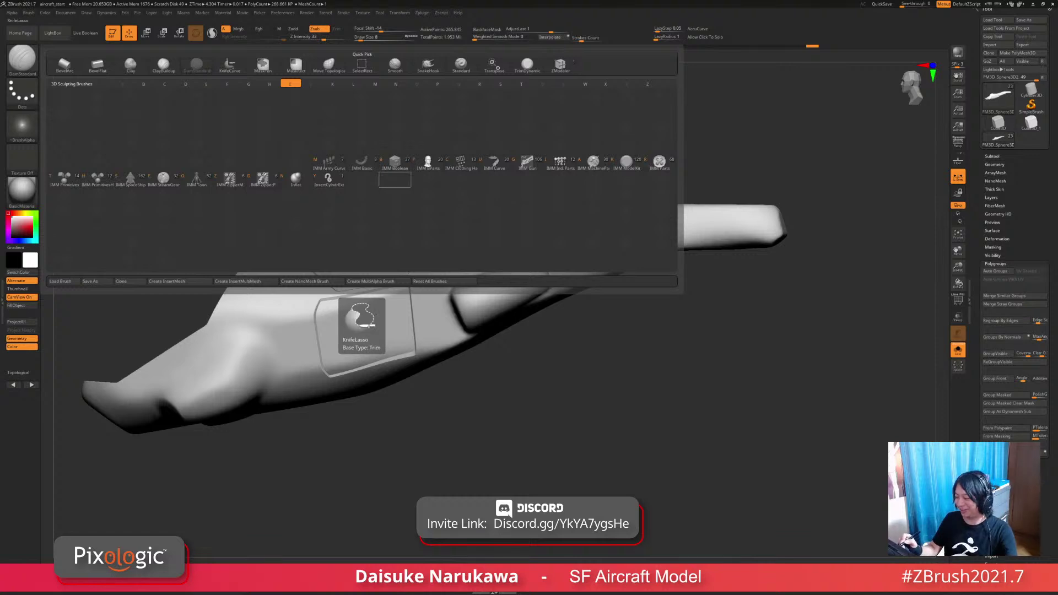
pyautogui.press('b')
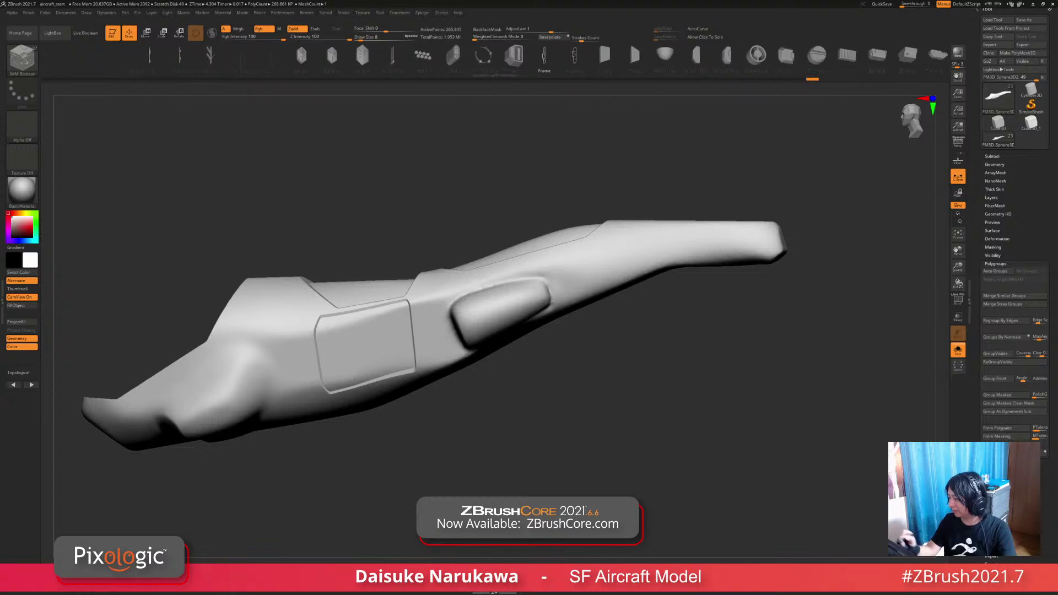
pyautogui.keyDown('ctrl'); pyautogui.moveTo(310, 370); pyautogui.dragTo(375, 325, button='right'); pyautogui.keyUp('ctrl')
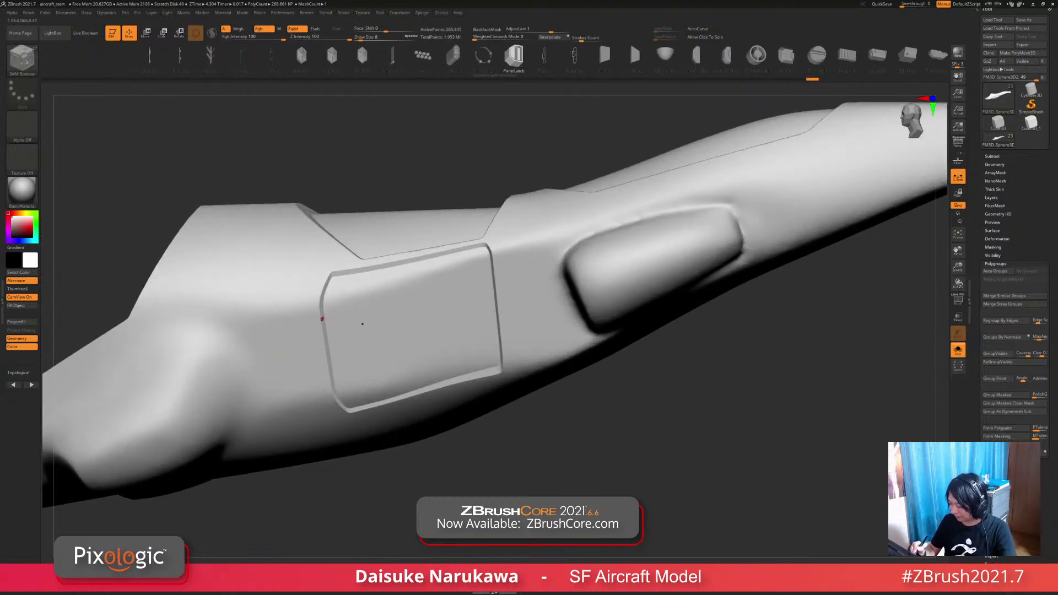
pyautogui.moveTo(365, 321); pyautogui.dragTo(359, 317)
pyautogui.scroll(-4, 326, 317)
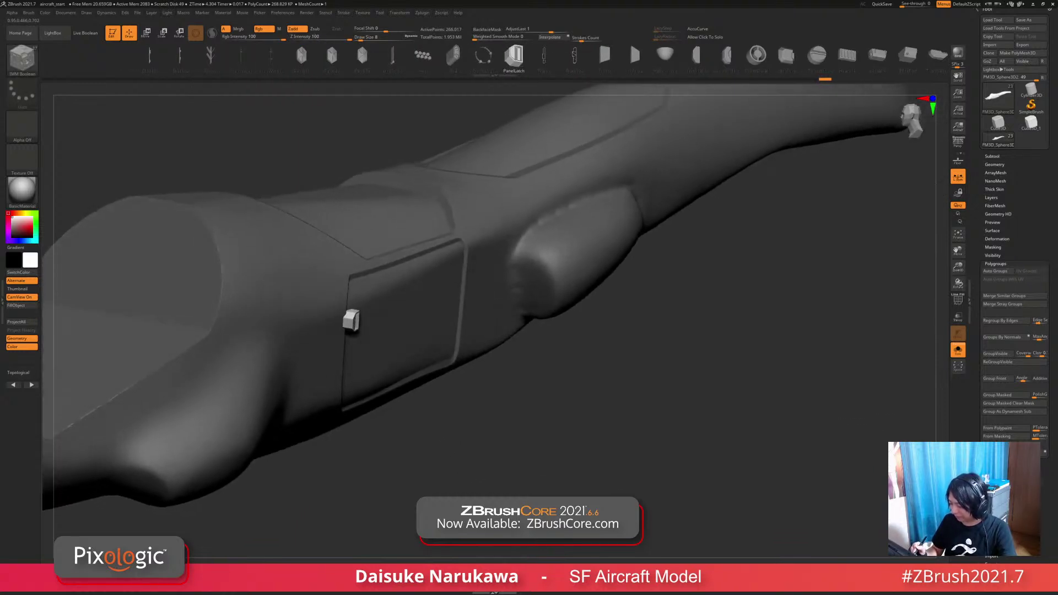
# Step: Adjust the inserted latch's placement and proportions with the Move gizmo so it sits against the side panel's forward seam
pyautogui.press('w')
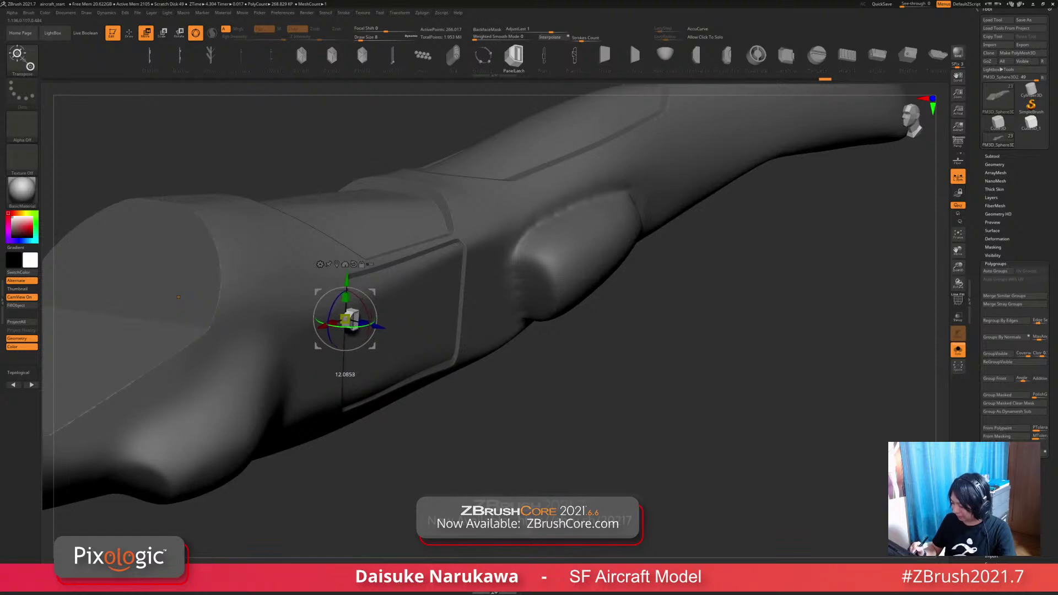
pyautogui.moveTo(377, 327); pyautogui.dragTo(370, 325)
pyautogui.moveTo(370, 325); pyautogui.dragTo(275, 326, button='right')
pyautogui.moveTo(327, 276); pyautogui.dragTo(326, 267)
pyautogui.moveTo(337, 311); pyautogui.dragTo(386, 314, button='right')
pyautogui.moveTo(357, 316); pyautogui.dragTo(357, 315)
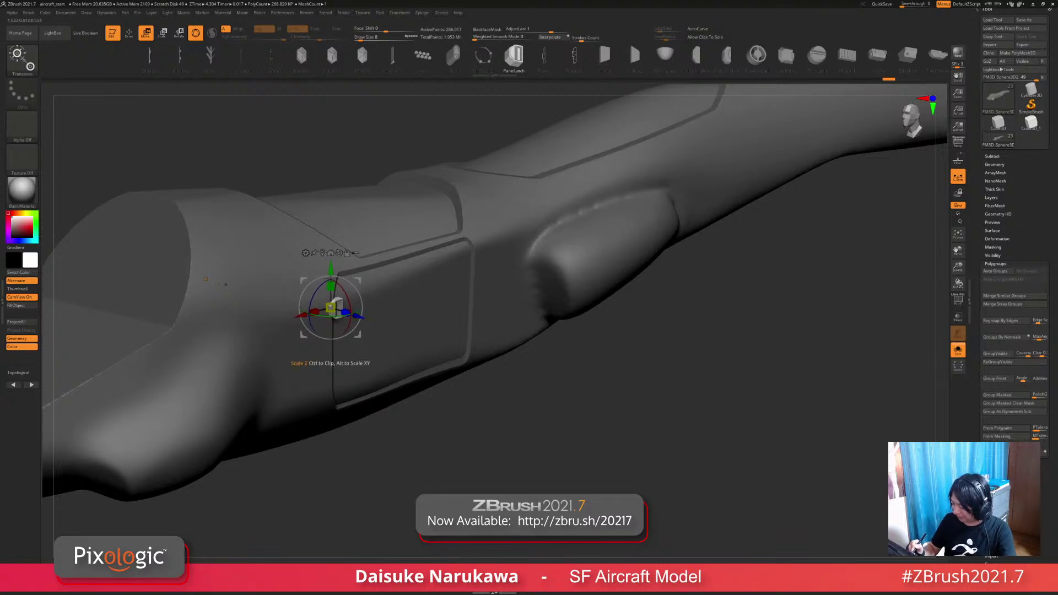
pyautogui.moveTo(395, 334); pyautogui.dragTo(324, 307, button='right')
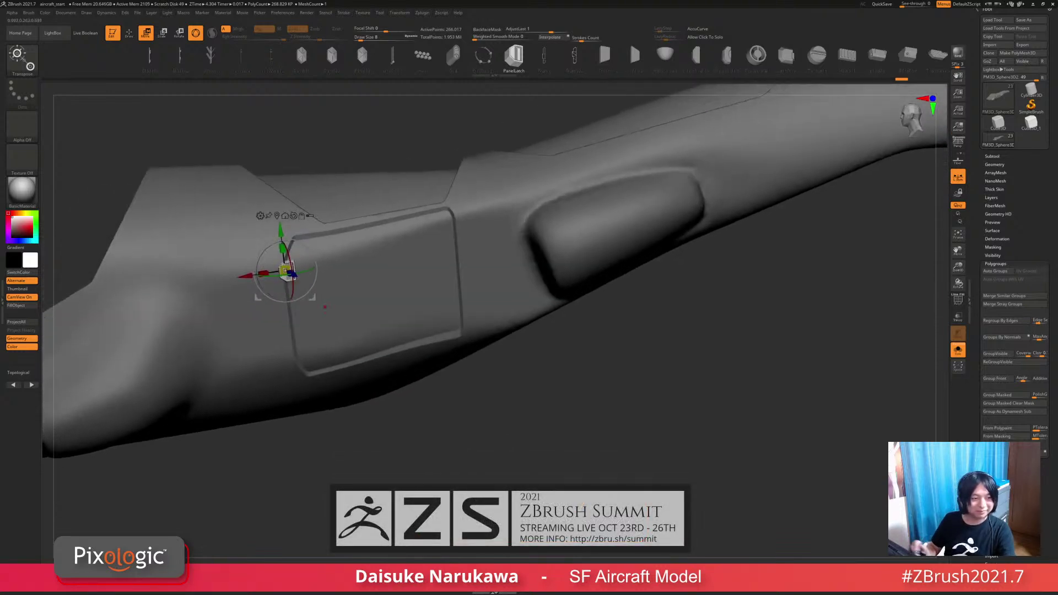
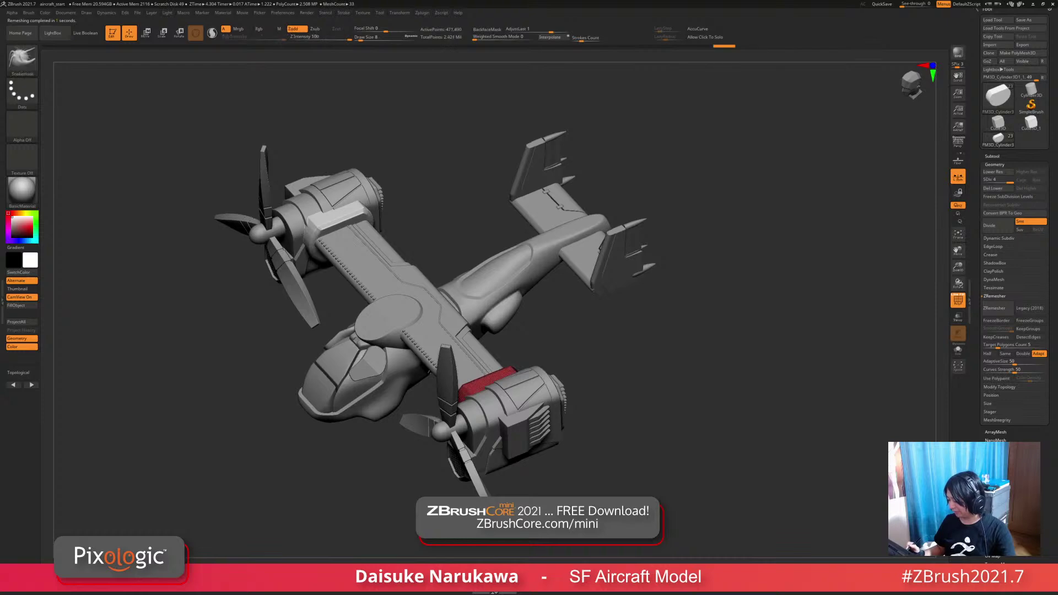
# Step: Make the round dome behind the cockpit the active subtool and turn off its wireframe display
pyautogui.scroll(3, 441, 275)
pyautogui.keyDown('alt'); pyautogui.moveTo(496, 342); pyautogui.dragTo(469, 220, button='right'); pyautogui.keyUp('alt')
pyautogui.keyDown('alt'); pyautogui.click(408, 307); pyautogui.keyUp('alt')
pyautogui.keyDown('ctrl'); pyautogui.moveTo(408, 307); pyautogui.dragTo(502, 378, button='right'); pyautogui.keyUp('ctrl')
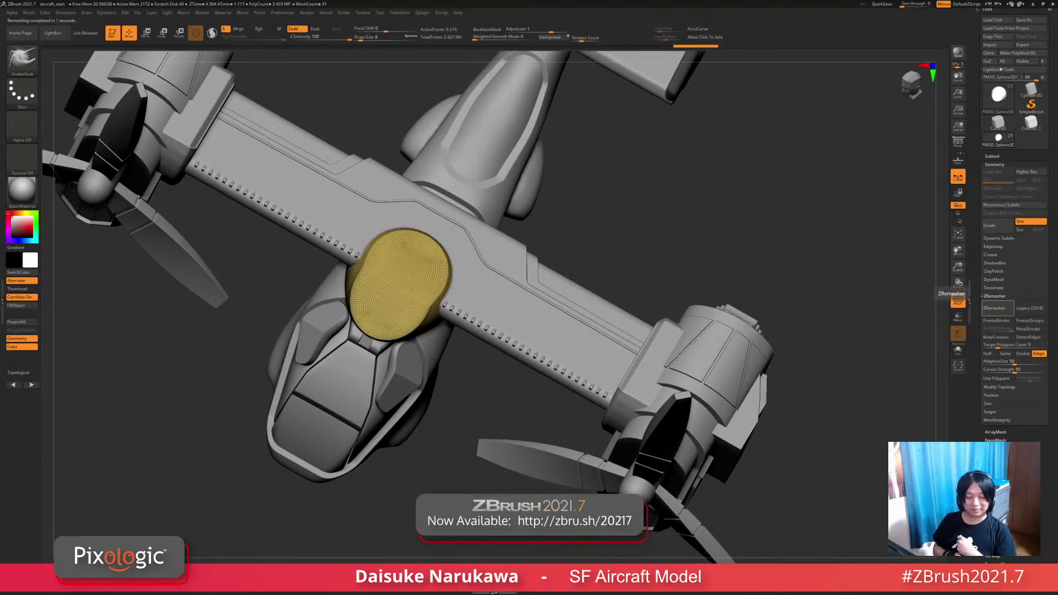
pyautogui.click(957, 300)
pyautogui.moveTo(361, 301)
pyautogui.mouseDown(button='right')
pyautogui.moveTo(357, 250)
pyautogui.moveTo(358, 280)
pyautogui.mouseUp(button='right')
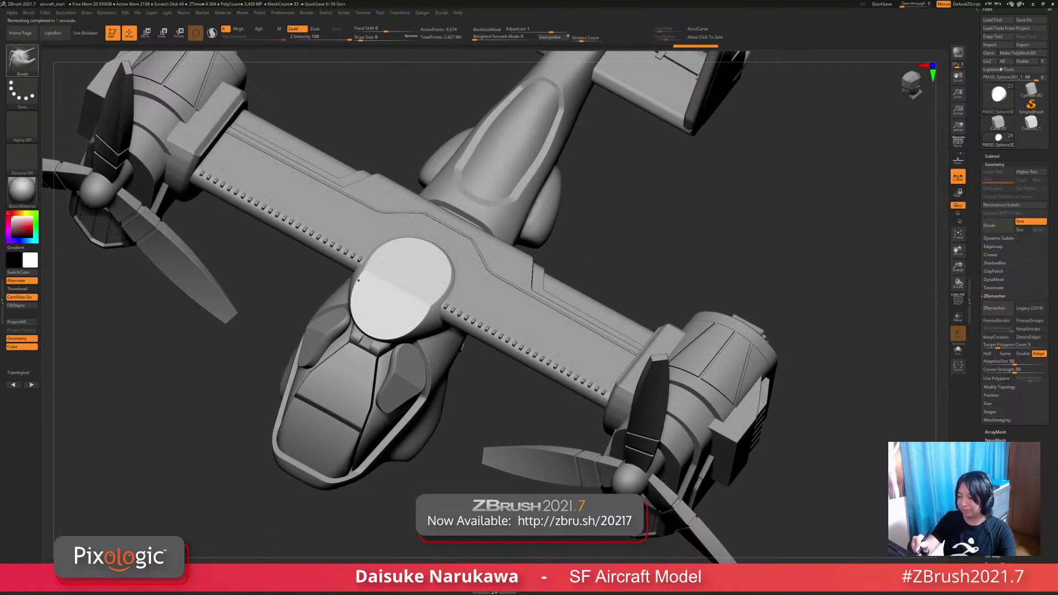
# Step: Insert a small Oval mesh from the IMM Boolean brush on the dome's side edge near the wing
pyautogui.click(22, 58)
pyautogui.click(229, 64)
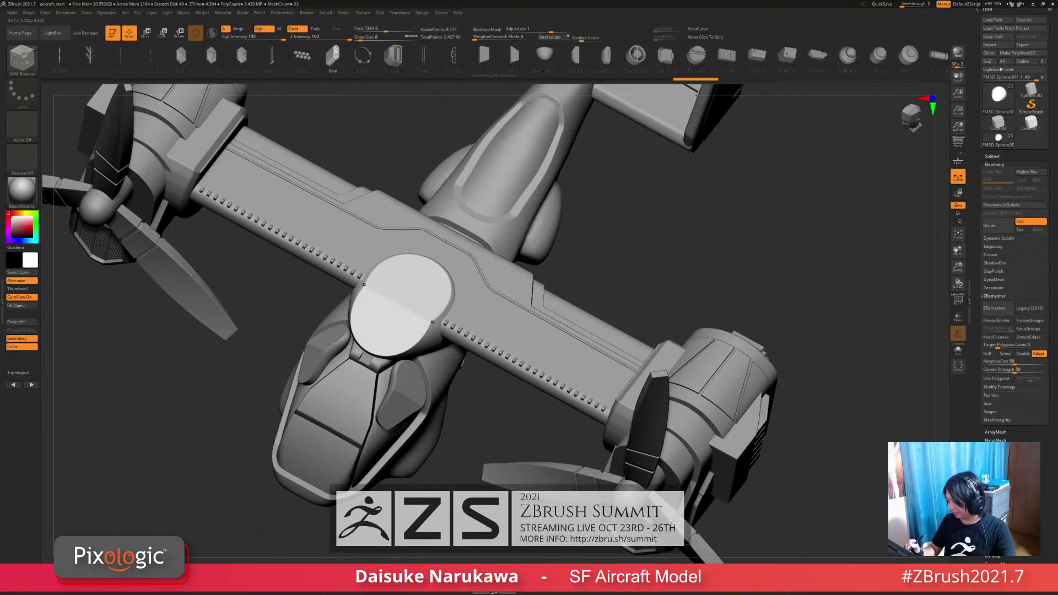
pyautogui.moveTo(431, 333); pyautogui.dragTo(433, 335)
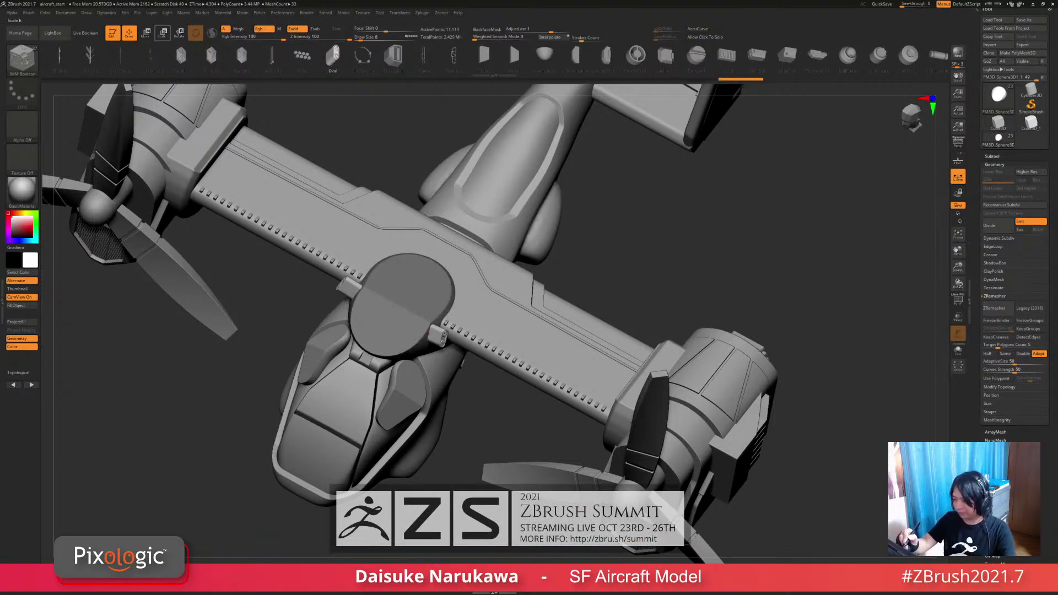
# Step: Flatten the inserted Oval with the Move gizmo and rotate it to follow the dome's side wall
pyautogui.moveTo(437, 312); pyautogui.dragTo(468, 315, button='right')
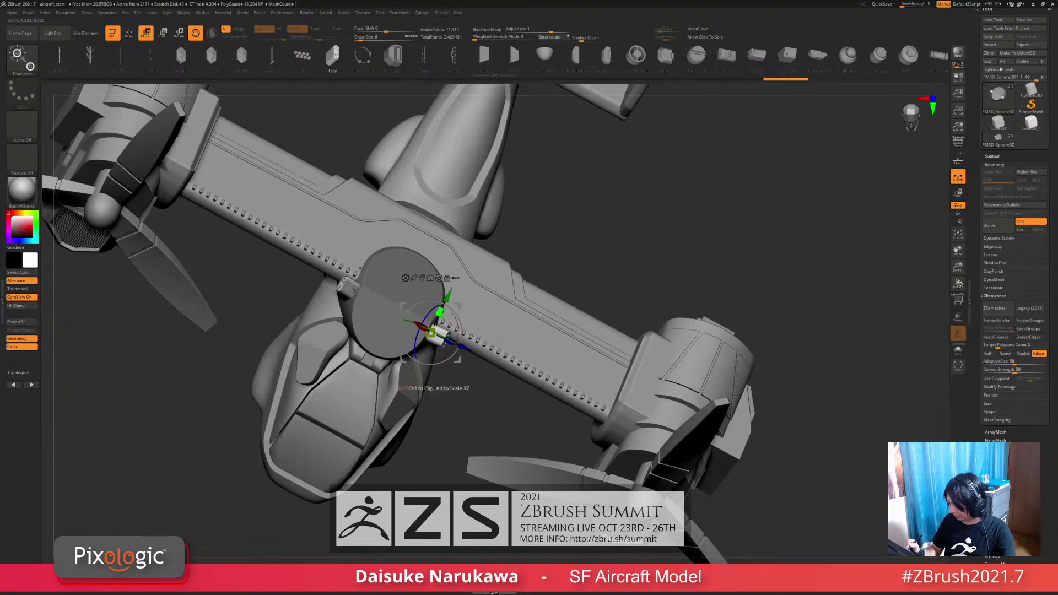
pyautogui.moveTo(440, 312); pyautogui.dragTo(441, 311)
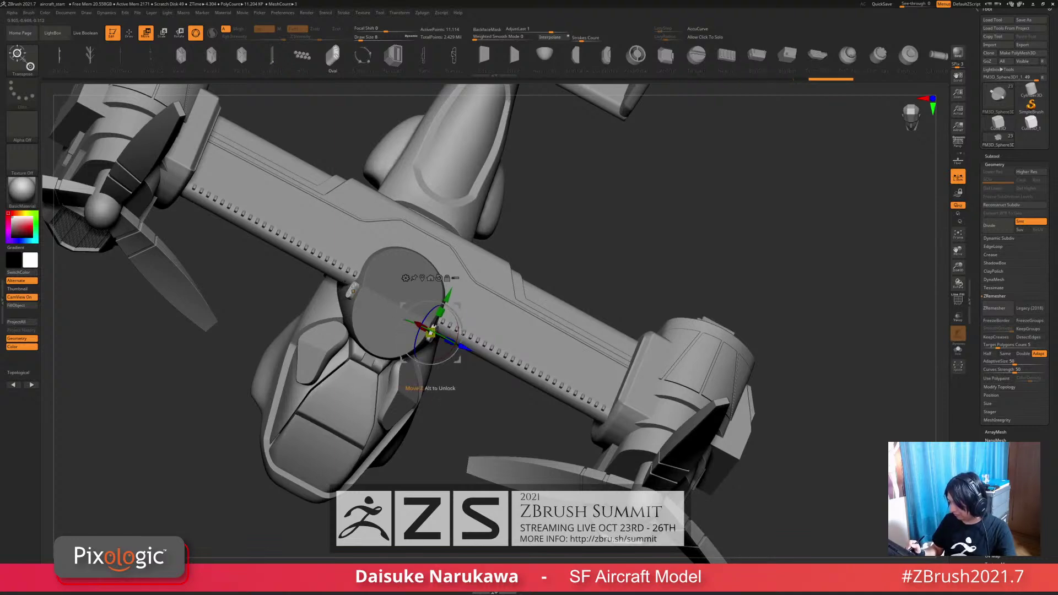
pyautogui.moveTo(441, 311)
pyautogui.mouseDown(button='right')
pyautogui.moveTo(431, 294)
pyautogui.moveTo(436, 314)
pyautogui.mouseUp(button='right')
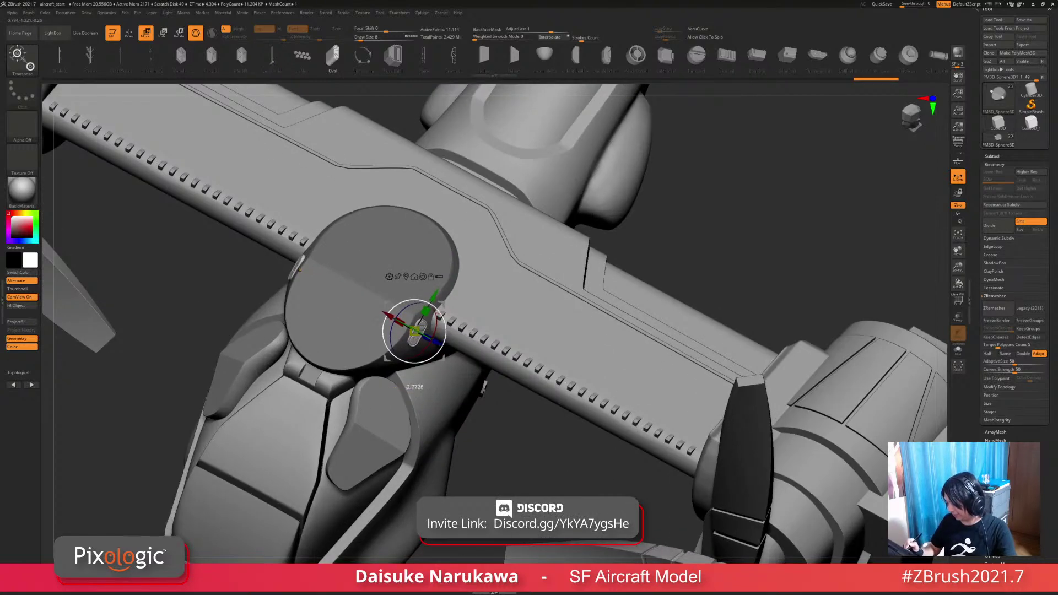
pyautogui.moveTo(438, 313); pyautogui.dragTo(438, 315)
pyautogui.moveTo(438, 315); pyautogui.dragTo(399, 305, button='right')
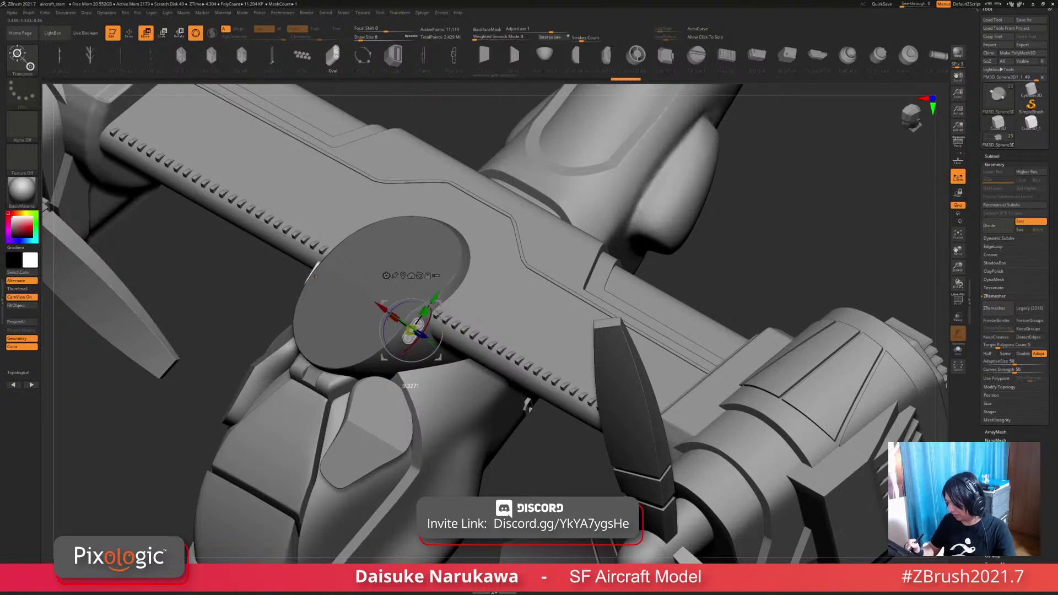
pyautogui.moveTo(397, 319); pyautogui.dragTo(399, 319)
pyautogui.moveTo(399, 319)
pyautogui.mouseDown(button='right')
pyautogui.moveTo(368, 331)
pyautogui.moveTo(411, 320)
pyautogui.mouseUp(button='right')
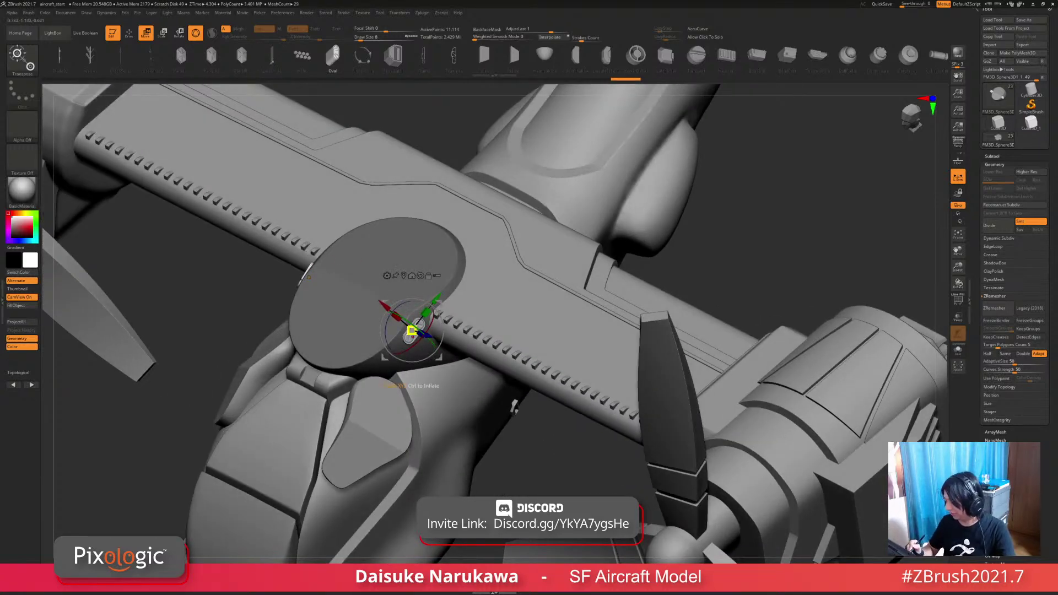
# Step: Scale, tilt and reposition the Oval so it lies embedded along the dome's side wall
pyautogui.moveTo(412, 331); pyautogui.dragTo(414, 331)
pyautogui.moveTo(415, 331); pyautogui.dragTo(391, 305, button='right')
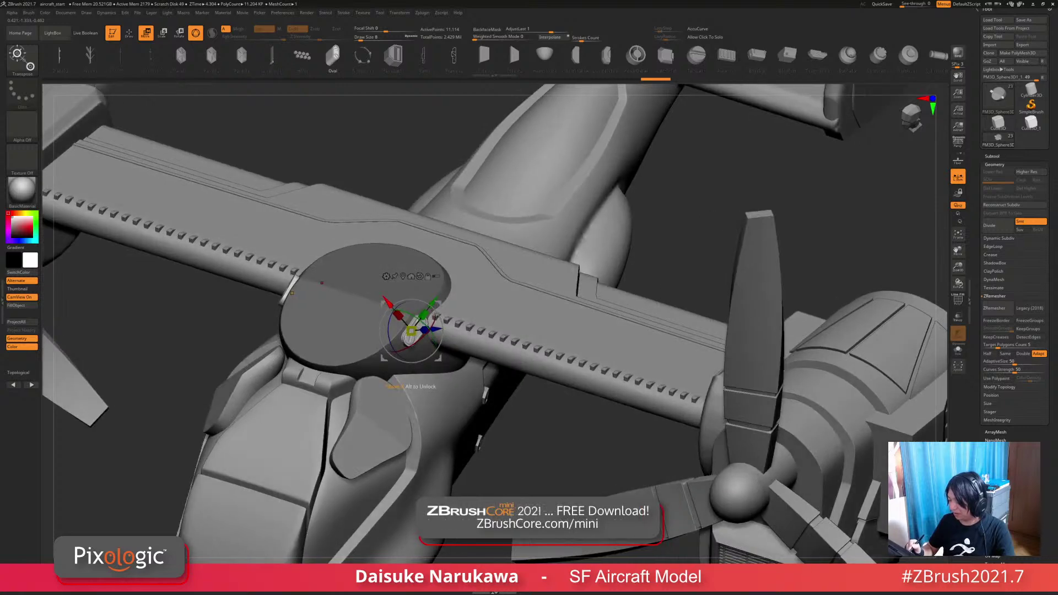
pyautogui.moveTo(412, 333); pyautogui.dragTo(414, 331)
pyautogui.moveTo(413, 332)
pyautogui.mouseDown(button='right')
pyautogui.moveTo(432, 343)
pyautogui.moveTo(402, 336)
pyautogui.mouseUp(button='right')
pyautogui.moveTo(413, 335); pyautogui.dragTo(407, 344)
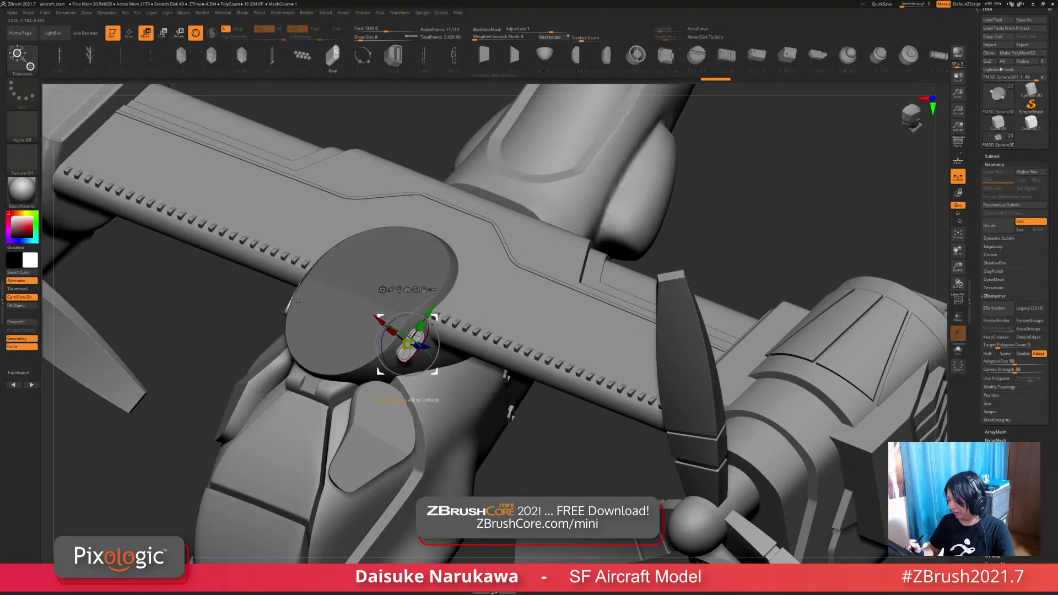
pyautogui.moveTo(420, 348); pyautogui.dragTo(404, 357, button='right')
pyautogui.moveTo(428, 343); pyautogui.dragTo(425, 349)
pyautogui.keyDown('ctrl'); pyautogui.moveTo(410, 341); pyautogui.dragTo(468, 317, button='right'); pyautogui.keyUp('ctrl')
pyautogui.keyDown('ctrl'); pyautogui.moveTo(550, 236); pyautogui.dragTo(571, 257); pyautogui.keyUp('ctrl')
pyautogui.keyDown('ctrl'); pyautogui.moveTo(435, 352); pyautogui.dragTo(426, 333, button='right'); pyautogui.keyUp('ctrl')
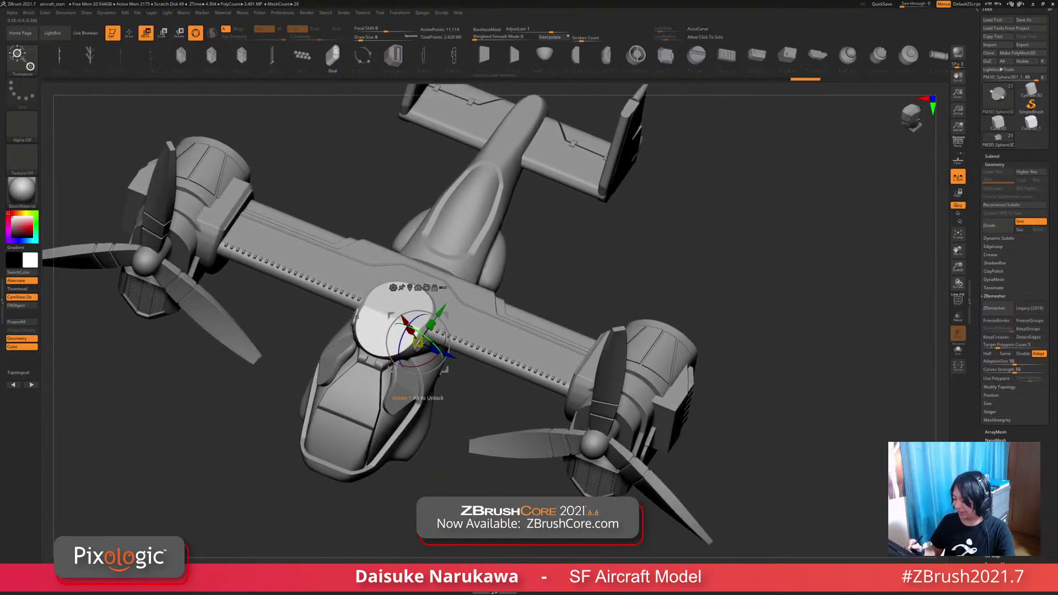
# Step: Try out other IMM Boolean meshes around the dome, including a Handle, and undo the trial changes
pyautogui.click(636, 55)
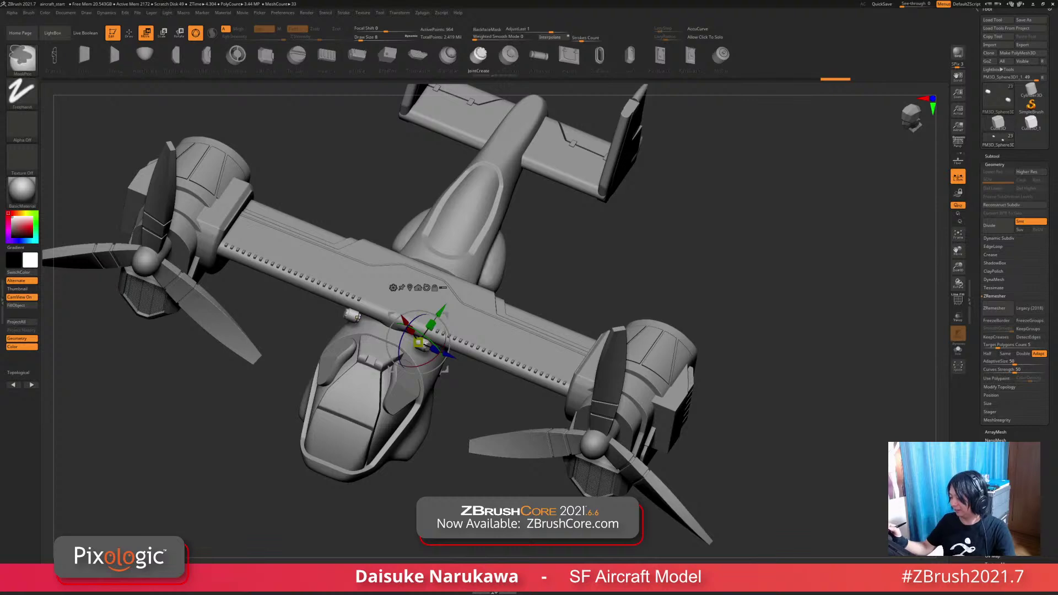
pyautogui.hotkey('ctrl', 'z')
pyautogui.click(129, 33)
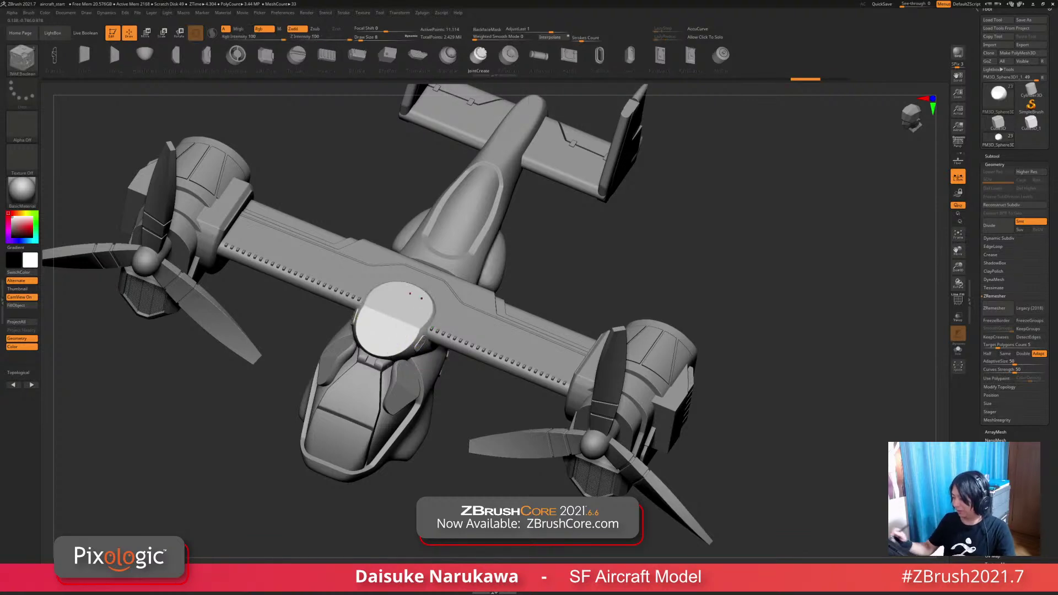
pyautogui.click(539, 55)
pyautogui.moveTo(441, 309)
pyautogui.keyDown('ctrl'); pyautogui.mouseDown(button='right')
pyautogui.moveTo(446, 353)
pyautogui.moveTo(432, 380)
pyautogui.moveTo(437, 318)
pyautogui.mouseUp(button='right'); pyautogui.keyUp('ctrl')
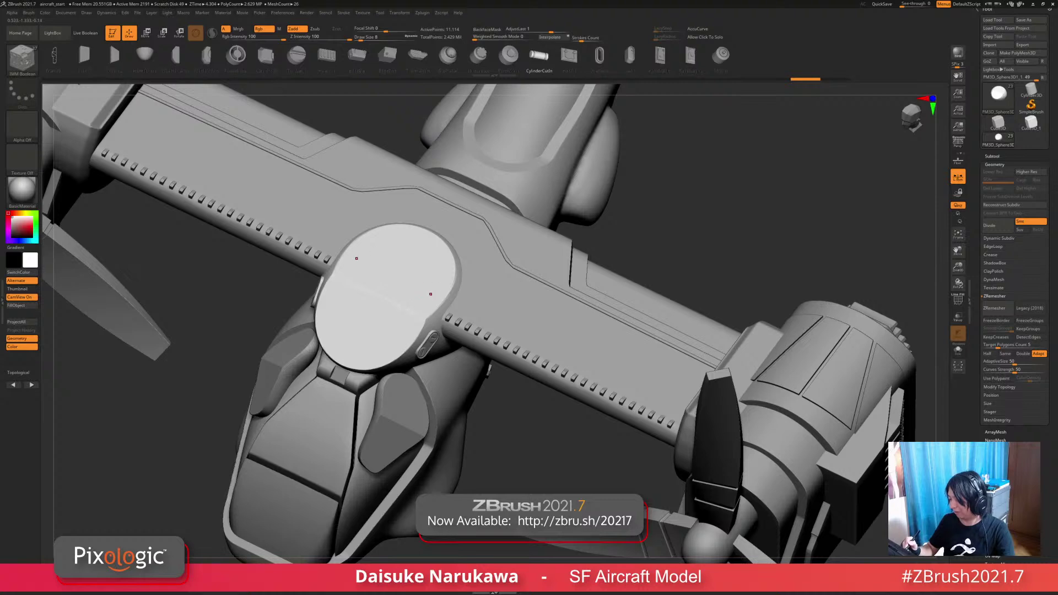
pyautogui.click(569, 55)
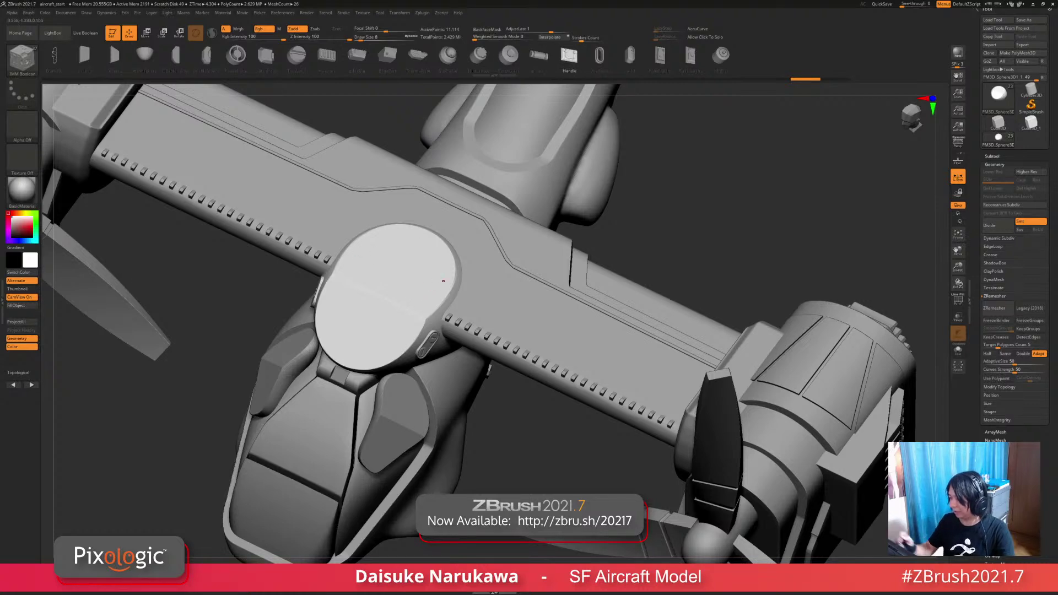
pyautogui.moveTo(432, 368); pyautogui.dragTo(427, 338, button='right')
pyautogui.keyDown('alt'); pyautogui.click(426, 339); pyautogui.keyUp('alt')
pyautogui.moveTo(430, 344); pyautogui.dragTo(451, 361)
pyautogui.hotkey('ctrl', 'z')
pyautogui.hotkey('ctrl', 'z')
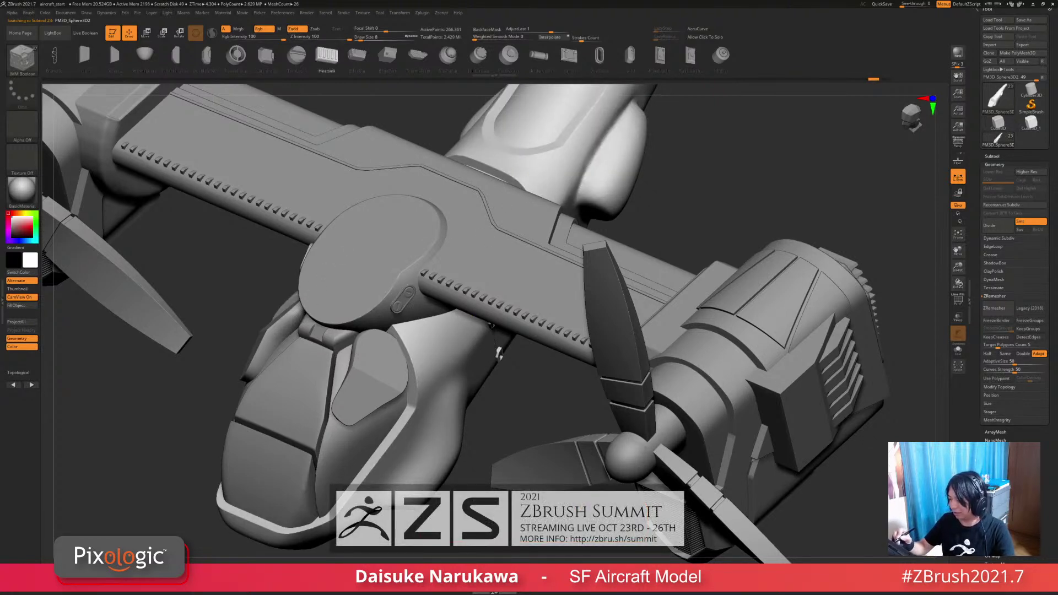
# Step: Insert a latch mesh from the IMM Boolean brush on the fuselage shoulder behind the cockpit's side window
pyautogui.click(266, 56)
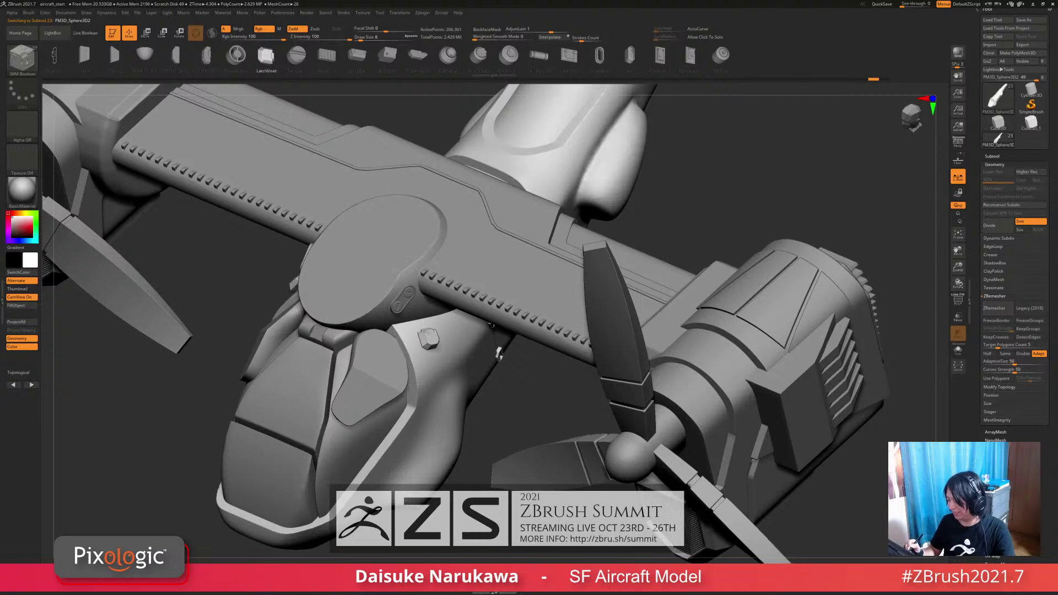
pyautogui.moveTo(435, 349)
pyautogui.mouseDown()
pyautogui.moveTo(420, 368)
pyautogui.moveTo(429, 369)
pyautogui.mouseUp()
pyautogui.press('w')
# Step: Rotate and shift the inserted latch with the Move gizmo to fit it against the fuselage behind the side window
pyautogui.moveTo(496, 405); pyautogui.dragTo(543, 405)
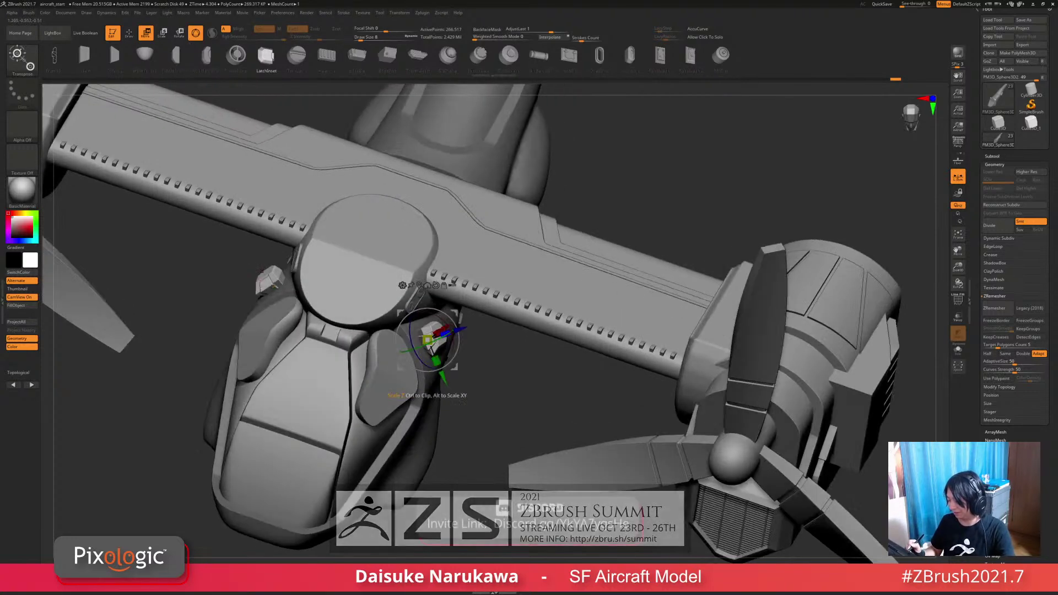
pyautogui.moveTo(460, 329); pyautogui.dragTo(452, 333)
pyautogui.moveTo(496, 405); pyautogui.dragTo(427, 394)
pyautogui.moveTo(301, 295); pyautogui.dragTo(283, 270)
pyautogui.moveTo(412, 331); pyautogui.dragTo(416, 330)
pyautogui.moveTo(469, 386); pyautogui.dragTo(518, 386)
pyautogui.moveTo(422, 332); pyautogui.dragTo(425, 333)
pyautogui.moveTo(257, 296); pyautogui.dragTo(279, 293)
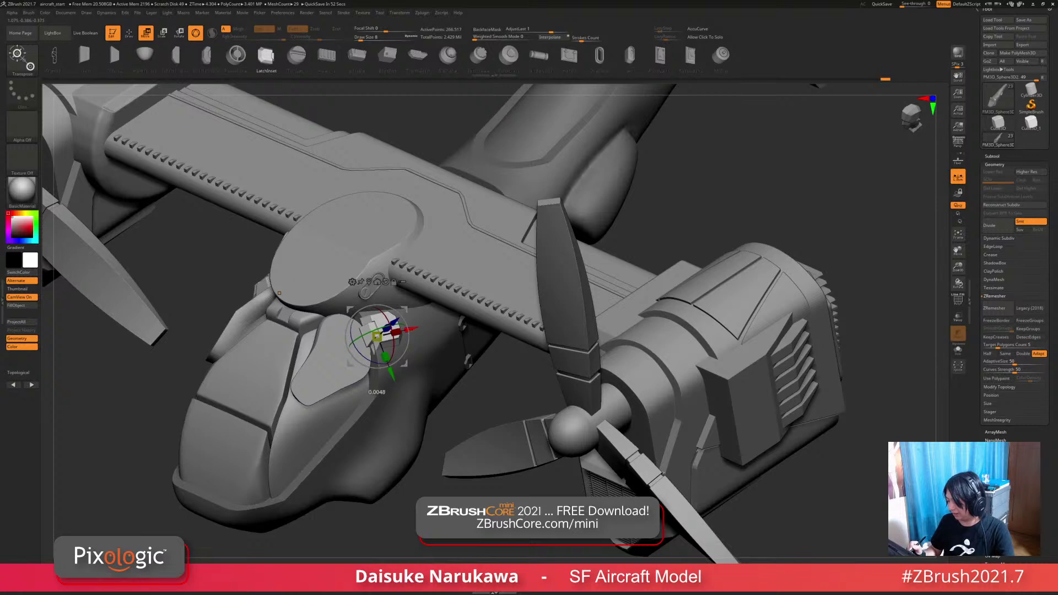
pyautogui.keyDown('ctrl'); pyautogui.moveTo(277, 294); pyautogui.dragTo(308, 301, button='right'); pyautogui.keyUp('ctrl')
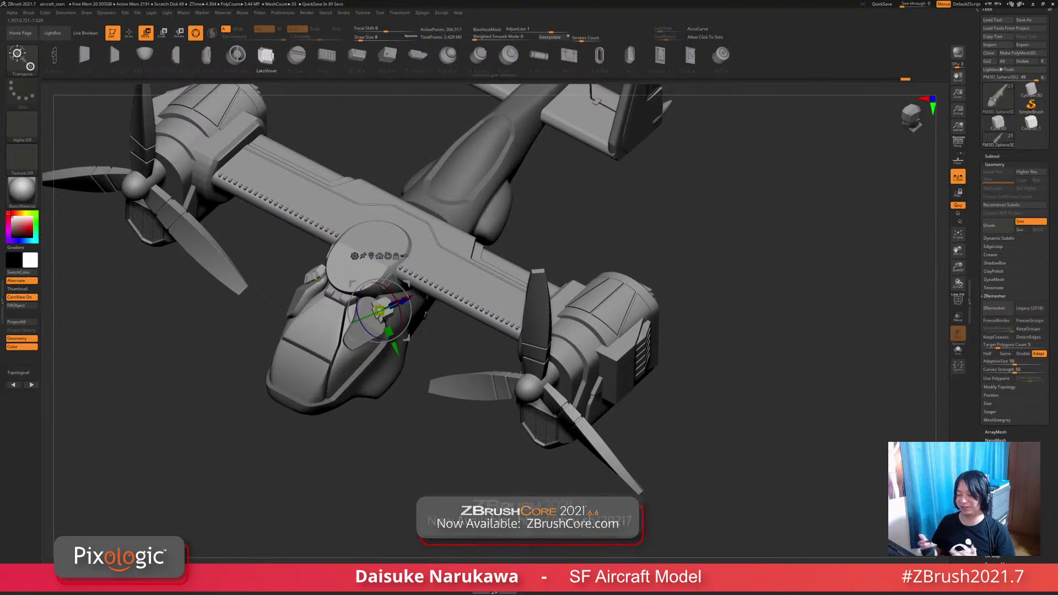
# Step: Refine the latch's angle and position so it sits at the rear end of the cockpit's side window
pyautogui.press('q')
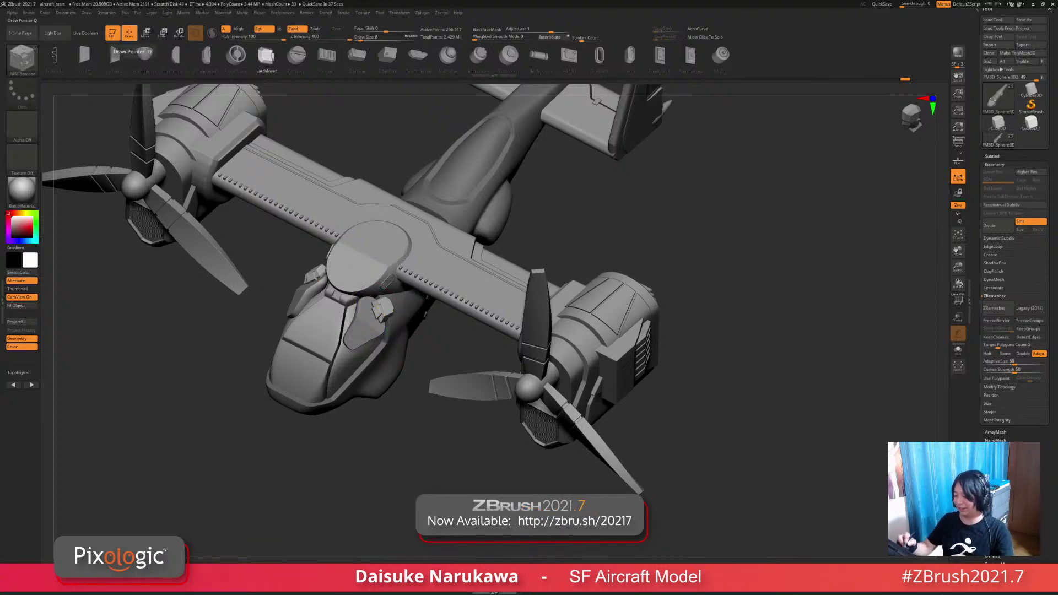
pyautogui.keyDown('ctrl'); pyautogui.moveTo(462, 298); pyautogui.dragTo(464, 348, button='right'); pyautogui.keyUp('ctrl')
pyautogui.moveTo(464, 347); pyautogui.dragTo(414, 325, button='right')
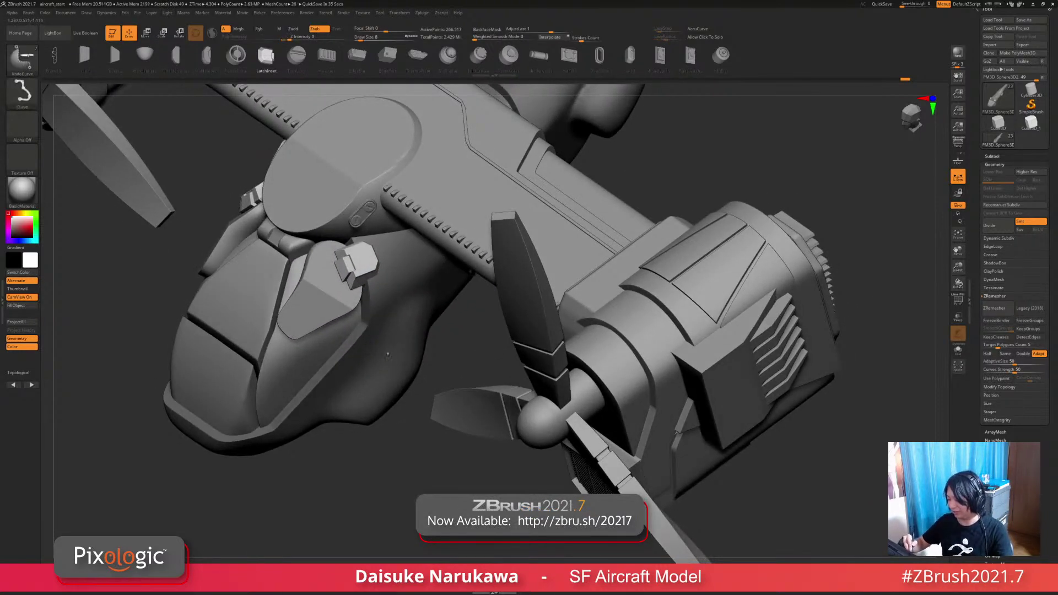
pyautogui.press('w')
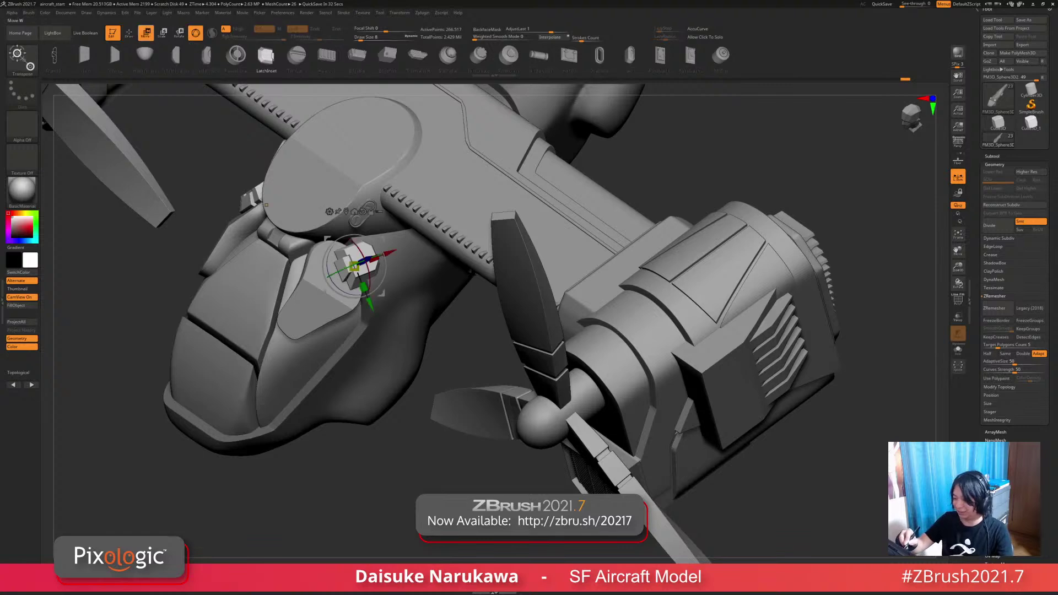
pyautogui.moveTo(312, 165); pyautogui.dragTo(290, 195, button='right')
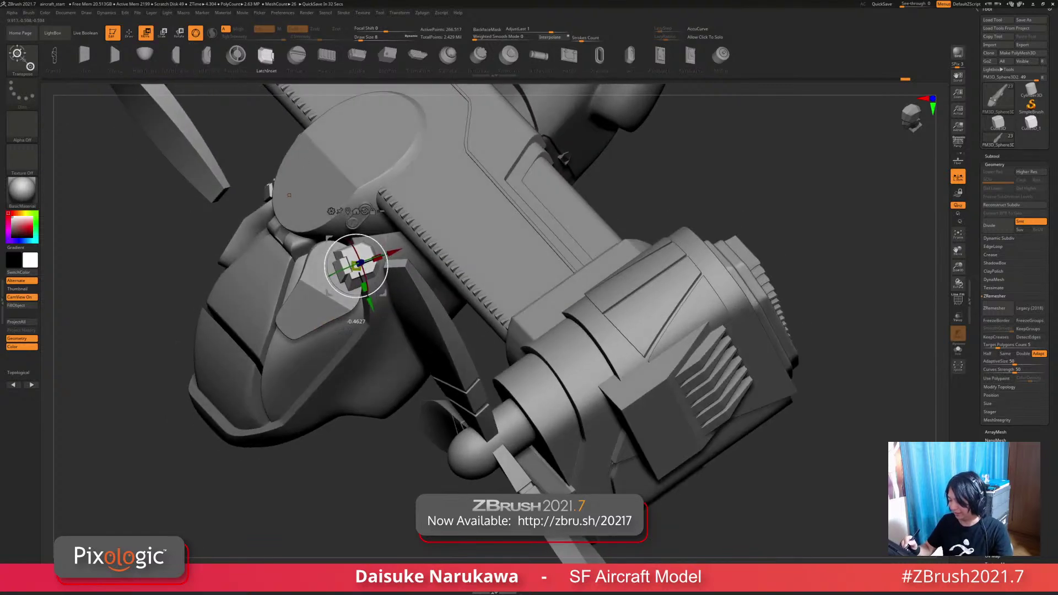
pyautogui.moveTo(386, 256); pyautogui.dragTo(388, 296)
pyautogui.keyDown('ctrl'); pyautogui.moveTo(388, 296); pyautogui.dragTo(430, 243, button='right'); pyautogui.keyUp('ctrl')
pyautogui.moveTo(375, 261); pyautogui.dragTo(372, 260)
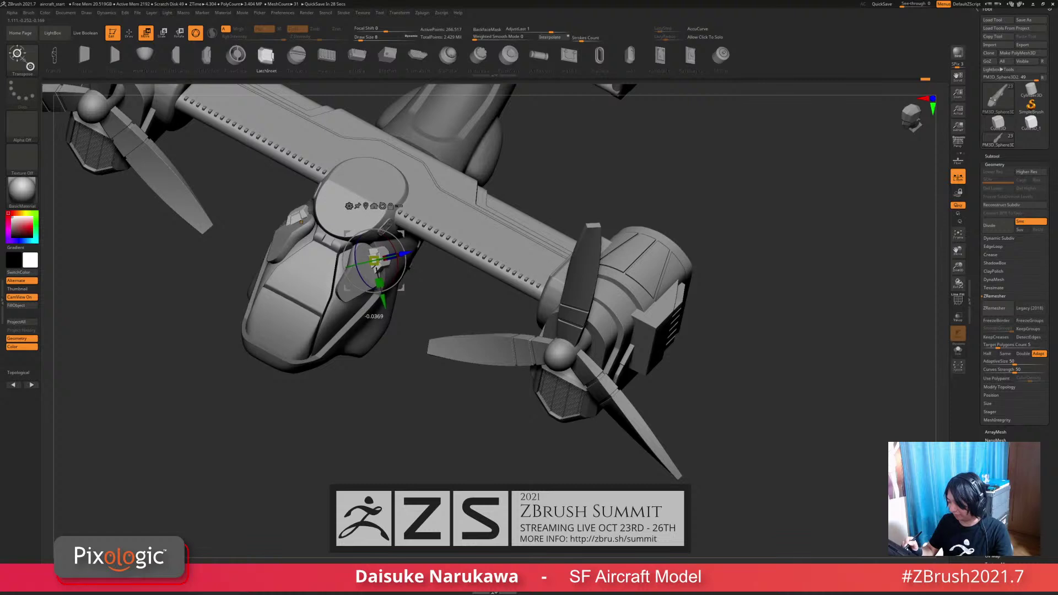
# Step: Insert an EdgeBar mesh on the lower side of the aircraft's nose and bring up the Move gizmo for it
pyautogui.keyDown('ctrl'); pyautogui.moveTo(401, 281); pyautogui.dragTo(404, 221, button='right'); pyautogui.keyUp('ctrl')
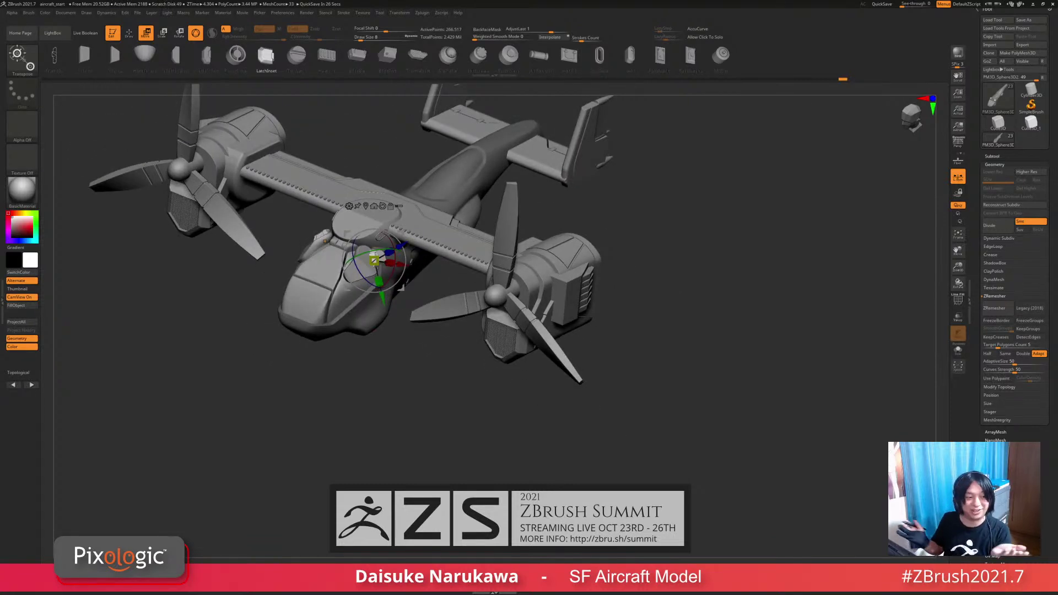
pyautogui.moveTo(393, 250)
pyautogui.mouseDown(button='right')
pyautogui.moveTo(396, 357)
pyautogui.moveTo(385, 330)
pyautogui.mouseUp(button='right')
pyautogui.press('q')
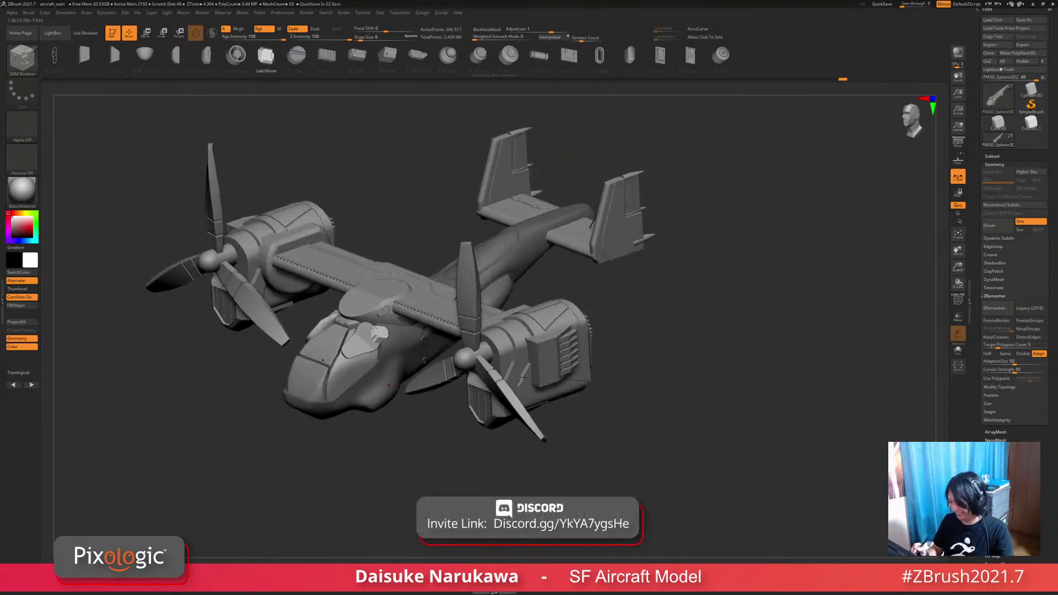
pyautogui.moveTo(367, 402)
pyautogui.keyDown('ctrl'); pyautogui.mouseDown(button='right')
pyautogui.moveTo(380, 441)
pyautogui.moveTo(406, 415)
pyautogui.moveTo(390, 389)
pyautogui.moveTo(388, 341)
pyautogui.mouseUp(button='right'); pyautogui.keyUp('ctrl')
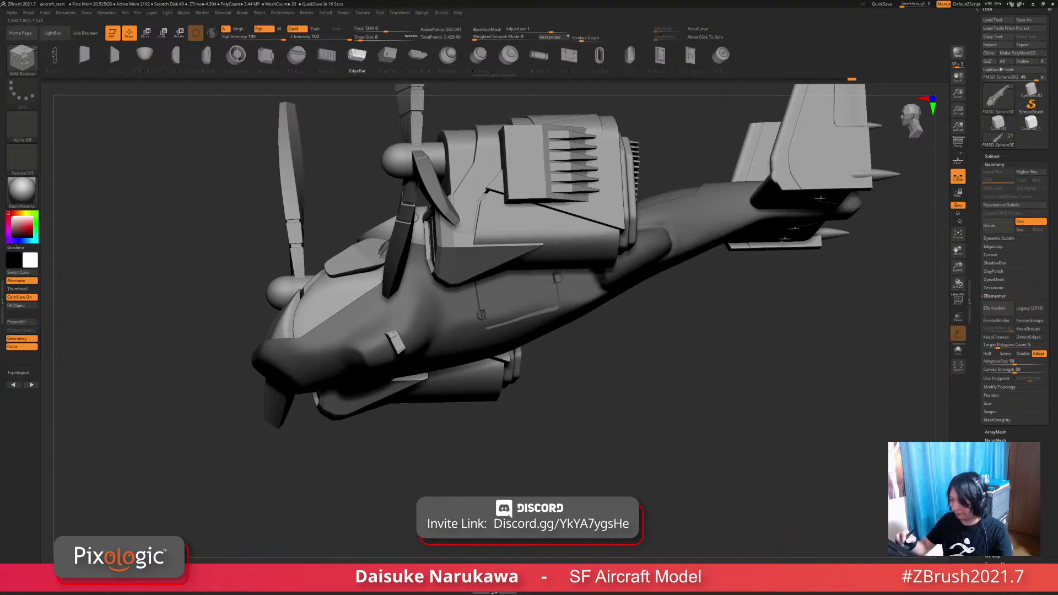
pyautogui.press('w')
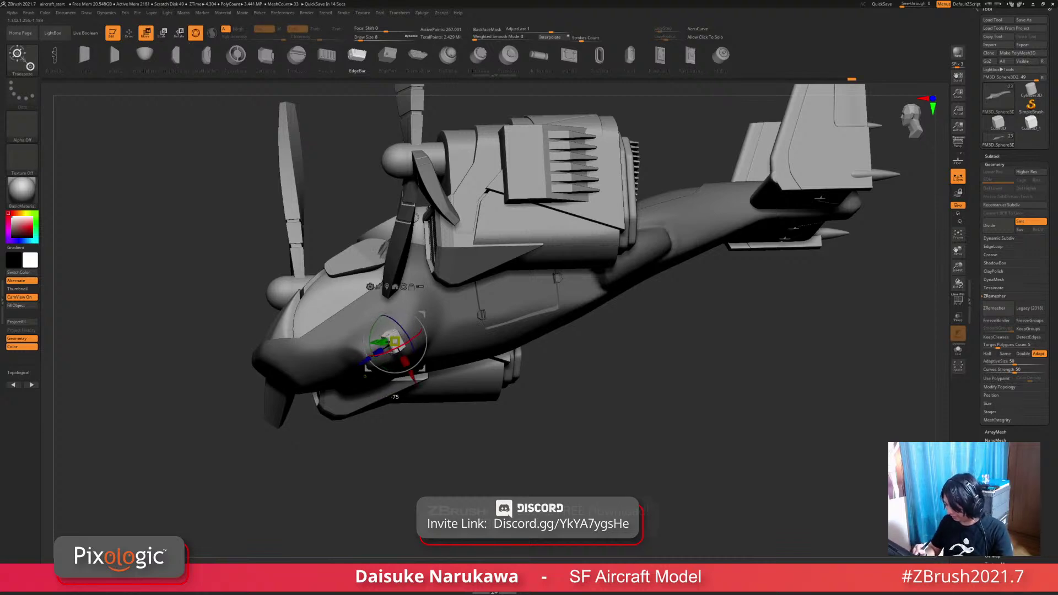
# Step: Rotate and shift the EdgeBar with the Move gizmo to set it against the lower side of the nose
pyautogui.moveTo(426, 347); pyautogui.dragTo(426, 342)
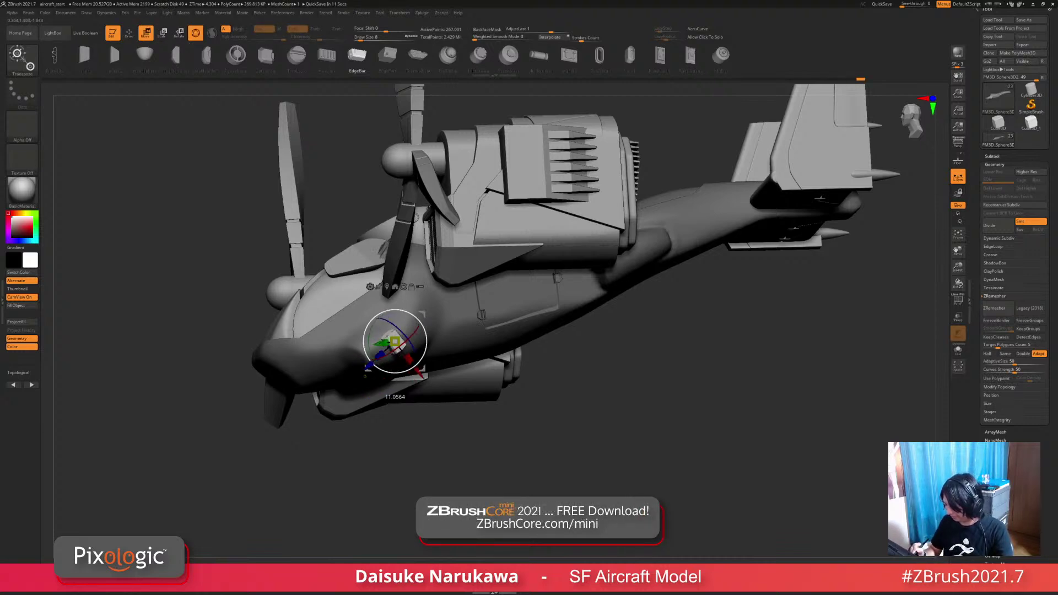
pyautogui.moveTo(365, 377); pyautogui.dragTo(419, 378)
pyautogui.moveTo(342, 380); pyautogui.dragTo(419, 375, button='right')
pyautogui.moveTo(402, 360); pyautogui.dragTo(301, 372)
pyautogui.moveTo(397, 380); pyautogui.dragTo(309, 376, button='right')
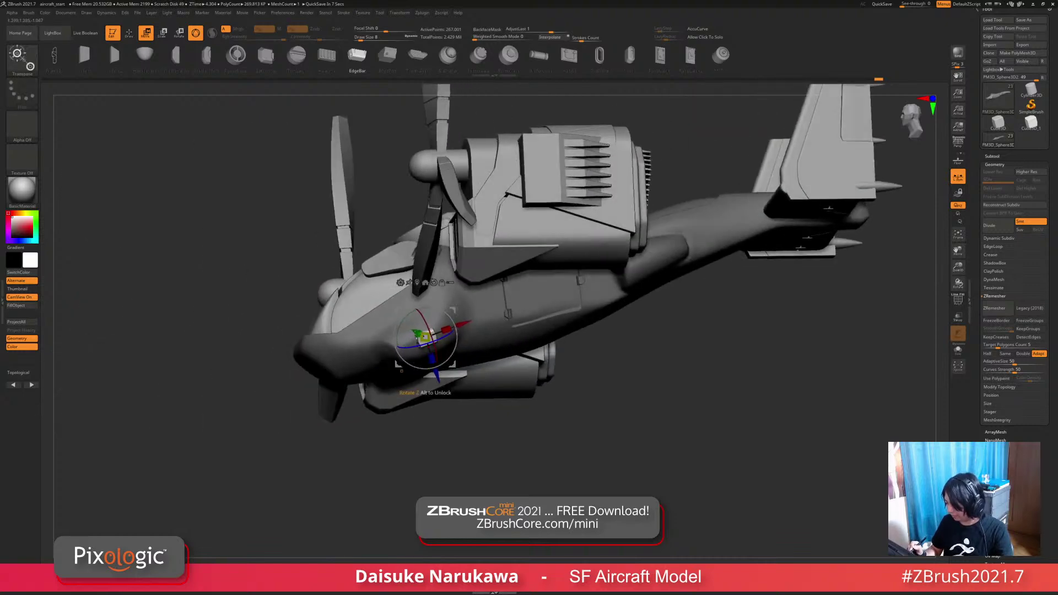
pyautogui.moveTo(425, 337); pyautogui.dragTo(431, 334)
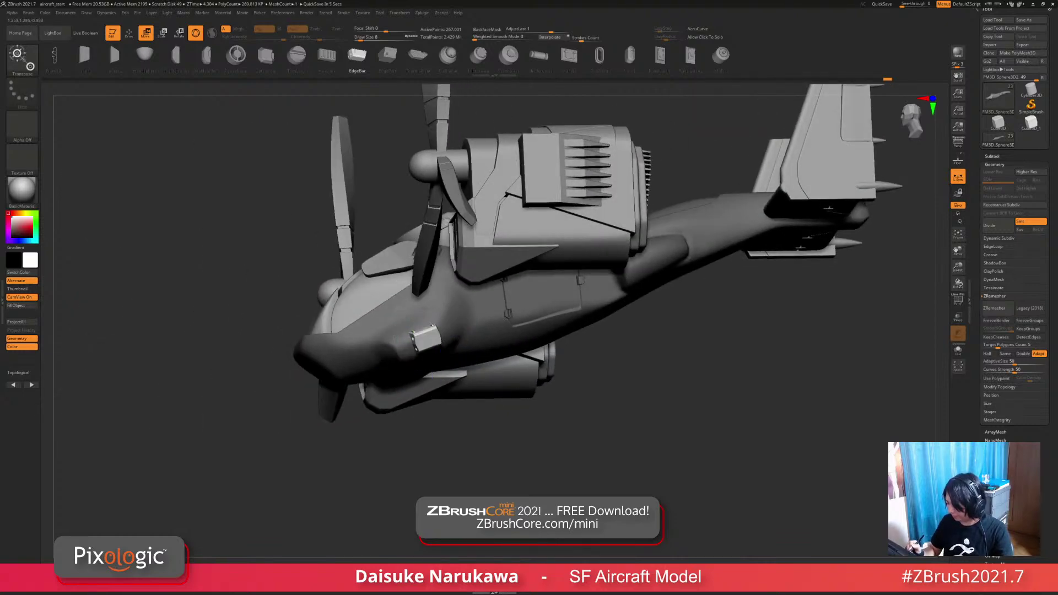
# Step: Refine the EdgeBar's tilt and depth against the nose from front and side views, and leave the gizmo
pyautogui.moveTo(353, 380); pyautogui.dragTo(441, 386, button='right')
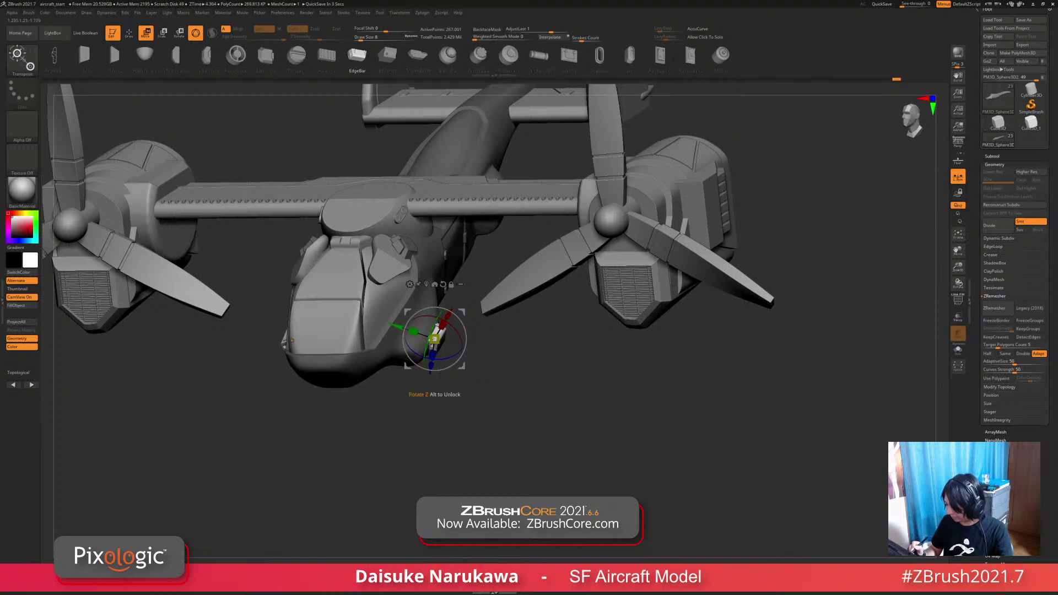
pyautogui.moveTo(397, 358); pyautogui.dragTo(424, 364, button='right')
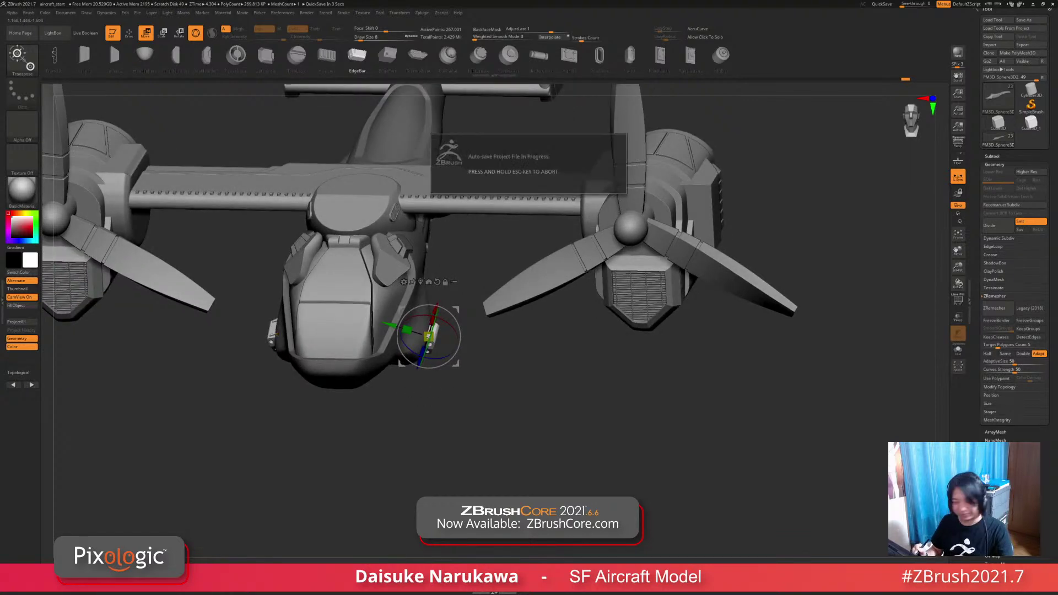
pyautogui.keyDown('alt'); pyautogui.moveTo(446, 386); pyautogui.dragTo(416, 401, button='right'); pyautogui.keyUp('alt')
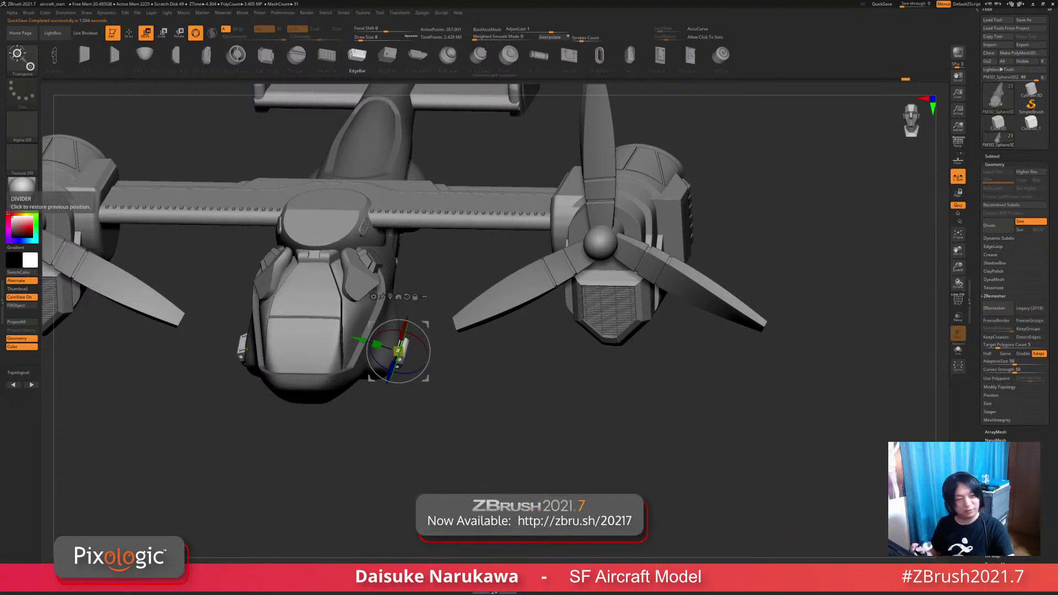
pyautogui.moveTo(551, 419)
pyautogui.mouseDown()
pyautogui.moveTo(485, 419)
pyautogui.moveTo(540, 419)
pyautogui.mouseUp()
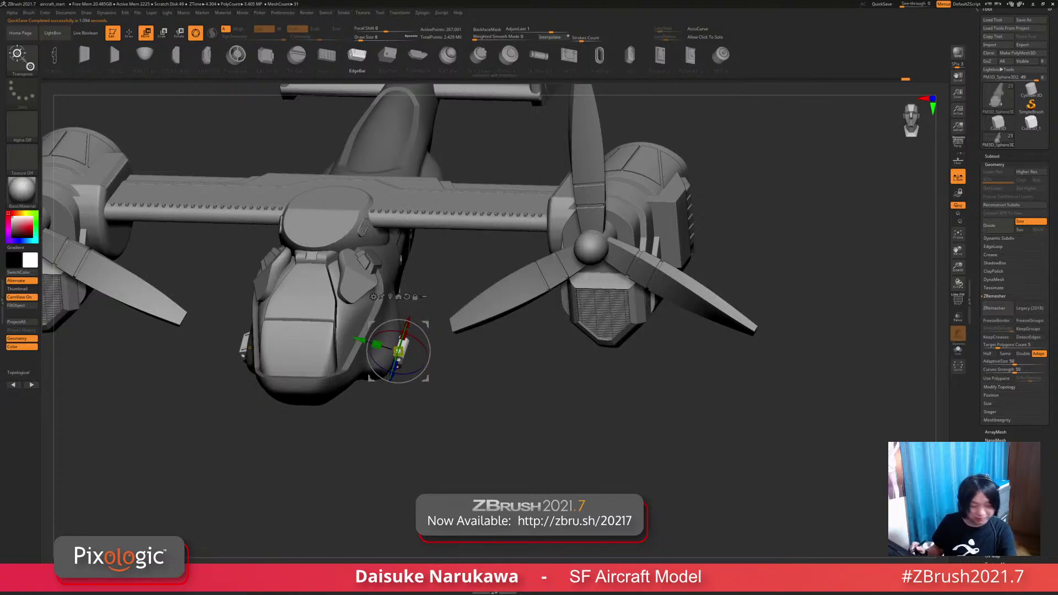
pyautogui.moveTo(250, 347); pyautogui.dragTo(320, 406)
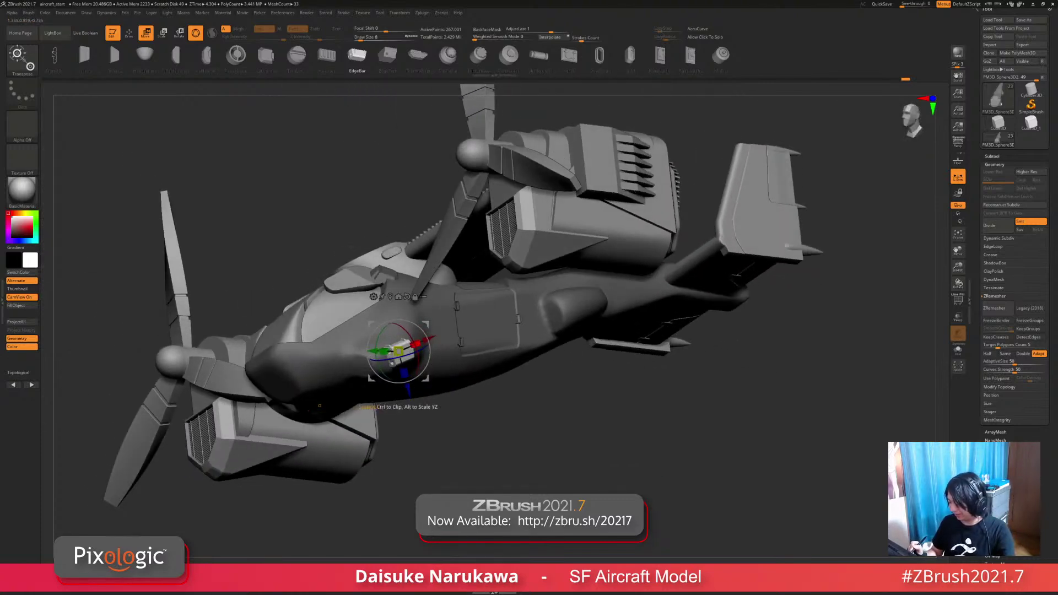
pyautogui.press('q')
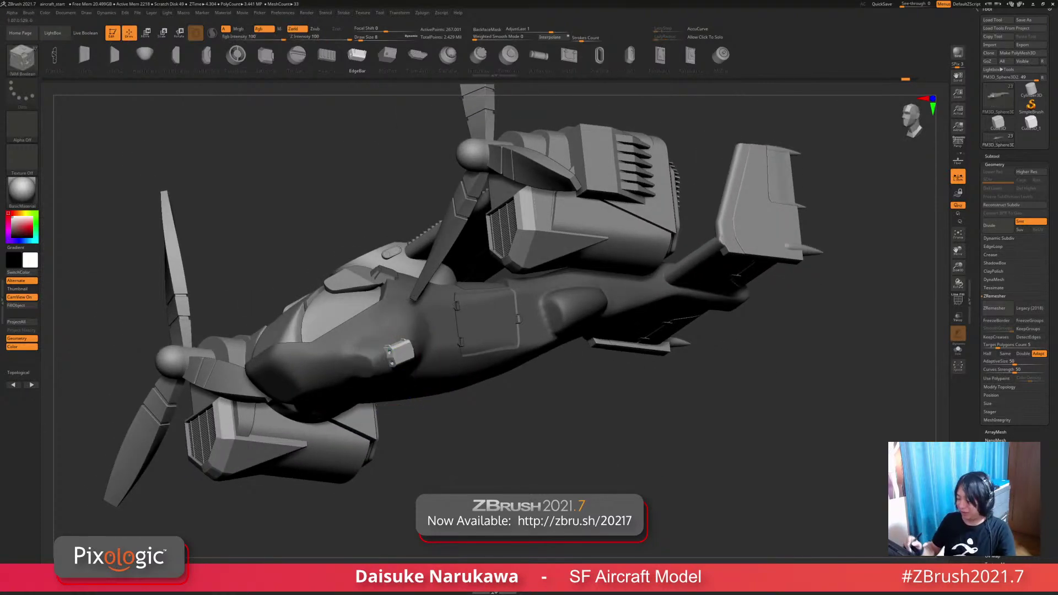
# Step: Browse the IMM Boolean meshes for a part to put on the nose and check the aircraft's front
pyautogui.moveTo(551, 440)
pyautogui.mouseDown()
pyautogui.moveTo(441, 430)
pyautogui.moveTo(518, 441)
pyautogui.mouseUp()
pyautogui.moveTo(248, 182); pyautogui.dragTo(382, 362)
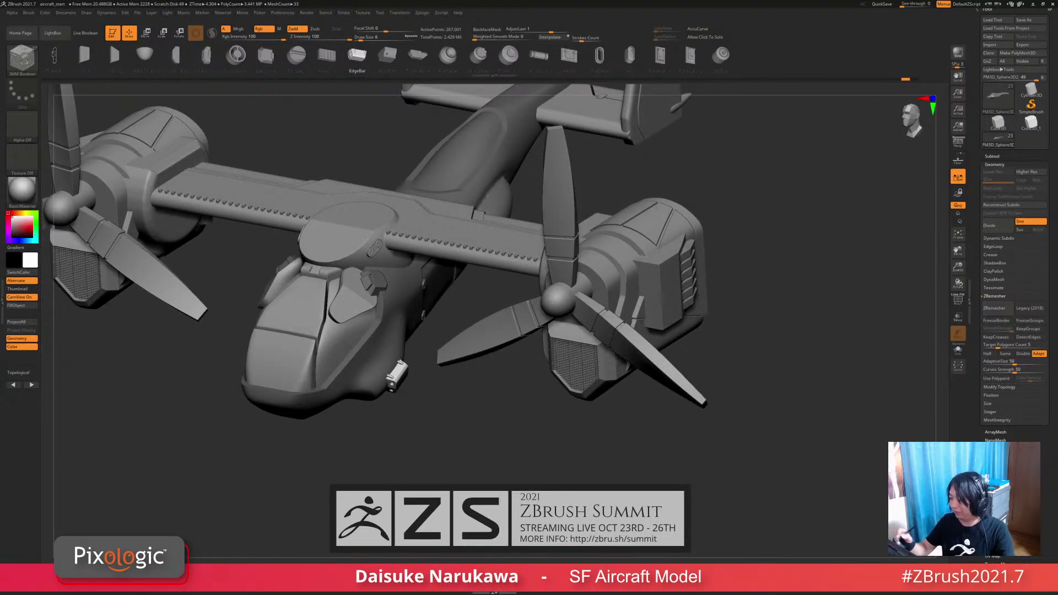
pyautogui.press('Left')
pyautogui.press('Left')
pyautogui.press('Left')
pyautogui.press('Left')
pyautogui.press('Left')
pyautogui.press('Left')
pyautogui.press('Left')
pyautogui.press('Left')
pyautogui.press('Left')
pyautogui.press('Left')
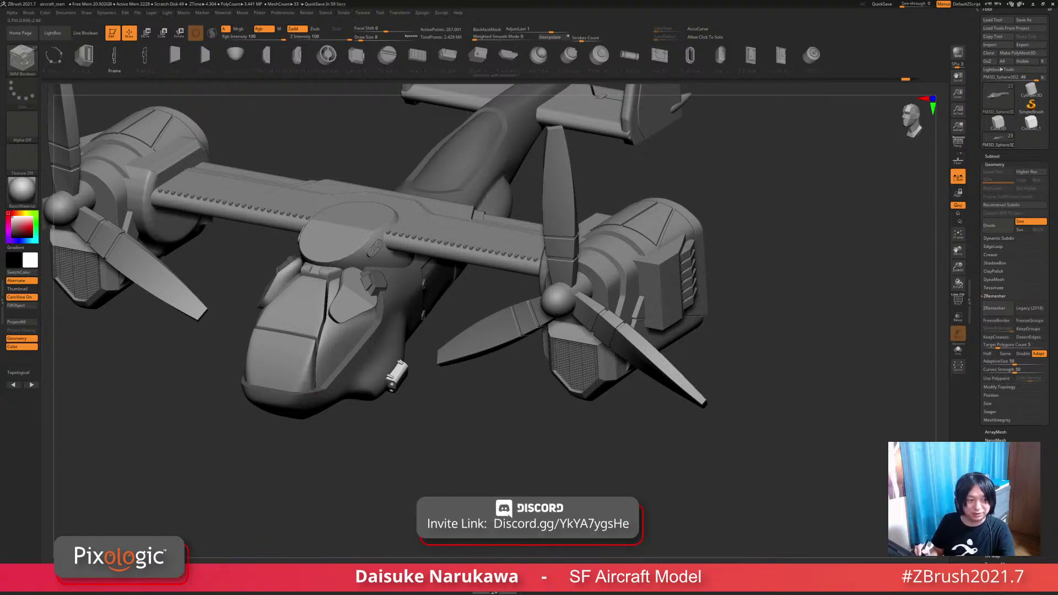
pyautogui.moveTo(377, 396); pyautogui.dragTo(325, 293, button='right')
pyautogui.press('Left')
pyautogui.press('Left')
pyautogui.keyDown('ctrl'); pyautogui.moveTo(418, 310); pyautogui.dragTo(438, 325, button='right'); pyautogui.keyUp('ctrl')
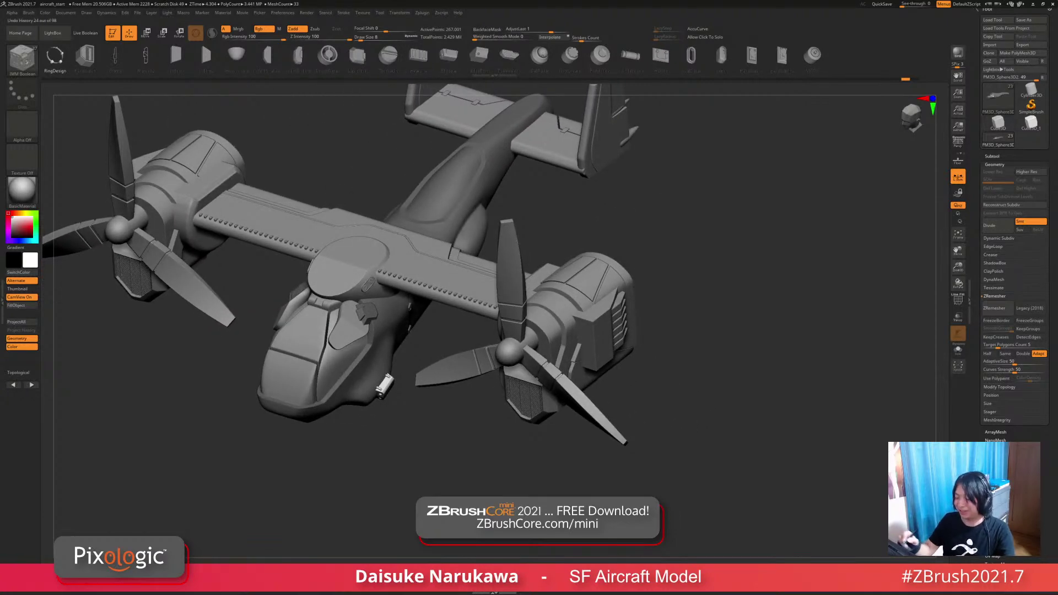
# Step: Switch the brush from IMM Boolean to the industrial parts insert brush, IMM Ind. Parts
pyautogui.click(21, 57)
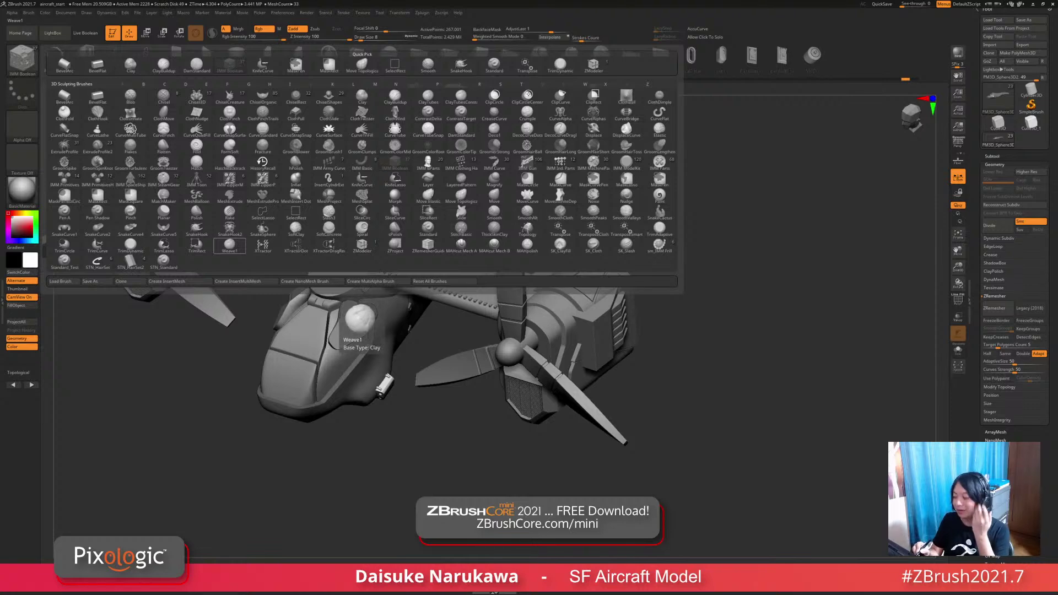
pyautogui.click(560, 163)
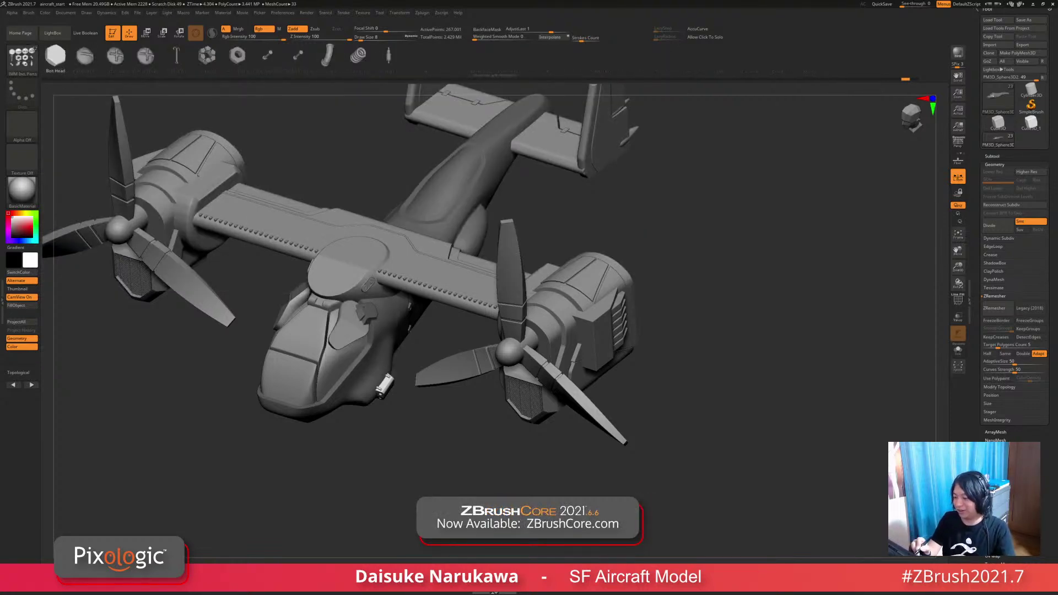
pyautogui.click(22, 57)
pyautogui.click(263, 229)
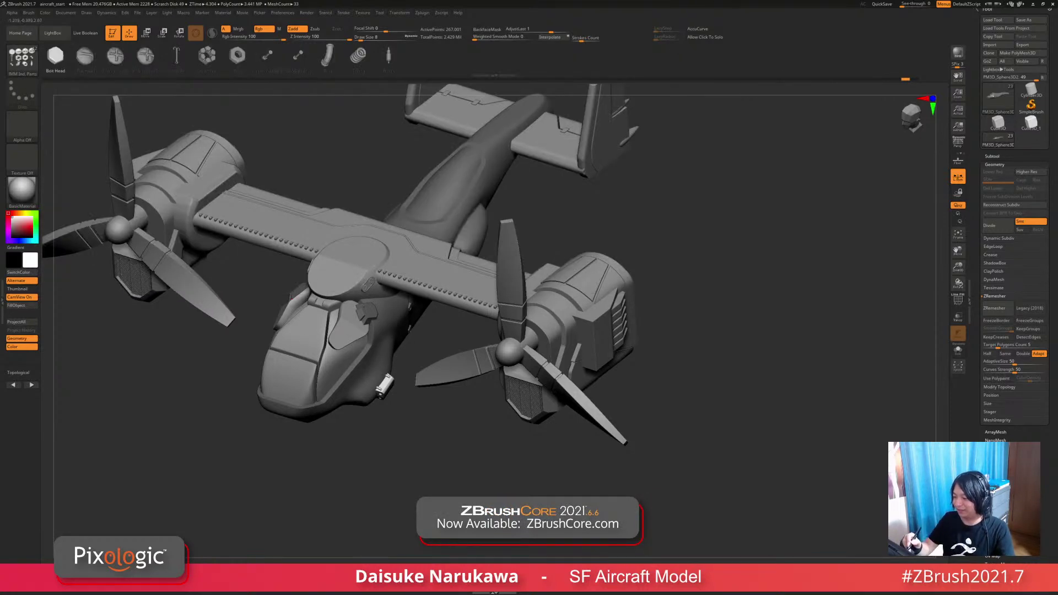
# Step: Try a row of Bolt Head meshes along the side window's lower edge, from its rear corner to the nose
pyautogui.keyDown('ctrl'); pyautogui.moveTo(291, 299); pyautogui.dragTo(385, 341, button='right'); pyautogui.keyUp('ctrl')
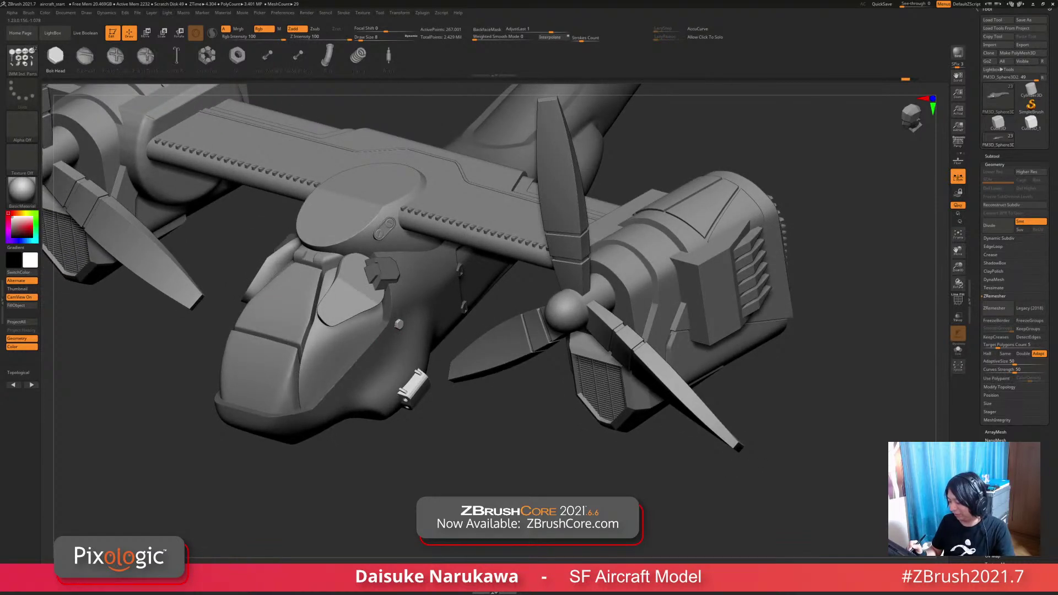
pyautogui.click(318, 418)
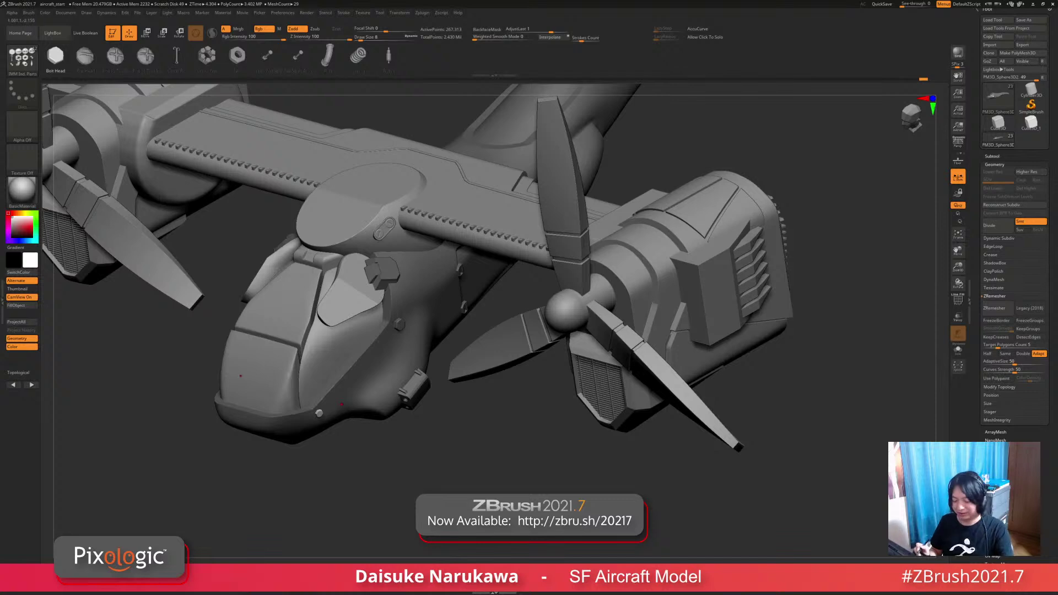
pyautogui.hotkey('ctrl', 'shift')
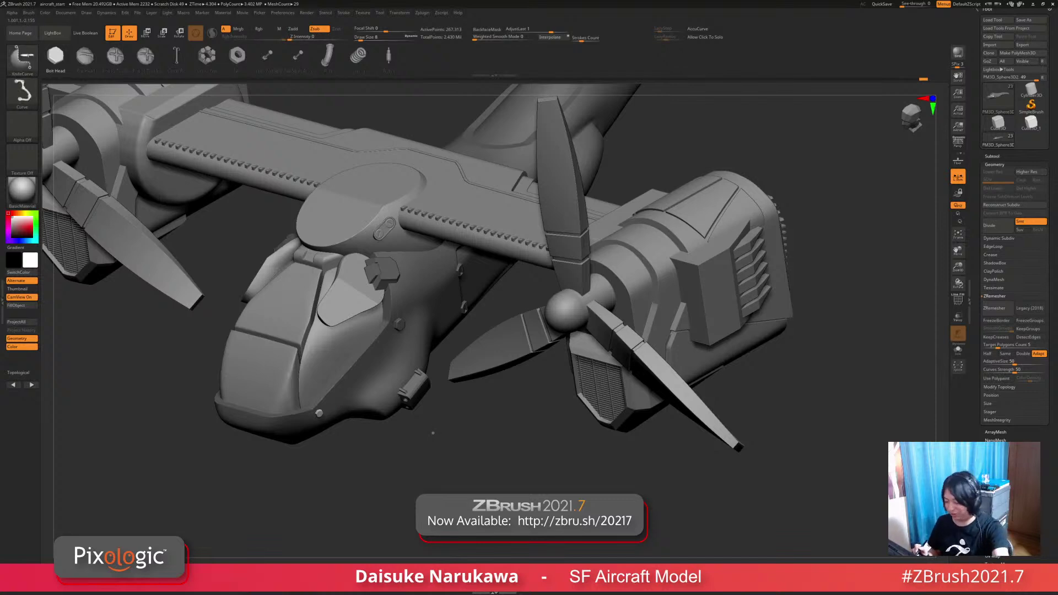
pyautogui.hotkey('ctrl', 'shift', '1')
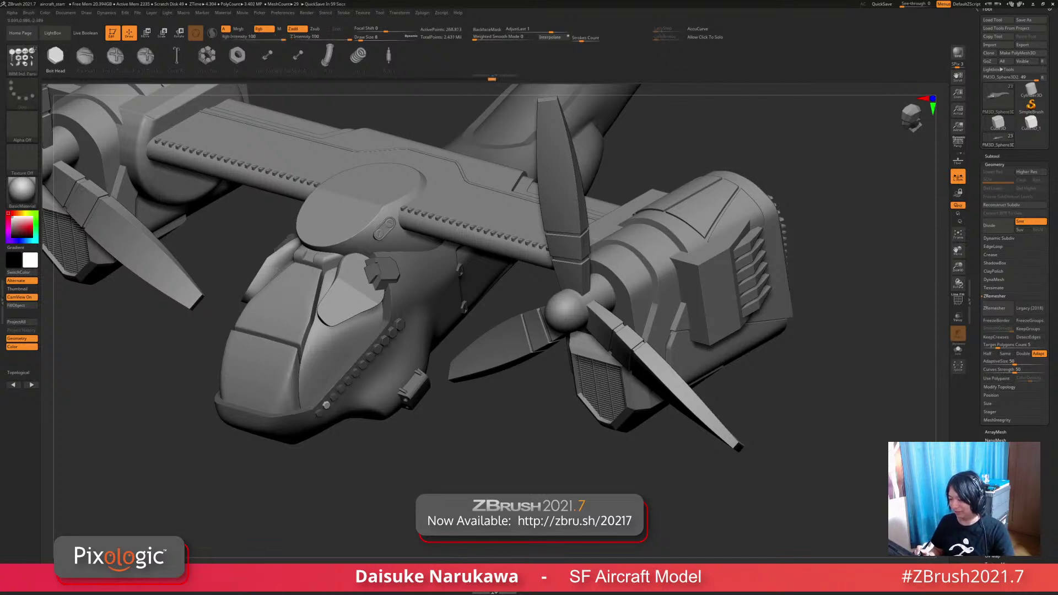
pyautogui.moveTo(689, 485)
pyautogui.mouseDown()
pyautogui.moveTo(675, 408)
pyautogui.moveTo(683, 399)
pyautogui.moveTo(755, 441)
pyautogui.moveTo(761, 454)
pyautogui.moveTo(738, 463)
pyautogui.mouseUp()
pyautogui.hotkey('ctrl', 'z')
pyautogui.hotkey('ctrl', 'z')
pyautogui.hotkey('ctrl', 'z')
pyautogui.hotkey('ctrl', 'z')
pyautogui.hotkey('ctrl', 'z')
pyautogui.hotkey('ctrl', 'z')
pyautogui.hotkey('ctrl', 'z')
pyautogui.hotkey('ctrl', 'z')
pyautogui.hotkey('ctrl', 'z')
pyautogui.hotkey('ctrl', 'z')
pyautogui.hotkey('ctrl', 'z')
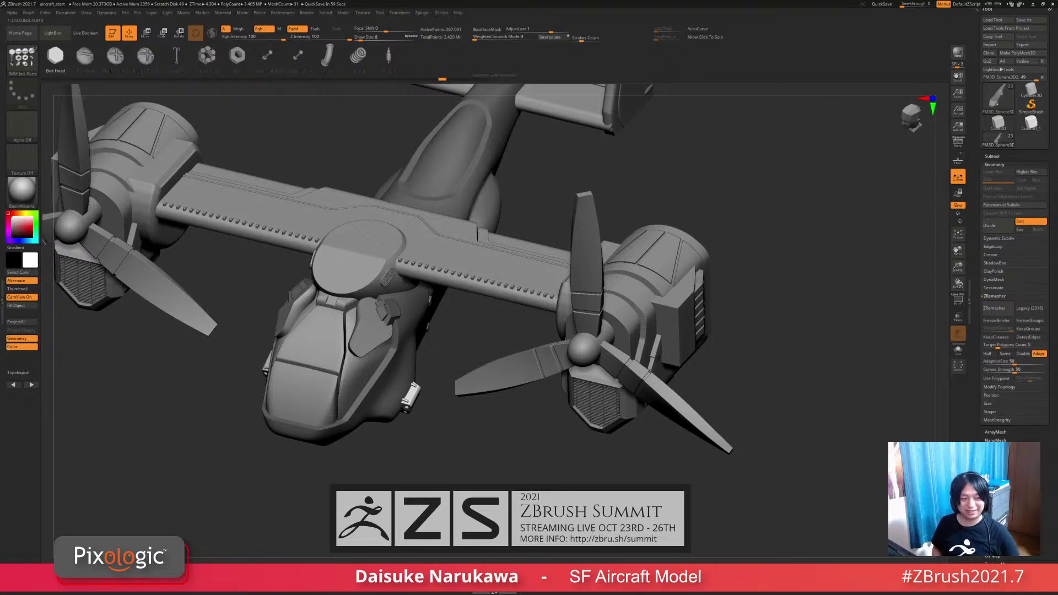
# Step: Change the insert mesh to Flat Head for the fuselage skin below the cockpit's side window
pyautogui.moveTo(782, 397); pyautogui.dragTo(711, 370)
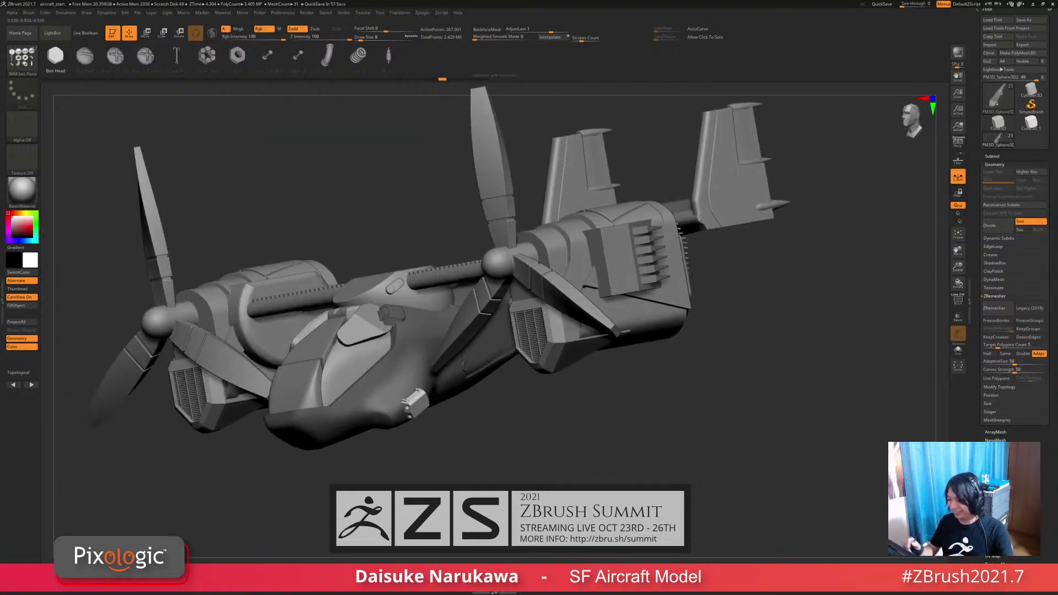
pyautogui.moveTo(343, 13)
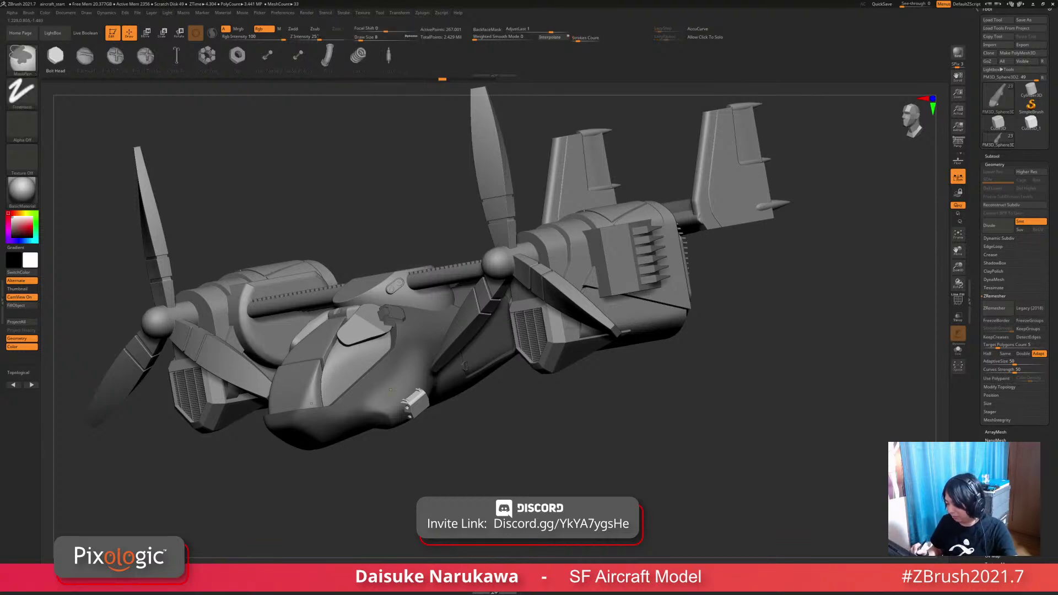
pyautogui.keyDown('ctrl'); pyautogui.moveTo(386, 355); pyautogui.dragTo(390, 419, button='right'); pyautogui.keyUp('ctrl')
pyautogui.keyDown('alt'); pyautogui.moveTo(410, 333); pyautogui.dragTo(438, 287, button='right'); pyautogui.keyUp('alt')
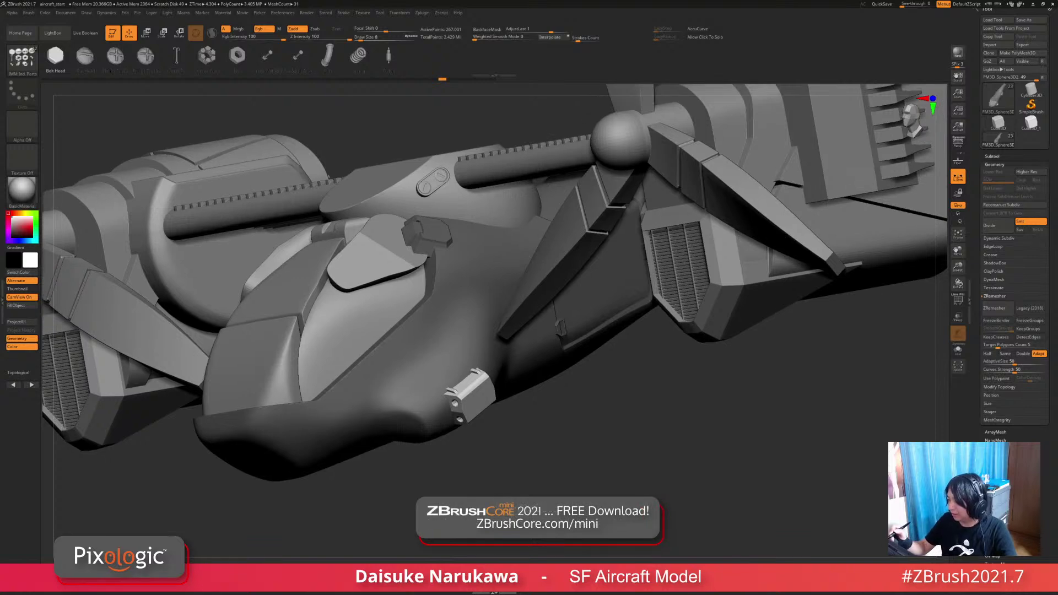
pyautogui.press('Right')
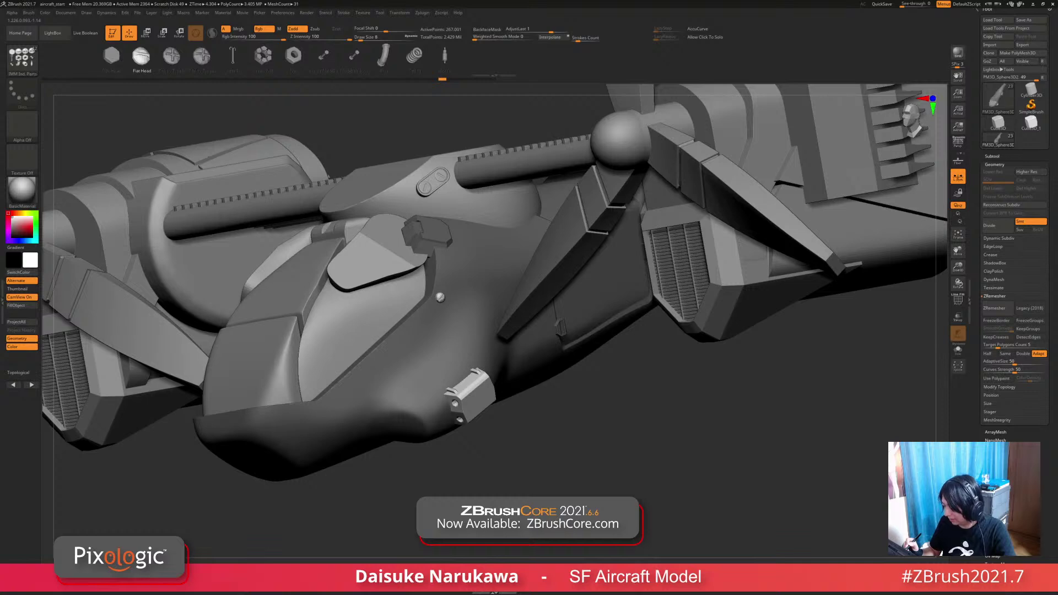
# Step: Try placing a freehand-sized Flat Head rivet near the rear corner of the side window
pyautogui.moveTo(442, 303); pyautogui.dragTo(447, 305)
pyautogui.hotkey('ctrl', 'z')
pyautogui.hotkey('ctrl', 'z')
pyautogui.hotkey('ctrl', 'z')
pyautogui.hotkey('ctrl', 'z')
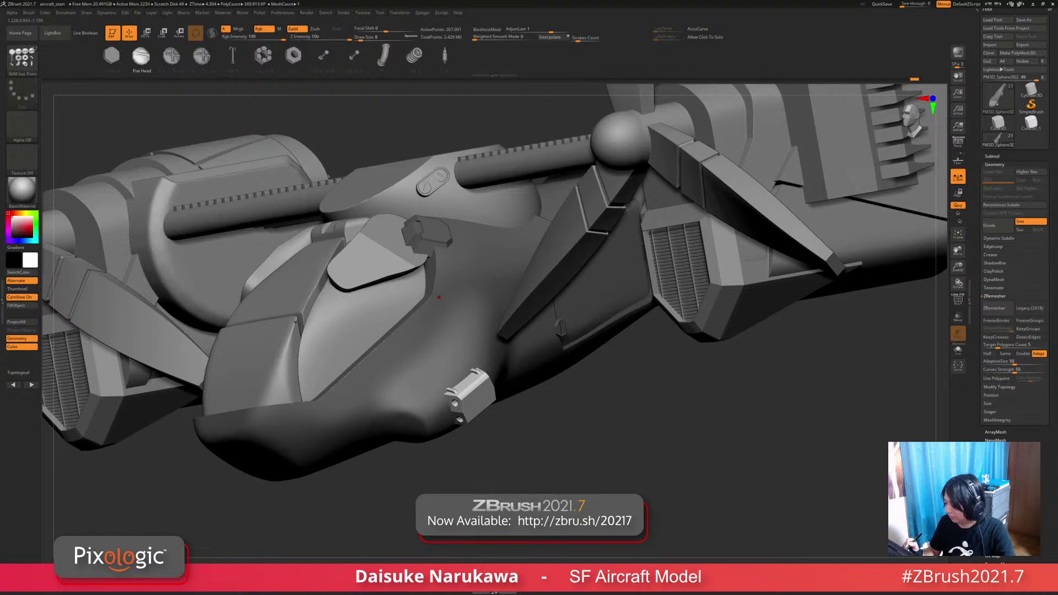
pyautogui.moveTo(439, 298)
pyautogui.mouseDown()
pyautogui.moveTo(448, 313)
pyautogui.moveTo(440, 298)
pyautogui.mouseUp()
pyautogui.hotkey('ctrl', 'z')
pyautogui.hotkey('ctrl', 'z')
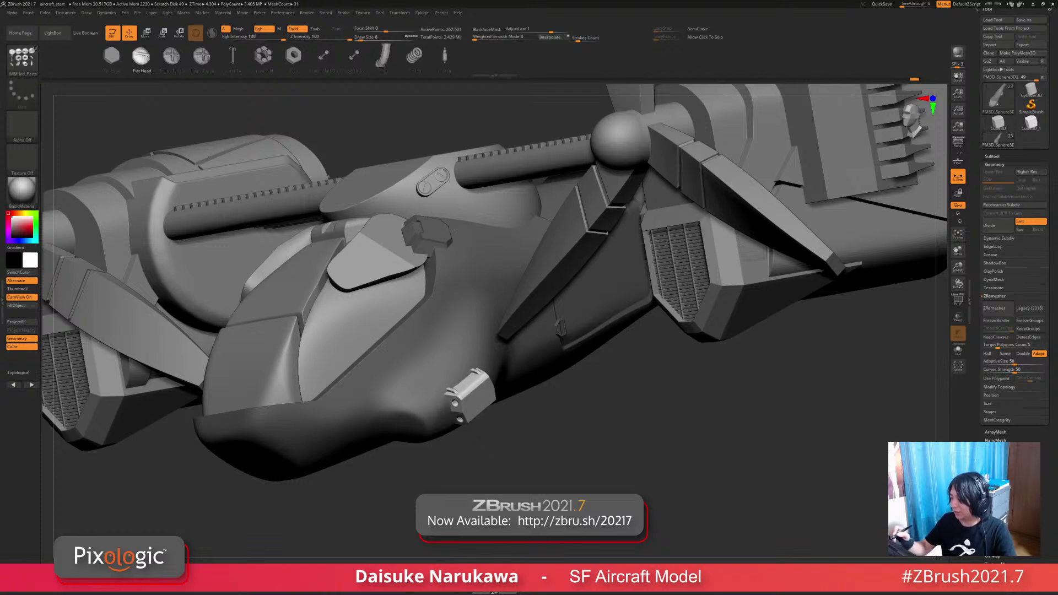
# Step: Set the Draw Size to 12 and insert an evenly spaced row of Flat Head rivets from the side window's rear corner to the nose
pyautogui.click(364, 38)
pyautogui.write('1')
pyautogui.write('2')
pyautogui.press('Return')
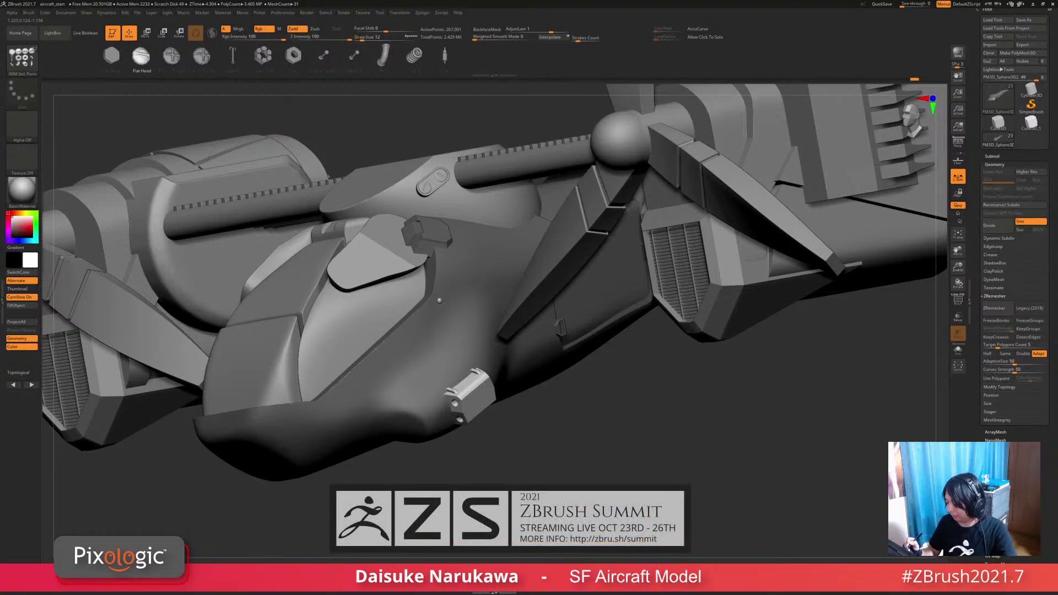
pyautogui.moveTo(439, 301); pyautogui.dragTo(437, 304)
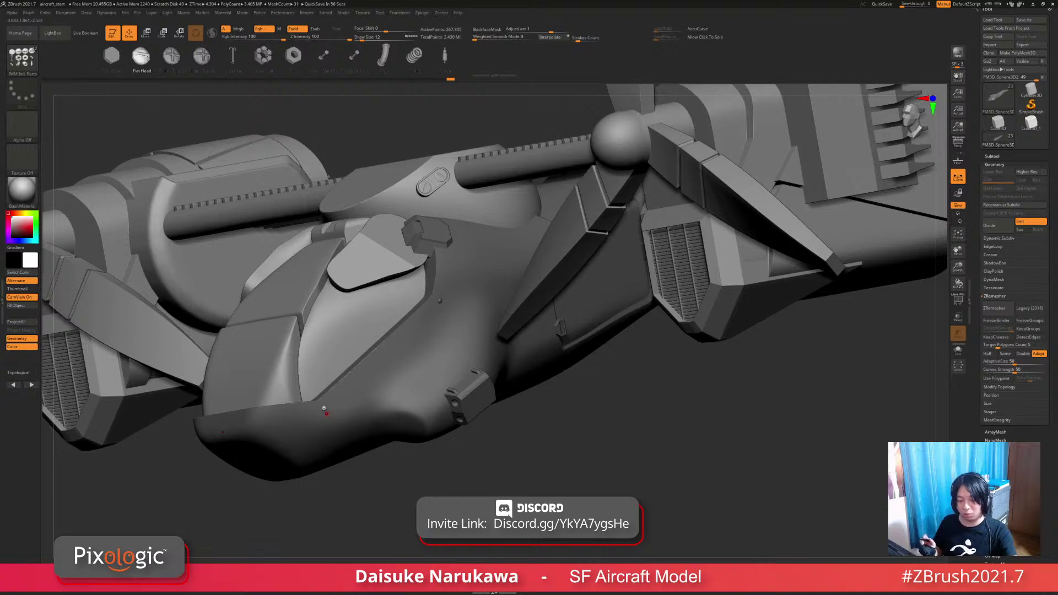
pyautogui.hotkey('ctrl', 'shift')
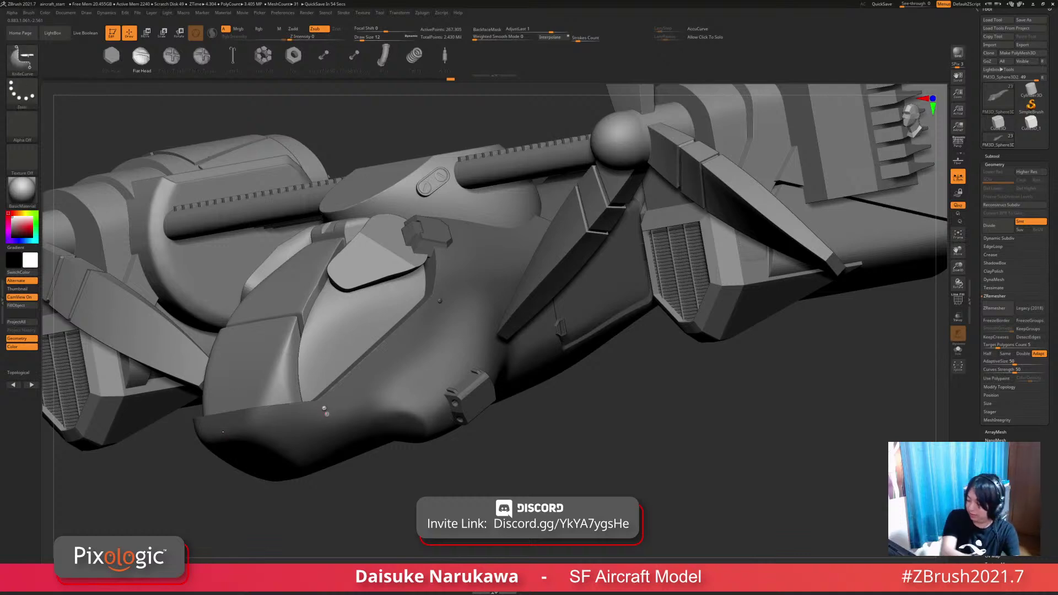
pyautogui.hotkey('ctrl', 'shift', '1')
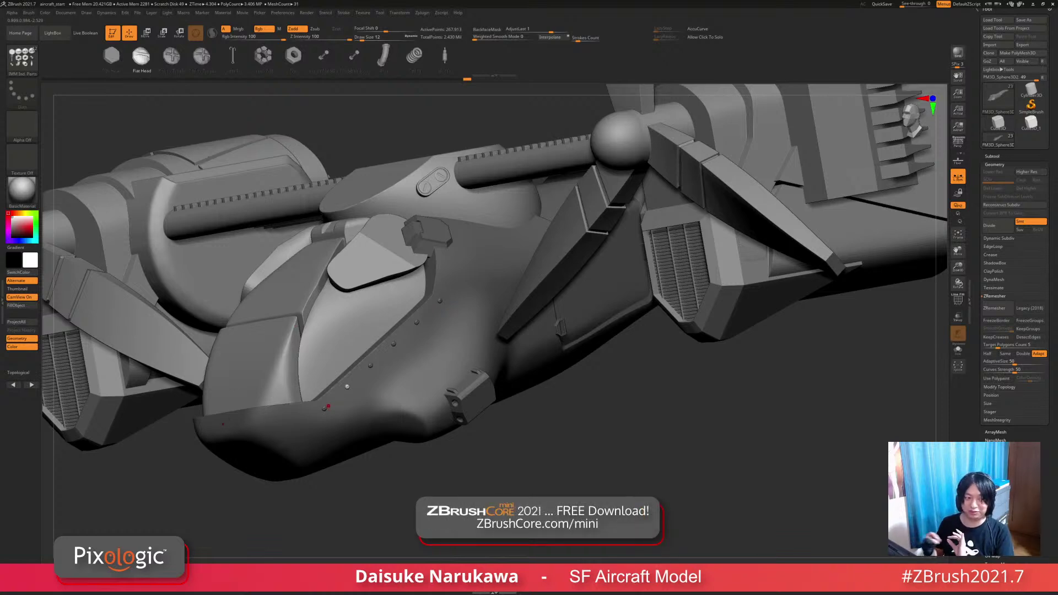
# Step: Insert a mirrored pair of Flat Head rivets at the outer ends of the nose's front rim
pyautogui.moveTo(292, 490); pyautogui.dragTo(352, 515)
pyautogui.keyDown('ctrl'); pyautogui.moveTo(331, 481); pyautogui.dragTo(345, 494); pyautogui.keyUp('ctrl')
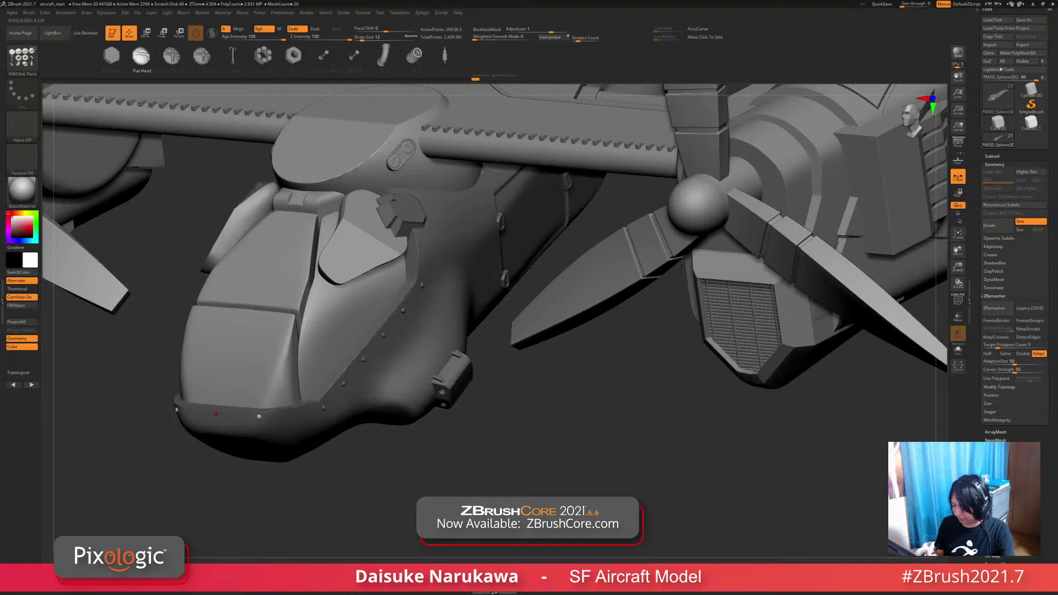
pyautogui.moveTo(287, 485); pyautogui.dragTo(358, 489)
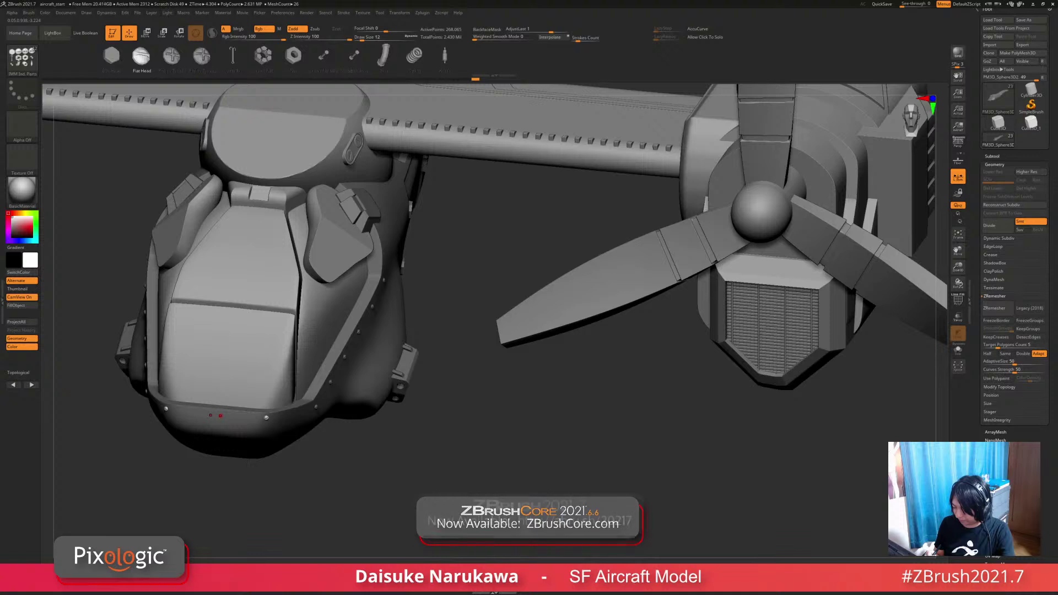
# Step: Try adding a mirrored pair of Flat Head rivets near the centre of the nose's front rim
pyautogui.moveTo(221, 417); pyautogui.dragTo(225, 414)
pyautogui.hotkey('ctrl', 'shift')
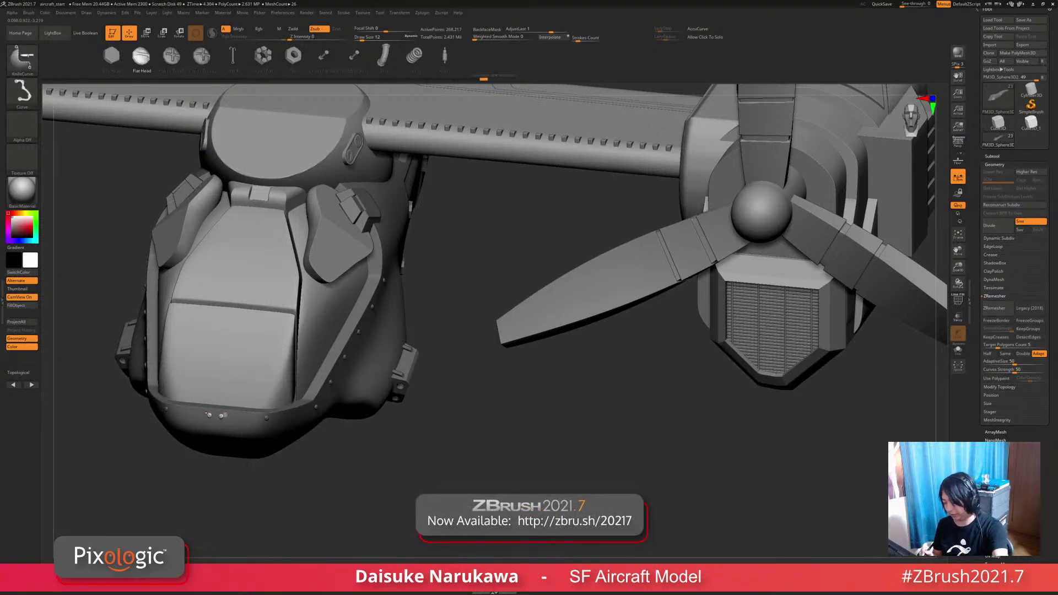
pyautogui.press('ctrl')
pyautogui.press('ctrl')
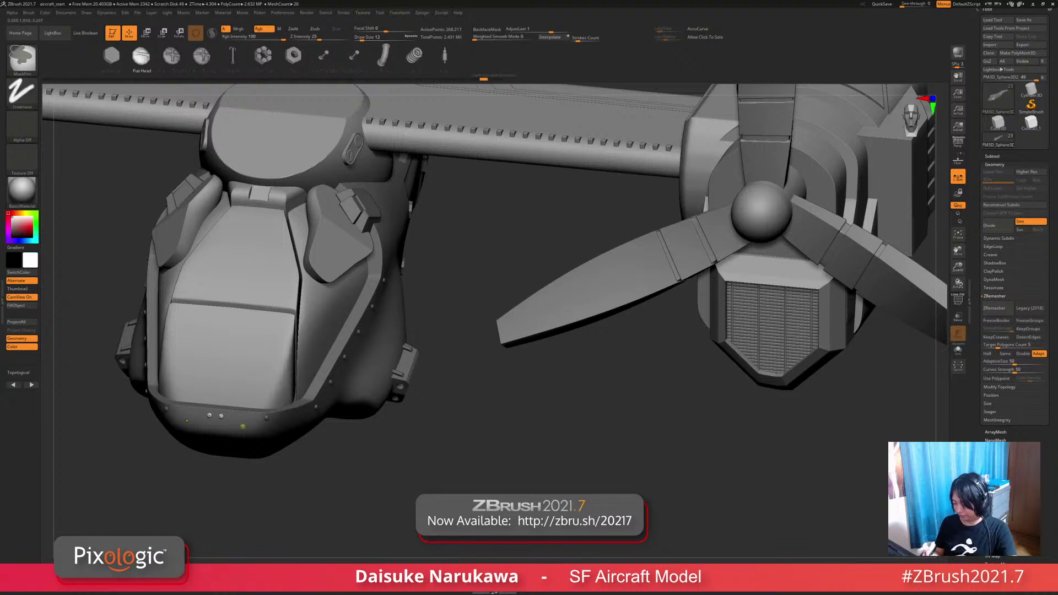
pyautogui.hotkey('ctrl', 'z')
pyautogui.hotkey('ctrl', 'z')
pyautogui.keyDown('ctrl'); pyautogui.moveTo(271, 427); pyautogui.dragTo(273, 457, button='right'); pyautogui.keyUp('ctrl')
pyautogui.moveTo(271, 412); pyautogui.dragTo(274, 414)
pyautogui.hotkey('ctrl', 'z')
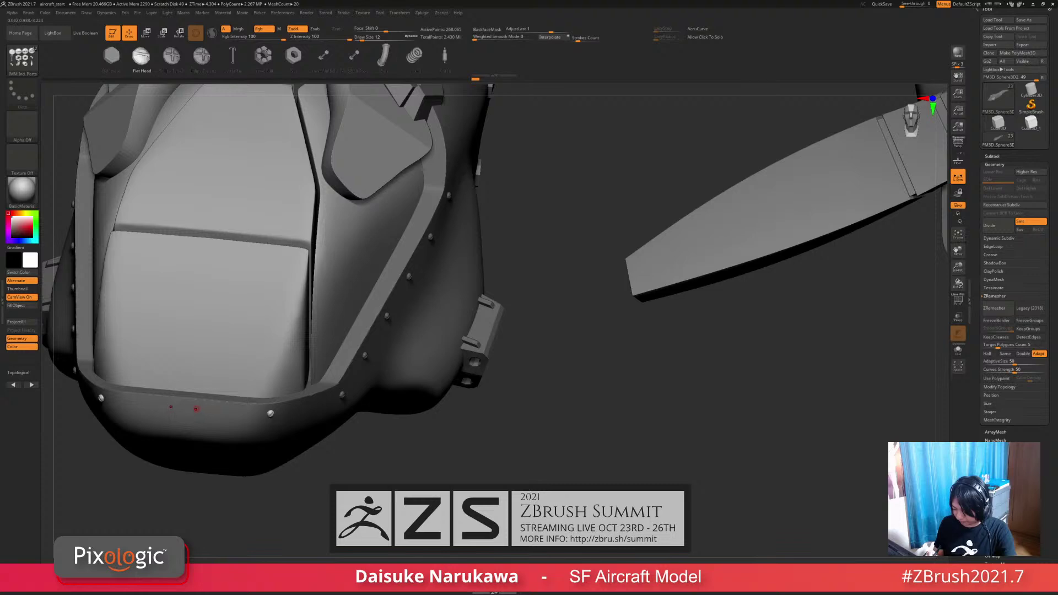
# Step: Insert a mirrored pair of Flat Head rivets near the centre of the nose's front rim and undo the surplus repeats
pyautogui.moveTo(196, 408); pyautogui.dragTo(199, 408)
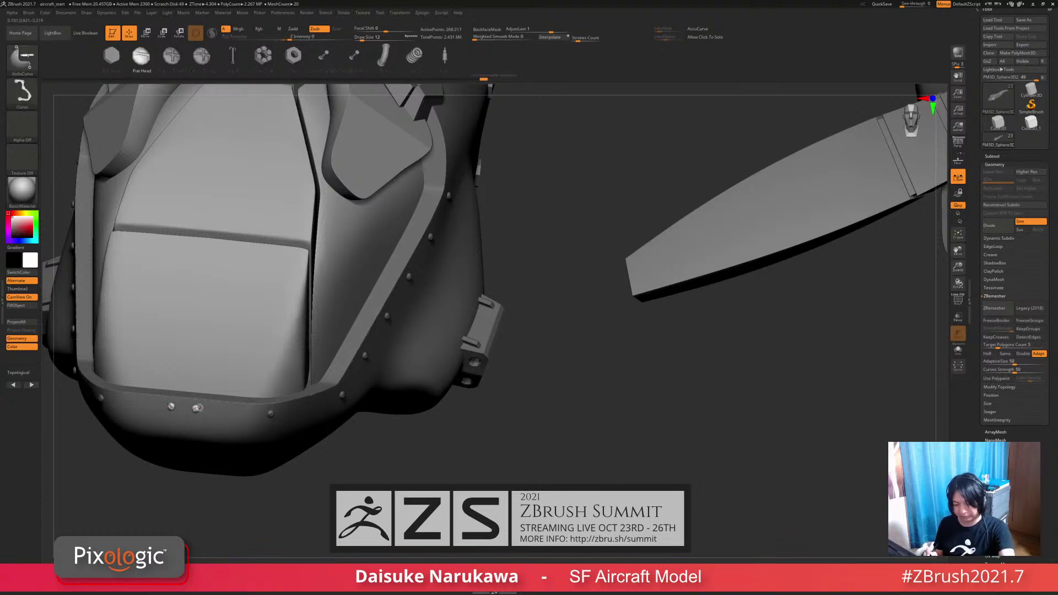
pyautogui.hotkey('ctrl', 'shift', '1')
pyautogui.keyDown('ctrl'); pyautogui.moveTo(529, 386); pyautogui.dragTo(529, 342, button='right'); pyautogui.keyUp('ctrl')
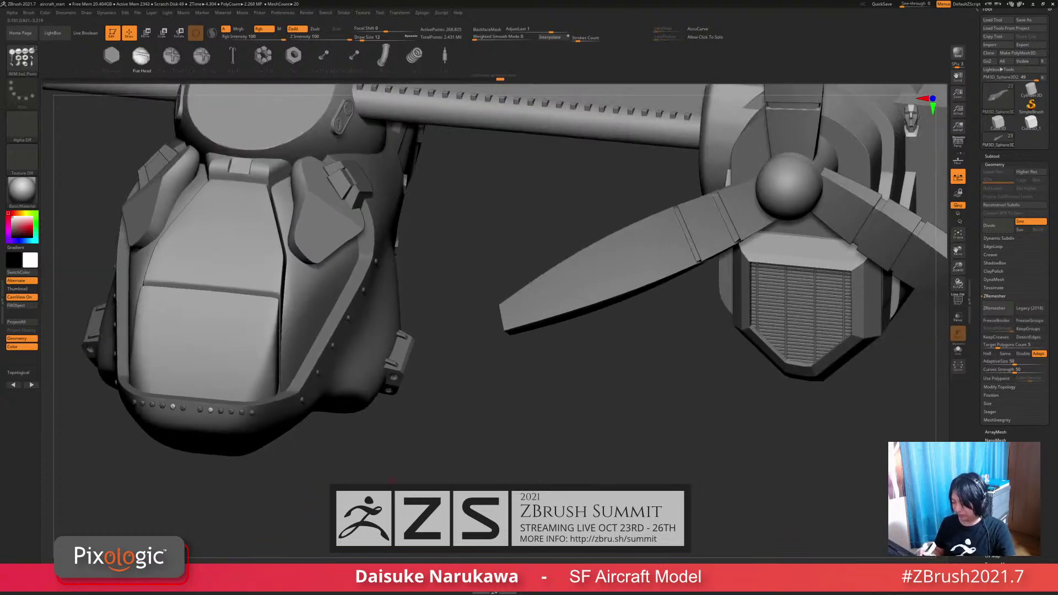
pyautogui.keyDown('ctrl'); pyautogui.moveTo(529, 375); pyautogui.dragTo(556, 402); pyautogui.keyUp('ctrl')
pyautogui.moveTo(529, 385)
pyautogui.keyDown('ctrl'); pyautogui.mouseDown(button='right')
pyautogui.moveTo(529, 336)
pyautogui.moveTo(485, 381)
pyautogui.moveTo(513, 391)
pyautogui.moveTo(513, 353)
pyautogui.moveTo(615, 330)
pyautogui.moveTo(669, 336)
pyautogui.moveTo(614, 331)
pyautogui.moveTo(623, 381)
pyautogui.mouseUp(button='right'); pyautogui.keyUp('ctrl')
pyautogui.hotkey('ctrl', 'z')
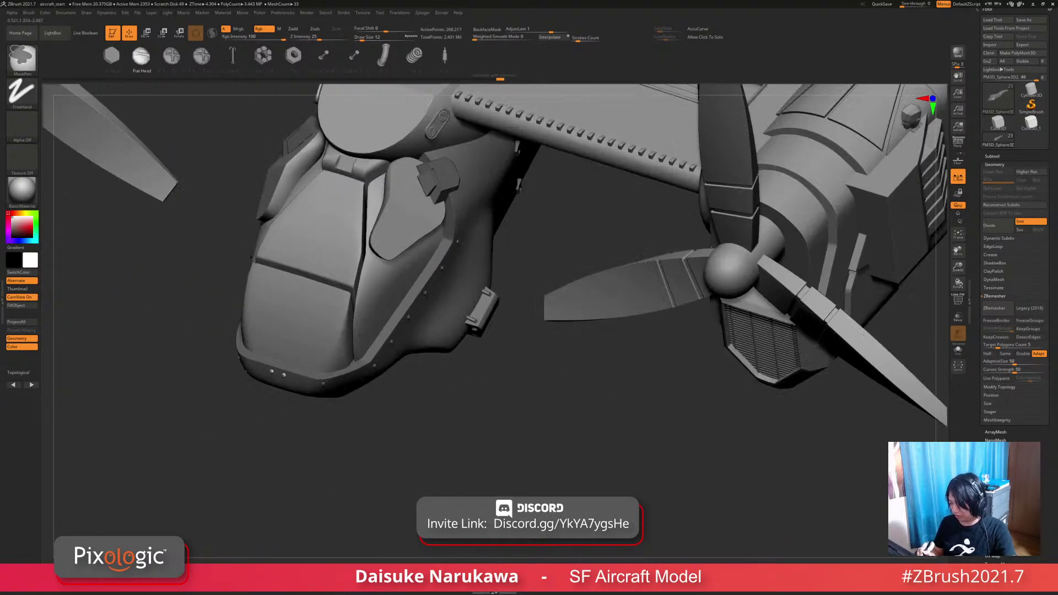
pyautogui.moveTo(551, 441)
pyautogui.mouseDown(button='right')
pyautogui.moveTo(507, 429)
pyautogui.moveTo(507, 396)
pyautogui.moveTo(507, 447)
pyautogui.mouseUp(button='right')
pyautogui.keyDown('ctrl'); pyautogui.moveTo(529, 441); pyautogui.dragTo(557, 463); pyautogui.keyUp('ctrl')
pyautogui.moveTo(529, 430)
pyautogui.keyDown('ctrl'); pyautogui.mouseDown(button='right')
pyautogui.moveTo(530, 452)
pyautogui.moveTo(600, 457)
pyautogui.moveTo(534, 446)
pyautogui.moveTo(529, 454)
pyautogui.moveTo(529, 413)
pyautogui.mouseUp(button='right'); pyautogui.keyUp('ctrl')
pyautogui.moveTo(529, 468); pyautogui.dragTo(513, 466, button='right')
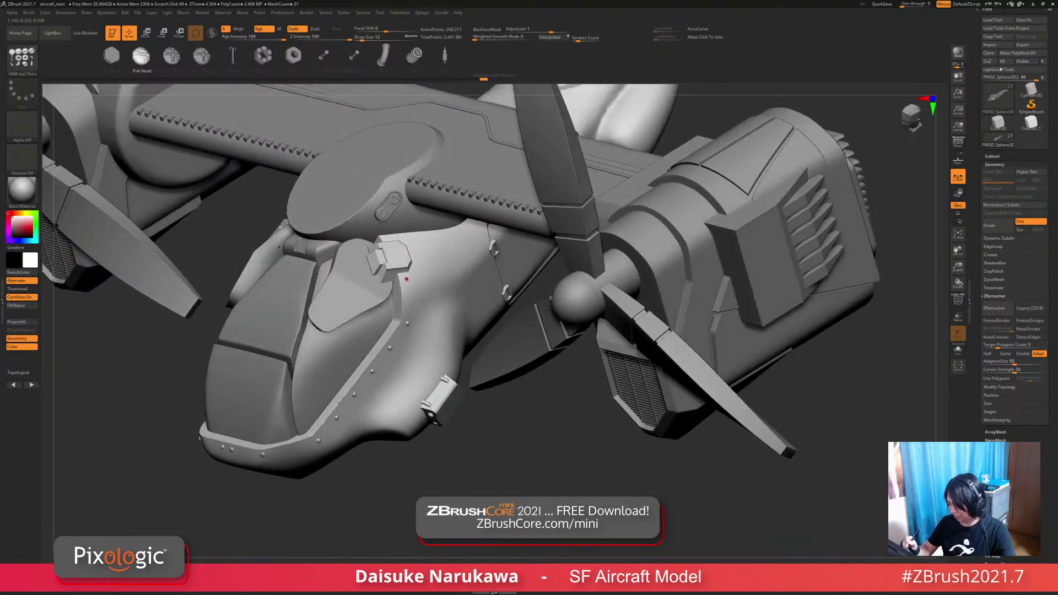
# Step: Insert mirrored Flat Head rivets on the hull just below and above the hinge block beside the side window
pyautogui.moveTo(407, 277); pyautogui.dragTo(409, 280)
pyautogui.moveTo(369, 220); pyautogui.dragTo(390, 238, button='right')
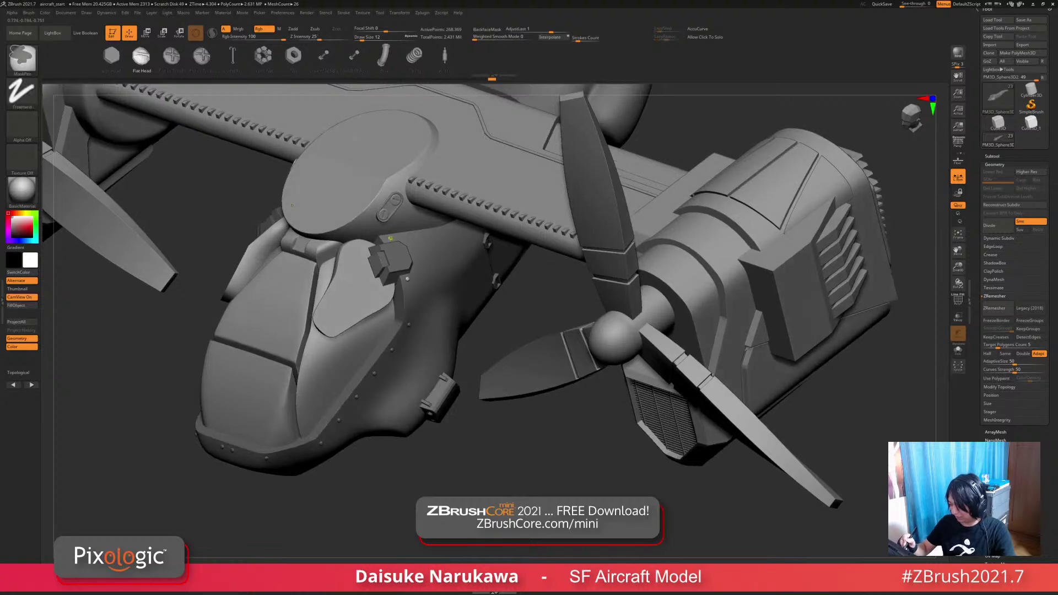
pyautogui.moveTo(393, 239); pyautogui.dragTo(396, 242)
pyautogui.keyDown('ctrl'); pyautogui.moveTo(496, 408); pyautogui.dragTo(499, 446, button='right'); pyautogui.keyUp('ctrl')
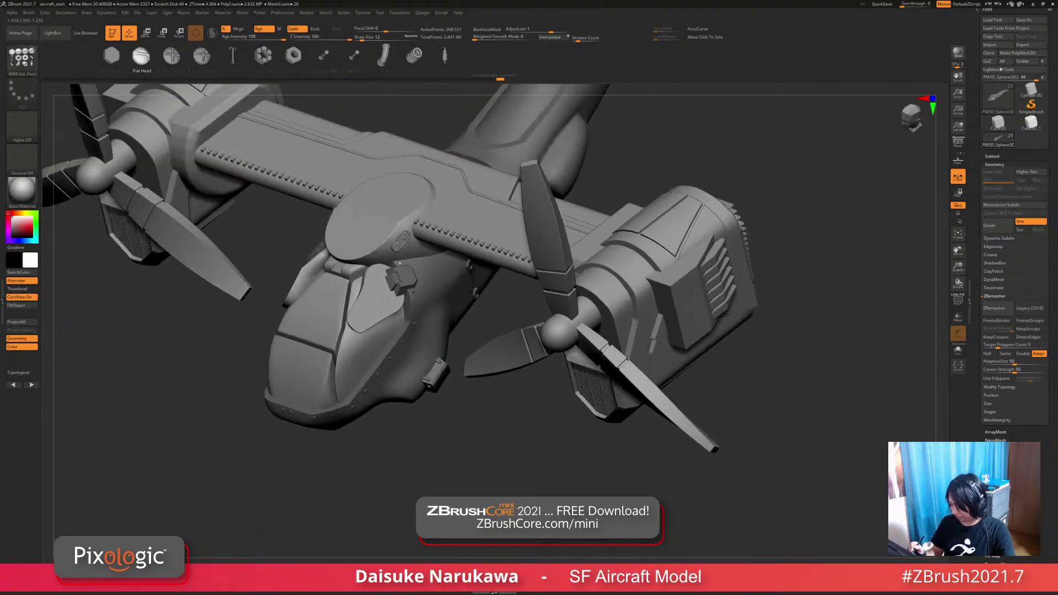
pyautogui.keyDown('ctrl'); pyautogui.moveTo(498, 441); pyautogui.dragTo(520, 460); pyautogui.keyUp('ctrl')
pyautogui.keyDown('ctrl'); pyautogui.moveTo(521, 460); pyautogui.dragTo(521, 407, button='right'); pyautogui.keyUp('ctrl')
pyautogui.moveTo(521, 408); pyautogui.dragTo(496, 413, button='right')
pyautogui.keyDown('ctrl'); pyautogui.moveTo(496, 414); pyautogui.dragTo(496, 485, button='right'); pyautogui.keyUp('ctrl')
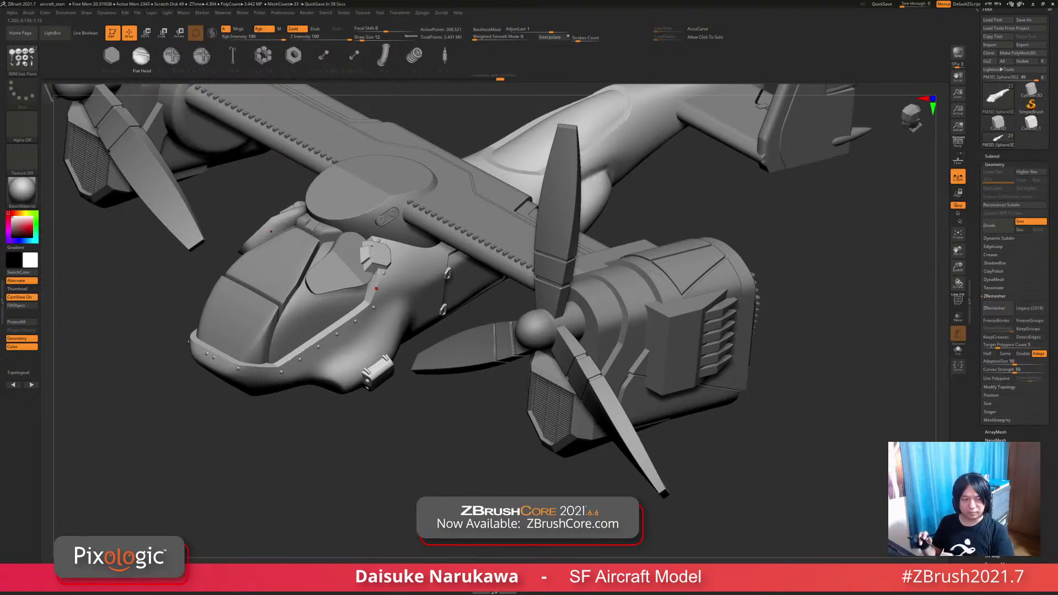
# Step: Choose the DamStandard brush with a Draw Size of about 48.6 and subdivide the hull once to SDiv 2
pyautogui.moveTo(393, 320); pyautogui.dragTo(404, 302, button='right')
pyautogui.press('b')
pyautogui.press('d')
pyautogui.press('s')
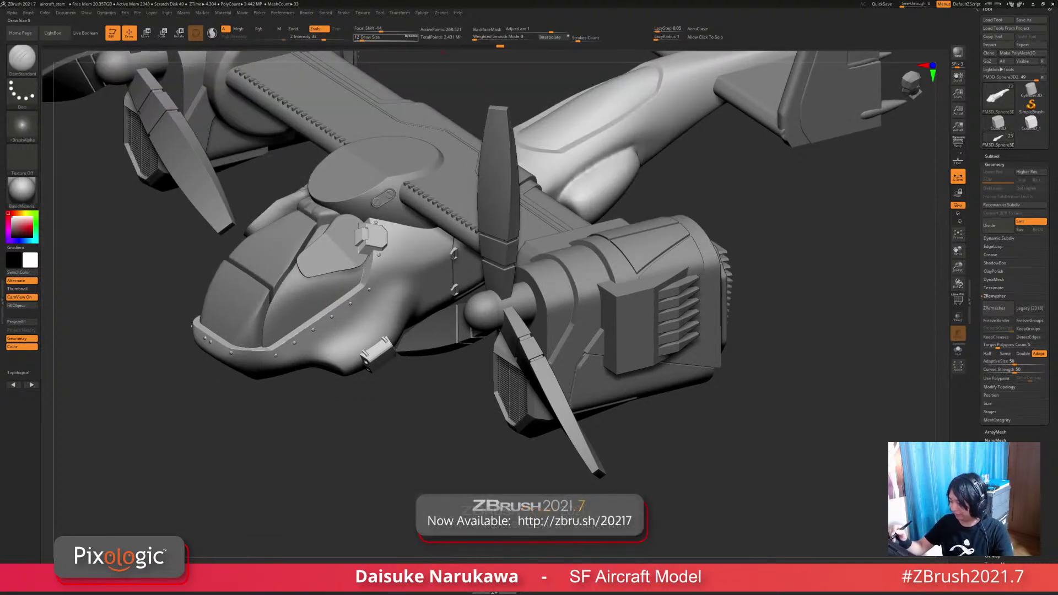
pyautogui.press(']')
pyautogui.moveTo(365, 38); pyautogui.dragTo(375, 38)
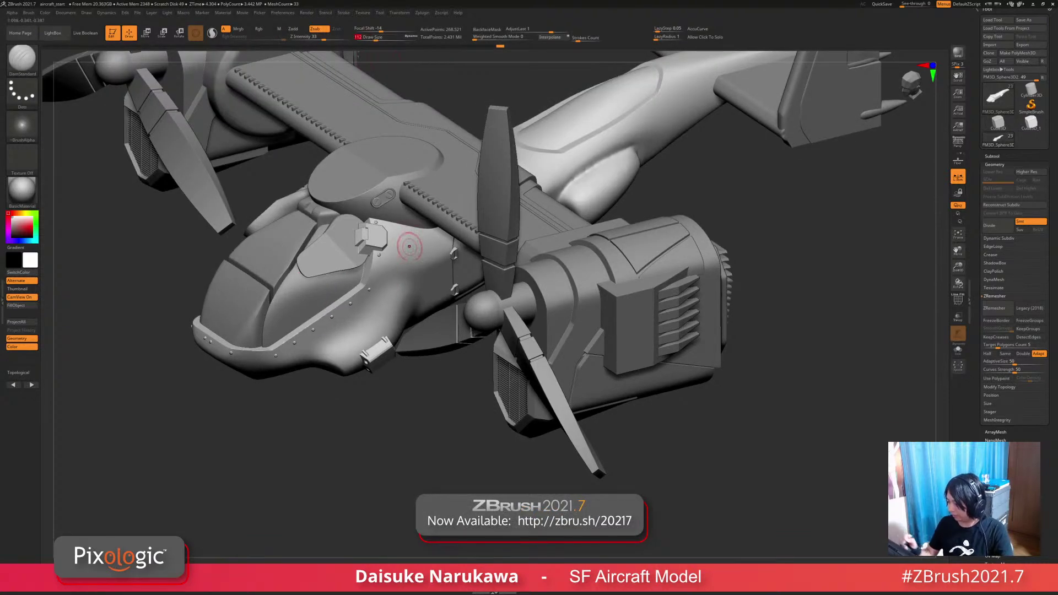
pyautogui.press('[')
pyautogui.press('[')
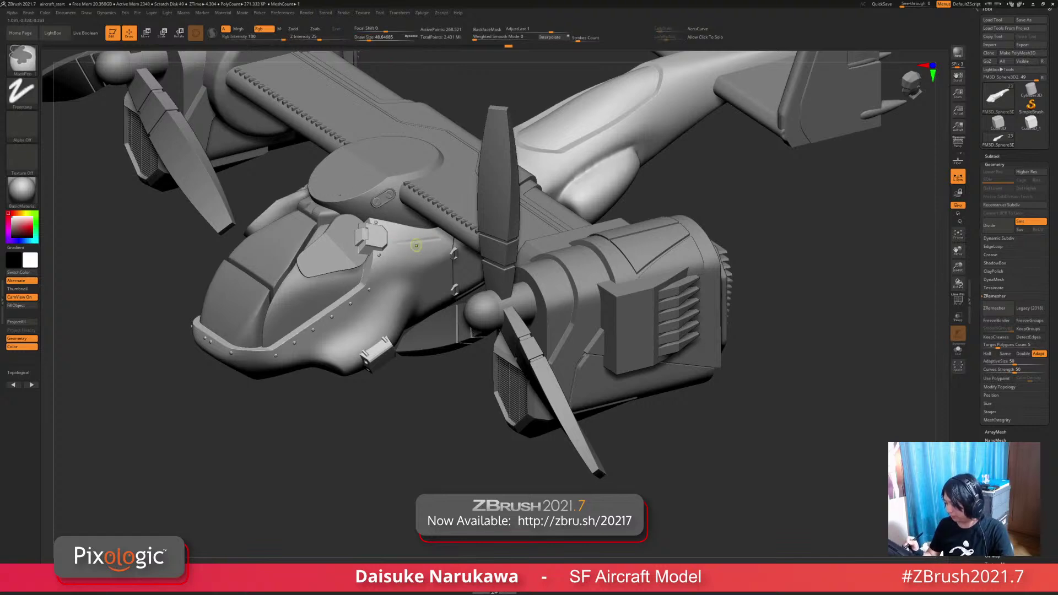
pyautogui.hotkey('ctrl', 'd')
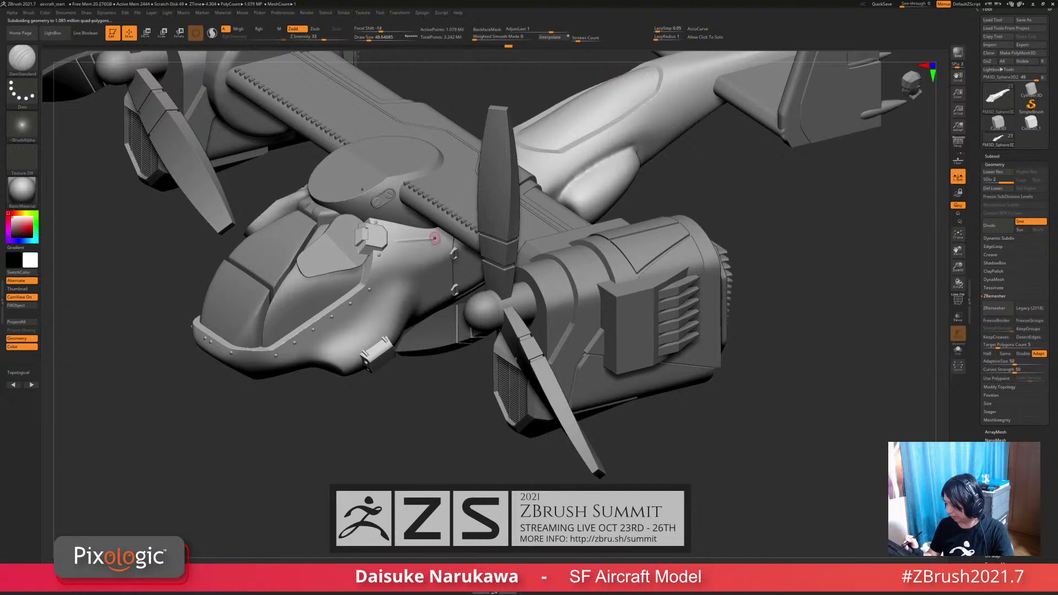
# Step: Carve a row of parallel grooves into the upper hull side behind the side window, replaying the stroke for even spacing
pyautogui.moveTo(400, 284); pyautogui.dragTo(405, 284)
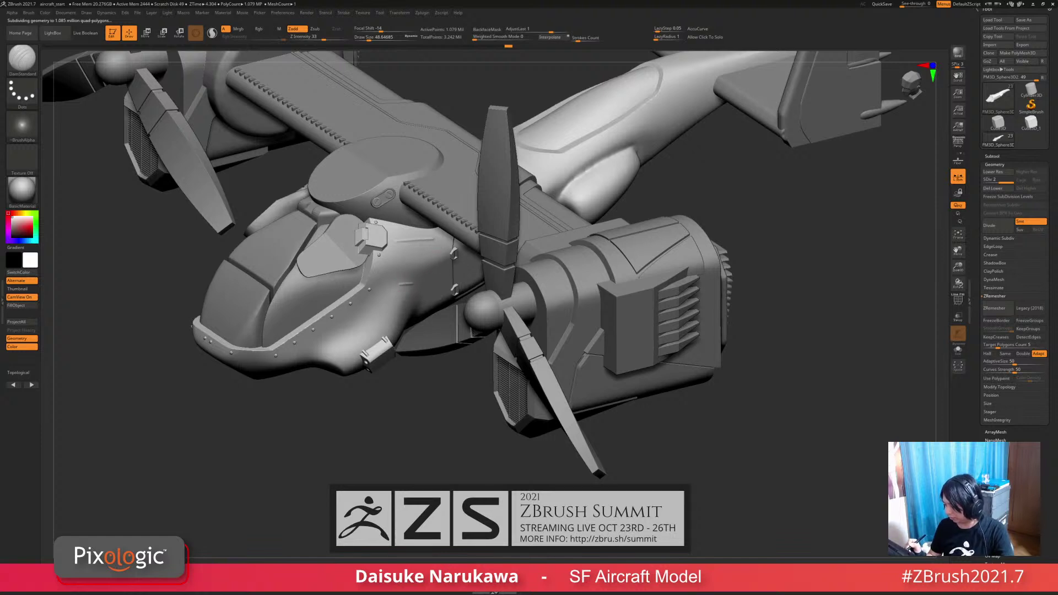
pyautogui.hotkey('shift', '1')
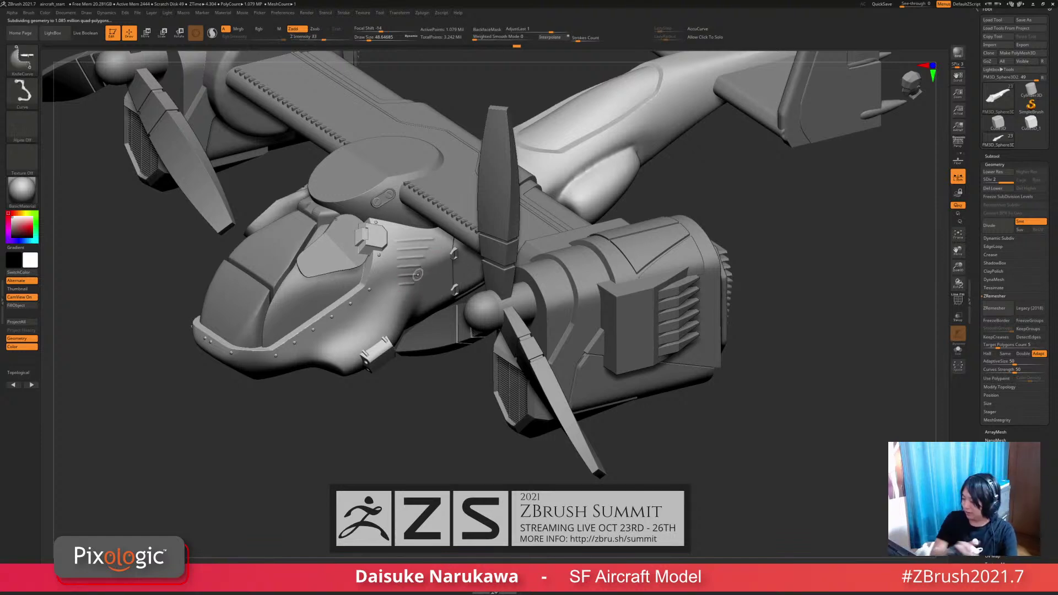
pyautogui.keyDown('ctrl'); pyautogui.moveTo(442, 446); pyautogui.dragTo(440, 361, button='right'); pyautogui.keyUp('ctrl')
pyautogui.keyDown('alt'); pyautogui.moveTo(439, 173); pyautogui.dragTo(390, 195, button='right'); pyautogui.keyUp('alt')
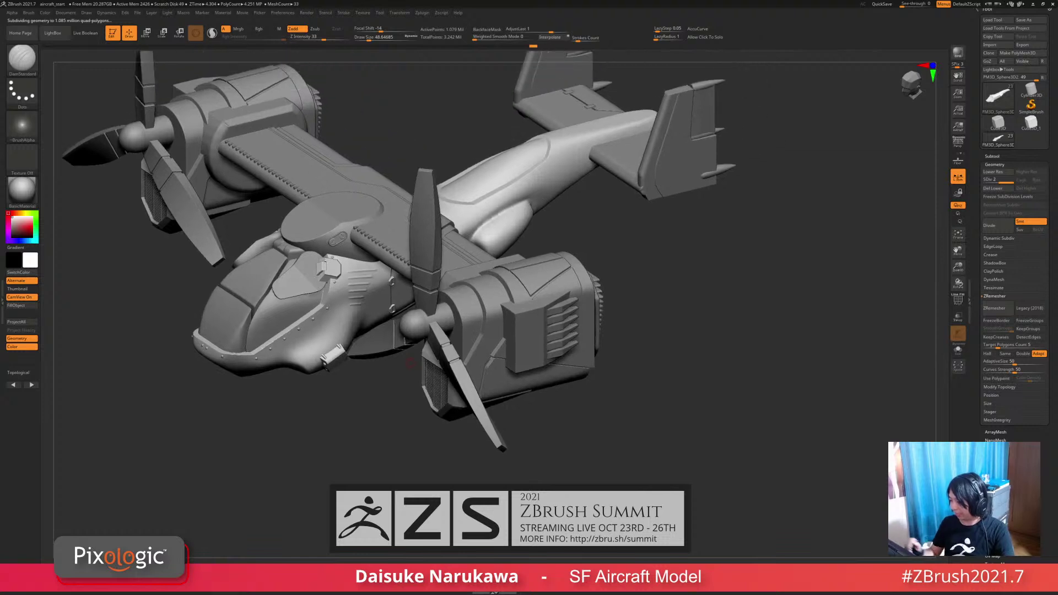
pyautogui.moveTo(492, 201); pyautogui.dragTo(466, 255, button='right')
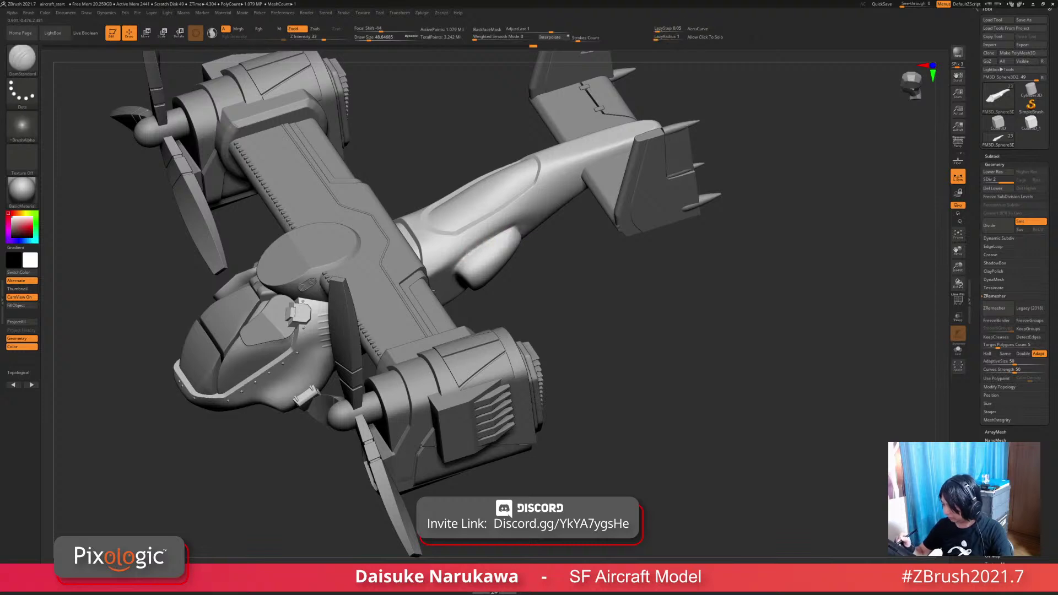
# Step: Try carving parallel grooves into the lower hull side in front of the bracket
pyautogui.moveTo(251, 441); pyautogui.dragTo(317, 349)
pyautogui.moveTo(270, 386); pyautogui.dragTo(310, 354)
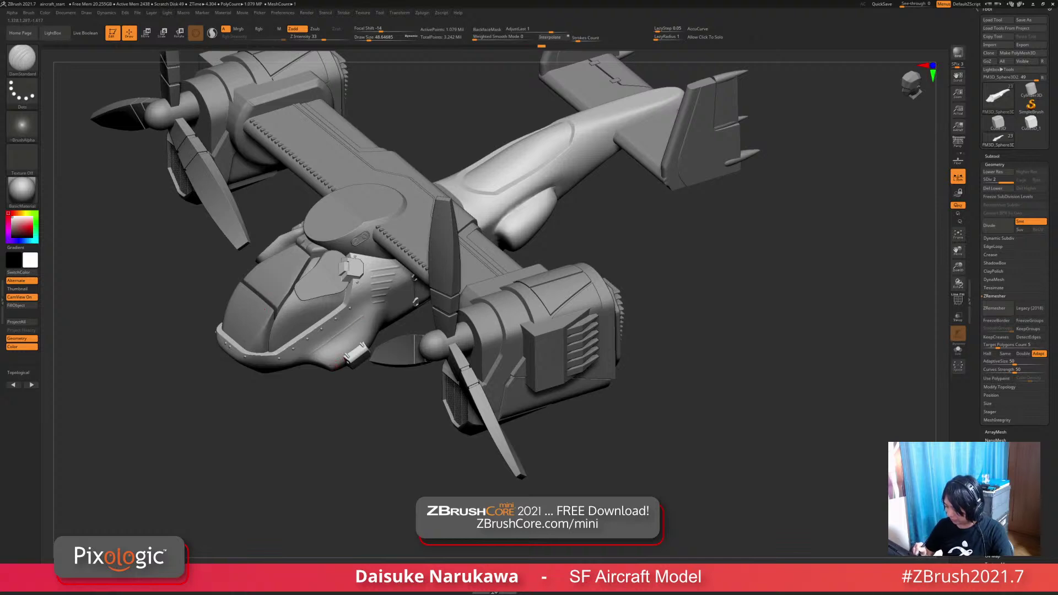
pyautogui.hotkey('ctrl', 'shift')
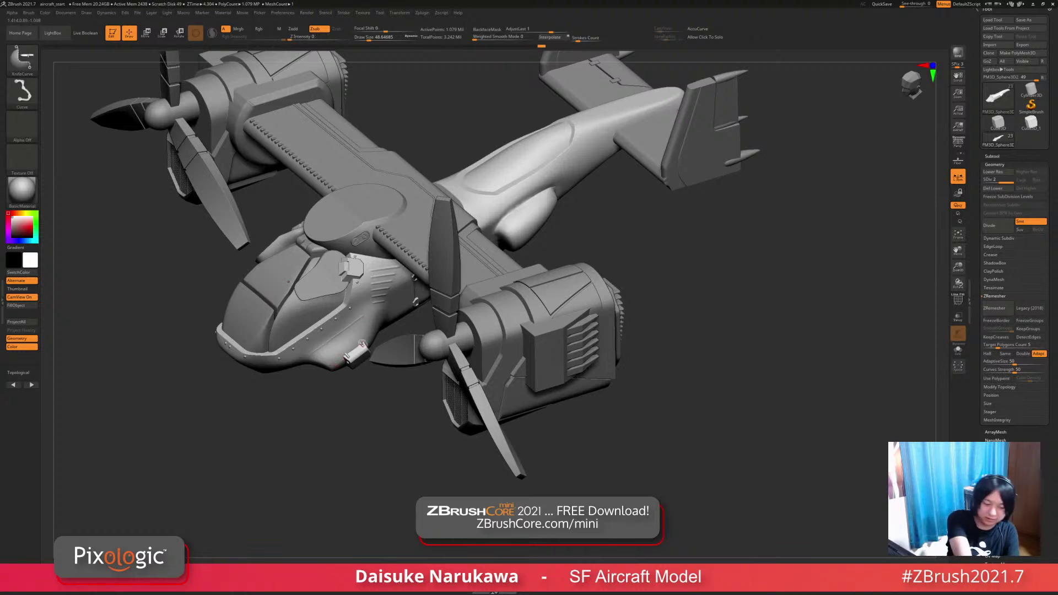
pyautogui.moveTo(362, 343)
pyautogui.keyDown('ctrl'); pyautogui.mouseDown(button='right')
pyautogui.moveTo(359, 325)
pyautogui.moveTo(408, 375)
pyautogui.mouseUp(button='right'); pyautogui.keyUp('ctrl')
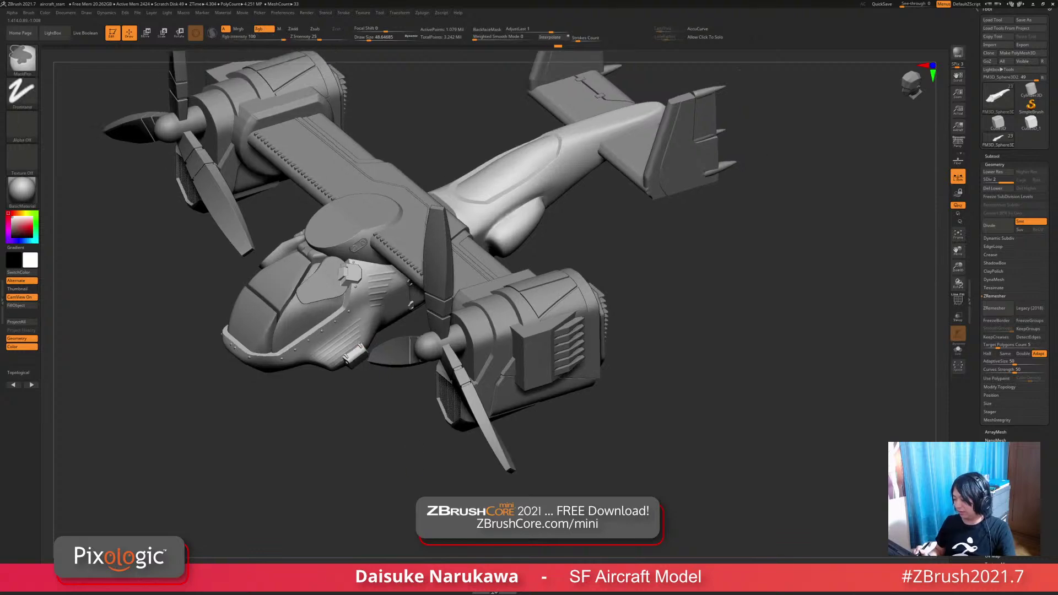
pyautogui.moveTo(413, 452); pyautogui.dragTo(384, 421, button='right')
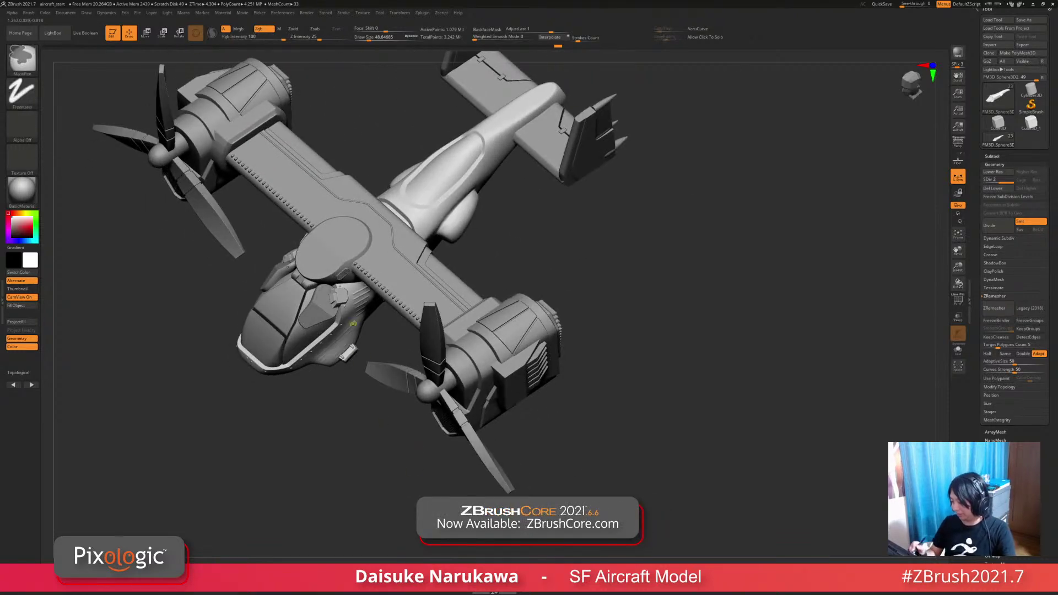
pyautogui.moveTo(353, 324)
pyautogui.keyDown('ctrl'); pyautogui.mouseDown(button='right')
pyautogui.moveTo(351, 401)
pyautogui.moveTo(272, 390)
pyautogui.mouseUp(button='right'); pyautogui.keyUp('ctrl')
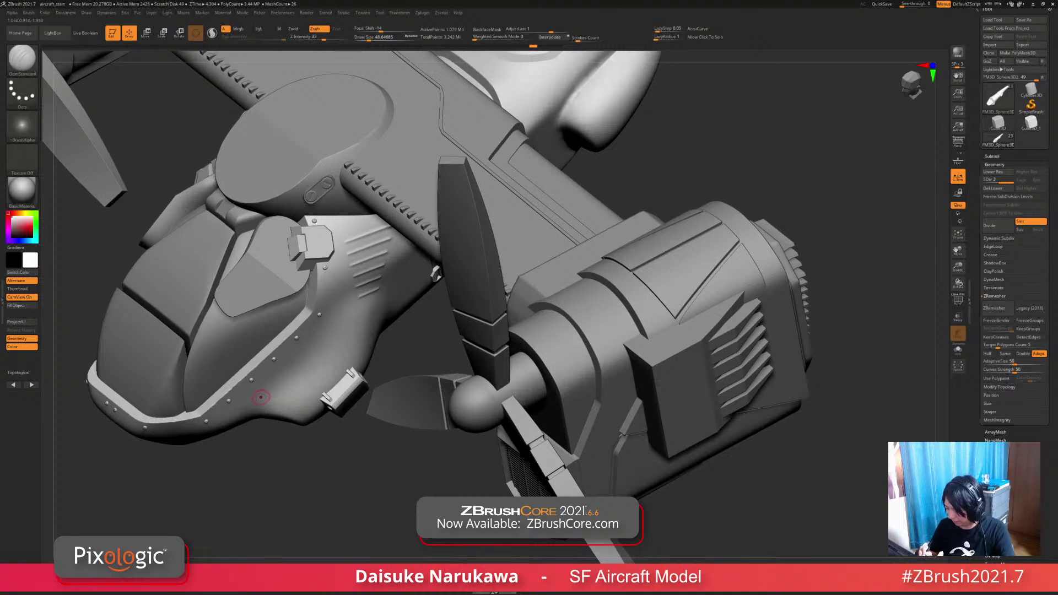
pyautogui.moveTo(258, 402); pyautogui.dragTo(338, 325)
pyautogui.hotkey('ctrl', 'z')
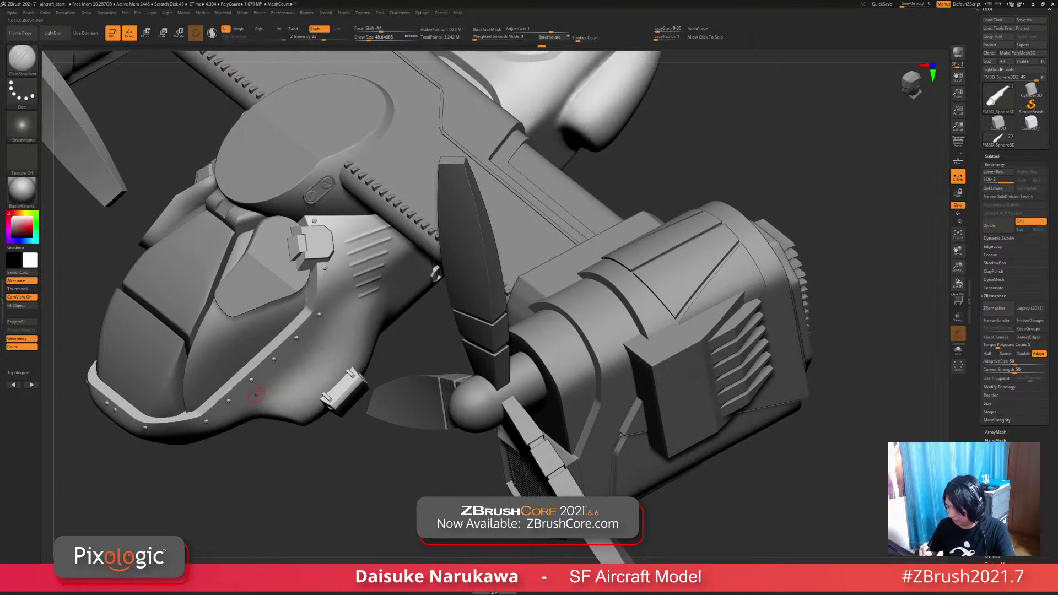
# Step: Carve a slanted row of parallel grooves into the lower hull side between the riveted rim and the bracket
pyautogui.moveTo(257, 397); pyautogui.dragTo(296, 359)
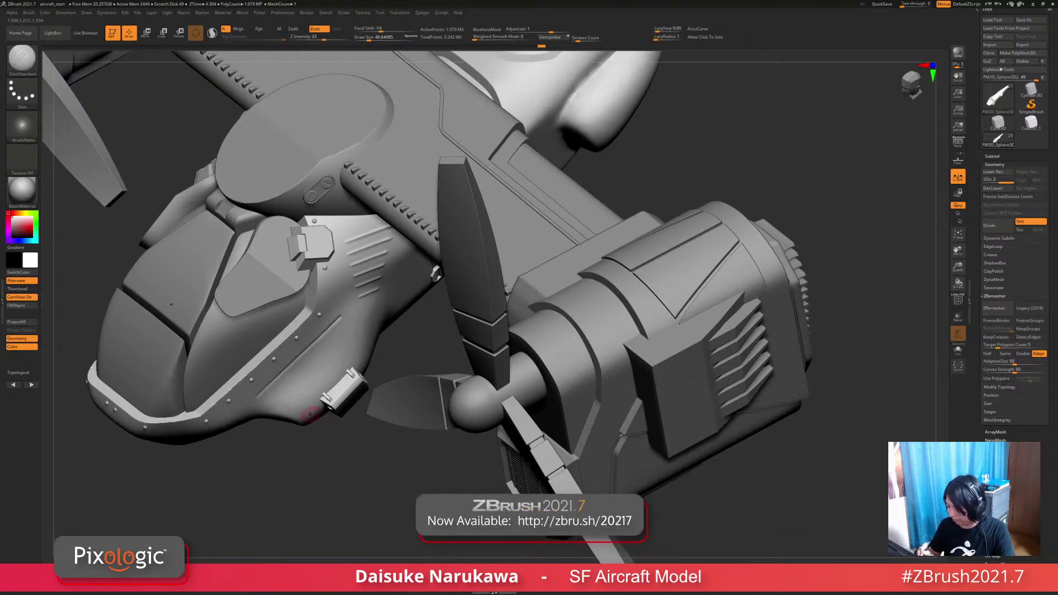
pyautogui.hotkey('ctrl', 'shift')
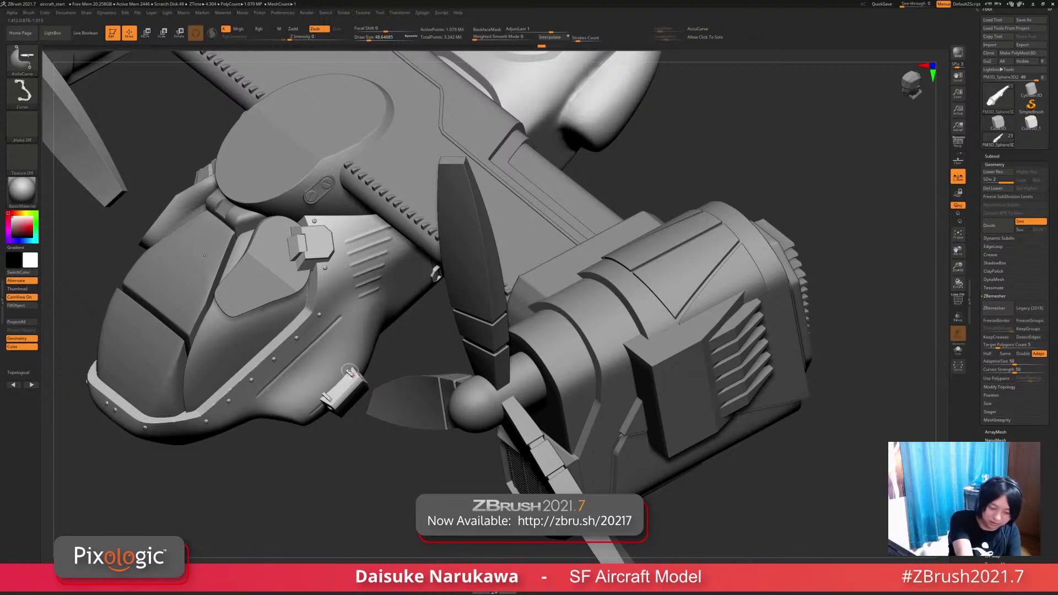
pyautogui.hotkey('ctrl', 'shift', 'z')
pyautogui.keyDown('ctrl'); pyautogui.moveTo(349, 369); pyautogui.dragTo(356, 430, button='right'); pyautogui.keyUp('ctrl')
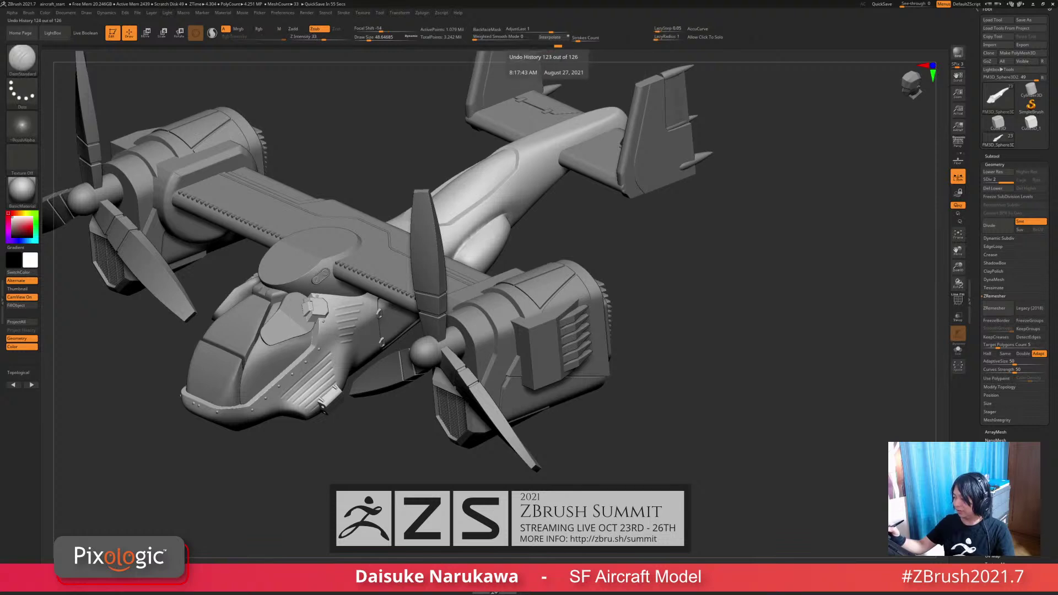
# Step: Mark the undo history state before the lower hull grooves as the project history point and return to the latest state
pyautogui.moveTo(558, 47); pyautogui.dragTo(533, 47)
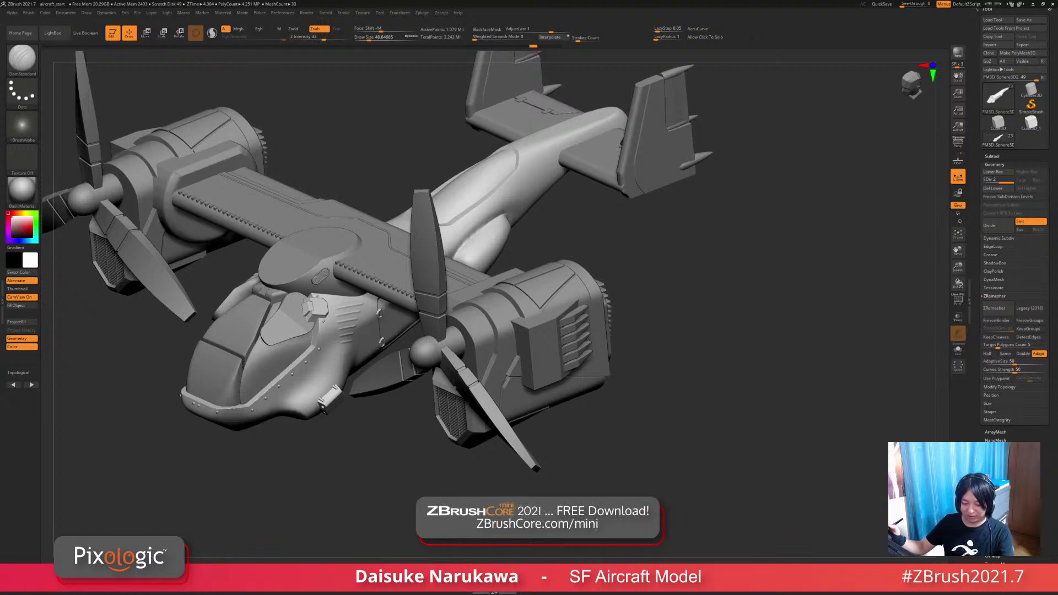
pyautogui.press('ctrl')
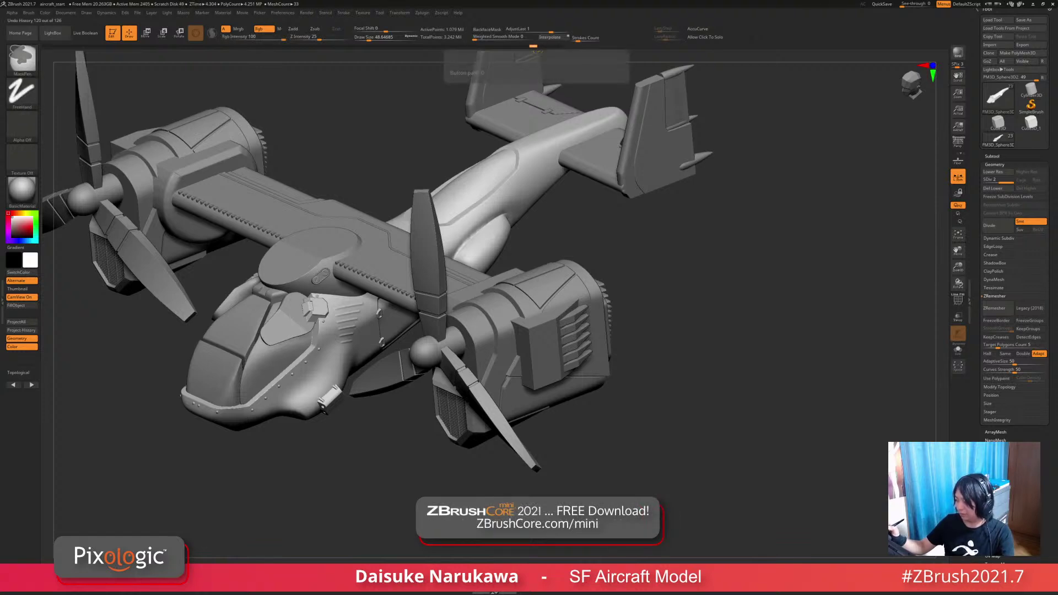
pyautogui.click(558, 45)
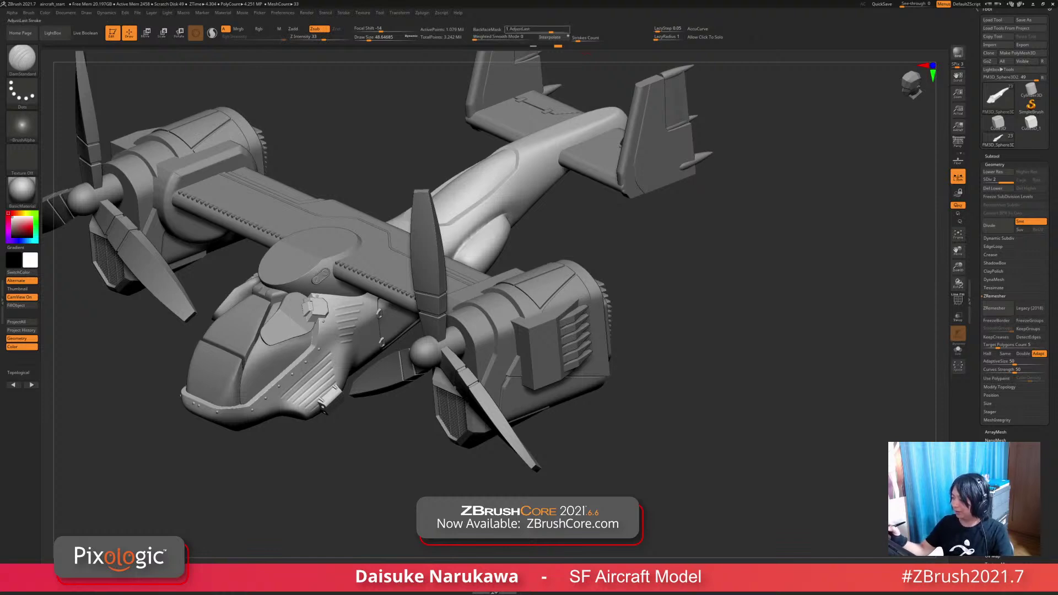
# Step: Vary the AdjustLast stroke setting from the marked history point and deepen the lower hull grooves
pyautogui.click(343, 12)
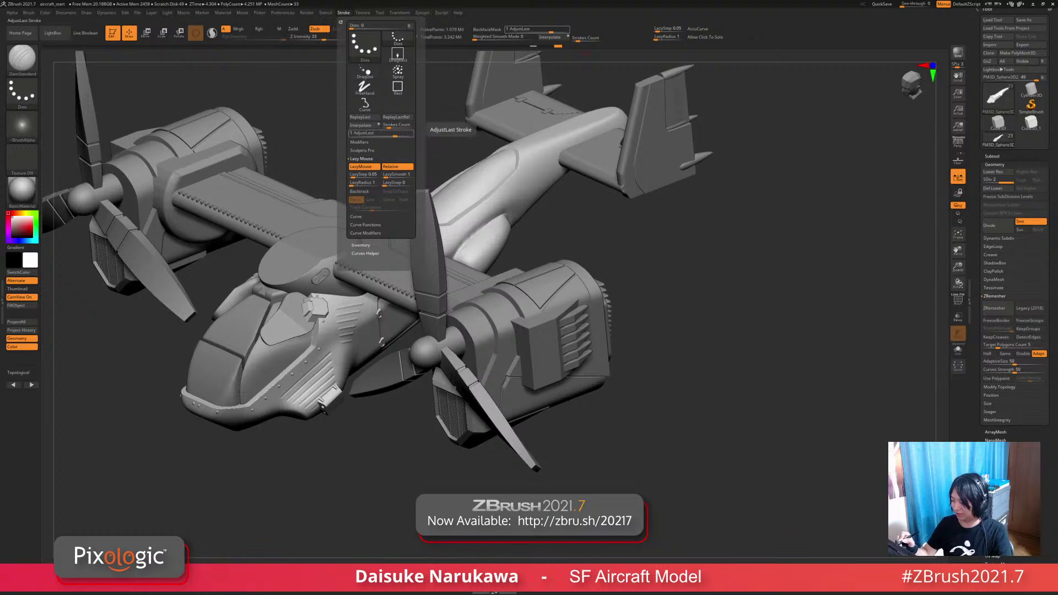
pyautogui.moveTo(395, 134); pyautogui.dragTo(385, 134)
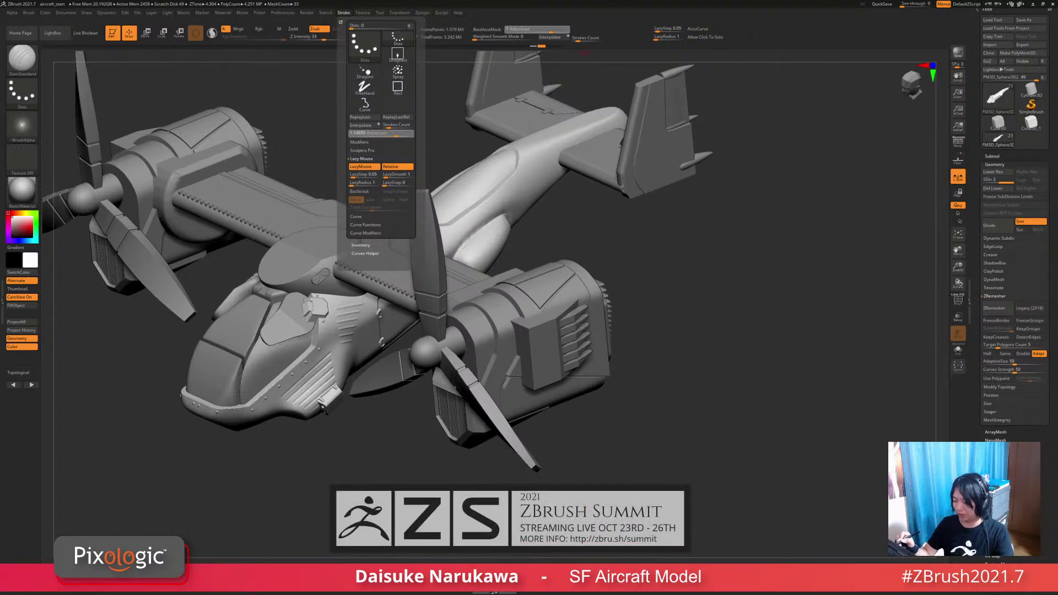
pyautogui.moveTo(394, 134); pyautogui.dragTo(358, 134)
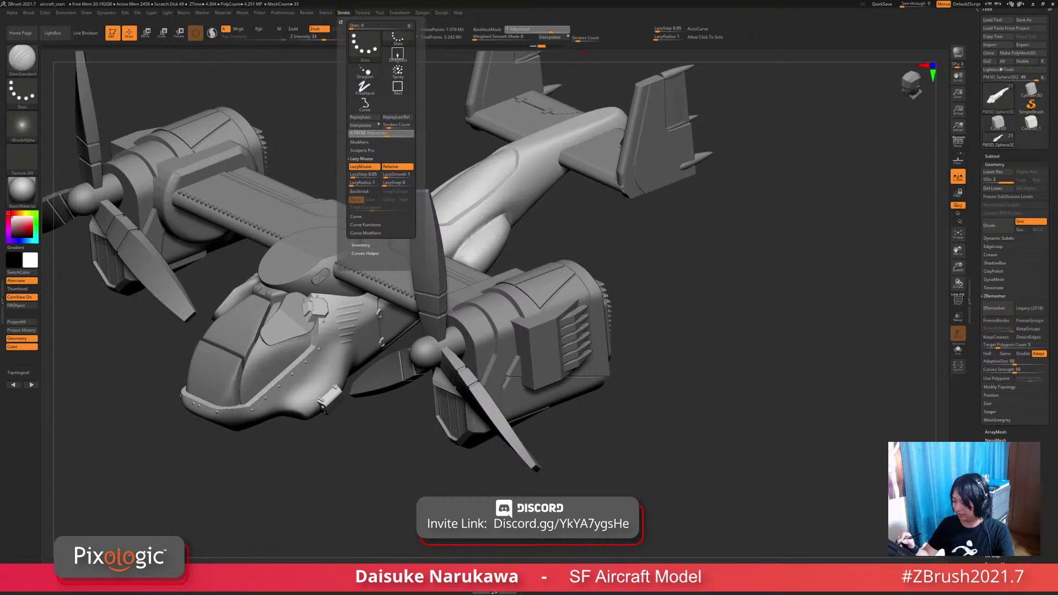
pyautogui.moveTo(392, 133); pyautogui.dragTo(409, 134)
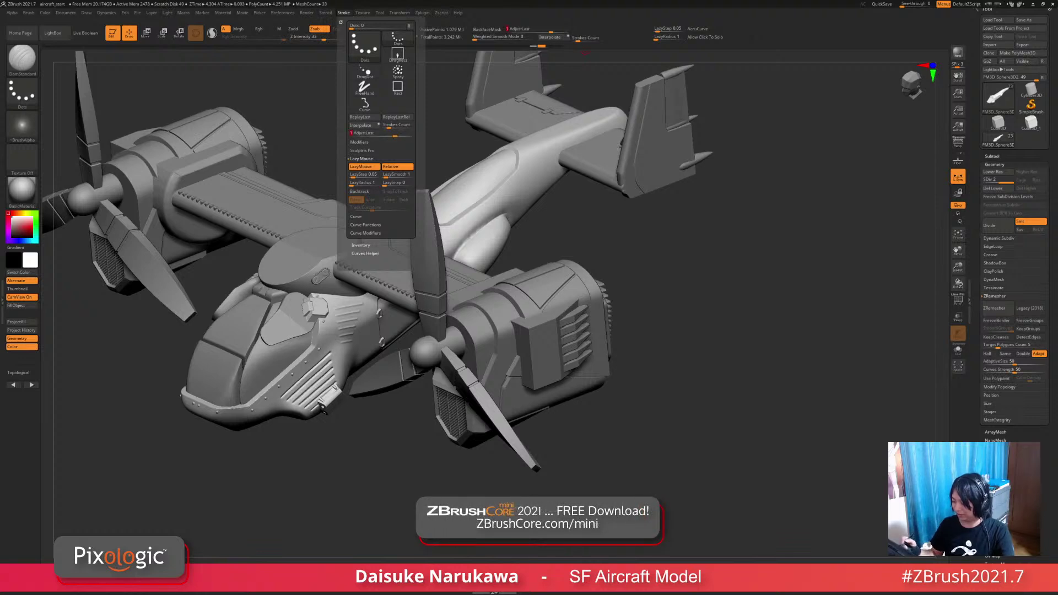
# Step: Carve a mirrored hexagonal panel outline on the front of the nose and deepen it with AdjustLast
pyautogui.moveTo(358, 441)
pyautogui.mouseDown()
pyautogui.moveTo(419, 438)
pyautogui.moveTo(436, 458)
pyautogui.moveTo(401, 430)
pyautogui.moveTo(430, 386)
pyautogui.moveTo(485, 391)
pyautogui.moveTo(405, 416)
pyautogui.moveTo(397, 397)
pyautogui.moveTo(441, 425)
pyautogui.moveTo(430, 374)
pyautogui.moveTo(408, 353)
pyautogui.moveTo(430, 325)
pyautogui.mouseUp()
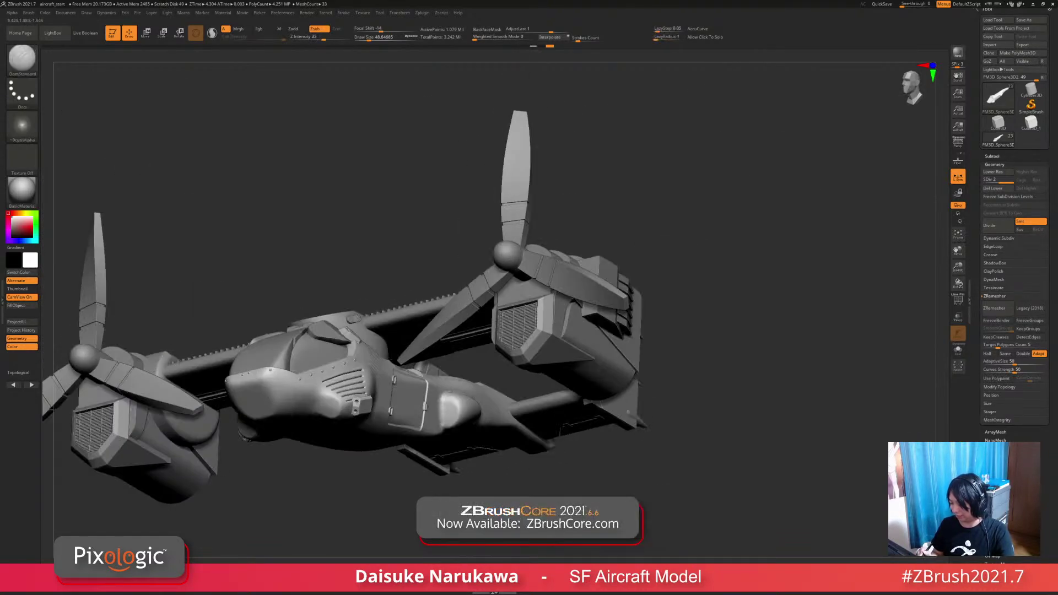
pyautogui.moveTo(253, 353); pyautogui.dragTo(235, 380, button='right')
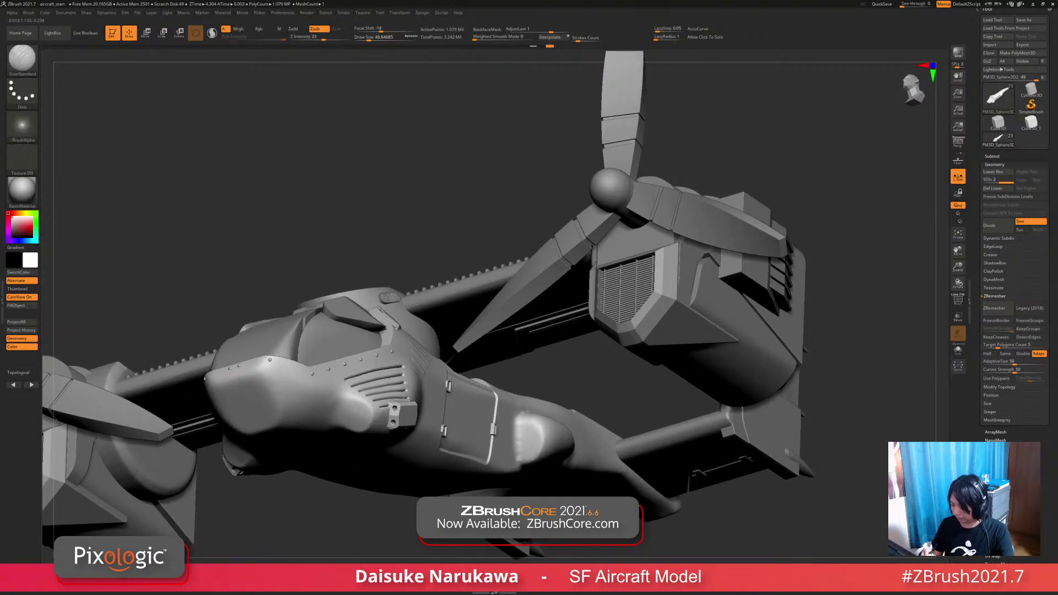
pyautogui.moveTo(274, 366)
pyautogui.mouseDown(button='right')
pyautogui.moveTo(361, 309)
pyautogui.moveTo(399, 244)
pyautogui.moveTo(326, 240)
pyautogui.moveTo(317, 263)
pyautogui.mouseUp(button='right')
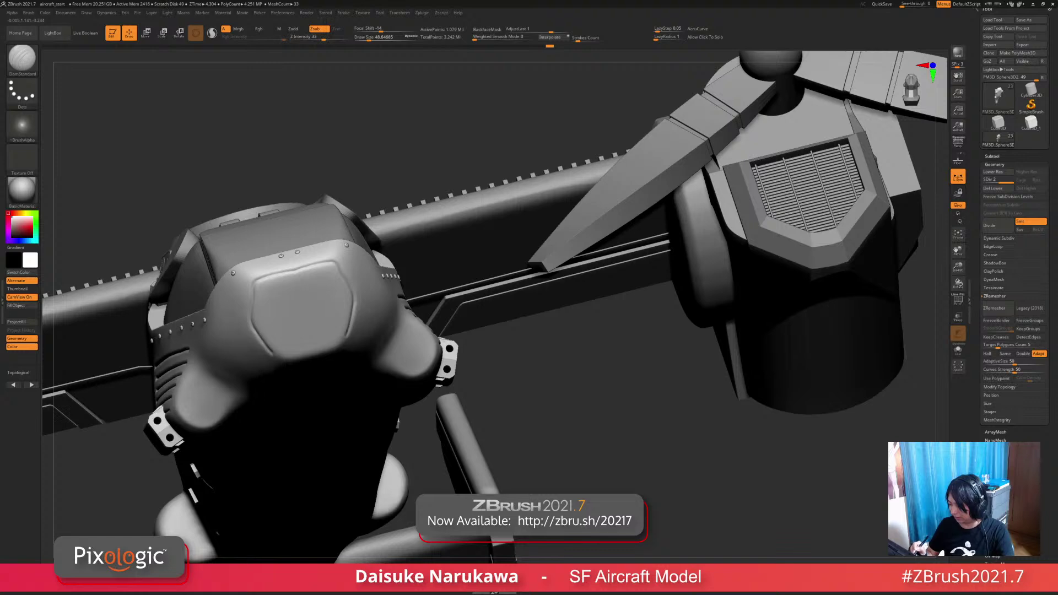
pyautogui.moveTo(311, 351)
pyautogui.keyDown('ctrl'); pyautogui.mouseDown(button='right')
pyautogui.moveTo(354, 362)
pyautogui.moveTo(339, 330)
pyautogui.moveTo(298, 357)
pyautogui.mouseUp(button='right'); pyautogui.keyUp('ctrl')
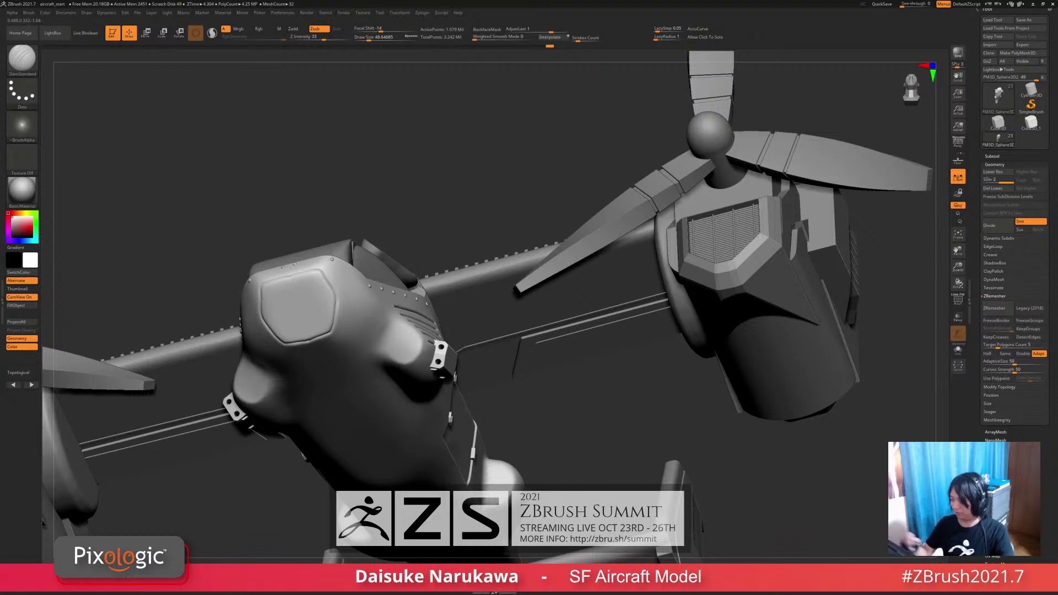
pyautogui.moveTo(522, 30); pyautogui.dragTo(529, 29)
pyautogui.moveTo(344, 297)
pyautogui.mouseDown(button='right')
pyautogui.moveTo(358, 419)
pyautogui.moveTo(309, 380)
pyautogui.moveTo(364, 342)
pyautogui.mouseUp(button='right')
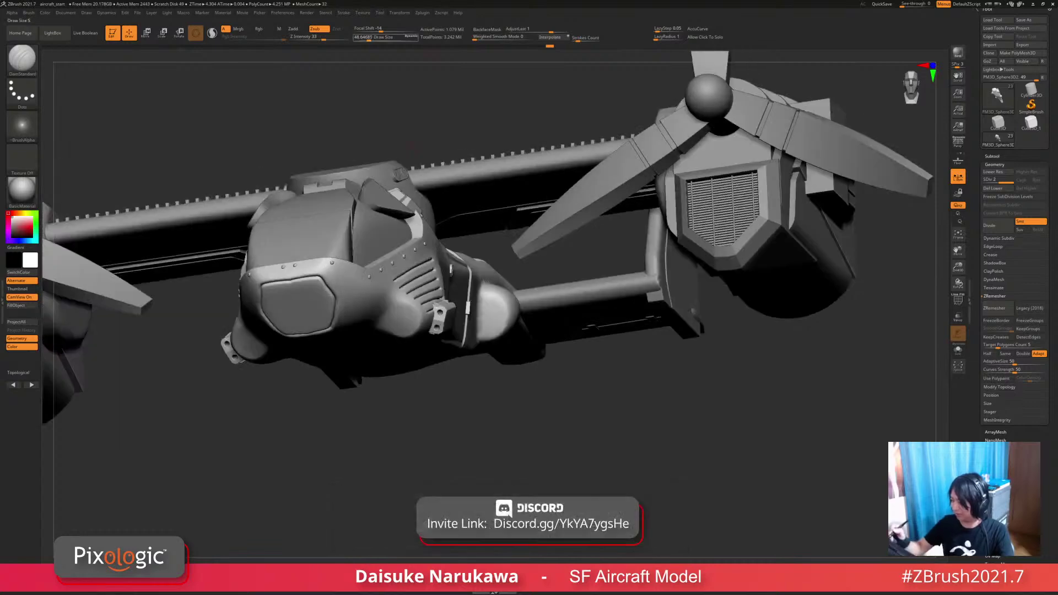
# Step: Rework the upper edge and corners of the hexagonal nose panel outline with a larger DamStandard brush
pyautogui.press('shift')
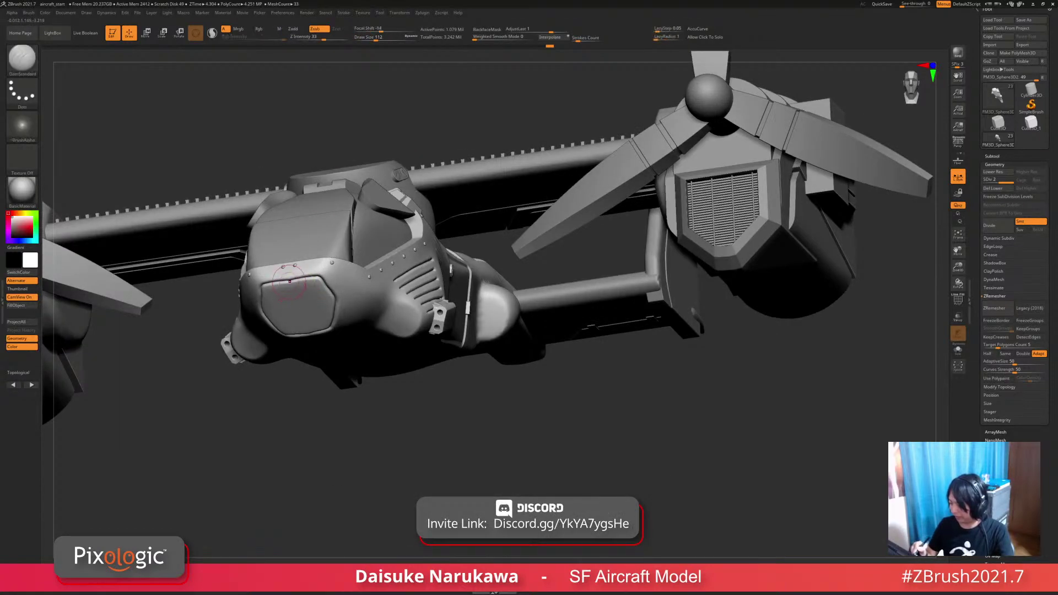
pyautogui.moveTo(291, 288); pyautogui.dragTo(309, 275, button='right')
pyautogui.moveTo(287, 279); pyautogui.dragTo(318, 273)
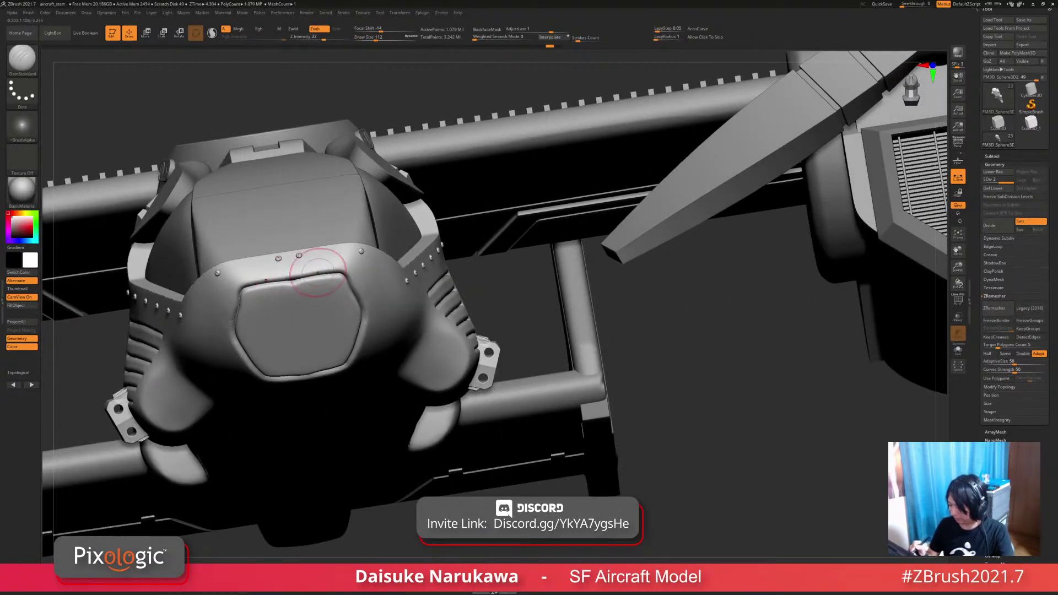
pyautogui.moveTo(369, 322); pyautogui.dragTo(369, 292, button='right')
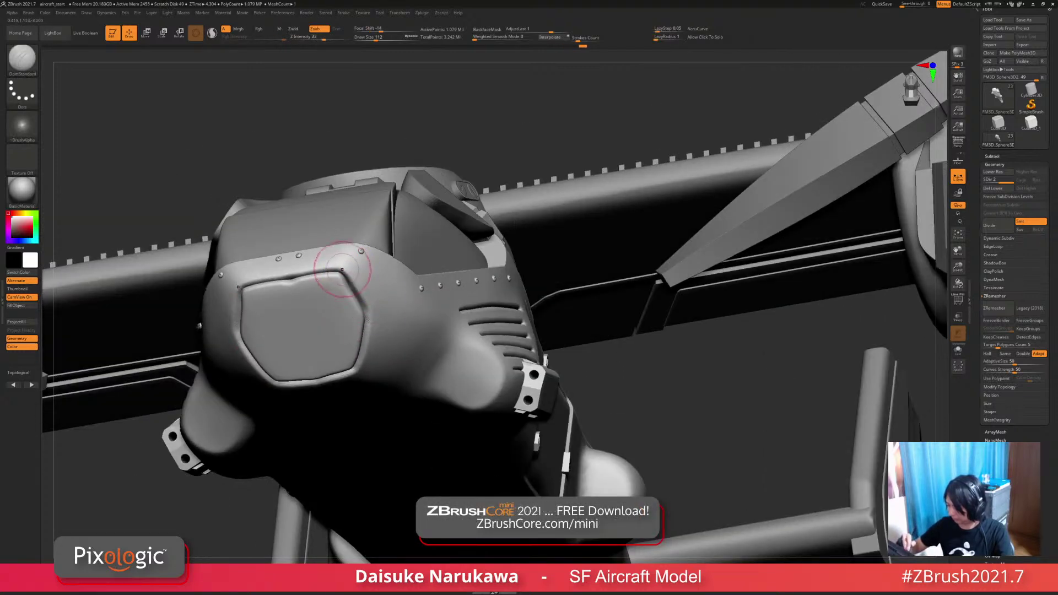
pyautogui.moveTo(342, 269)
pyautogui.mouseDown(button='right')
pyautogui.moveTo(358, 322)
pyautogui.moveTo(361, 276)
pyautogui.moveTo(370, 295)
pyautogui.moveTo(364, 325)
pyautogui.moveTo(356, 301)
pyautogui.moveTo(314, 275)
pyautogui.mouseUp(button='right')
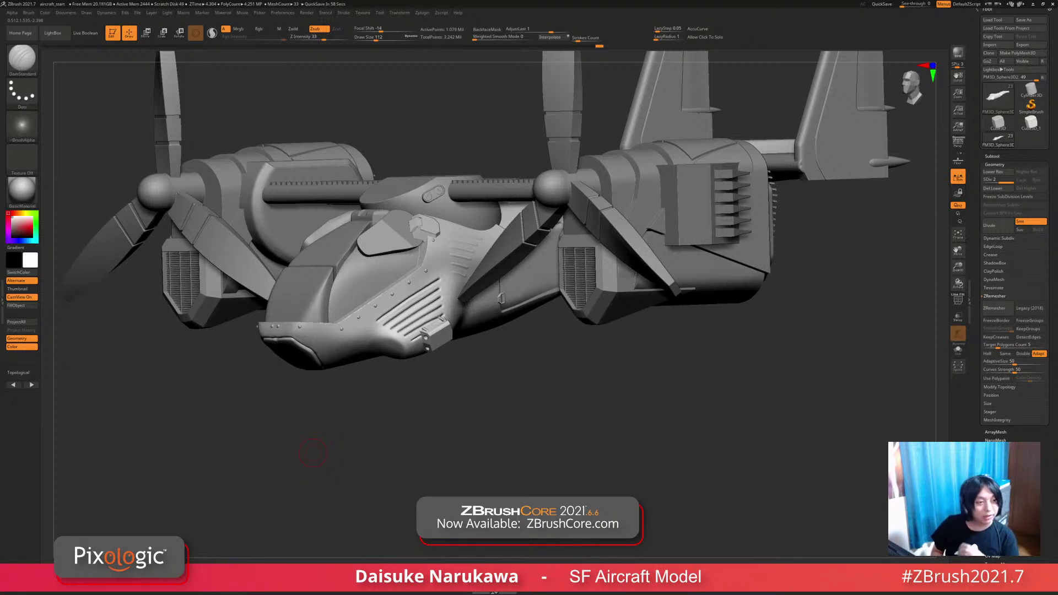
pyautogui.moveTo(353, 363); pyautogui.dragTo(377, 432, button='right')
pyautogui.moveTo(340, 386); pyautogui.dragTo(338, 337, button='right')
pyautogui.press('b')
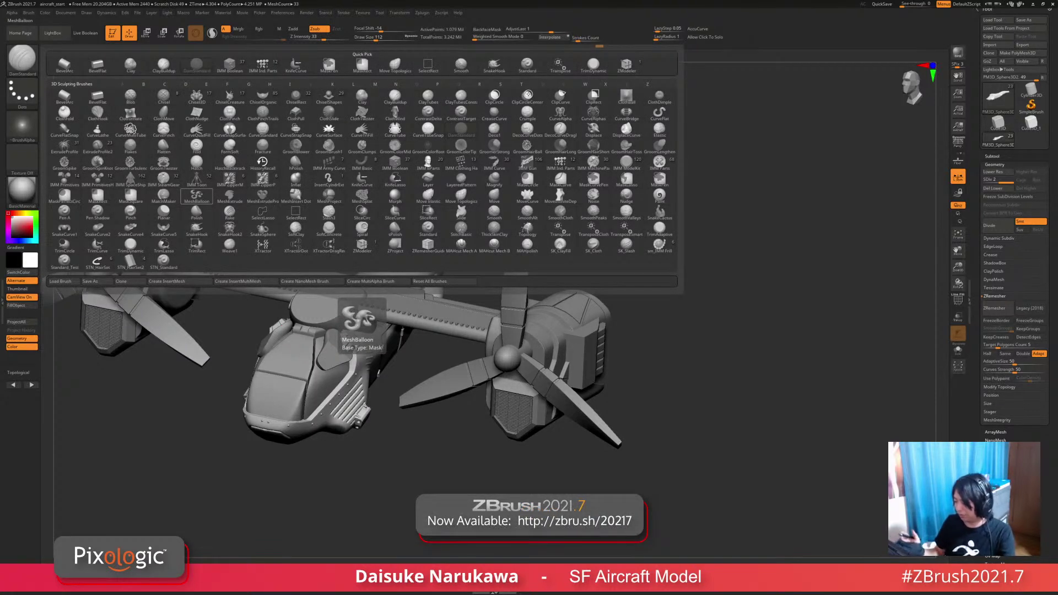
pyautogui.click(197, 196)
pyautogui.keyDown('alt'); pyautogui.moveTo(429, 423); pyautogui.dragTo(453, 454, button='right'); pyautogui.keyUp('alt')
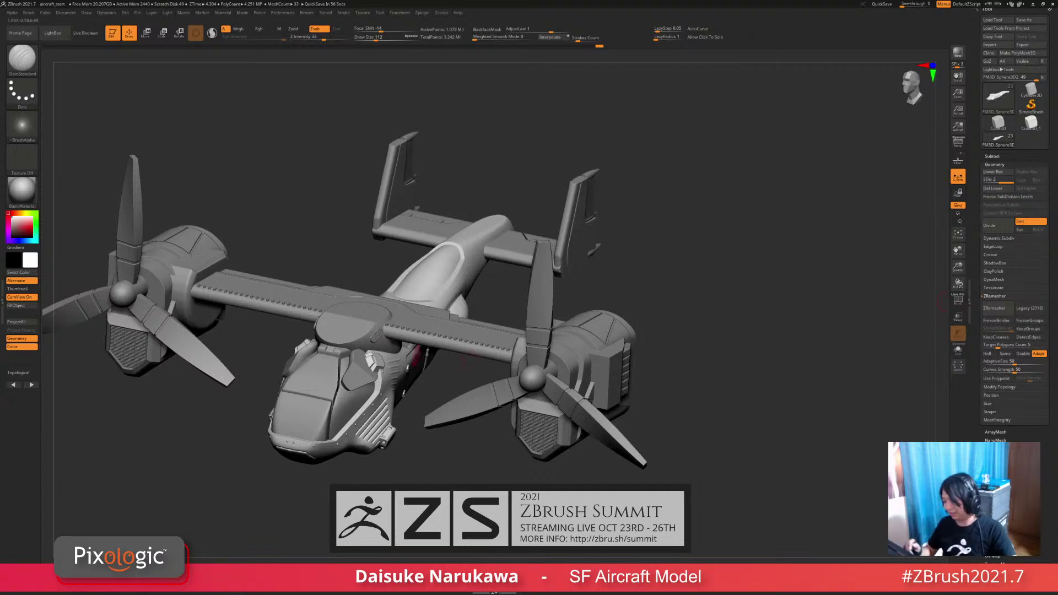
# Step: Select the engine mount subtool and insert a new cylinder subtool below it
pyautogui.keyDown('alt'); pyautogui.click(204, 267); pyautogui.keyUp('alt')
pyautogui.keyDown('ctrl'); pyautogui.moveTo(204, 266); pyautogui.dragTo(384, 279, button='right'); pyautogui.keyUp('ctrl')
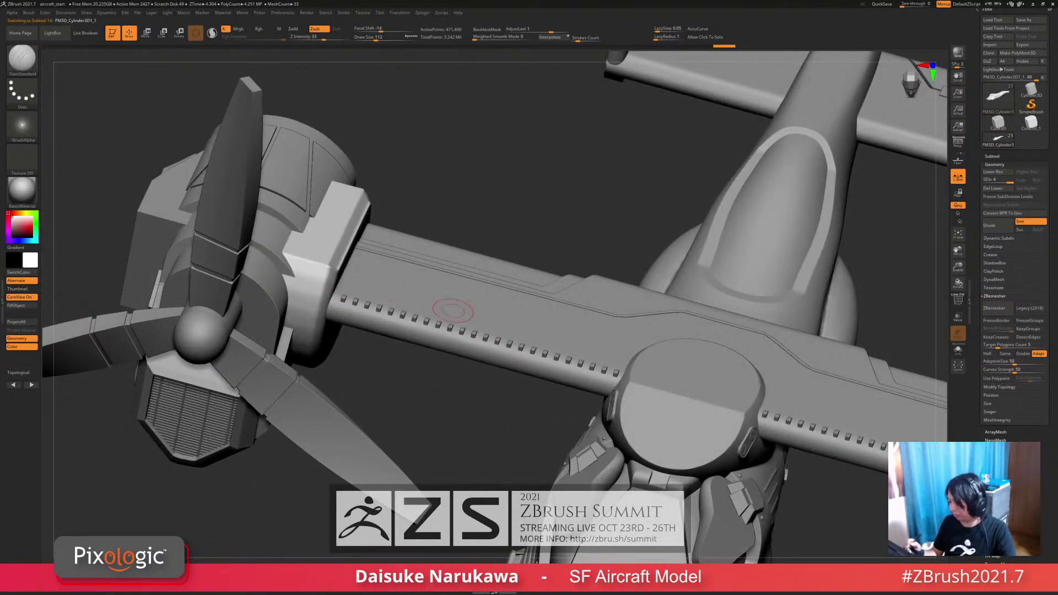
pyautogui.click(992, 157)
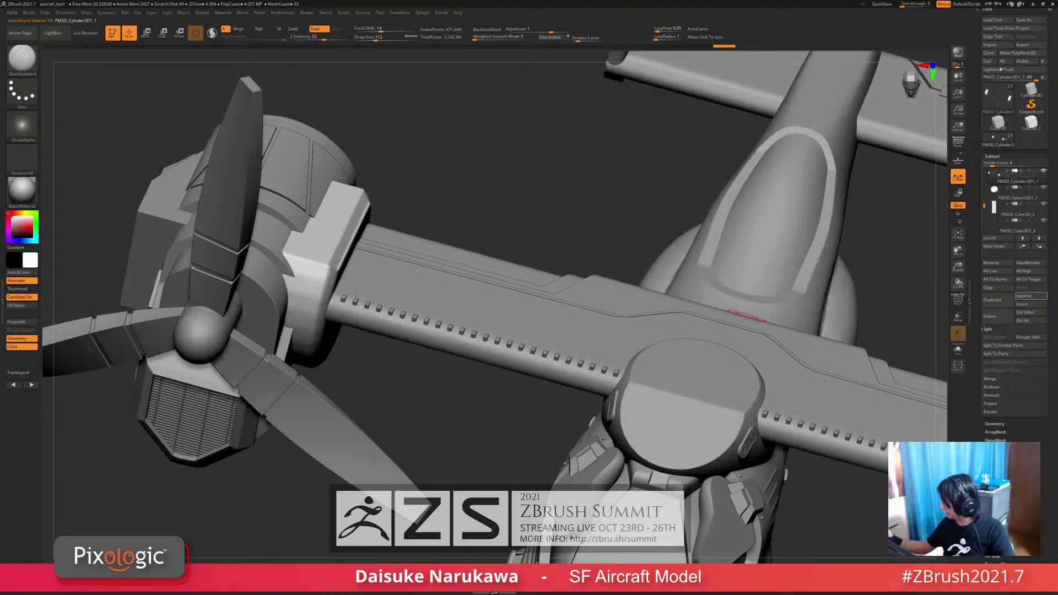
pyautogui.click(1023, 304)
pyautogui.click(793, 318)
# Step: Move the new cylinder beside the engine mount above the wing, scale it down and tilt it diagonally
pyautogui.keyDown('ctrl'); pyautogui.moveTo(534, 381); pyautogui.dragTo(361, 316, button='right'); pyautogui.keyUp('ctrl')
pyautogui.click(146, 33)
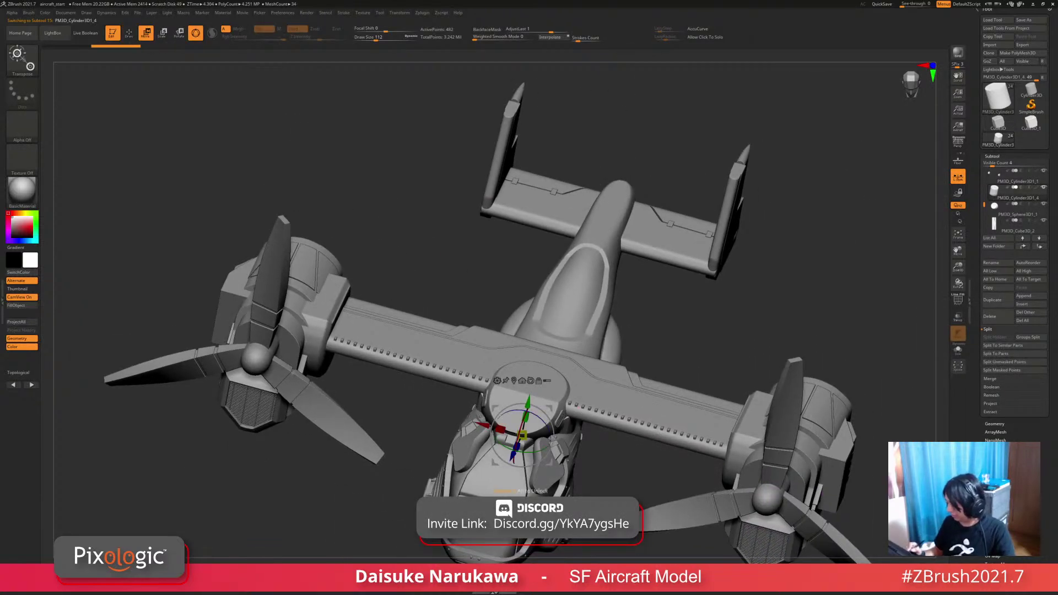
pyautogui.moveTo(522, 435); pyautogui.dragTo(370, 314)
pyautogui.moveTo(441, 265); pyautogui.dragTo(416, 221)
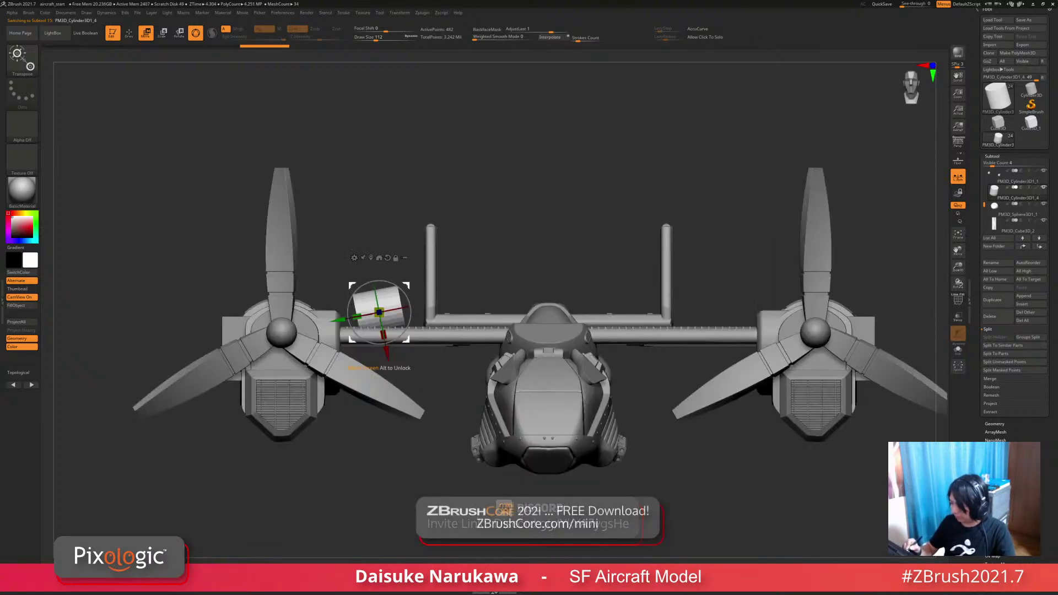
pyautogui.moveTo(407, 286); pyautogui.dragTo(367, 282)
pyautogui.keyDown('alt'); pyautogui.moveTo(430, 248); pyautogui.dragTo(429, 297); pyautogui.keyUp('alt')
pyautogui.keyDown('alt'); pyautogui.moveTo(346, 289); pyautogui.dragTo(348, 325); pyautogui.keyUp('alt')
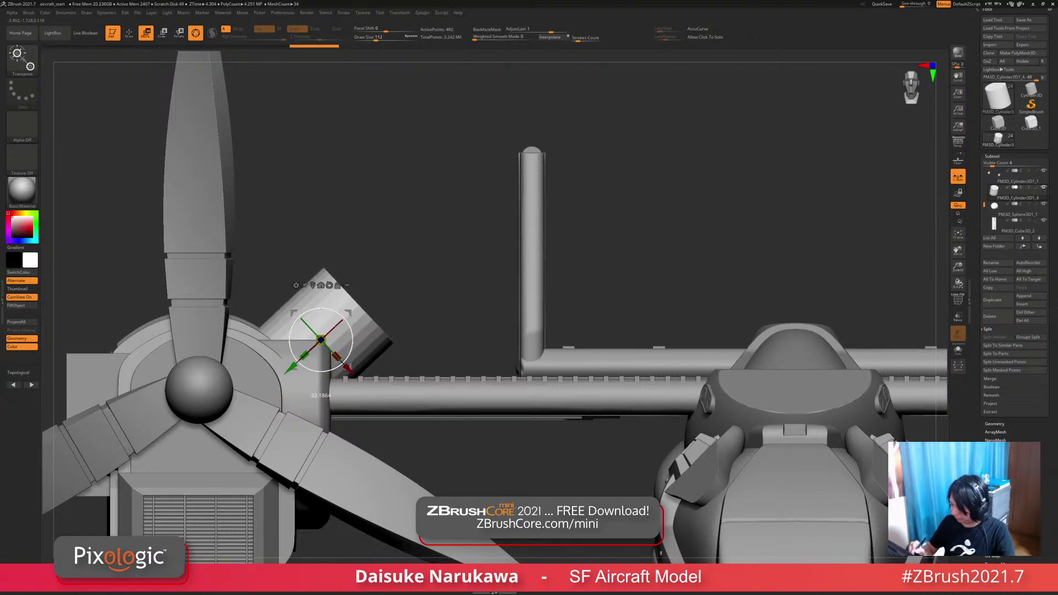
pyautogui.moveTo(429, 237); pyautogui.dragTo(279, 355)
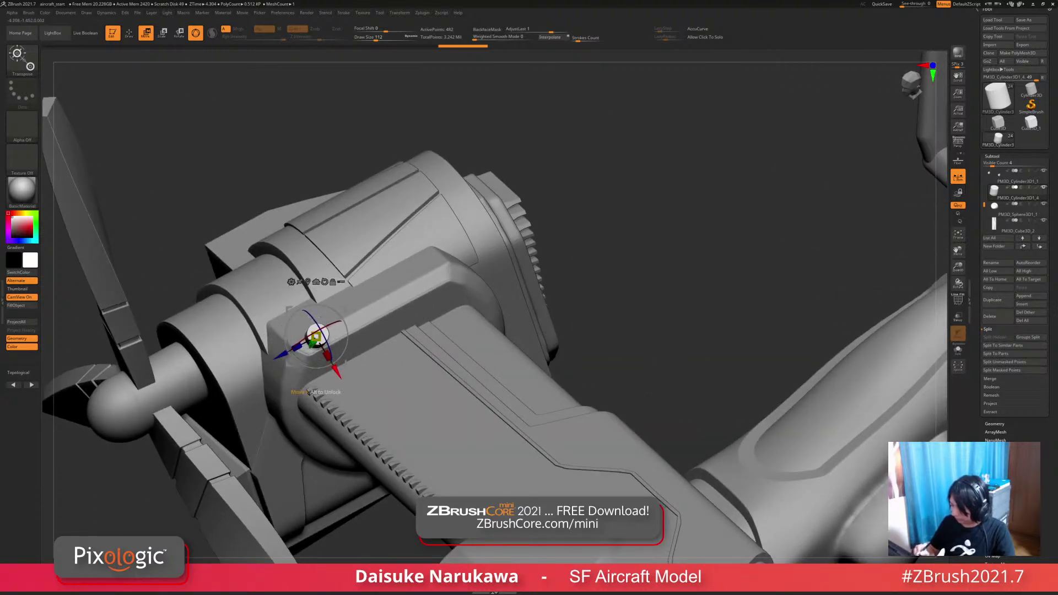
# Step: Shrink the tilted cylinder and seat it in the mount's upper inner edge, with the polygroup wireframe shown
pyautogui.keyDown('shift'); pyautogui.moveTo(375, 160); pyautogui.dragTo(435, 110); pyautogui.keyUp('shift')
pyautogui.moveTo(419, 242); pyautogui.dragTo(468, 289)
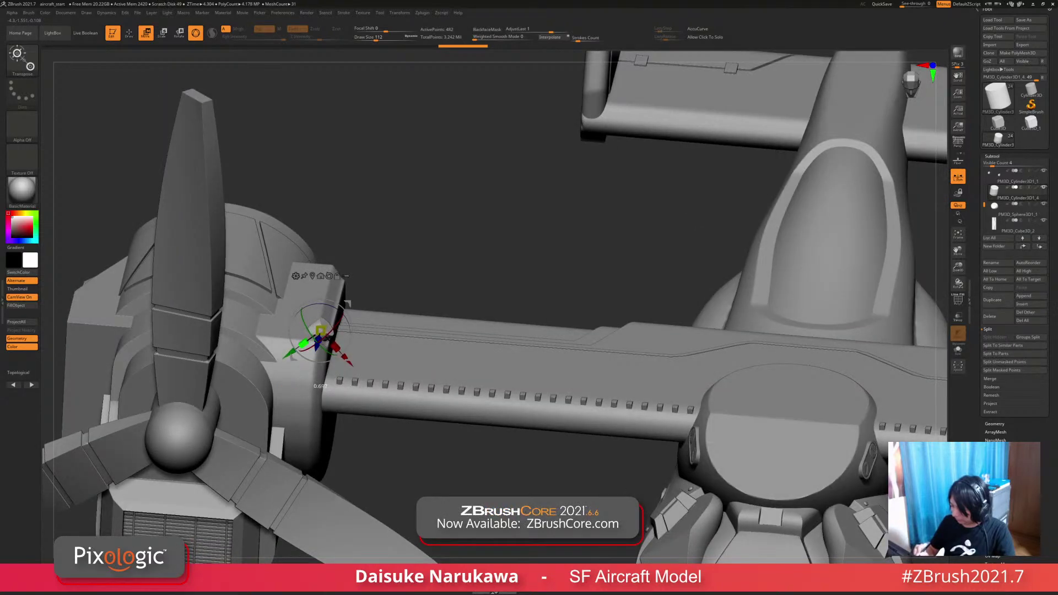
pyautogui.moveTo(408, 210); pyautogui.dragTo(414, 165)
pyautogui.moveTo(496, 166); pyautogui.dragTo(358, 248)
pyautogui.moveTo(298, 356); pyautogui.dragTo(361, 292, button='right')
pyautogui.click(958, 301)
pyautogui.keyDown('shift'); pyautogui.moveTo(297, 341); pyautogui.dragTo(311, 320, button='right'); pyautogui.keyUp('shift')
pyautogui.keyDown('ctrl'); pyautogui.moveTo(353, 275); pyautogui.dragTo(352, 375, button='right'); pyautogui.keyUp('ctrl')
# Step: Choose MaskLasso as the masking brush and try a lasso mask around the tilted cylinder
pyautogui.press('b')
pyautogui.press('m')
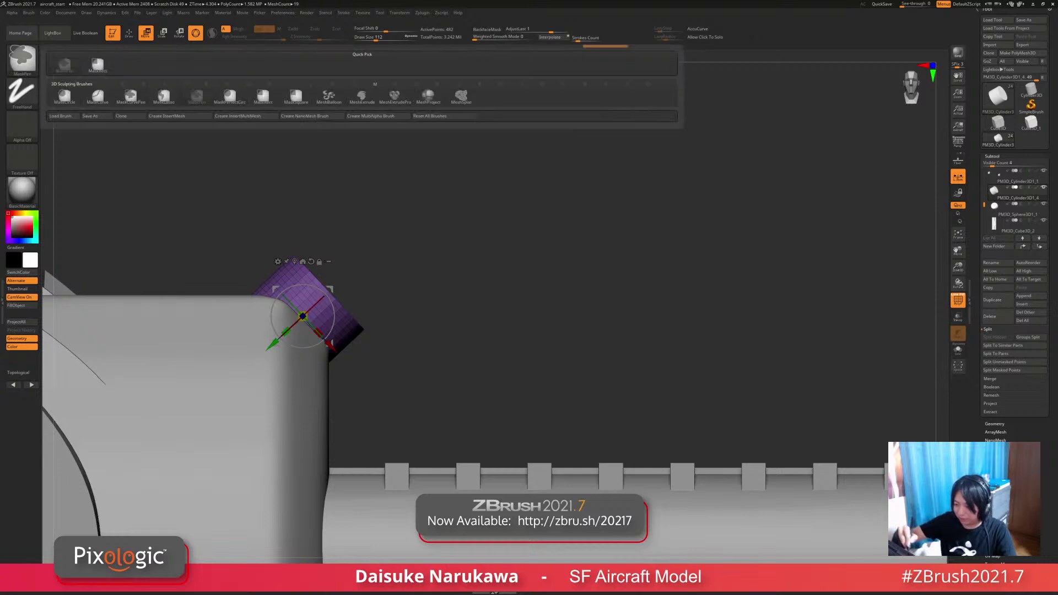
pyautogui.press('l')
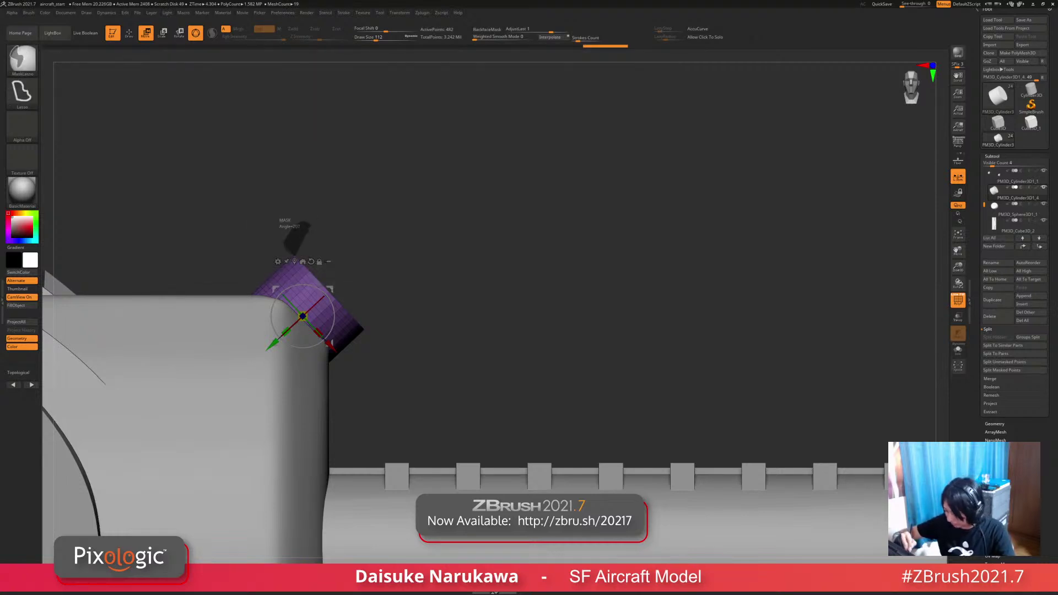
pyautogui.moveTo(314, 278)
pyautogui.keyDown('ctrl'); pyautogui.mouseDown()
pyautogui.moveTo(374, 346)
pyautogui.moveTo(396, 309)
pyautogui.mouseUp(); pyautogui.keyUp('ctrl')
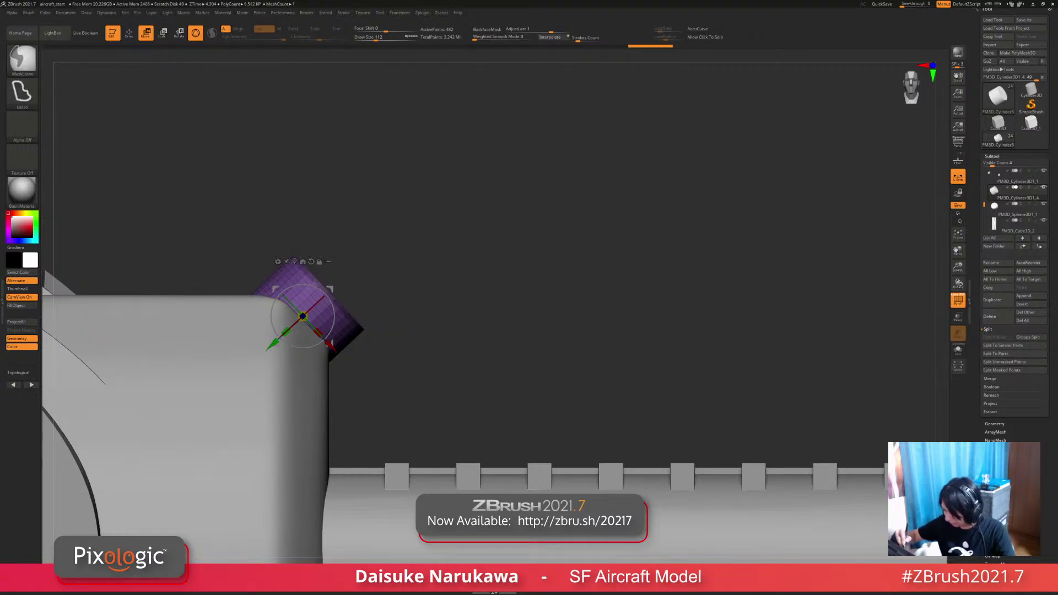
pyautogui.moveTo(396, 308)
pyautogui.mouseDown(button='right')
pyautogui.moveTo(398, 342)
pyautogui.moveTo(405, 301)
pyautogui.moveTo(386, 342)
pyautogui.moveTo(395, 232)
pyautogui.mouseUp(button='right')
pyautogui.keyDown('ctrl'); pyautogui.click(405, 281); pyautogui.keyUp('ctrl')
pyautogui.press('ctrl')
pyautogui.keyDown('ctrl'); pyautogui.moveTo(296, 278); pyautogui.dragTo(438, 339); pyautogui.keyUp('ctrl')
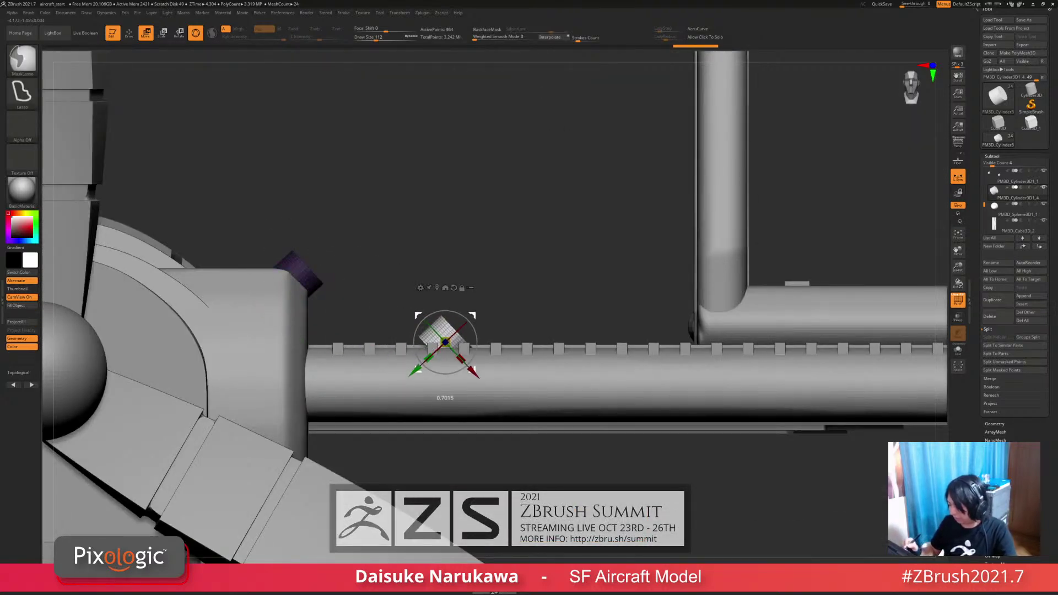
pyautogui.moveTo(480, 314)
pyautogui.mouseDown(button='right')
pyautogui.moveTo(485, 359)
pyautogui.moveTo(480, 314)
pyautogui.mouseUp(button='right')
pyautogui.hotkey('ctrl', 'z')
pyautogui.hotkey('ctrl', 'z')
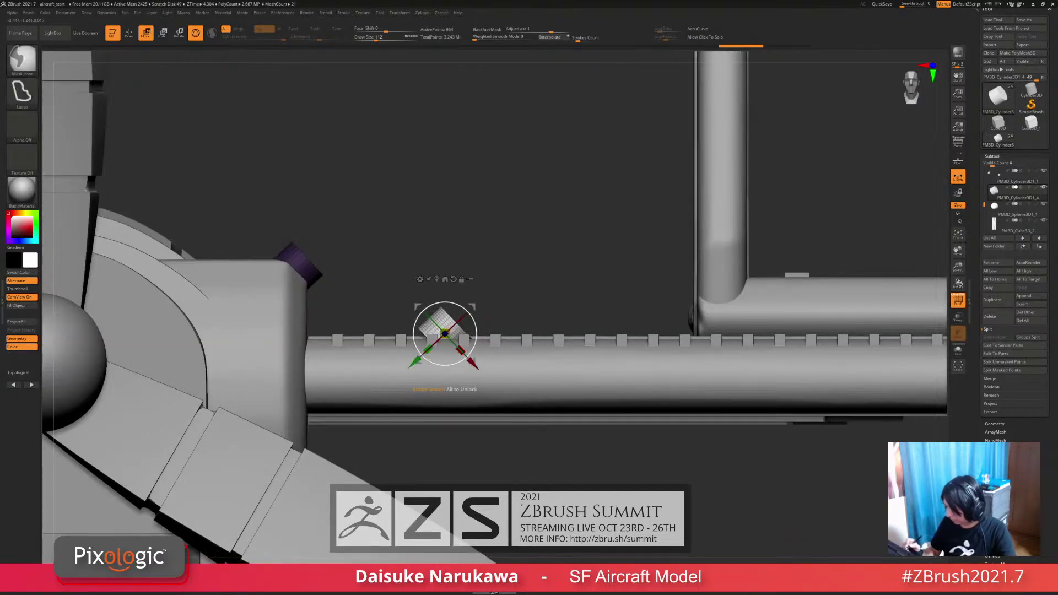
# Step: Duplicate the tilted cylinder over the wing surface behind the row of blocks and rotate the copy to face the mount
pyautogui.keyDown('ctrl'); pyautogui.moveTo(295, 271); pyautogui.dragTo(423, 304); pyautogui.keyUp('ctrl')
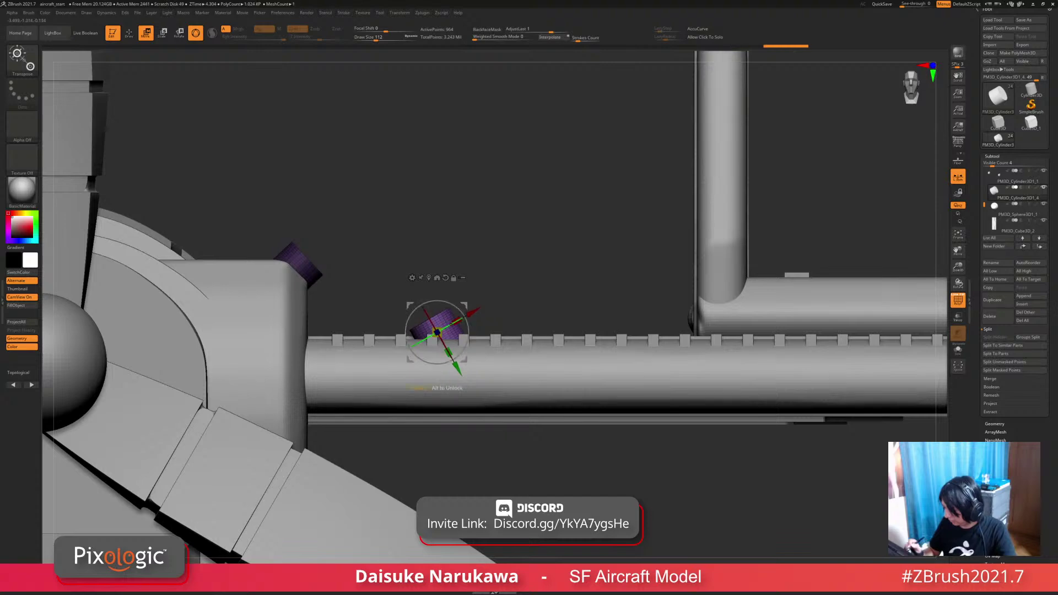
pyautogui.moveTo(374, 242); pyautogui.dragTo(388, 259, button='right')
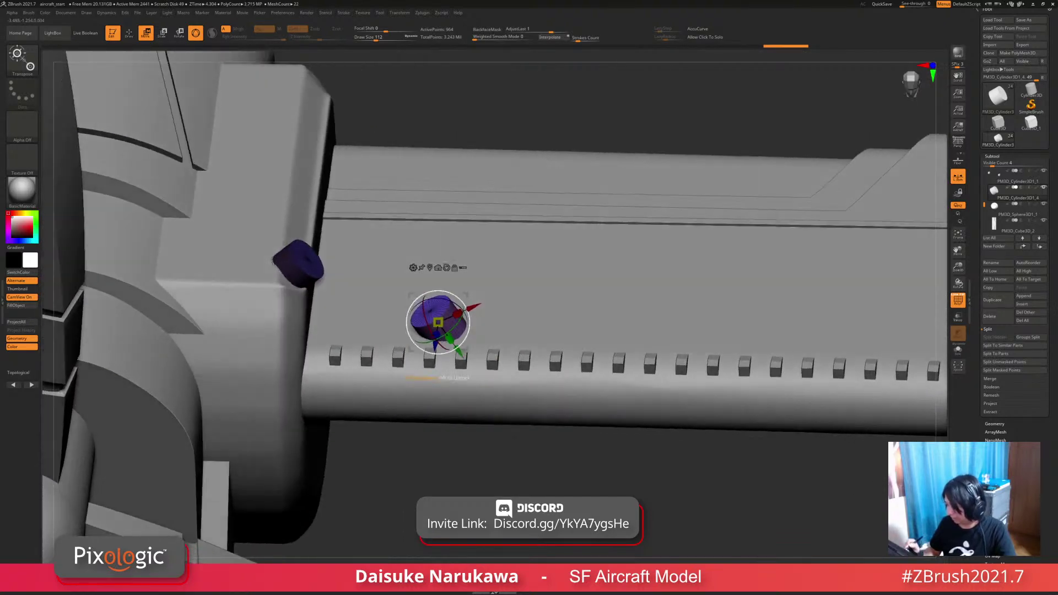
pyautogui.moveTo(472, 306); pyautogui.dragTo(479, 304)
pyautogui.moveTo(479, 300); pyautogui.dragTo(467, 261, button='right')
pyautogui.moveTo(461, 346); pyautogui.dragTo(468, 356)
pyautogui.moveTo(447, 325); pyautogui.dragTo(439, 360, button='right')
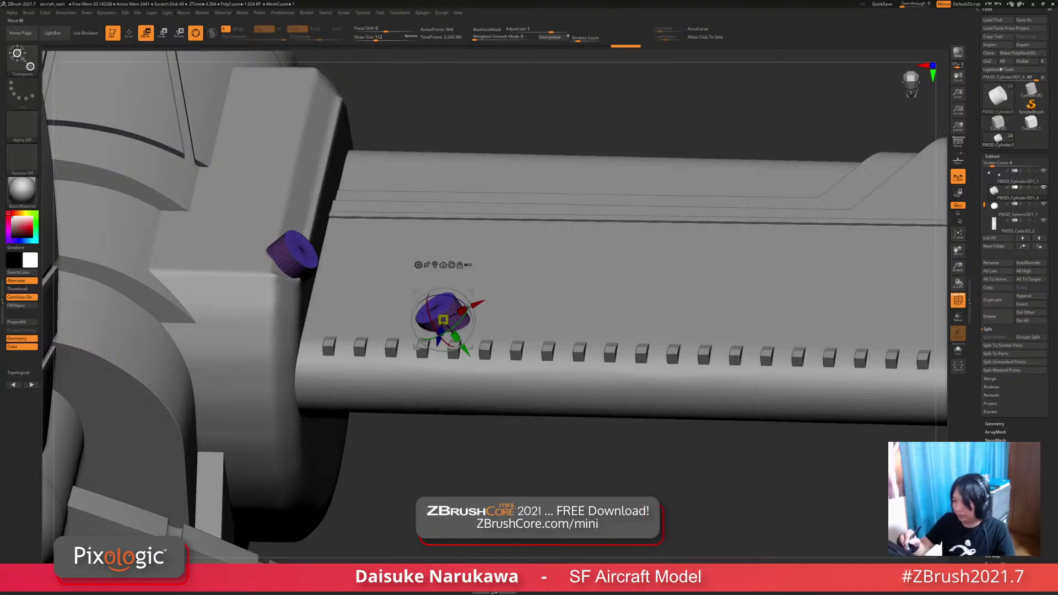
# Step: Isolate the end caps of both cylinders and remove them, keeping only the open side walls
pyautogui.click(129, 33)
pyautogui.moveTo(307, 238); pyautogui.dragTo(305, 258, button='right')
pyautogui.keyDown('ctrl'); pyautogui.keyDown('shift'); pyautogui.click(439, 301); pyautogui.keyUp('shift'); pyautogui.keyUp('ctrl')
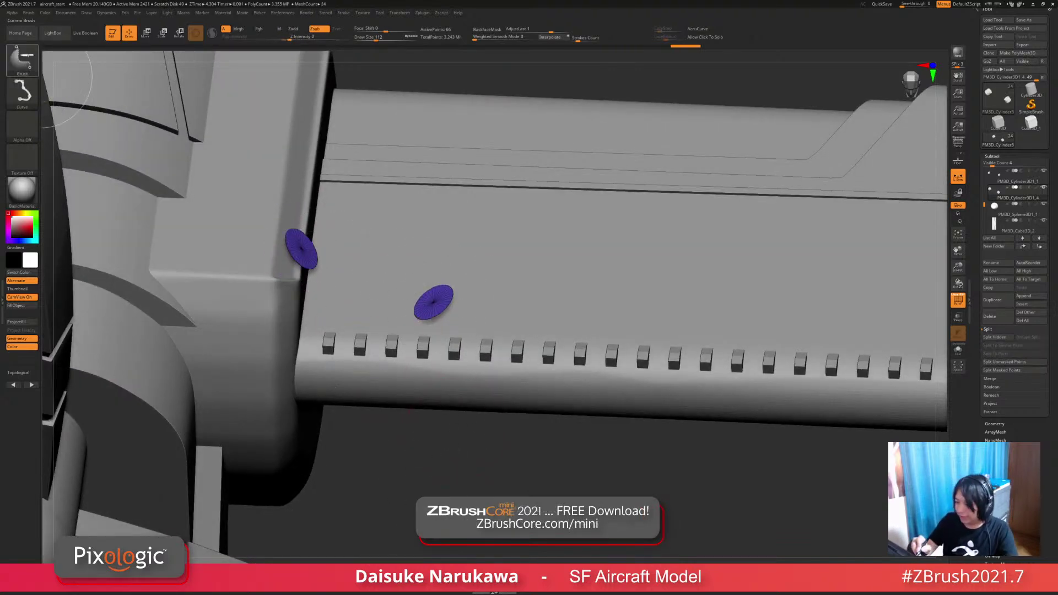
pyautogui.keyDown('ctrl'); pyautogui.keyDown('shift'); pyautogui.click(22, 59); pyautogui.keyUp('shift'); pyautogui.keyUp('ctrl')
pyautogui.keyDown('ctrl'); pyautogui.keyDown('shift'); pyautogui.click(98, 66); pyautogui.keyUp('shift'); pyautogui.keyUp('ctrl')
pyautogui.keyDown('ctrl'); pyautogui.keyDown('shift'); pyautogui.moveTo(471, 484); pyautogui.dragTo(484, 449); pyautogui.keyUp('shift'); pyautogui.keyUp('ctrl')
pyautogui.keyDown('alt'); pyautogui.moveTo(483, 449); pyautogui.dragTo(497, 481, button='right'); pyautogui.keyUp('alt')
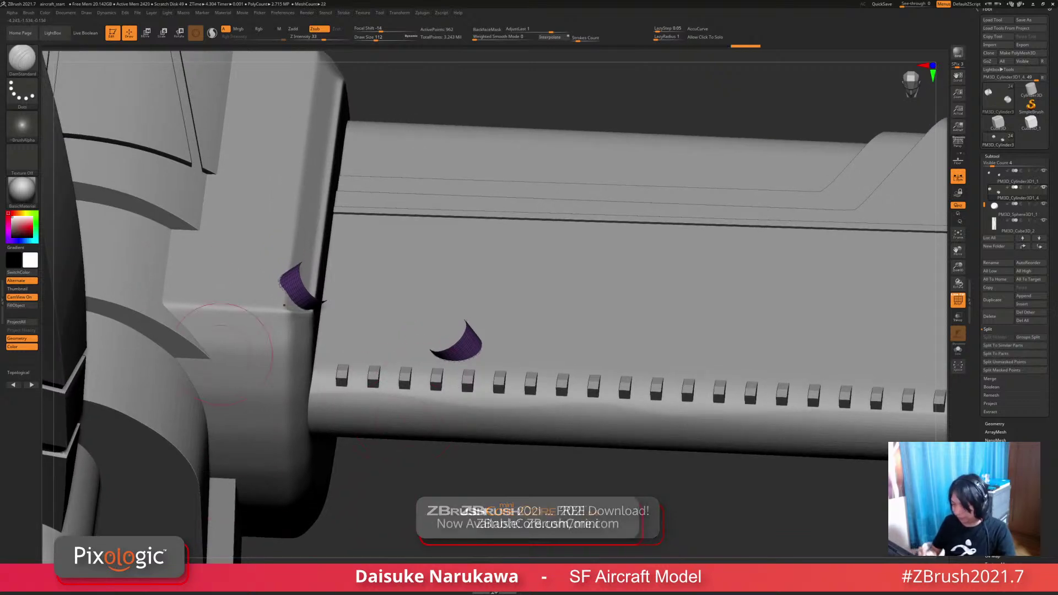
# Step: Switch to the ZModeler brush and set its edge action to Bridge with the Two Holes target
pyautogui.click(22, 58)
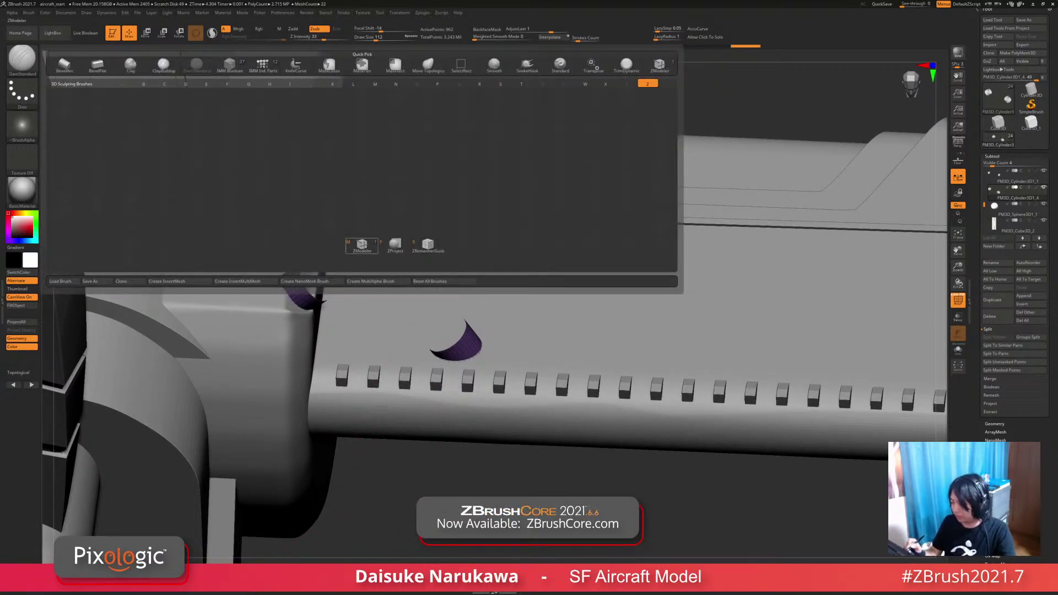
pyautogui.click(362, 245)
pyautogui.moveTo(318, 287)
pyautogui.keyDown('ctrl'); pyautogui.mouseDown(button='right')
pyautogui.moveTo(371, 89)
pyautogui.moveTo(360, 72)
pyautogui.mouseUp(button='right'); pyautogui.keyUp('ctrl')
pyautogui.press('space')
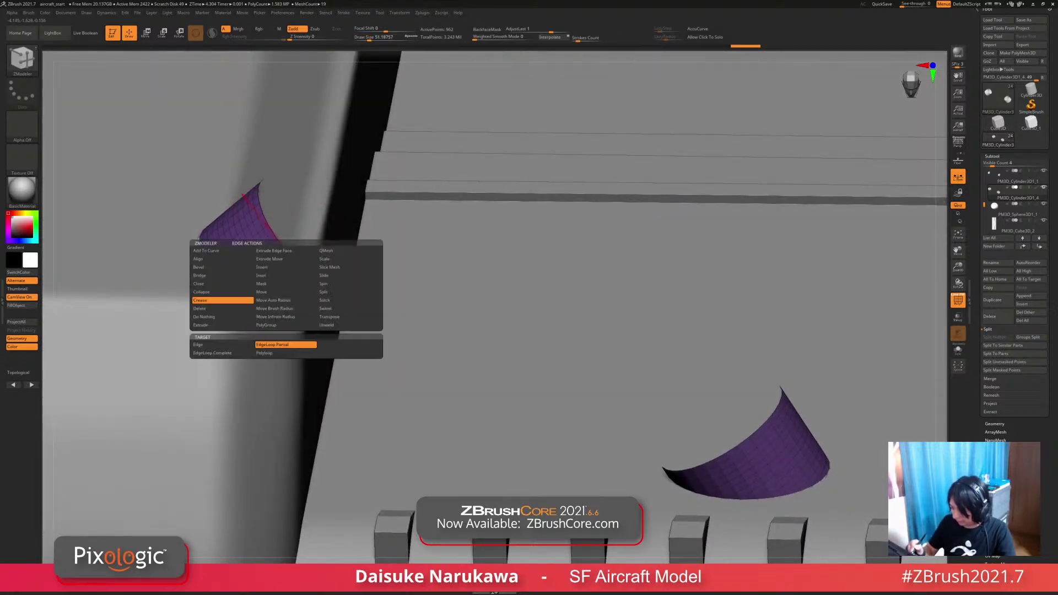
pyautogui.click(220, 275)
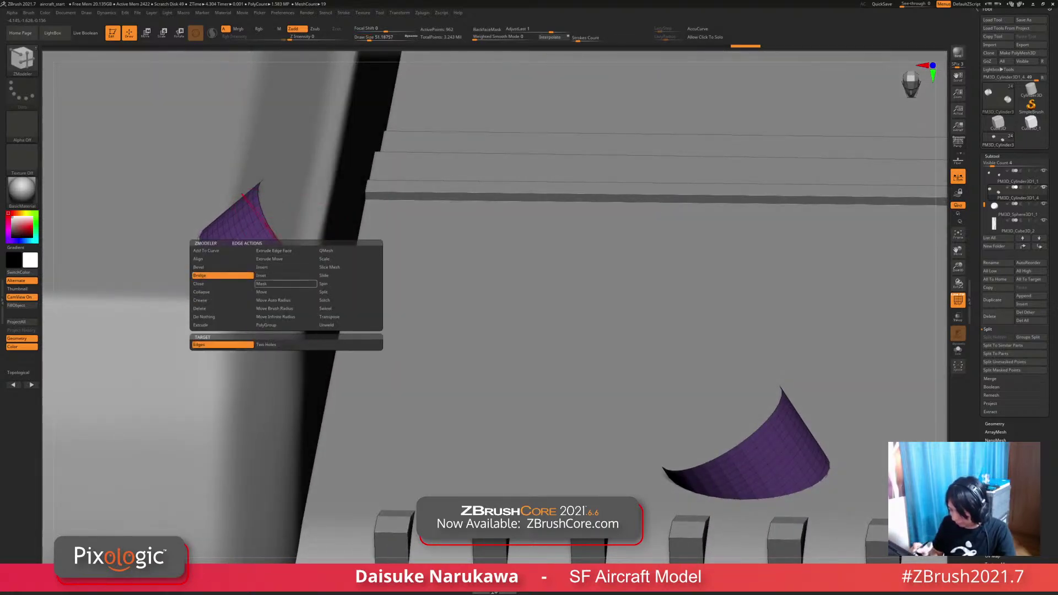
pyautogui.click(285, 345)
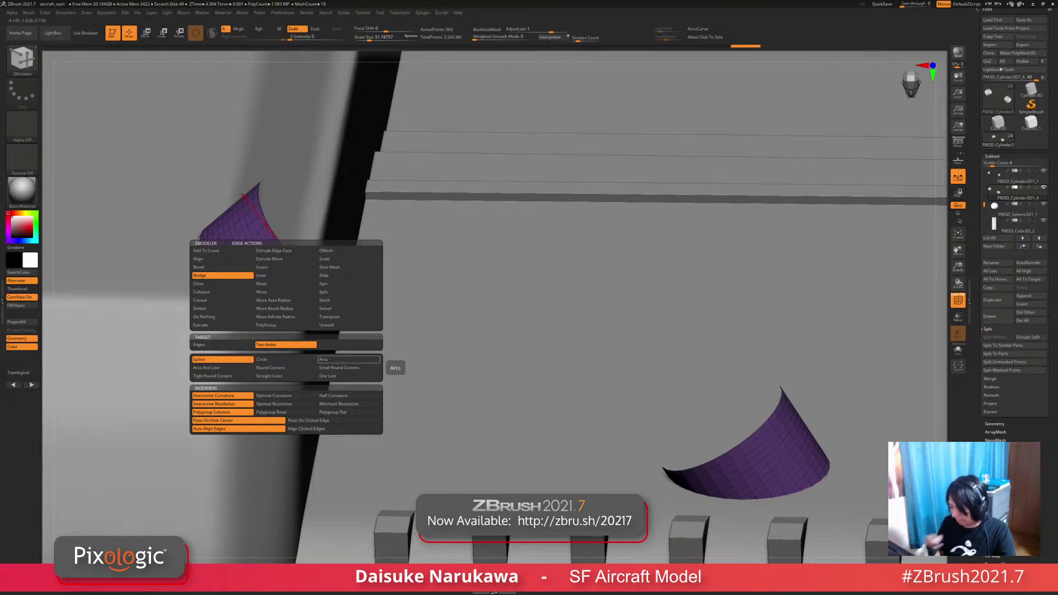
pyautogui.press('space')
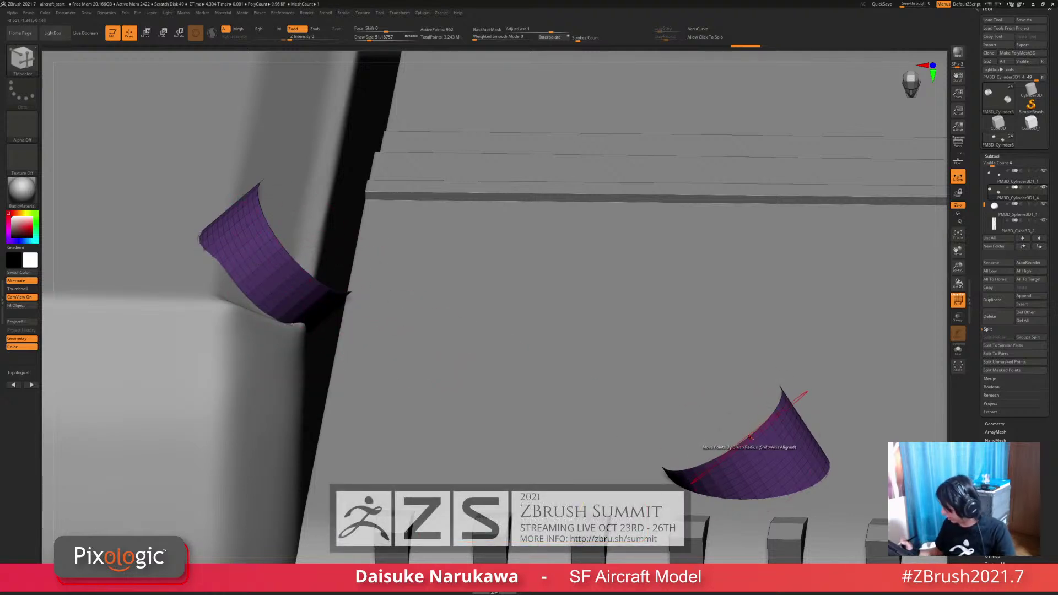
# Step: Bridge the open ends of the two cylinders with a smoothly curved tube, adjusting its curvature and segment resolution
pyautogui.click(748, 441)
pyautogui.hotkey('ctrl', 'z')
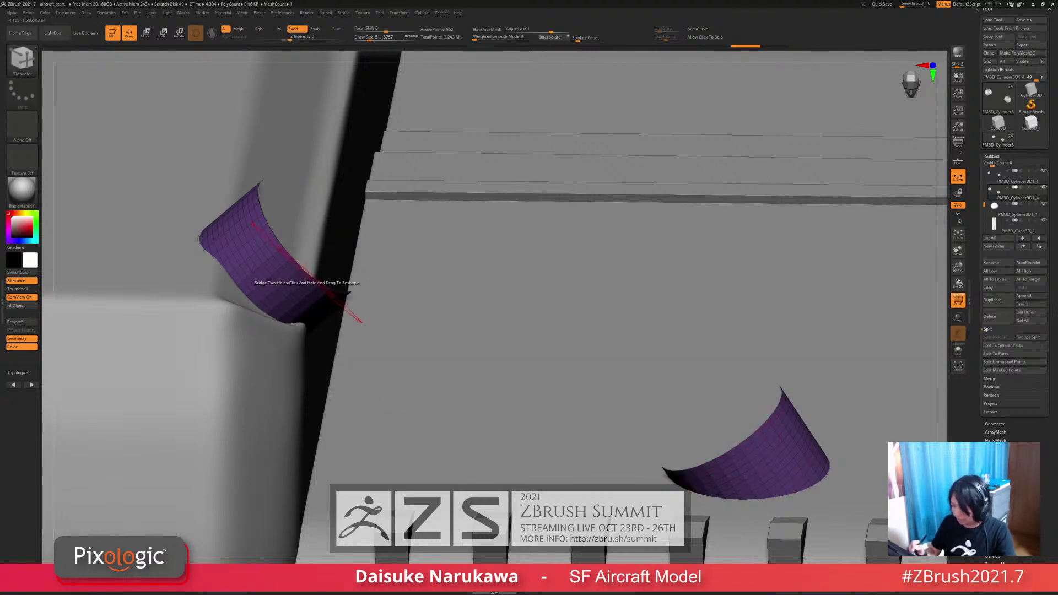
pyautogui.click(331, 289)
pyautogui.moveTo(330, 289); pyautogui.dragTo(369, 198)
pyautogui.moveTo(379, 275); pyautogui.dragTo(419, 252)
pyautogui.moveTo(585, 353); pyautogui.dragTo(542, 323)
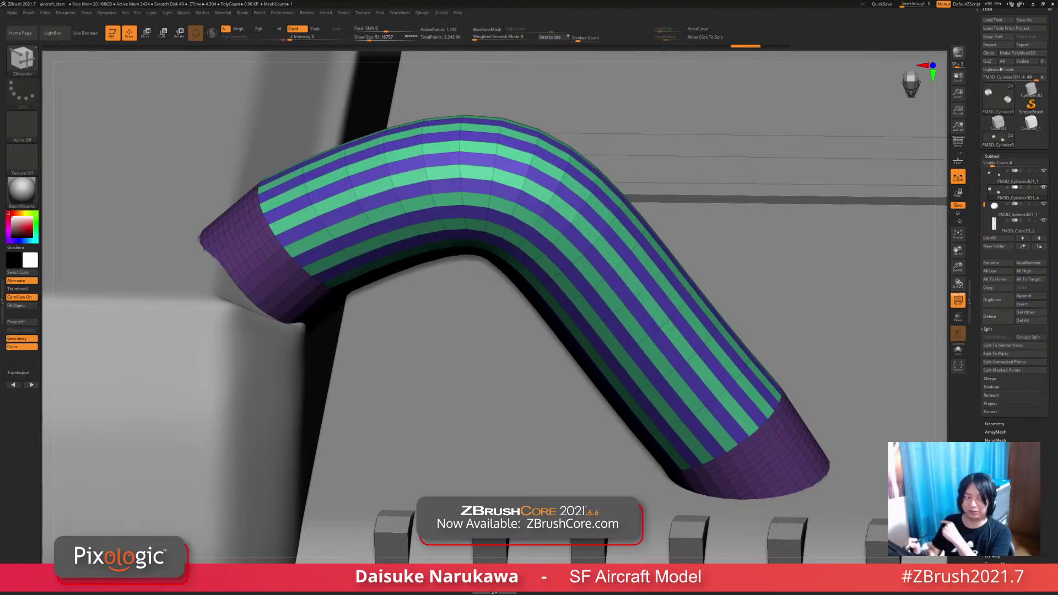
pyautogui.moveTo(541, 320); pyautogui.dragTo(544, 304)
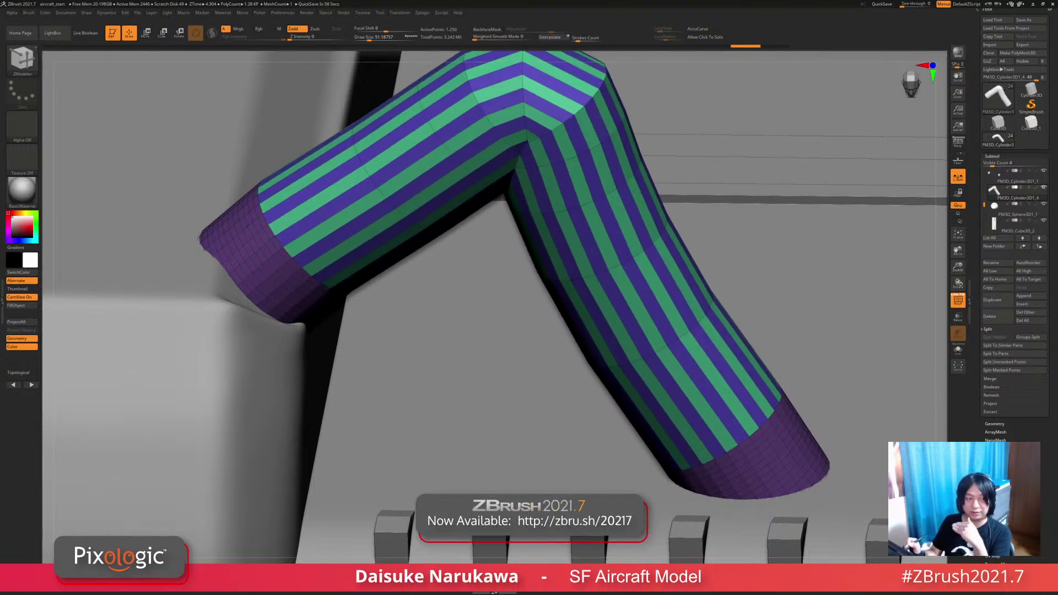
pyautogui.moveTo(546, 298); pyautogui.dragTo(550, 280)
pyautogui.moveTo(640, 136); pyautogui.dragTo(418, 116)
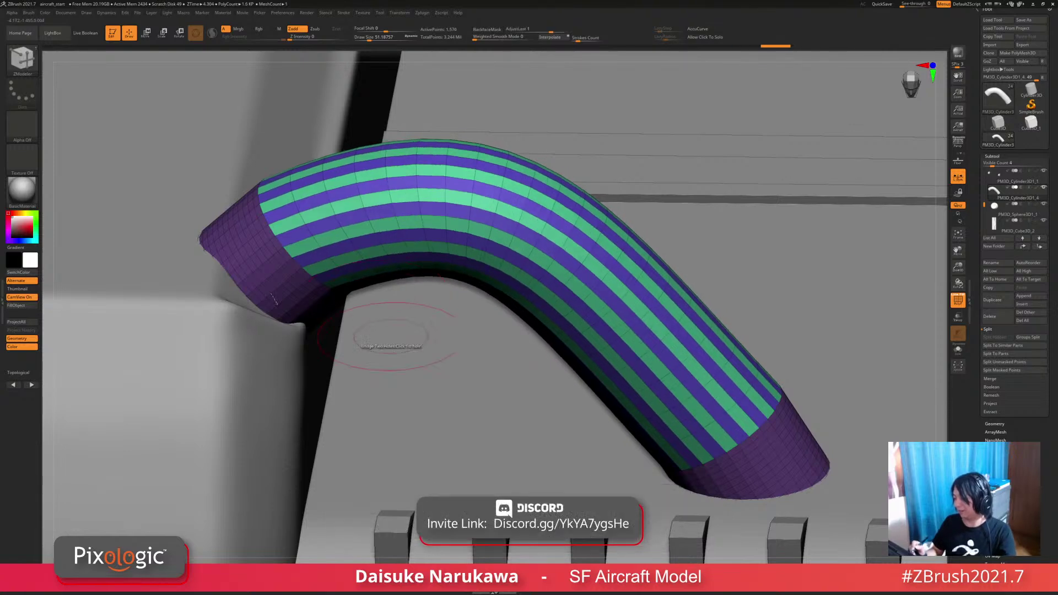
# Step: Hide the polygroup wireframe and subdivide the curved pipe twice
pyautogui.keyDown('ctrl'); pyautogui.moveTo(392, 335); pyautogui.dragTo(578, 441, button='right'); pyautogui.keyUp('ctrl')
pyautogui.keyDown('alt'); pyautogui.moveTo(578, 441); pyautogui.dragTo(463, 516, button='right'); pyautogui.keyUp('alt')
pyautogui.click(958, 301)
pyautogui.moveTo(634, 529)
pyautogui.mouseDown(button='right')
pyautogui.moveTo(589, 435)
pyautogui.moveTo(524, 424)
pyautogui.moveTo(454, 456)
pyautogui.moveTo(435, 429)
pyautogui.moveTo(416, 444)
pyautogui.mouseUp(button='right')
pyautogui.hotkey('ctrl', 'd')
pyautogui.hotkey('ctrl', 'd')
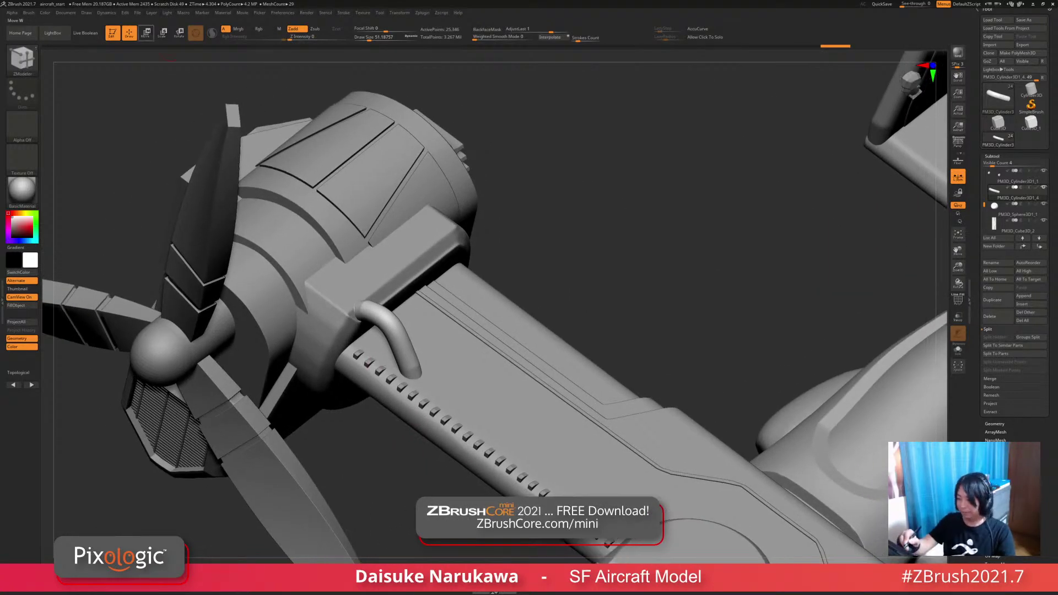
# Step: Move the curved pipe backward along the inner edge of the engine mount with the gizmo
pyautogui.press('w')
pyautogui.moveTo(387, 385); pyautogui.dragTo(386, 430, button='right')
pyautogui.keyDown('alt'); pyautogui.click(422, 310); pyautogui.keyUp('alt')
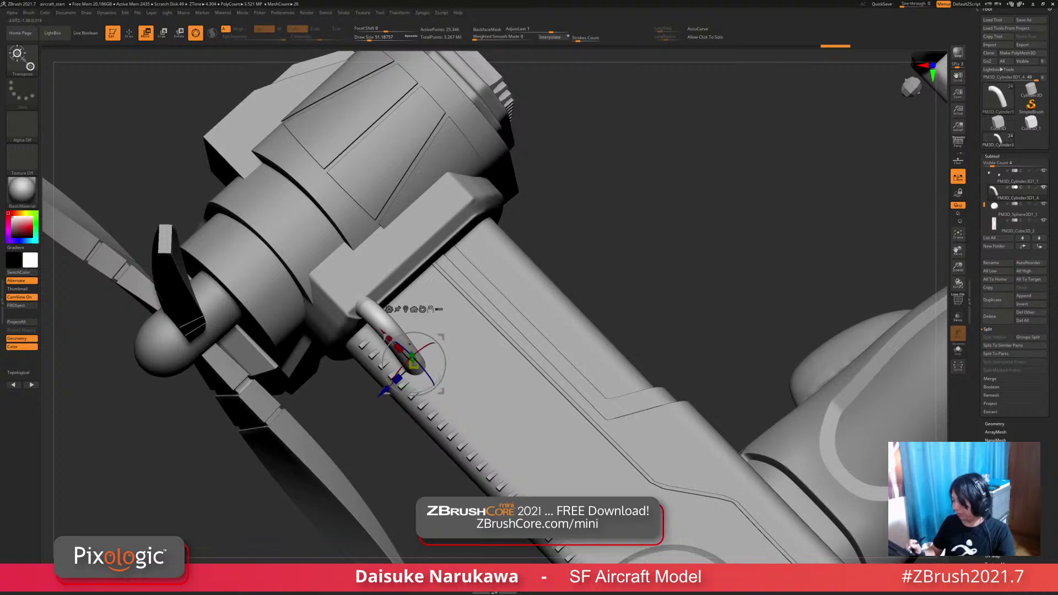
pyautogui.moveTo(441, 337); pyautogui.dragTo(458, 321)
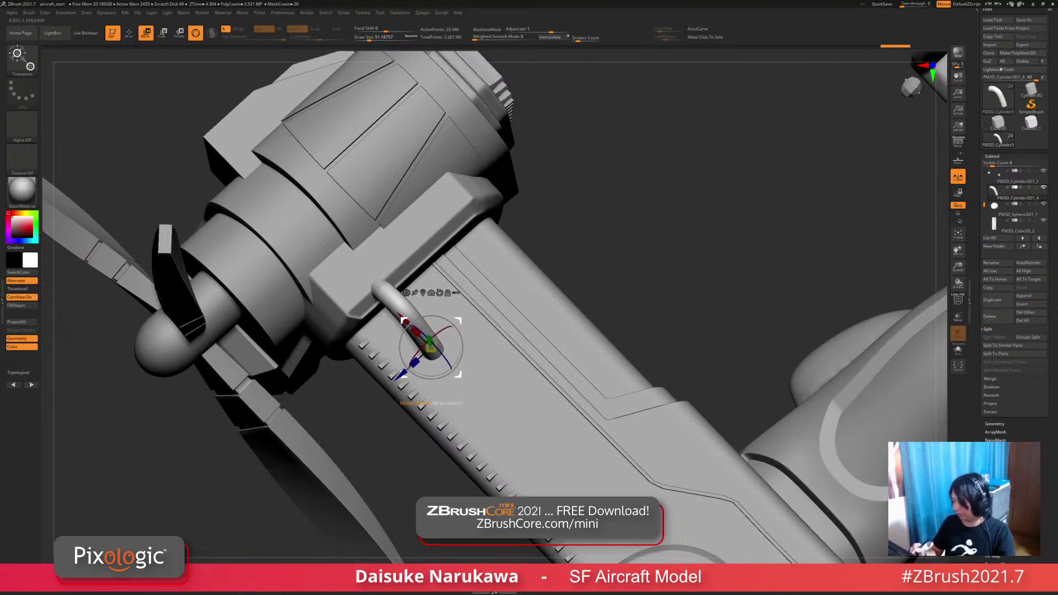
# Step: Duplicate the curved pipe and place the copy farther back along the engine mount, parallel to the first pipe
pyautogui.keyDown('ctrl'); pyautogui.moveTo(401, 375); pyautogui.dragTo(394, 382); pyautogui.keyUp('ctrl')
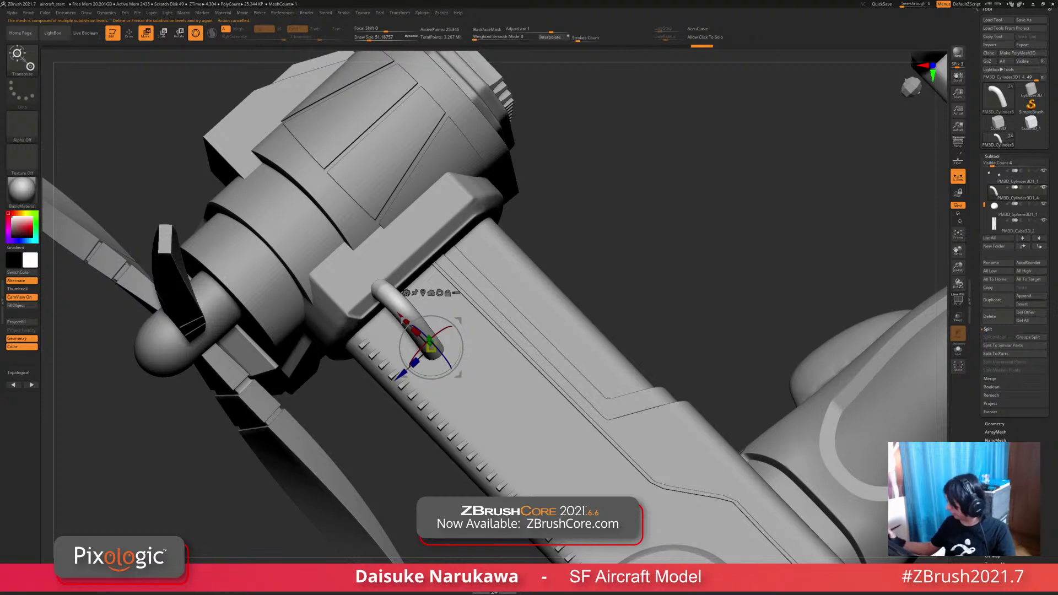
pyautogui.keyDown('ctrl'); pyautogui.moveTo(431, 346); pyautogui.dragTo(505, 277); pyautogui.keyUp('ctrl')
pyautogui.moveTo(716, 298); pyautogui.dragTo(716, 275)
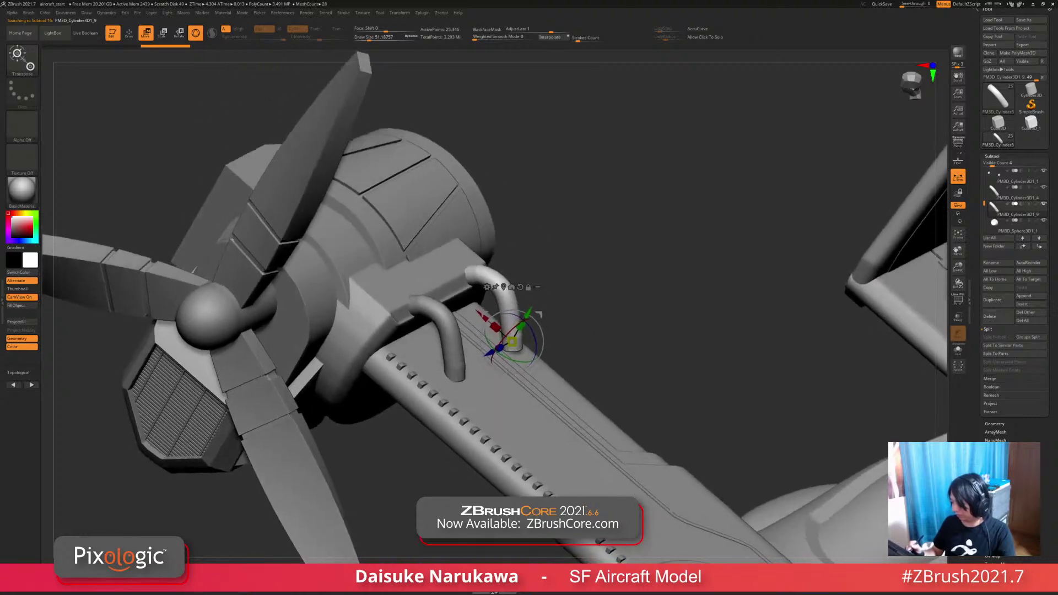
pyautogui.moveTo(727, 165); pyautogui.dragTo(686, 207)
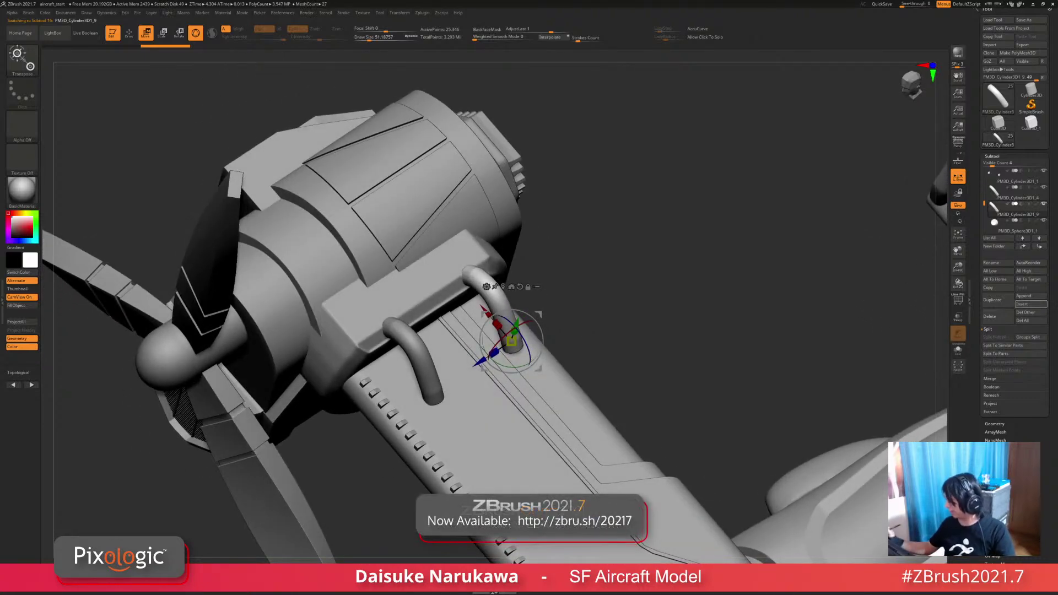
# Step: Insert a cylinder as a new subtool and shrink it beside the wing end of the front pipe
pyautogui.click(1031, 304)
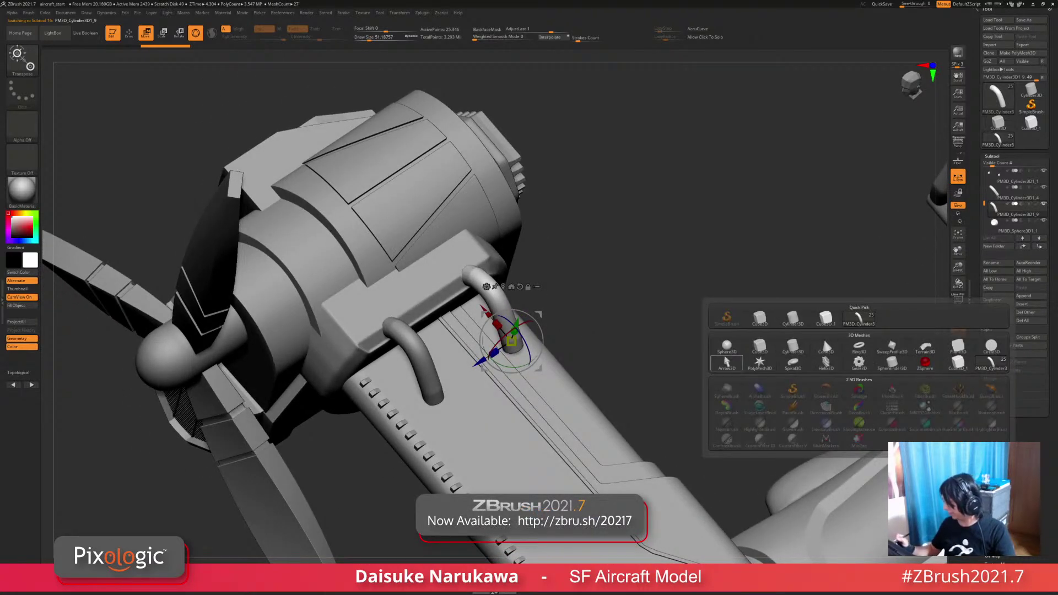
pyautogui.click(822, 338)
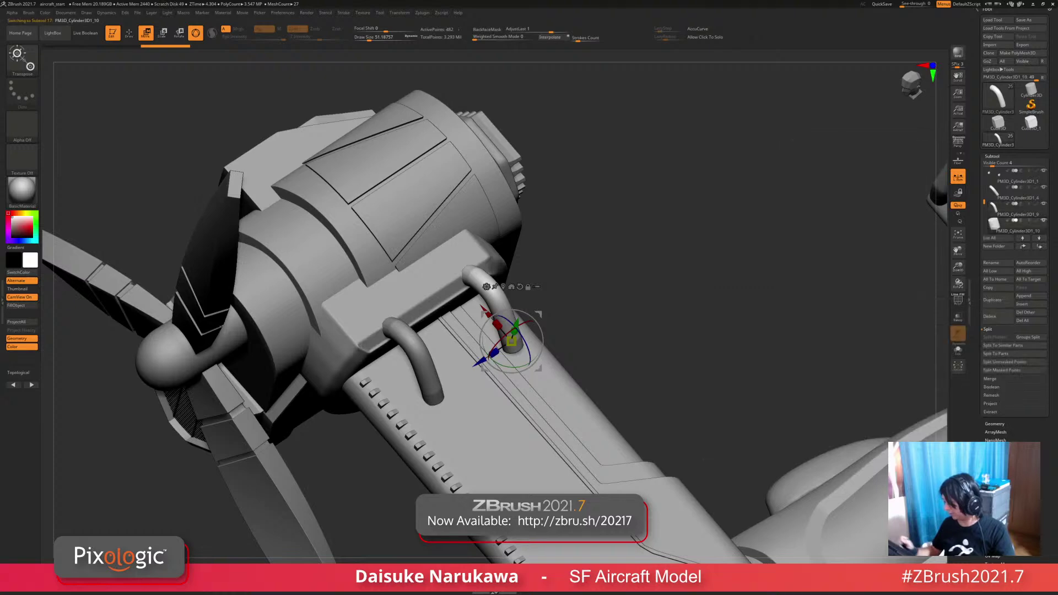
pyautogui.moveTo(650, 287); pyautogui.dragTo(608, 376)
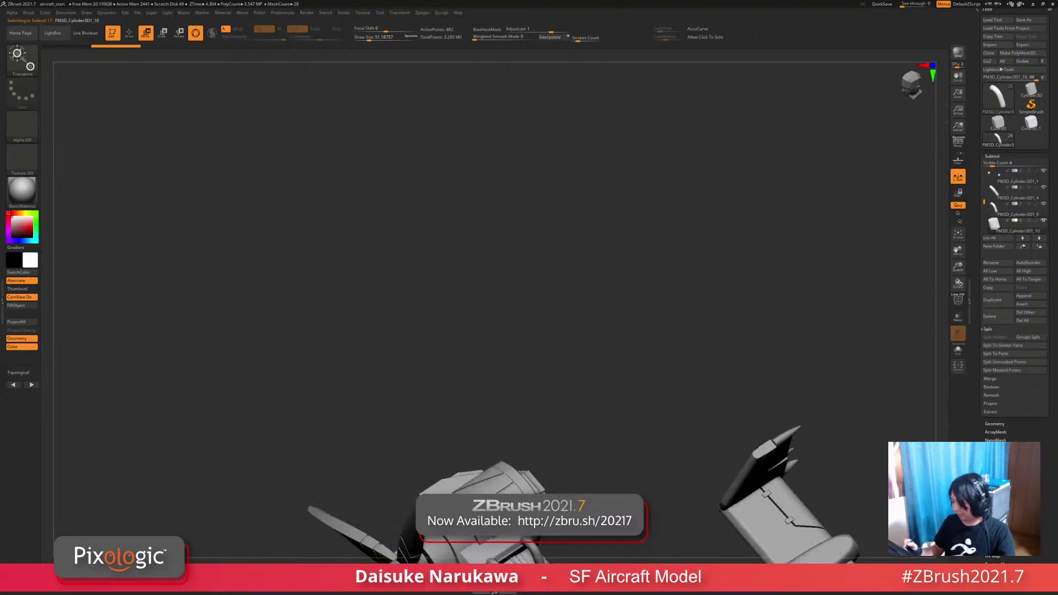
pyautogui.press('f')
pyautogui.keyDown('ctrl'); pyautogui.moveTo(574, 385); pyautogui.dragTo(596, 309, button='right'); pyautogui.keyUp('ctrl')
pyautogui.moveTo(561, 522); pyautogui.dragTo(306, 434)
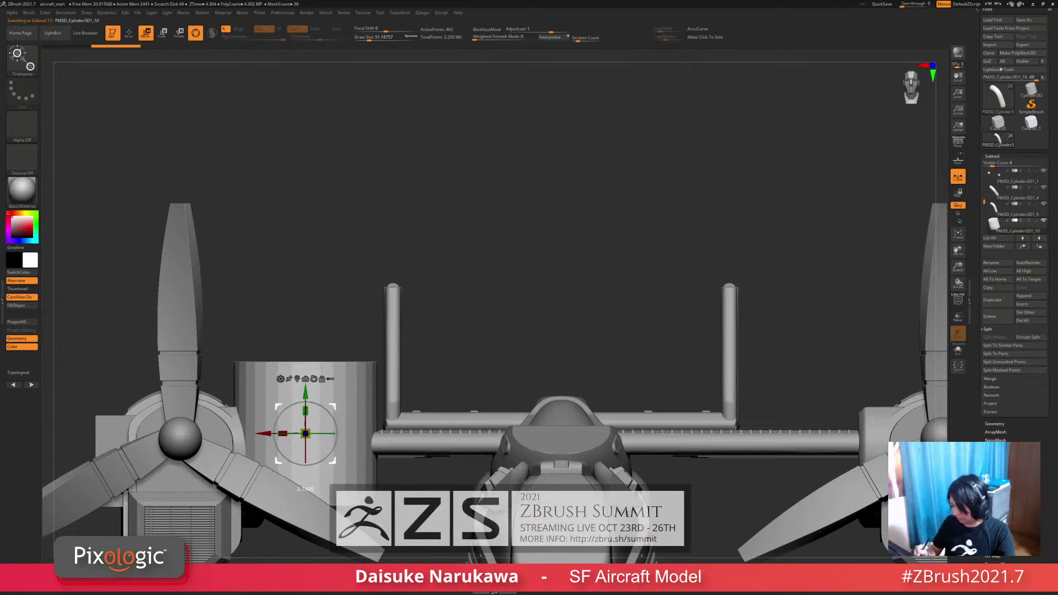
pyautogui.keyDown('ctrl'); pyautogui.moveTo(309, 386); pyautogui.dragTo(270, 535, button='right'); pyautogui.keyUp('ctrl')
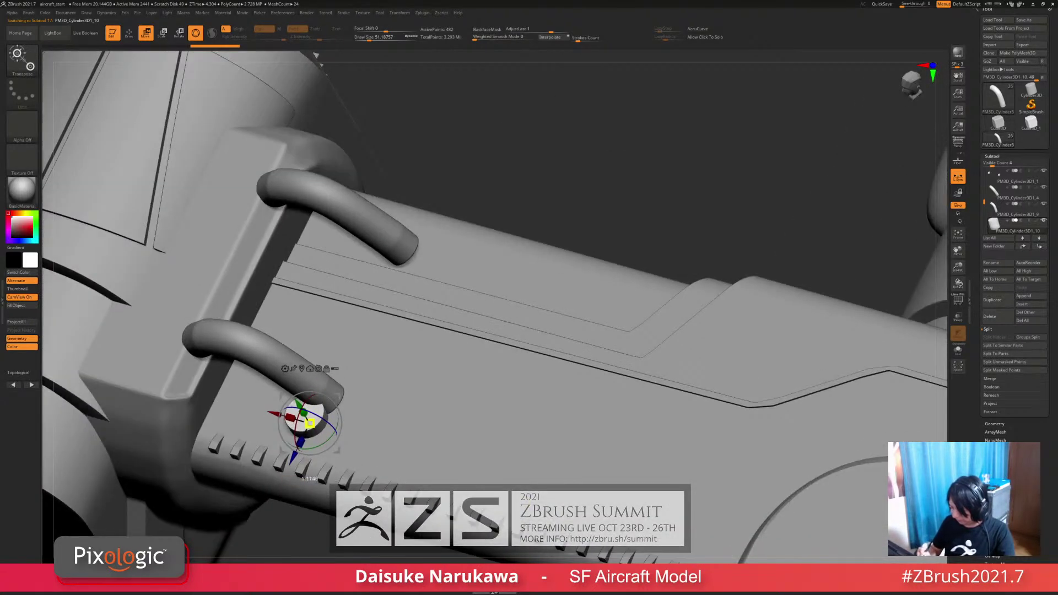
# Step: Position and scale the small cylinder so it caps the front pipe's end where it meets the wing
pyautogui.moveTo(307, 420); pyautogui.dragTo(330, 401)
pyautogui.moveTo(329, 405); pyautogui.dragTo(361, 320, button='right')
pyautogui.moveTo(290, 402); pyautogui.dragTo(276, 402)
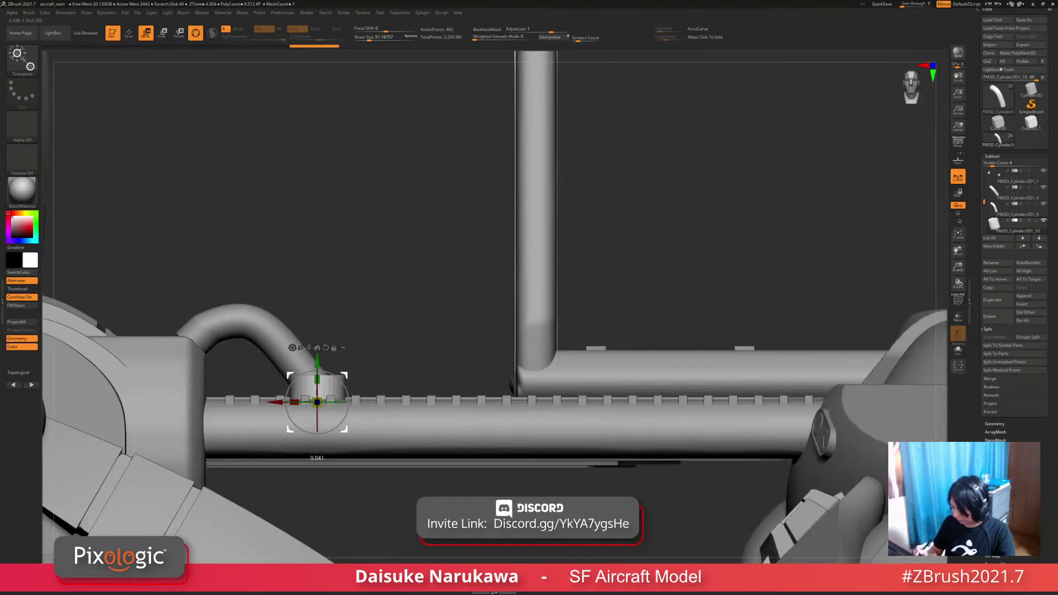
pyautogui.moveTo(344, 377); pyautogui.dragTo(341, 378)
pyautogui.moveTo(330, 353); pyautogui.dragTo(371, 455, button='right')
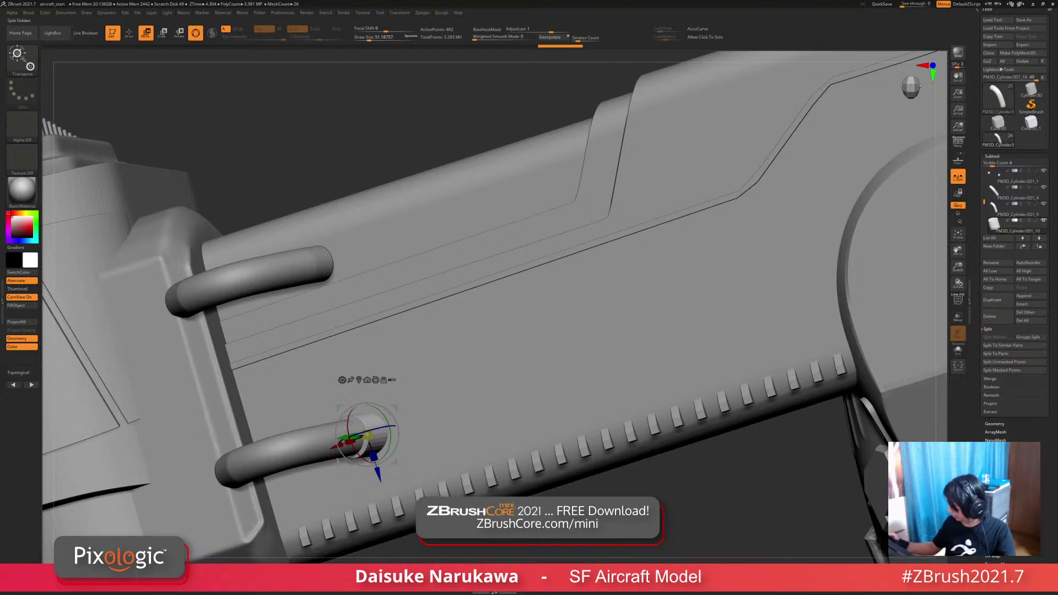
# Step: Duplicate the small cylinder and move the copy to the wing end of the rear pipe
pyautogui.click(992, 300)
pyautogui.moveTo(377, 468); pyautogui.dragTo(328, 303)
pyautogui.moveTo(485, 441)
pyautogui.keyDown('ctrl'); pyautogui.mouseDown(button='right')
pyautogui.moveTo(496, 220)
pyautogui.moveTo(493, 242)
pyautogui.moveTo(452, 276)
pyautogui.moveTo(396, 281)
pyautogui.moveTo(490, 276)
pyautogui.mouseUp(button='right'); pyautogui.keyUp('ctrl')
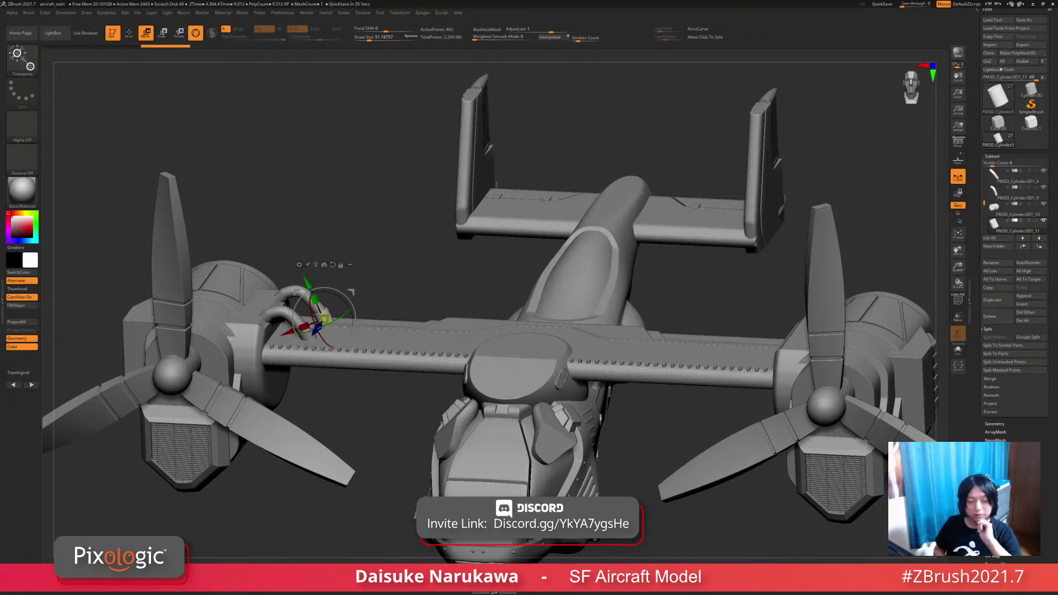
pyautogui.moveTo(331, 329); pyautogui.dragTo(331, 300, button='right')
# Step: Switch to draw mode with the Standard brush, a DragRect stroke and a solid round alpha
pyautogui.click(129, 33)
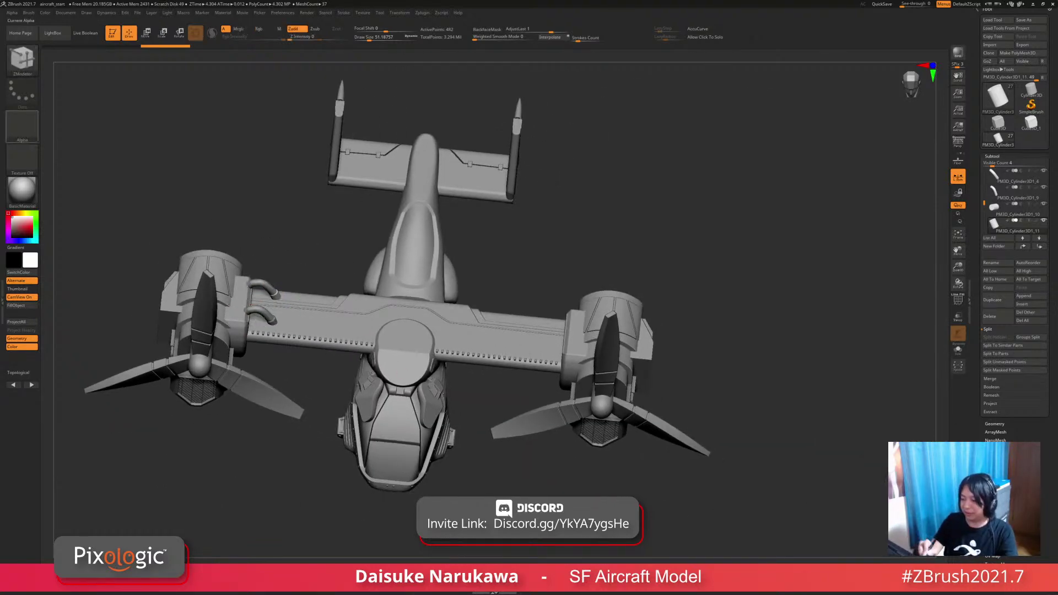
pyautogui.click(22, 59)
pyautogui.click(94, 72)
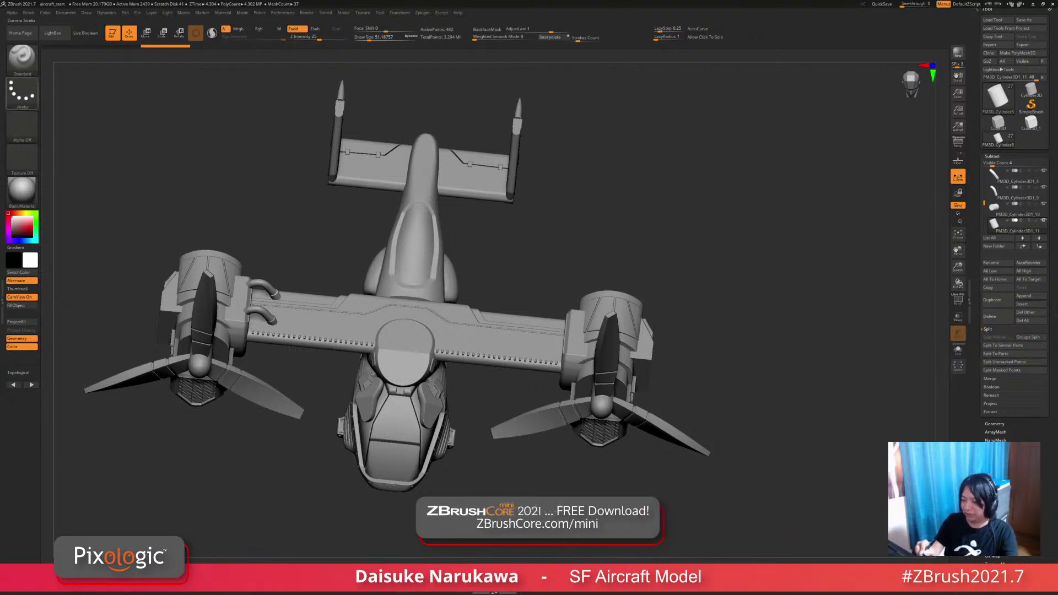
pyautogui.click(22, 91)
pyautogui.click(96, 99)
pyautogui.click(22, 124)
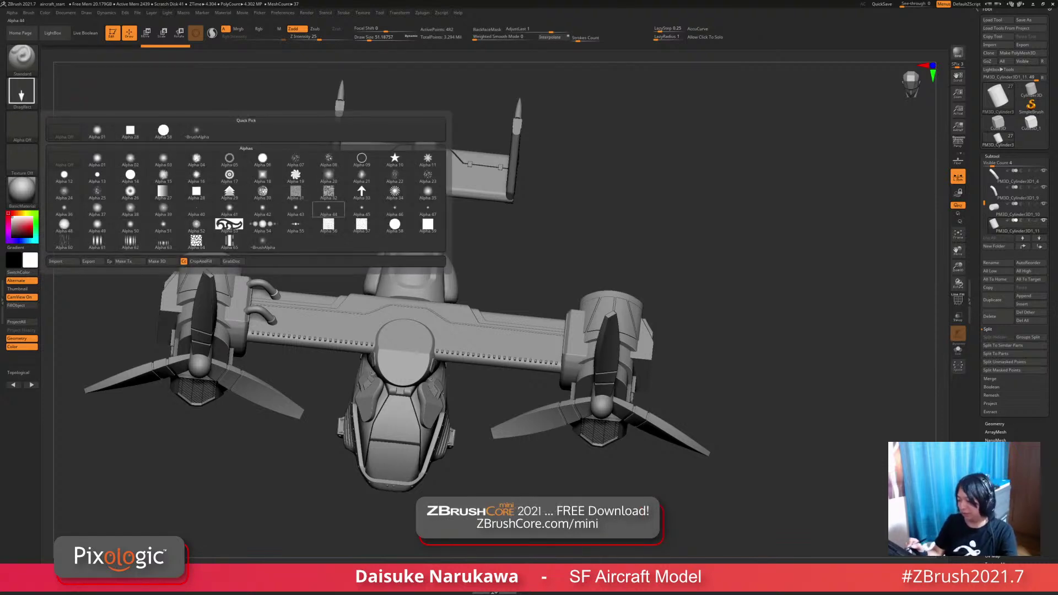
pyautogui.click(163, 132)
pyautogui.moveTo(317, 325); pyautogui.dragTo(306, 328, button='right')
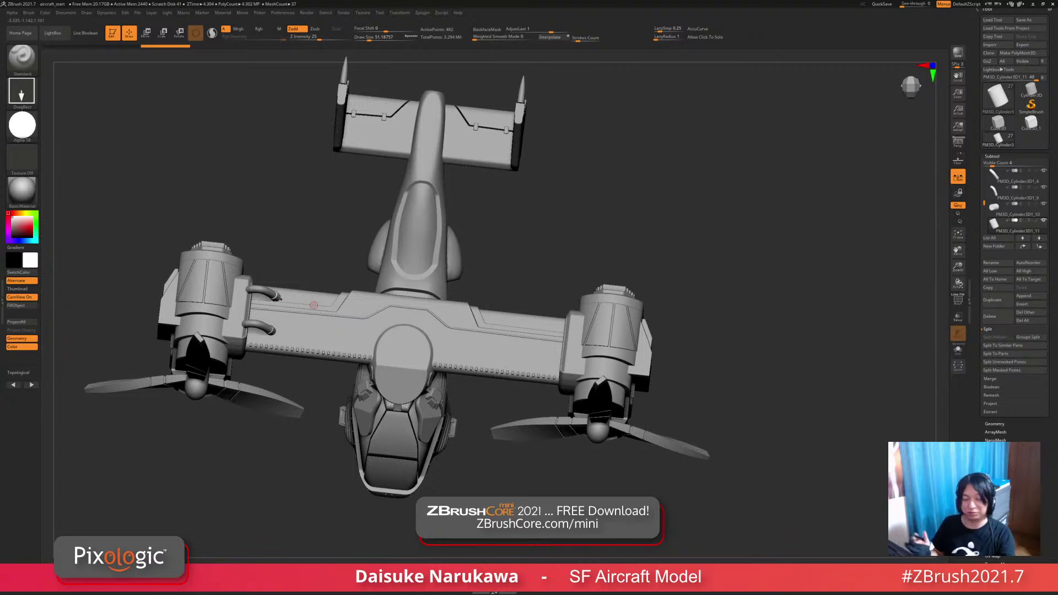
pyautogui.moveTo(301, 330); pyautogui.dragTo(295, 336, button='right')
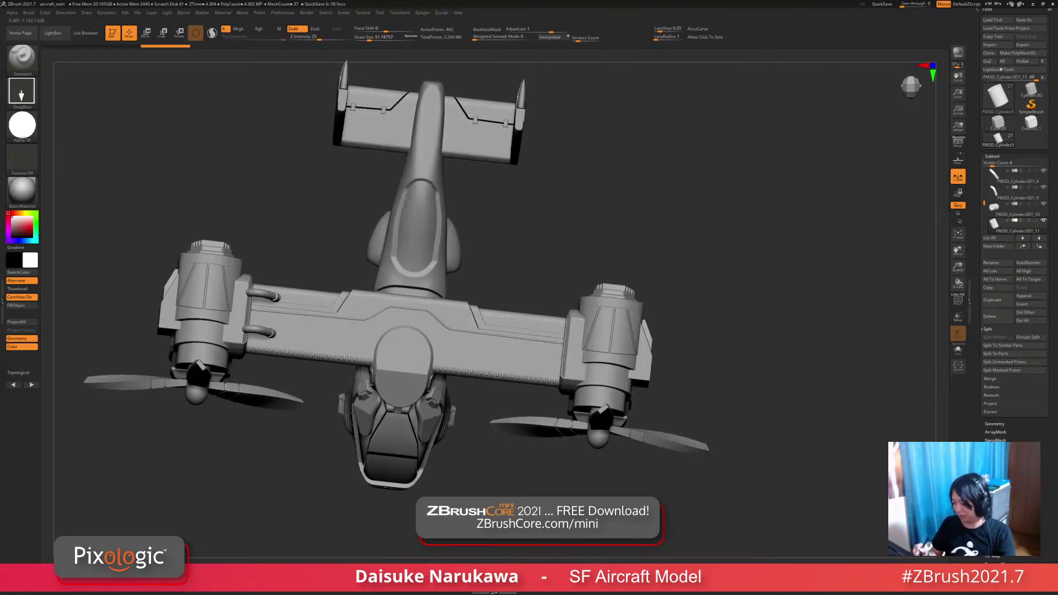
# Step: Select the engine mount subtool and merge both curved pipe subtools into it with MergeDown
pyautogui.keyDown('alt'); pyautogui.click(295, 335); pyautogui.keyUp('alt')
pyautogui.moveTo(315, 399)
pyautogui.mouseDown(button='right')
pyautogui.moveTo(280, 292)
pyautogui.moveTo(283, 337)
pyautogui.mouseUp(button='right')
pyautogui.keyDown('alt'); pyautogui.moveTo(430, 297); pyautogui.dragTo(381, 402, button='right'); pyautogui.keyUp('alt')
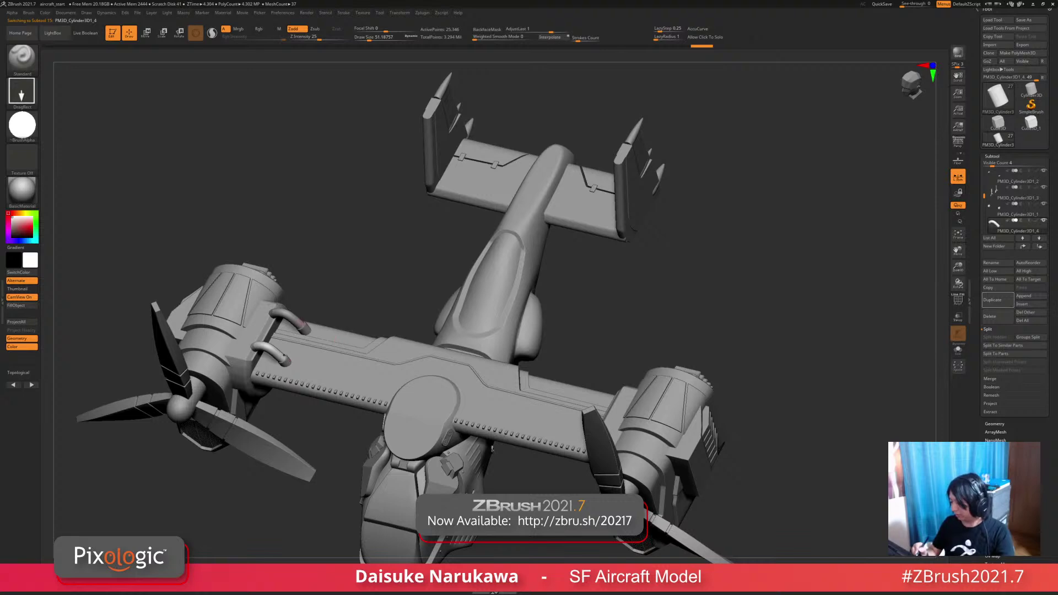
pyautogui.click(1014, 209)
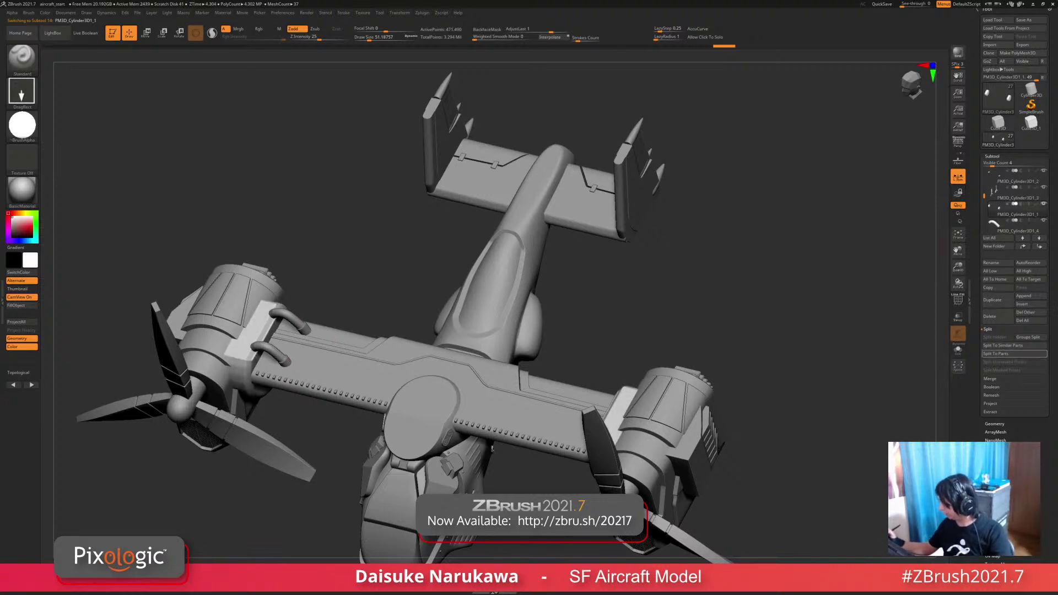
pyautogui.click(990, 379)
pyautogui.click(997, 353)
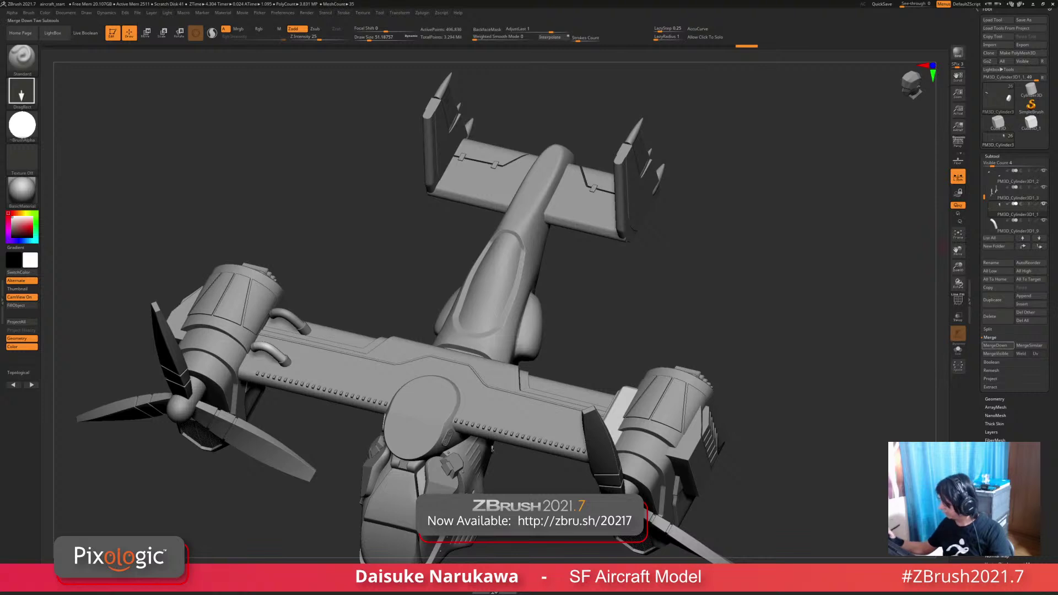
pyautogui.click(996, 345)
pyautogui.click(938, 358)
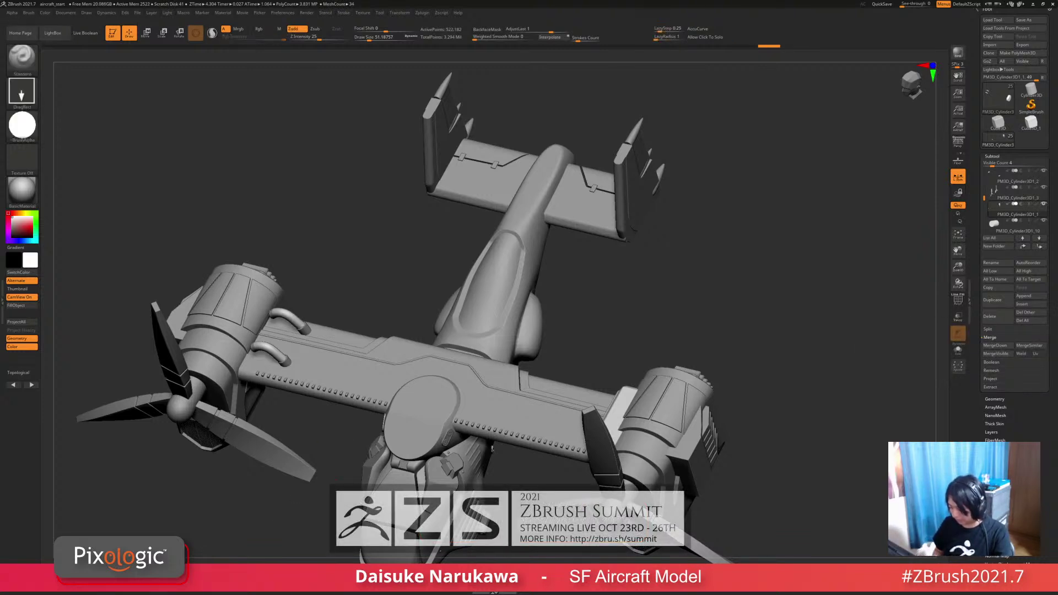
# Step: Hide the engine mount on the side opposite the pipes, leaving only the pipes visible in the merged subtool
pyautogui.moveTo(330, 458); pyautogui.dragTo(389, 455)
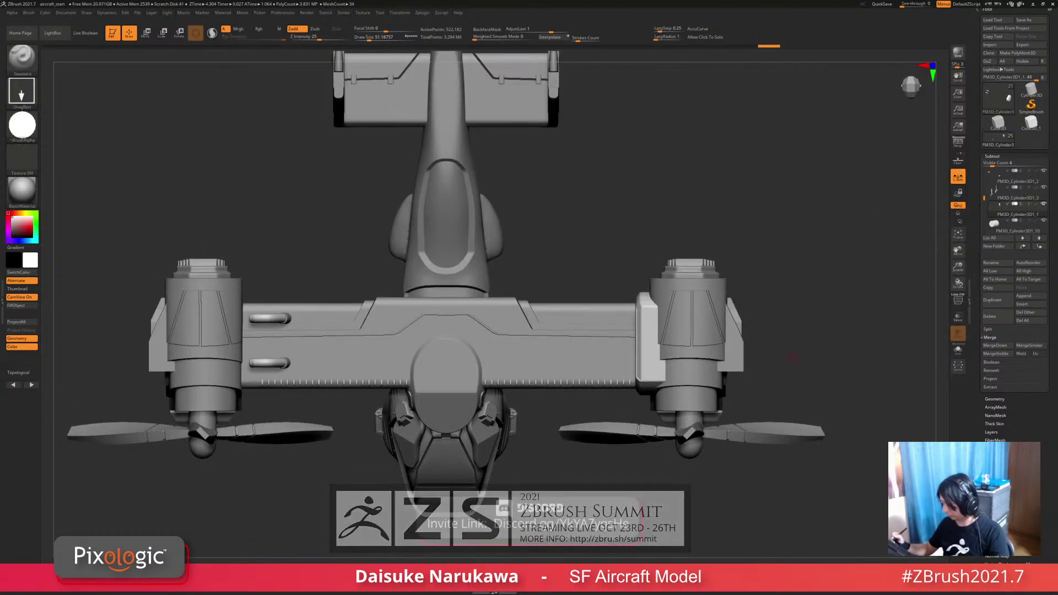
pyautogui.moveTo(792, 357); pyautogui.dragTo(769, 169)
pyautogui.keyDown('ctrl'); pyautogui.keyDown('shift'); pyautogui.moveTo(585, 252); pyautogui.dragTo(665, 454); pyautogui.keyUp('shift'); pyautogui.keyUp('ctrl')
pyautogui.moveTo(513, 457); pyautogui.dragTo(560, 518)
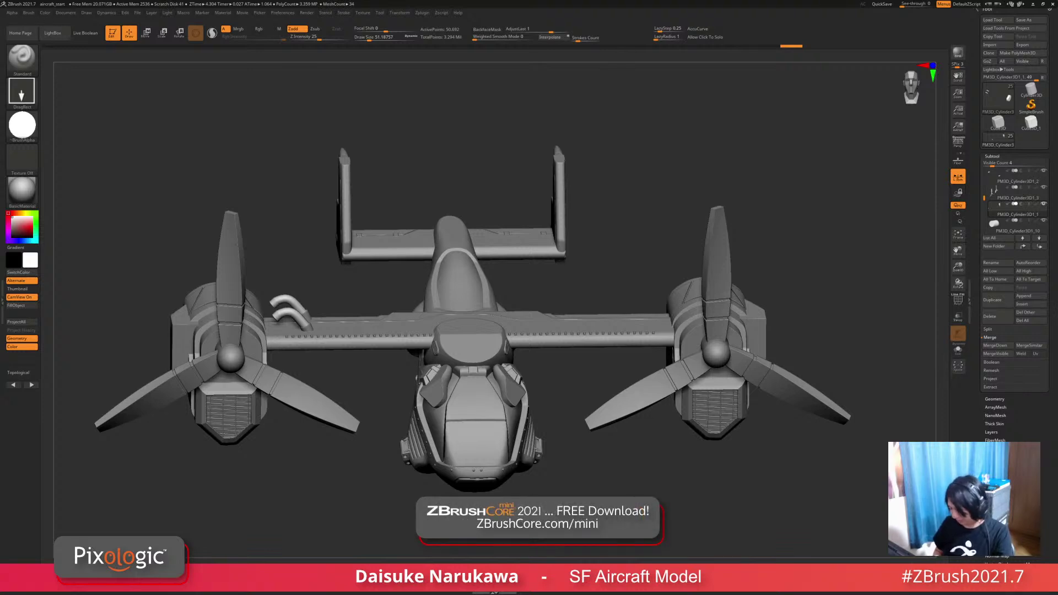
# Step: Split the hidden engine mount off from the two pipes into its own subtool
pyautogui.click(988, 329)
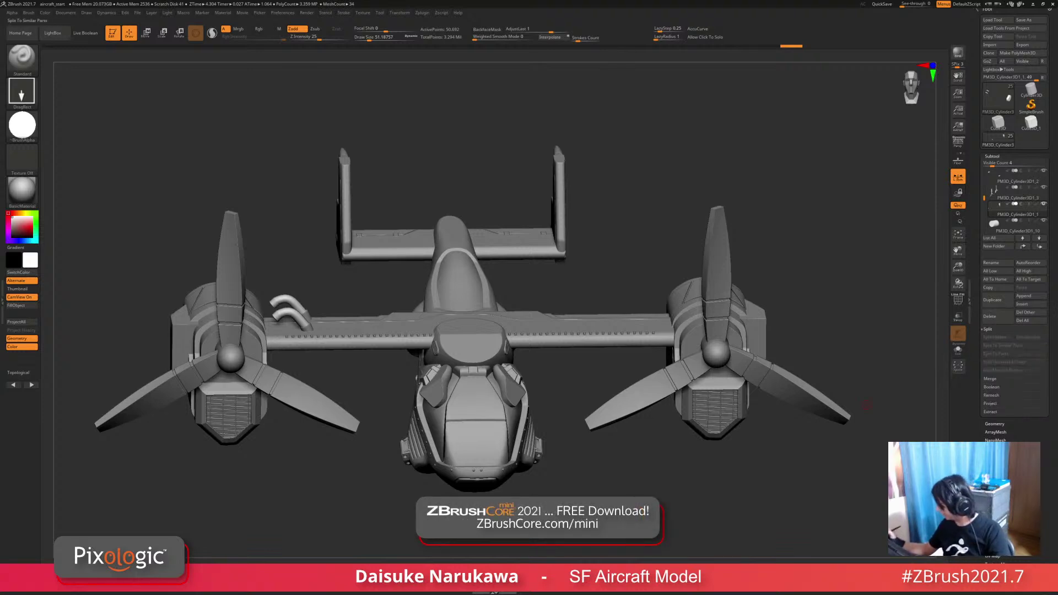
pyautogui.click(987, 329)
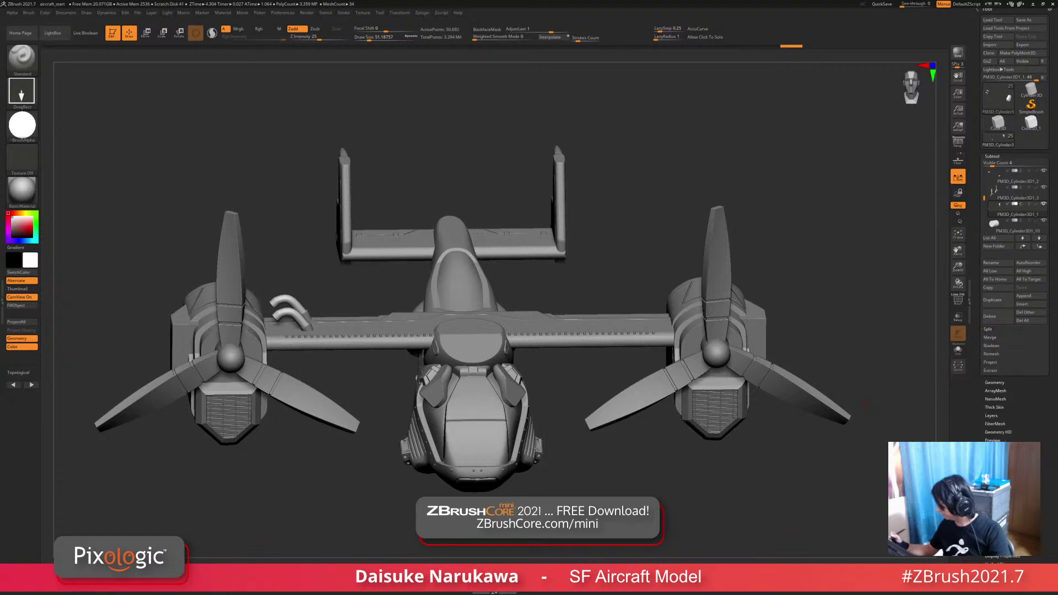
pyautogui.keyDown('ctrl'); pyautogui.keyDown('shift'); pyautogui.moveTo(624, 214); pyautogui.dragTo(768, 489); pyautogui.keyUp('shift'); pyautogui.keyUp('ctrl')
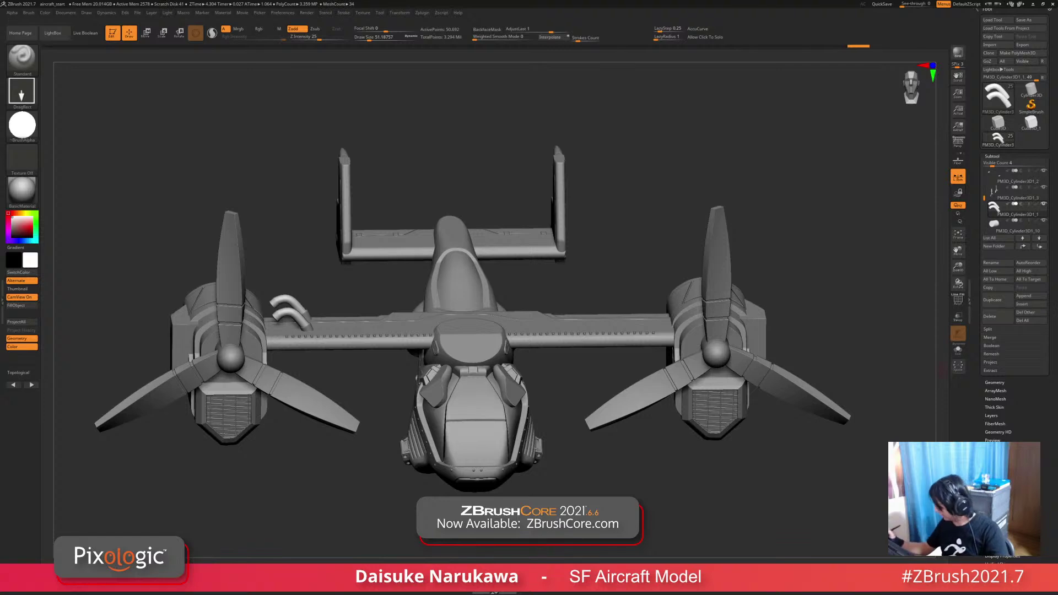
pyautogui.click(987, 329)
pyautogui.keyDown('alt'); pyautogui.moveTo(675, 438); pyautogui.dragTo(648, 453); pyautogui.keyUp('alt')
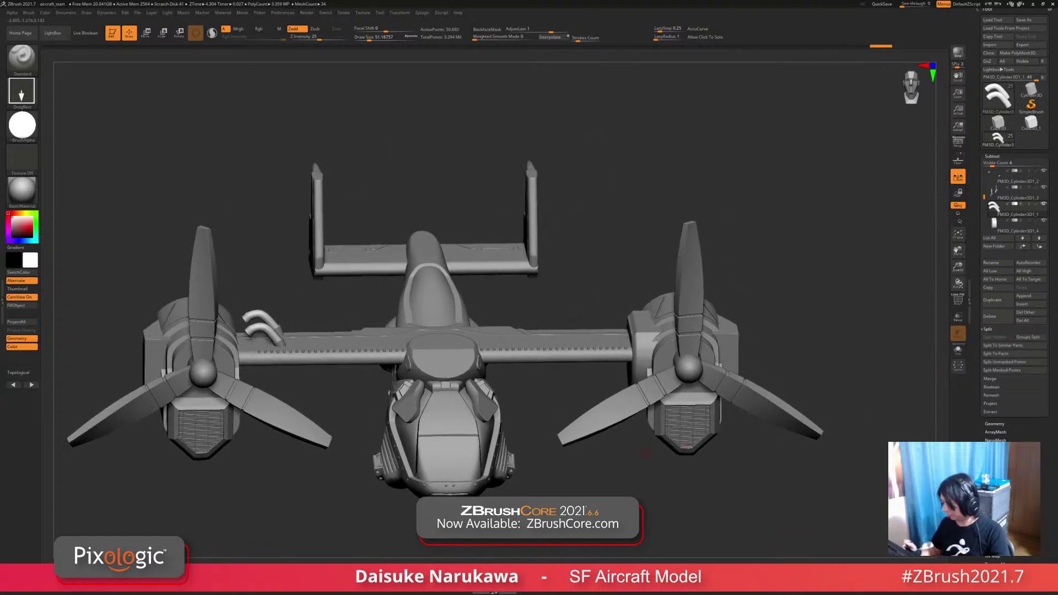
# Step: Select the separated engine mount and mirror it to the pipe side of the aircraft
pyautogui.keyDown('alt'); pyautogui.click(655, 337); pyautogui.keyUp('alt')
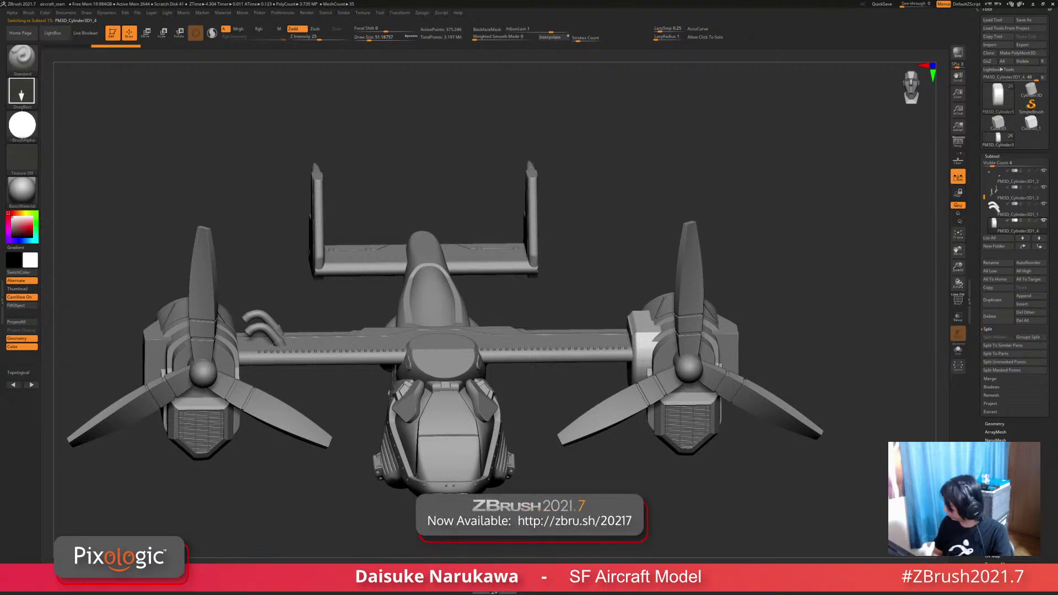
pyautogui.hotkey('ctrl', 'shift', 'd')
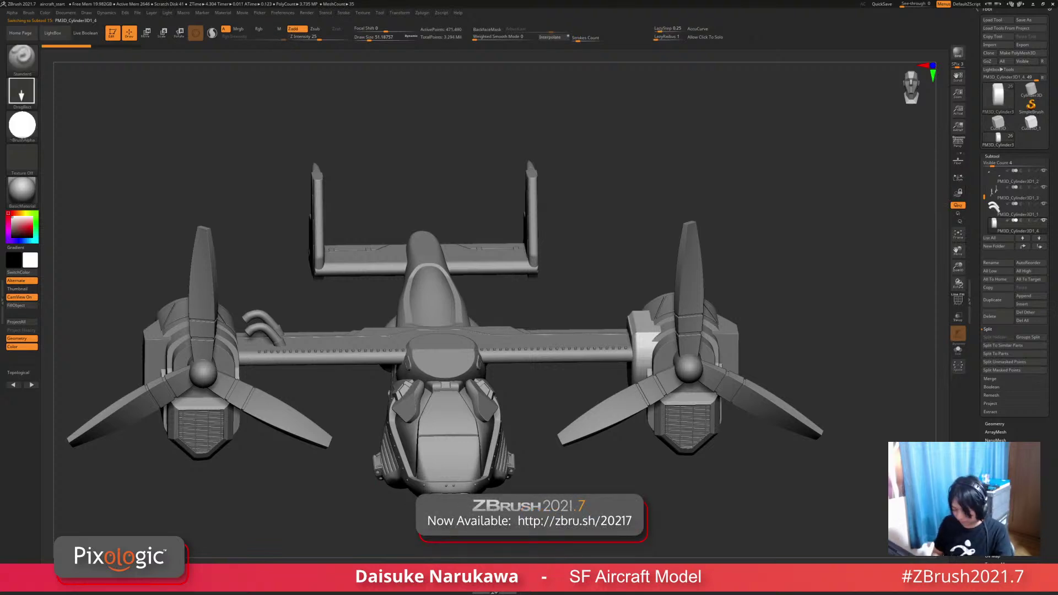
pyautogui.hotkey('ctrl', 'shift', 'z')
# Step: Try to mirror the two curved pipes onto the opposite wing
pyautogui.keyDown('alt'); pyautogui.click(274, 340); pyautogui.keyUp('alt')
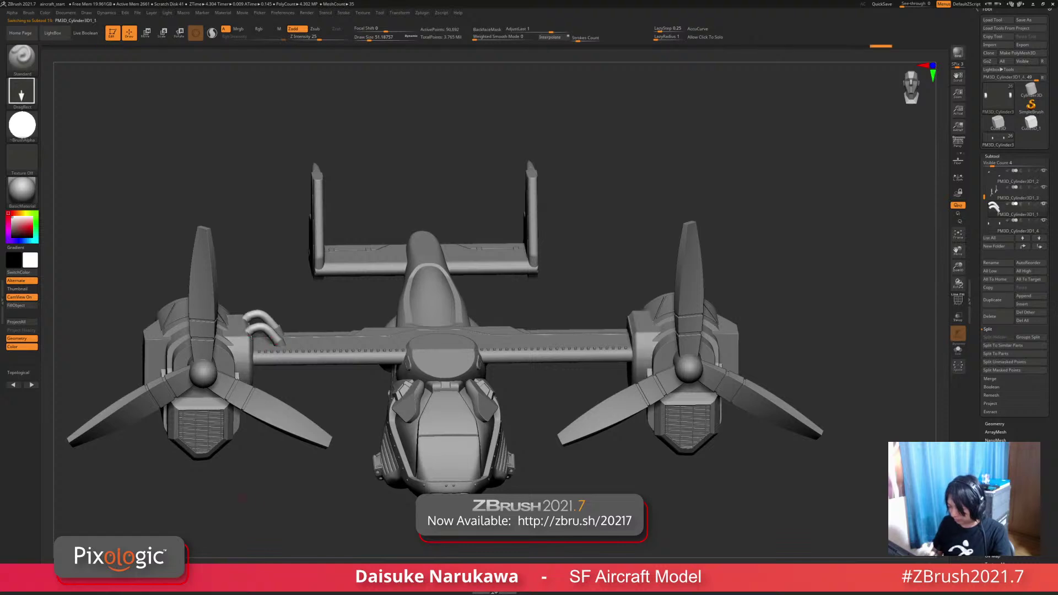
pyautogui.moveTo(331, 198); pyautogui.dragTo(334, 234)
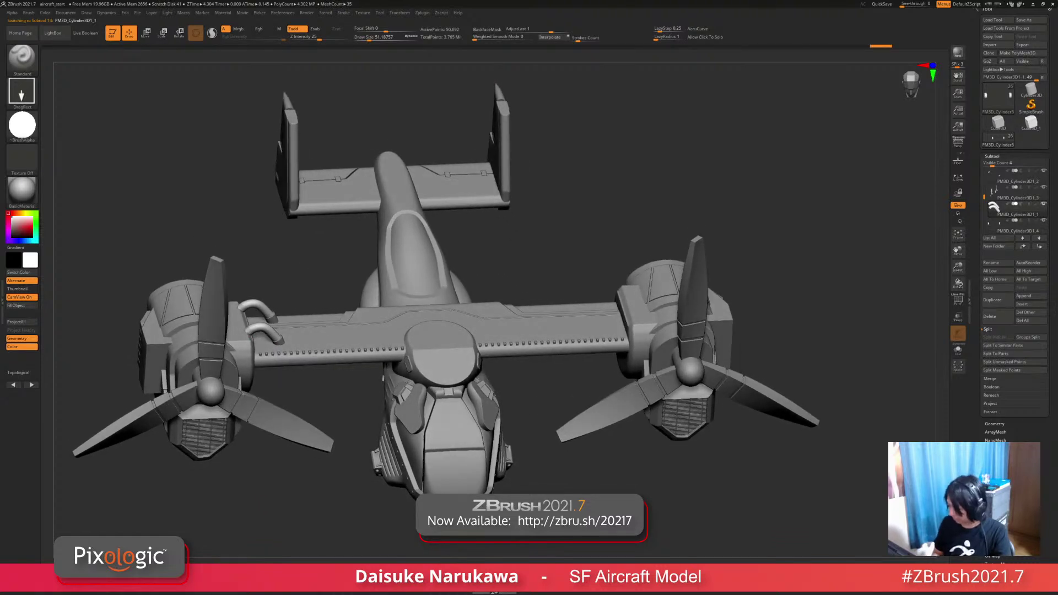
pyautogui.moveTo(320, 368)
pyautogui.mouseDown()
pyautogui.moveTo(352, 385)
pyautogui.moveTo(338, 377)
pyautogui.mouseUp()
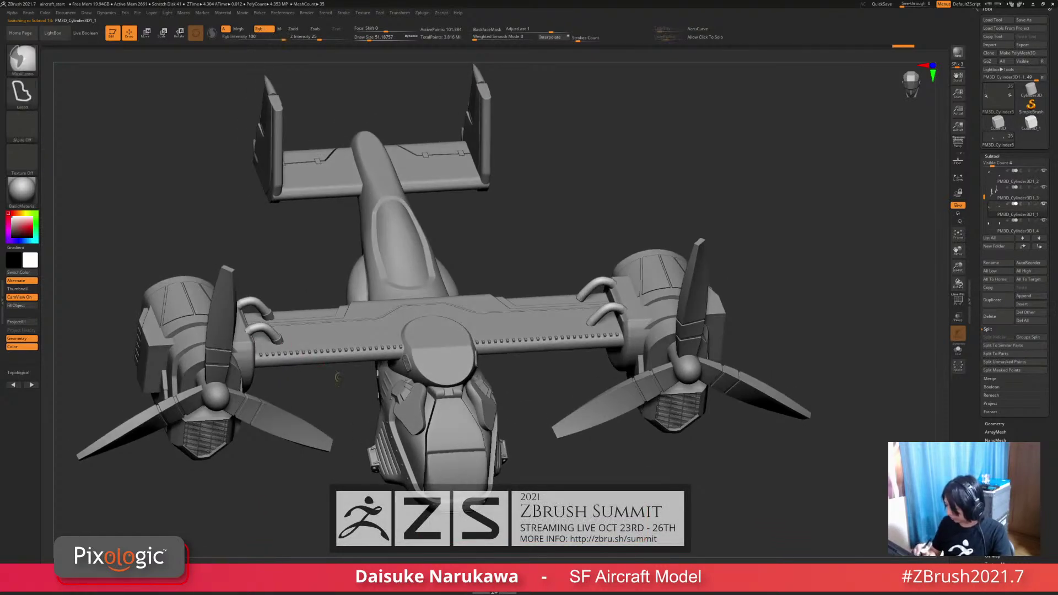
pyautogui.hotkey('ctrl', 'z')
# Step: Merge the two cylindrical pipe end caps into one subtool
pyautogui.moveTo(1020, 225)
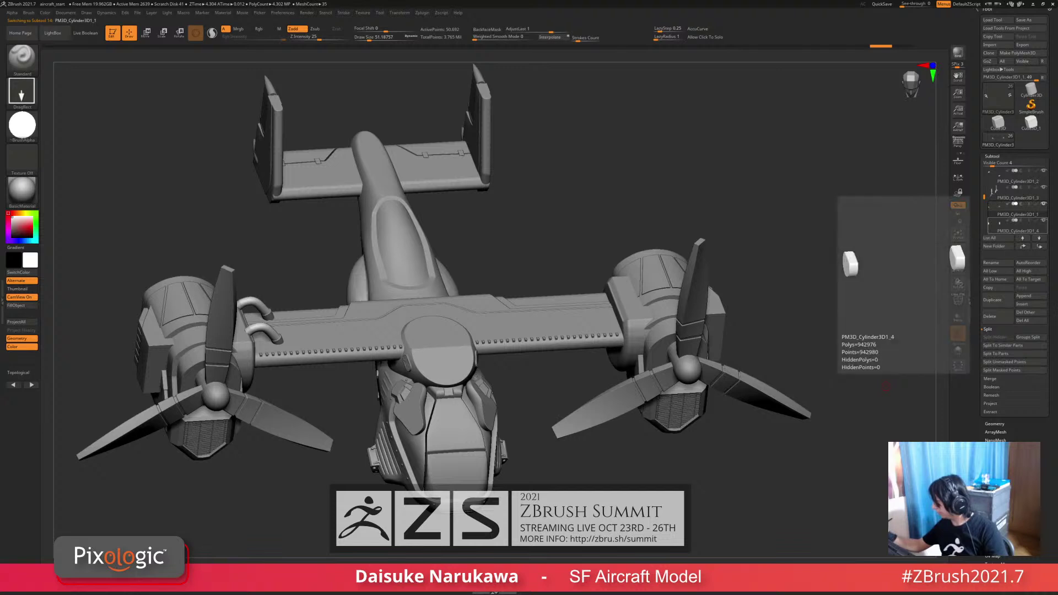
pyautogui.keyDown('alt'); pyautogui.click(279, 339); pyautogui.keyUp('alt')
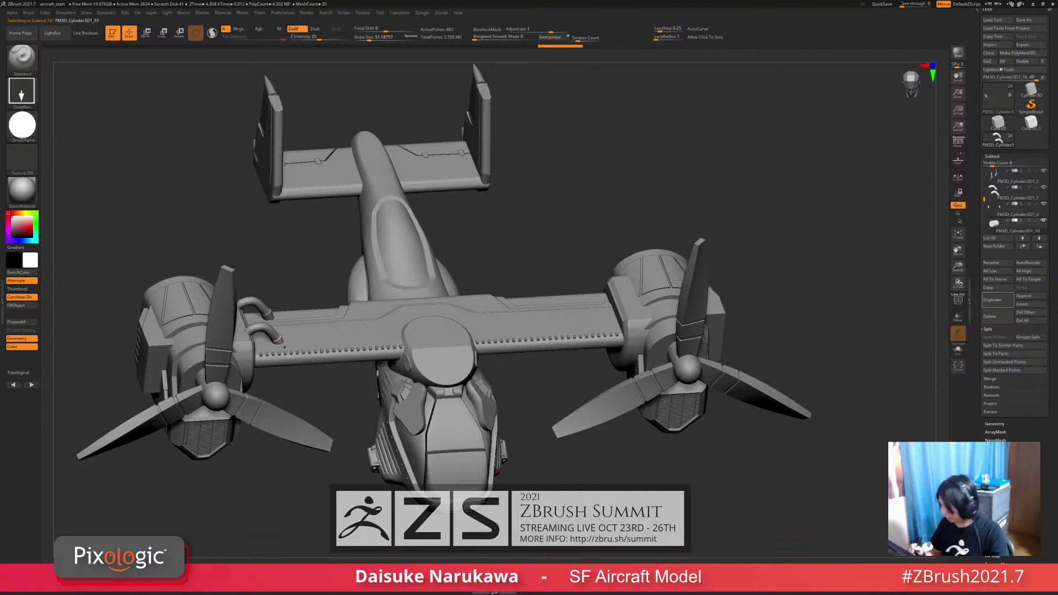
pyautogui.moveTo(993, 164); pyautogui.dragTo(1007, 165)
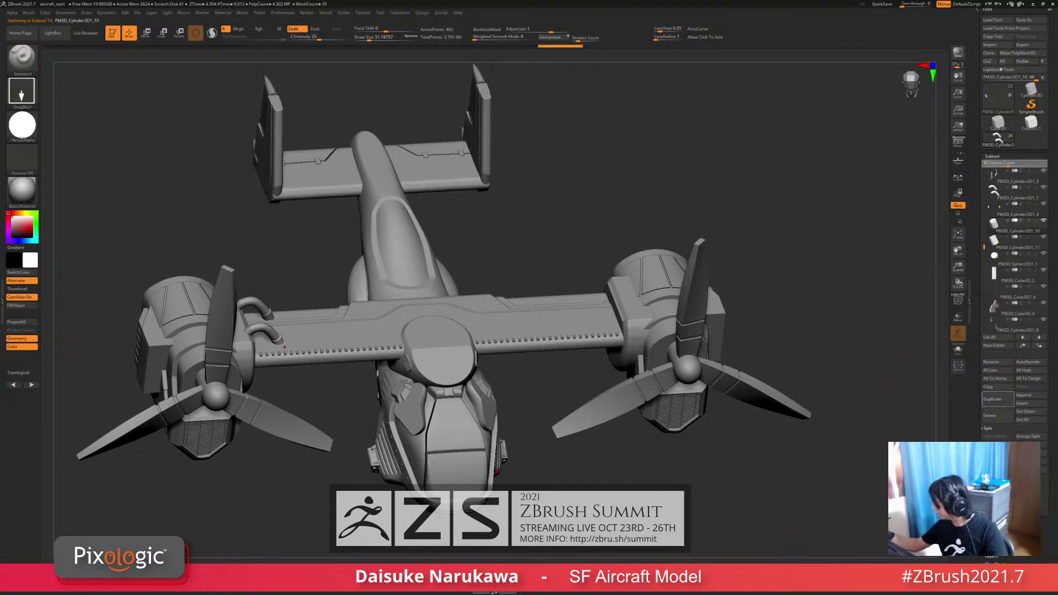
pyautogui.moveTo(1018, 210)
pyautogui.click(1017, 242)
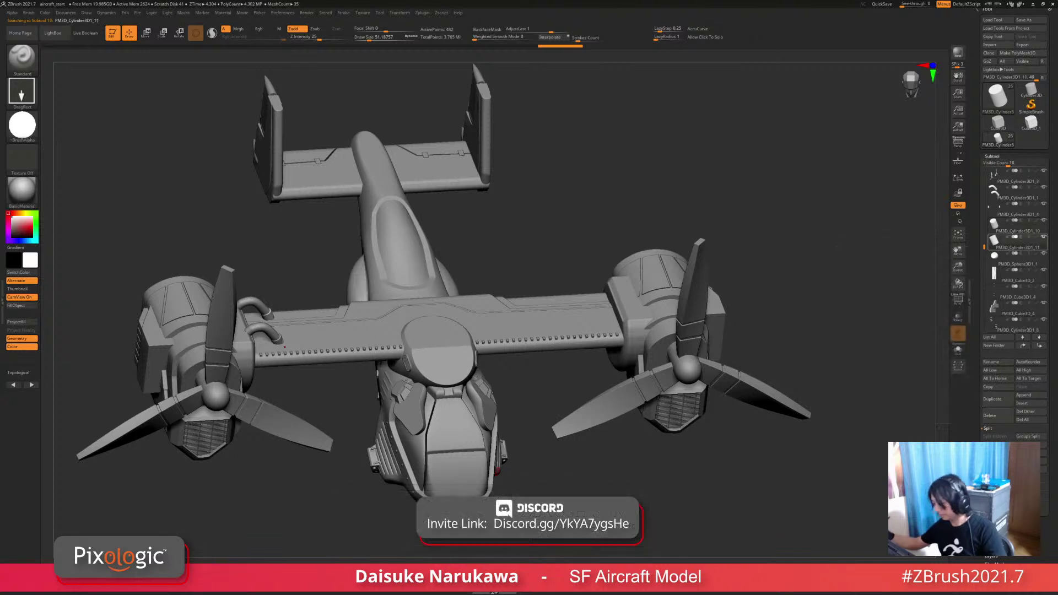
pyautogui.click(1017, 226)
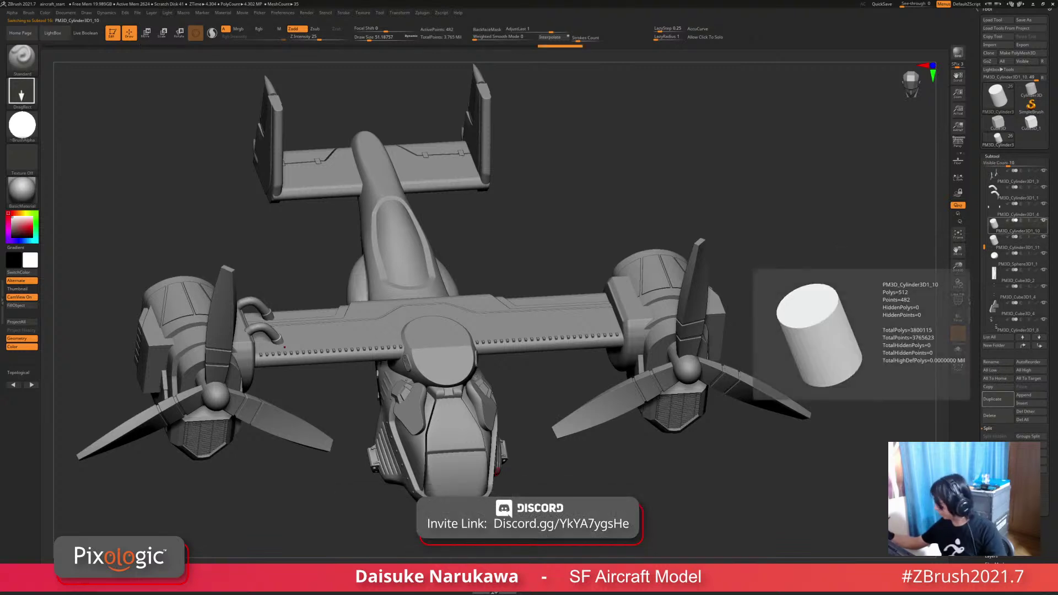
pyautogui.click(990, 478)
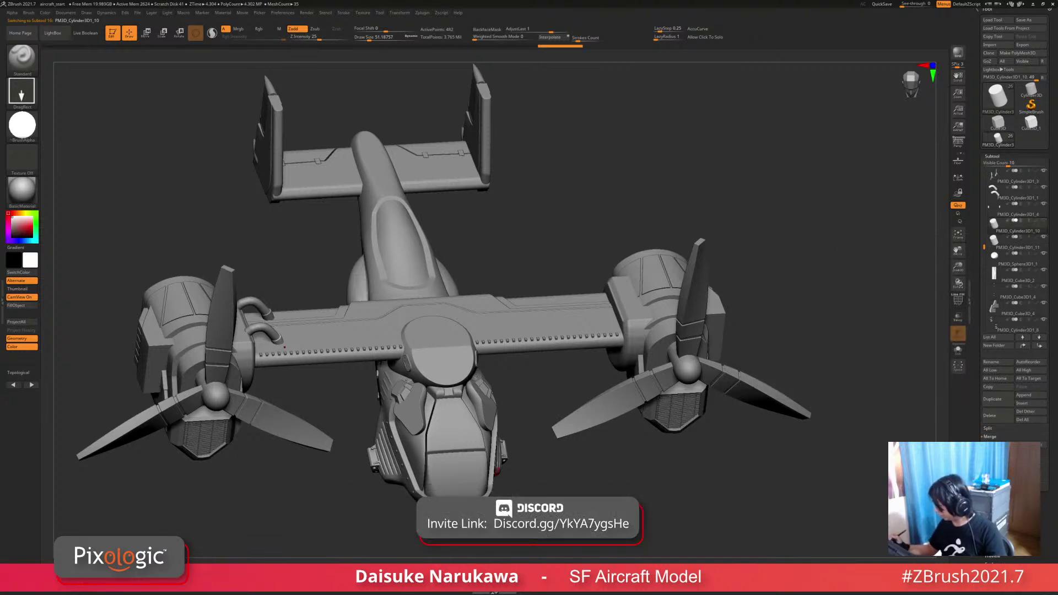
pyautogui.click(998, 445)
pyautogui.click(878, 448)
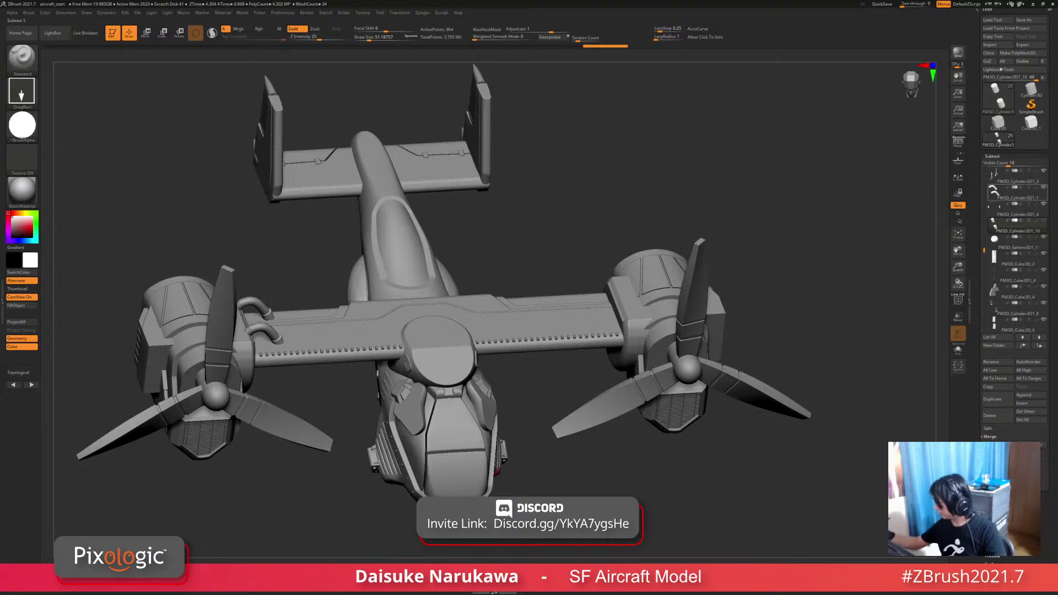
# Step: Reorder the merged caps directly below the curved pipes and merge them into the pipe subtool
pyautogui.click(1017, 193)
pyautogui.moveTo(1018, 227); pyautogui.dragTo(1018, 204)
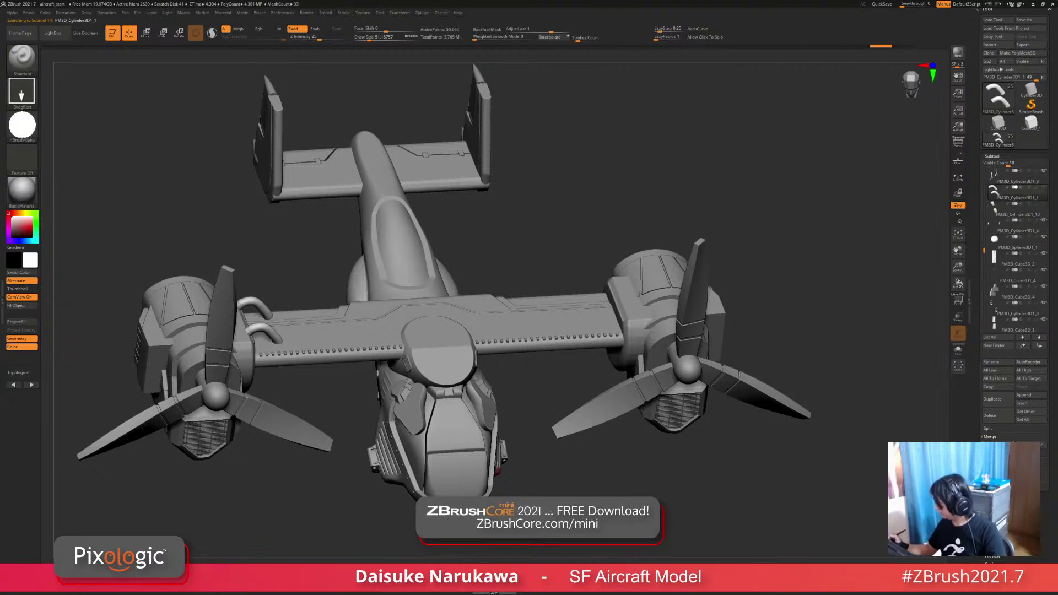
pyautogui.click(998, 444)
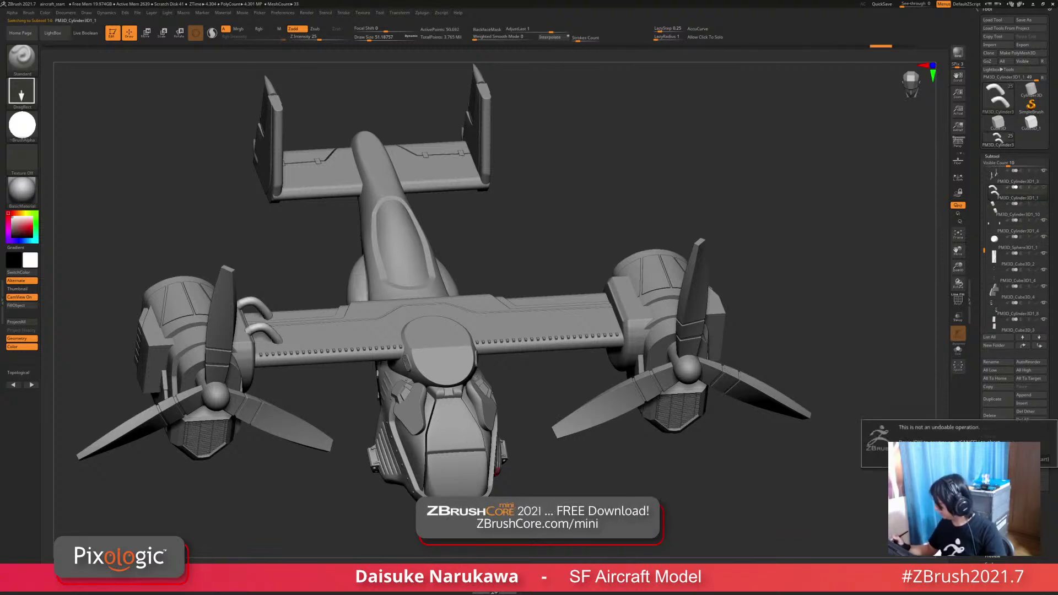
pyautogui.click(879, 447)
# Step: Mirror the capped pipes onto the opposite wing and inspect both sides of the aircraft
pyautogui.keyDown('alt'); pyautogui.moveTo(662, 193); pyautogui.dragTo(689, 205); pyautogui.keyUp('alt')
pyautogui.hotkey('ctrl', 'm')
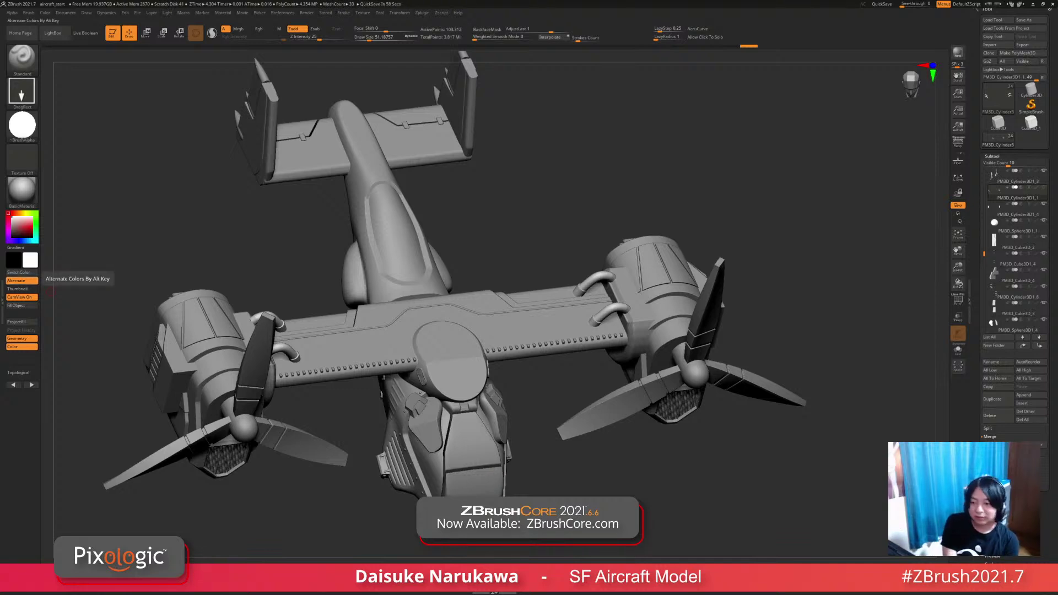
pyautogui.moveTo(650, 430)
pyautogui.mouseDown(button='right')
pyautogui.moveTo(629, 242)
pyautogui.moveTo(628, 287)
pyautogui.mouseUp(button='right')
pyautogui.moveTo(628, 287); pyautogui.dragTo(556, 342, button='right')
pyautogui.keyDown('ctrl'); pyautogui.moveTo(506, 461); pyautogui.dragTo(506, 452, button='right'); pyautogui.keyUp('ctrl')
pyautogui.moveTo(505, 451)
pyautogui.keyDown('alt'); pyautogui.mouseDown(button='right')
pyautogui.moveTo(516, 473)
pyautogui.moveTo(495, 519)
pyautogui.mouseUp(button='right'); pyautogui.keyUp('alt')
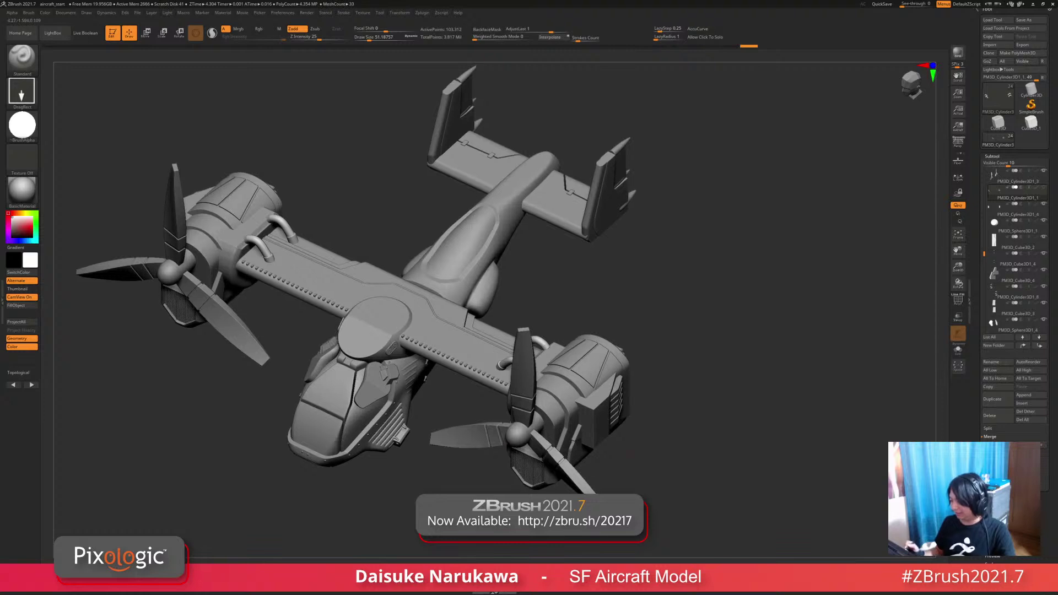
pyautogui.keyDown('ctrl'); pyautogui.moveTo(673, 493); pyautogui.dragTo(672, 461, button='right'); pyautogui.keyUp('ctrl')
pyautogui.moveTo(672, 460)
pyautogui.keyDown('alt'); pyautogui.mouseDown(button='right')
pyautogui.moveTo(648, 450)
pyautogui.moveTo(661, 420)
pyautogui.mouseUp(button='right'); pyautogui.keyUp('alt')
# Step: Select the round dome at the wing's centre and fill it with grey-blue #5A6E75 from the ZColor palette
pyautogui.keyDown('alt'); pyautogui.click(370, 322); pyautogui.keyUp('alt')
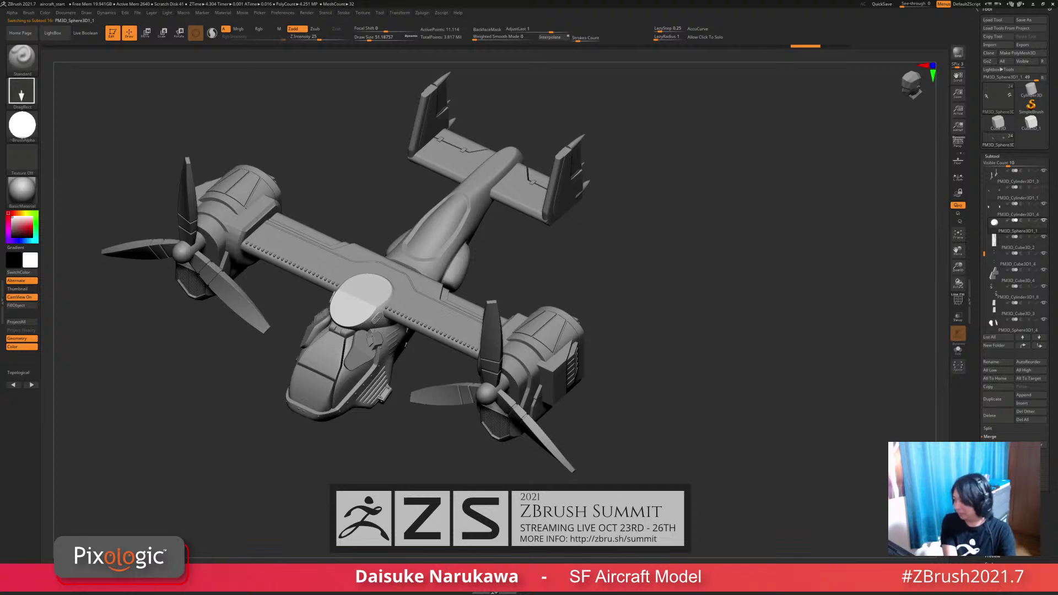
pyautogui.click(422, 12)
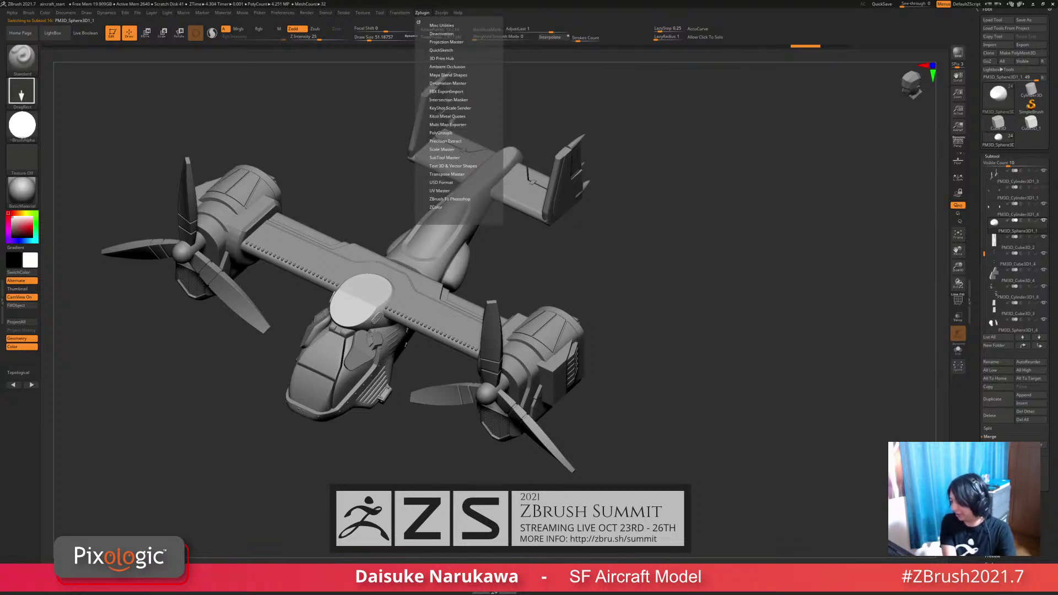
pyautogui.click(435, 207)
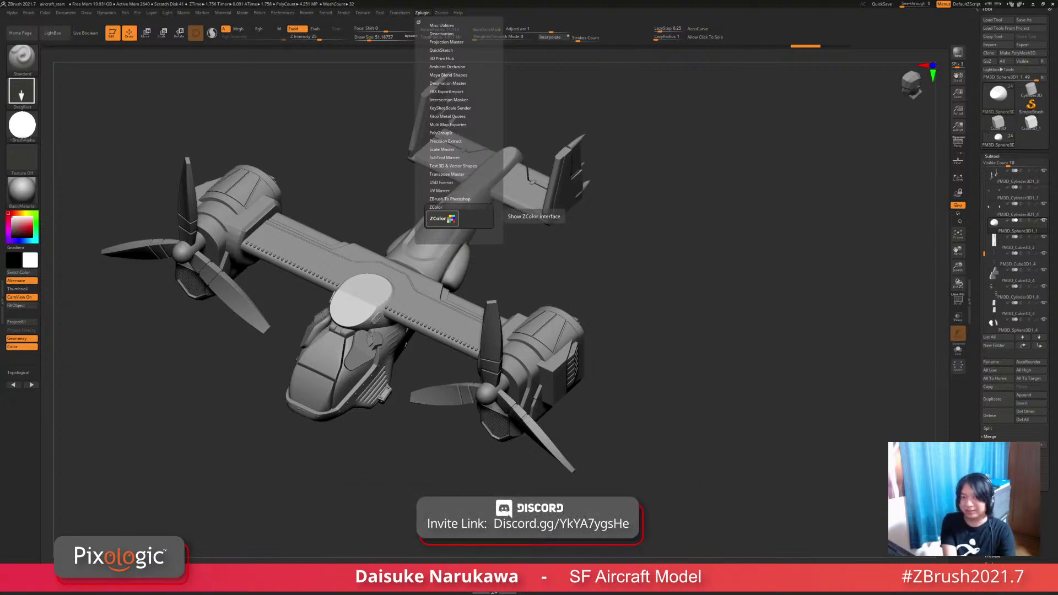
pyautogui.click(441, 219)
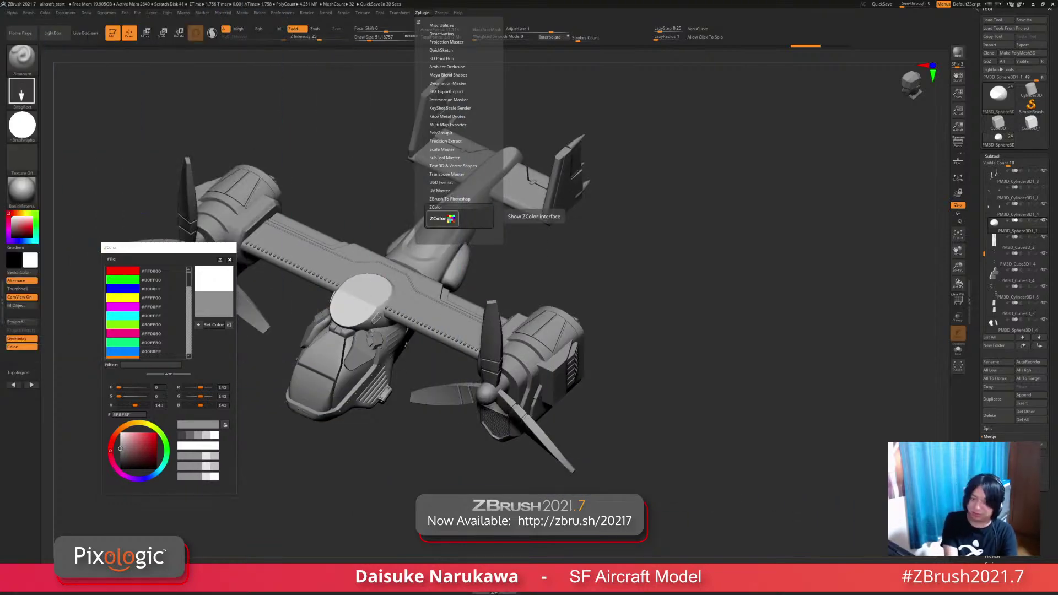
pyautogui.click(439, 219)
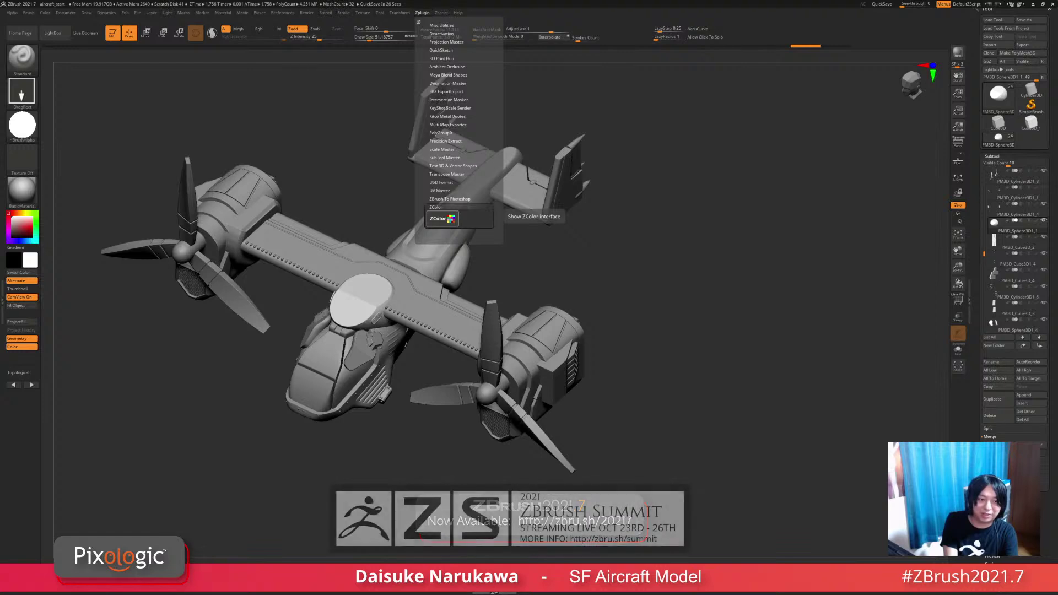
pyautogui.click(441, 219)
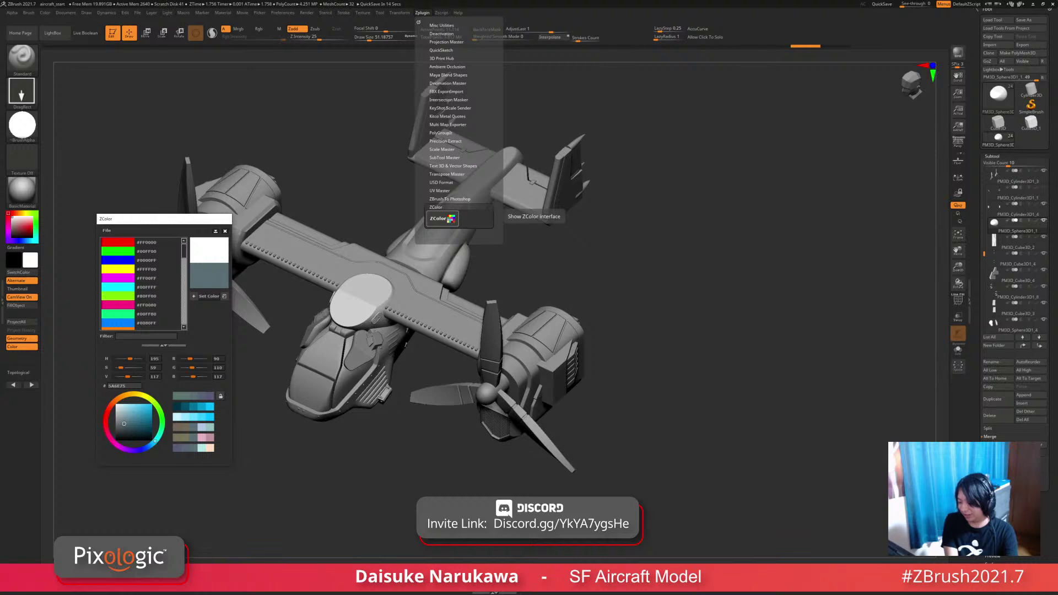
pyautogui.click(444, 219)
pyautogui.moveTo(138, 219); pyautogui.dragTo(97, 306)
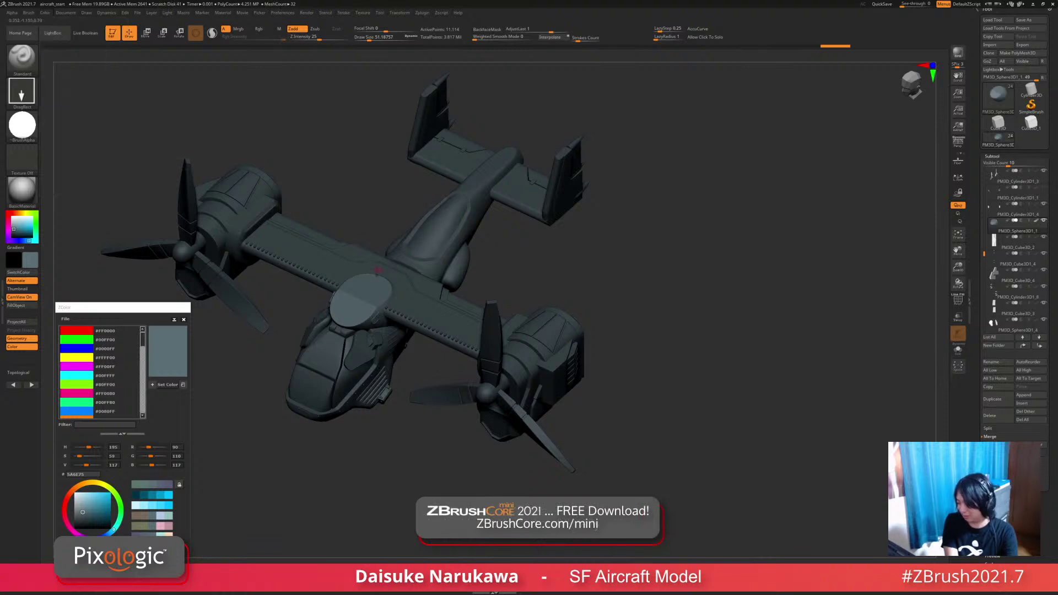
# Step: Fill the main wing and the row of rivets along its front edge with the same grey-blue colour
pyautogui.keyDown('alt'); pyautogui.click(368, 293); pyautogui.keyUp('alt')
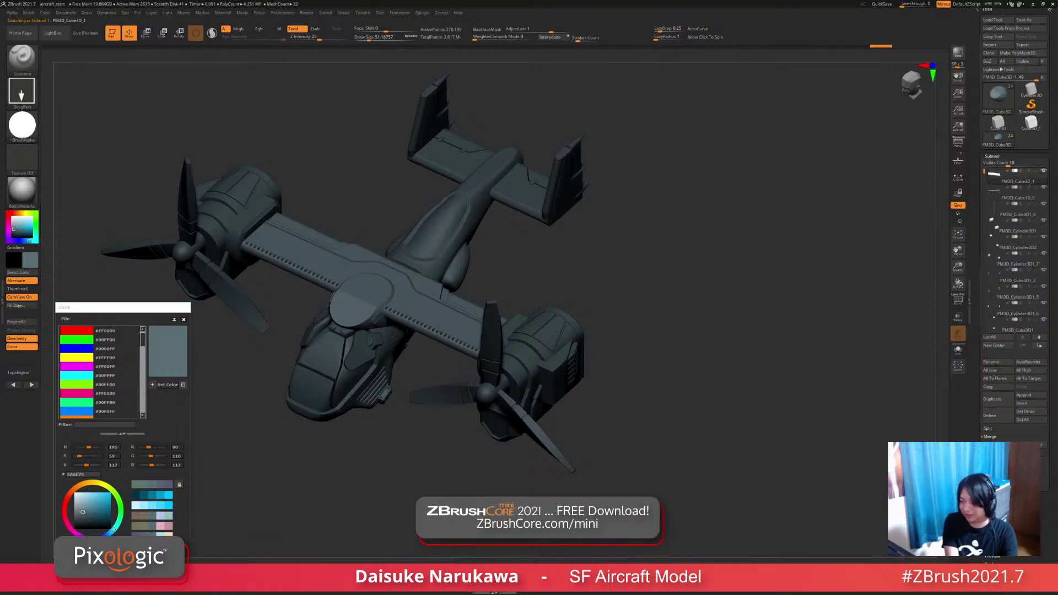
pyautogui.click(45, 12)
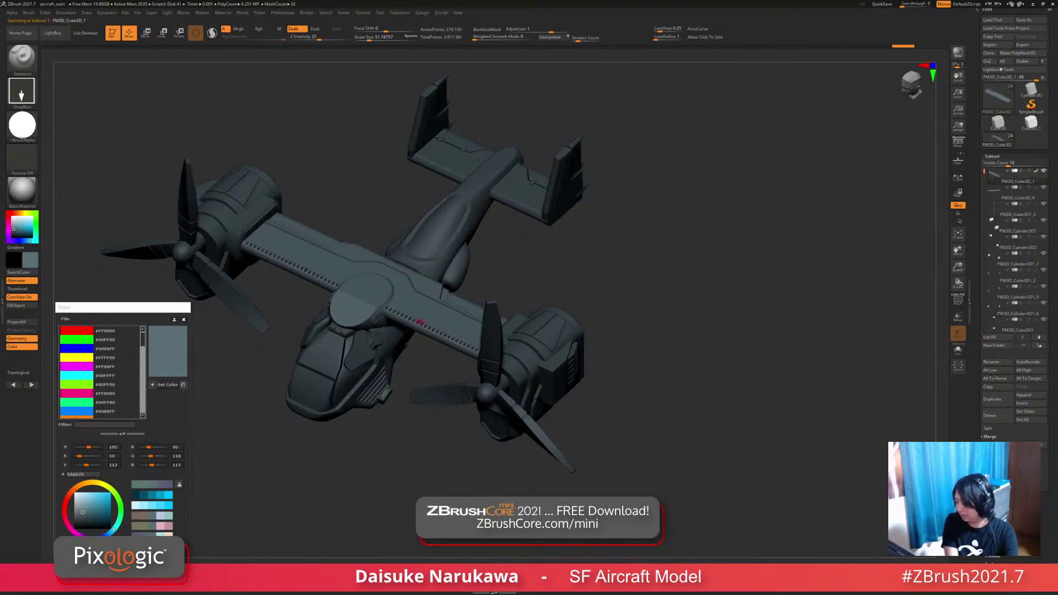
pyautogui.keyDown('alt'); pyautogui.click(419, 322); pyautogui.keyUp('alt')
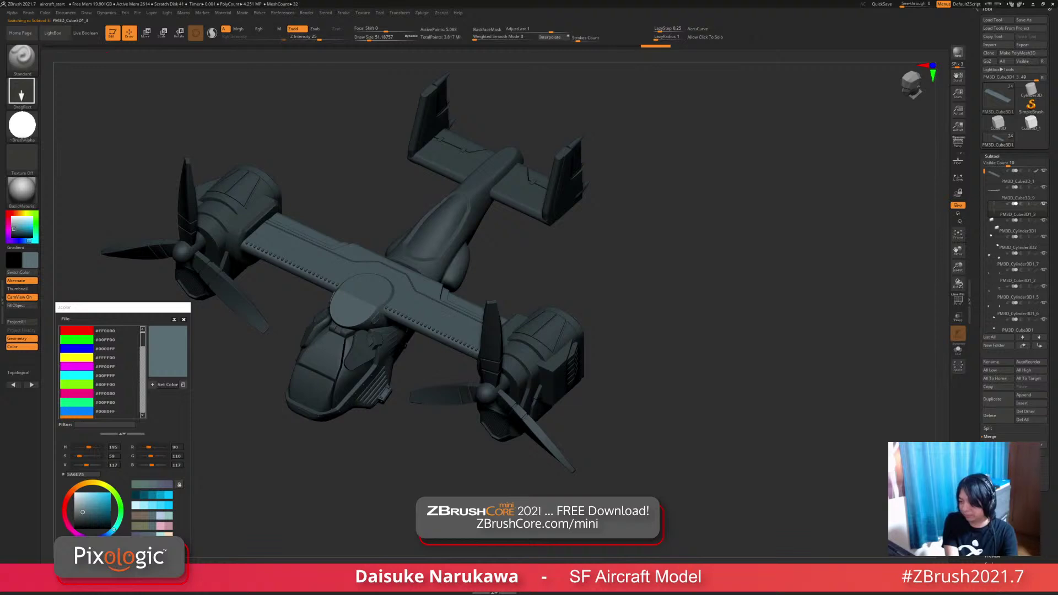
pyautogui.click(45, 12)
pyautogui.click(66, 160)
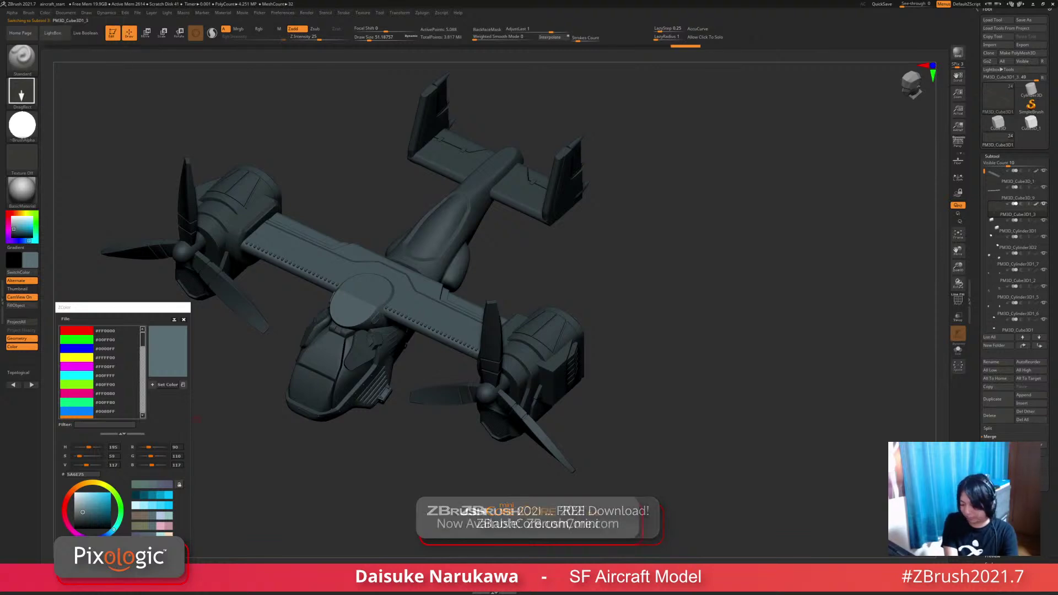
pyautogui.click(98, 509)
pyautogui.click(110, 533)
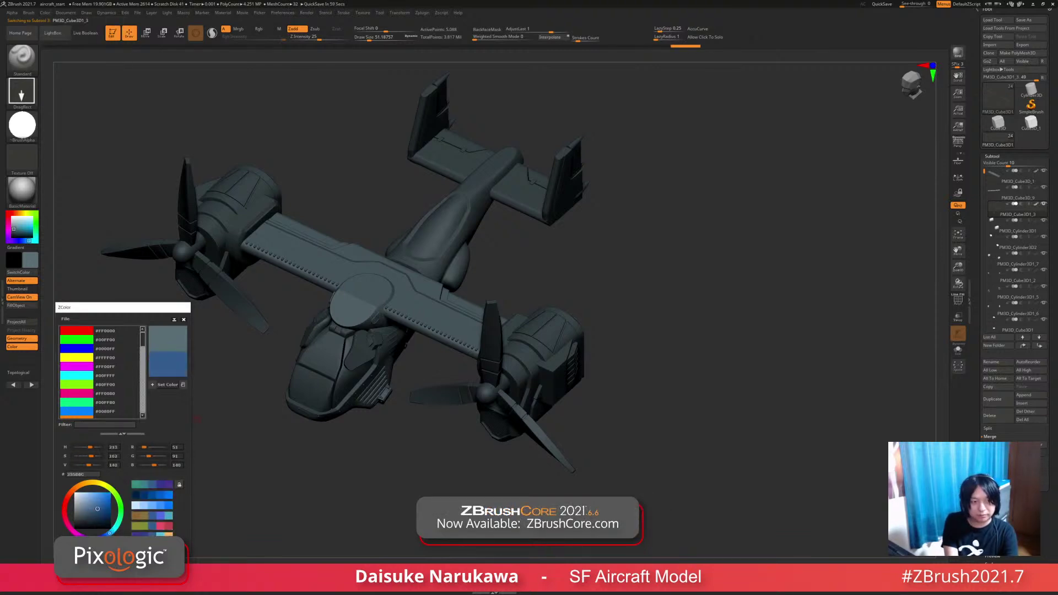
pyautogui.click(111, 533)
pyautogui.click(96, 509)
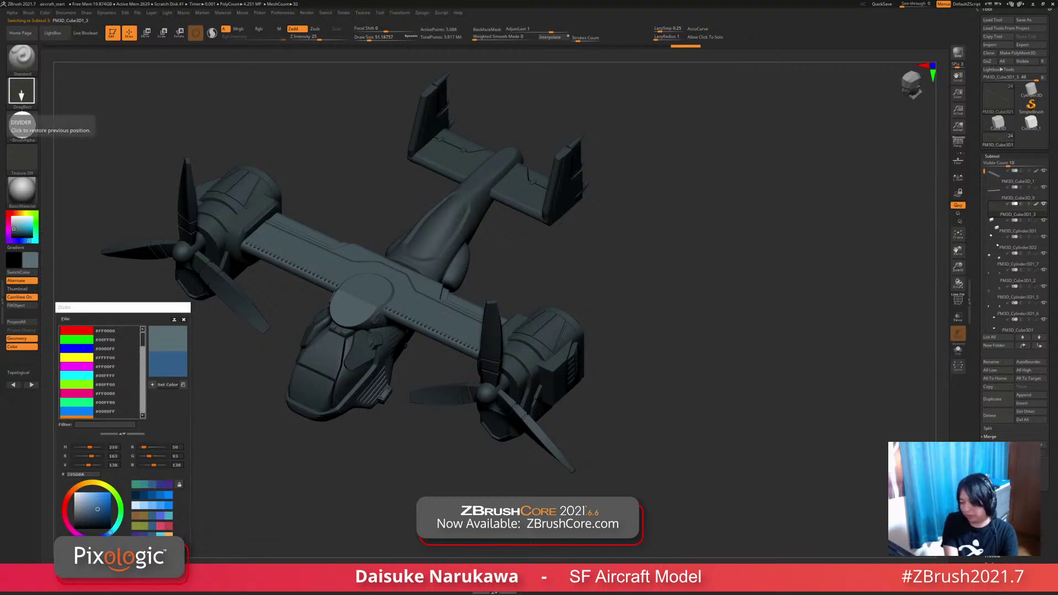
pyautogui.moveTo(106, 312); pyautogui.dragTo(104, 294)
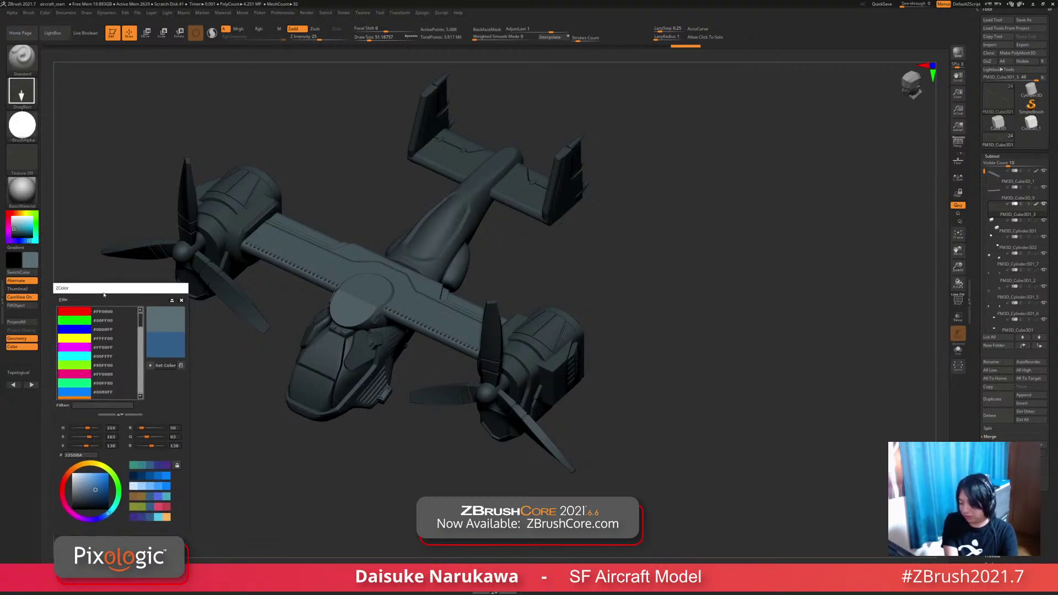
pyautogui.moveTo(259, 469); pyautogui.dragTo(282, 453)
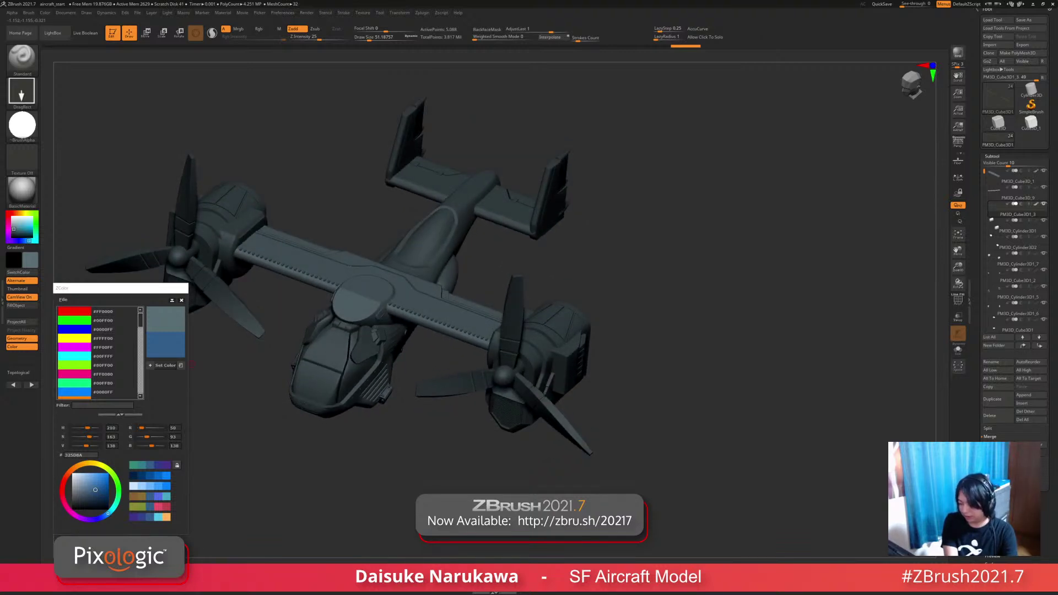
pyautogui.moveTo(95, 490)
pyautogui.mouseDown()
pyautogui.moveTo(84, 507)
pyautogui.moveTo(100, 482)
pyautogui.mouseUp()
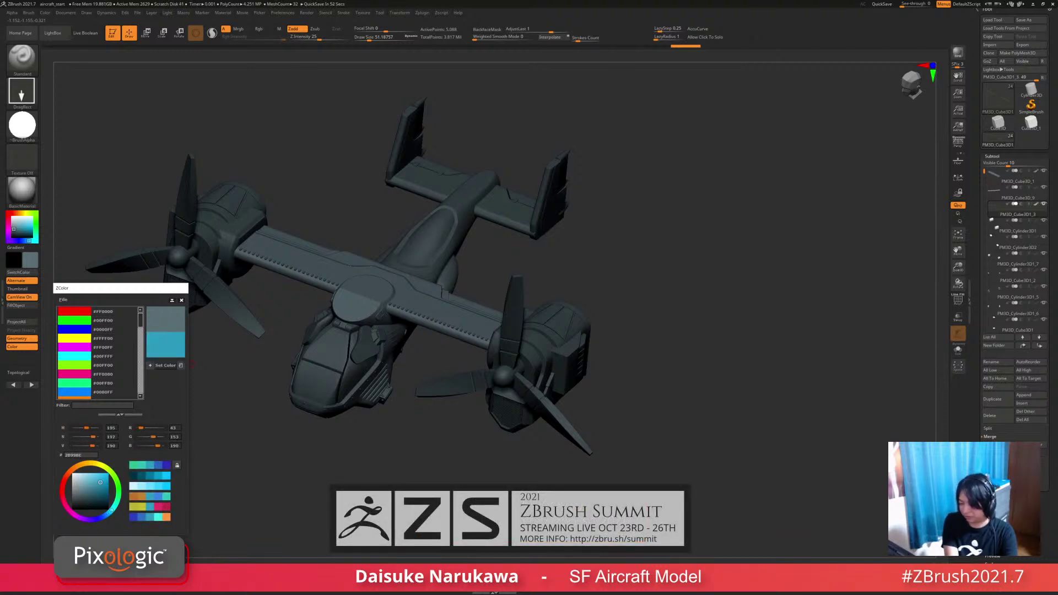
pyautogui.click(182, 301)
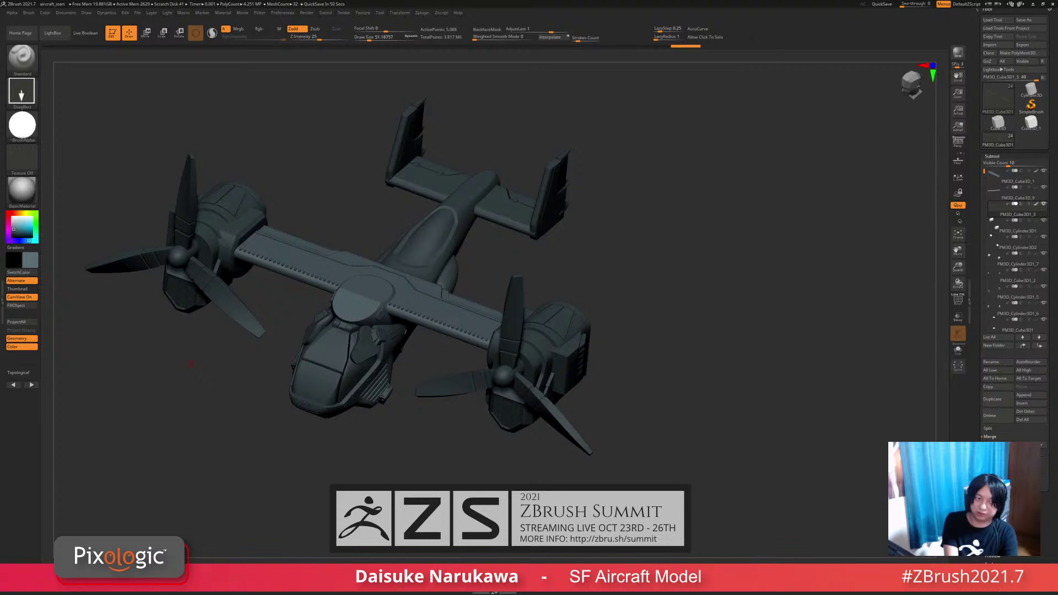
# Step: Reopen the ZColor palette and set the active colour to dark navy #19304D
pyautogui.click(30, 260)
pyautogui.moveTo(22, 138); pyautogui.dragTo(149, 285)
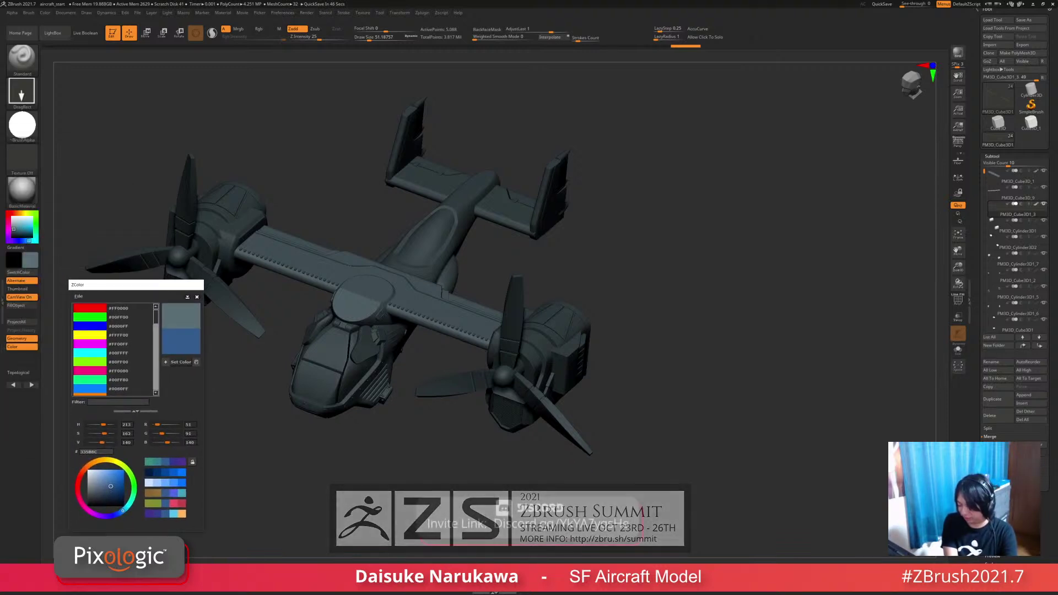
pyautogui.moveTo(111, 486); pyautogui.dragTo(109, 495)
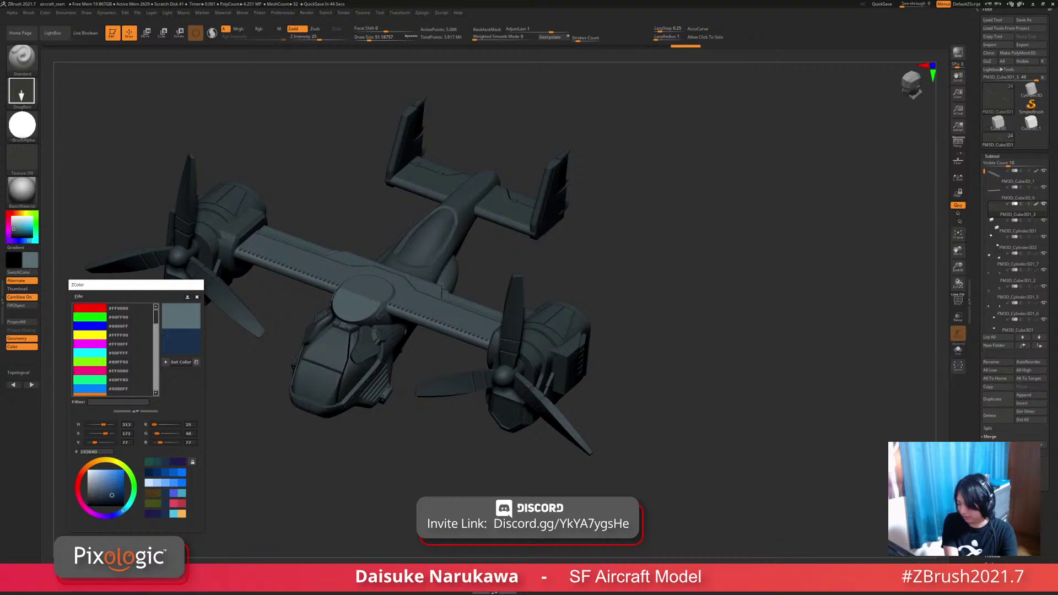
pyautogui.click(180, 362)
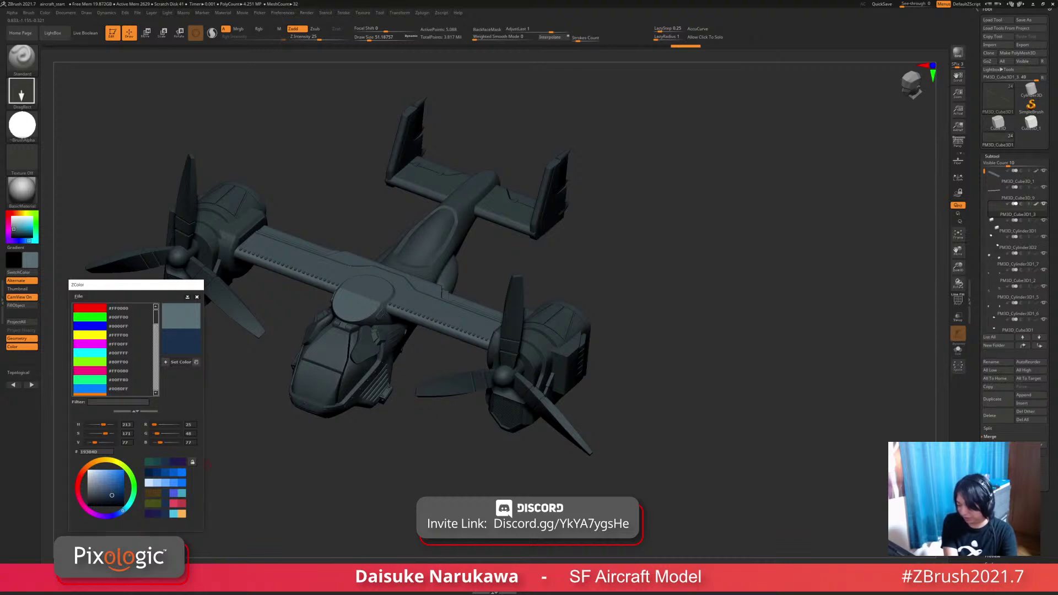
# Step: Select the nose and cockpit body and fill it with the dark navy colour
pyautogui.keyDown('ctrl'); pyautogui.moveTo(321, 358); pyautogui.dragTo(431, 277, button='right'); pyautogui.keyUp('ctrl')
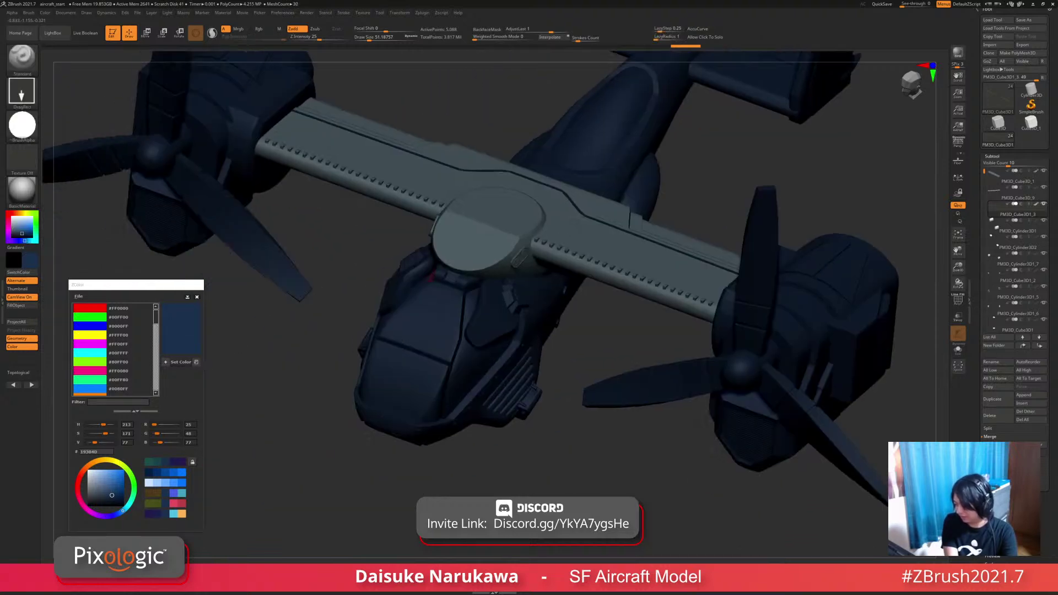
pyautogui.keyDown('alt'); pyautogui.click(456, 331); pyautogui.keyUp('alt')
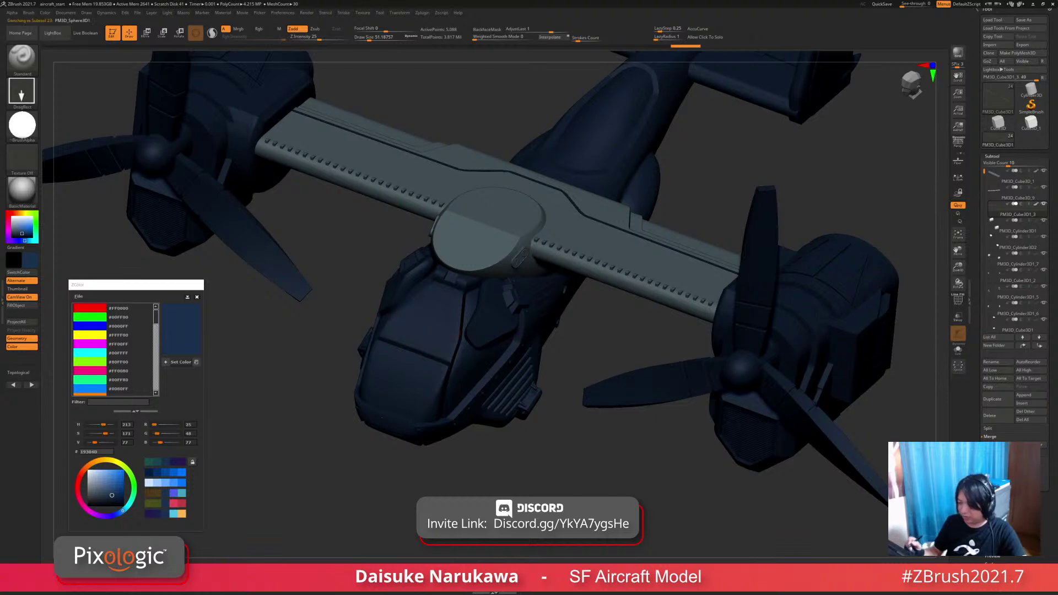
pyautogui.click(44, 12)
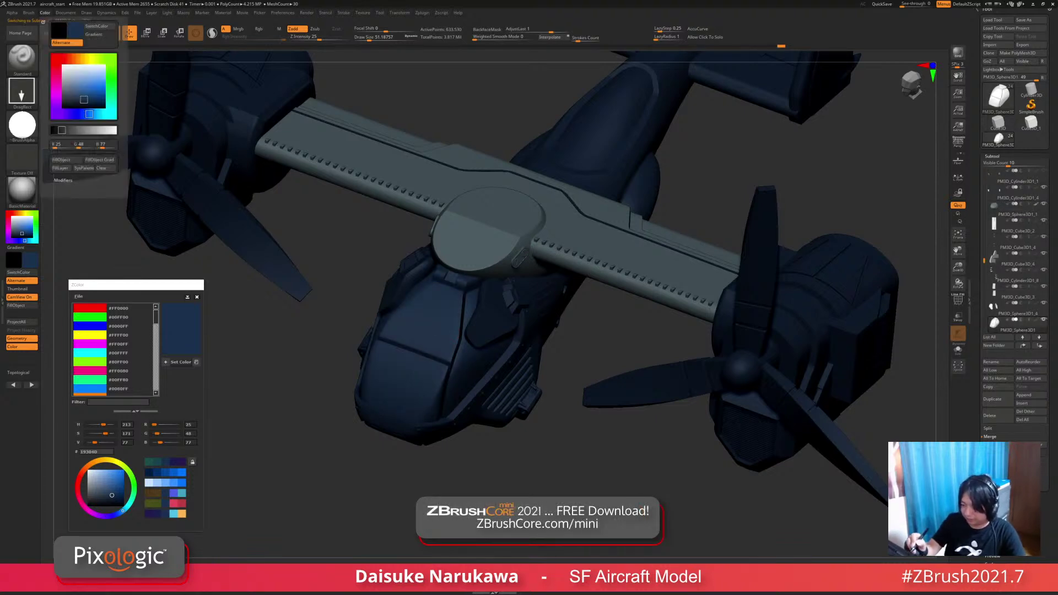
pyautogui.click(61, 159)
pyautogui.keyDown('ctrl'); pyautogui.moveTo(473, 361); pyautogui.dragTo(438, 346, button='right'); pyautogui.keyUp('ctrl')
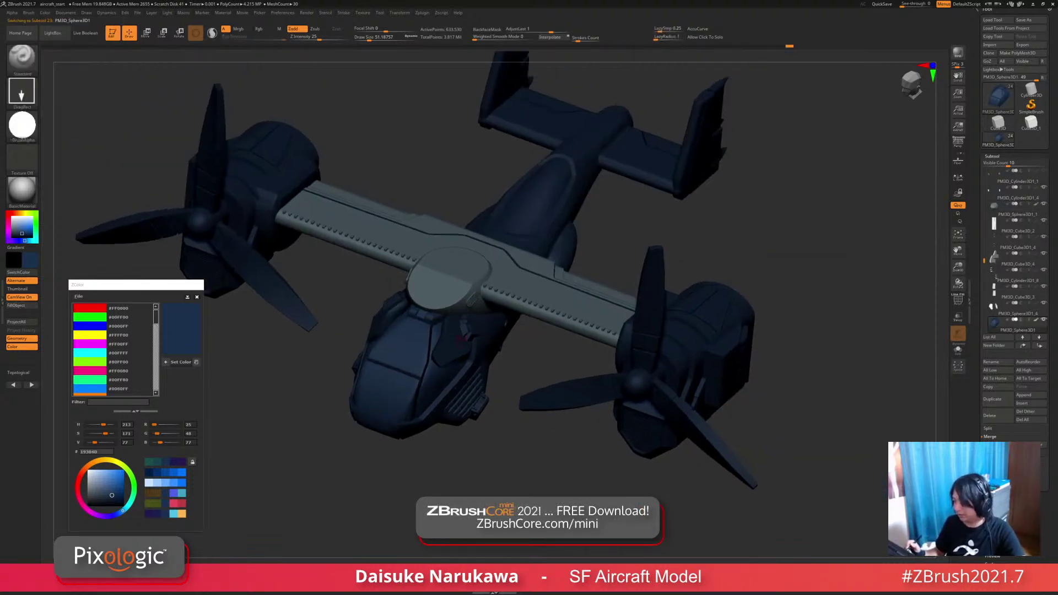
# Step: Select the cockpit's side window panels and fill them with a slightly greyer navy
pyautogui.keyDown('alt'); pyautogui.click(450, 346); pyautogui.keyUp('alt')
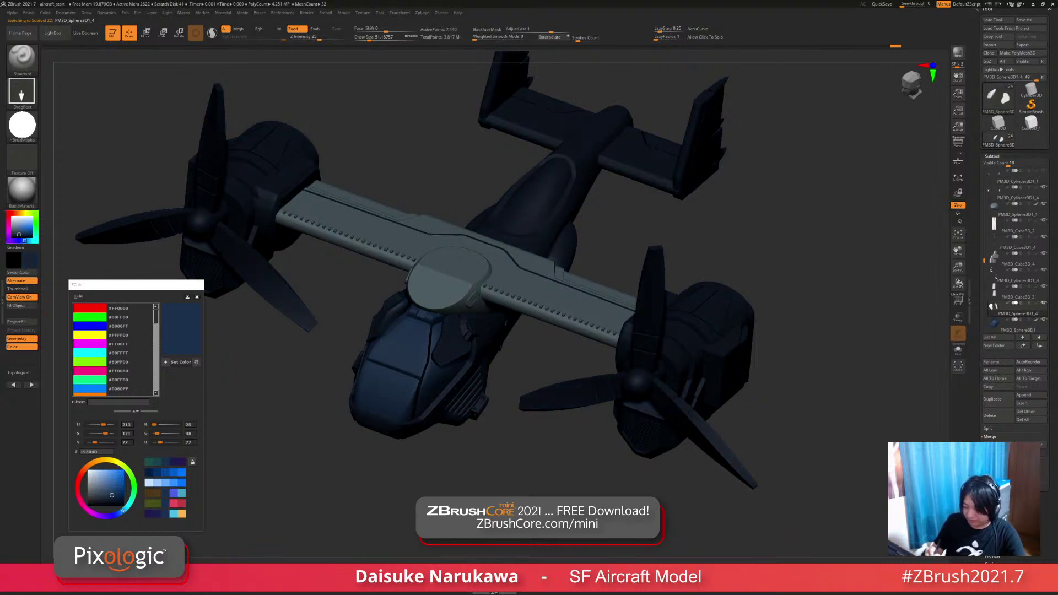
pyautogui.click(17, 232)
pyautogui.click(17, 305)
pyautogui.keyDown('alt'); pyautogui.moveTo(465, 345); pyautogui.dragTo(464, 359, button='right'); pyautogui.keyUp('alt')
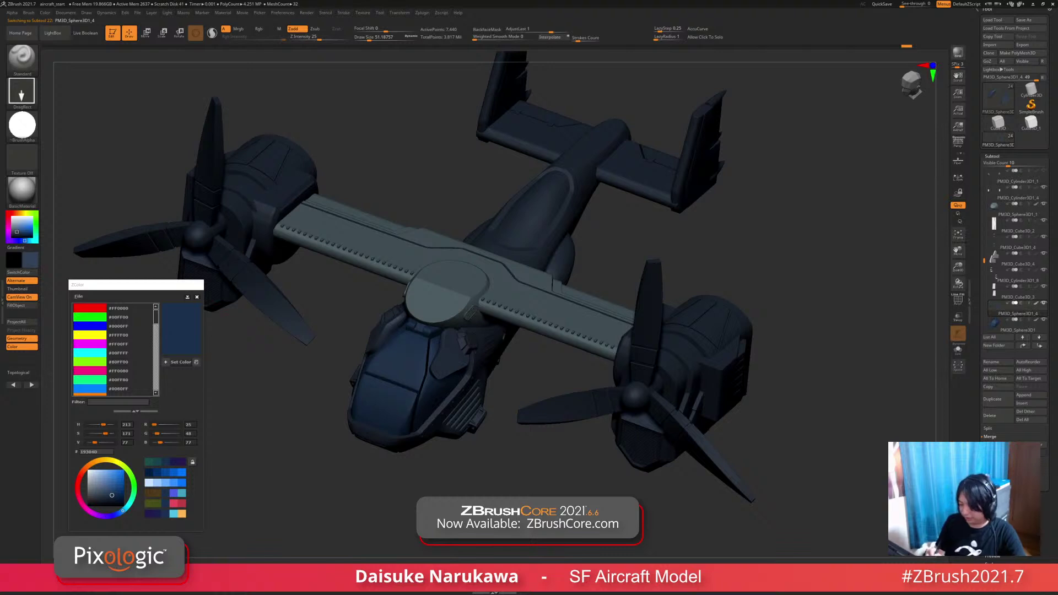
# Step: Sample the wing's grey-blue and fill the fuselage and nose body with it
pyautogui.press('c')
pyautogui.keyDown('alt'); pyautogui.click(395, 375); pyautogui.keyUp('alt')
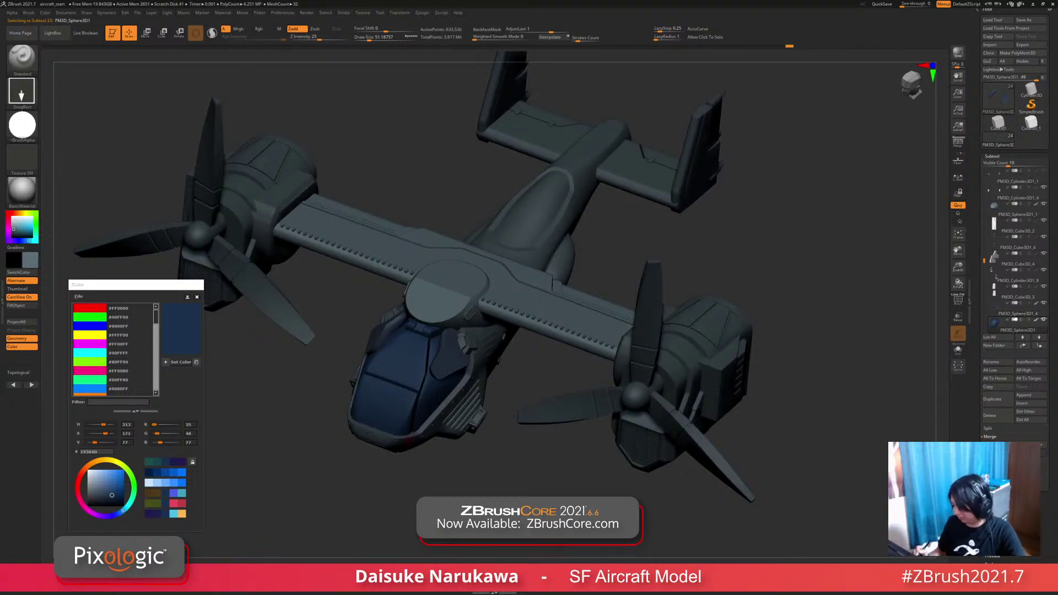
pyautogui.hotkey('alt', 'Down')
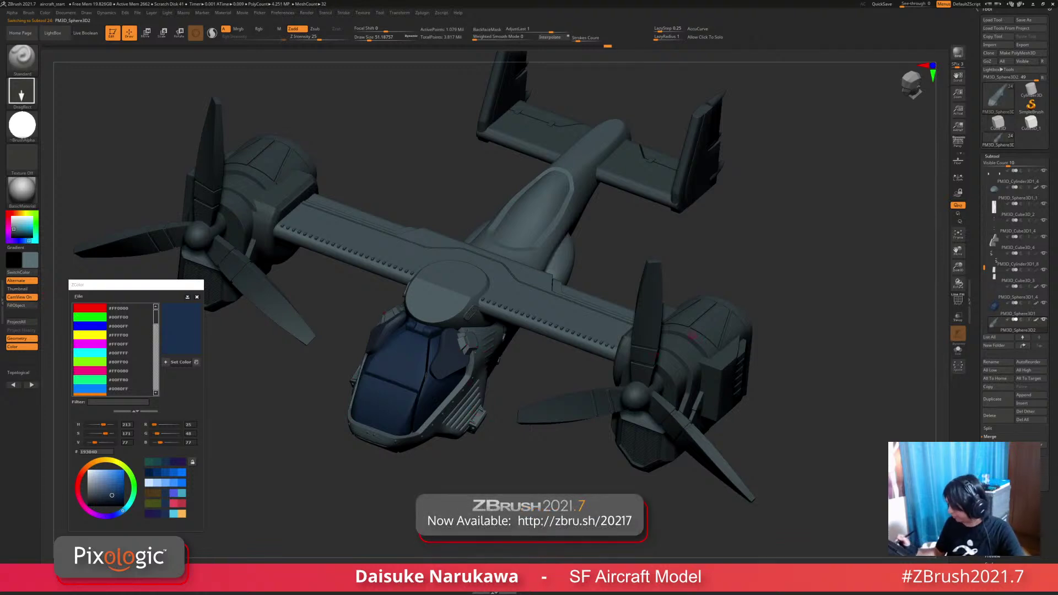
# Step: Fill the engine nacelles and the housings joining them to the wing tips with the same grey-blue
pyautogui.keyDown('alt'); pyautogui.click(692, 336); pyautogui.keyUp('alt')
pyautogui.keyDown('alt'); pyautogui.moveTo(782, 330); pyautogui.dragTo(710, 323); pyautogui.keyUp('alt')
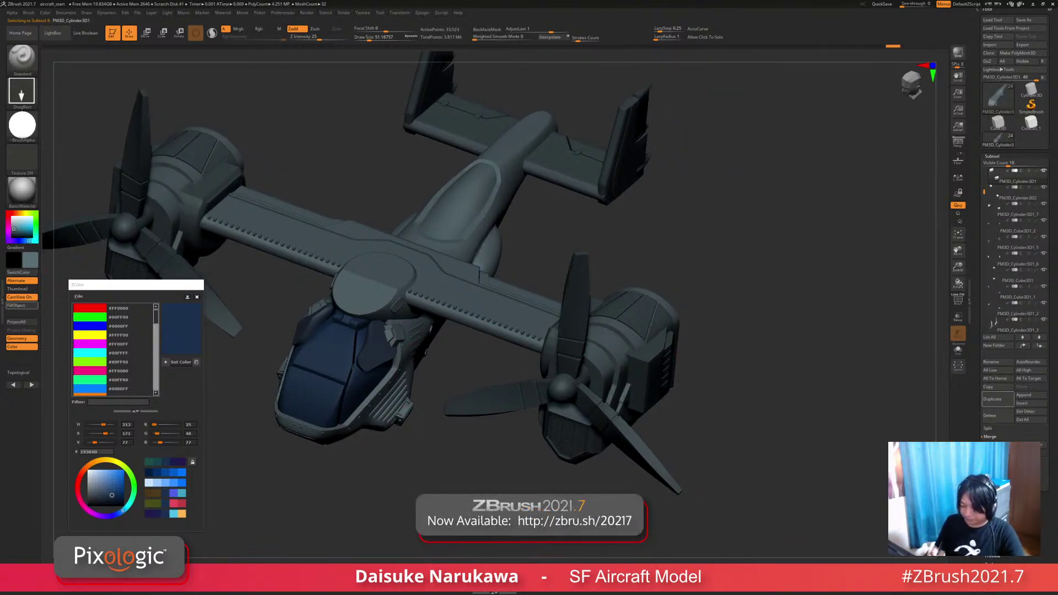
pyautogui.click(22, 305)
pyautogui.keyDown('alt'); pyautogui.click(214, 190); pyautogui.keyUp('alt')
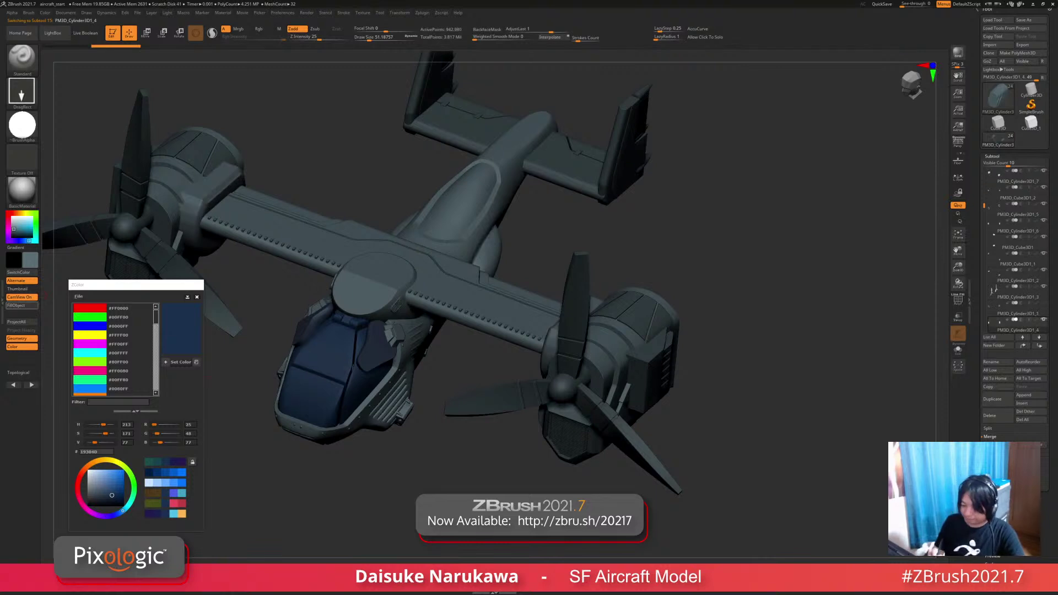
pyautogui.click(21, 305)
# Step: Fill both vertical tail fins and their separate rudder pieces with the grey-blue colour
pyautogui.keyDown('alt'); pyautogui.click(622, 144); pyautogui.keyUp('alt')
pyautogui.keyDown('alt'); pyautogui.moveTo(716, 248); pyautogui.dragTo(703, 283); pyautogui.keyUp('alt')
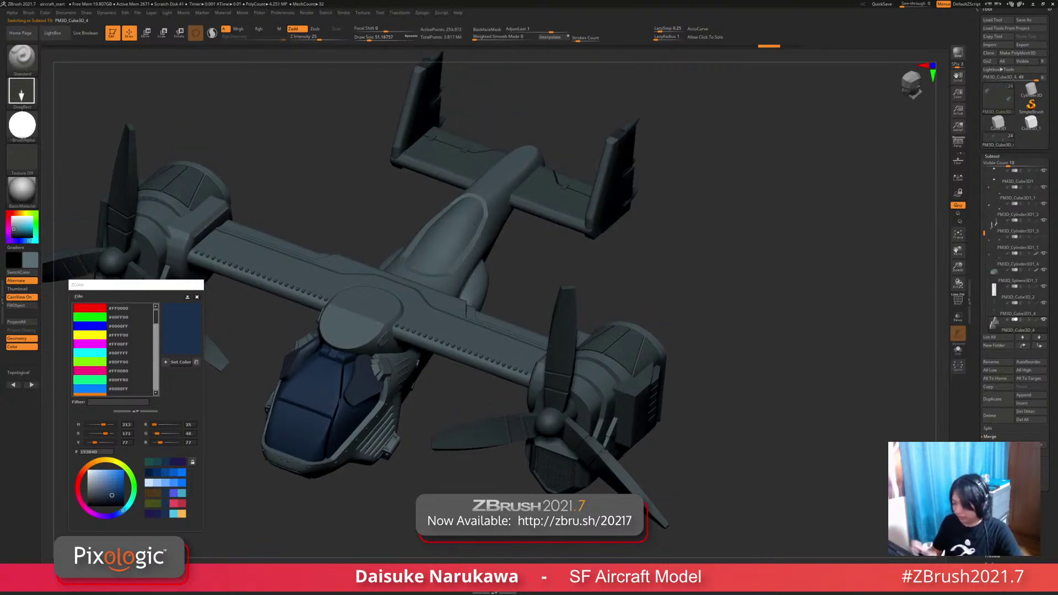
pyautogui.click(21, 306)
pyautogui.keyDown('alt'); pyautogui.click(624, 170); pyautogui.keyUp('alt')
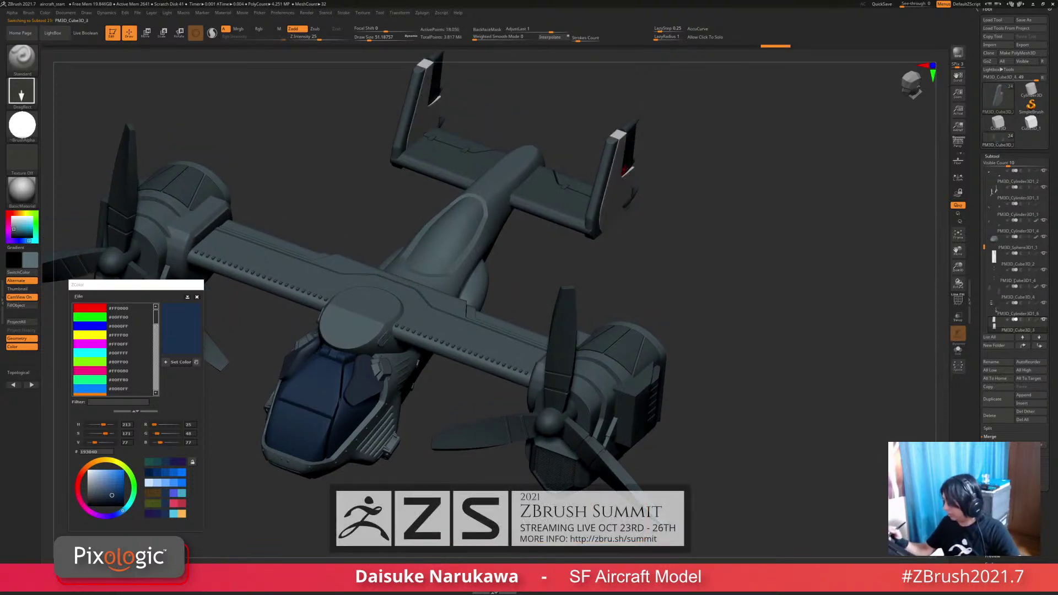
pyautogui.keyDown('alt'); pyautogui.click(626, 201); pyautogui.keyUp('alt')
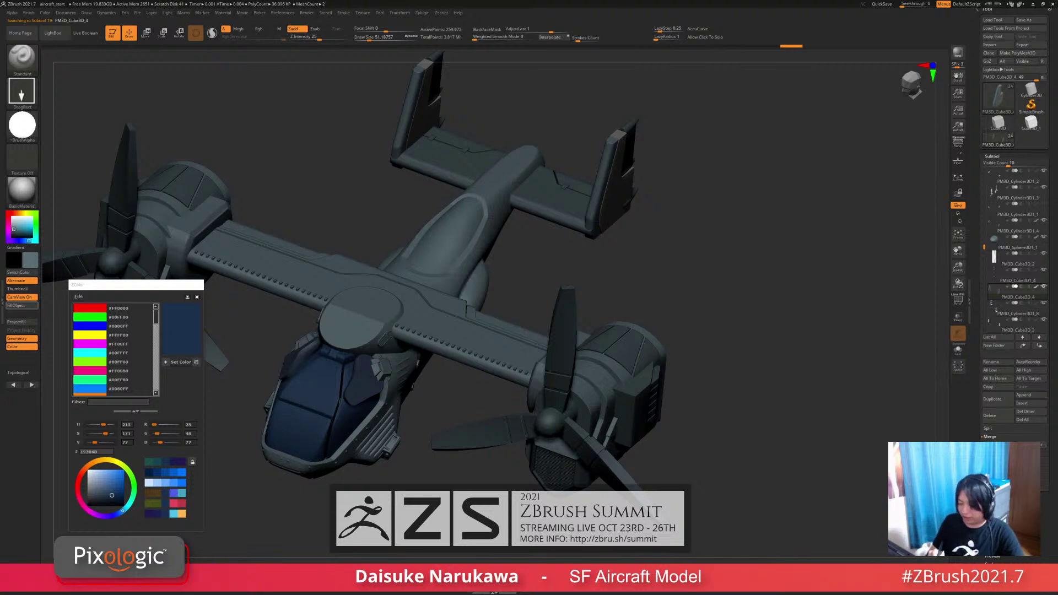
pyautogui.hotkey('ctrl', 'shift')
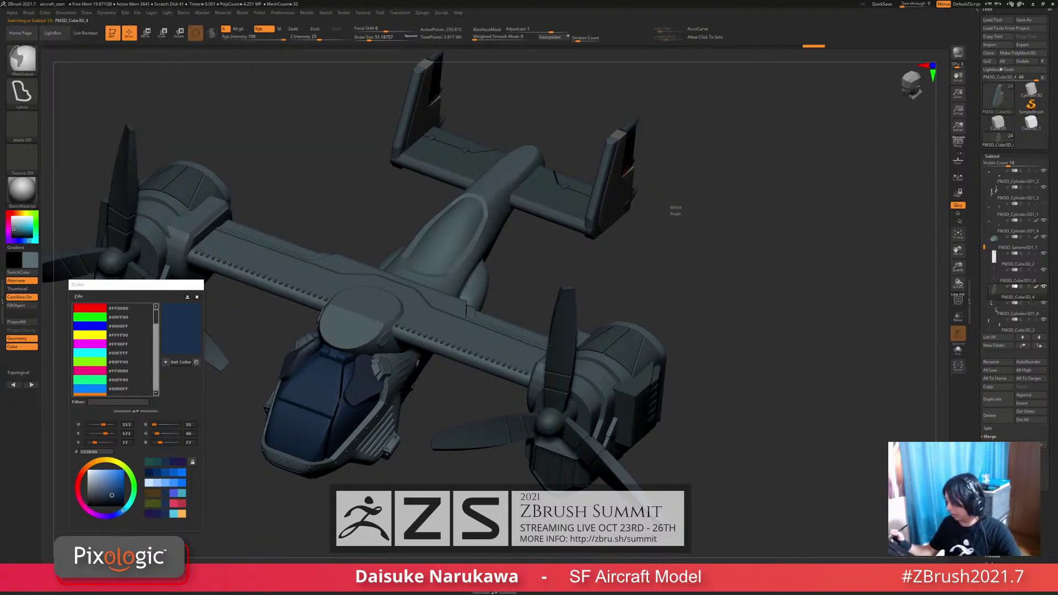
pyautogui.keyDown('ctrl'); pyautogui.keyDown('shift'); pyautogui.click(626, 201); pyautogui.keyUp('shift'); pyautogui.keyUp('ctrl')
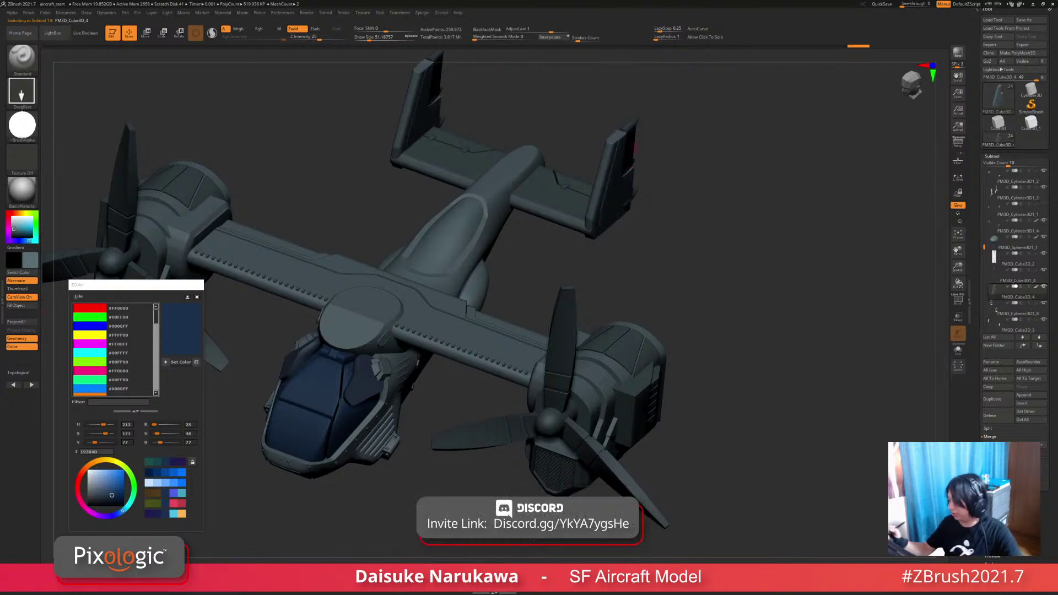
pyautogui.keyDown('alt'); pyautogui.moveTo(744, 331); pyautogui.dragTo(747, 245); pyautogui.keyUp('alt')
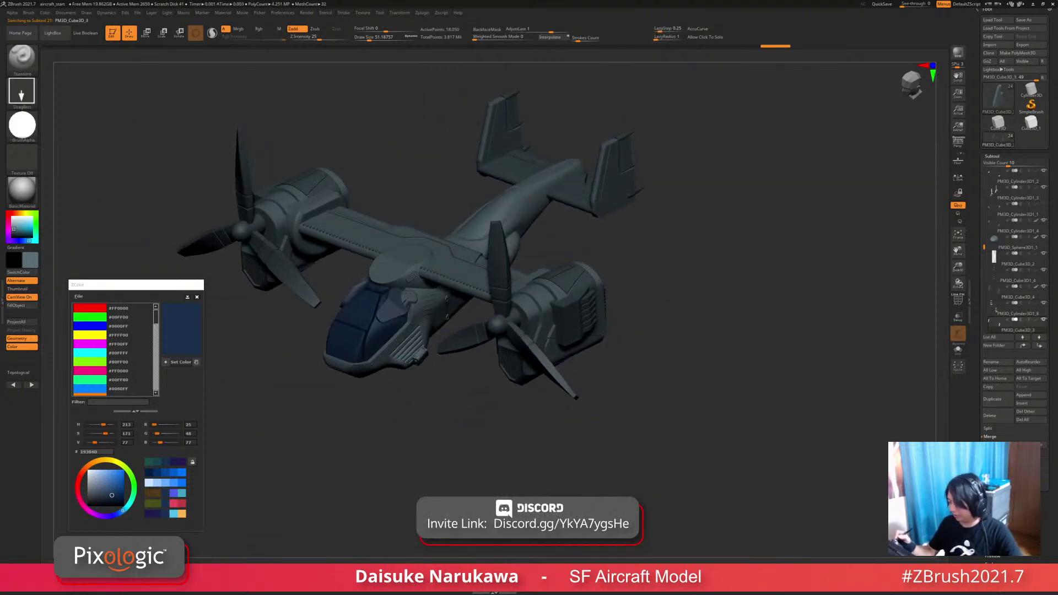
pyautogui.click(22, 305)
# Step: Select the small pointed cylinders on the tail fins and fill them with a near-black navy
pyautogui.press('Up')
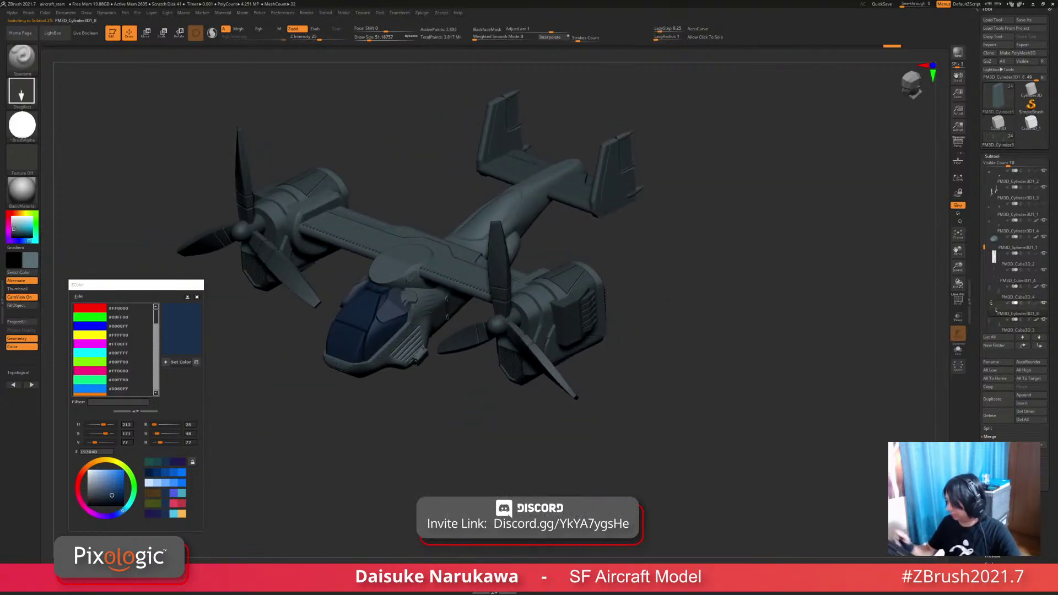
pyautogui.press('Return')
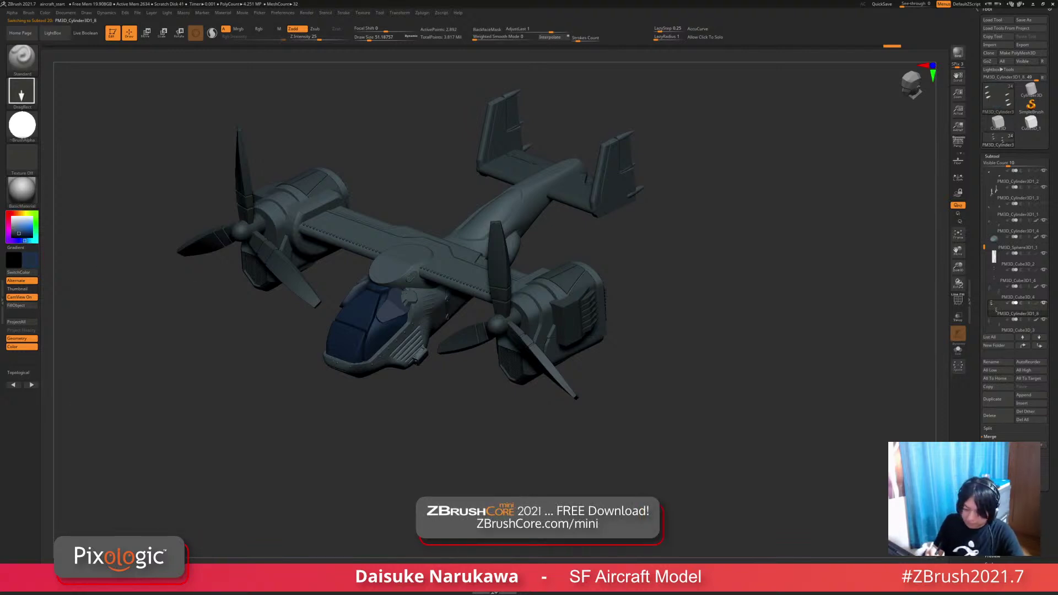
pyautogui.click(17, 235)
pyautogui.click(21, 305)
pyautogui.keyDown('alt'); pyautogui.moveTo(639, 163); pyautogui.dragTo(621, 196); pyautogui.keyUp('alt')
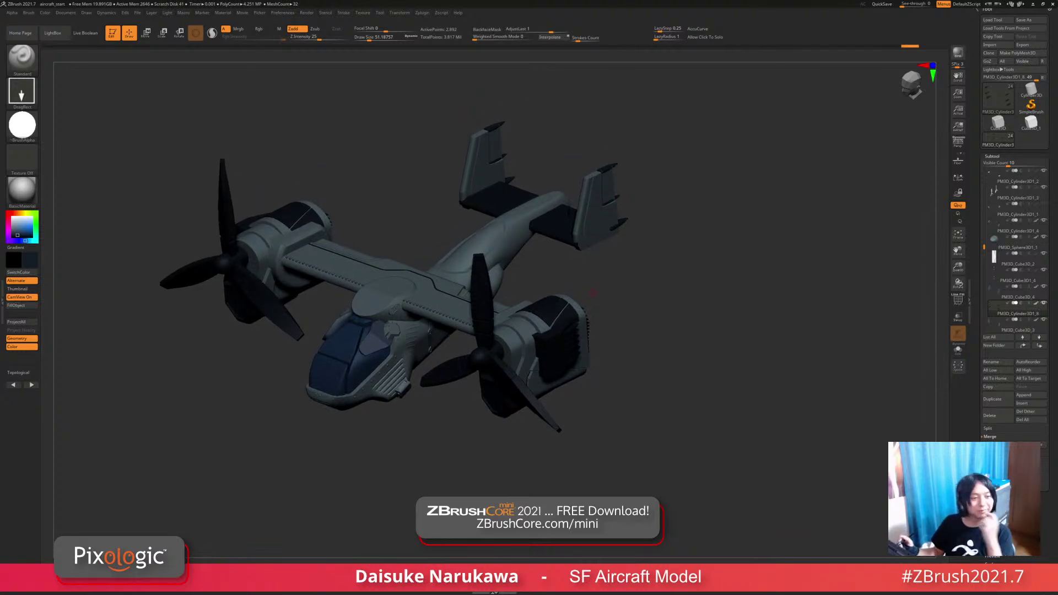
pyautogui.moveTo(440, 381); pyautogui.dragTo(501, 428, button='right')
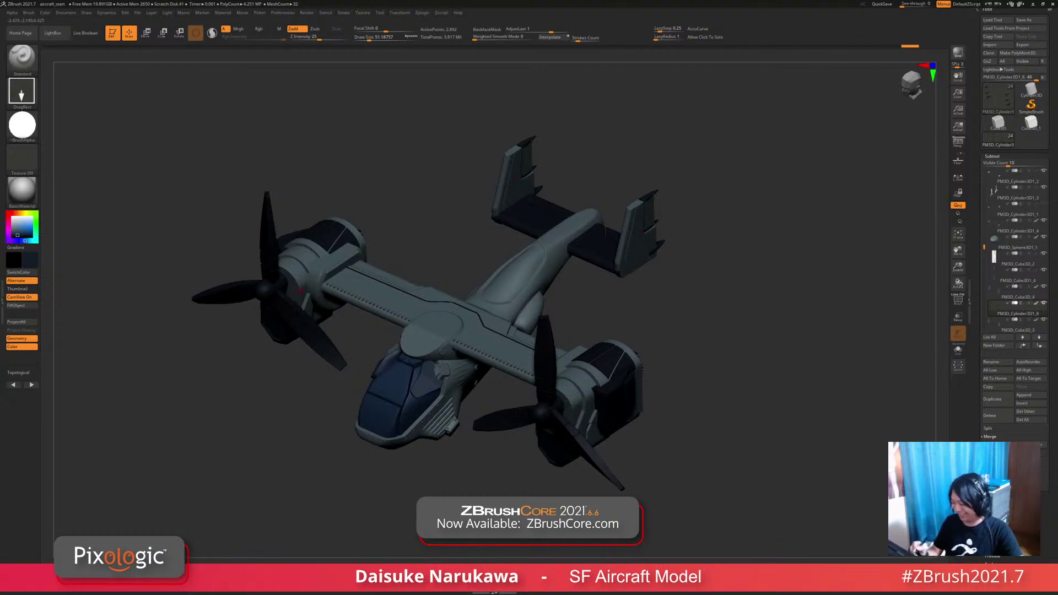
# Step: Select the curved panels on top of the engine nacelles and fill them with the near-black navy
pyautogui.keyDown('alt'); pyautogui.click(336, 242); pyautogui.keyUp('alt')
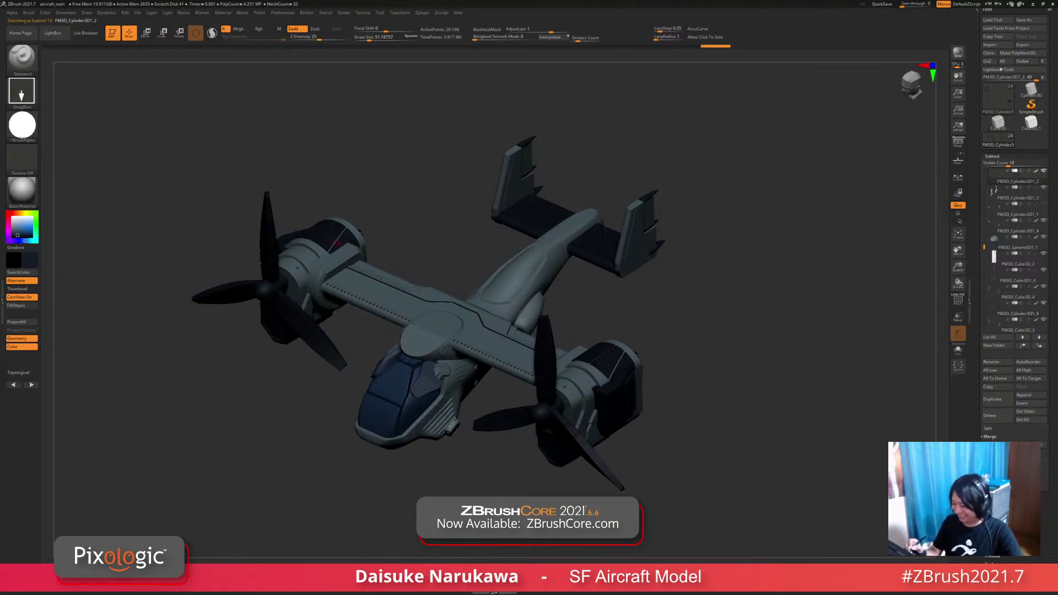
pyautogui.keyDown('alt'); pyautogui.click(336, 242); pyautogui.keyUp('alt')
pyautogui.keyDown('alt'); pyautogui.moveTo(610, 410); pyautogui.dragTo(557, 380, button='right'); pyautogui.keyUp('alt')
# Step: Select the boxes on the outer sides of the nacelles and fill them with the cockpit's navy blue
pyautogui.keyDown('alt'); pyautogui.click(605, 407); pyautogui.keyUp('alt')
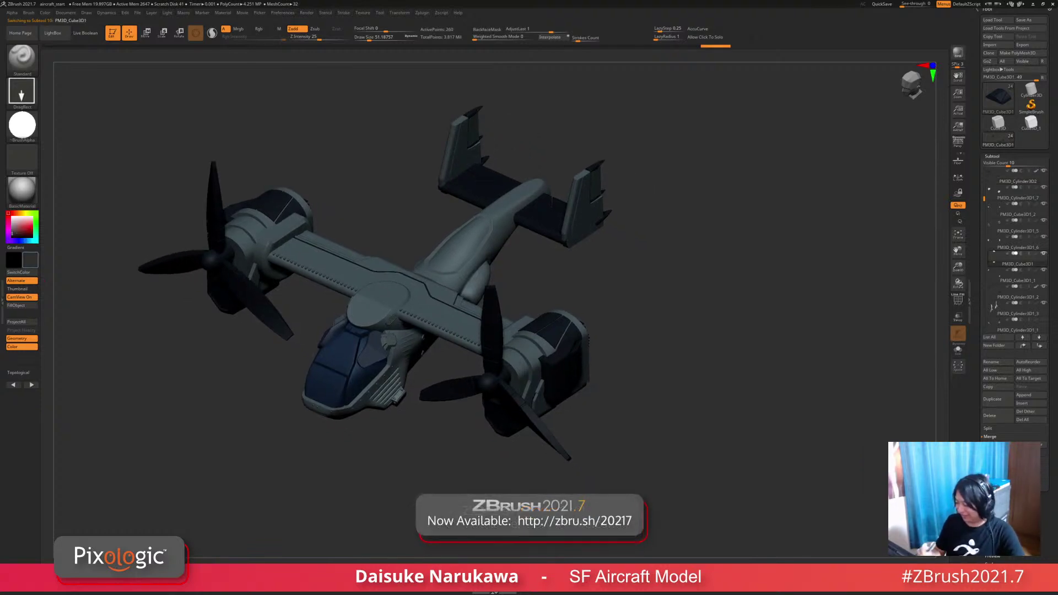
pyautogui.press('c')
pyautogui.click(16, 305)
# Step: Select the row of vent fins behind the nacelle boxes and fill it with the near-black navy
pyautogui.moveTo(209, 419); pyautogui.dragTo(171, 416)
pyautogui.keyDown('alt'); pyautogui.click(391, 238); pyautogui.keyUp('alt')
pyautogui.click(16, 305)
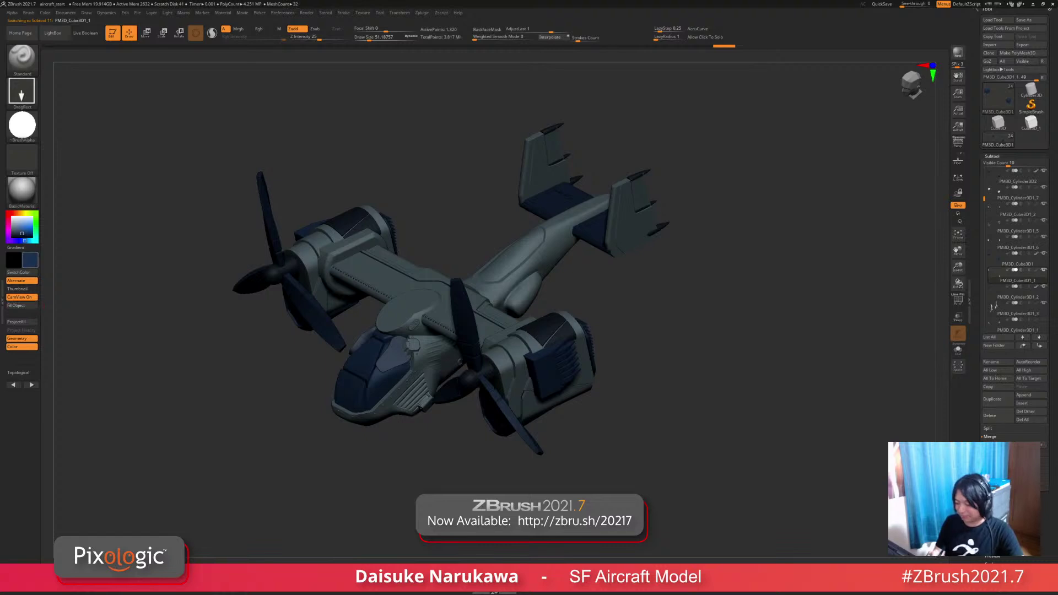
pyautogui.moveTo(22, 232); pyautogui.dragTo(17, 235)
pyautogui.click(16, 305)
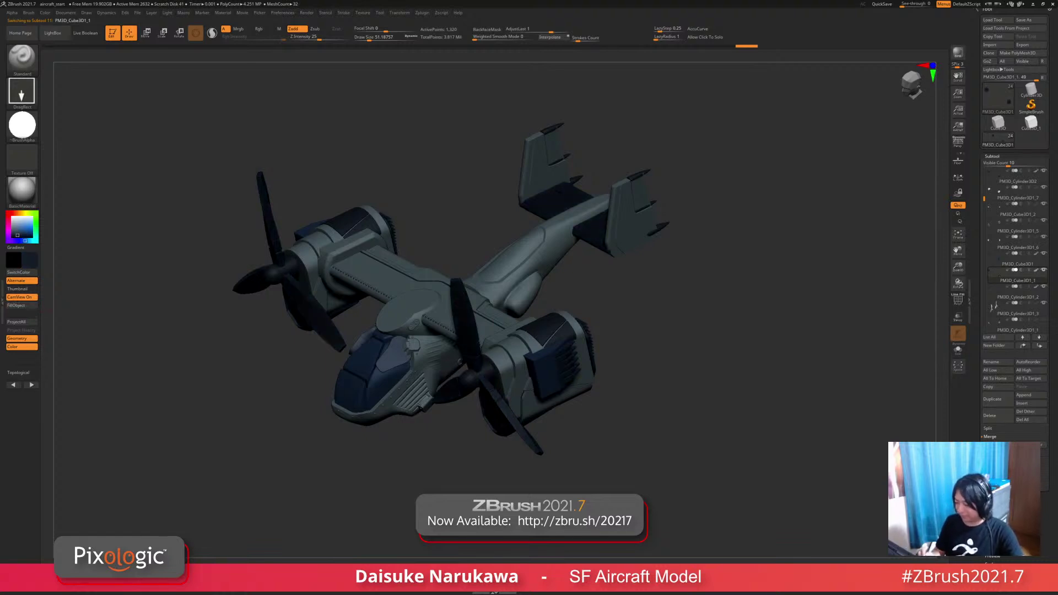
# Step: Switch the model's material to SkinShade4
pyautogui.click(22, 191)
pyautogui.click(230, 199)
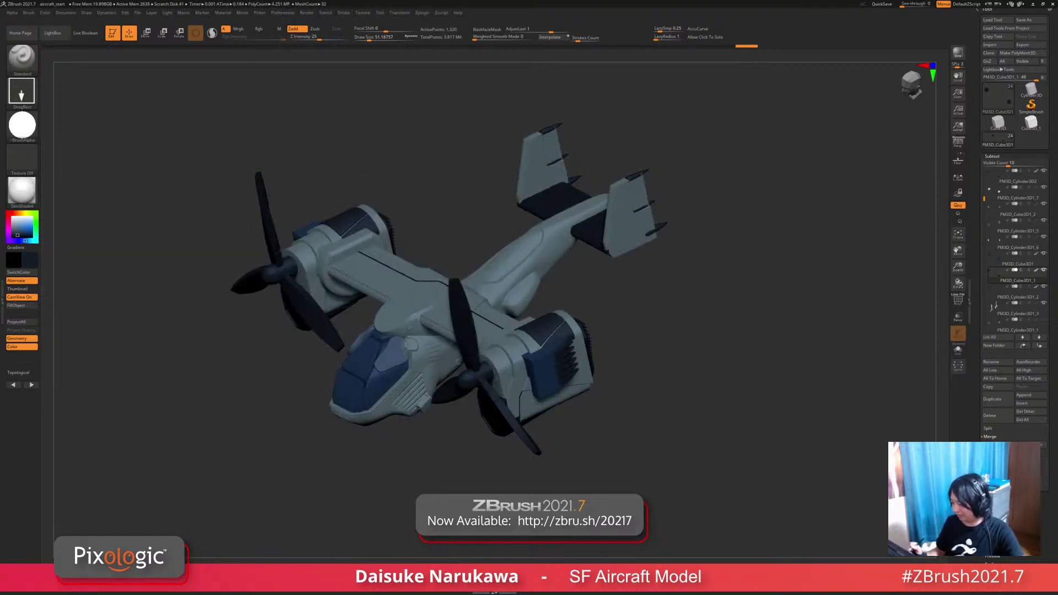
pyautogui.moveTo(165, 402); pyautogui.dragTo(220, 441)
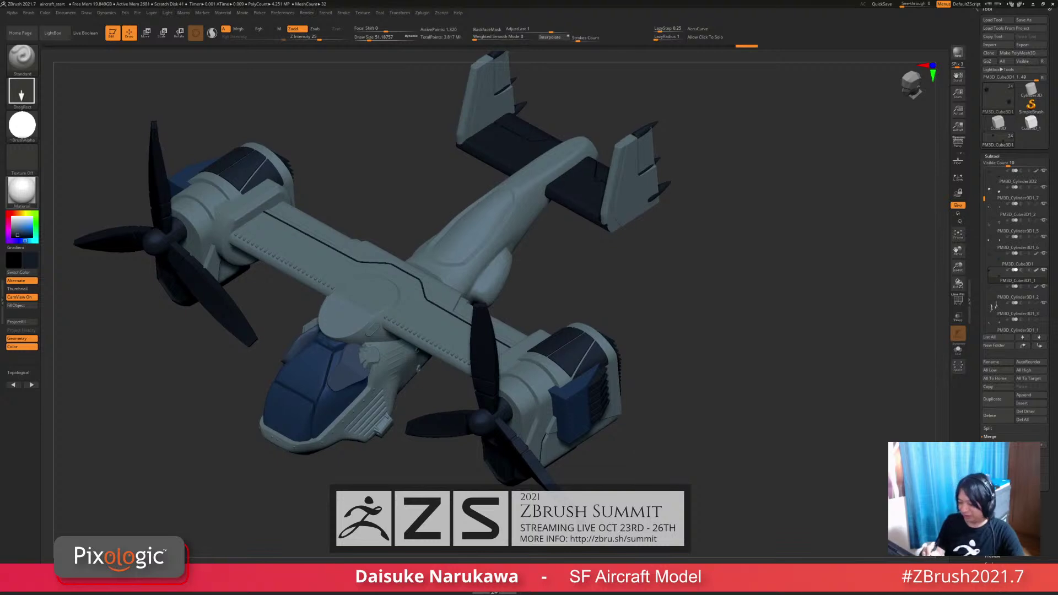
pyautogui.click(21, 190)
# Step: Isolate the long oval panel on top of the fuselage, fill it with near-black navy and show all parts again
pyautogui.keyDown('alt'); pyautogui.click(487, 223); pyautogui.keyUp('alt')
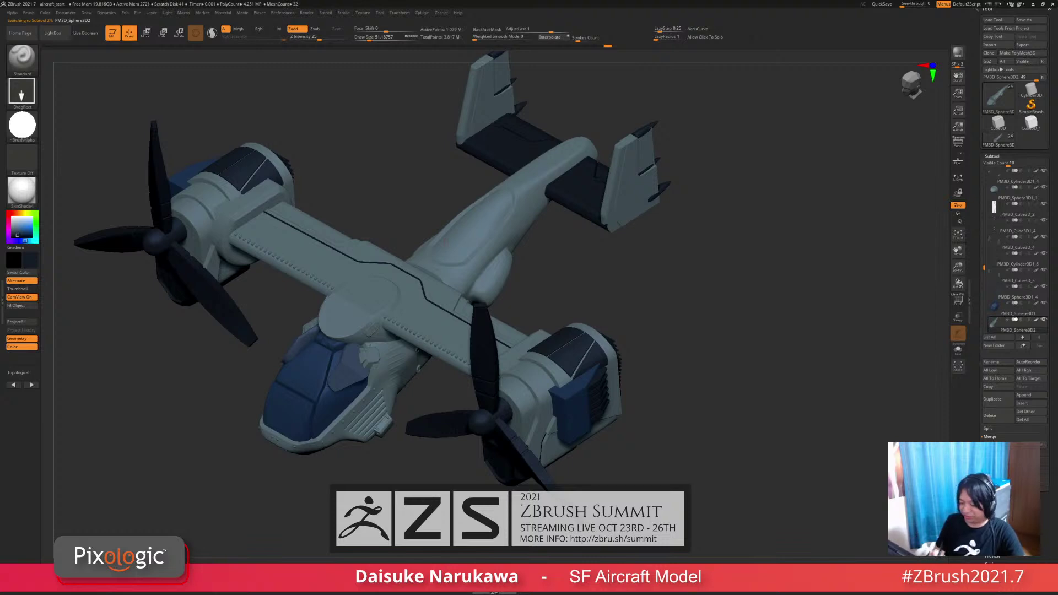
pyautogui.click(16, 305)
pyautogui.hotkey('ctrl', 'z')
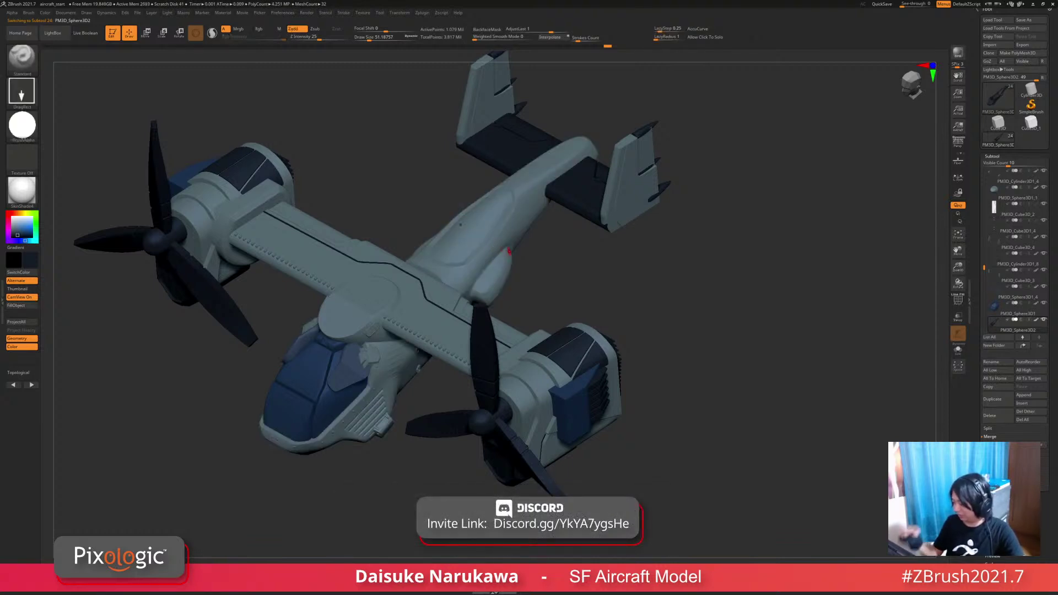
pyautogui.keyDown('ctrl'); pyautogui.keyDown('shift'); pyautogui.click(474, 232); pyautogui.keyUp('shift'); pyautogui.keyUp('ctrl')
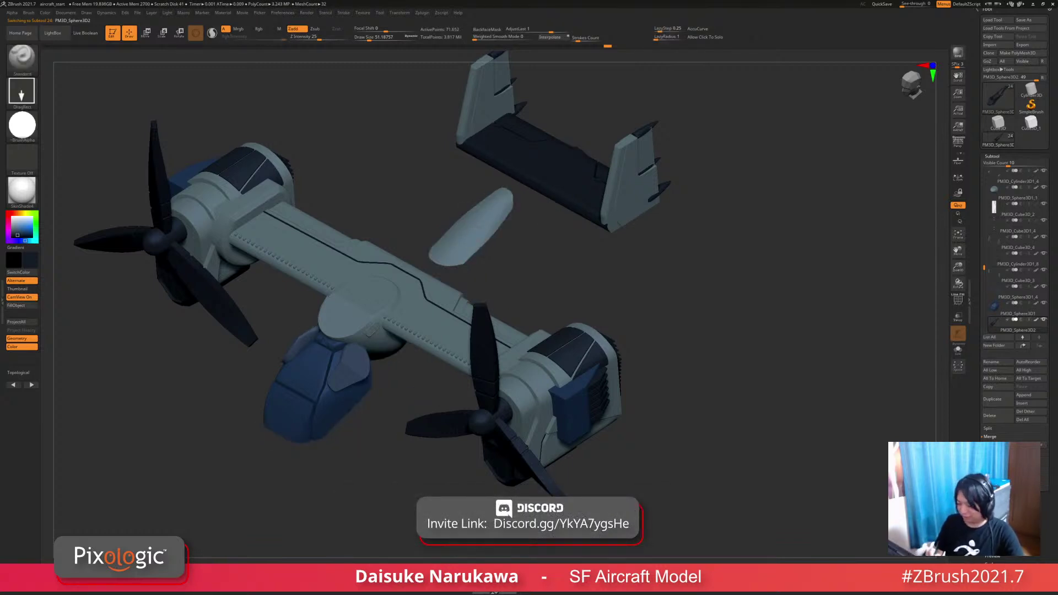
pyautogui.click(17, 305)
pyautogui.keyDown('ctrl'); pyautogui.keyDown('shift'); pyautogui.click(193, 403); pyautogui.keyUp('shift'); pyautogui.keyUp('ctrl')
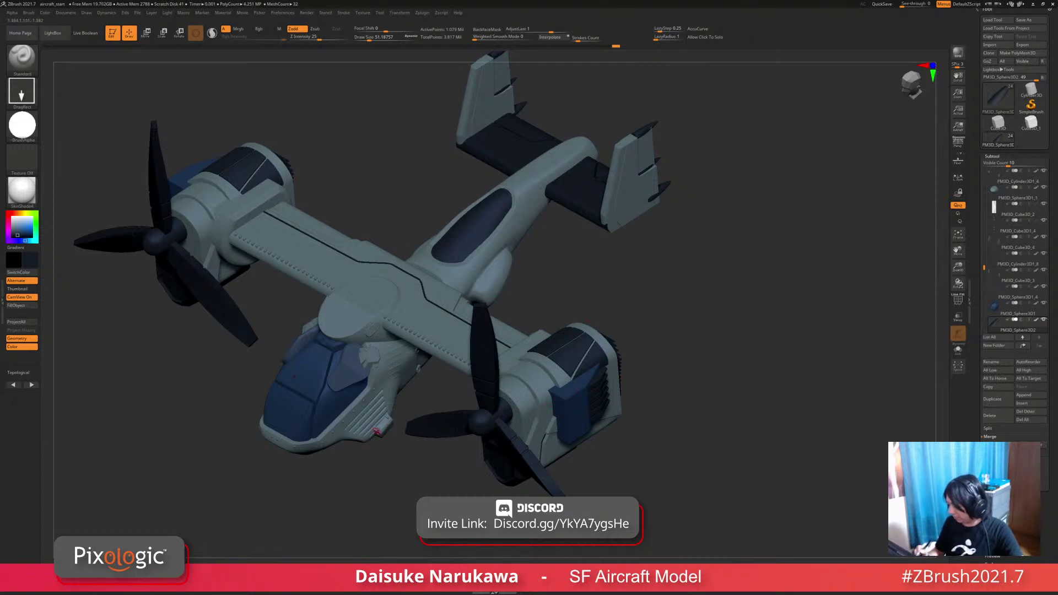
# Step: Isolate the small blocks beside the nose and behind the cockpit window, and fill them with the near-black navy
pyautogui.keyDown('ctrl'); pyautogui.keyDown('shift'); pyautogui.click(379, 429); pyautogui.keyUp('shift'); pyautogui.keyUp('ctrl')
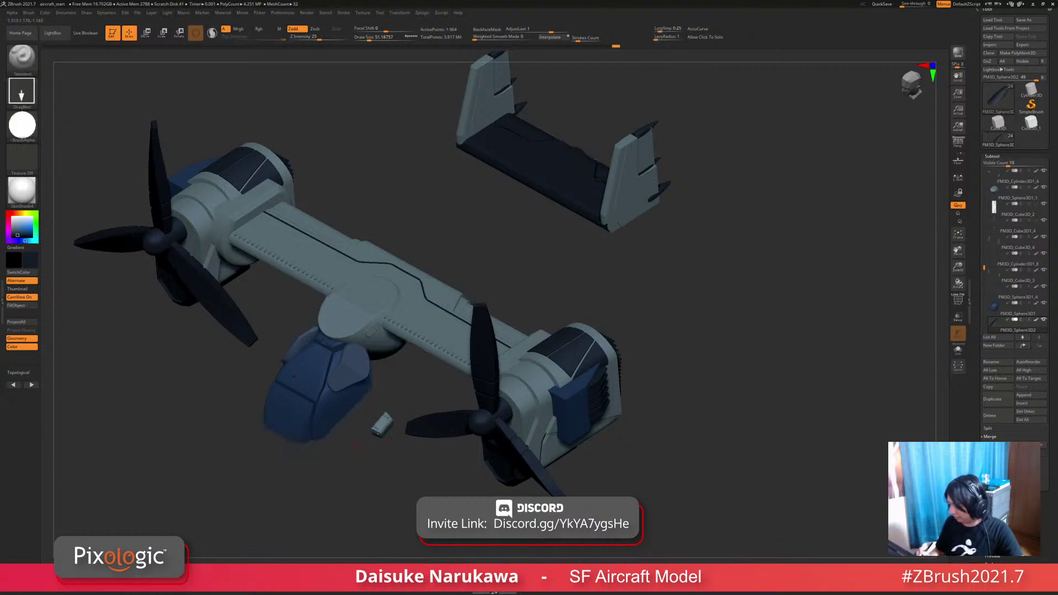
pyautogui.keyDown('ctrl'); pyautogui.keyDown('shift'); pyautogui.click(263, 468); pyautogui.keyUp('shift'); pyautogui.keyUp('ctrl')
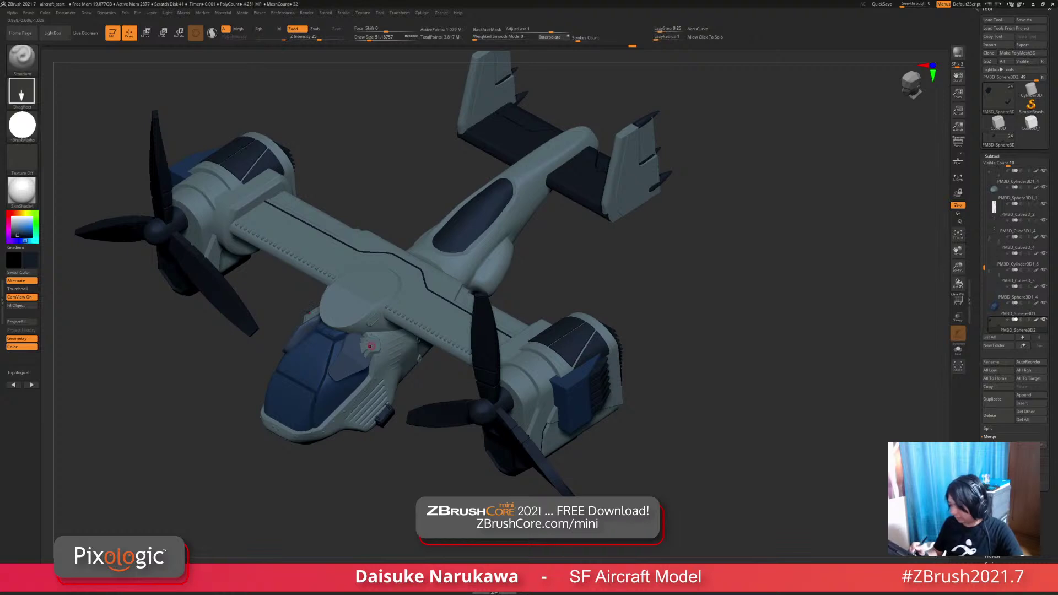
pyautogui.keyDown('ctrl'); pyautogui.keyDown('alt'); pyautogui.keyDown('shift'); pyautogui.click(370, 346); pyautogui.keyUp('shift'); pyautogui.keyUp('alt'); pyautogui.keyUp('ctrl')
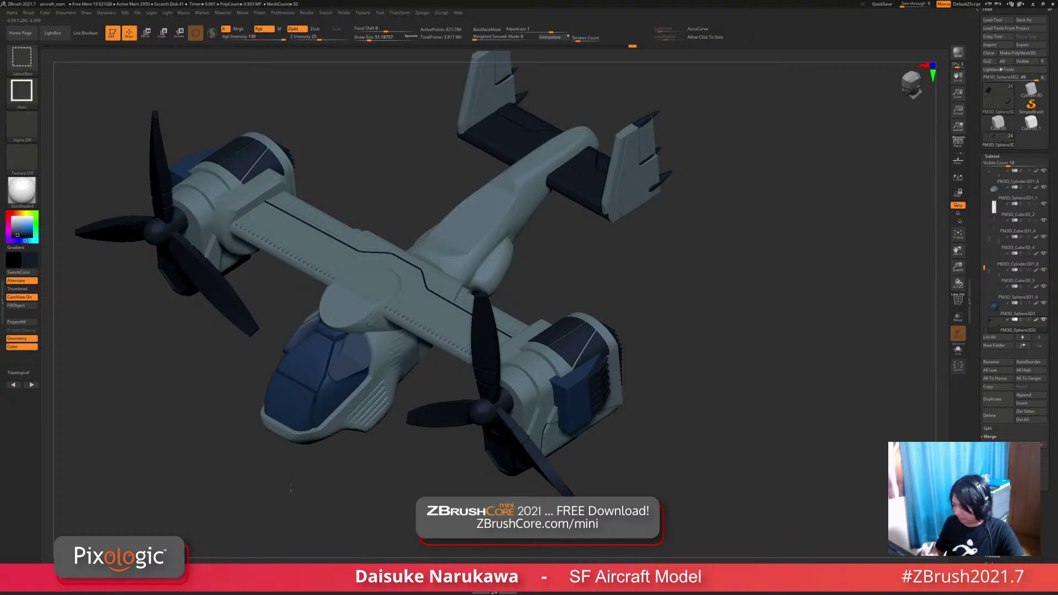
pyautogui.keyDown('ctrl'); pyautogui.keyDown('shift'); pyautogui.click(370, 350); pyautogui.keyUp('shift'); pyautogui.keyUp('ctrl')
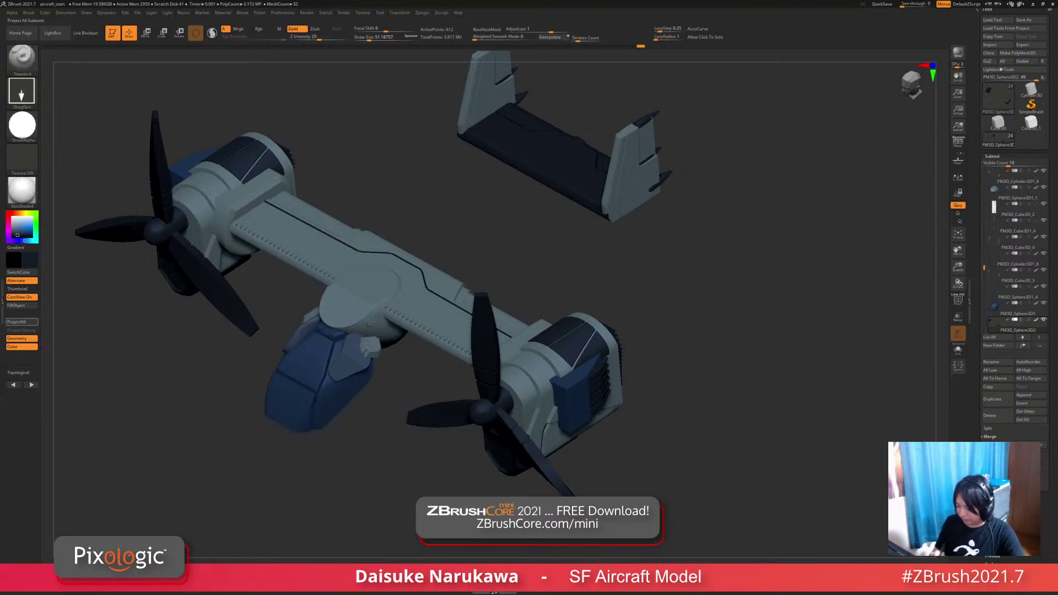
pyautogui.keyDown('ctrl'); pyautogui.keyDown('shift'); pyautogui.click(236, 444); pyautogui.keyUp('shift'); pyautogui.keyUp('ctrl')
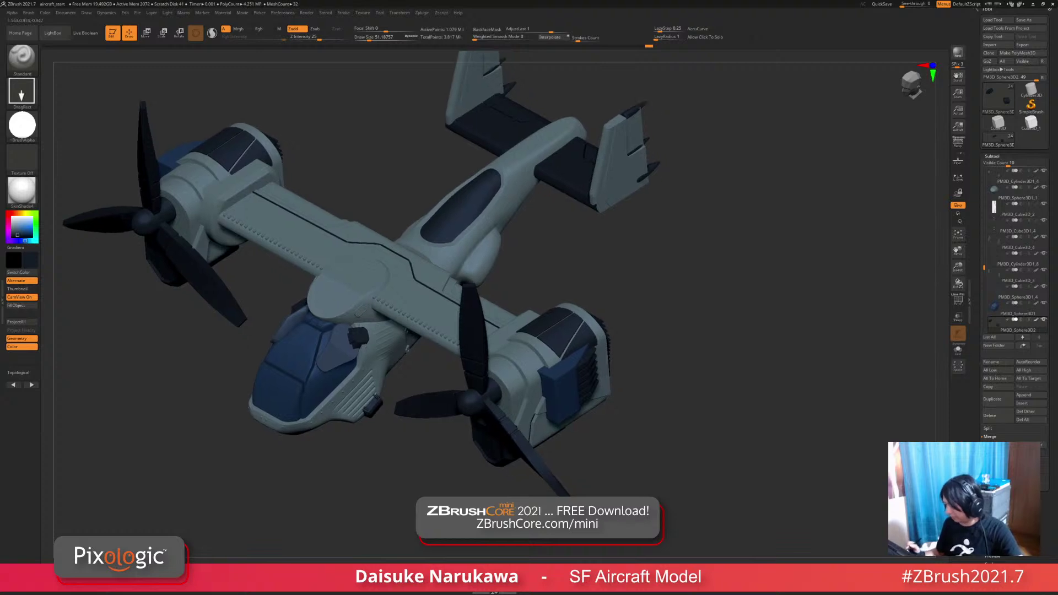
# Step: Isolate the small detail on the front of the wing's round dome and fill it with near-black navy
pyautogui.keyDown('alt'); pyautogui.moveTo(236, 444); pyautogui.dragTo(235, 408); pyautogui.keyUp('alt')
pyautogui.keyDown('alt'); pyautogui.click(354, 324); pyautogui.keyUp('alt')
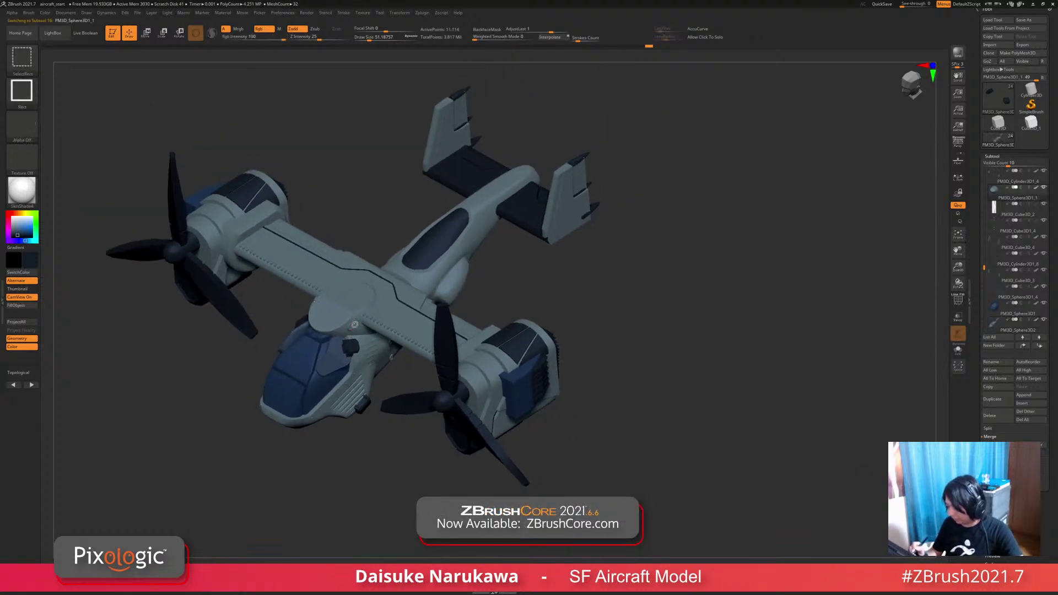
pyautogui.keyDown('ctrl'); pyautogui.keyDown('shift'); pyautogui.moveTo(264, 467); pyautogui.dragTo(244, 420); pyautogui.keyUp('shift'); pyautogui.keyUp('ctrl')
pyautogui.click(17, 305)
pyautogui.keyDown('ctrl'); pyautogui.keyDown('shift'); pyautogui.click(255, 453); pyautogui.keyUp('shift'); pyautogui.keyUp('ctrl')
pyautogui.moveTo(245, 421)
pyautogui.mouseDown()
pyautogui.moveTo(243, 368)
pyautogui.moveTo(265, 358)
pyautogui.mouseUp()
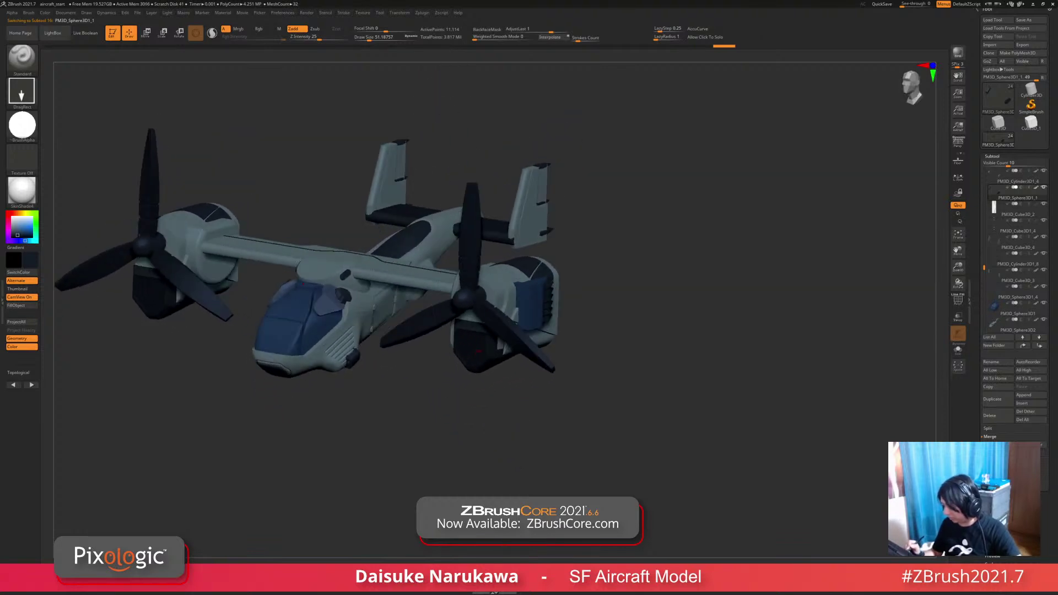
# Step: Select the lower blocks of the engine nacelles and fill them with the cockpit's navy blue
pyautogui.keyDown('alt'); pyautogui.click(478, 351); pyautogui.keyUp('alt')
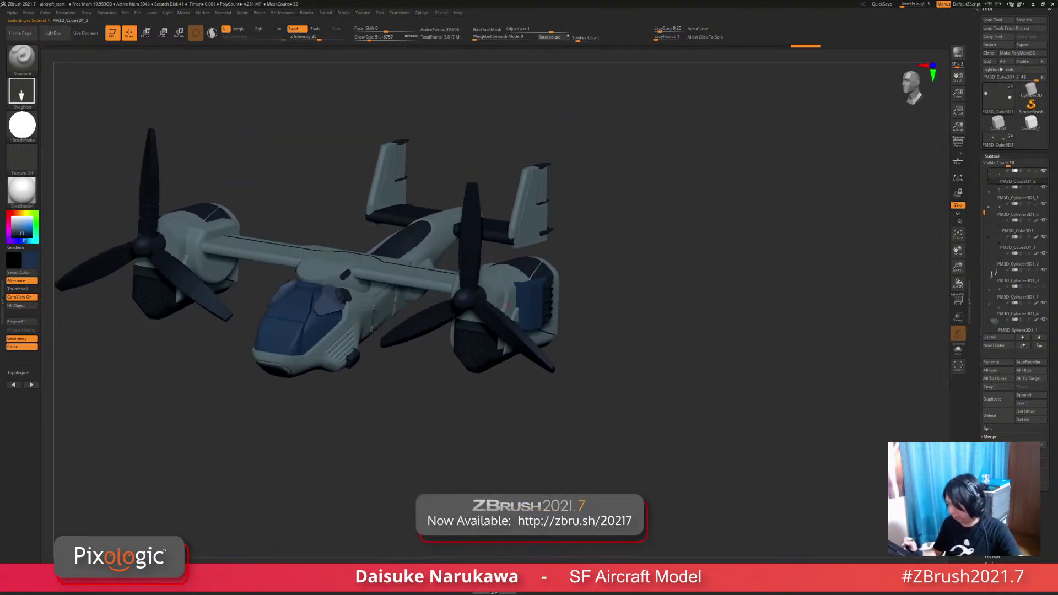
pyautogui.click(17, 306)
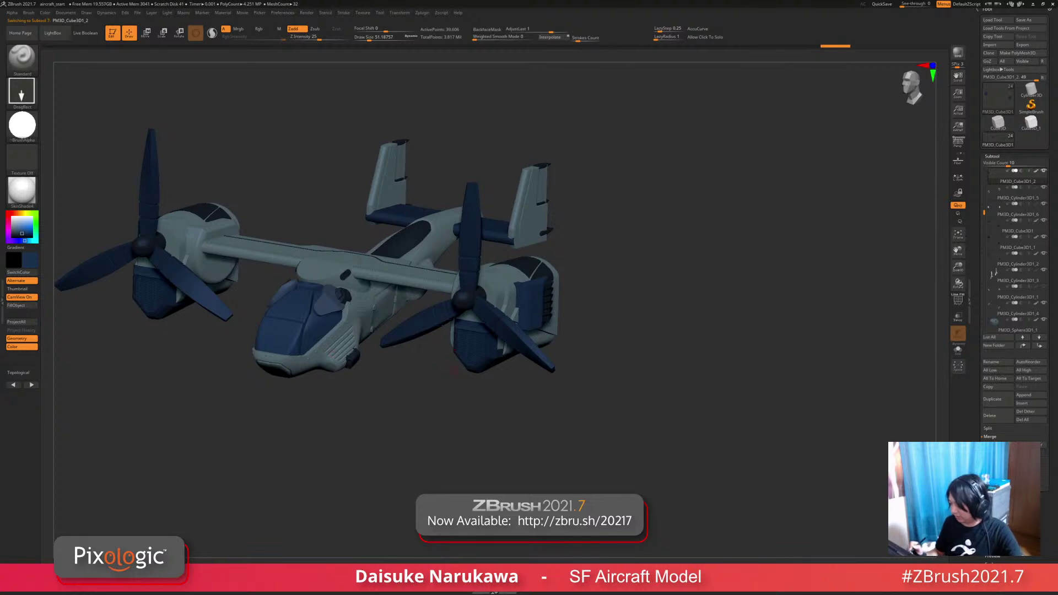
# Step: Make the hull's grey-blue the active colour and refill the lower blocks of the engine nacelles with it
pyautogui.moveTo(220, 394); pyautogui.dragTo(221, 435)
pyautogui.hotkey('ctrl', 'z')
pyautogui.click(14, 226)
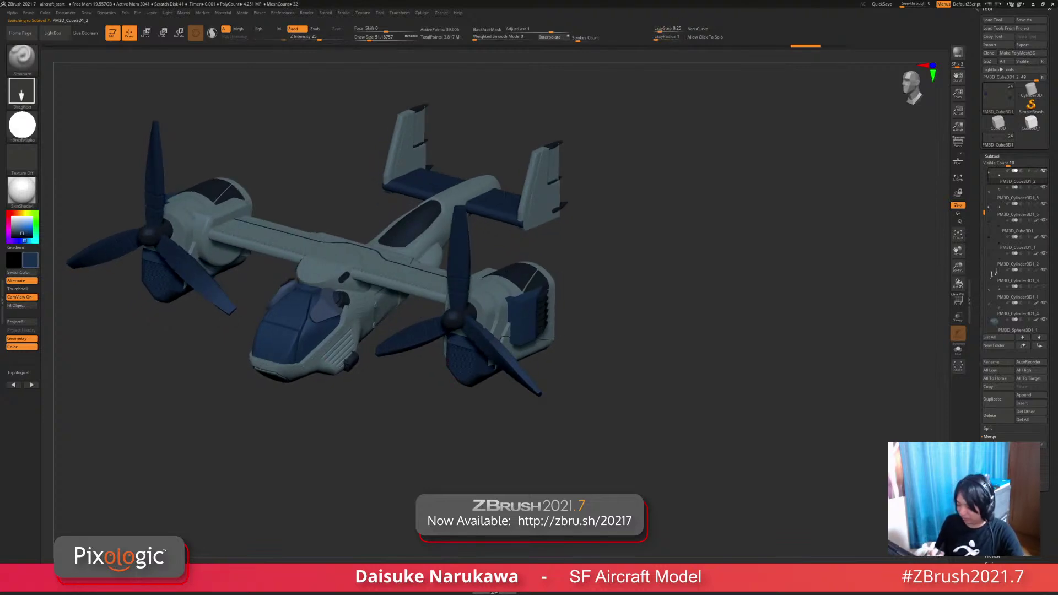
pyautogui.click(28, 240)
pyautogui.click(14, 228)
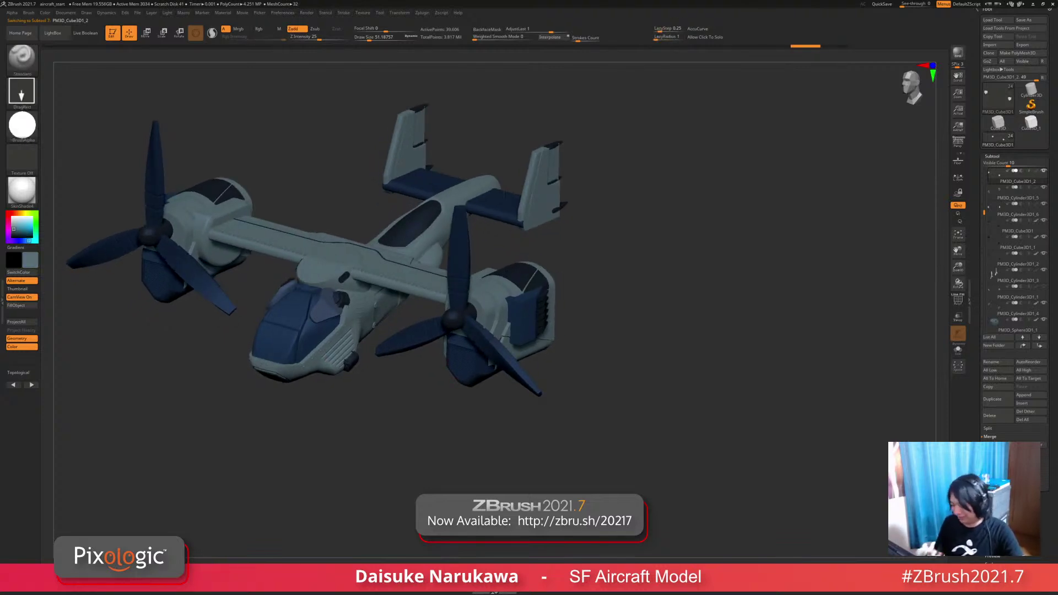
pyautogui.click(16, 305)
pyautogui.moveTo(182, 386); pyautogui.dragTo(187, 432)
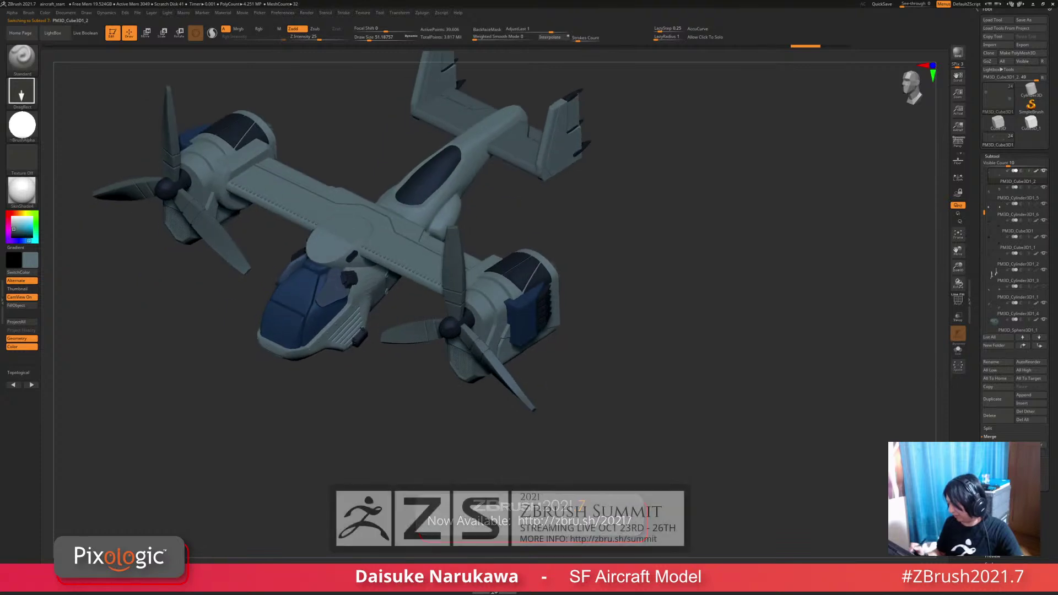
# Step: Fill the side blocks of the engine nacelles and the tailplane with the grey-blue
pyautogui.keyDown('alt'); pyautogui.click(523, 317); pyautogui.keyUp('alt')
pyautogui.click(16, 305)
pyautogui.moveTo(427, 399)
pyautogui.mouseDown()
pyautogui.moveTo(439, 433)
pyautogui.moveTo(453, 427)
pyautogui.moveTo(442, 466)
pyautogui.mouseUp()
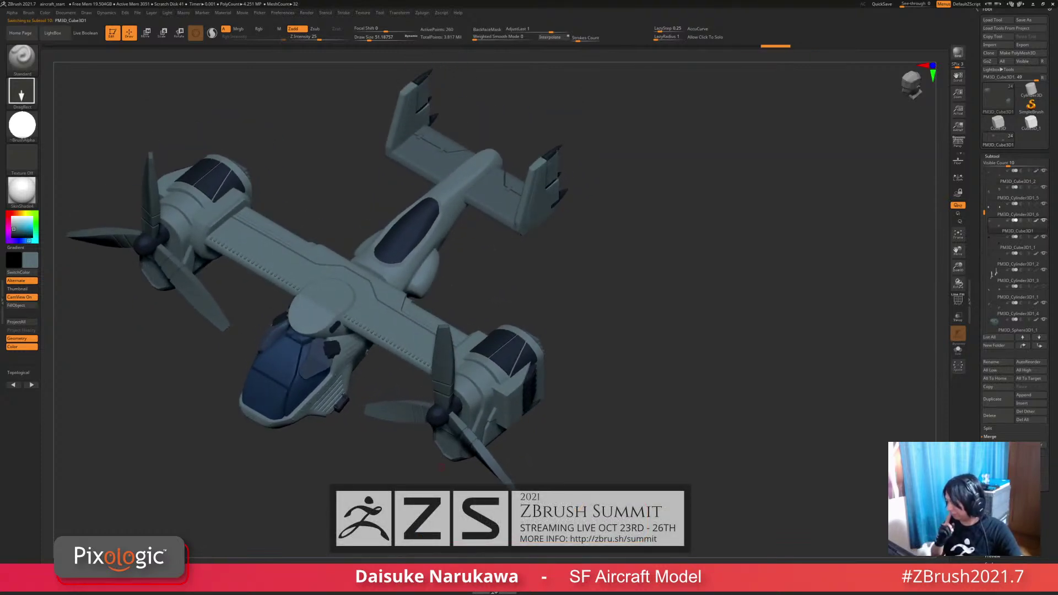
pyautogui.keyDown('alt'); pyautogui.click(490, 203); pyautogui.keyUp('alt')
pyautogui.click(16, 305)
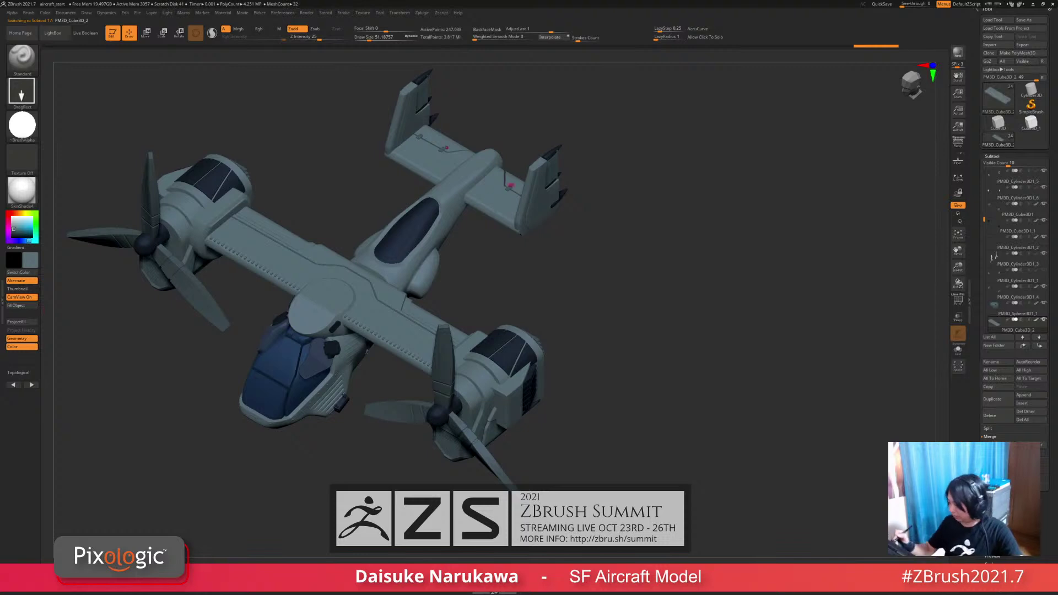
# Step: Fill the small part under the wing behind the cockpit with grey-blue, and select the main wing
pyautogui.keyDown('alt'); pyautogui.click(367, 351); pyautogui.keyUp('alt')
pyautogui.click(16, 305)
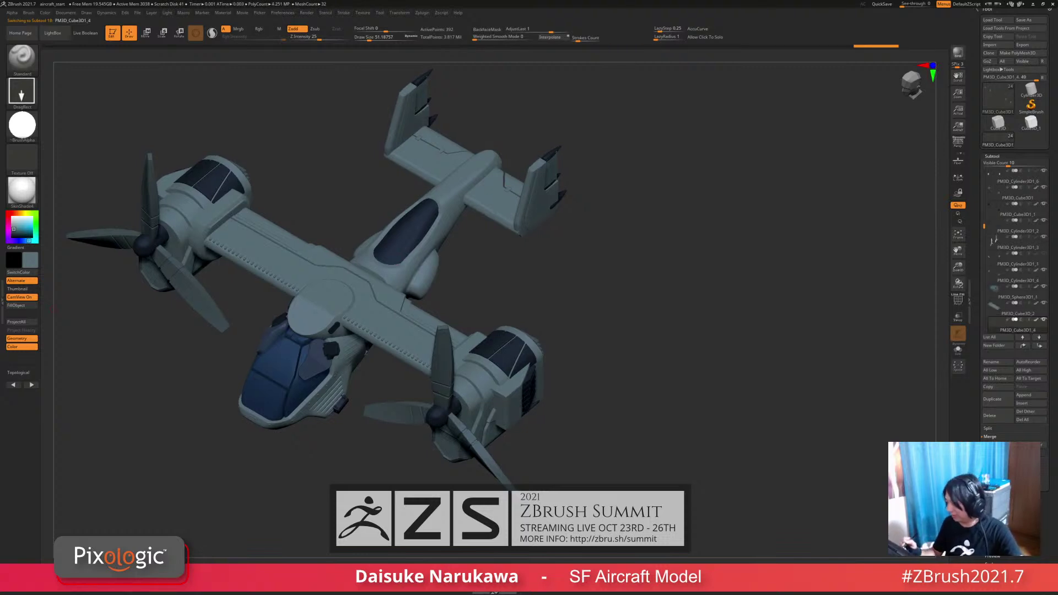
pyautogui.keyDown('alt'); pyautogui.moveTo(560, 174); pyautogui.dragTo(553, 190); pyautogui.keyUp('alt')
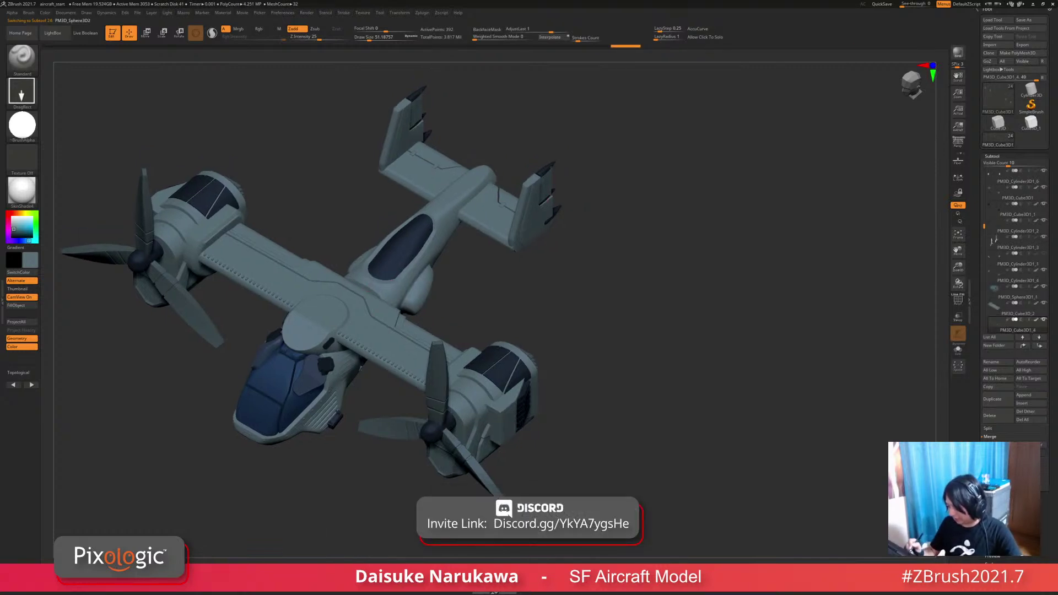
pyautogui.keyDown('alt'); pyautogui.click(401, 365); pyautogui.keyUp('alt')
pyautogui.keyDown('ctrl'); pyautogui.moveTo(452, 375); pyautogui.dragTo(500, 380, button='right'); pyautogui.keyUp('ctrl')
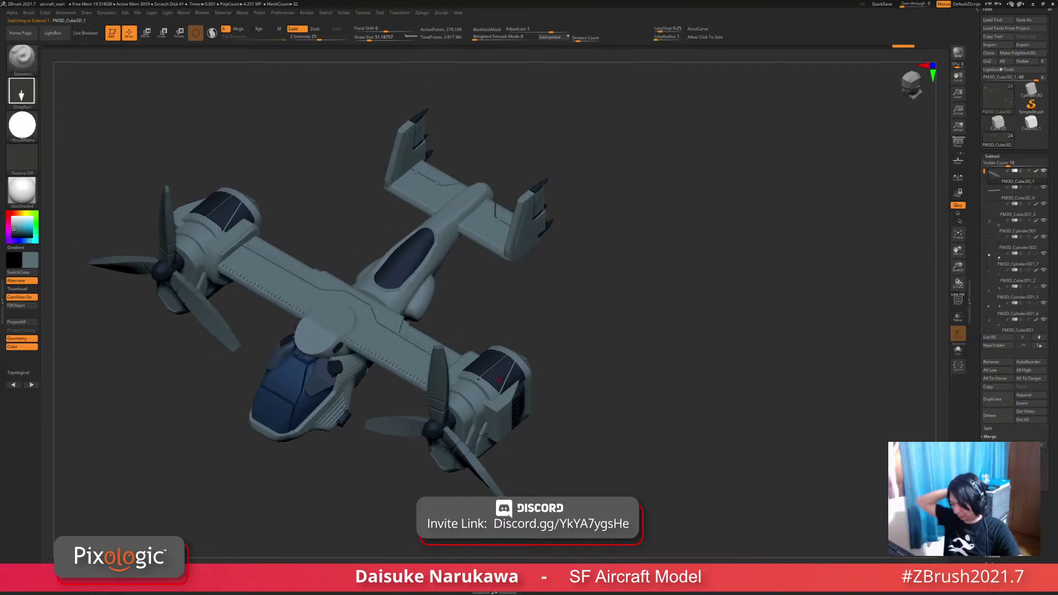
# Step: Select the propeller blades and fill them with the near-black navy sampled from the propeller hub
pyautogui.keyDown('alt'); pyautogui.click(205, 313); pyautogui.keyUp('alt')
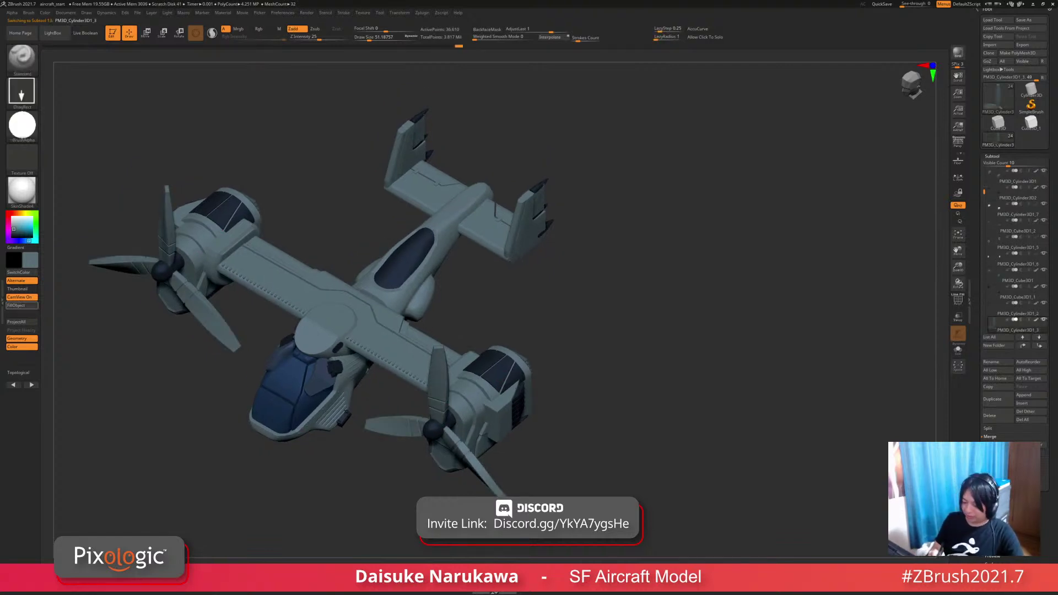
pyautogui.moveTo(30, 260); pyautogui.dragTo(163, 270)
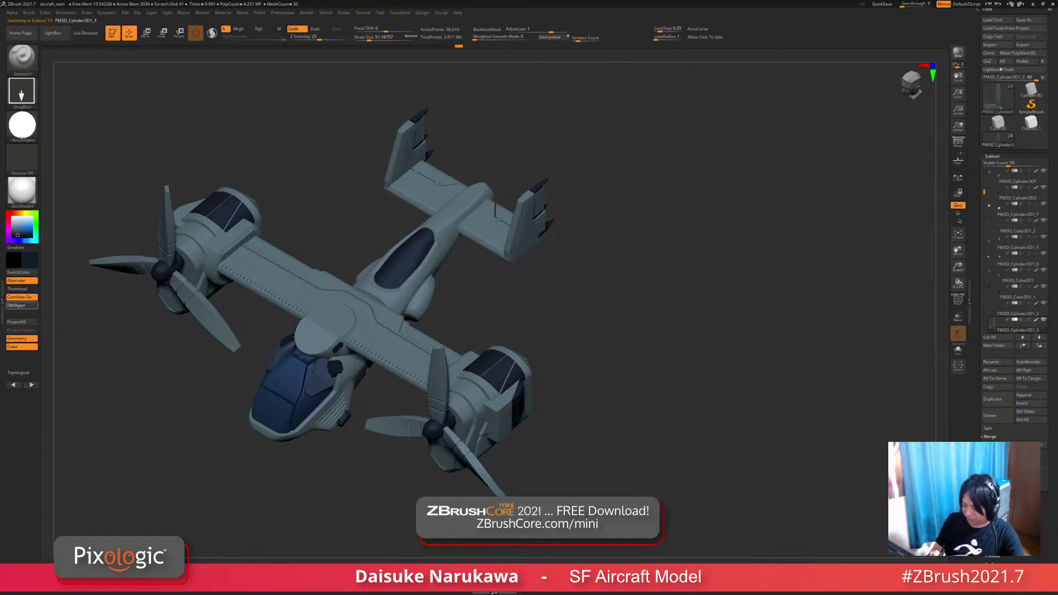
pyautogui.click(22, 305)
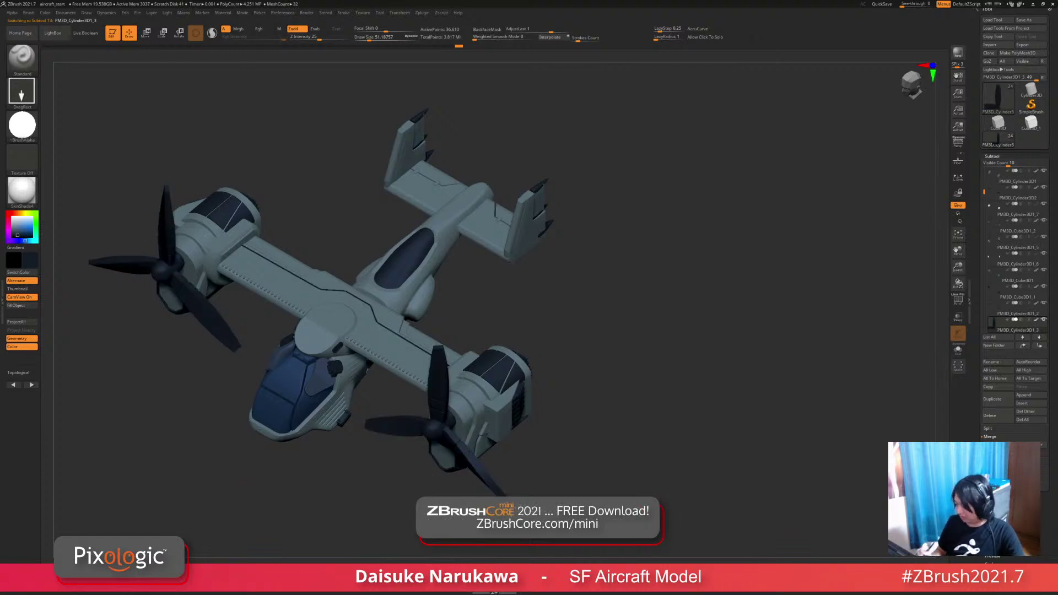
# Step: Make the hull's grey-blue the active colour again and select the panel detail on the wing's upper surface
pyautogui.keyDown('alt'); pyautogui.click(454, 468); pyautogui.keyUp('alt')
pyautogui.moveTo(30, 260); pyautogui.dragTo(190, 243)
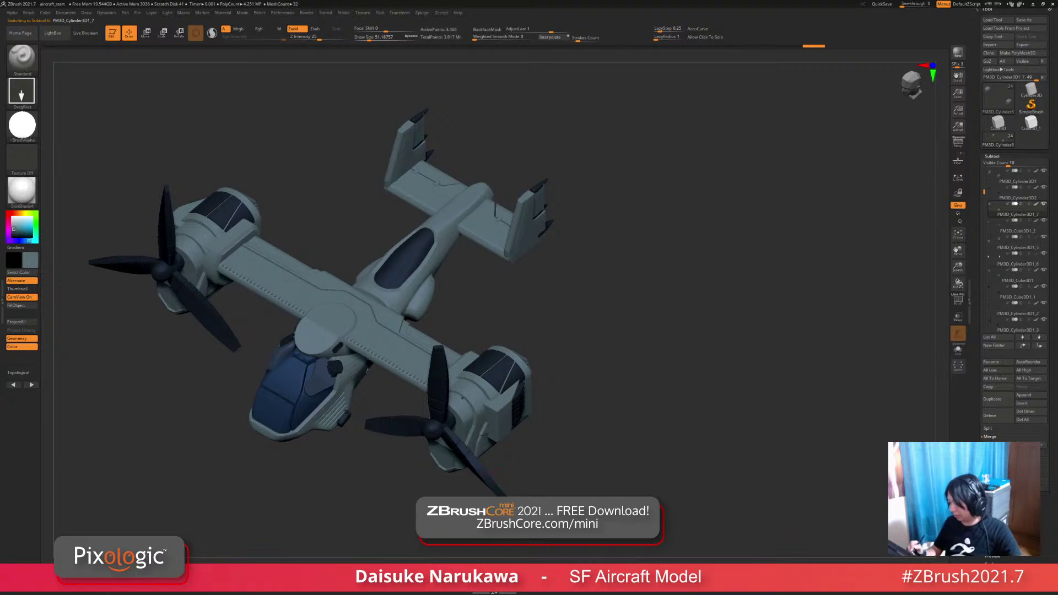
pyautogui.keyDown('alt'); pyautogui.click(383, 331); pyautogui.keyUp('alt')
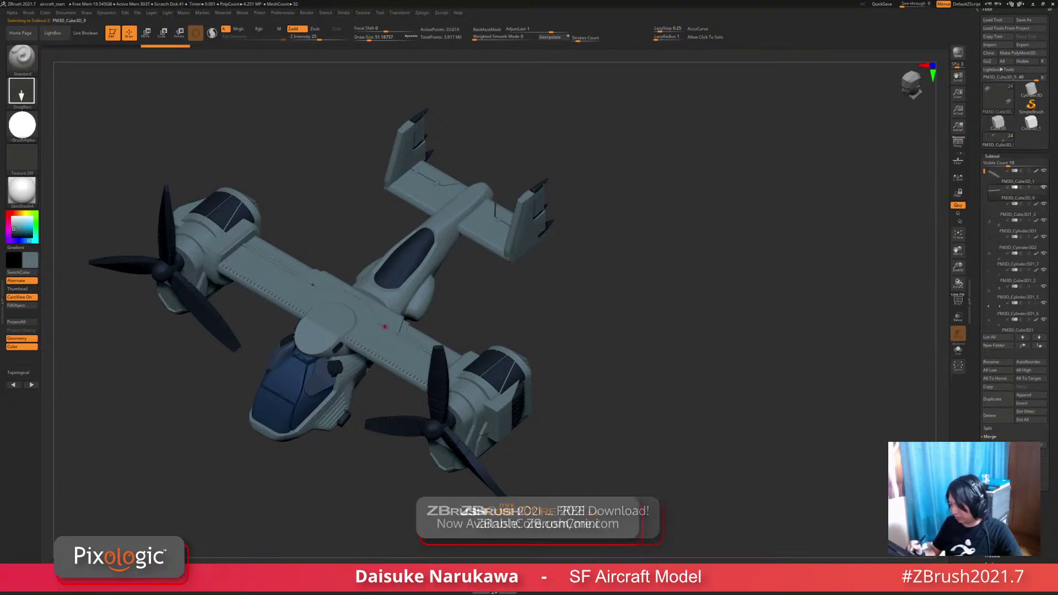
# Step: Select the main wing and open the NoiseMaker surface noise editor for it
pyautogui.click(992, 156)
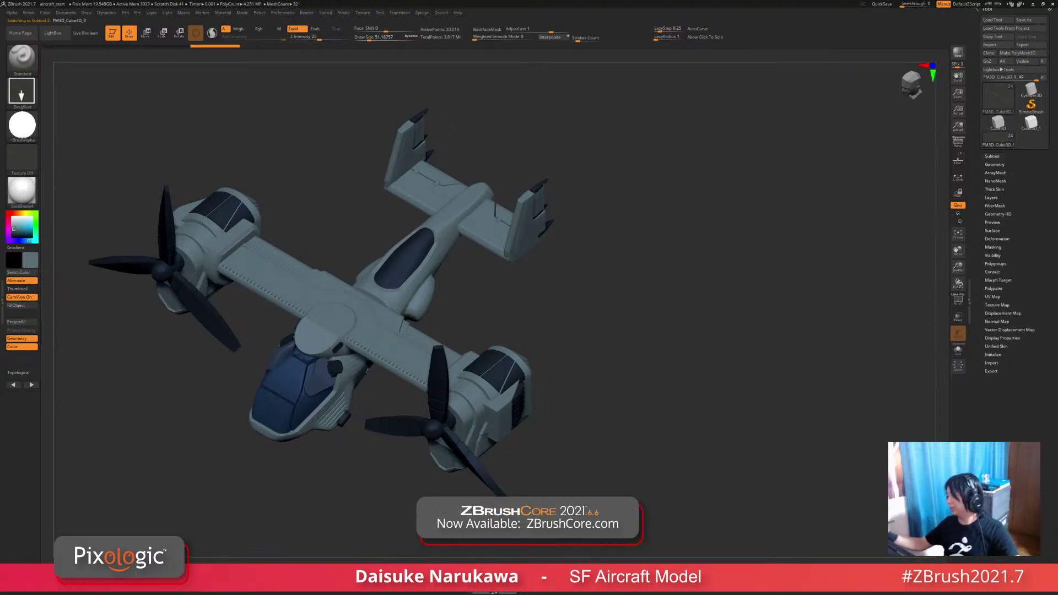
pyautogui.moveTo(604, 433)
pyautogui.keyDown('alt'); pyautogui.mouseDown()
pyautogui.moveTo(609, 404)
pyautogui.moveTo(606, 421)
pyautogui.mouseUp(); pyautogui.keyUp('alt')
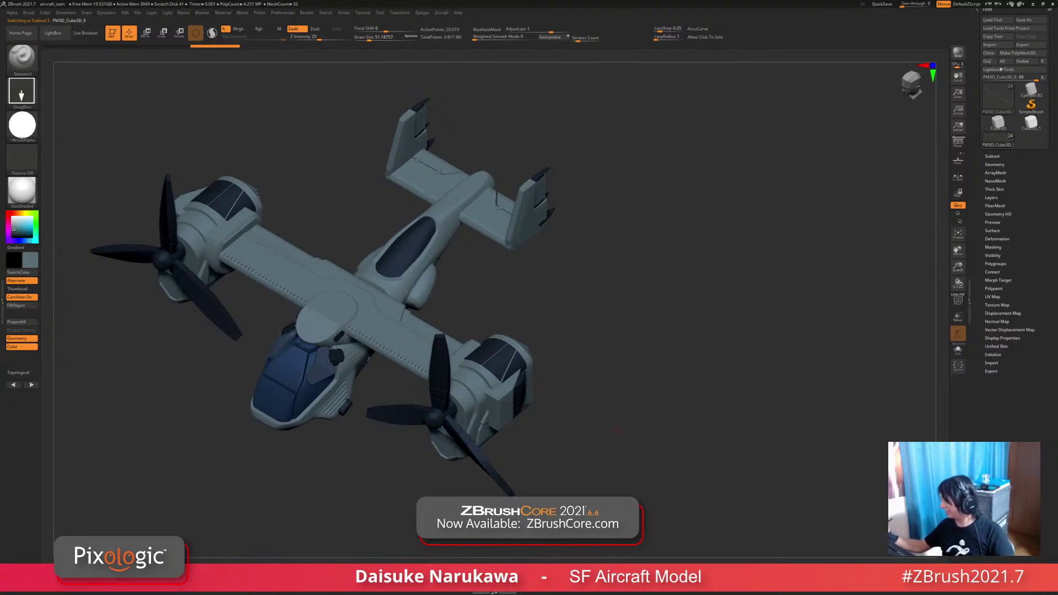
pyautogui.click(992, 230)
pyautogui.click(990, 237)
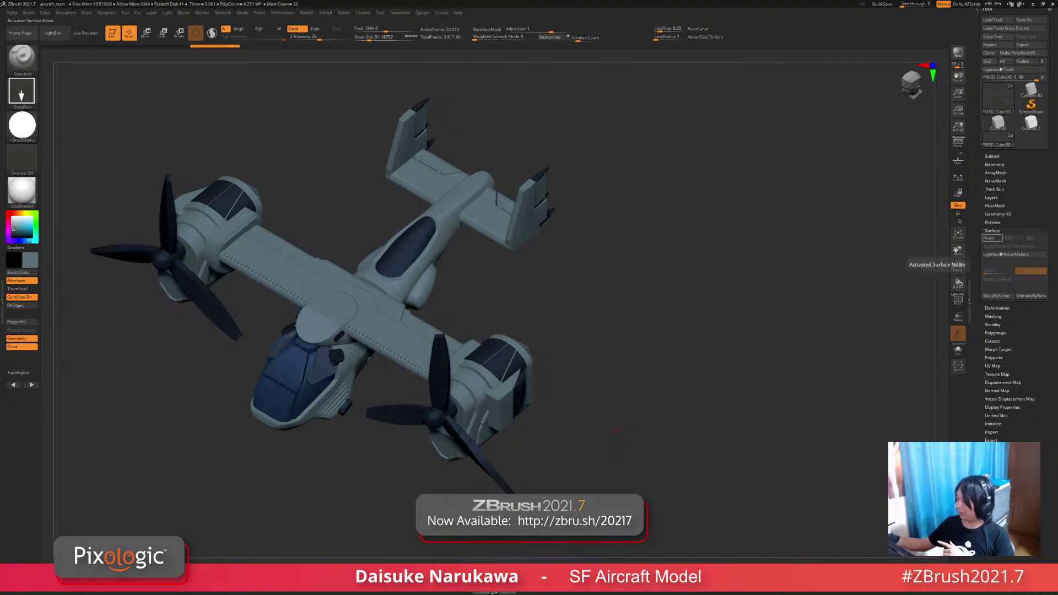
pyautogui.click(1009, 237)
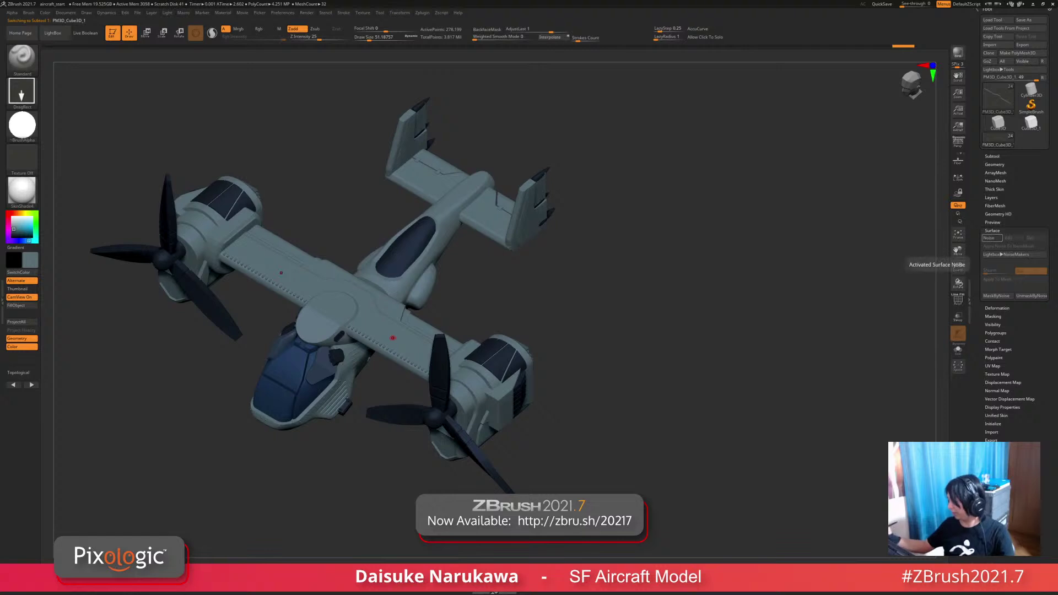
pyautogui.click(991, 237)
pyautogui.moveTo(849, 292); pyautogui.dragTo(863, 378)
# Step: Load a NoisePlug pattern for the wing, trying Camouflage and settling on Psychedelic
pyautogui.click(1000, 252)
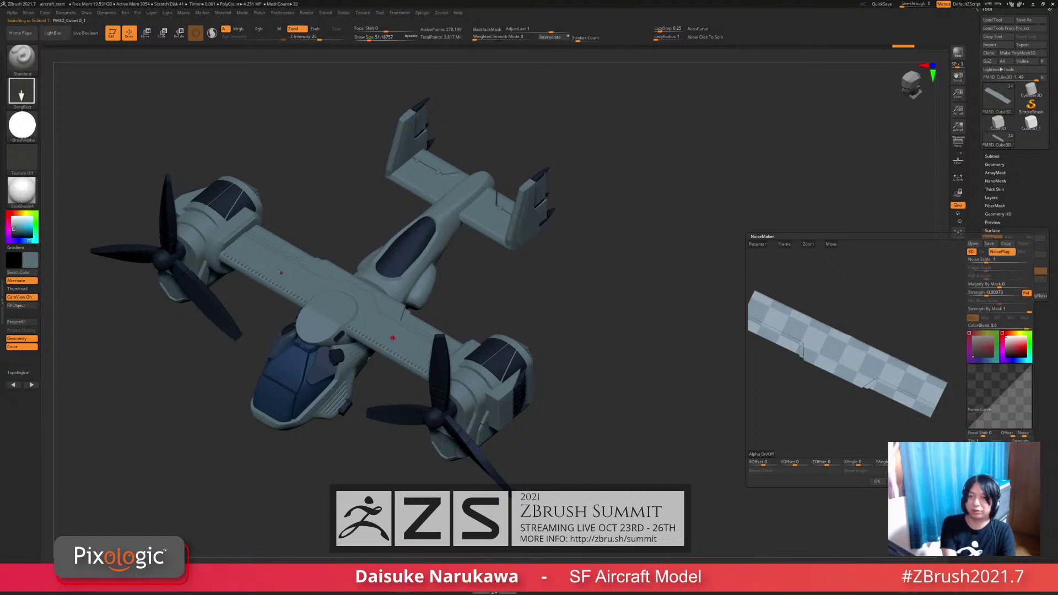
pyautogui.moveTo(5, 287); pyautogui.dragTo(246, 181)
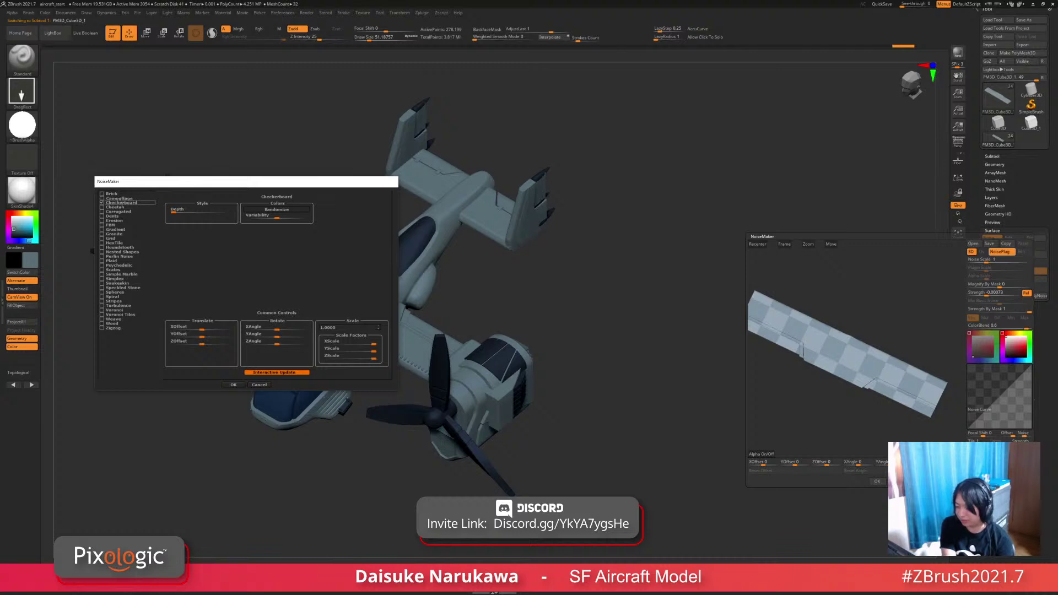
pyautogui.click(117, 198)
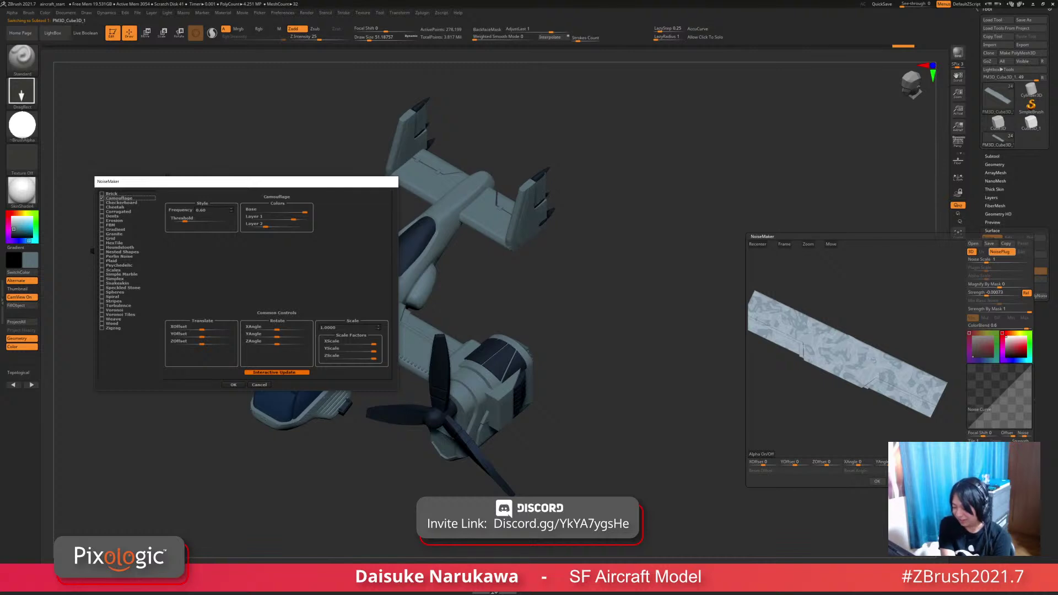
pyautogui.click(119, 266)
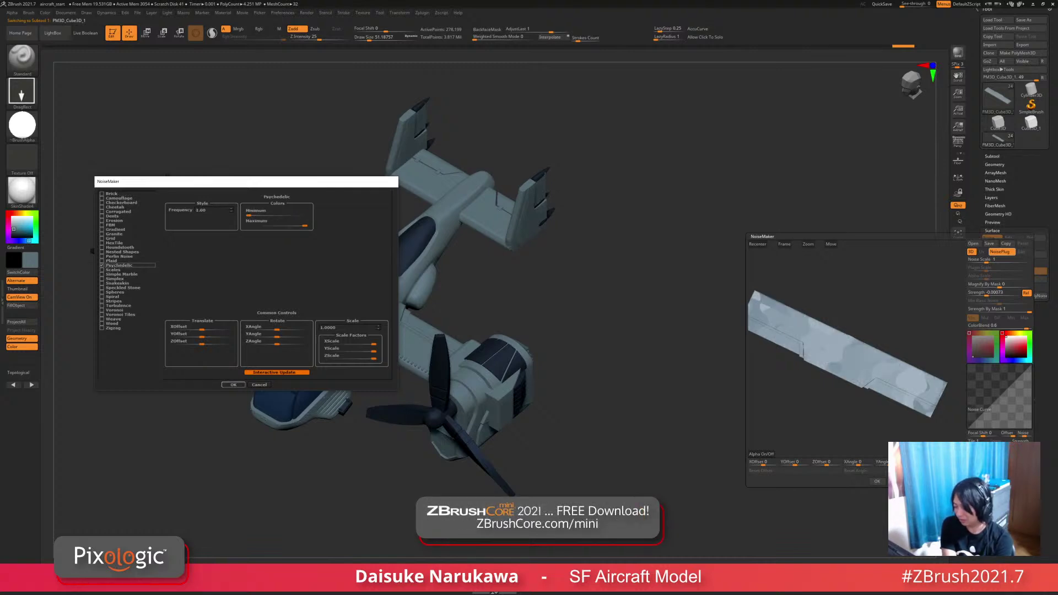
pyautogui.click(233, 385)
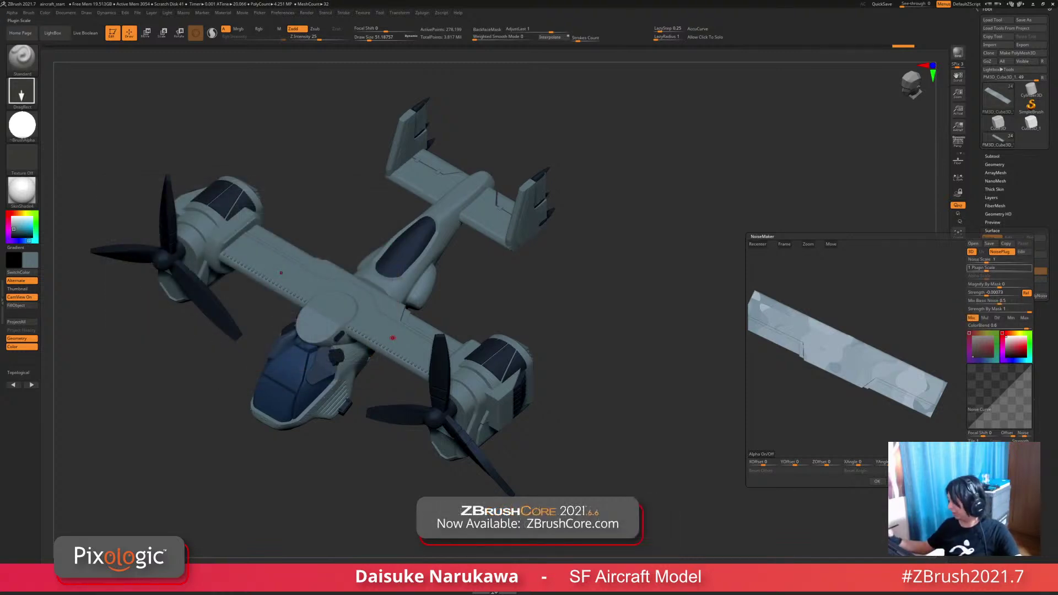
# Step: Set the wing noise's Plugin Scale to about 0.33 and ColorBlend to 0, keeping the Psychedelic pattern
pyautogui.moveTo(986, 269); pyautogui.dragTo(979, 269)
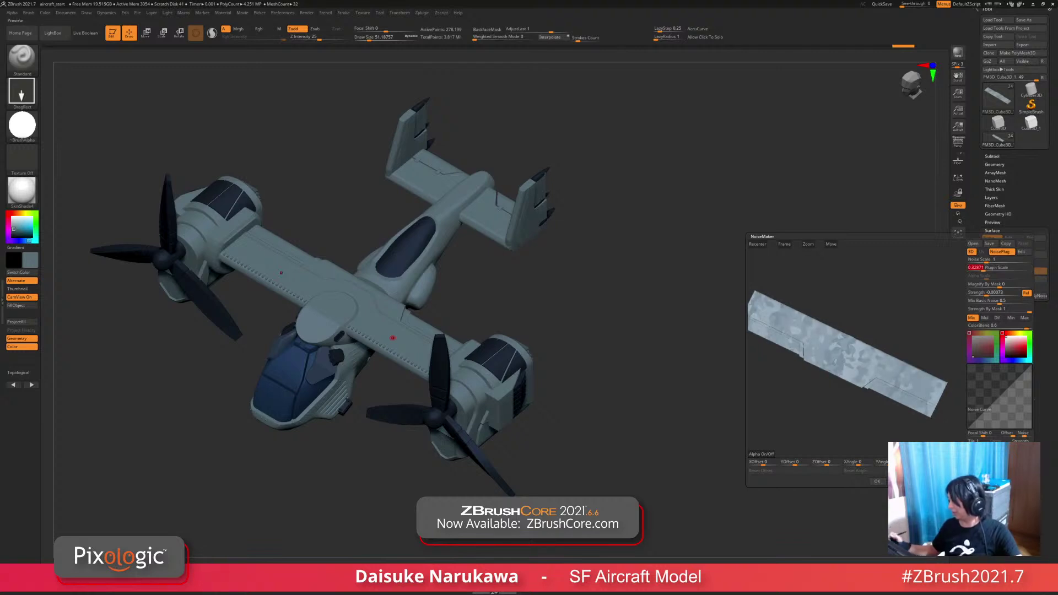
pyautogui.moveTo(1011, 326); pyautogui.dragTo(1012, 326)
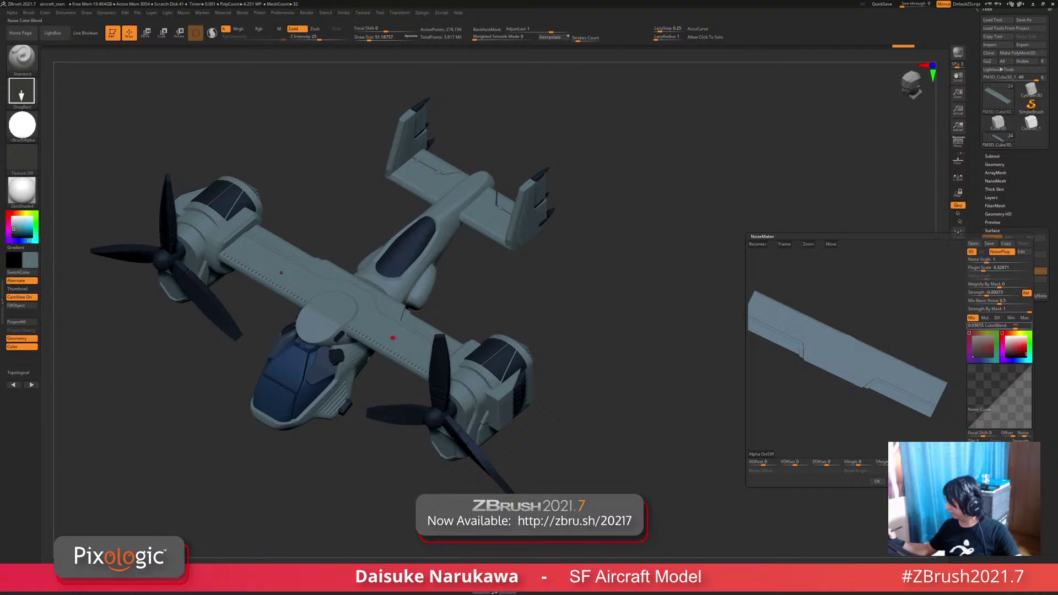
pyautogui.click(999, 326)
pyautogui.moveTo(995, 326); pyautogui.dragTo(999, 326)
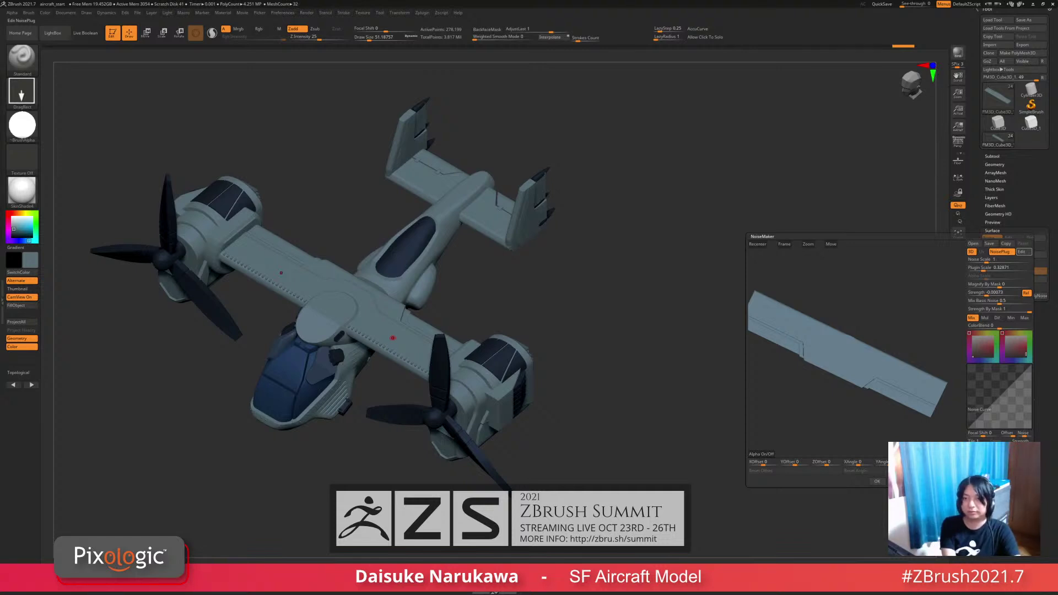
pyautogui.click(1023, 252)
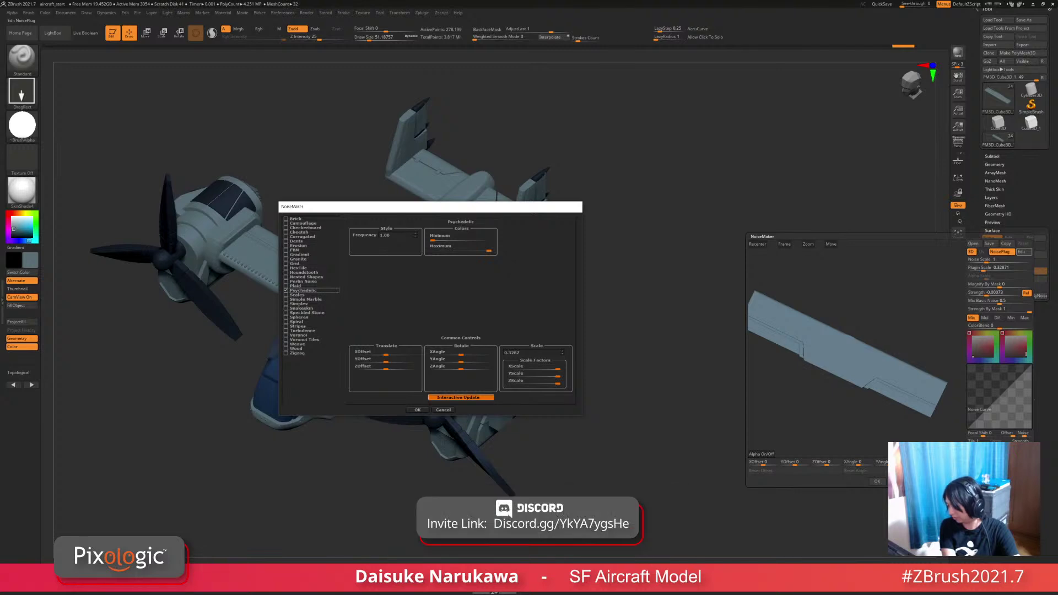
pyautogui.click(417, 409)
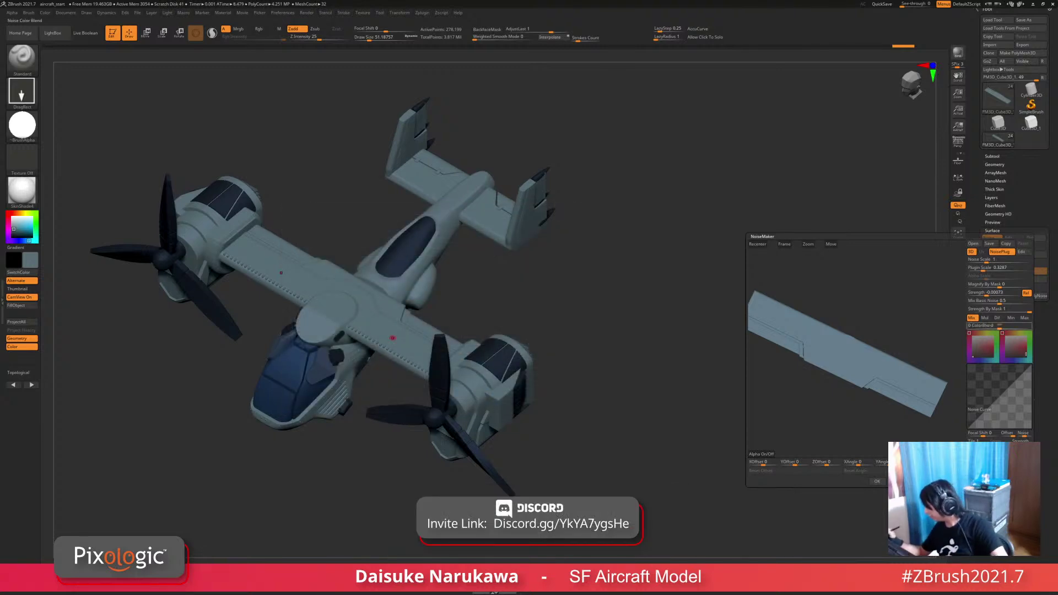
# Step: Raise the noise's ColorBlend and compare the difference and multiply noise modes, returning to the Mix mode
pyautogui.moveTo(999, 326); pyautogui.dragTo(1026, 326)
pyautogui.click(997, 317)
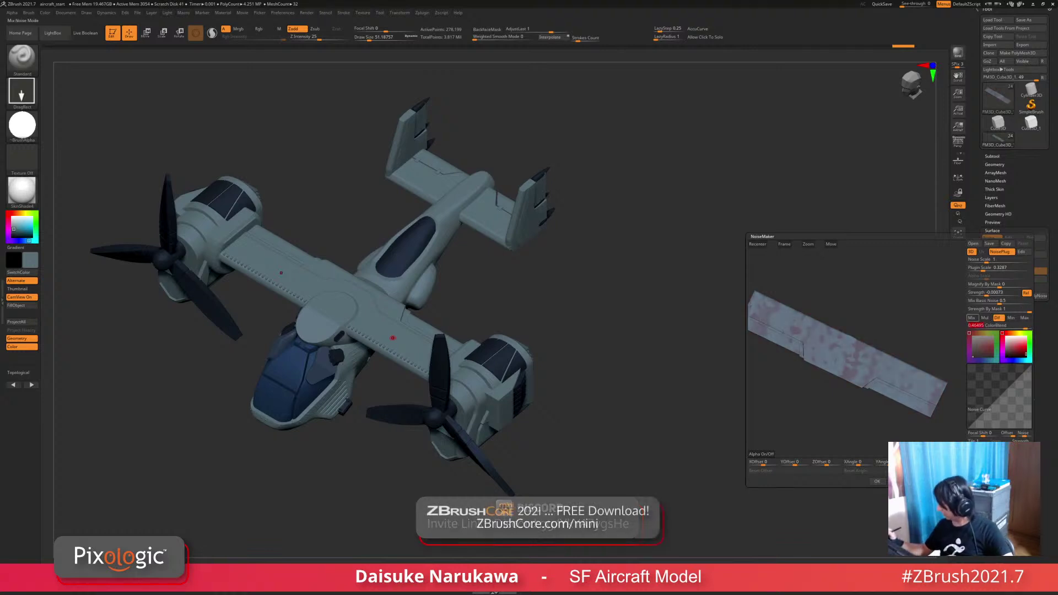
pyautogui.click(984, 318)
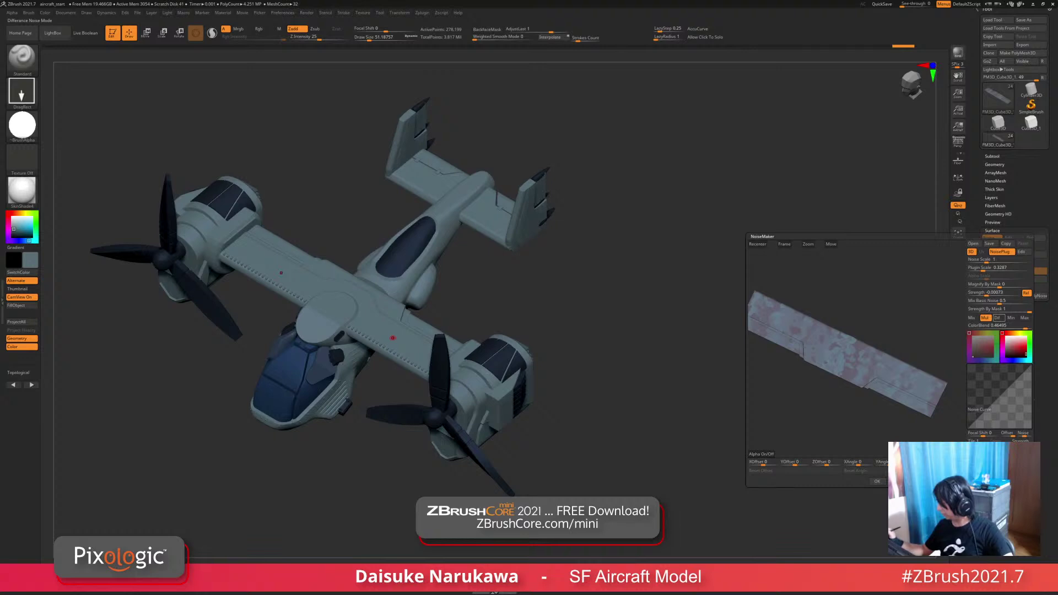
pyautogui.click(997, 318)
pyautogui.click(971, 318)
# Step: Change the second noise colour from red to dark blue, keep a strong ColorBlend, and accept the wing's surface noise
pyautogui.moveTo(1024, 352)
pyautogui.mouseDown()
pyautogui.moveTo(1010, 357)
pyautogui.moveTo(1003, 327)
pyautogui.mouseUp()
pyautogui.click(1023, 325)
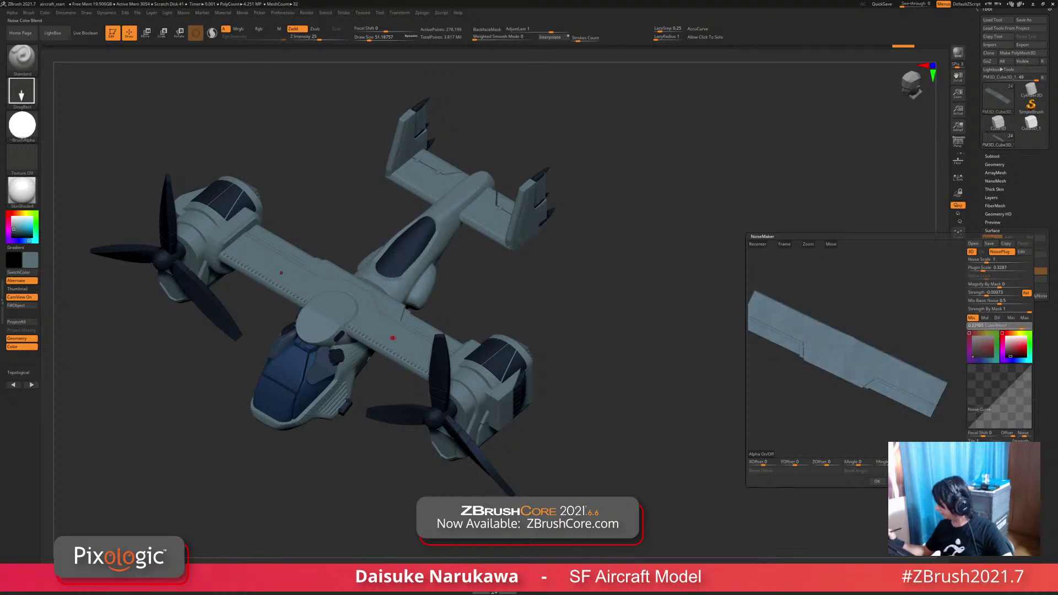
pyautogui.moveTo(1025, 360)
pyautogui.mouseDown()
pyautogui.moveTo(1012, 361)
pyautogui.moveTo(1020, 348)
pyautogui.mouseUp()
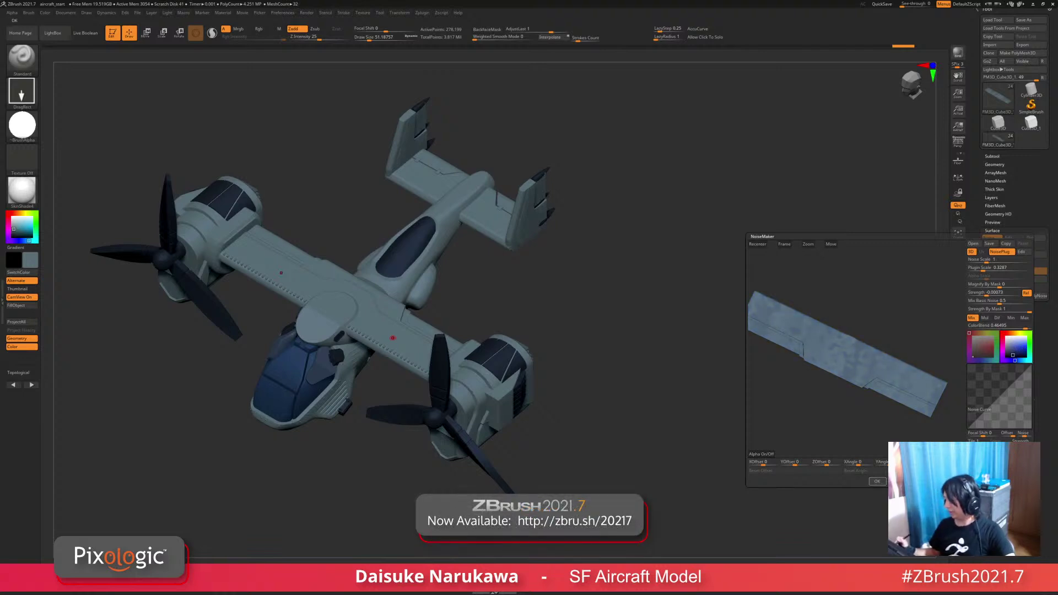
pyautogui.click(876, 481)
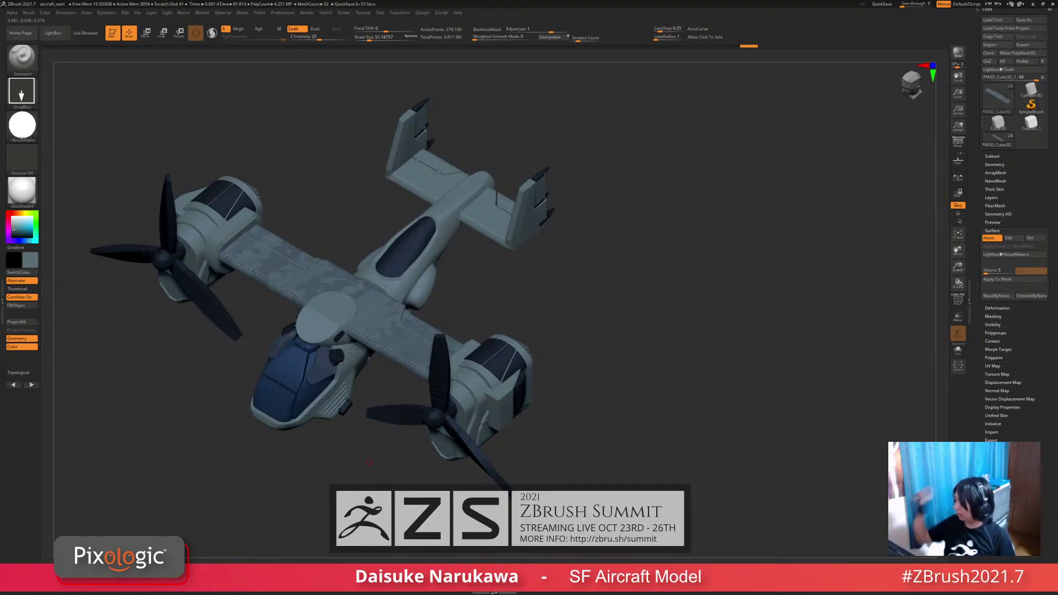
# Step: Reopen the wing's noise settings to examine the camouflage pattern in the preview, and inspect it closely on the aircraft
pyautogui.click(1009, 237)
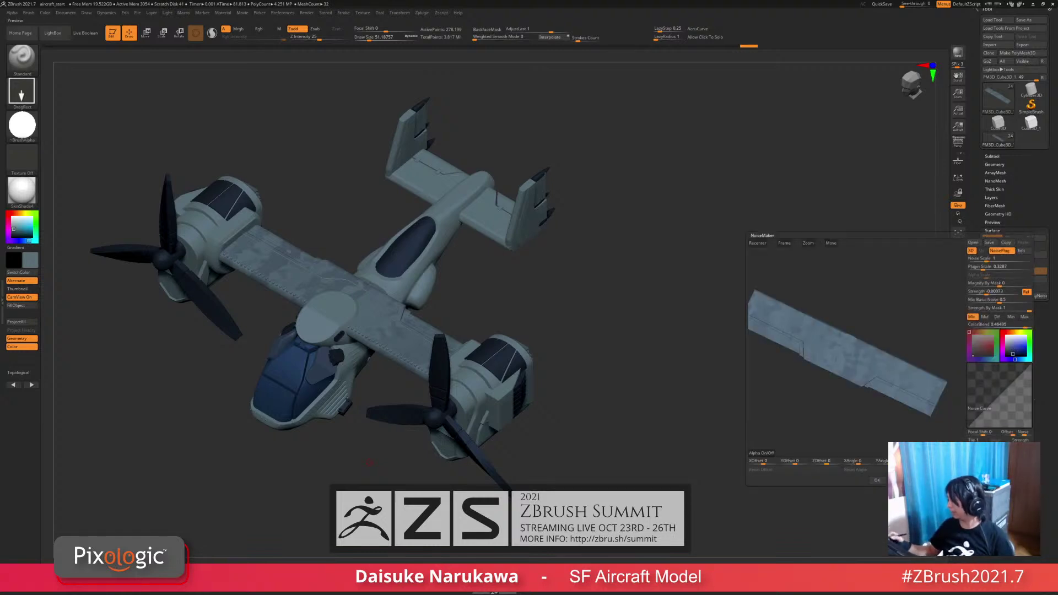
pyautogui.moveTo(848, 386); pyautogui.dragTo(849, 331)
pyautogui.moveTo(816, 411); pyautogui.dragTo(827, 353)
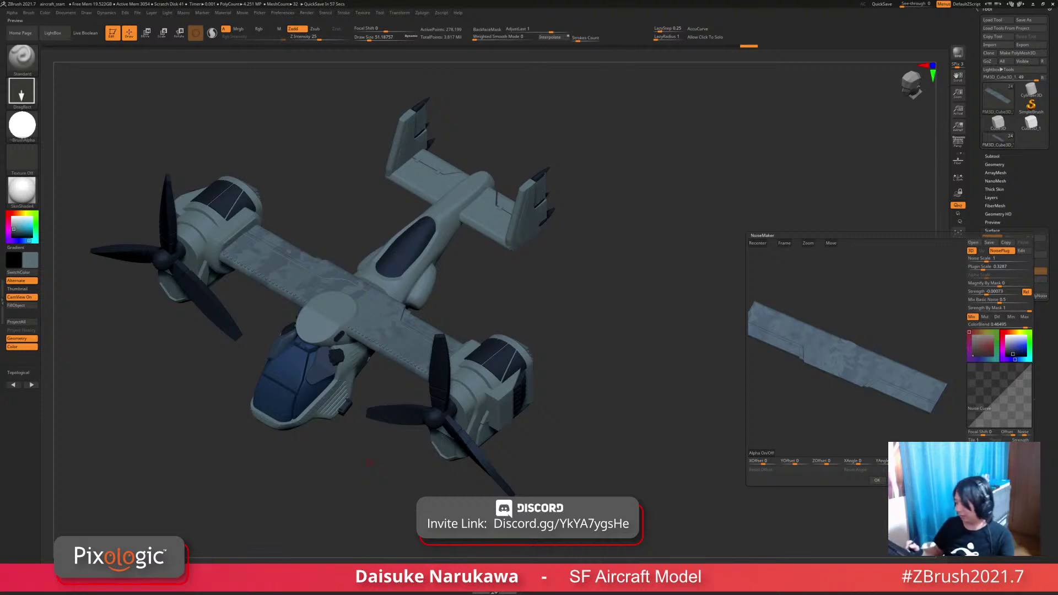
pyautogui.click(877, 481)
pyautogui.moveTo(733, 419); pyautogui.dragTo(540, 304)
pyautogui.keyDown('ctrl'); pyautogui.moveTo(540, 304); pyautogui.dragTo(551, 375, button='right'); pyautogui.keyUp('ctrl')
pyautogui.moveTo(551, 331)
pyautogui.mouseDown(button='right')
pyautogui.moveTo(562, 457)
pyautogui.moveTo(598, 270)
pyautogui.moveTo(672, 297)
pyautogui.moveTo(551, 424)
pyautogui.moveTo(545, 381)
pyautogui.moveTo(551, 425)
pyautogui.moveTo(485, 408)
pyautogui.moveTo(451, 463)
pyautogui.mouseUp(button='right')
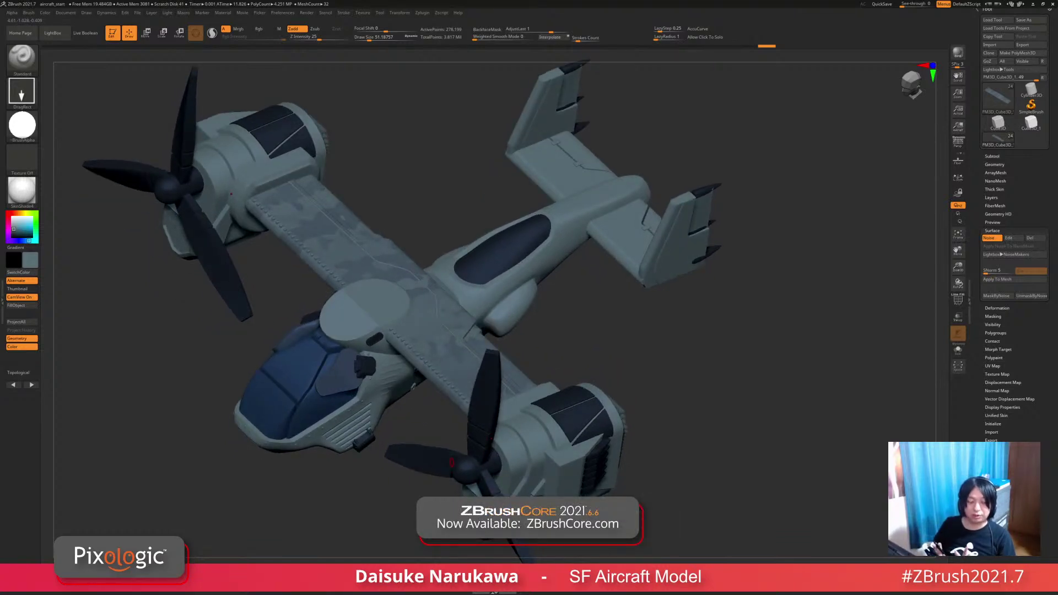
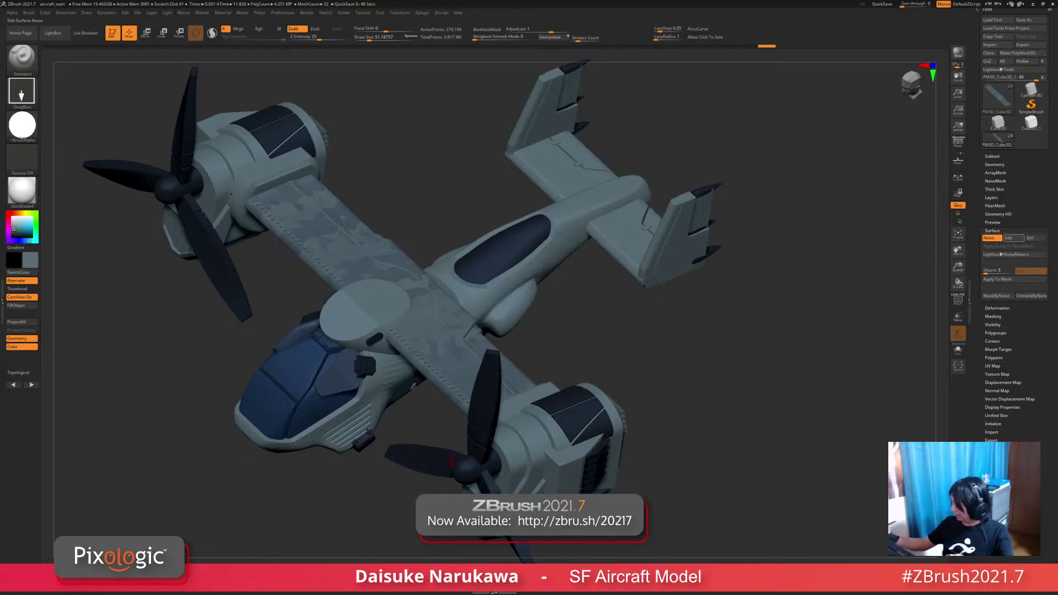
# Step: Reopen the wing's noise settings, copy the camouflage noise, and close the NoiseMaker window
pyautogui.moveTo(772, 325); pyautogui.dragTo(773, 358)
pyautogui.moveTo(661, 386)
pyautogui.keyDown('ctrl'); pyautogui.mouseDown(button='right')
pyautogui.moveTo(654, 416)
pyautogui.moveTo(644, 418)
pyautogui.mouseUp(button='right'); pyautogui.keyUp('ctrl')
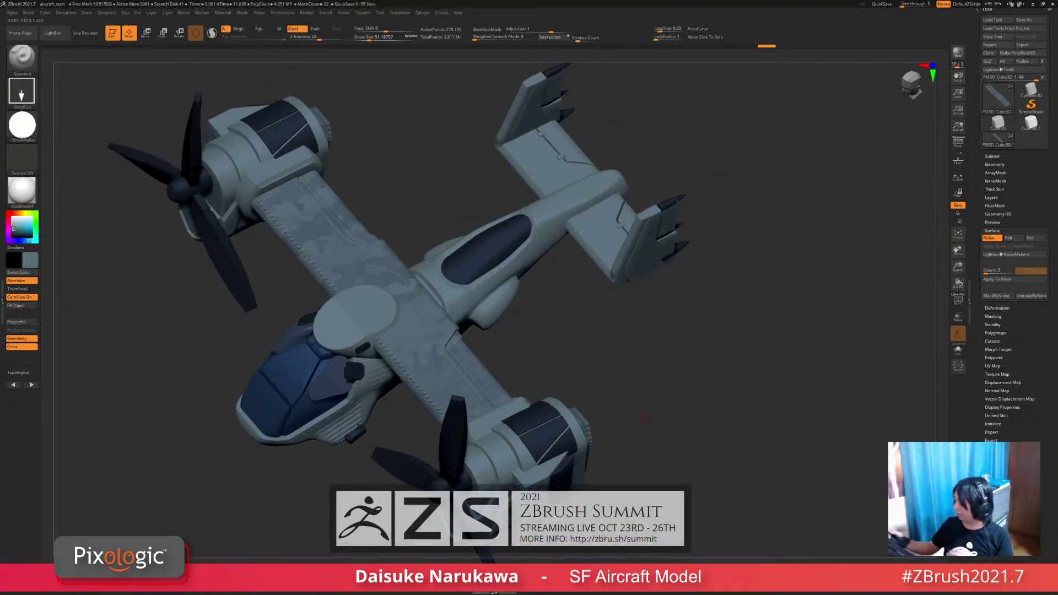
pyautogui.click(1008, 238)
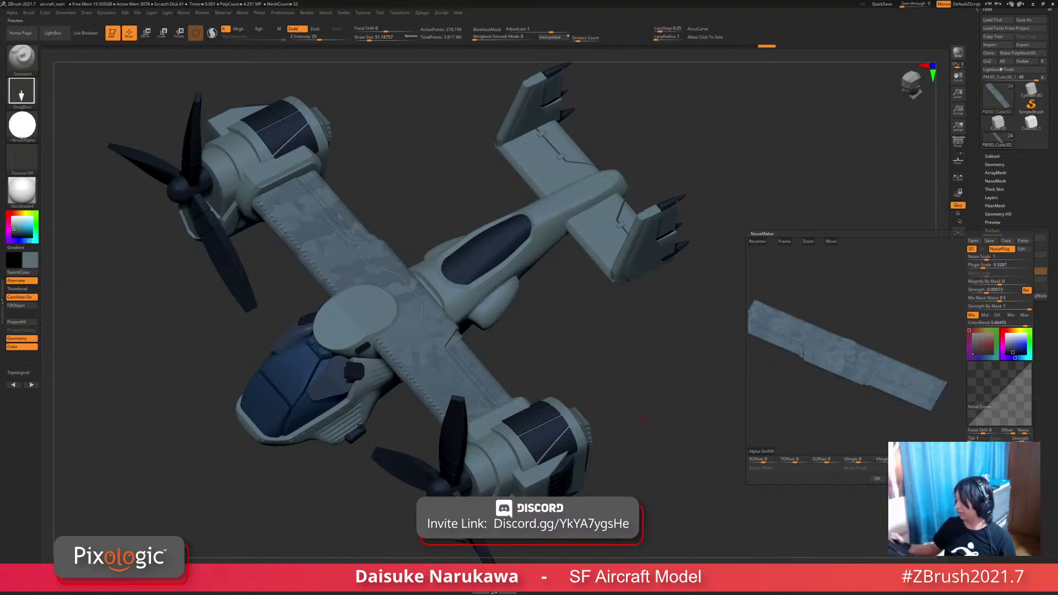
pyautogui.click(877, 478)
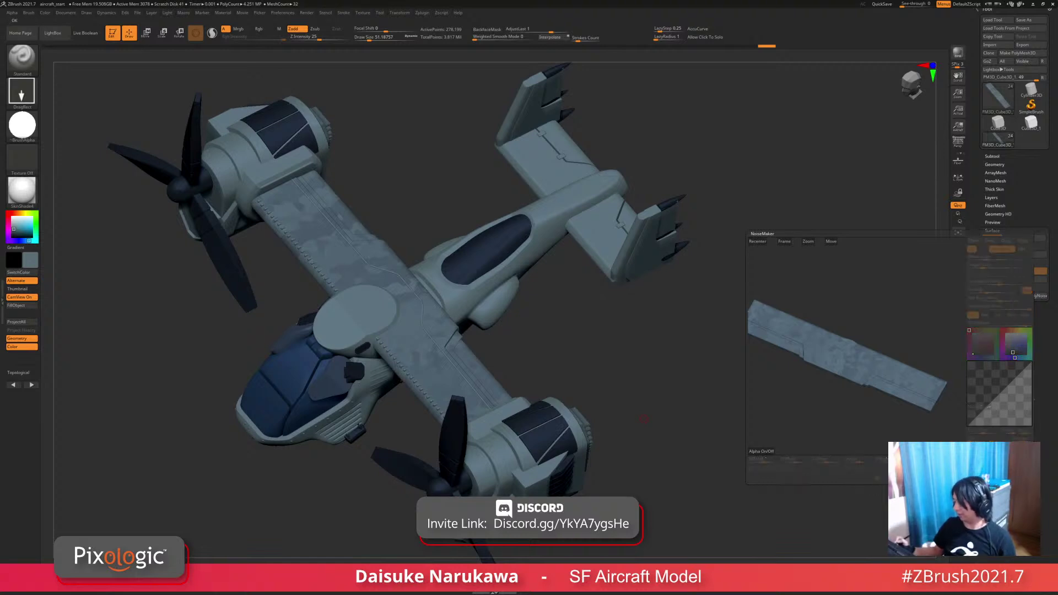
# Step: Paste the copied camouflage noise onto the round disc above the wing's centre and accept it
pyautogui.keyDown('alt'); pyautogui.click(362, 324); pyautogui.keyUp('alt')
pyautogui.click(1008, 237)
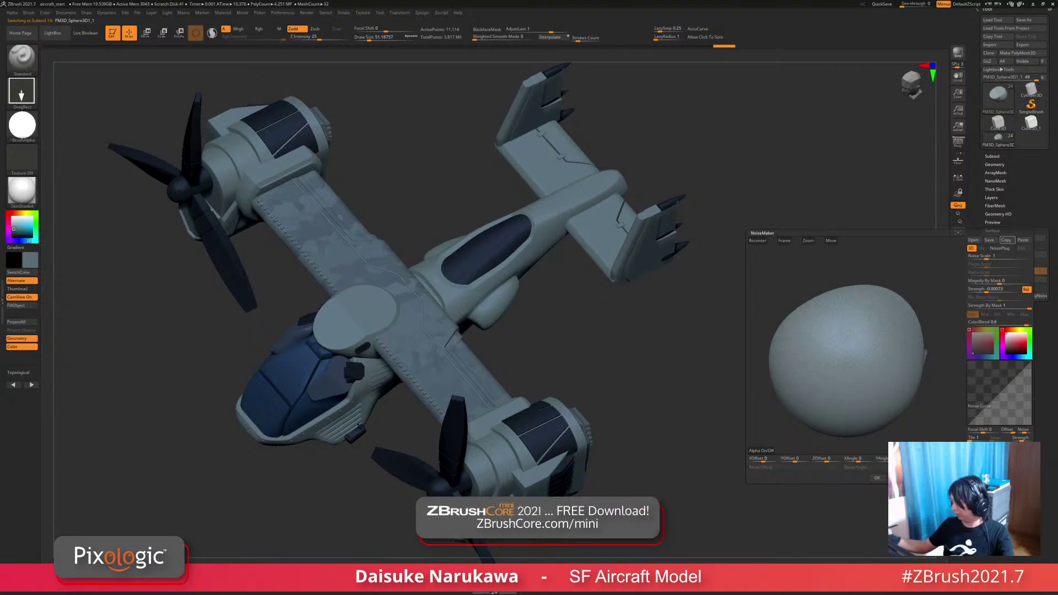
pyautogui.click(1023, 241)
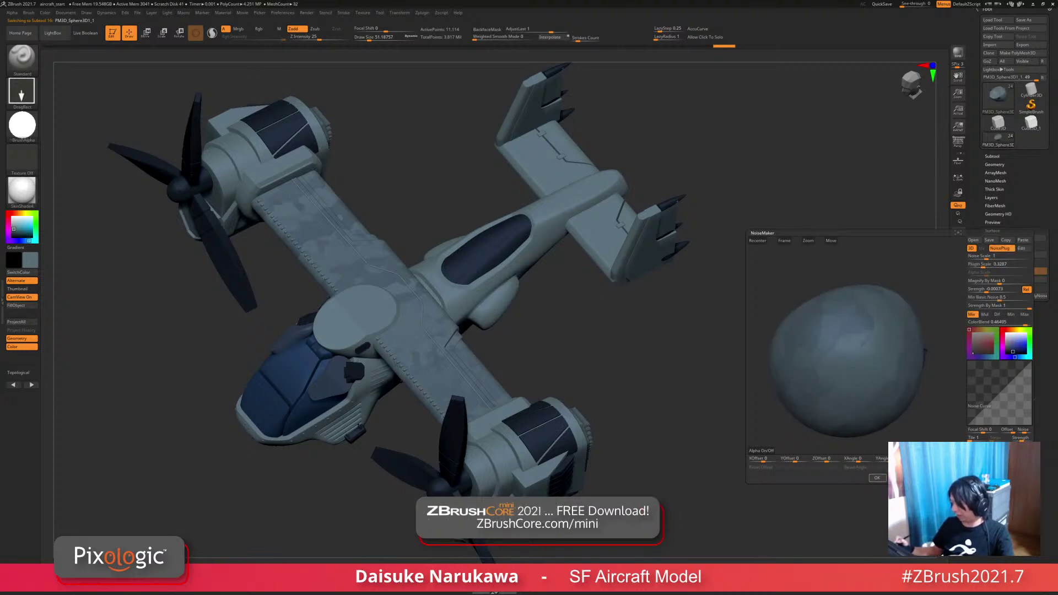
pyautogui.click(876, 478)
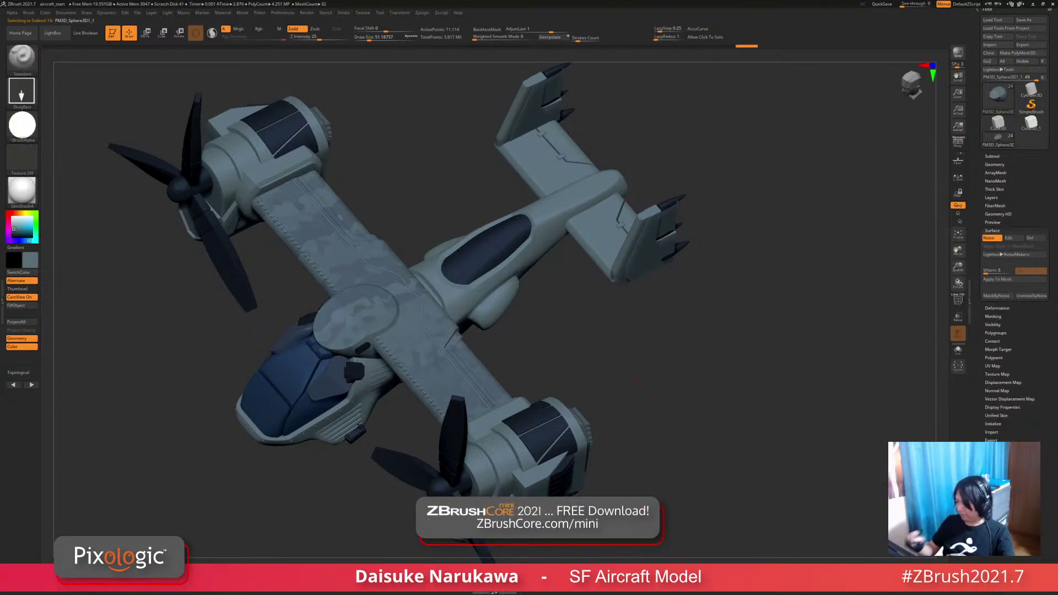
# Step: Add the copied camouflage noise to the rear fuselage and its side pods
pyautogui.click(993, 238)
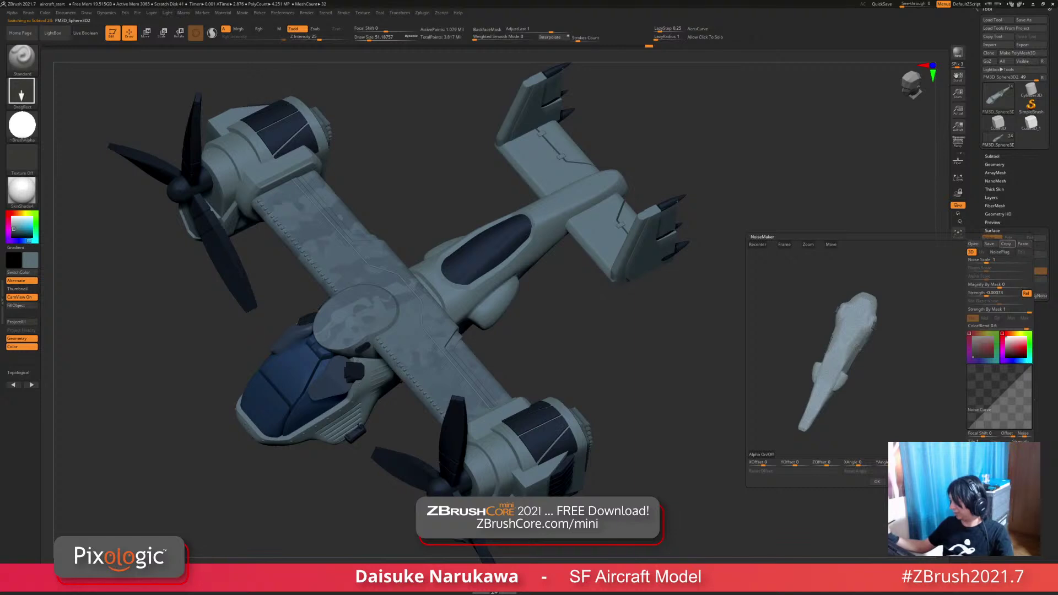
pyautogui.click(1023, 244)
pyautogui.click(876, 481)
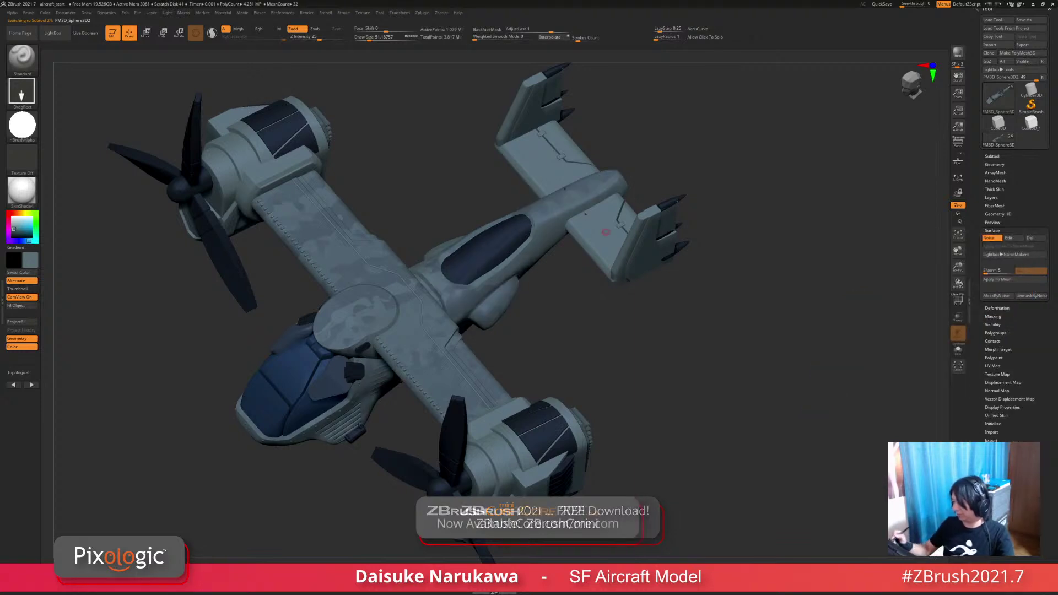
# Step: Paste the copied camouflage noise onto the horizontal tailplane and the two vertical tail fins
pyautogui.keyDown('alt'); pyautogui.click(364, 398); pyautogui.keyUp('alt')
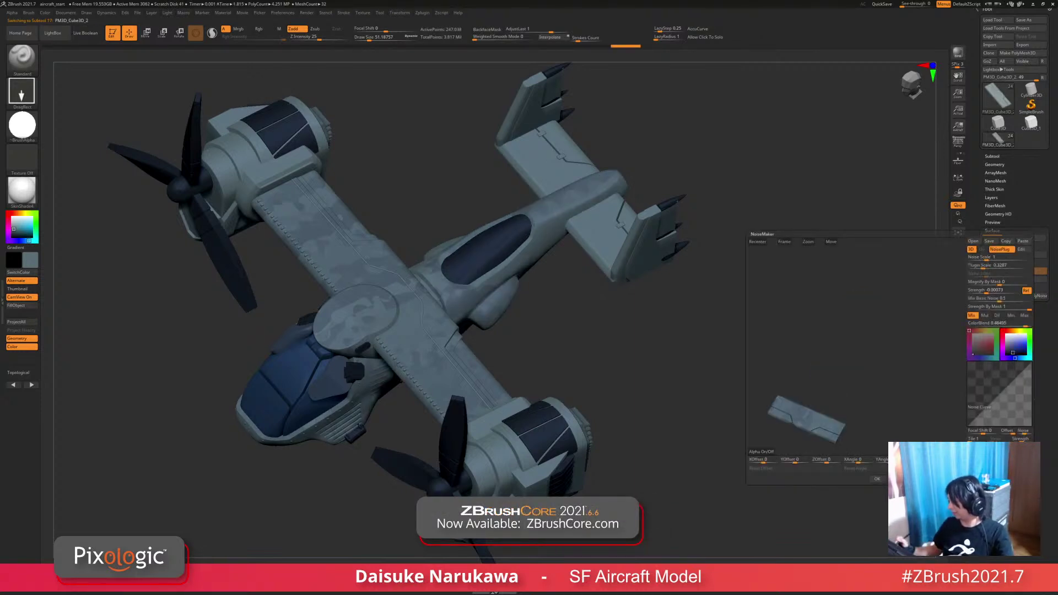
pyautogui.keyDown('alt'); pyautogui.click(543, 117); pyautogui.keyUp('alt')
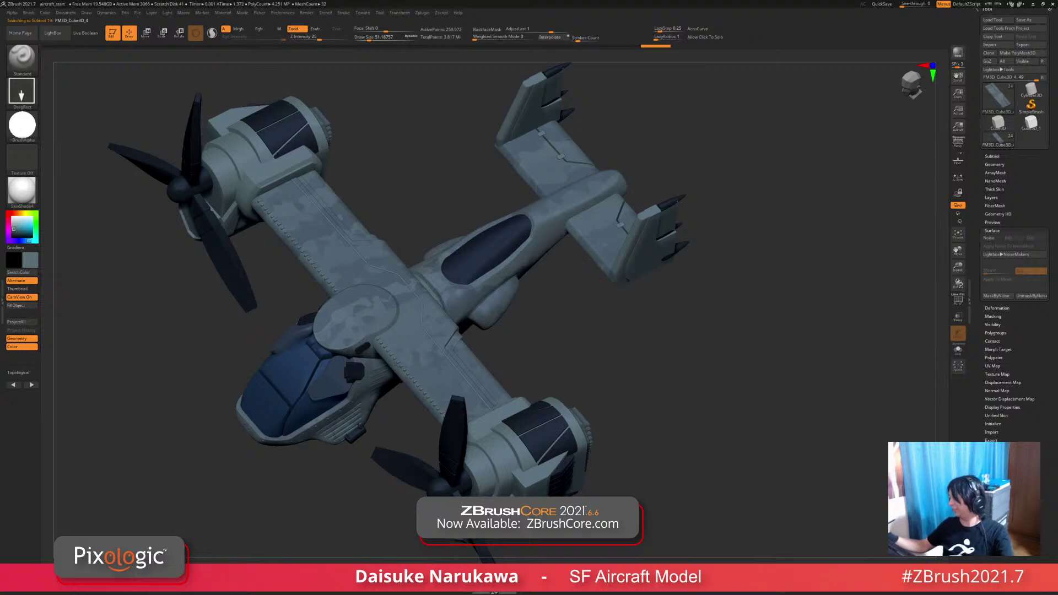
pyautogui.click(989, 238)
pyautogui.click(1023, 244)
pyautogui.click(877, 482)
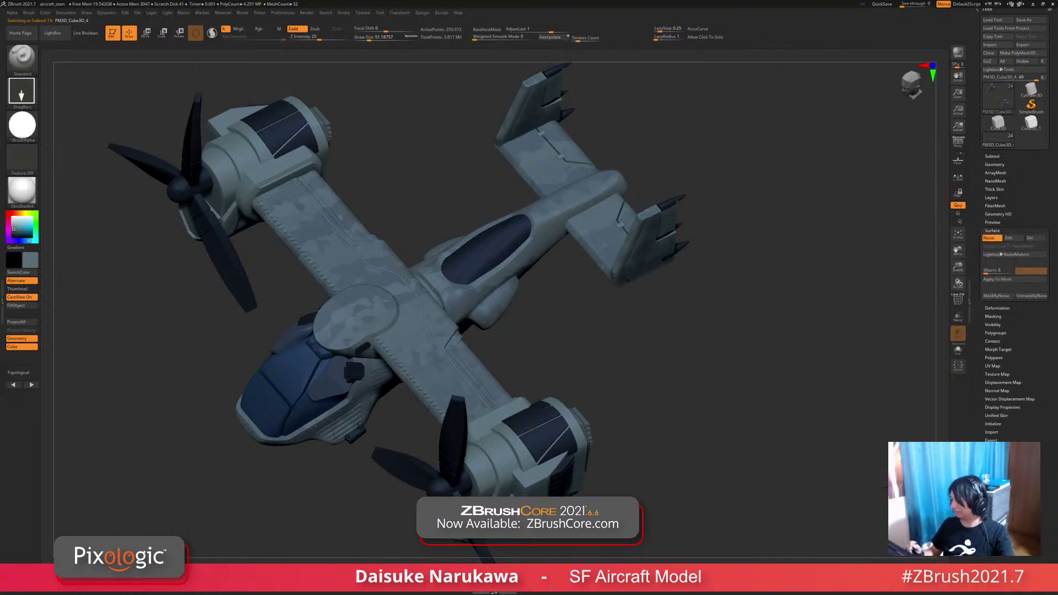
# Step: Paste the copied camouflage noise onto both engine nacelle bodies and the curved rings around them
pyautogui.click(989, 237)
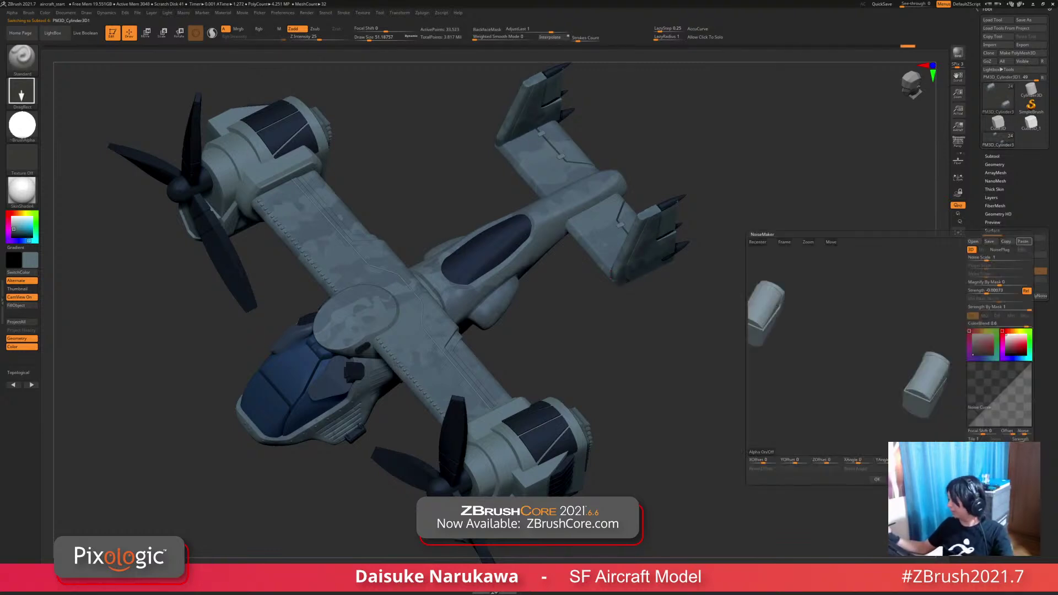
pyautogui.click(877, 480)
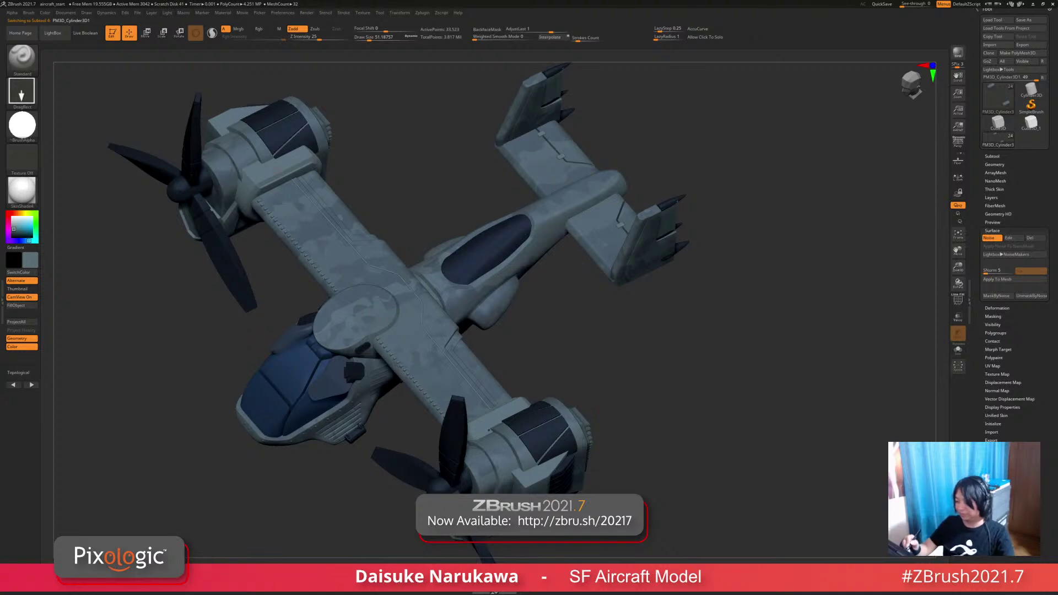
pyautogui.keyDown('alt'); pyautogui.click(490, 430); pyautogui.keyUp('alt')
pyautogui.click(989, 237)
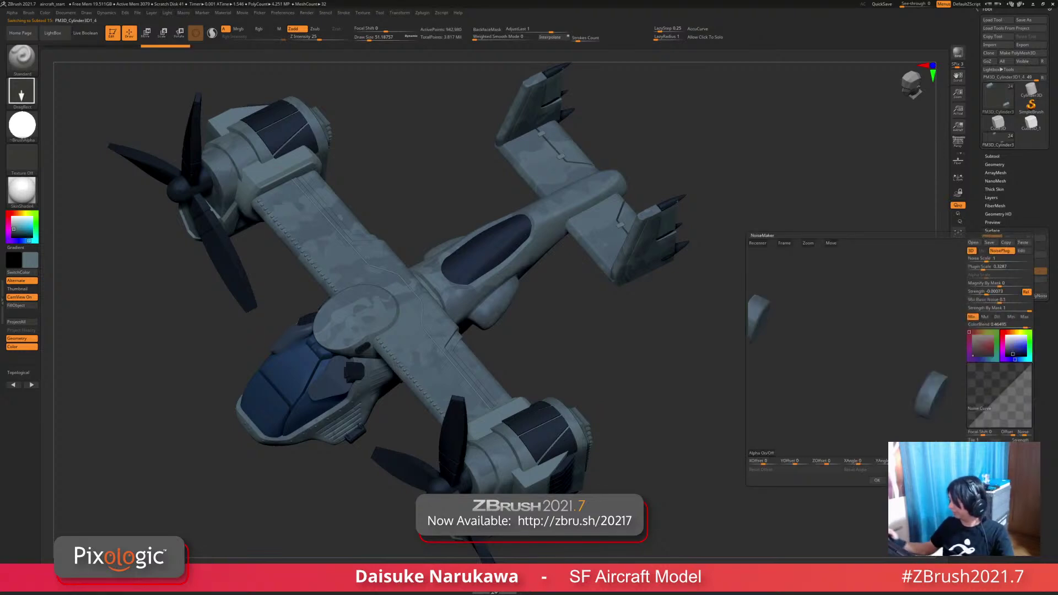
# Step: Apply the copied camouflage noise to the small block-shaped parts and the tapered covers on both engine nacelles
pyautogui.keyDown('alt'); pyautogui.click(296, 165); pyautogui.keyUp('alt')
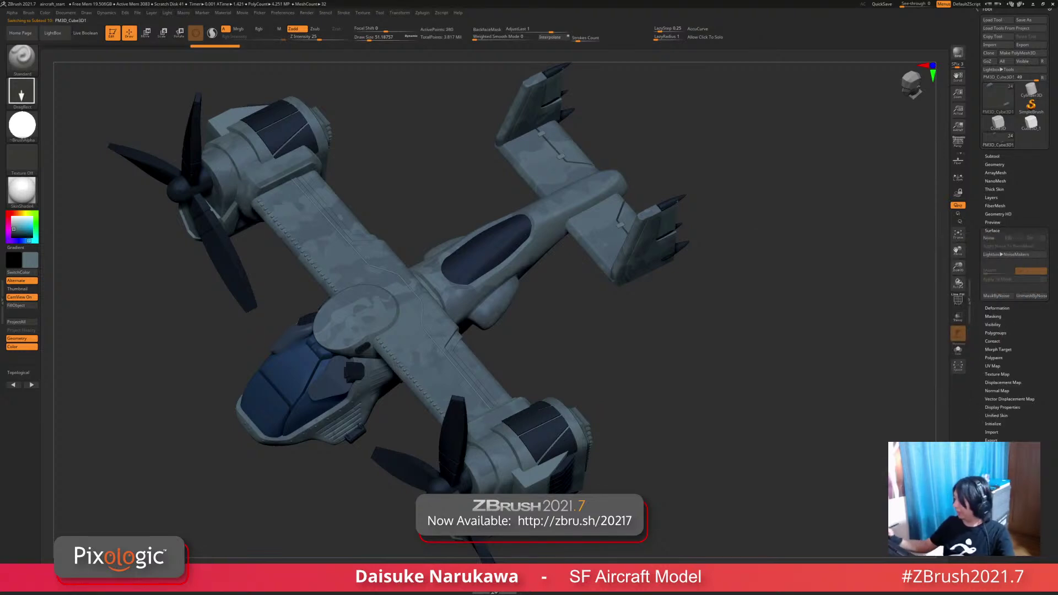
pyautogui.click(990, 238)
pyautogui.click(1024, 243)
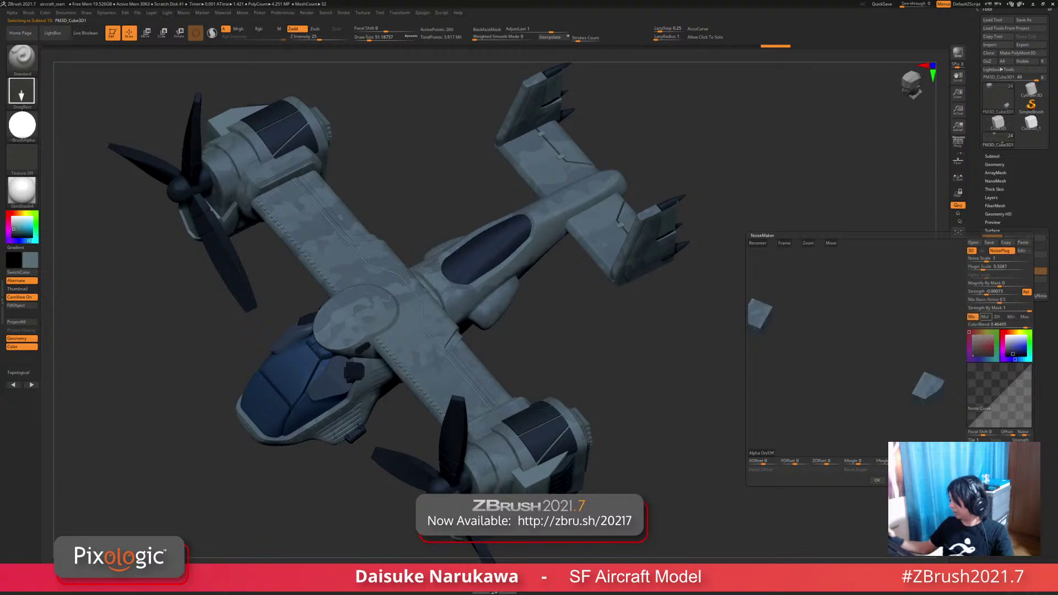
pyautogui.click(877, 480)
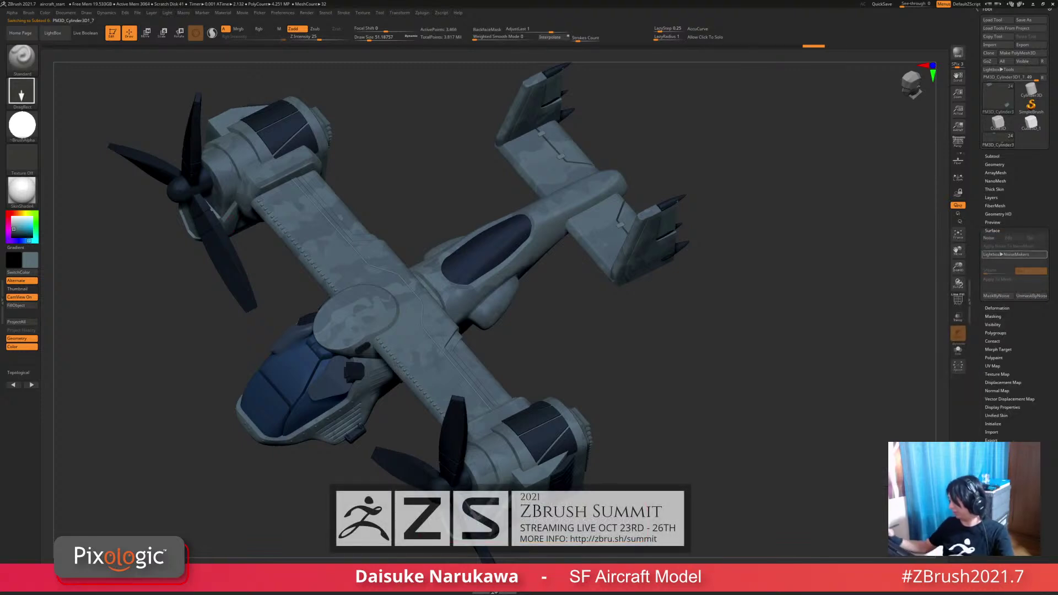
pyautogui.click(990, 238)
pyautogui.click(1023, 242)
pyautogui.click(876, 480)
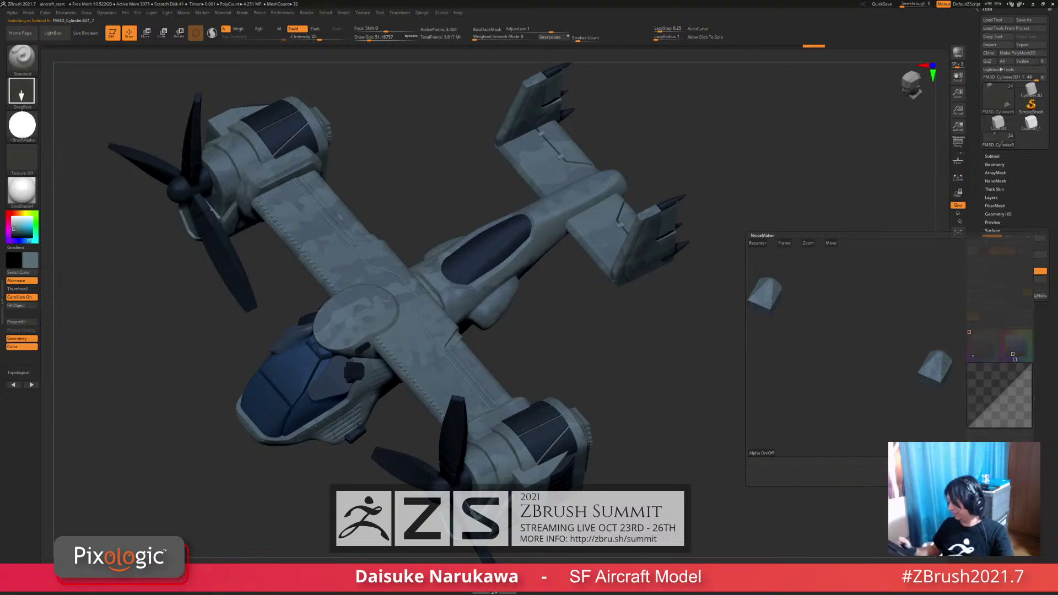
# Step: Paste the copied camouflage noise onto the propeller blades and enlarge them in the noise preview
pyautogui.keyDown('alt'); pyautogui.click(462, 459); pyautogui.keyUp('alt')
pyautogui.click(990, 238)
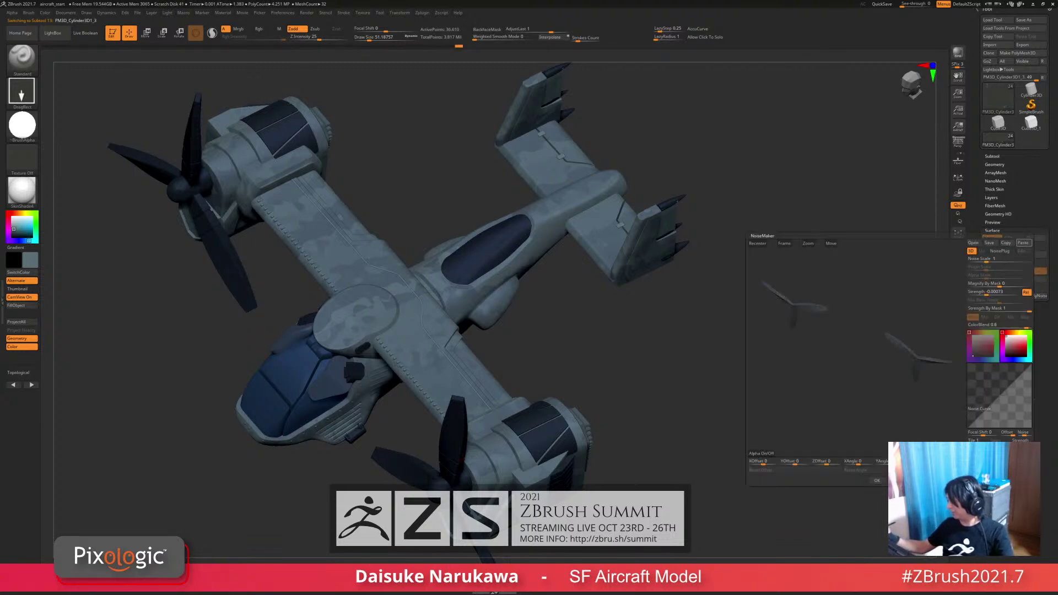
pyautogui.click(1023, 242)
pyautogui.moveTo(827, 408); pyautogui.dragTo(781, 381)
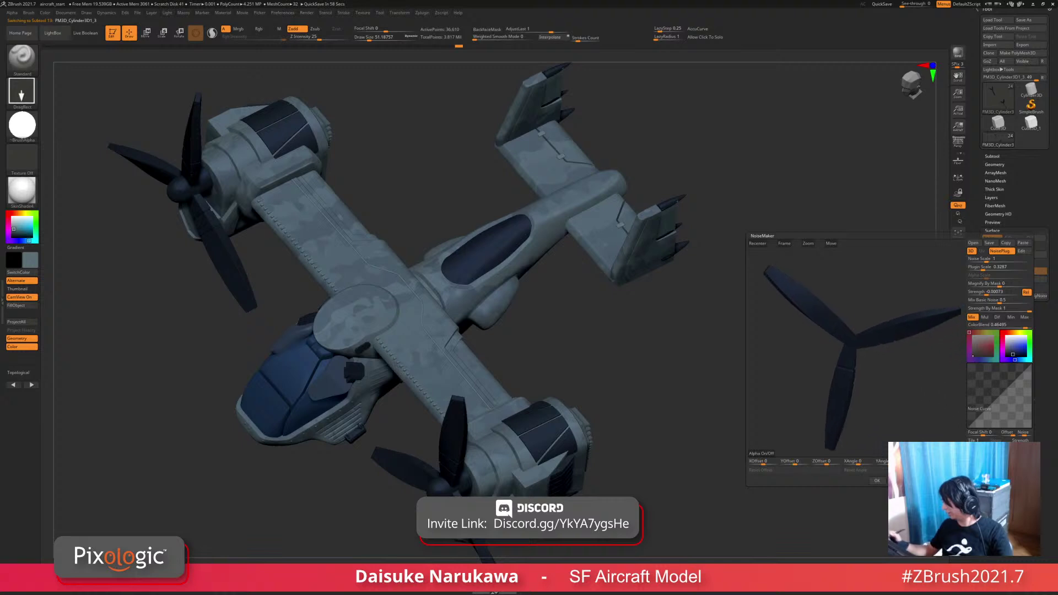
# Step: Try different noise scale values on the propellers, restore the pasted settings, and check the Camouflage pattern's options
pyautogui.moveTo(991, 259)
pyautogui.mouseDown()
pyautogui.moveTo(1015, 268)
pyautogui.moveTo(973, 259)
pyautogui.mouseUp()
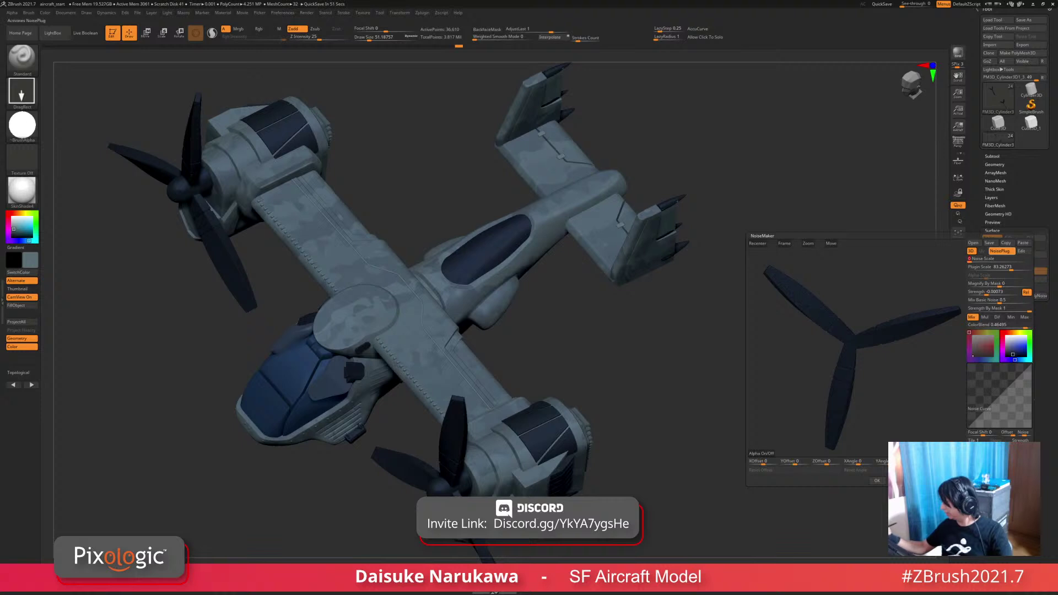
pyautogui.click(1023, 244)
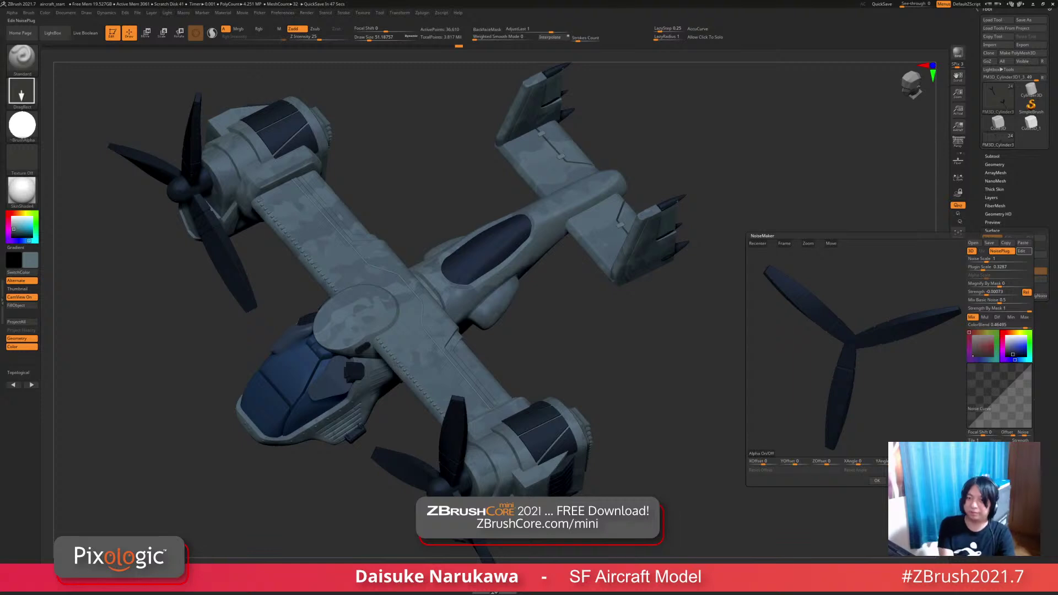
pyautogui.click(1021, 251)
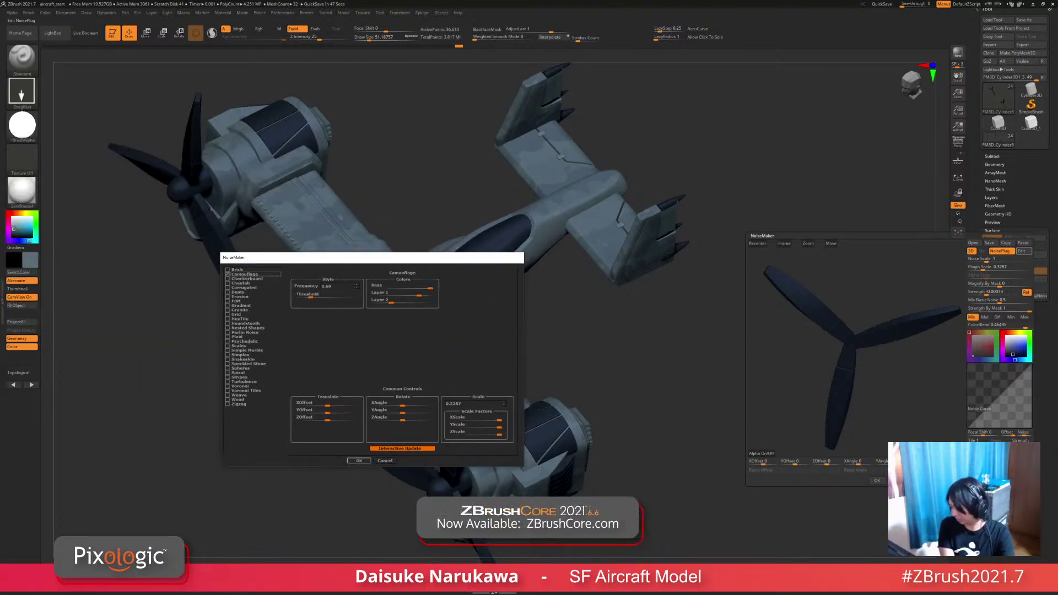
pyautogui.click(359, 461)
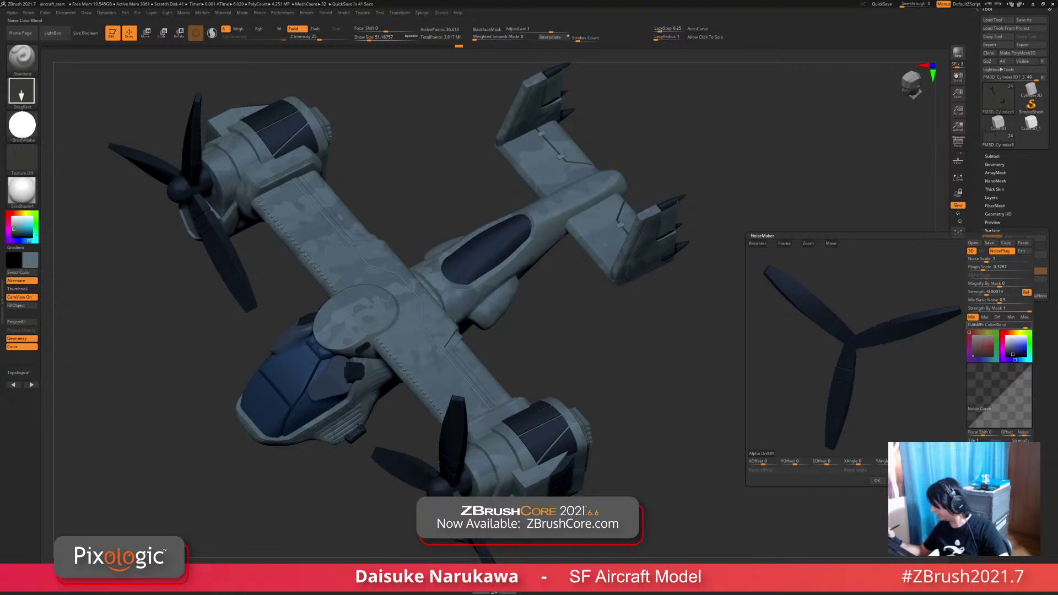
# Step: Lighten the propeller noise's second colour from dark navy to a medium blue
pyautogui.click(1012, 341)
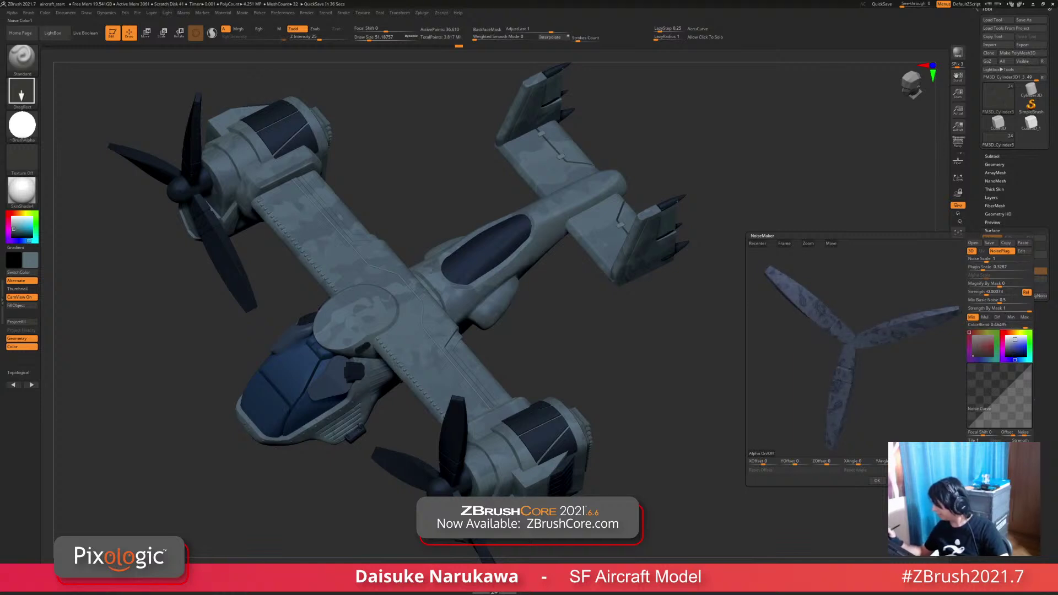
pyautogui.click(1018, 345)
pyautogui.click(1014, 345)
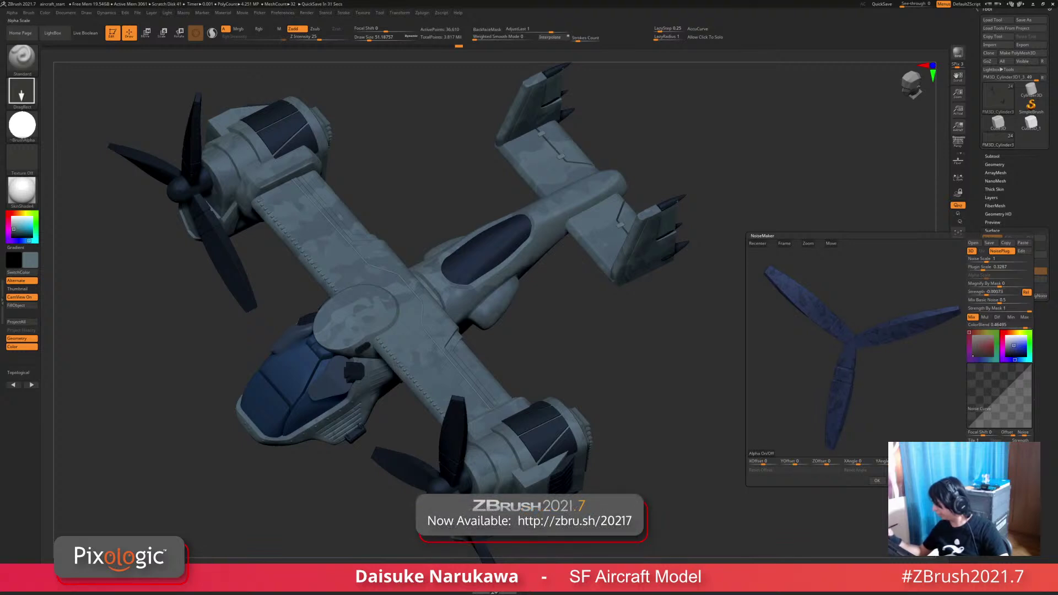
# Step: Raise the propeller noise's Plugin Scale slightly, reduce Mix Basic Noise to 0, accept the noise, and view the whole aircraft
pyautogui.moveTo(984, 268); pyautogui.dragTo(987, 268)
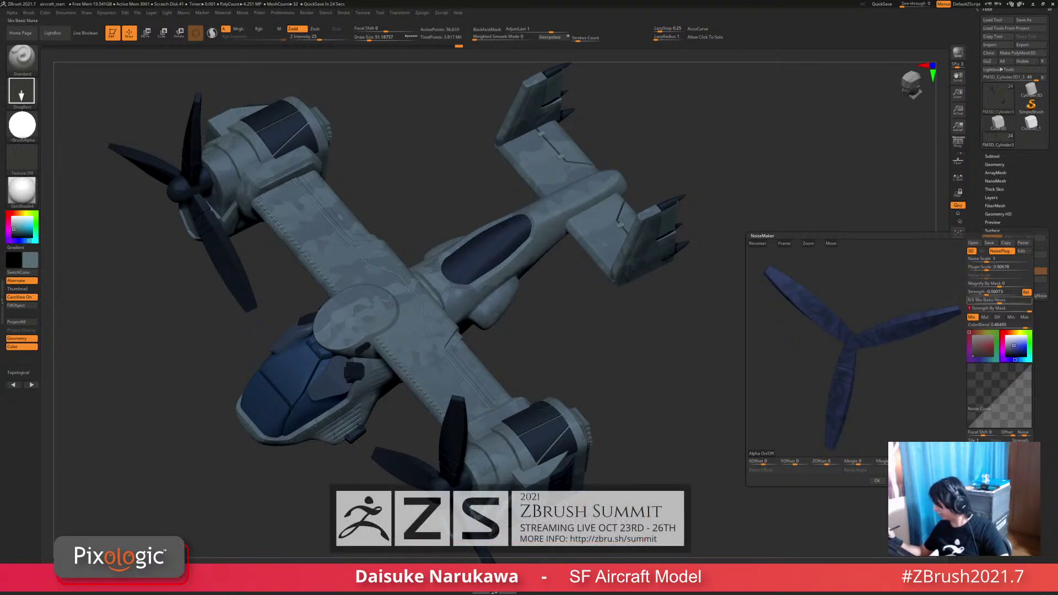
pyautogui.moveTo(999, 301); pyautogui.dragTo(998, 302)
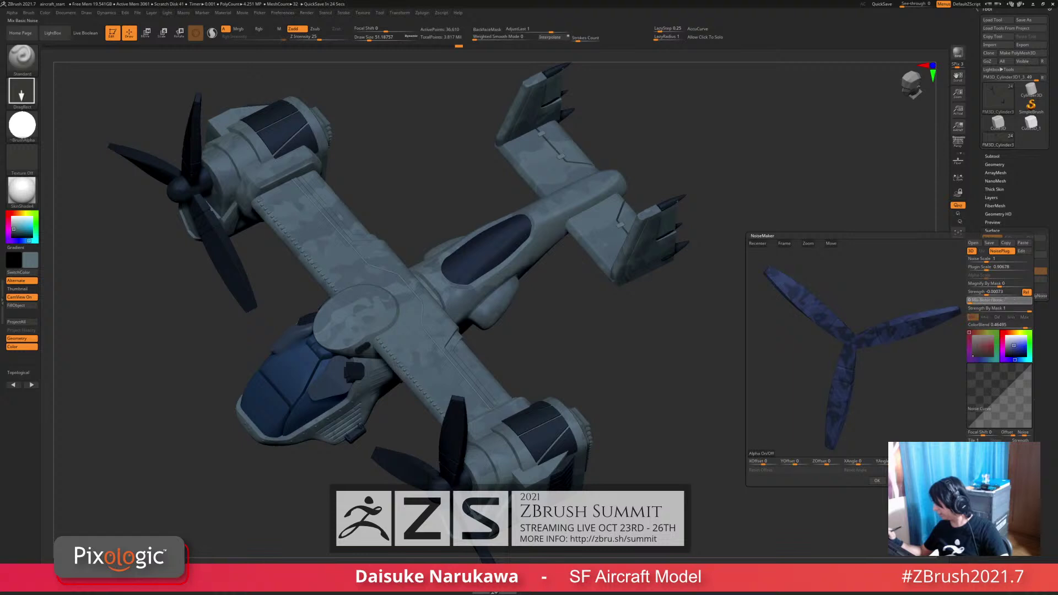
pyautogui.moveTo(971, 300); pyautogui.dragTo(967, 301)
pyautogui.click(878, 480)
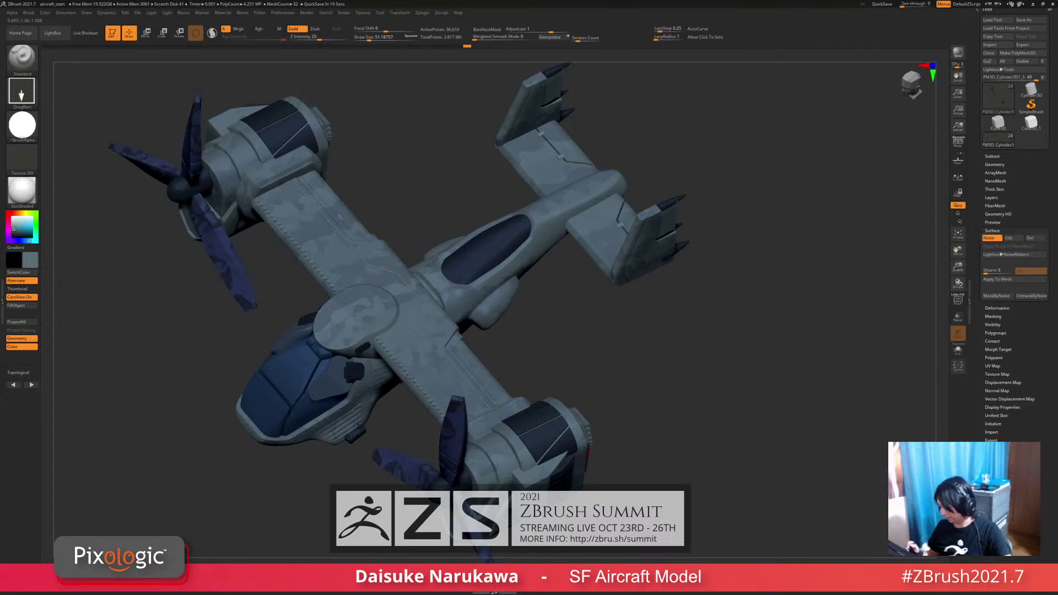
pyautogui.moveTo(711, 380); pyautogui.dragTo(763, 264)
pyautogui.moveTo(763, 264)
pyautogui.keyDown('alt'); pyautogui.mouseDown(button='right')
pyautogui.moveTo(756, 243)
pyautogui.moveTo(767, 314)
pyautogui.moveTo(752, 325)
pyautogui.moveTo(777, 328)
pyautogui.moveTo(757, 339)
pyautogui.mouseUp(button='right'); pyautogui.keyUp('alt')
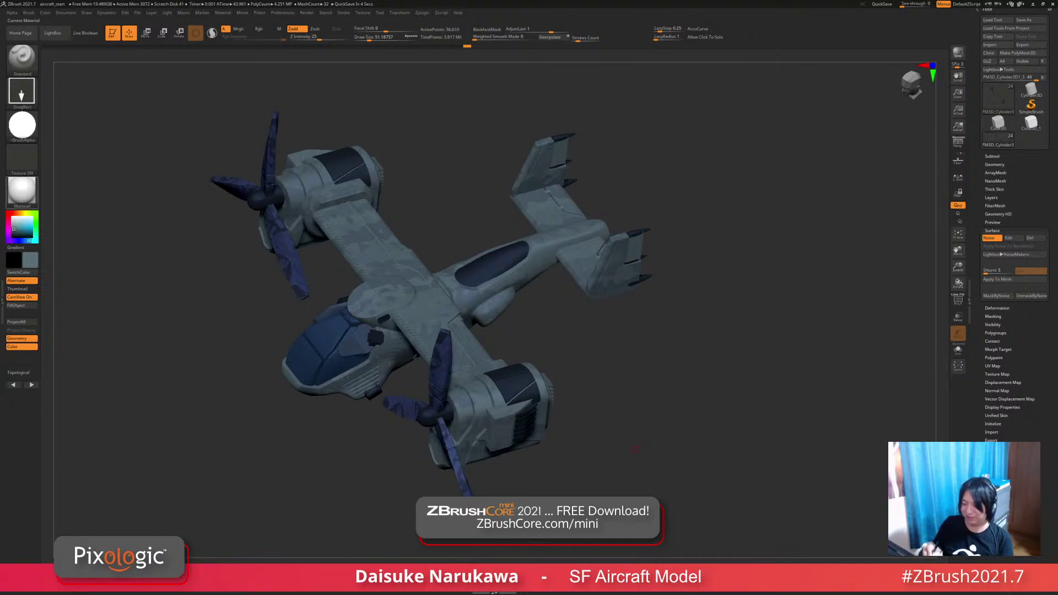
# Step: Switch the aircraft's material to BasicMaterial and raise its Ambient modifier strongly to brighten the shading
pyautogui.click(22, 190)
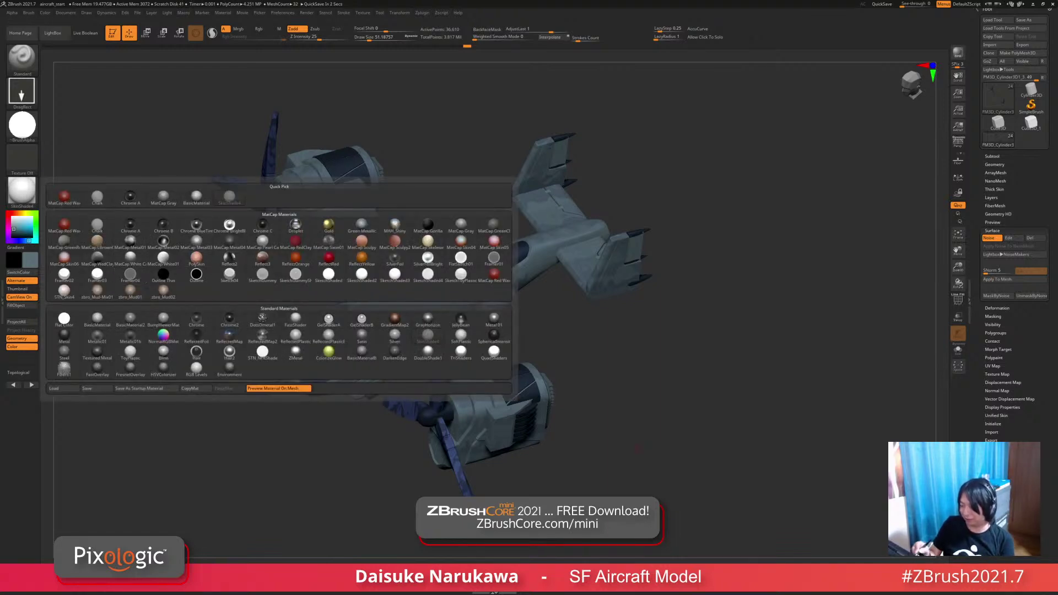
pyautogui.click(196, 196)
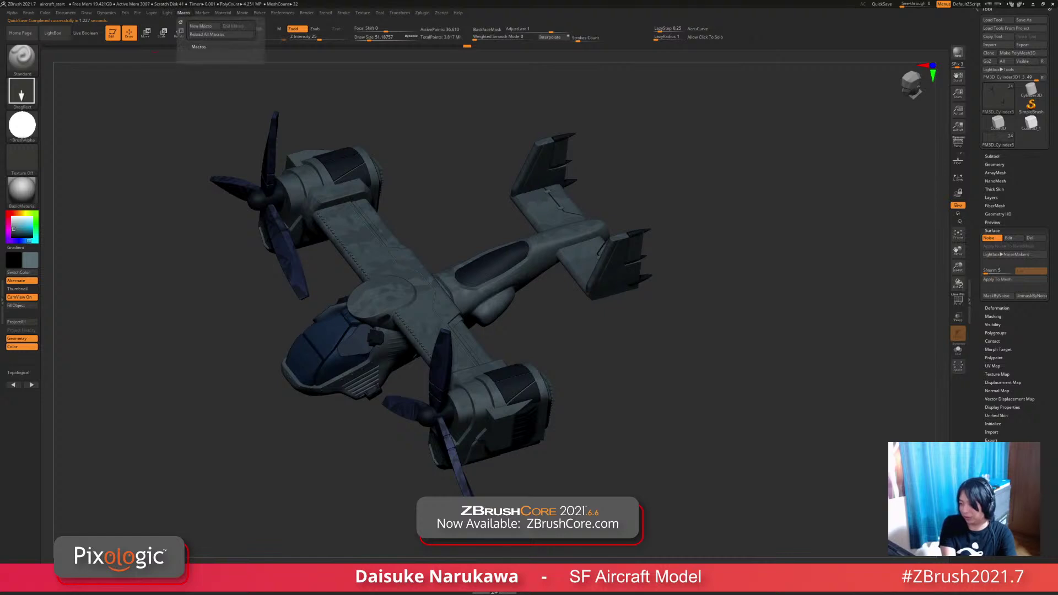
pyautogui.moveTo(222, 13)
pyautogui.click(238, 161)
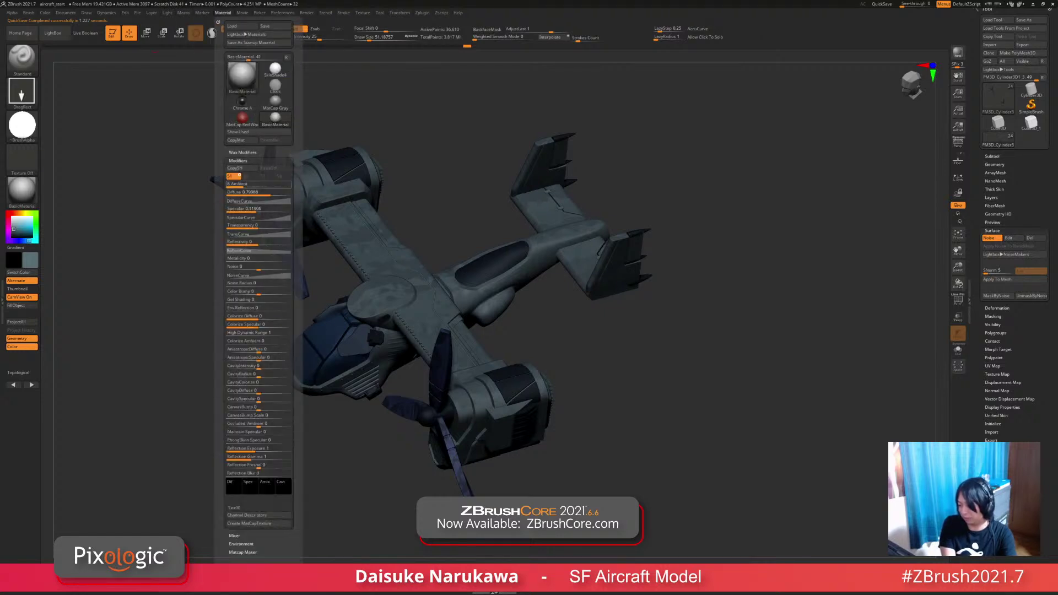
pyautogui.write('54')
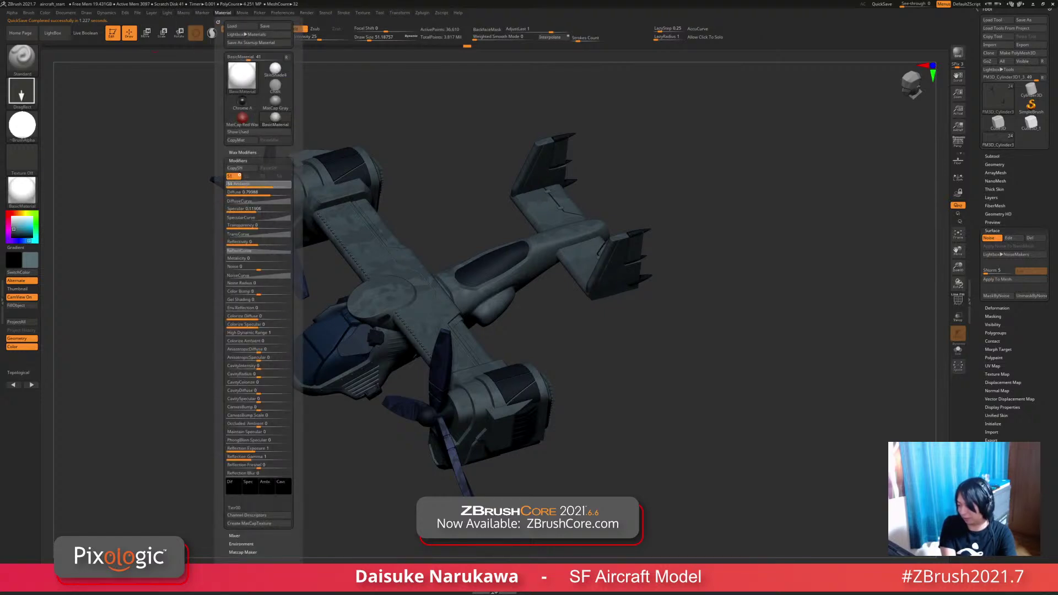
pyautogui.press('Return')
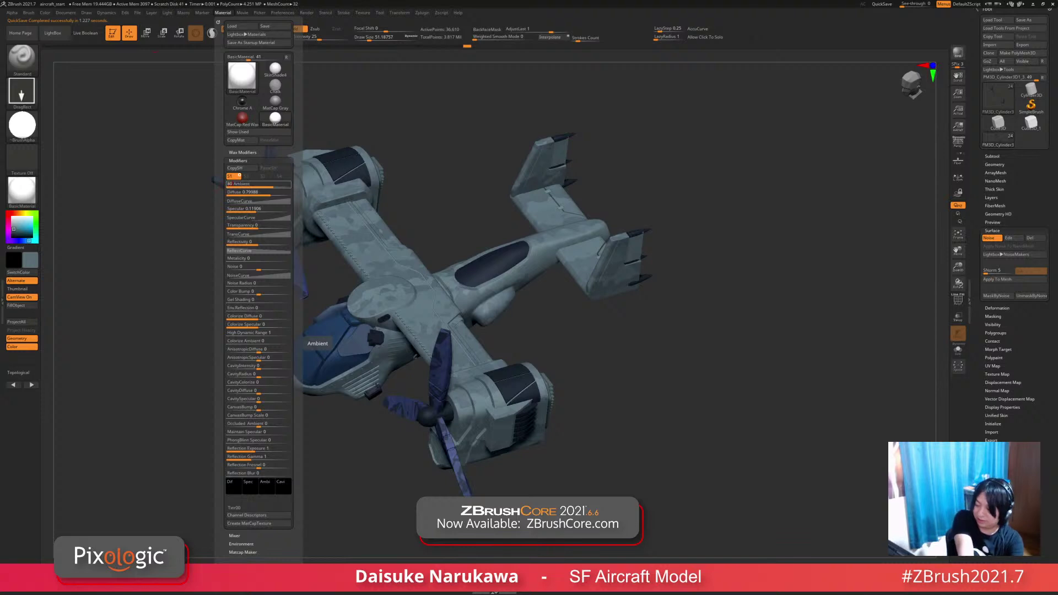
# Step: Set BasicMaterial's Ambient modifier to 80 and test different Specular strengths on the aircraft
pyautogui.press('Tab')
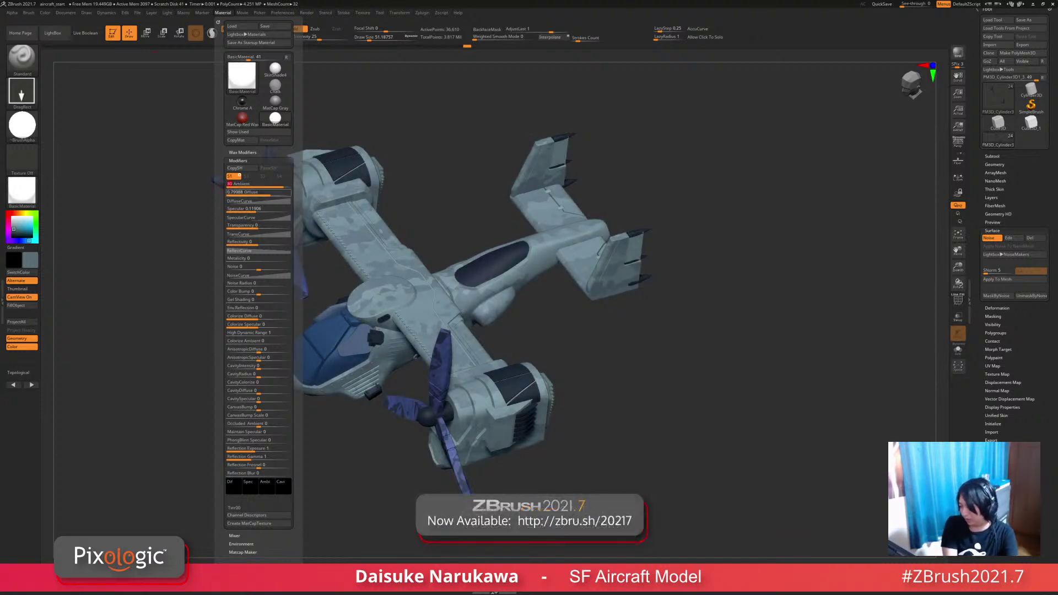
pyautogui.press('Tab')
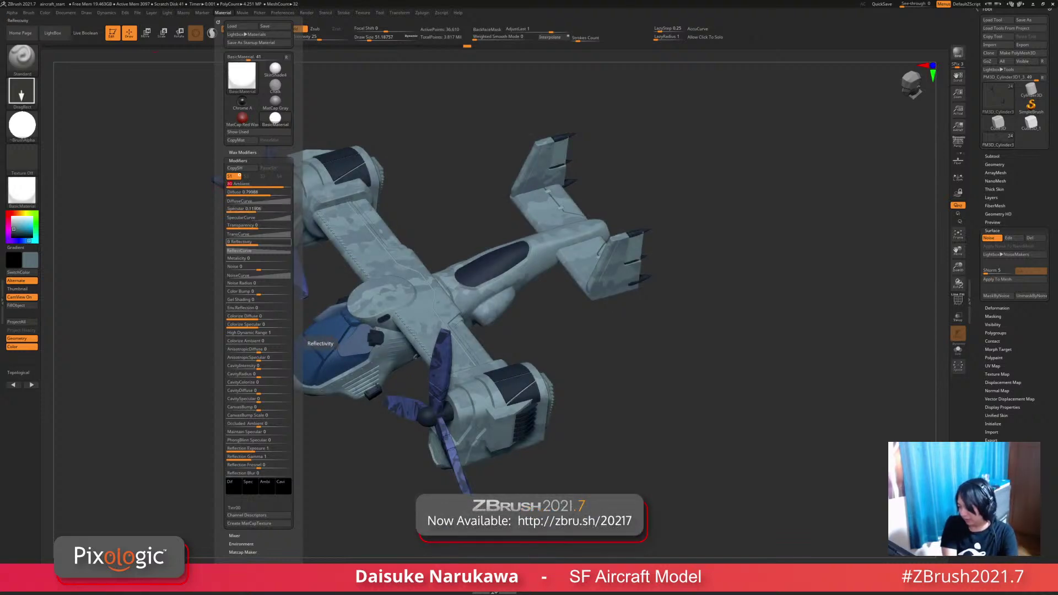
pyautogui.moveTo(256, 209); pyautogui.dragTo(264, 209)
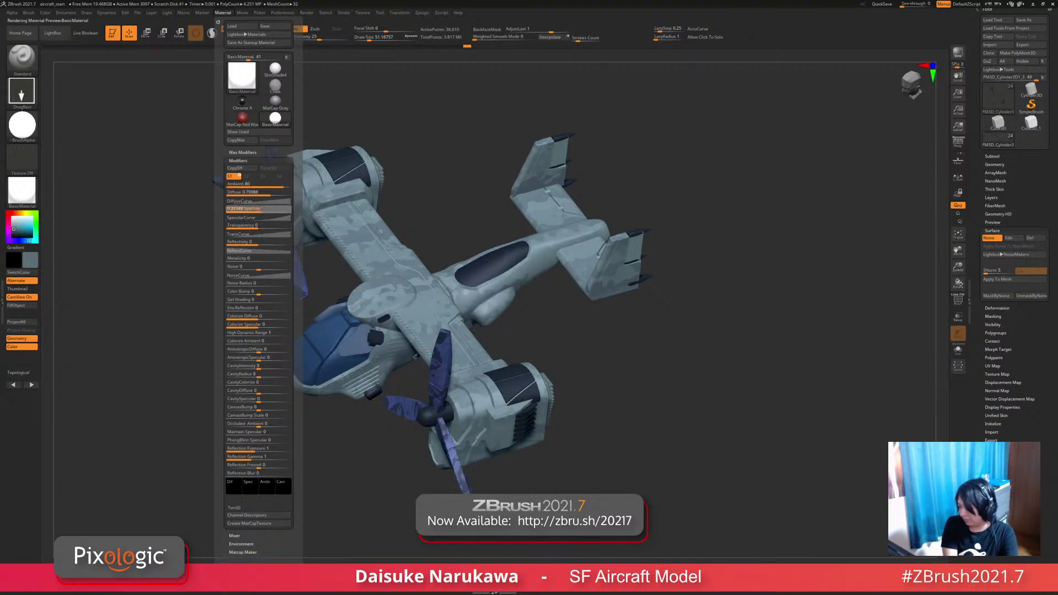
pyautogui.click(243, 210)
# Step: Experiment with BasicMaterial's specular curve, finishing with a straight diagonal, and raise the Specular strength slightly
pyautogui.click(259, 217)
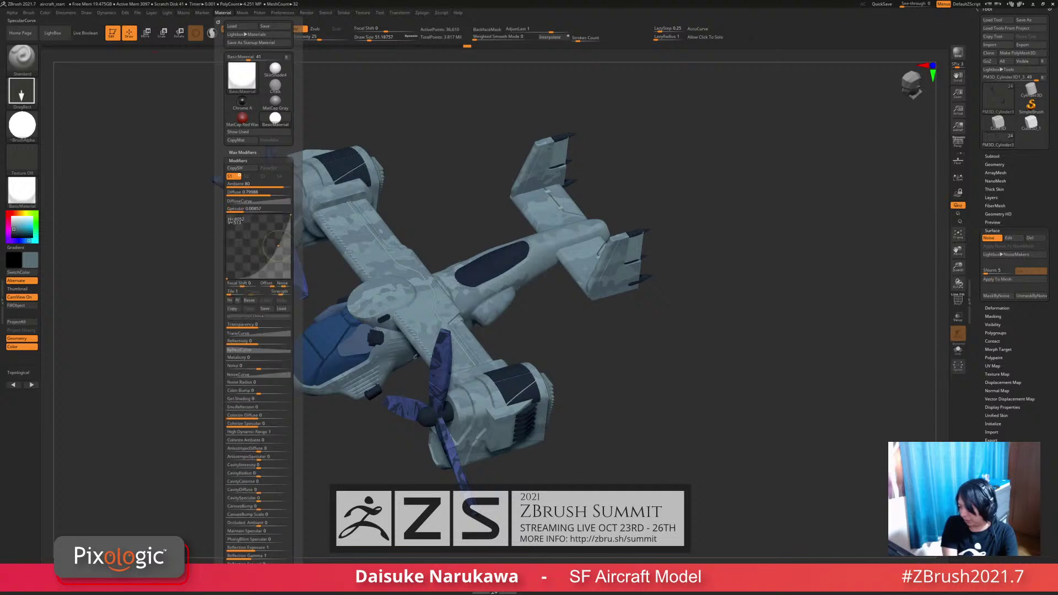
pyautogui.moveTo(267, 257); pyautogui.dragTo(267, 244)
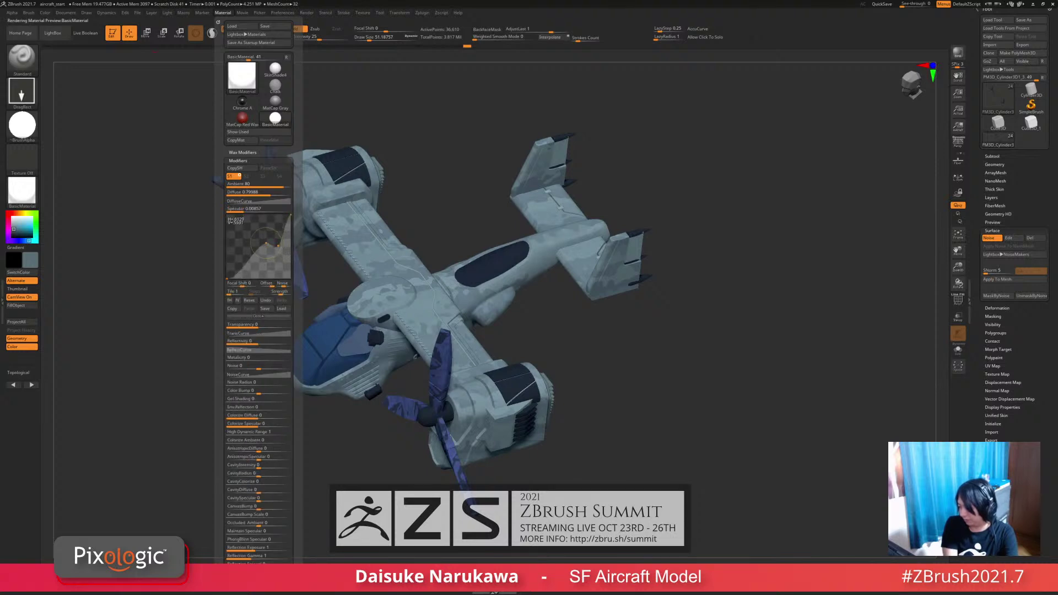
pyautogui.click(243, 208)
pyautogui.write('0.00372')
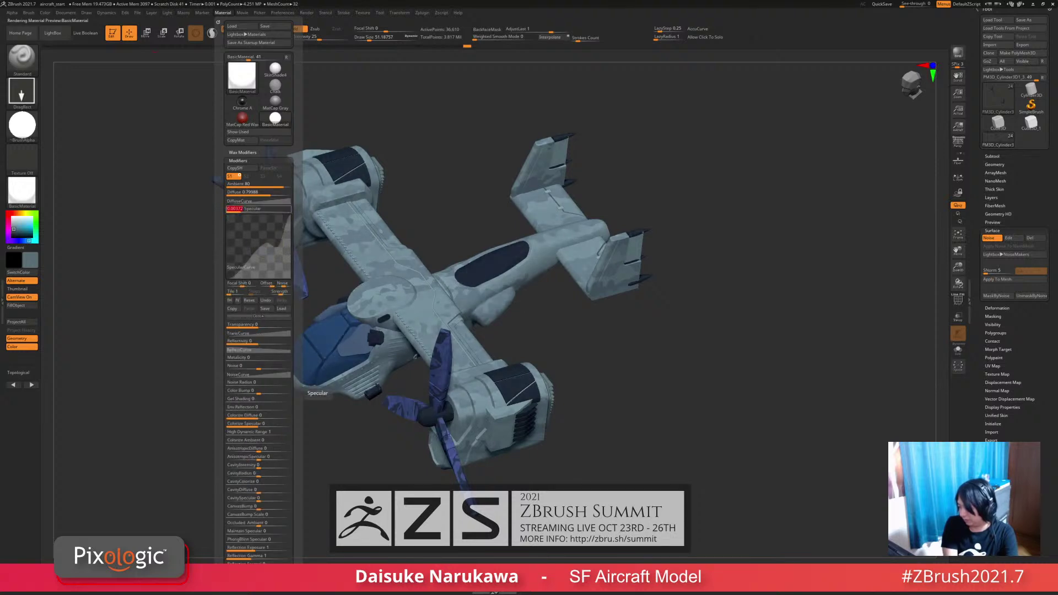
pyautogui.moveTo(241, 209); pyautogui.dragTo(330, 248)
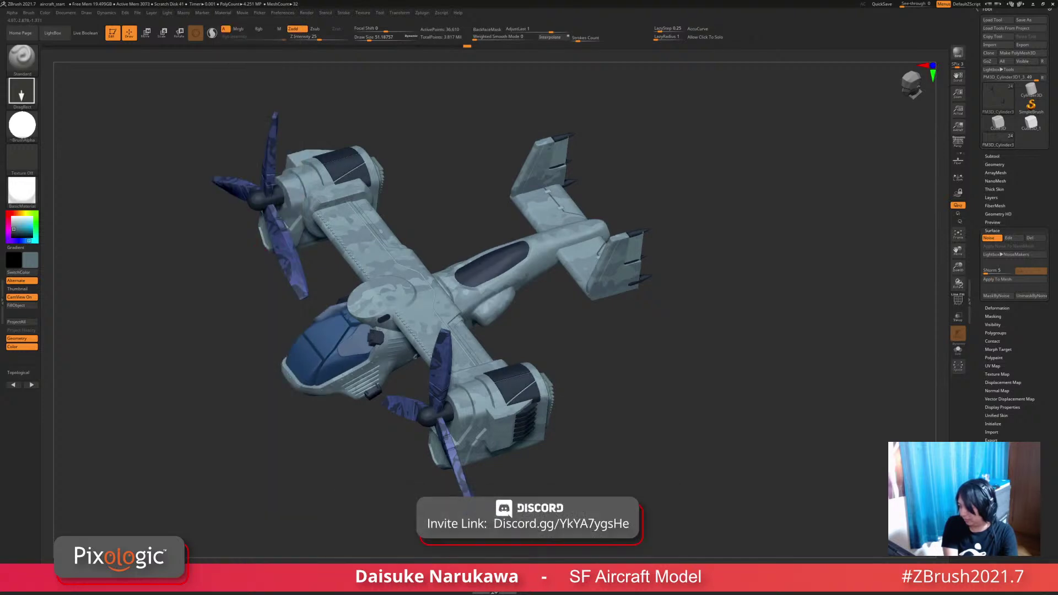
pyautogui.moveTo(223, 13)
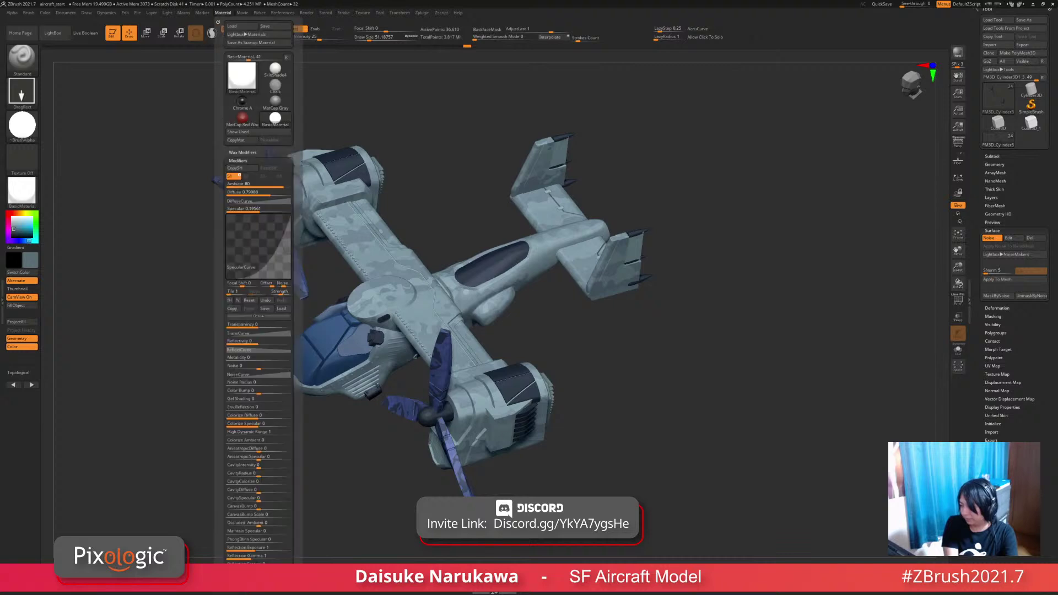
pyautogui.moveTo(278, 246); pyautogui.dragTo(259, 241)
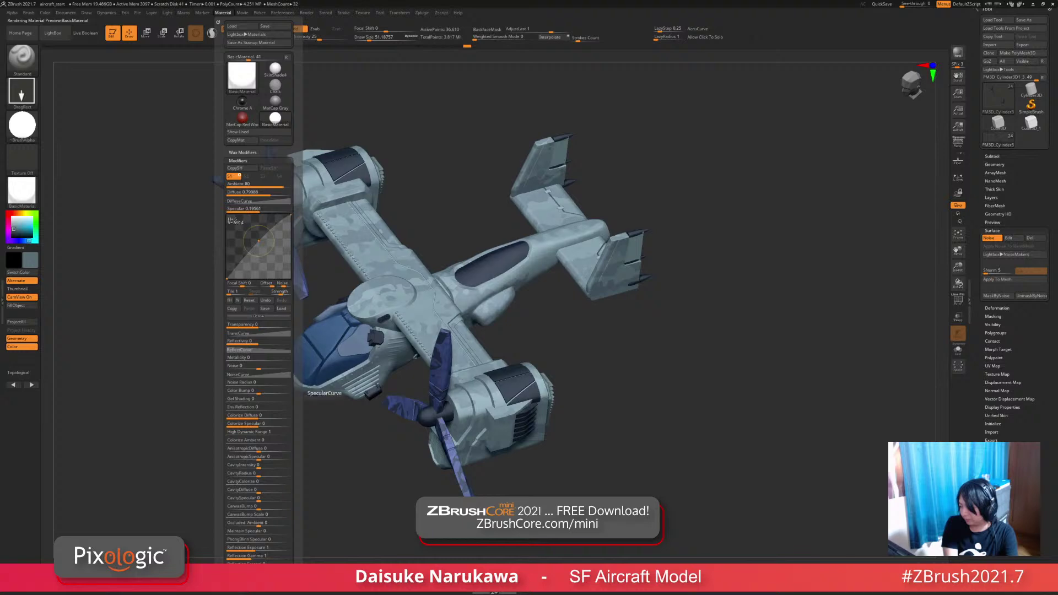
# Step: Frame the whole aircraft and run a Best Preview Render of it
pyautogui.keyDown('alt'); pyautogui.moveTo(786, 260); pyautogui.dragTo(749, 234); pyautogui.keyUp('alt')
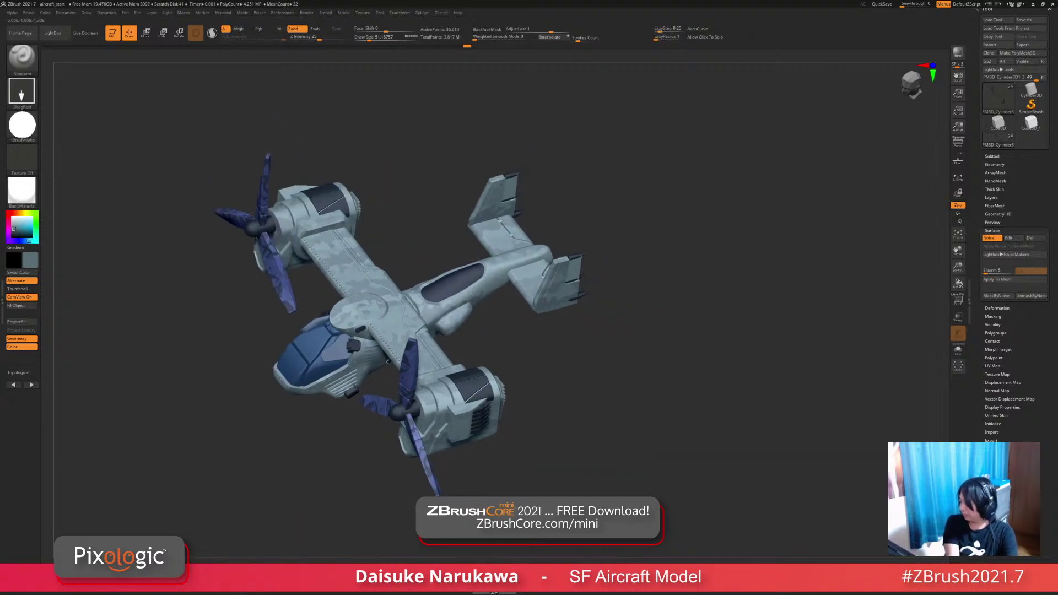
pyautogui.click(958, 54)
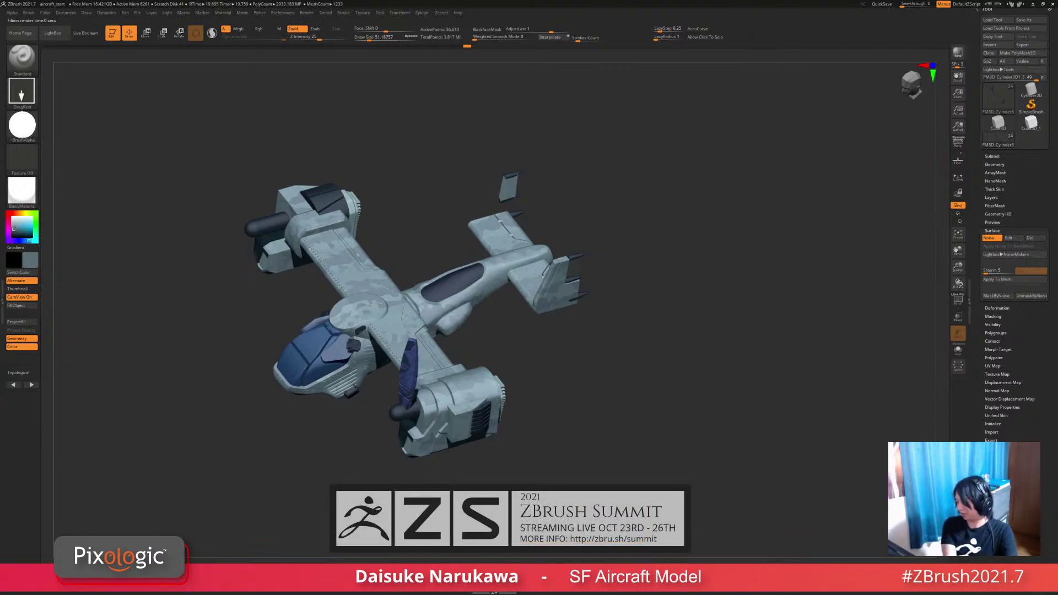
pyautogui.moveTo(695, 330)
pyautogui.mouseDown()
pyautogui.moveTo(716, 326)
pyautogui.moveTo(708, 331)
pyautogui.mouseUp()
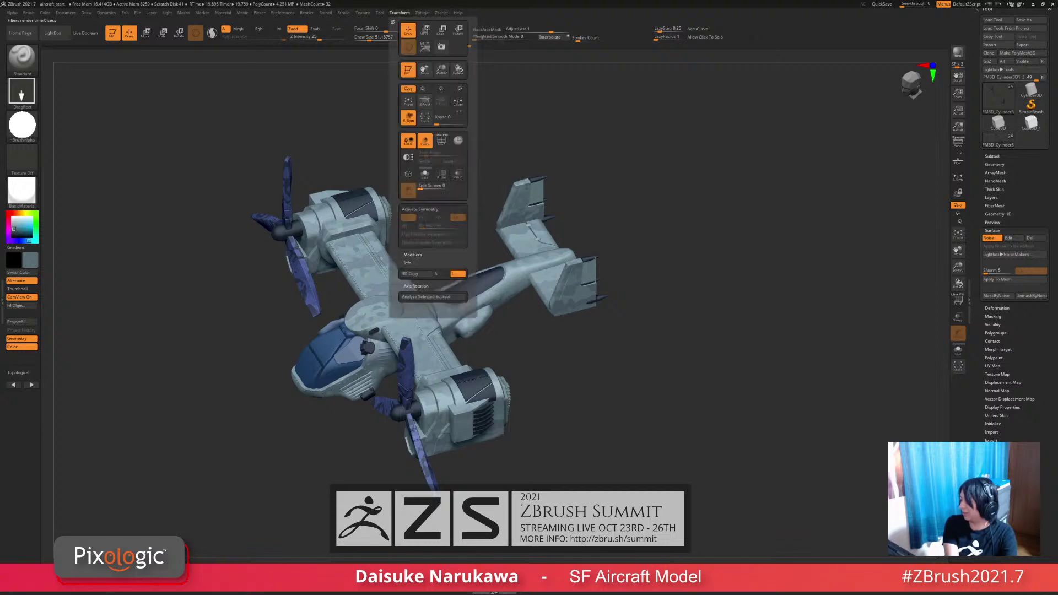
# Step: Try to convert the propellers' ArrayMesh copies into real geometry with Make Mesh
pyautogui.click(997, 309)
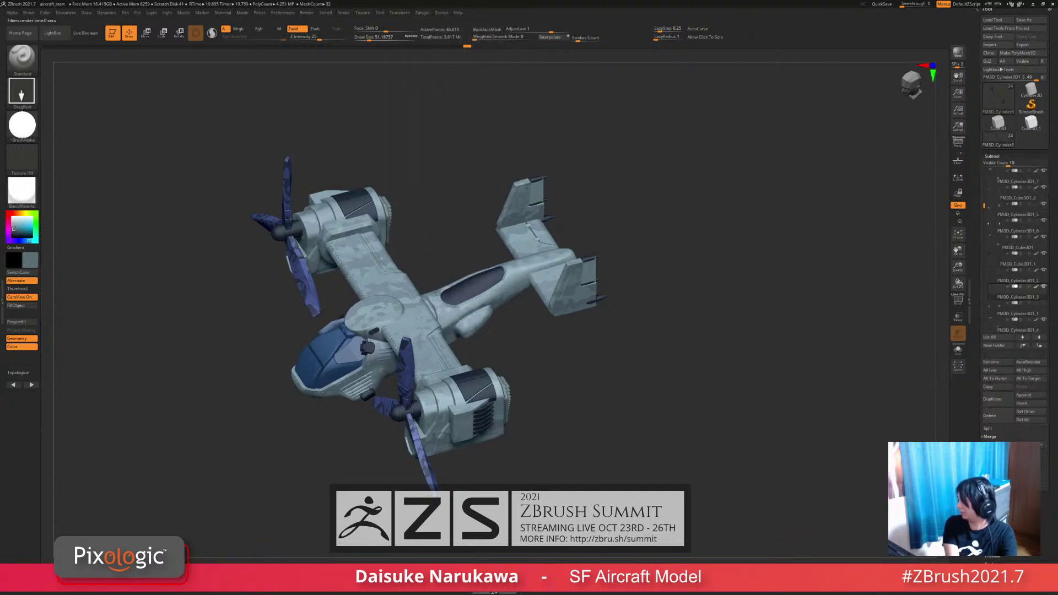
pyautogui.click(997, 156)
pyautogui.click(993, 156)
pyautogui.click(992, 156)
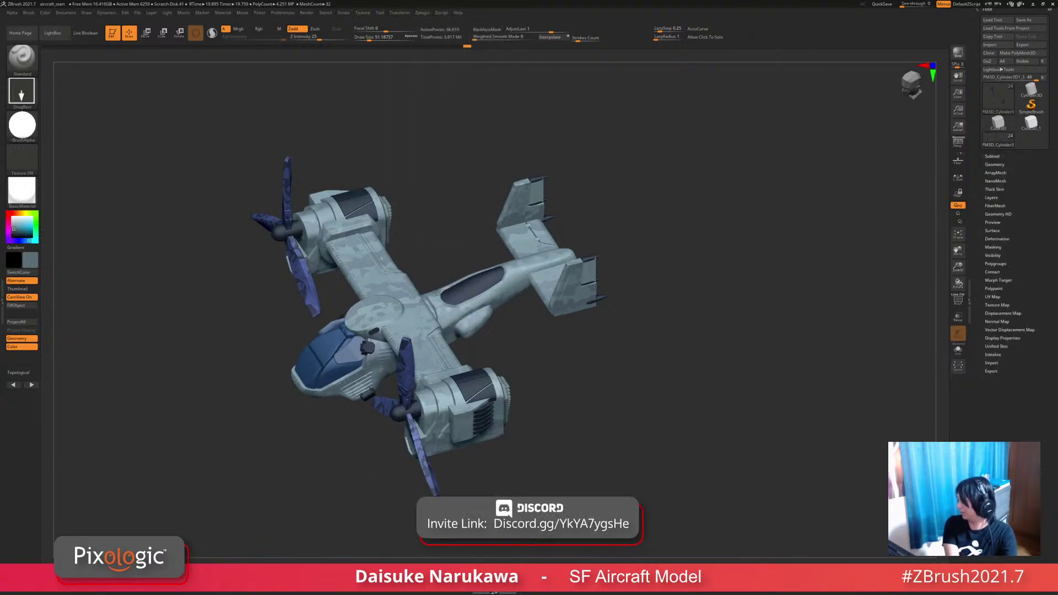
pyautogui.click(996, 172)
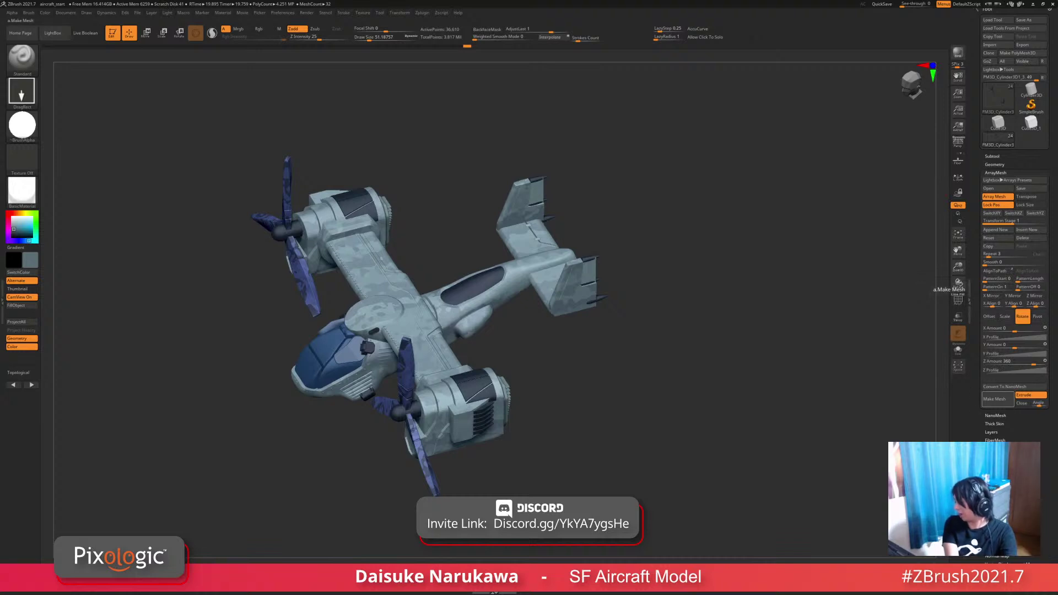
pyautogui.click(994, 399)
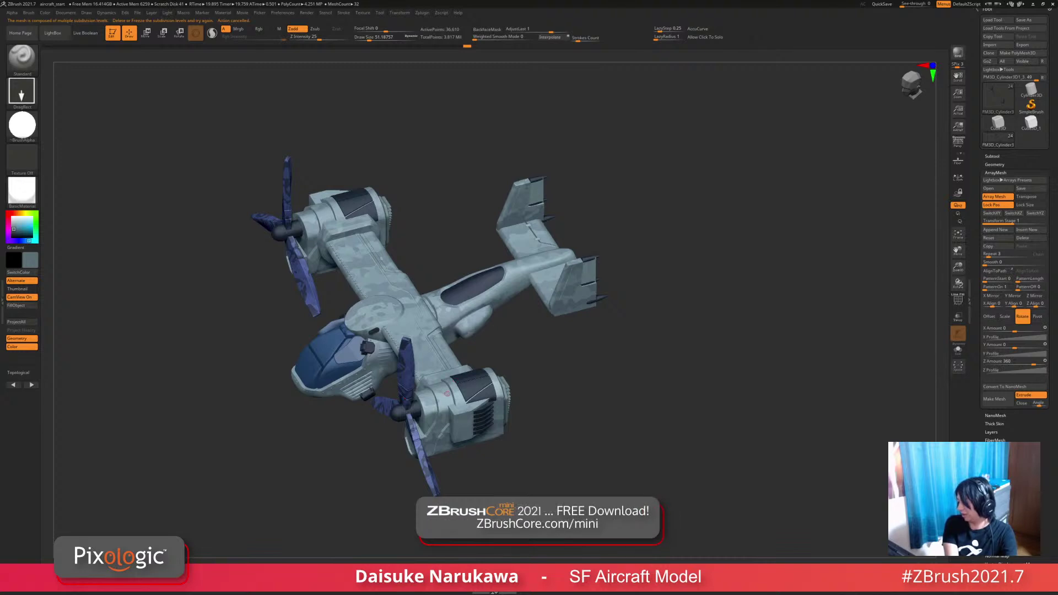
pyautogui.keyDown('alt'); pyautogui.click(436, 406); pyautogui.keyUp('alt')
pyautogui.click(1023, 317)
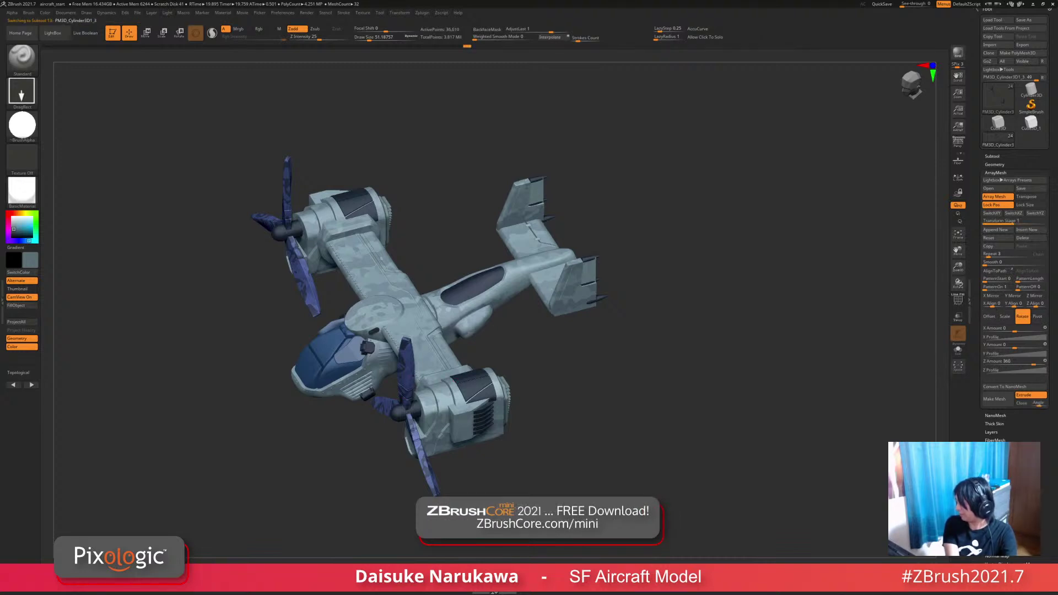
pyautogui.click(995, 399)
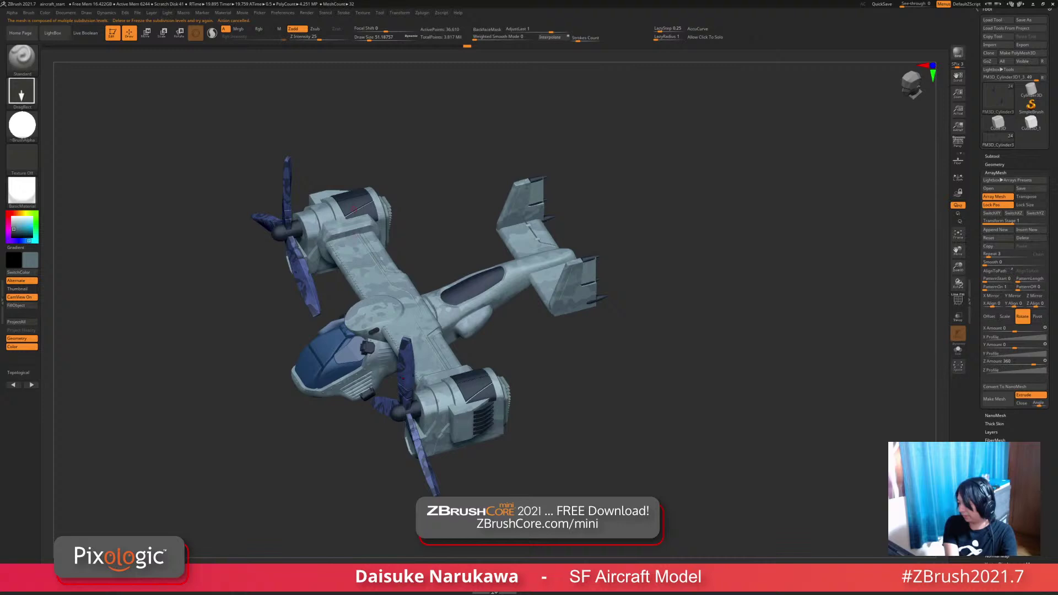
# Step: Try Make Mesh on the arrayed tail fin and engine nacelle parts
pyautogui.keyDown('alt'); pyautogui.click(354, 209); pyautogui.keyUp('alt')
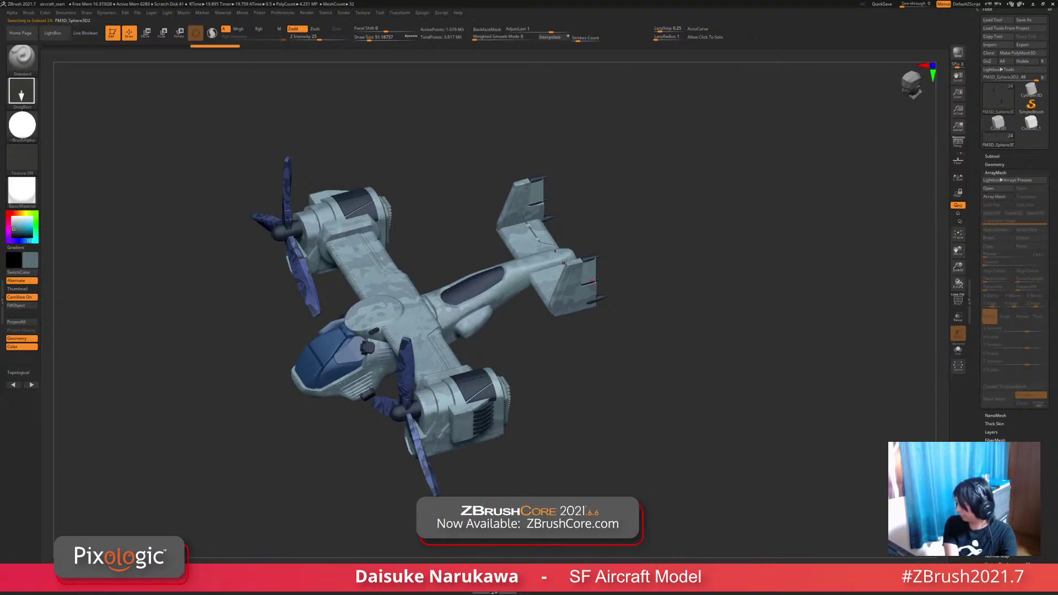
pyautogui.keyDown('alt'); pyautogui.click(594, 282); pyautogui.keyUp('alt')
pyautogui.click(998, 399)
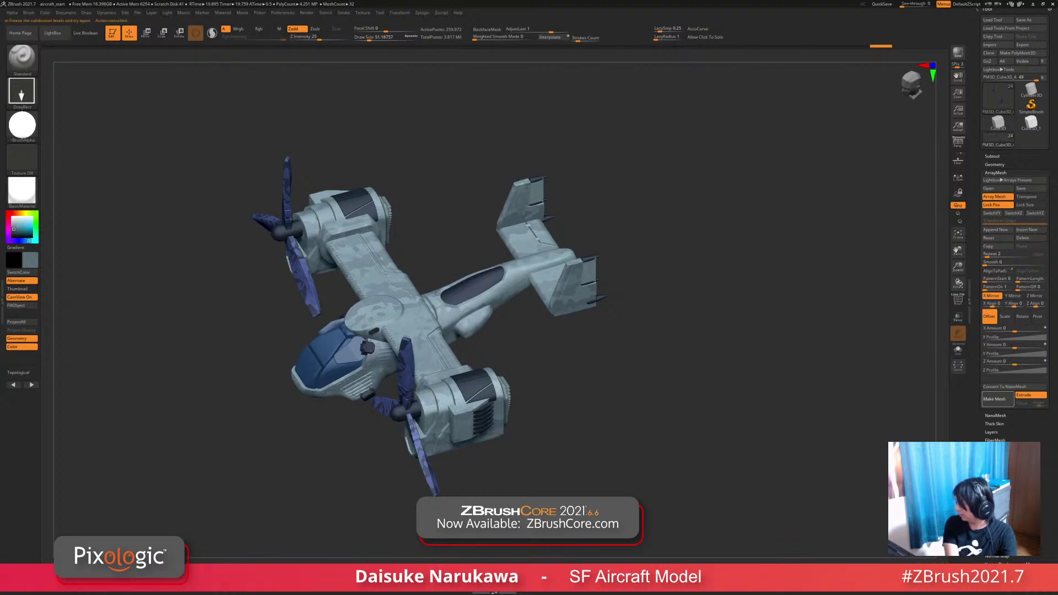
pyautogui.keyDown('alt'); pyautogui.click(477, 388); pyautogui.keyUp('alt')
pyautogui.click(998, 399)
# Step: Select a small part on the tail fin and run another Best Preview Render of the aircraft
pyautogui.keyDown('alt'); pyautogui.click(588, 259); pyautogui.keyUp('alt')
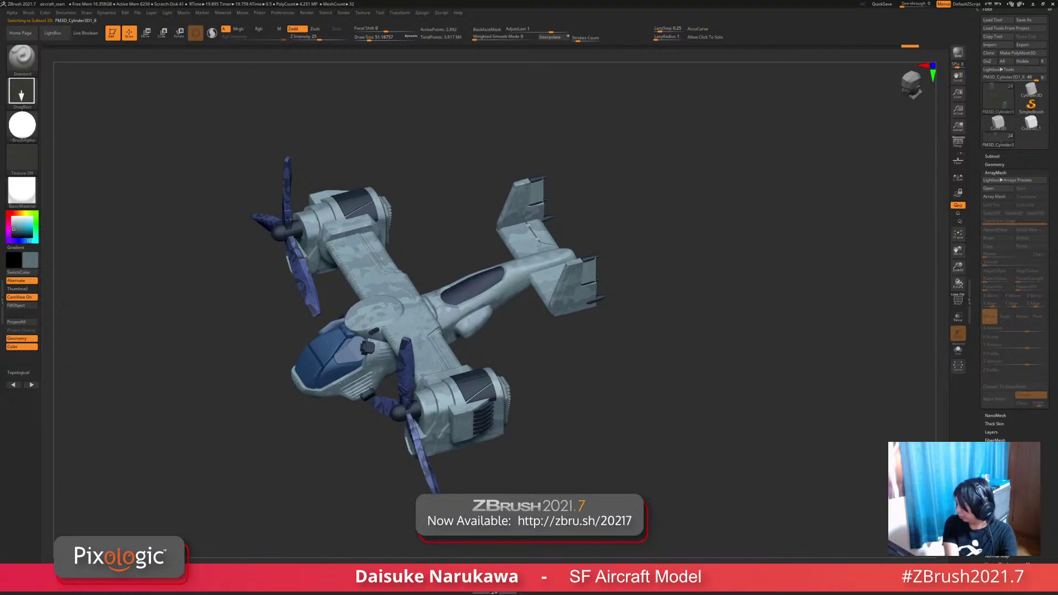
pyautogui.hotkey('shift', 'r')
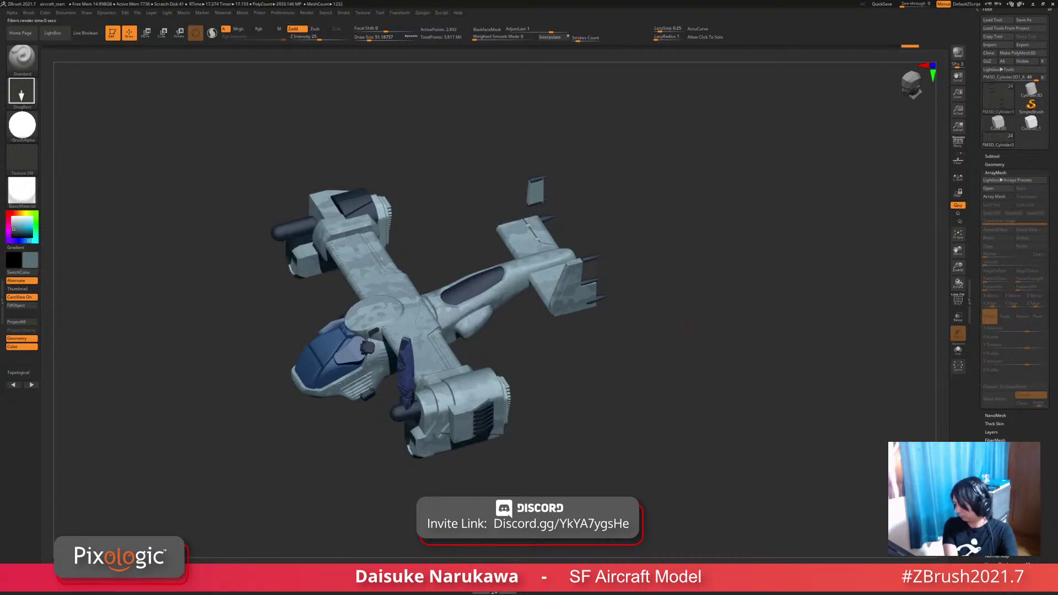
pyautogui.moveTo(689, 352); pyautogui.dragTo(642, 352)
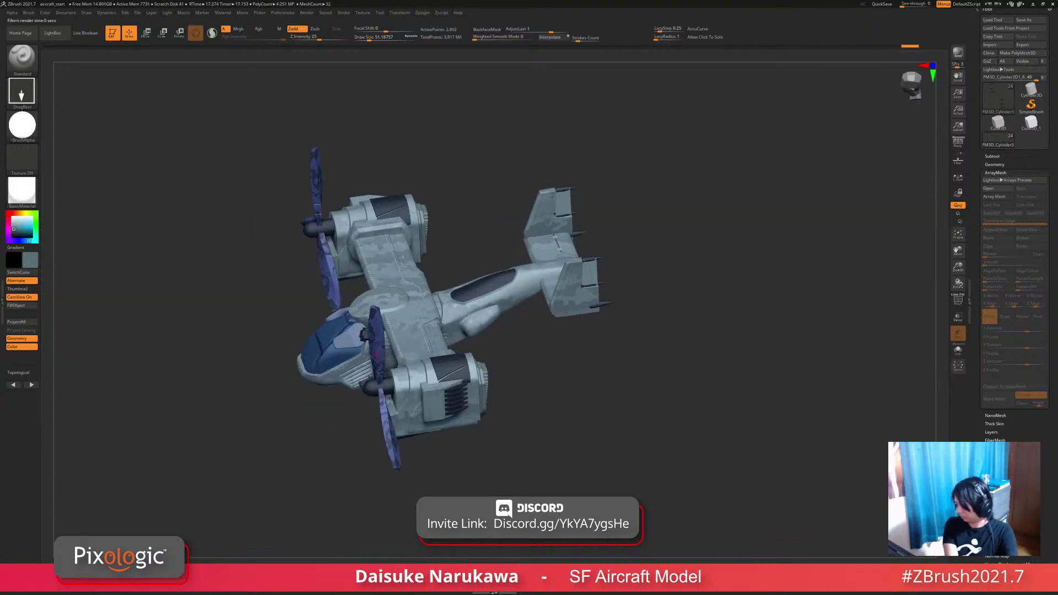
# Step: Select the propeller blades, switch their ArrayMesh off and on again, and retry Make Mesh
pyautogui.keyDown('alt'); pyautogui.click(376, 343); pyautogui.keyUp('alt')
pyautogui.click(997, 196)
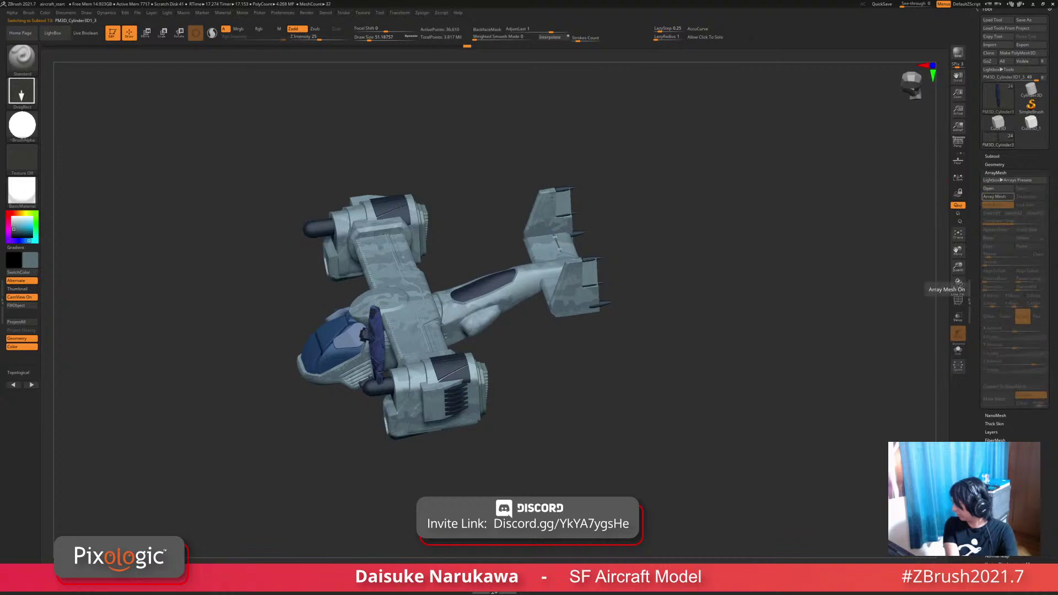
pyautogui.click(996, 197)
pyautogui.click(996, 196)
pyautogui.click(997, 196)
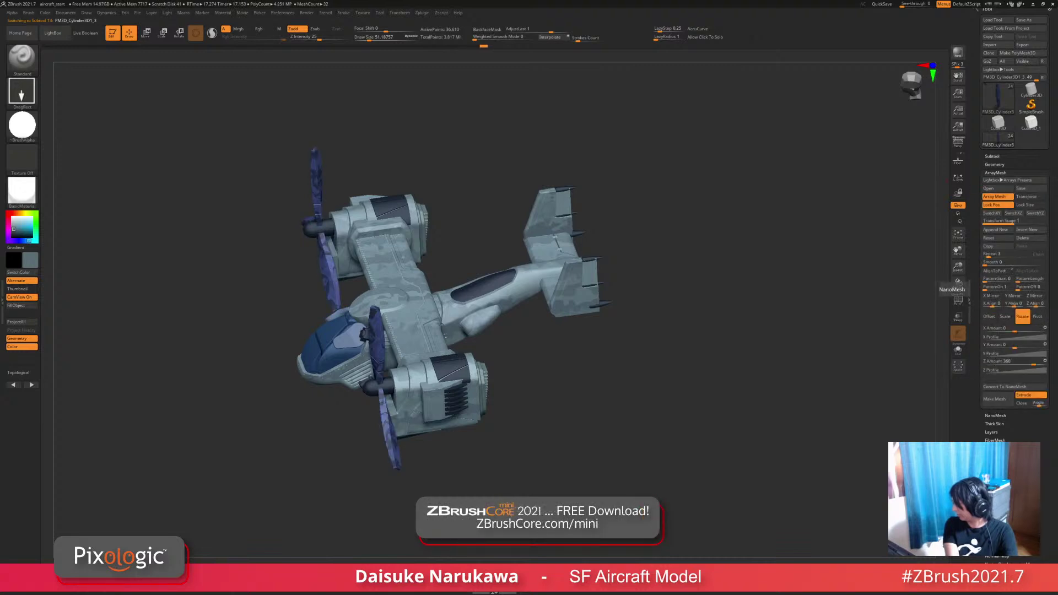
pyautogui.press('a')
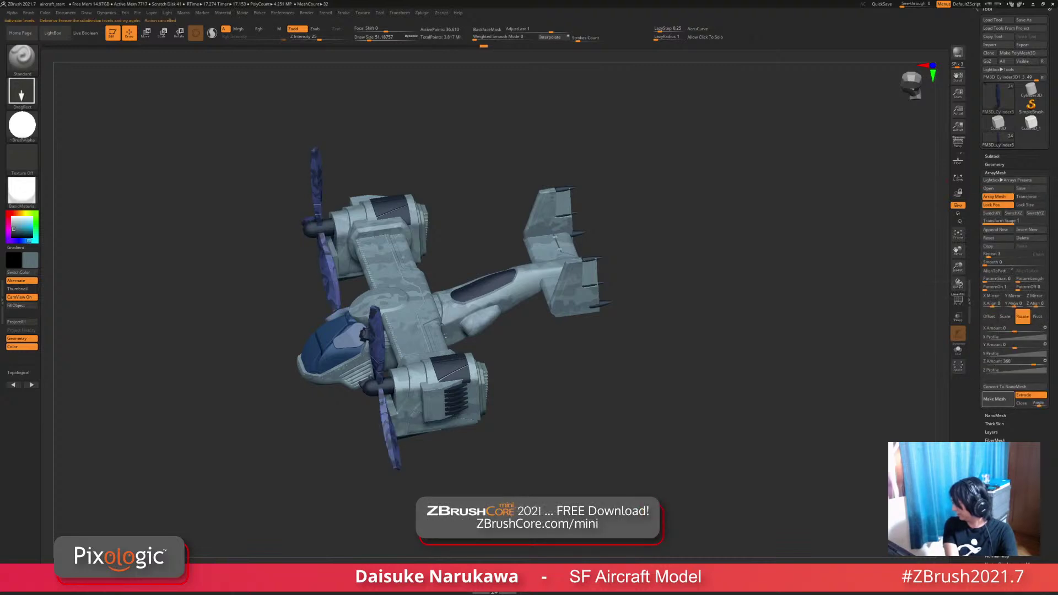
pyautogui.press('a')
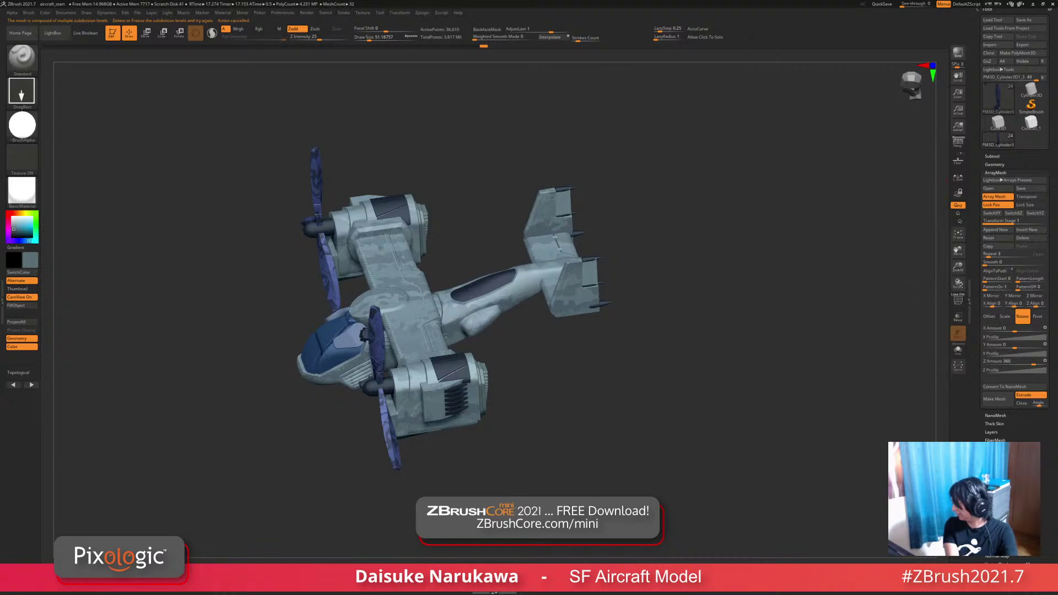
pyautogui.press('a')
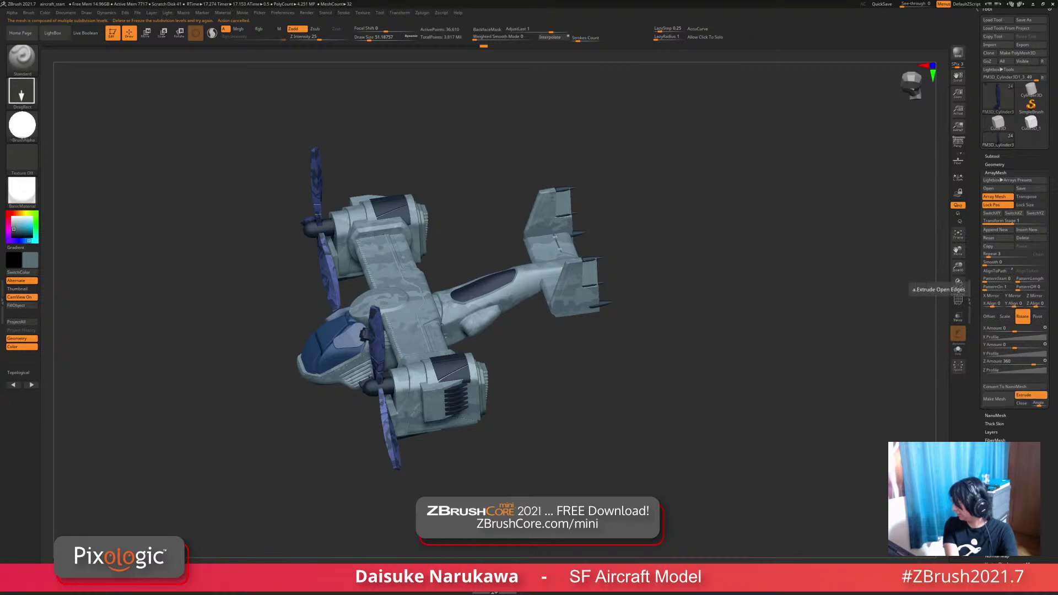
# Step: Select the tail fin and engine nacelle parts and check which of them use ArrayMesh mirroring
pyautogui.moveTo(661, 358); pyautogui.dragTo(697, 380)
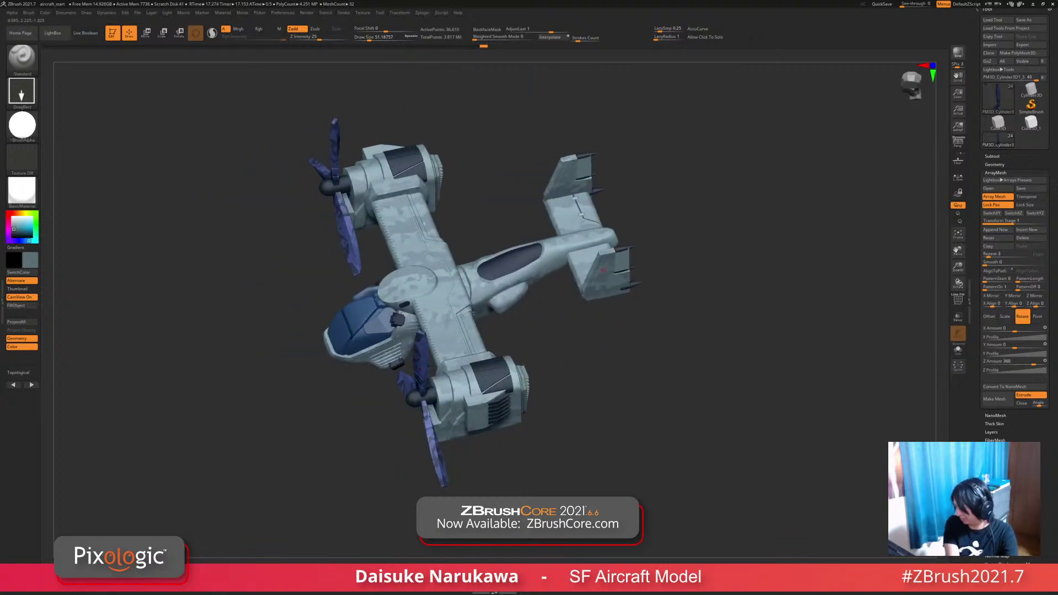
pyautogui.keyDown('alt'); pyautogui.click(610, 262); pyautogui.keyUp('alt')
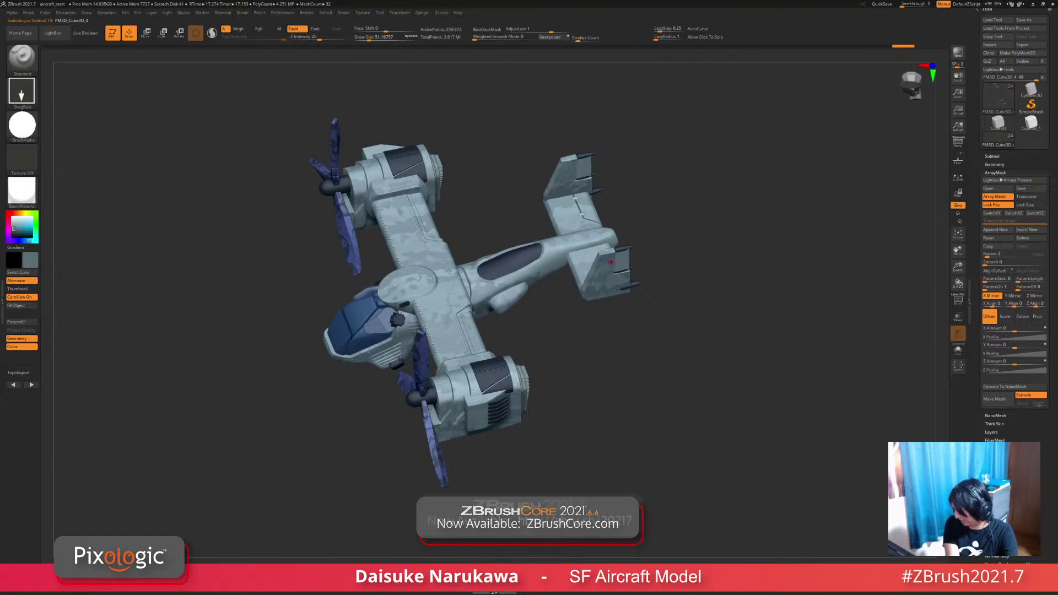
pyautogui.keyDown('alt'); pyautogui.click(634, 284); pyautogui.keyUp('alt')
pyautogui.moveTo(684, 325); pyautogui.dragTo(694, 358)
pyautogui.keyDown('alt'); pyautogui.click(501, 374); pyautogui.keyUp('alt')
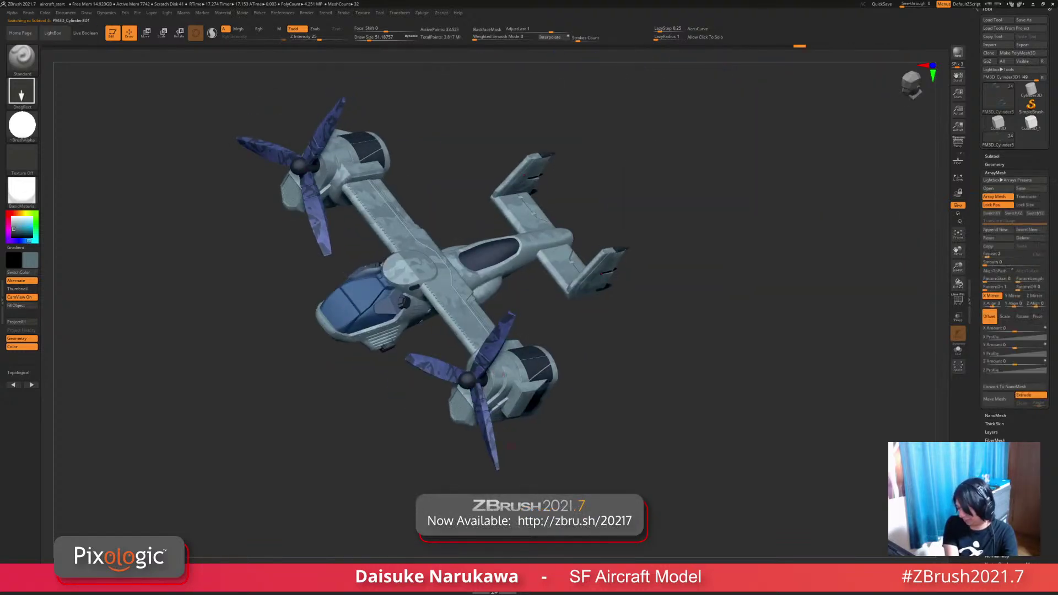
pyautogui.moveTo(511, 445); pyautogui.dragTo(488, 448)
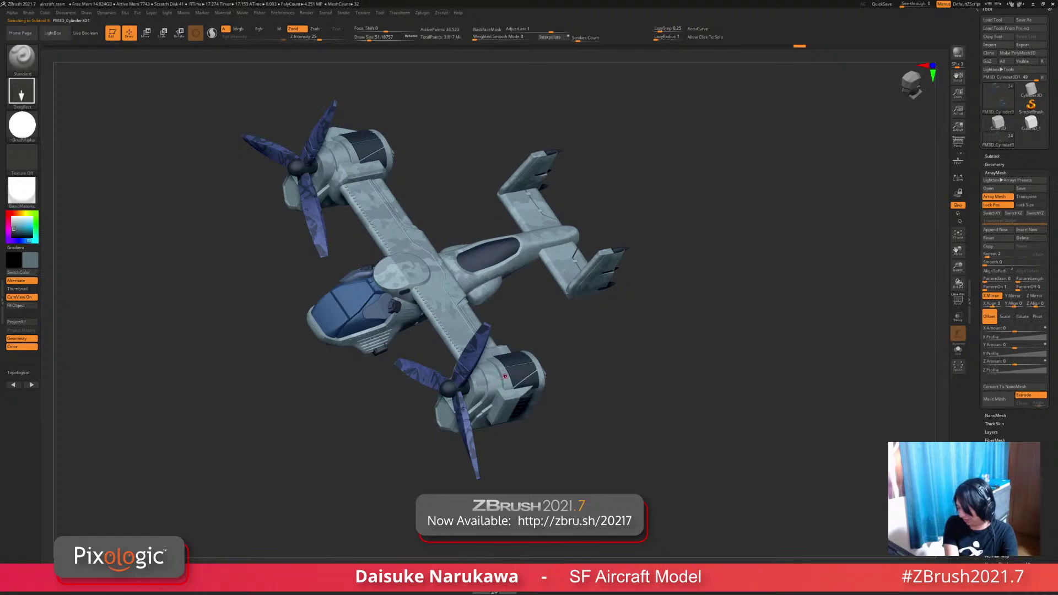
pyautogui.moveTo(505, 376); pyautogui.dragTo(485, 381, button='right')
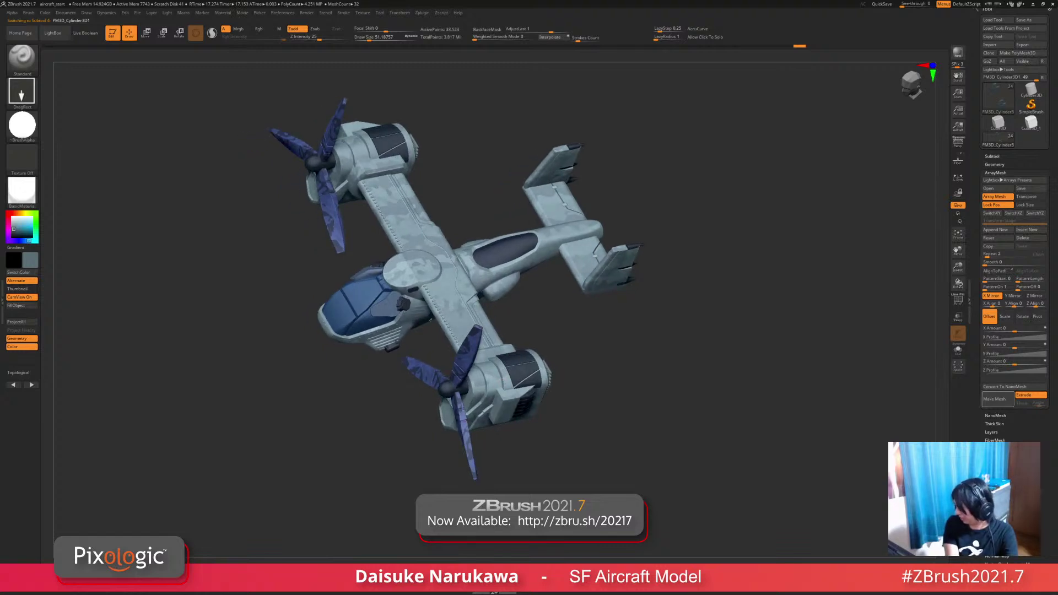
# Step: Render the aircraft with Best Preview Render from a lower front three-quarter angle
pyautogui.moveTo(816, 308)
pyautogui.keyDown('ctrl'); pyautogui.mouseDown(button='right')
pyautogui.moveTo(802, 232)
pyautogui.moveTo(755, 193)
pyautogui.moveTo(758, 231)
pyautogui.moveTo(833, 237)
pyautogui.moveTo(831, 305)
pyautogui.mouseUp(button='right'); pyautogui.keyUp('ctrl')
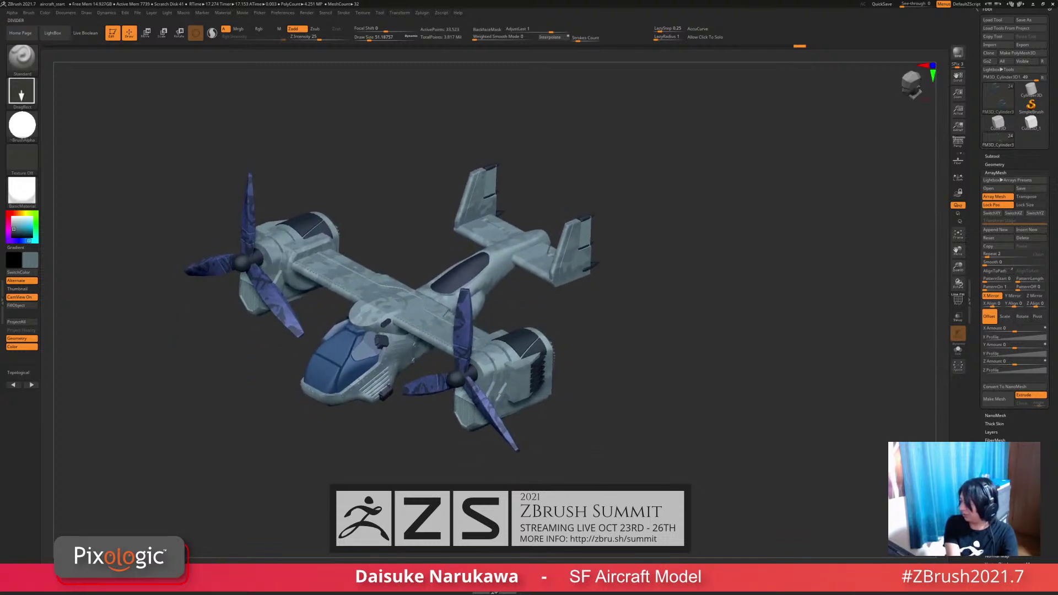
pyautogui.hotkey('shift', 'r')
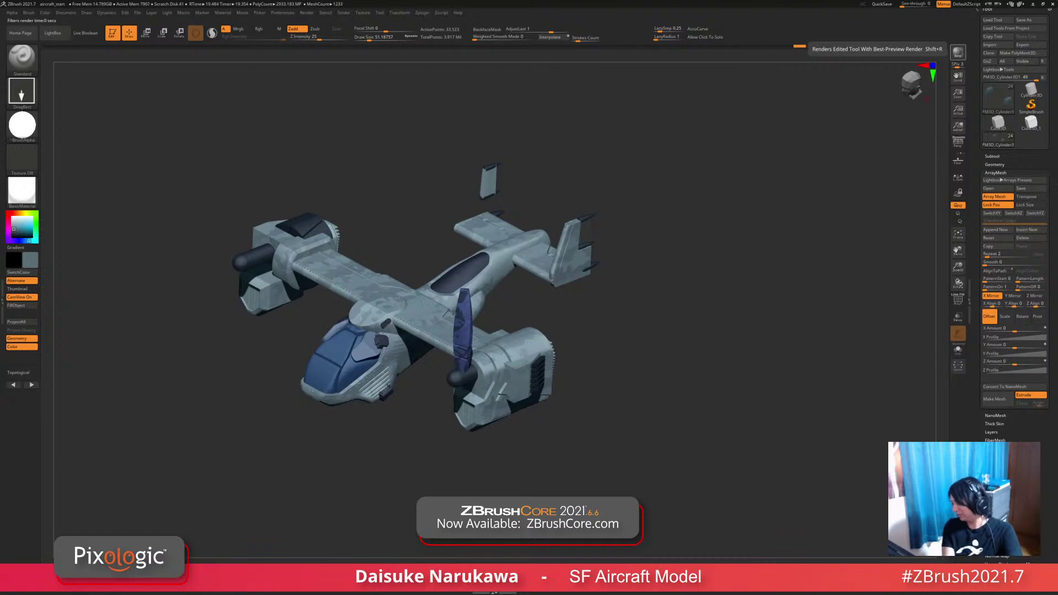
# Step: Convert the engine nacelle body's and tail fin's mirrored ArrayMeshes into real geometry with Make Mesh
pyautogui.moveTo(744, 232); pyautogui.dragTo(730, 252)
pyautogui.keyDown('alt'); pyautogui.click(511, 390); pyautogui.keyUp('alt')
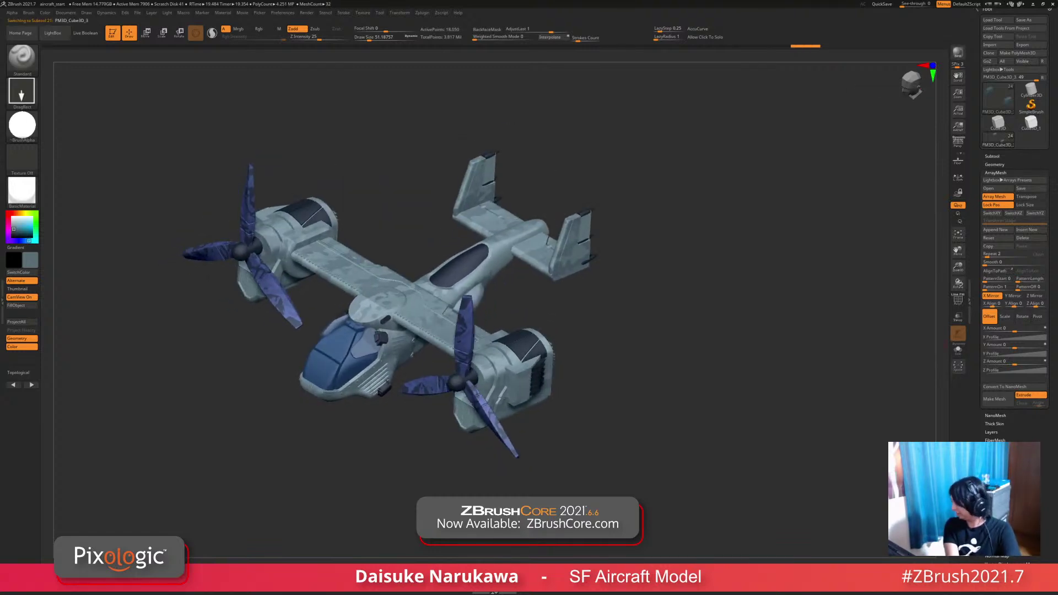
pyautogui.click(995, 399)
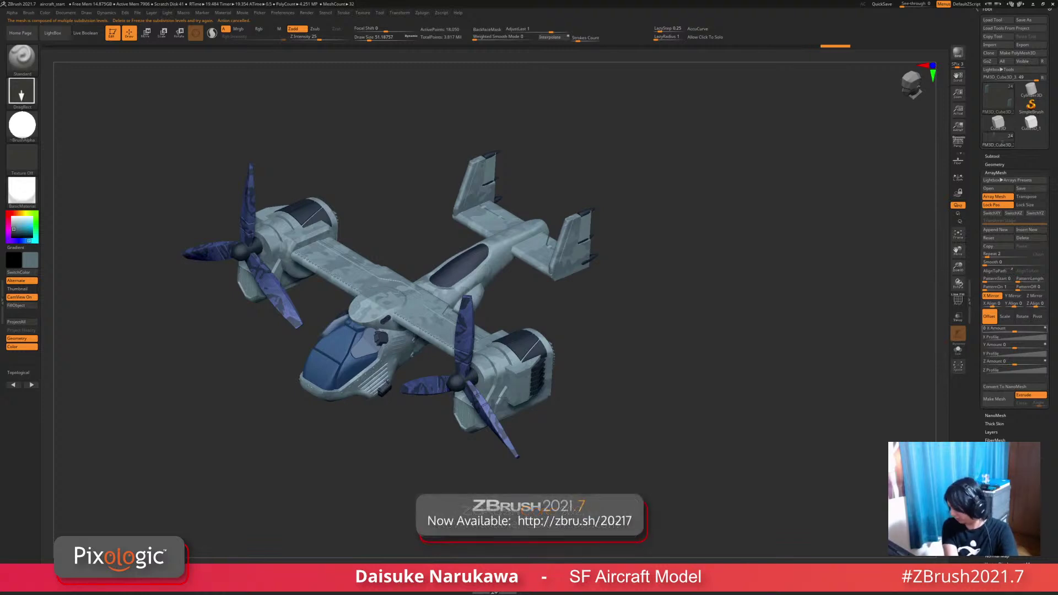
pyautogui.click(995, 399)
pyautogui.keyDown('alt'); pyautogui.click(572, 249); pyautogui.keyUp('alt')
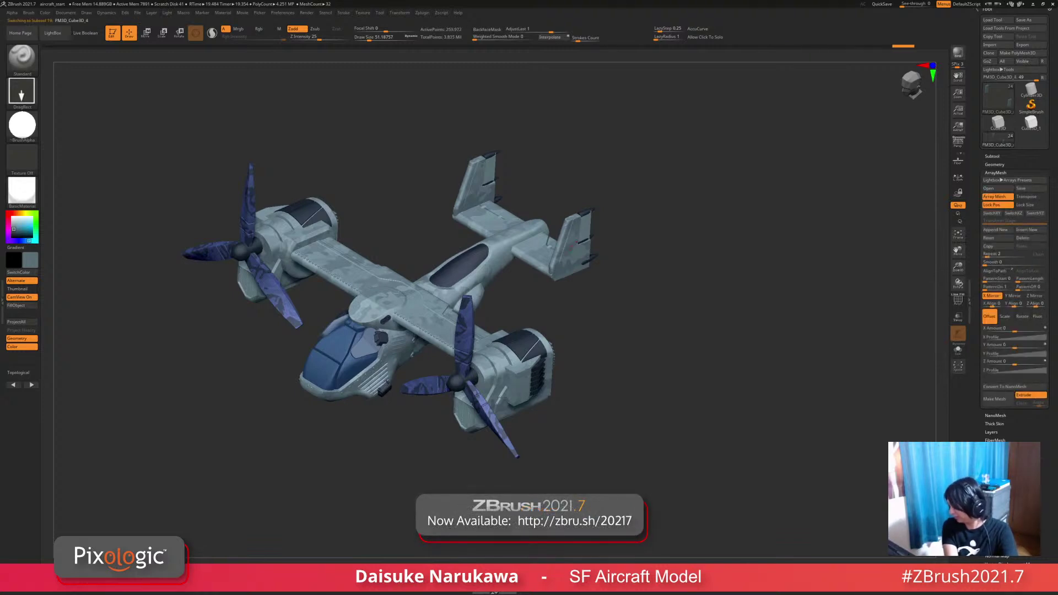
pyautogui.click(995, 399)
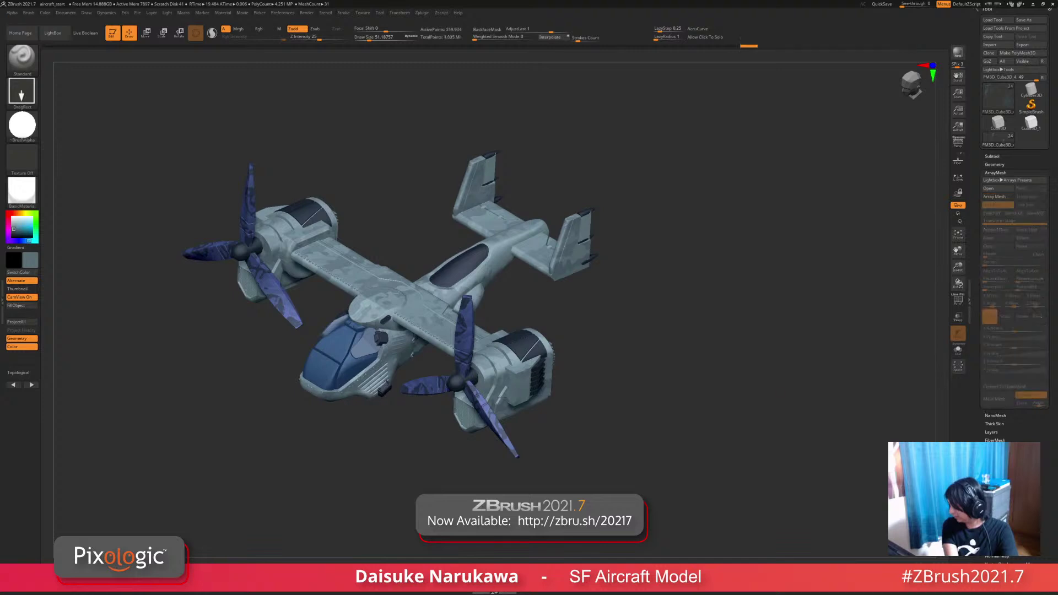
# Step: Apply Make Mesh to the propeller blades' rotational ArrayMesh and to the mirrored cylindrical nacelle part
pyautogui.keyDown('alt'); pyautogui.click(536, 381); pyautogui.keyUp('alt')
pyautogui.keyDown('alt'); pyautogui.click(484, 403); pyautogui.keyUp('alt')
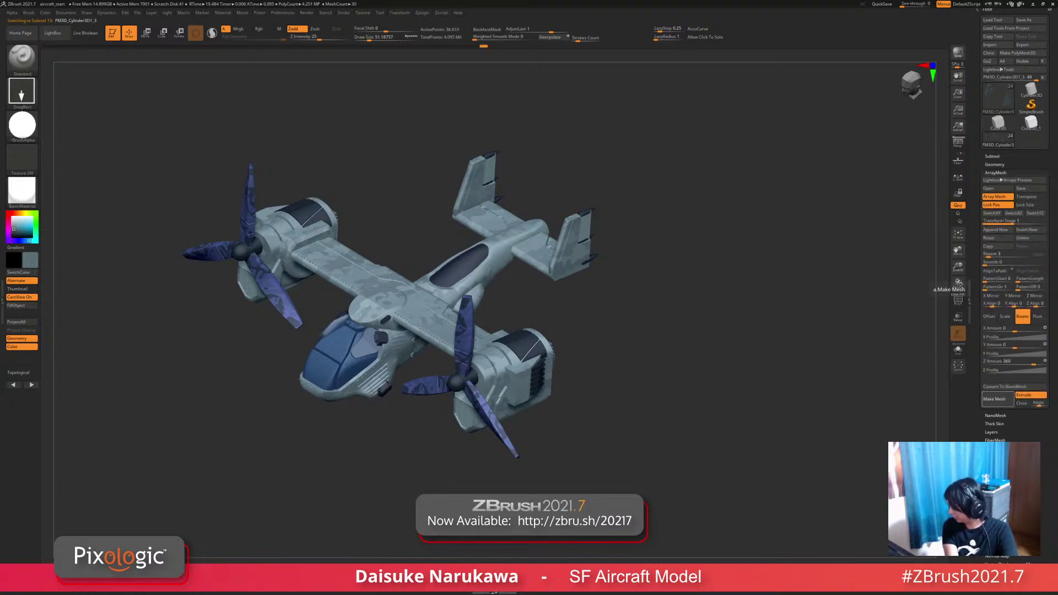
pyautogui.click(995, 399)
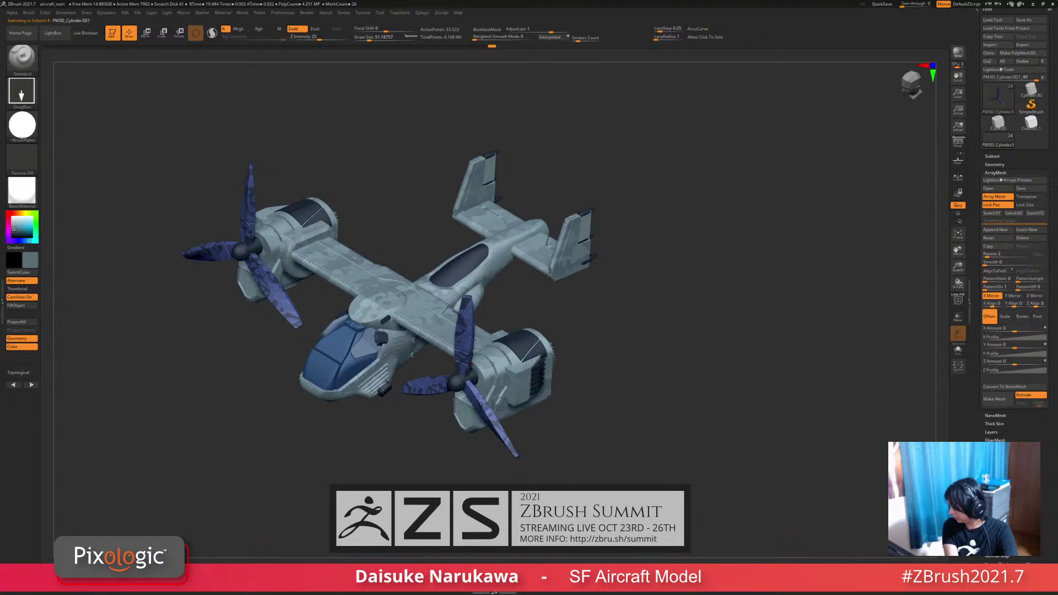
pyautogui.click(994, 399)
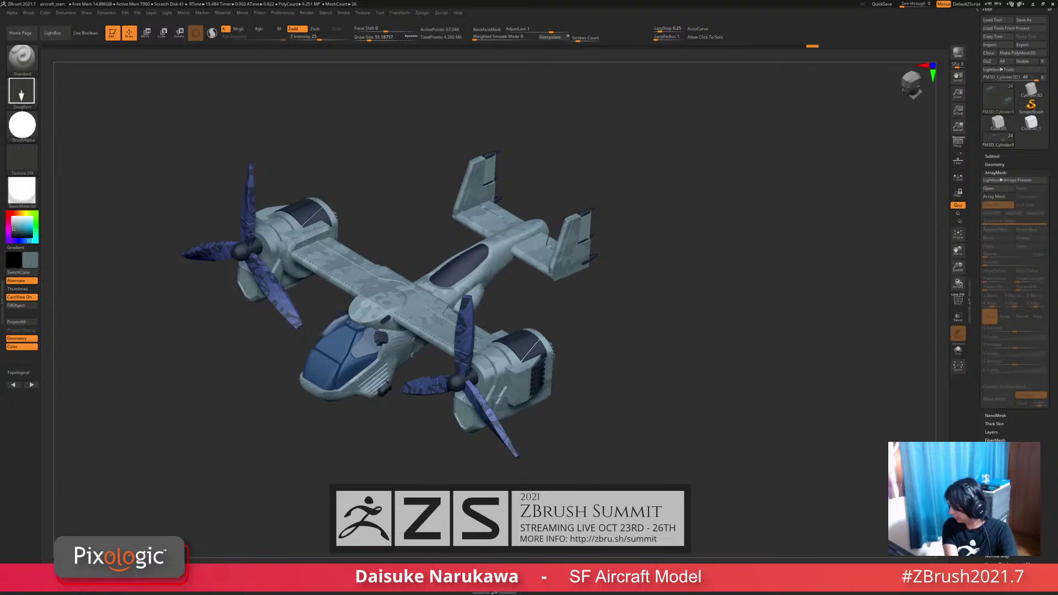
# Step: Convert the small ArrayMesh part at the nacelle's rear rim with Make Mesh and run a Best Preview Render of the aircraft
pyautogui.keyDown('alt'); pyautogui.click(536, 381); pyautogui.keyUp('alt')
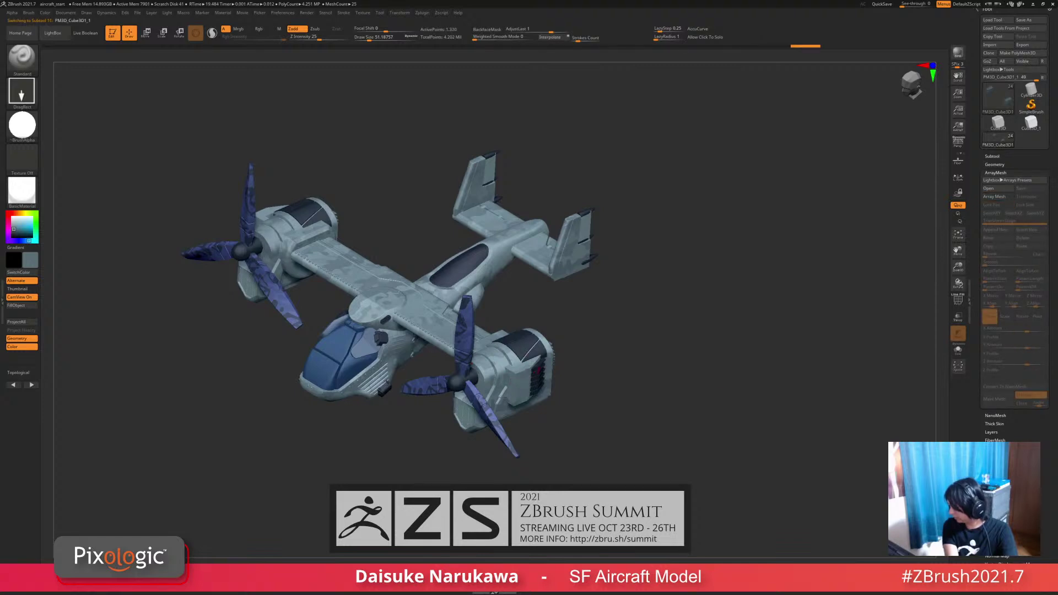
pyautogui.keyDown('alt'); pyautogui.click(541, 346); pyautogui.keyUp('alt')
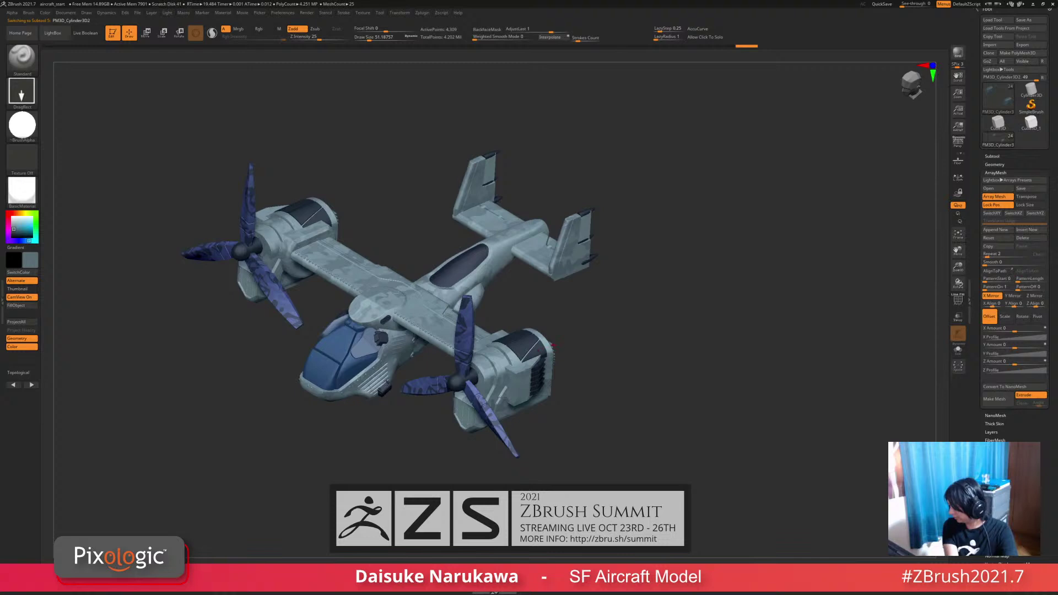
pyautogui.keyDown('alt'); pyautogui.click(551, 350); pyautogui.keyUp('alt')
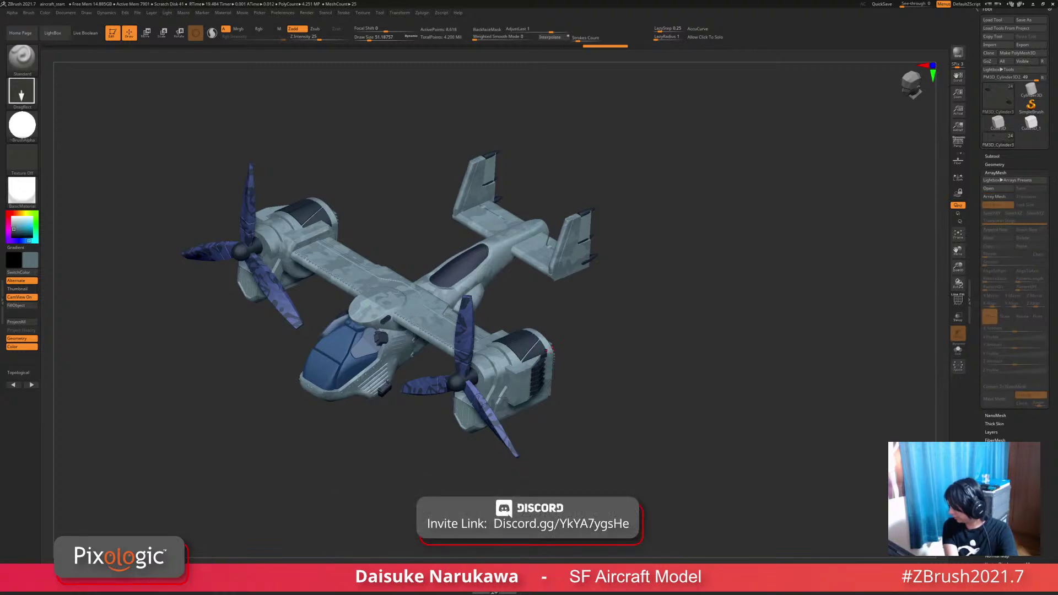
pyautogui.keyDown('alt'); pyautogui.click(546, 348); pyautogui.keyUp('alt')
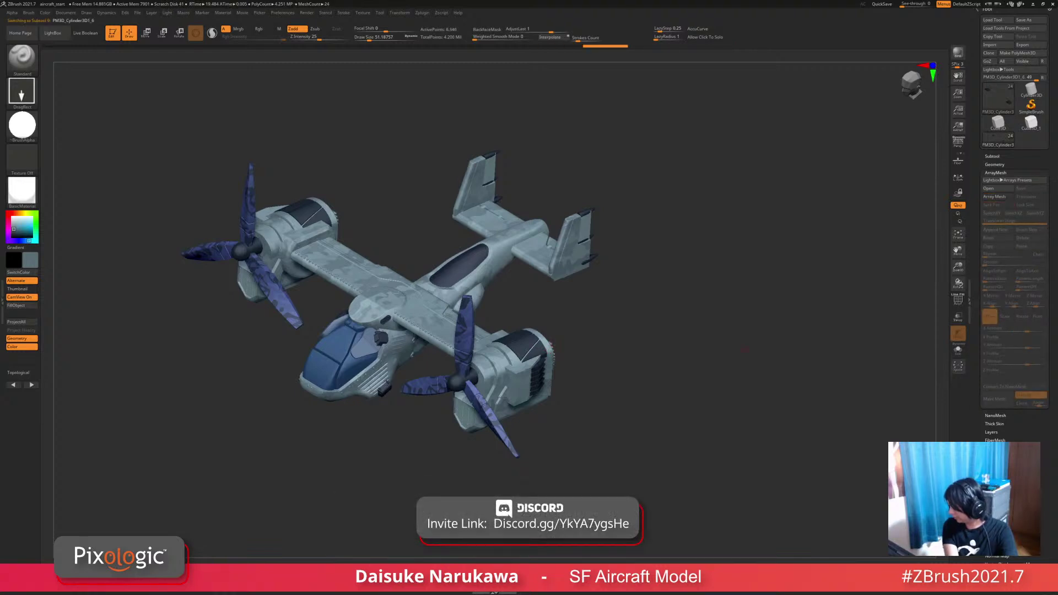
pyautogui.keyDown('alt'); pyautogui.click(577, 232); pyautogui.keyUp('alt')
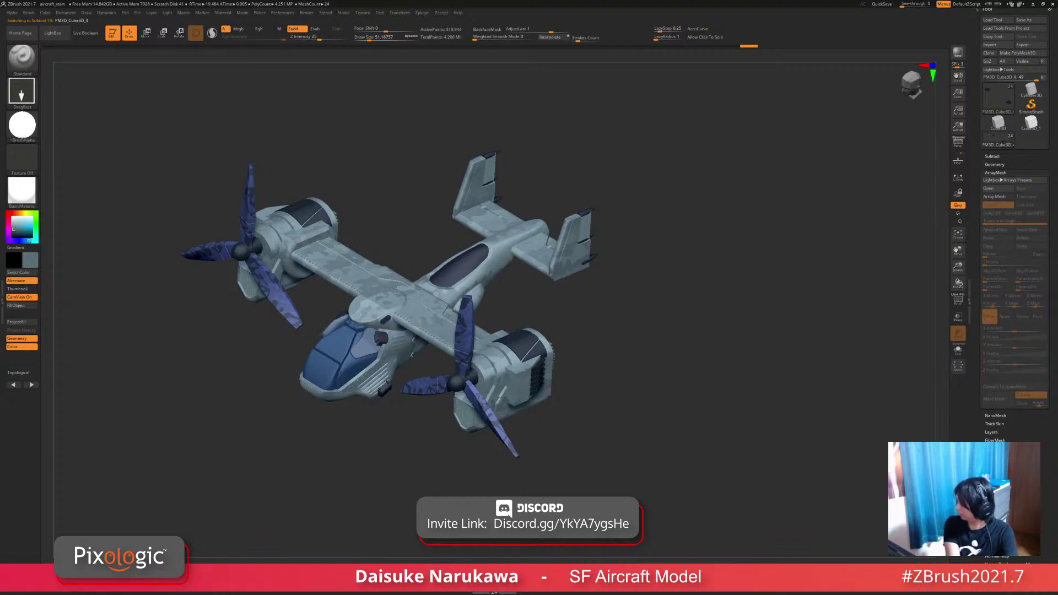
pyautogui.hotkey('shift', 'r')
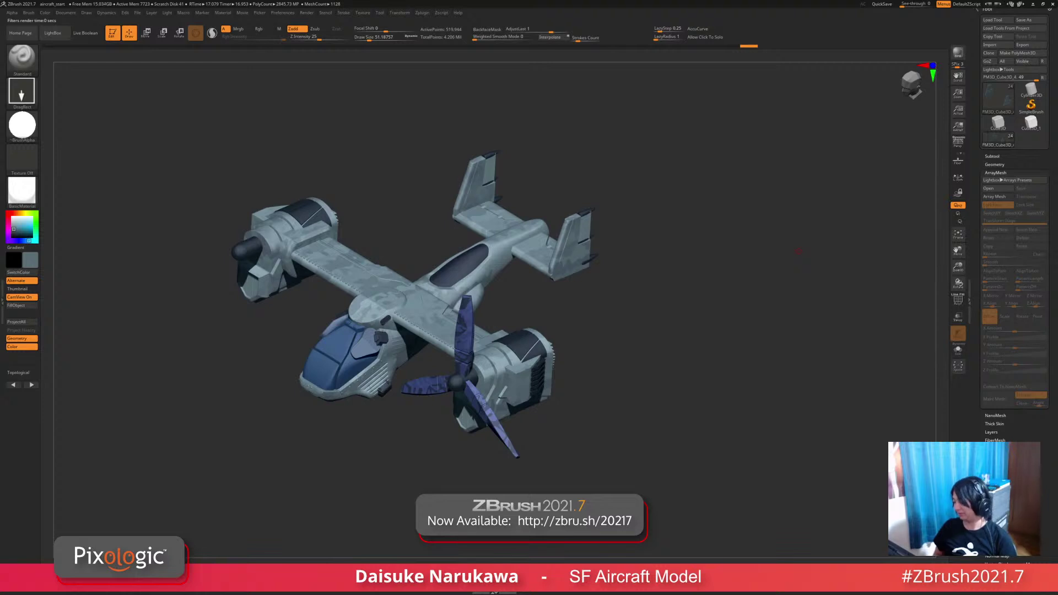
# Step: Convert the propeller blades' remaining mirror array into real mesh with Make Mesh and render the aircraft with Best Preview Render again
pyautogui.press('Down')
pyautogui.press('Down')
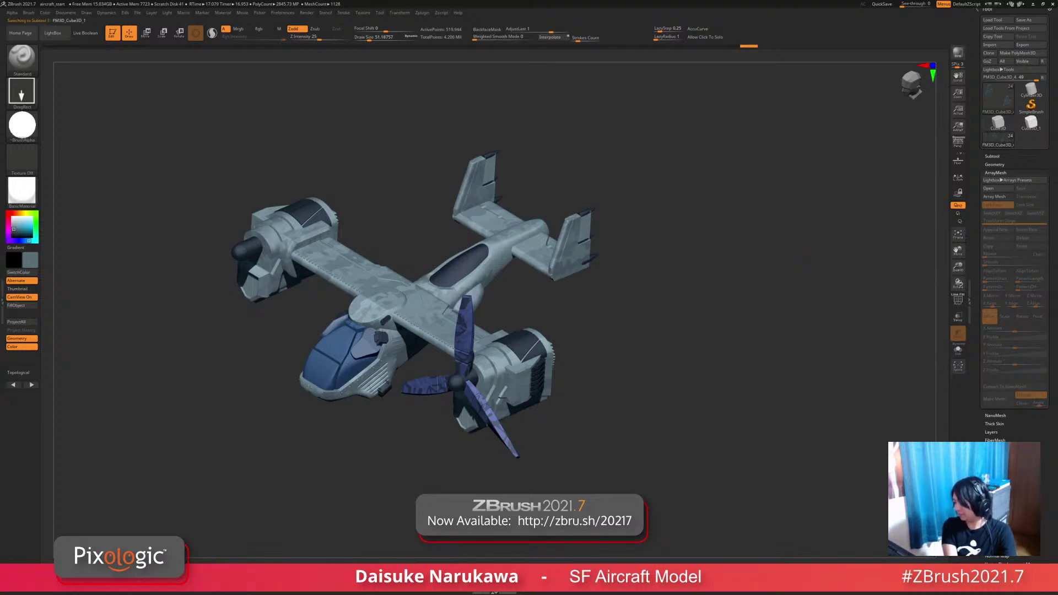
pyautogui.click(997, 399)
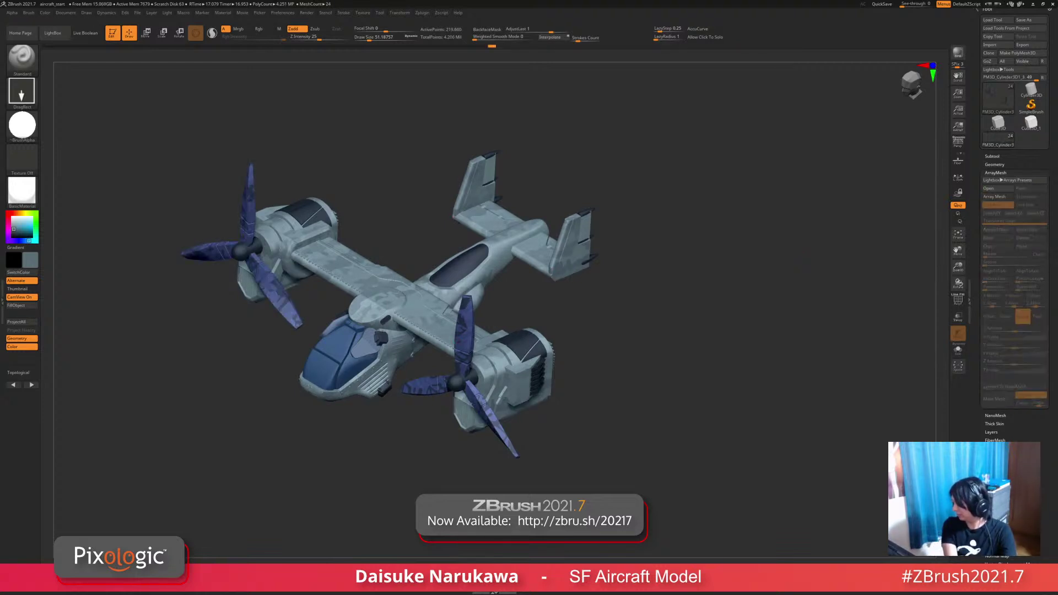
pyautogui.click(957, 52)
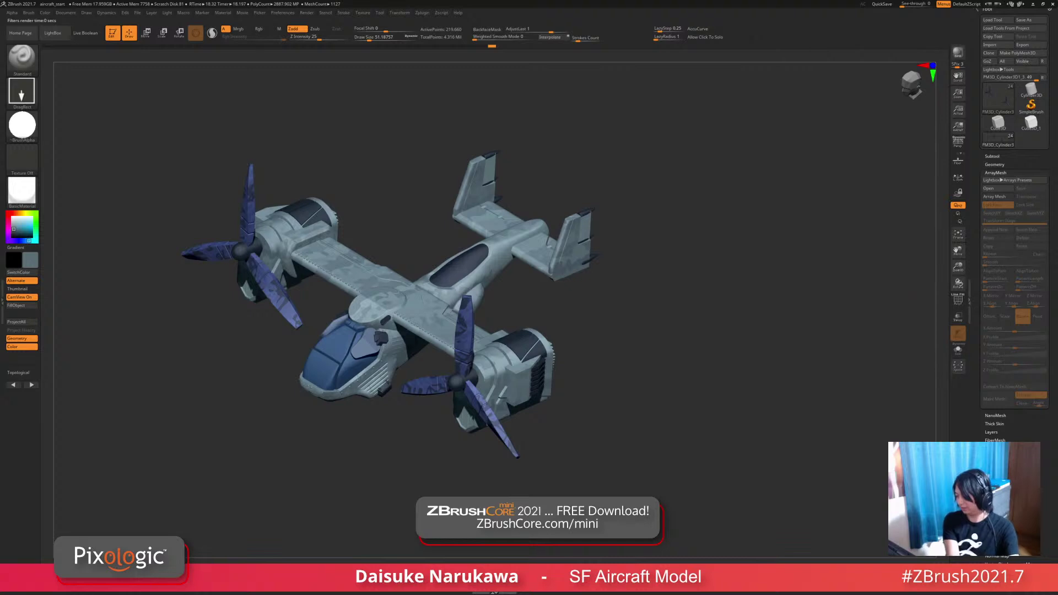
# Step: Open the subtool list and unhide the curved pipes between the wing and the engine nacelles
pyautogui.moveTo(717, 276); pyautogui.dragTo(659, 271)
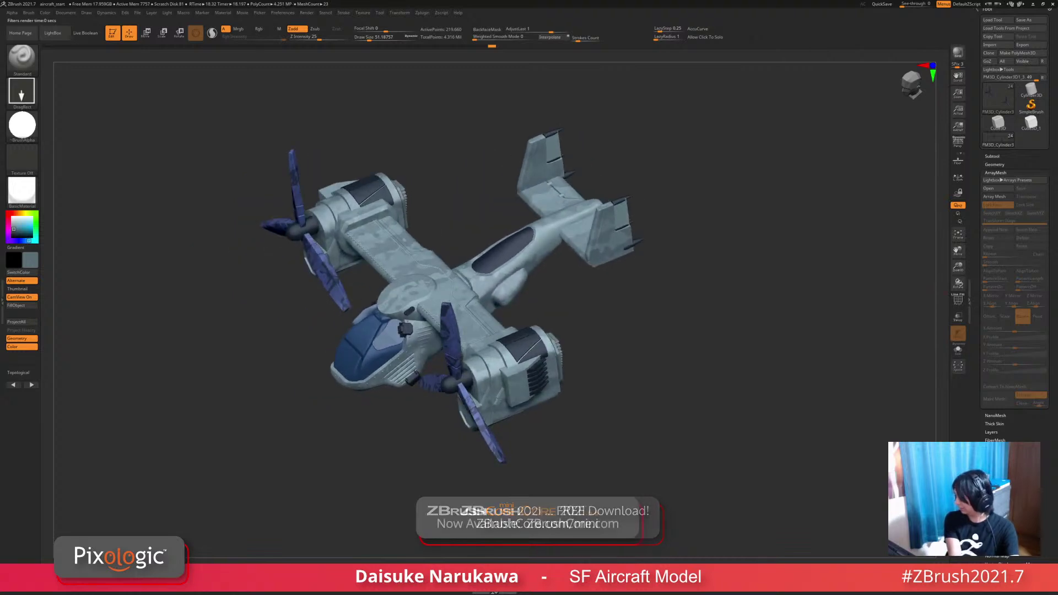
pyautogui.click(992, 156)
pyautogui.click(1043, 170)
pyautogui.moveTo(859, 257)
pyautogui.keyDown('alt'); pyautogui.mouseDown()
pyautogui.moveTo(814, 267)
pyautogui.moveTo(868, 268)
pyautogui.moveTo(853, 268)
pyautogui.mouseUp(); pyautogui.keyUp('alt')
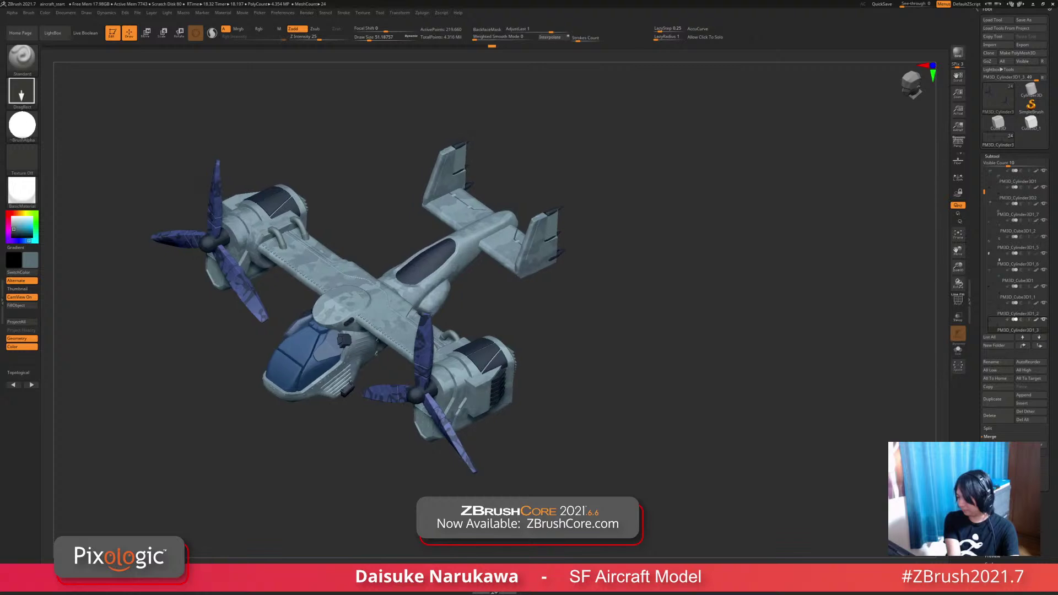